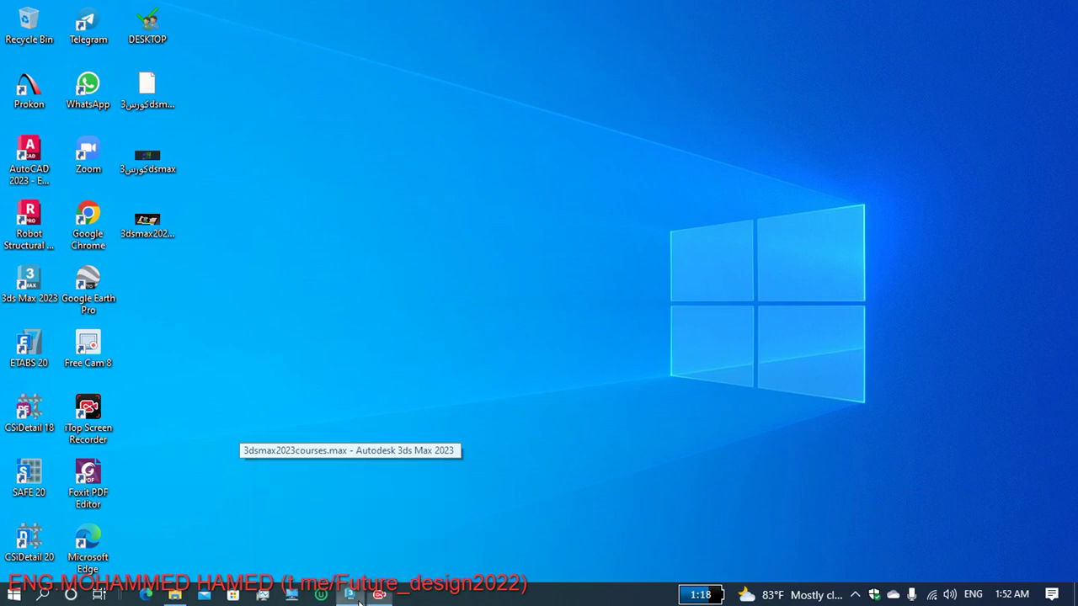
Switch to the 3ds Max scene and examine the house front, fence, sidewalk and street from several angles.
scroll(449, 327, down, 5)
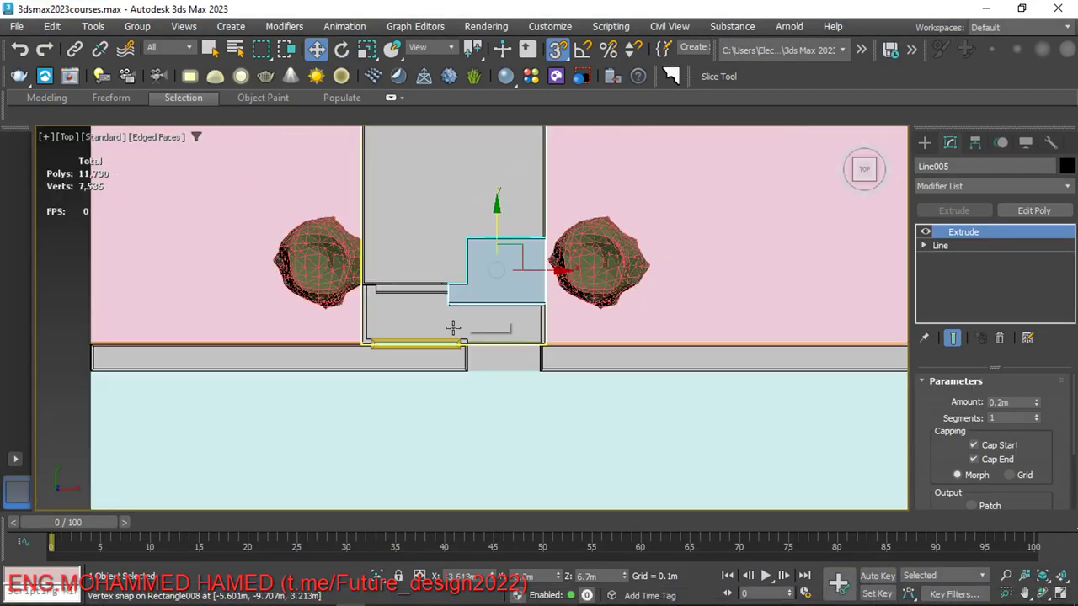
drag(864, 171, 455, 438)
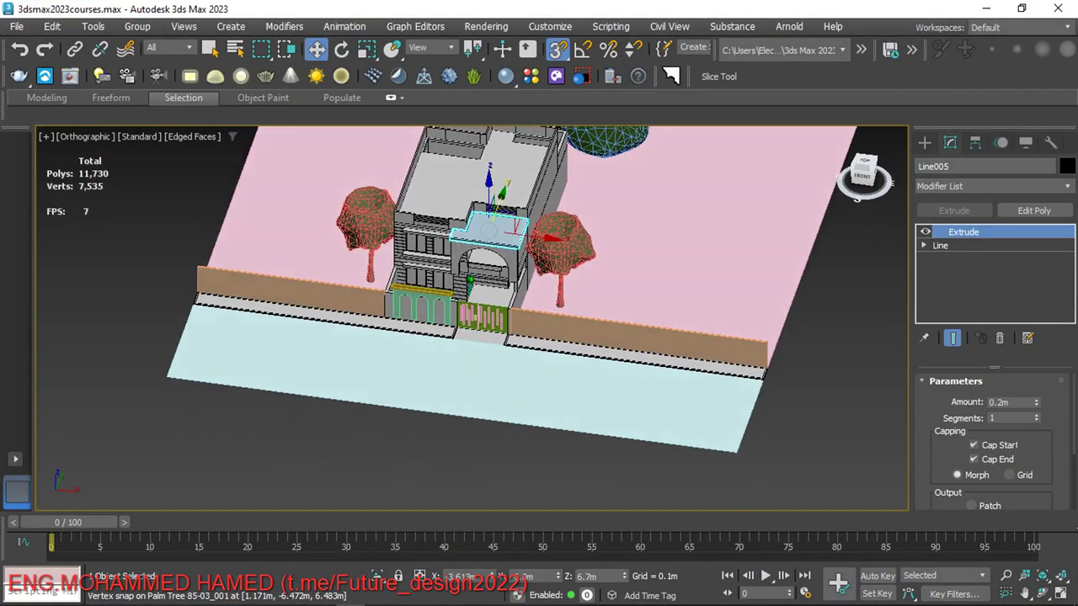
click(437, 451)
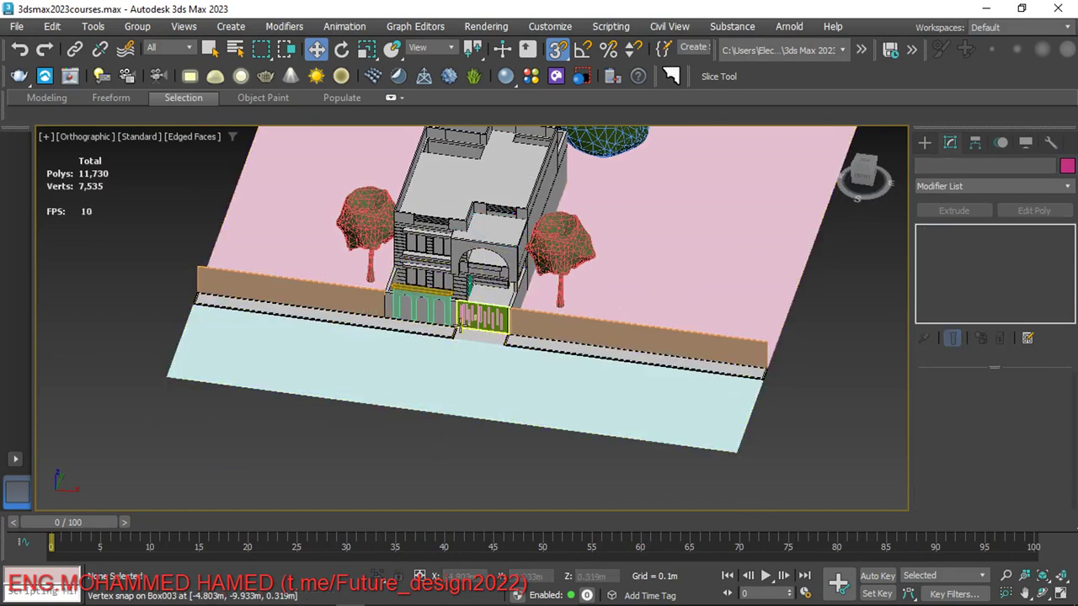
scroll(460, 327, up, 3)
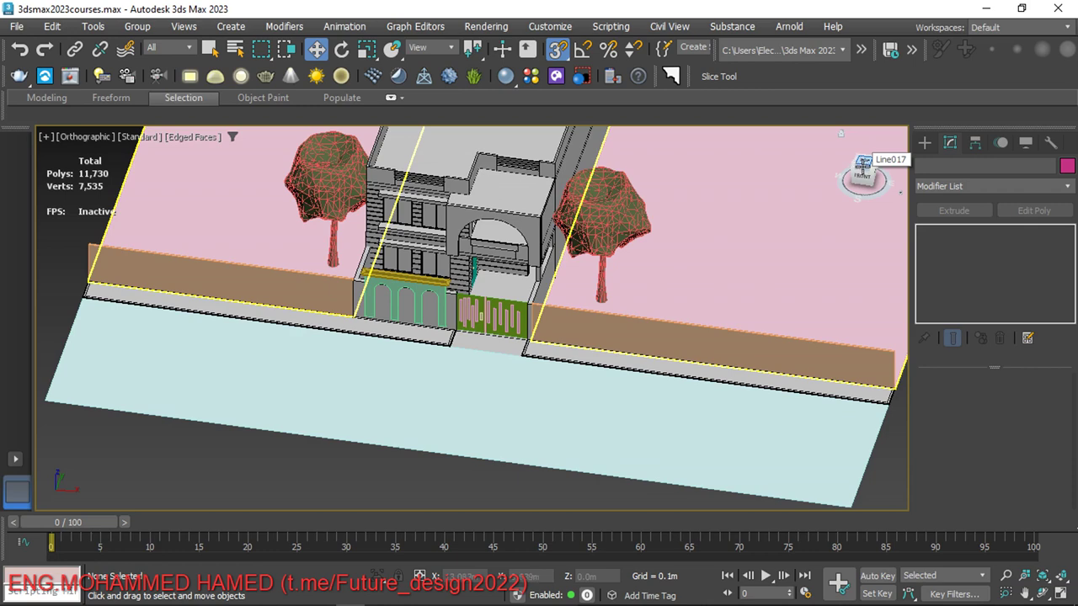
click(862, 170)
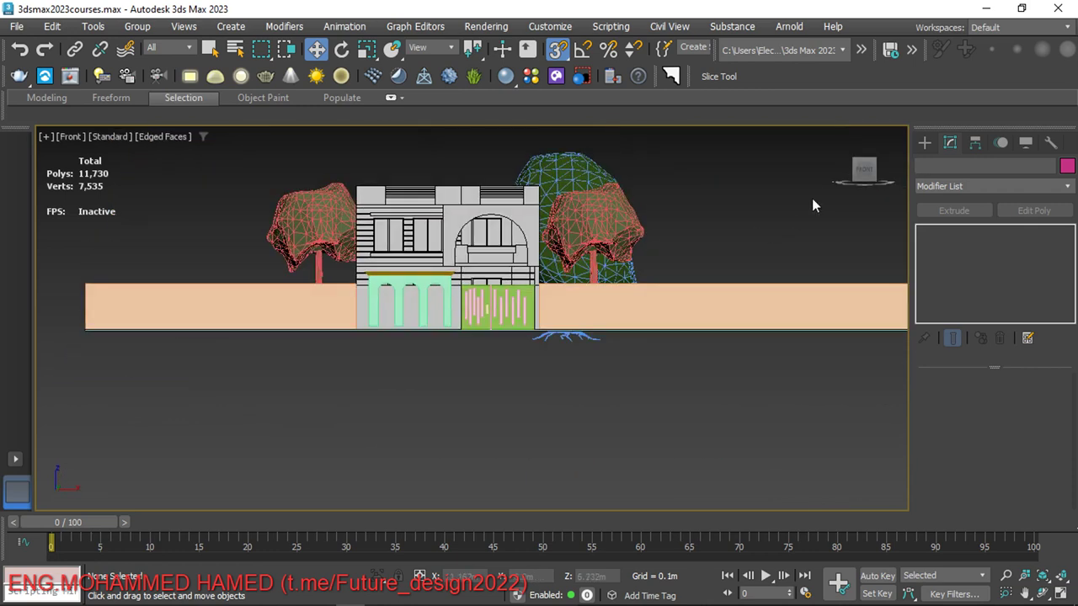
click(862, 169)
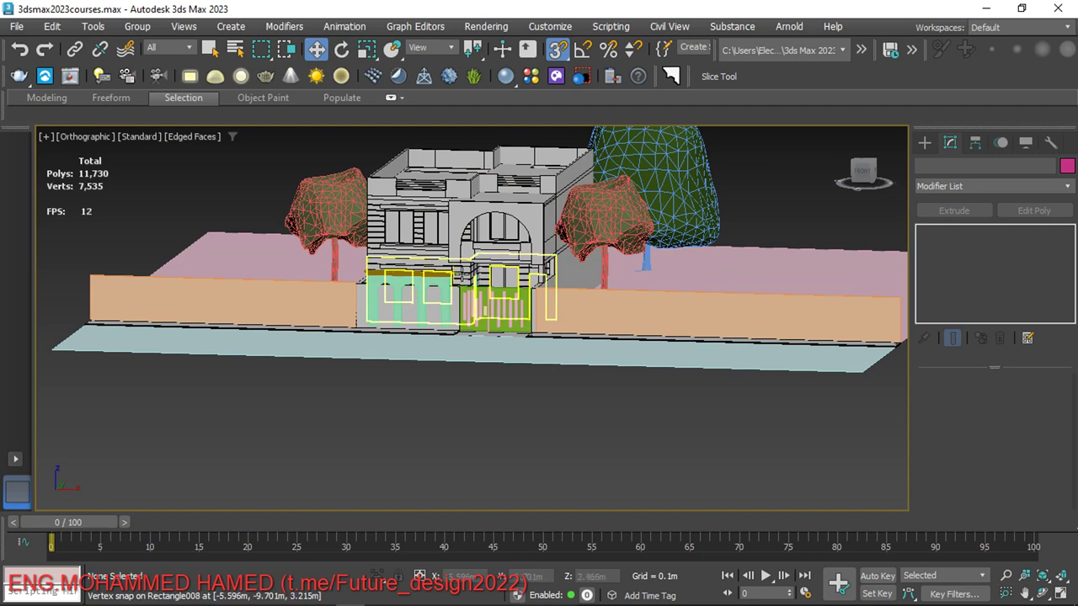
scroll(474, 307, up, 4)
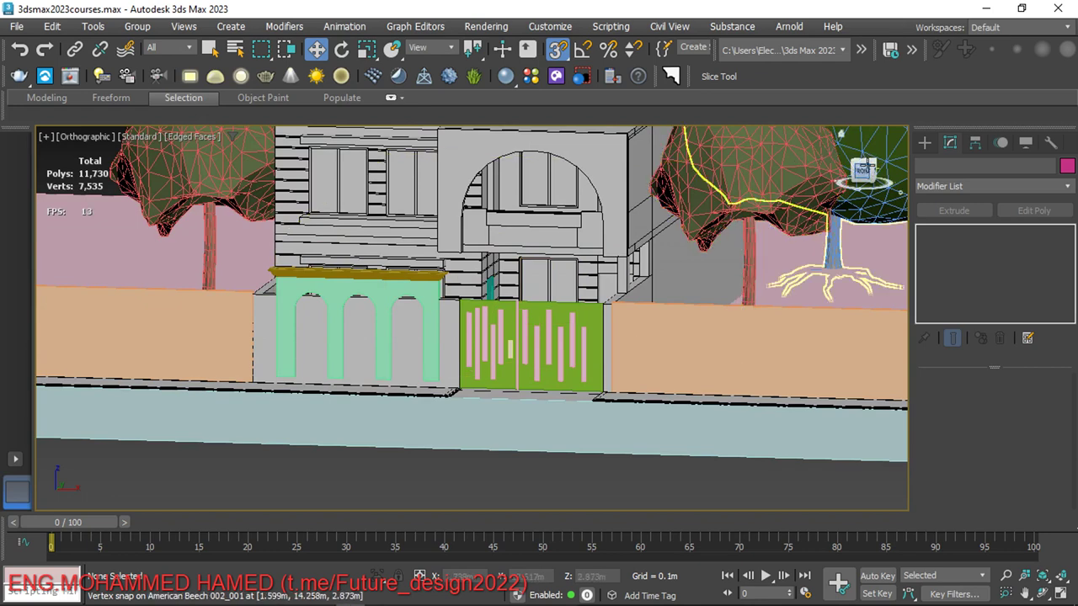
drag(863, 169, 808, 202)
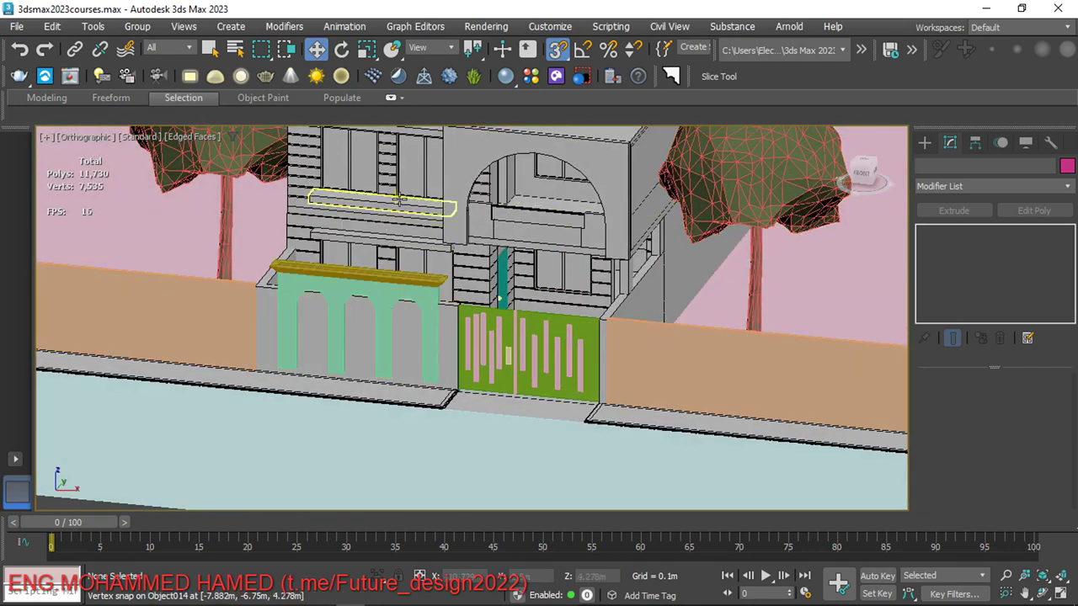
scroll(505, 168, down, 3)
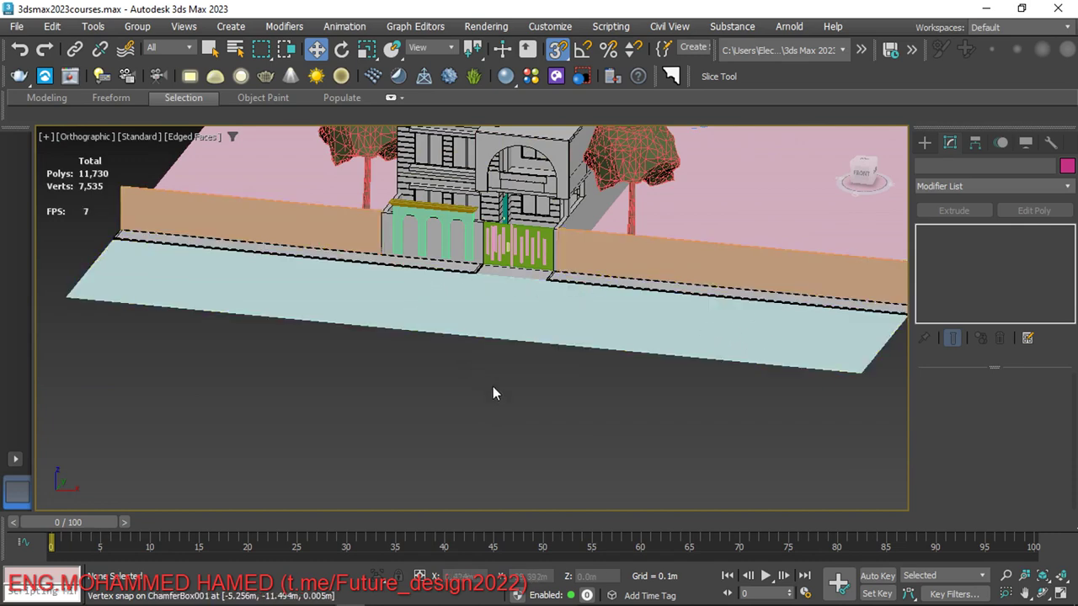
scroll(511, 373, down, 2)
scroll(502, 316, down, 2)
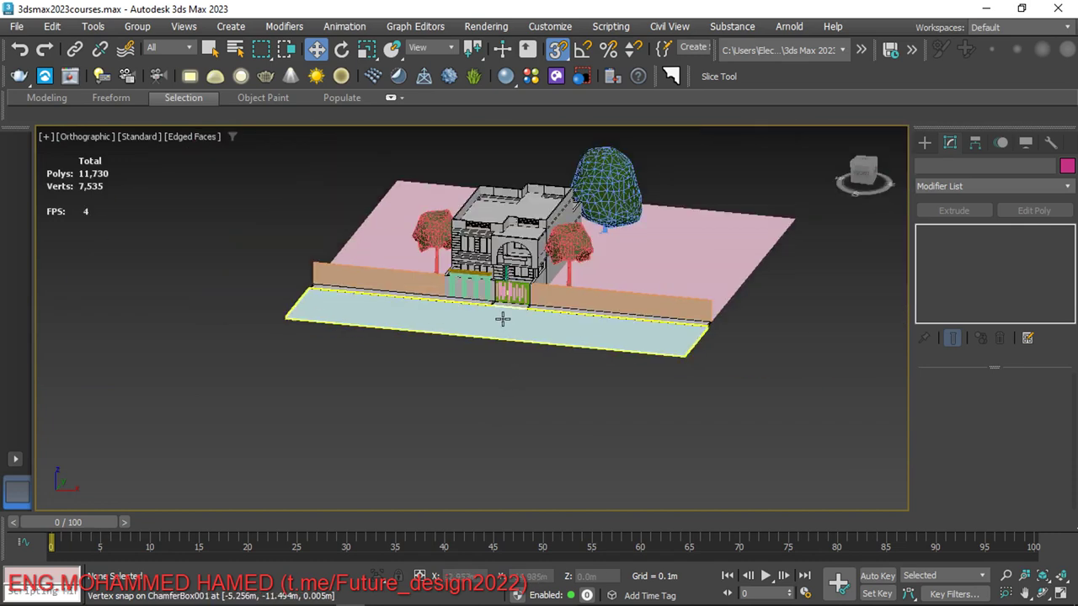
scroll(503, 317, up, 2)
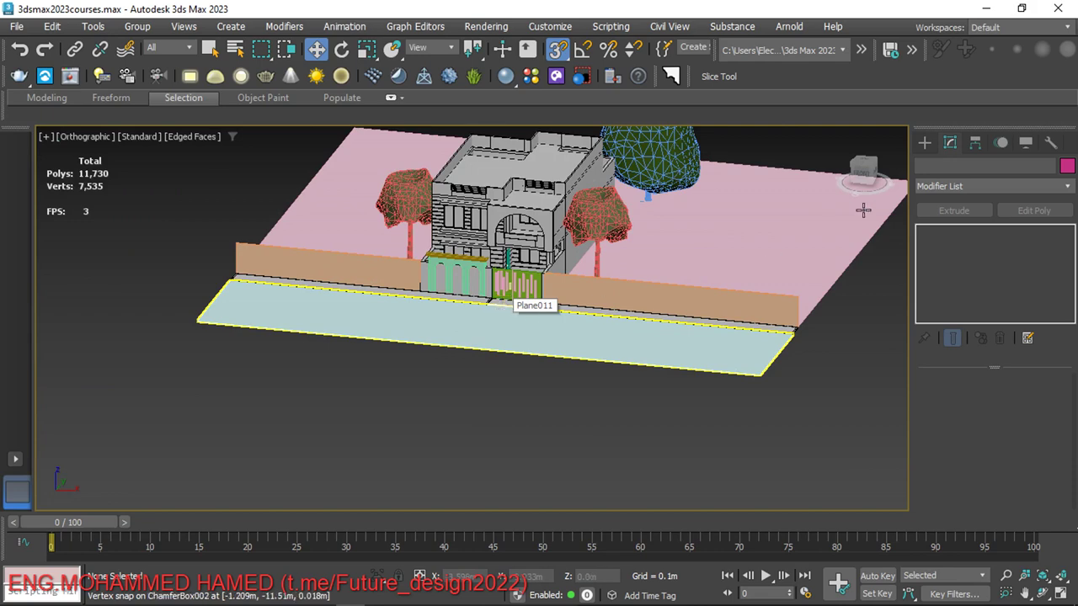
In the top view, draw a straight horizontal spline about 50 m long across the lower part of the street plane, overshooting both ends.
click(863, 160)
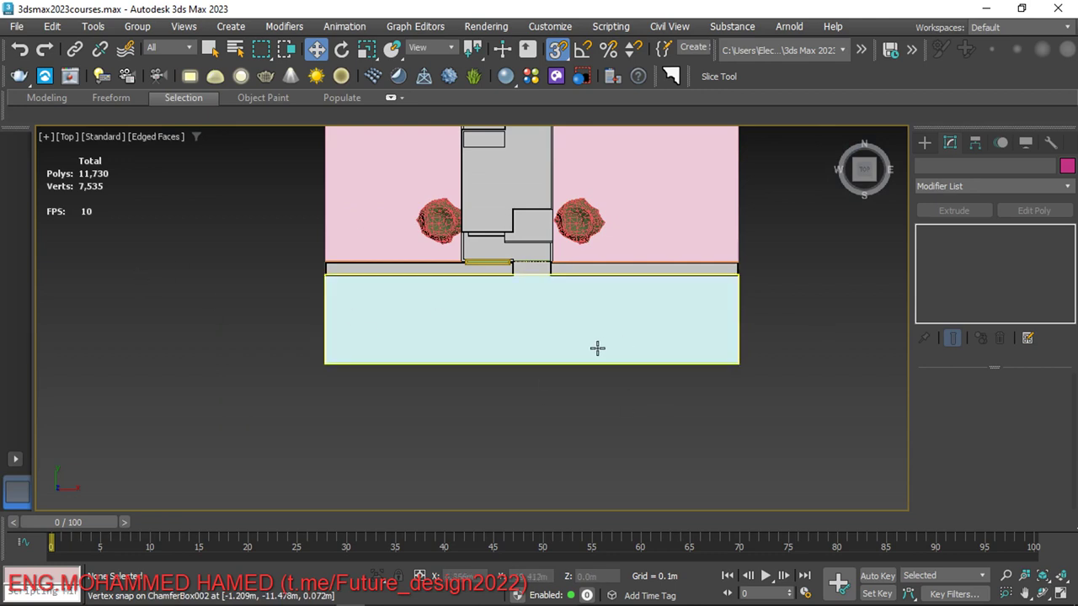
click(680, 329)
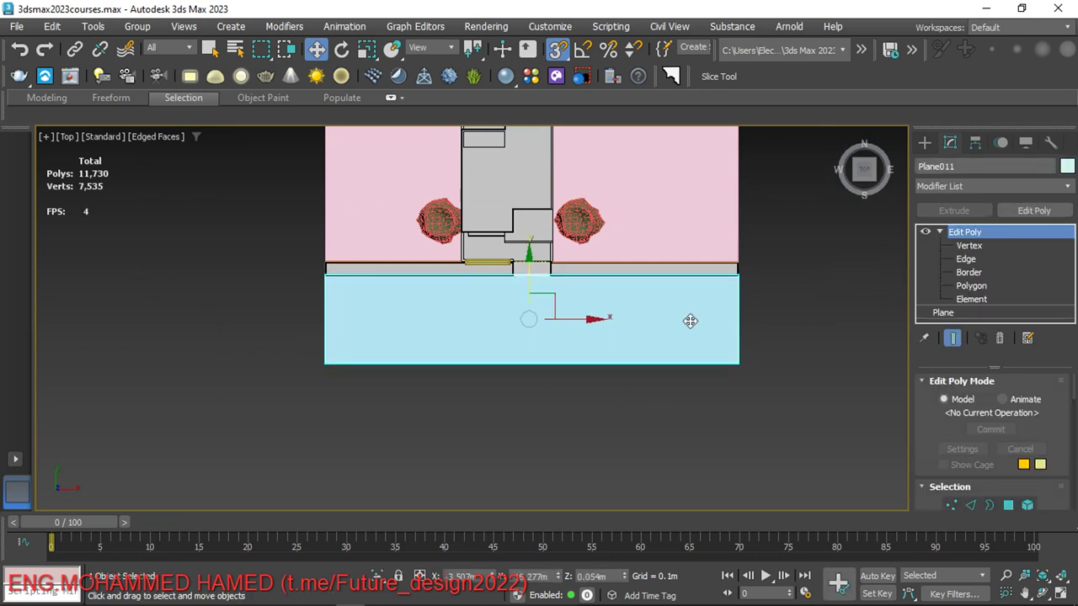
click(924, 145)
click(951, 268)
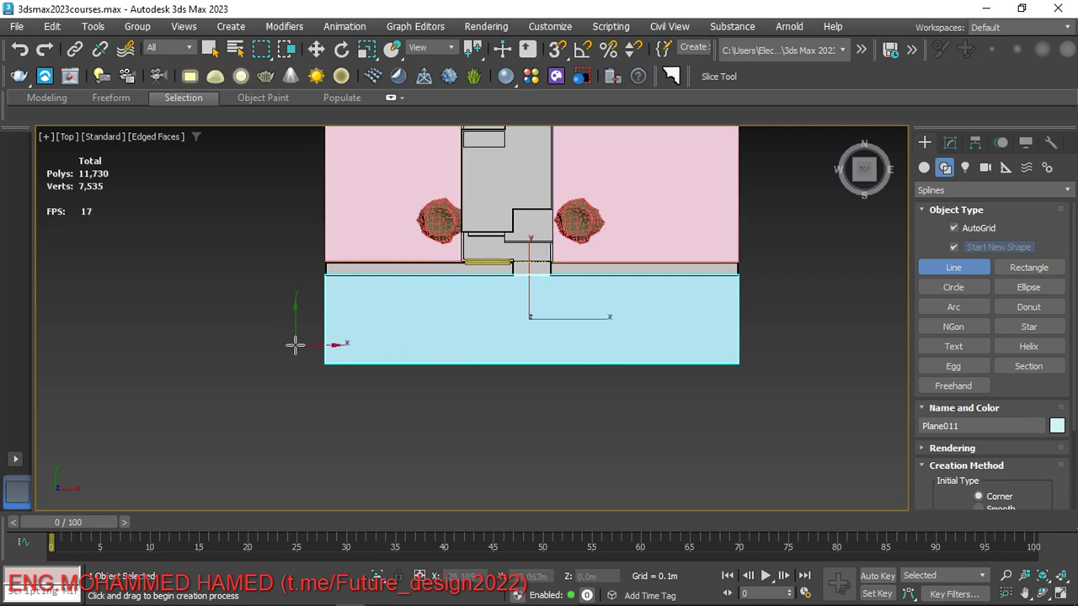
click(295, 344)
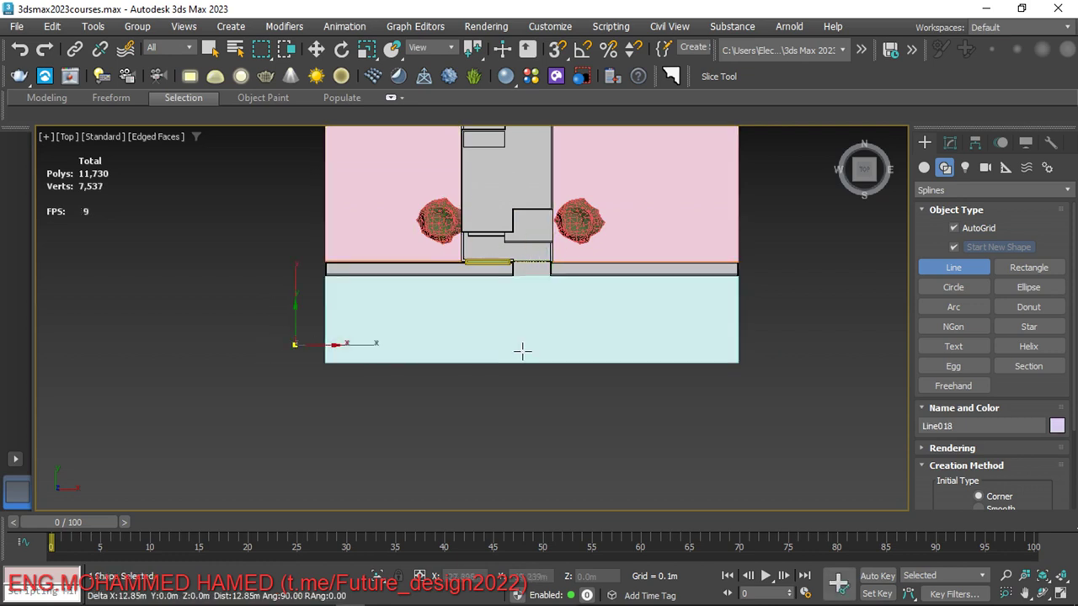
click(754, 345)
right_click(773, 346)
right_click(754, 355)
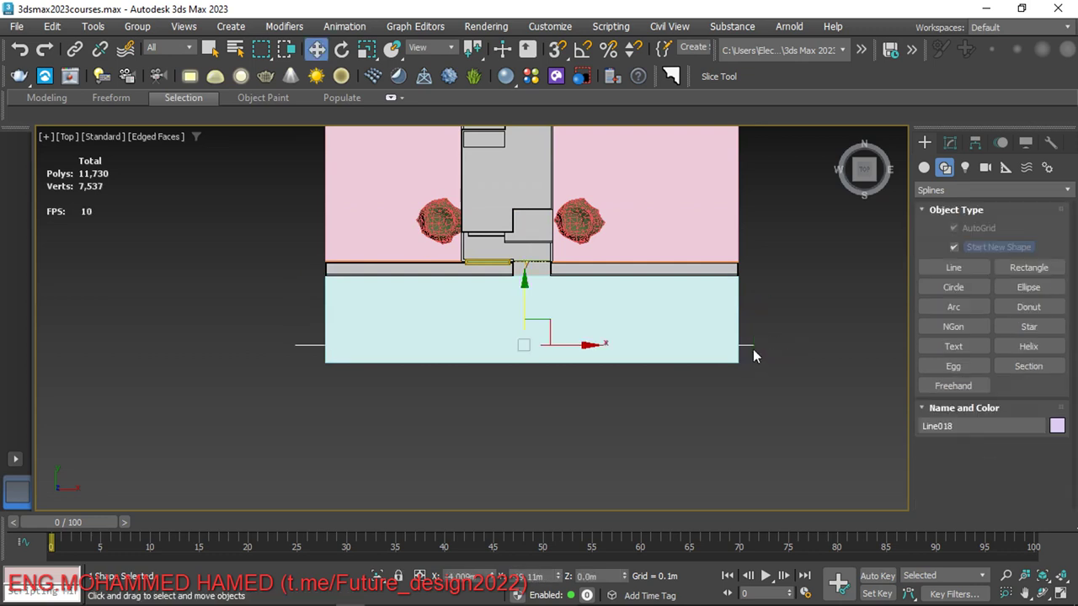
Clone the line upward across the street as 8 copies spaced about 0.87 m apart, then deselect everything.
scroll(524, 341, up, 3)
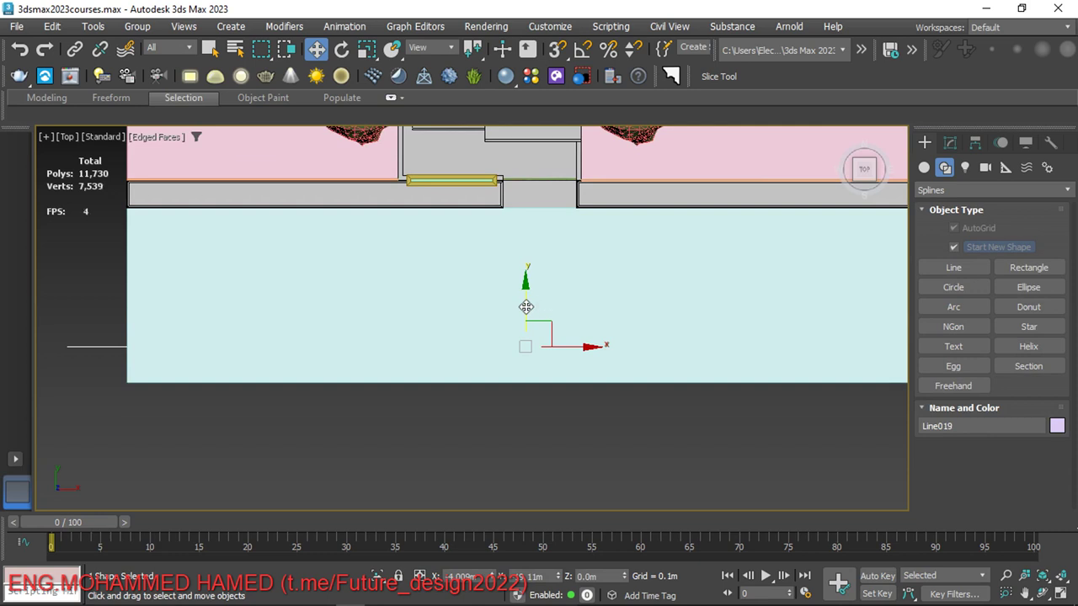
shift+drag(525, 306, 523, 290)
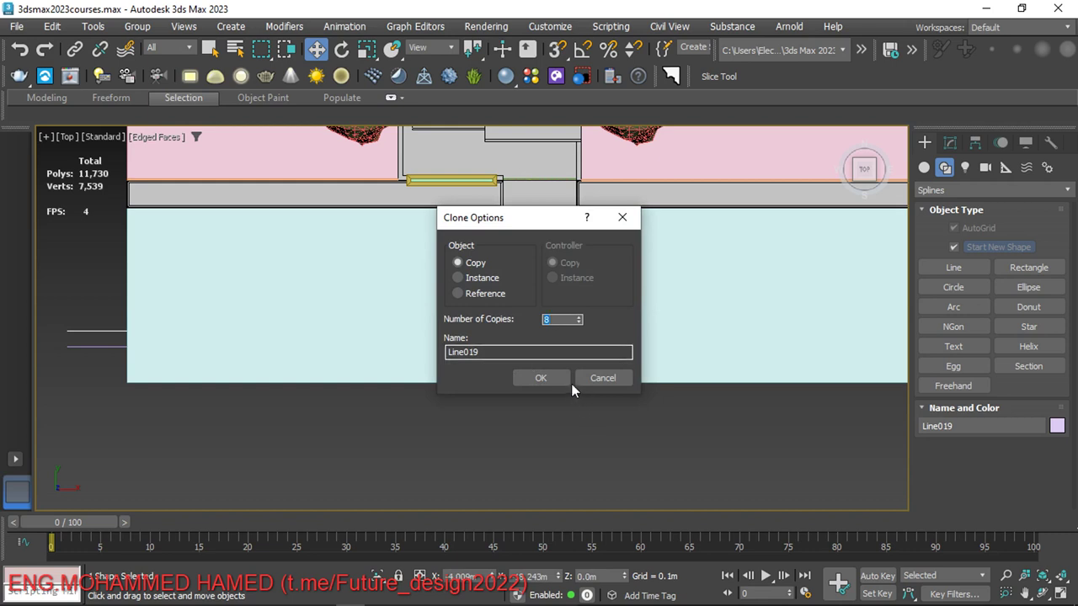
click(555, 373)
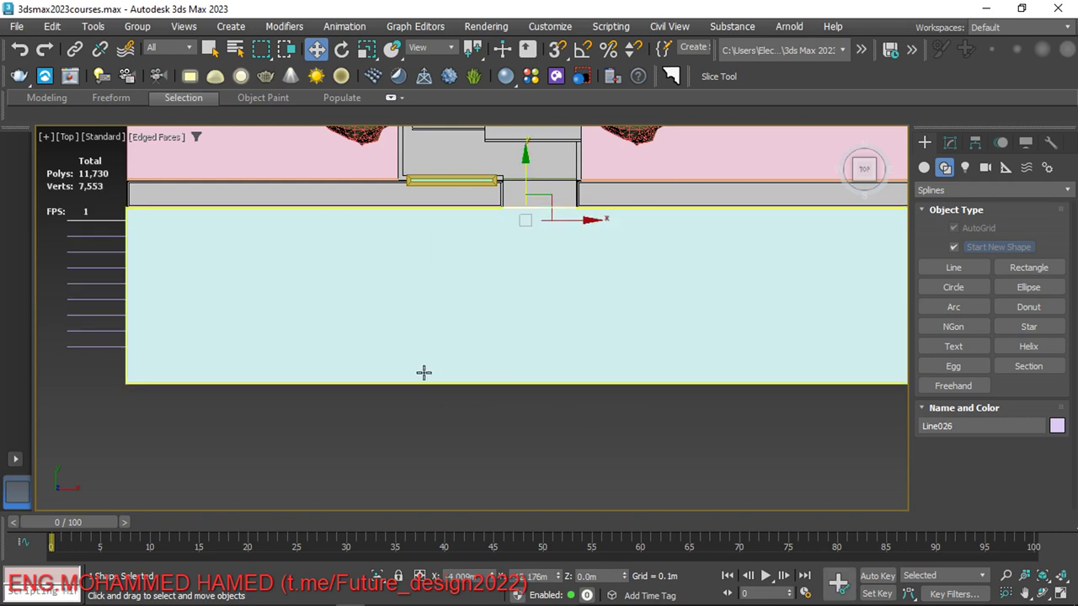
scroll(423, 373, down, 2)
click(831, 361)
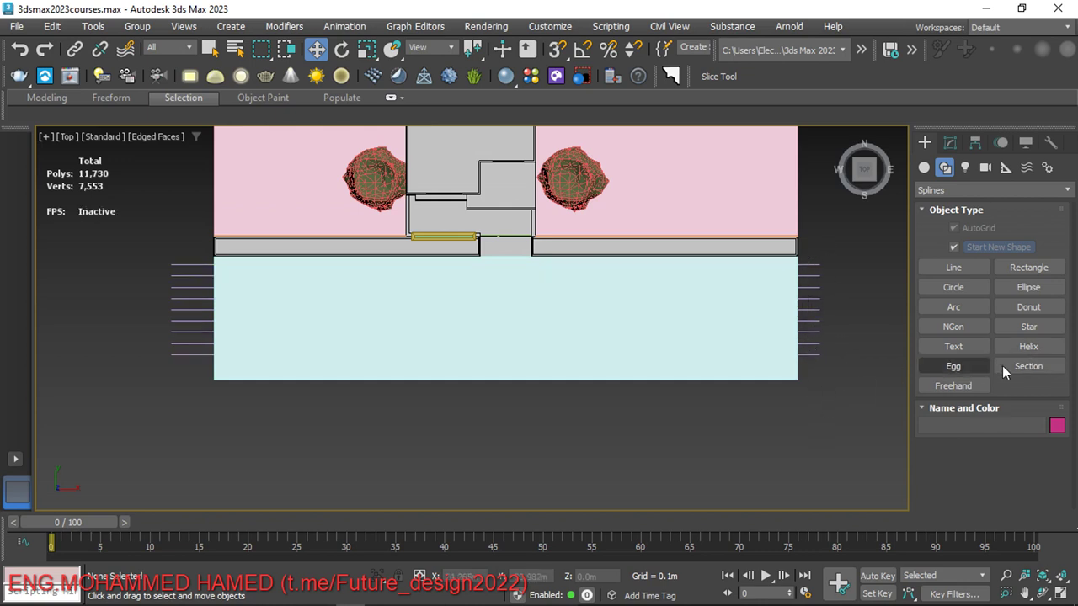
Select the street plane's polygon in Edit Poly, enable snapping, and QuickSlice it along the lowest guide line.
click(775, 286)
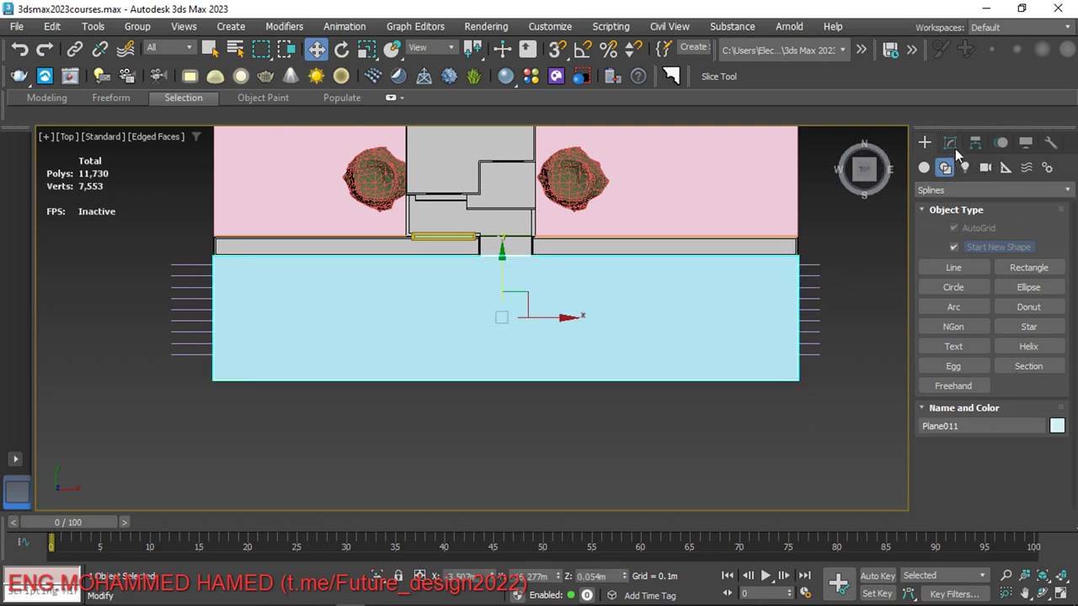
click(953, 146)
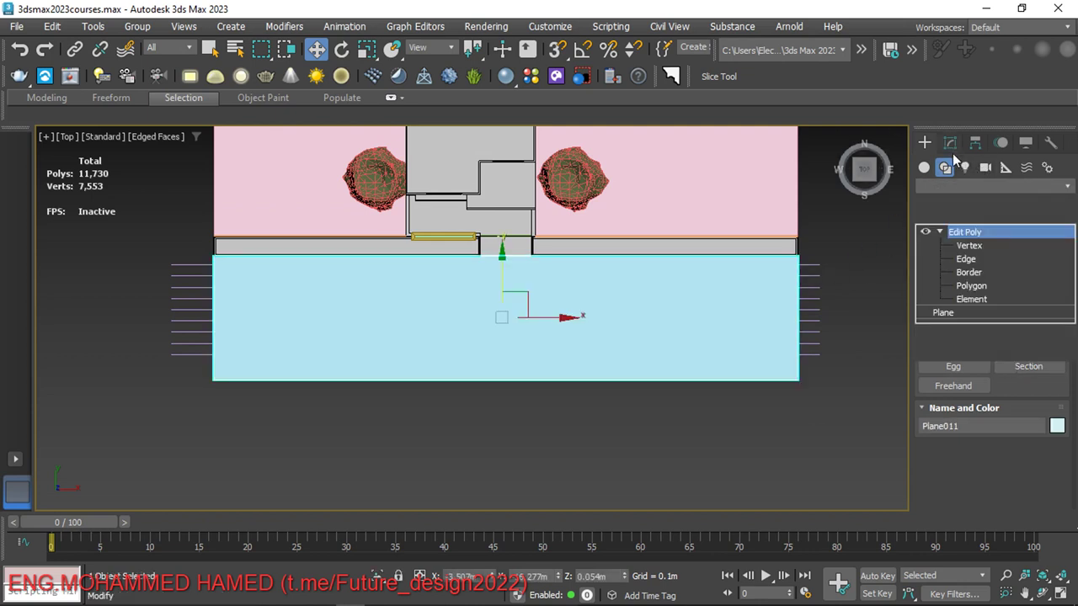
click(971, 286)
click(734, 317)
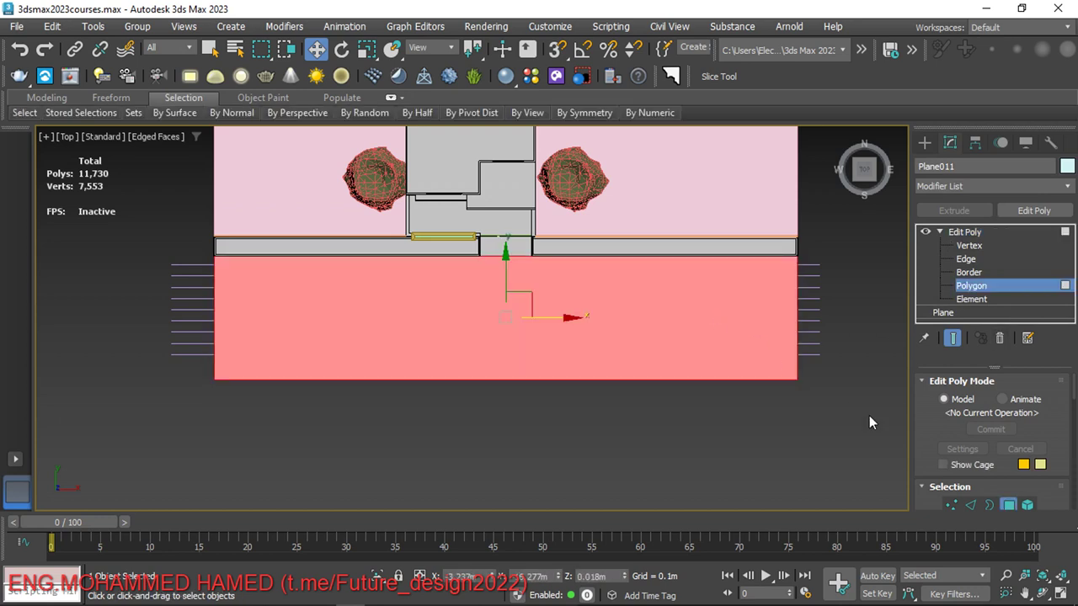
scroll(1051, 490, down, 4)
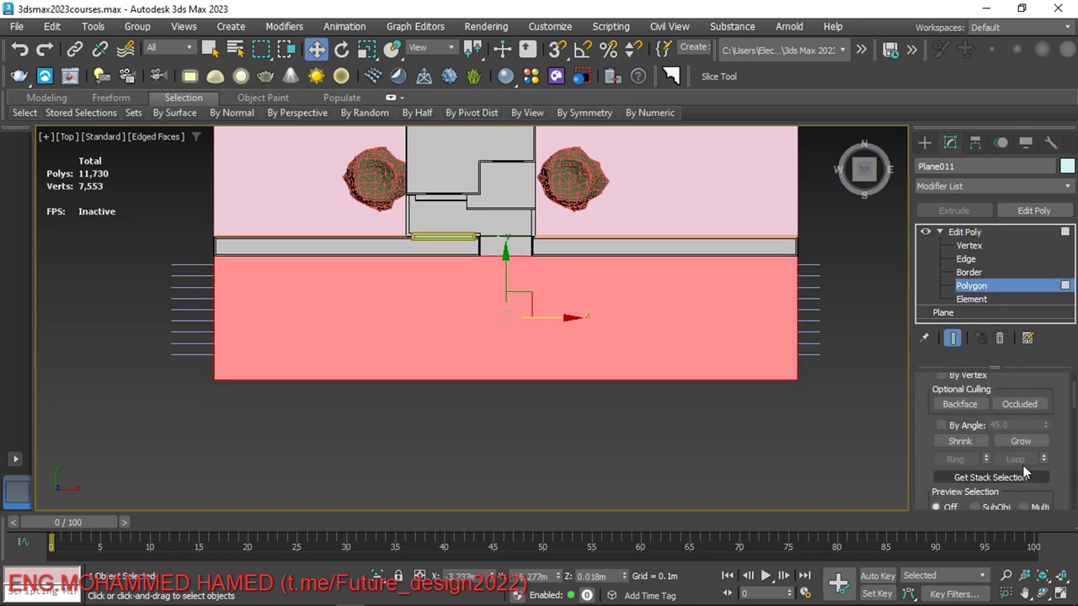
click(556, 50)
scroll(1037, 462, down, 4)
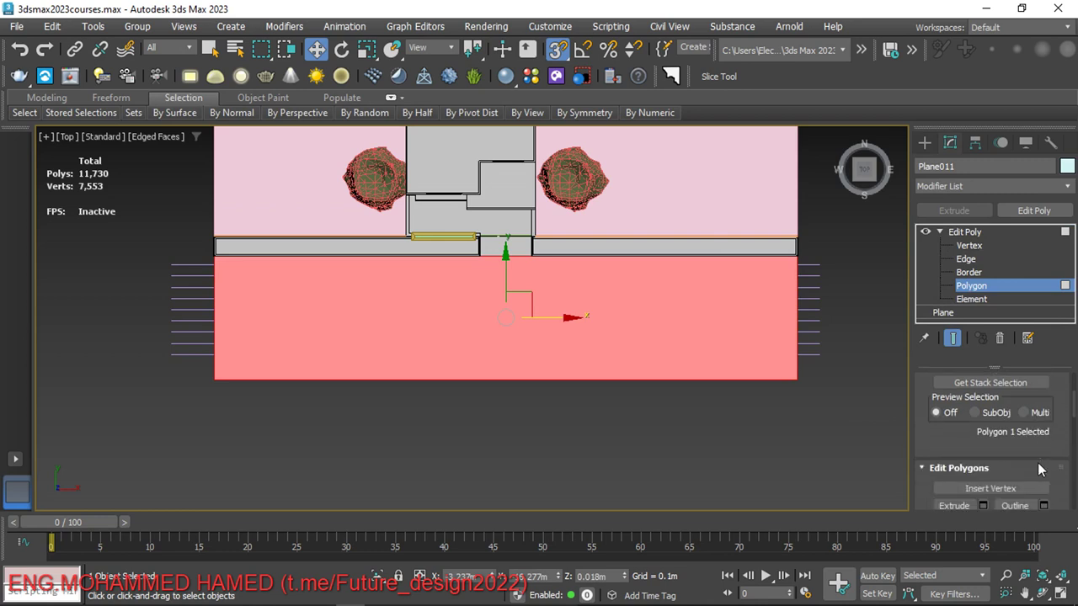
scroll(1023, 469, down, 6)
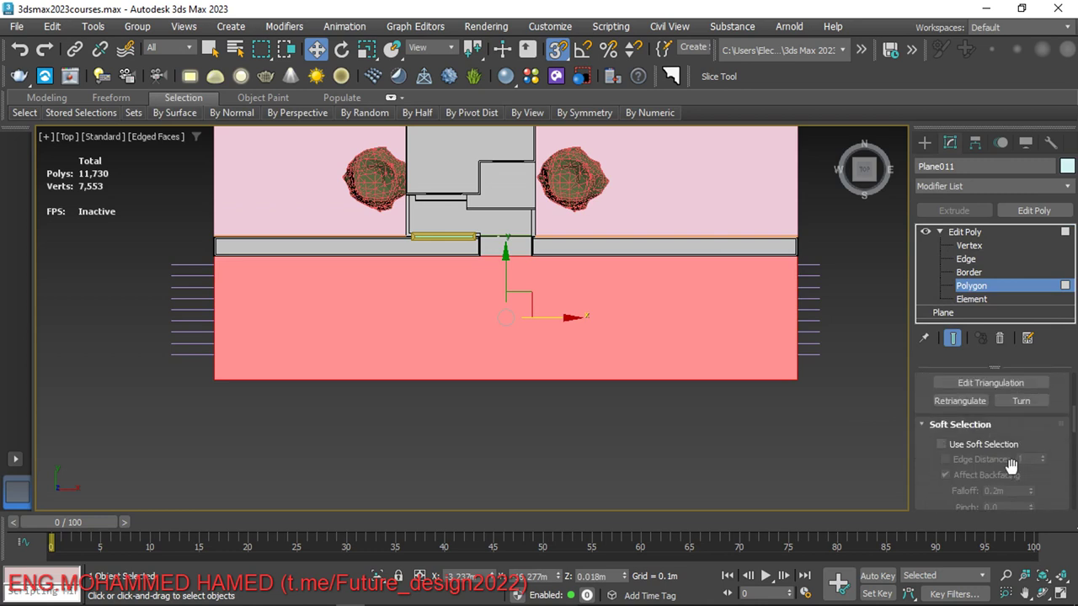
scroll(992, 468, down, 6)
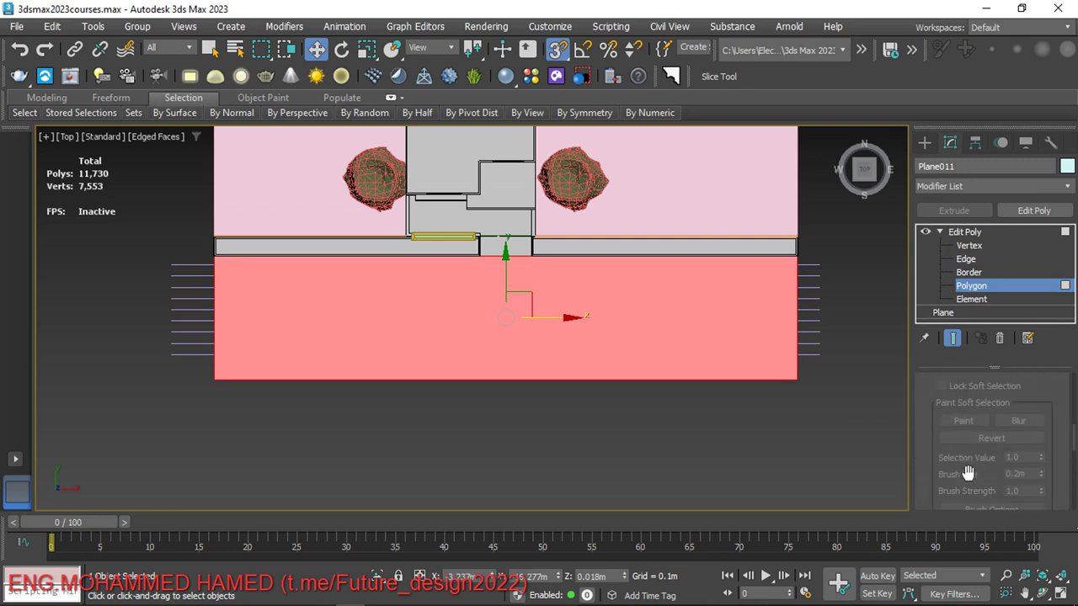
scroll(966, 477, down, 5)
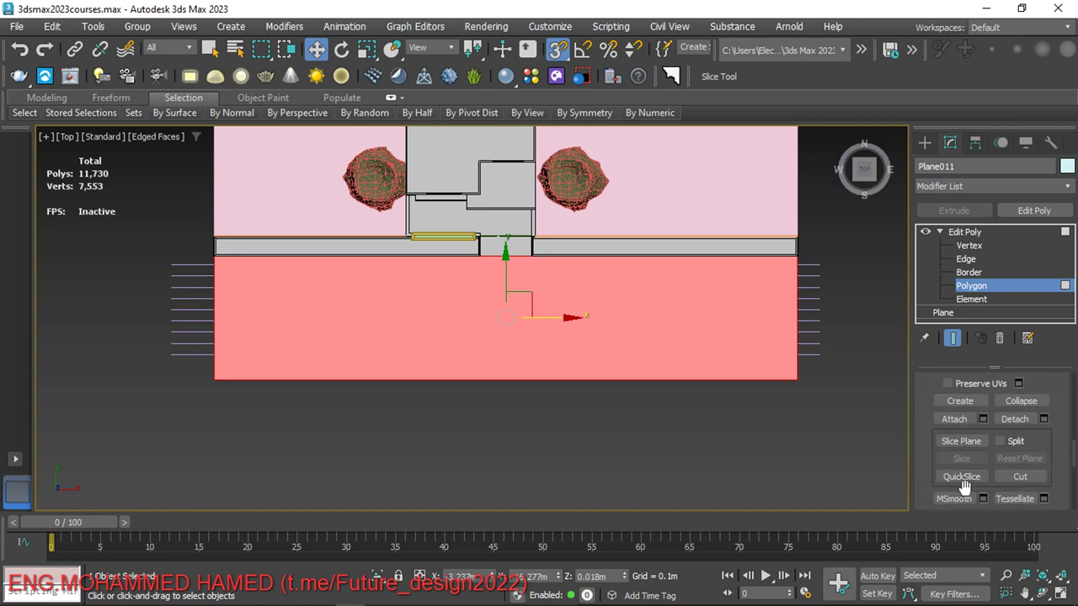
click(961, 477)
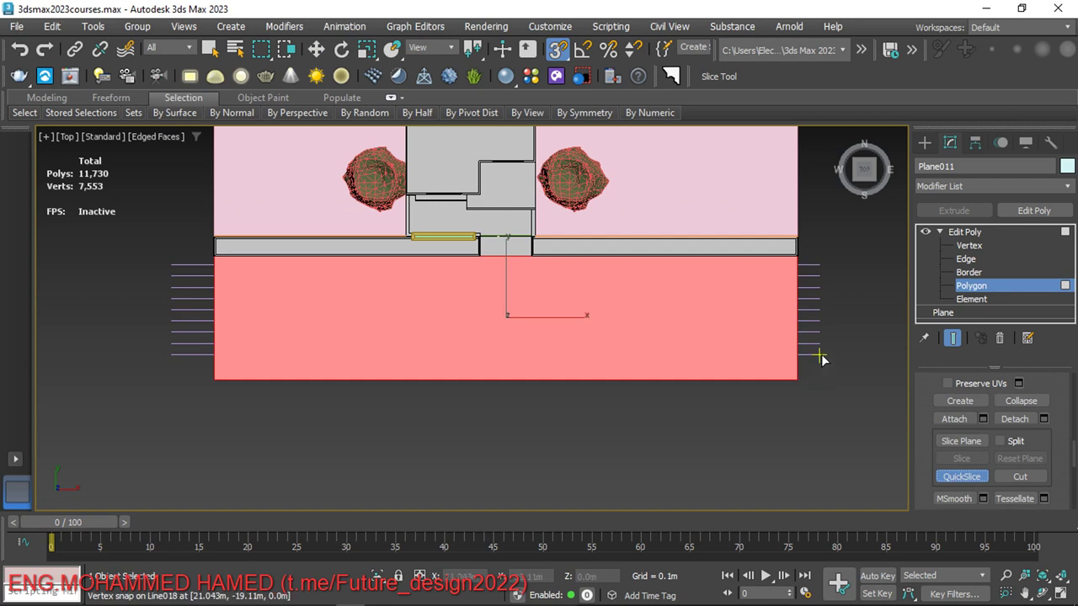
click(817, 355)
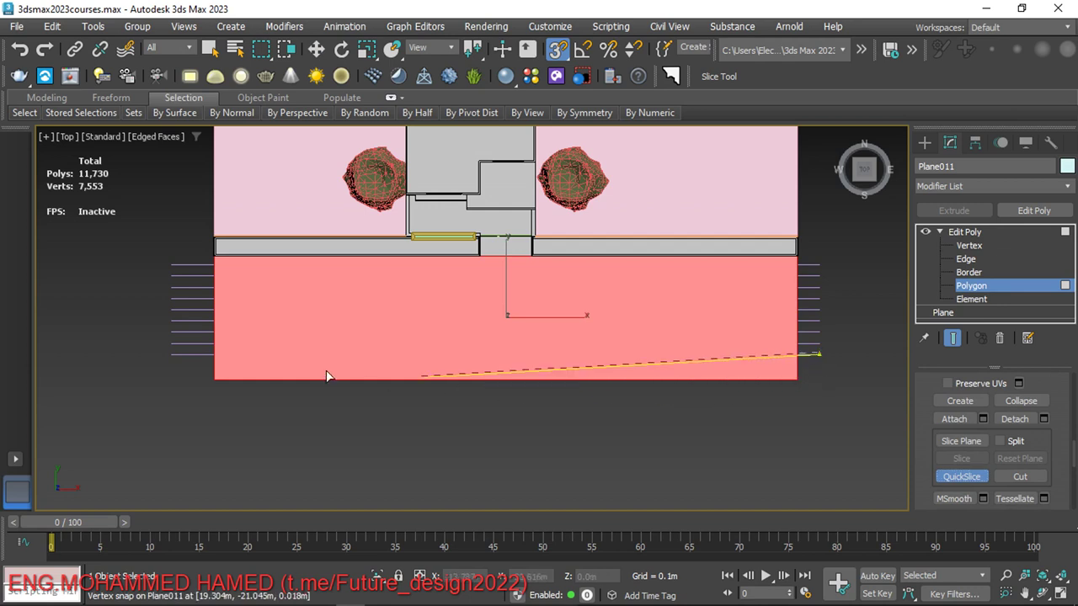
click(172, 355)
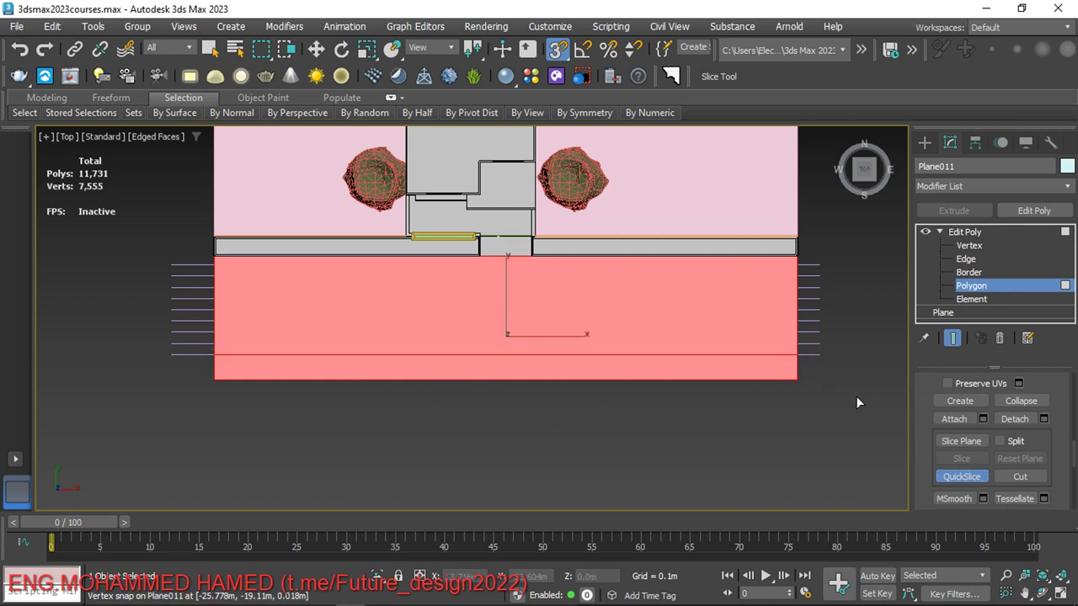
QuickSlice the street plane's polygon along the remaining eight guide lines, snapping each cut to both line ends, and leave the slicing tool.
click(818, 345)
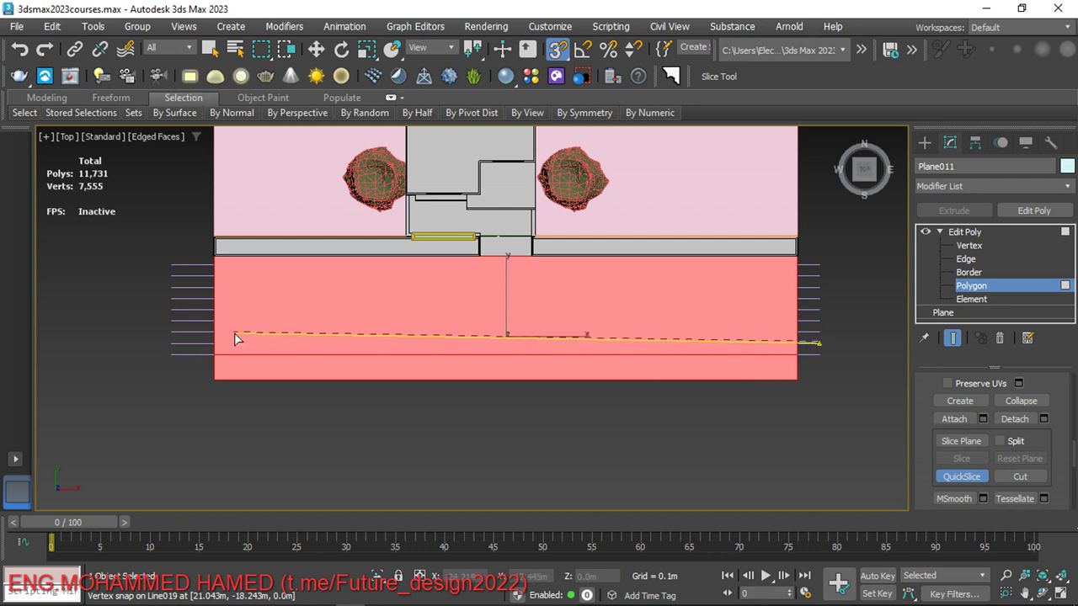
click(172, 344)
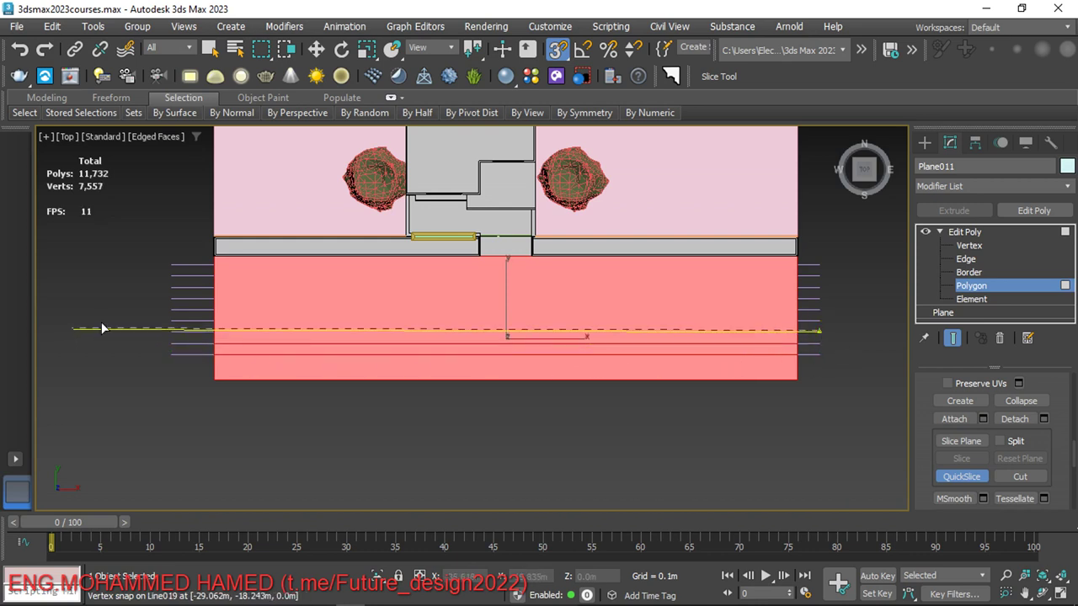
click(174, 334)
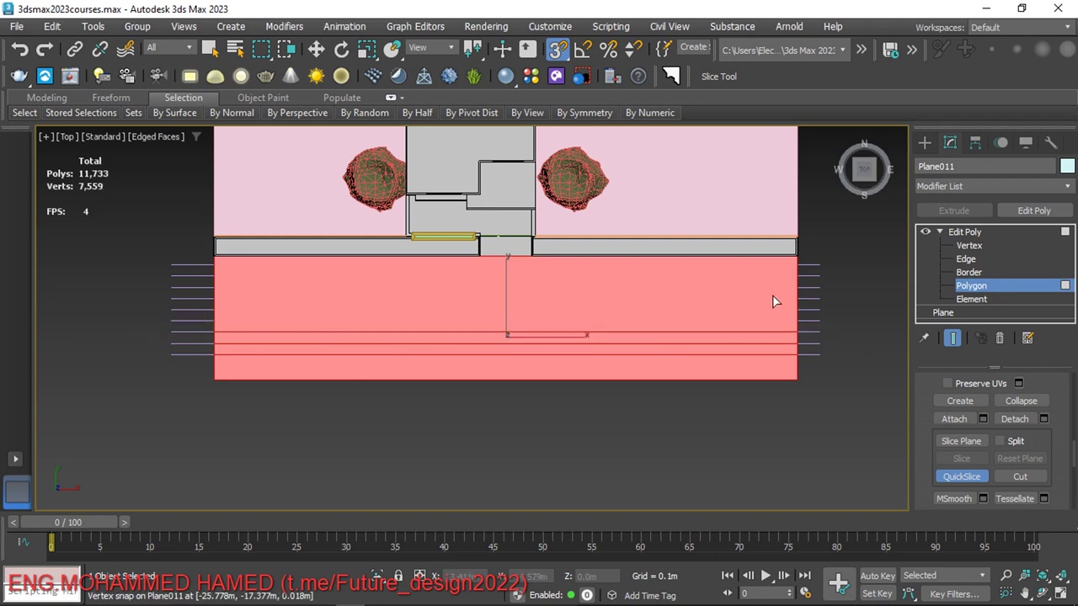
click(819, 320)
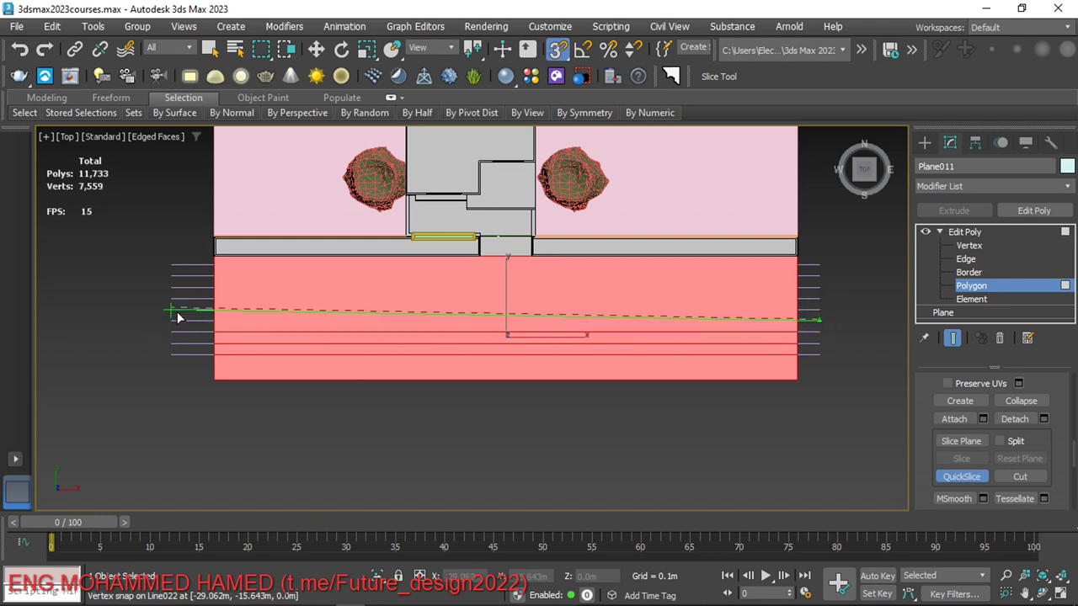
click(173, 321)
click(818, 310)
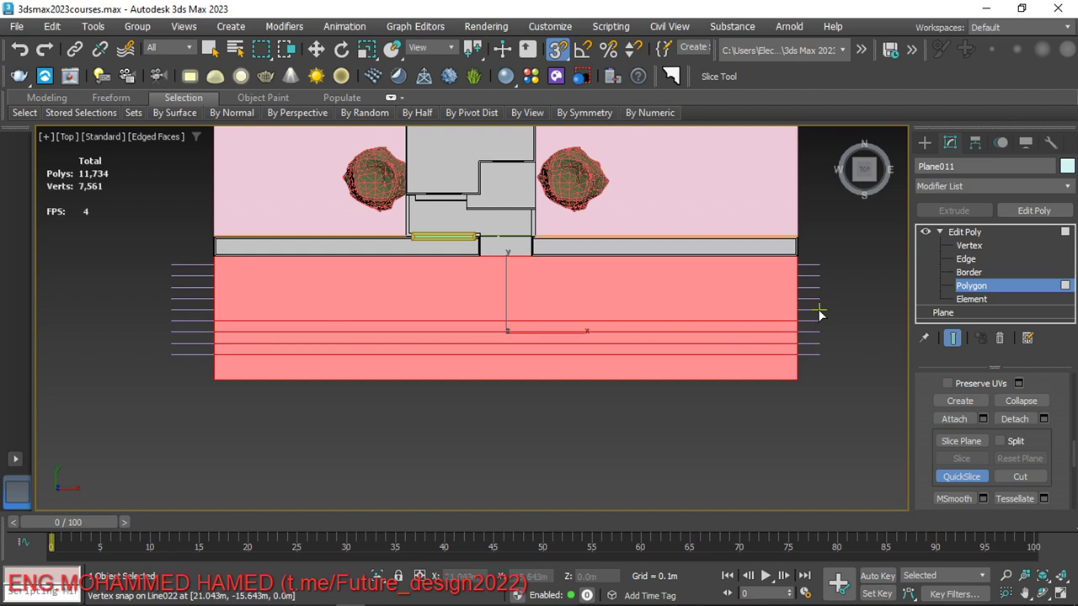
click(168, 319)
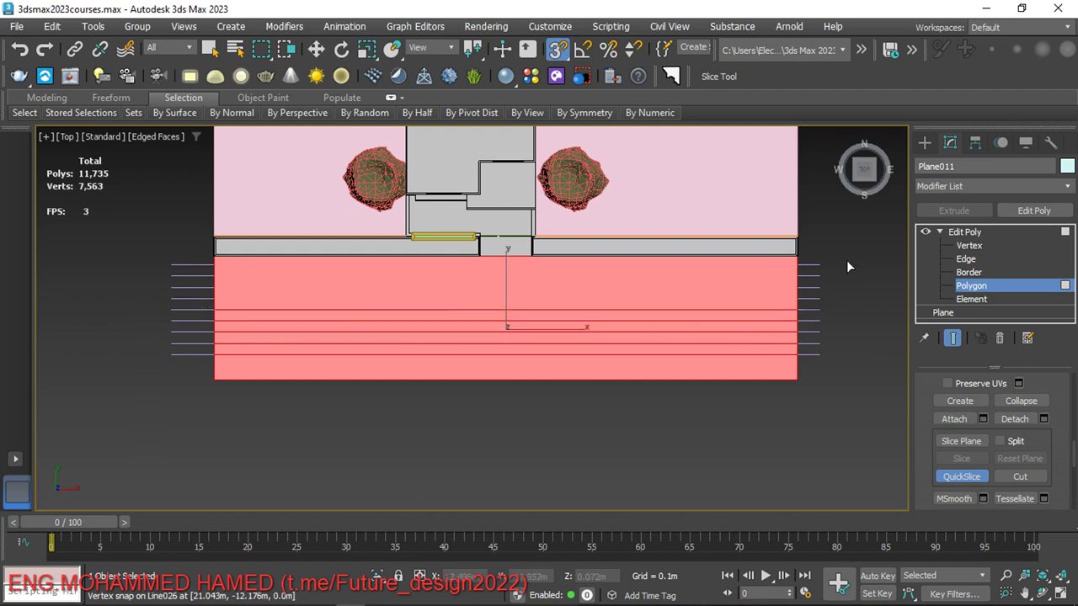
click(817, 298)
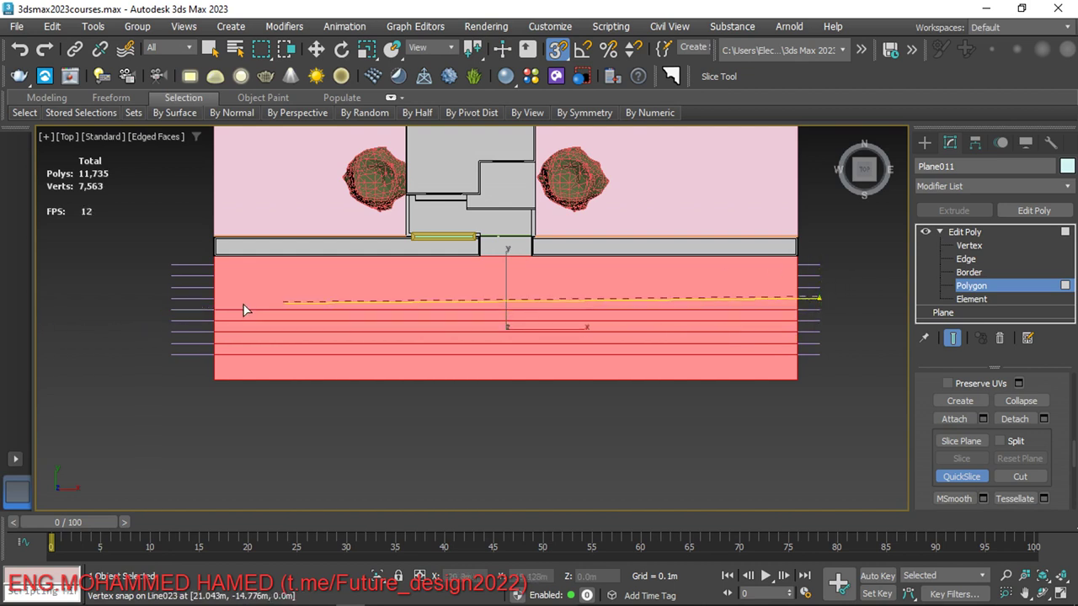
click(172, 299)
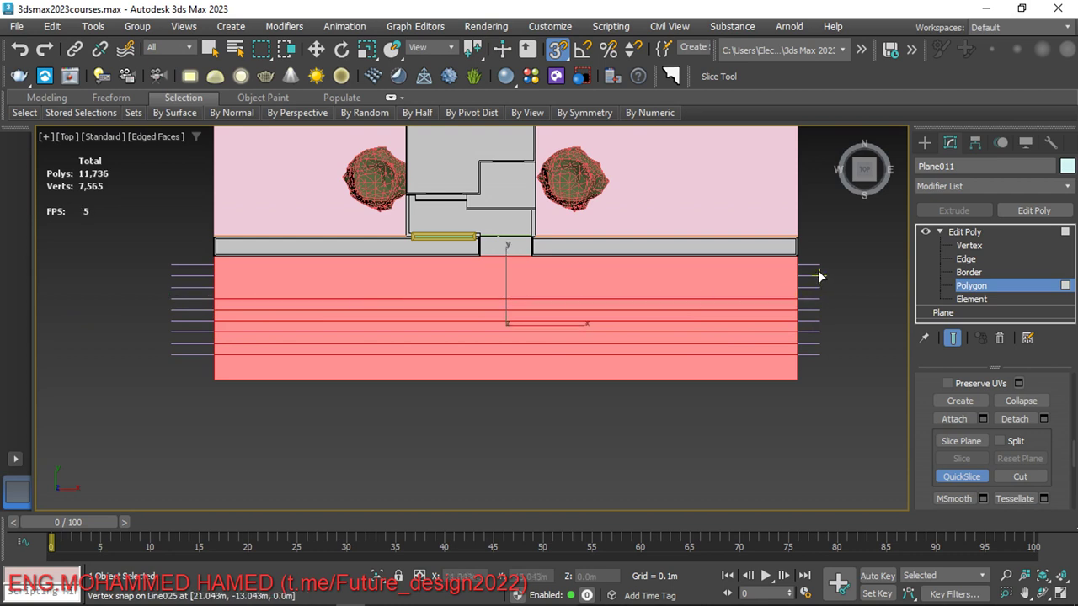
click(817, 288)
click(168, 286)
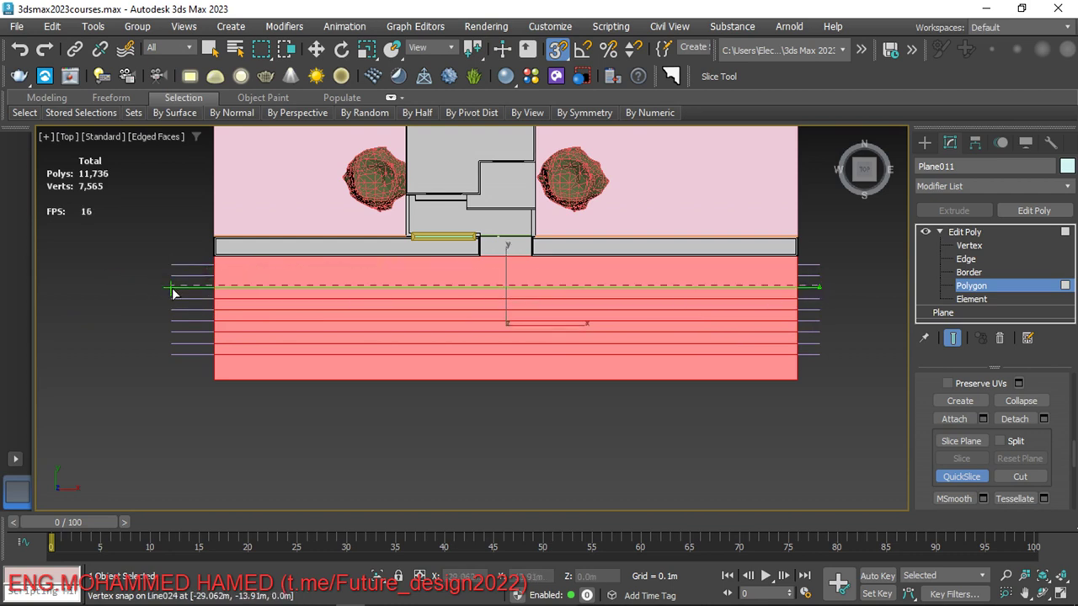
click(818, 276)
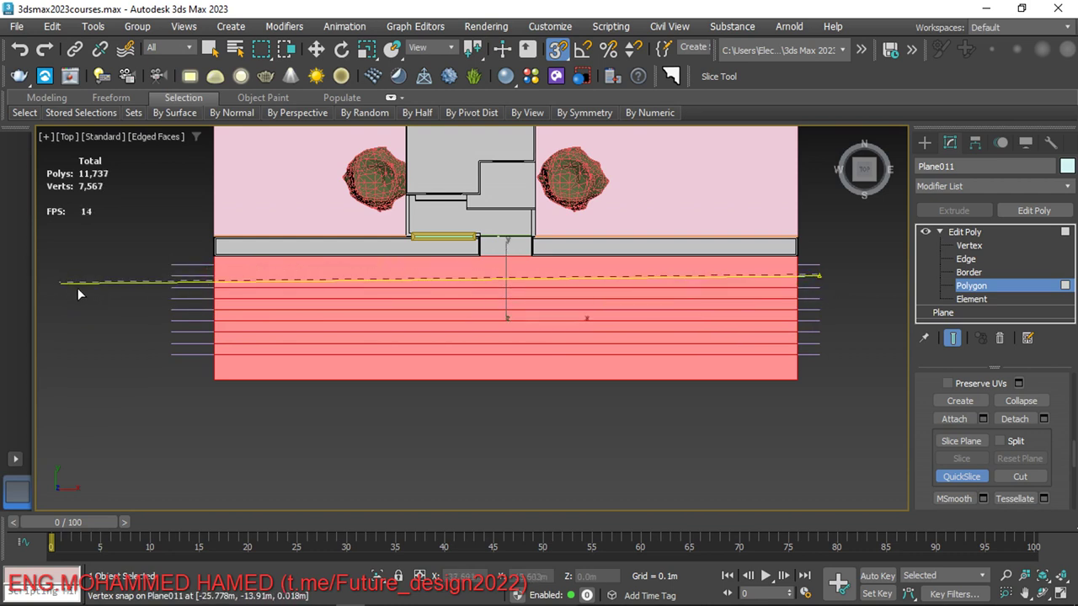
click(173, 276)
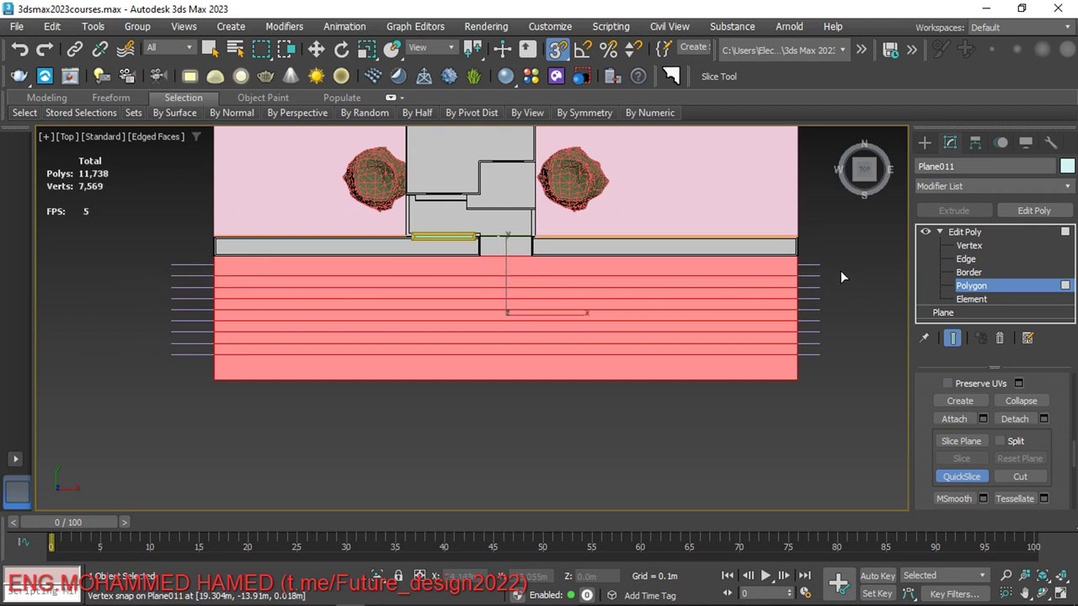
click(819, 264)
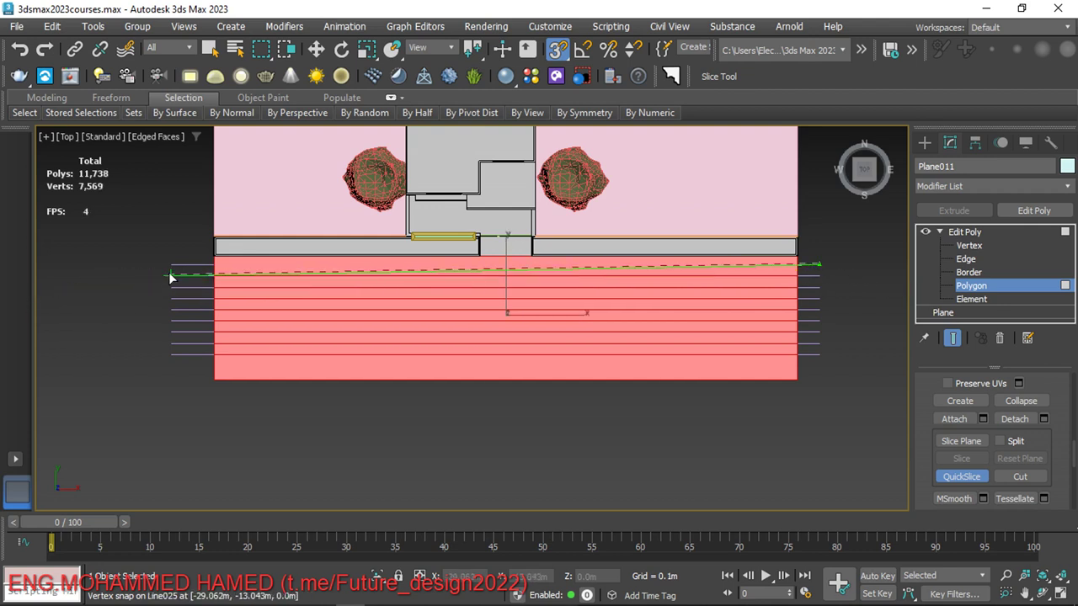
click(171, 275)
key(w)
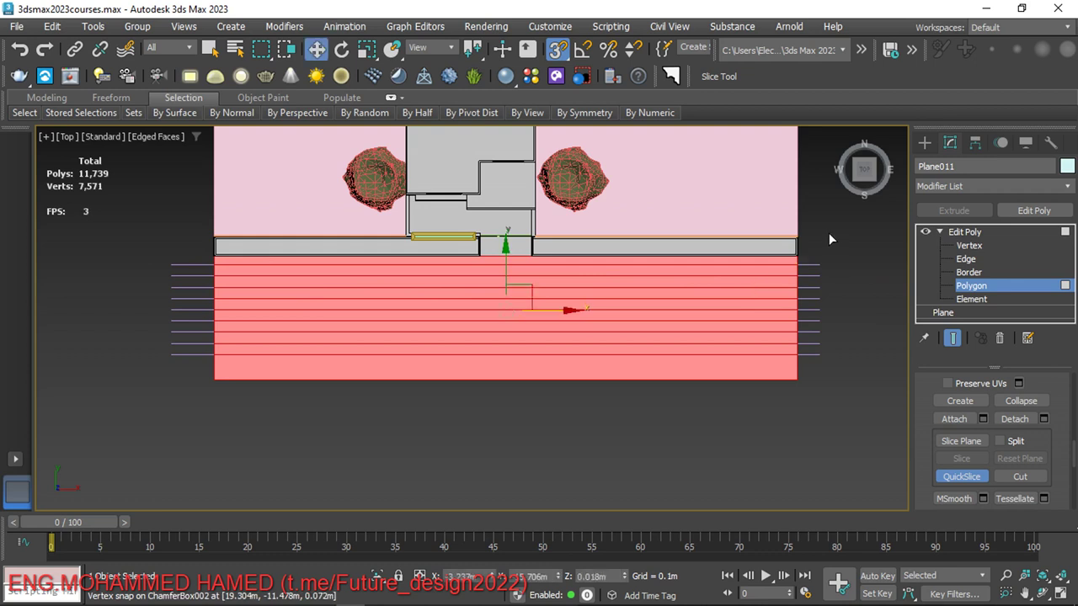
Deselect the street polygons, leave polygon editing, and delete the nine guide lines.
click(816, 388)
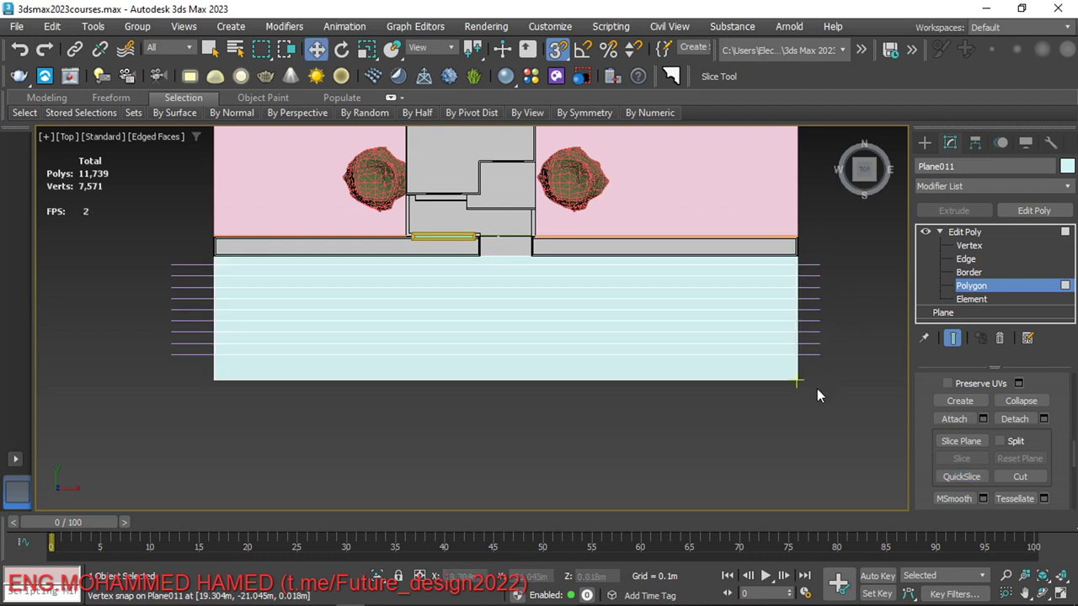
click(964, 287)
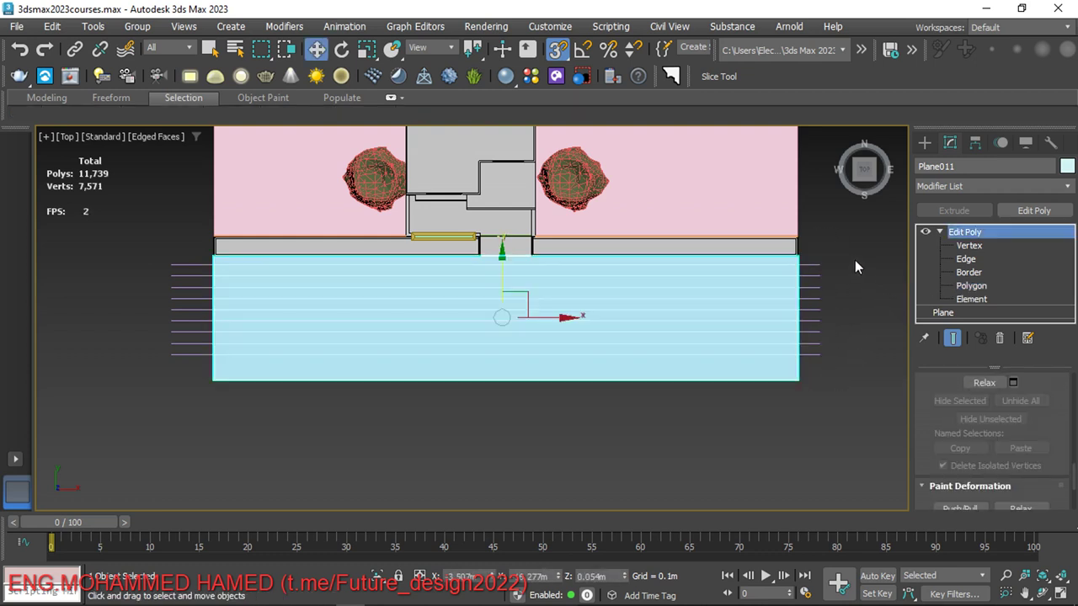
drag(851, 259, 801, 402)
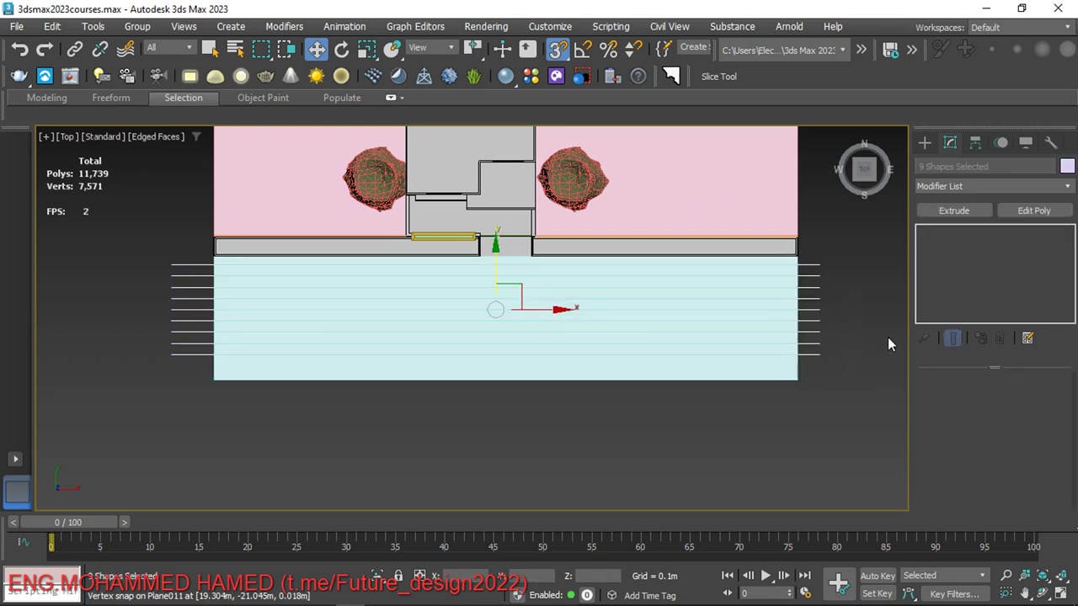
key(Delete)
Try extruding the street plane's nine slice edges with height -0.099 m and width 0.069 m, inspect the preview obliquely, and cancel the extrusion.
click(748, 309)
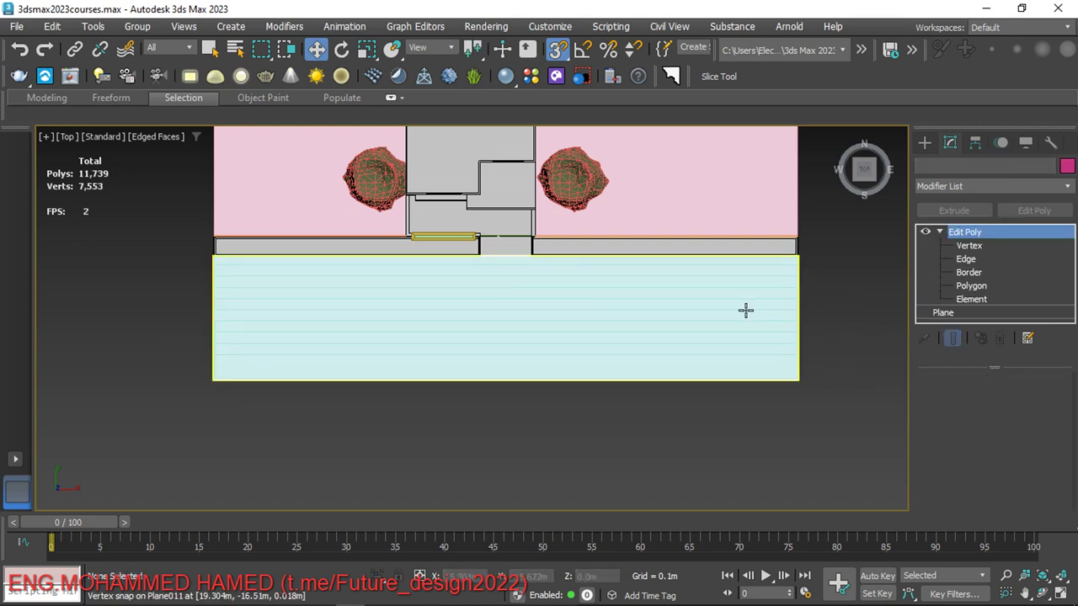
scroll(716, 322, up, 5)
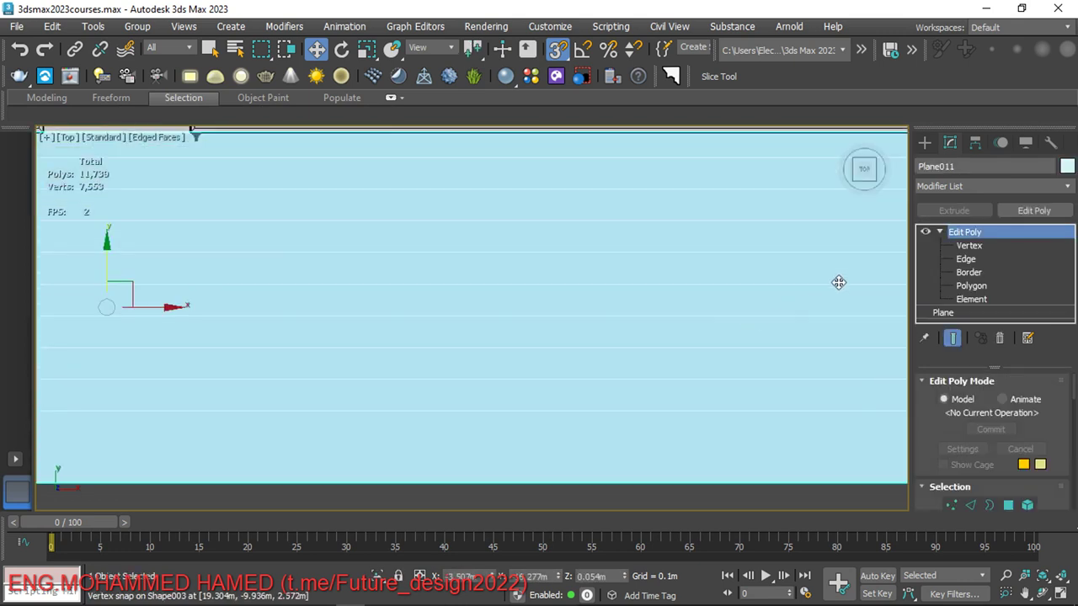
click(965, 260)
scroll(614, 333, down, 6)
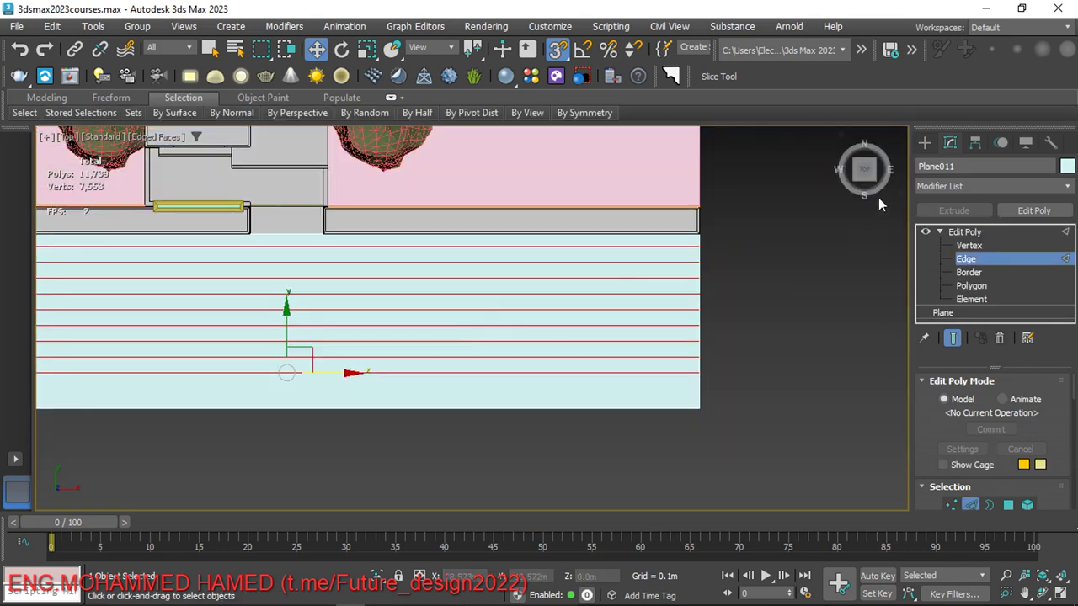
drag(864, 175, 872, 198)
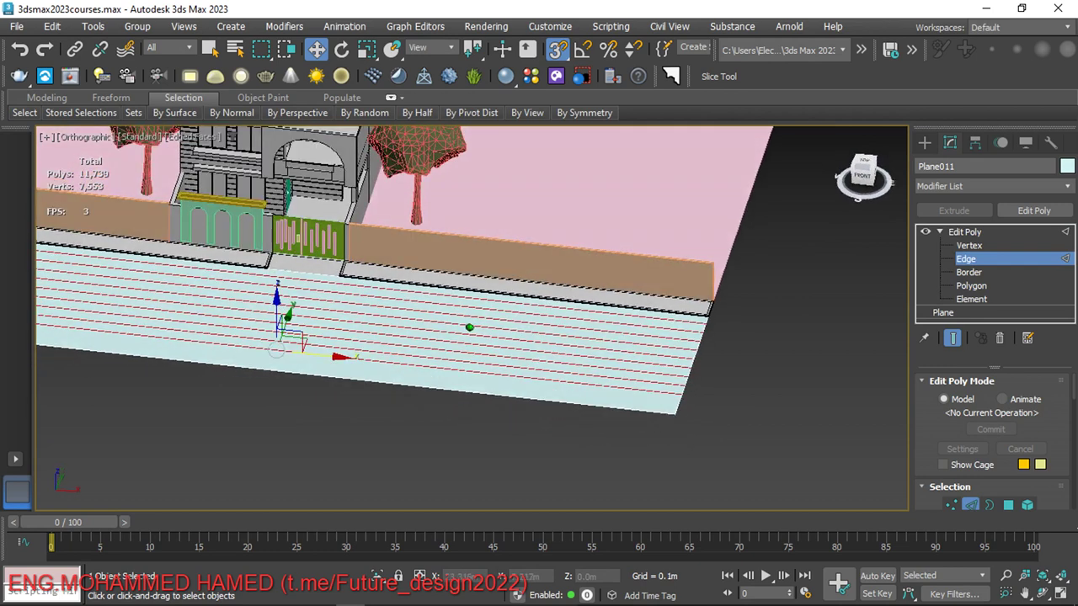
scroll(666, 370, up, 5)
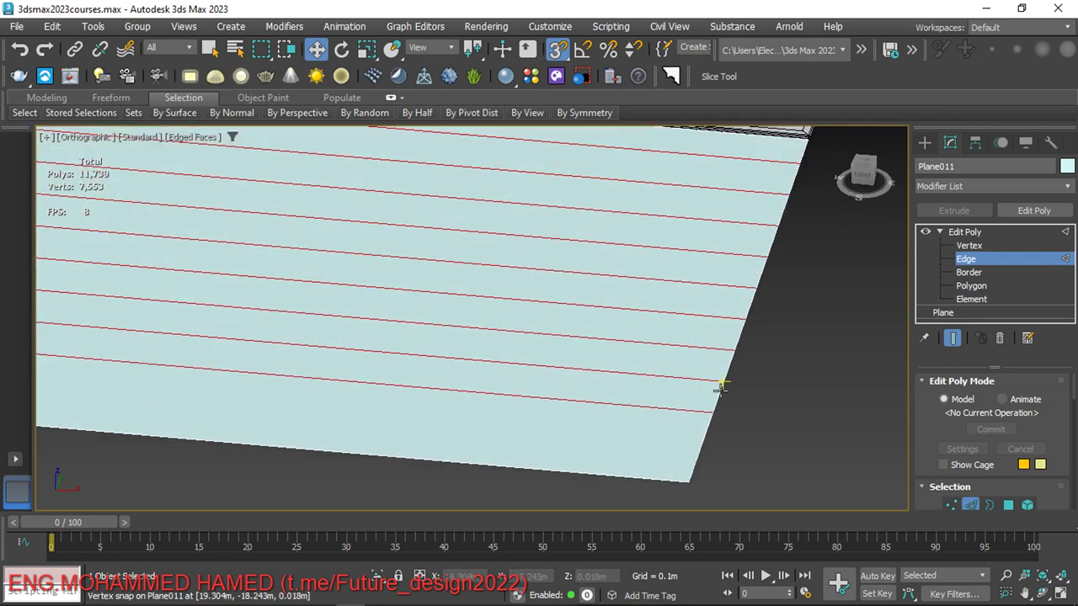
scroll(720, 388, up, 2)
scroll(1034, 482, down, 6)
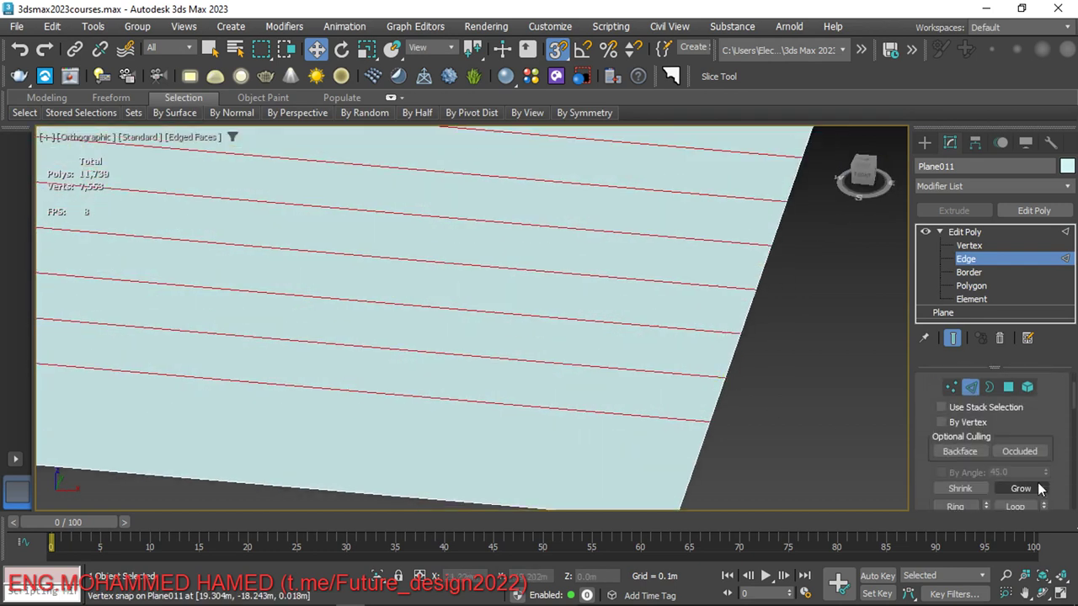
scroll(990, 480, down, 2)
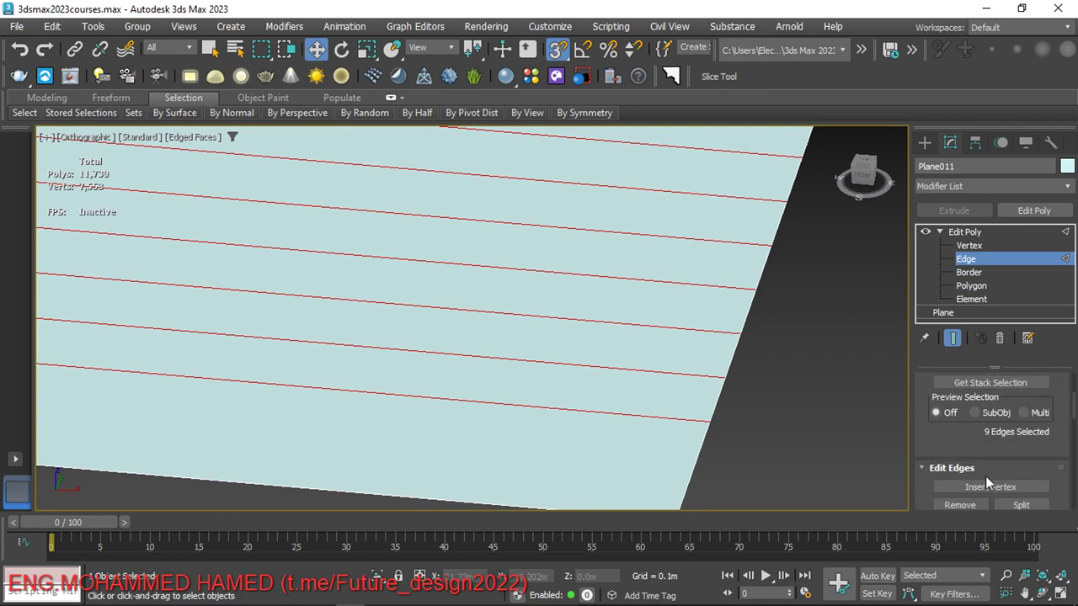
scroll(990, 480, down, 3)
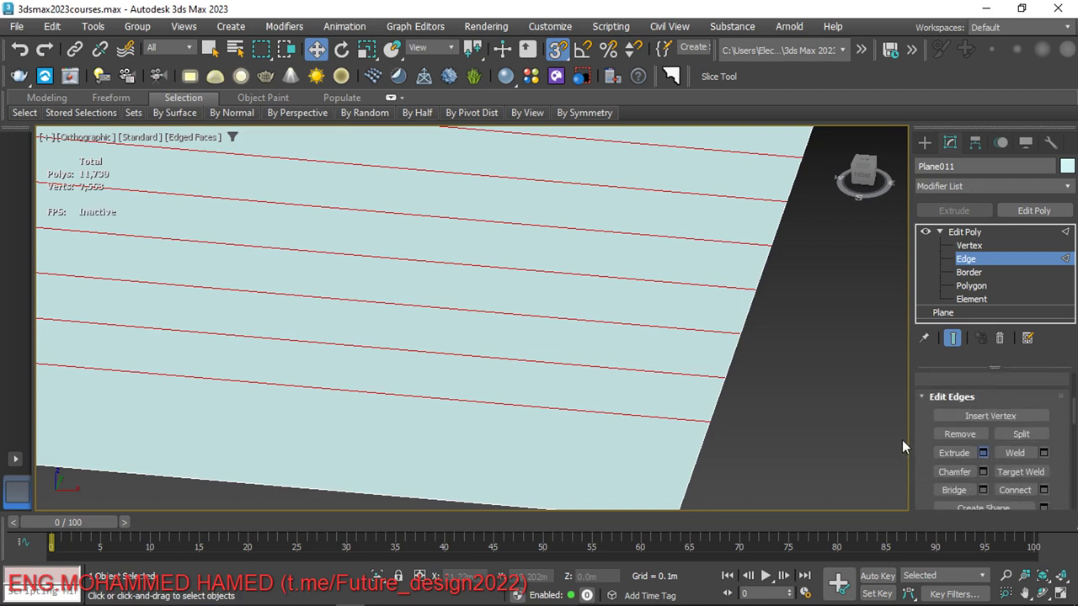
key(shift+e)
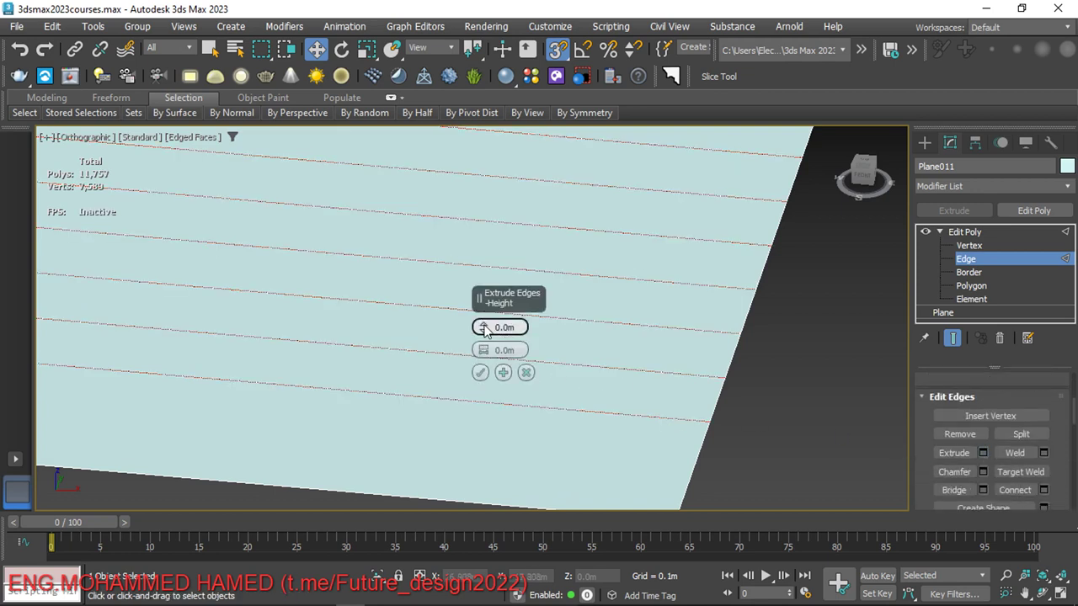
drag(485, 337, 484, 333)
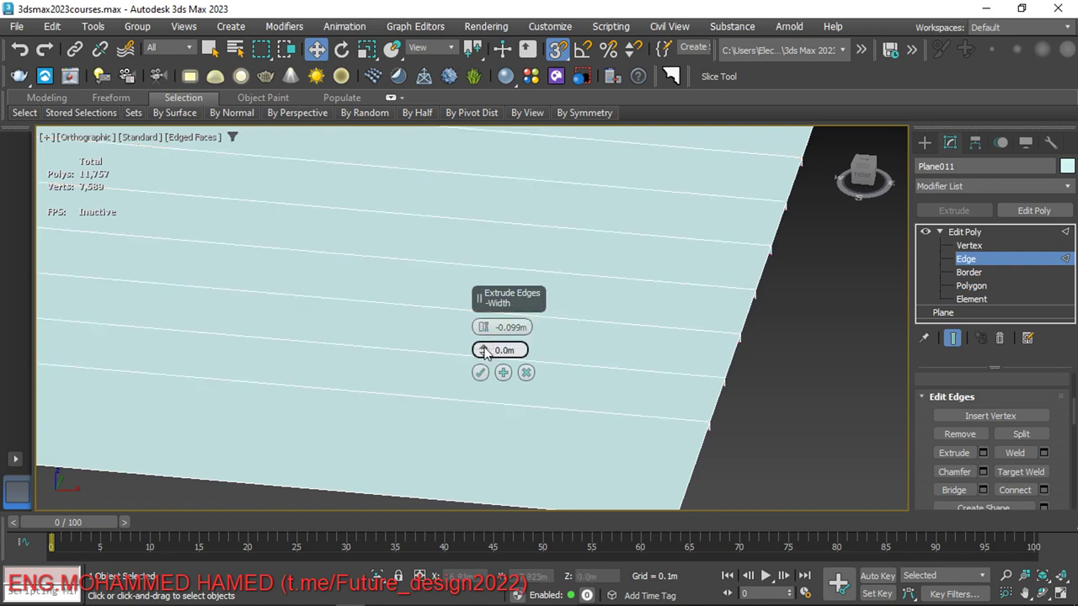
drag(484, 352, 482, 339)
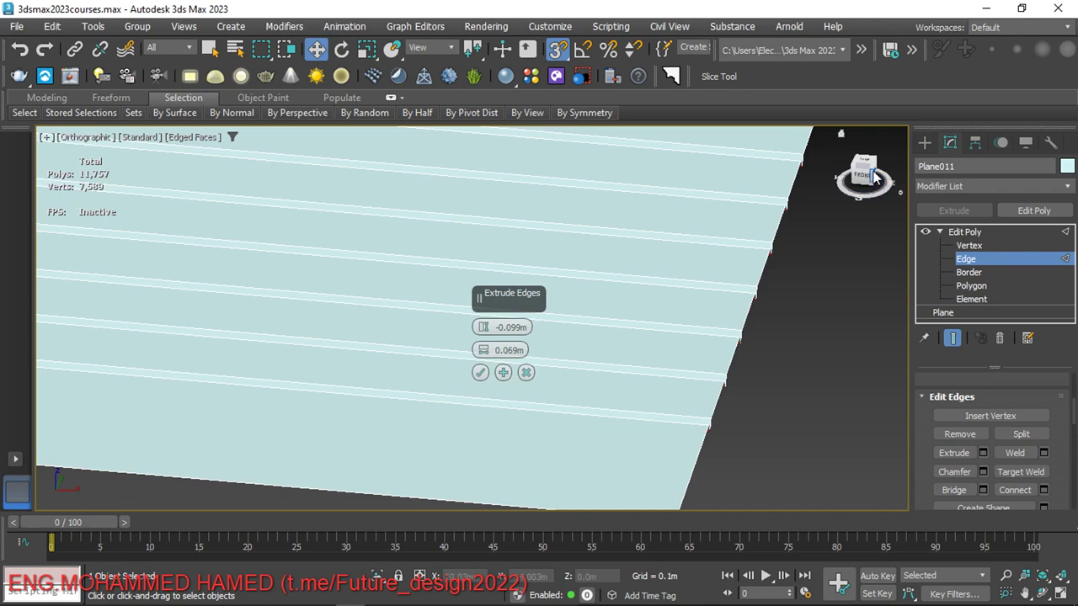
alt+middle_drag(474, 321, 471, 319)
middle_drag(612, 199, 687, 381)
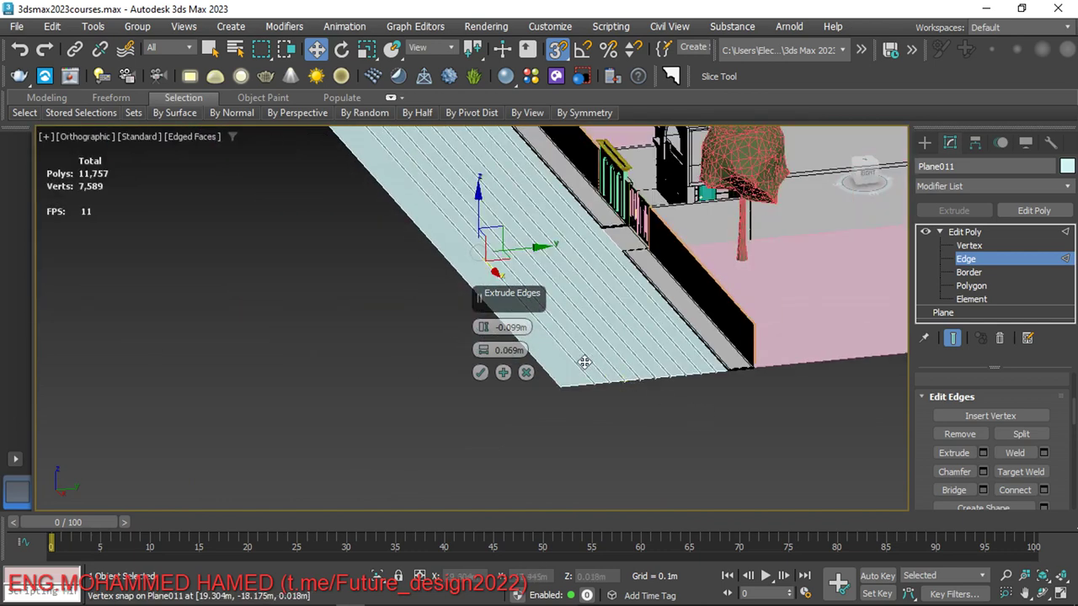
click(526, 372)
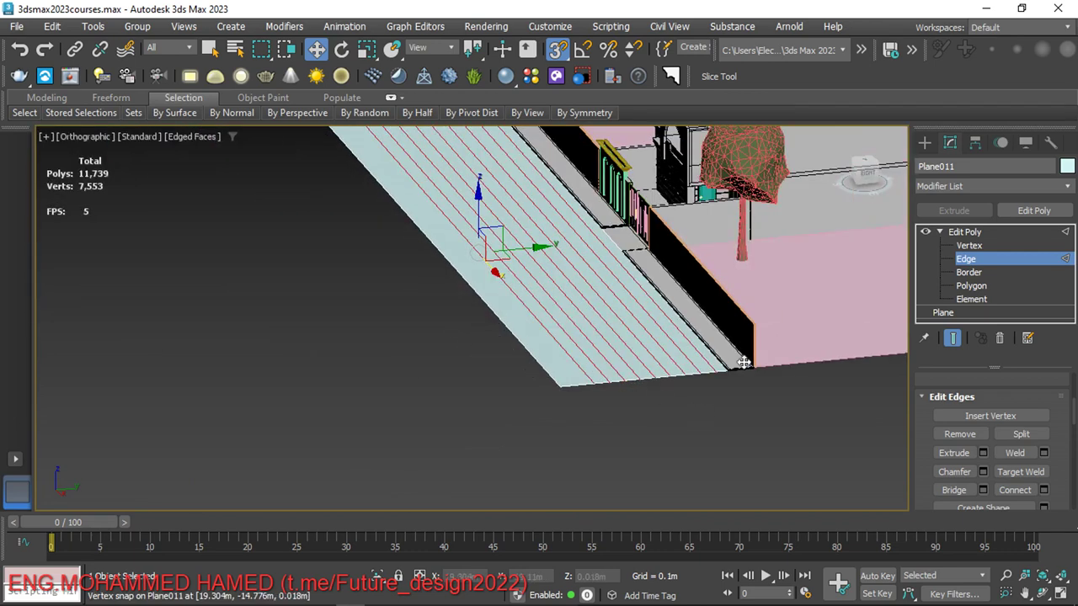
Leave edge editing, restore the deleted guide lines, and undo all the QuickSlice cuts on the street plane.
click(976, 260)
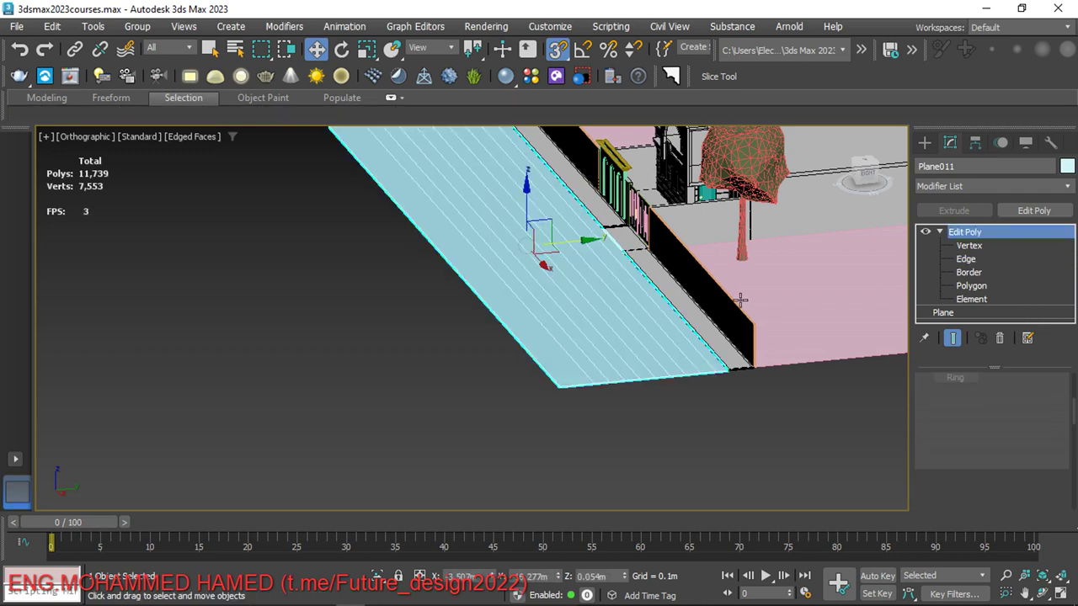
key(ctrl+z)
click(621, 292)
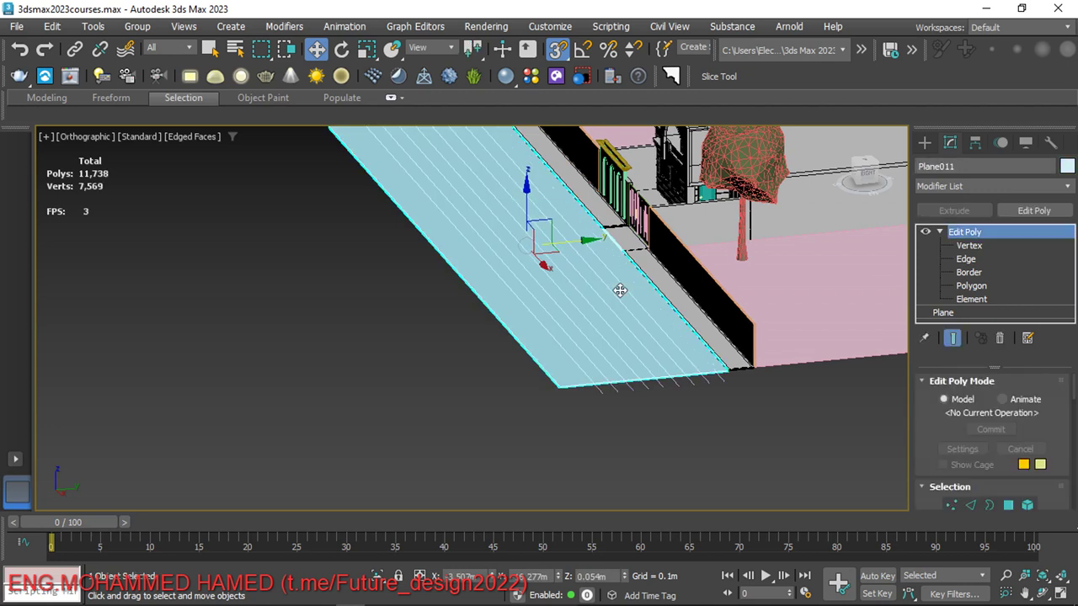
key(ctrl+z)
key(ctrl+z)
key(ctrl+z)
key(ctrl+z)
key(ctrl+z)
key(ctrl+z)
key(ctrl+z)
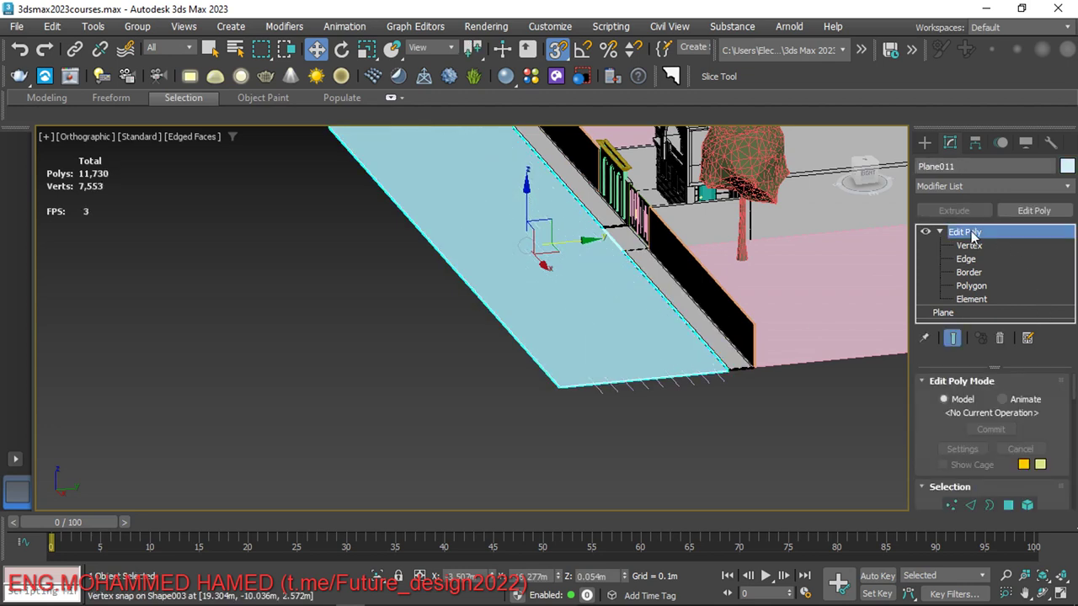
Select the guide lines past the end of the street plane in top view and delete them.
click(940, 233)
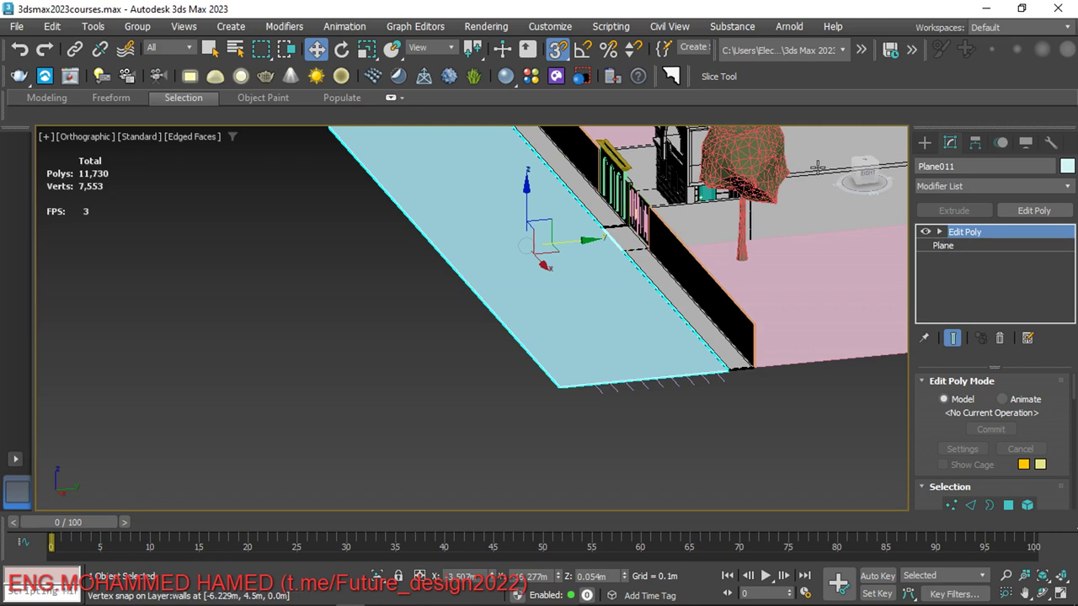
click(863, 172)
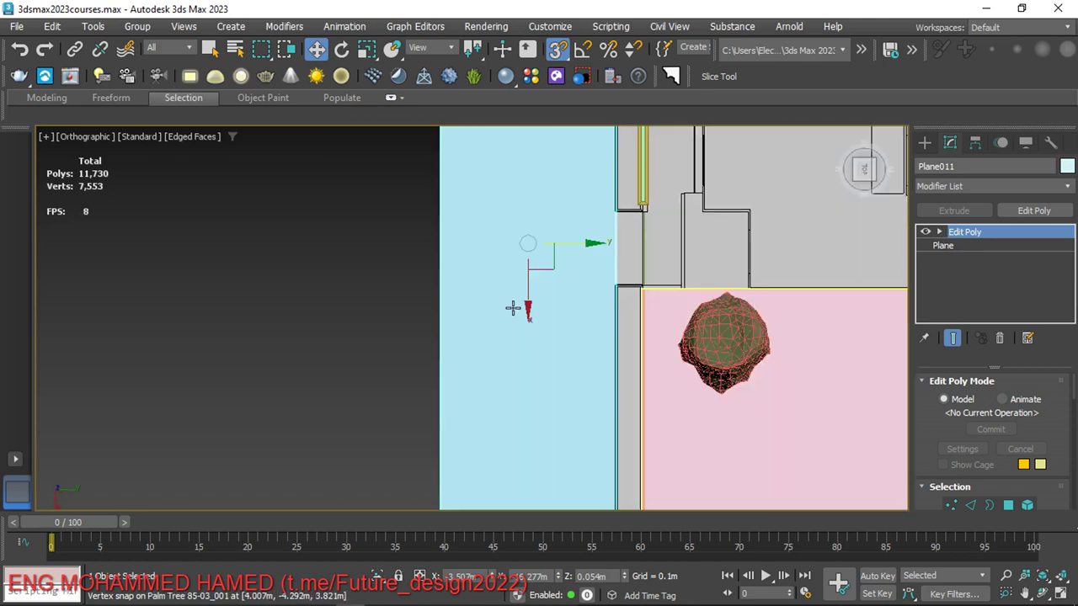
scroll(539, 291, down, 2)
scroll(553, 278, down, 5)
scroll(564, 371, up, 5)
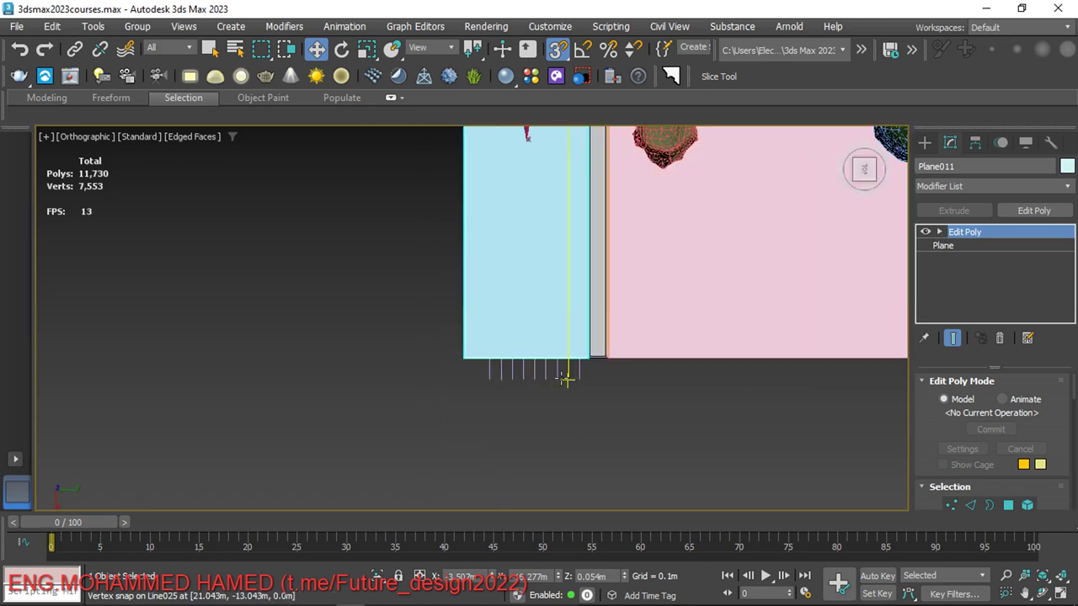
drag(477, 399, 478, 399)
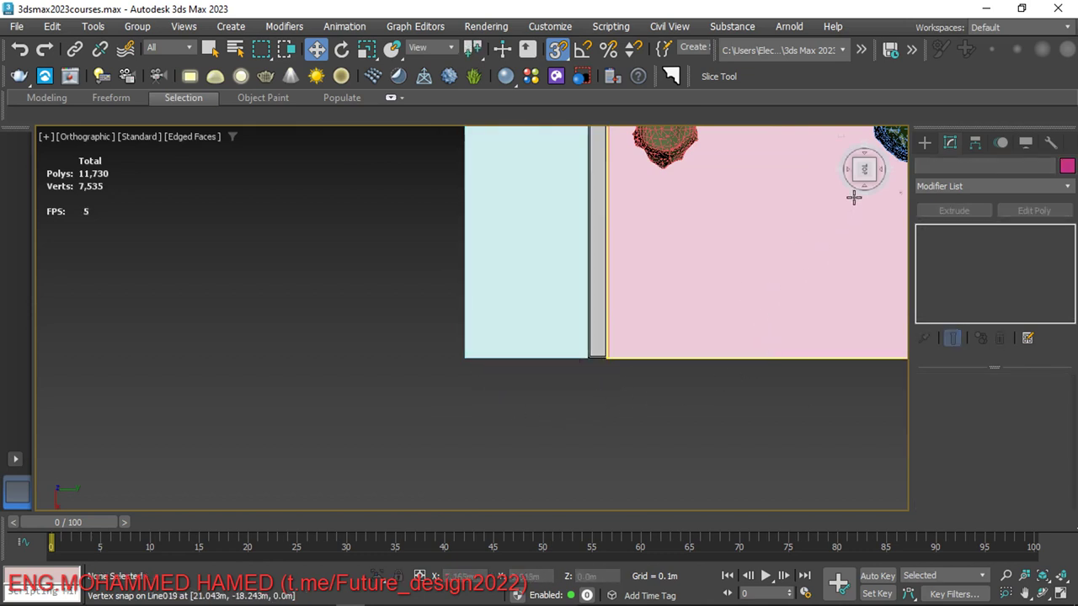
Turn off 3D snapping with the house and street in an oblique view.
drag(861, 169, 864, 184)
scroll(721, 353, down, 5)
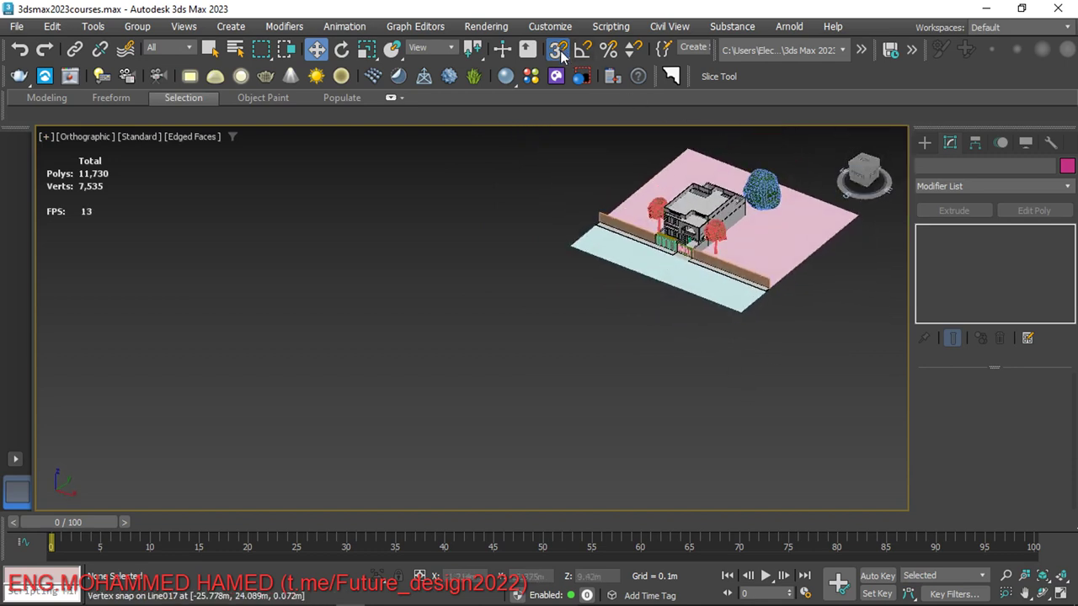
scroll(716, 226, up, 4)
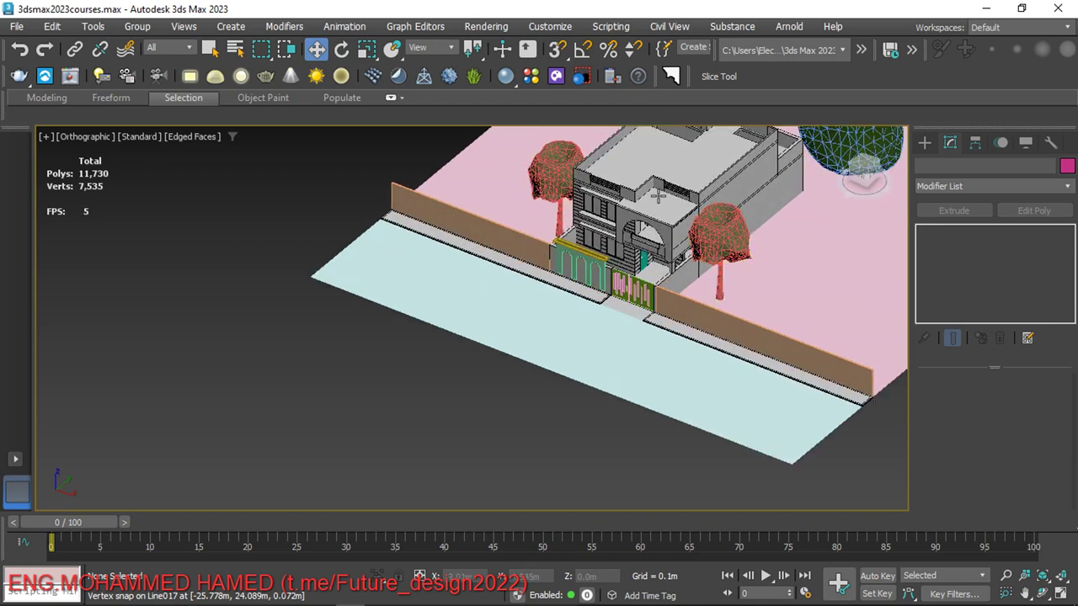
scroll(665, 242, up, 3)
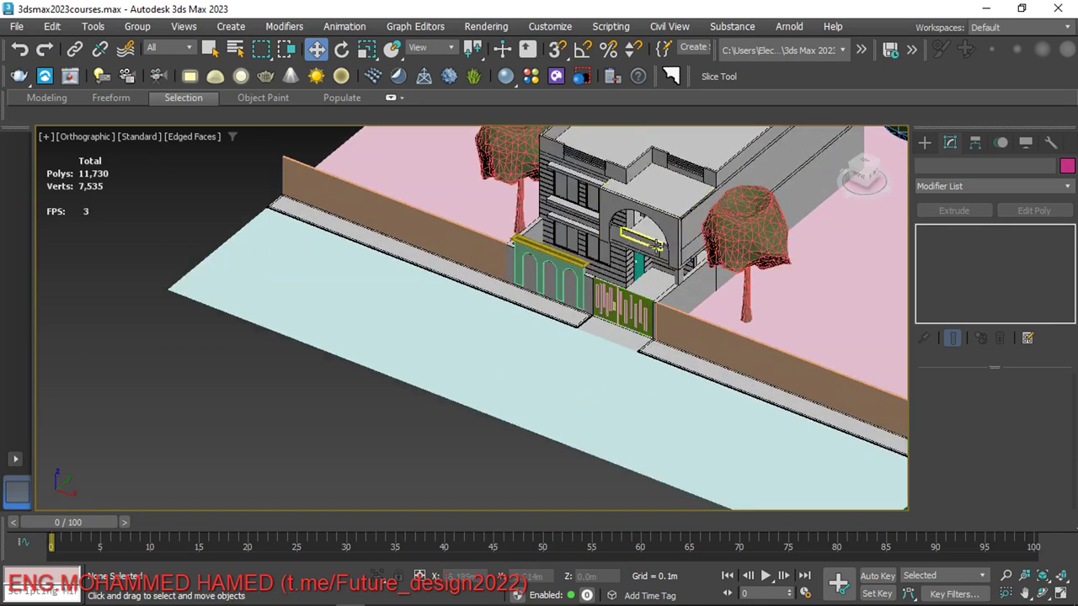
Add an Edit Poly modifier to the roof slab above the entrance arch and select its top polygon.
click(863, 163)
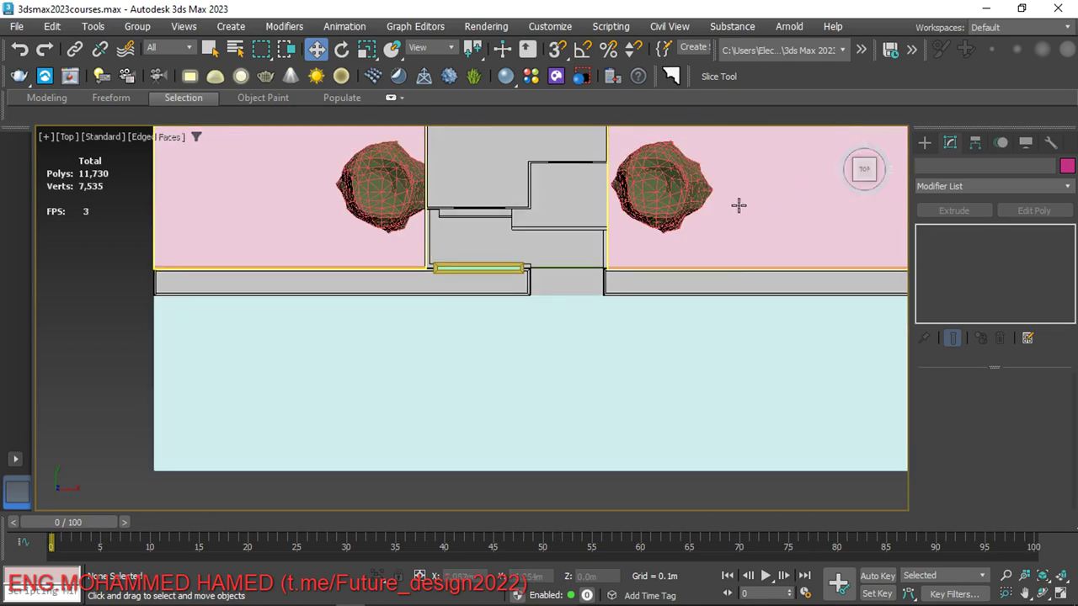
scroll(576, 227, up, 3)
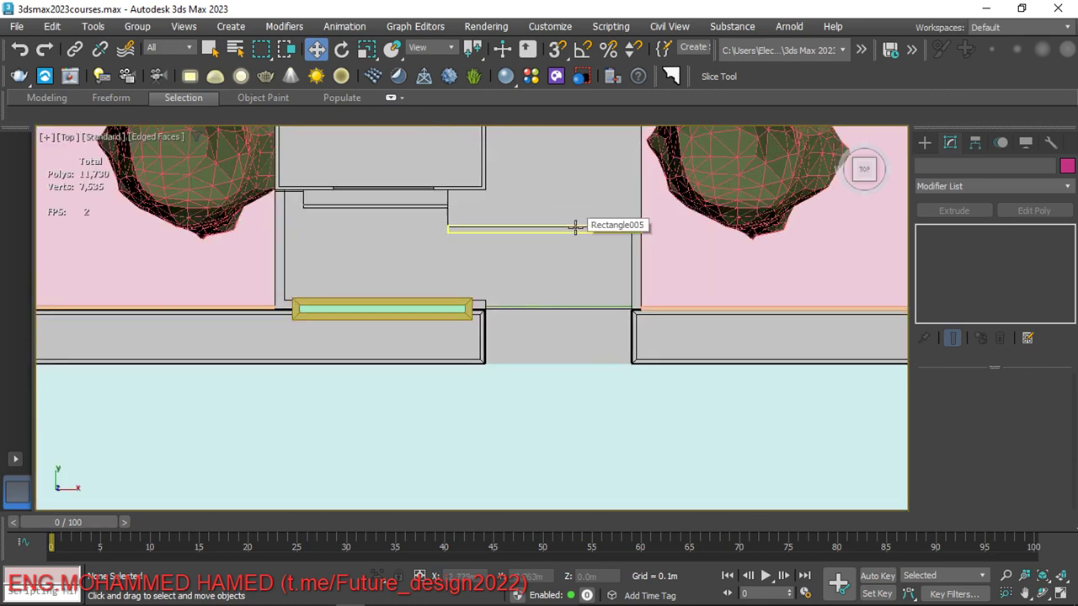
scroll(552, 229, up, 2)
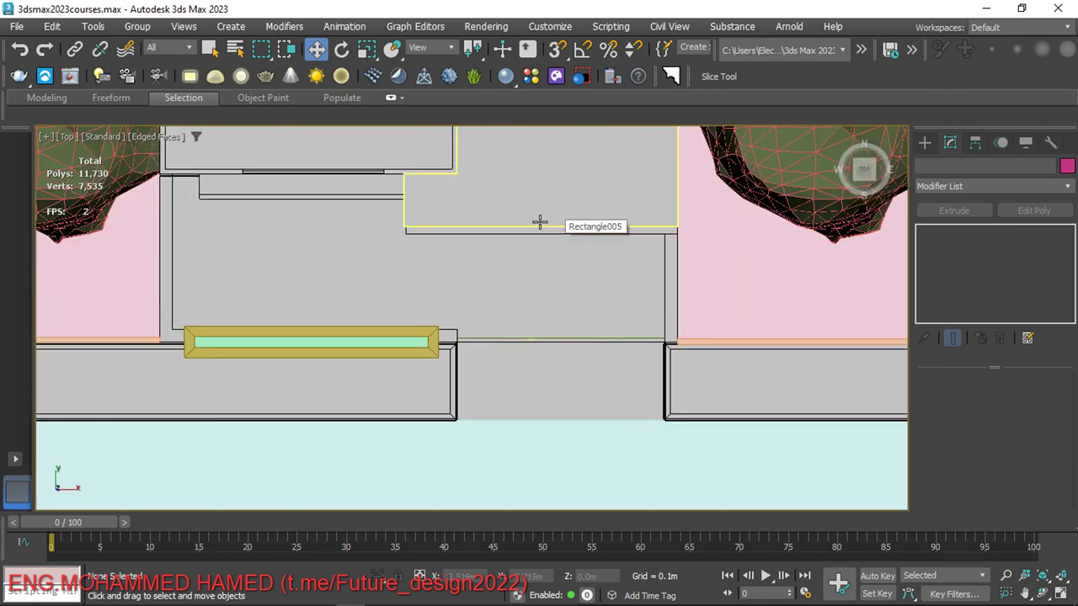
click(540, 220)
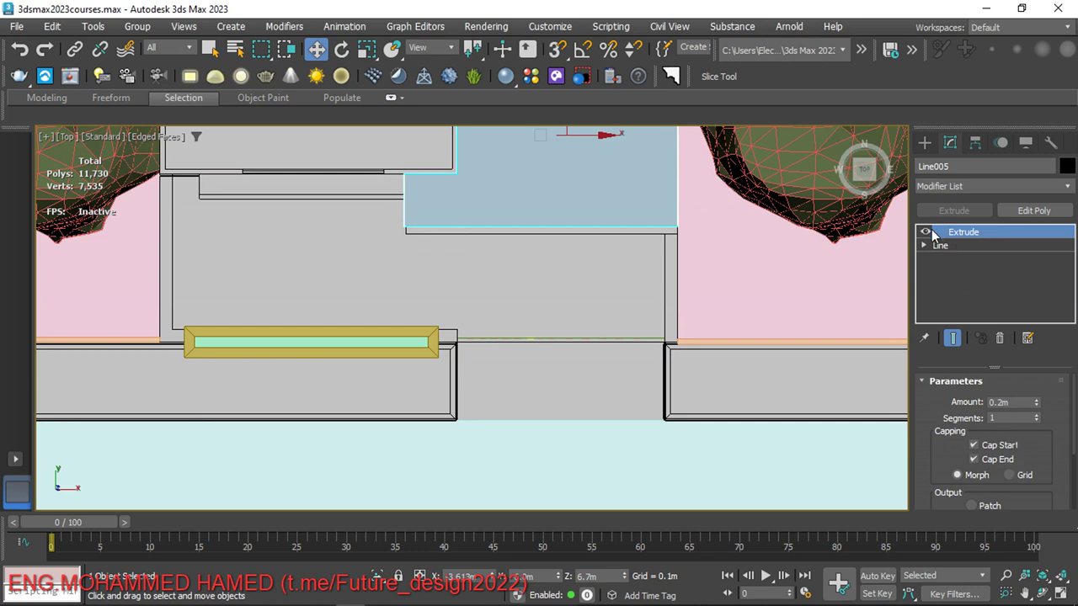
click(1034, 210)
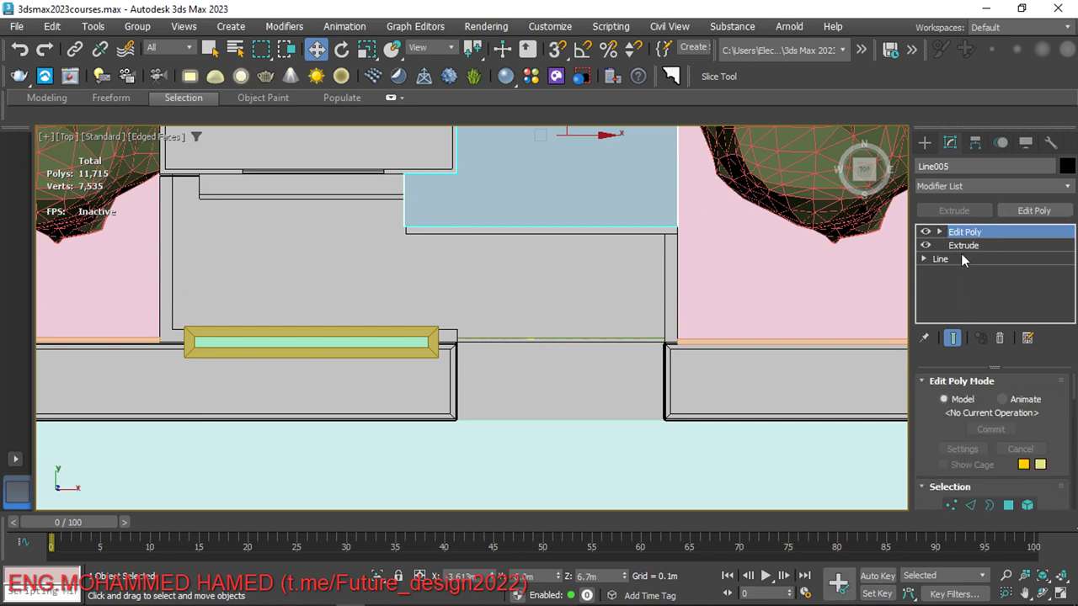
click(938, 232)
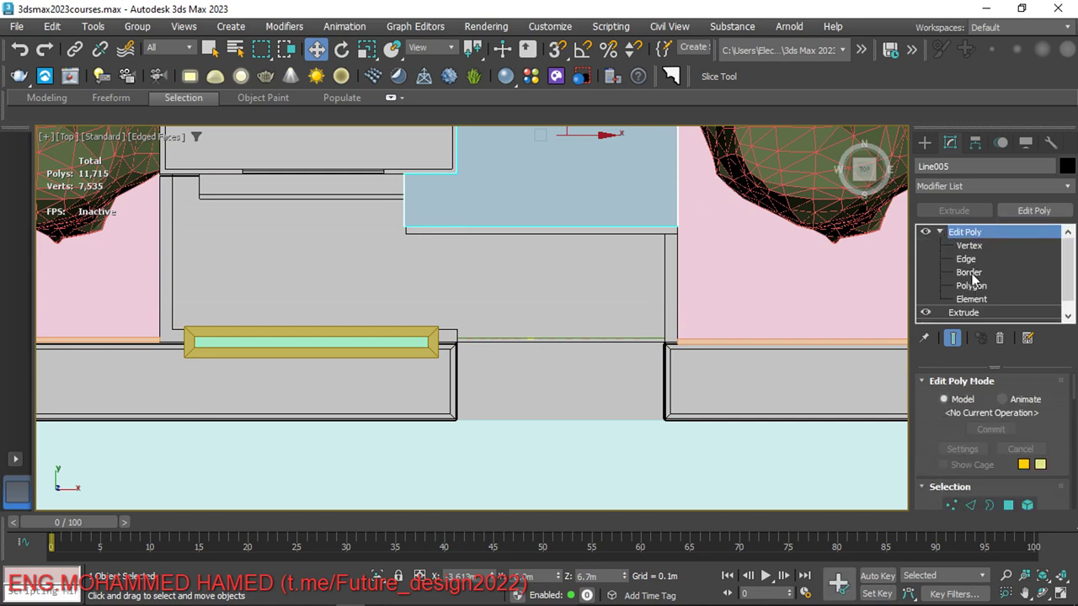
click(971, 288)
click(651, 211)
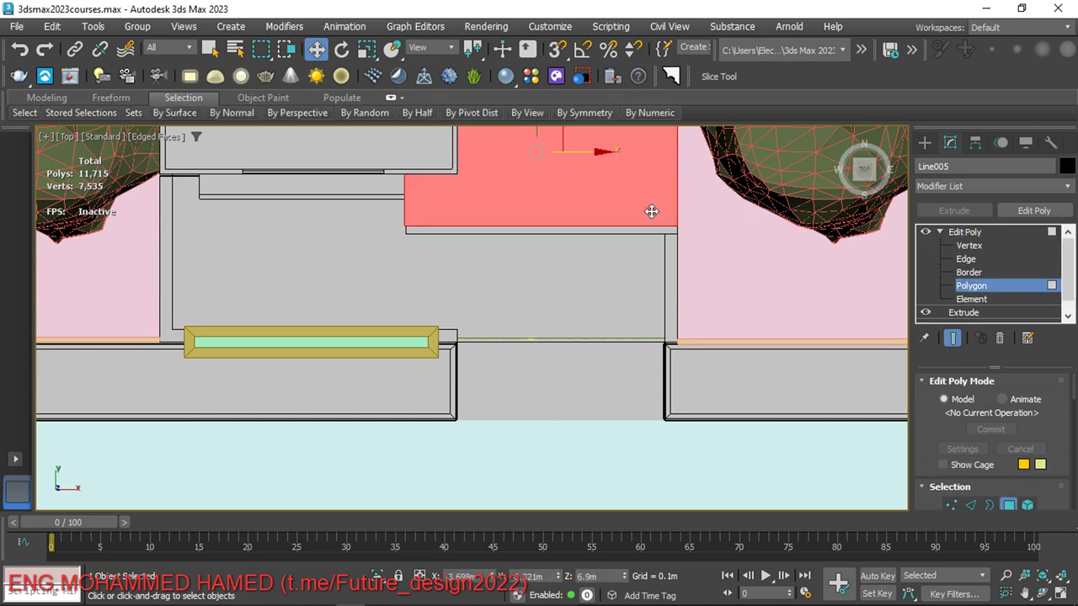
Activate the Slice Plane tool for the selected roof polygon.
scroll(1019, 480, down, 5)
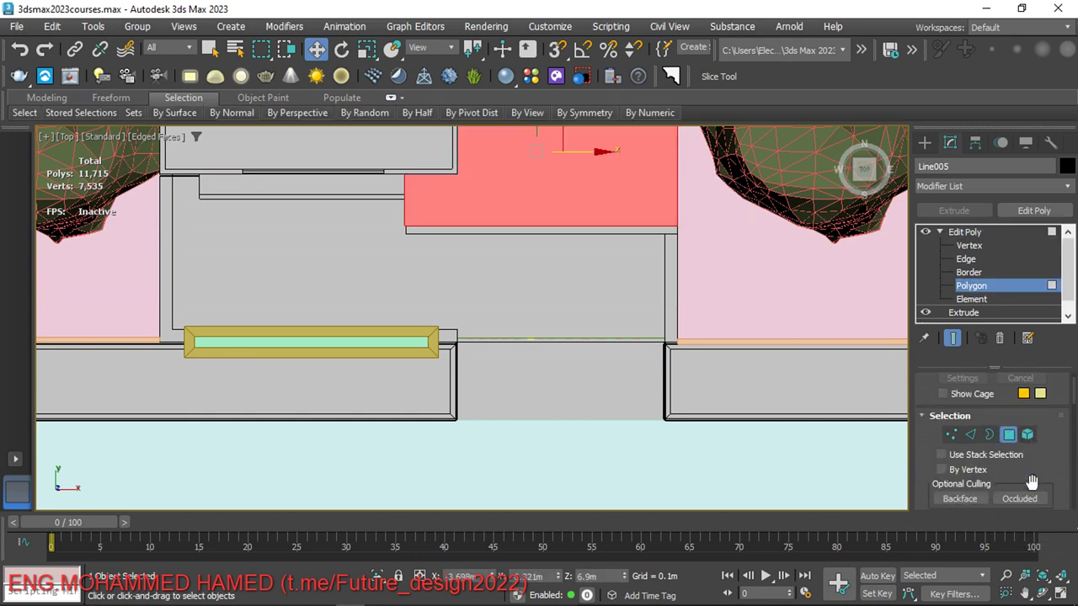
scroll(1019, 471, down, 5)
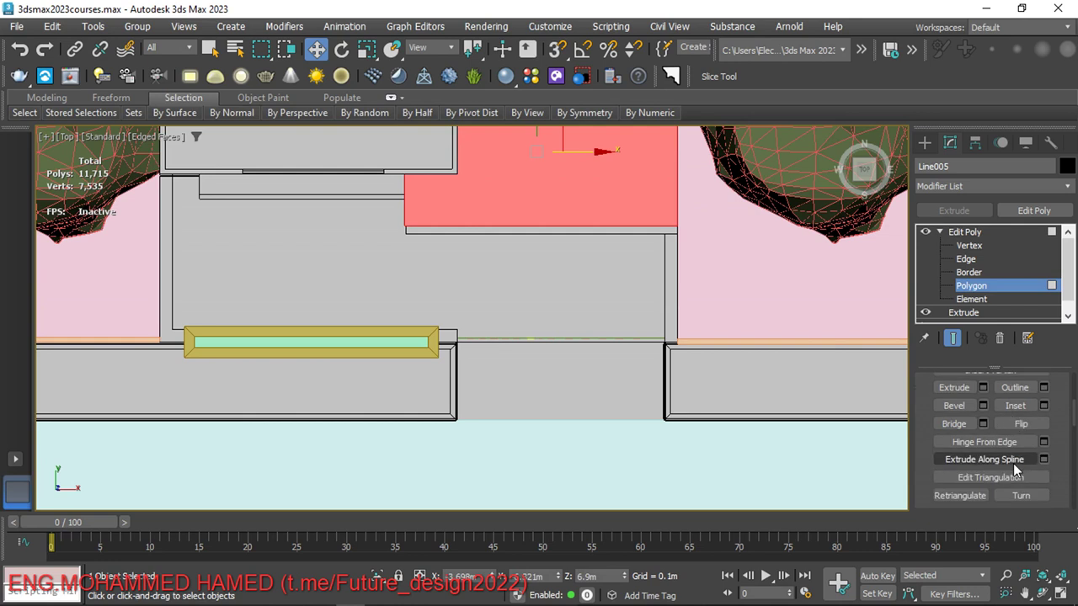
scroll(1013, 465, down, 3)
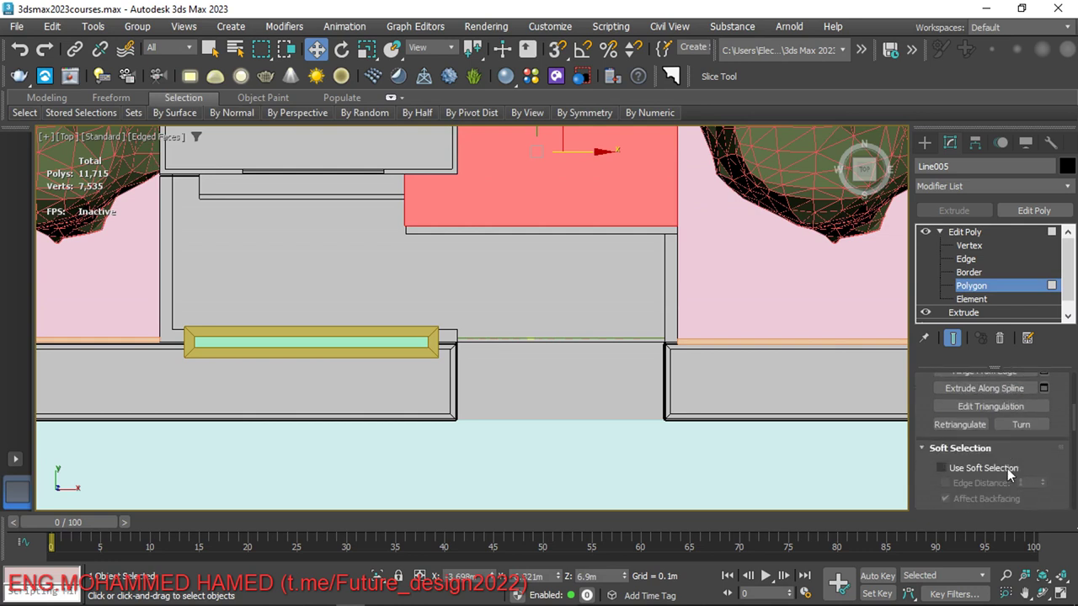
scroll(1006, 471, down, 5)
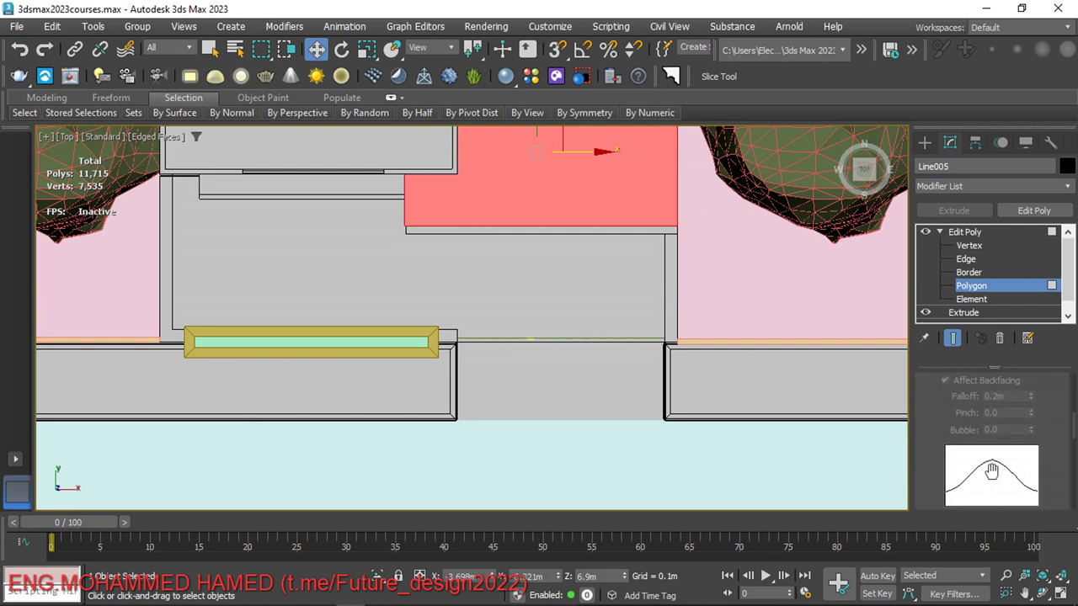
scroll(944, 456, up, 8)
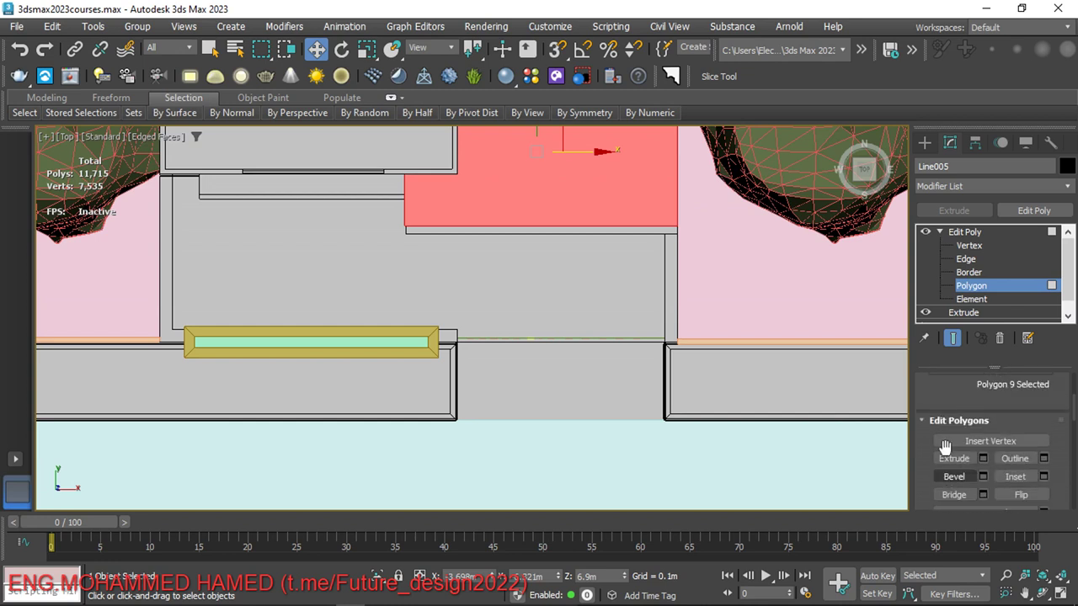
scroll(954, 442, up, 5)
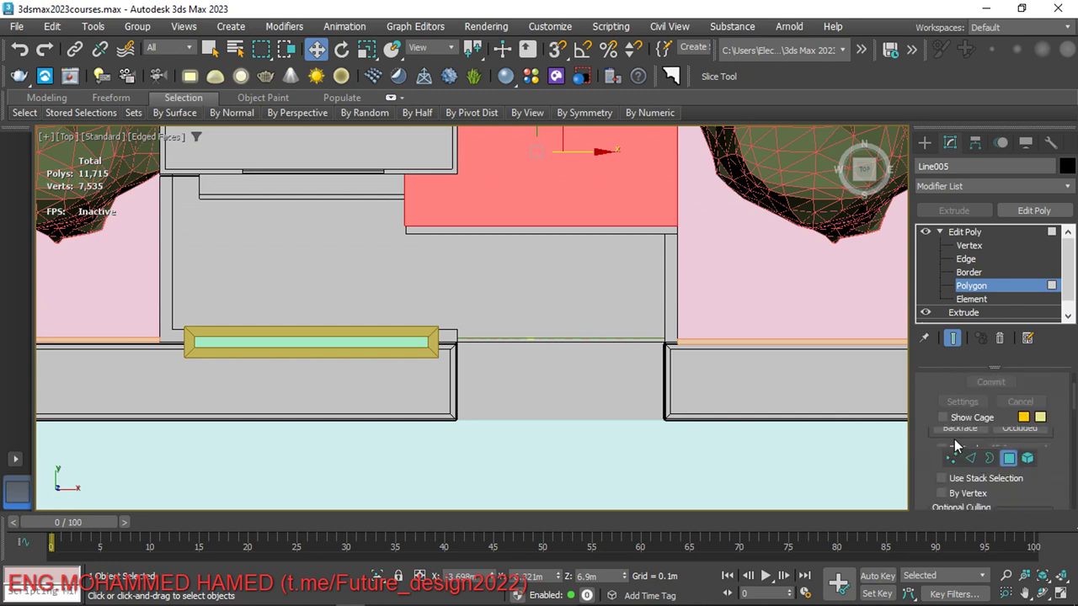
scroll(954, 447, down, 8)
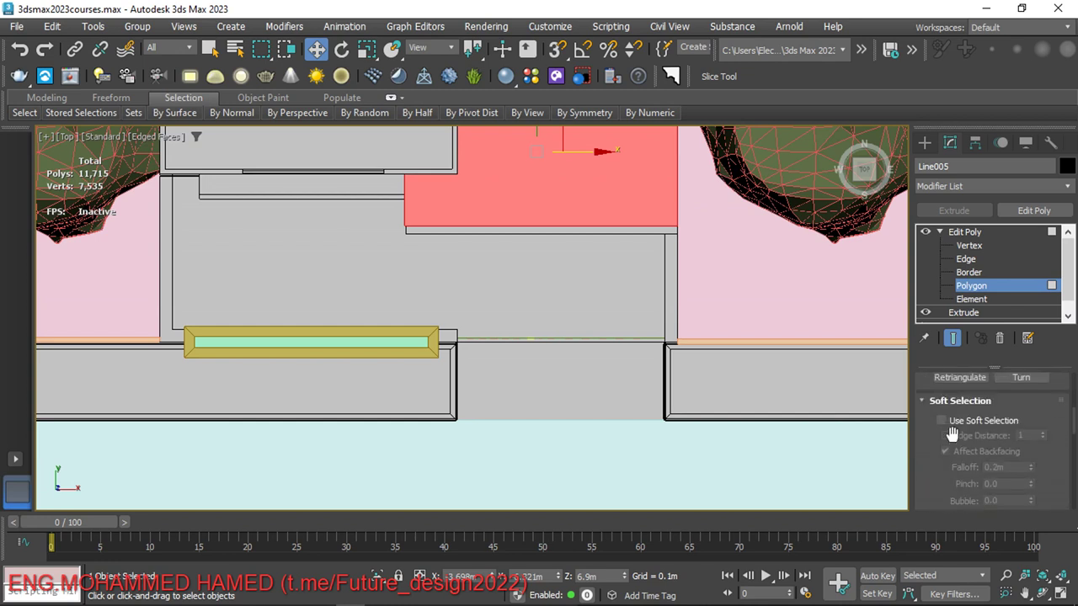
scroll(952, 433, down, 4)
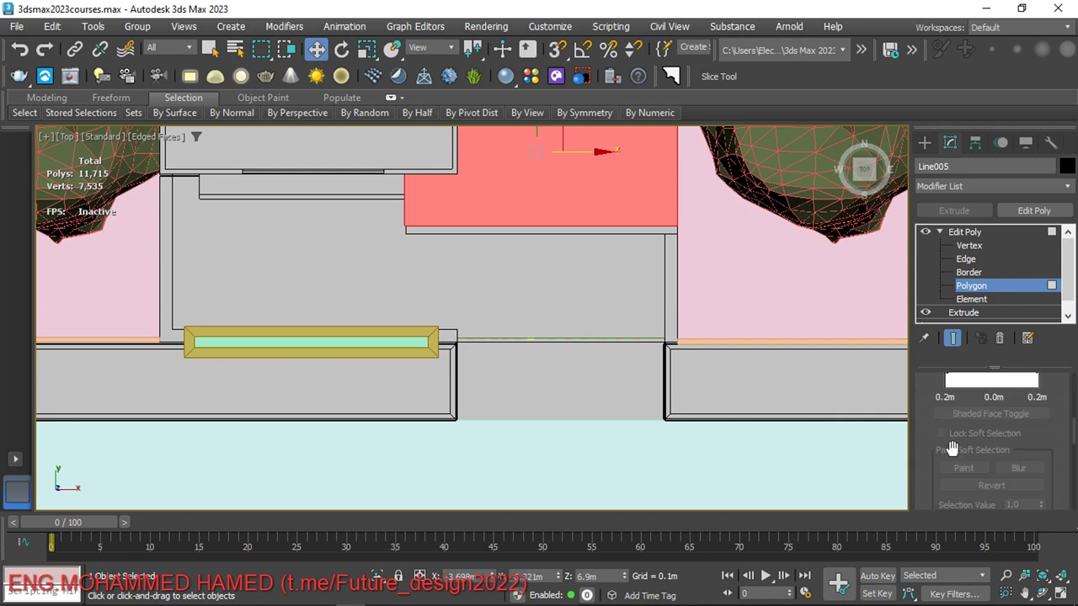
scroll(969, 480, down, 5)
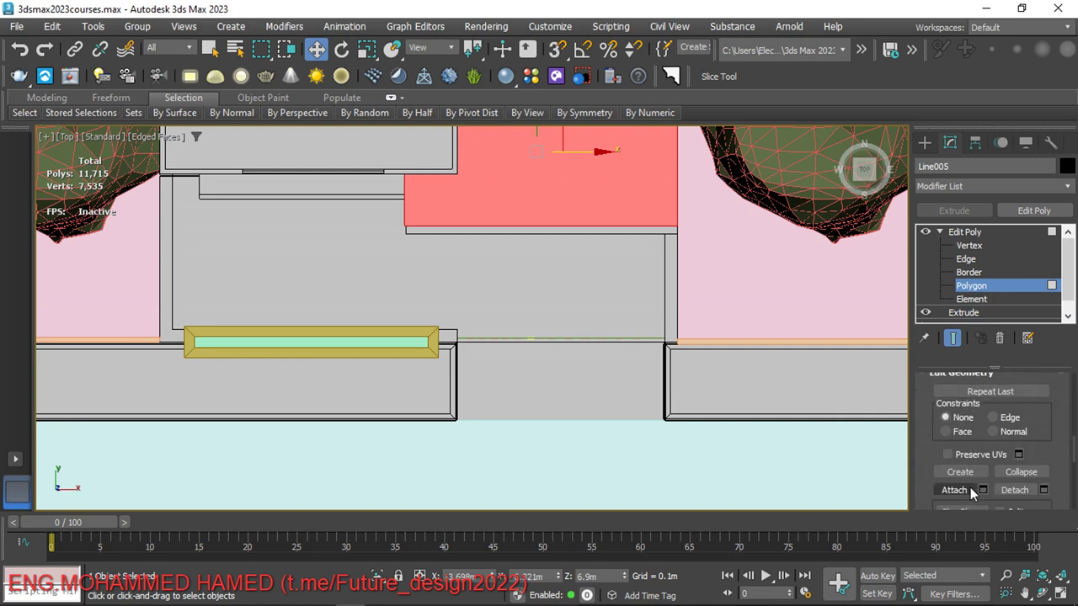
scroll(972, 493, down, 3)
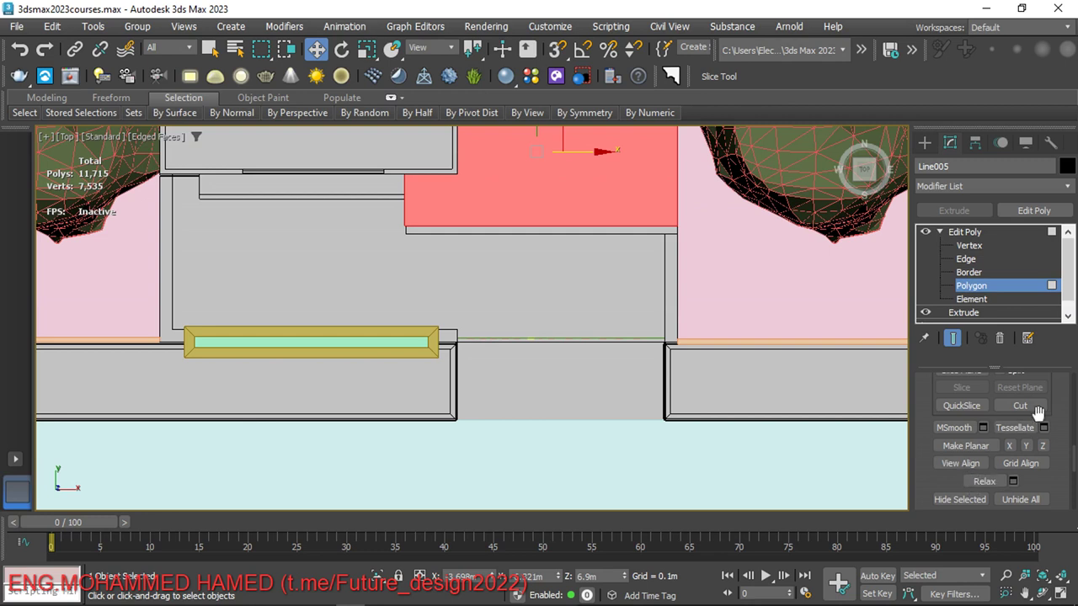
scroll(996, 432, up, 1)
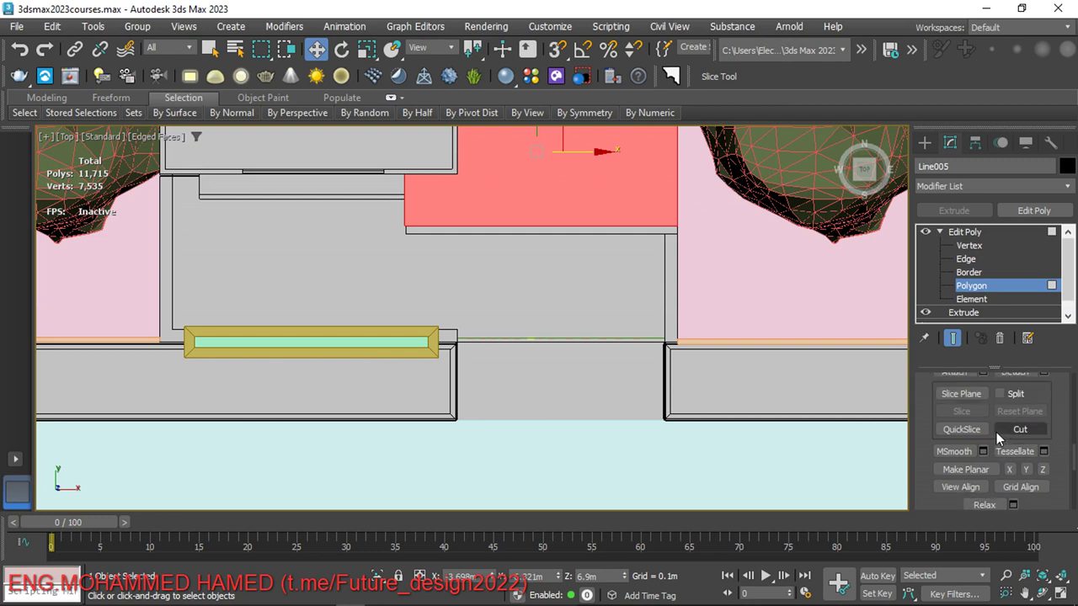
click(963, 393)
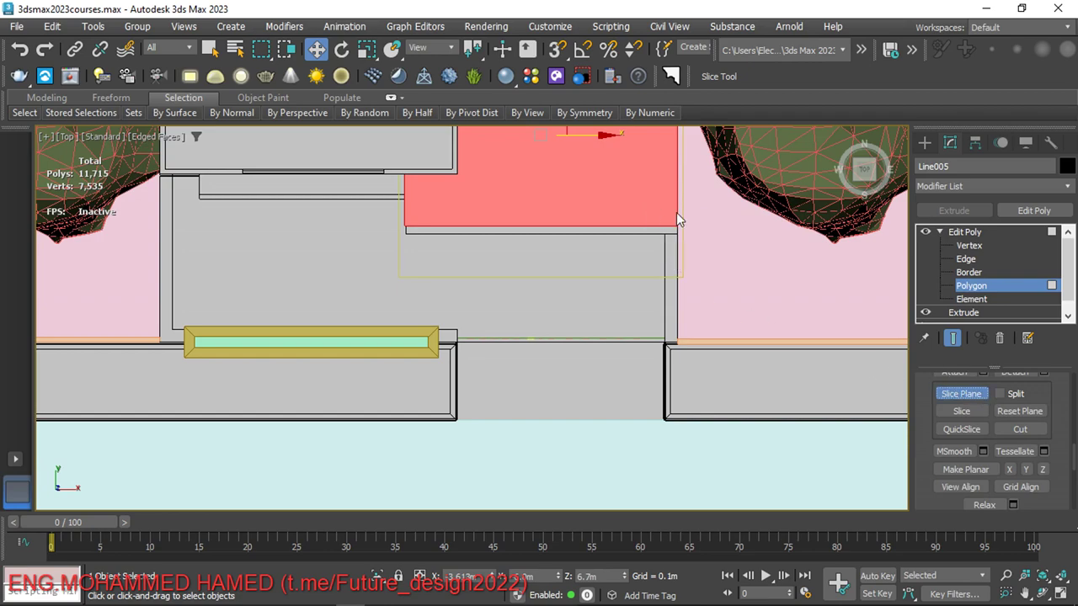
Turn on angle snapping and rotate the slice plane upright so it crosses the roof polygon parallel to the front facade.
drag(864, 169, 838, 198)
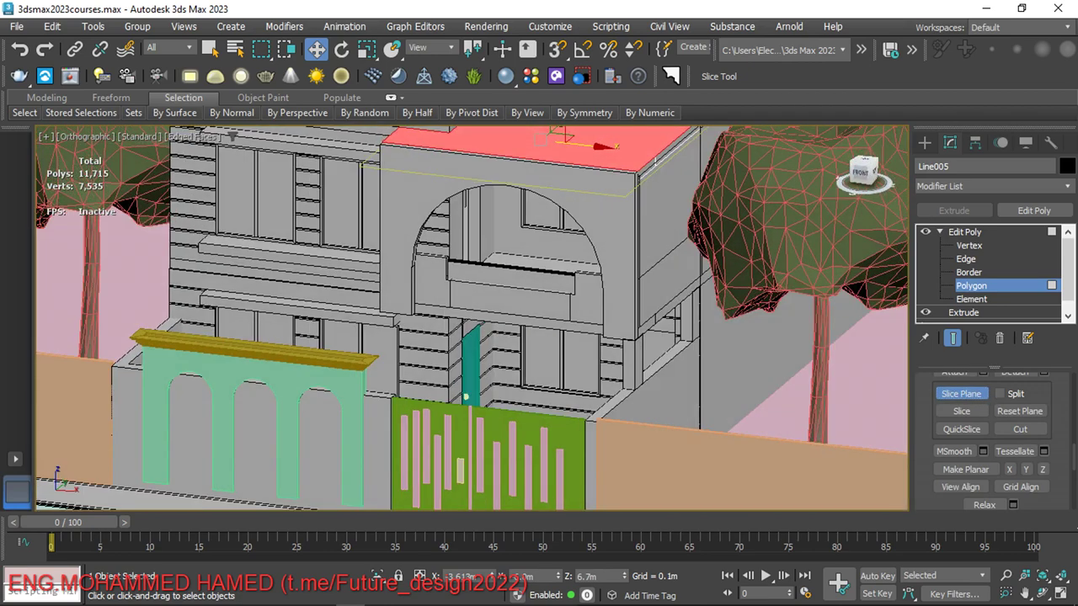
scroll(658, 298, up, 3)
click(341, 49)
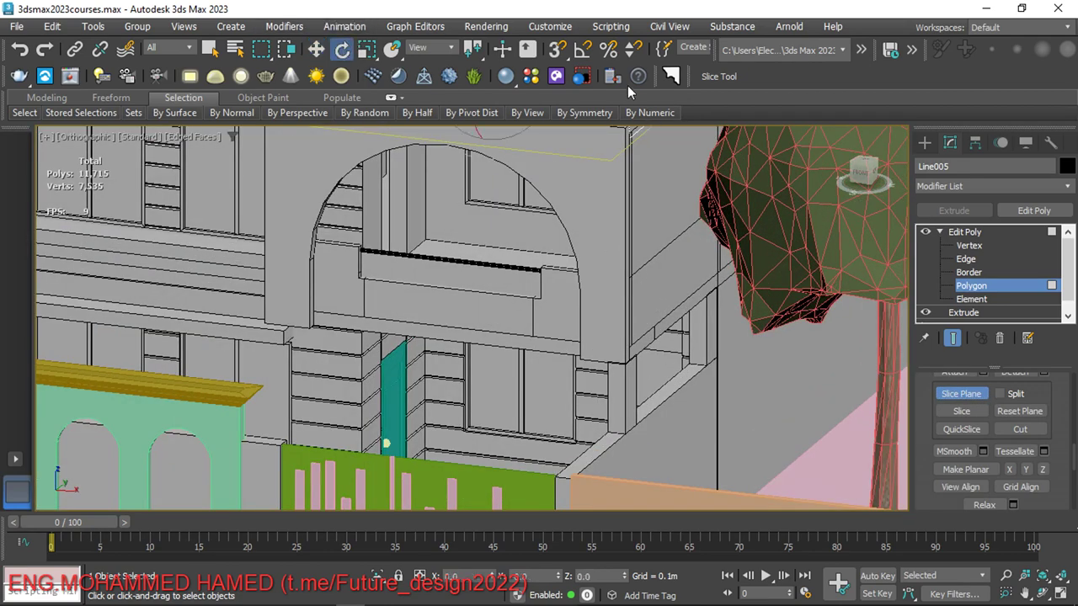
click(583, 50)
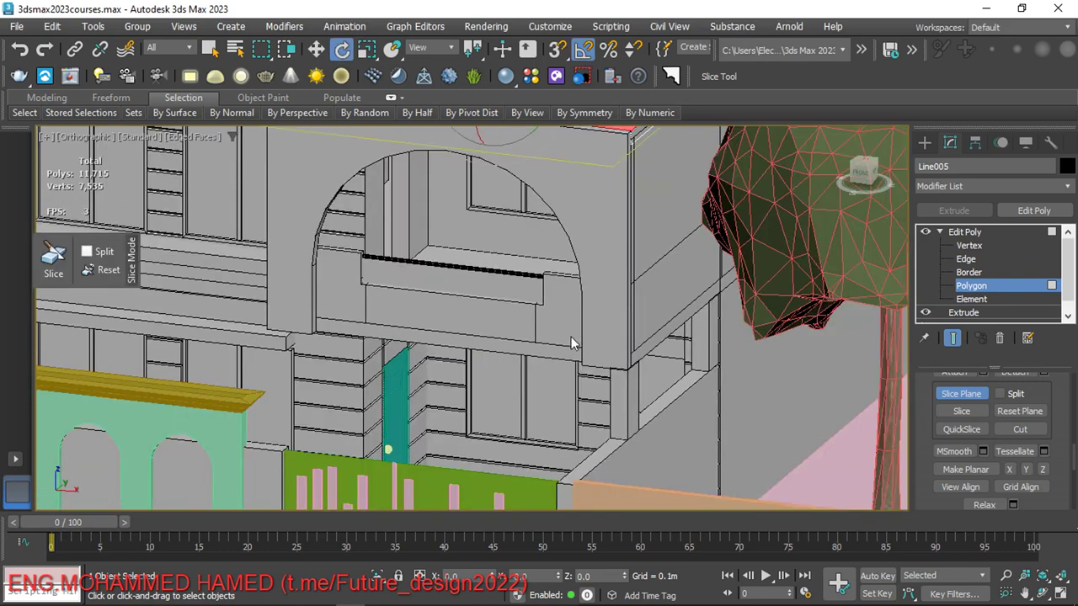
scroll(571, 337, down, 6)
scroll(566, 293, up, 4)
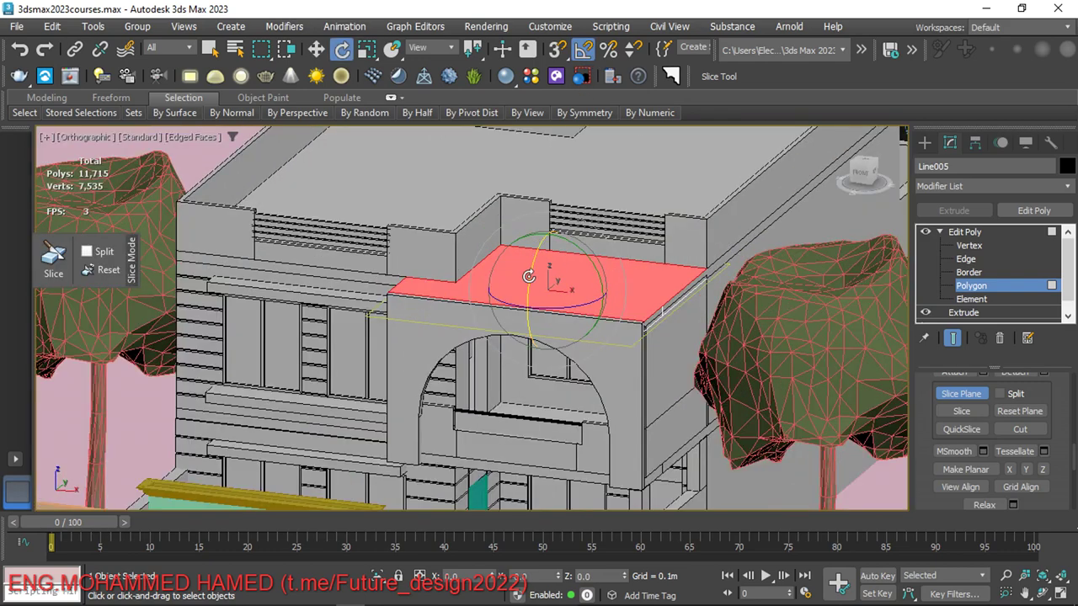
drag(531, 271, 535, 294)
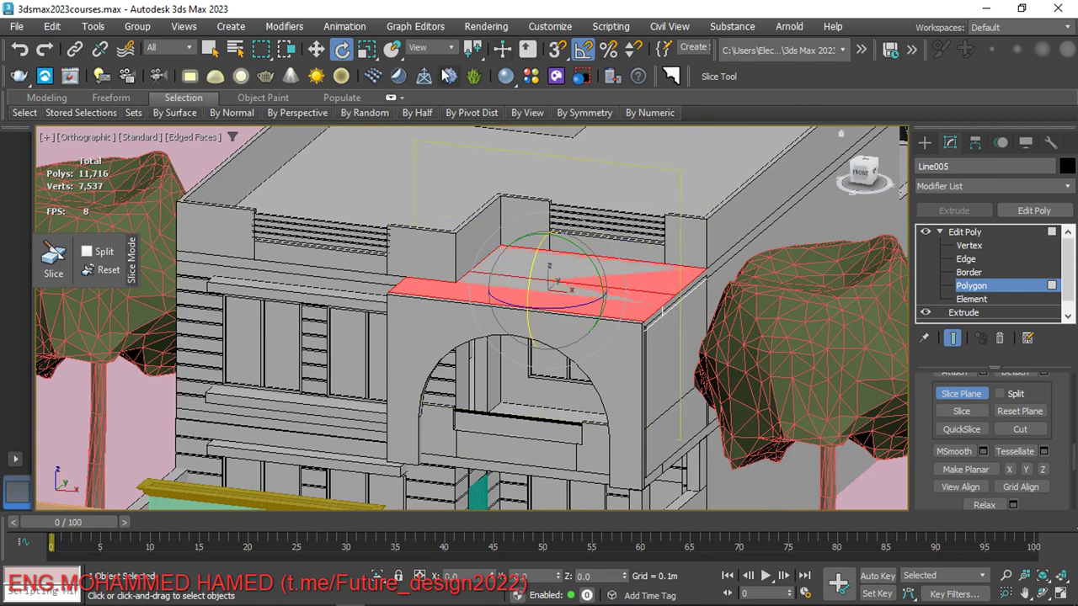
Move the upright slice plane along Y in top view until it lies just inside the roof slab's front edge.
click(316, 49)
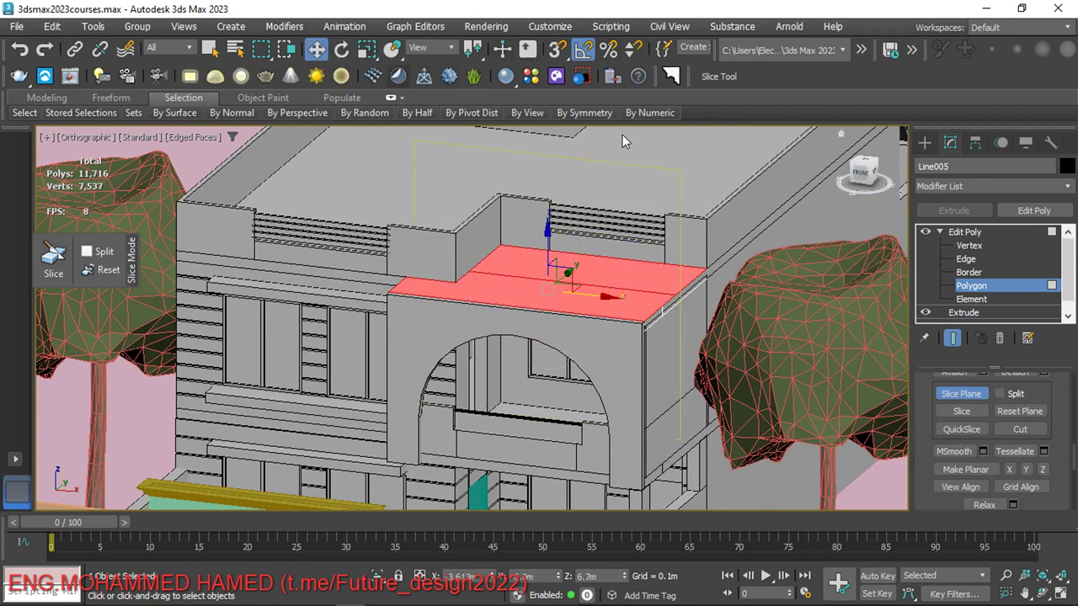
click(865, 173)
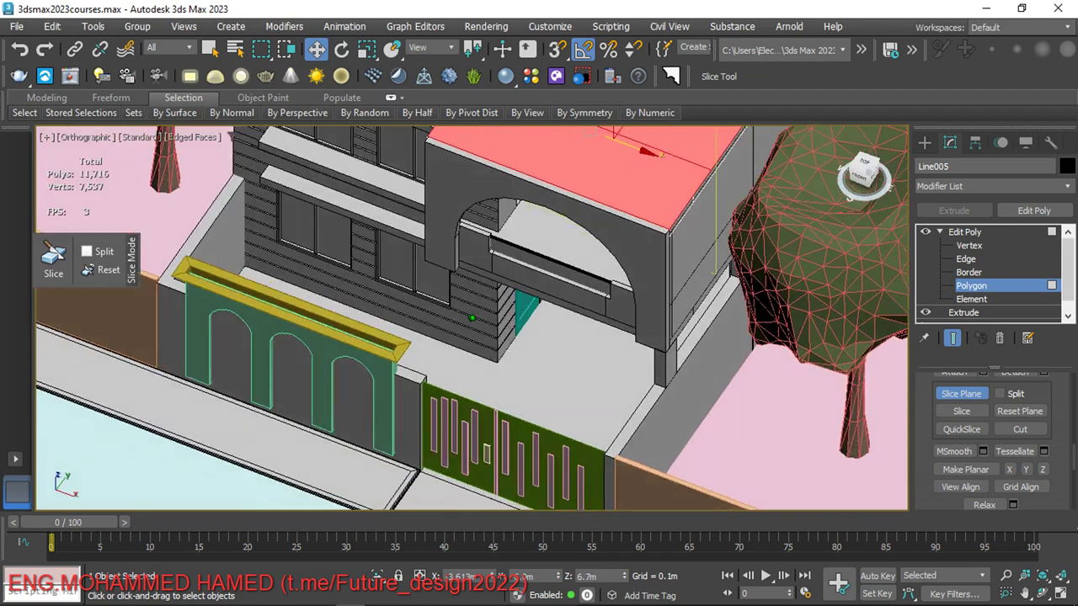
click(859, 175)
scroll(598, 211, up, 5)
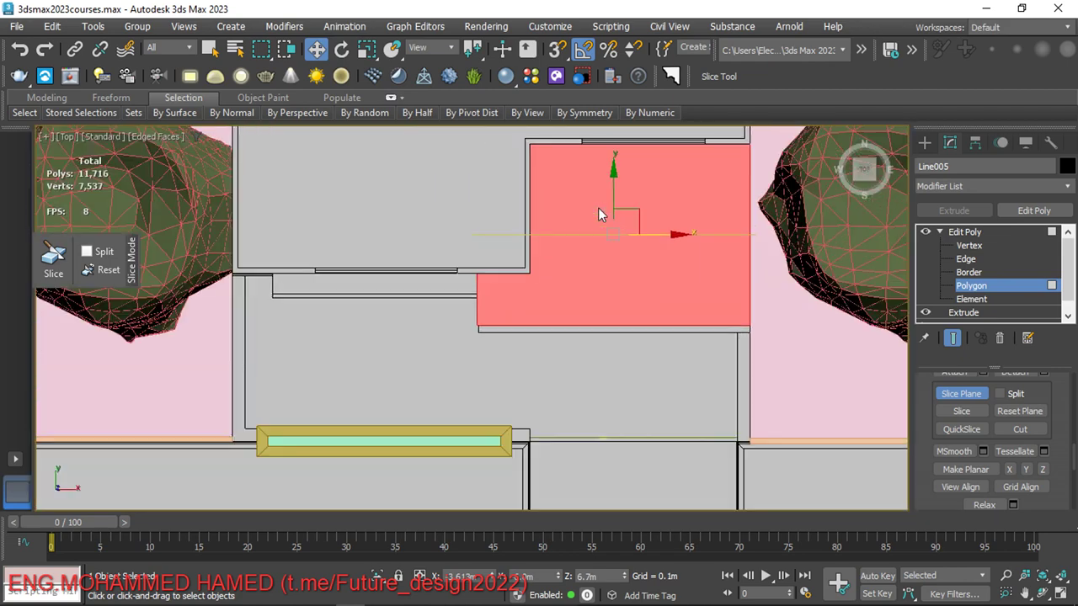
drag(616, 207, 607, 267)
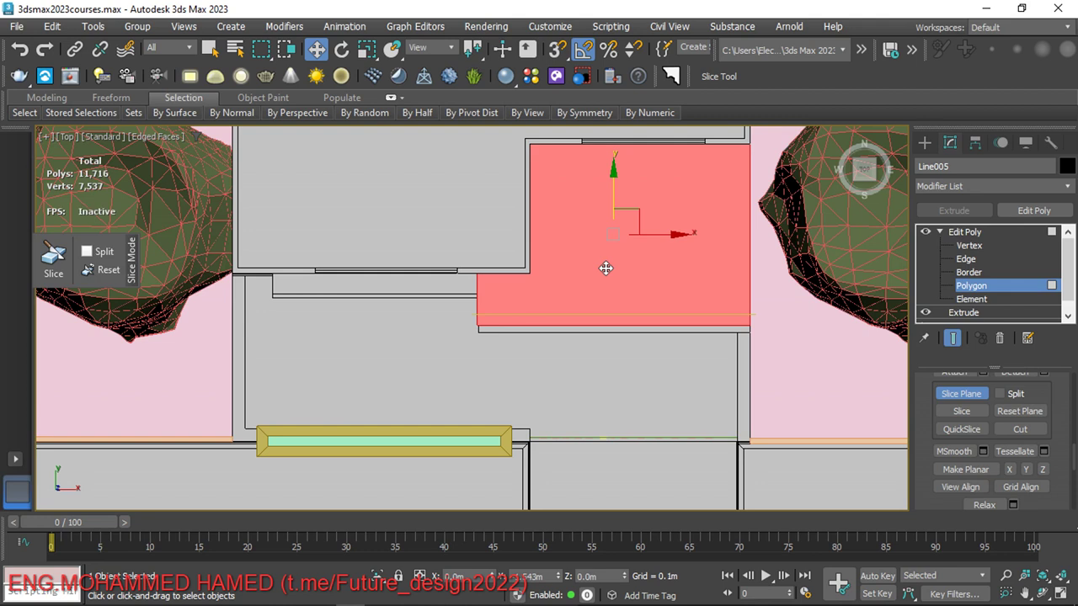
Slice the roof polygon at the plane near the slab's front edge and turn off Slice Plane.
drag(606, 268, 607, 270)
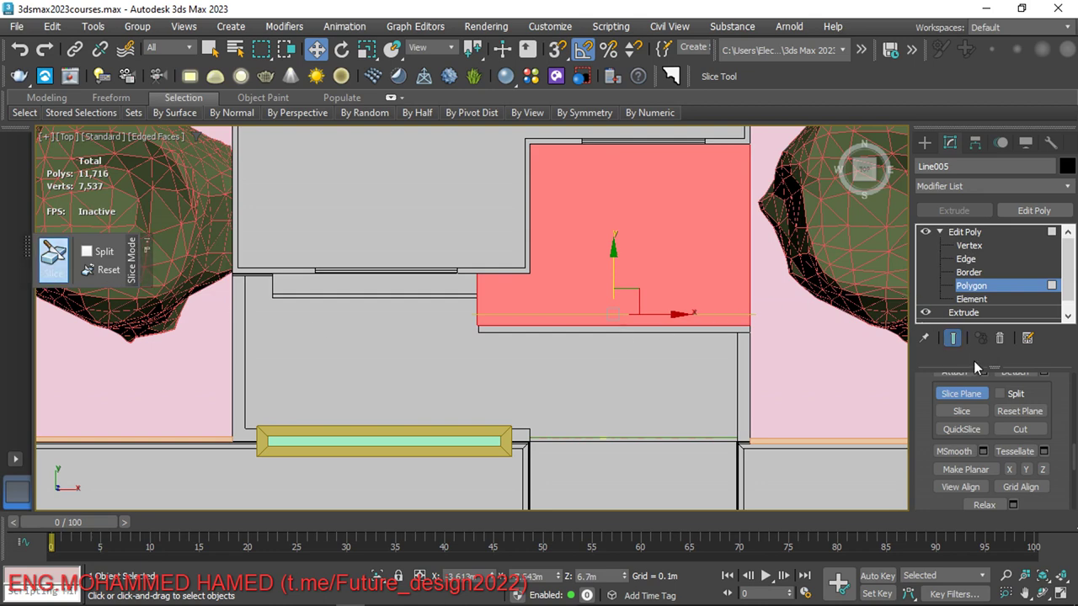
click(953, 397)
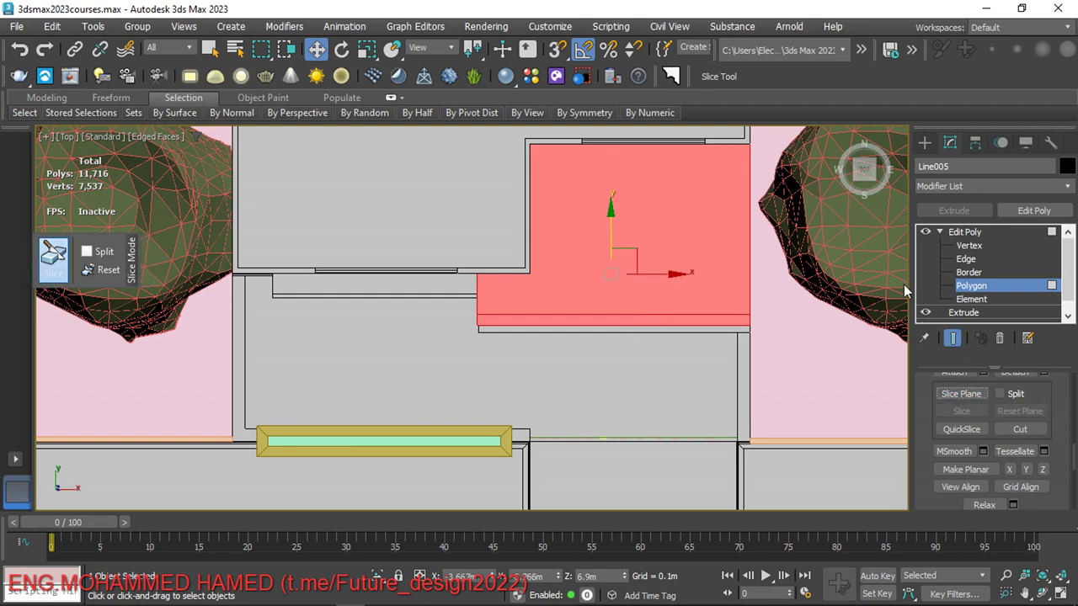
right_click(800, 311)
click(991, 286)
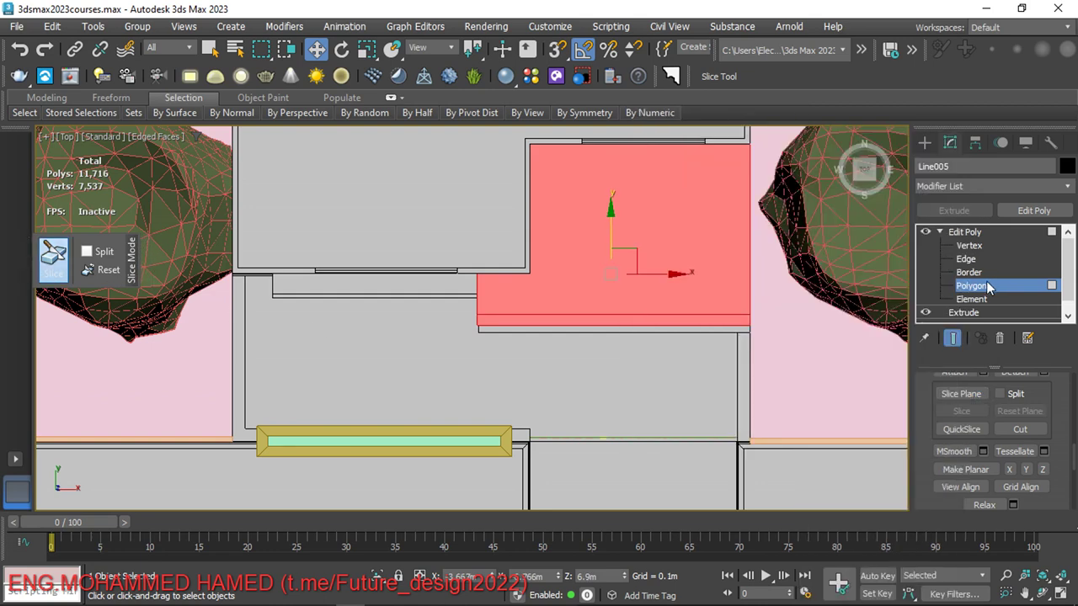
Select the narrow front strip of the roof slab and extrude it upward along Z by about 0.28 m as a low parapet.
click(691, 321)
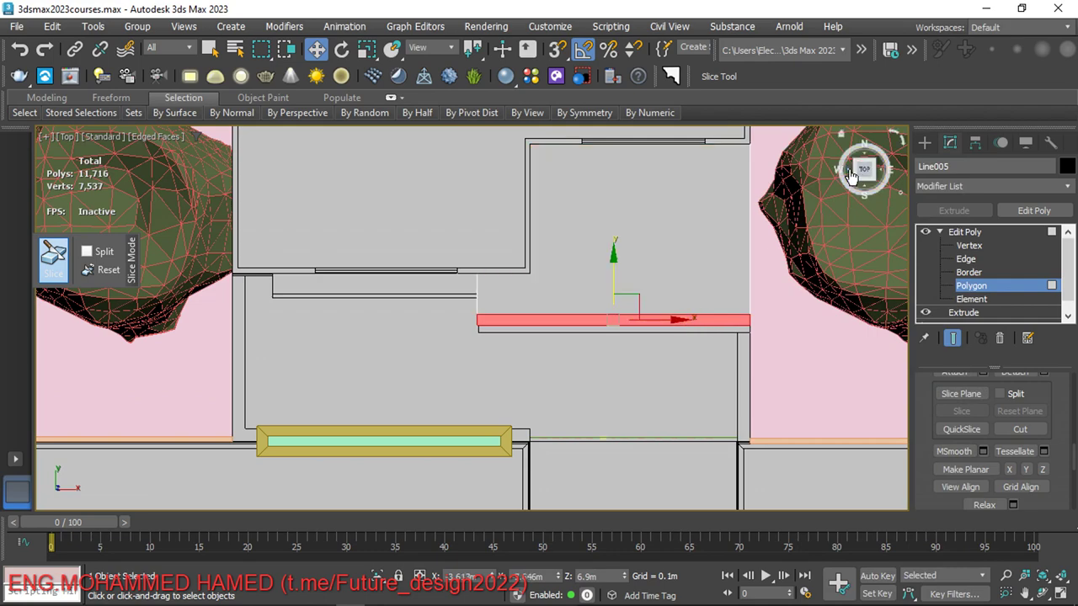
drag(857, 167, 862, 182)
scroll(472, 180, down, 6)
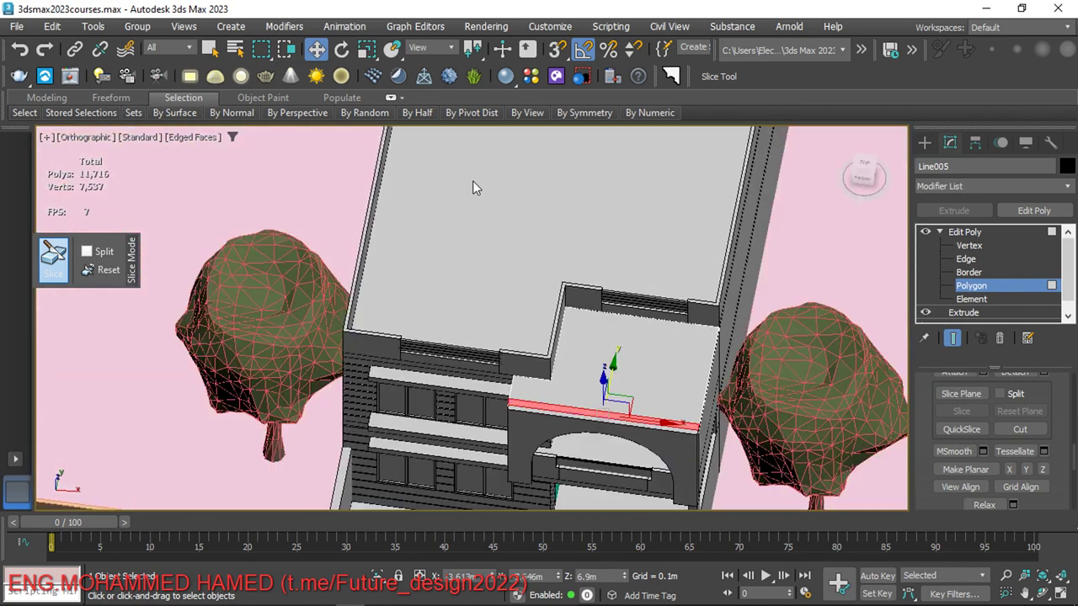
scroll(581, 374, up, 6)
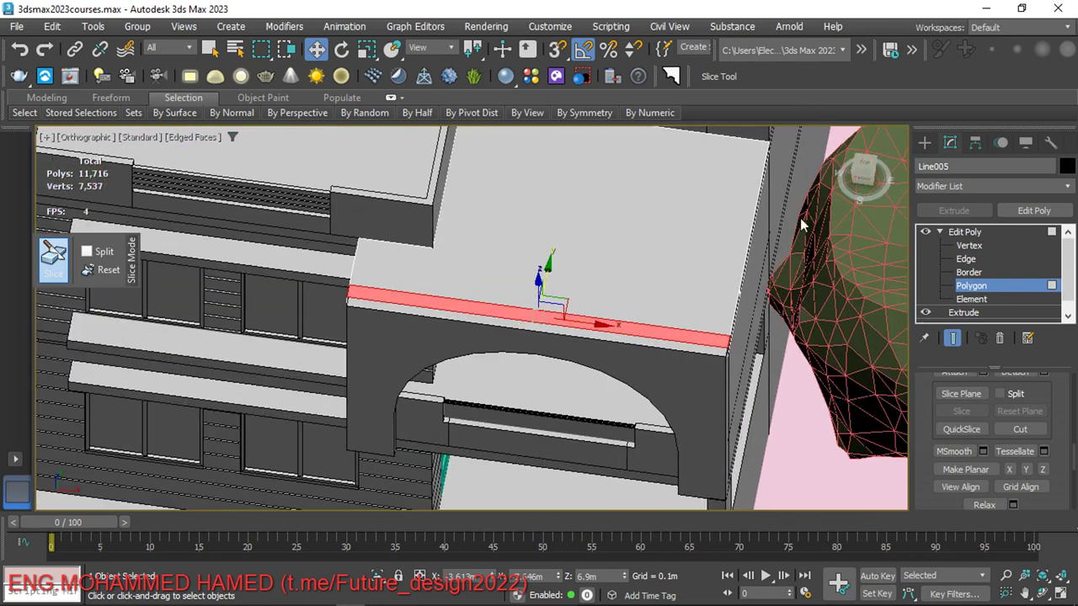
click(858, 173)
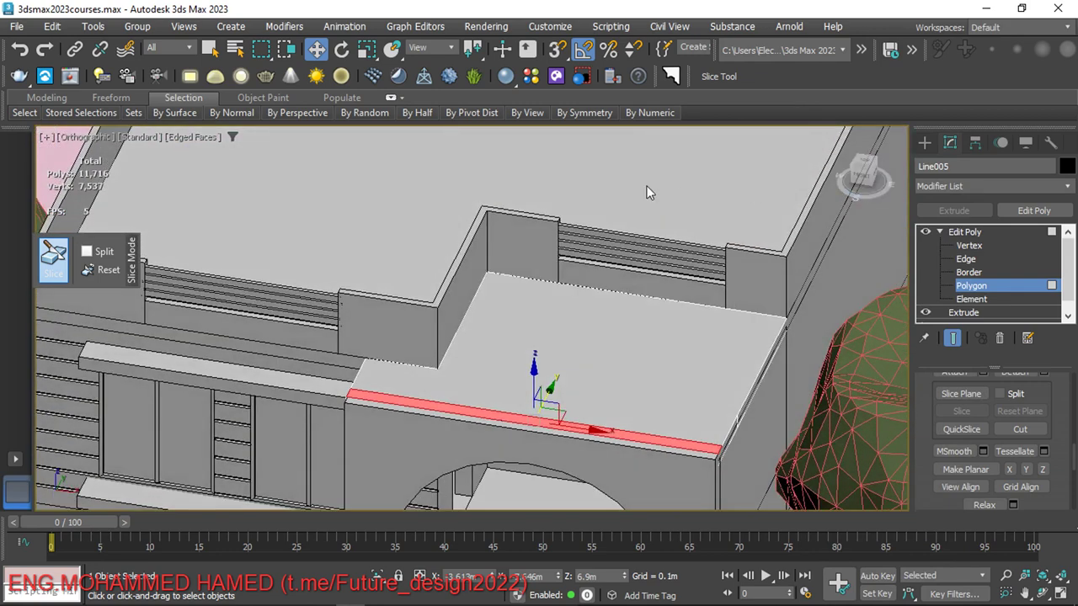
scroll(579, 384, up, 5)
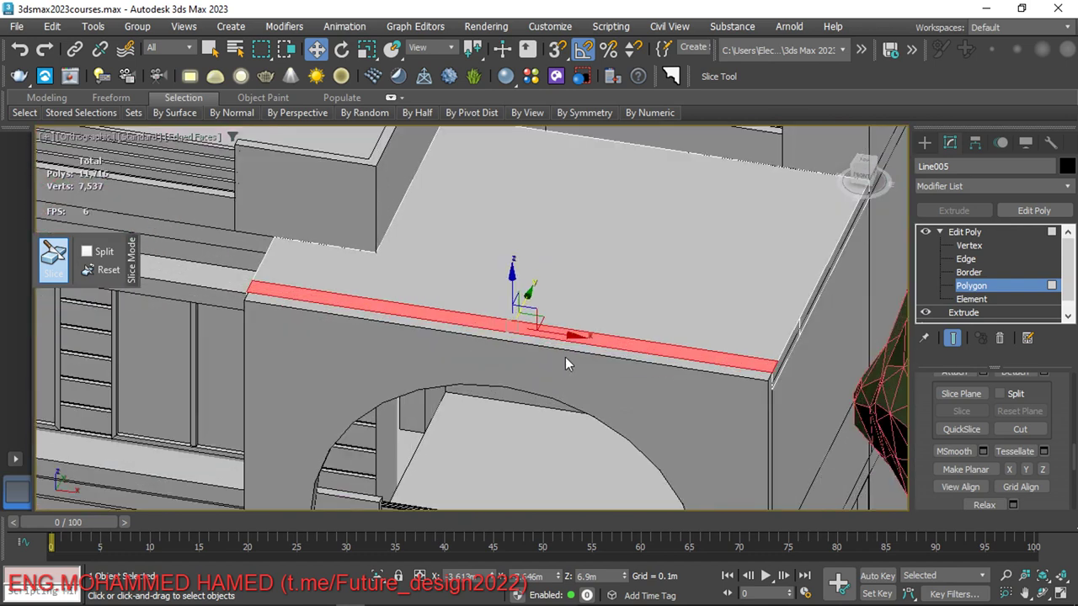
shift+drag(510, 280, 505, 256)
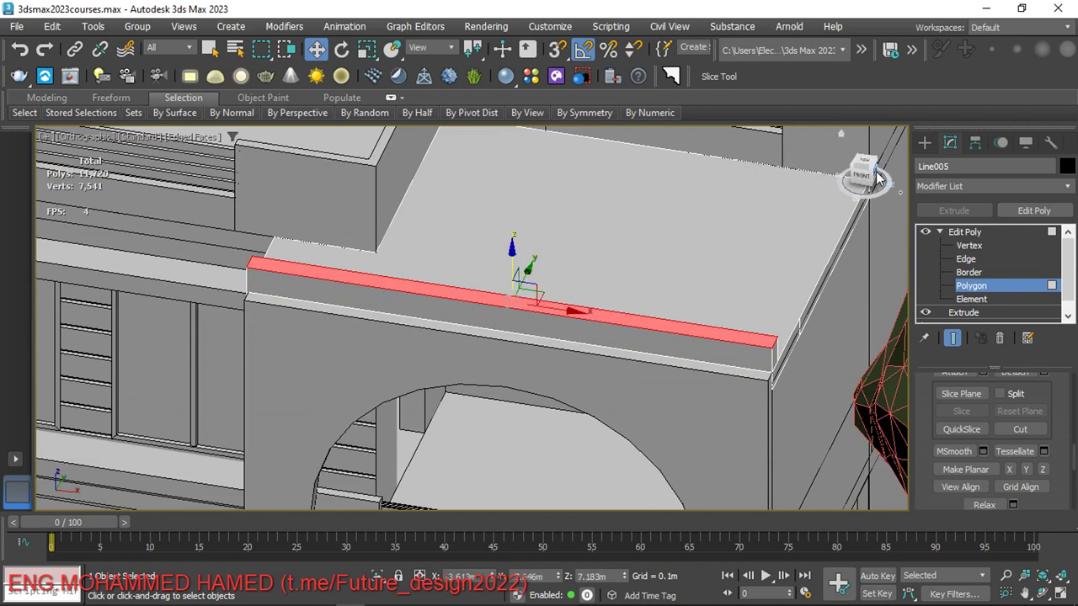
Select the parapet's outer end face on the side wall and shift it inward along X by about 0.4 m.
drag(876, 176, 775, 369)
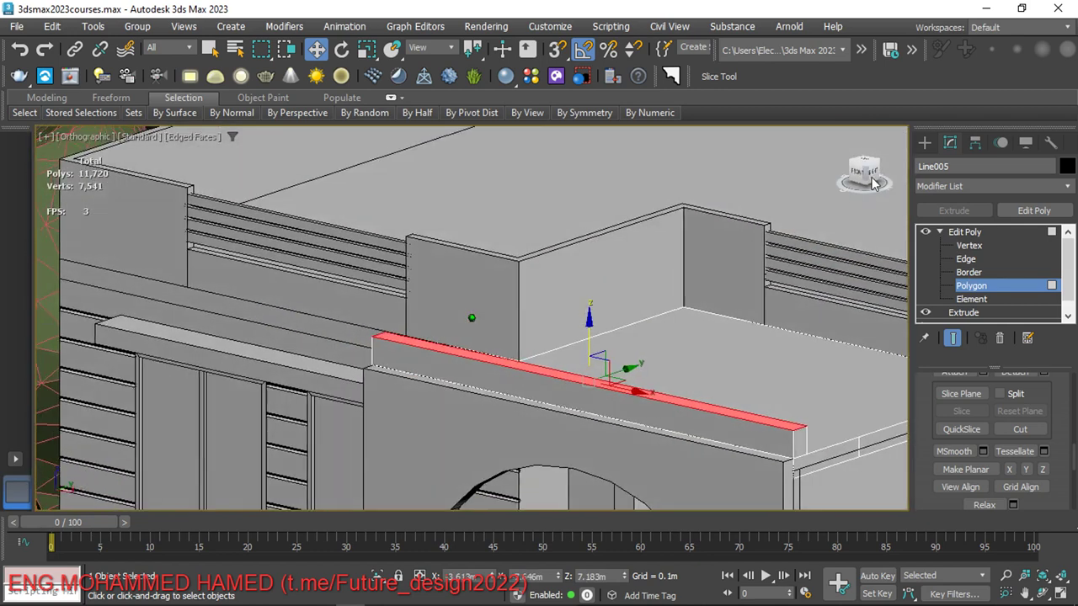
click(795, 447)
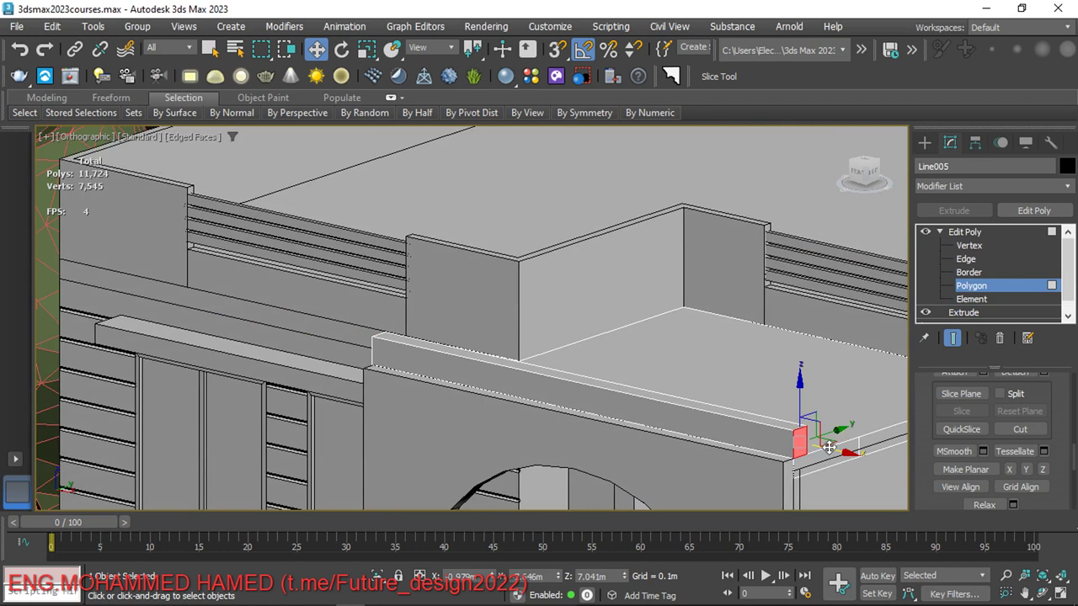
drag(830, 448, 811, 433)
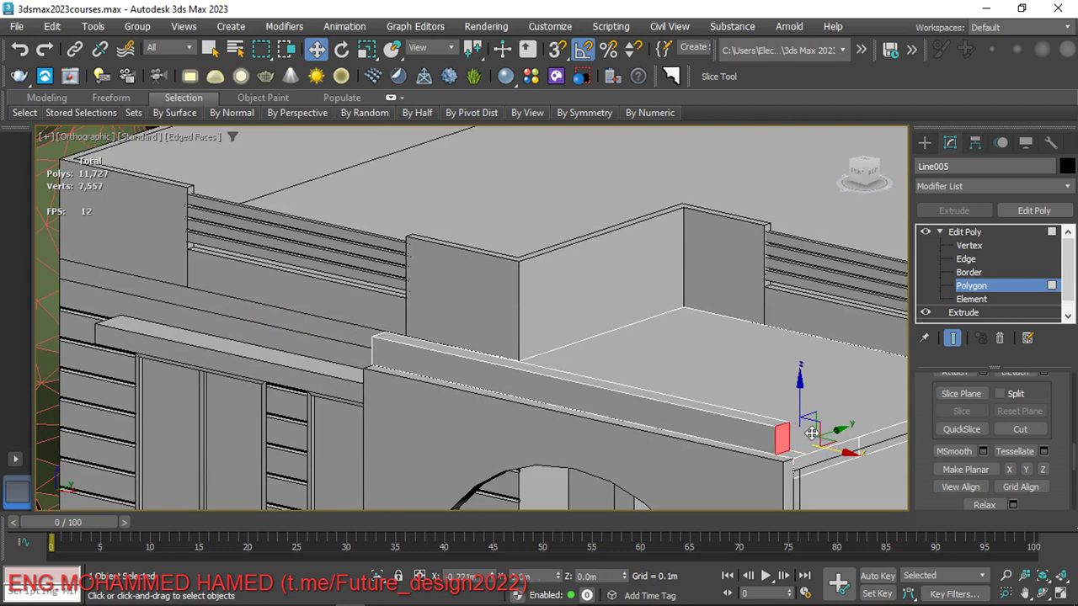
drag(859, 172, 829, 182)
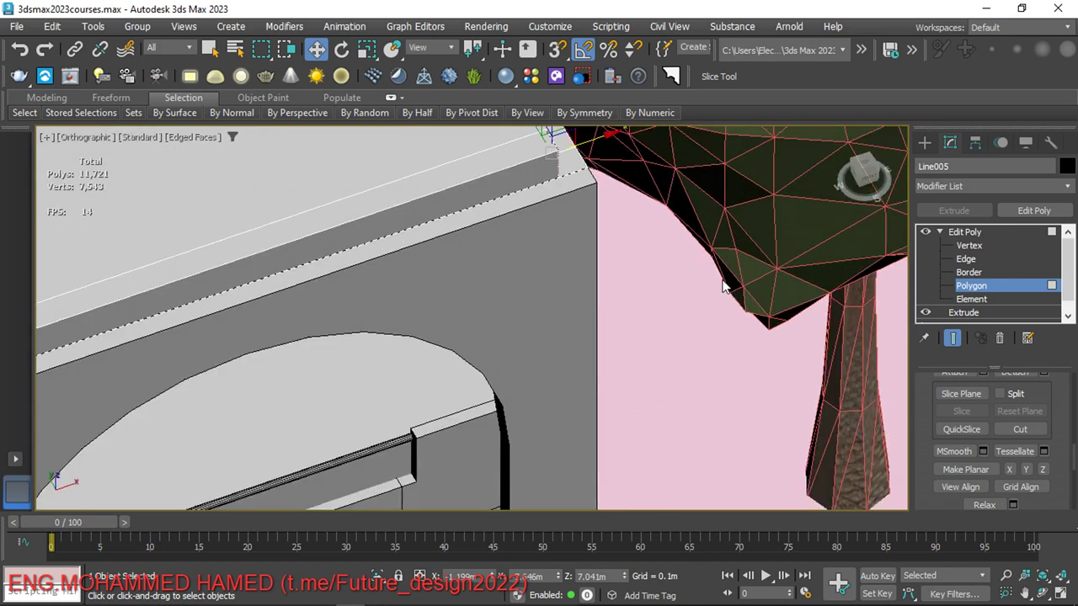
alt+middle_drag(560, 276, 686, 236)
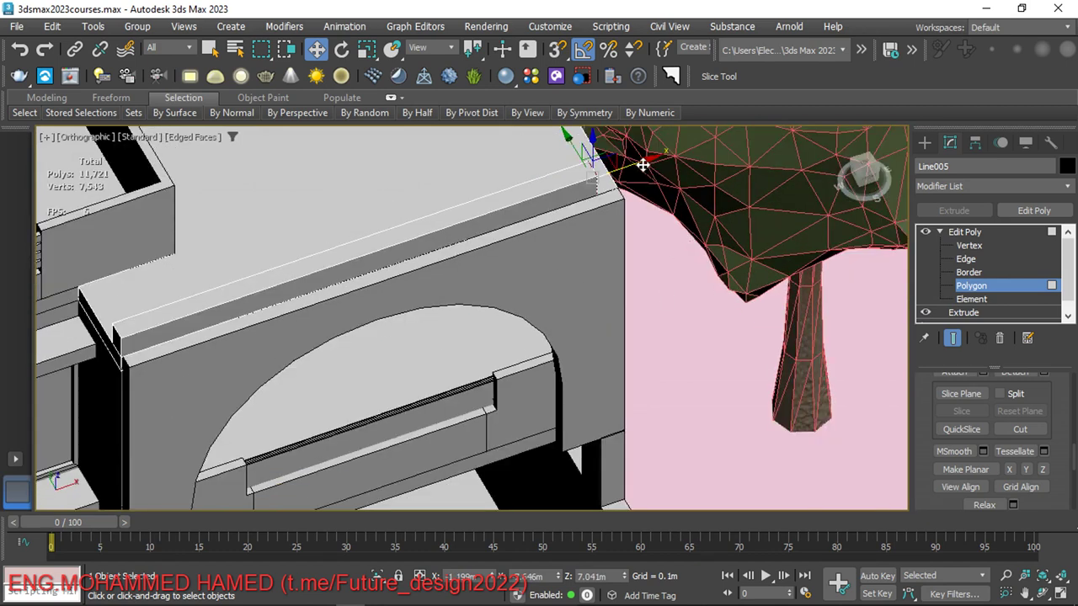
shift+drag(640, 165, 630, 172)
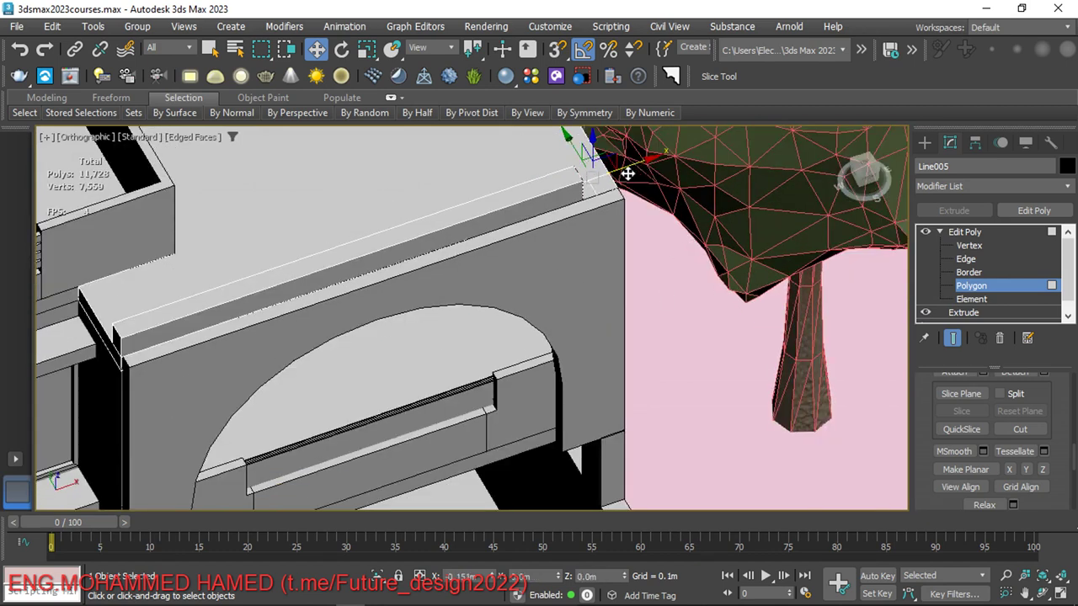
Select the parapet's opposite end face, nearest the windows, and shift it inward along X by about 0.47 m.
scroll(501, 264, down, 4)
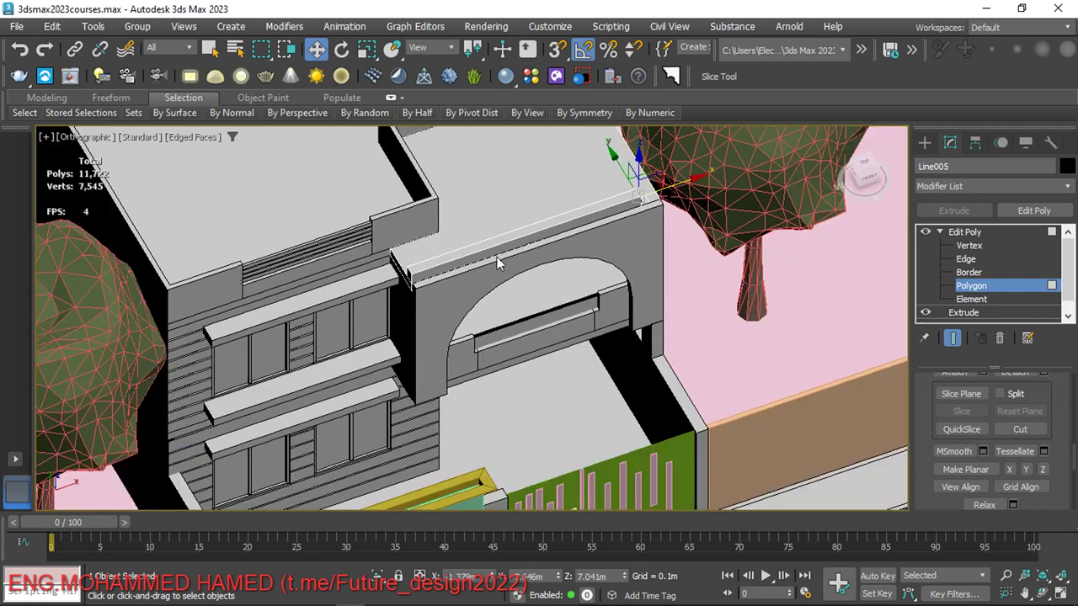
click(417, 276)
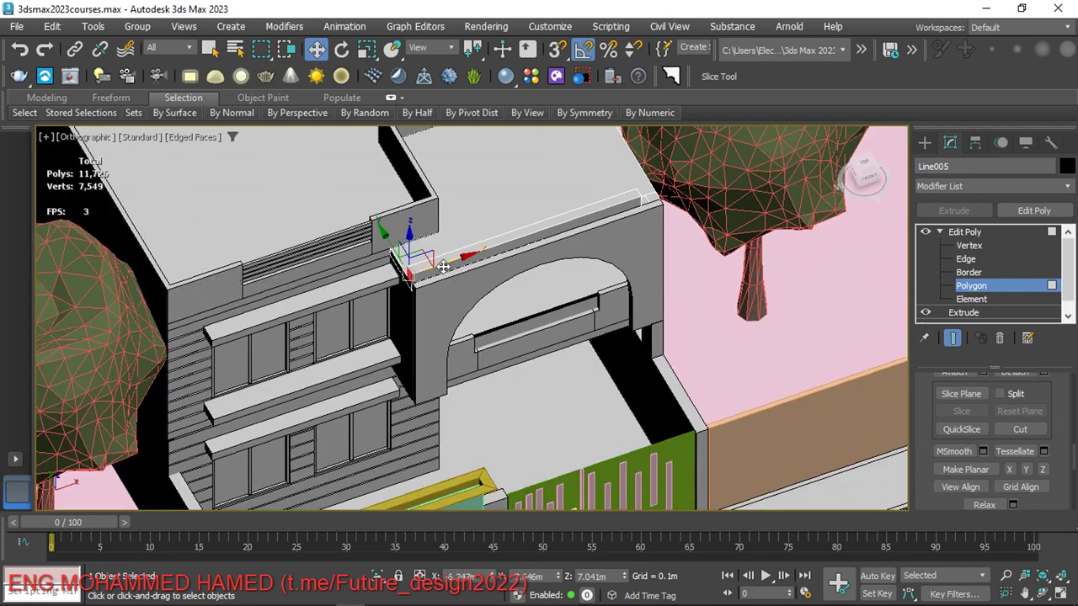
shift+drag(443, 266, 485, 251)
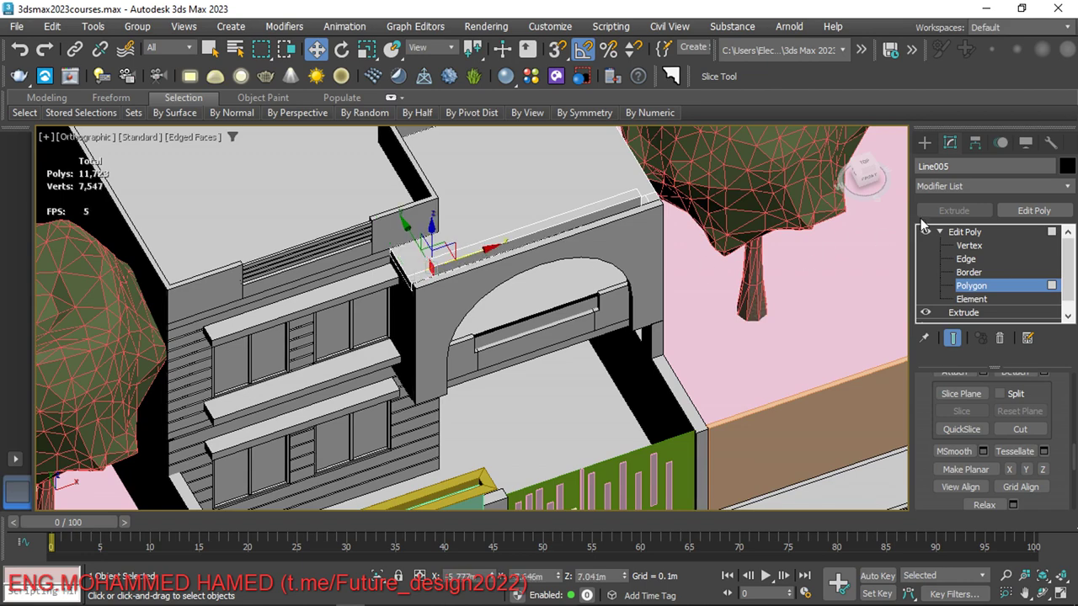
Leave polygon editing on the roof slab and deselect the object.
click(871, 178)
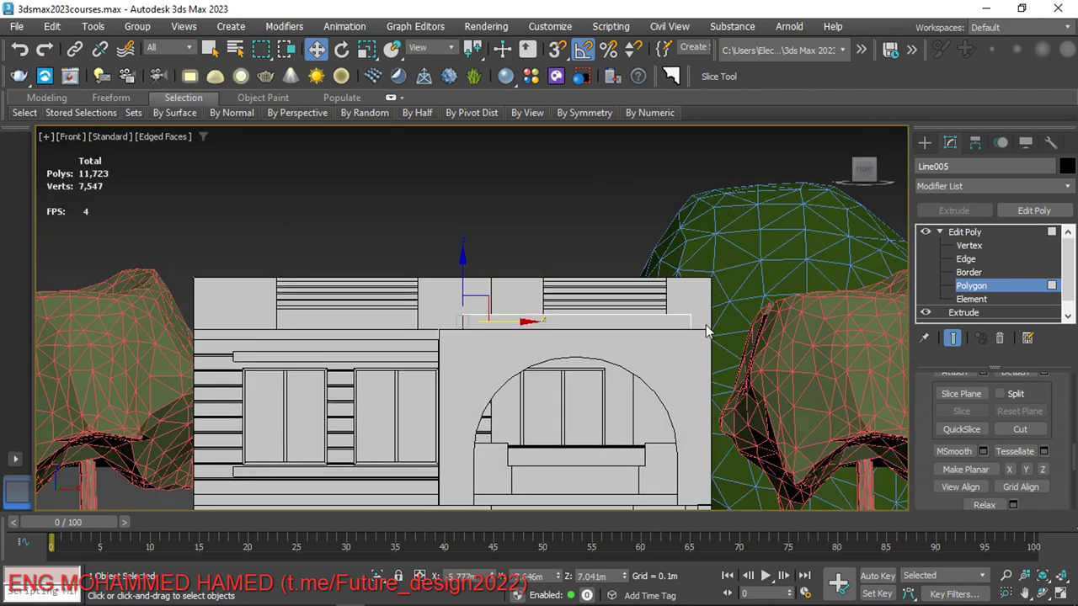
scroll(706, 331, up, 5)
alt+middle_drag(720, 328, 756, 310)
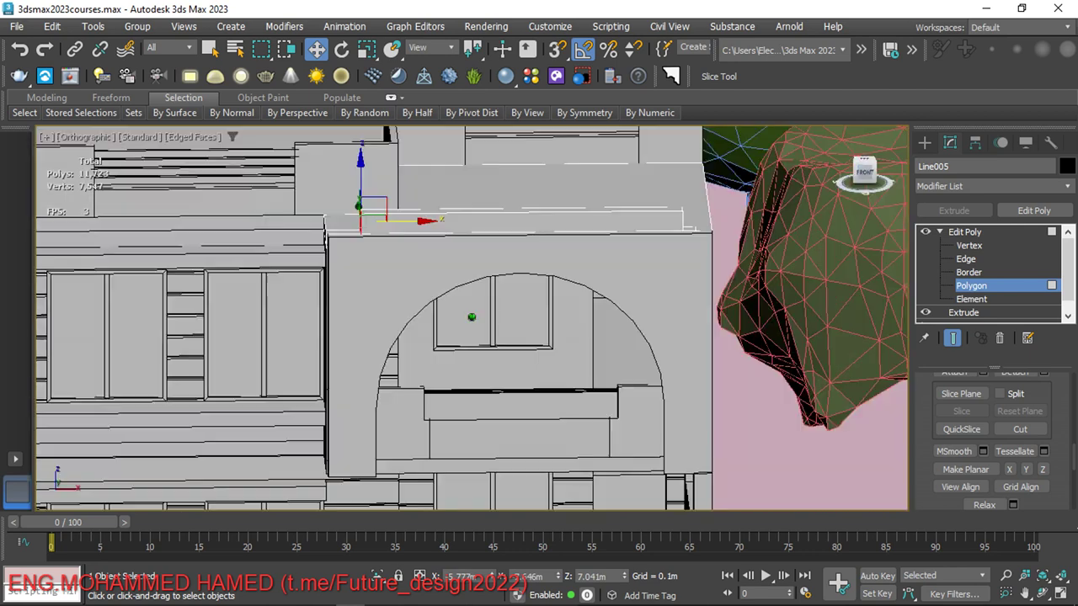
middle_drag(806, 418, 806, 284)
key(4)
scroll(762, 338, down, 3)
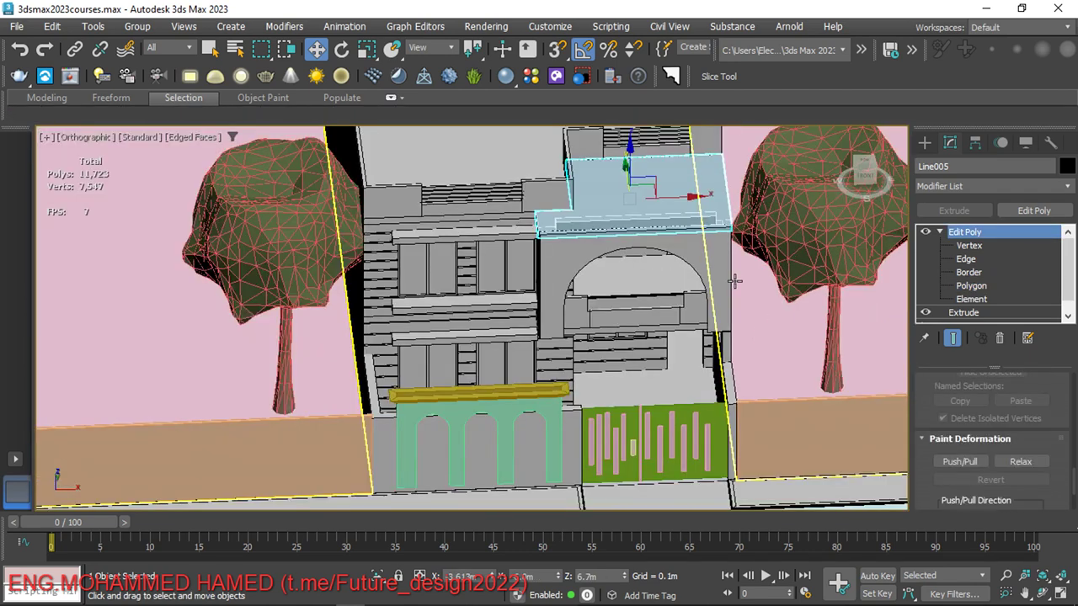
scroll(682, 236, down, 6)
click(229, 223)
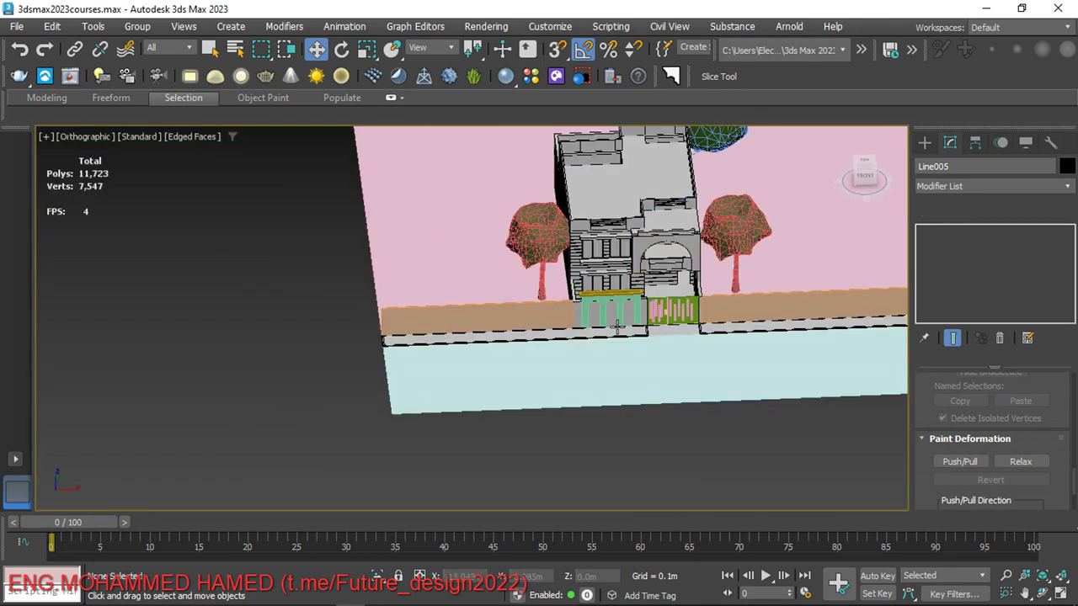
scroll(656, 219, up, 5)
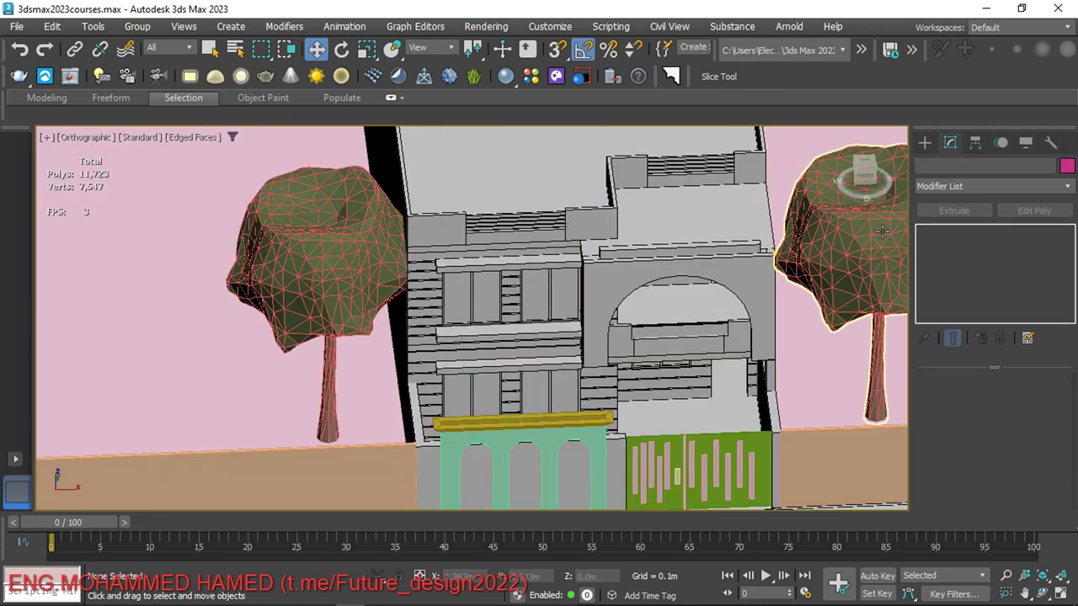
With AutoGrid and 3D vertex snapping on, draw a spline rectangle between opposite corners of the parapet's top face.
click(926, 144)
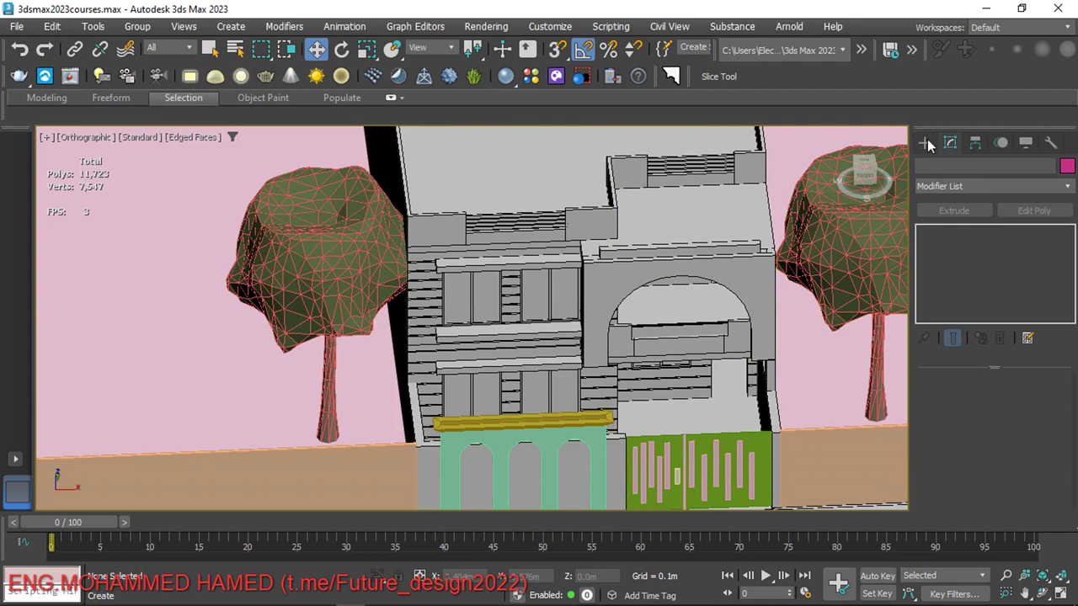
click(1028, 267)
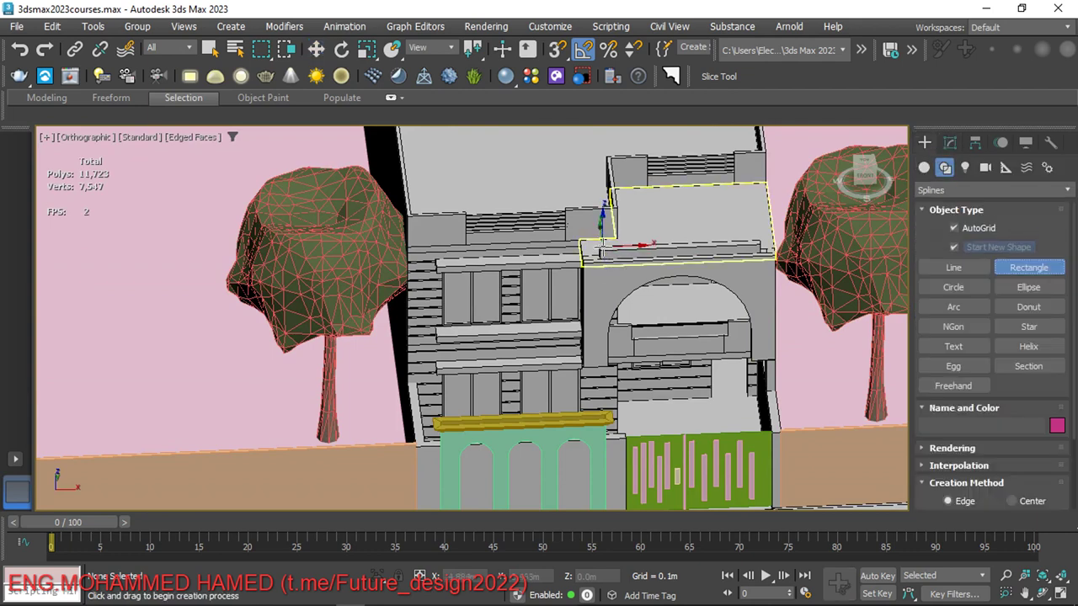
key(s)
scroll(599, 246, up, 4)
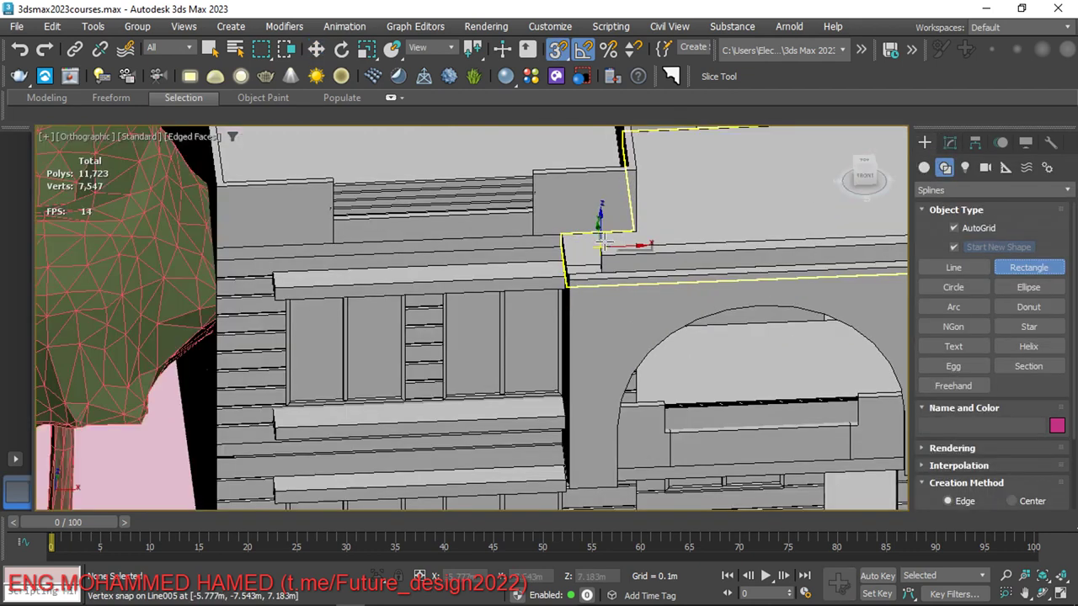
scroll(599, 244, up, 2)
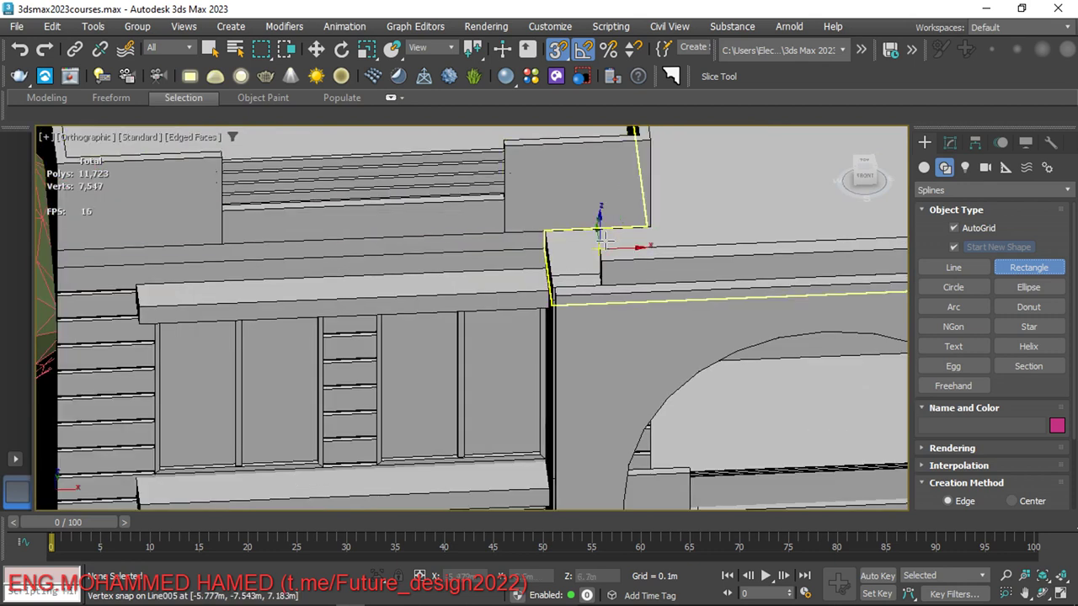
mouse_move(599, 244)
mouse_down()
mouse_move(517, 249)
mouse_move(895, 243)
mouse_up()
scroll(517, 249, down, 2)
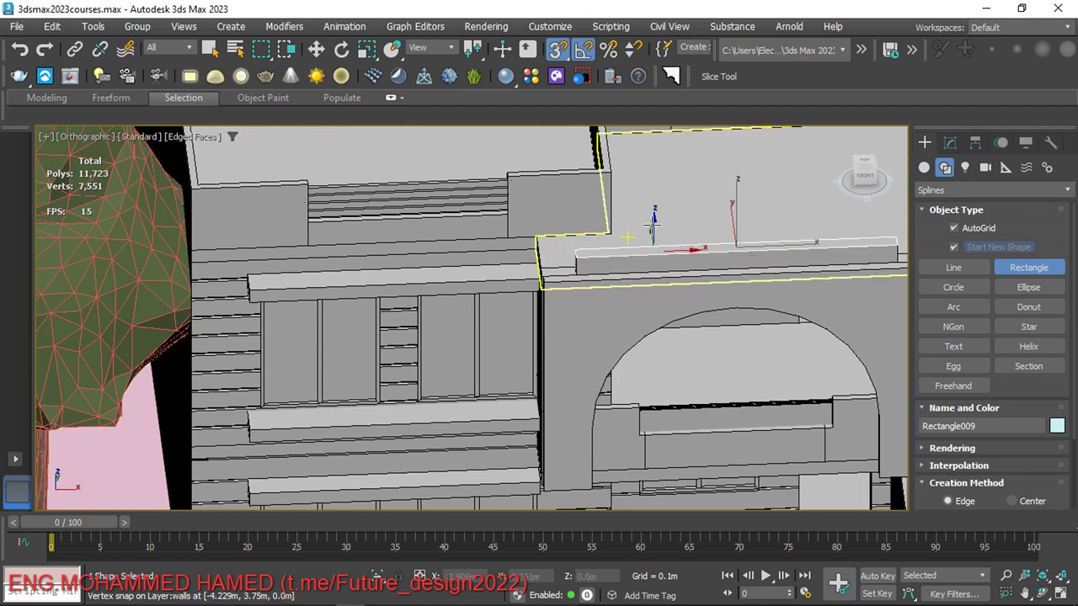
Apply profile P23 to the rectangle with the Sweep Profile script and set its length and width to 0.3 m.
key(w)
click(671, 77)
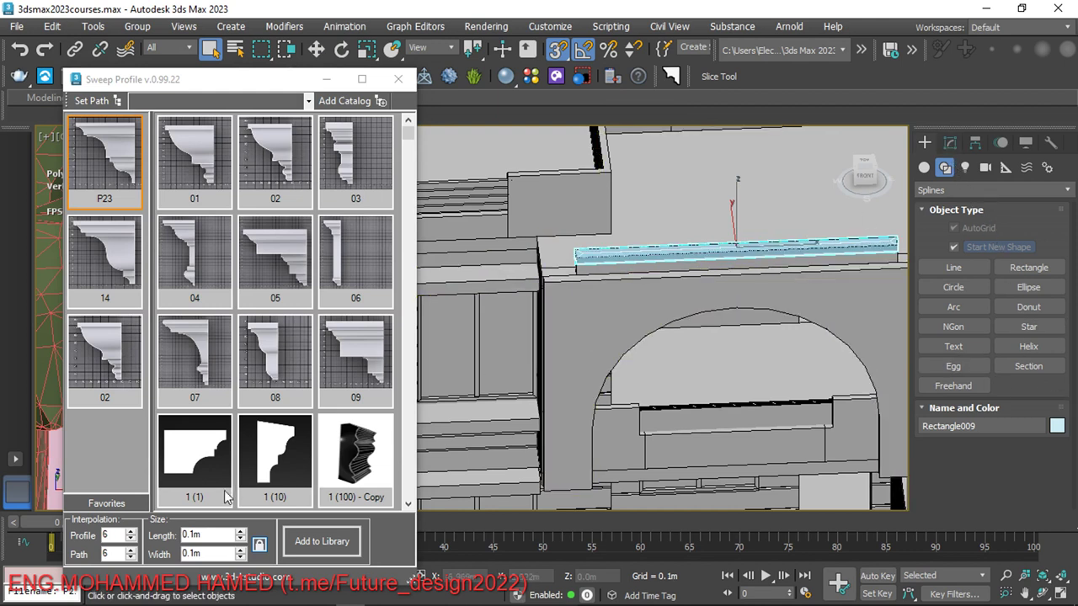
double_click(204, 534)
key(BackSpace)
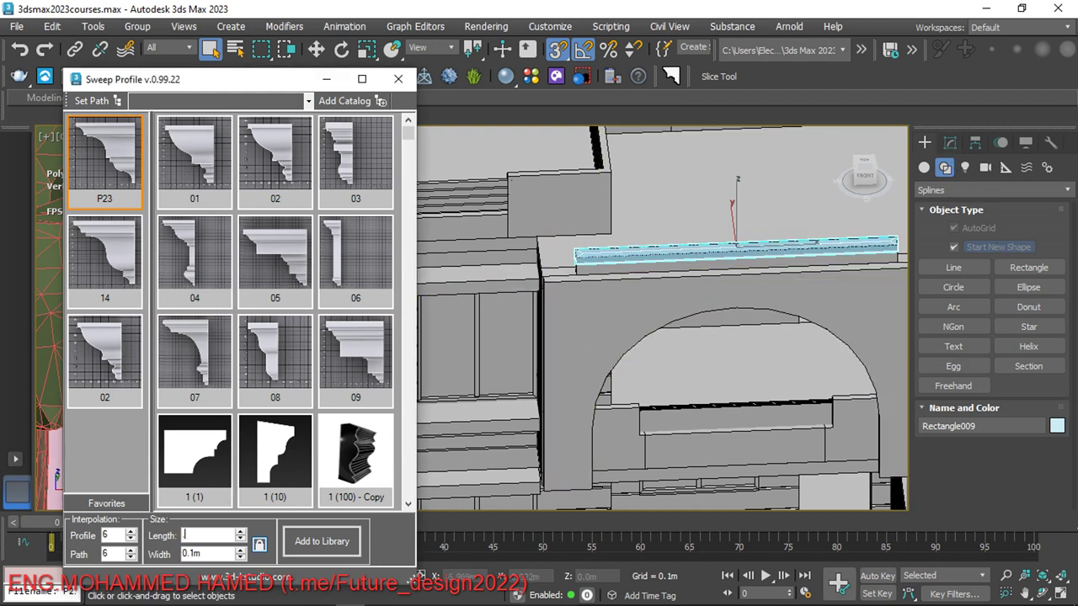
text(.3)
key(Return)
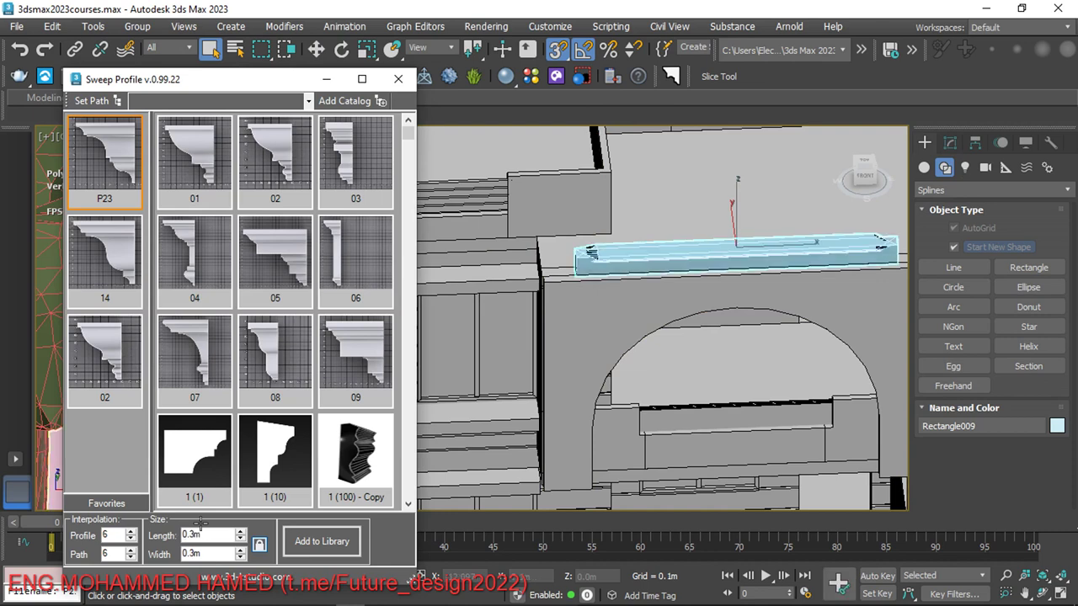
Mirror the Sweep modifier's section on the XZ plane and inspect the molding around the parapet.
click(950, 143)
scroll(1001, 446, down, 5)
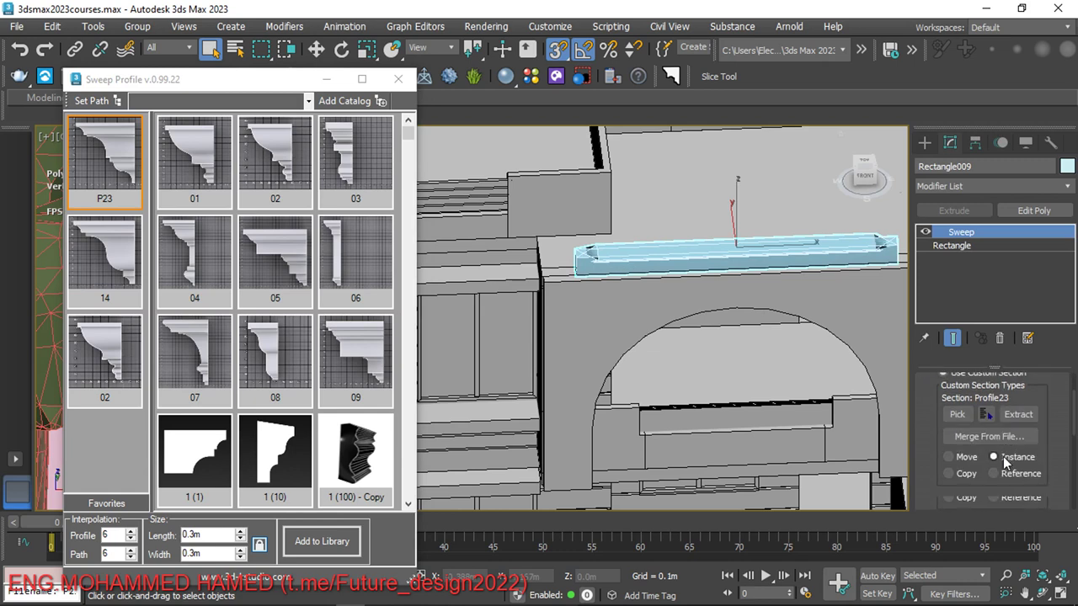
click(943, 408)
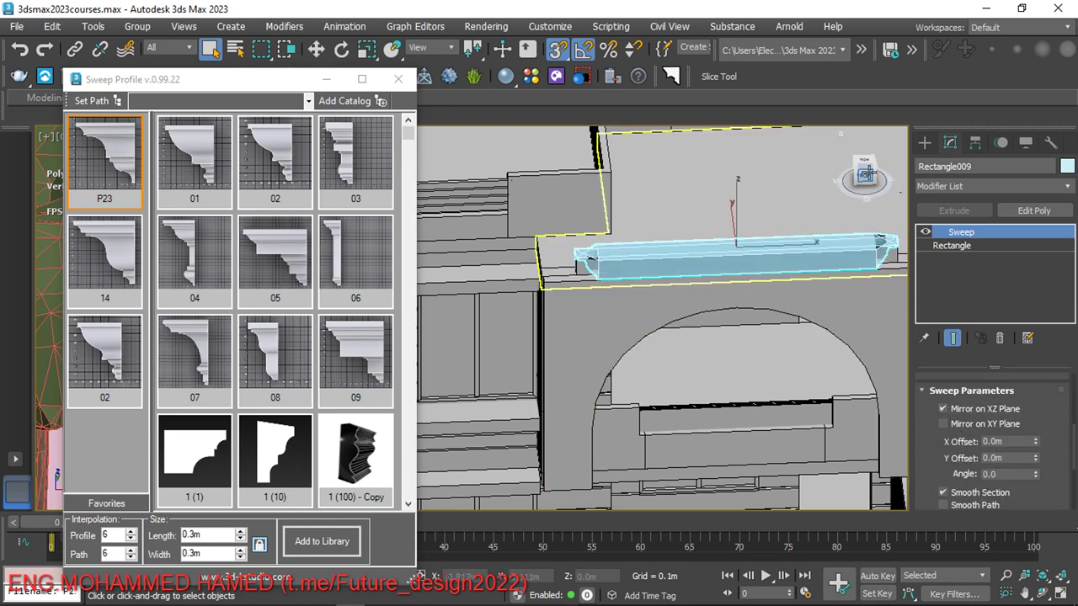
drag(867, 180, 863, 171)
scroll(776, 270, up, 8)
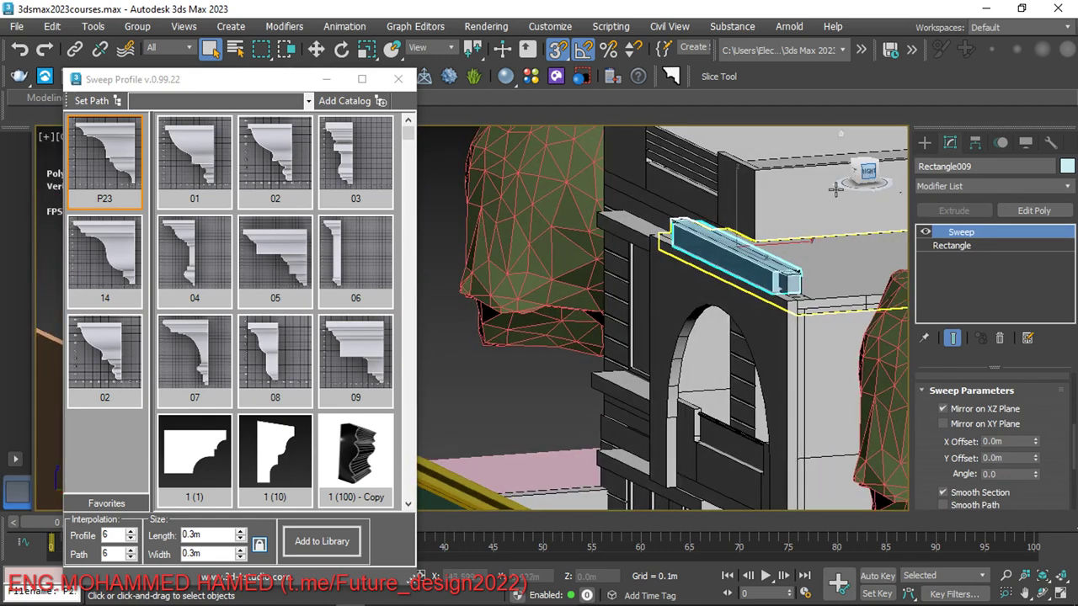
scroll(776, 270, down, 8)
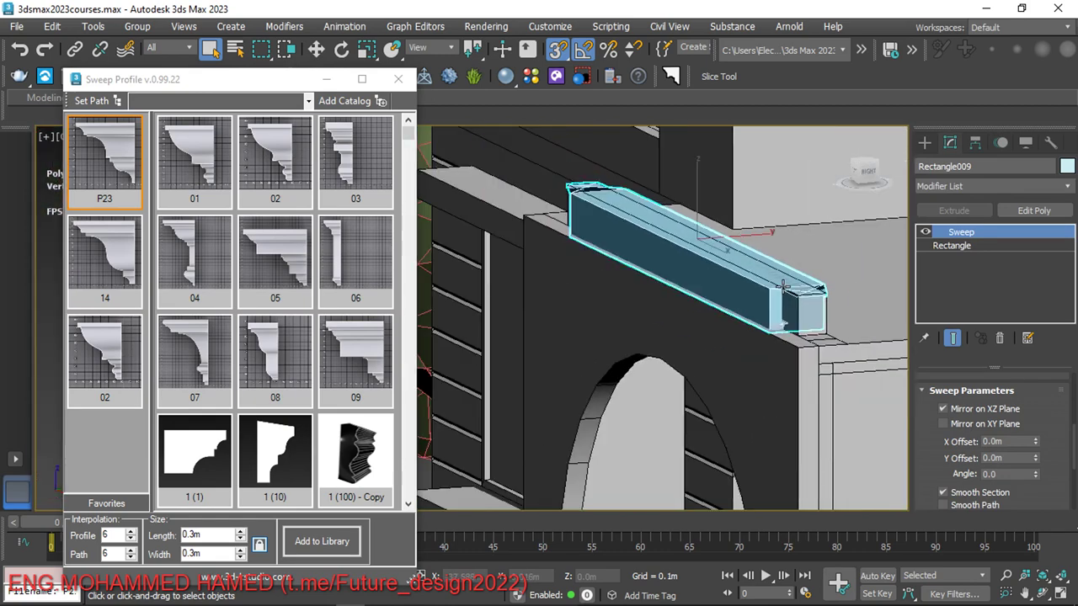
Try the upper-middle and upper-left pivot alignments for the Sweep section, settling on the lower-left pivot.
scroll(948, 423, down, 5)
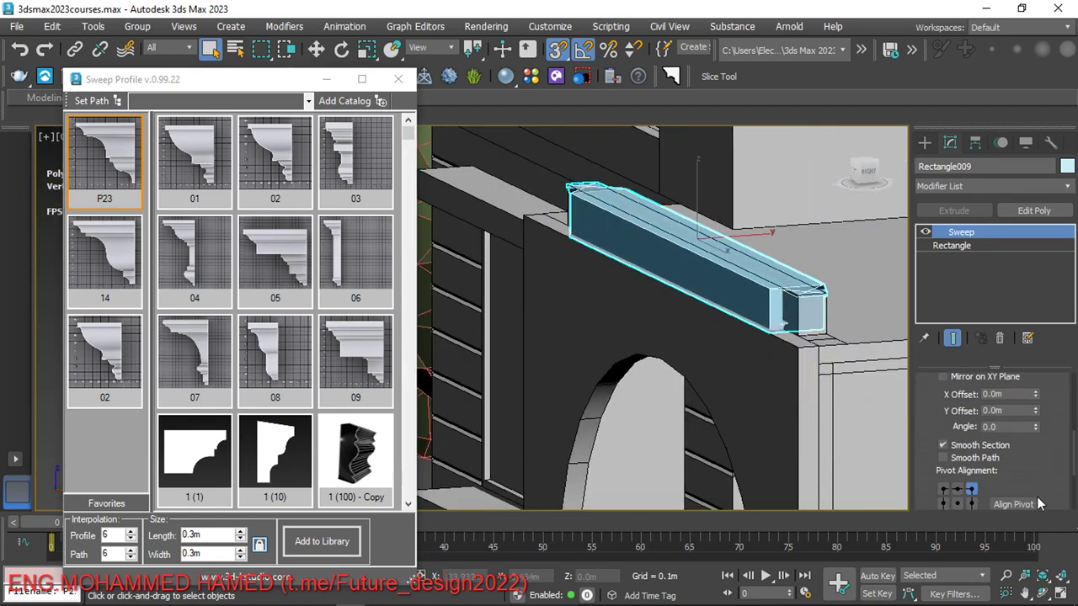
click(957, 419)
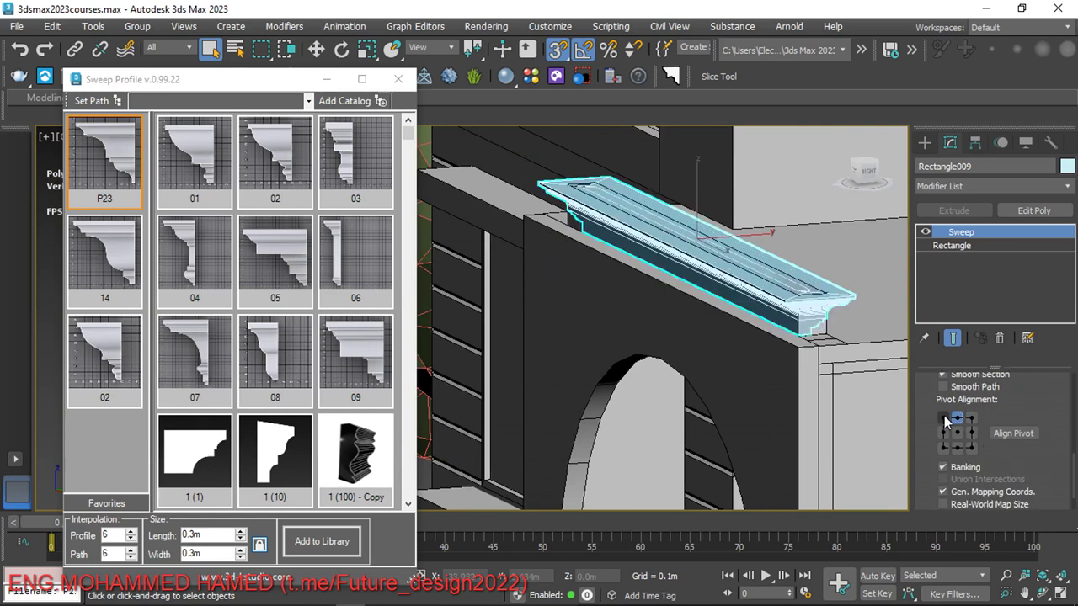
click(944, 419)
scroll(842, 340, up, 4)
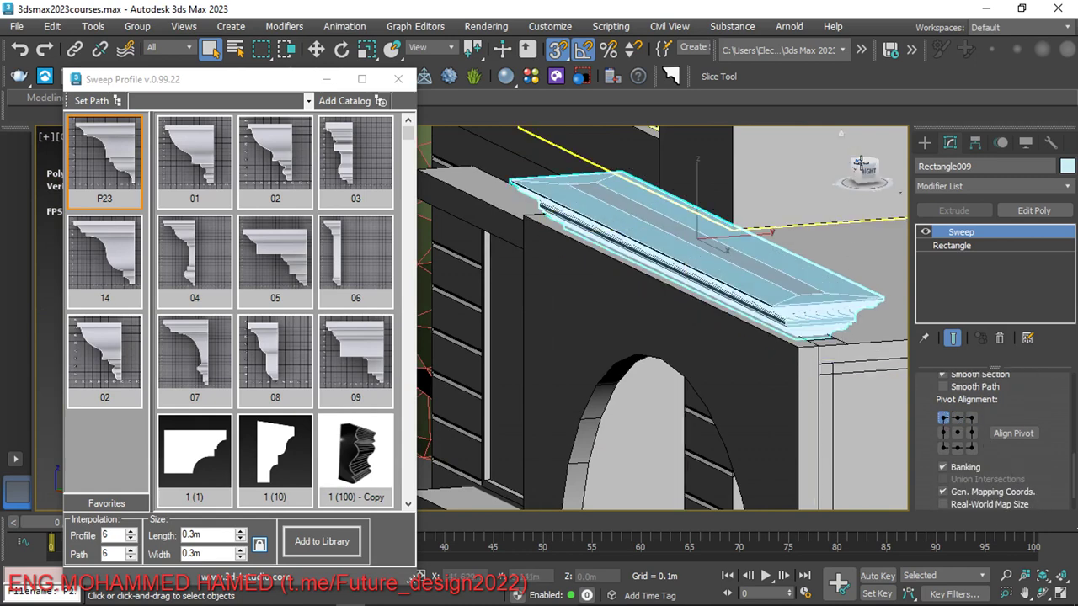
scroll(821, 165, down, 5)
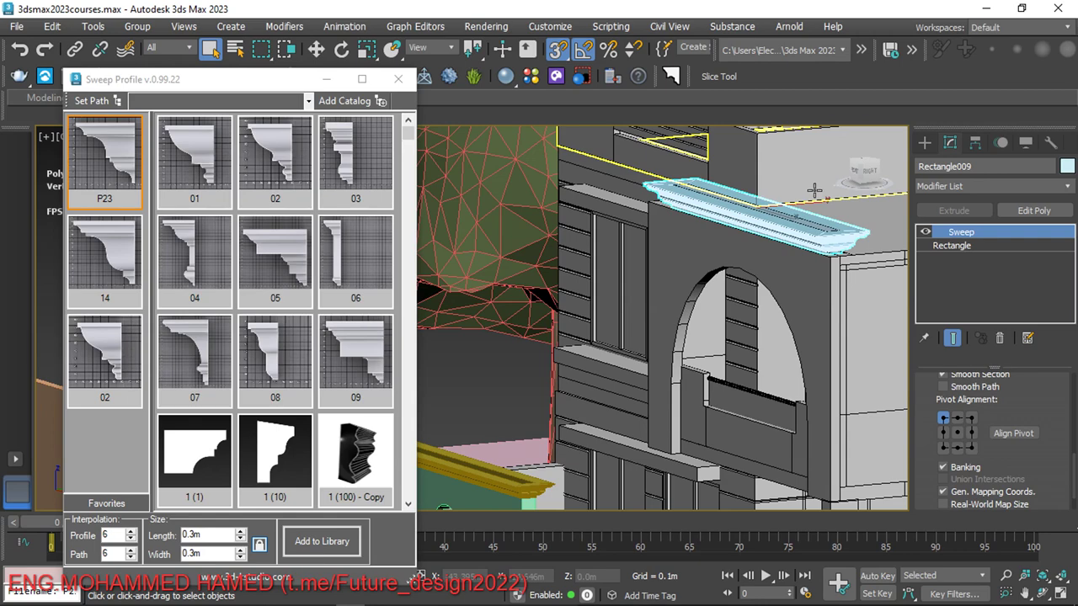
click(944, 447)
scroll(786, 233, up, 2)
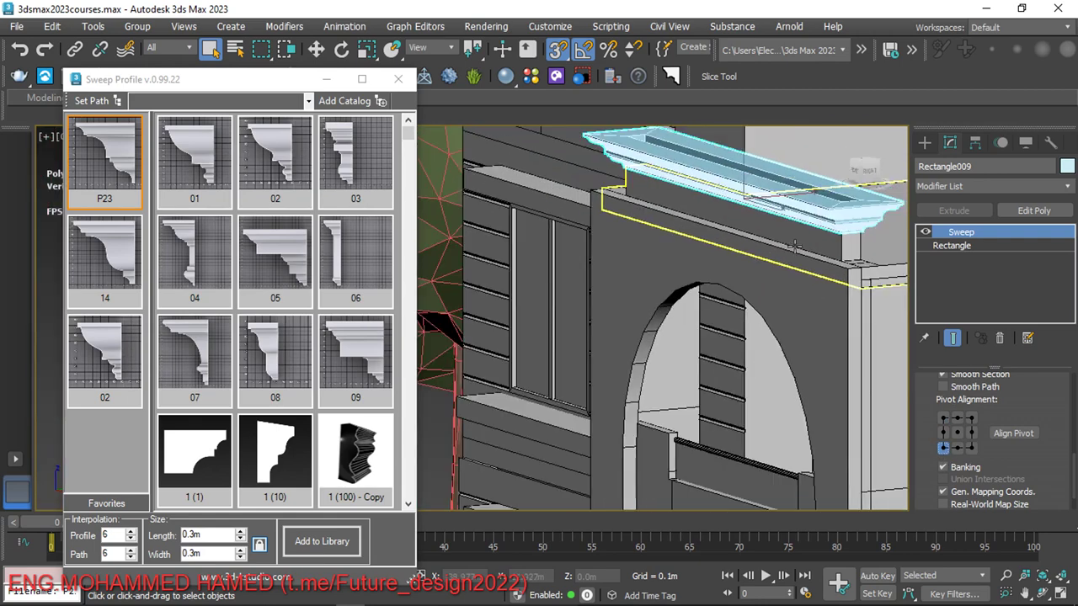
scroll(710, 291, down, 8)
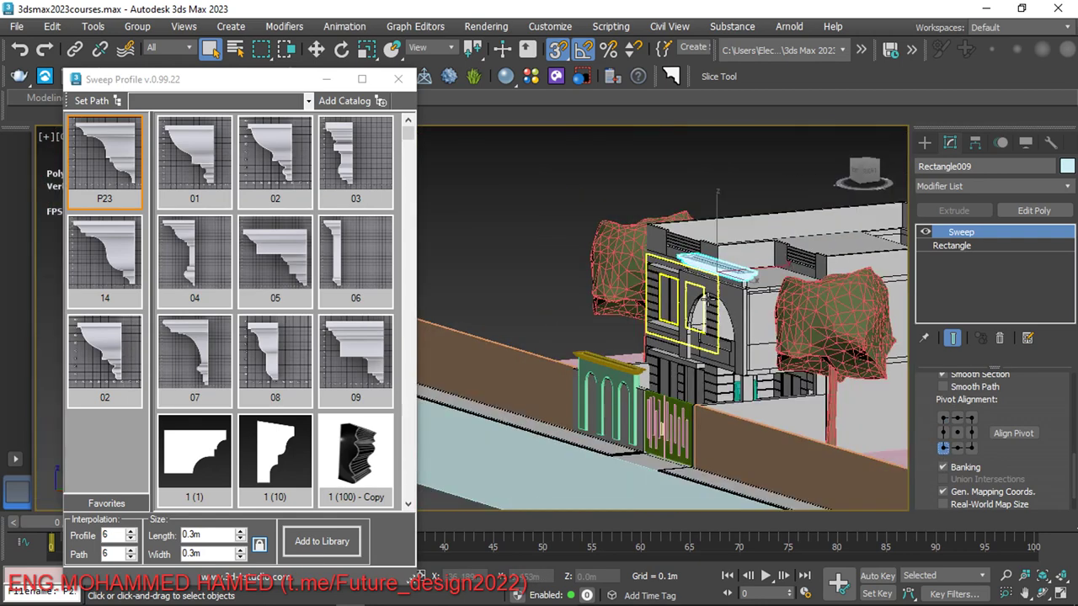
Reduce the swept molding's profile length and width to 0.25 m, deselect it and close the Sweep Profile script.
click(846, 191)
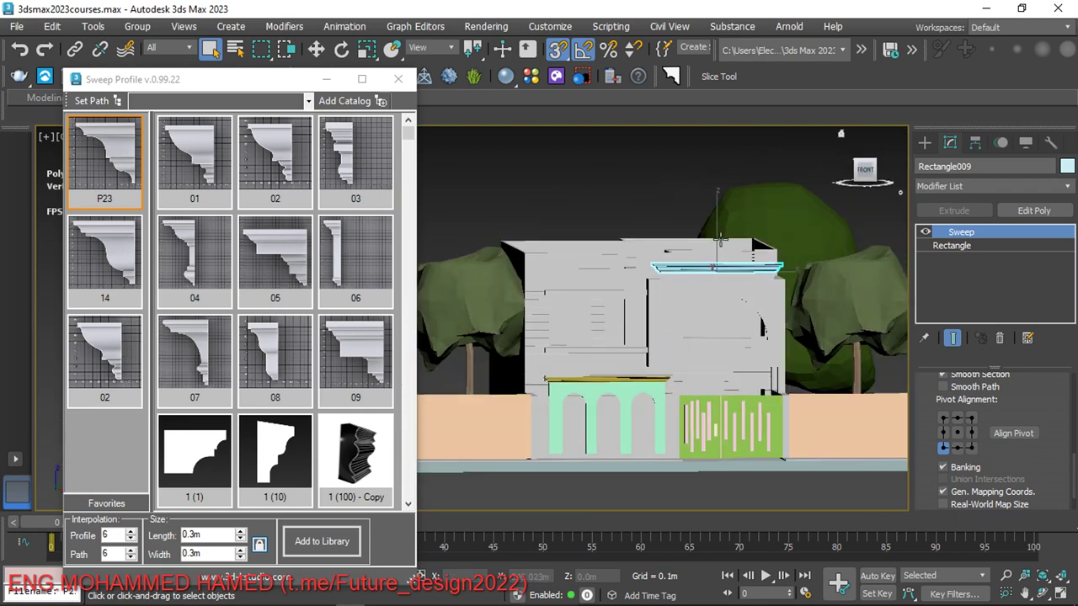
double_click(202, 535)
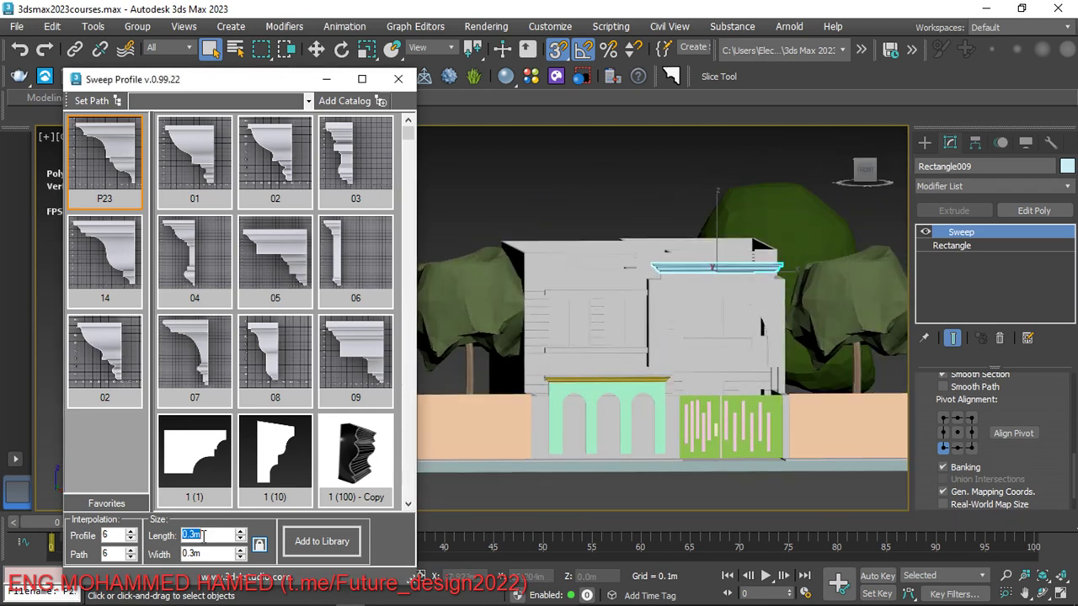
key(BackSpace)
text(.25)
key(Return)
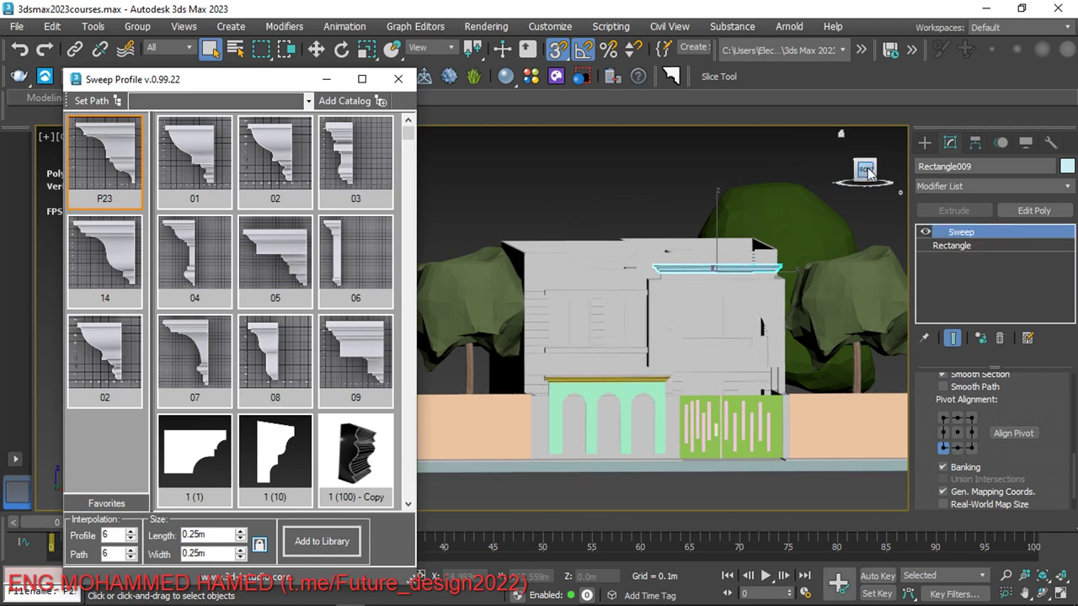
drag(868, 172, 842, 186)
click(669, 142)
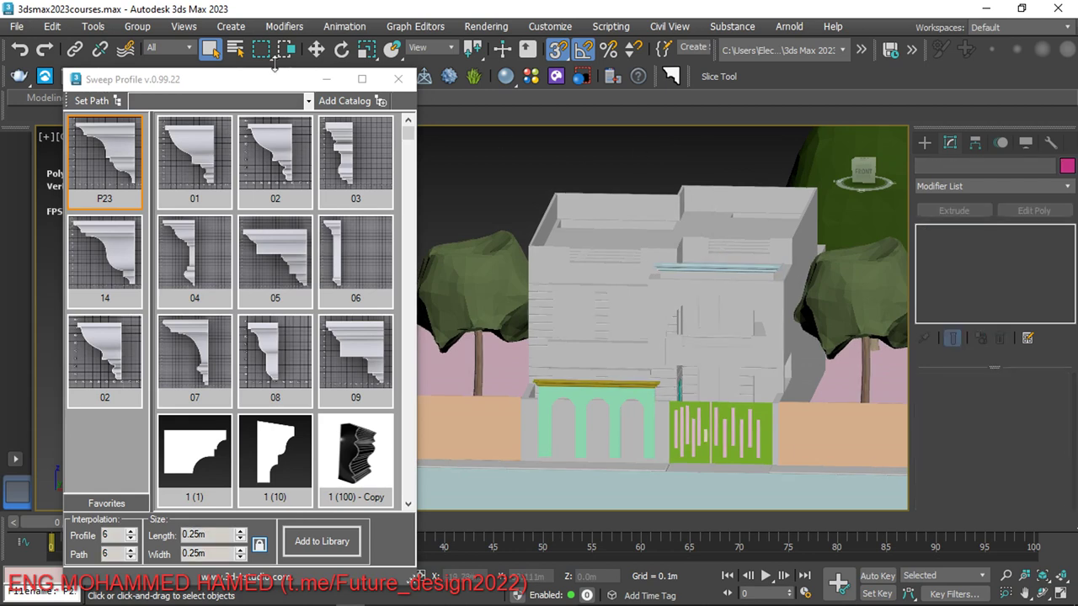
click(399, 79)
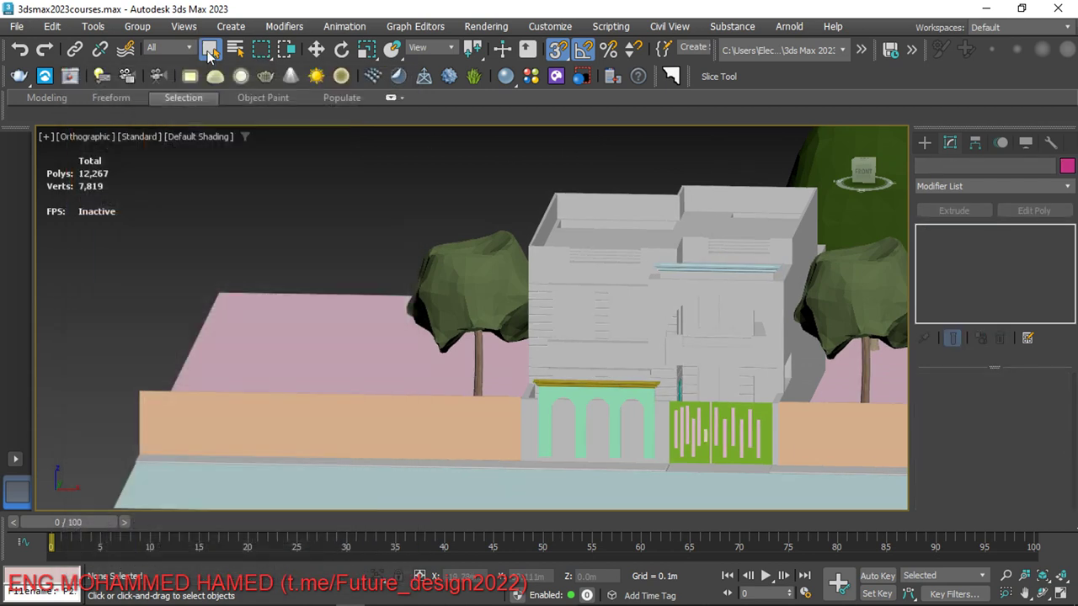
Select the cornice molding with the Move tool and display the model with edged faces.
click(317, 49)
click(752, 268)
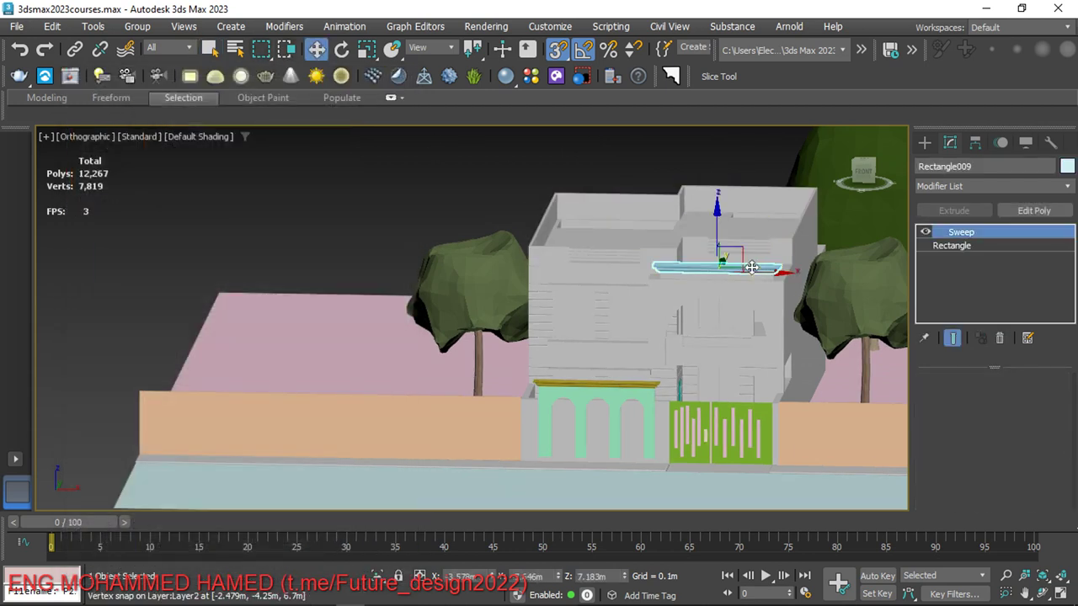
scroll(704, 258, up, 5)
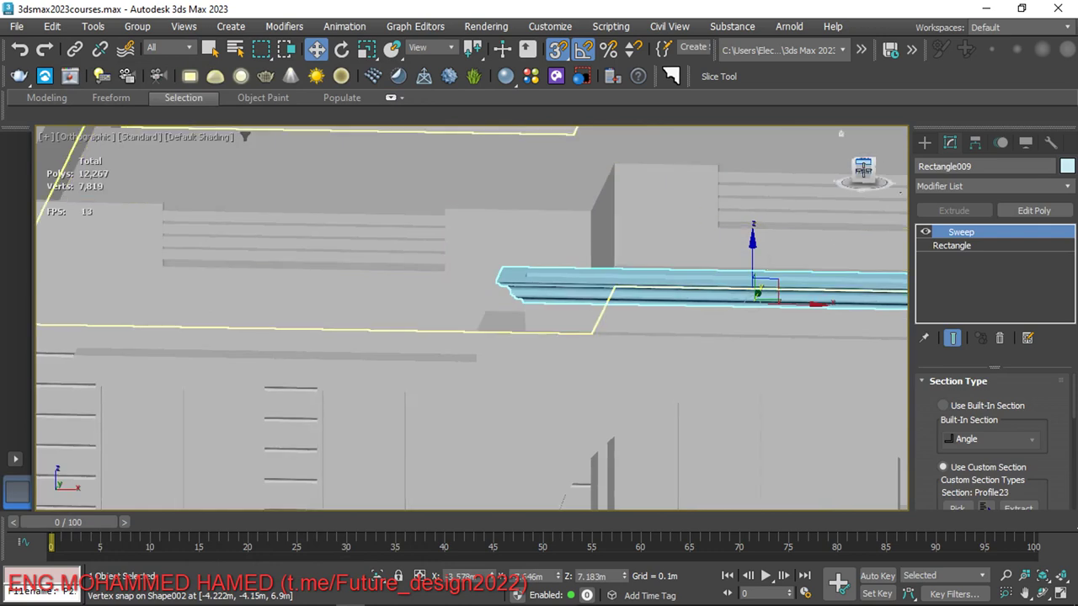
key(F4)
key(f)
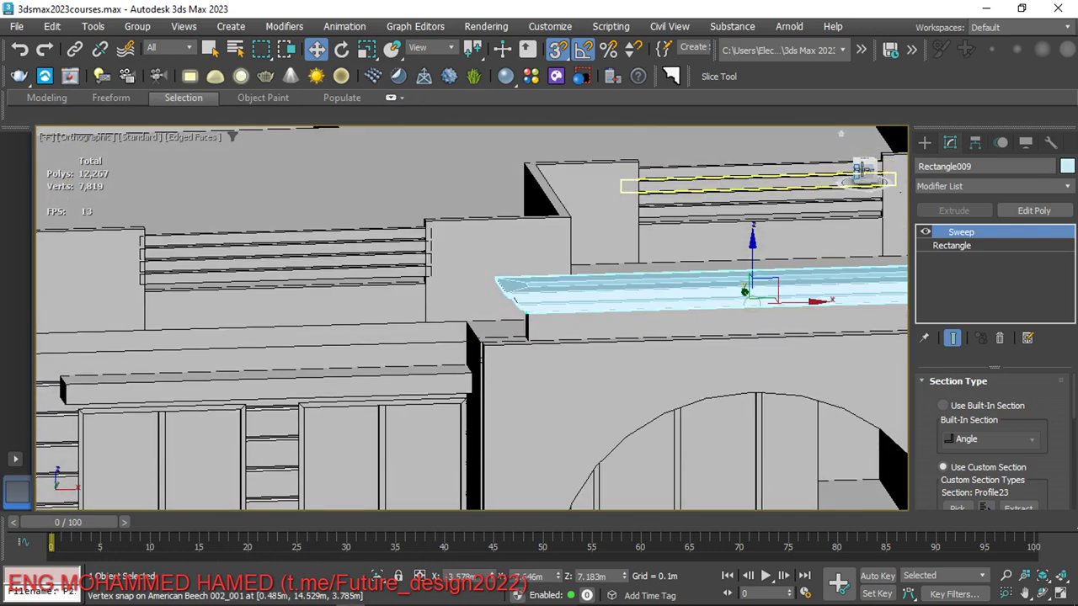
Examine the cornice above the arch against the rest of the house from several angles and distances.
scroll(505, 295, down, 10)
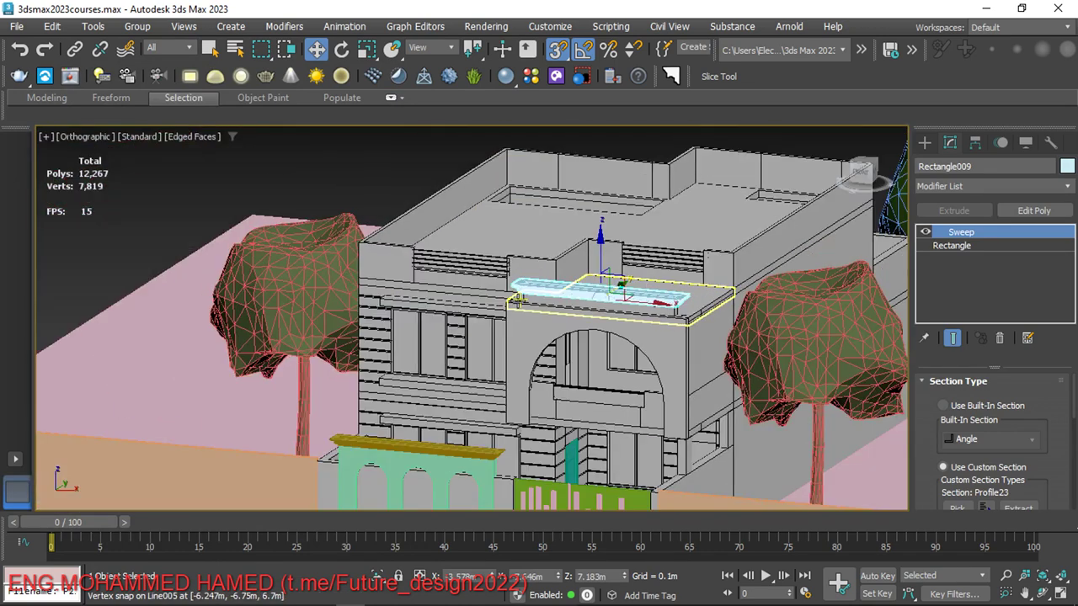
scroll(375, 252, up, 3)
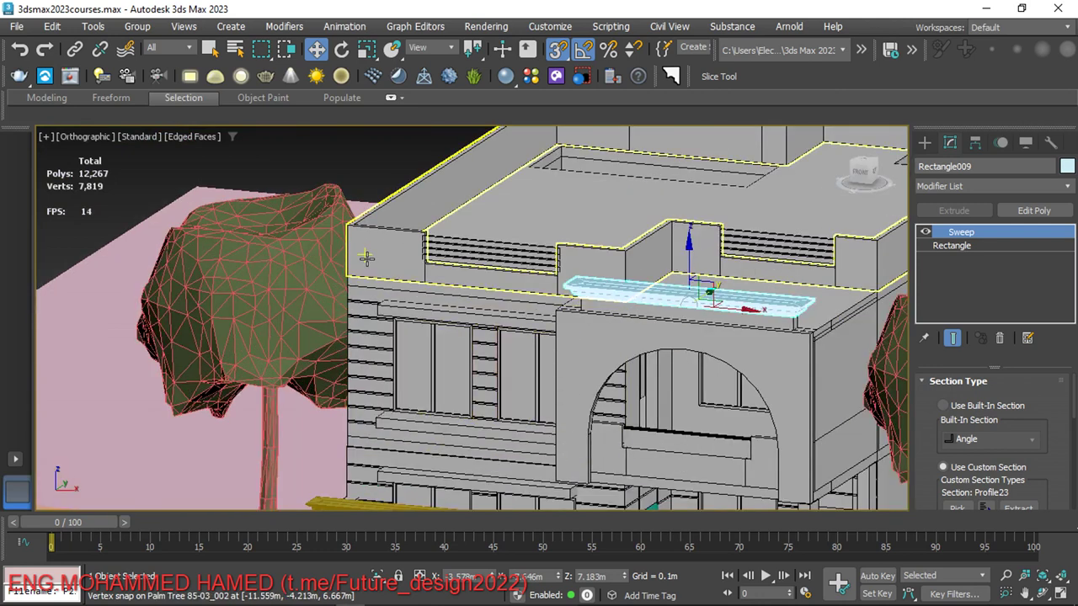
scroll(375, 252, down, 5)
alt+middle_drag(375, 252, 693, 258)
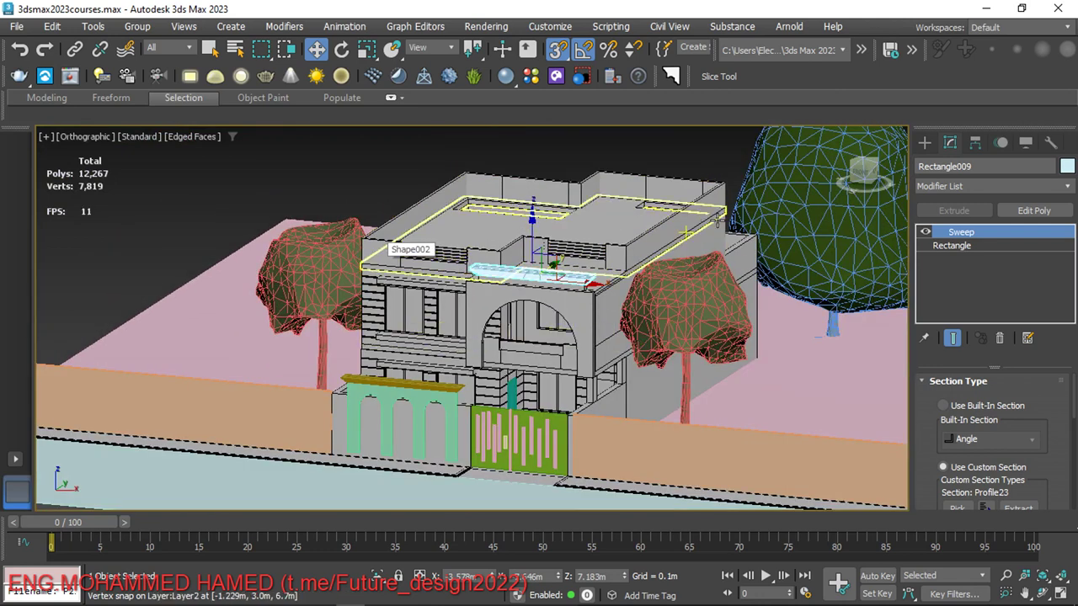
alt+middle_drag(890, 172, 796, 152)
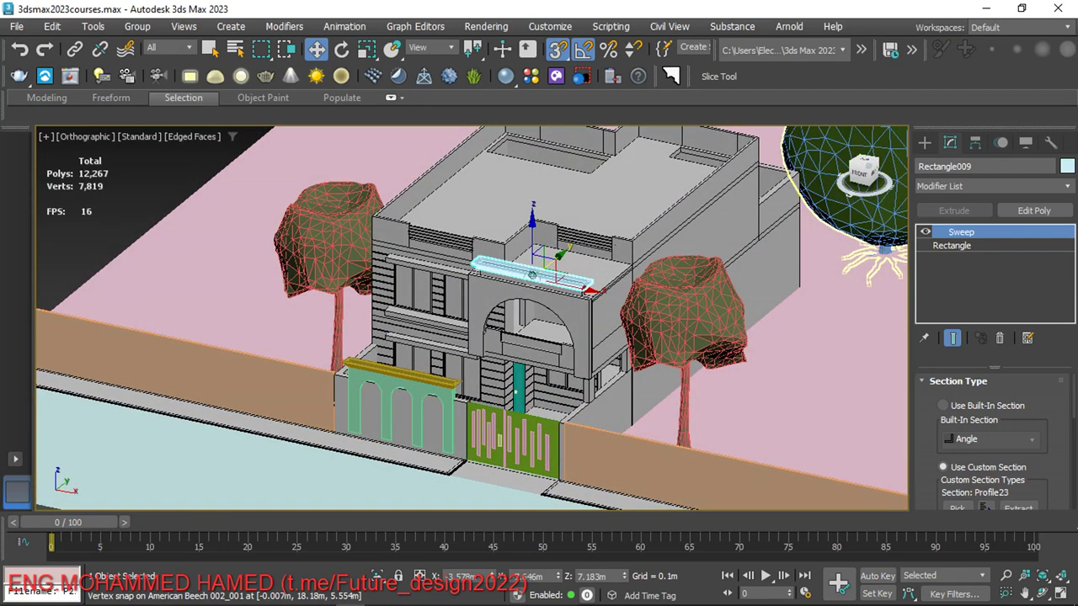
scroll(526, 221, up, 2)
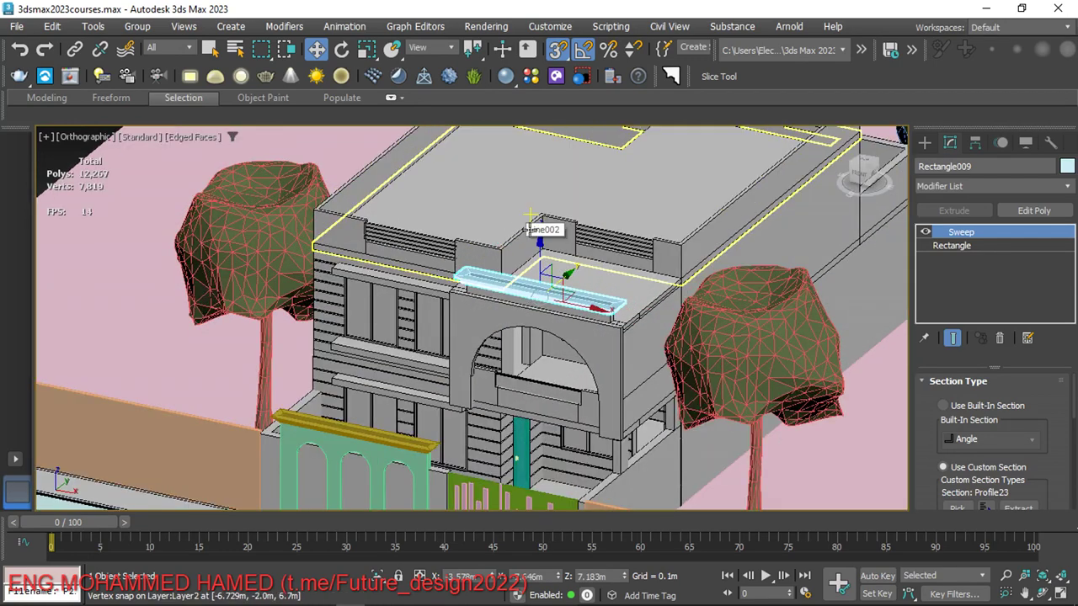
scroll(529, 217, down, 3)
scroll(455, 215, up, 5)
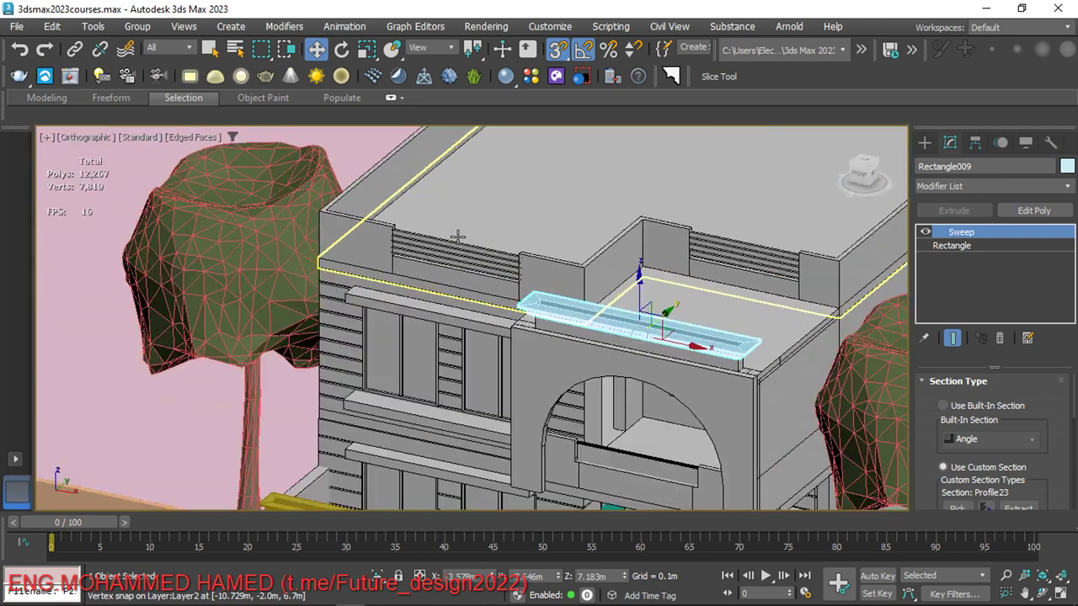
scroll(505, 320, down, 5)
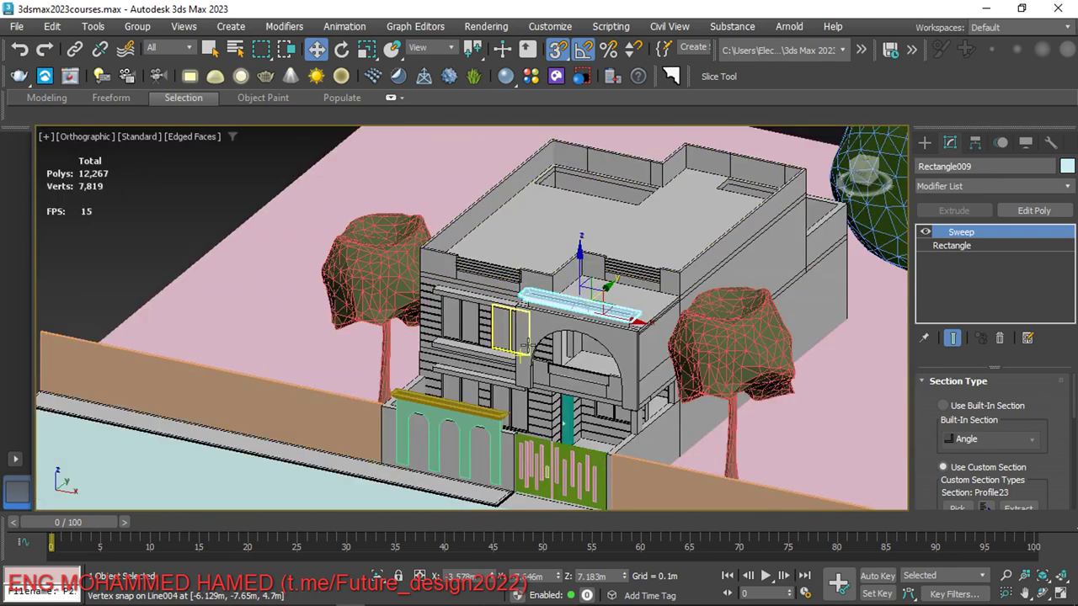
Delete the swept cornice molding from the parapet above the entrance arch.
click(623, 314)
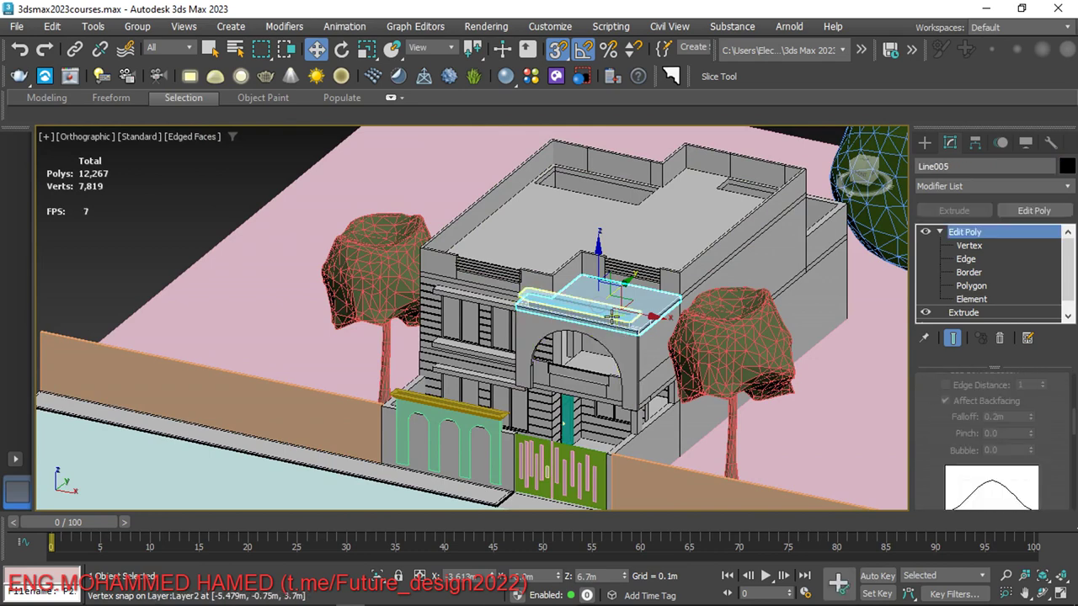
ctrl+click(701, 291)
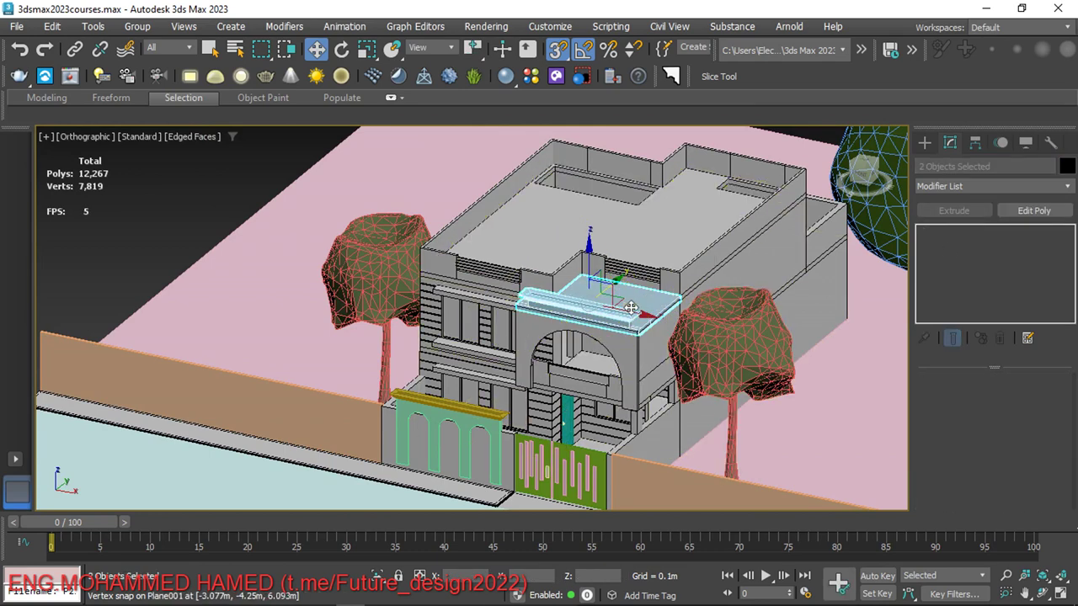
click(615, 318)
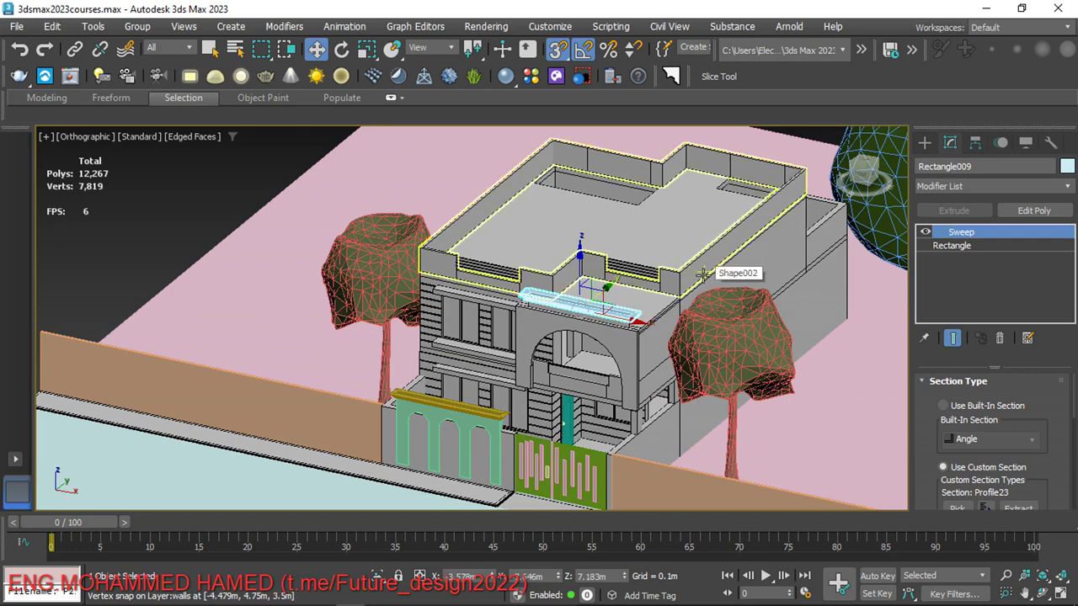
key(Delete)
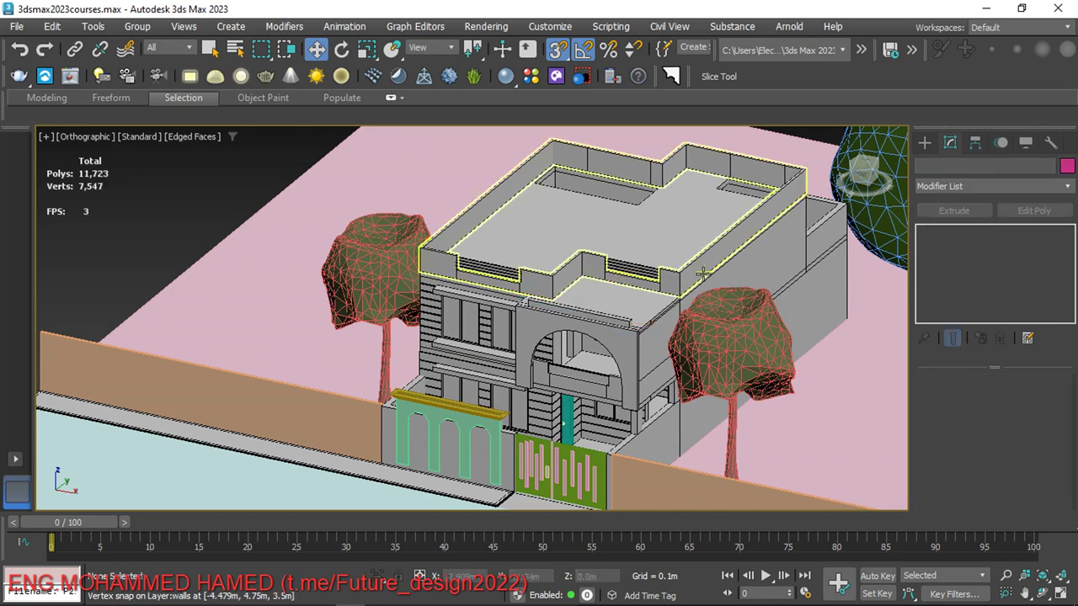
Remove the Edit Poly modifier from the roof slab above the arch, leaving its plain Extrude, and deselect the slab.
click(612, 313)
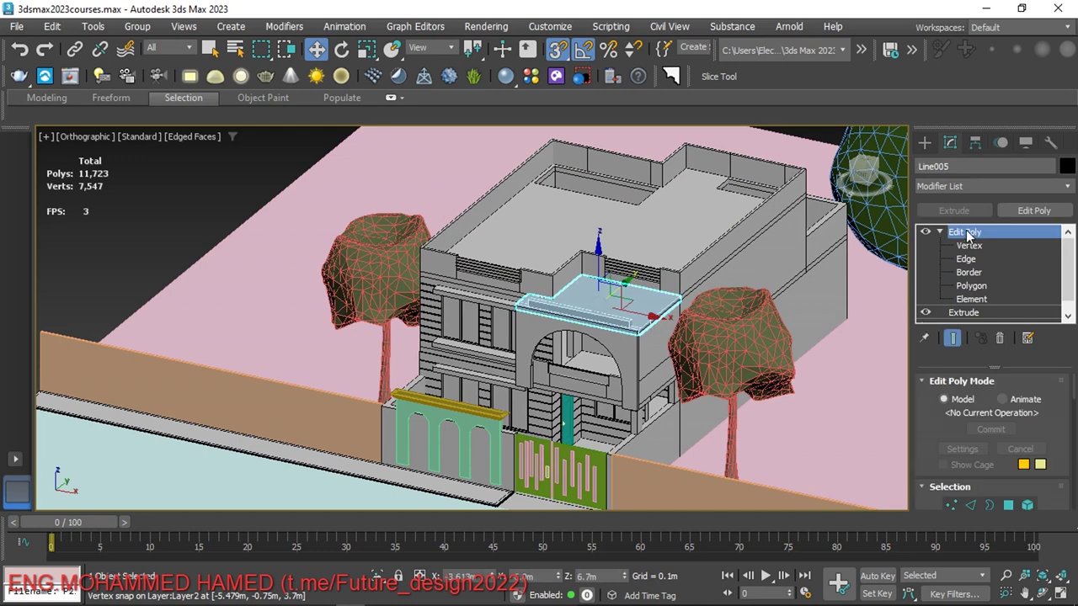
right_click(960, 231)
click(952, 259)
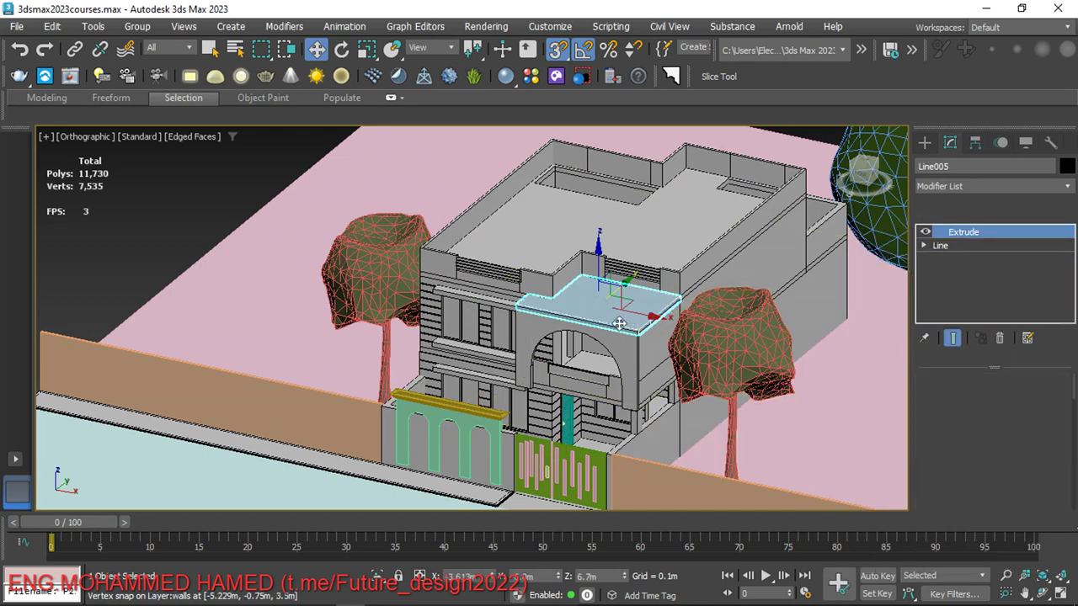
click(205, 192)
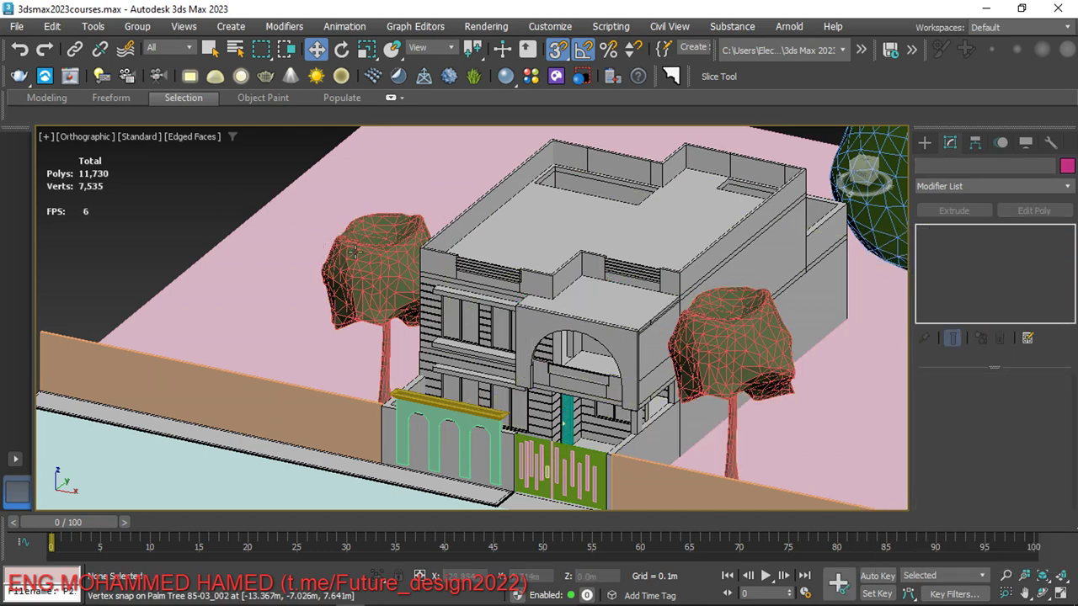
Switch the viewport to a perspective view that takes in the house, fence and street.
scroll(651, 327, down, 3)
scroll(644, 311, up, 5)
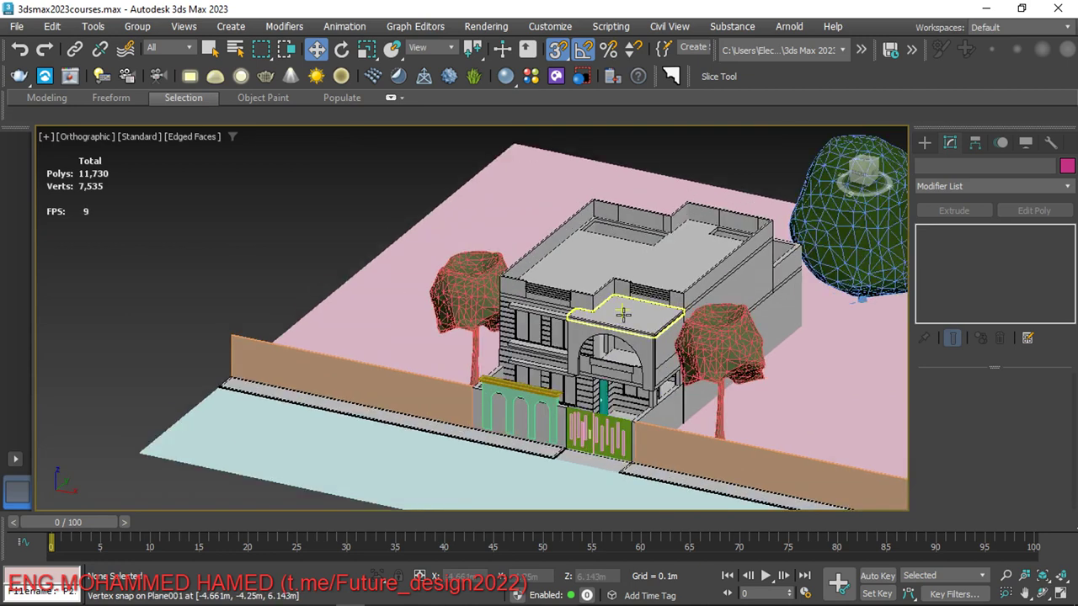
scroll(859, 173, down, 4)
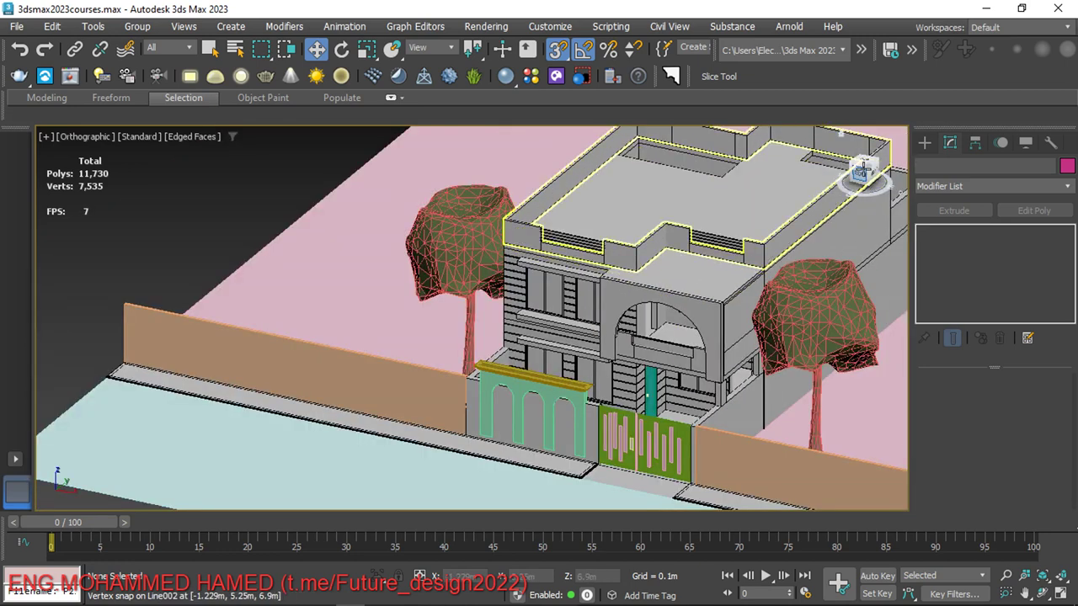
drag(861, 173, 859, 183)
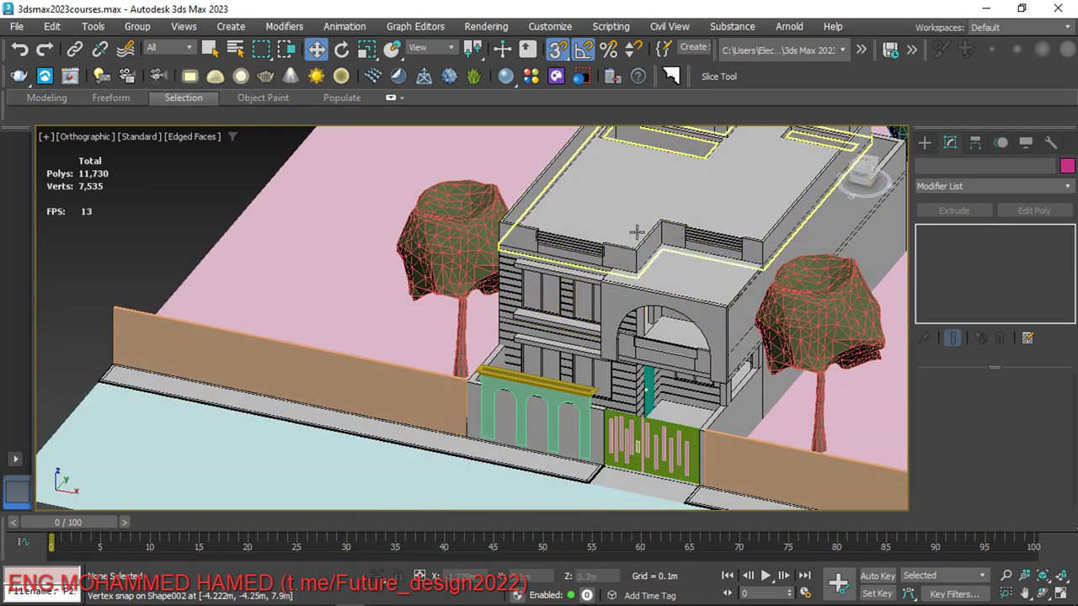
key(p)
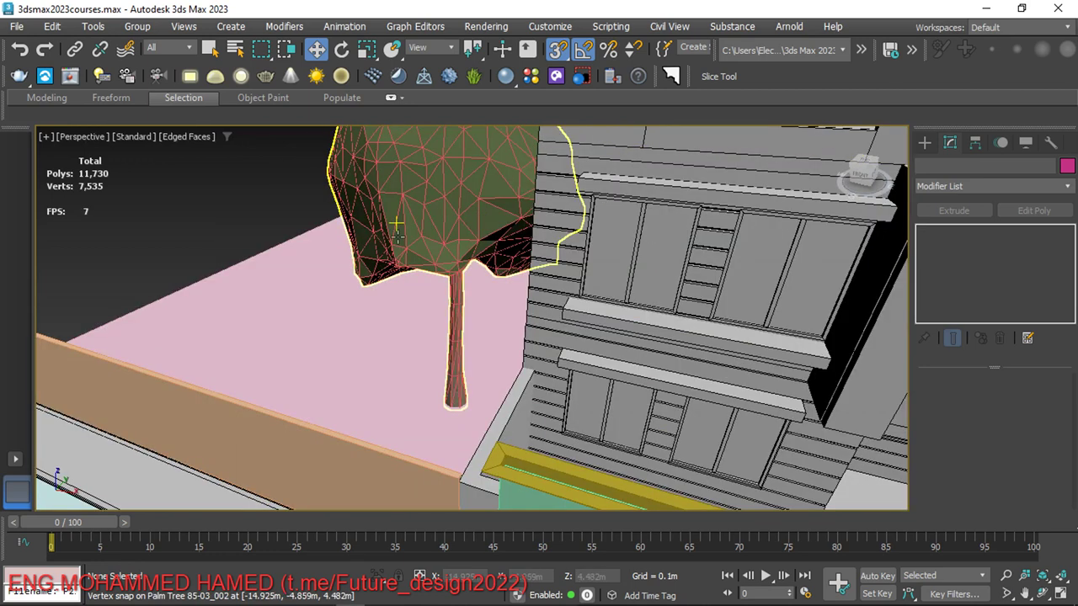
scroll(395, 244, down, 3)
scroll(394, 251, down, 3)
Clear the selection of the boundary wall and turn off 3D snapping.
click(336, 303)
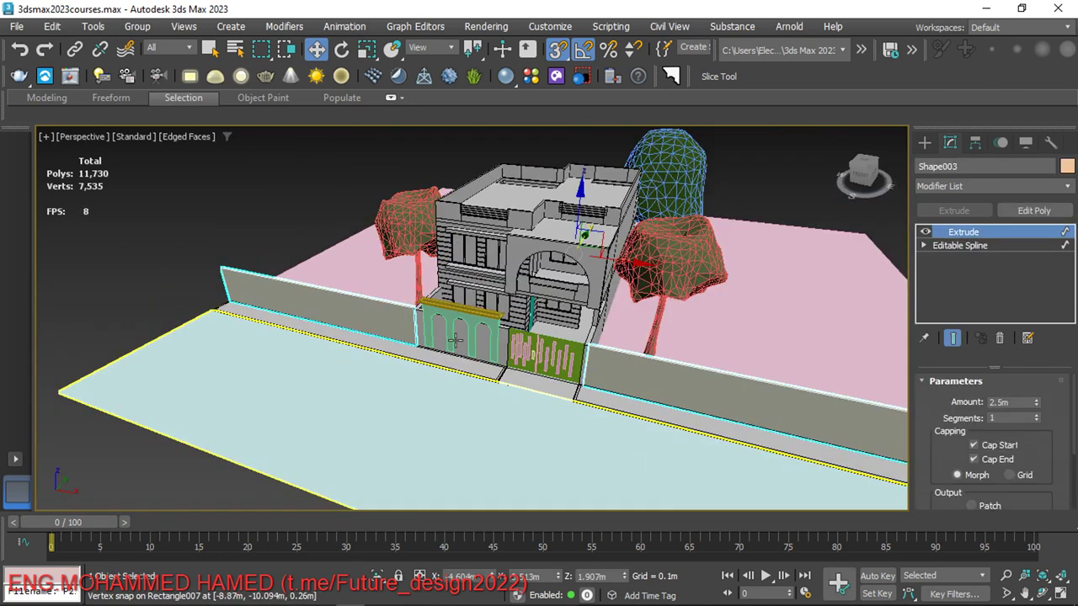
click(327, 177)
click(557, 51)
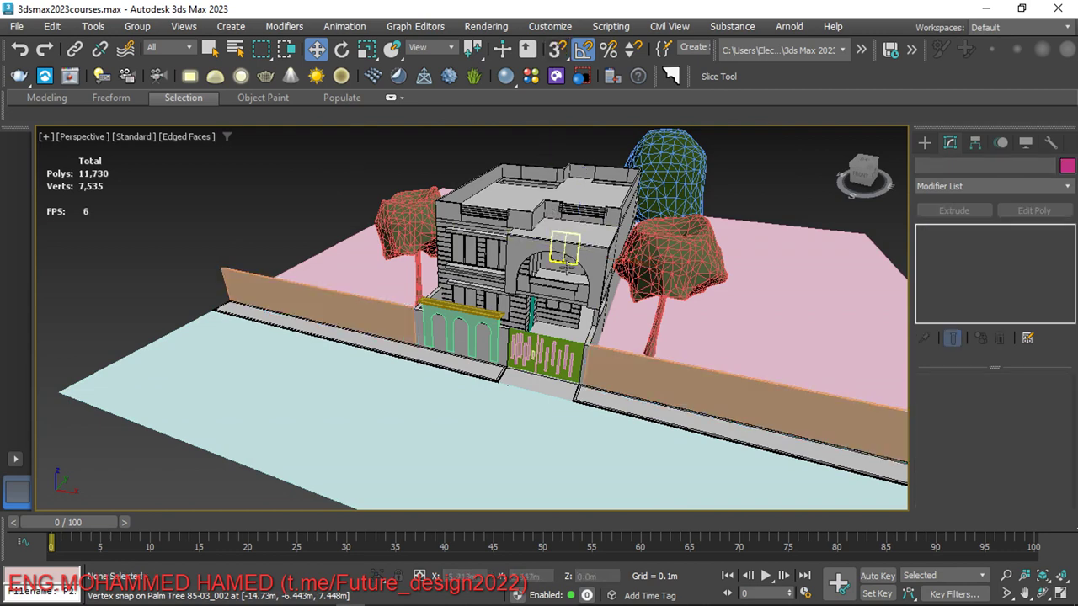
scroll(588, 261, up, 3)
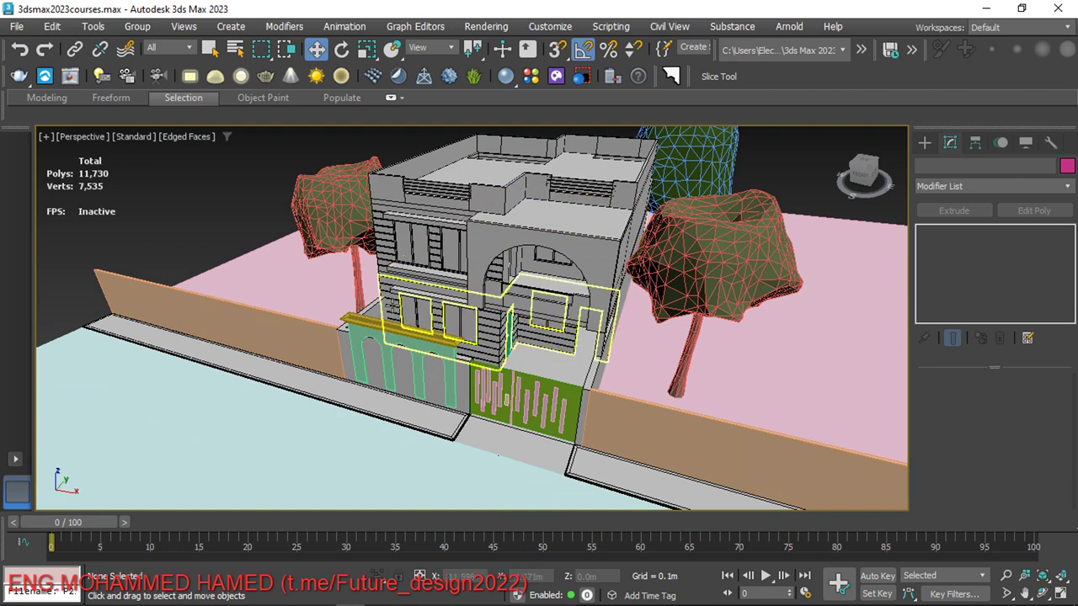
Open the V-Ray Material Library Browser to view its brick category, and minimize it again.
click(533, 77)
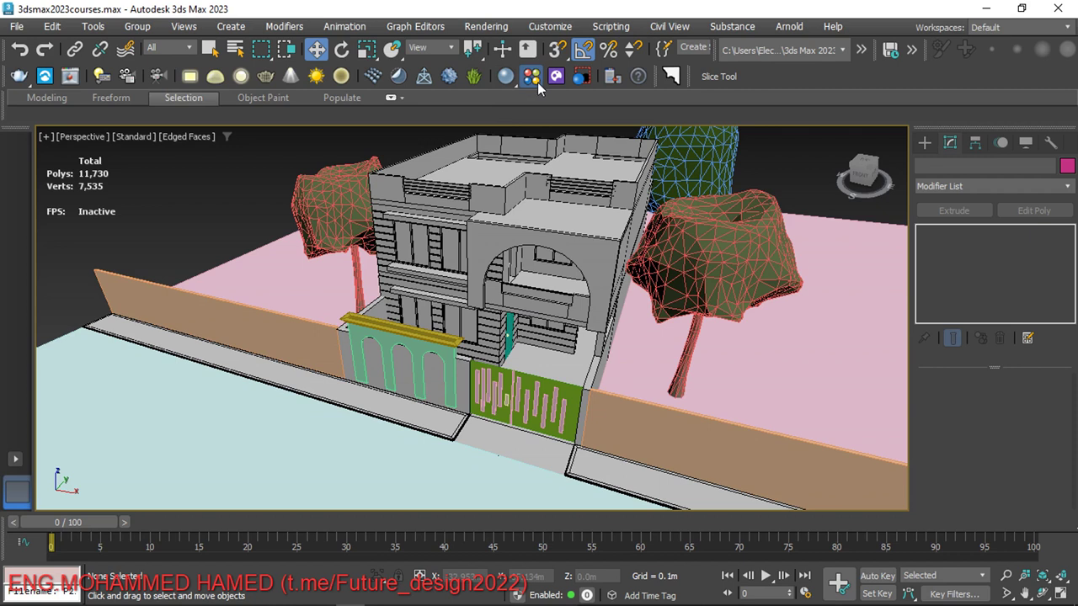
click(535, 80)
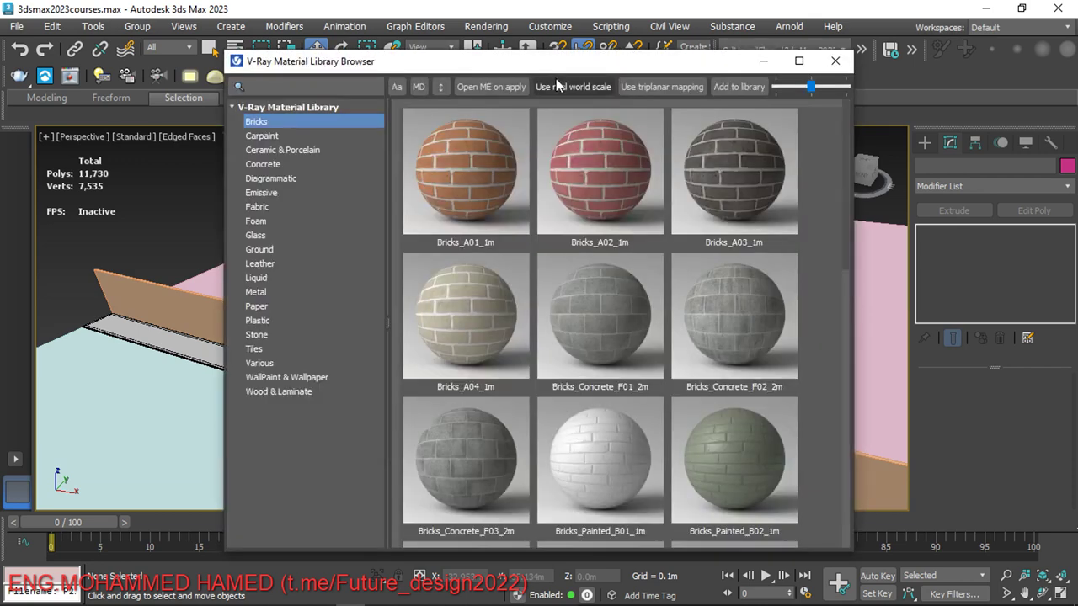
click(775, 63)
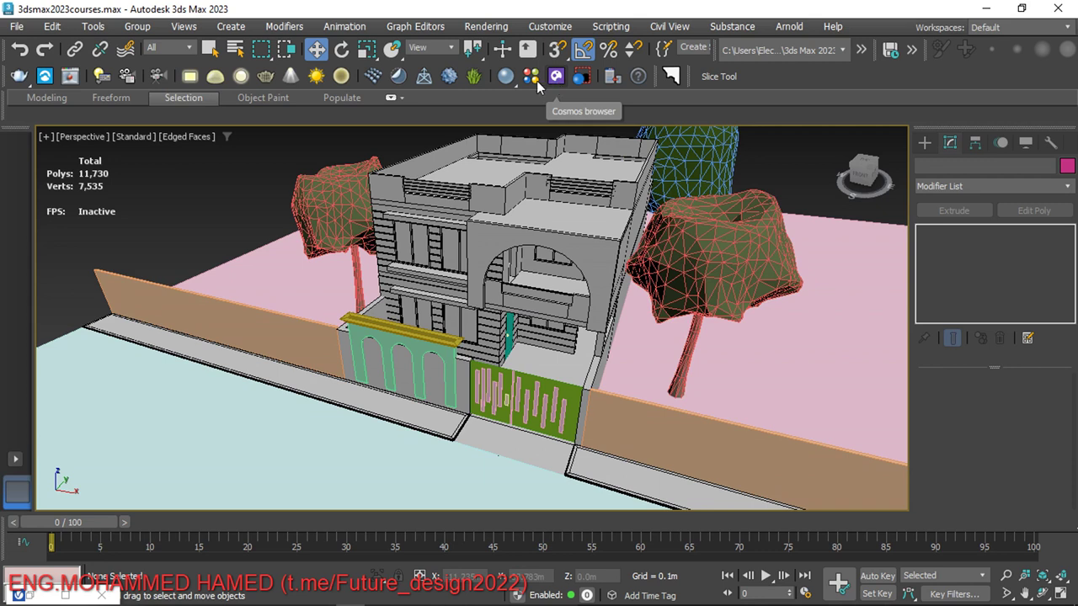
click(507, 76)
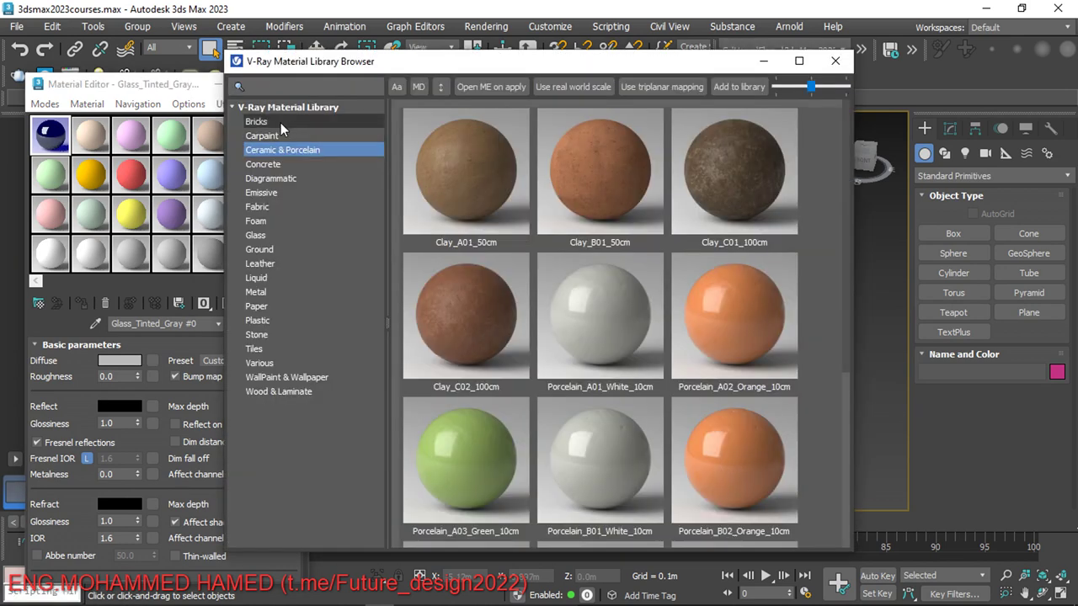
Browse the Bricks category of the V-Ray material library and examine the details of Bricks_A03_1m.
click(280, 122)
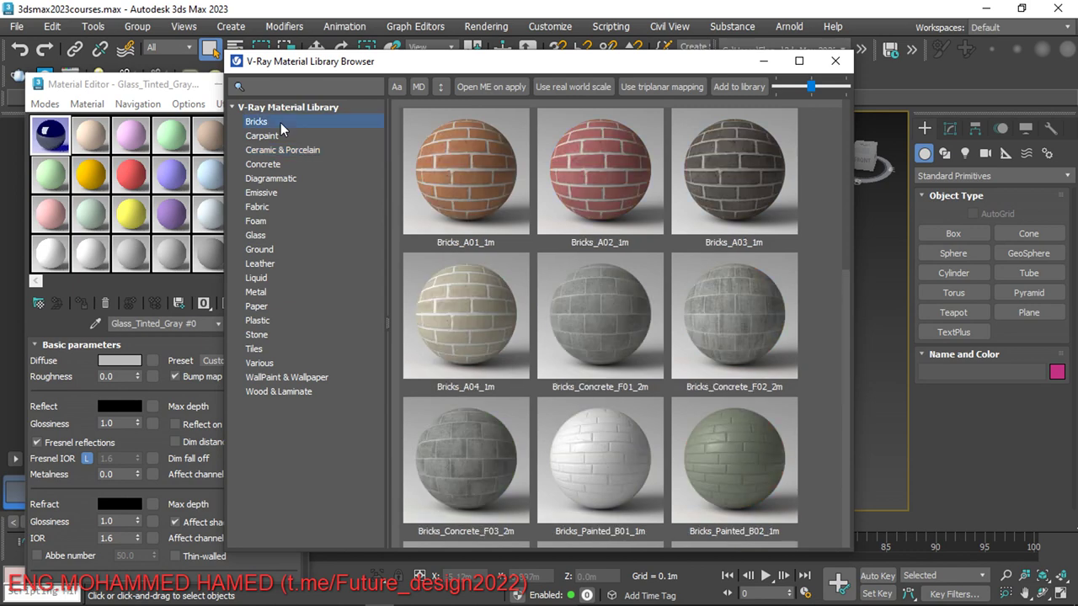
double_click(482, 172)
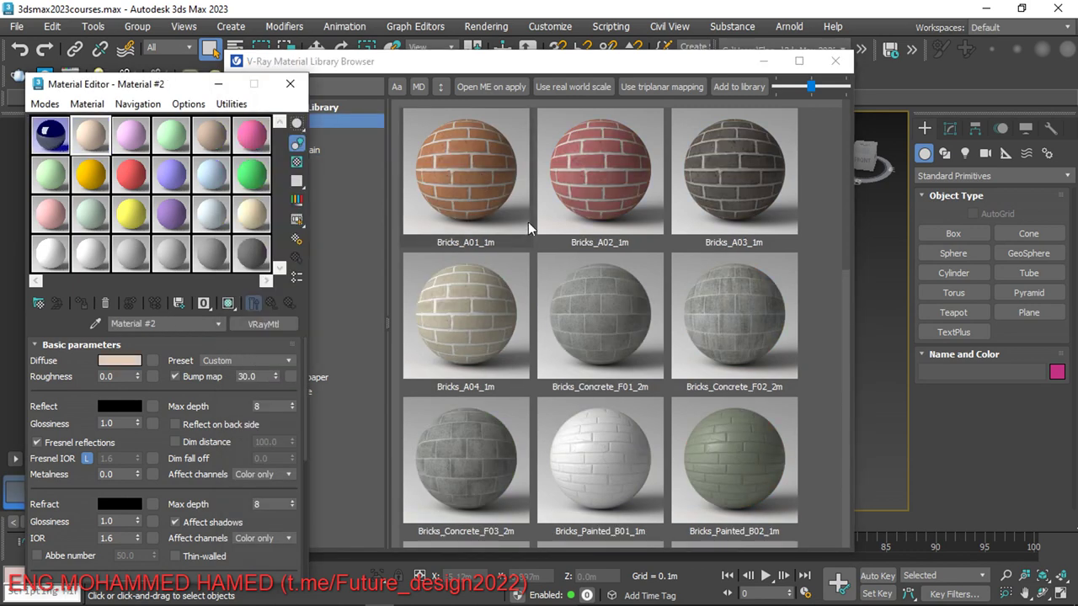
mouse_move(546, 234)
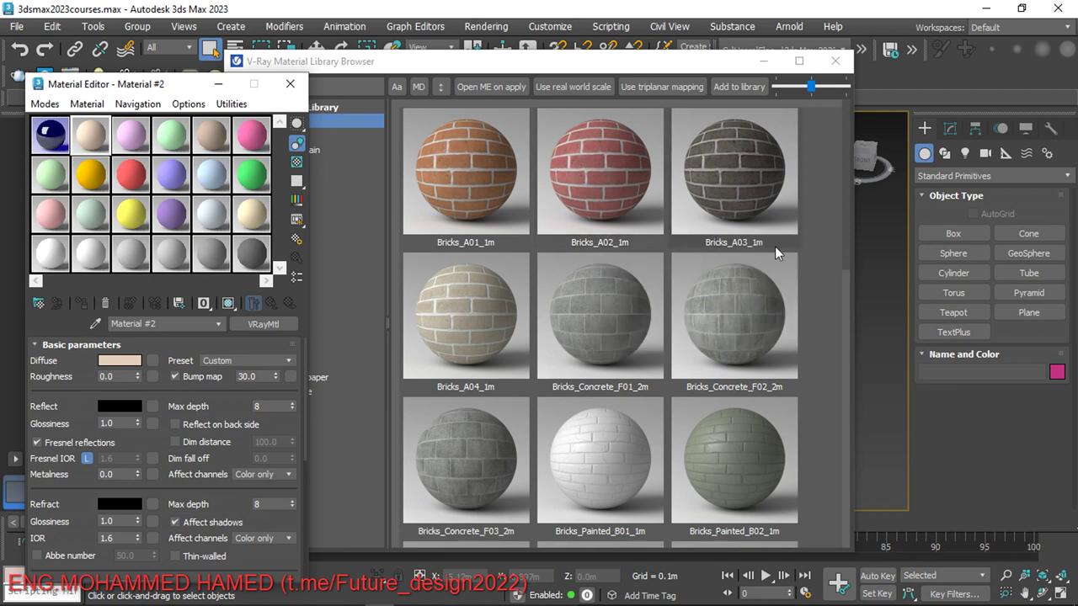
scroll(762, 240, down, 10)
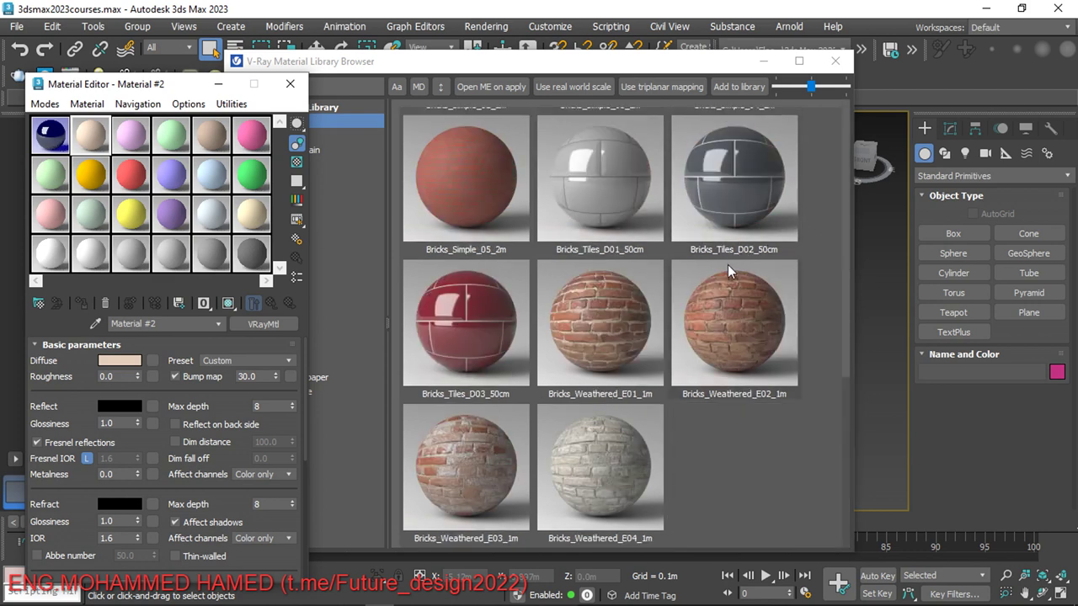
scroll(728, 265, up, 10)
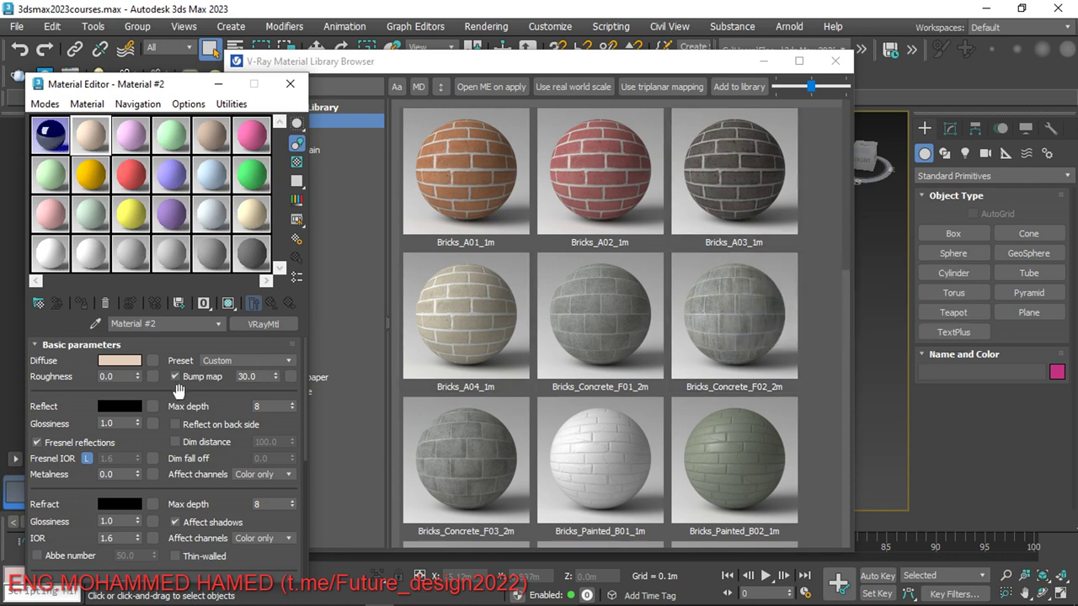
mouse_move(748, 193)
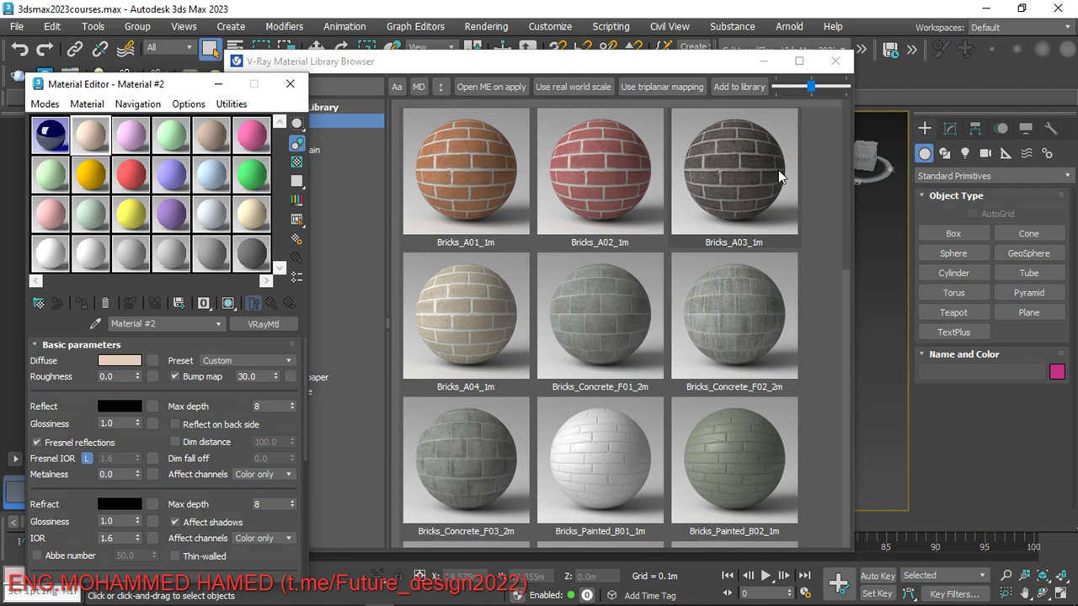
mouse_move(779, 170)
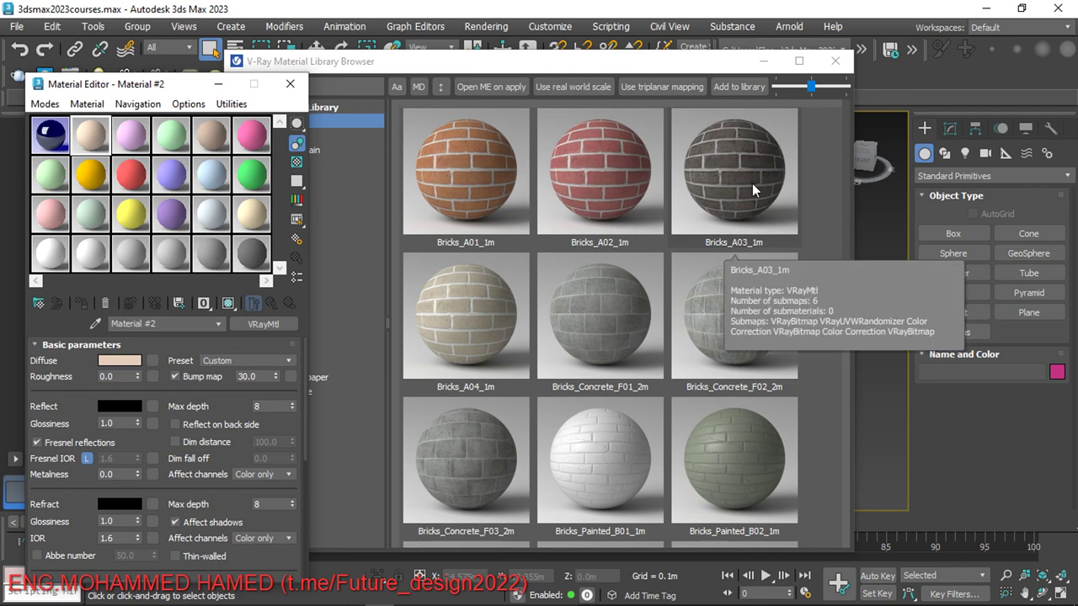
Load the Bricks_A03_1m library material into the second material sample slot and minimize the library.
right_click(751, 183)
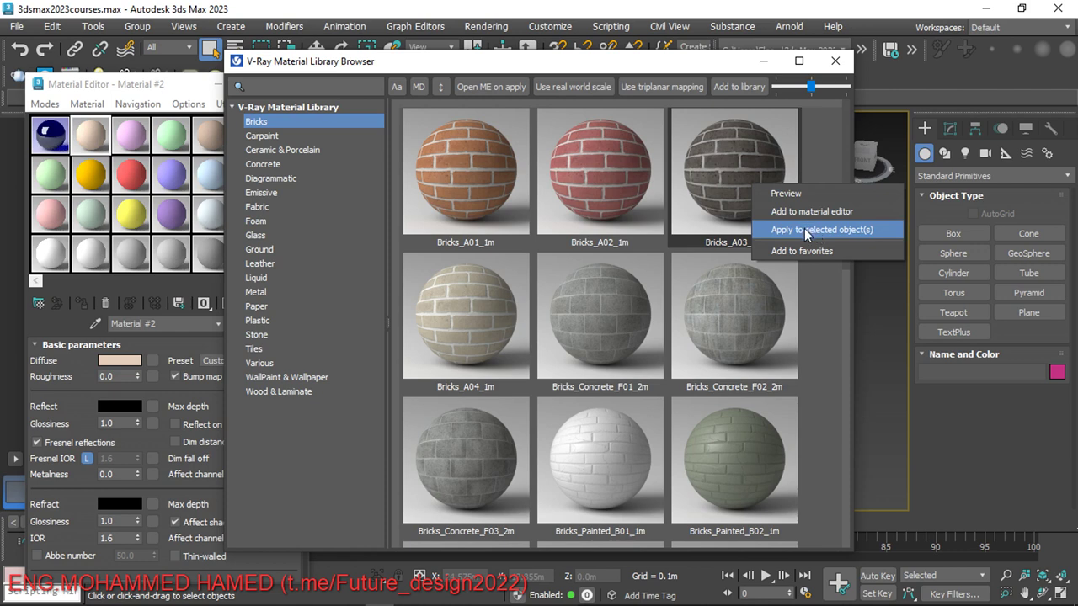
click(742, 153)
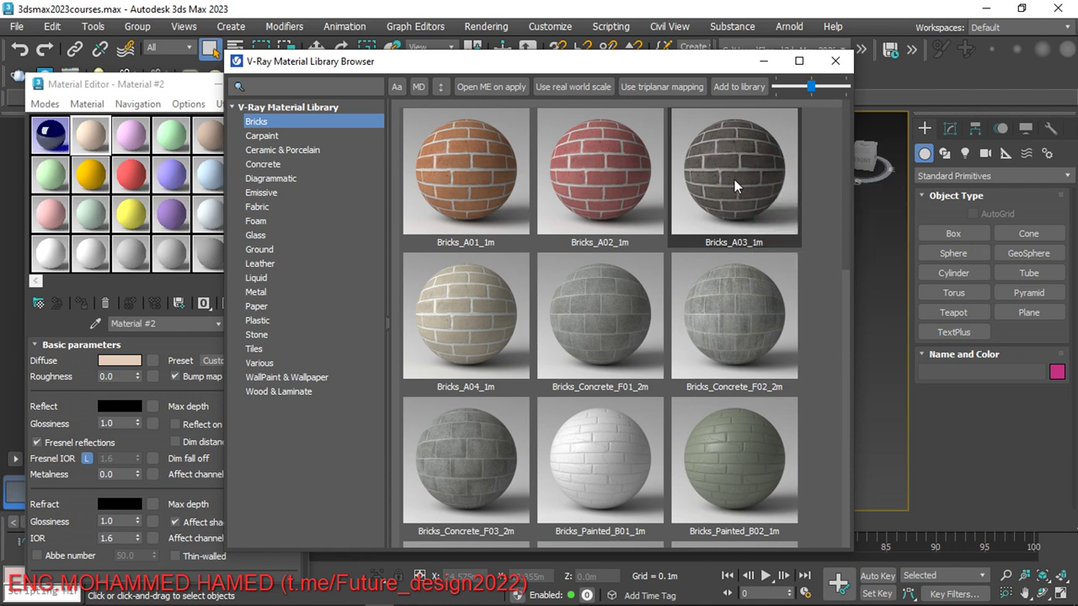
drag(735, 180, 98, 132)
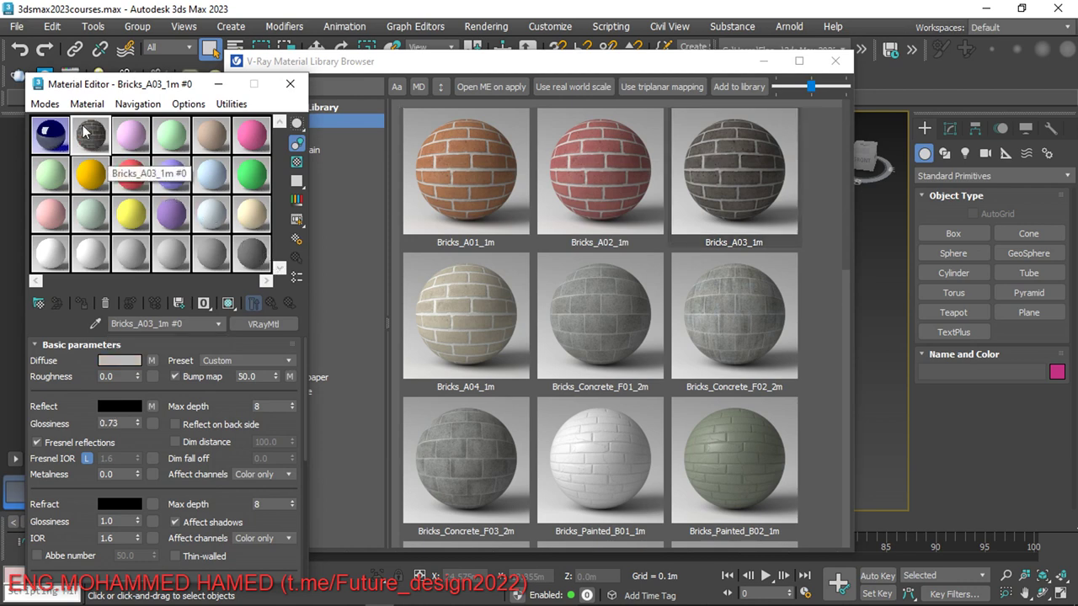
click(764, 61)
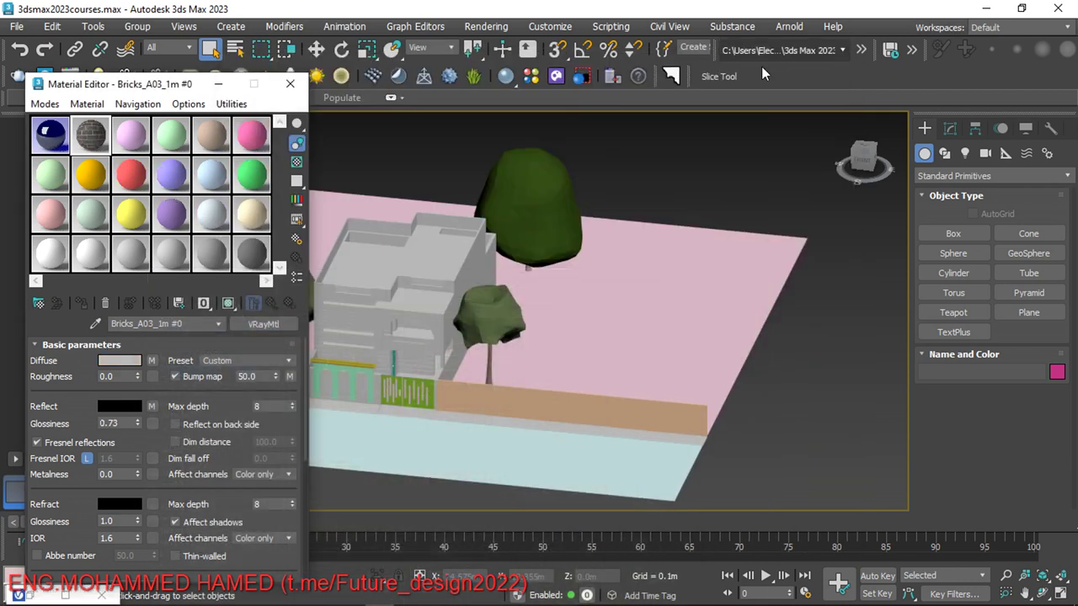
Assign the Bricks_A03_1m material to the entrance arch wall and turn on its shaded display in the viewport.
click(126, 134)
click(100, 139)
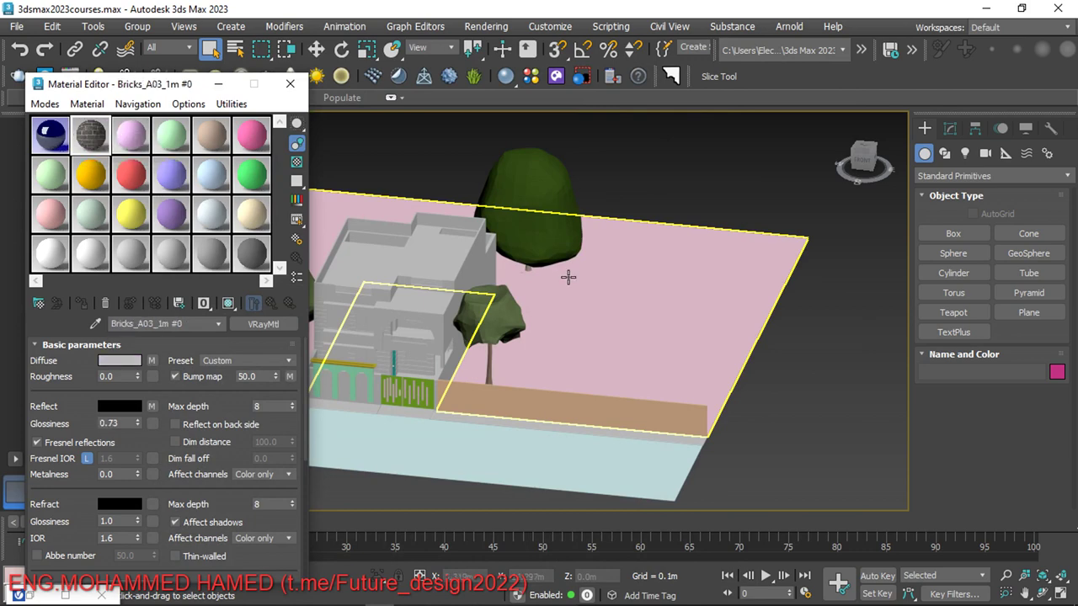
scroll(567, 277, down, 3)
click(482, 307)
scroll(483, 307, up, 5)
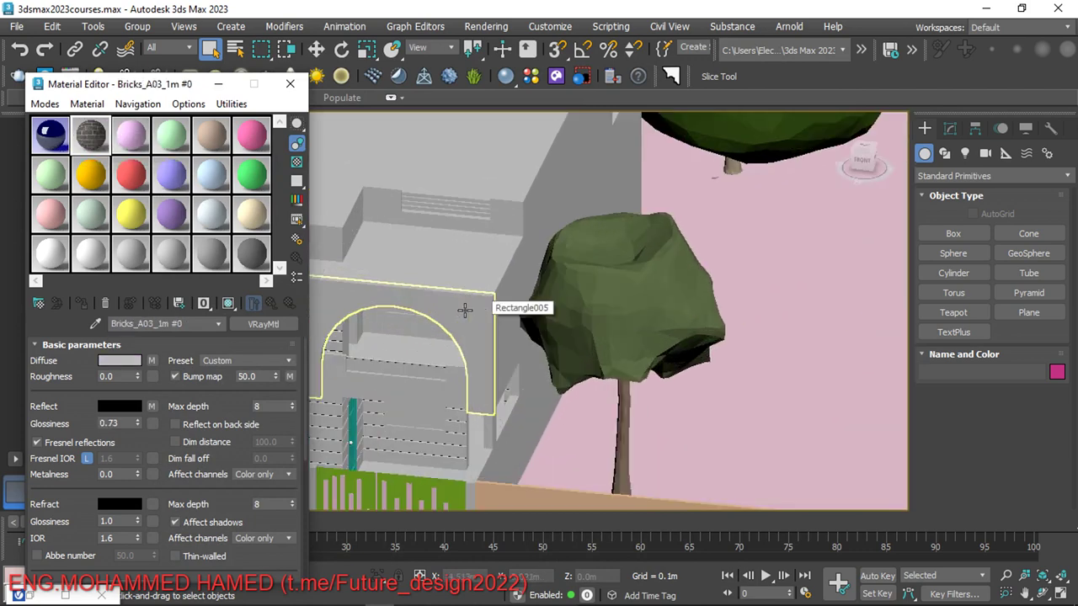
click(466, 307)
scroll(553, 282, down, 5)
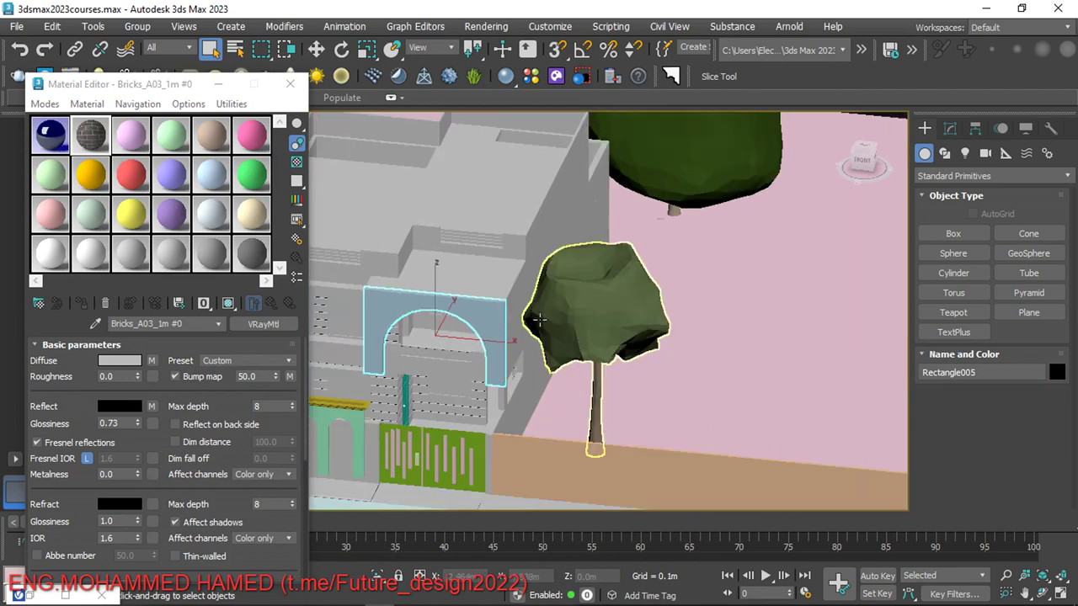
scroll(425, 312, up, 4)
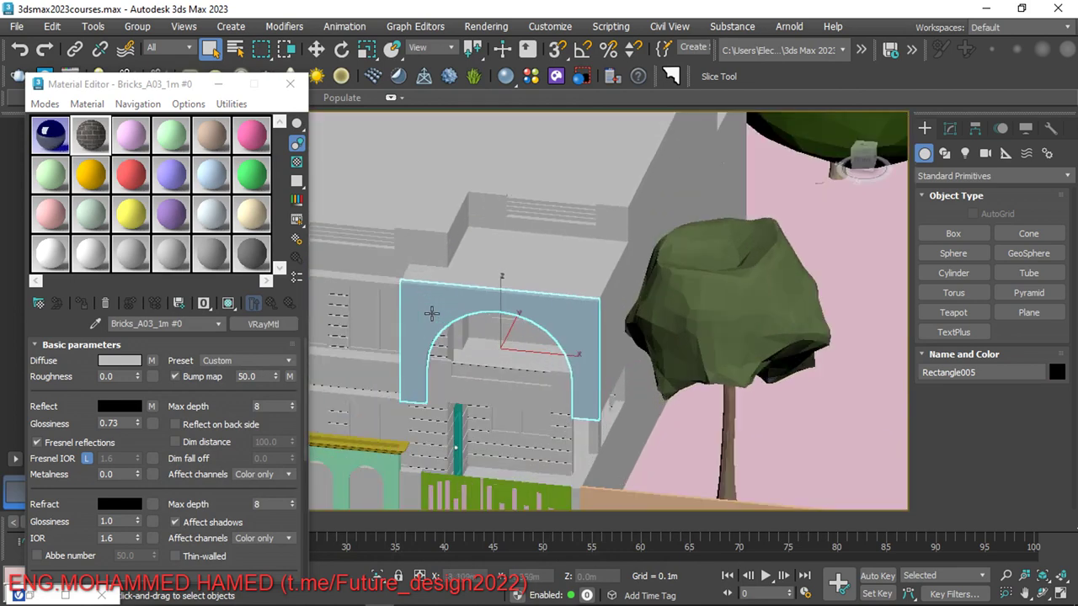
scroll(454, 321, up, 2)
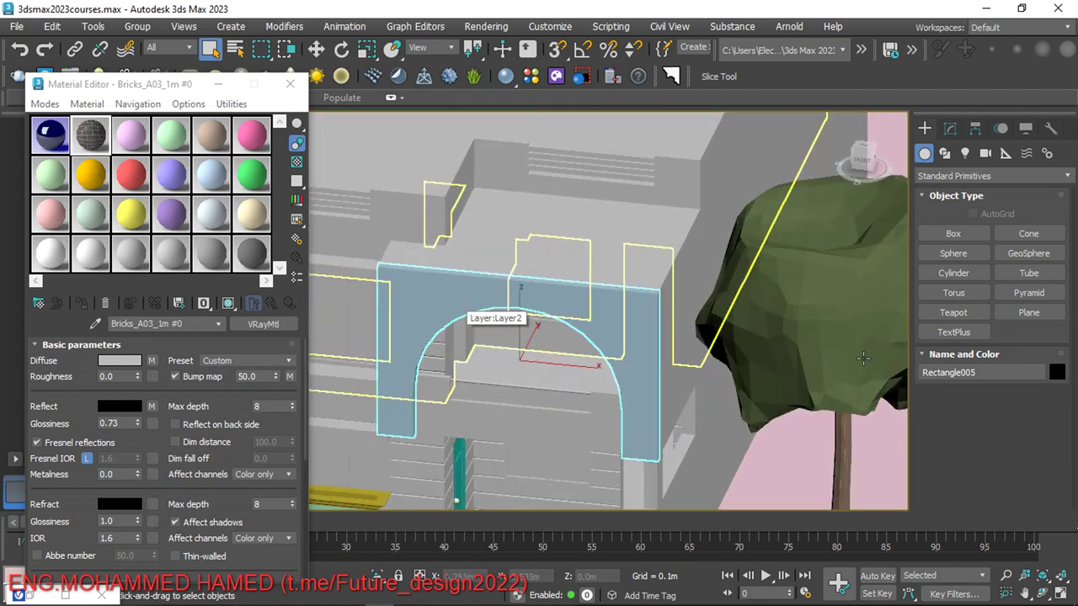
click(228, 304)
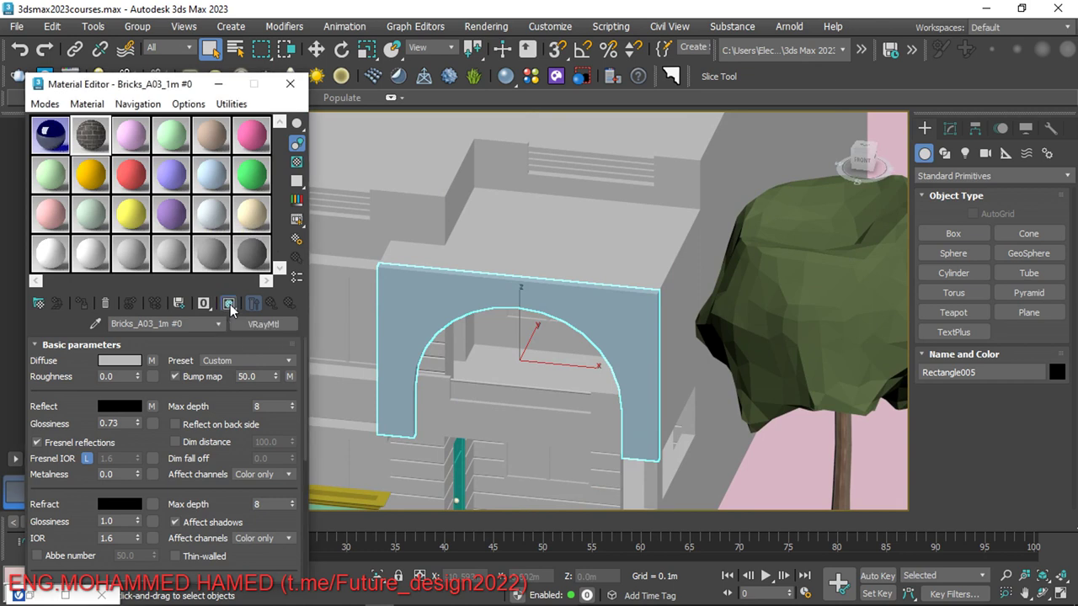
click(128, 152)
click(90, 135)
click(82, 305)
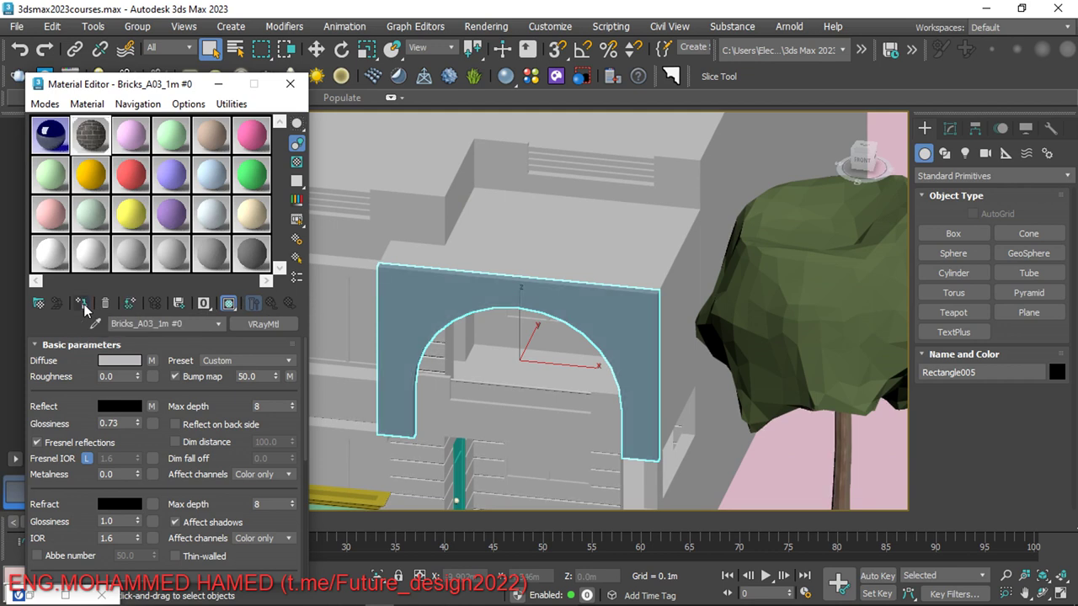
Add a UVW Map modifier on top of the Extrude of the brick-textured entrance arch wall.
scroll(547, 282, down, 5)
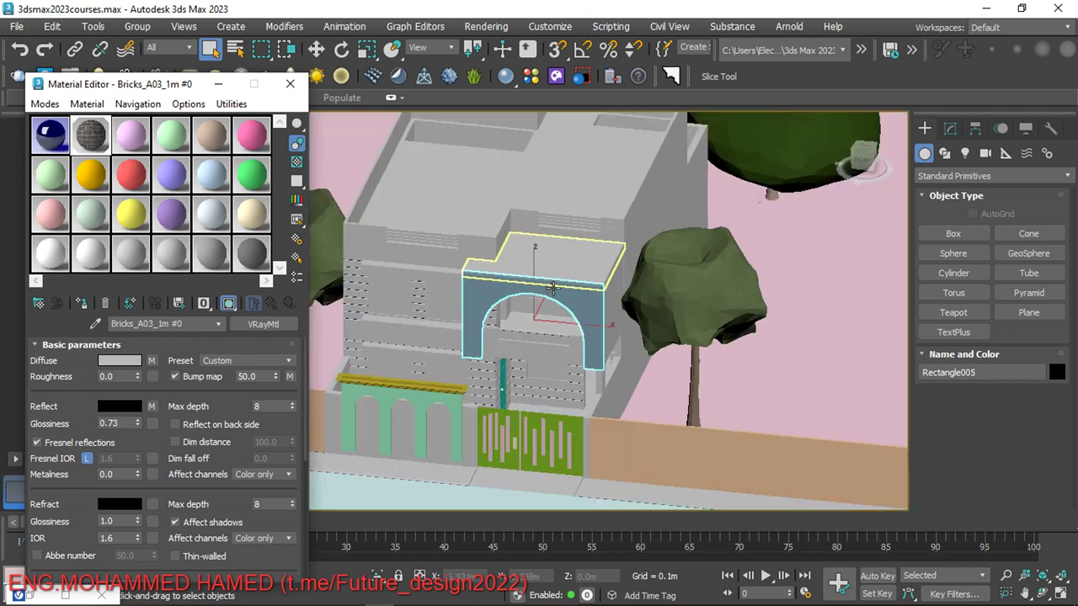
scroll(564, 314, down, 5)
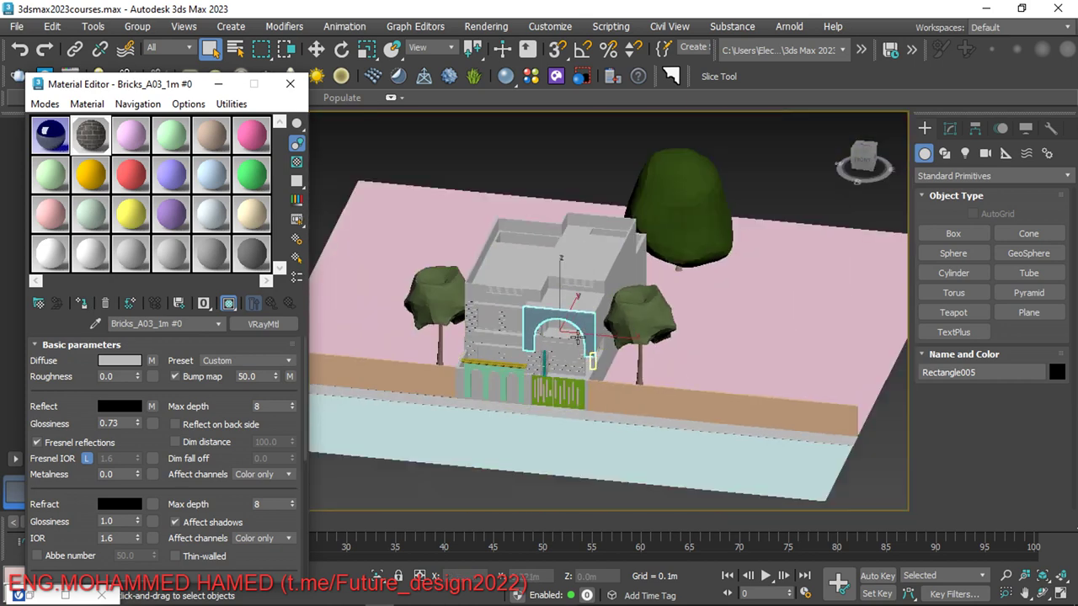
scroll(505, 248, up, 4)
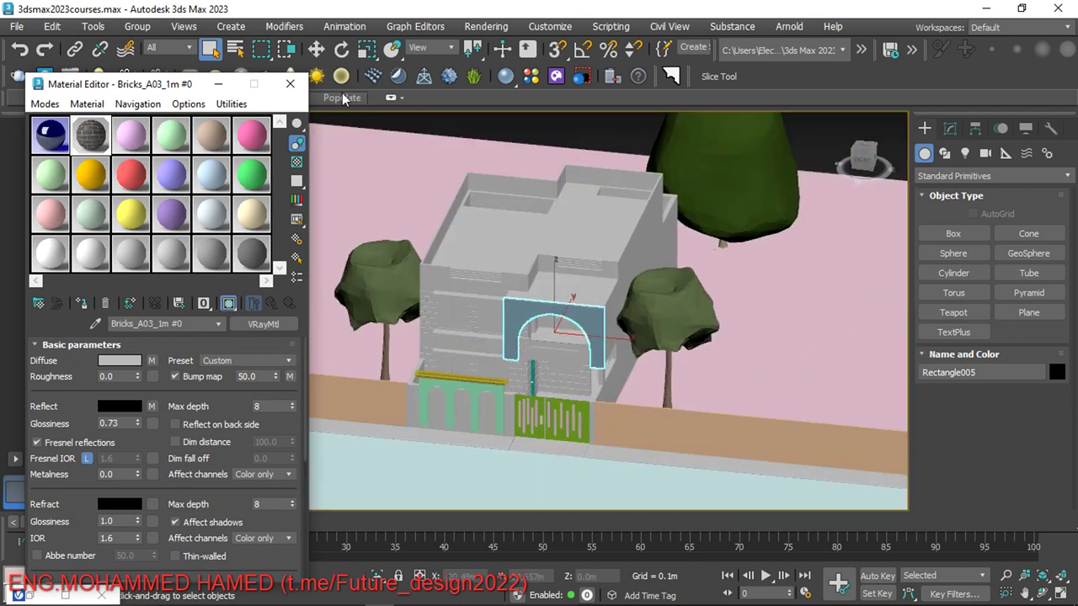
click(317, 49)
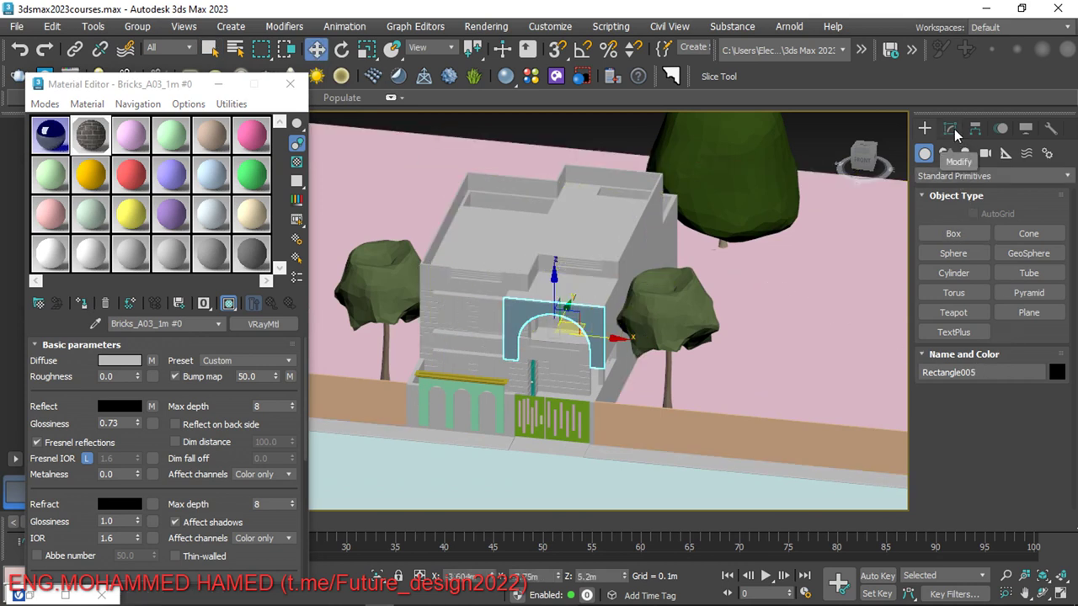
click(951, 129)
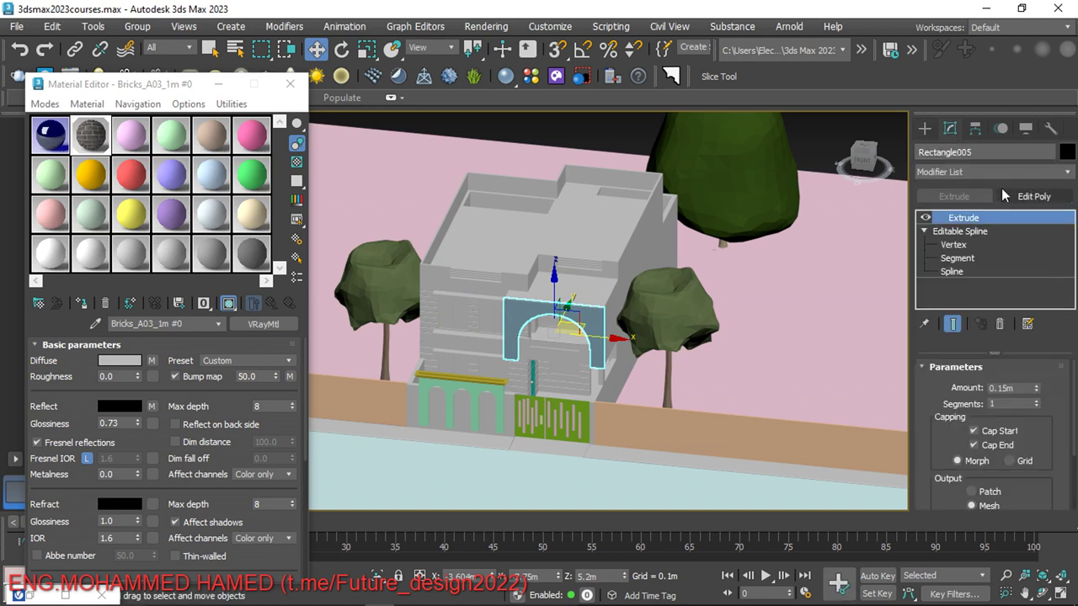
click(984, 170)
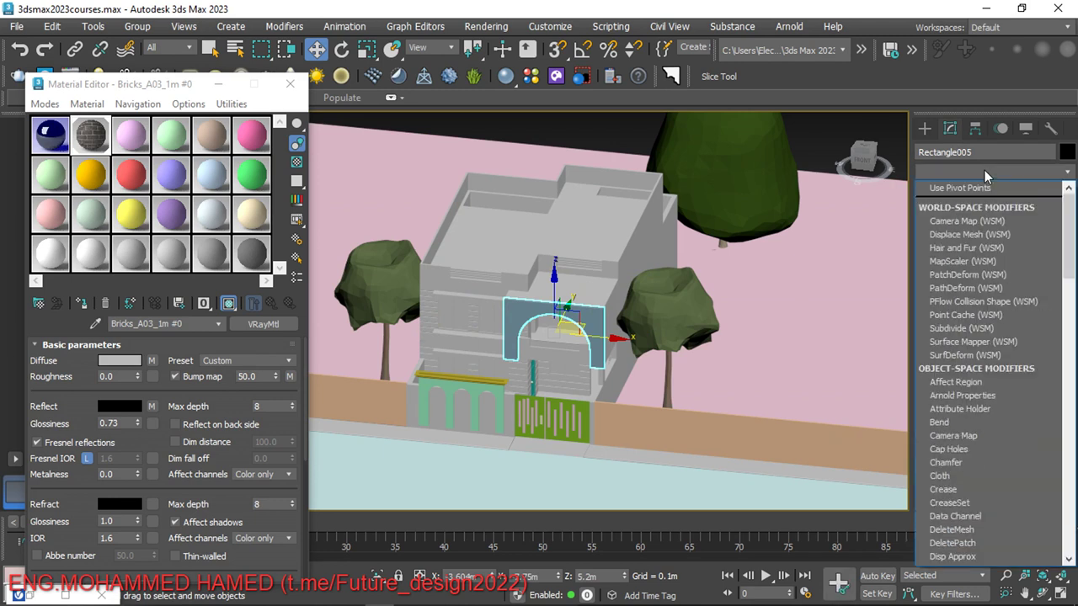
key(u)
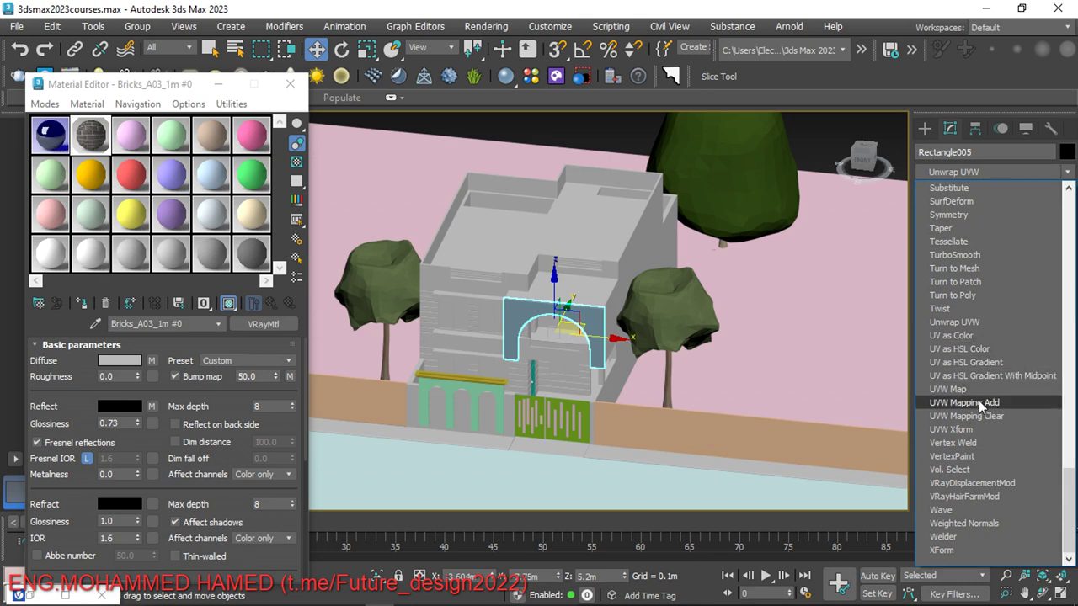
click(948, 389)
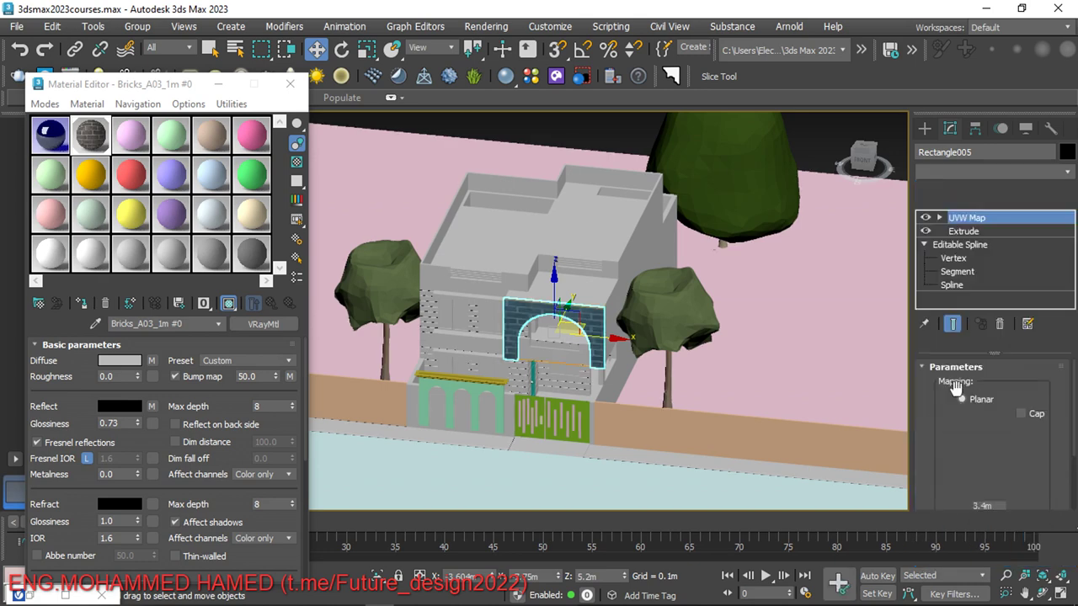
Configure the modifier button set with three buttons and assign UVW Map to the new third one.
click(1026, 326)
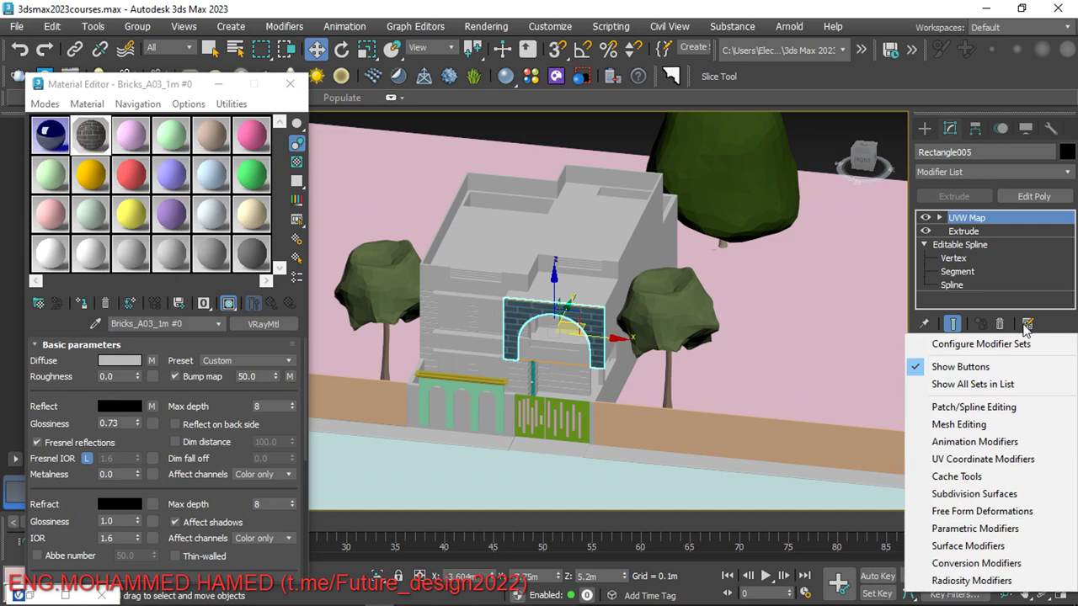
click(976, 344)
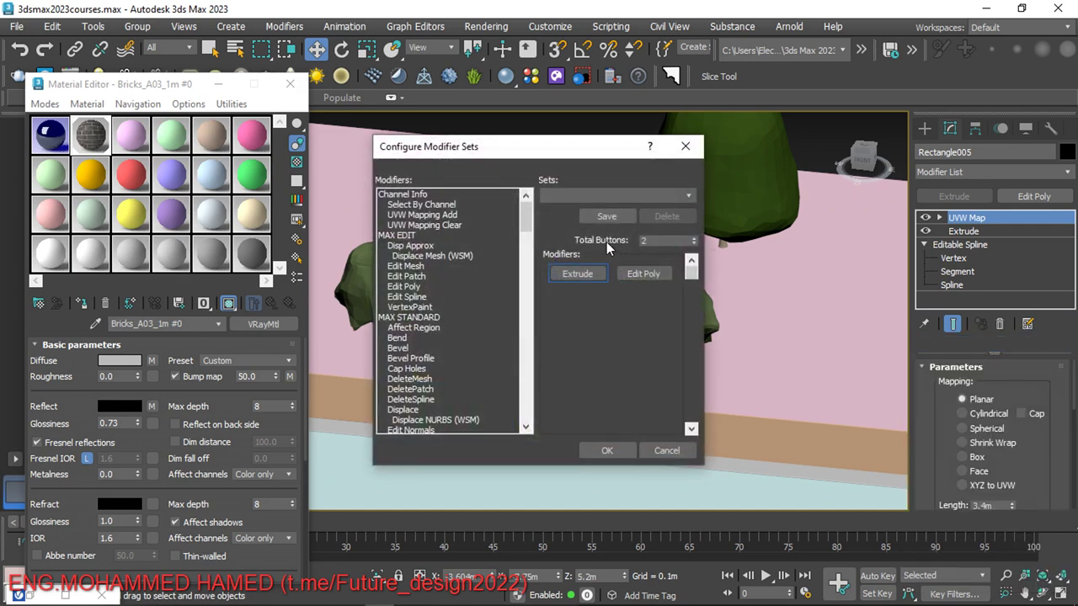
click(695, 237)
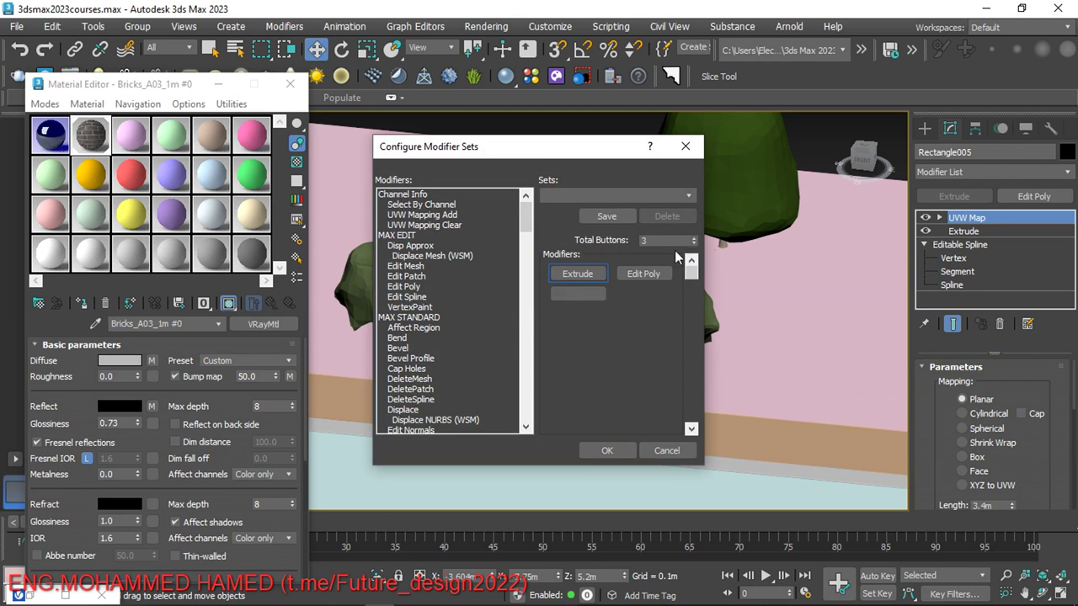
click(425, 266)
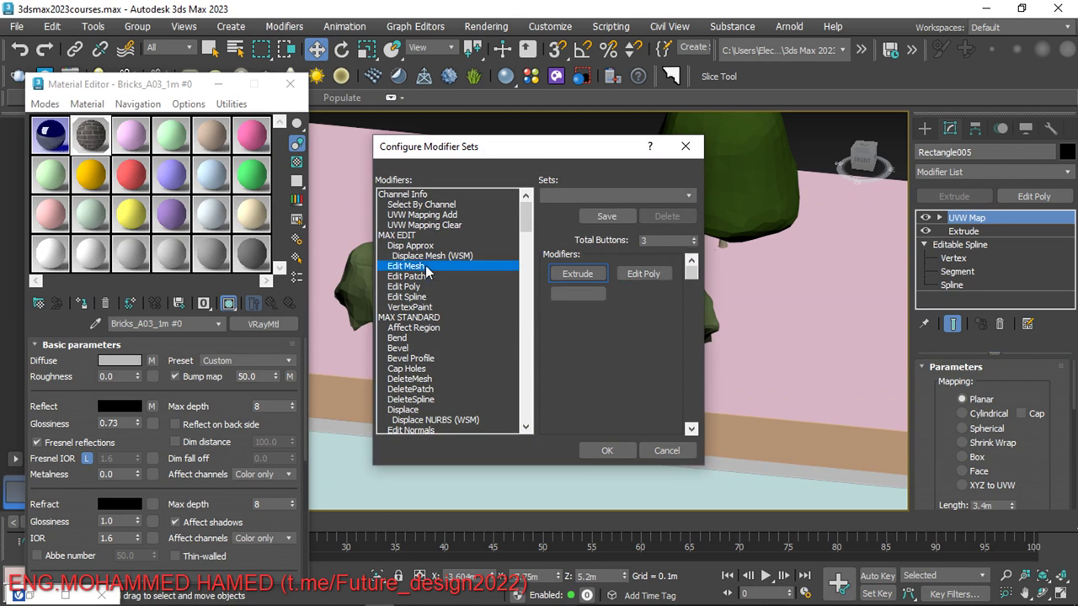
key(u)
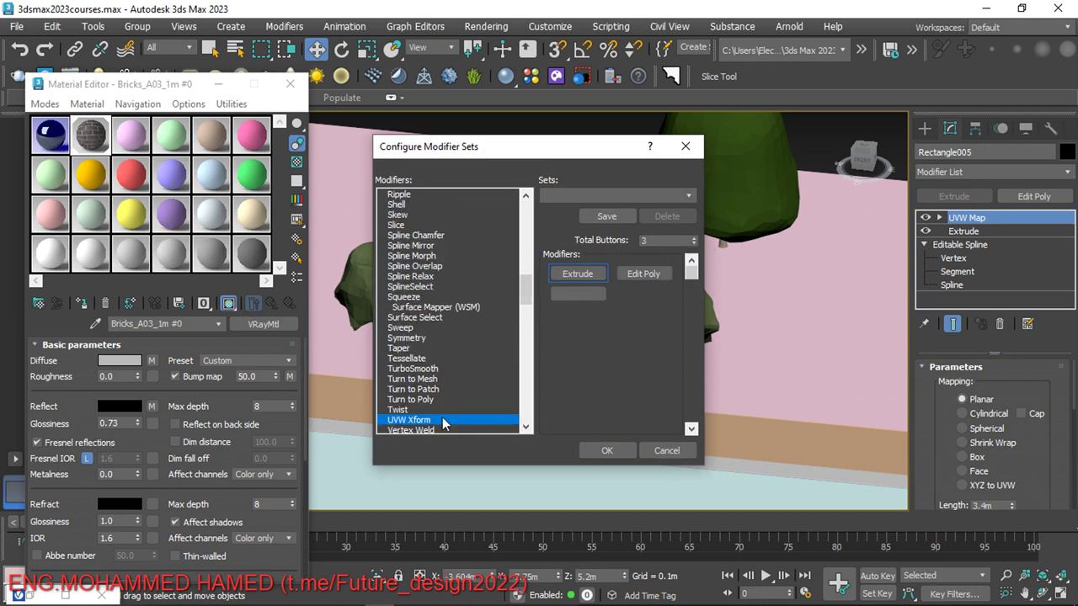
scroll(427, 409, down, 4)
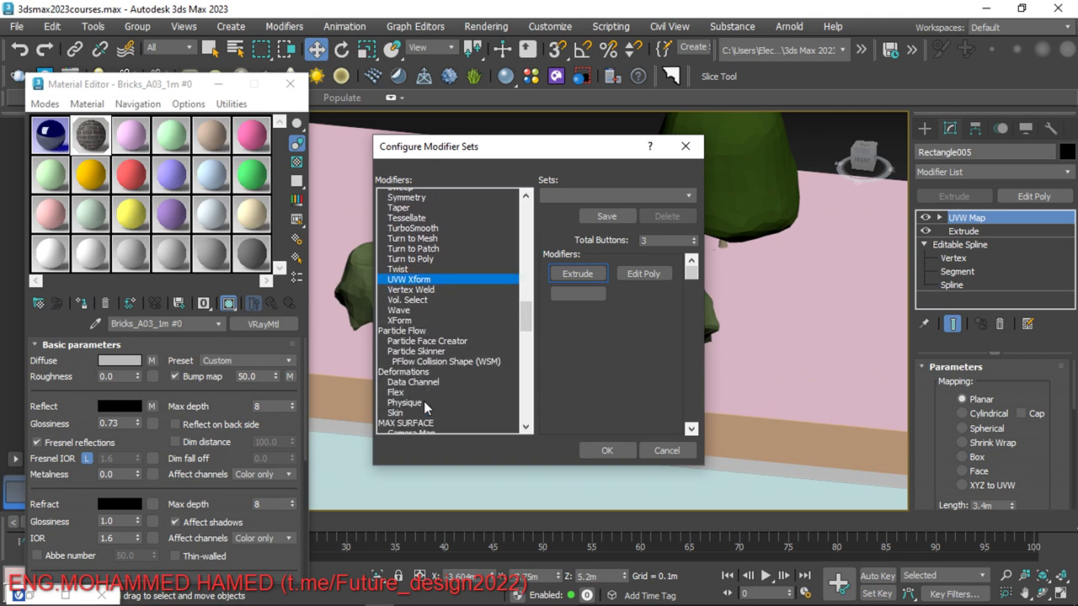
key(u)
drag(423, 421, 575, 294)
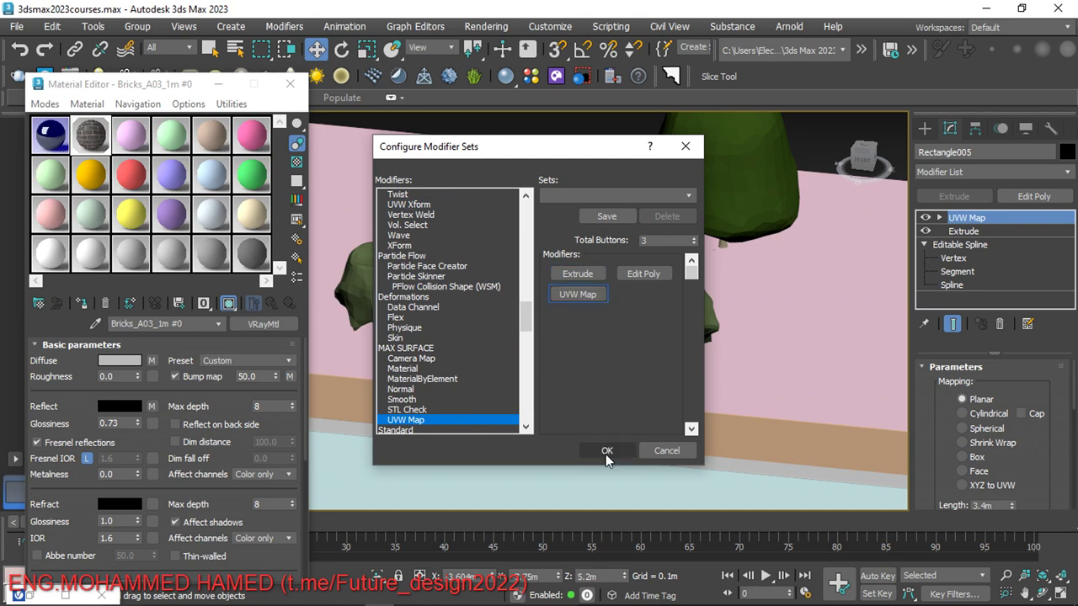
click(606, 451)
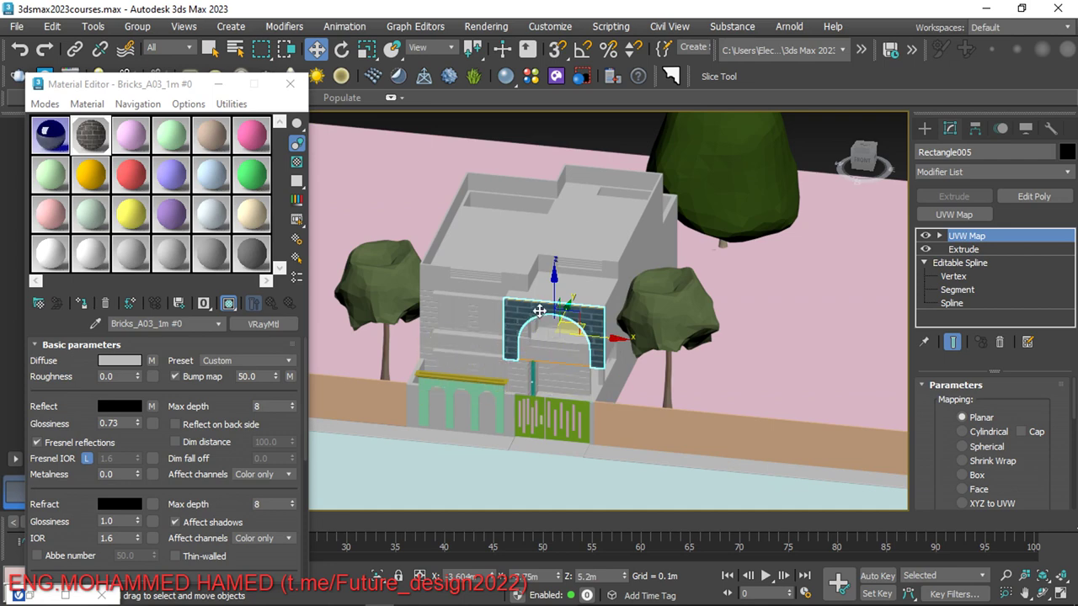
Switch the entrance arch wall's UVW Map to Box mapping.
scroll(539, 311, up, 3)
scroll(573, 309, up, 3)
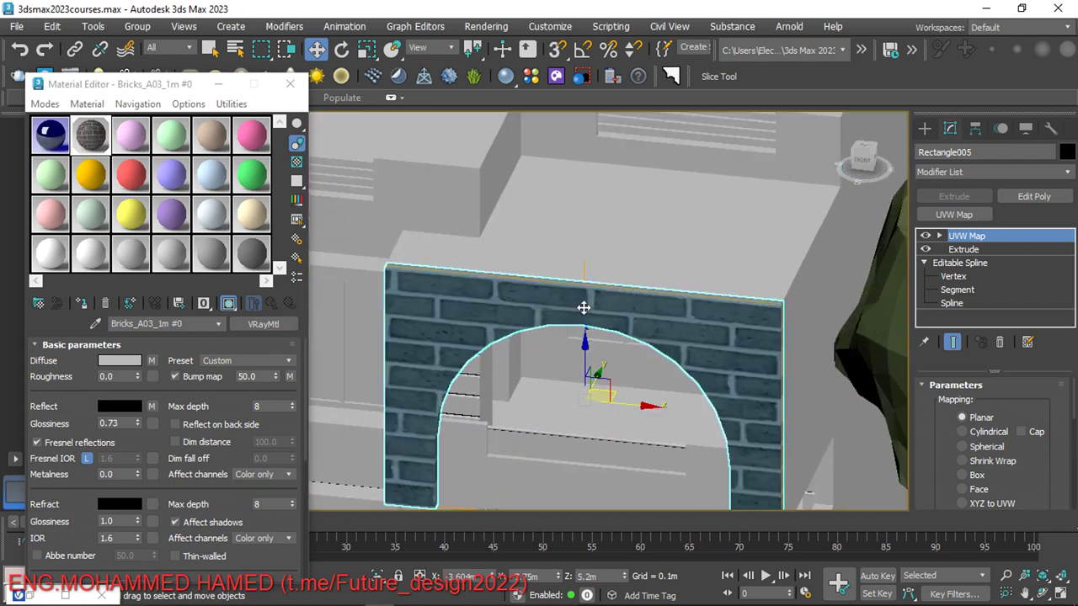
scroll(584, 307, down, 5)
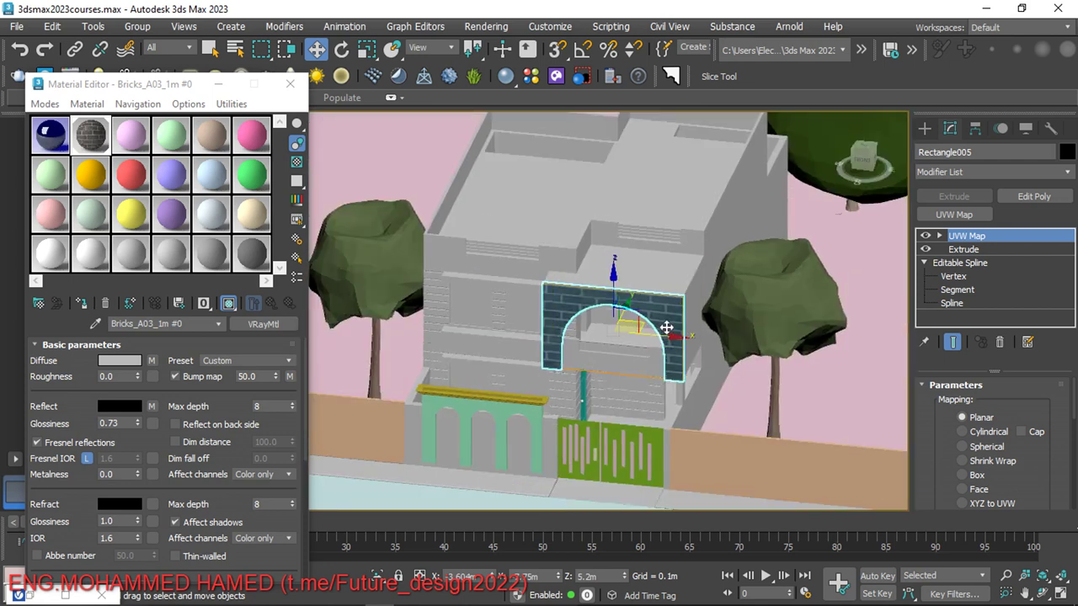
scroll(639, 304, down, 2)
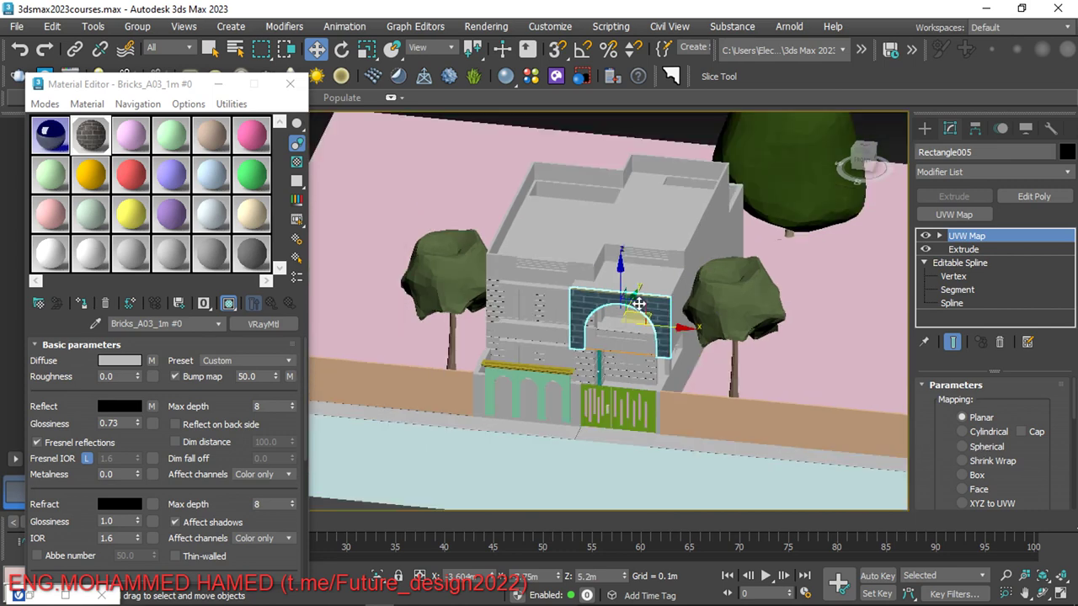
scroll(656, 306, up, 4)
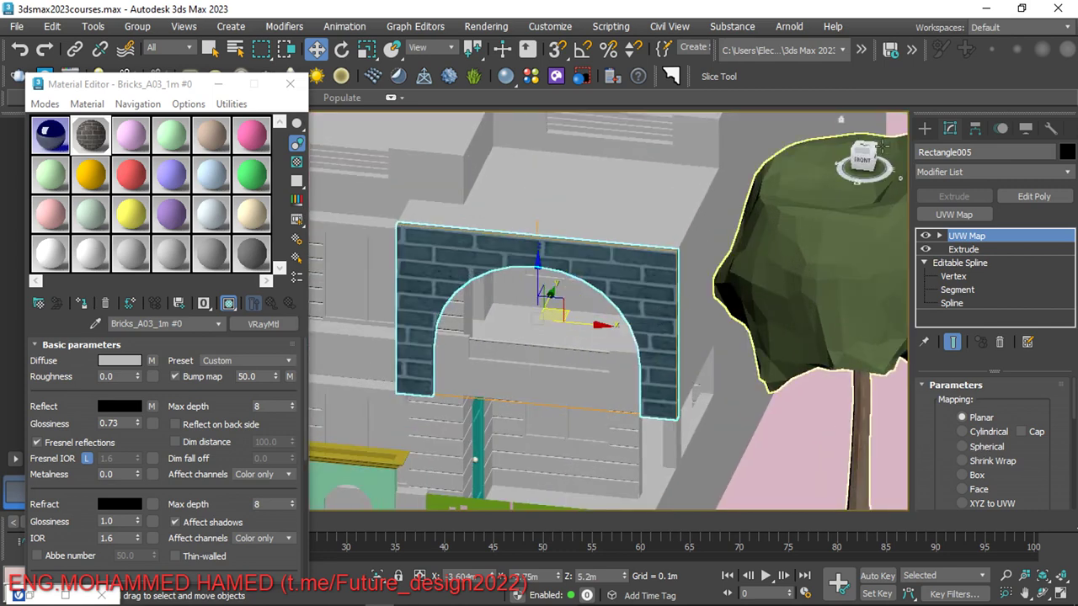
drag(860, 160, 646, 272)
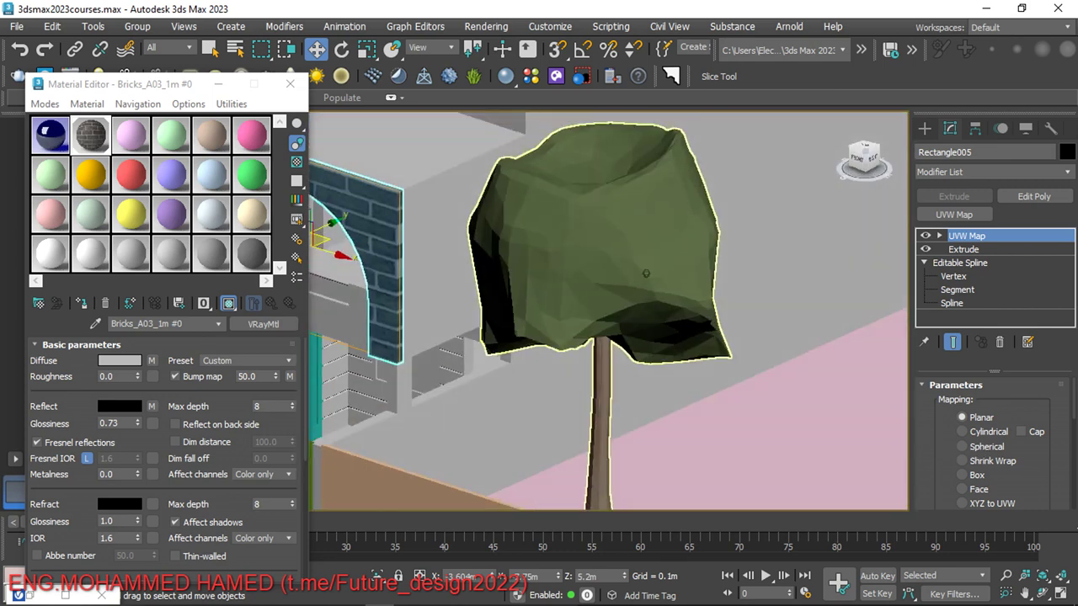
scroll(653, 242, down, 2)
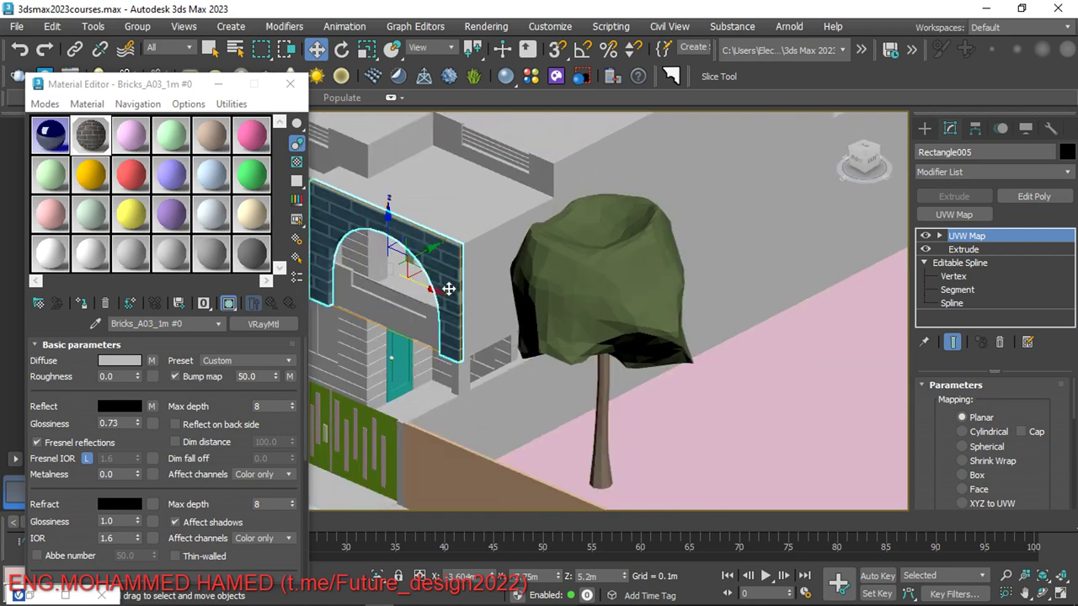
middle_drag(448, 289, 511, 258)
click(981, 418)
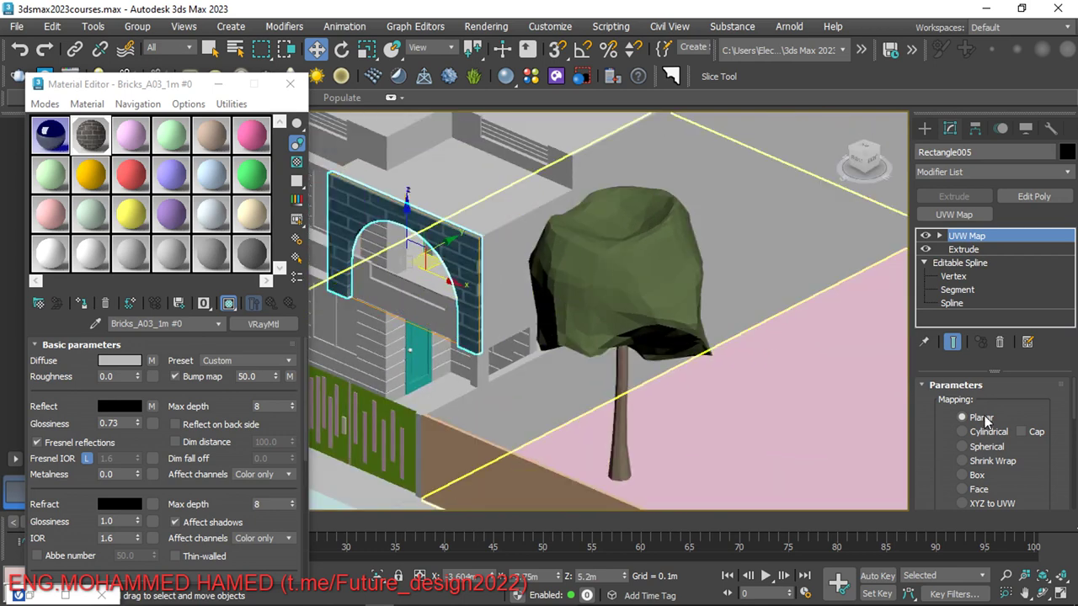
click(961, 474)
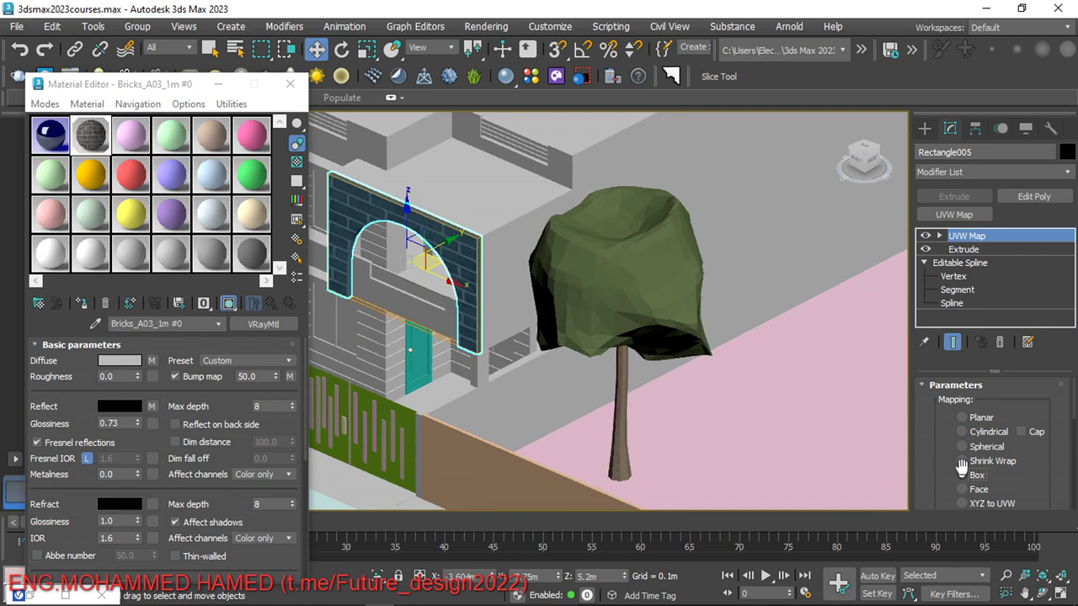
scroll(466, 245, up, 5)
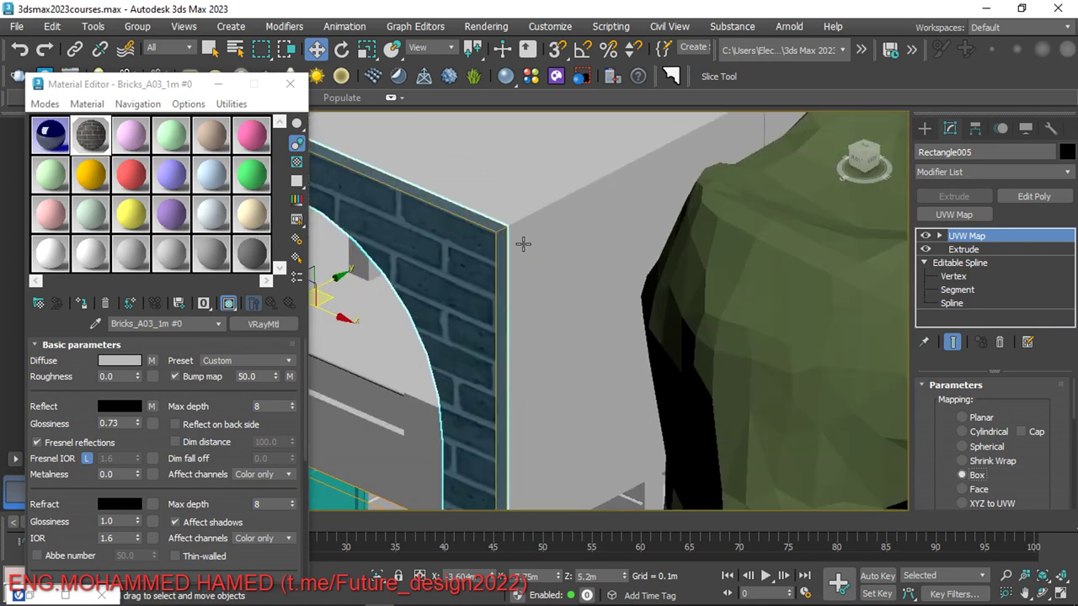
scroll(523, 244, down, 8)
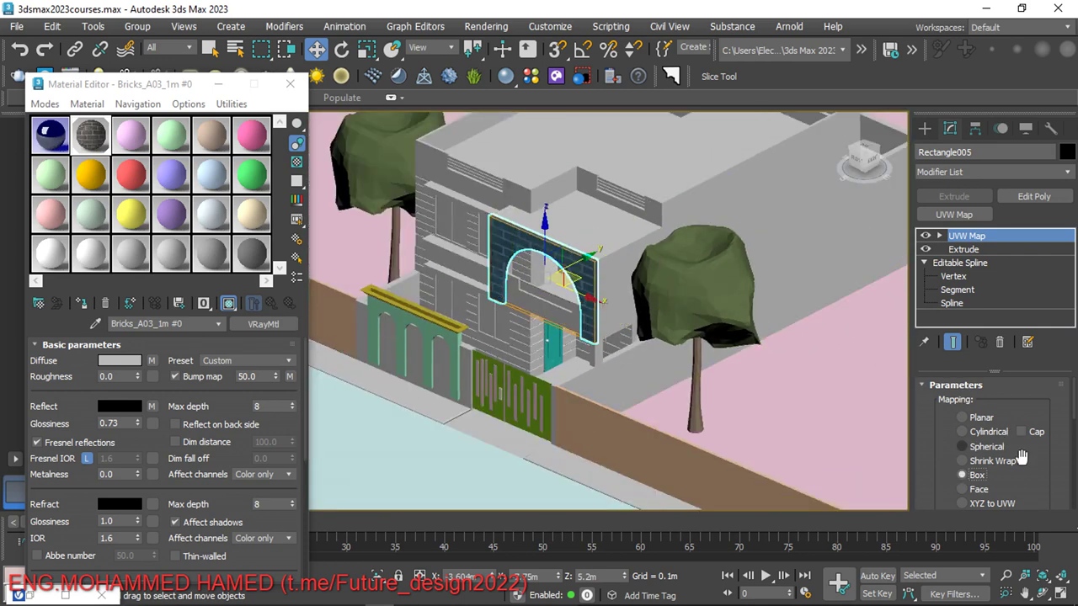
Set the arch wall's Box mapping length, width and height to 1 m each.
scroll(1021, 456, down, 3)
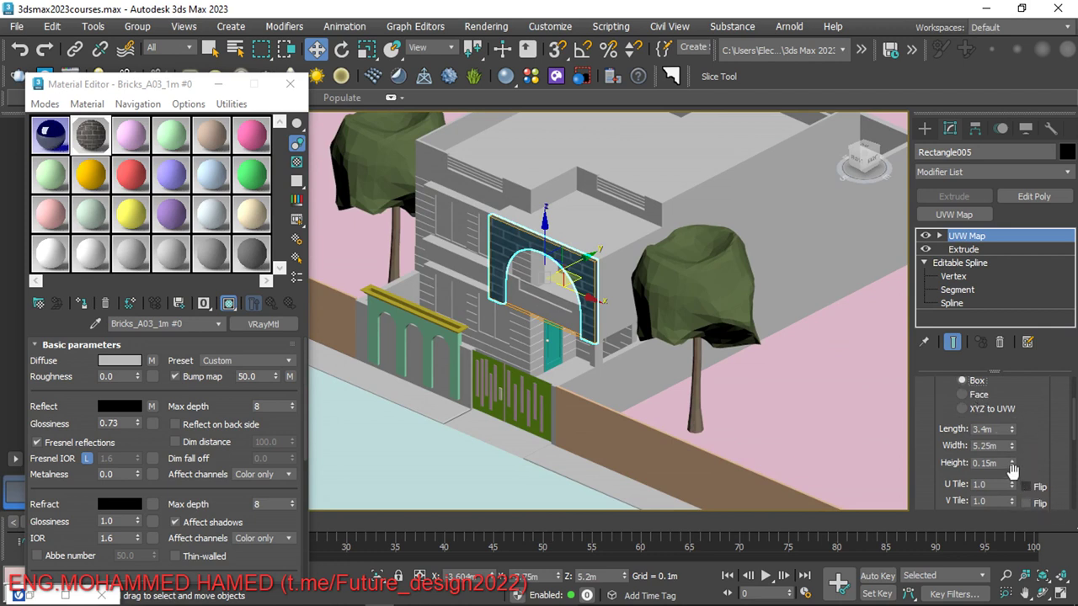
double_click(991, 428)
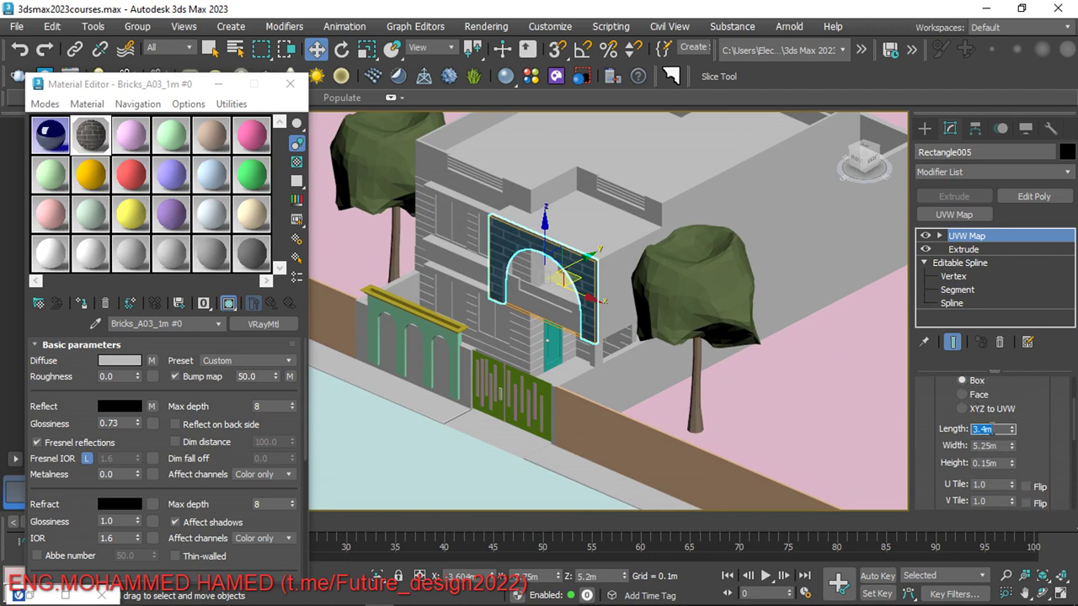
text(1)
key(Return)
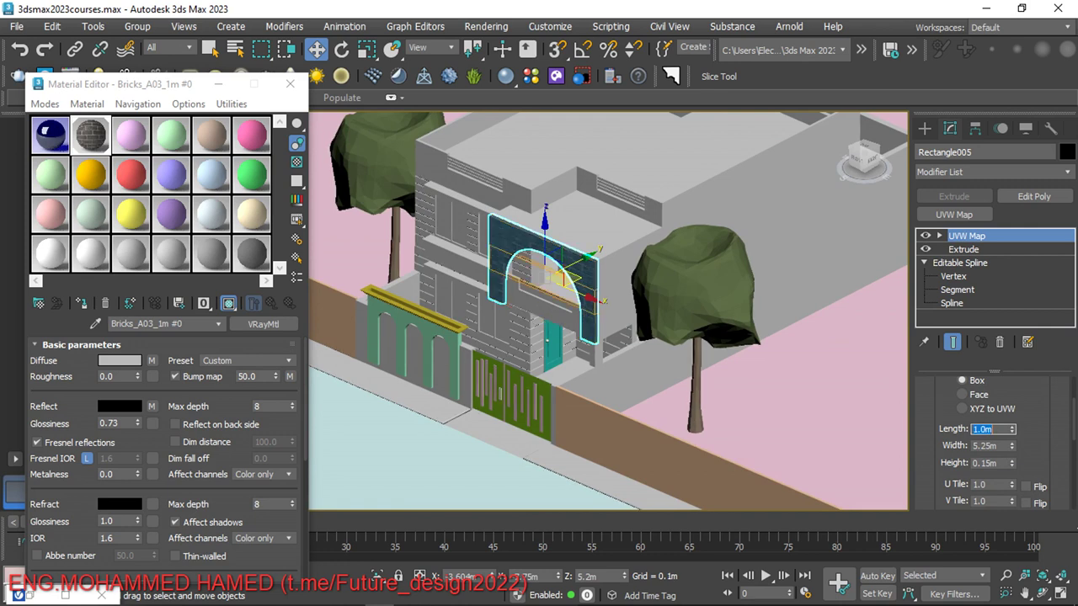
double_click(990, 445)
text(1)
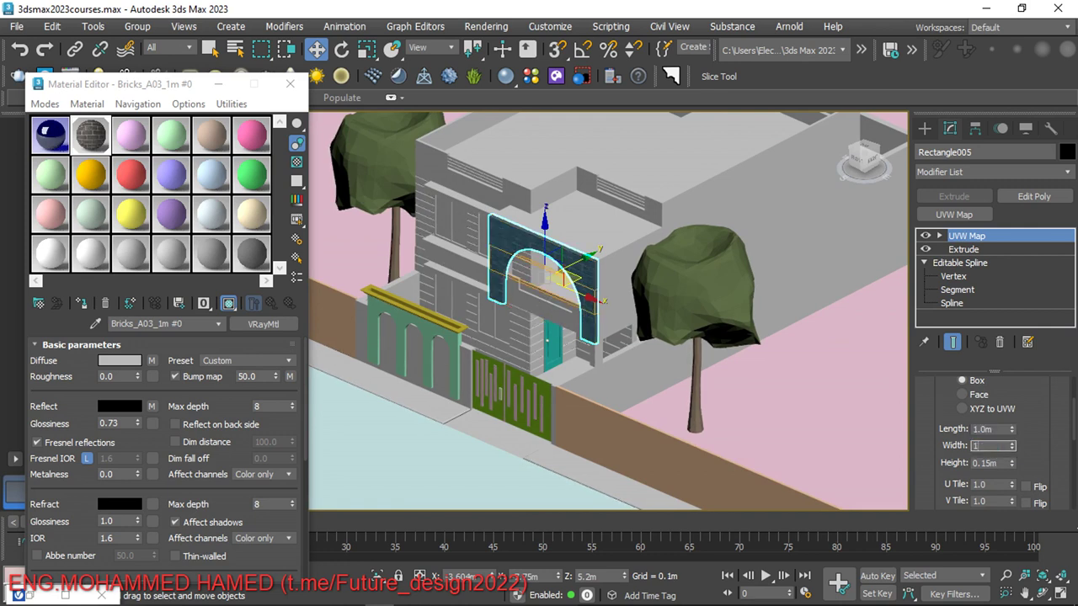
key(Return)
click(987, 463)
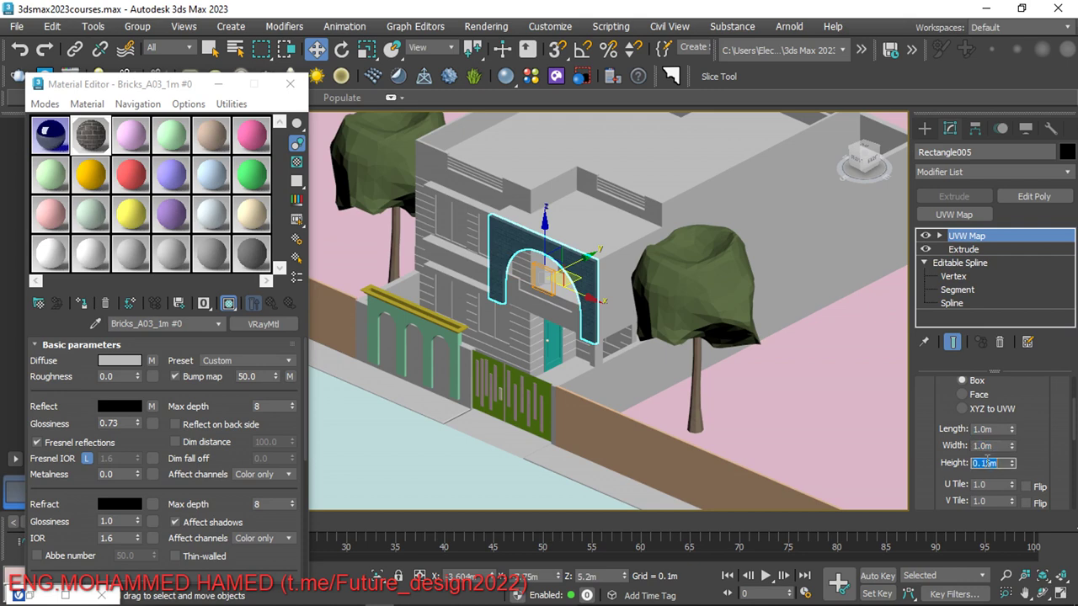
text(1)
key(Return)
Examine the brick pattern on the arch wall up close and in the front view.
scroll(555, 261, up, 8)
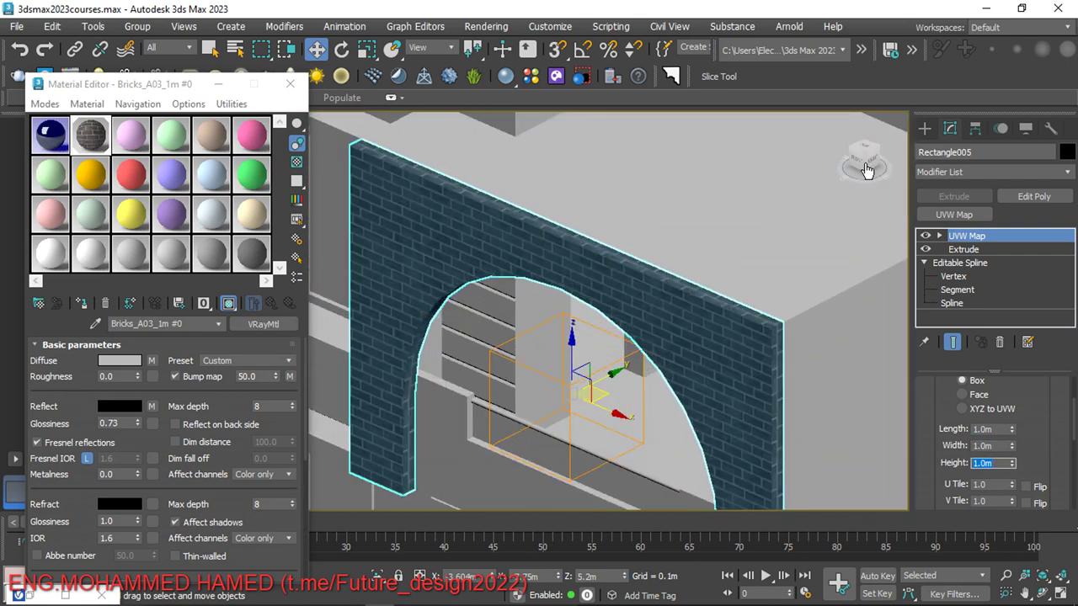
drag(867, 167, 873, 173)
scroll(758, 253, up, 5)
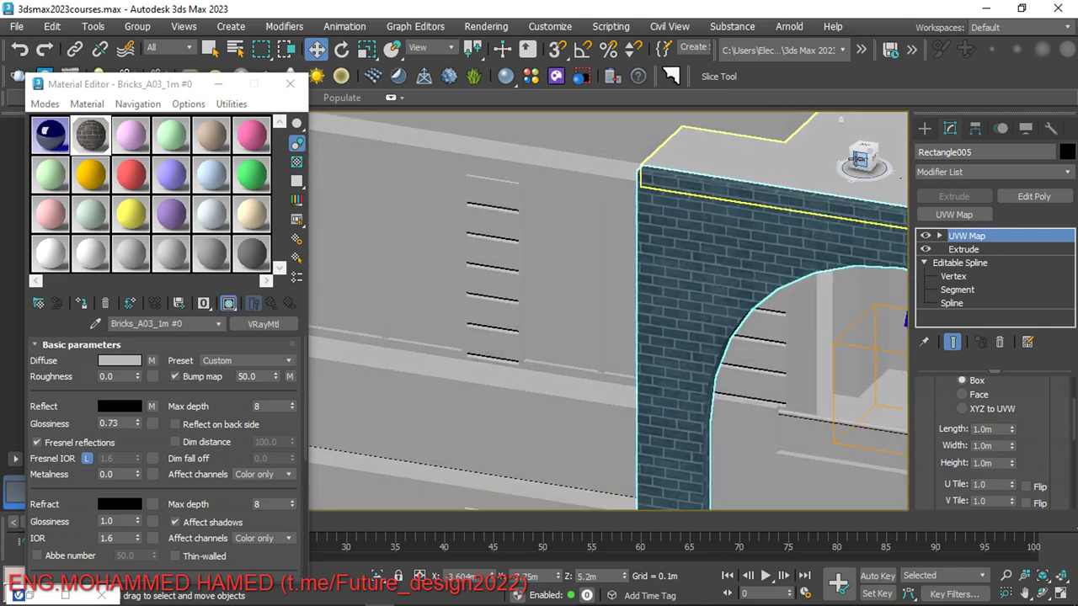
click(864, 157)
scroll(560, 345, down, 6)
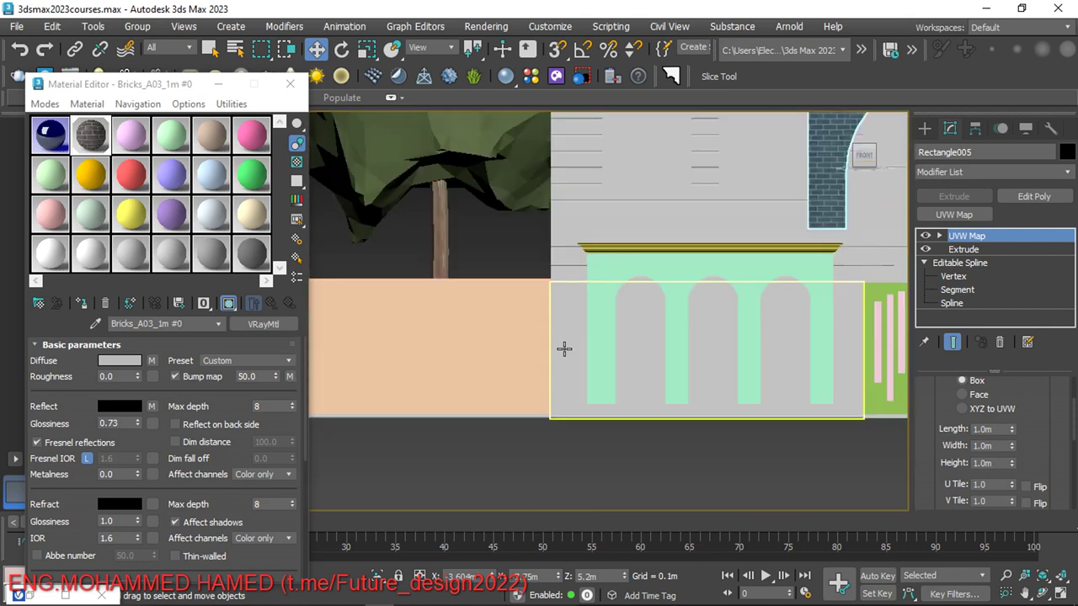
scroll(817, 217, up, 4)
scroll(823, 211, up, 2)
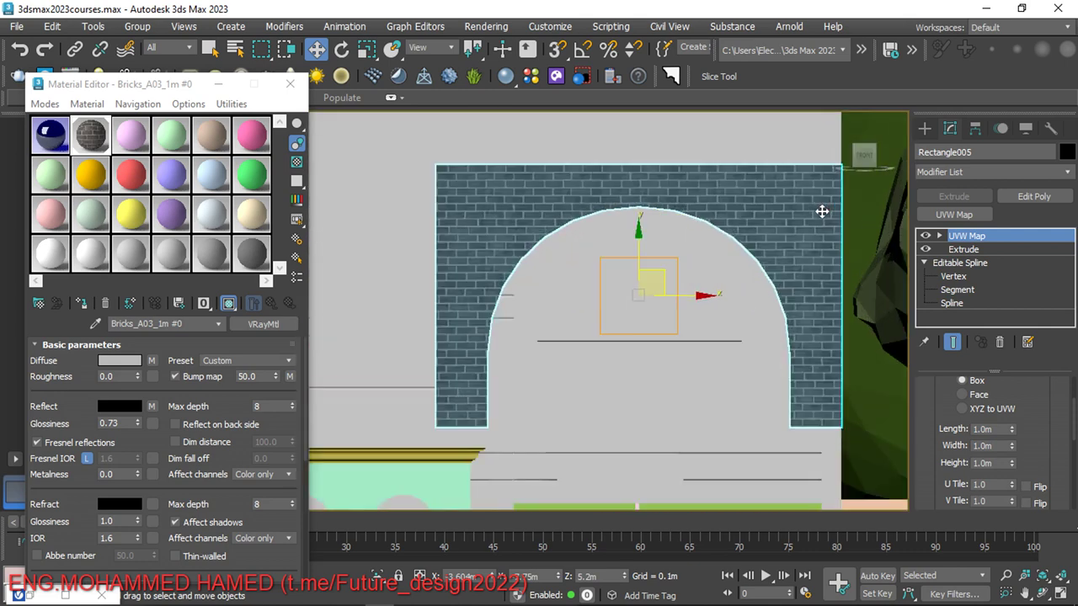
scroll(808, 223, down, 2)
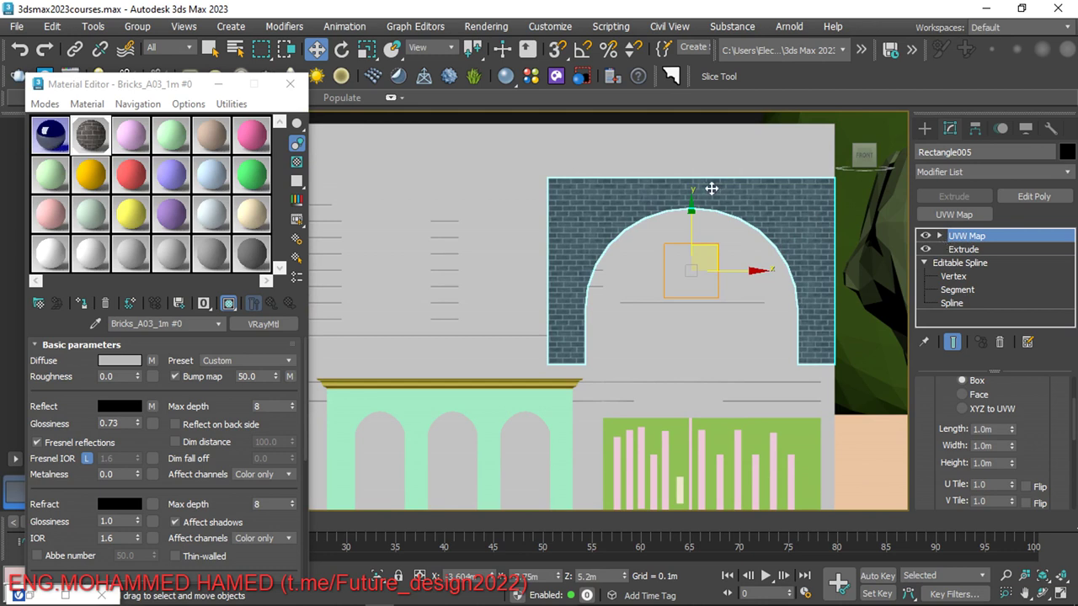
Activate the Gizmo of the arch wall's UVW Map and try shifting the brick pattern with it.
click(939, 237)
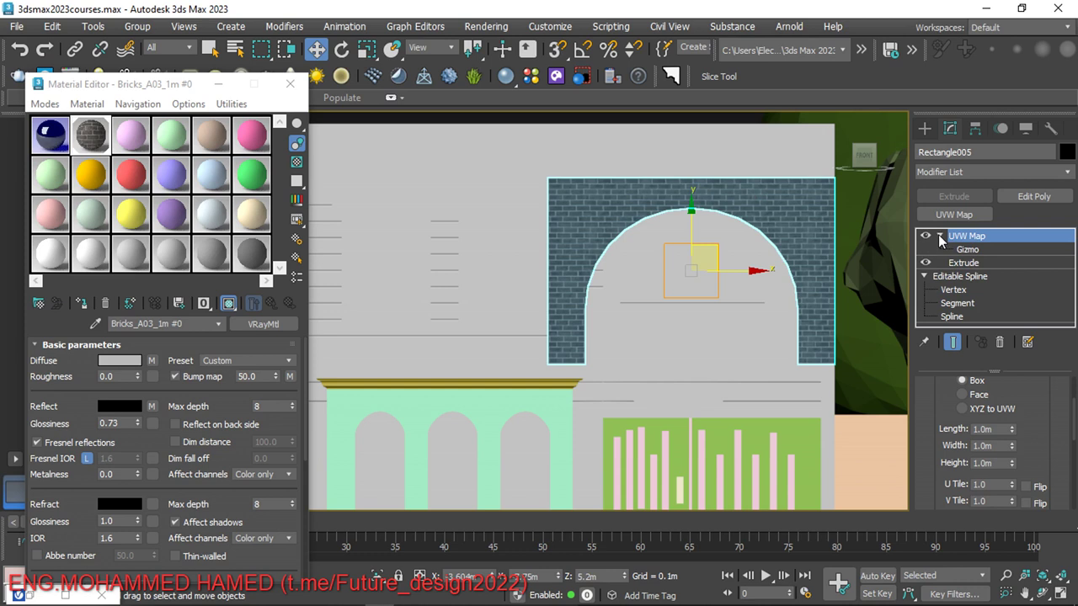
click(967, 250)
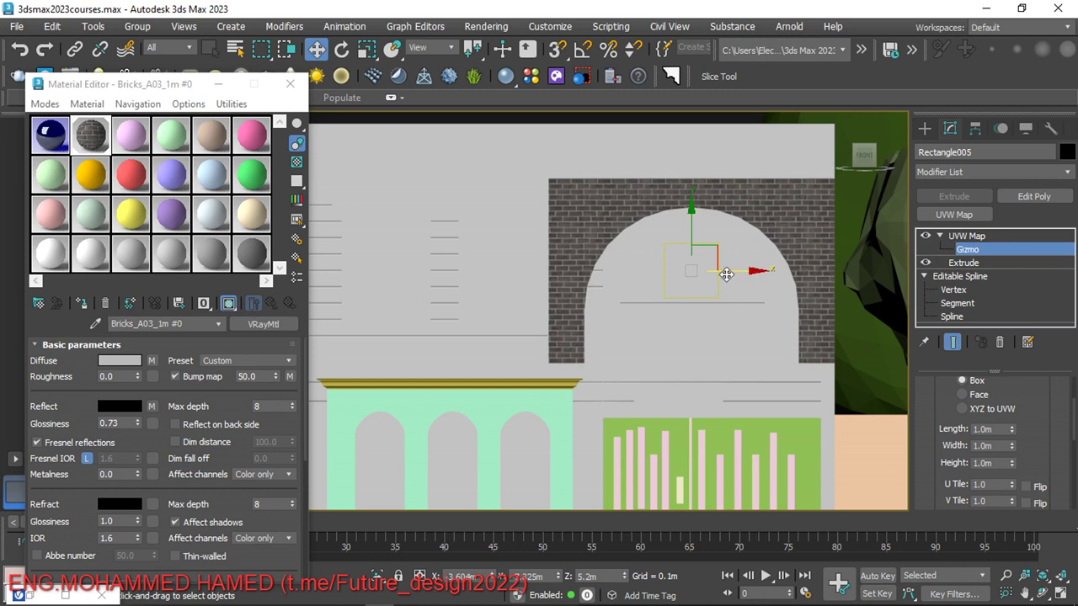
mouse_move(726, 275)
mouse_down()
mouse_move(775, 272)
mouse_move(698, 283)
mouse_move(727, 273)
mouse_up()
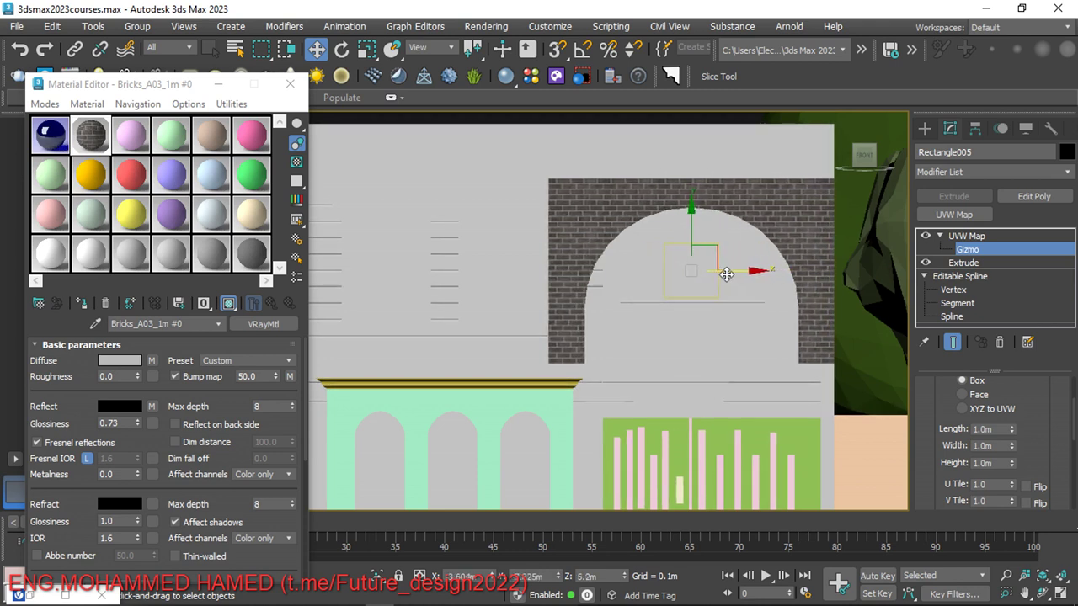
Scale the UVW Map gizmo up uniformly to enlarge the bricks on the arch wall.
click(364, 50)
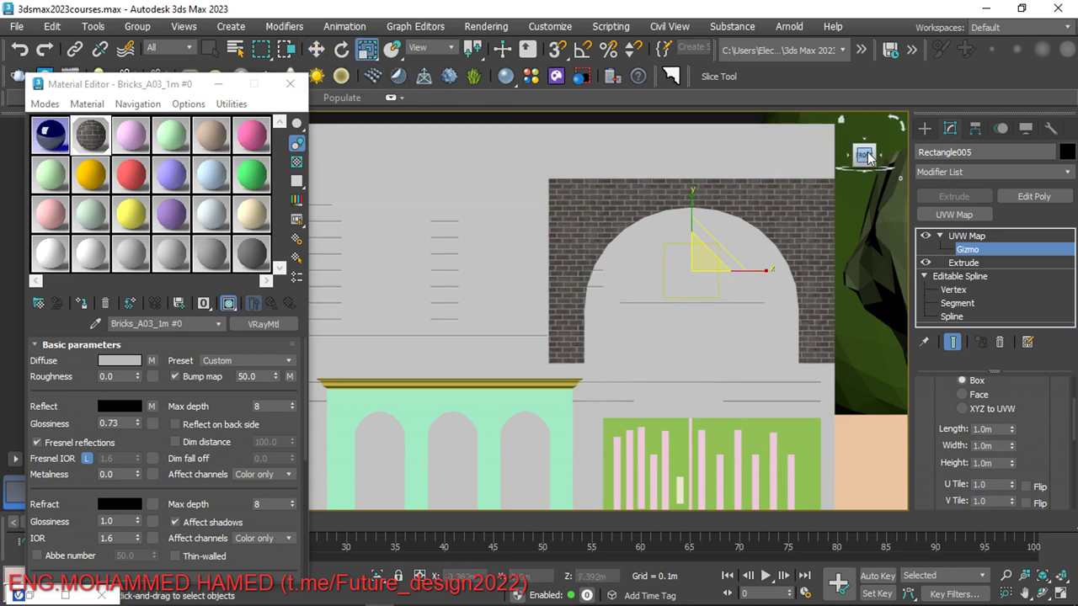
drag(870, 154, 851, 168)
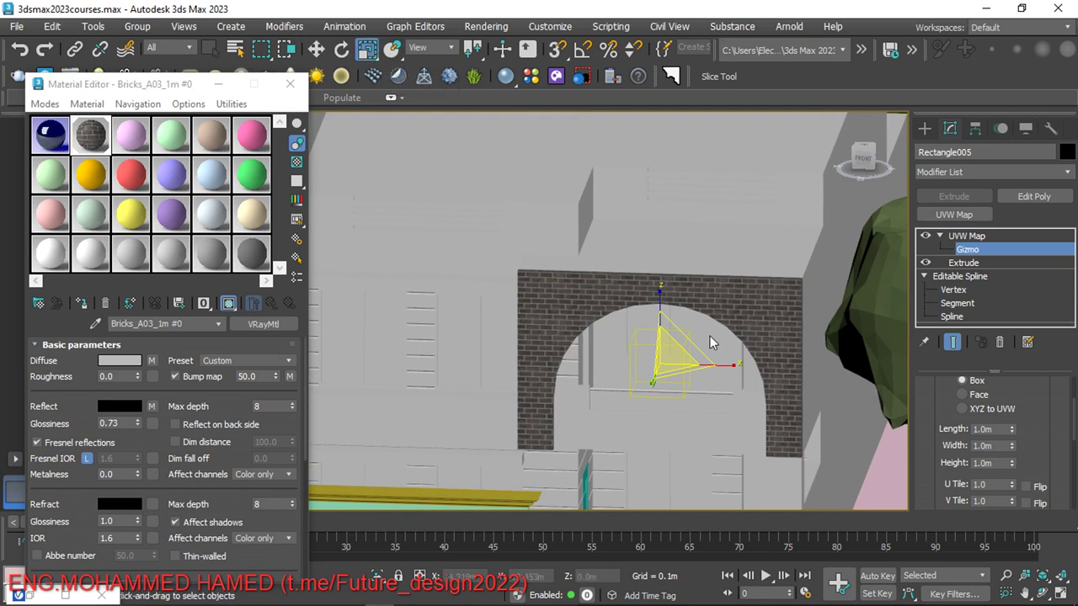
drag(672, 356, 685, 320)
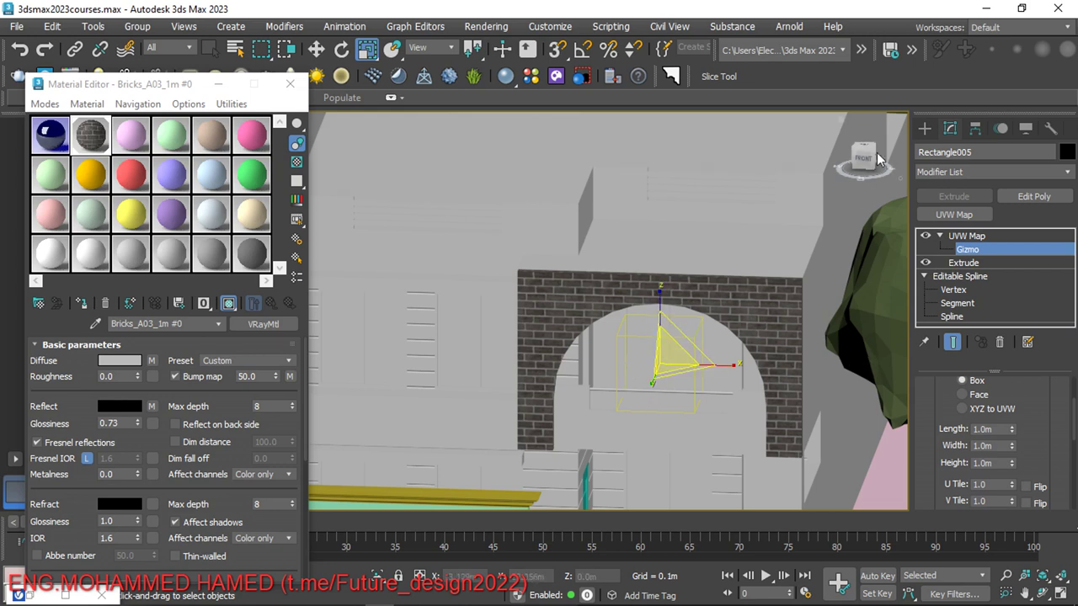
drag(863, 158, 550, 282)
scroll(536, 287, down, 3)
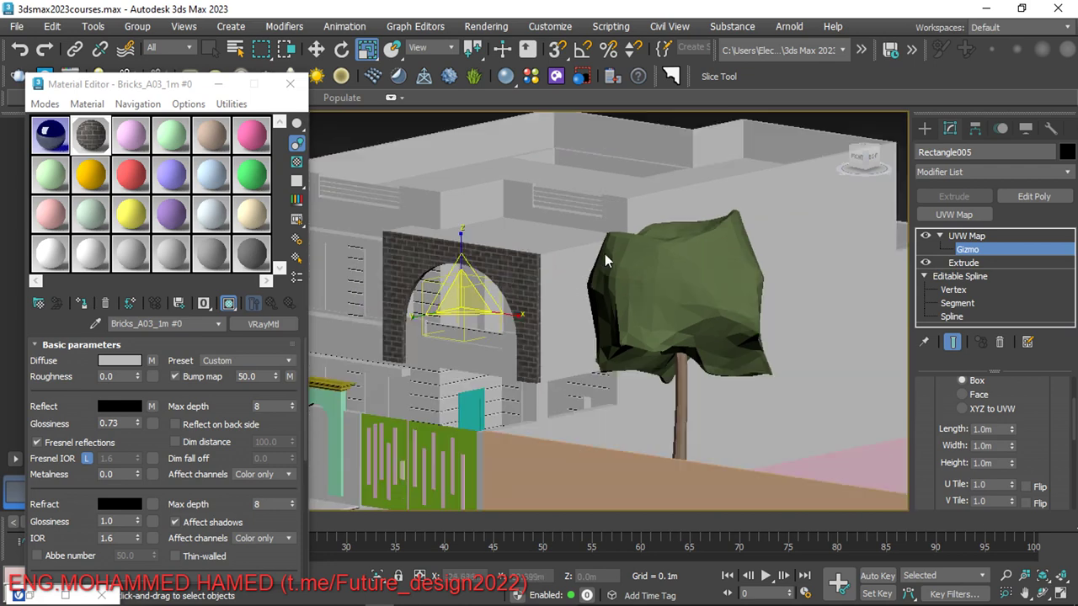
Check the arch wall's bricks from the front, then leave the UVW Map Gizmo level and deselect the wall.
click(861, 158)
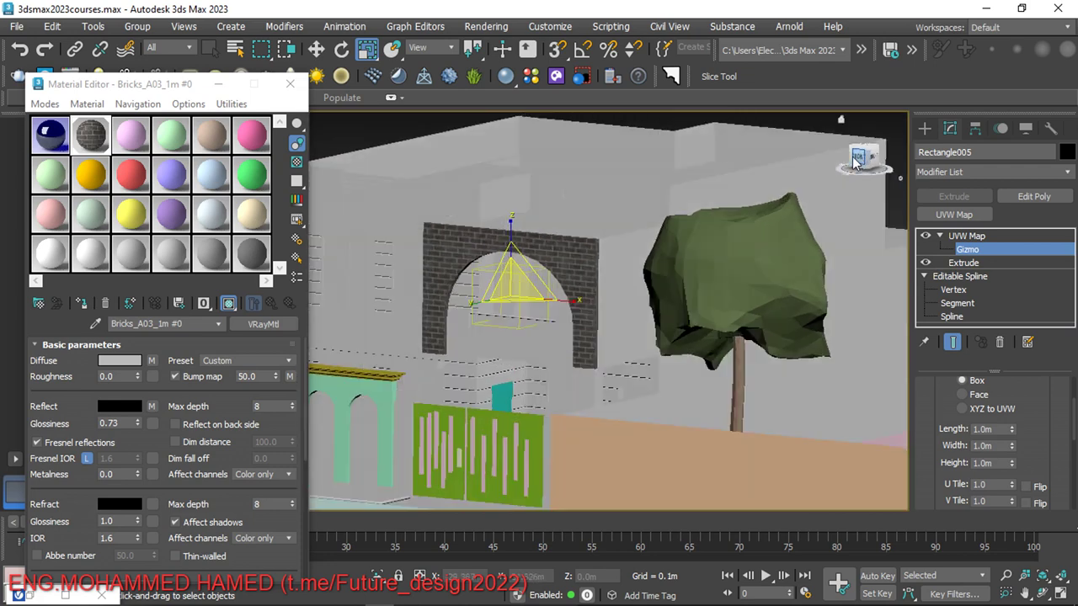
scroll(636, 346, down, 3)
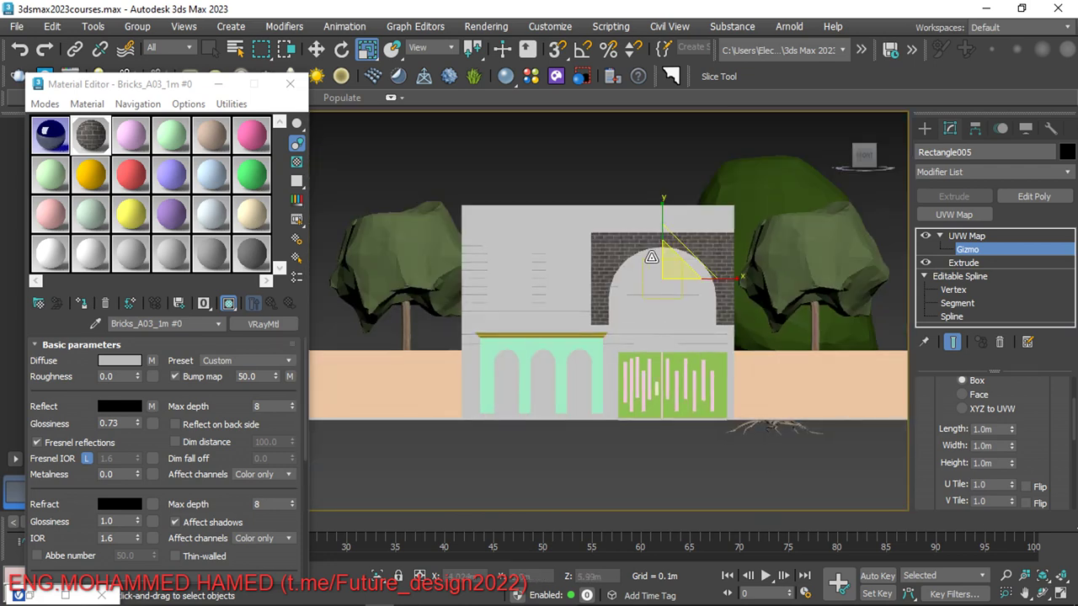
scroll(651, 257, up, 2)
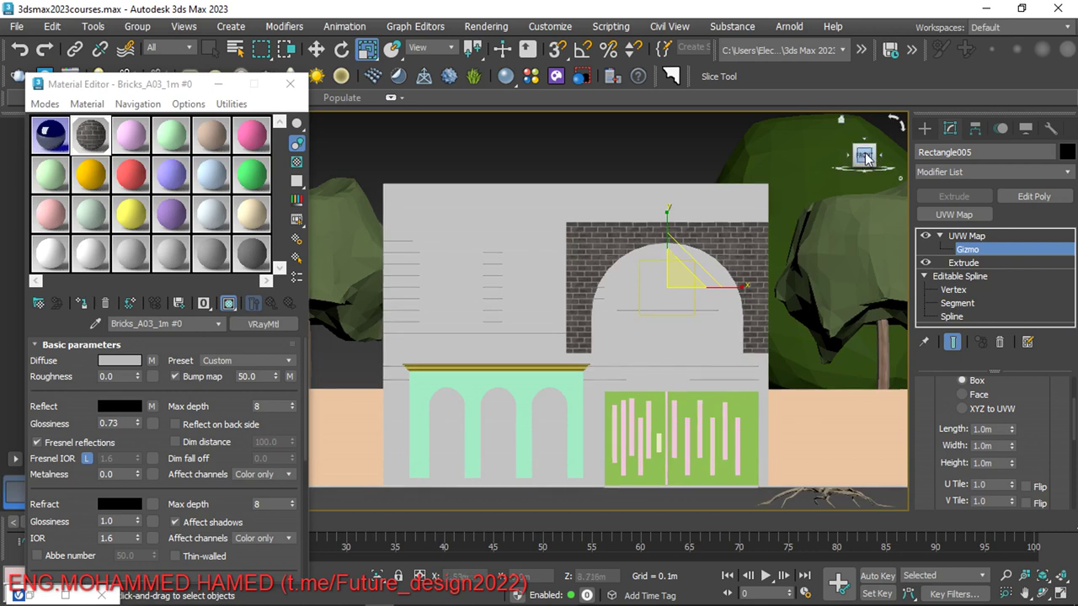
alt+middle_drag(466, 346, 640, 286)
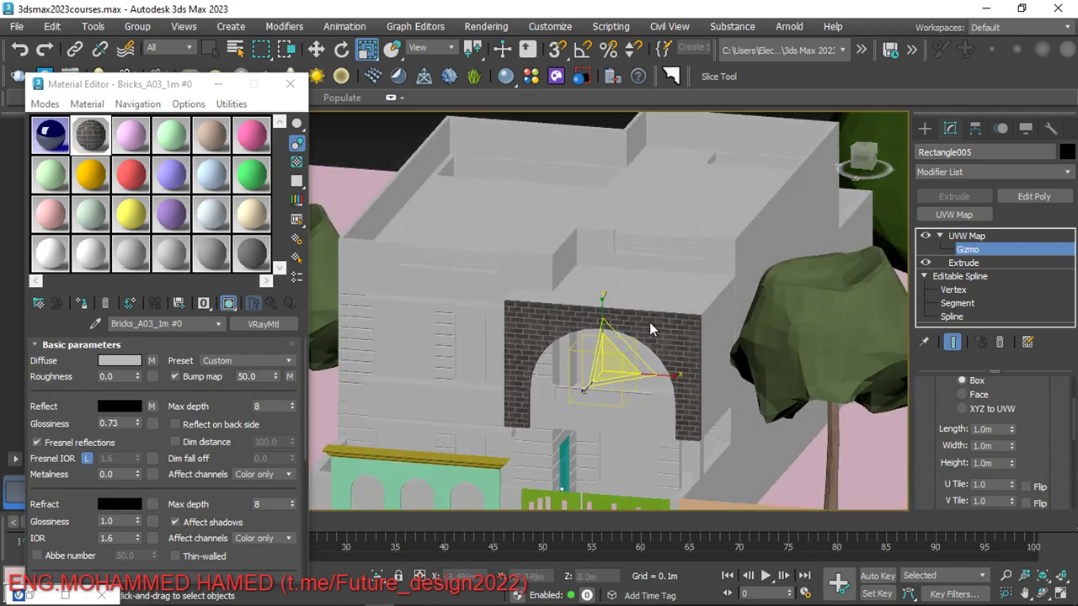
click(966, 236)
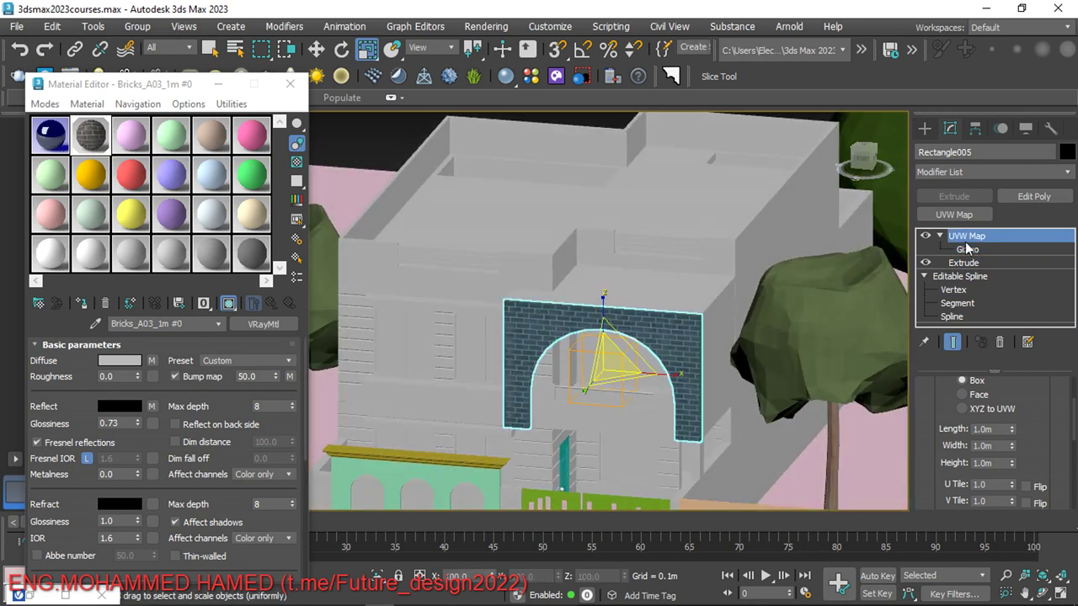
scroll(613, 280, down, 3)
click(529, 145)
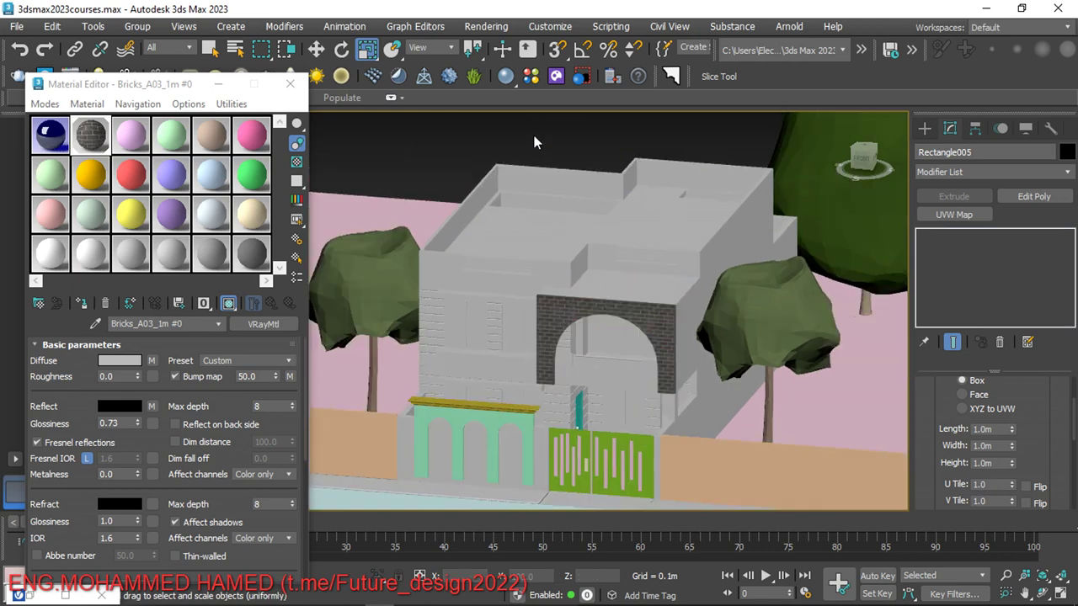
Select the upper-floor window wall with the Move tool and enter the Edge level of its Edit Poly modifier.
scroll(564, 330, up, 2)
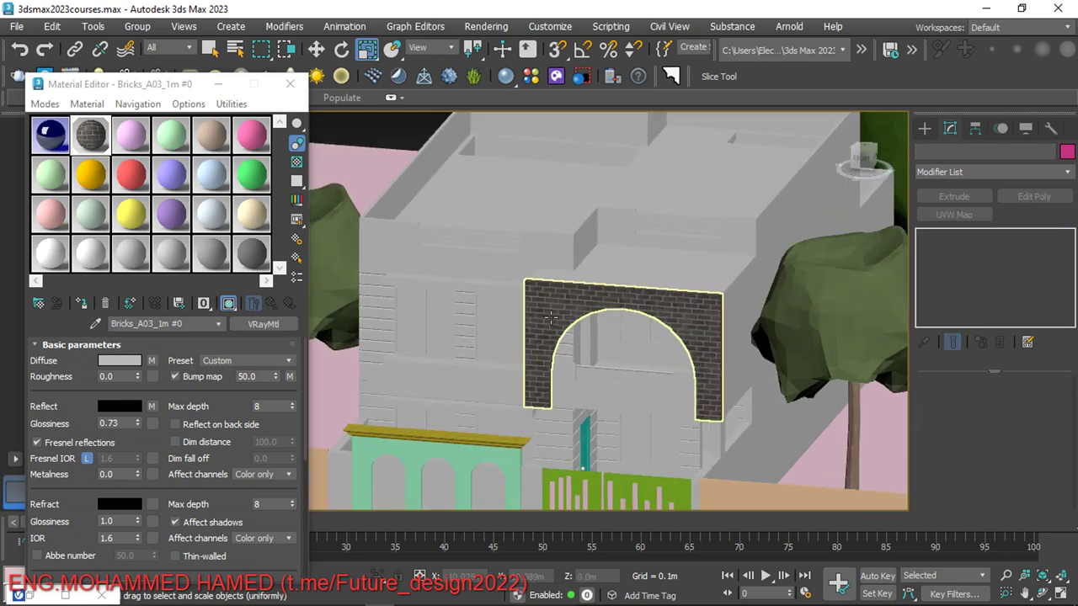
scroll(489, 316, down, 2)
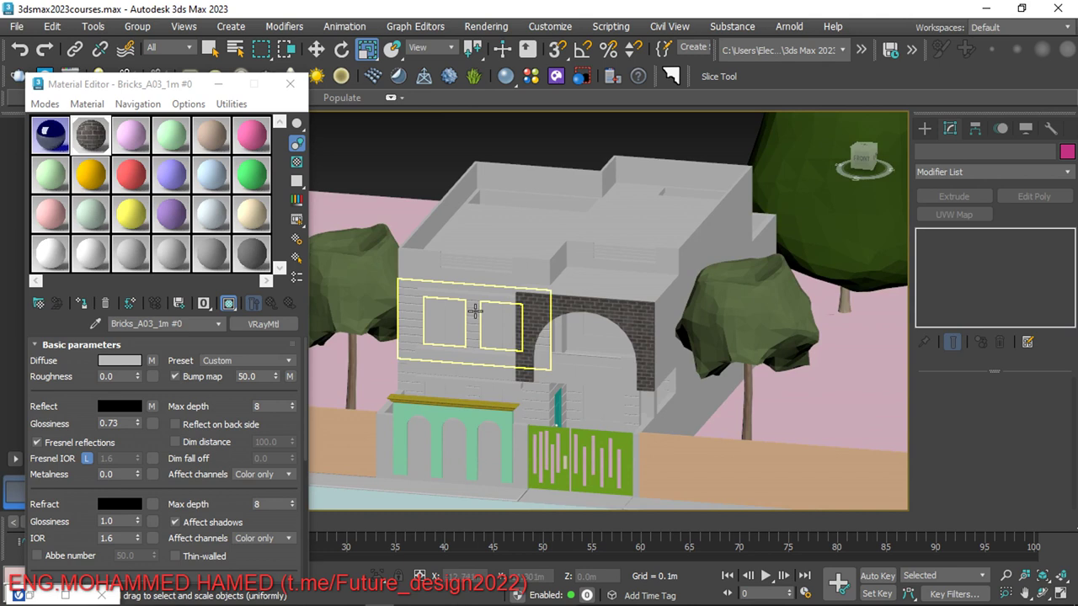
click(475, 311)
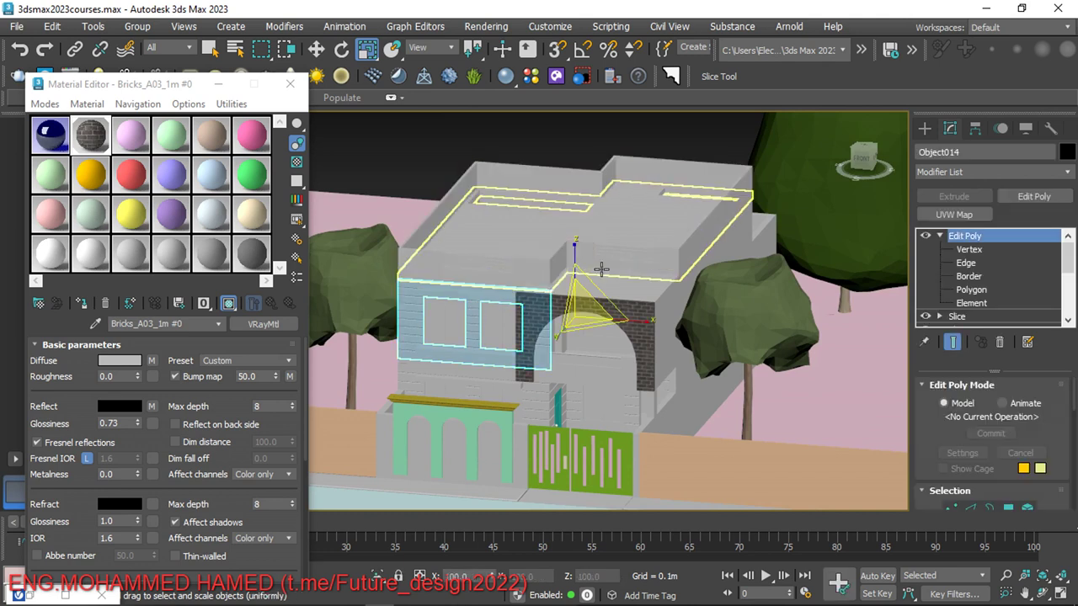
click(315, 51)
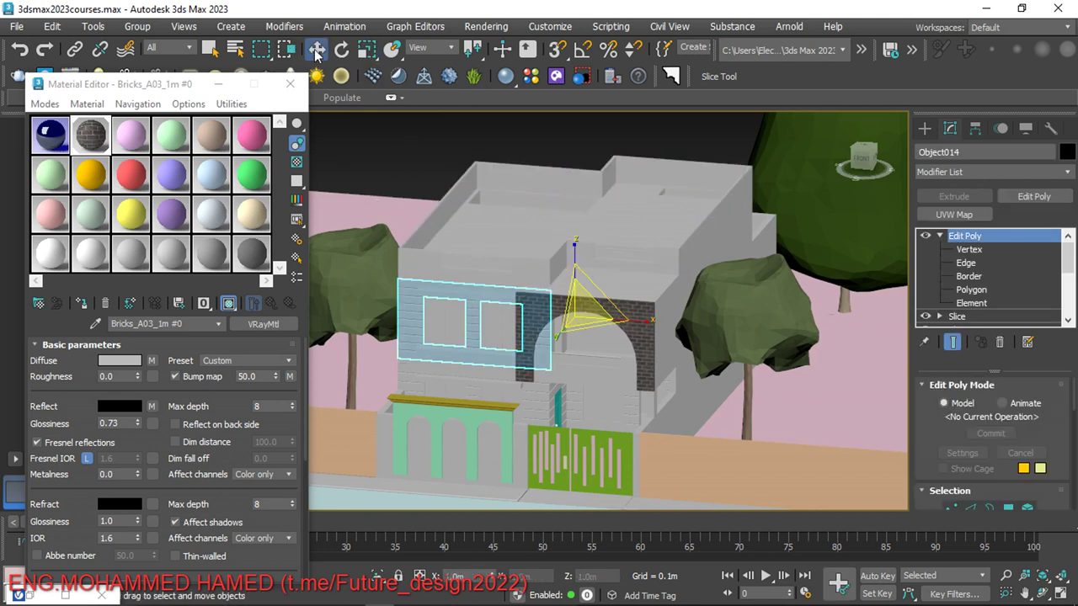
scroll(476, 358, up, 3)
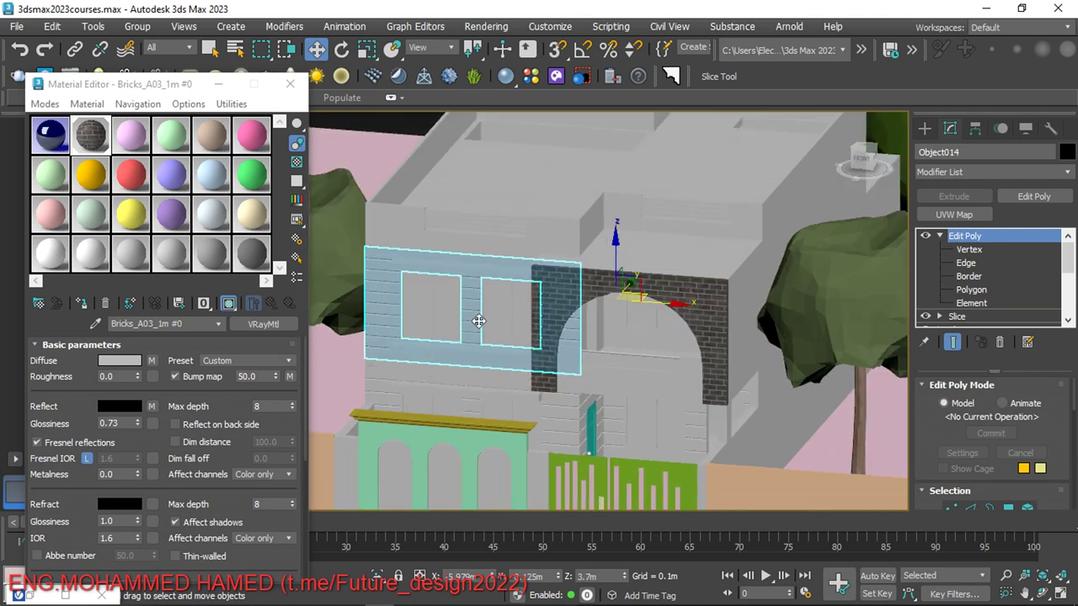
click(969, 263)
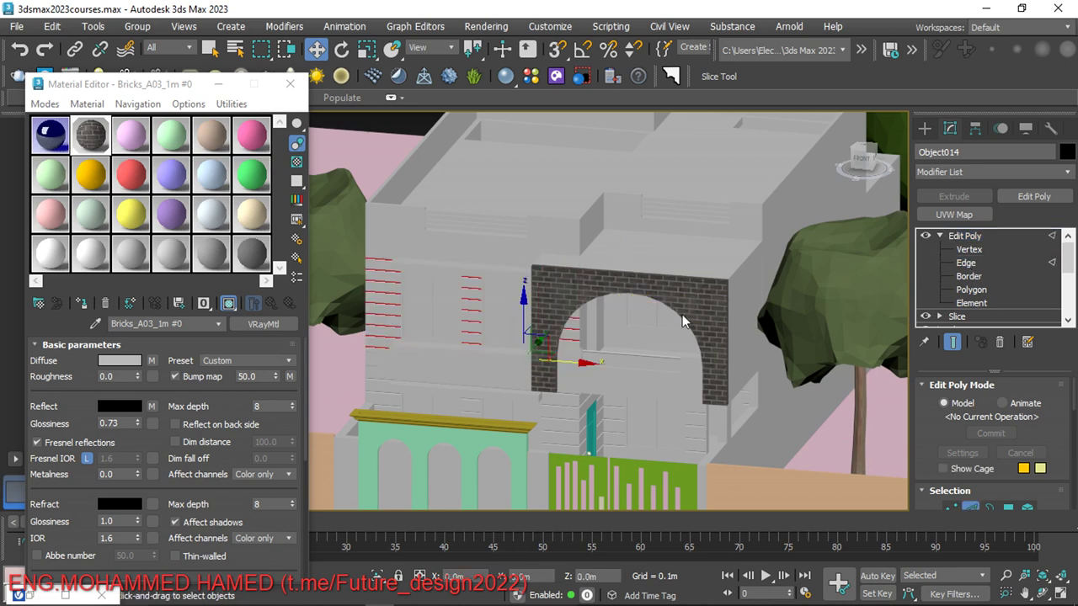
Examine the selected groove edges between the upper-floor windows up close.
scroll(459, 320, up, 4)
click(490, 287)
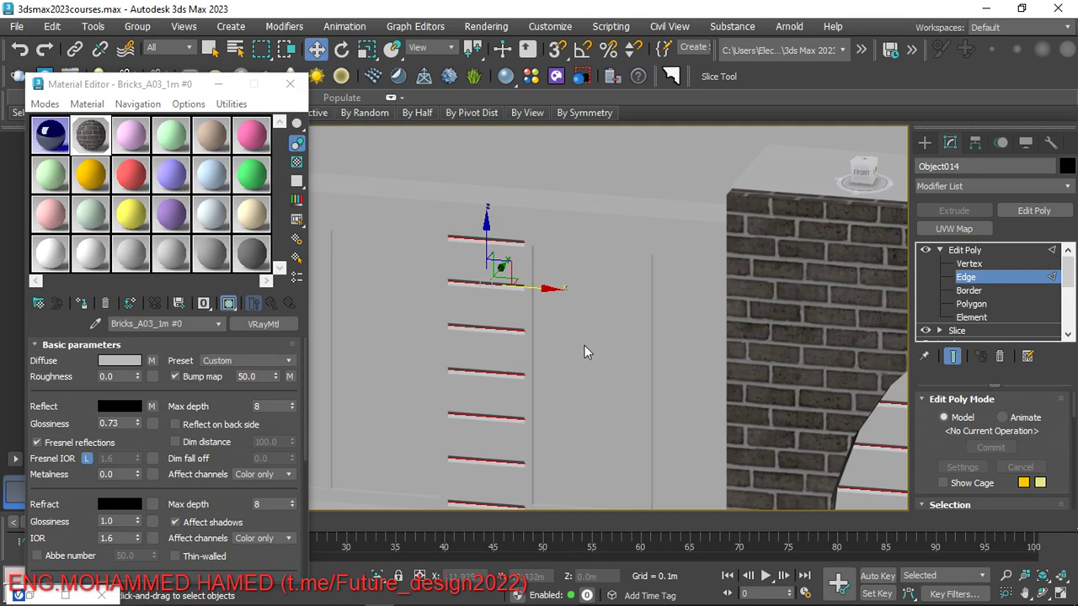
click(523, 174)
scroll(623, 196, down, 2)
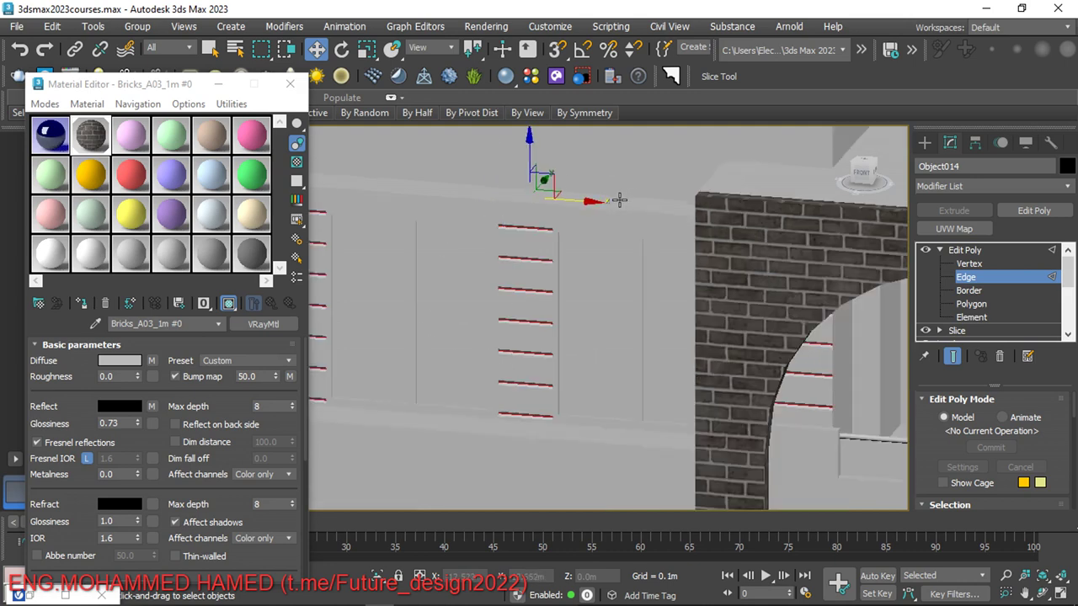
scroll(619, 200, down, 2)
click(574, 241)
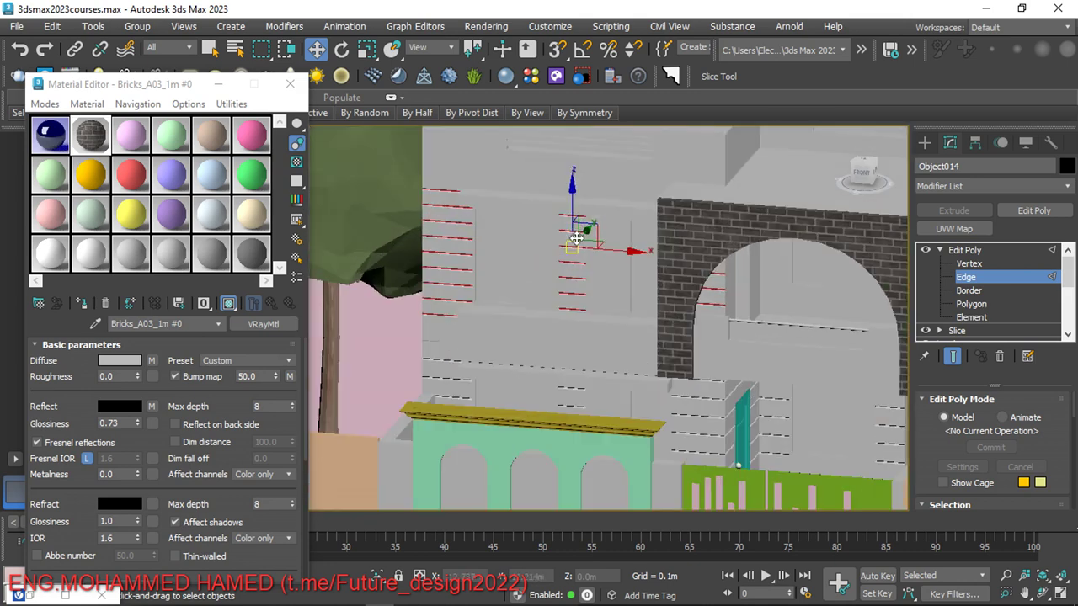
scroll(576, 239, up, 8)
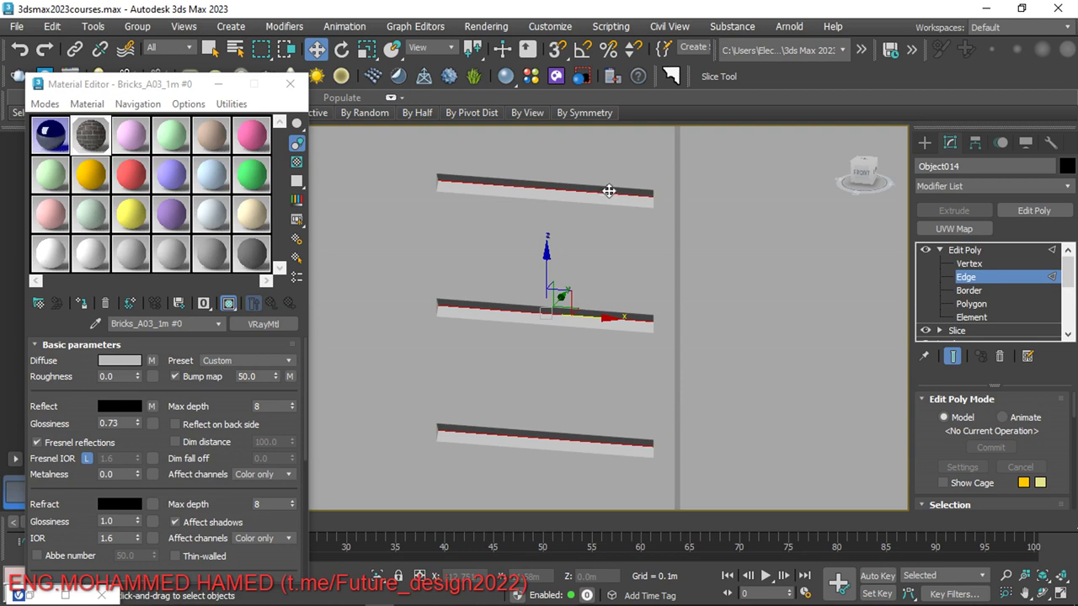
scroll(749, 271, down, 1)
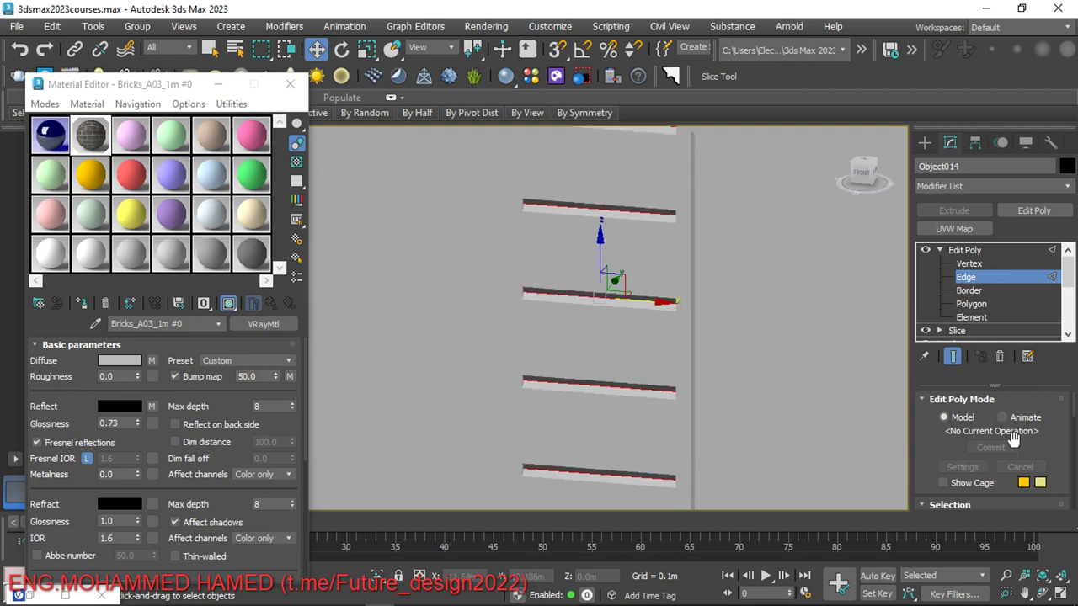
scroll(1052, 429, down, 1)
scroll(1053, 429, down, 2)
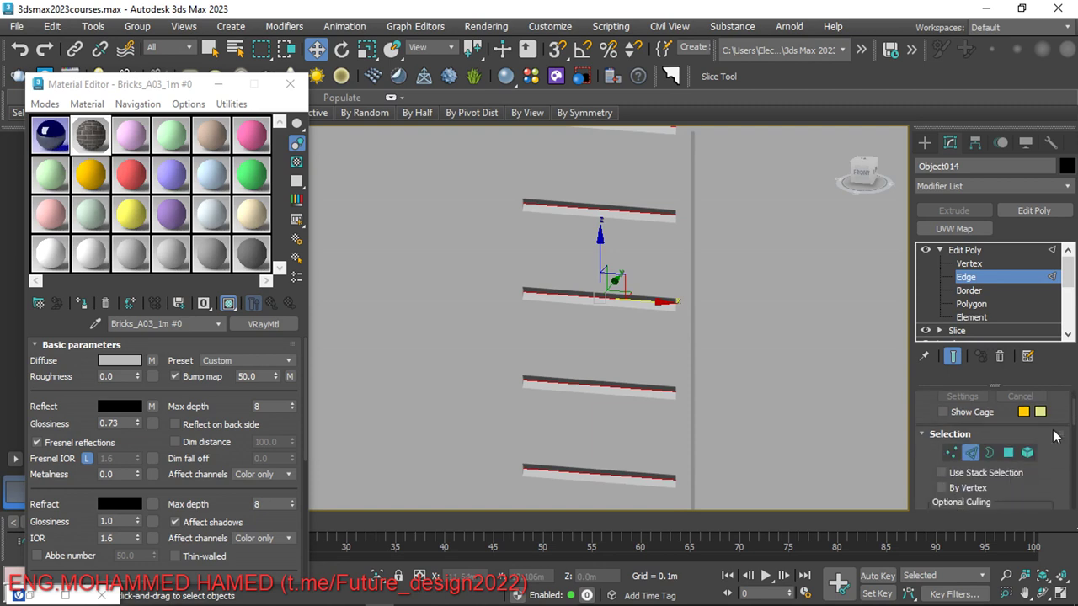
click(1008, 453)
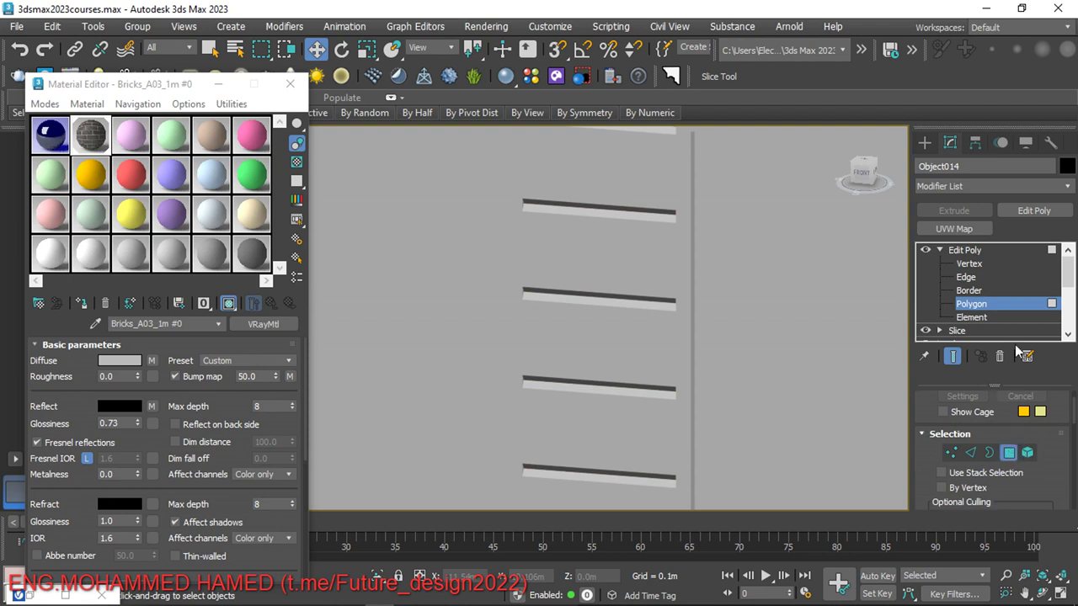
click(968, 291)
click(971, 304)
key(ctrl+a)
key(Delete)
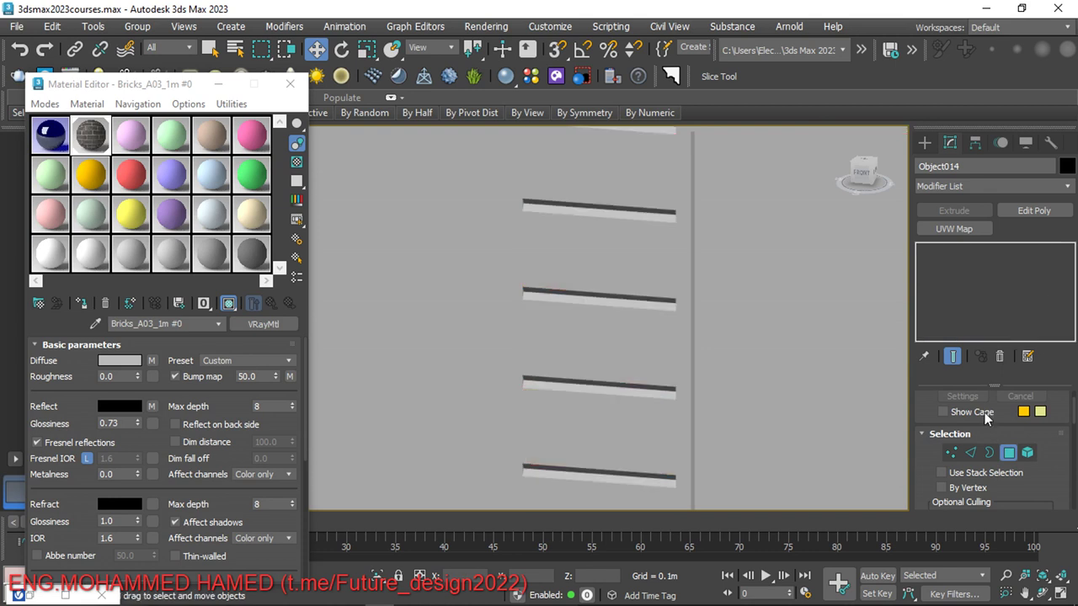
key(ctrl+z)
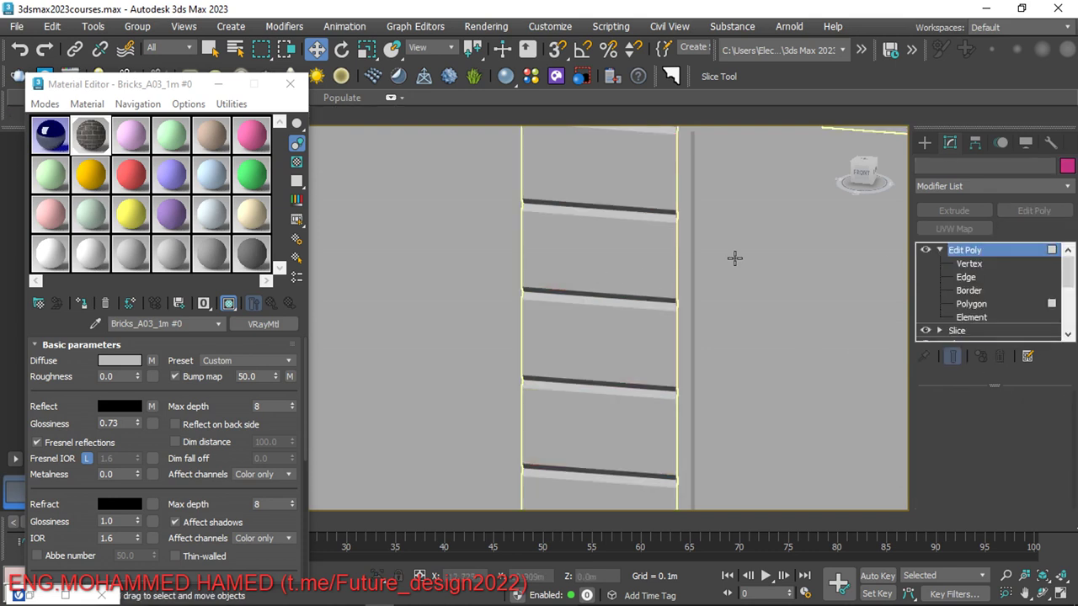
key(ctrl+z)
Convert the groove edge selection on the upper-floor window wall into a polygon selection covering all the grooves.
click(966, 278)
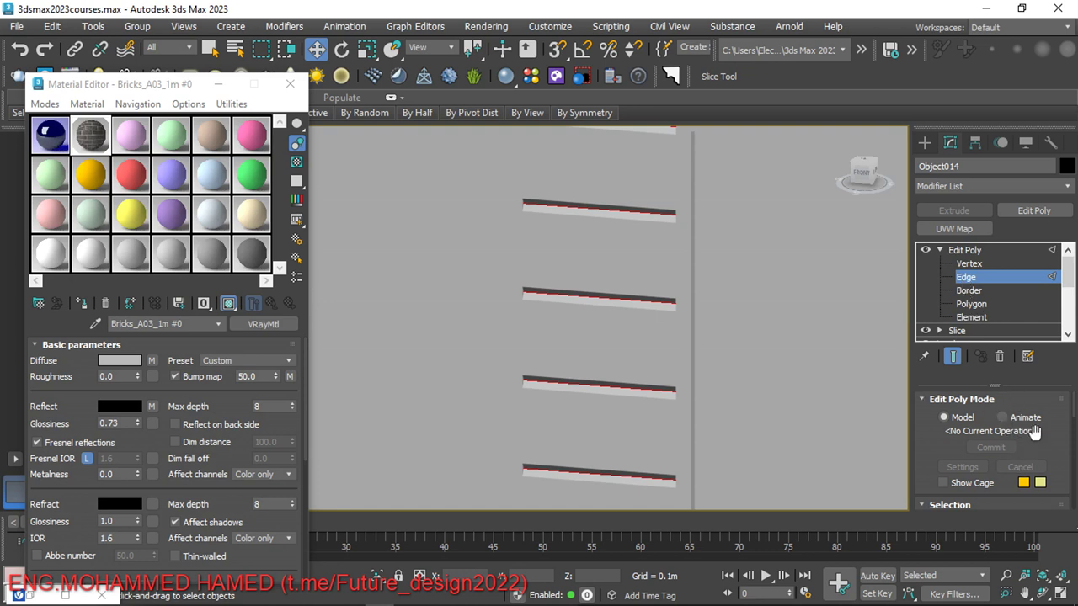
scroll(1048, 425, down, 2)
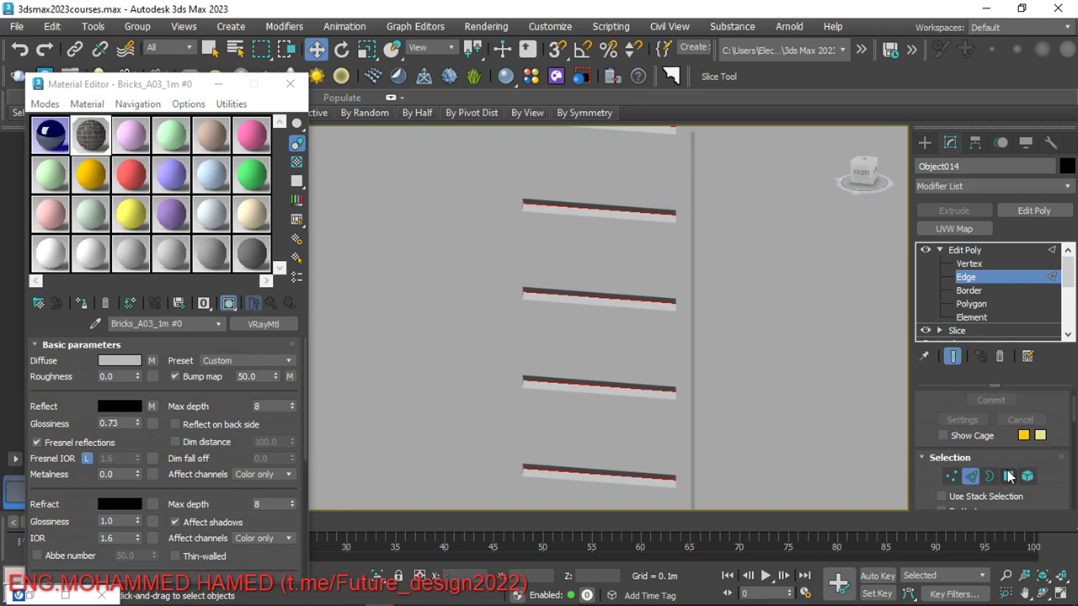
click(1008, 476)
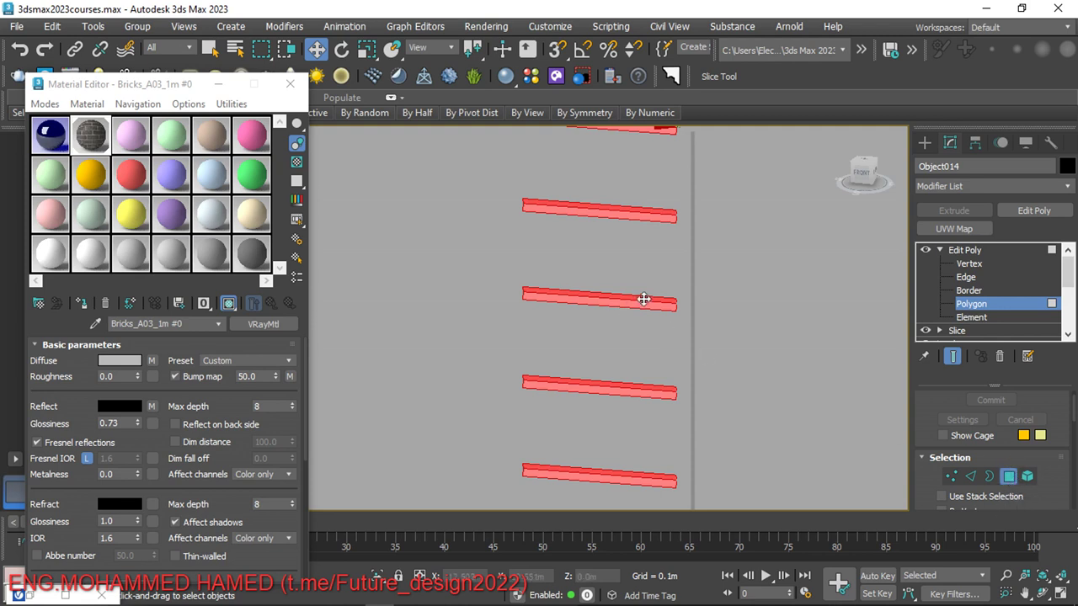
scroll(641, 288, down, 5)
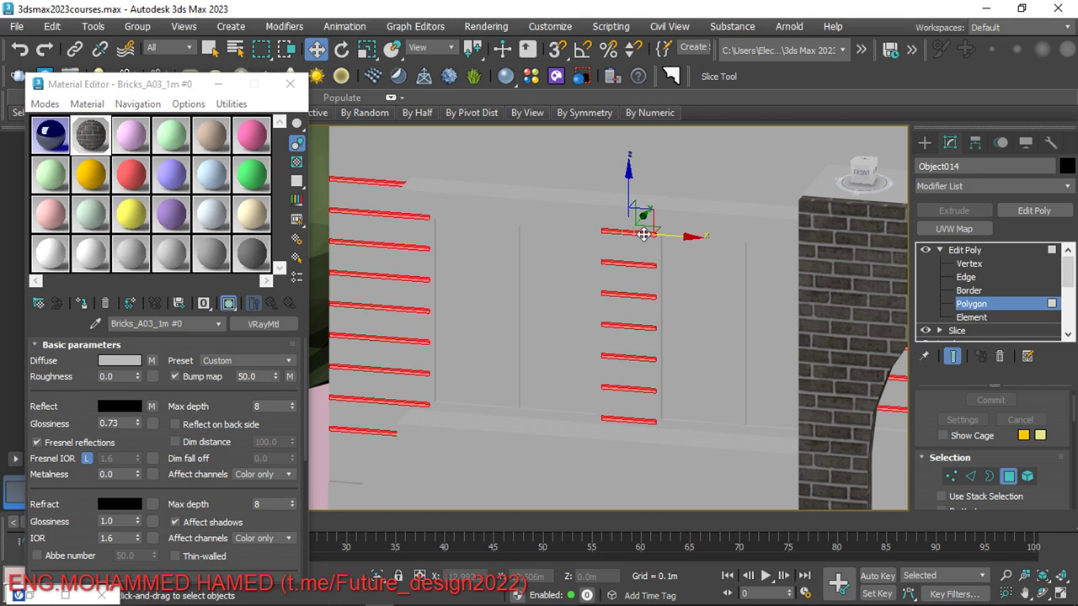
alt+middle_drag(554, 294, 603, 283)
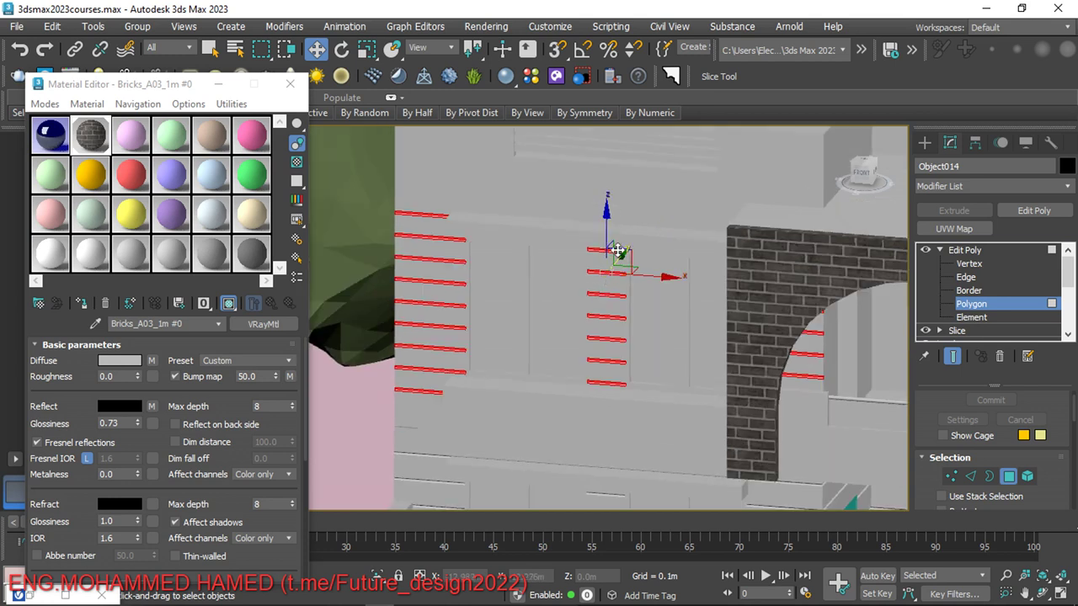
drag(618, 251, 540, 299)
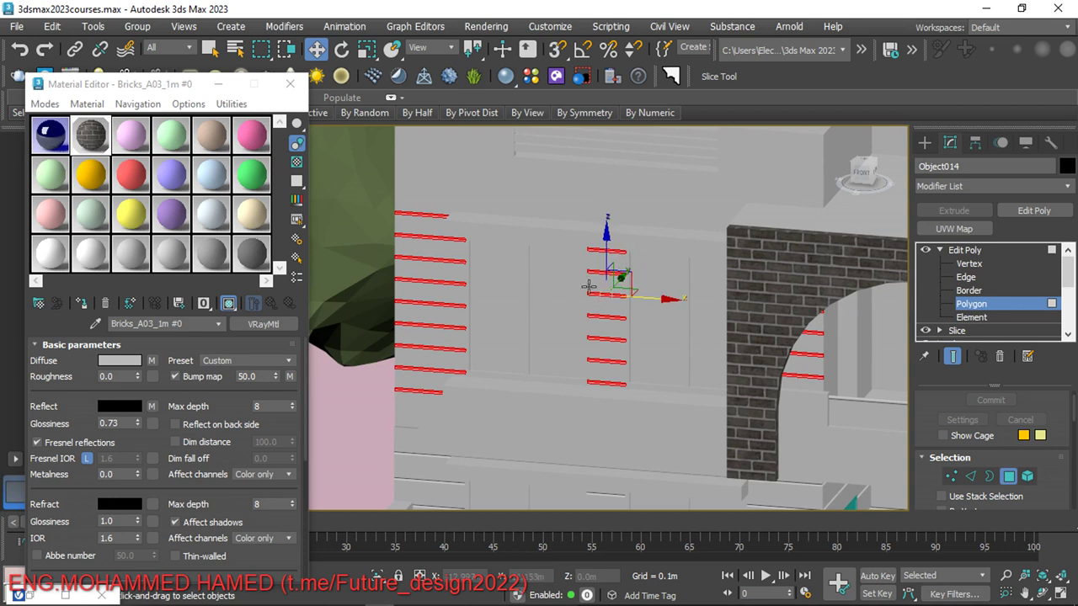
drag(605, 271, 426, 254)
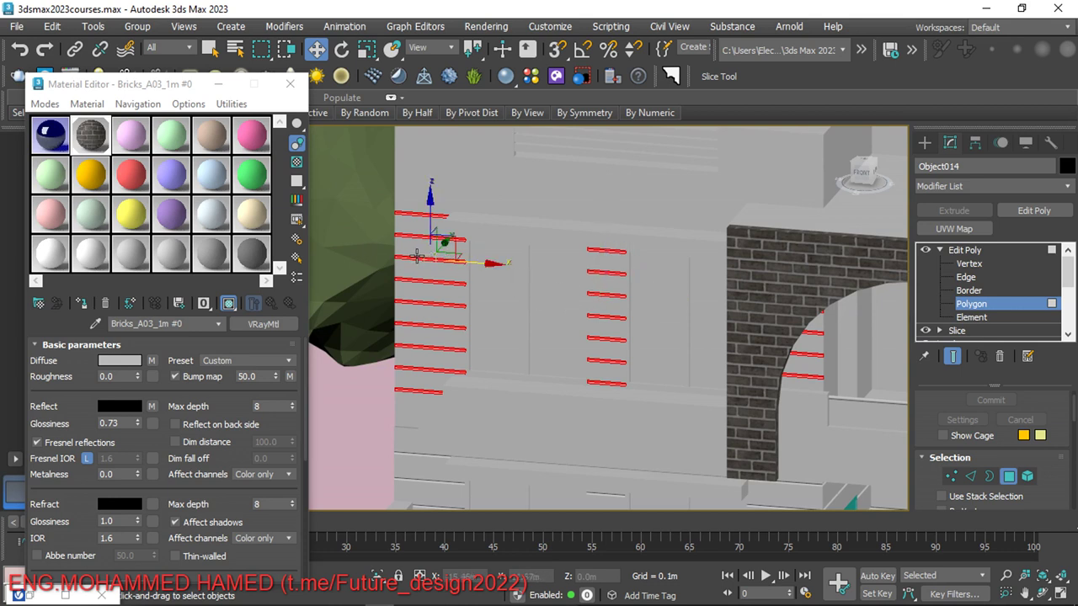
key(ctrl+z)
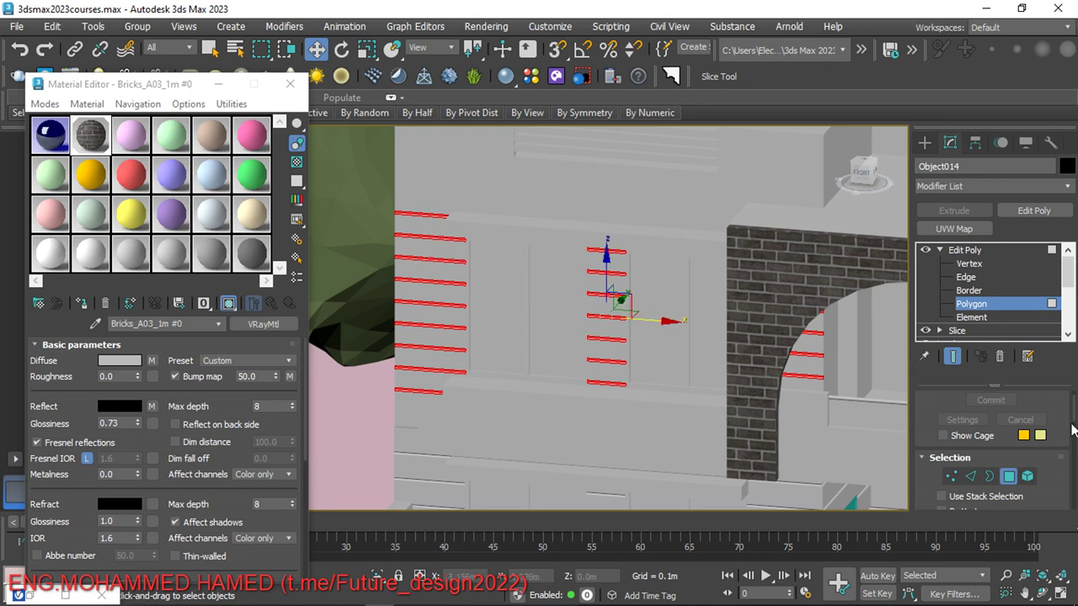
Detach the selected groove polygons from the upper-floor window wall as a separate object, exit the Polygon level and select the detached grooves.
scroll(1059, 497, down, 10)
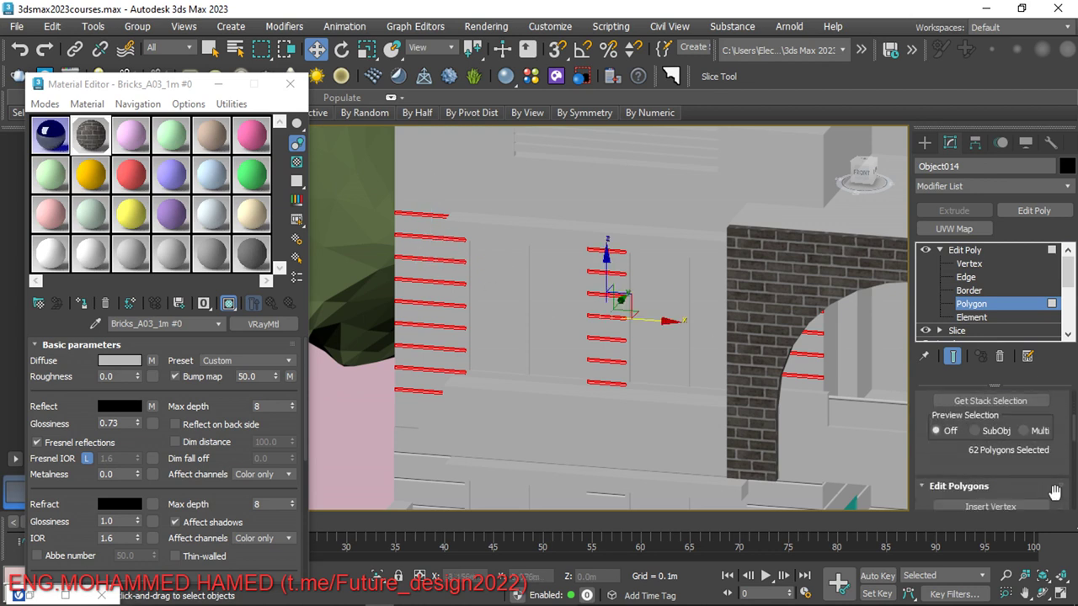
scroll(1050, 481, down, 8)
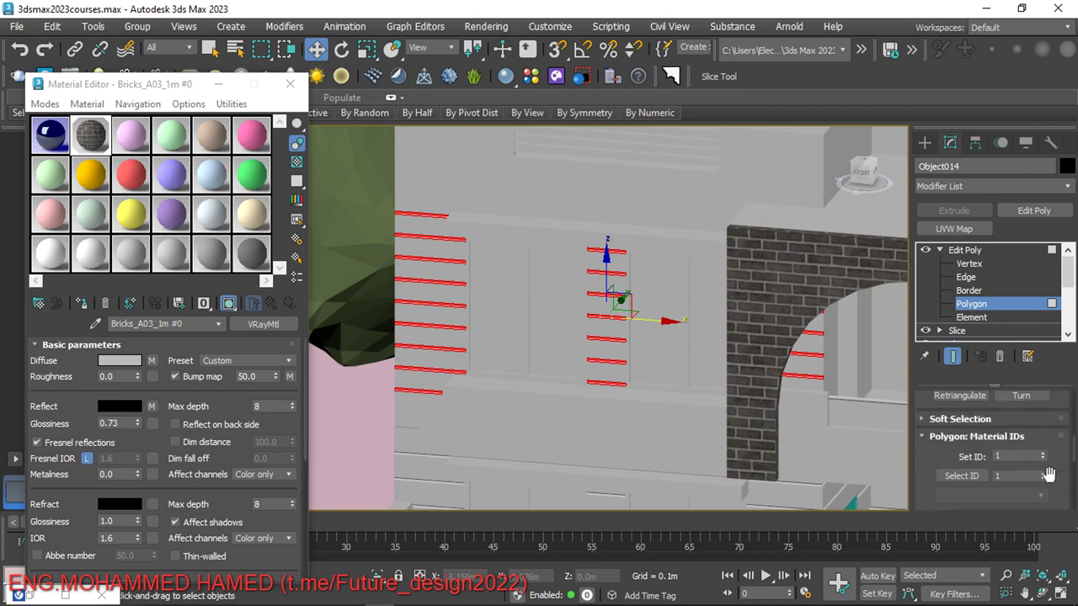
scroll(1049, 474, down, 5)
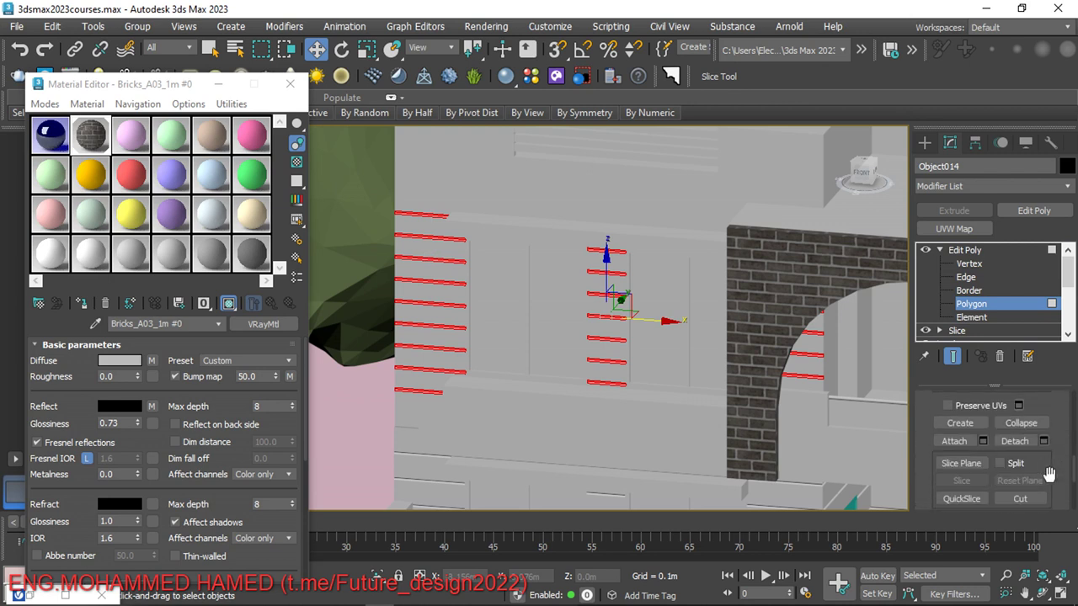
click(1026, 445)
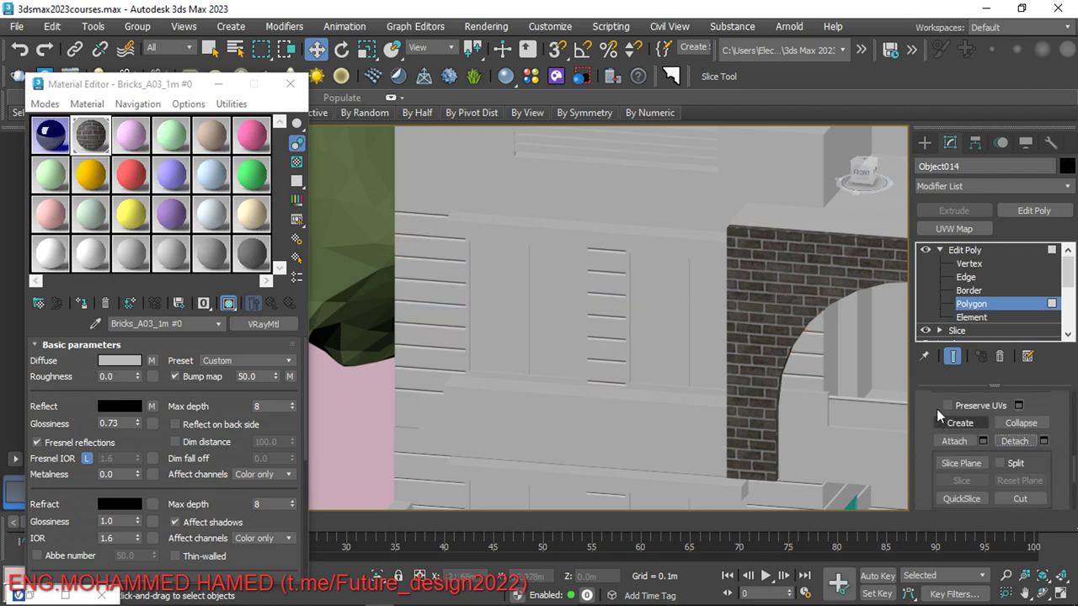
click(987, 304)
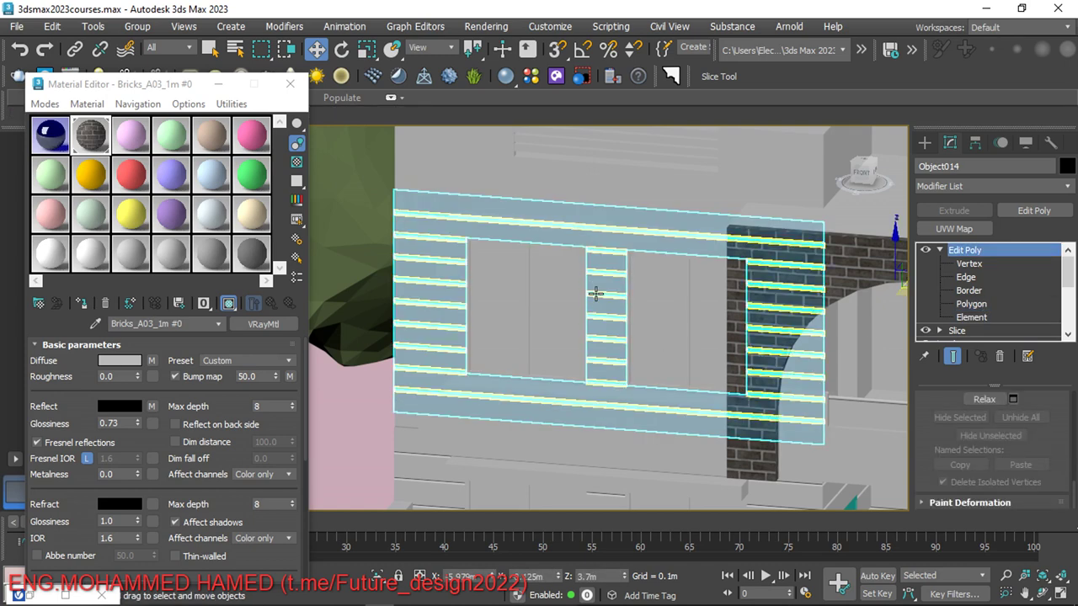
click(595, 293)
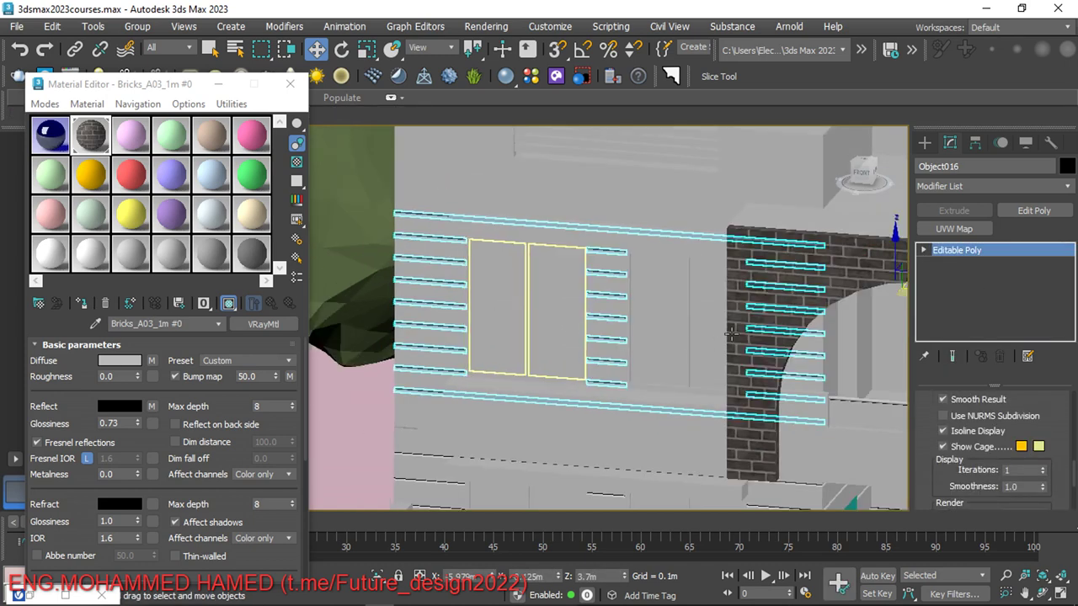
Select the ground-floor front wall below the detached grooves and enter the Edge level of its Edit Poly modifier.
scroll(685, 284, down, 4)
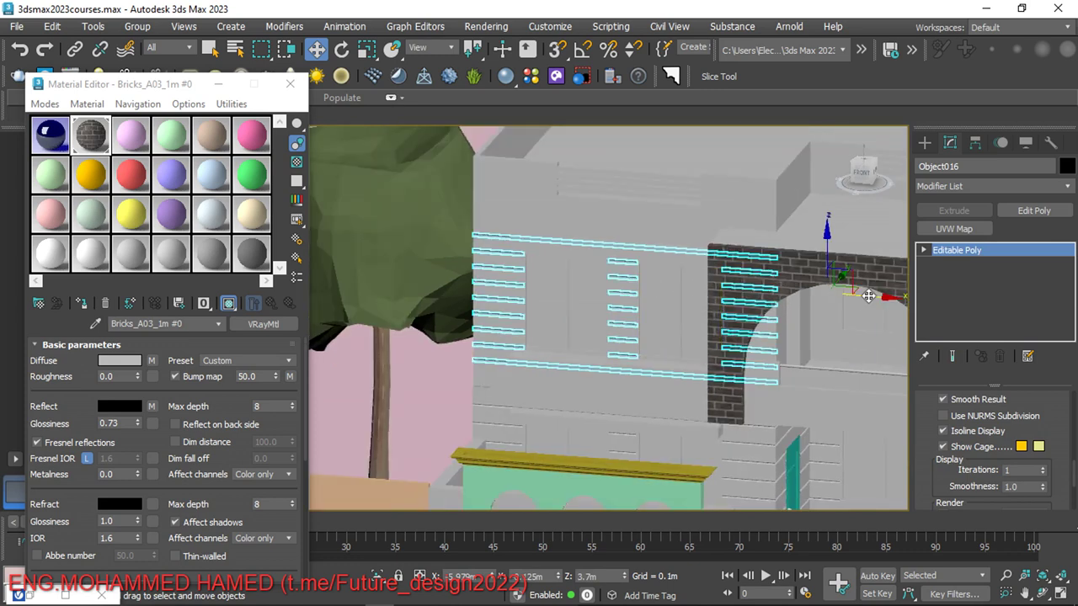
mouse_move(869, 296)
mouse_down()
mouse_move(770, 295)
mouse_move(868, 294)
mouse_up()
scroll(569, 333, down, 4)
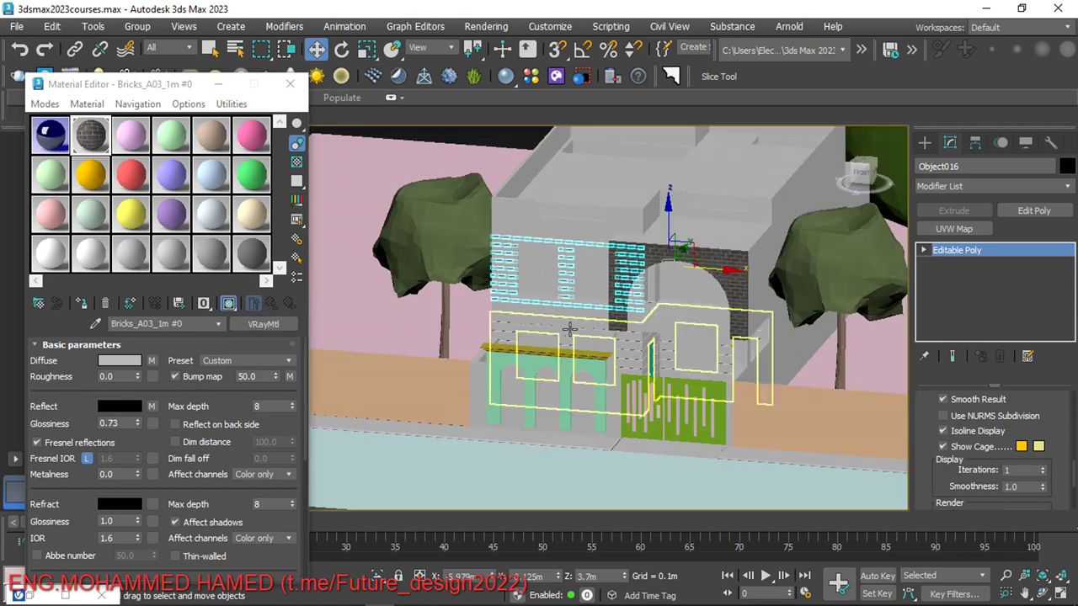
click(569, 332)
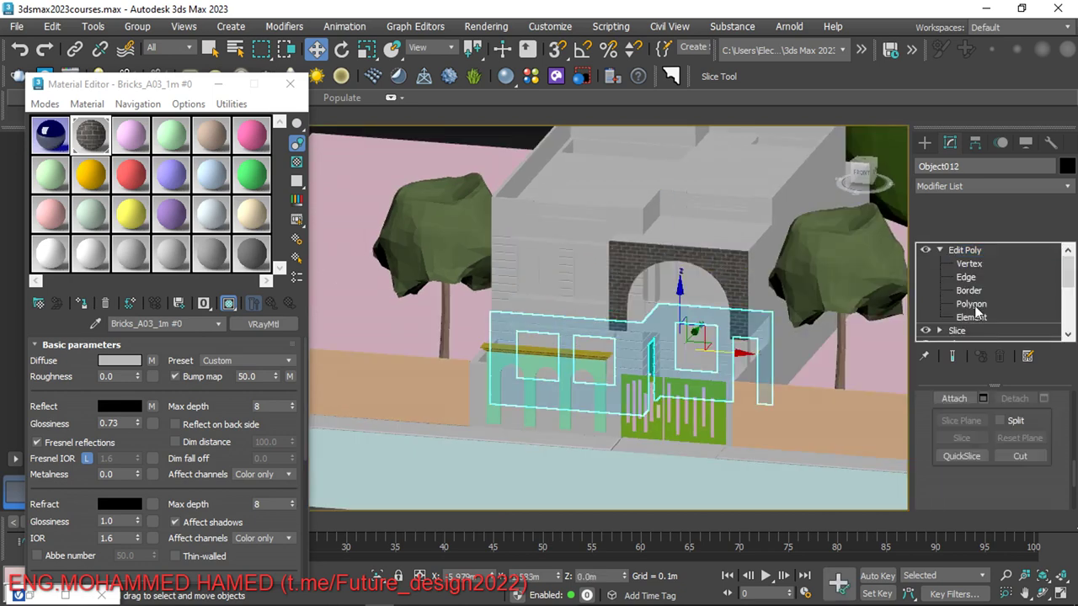
click(966, 278)
key(z)
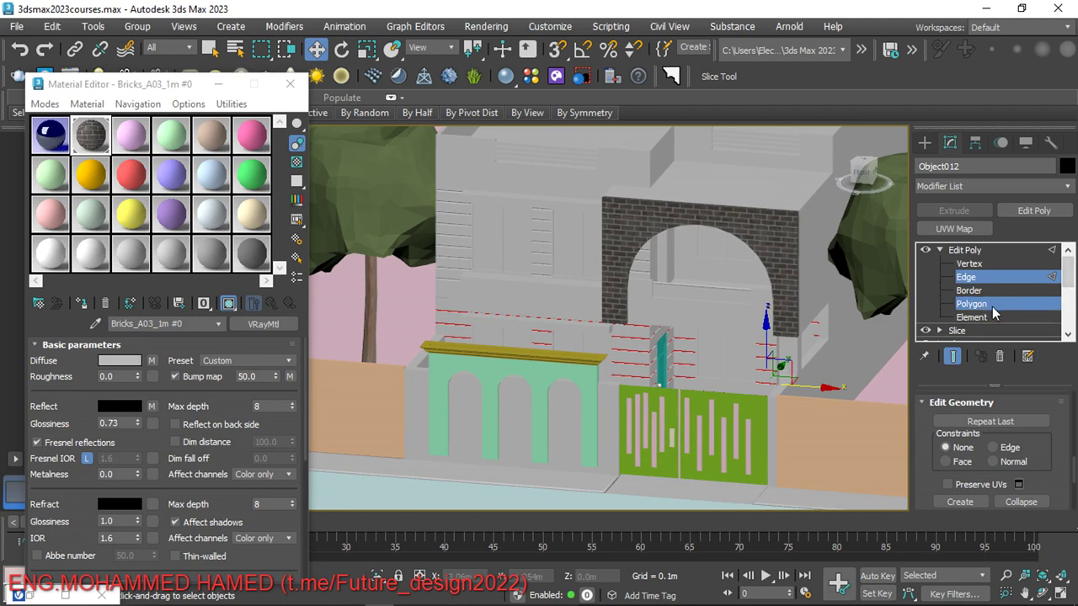
Undo the last selection changes and convert the ground-floor wall's groove edge selection into a polygon selection.
key(ctrl+z)
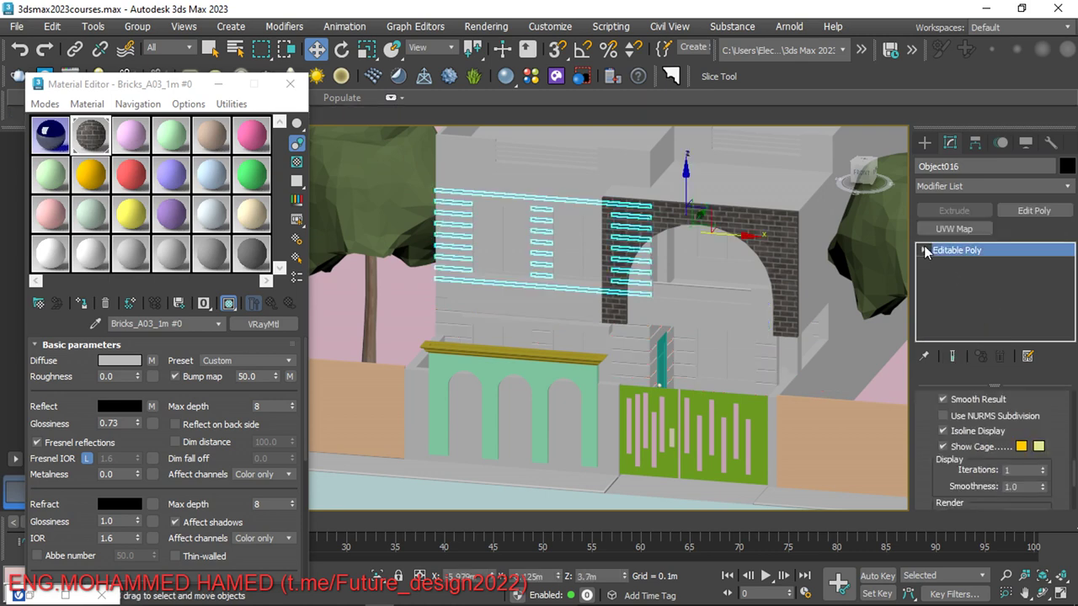
key(ctrl+z)
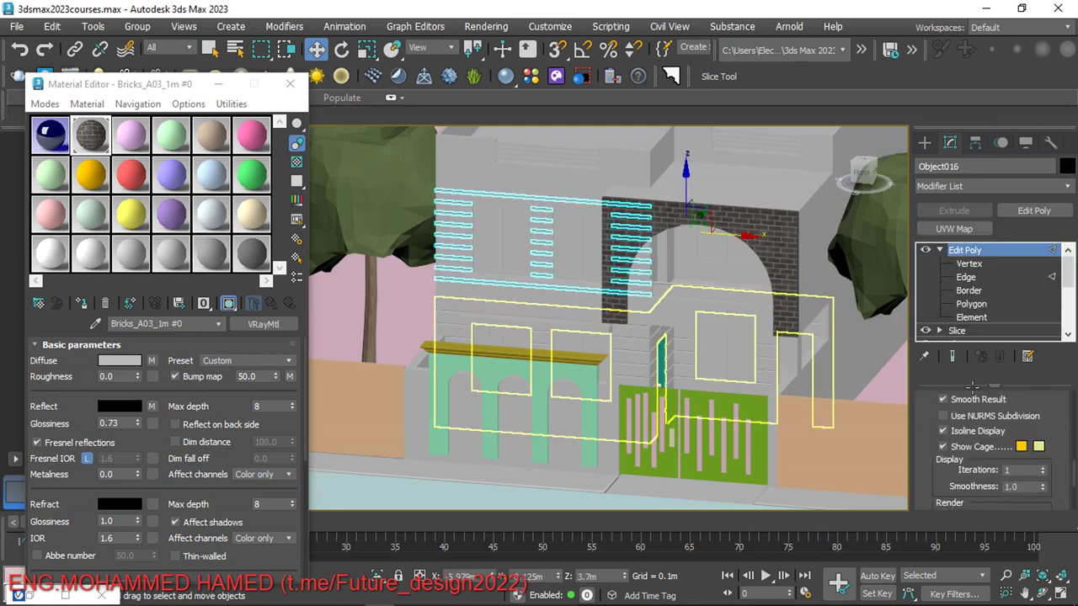
key(ctrl+z)
scroll(1019, 434, up, 5)
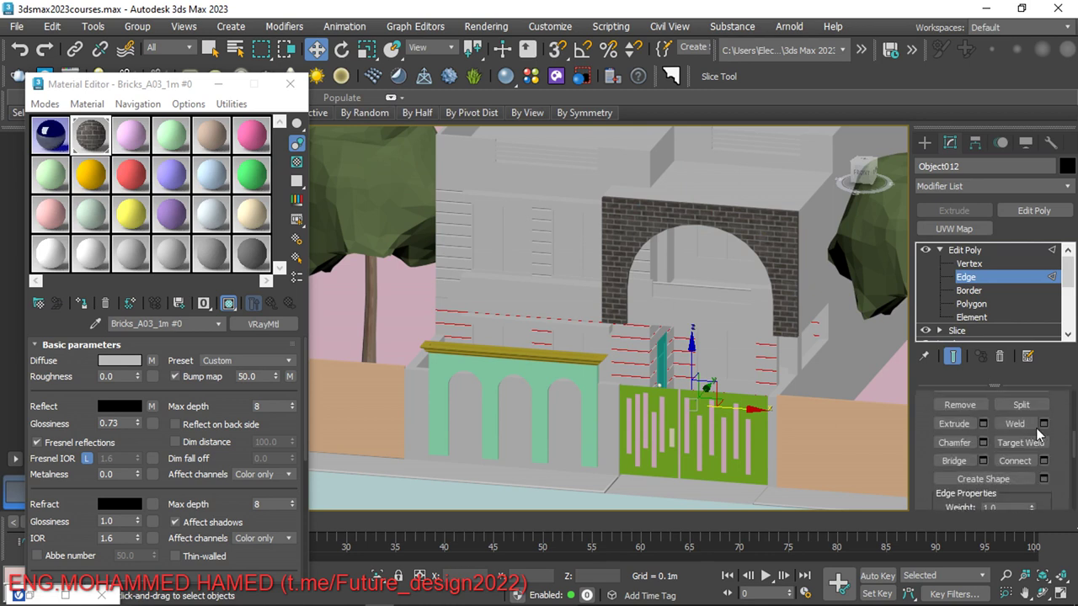
scroll(1031, 455, up, 5)
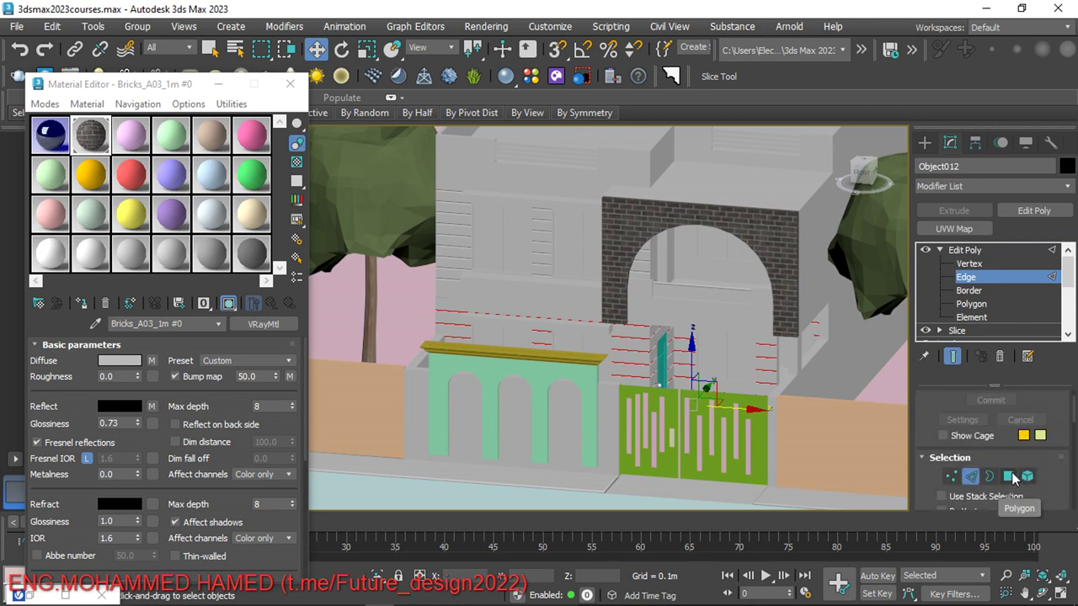
click(1008, 476)
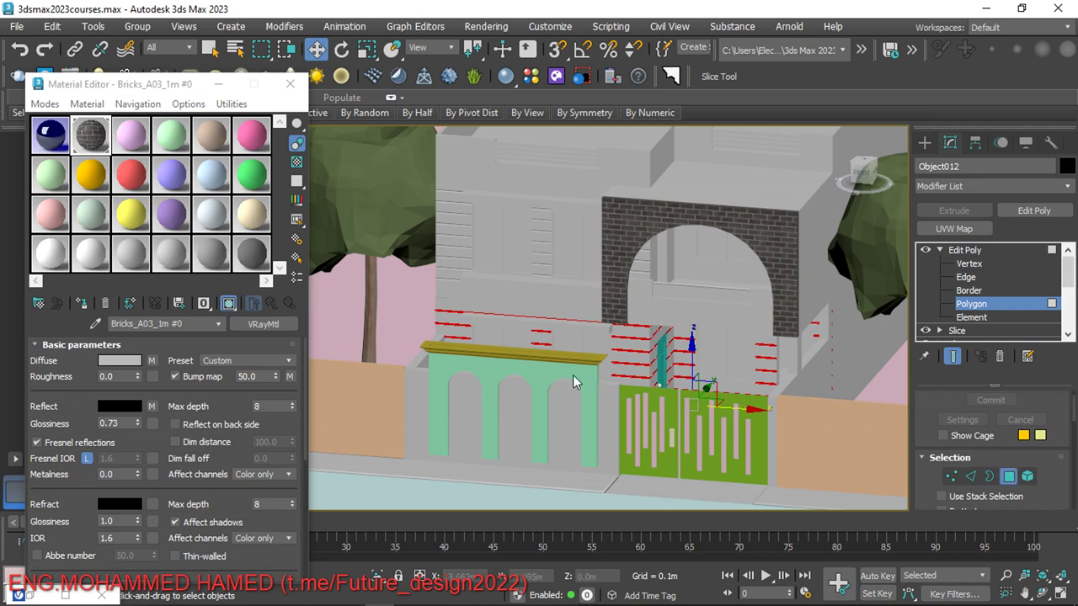
Detach the selected groove polygons from the ground-floor wall as a separate object, exit the Polygon level and select the detached grooves.
scroll(578, 354, up, 5)
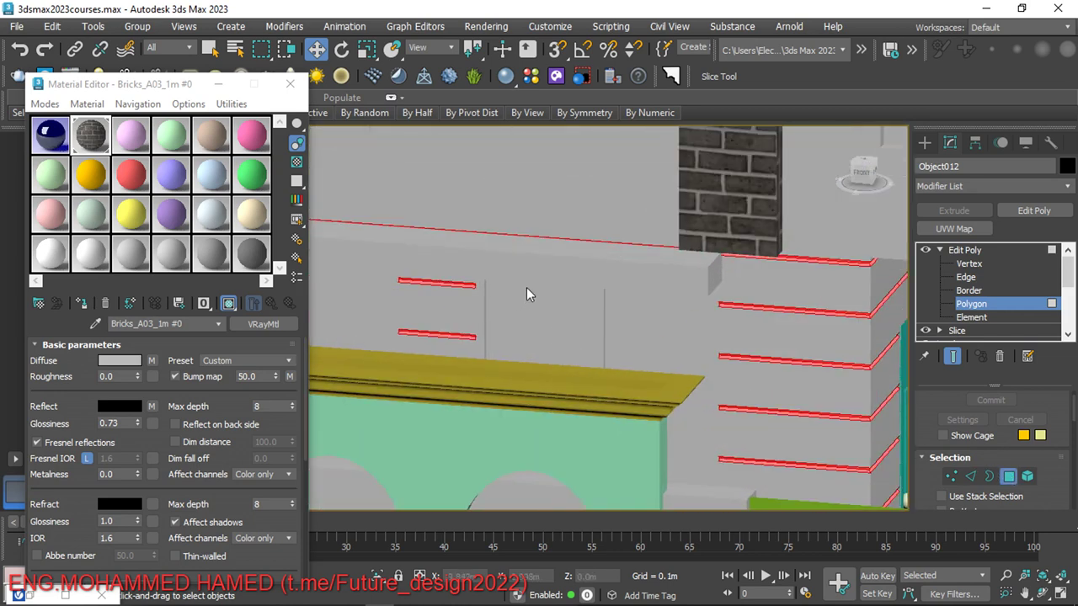
scroll(526, 287, down, 2)
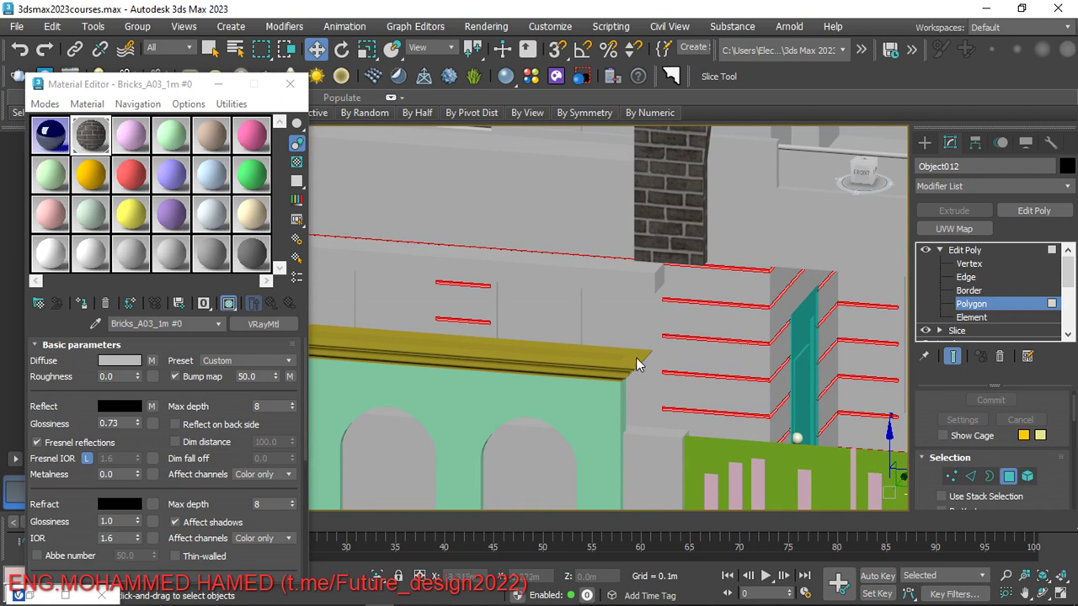
click(754, 324)
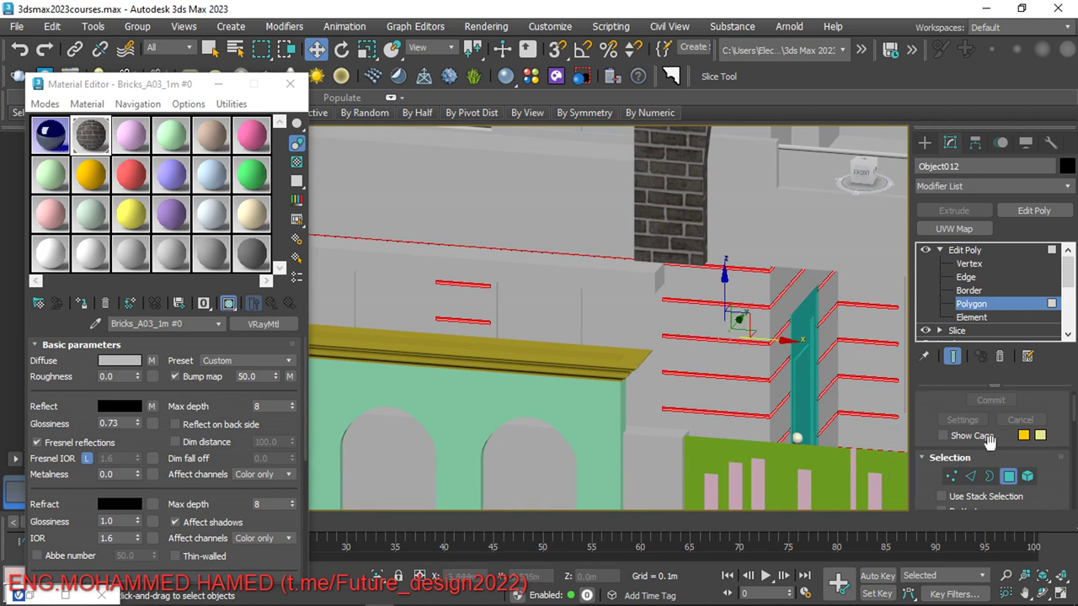
scroll(1045, 459, down, 5)
scroll(1045, 459, down, 10)
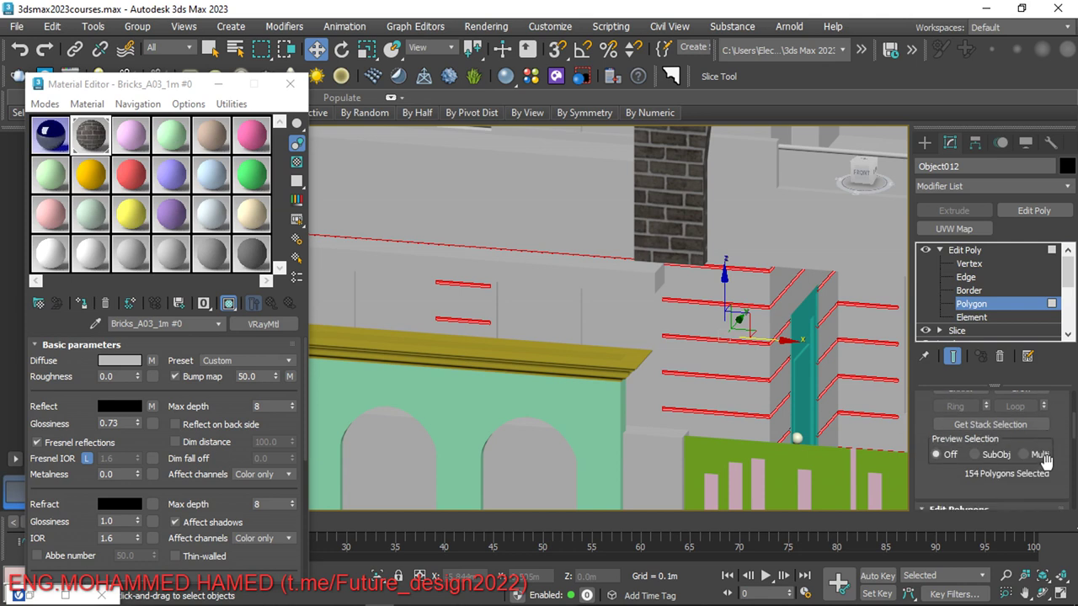
scroll(1045, 459, down, 6)
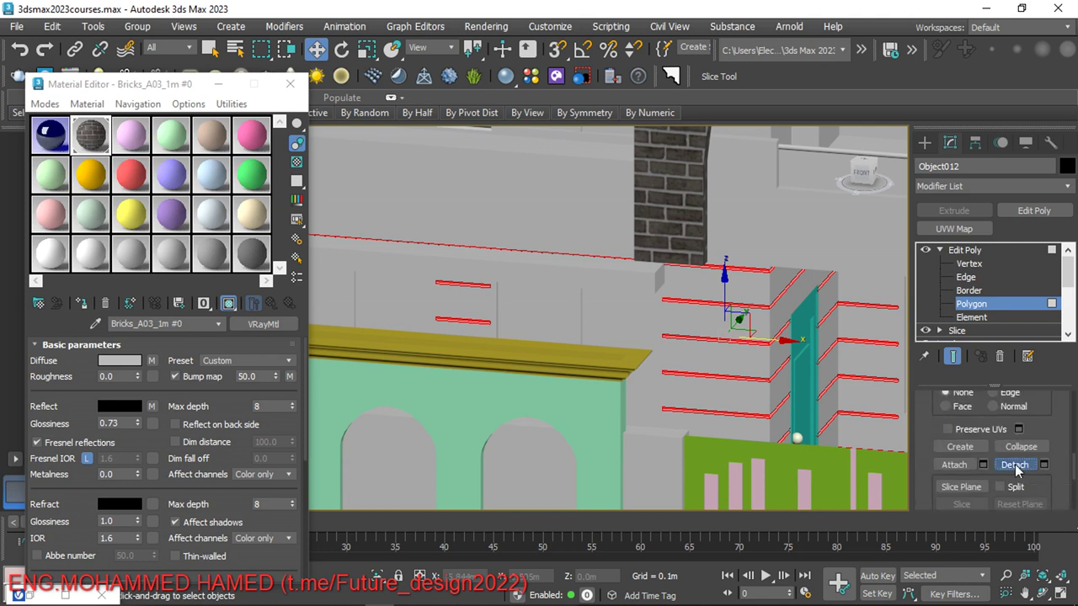
click(1015, 464)
click(989, 305)
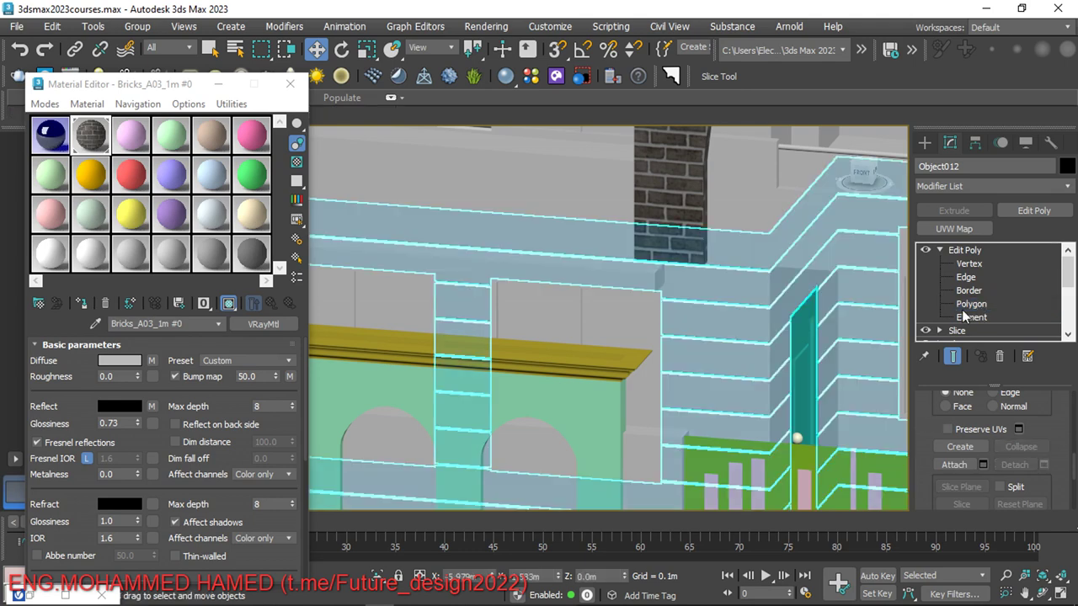
click(707, 301)
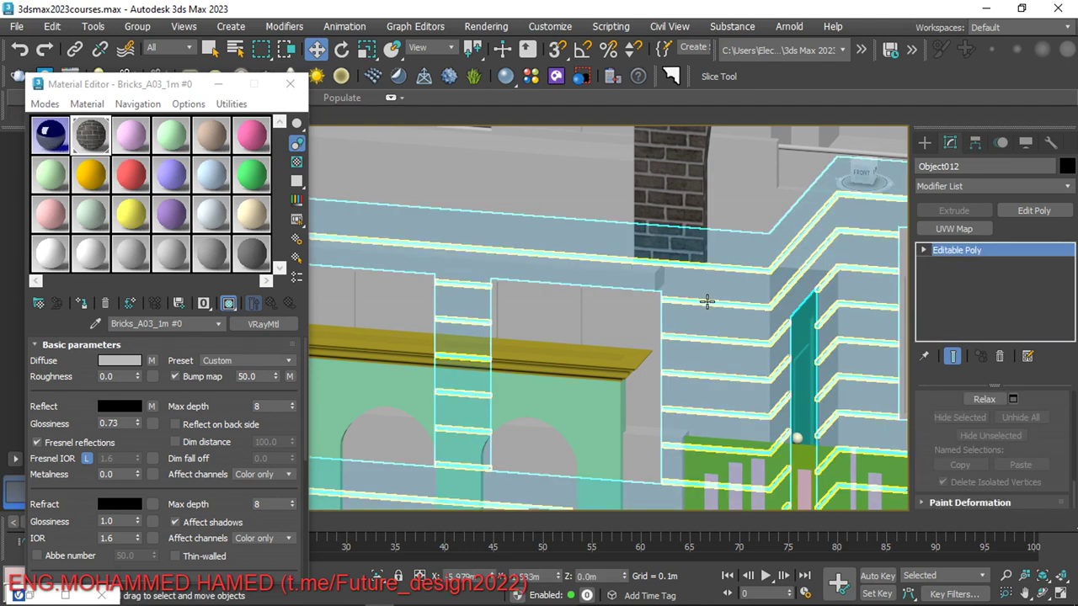
scroll(704, 296, down, 2)
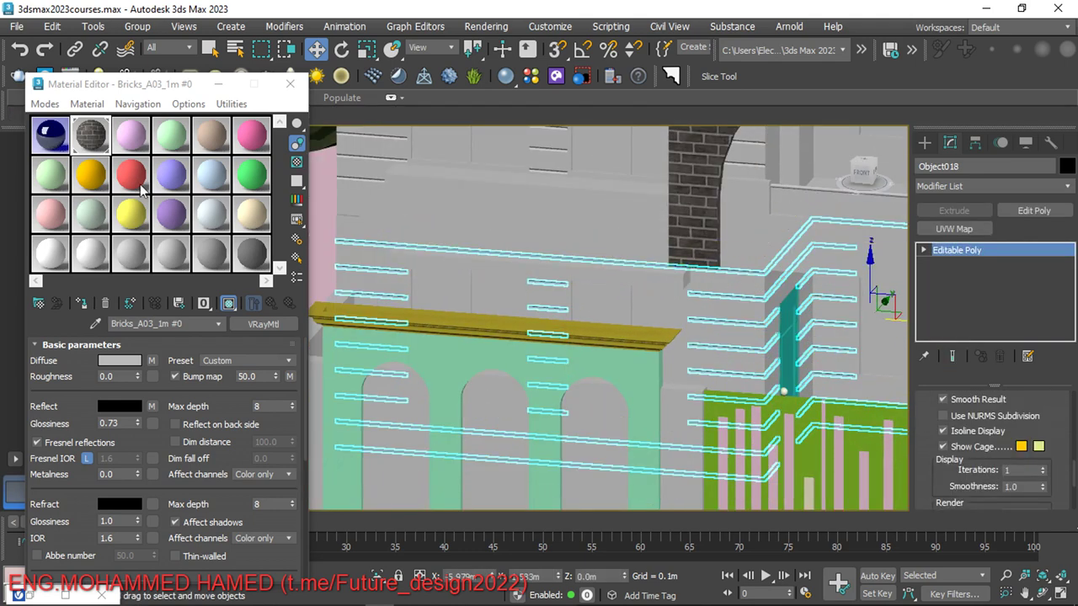
Choose the light-pink material sample and browse the V-Ray material library to the WallPaint & Wallpaper category.
click(134, 142)
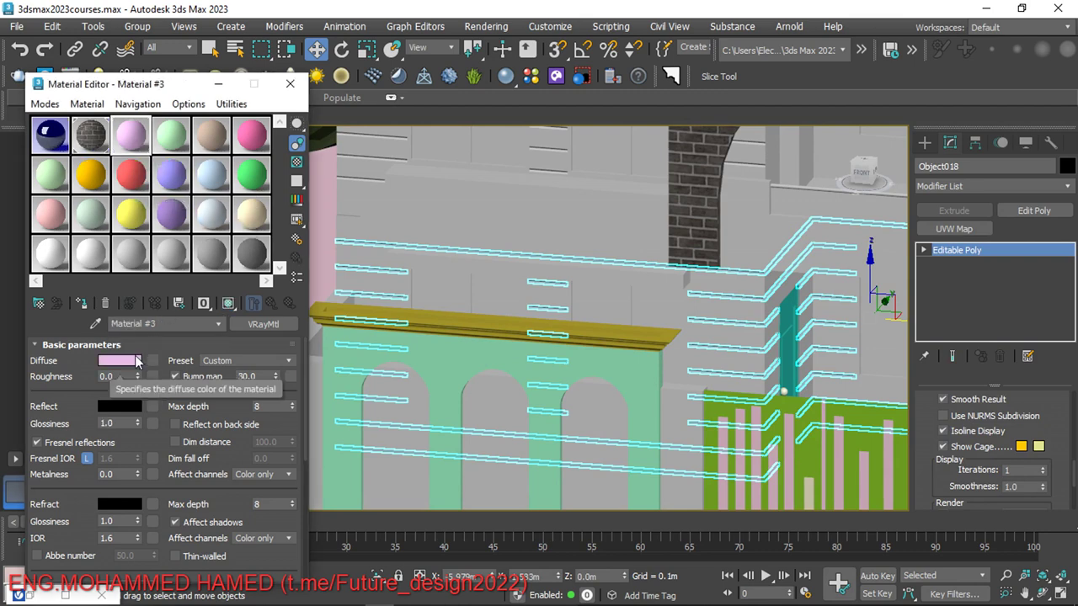
mouse_move(207, 596)
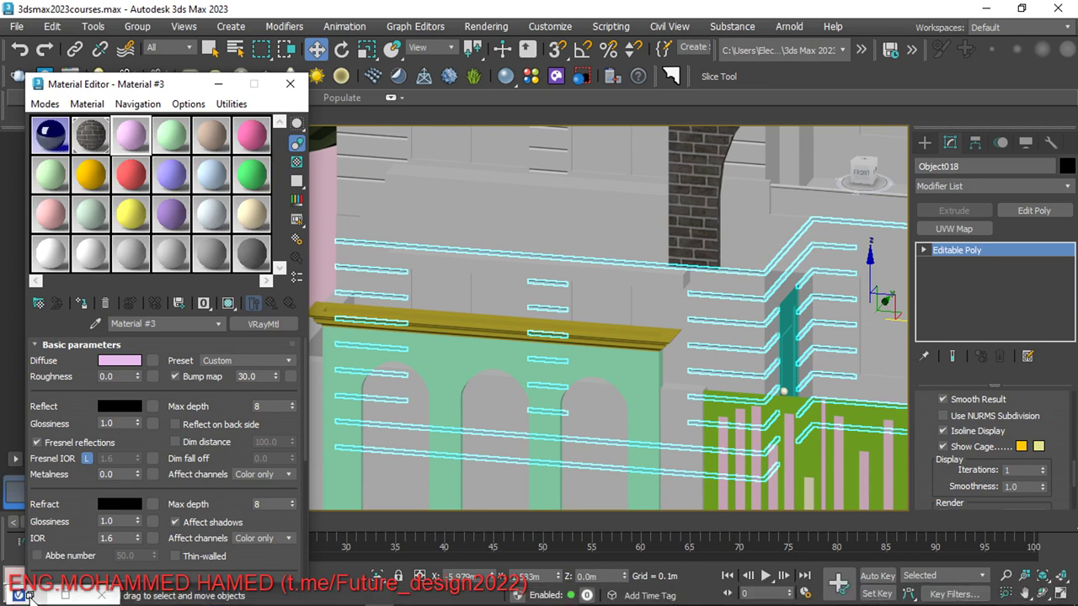
click(27, 596)
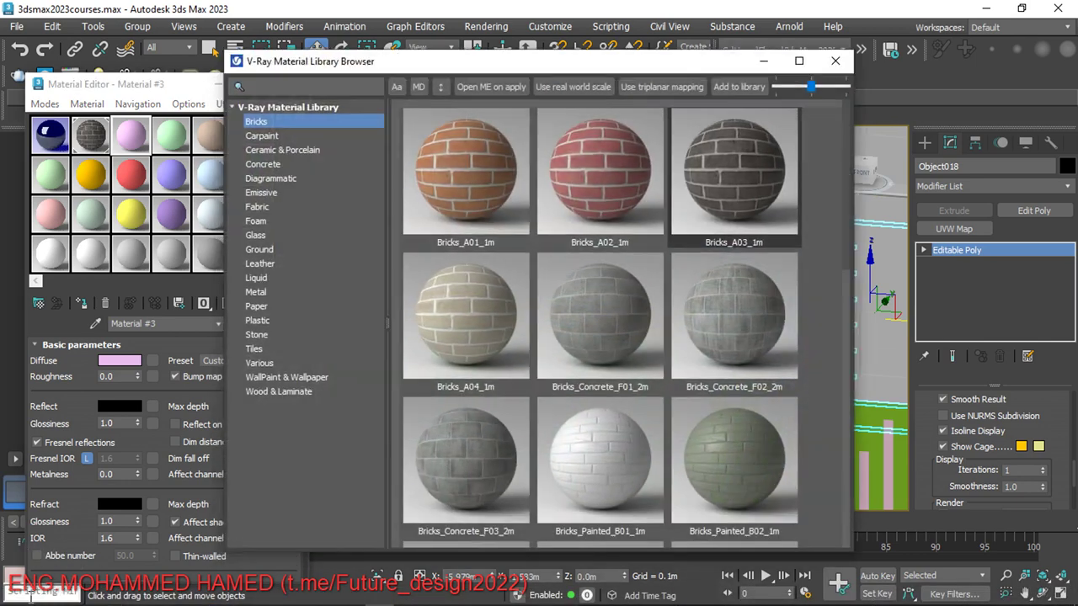
click(280, 134)
click(284, 151)
click(276, 165)
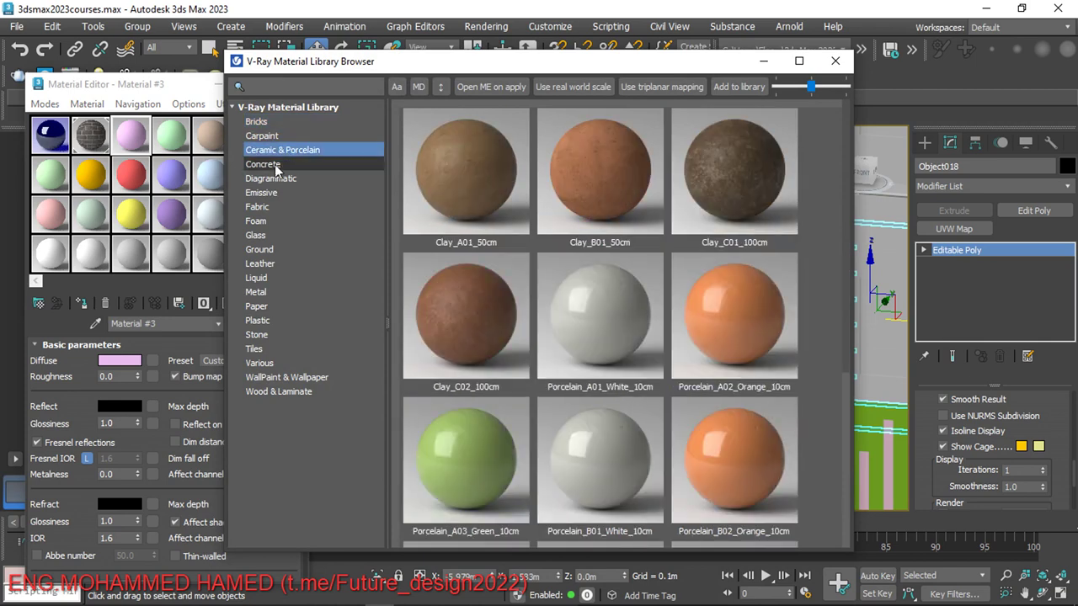
click(271, 179)
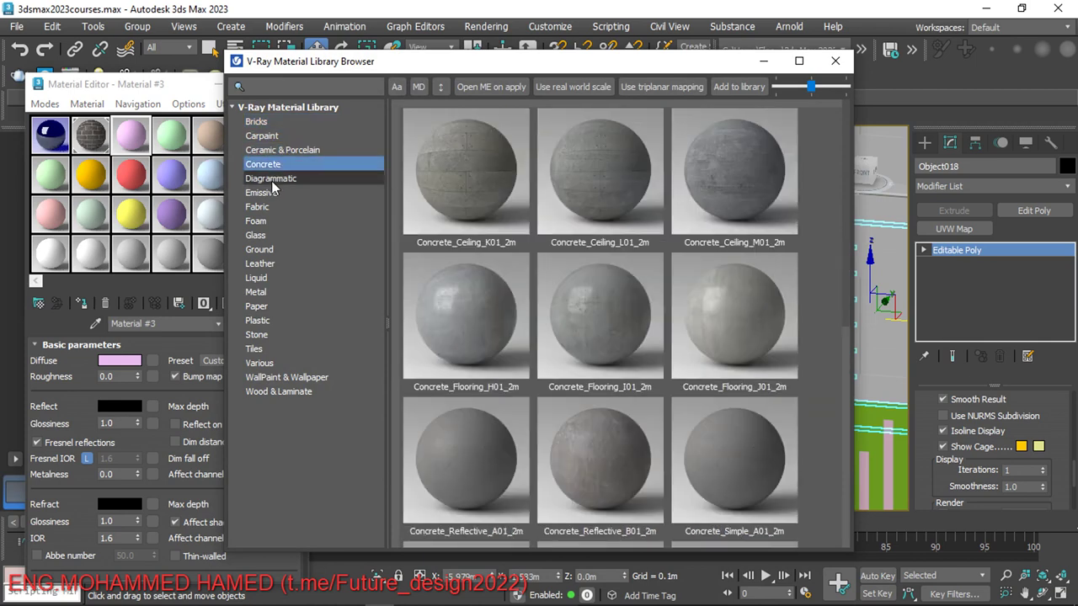
click(270, 193)
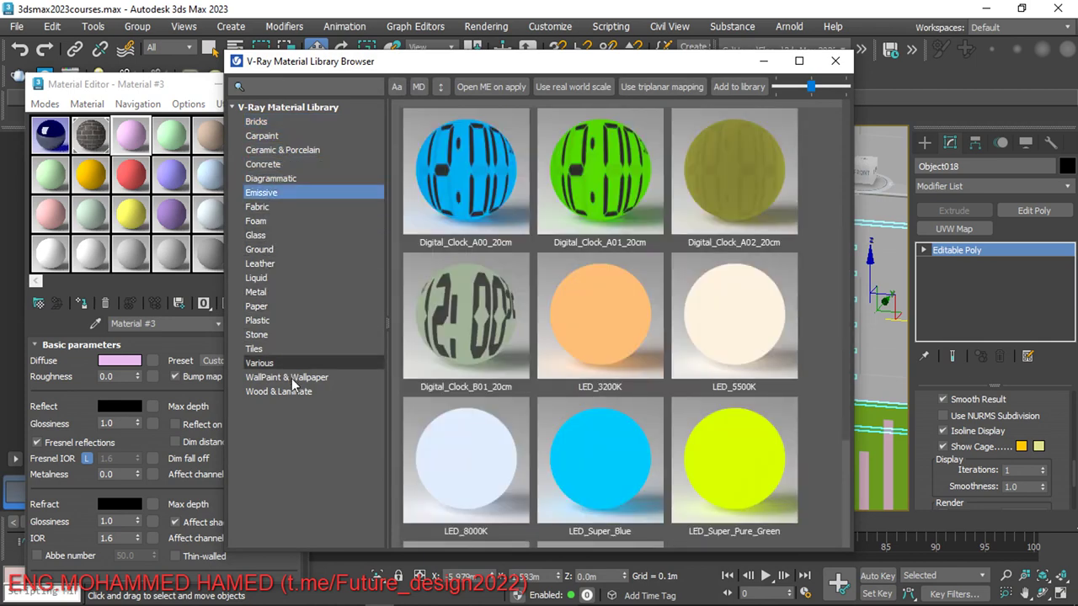
click(260, 307)
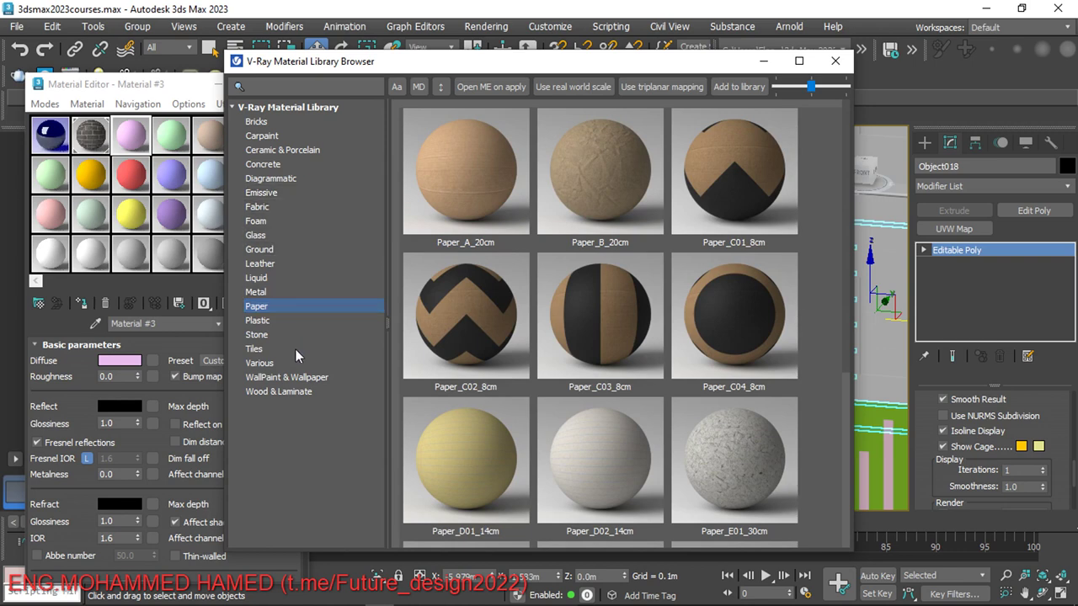
click(297, 378)
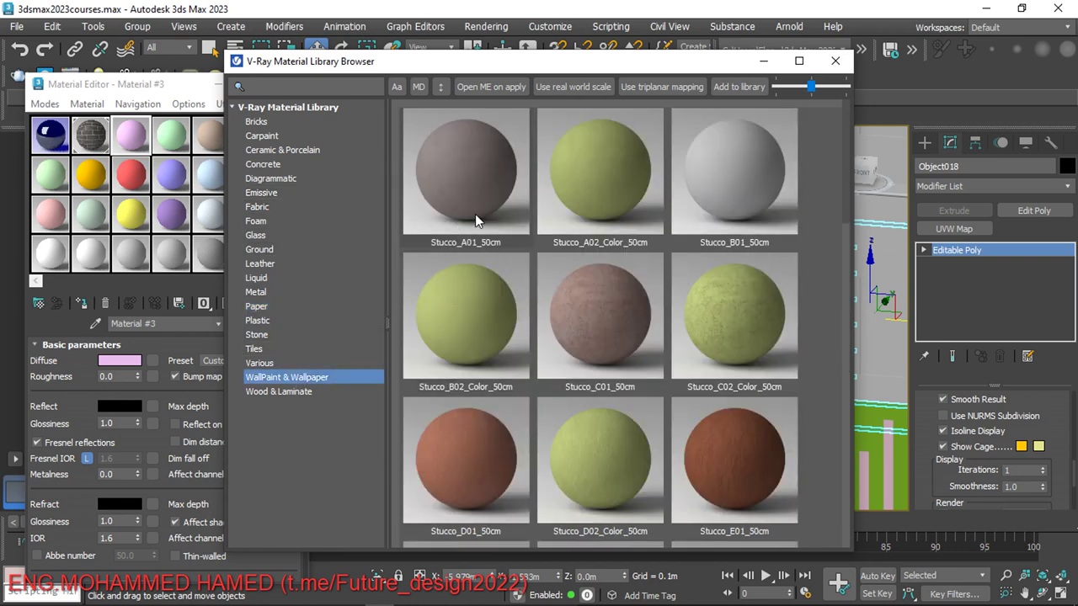
Look through the stucco and wall paint materials and load Stucco_A01_50cm into the chosen material sample.
scroll(506, 252, down, 10)
scroll(509, 269, up, 5)
scroll(509, 268, up, 3)
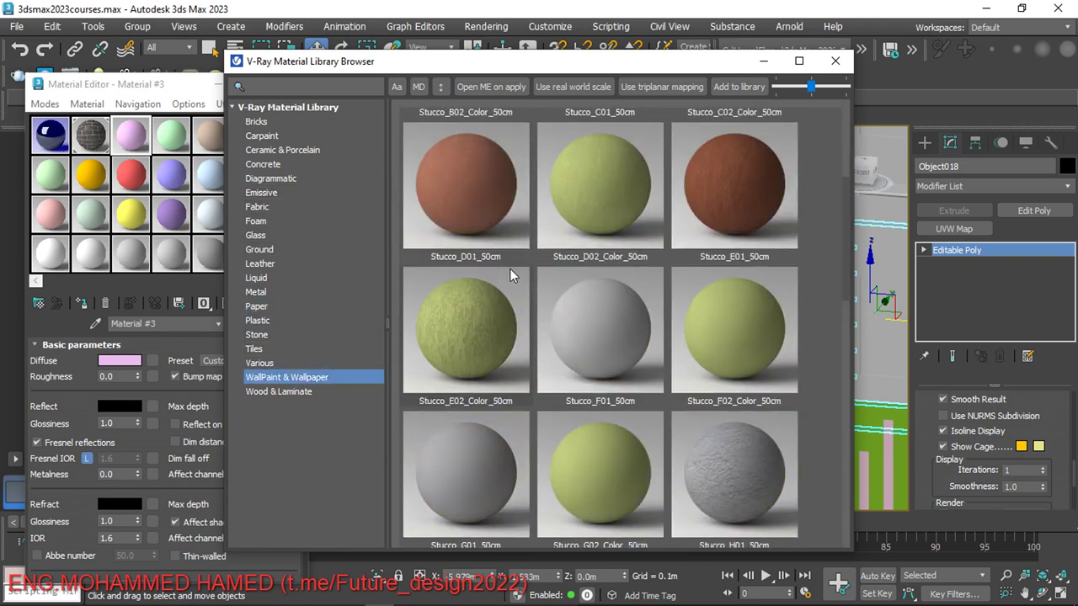
scroll(509, 271, down, 3)
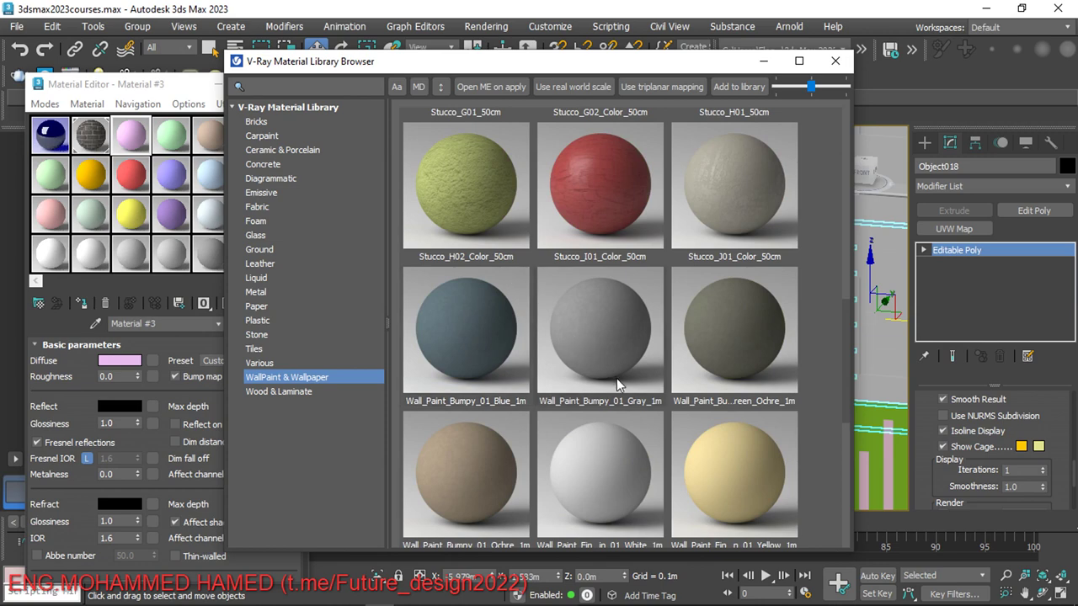
scroll(631, 301, up, 5)
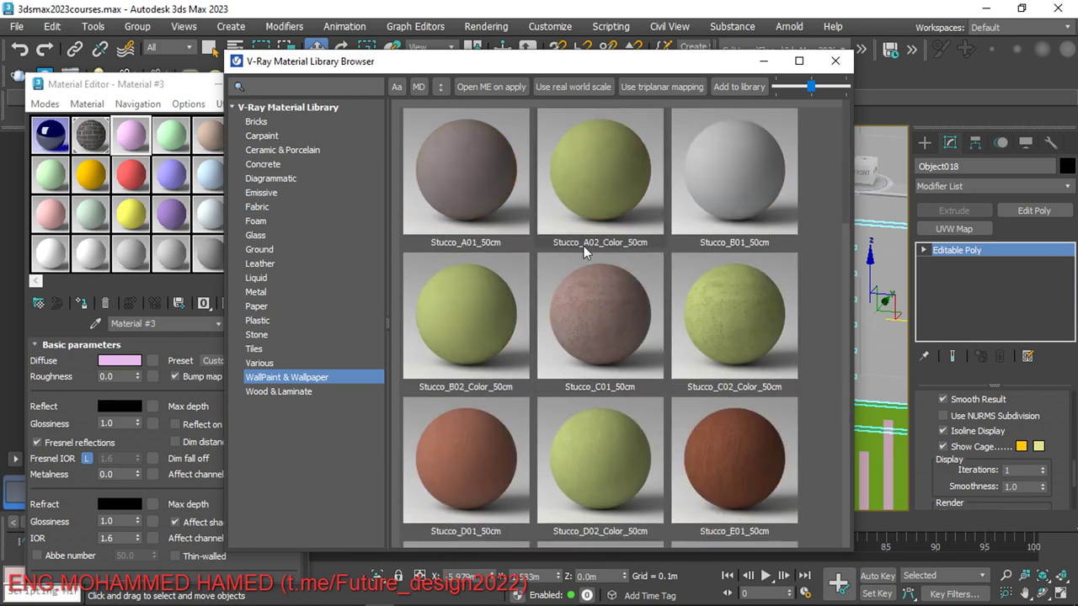
mouse_move(583, 246)
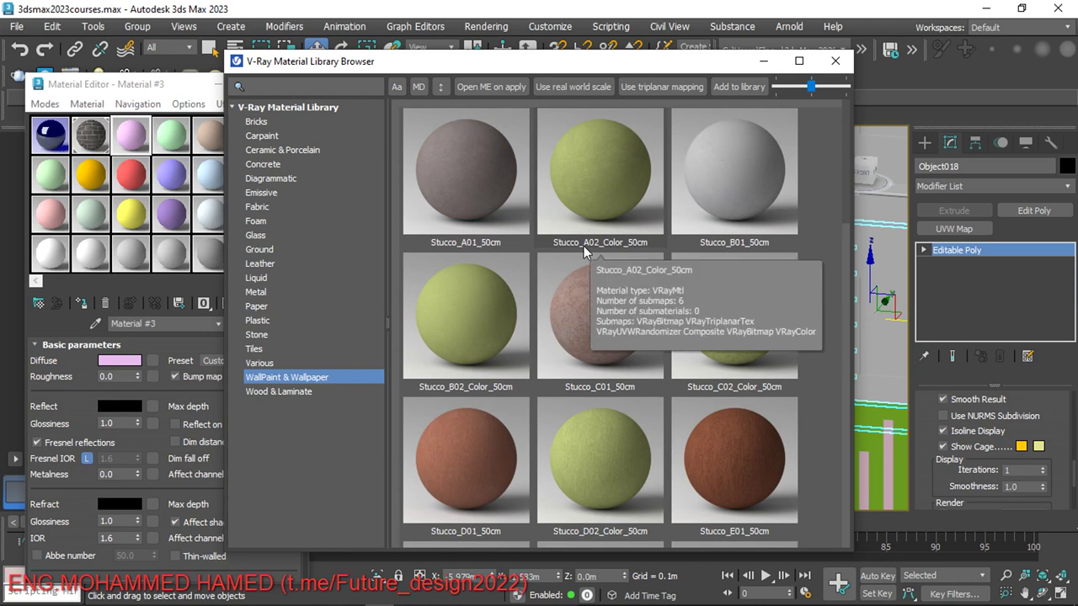
right_click(454, 185)
click(490, 211)
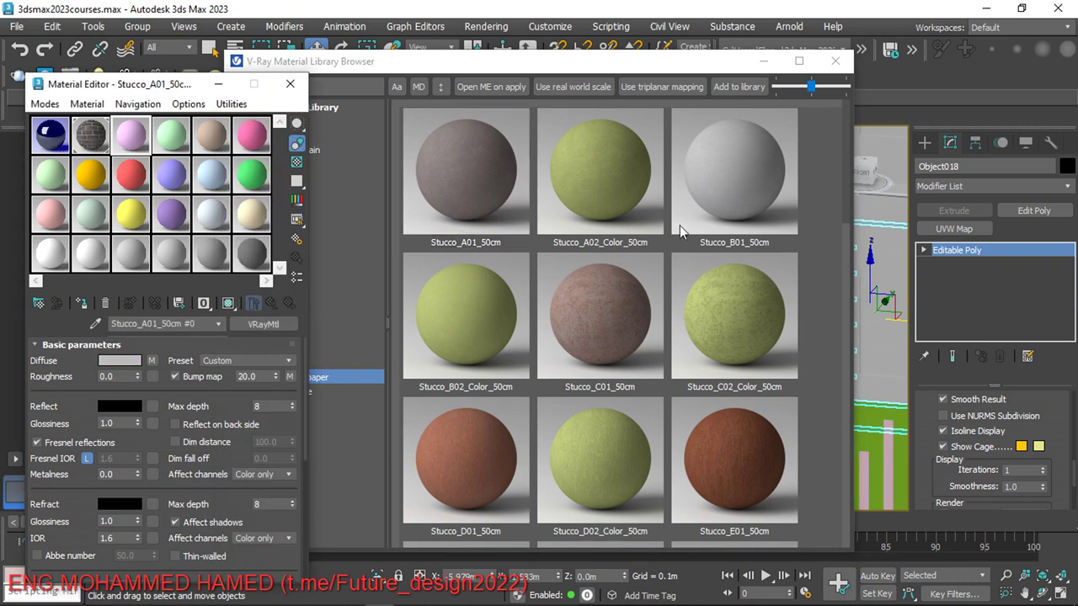
Minimize the library browser, assign Stucco_A01_50cm to the detached ground-floor grooves and show the material in the viewport.
click(764, 61)
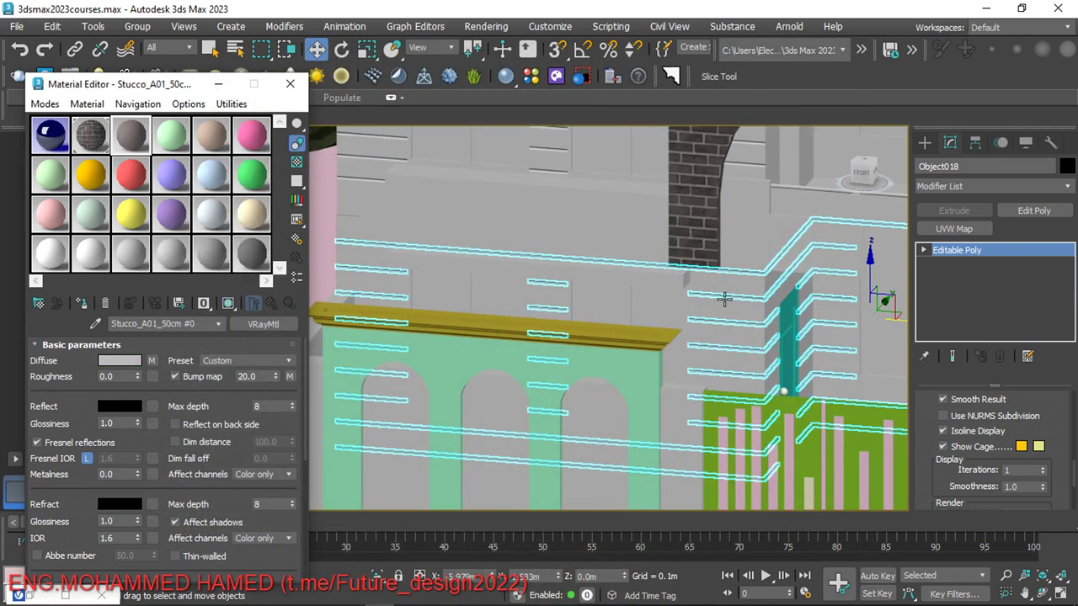
click(230, 304)
click(81, 303)
scroll(624, 284, down, 10)
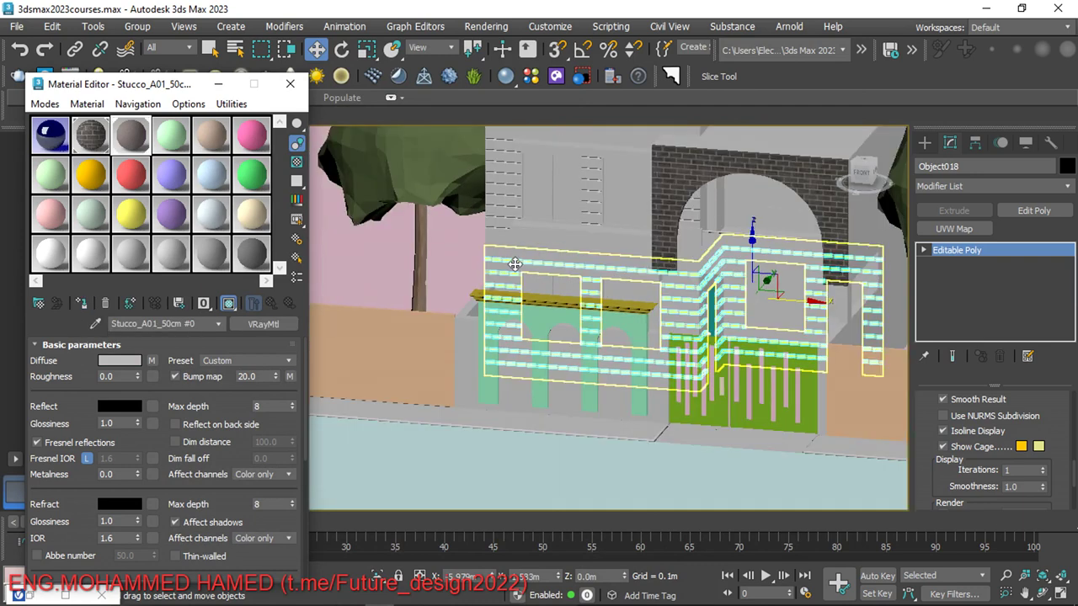
Check the ground-floor grooves up close, and select the detached upper-floor grooves to assign Stucco_A01_50cm to them.
click(478, 182)
scroll(551, 286, up, 8)
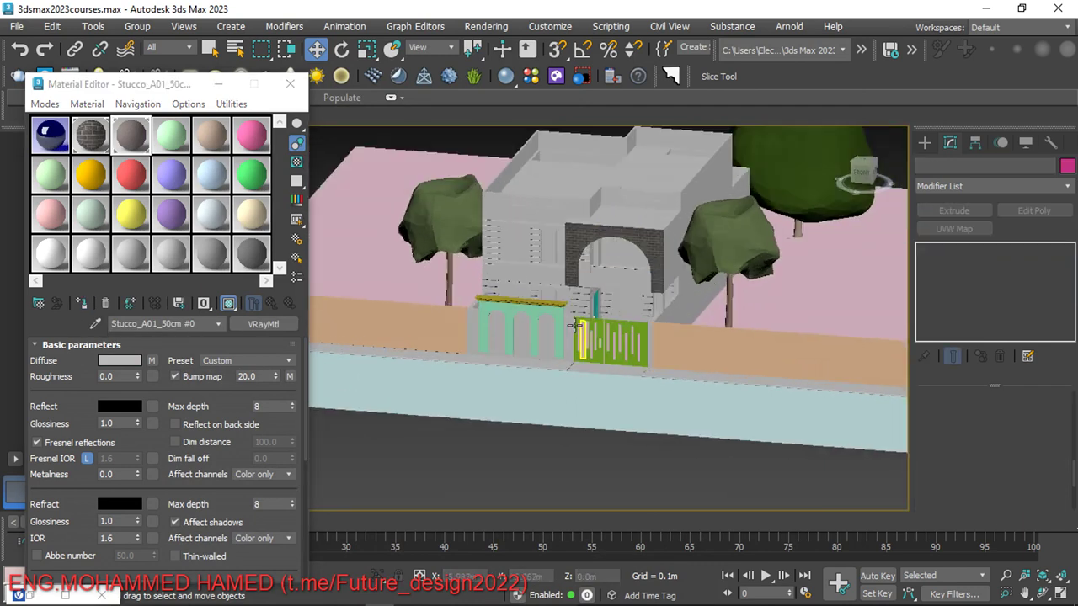
scroll(580, 224, up, 6)
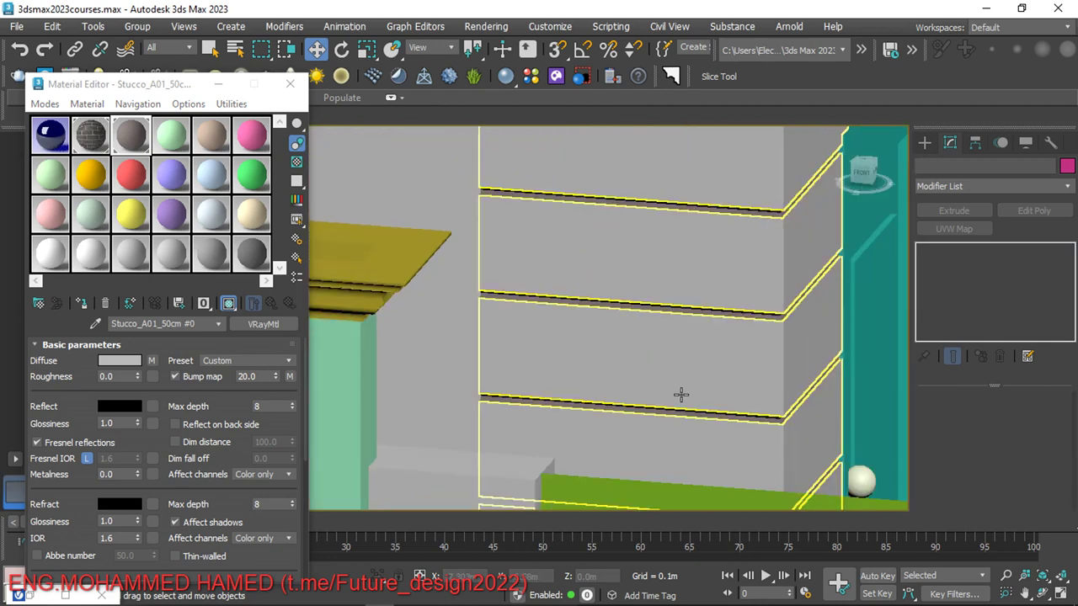
scroll(699, 436, down, 6)
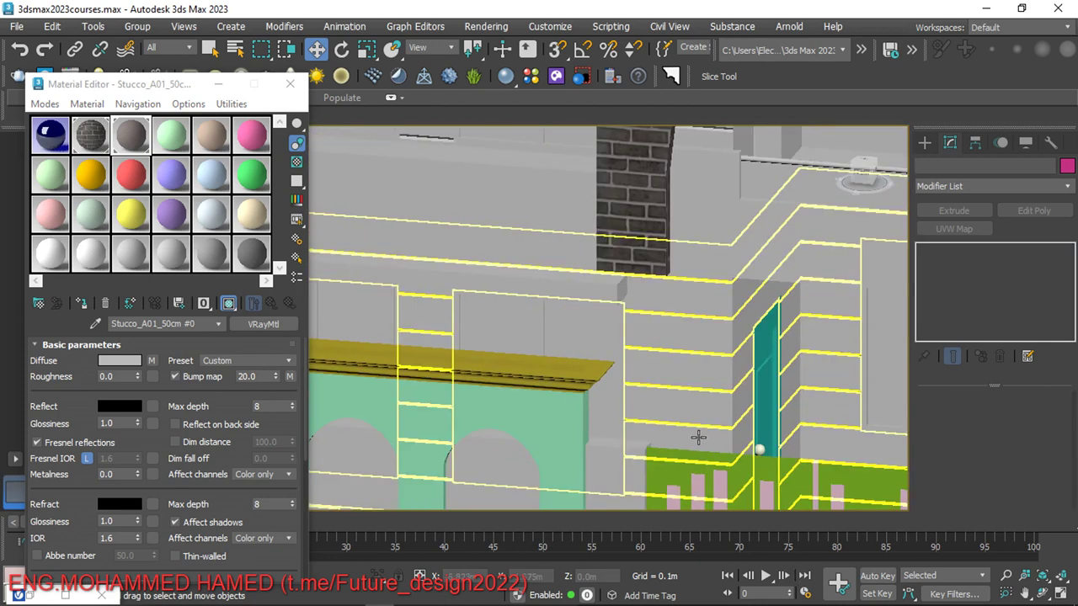
scroll(602, 357, down, 3)
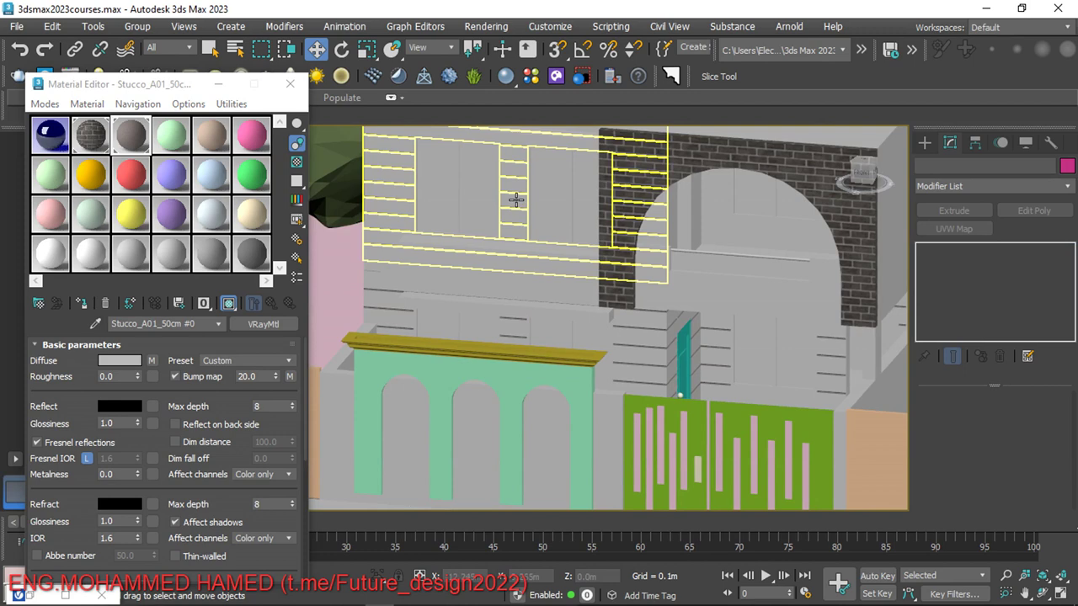
click(517, 199)
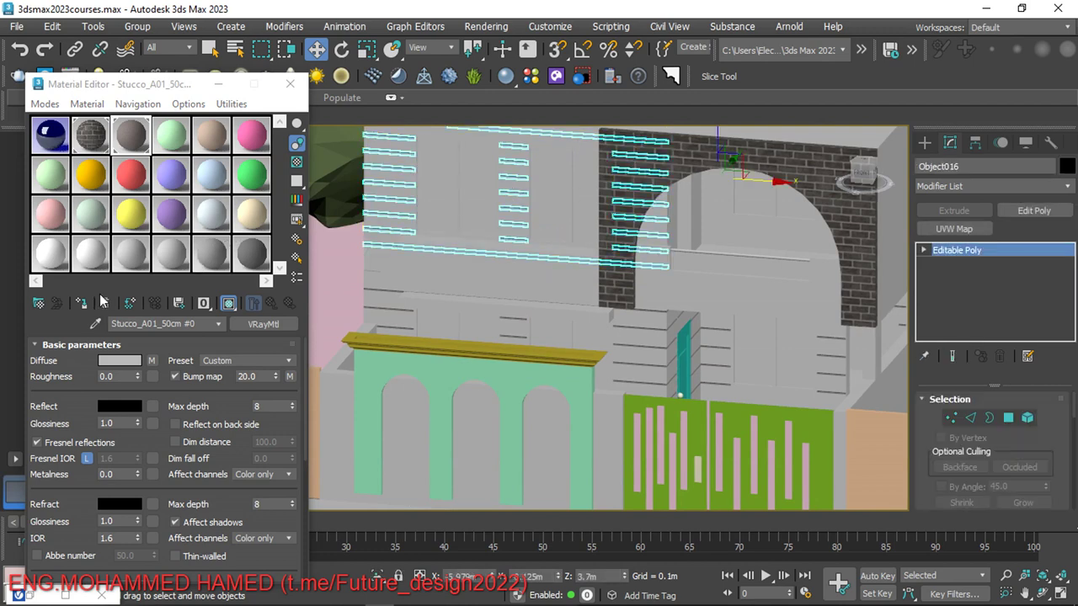
scroll(467, 362, down, 5)
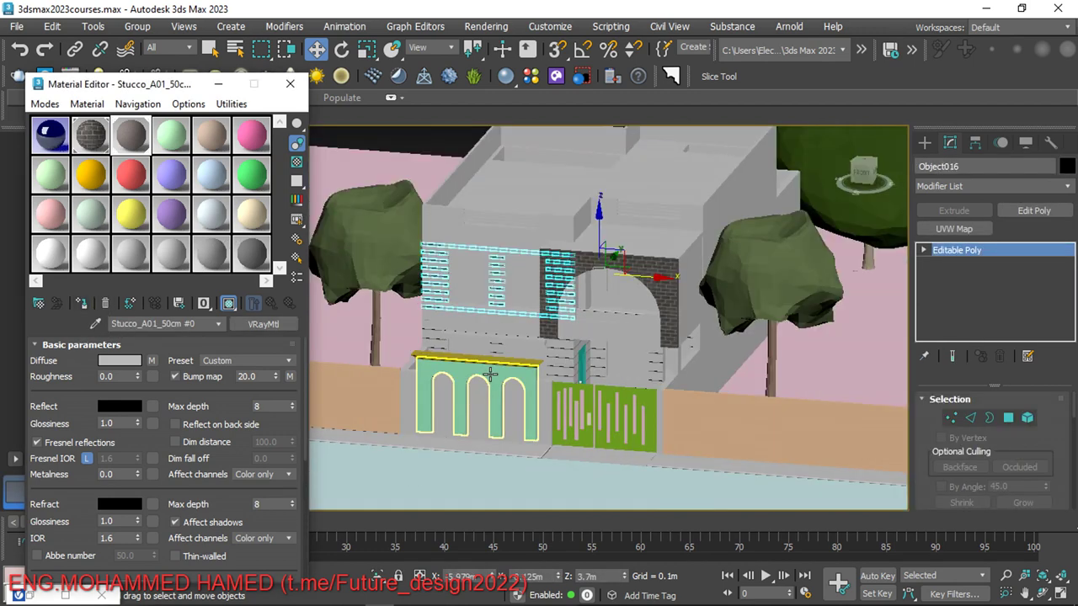
Select the upper-floor window wall around the detached grooves.
click(499, 308)
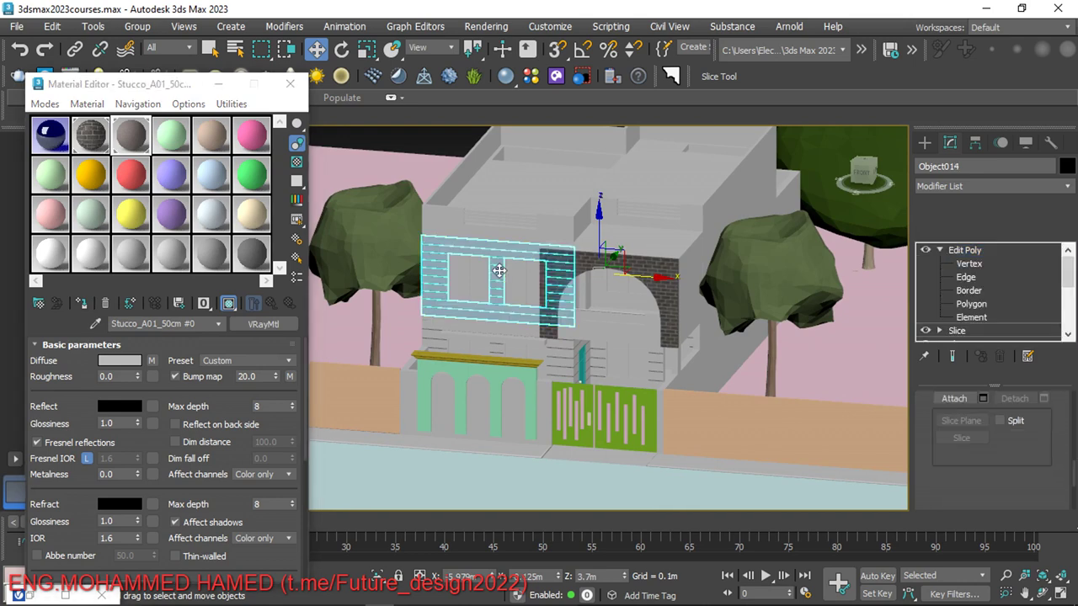
Load the Wall_Paint_Fine_Grain_01_White_1m material from the V-Ray library's WallPaint & Wallpaper category into the unused light green material slot.
scroll(503, 253, up, 5)
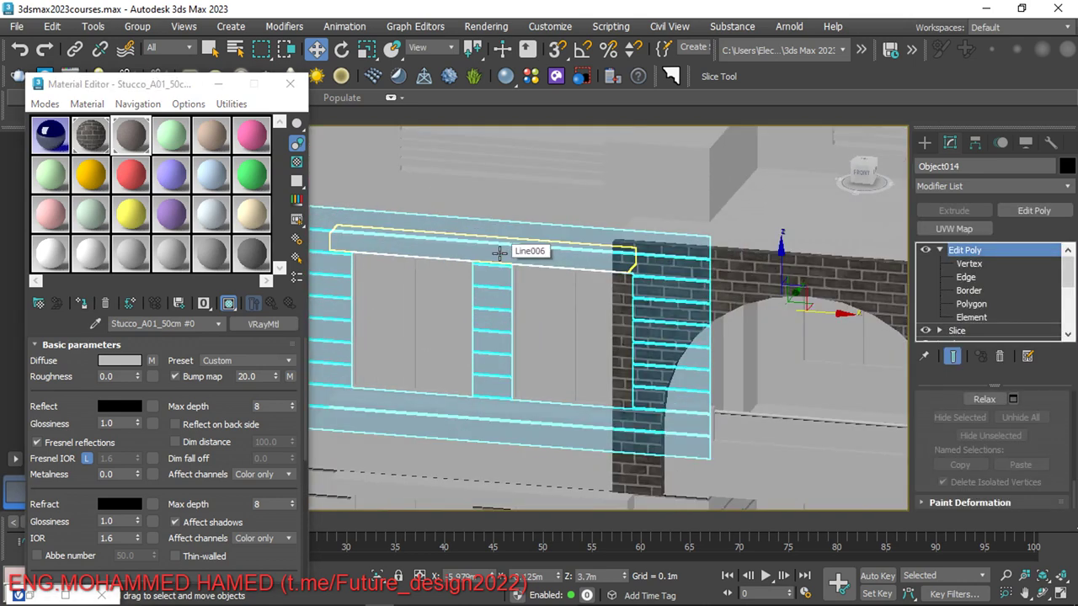
scroll(767, 374, down, 5)
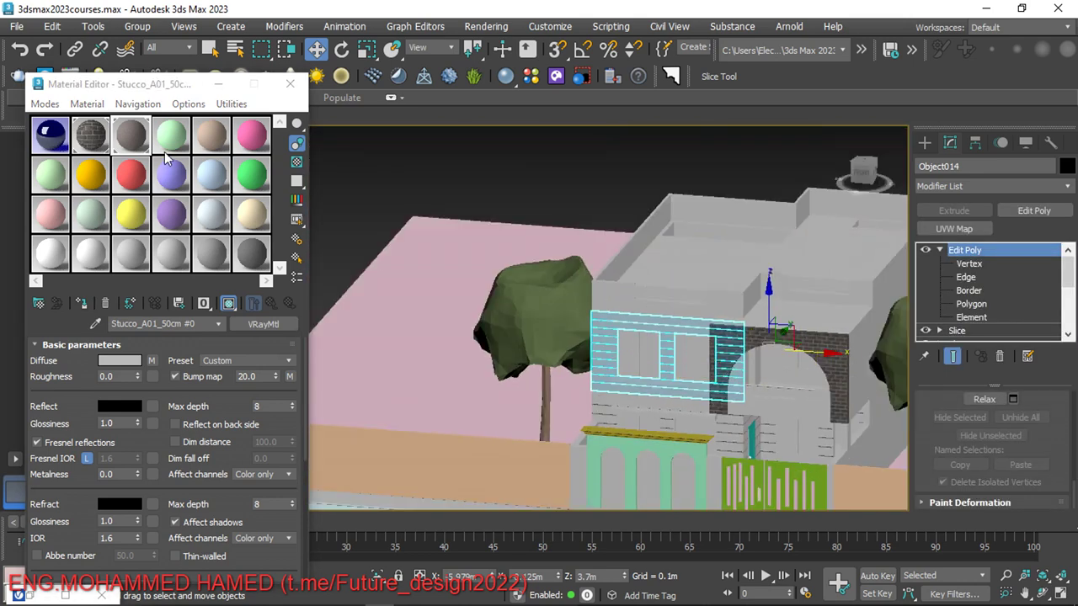
click(169, 148)
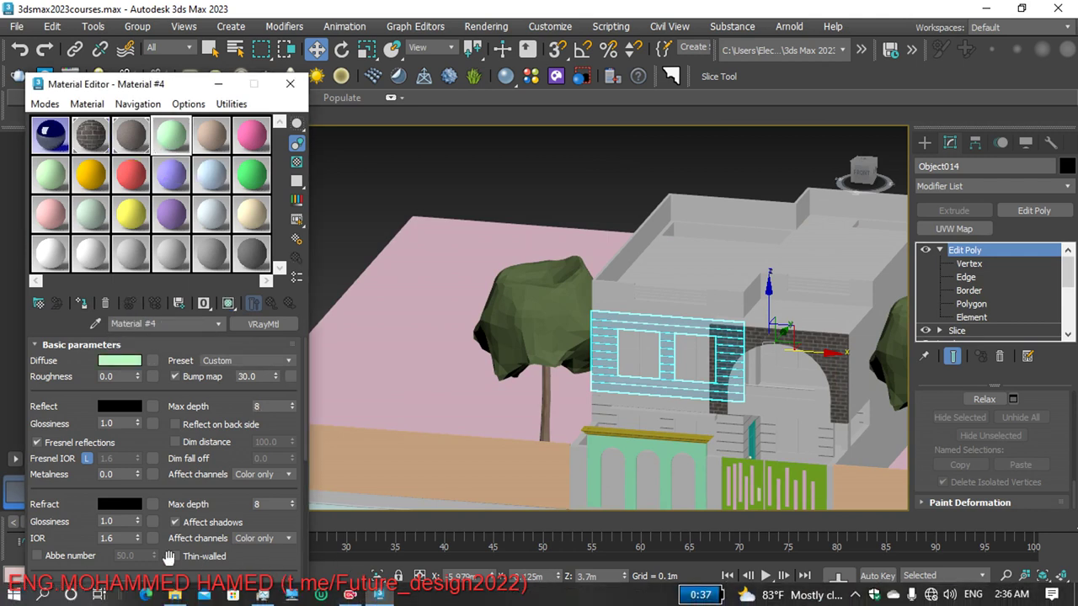
click(110, 598)
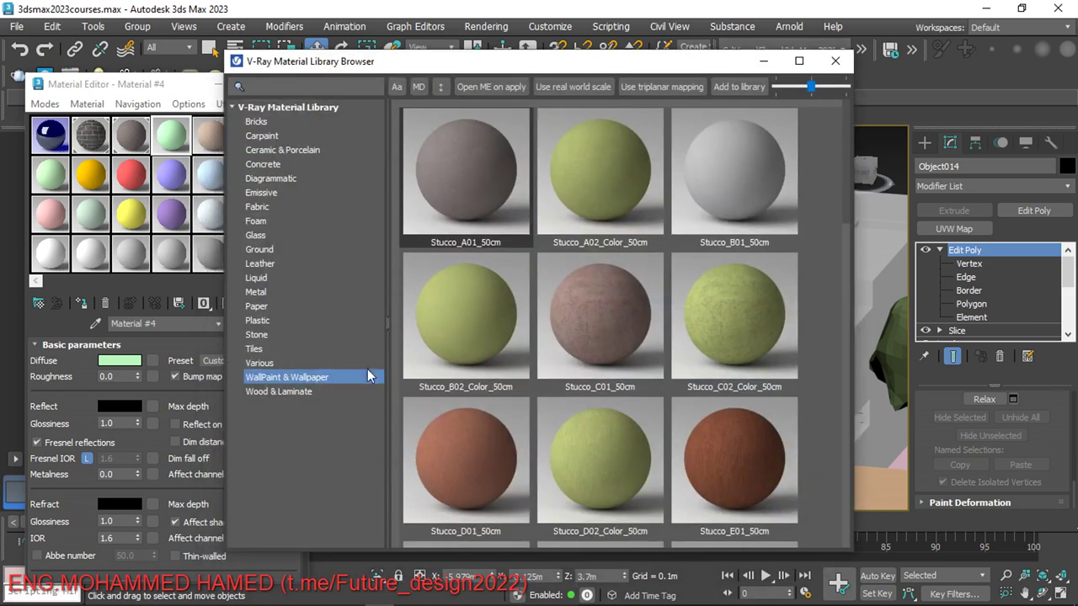
scroll(535, 307, down, 6)
scroll(533, 310, up, 5)
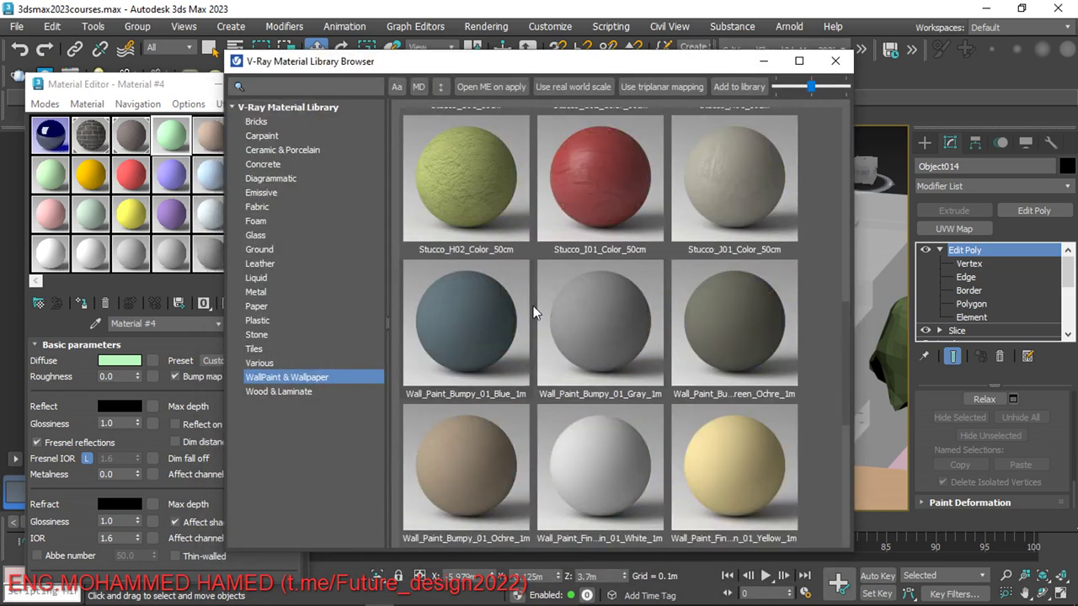
scroll(533, 307, down, 3)
scroll(599, 354, down, 2)
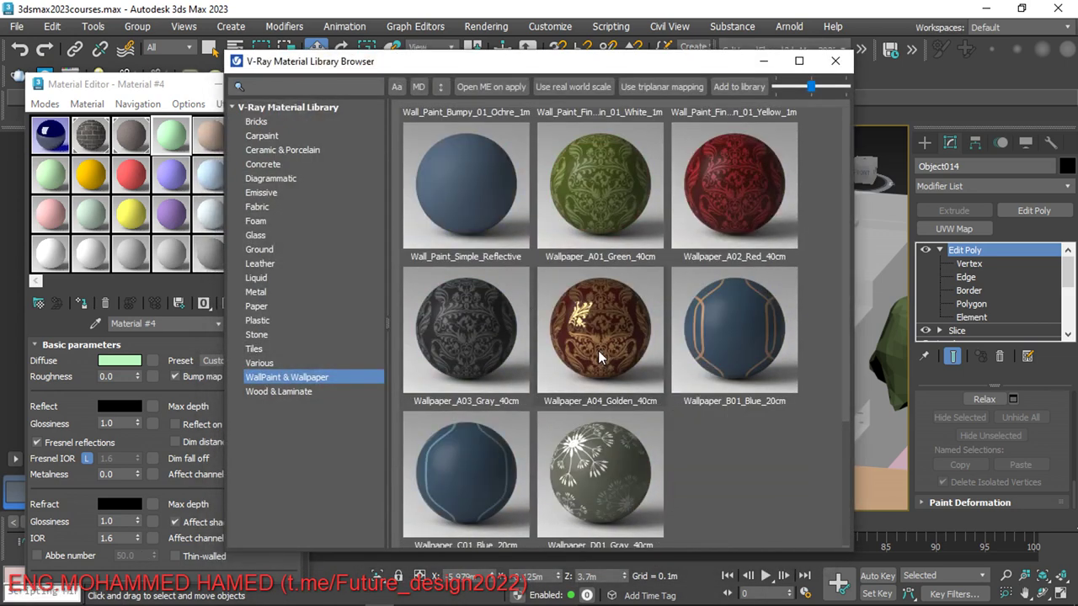
scroll(648, 413, up, 3)
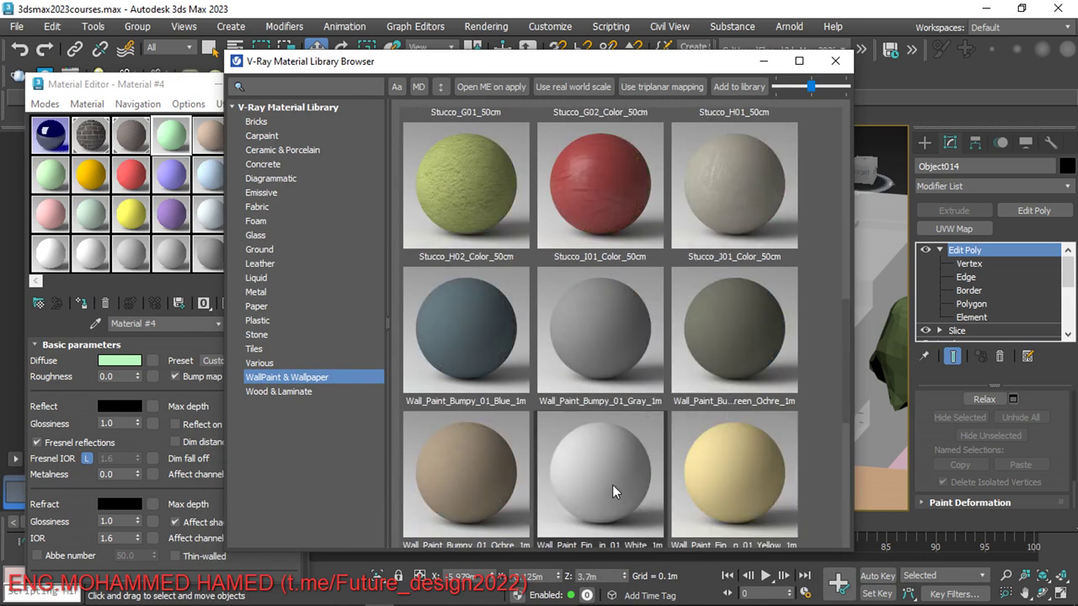
scroll(612, 484, down, 1)
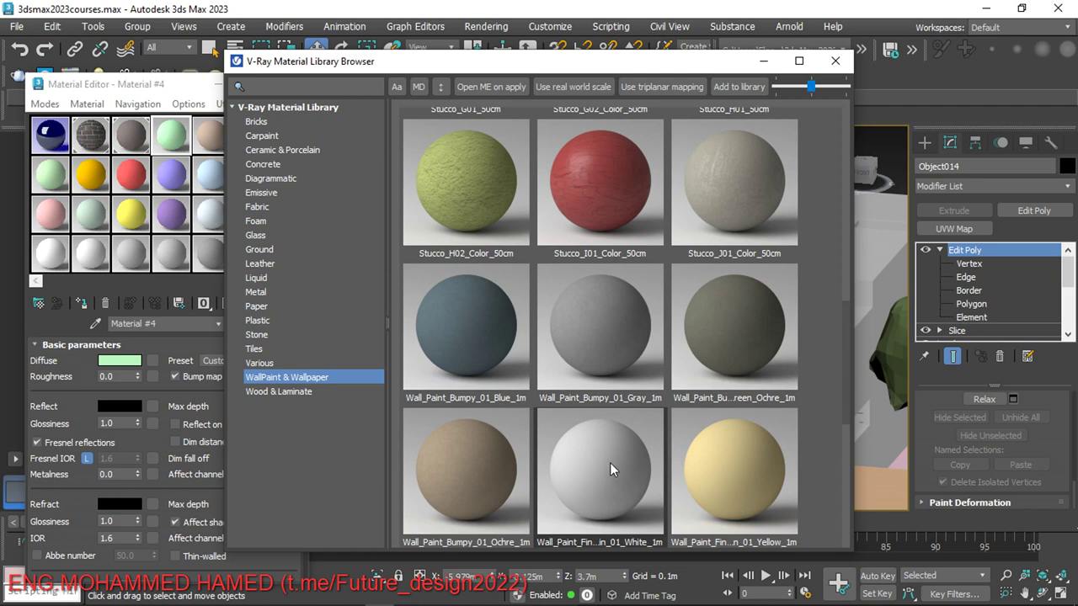
right_click(598, 488)
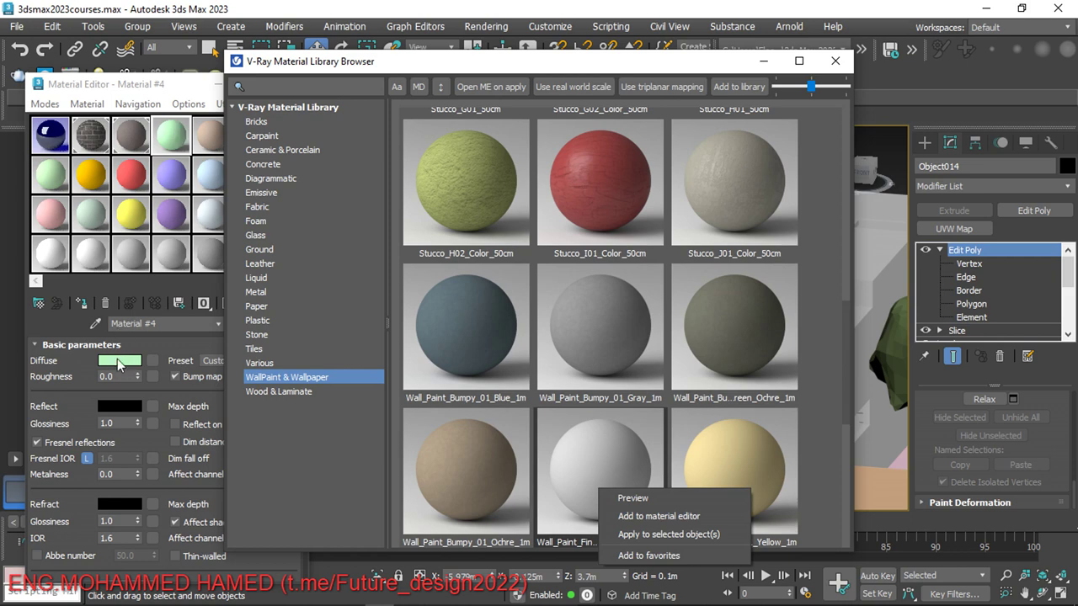
click(649, 517)
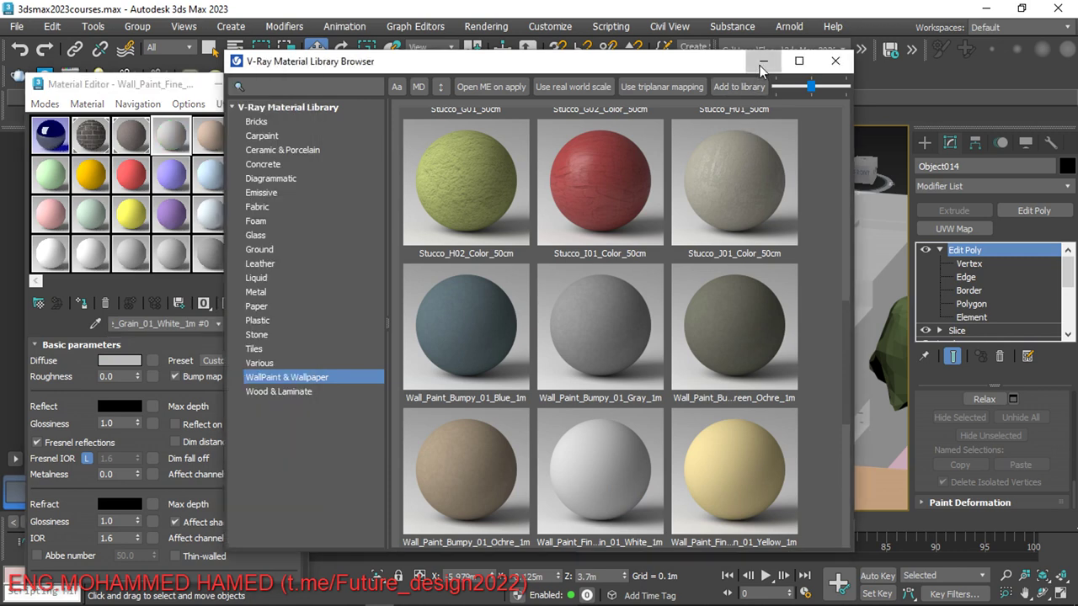
click(763, 60)
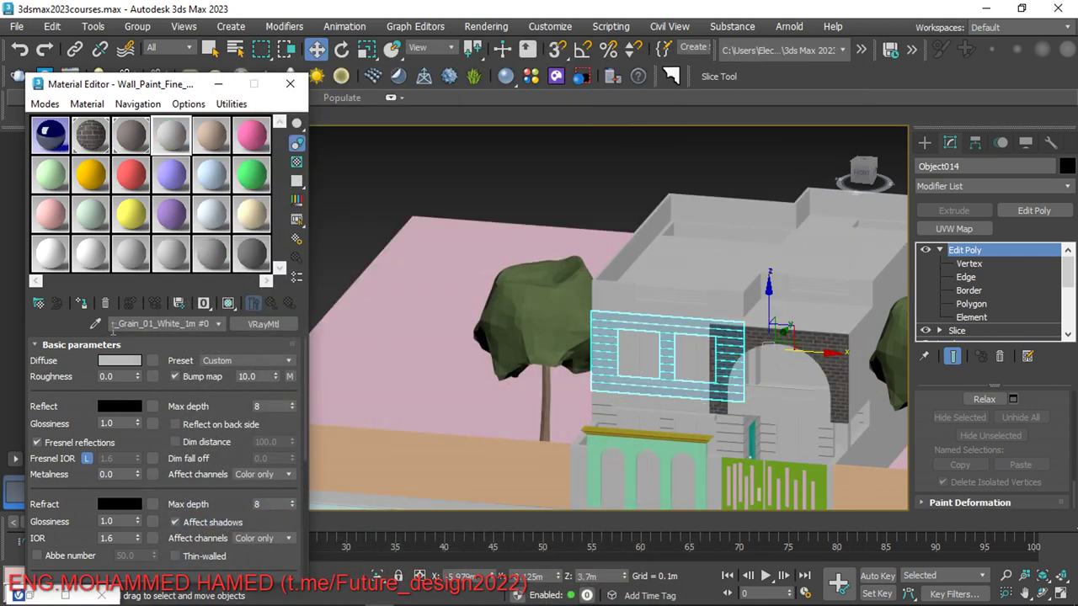
Assign the white fine-grain wall paint to the selected grooved cladding on the upper floor and clear the selection.
click(80, 308)
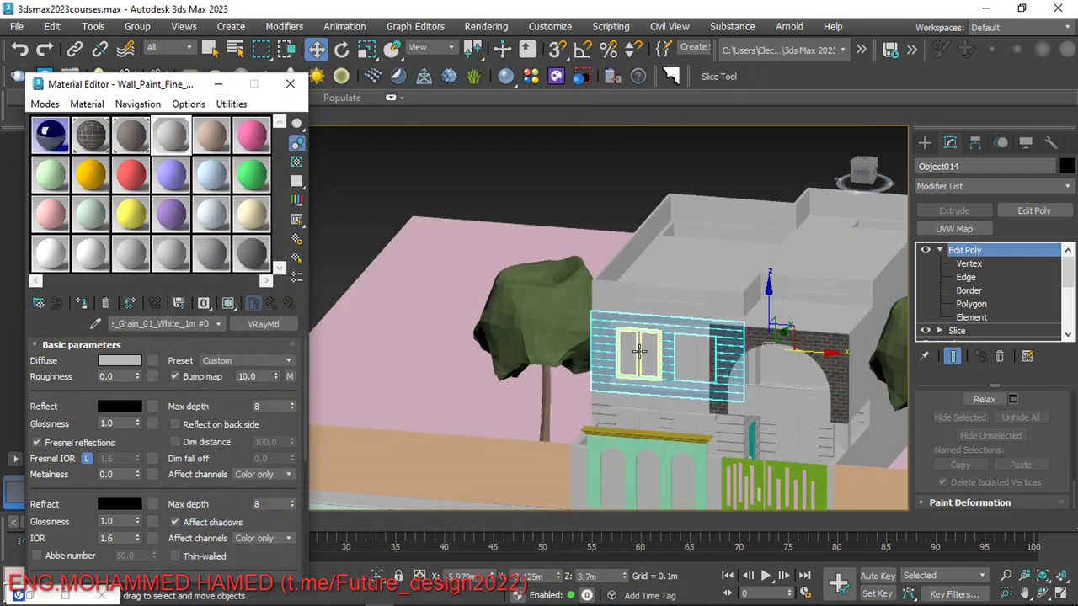
scroll(649, 325, down, 3)
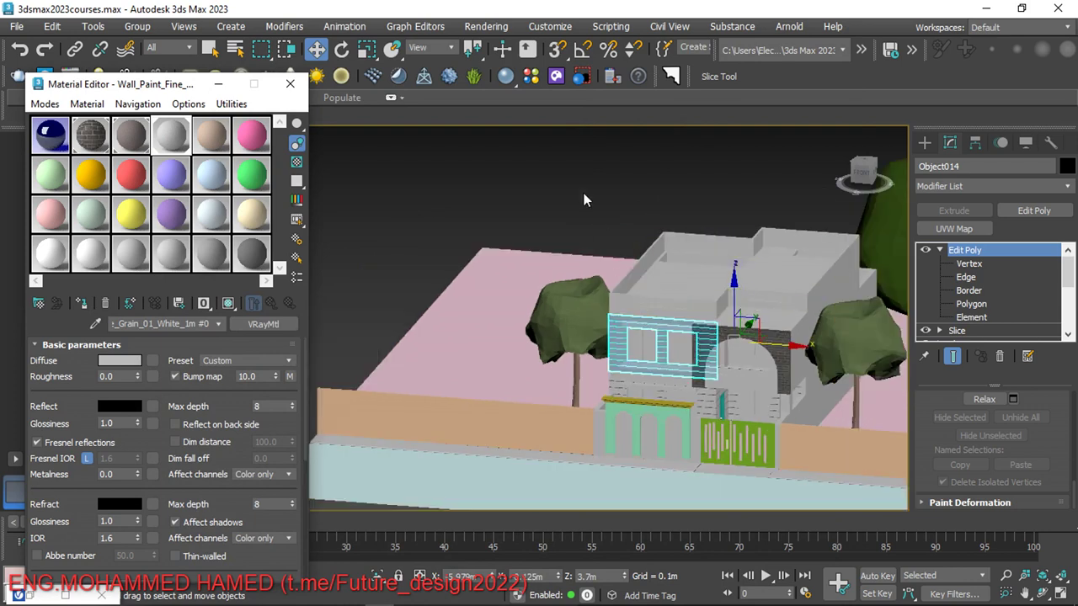
click(584, 192)
scroll(678, 331, up, 8)
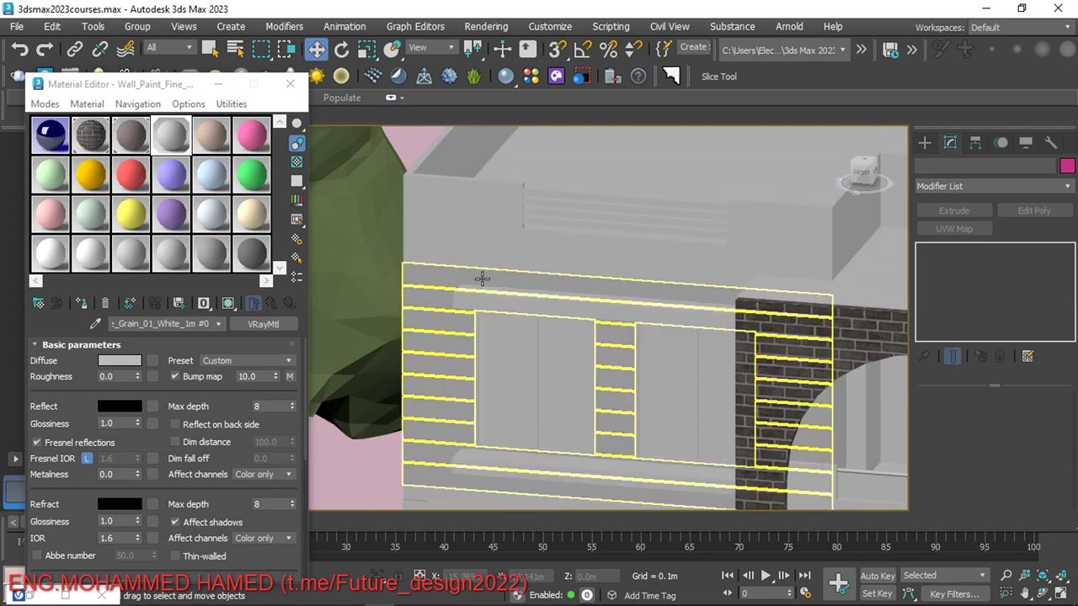
Lighten the white wall paint's diffuse colour to a neutral grey with value 186.
click(122, 361)
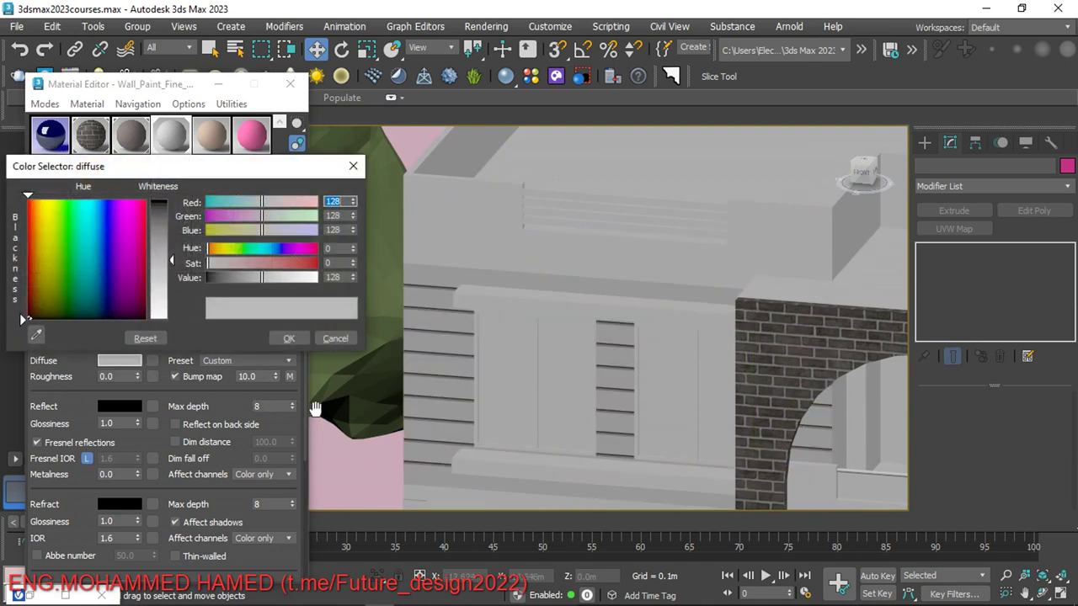
drag(165, 275, 162, 302)
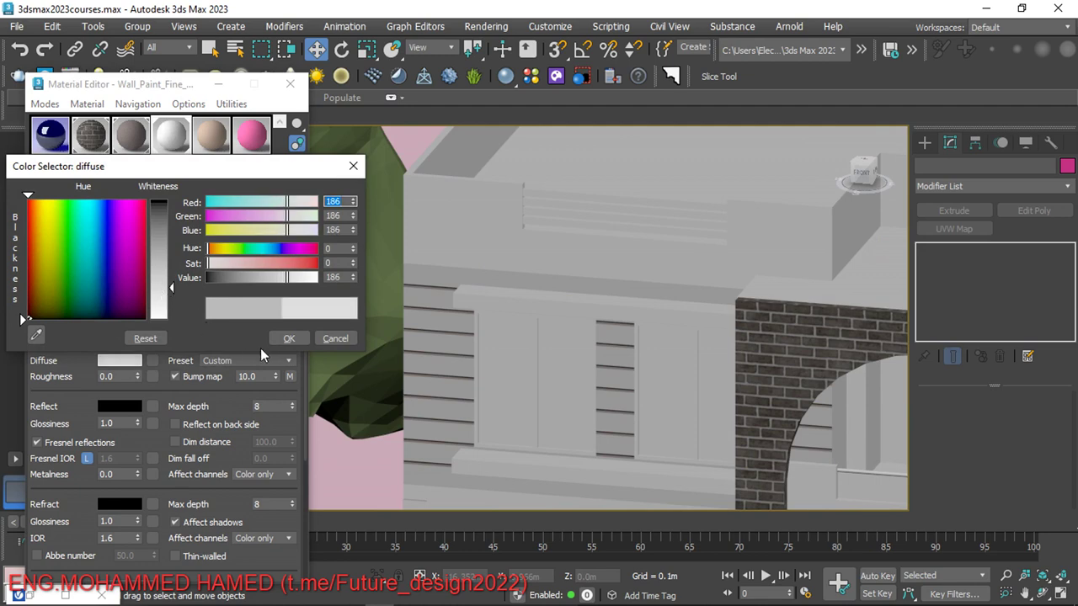
click(290, 339)
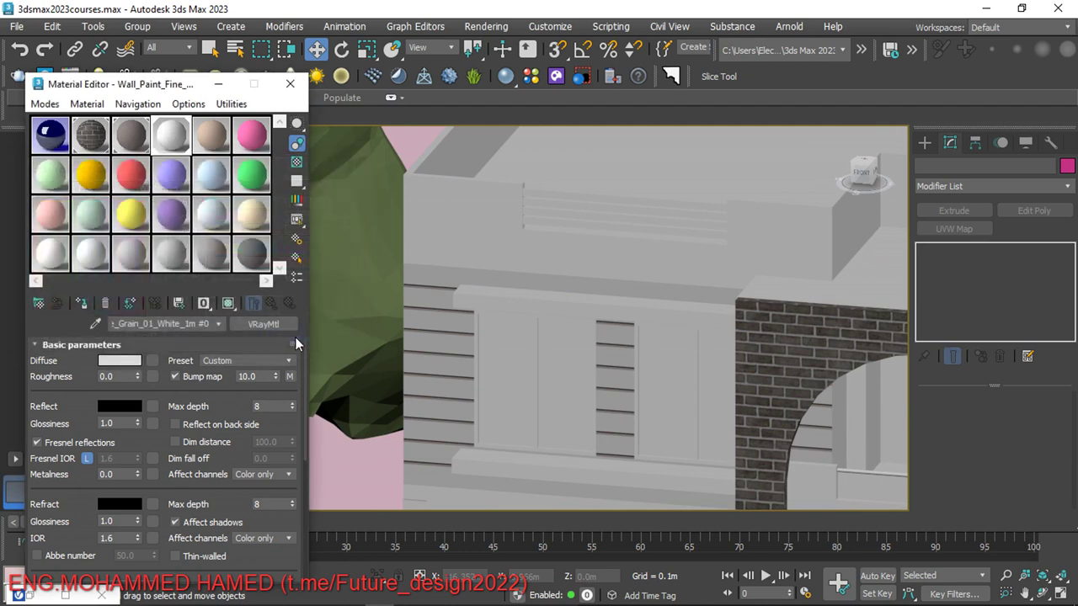
click(574, 376)
scroll(573, 376, down, 6)
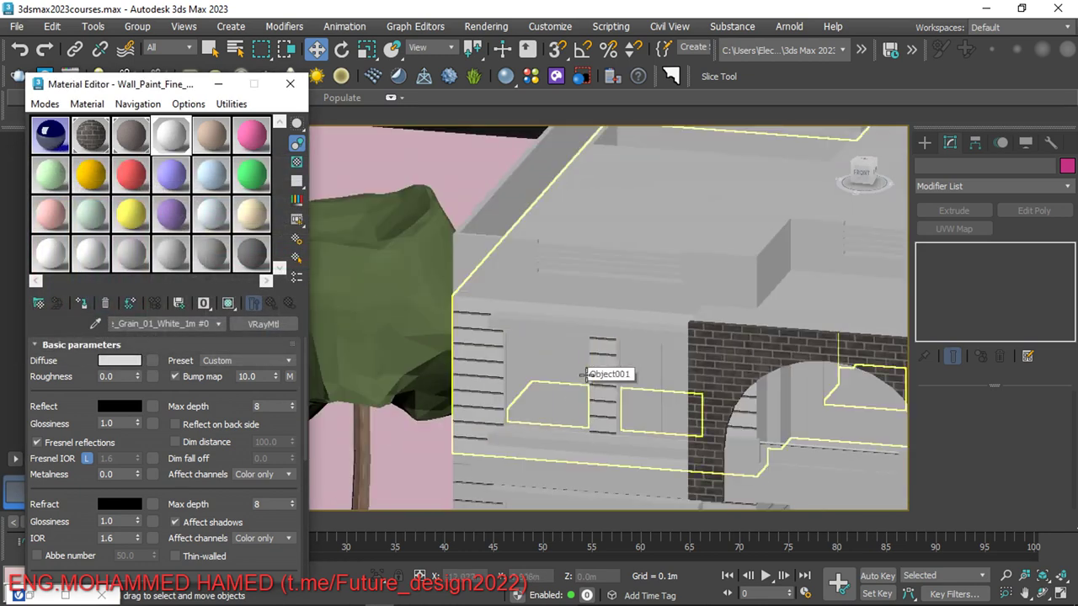
click(568, 308)
key(ctrl+d)
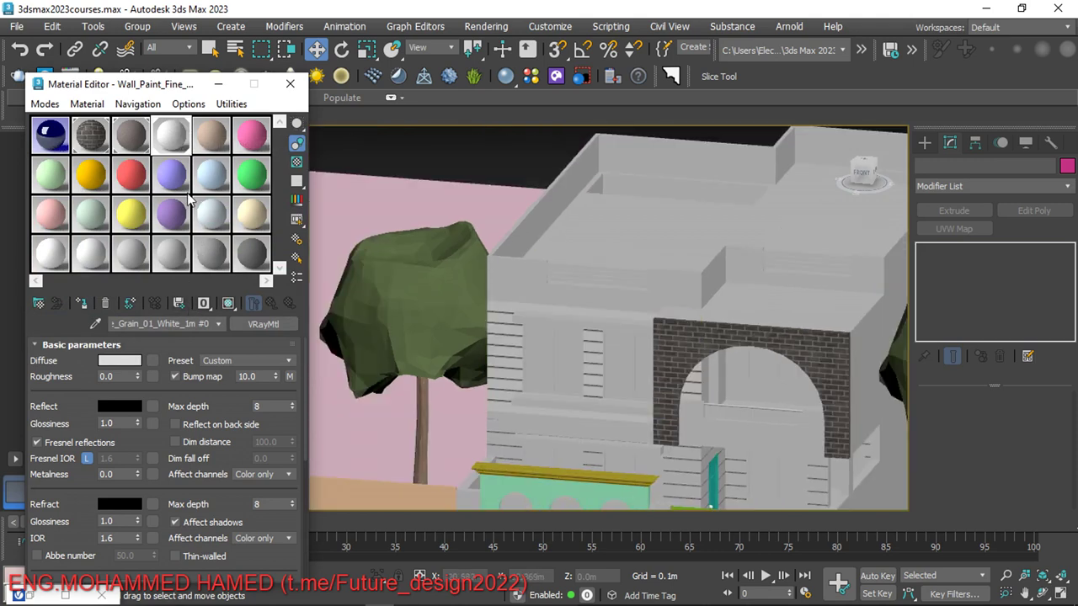
Brighten the wall paint's diffuse colour to a near-white neutral with value 208.
click(122, 361)
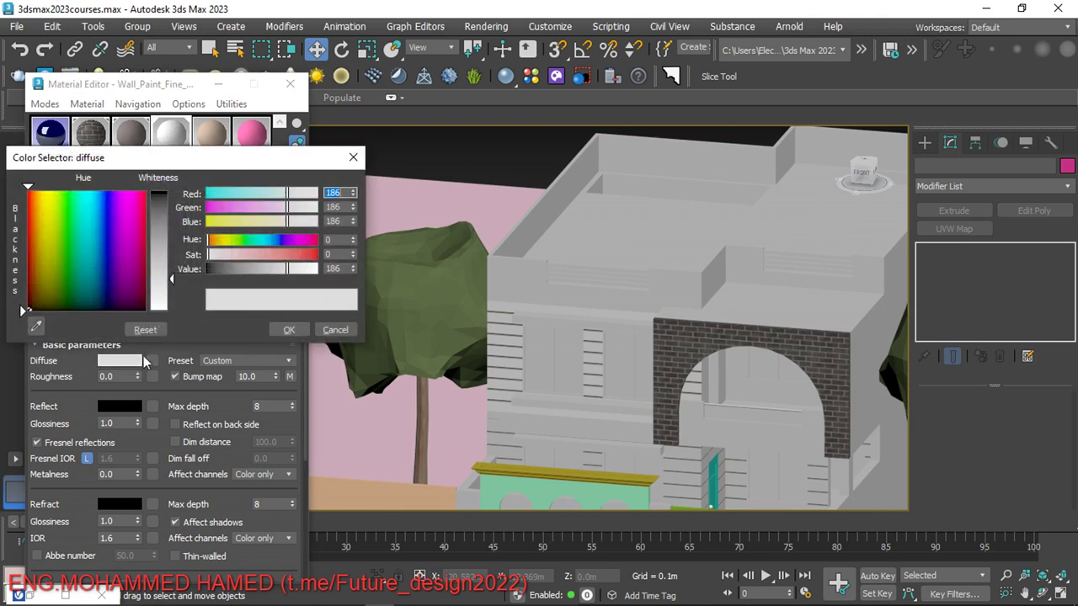
drag(164, 295, 165, 299)
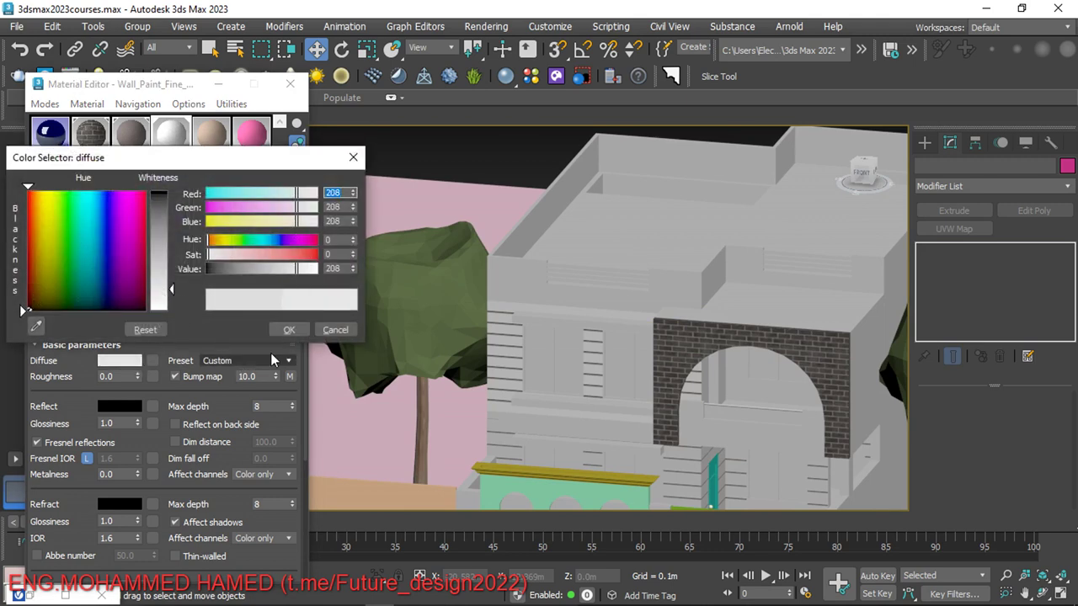
click(289, 330)
Assign the white wall paint to the grooved cladding on the ground floor and clear the selection.
scroll(547, 362, down, 3)
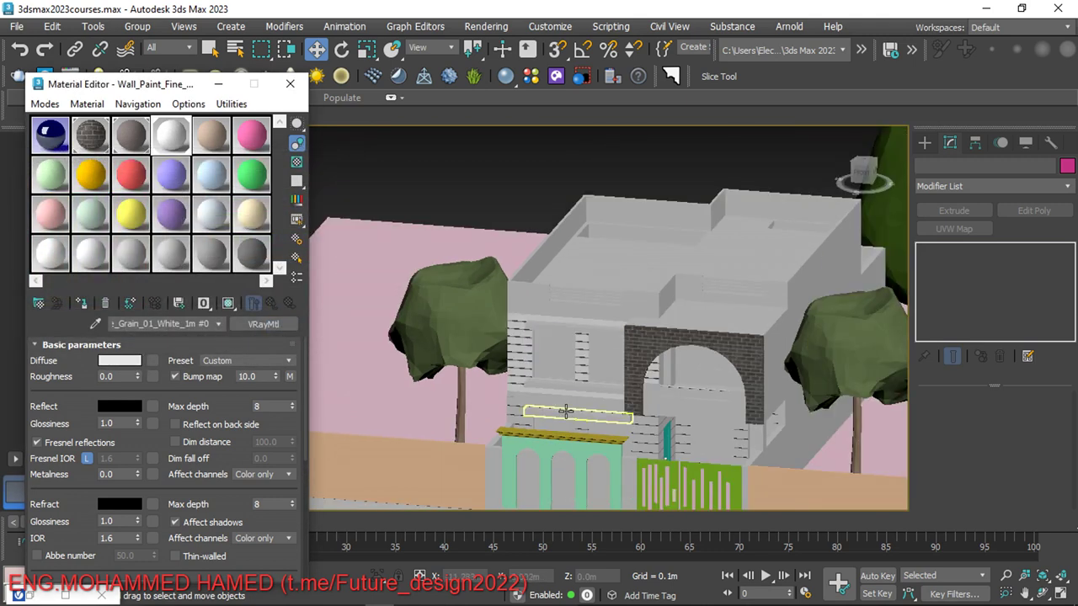
click(528, 416)
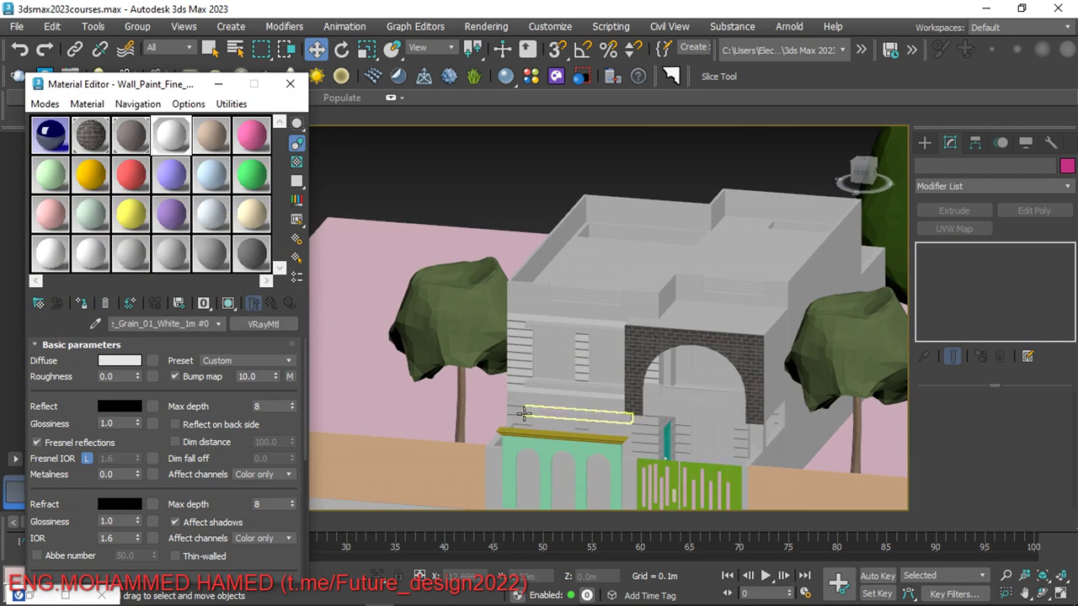
click(528, 416)
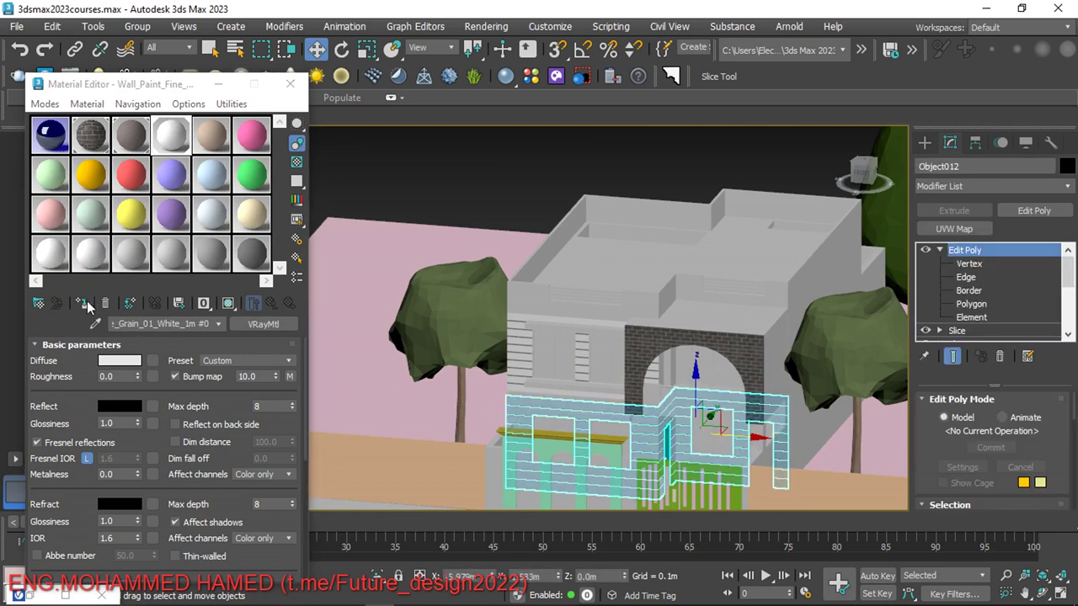
scroll(610, 436, up, 2)
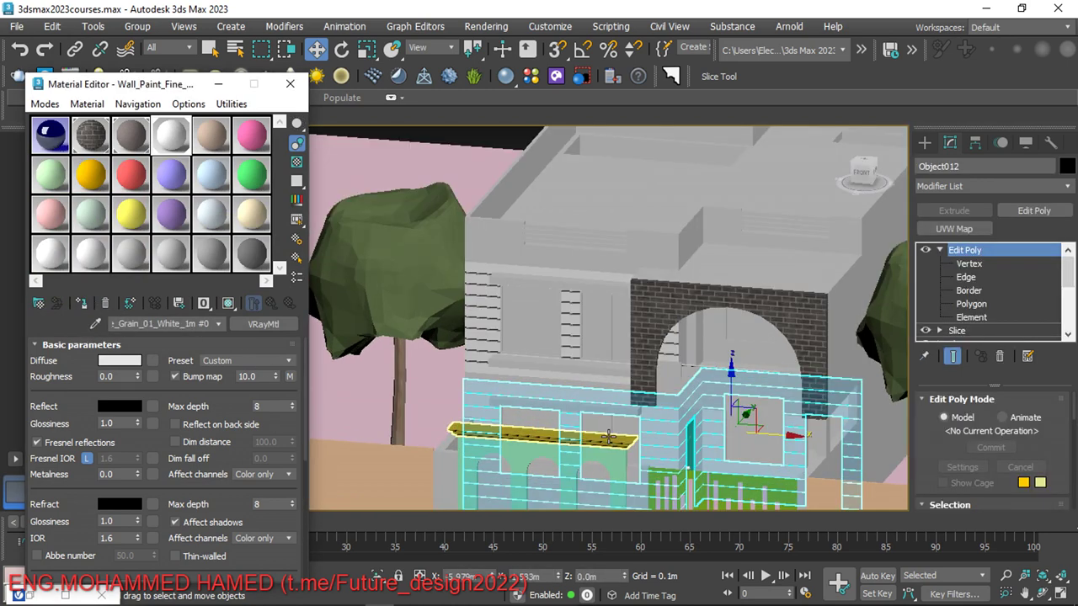
click(548, 210)
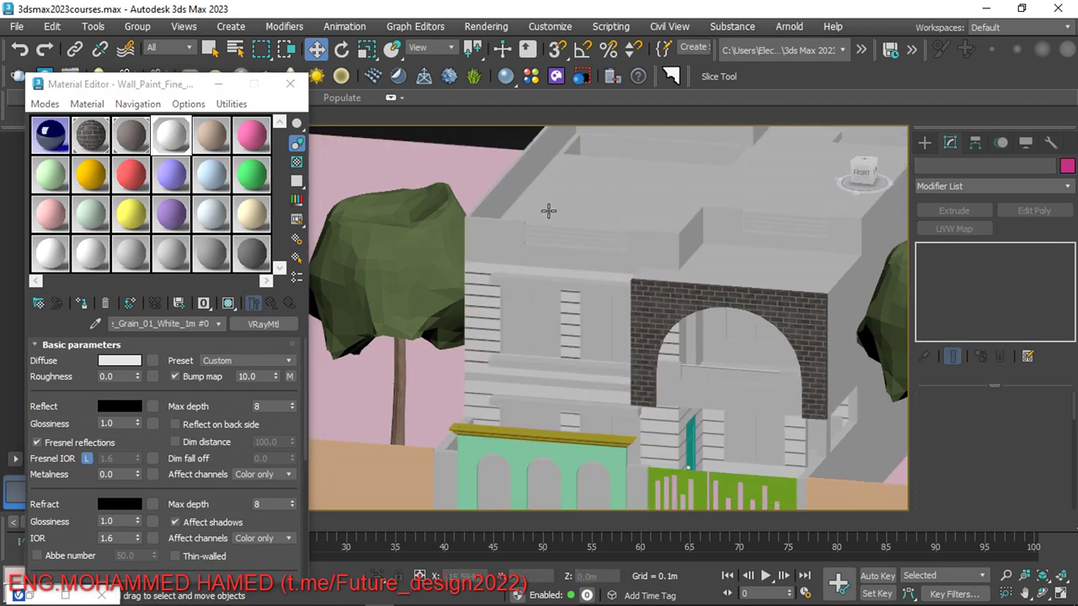
Select the horizontal bands above the upper-floor and ground-floor windows together.
scroll(618, 371, down, 2)
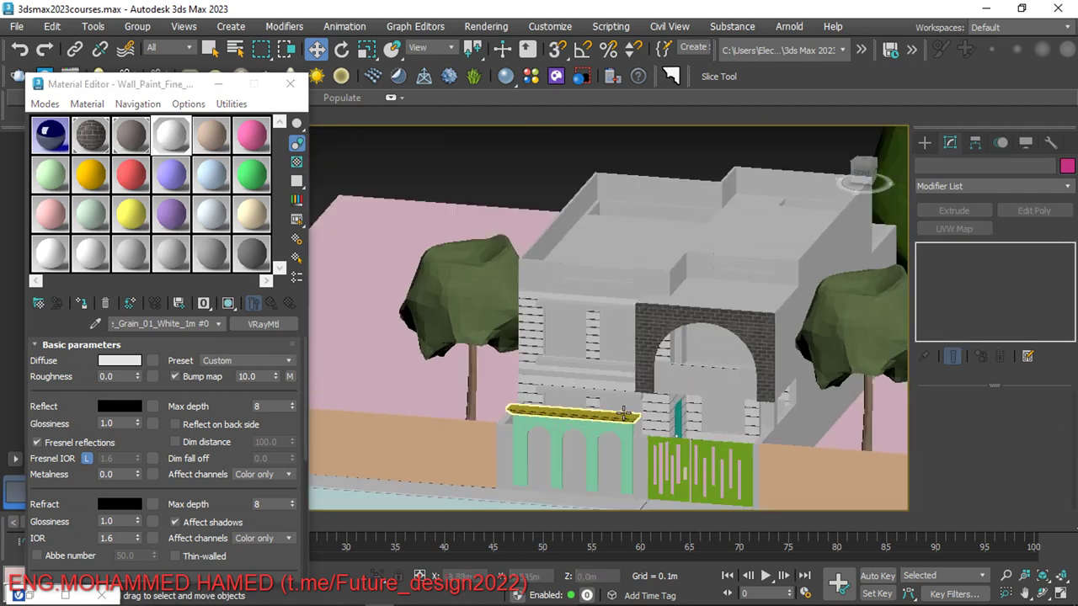
scroll(624, 412, down, 1)
scroll(619, 408, up, 5)
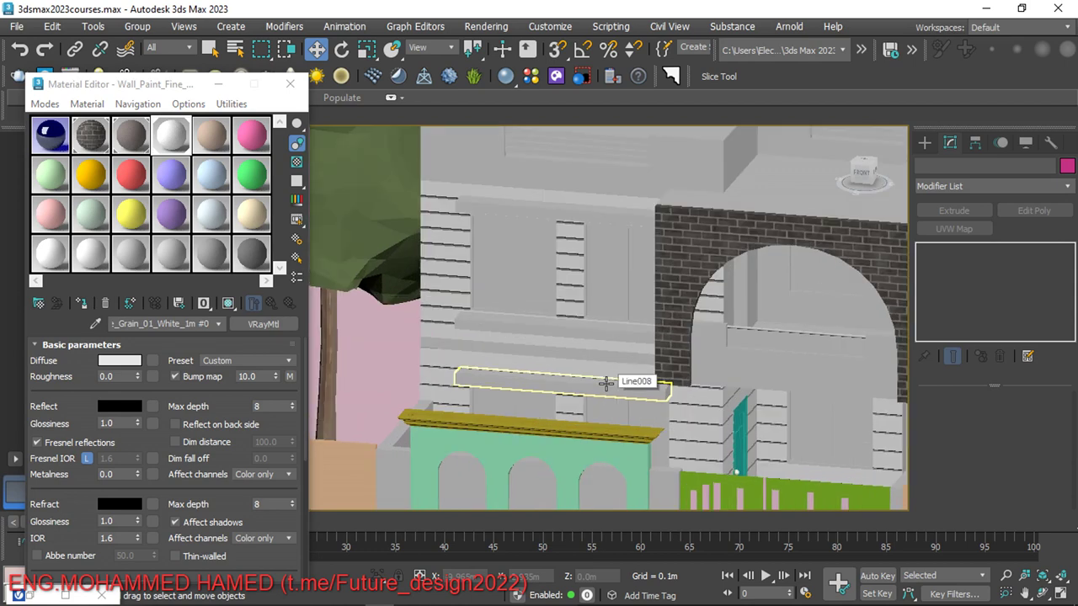
click(605, 383)
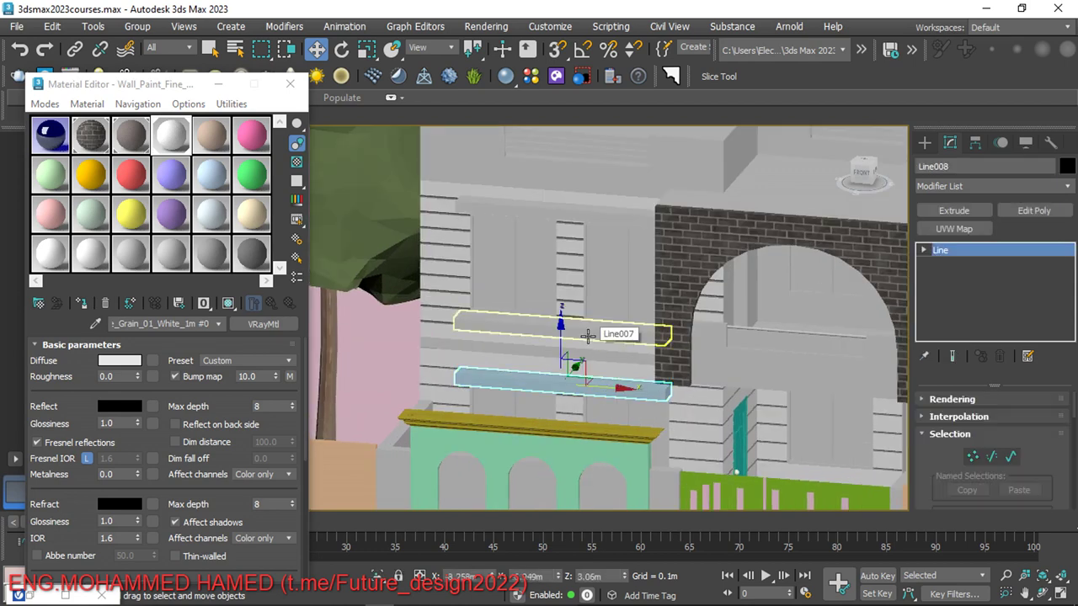
ctrl+click(558, 208)
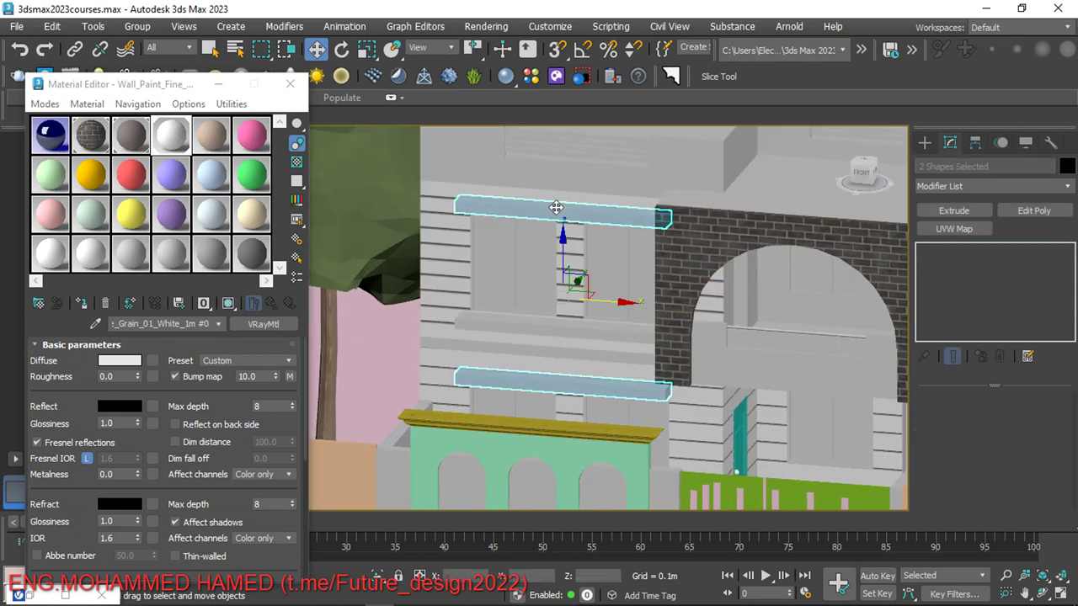
Set the light brown material's diffuse colour to a near-black brown, RGB 9, 7, 6, sampled from the brick around the arch.
click(213, 143)
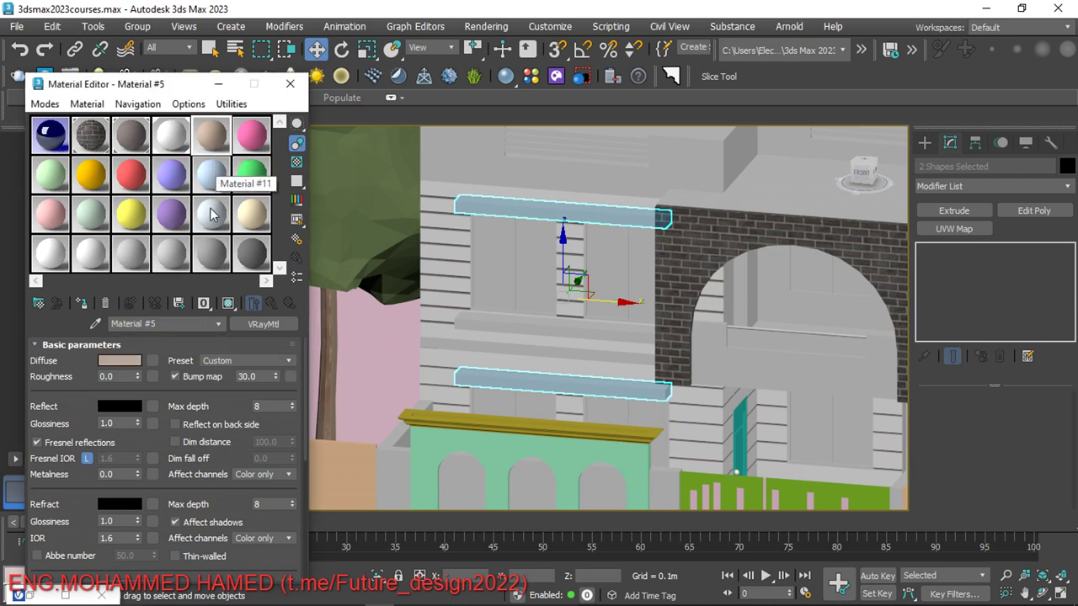
click(124, 365)
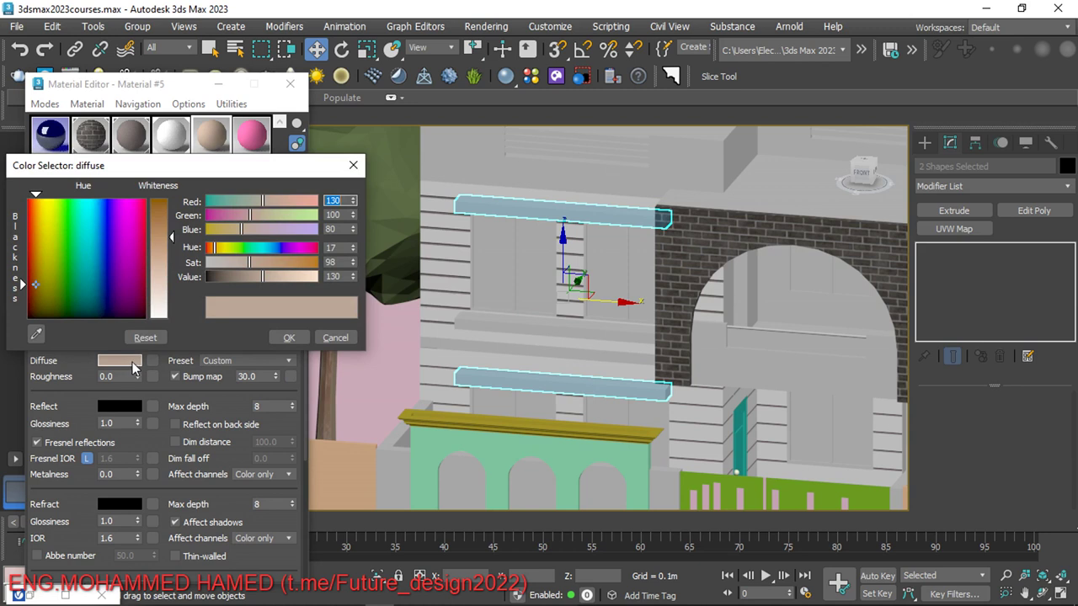
click(216, 277)
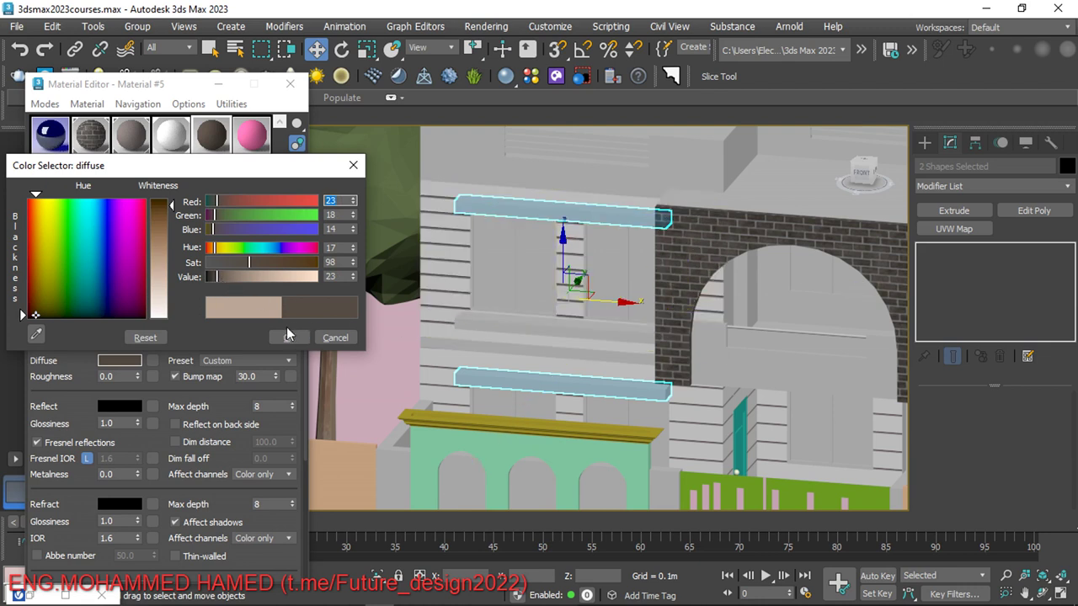
click(36, 334)
click(755, 232)
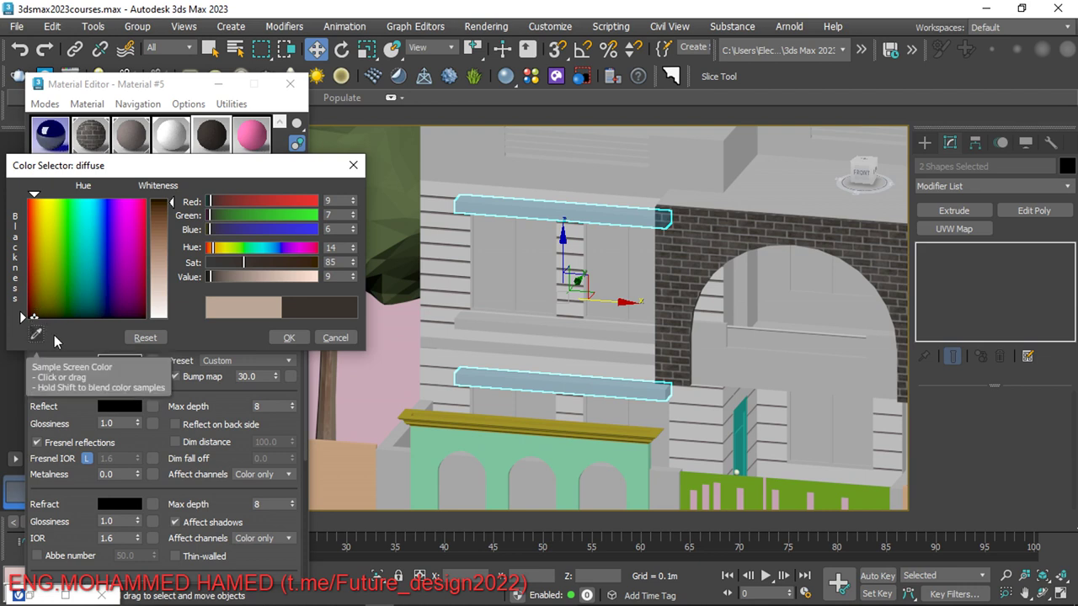
click(285, 338)
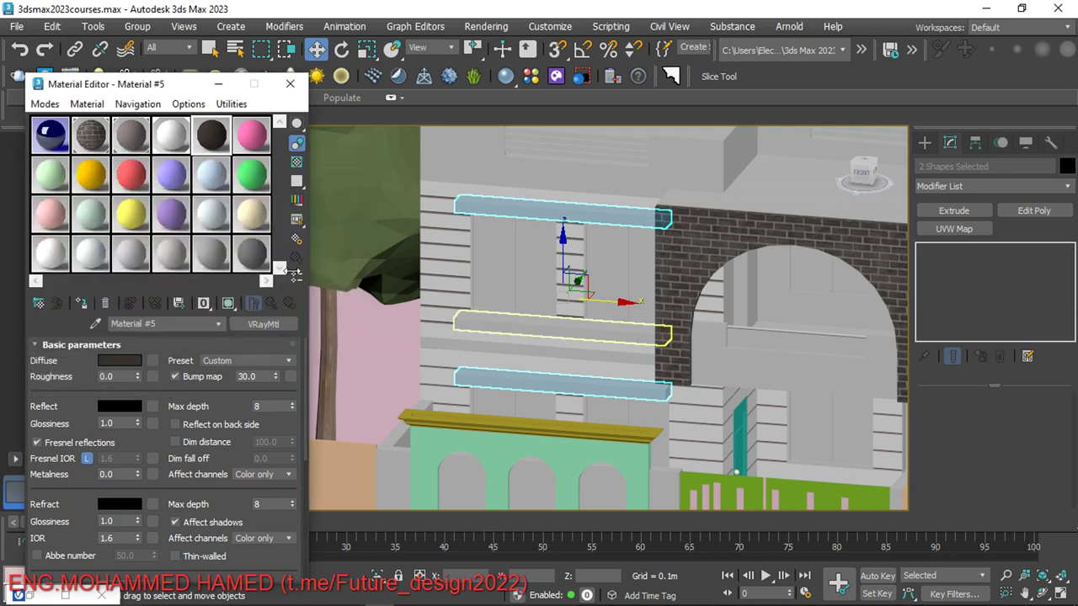
Assign the near-black brown material to the two selected window bands, show it shaded in the viewport and clear the selection.
click(82, 304)
scroll(436, 289, down, 5)
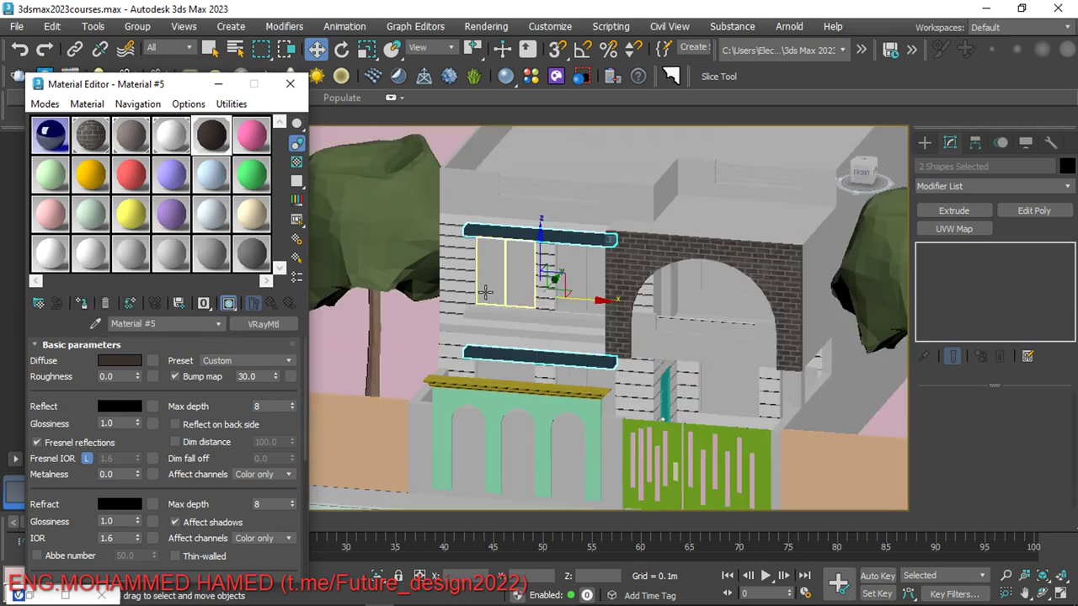
click(456, 156)
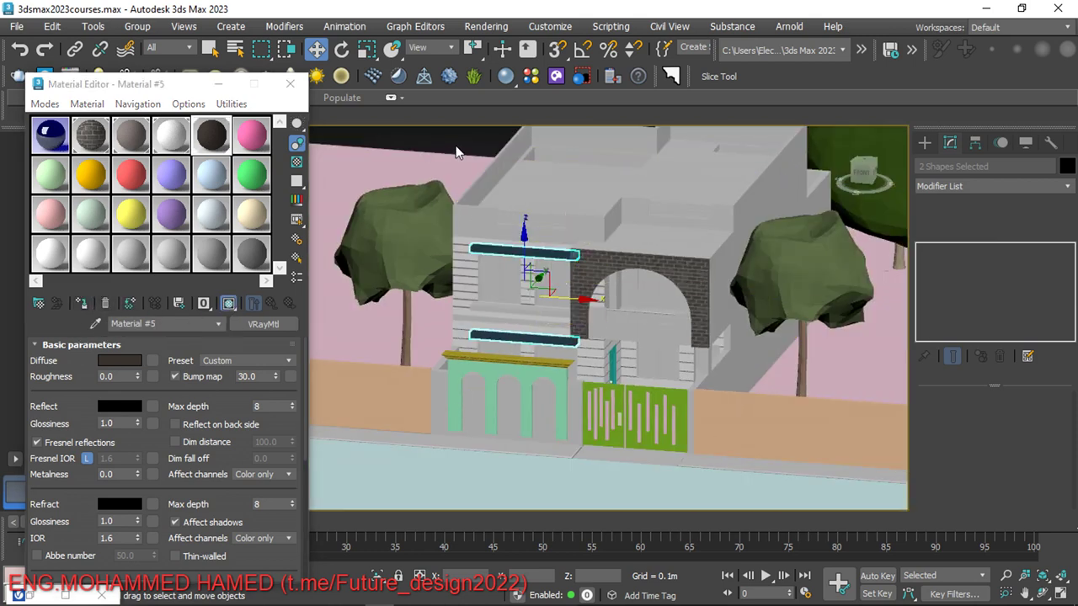
scroll(552, 265, up, 4)
scroll(573, 235, down, 5)
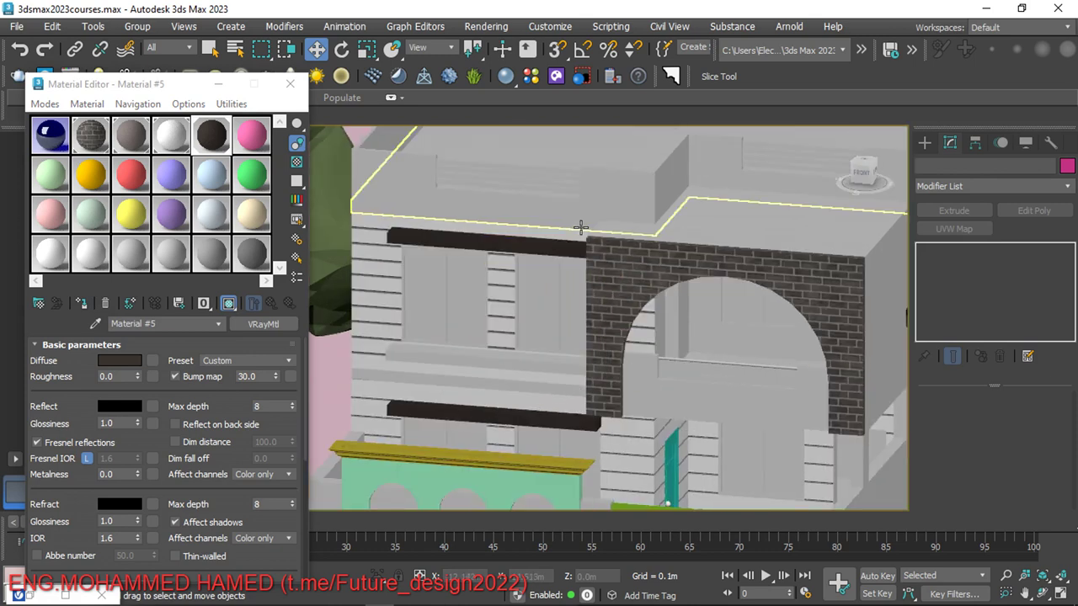
Give the band beneath the upper-floor windows the same near-black brown material and deselect it.
click(521, 320)
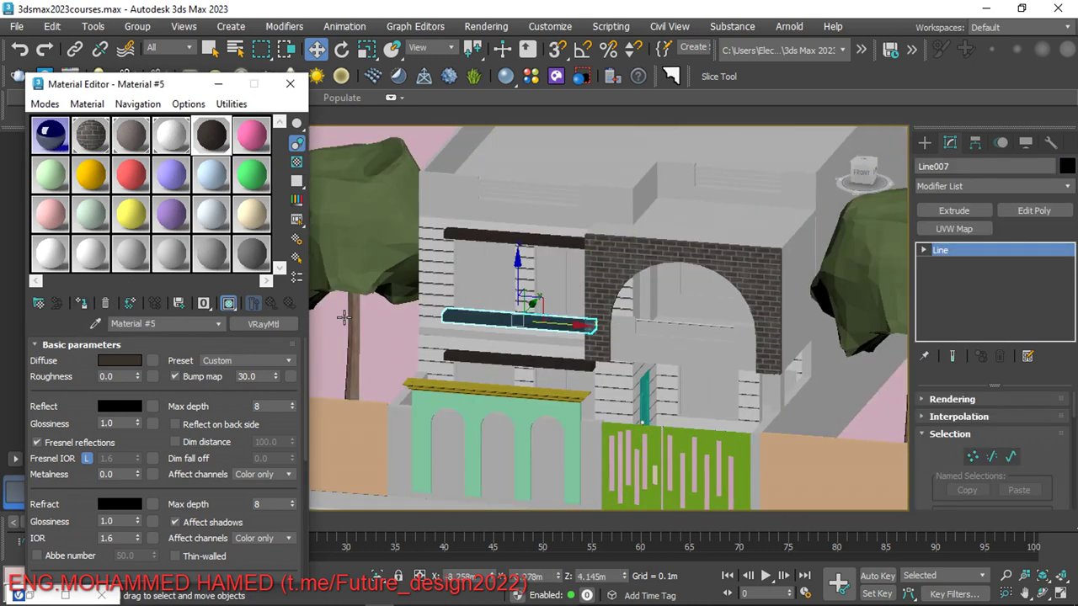
scroll(438, 177, down, 3)
click(640, 139)
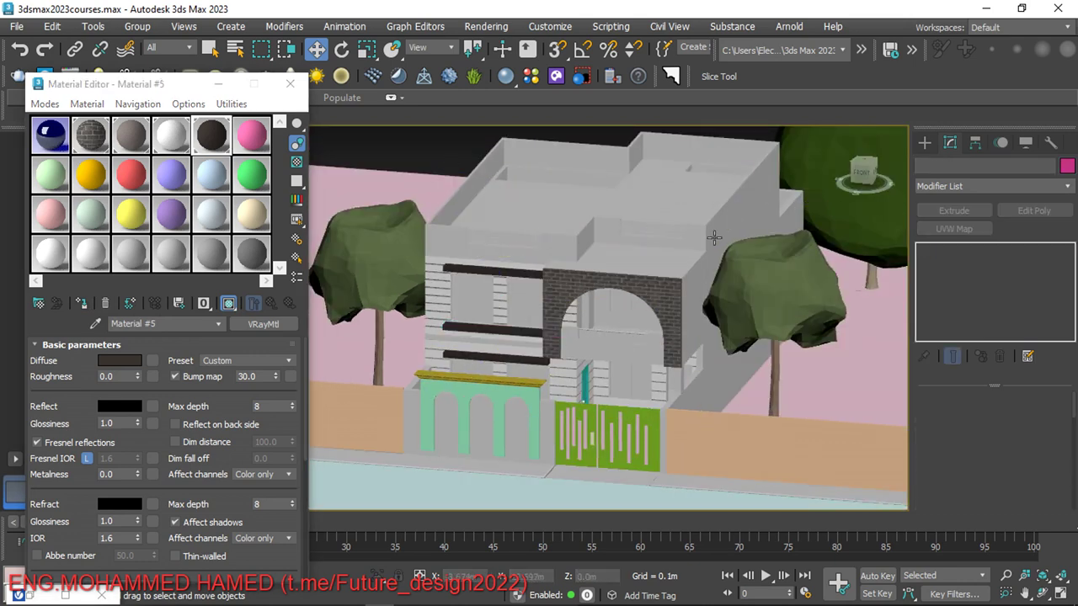
Select all six front window panes together: four beside the arch and the two behind it on both floors.
drag(860, 171, 811, 192)
click(472, 310)
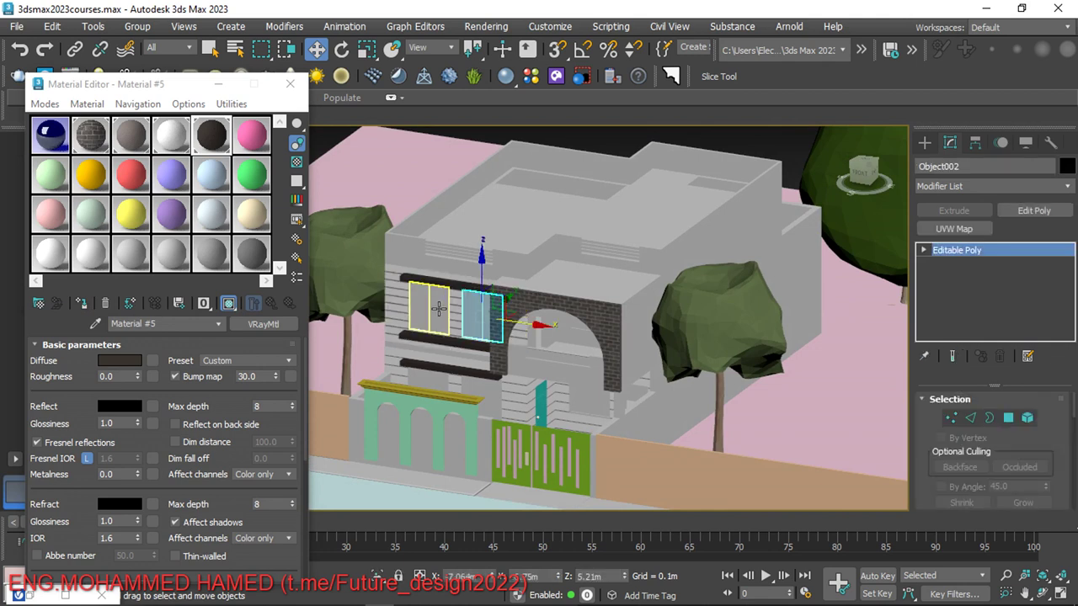
ctrl+click(436, 309)
ctrl+click(437, 385)
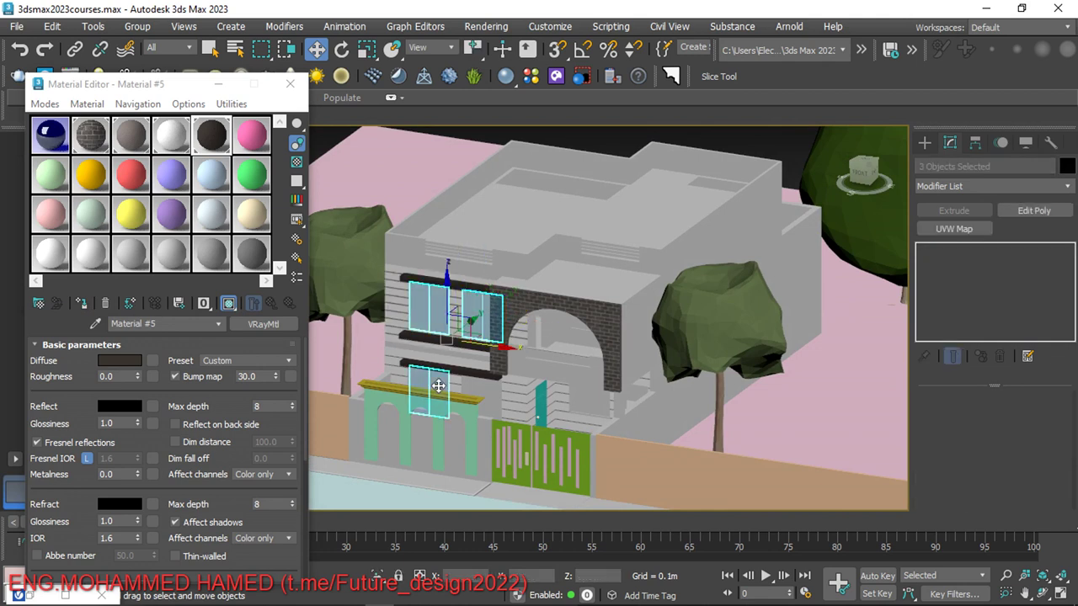
ctrl+click(502, 394)
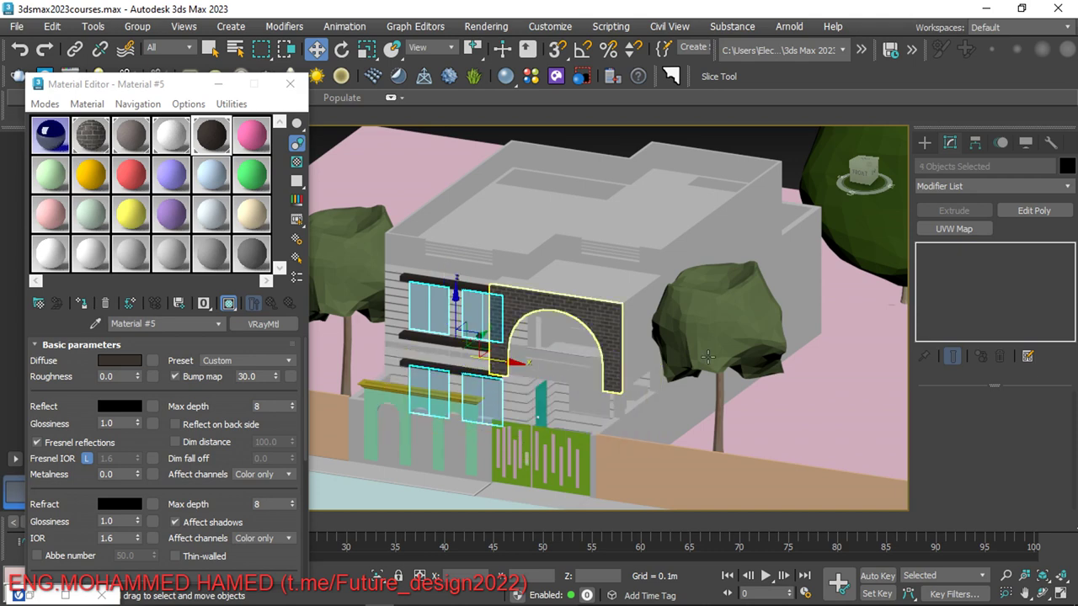
click(860, 175)
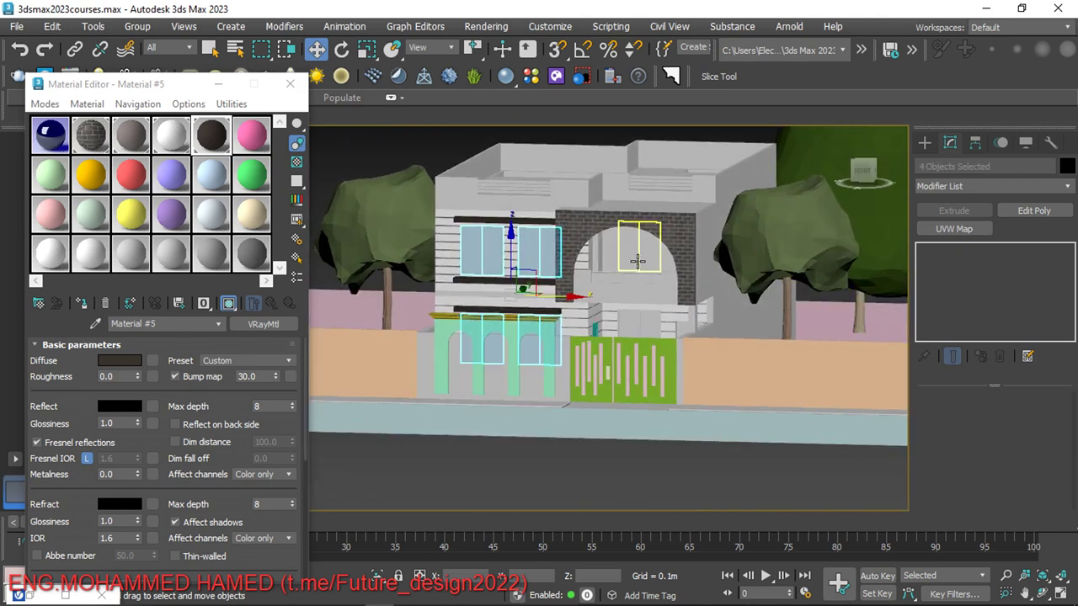
ctrl+click(632, 254)
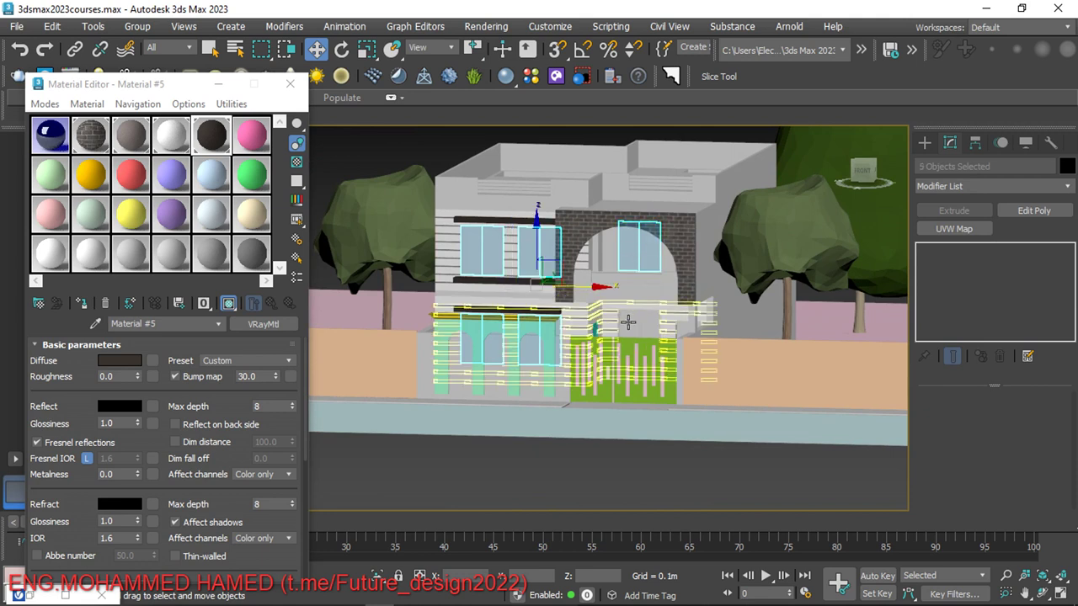
ctrl+click(629, 325)
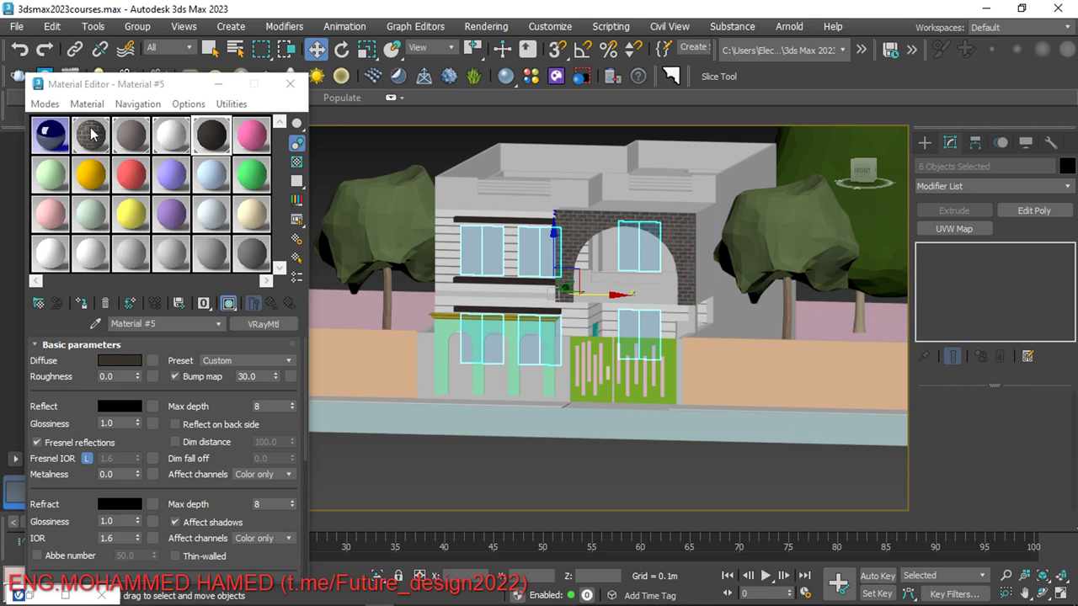
Check the library's glass materials, assign Glass_Tinted_Gray to the six selected window panes and clear the selection.
click(50, 135)
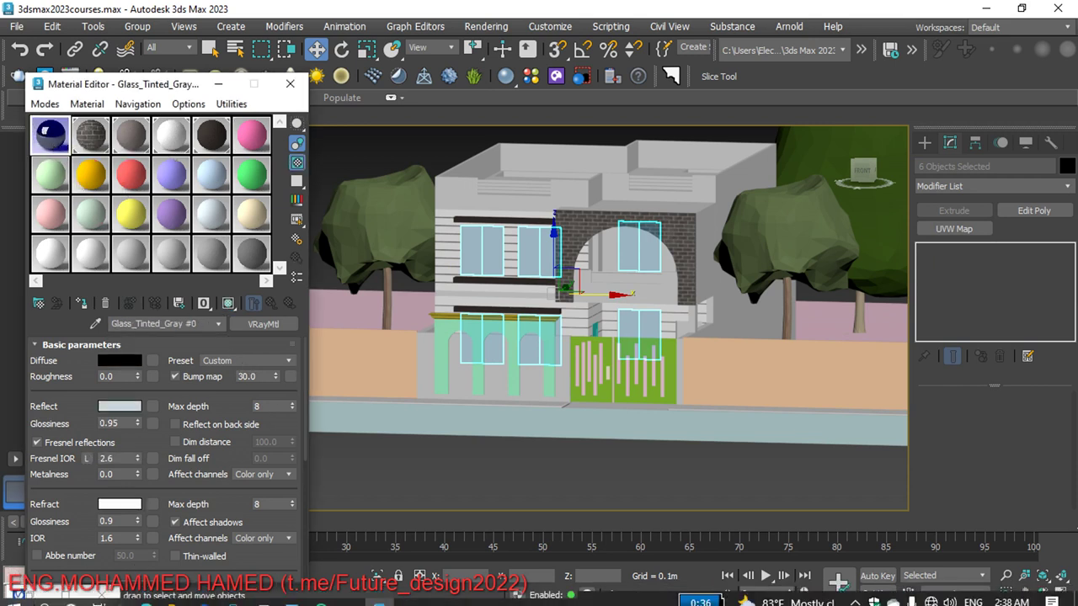
click(38, 599)
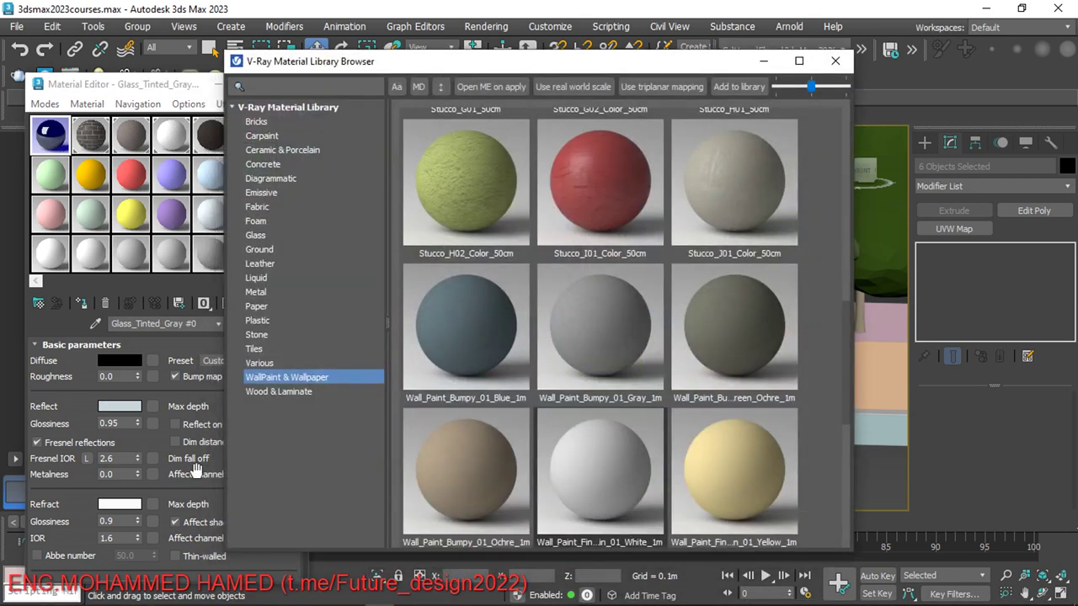
click(263, 236)
scroll(603, 326, down, 10)
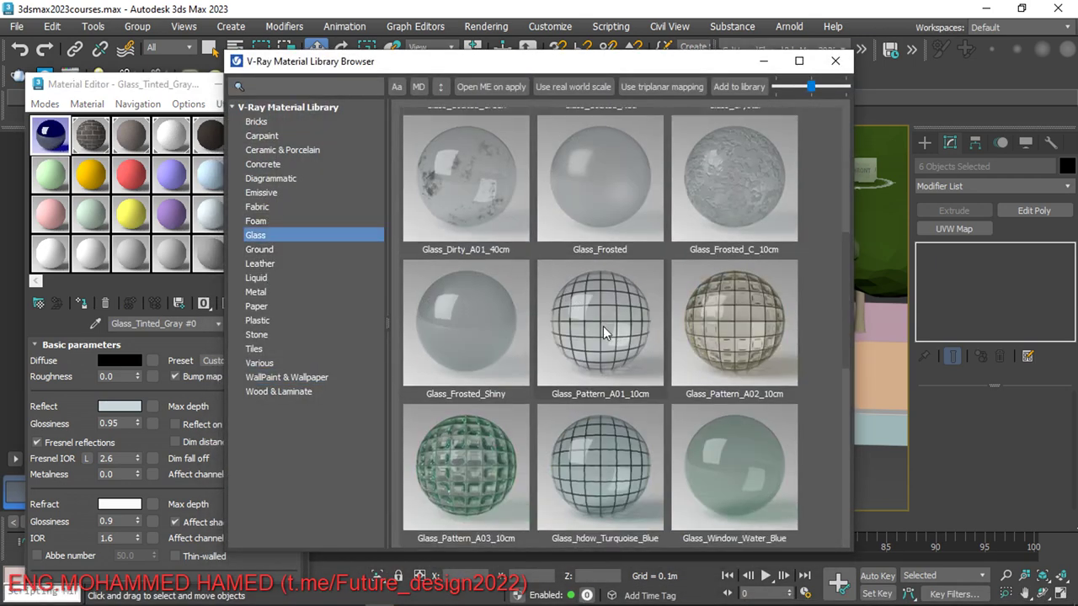
scroll(614, 356, up, 10)
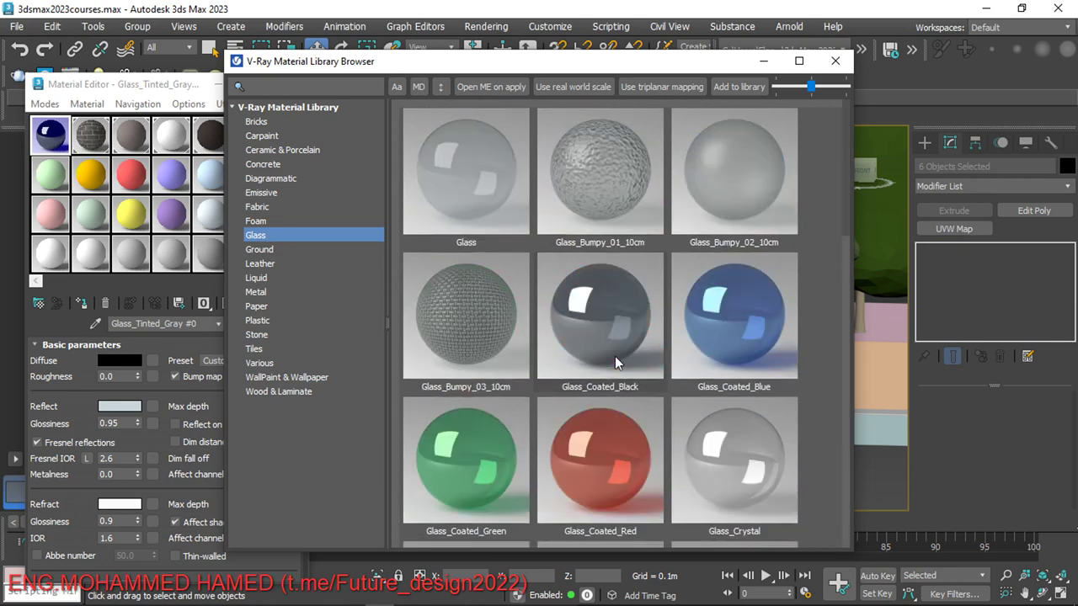
click(766, 64)
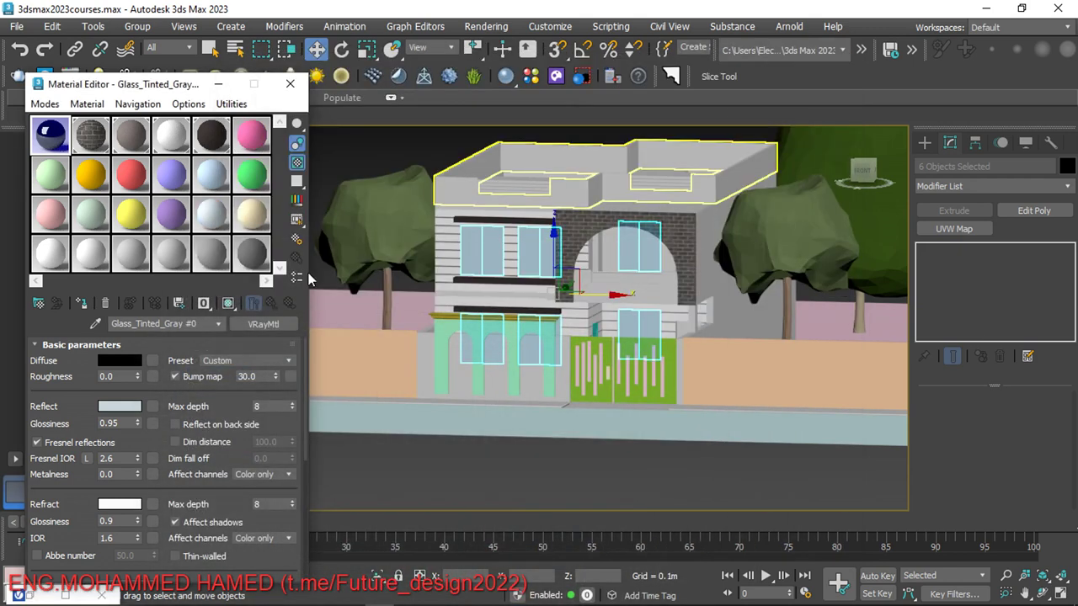
click(82, 304)
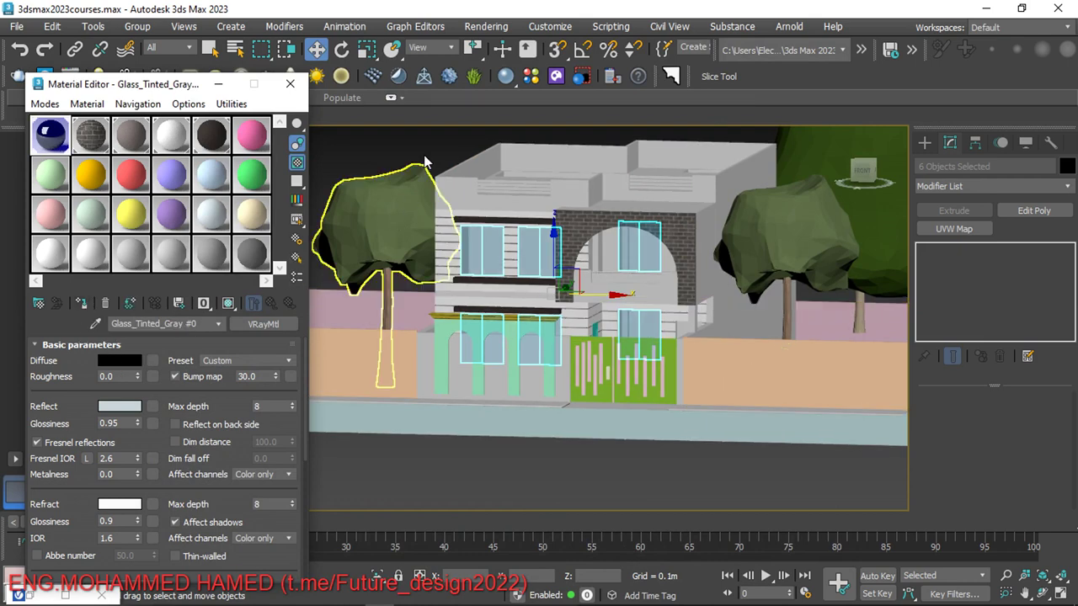
click(454, 148)
Select the frame of the upper-floor window farthest from the brick arch.
scroll(501, 253, up, 5)
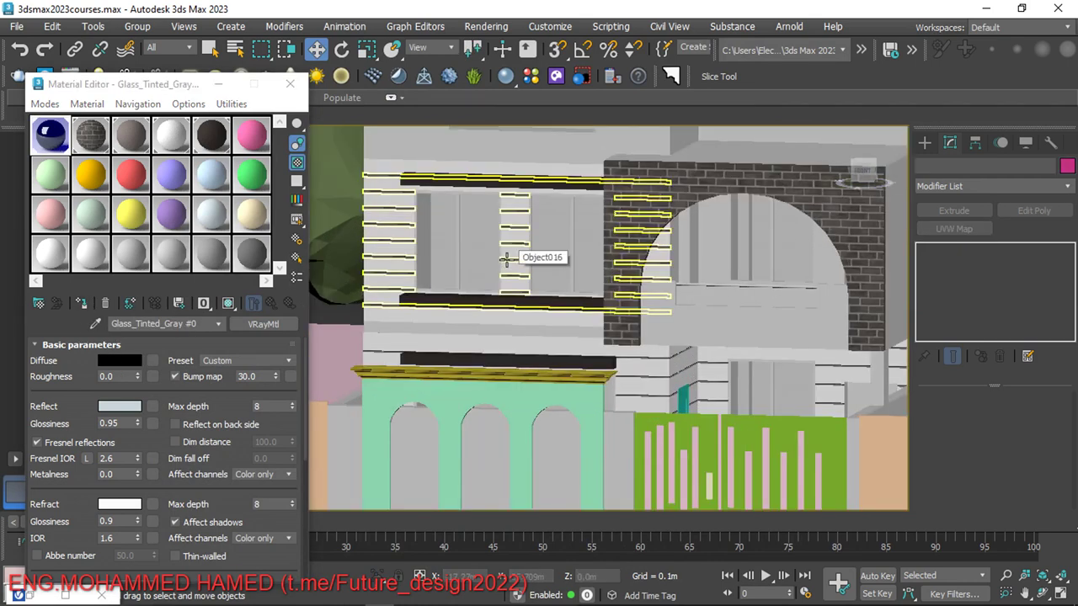
click(860, 174)
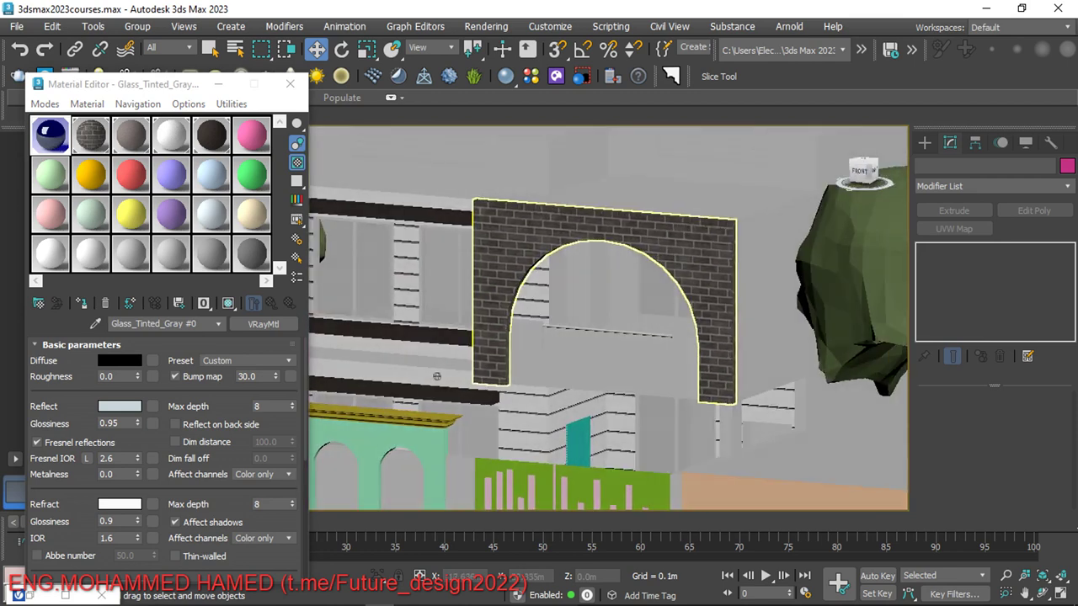
scroll(367, 272, down, 8)
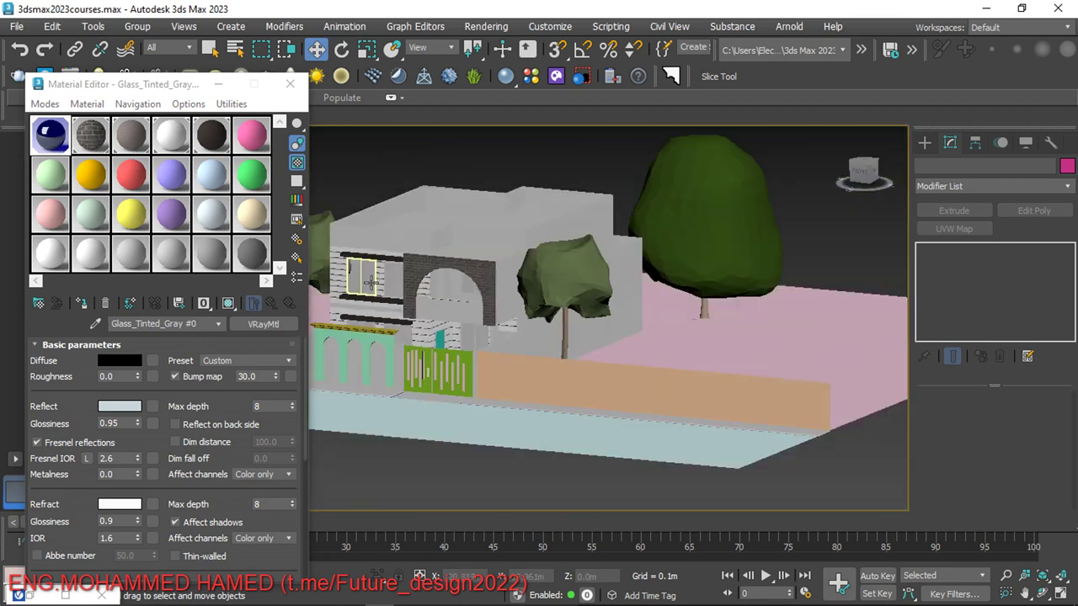
scroll(368, 281, up, 6)
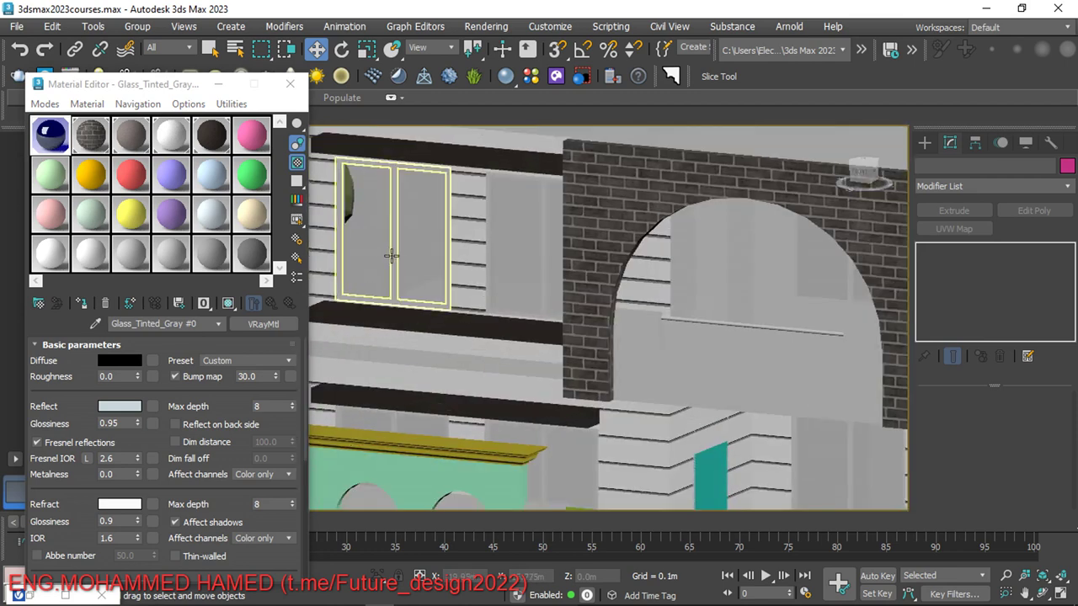
click(395, 251)
scroll(395, 251, down, 8)
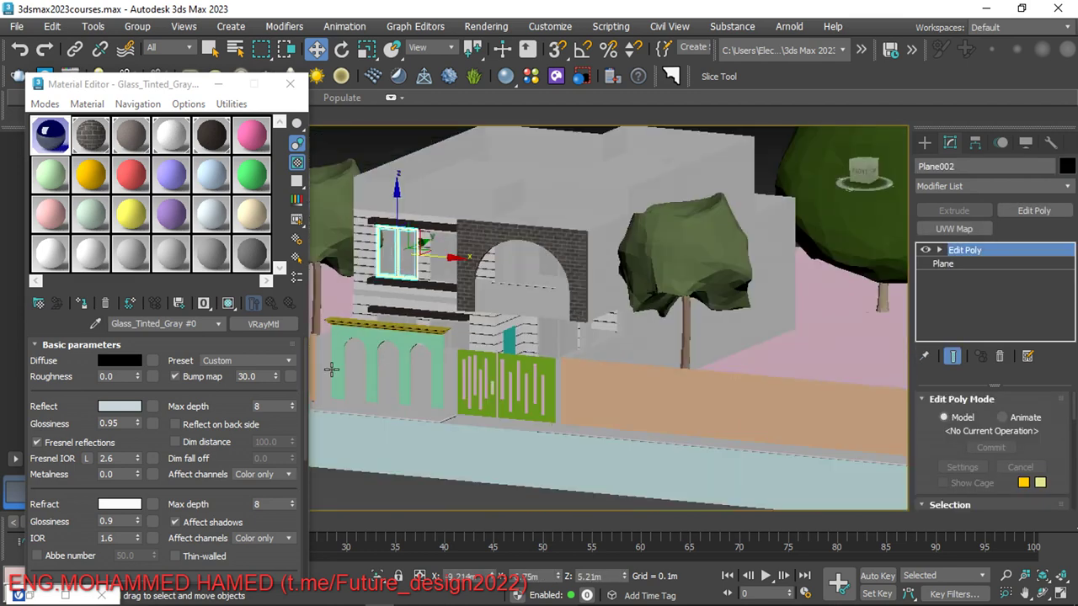
Look through the Metal category of the V-Ray material library for a window frame material.
click(37, 595)
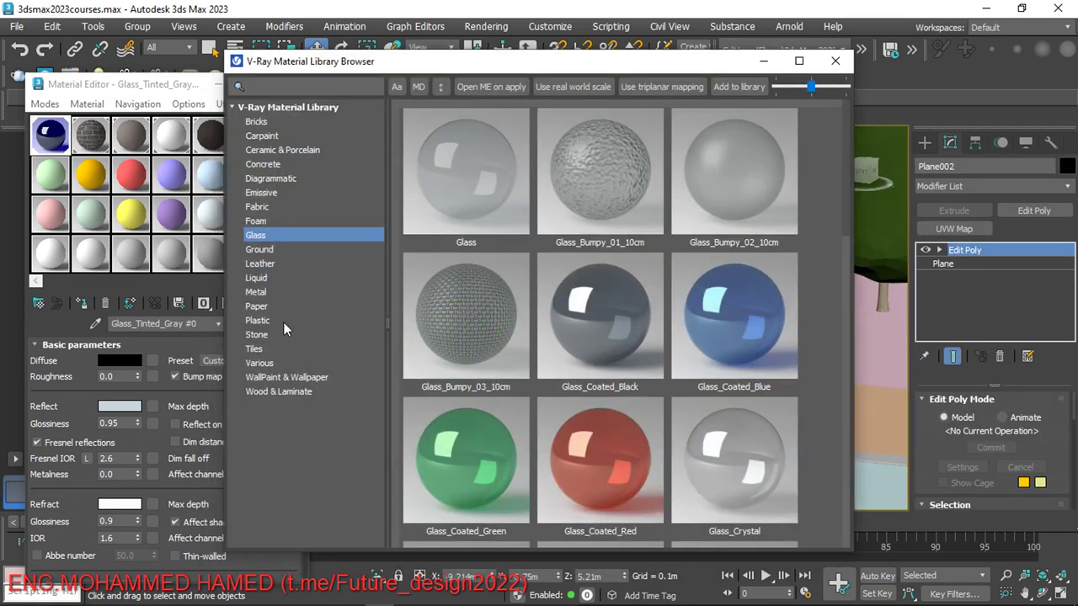
click(268, 291)
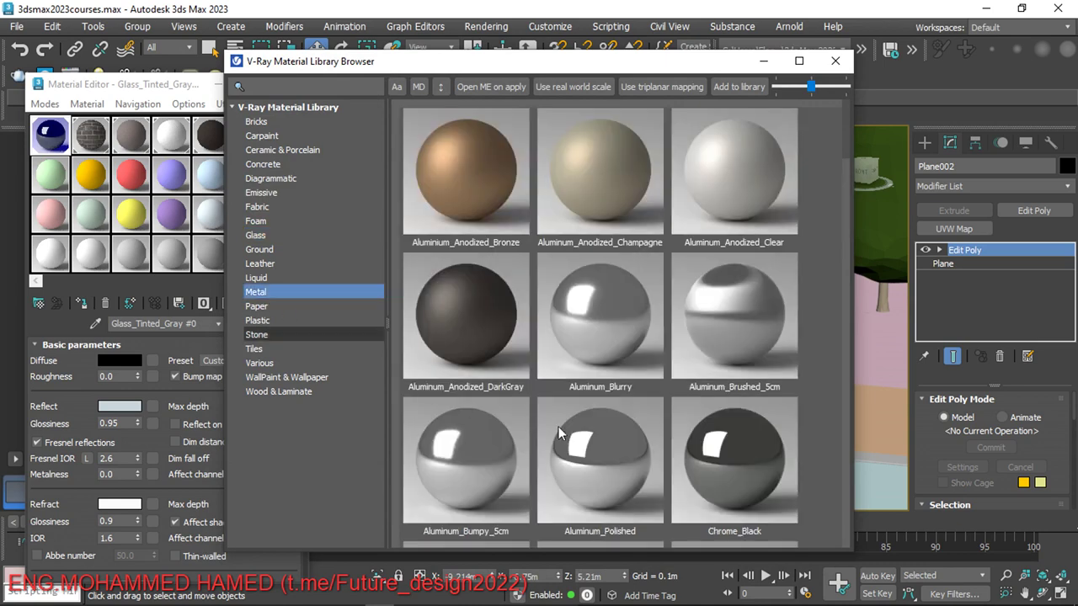
scroll(620, 345, down, 3)
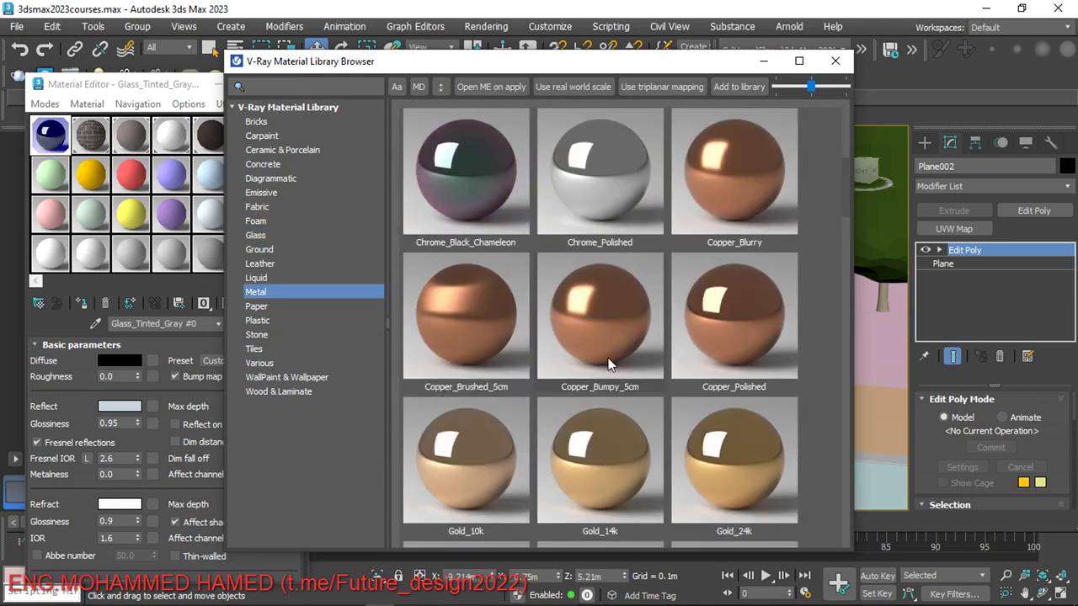
scroll(607, 362, down, 6)
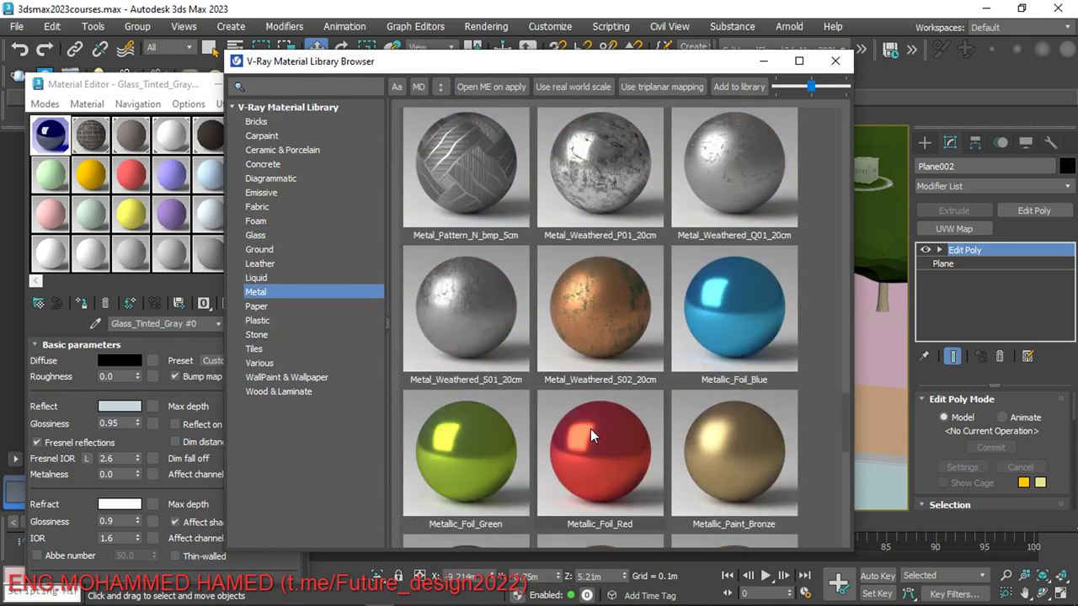
scroll(591, 429, up, 3)
scroll(590, 429, up, 8)
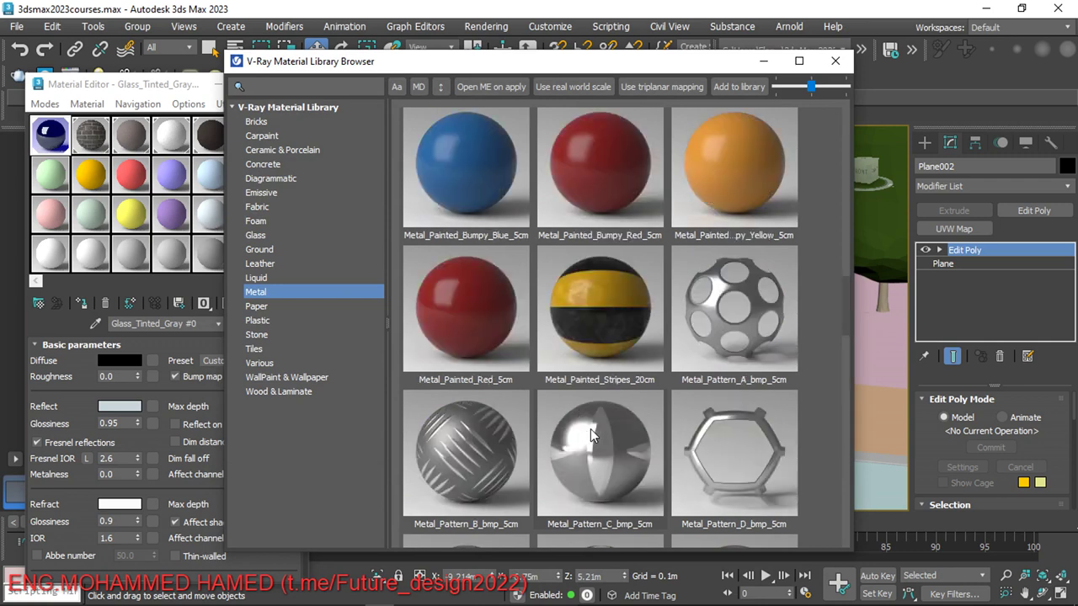
scroll(591, 433, up, 3)
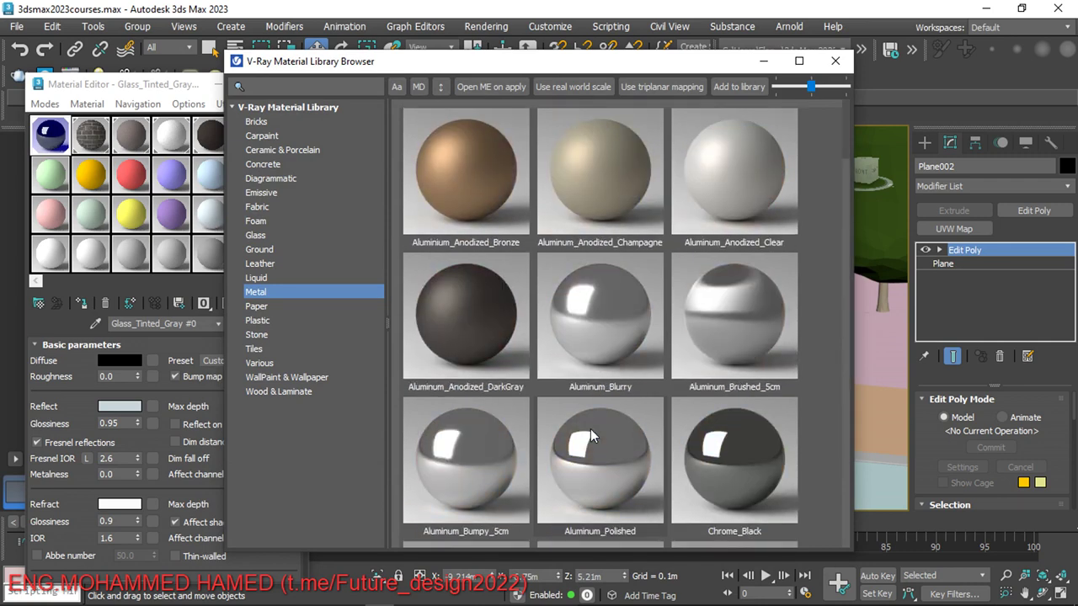
Compare the aluminium materials, load Aluminum_Bumpy_5cm from the V-Ray library into the pink Material #6 slot, and close the library.
click(582, 327)
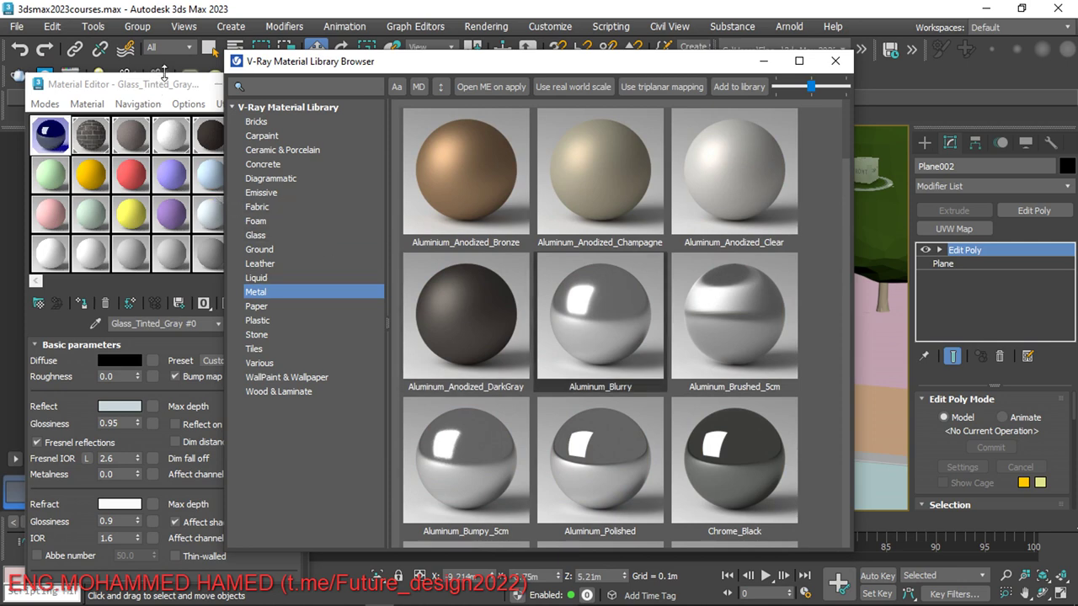
drag(166, 92, 150, 91)
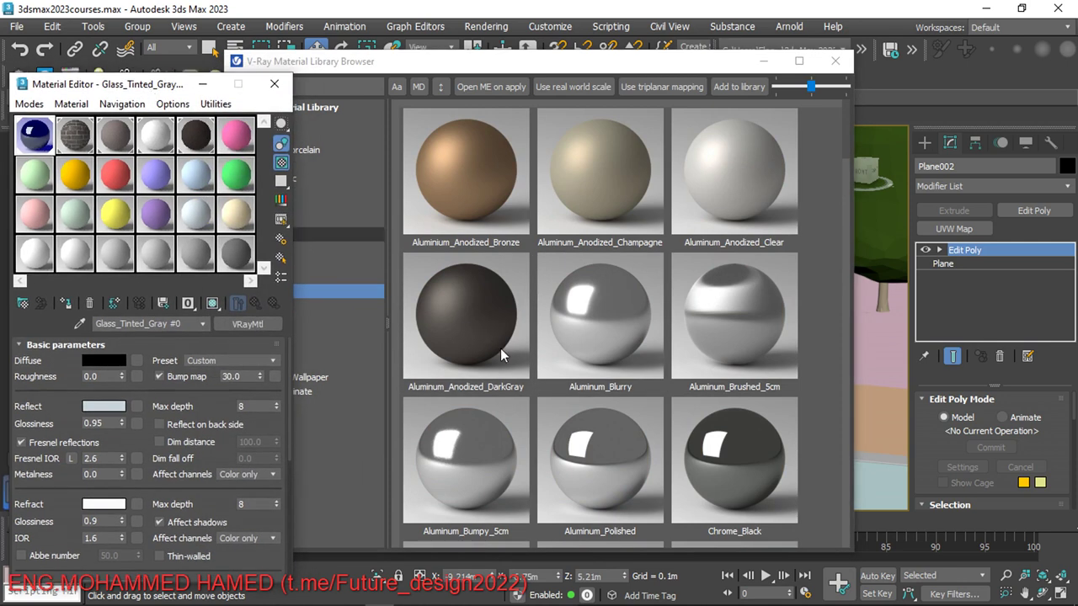
click(475, 486)
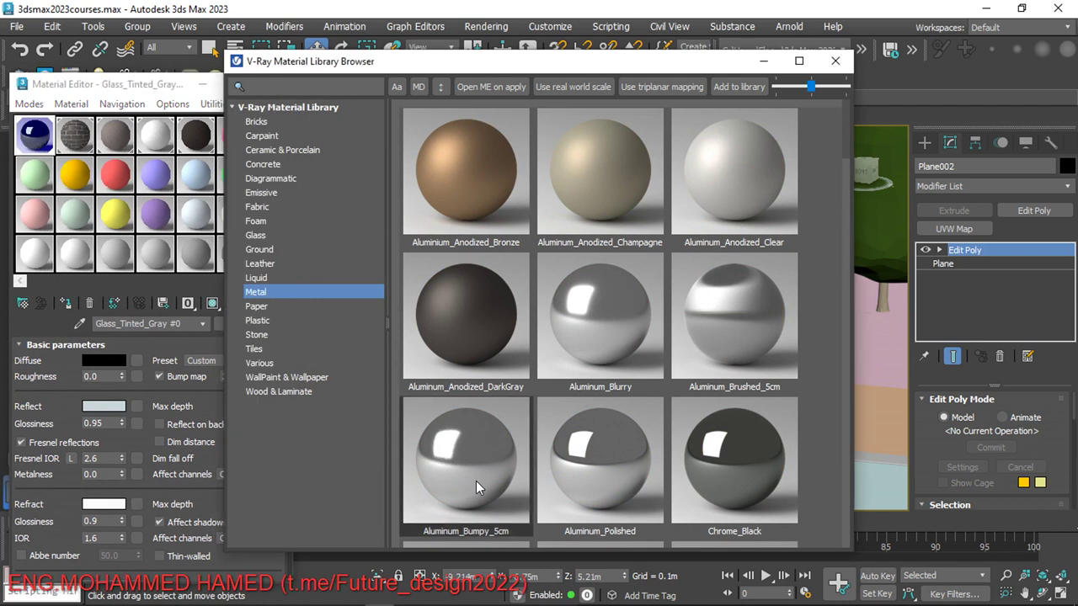
click(571, 369)
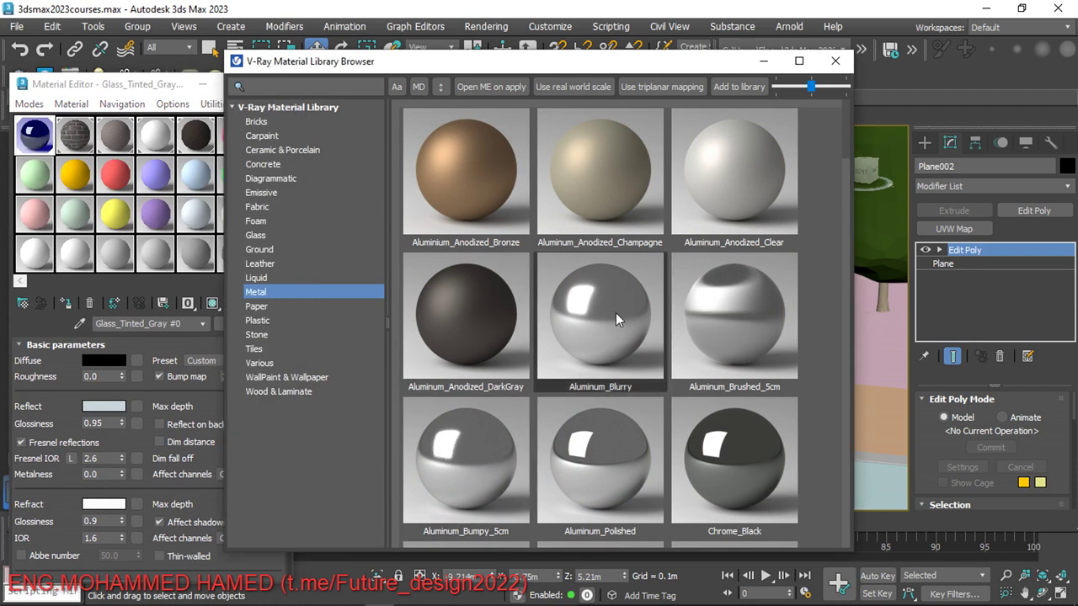
click(492, 454)
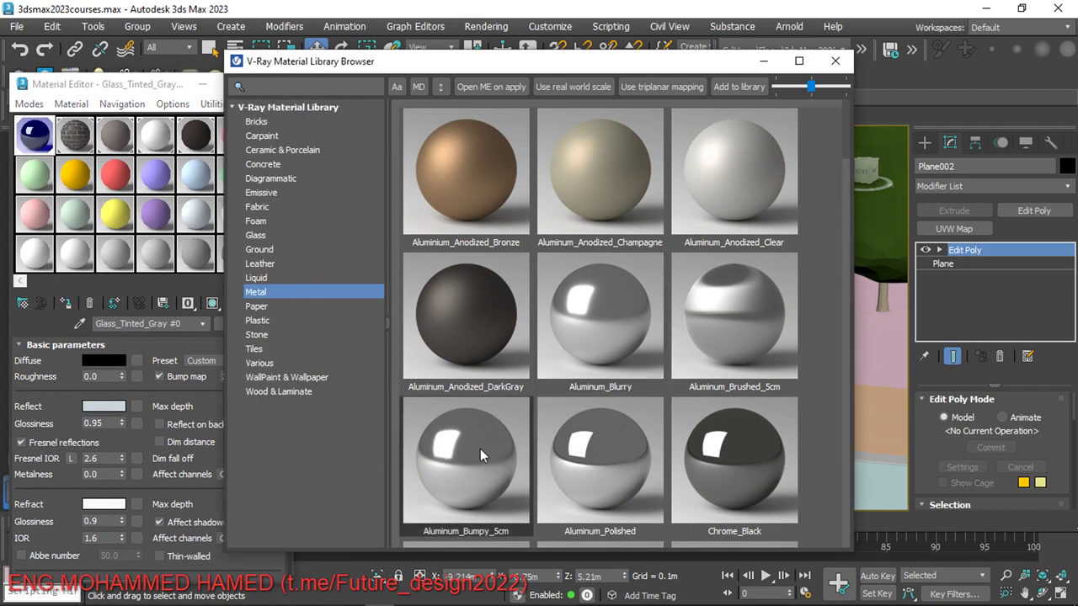
click(165, 89)
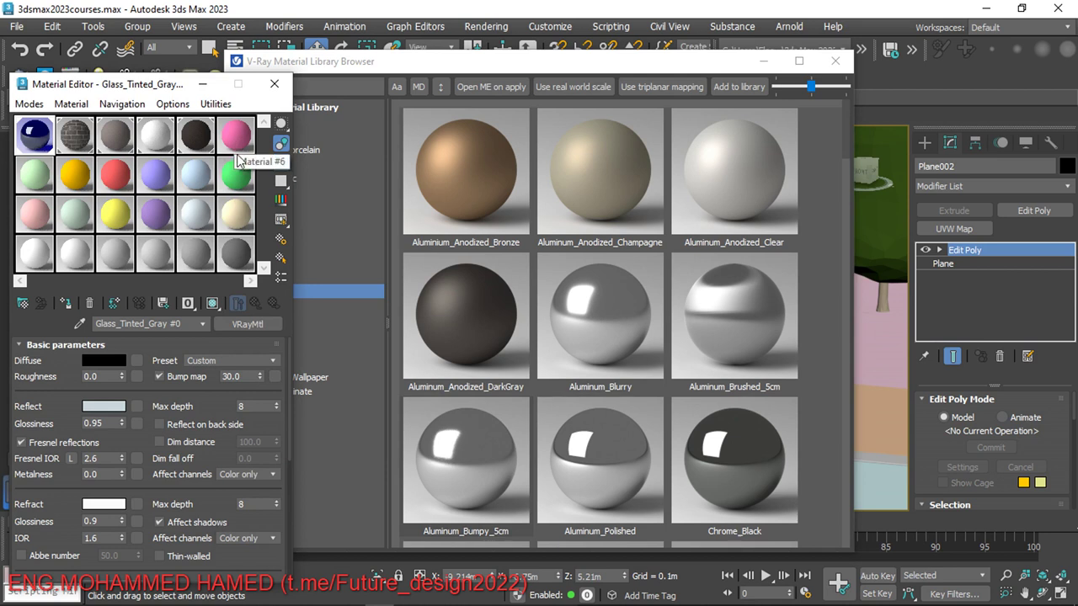
click(232, 145)
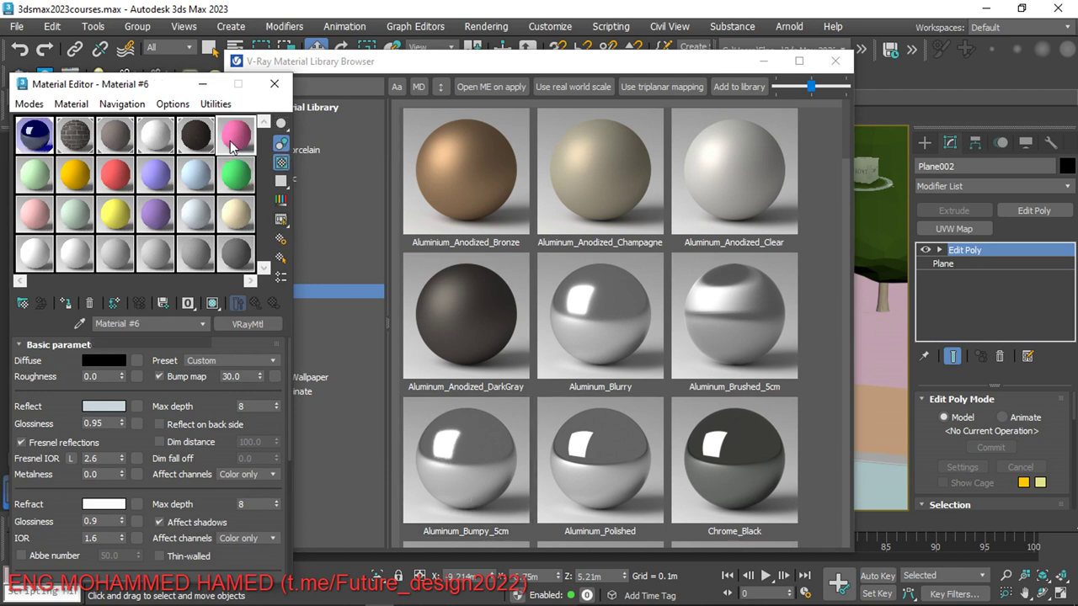
click(449, 462)
right_click(449, 463)
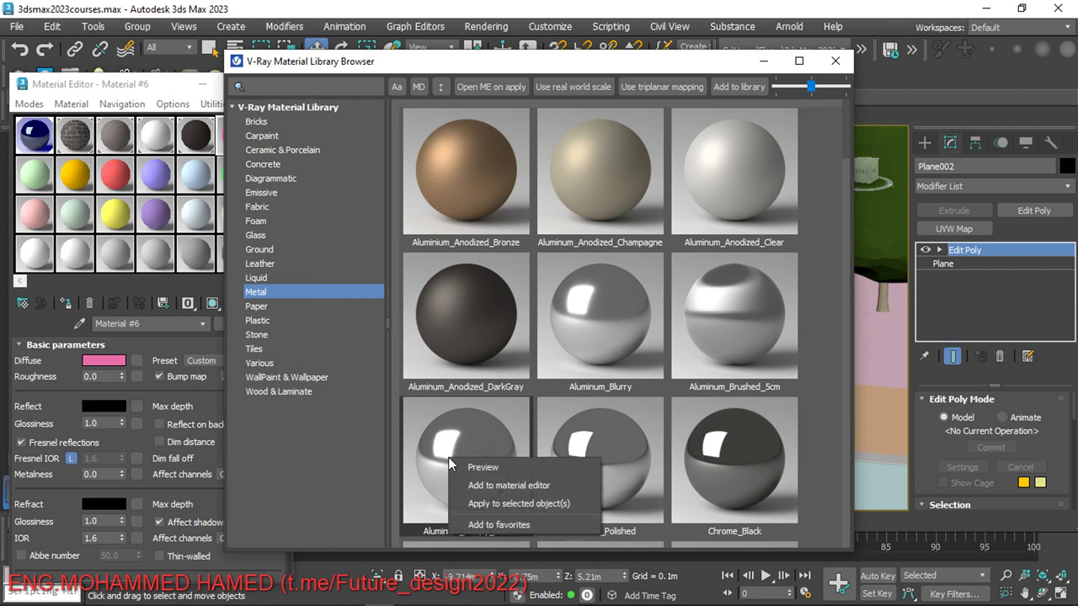
click(482, 487)
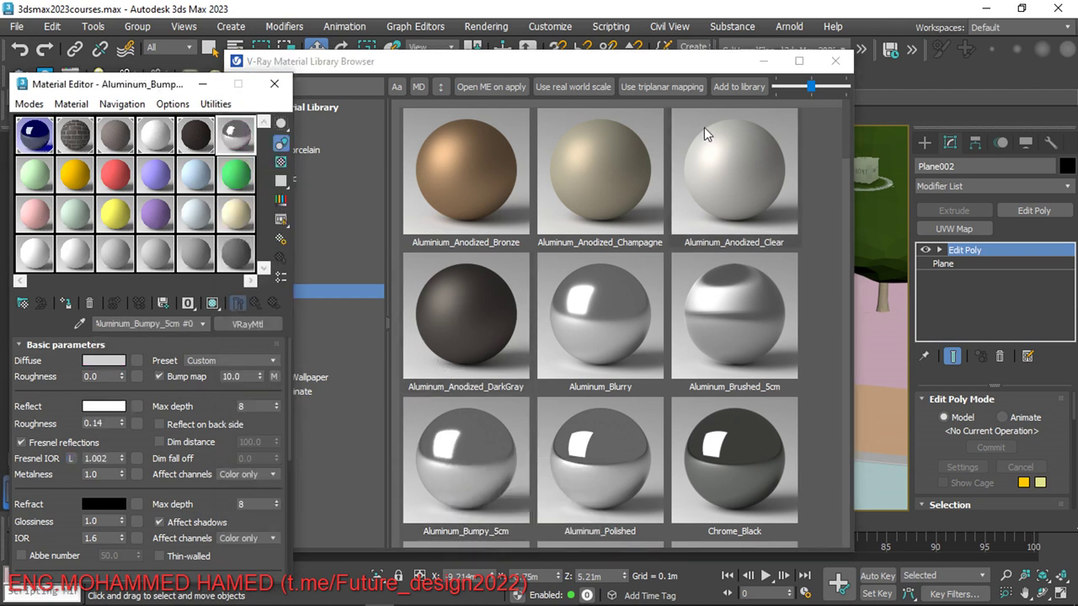
click(834, 61)
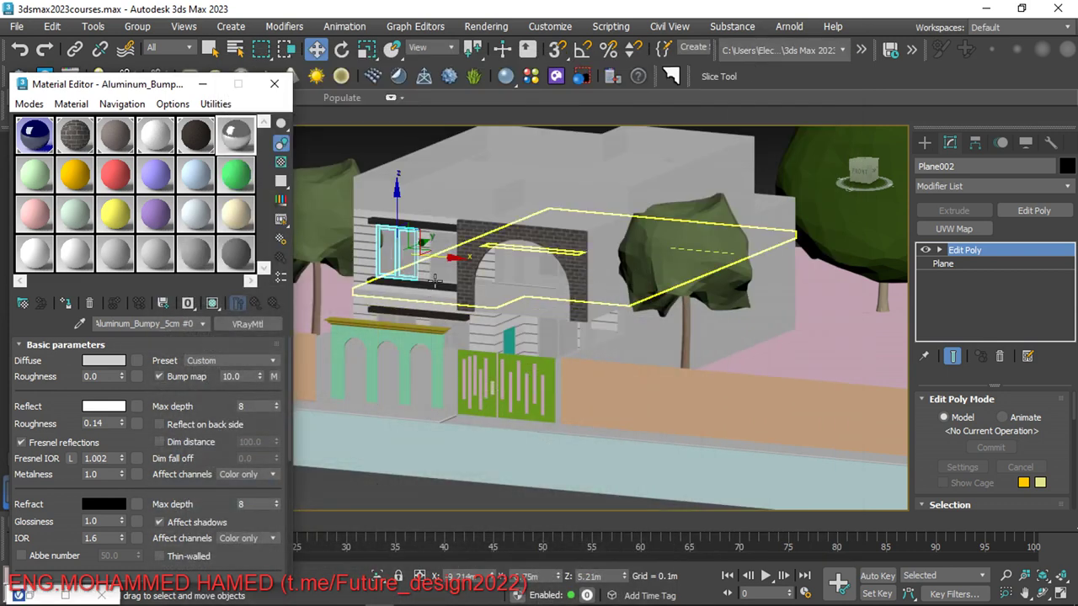
Extend the selection to all four window frames beside the brick arch, two on each floor.
scroll(435, 283, up, 5)
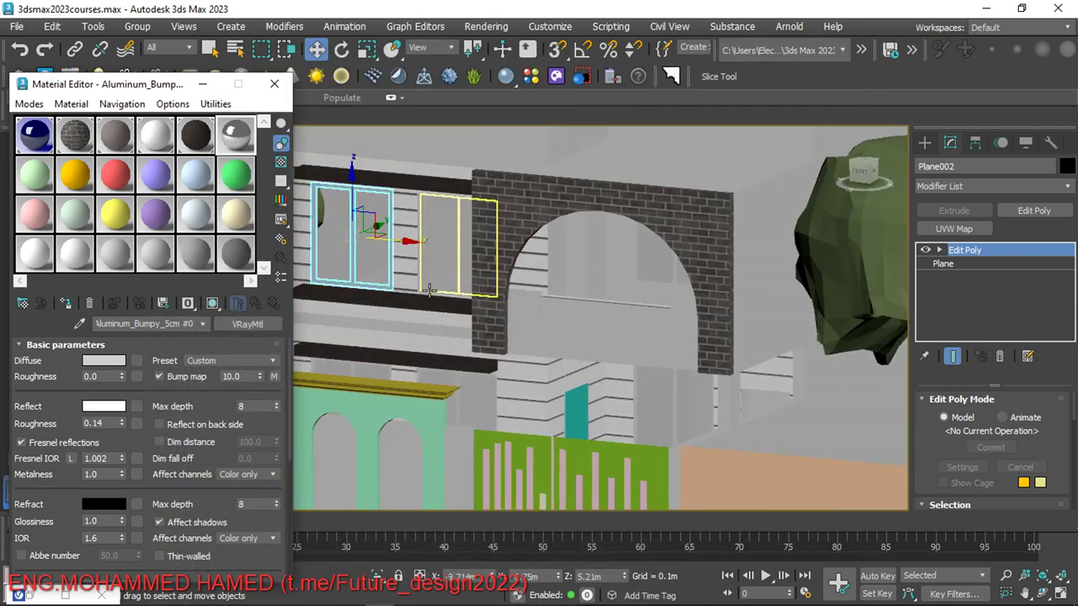
ctrl+click(429, 290)
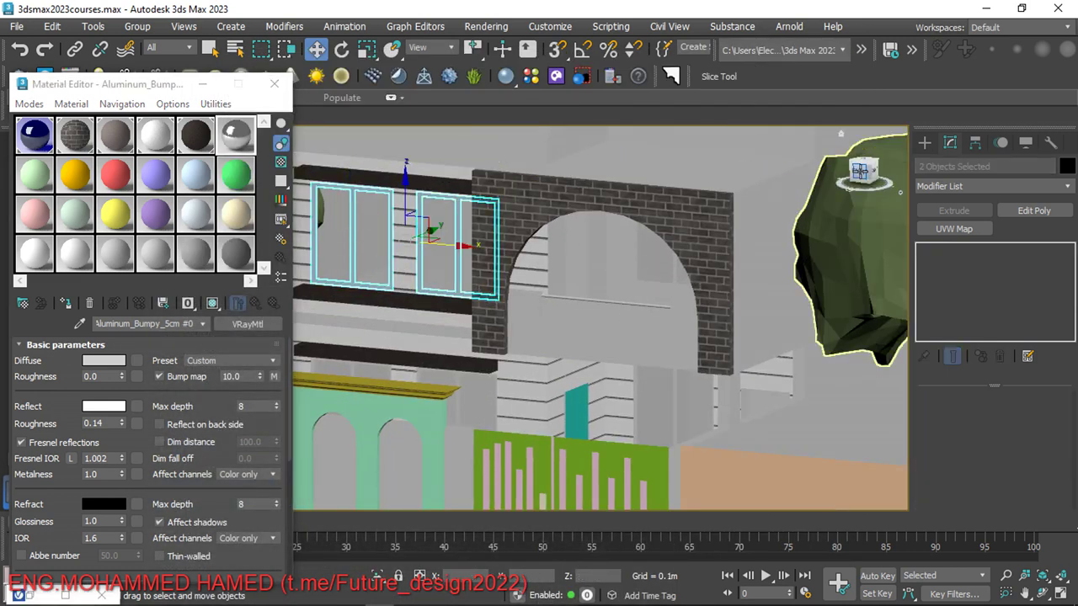
scroll(899, 192, down, 3)
alt+middle_drag(900, 192, 720, 340)
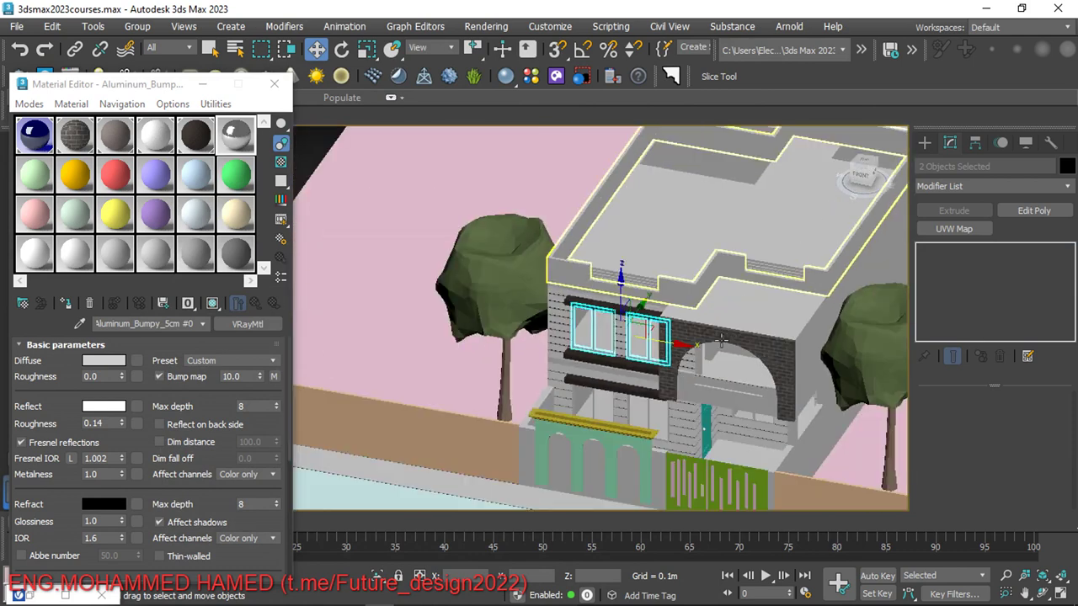
scroll(638, 413, up, 4)
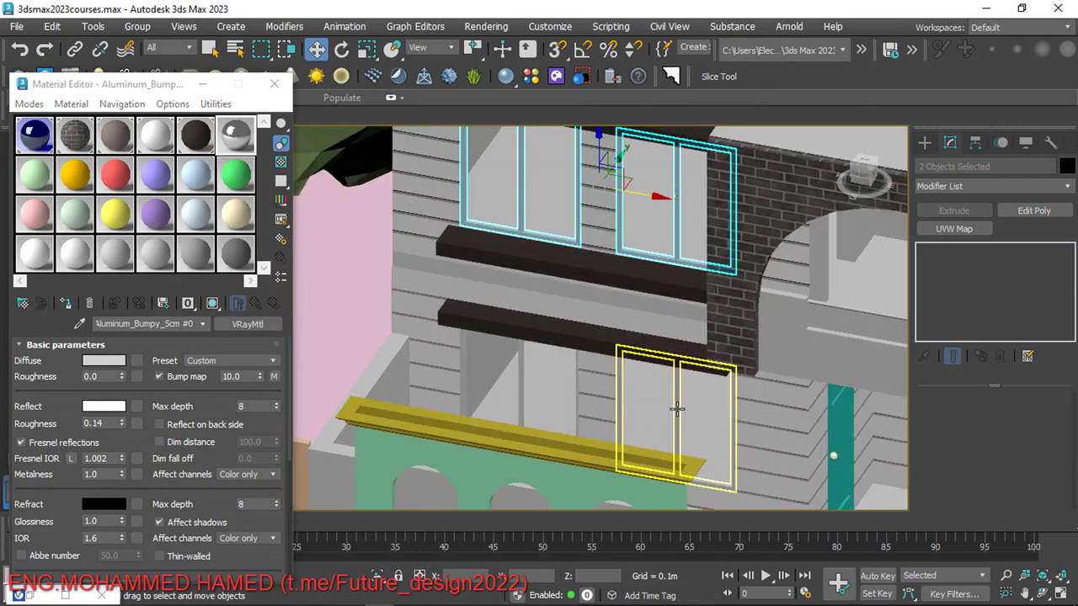
ctrl+click(677, 410)
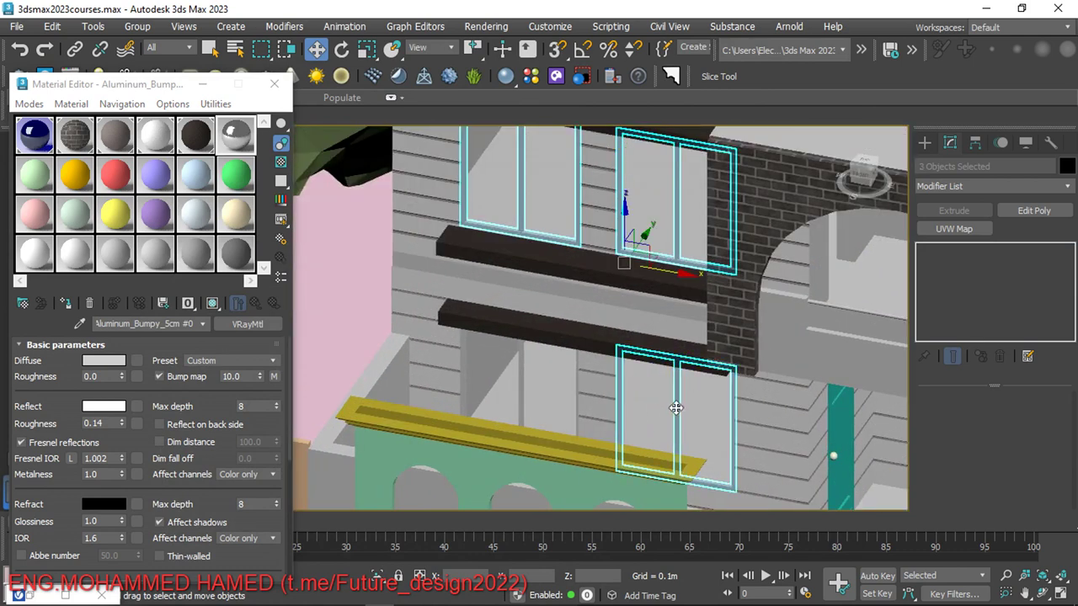
ctrl+click(576, 376)
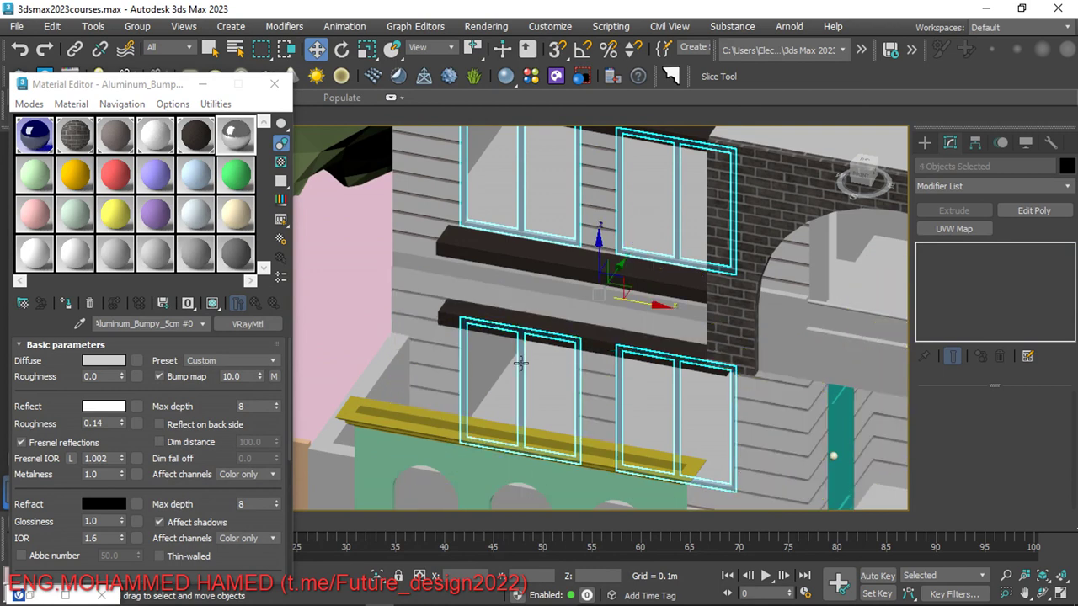
scroll(539, 366, down, 4)
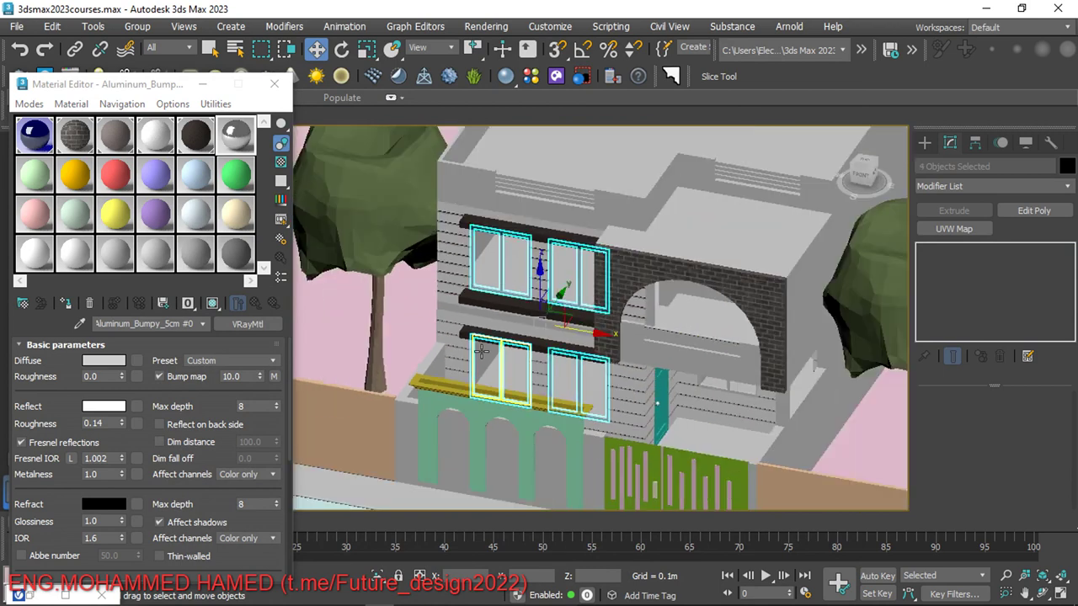
Add the upper and lower window frames behind the brick arch to the selection, leaving out the lower window's glass pane.
click(860, 177)
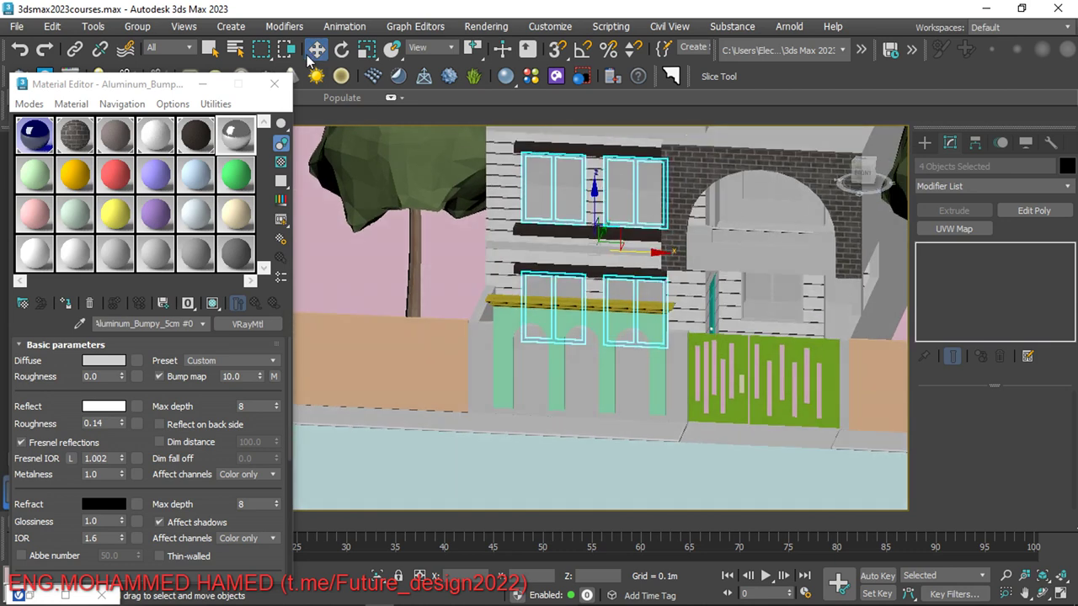
click(212, 52)
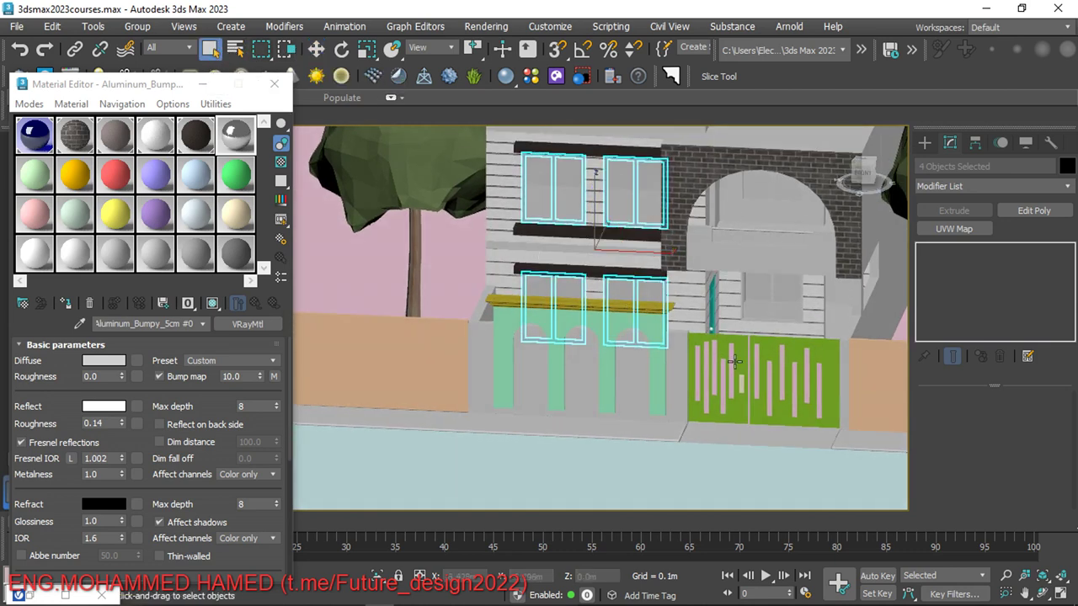
ctrl+click(744, 305)
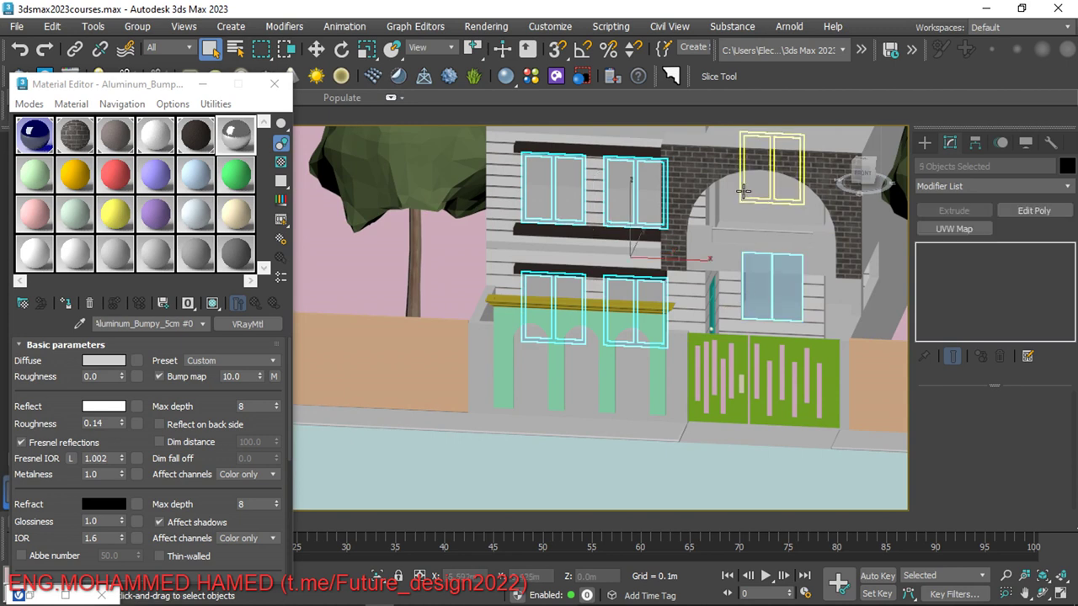
ctrl+click(745, 190)
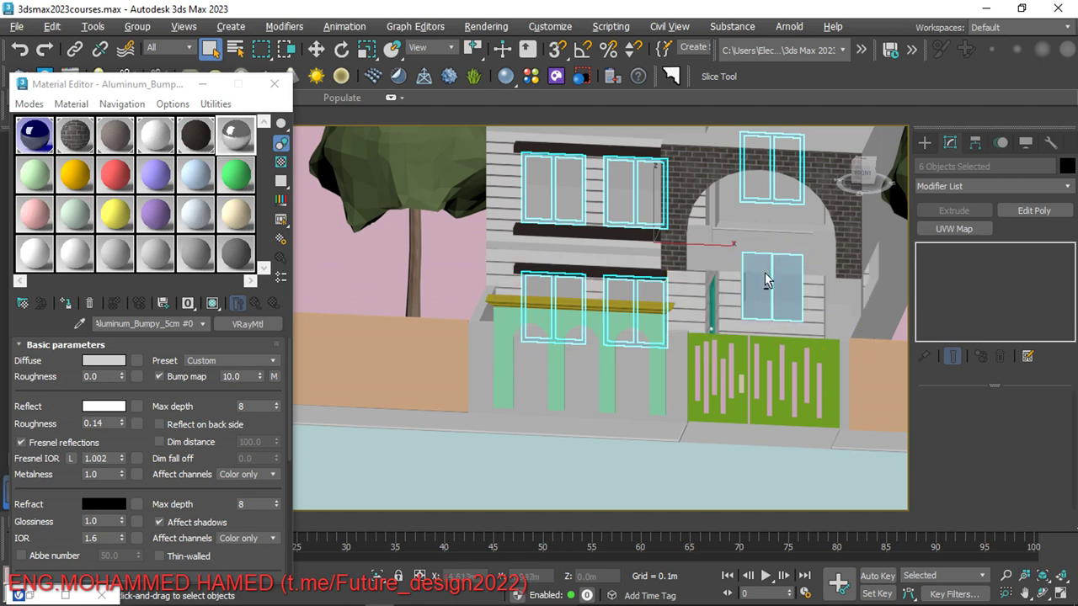
alt+click(762, 288)
scroll(748, 296, up, 5)
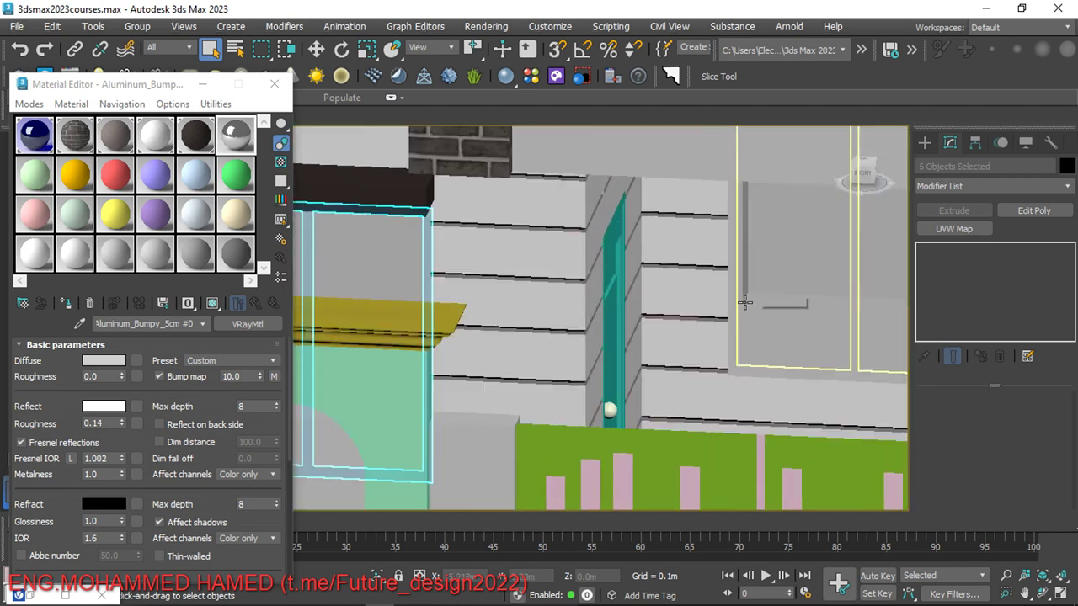
ctrl+click(731, 294)
scroll(731, 296, down, 5)
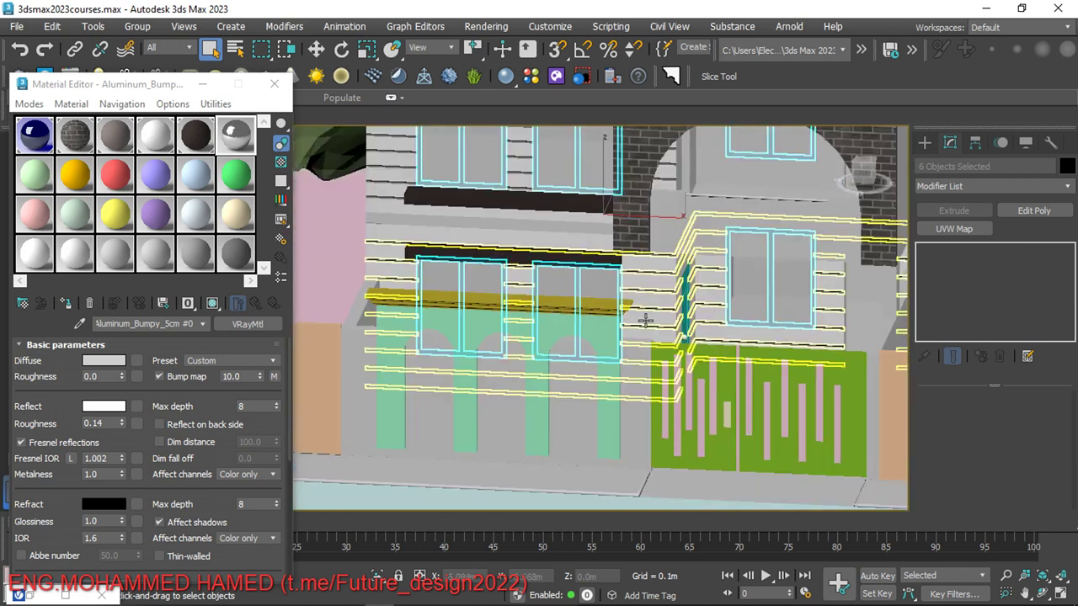
Assign Aluminum_Bumpy_5cm to the six selected window frames, show it shaded in the viewport and clear the selection.
click(212, 304)
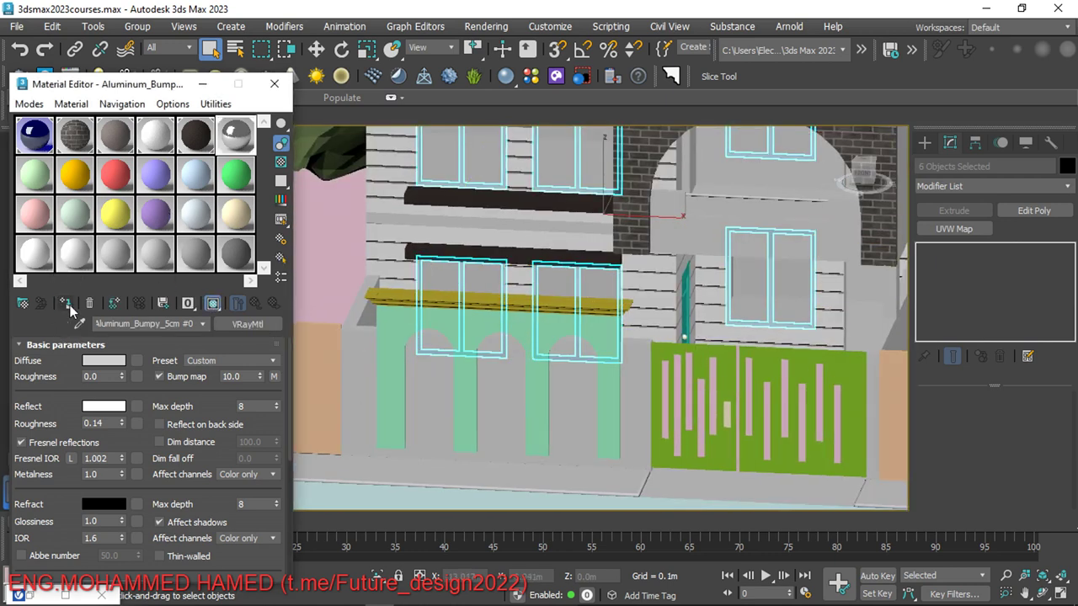
scroll(466, 356, down, 5)
click(463, 278)
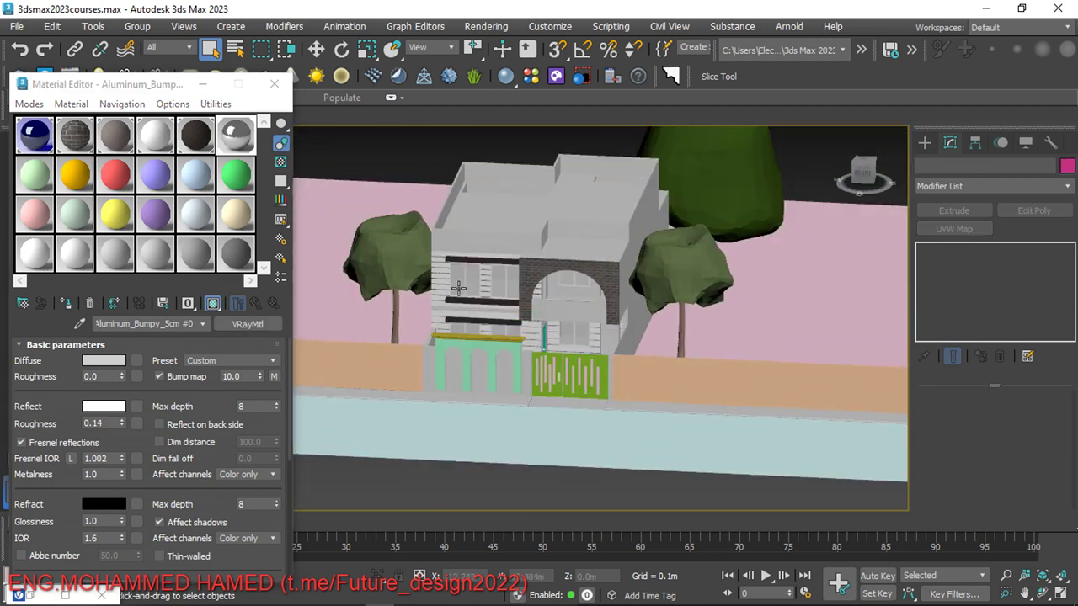
Examine the front window frames up close and from the street side to check their aluminium material.
scroll(463, 274, up, 5)
scroll(466, 268, up, 3)
click(469, 265)
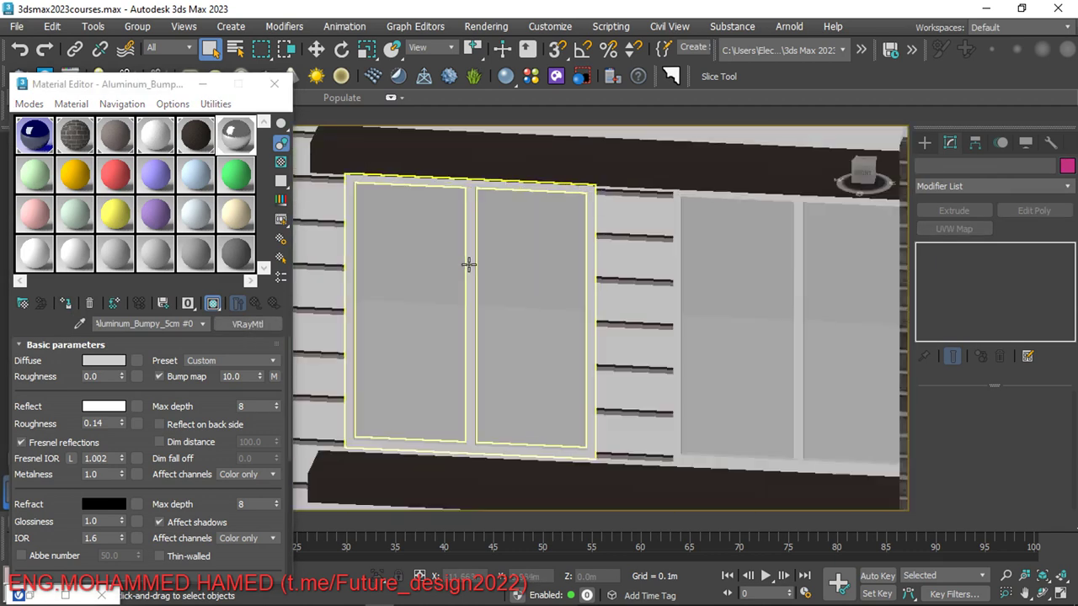
scroll(469, 253, up, 4)
scroll(474, 205, down, 4)
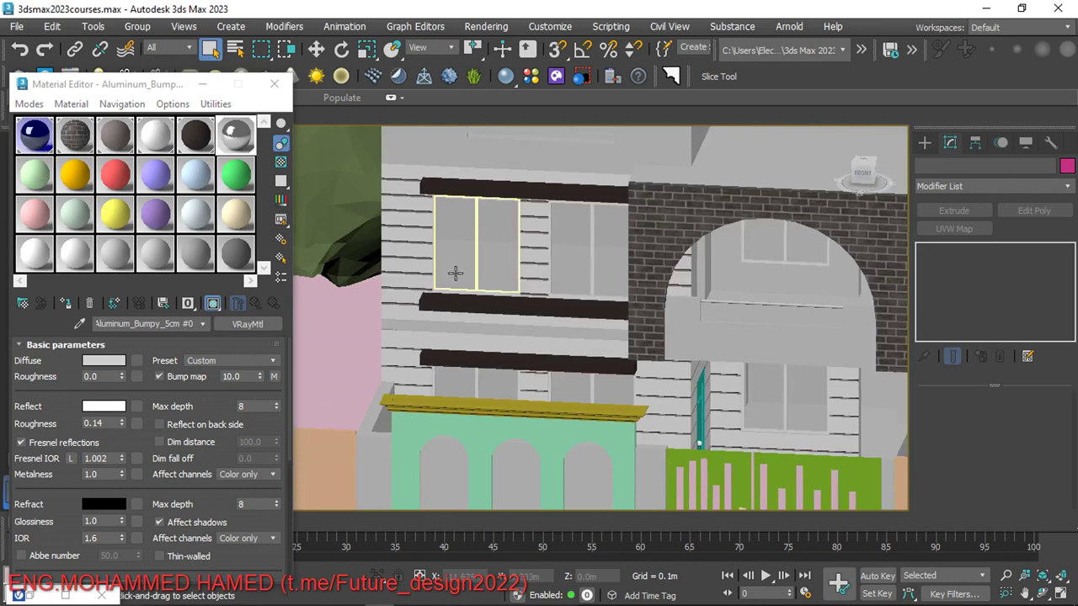
scroll(452, 272, down, 2)
click(426, 315)
click(665, 169)
click(862, 179)
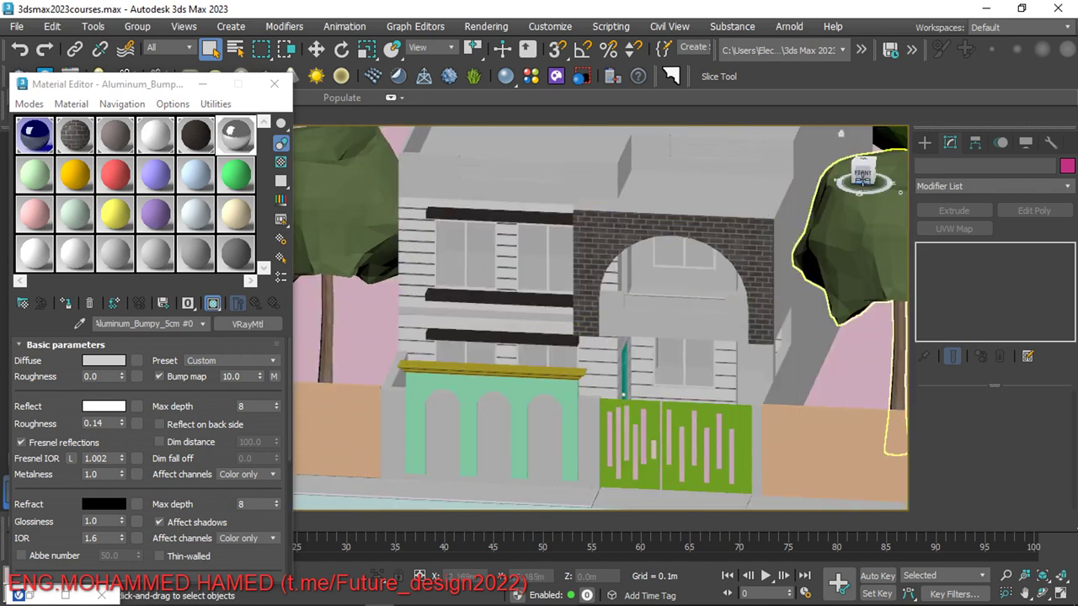
drag(860, 172, 877, 175)
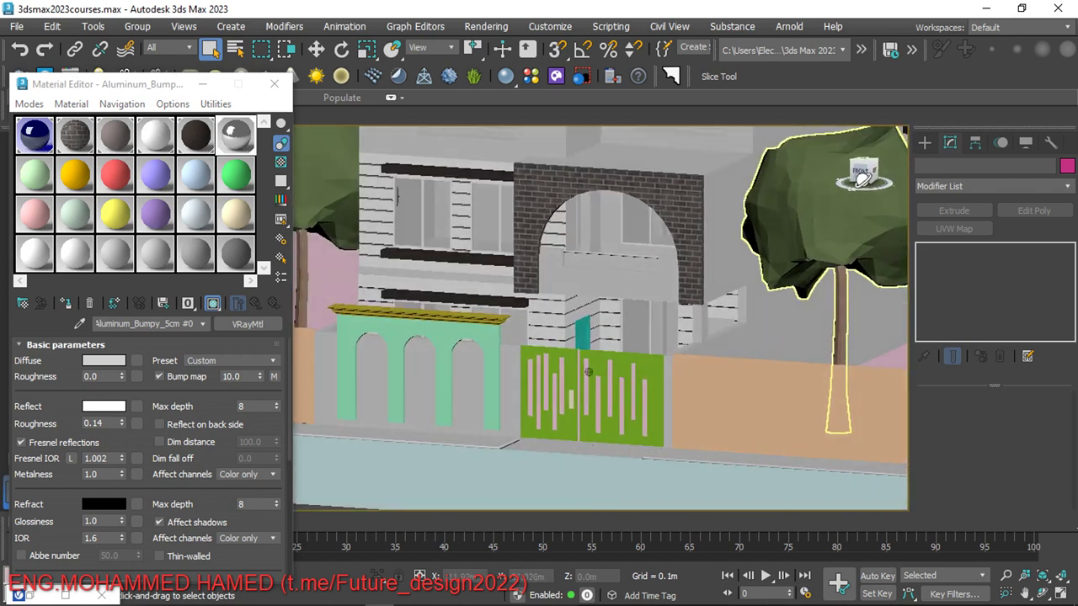
Select the balcony wall around the brick arch and inspect it together with the entrance and fence from above.
click(618, 281)
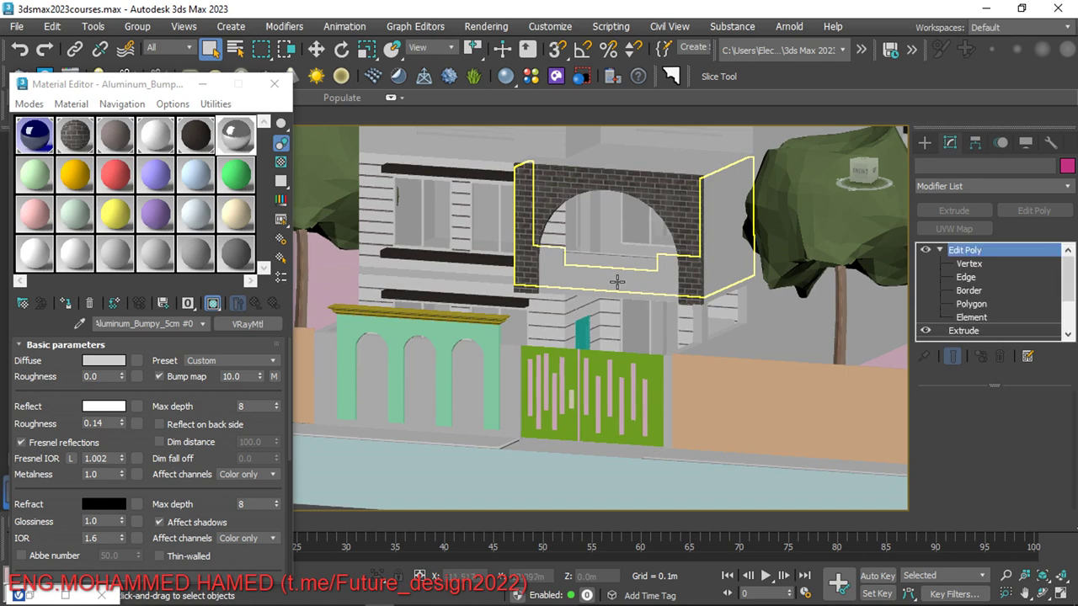
drag(849, 172, 857, 176)
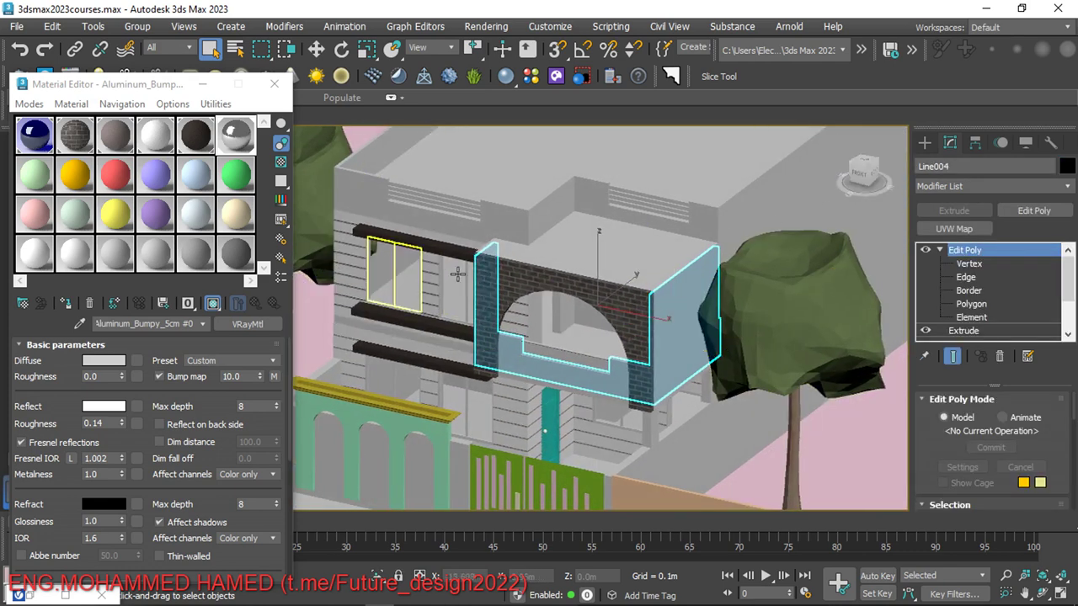
scroll(497, 257, up, 4)
scroll(474, 244, down, 7)
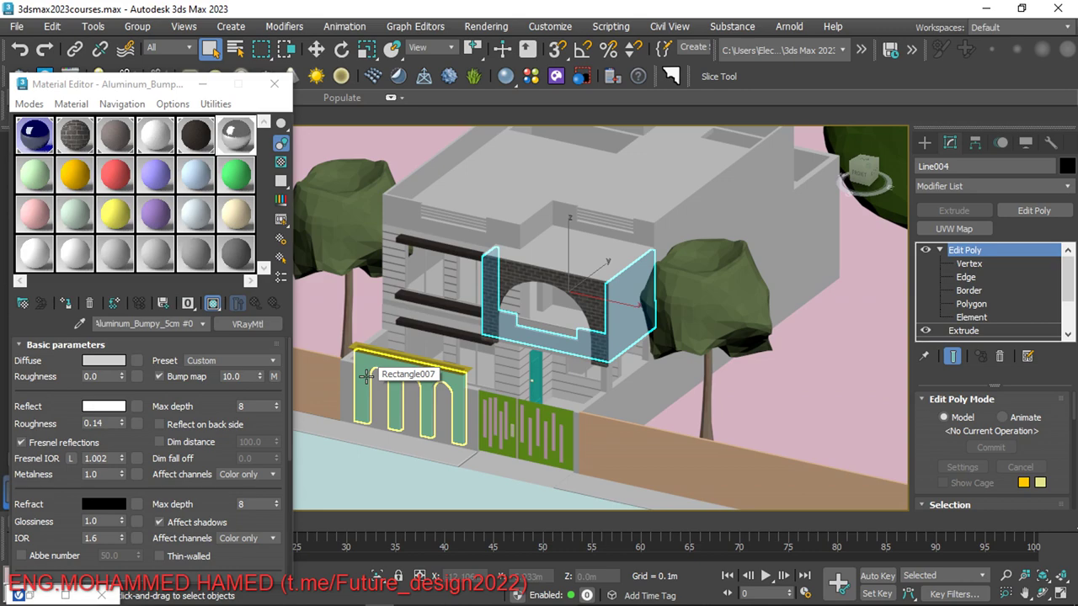
scroll(523, 350, up, 2)
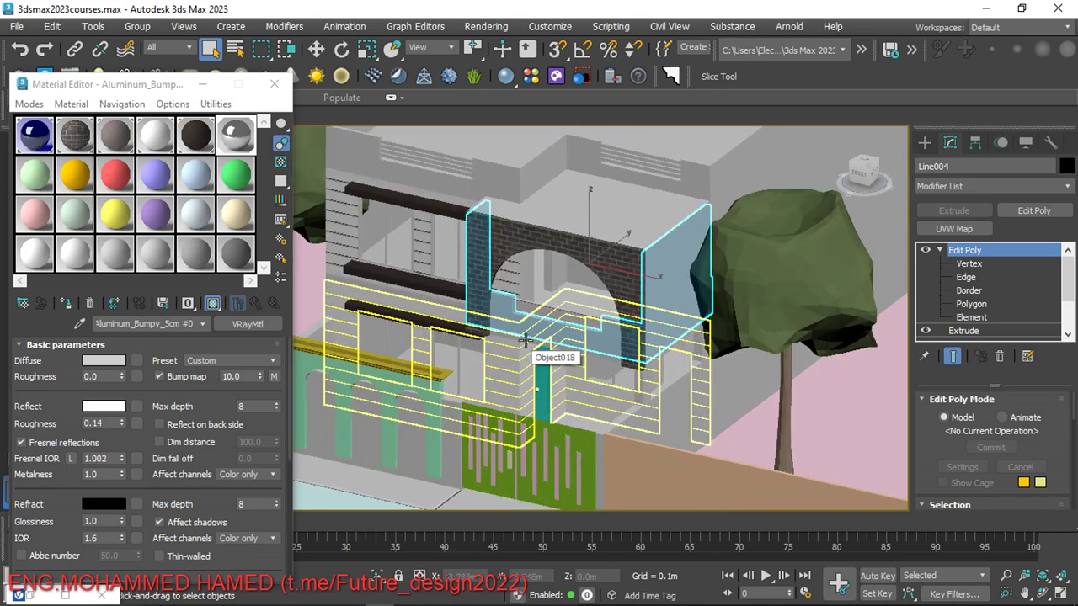
scroll(525, 341, up, 3)
scroll(570, 325, down, 2)
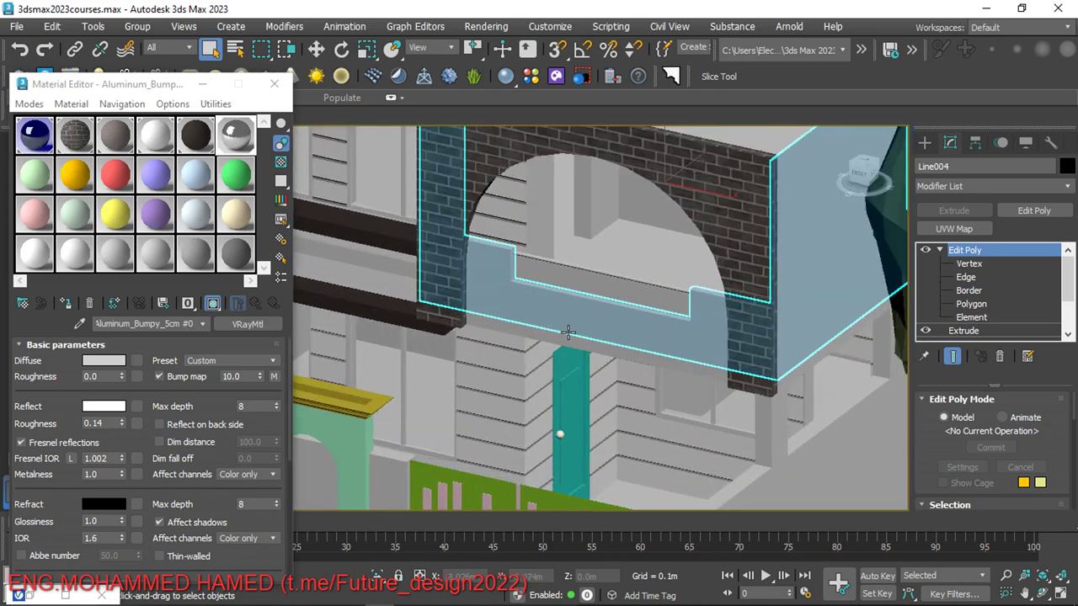
scroll(569, 332, down, 5)
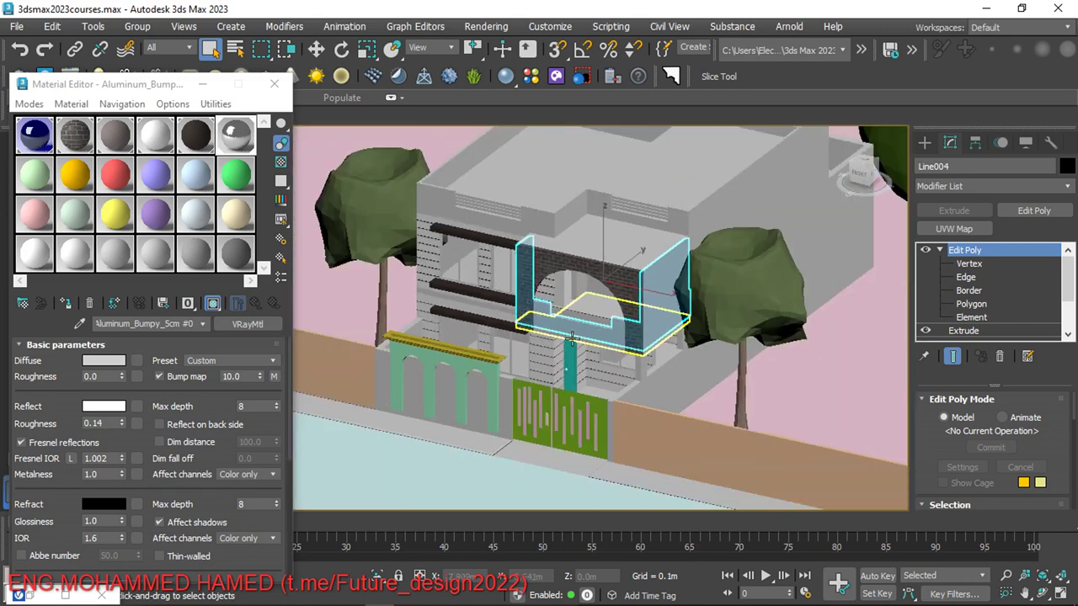
Assign Wall_Paint_Fine_Grain_01_White_1m to the balcony wall around the brick arch and to the floor slab below the roof.
click(150, 142)
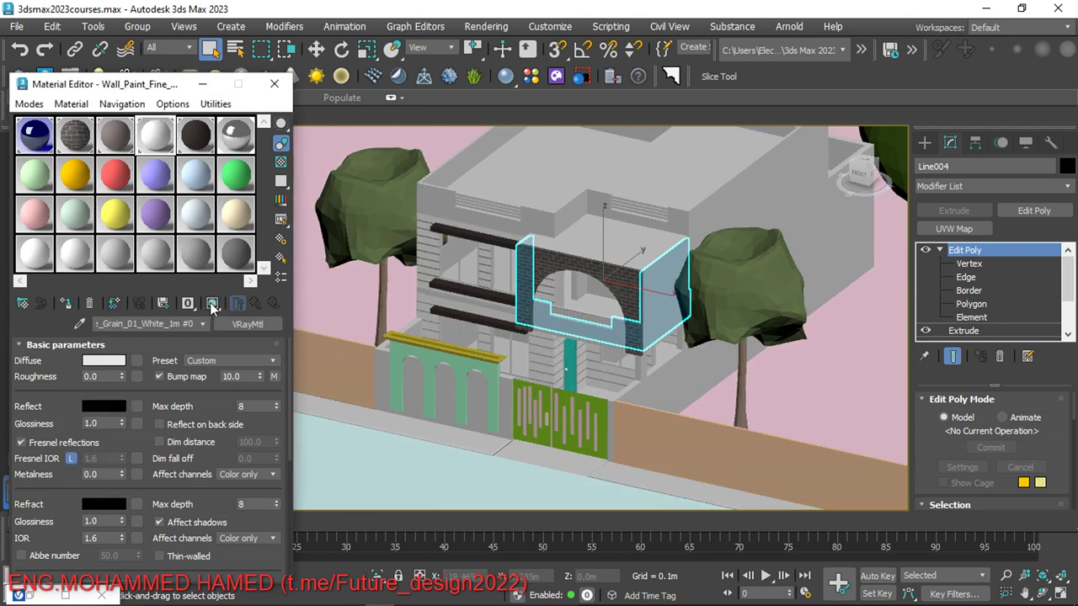
click(73, 307)
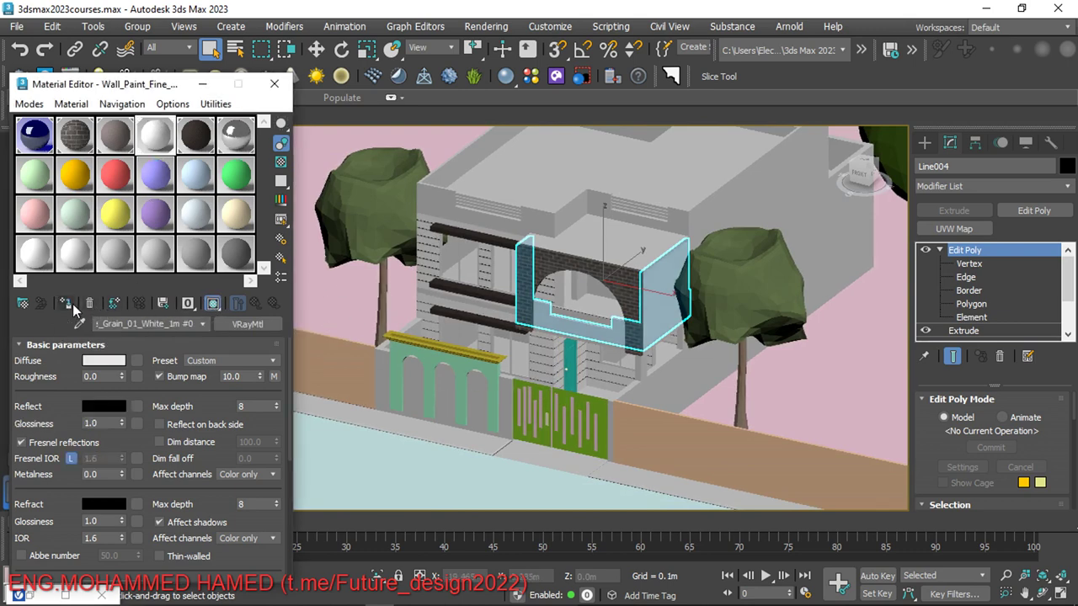
click(581, 340)
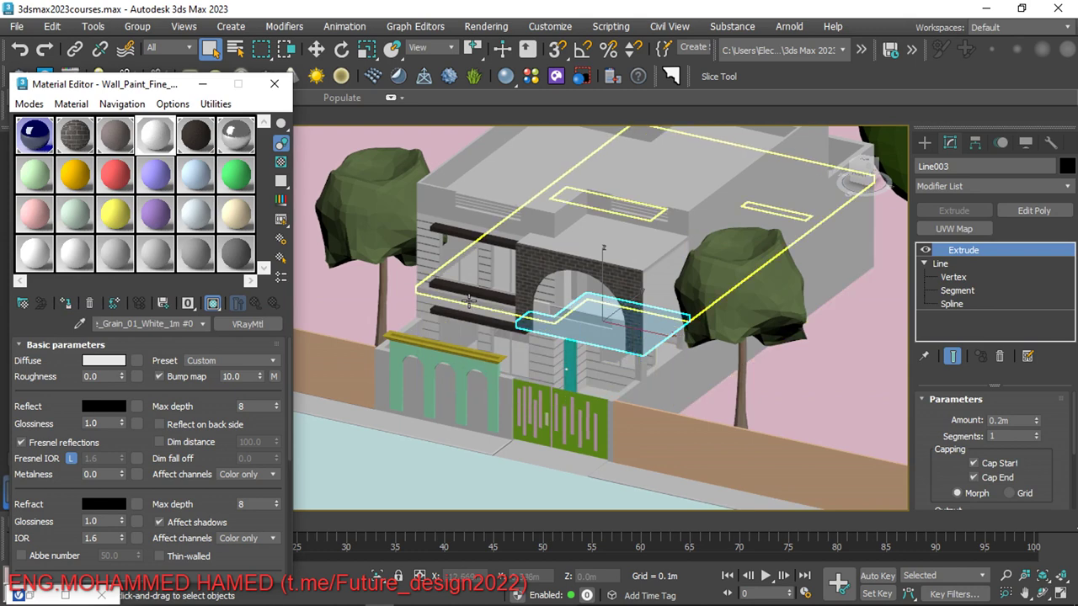
click(547, 211)
click(65, 305)
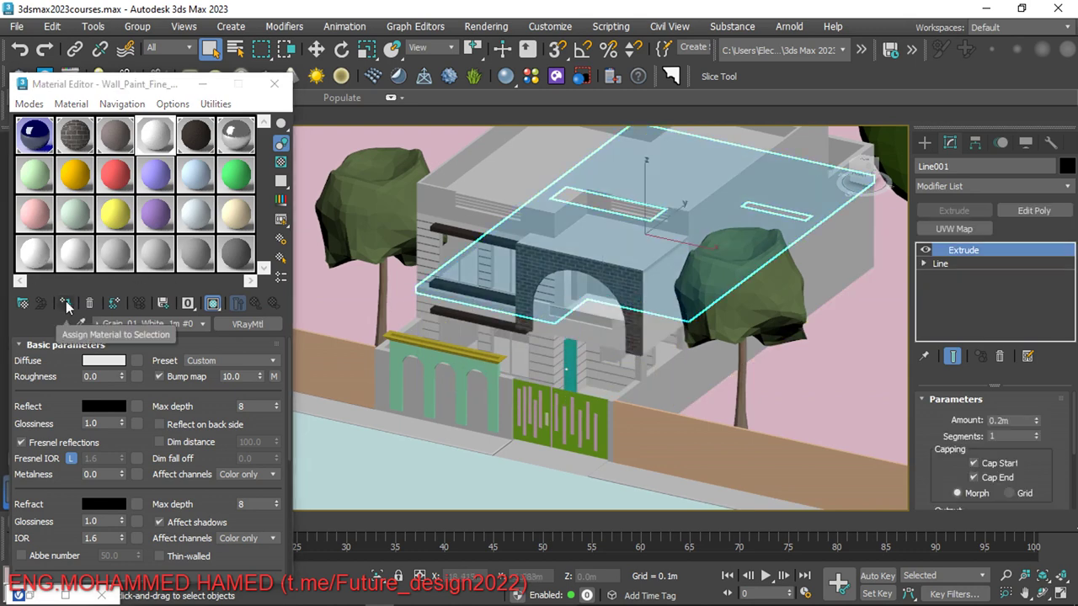
Assign the white wall paint to the villa's roof slab and clear the selection.
click(435, 217)
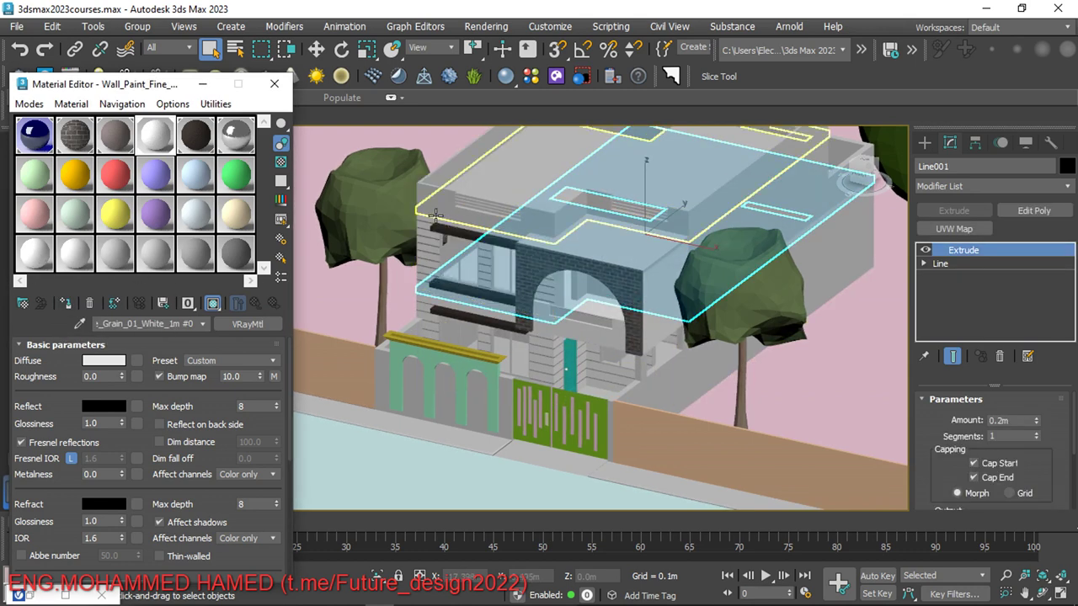
click(68, 303)
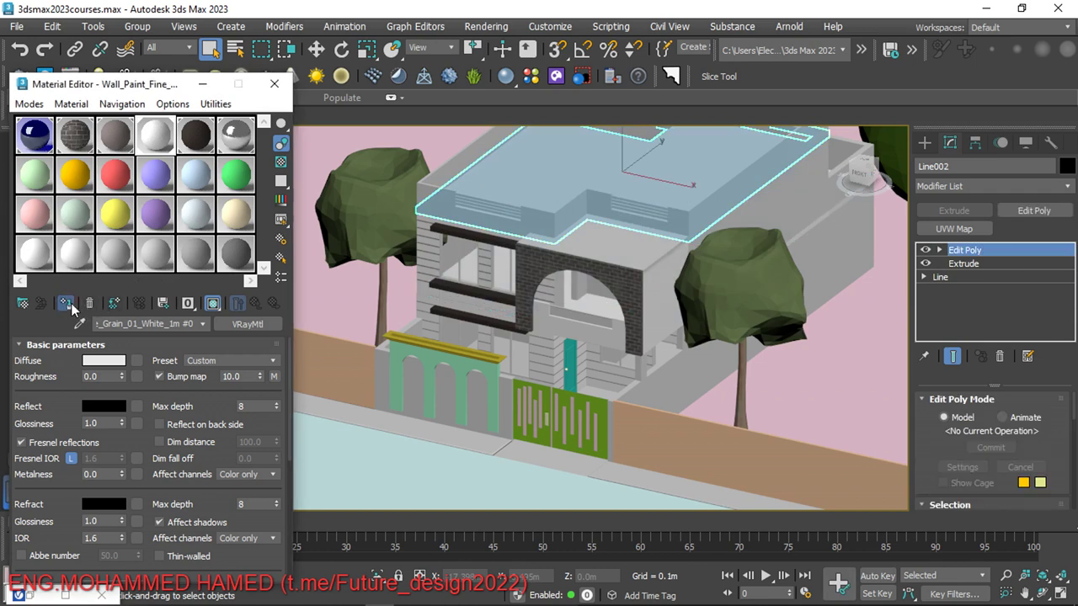
scroll(493, 381, down, 2)
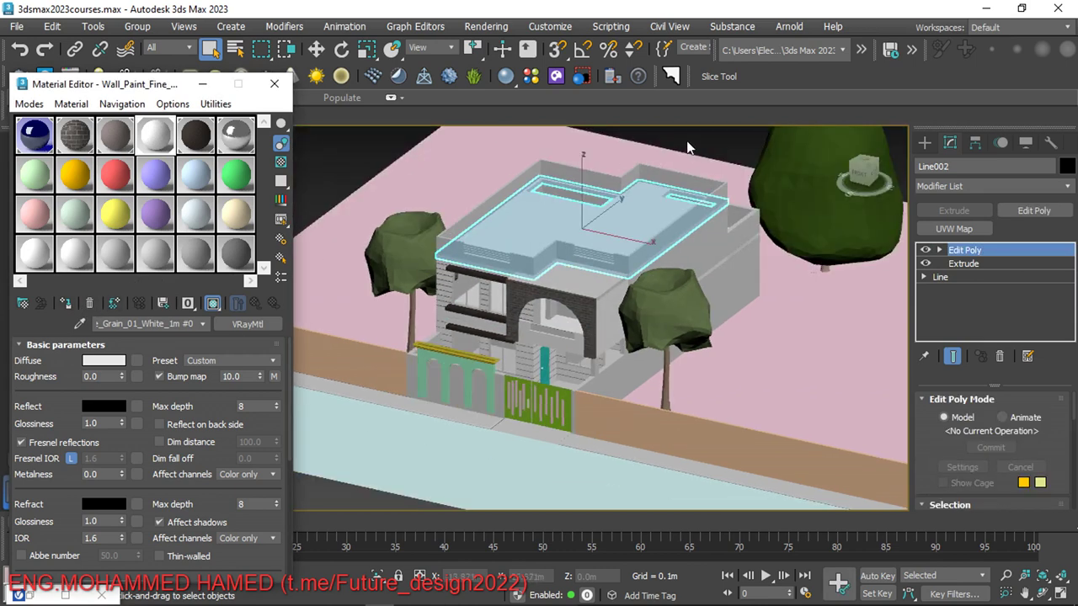
click(654, 169)
Assign Aluminum_Bumpy_5cm to the thin balcony rail inside the brick arch.
scroll(555, 333, up, 5)
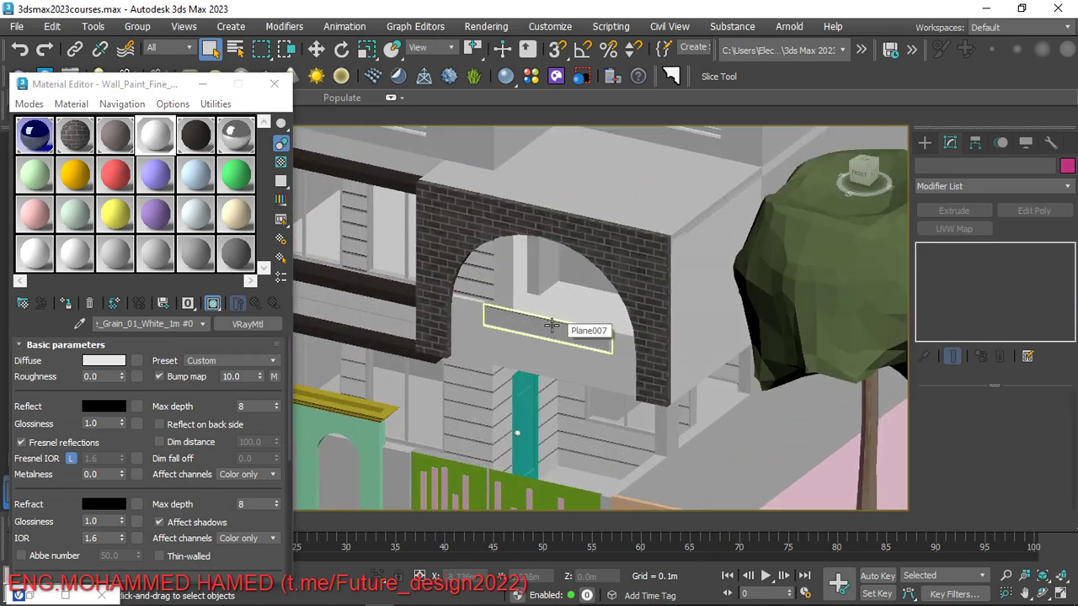
click(535, 316)
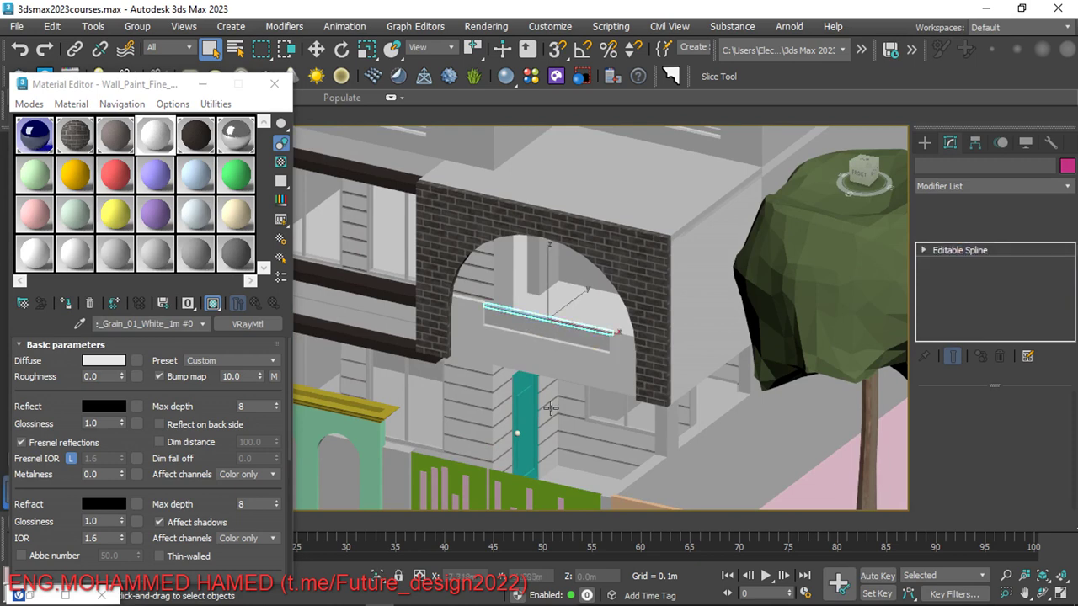
click(235, 138)
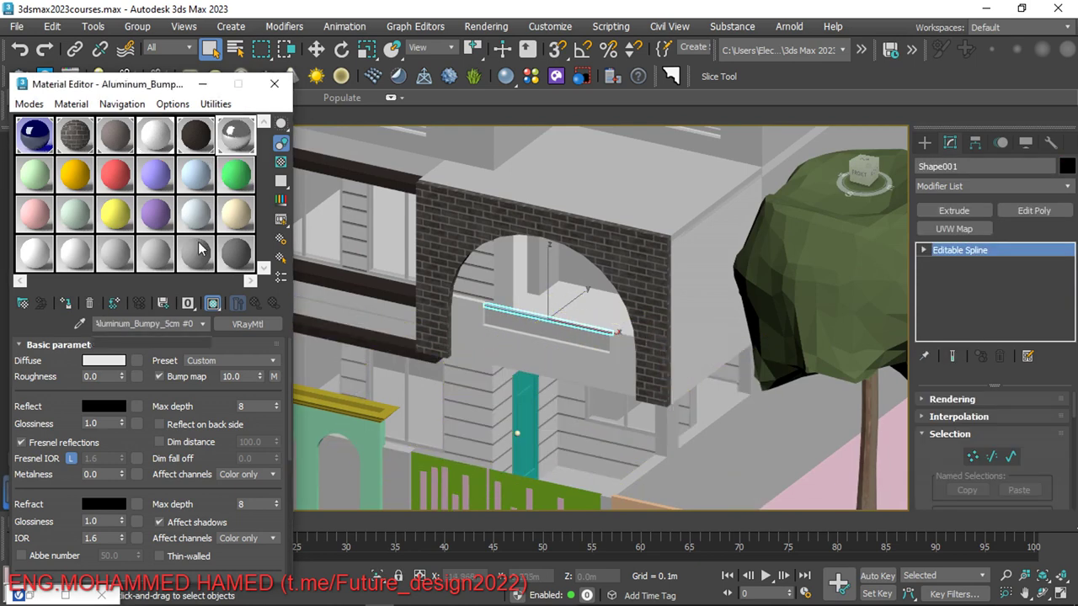
click(66, 304)
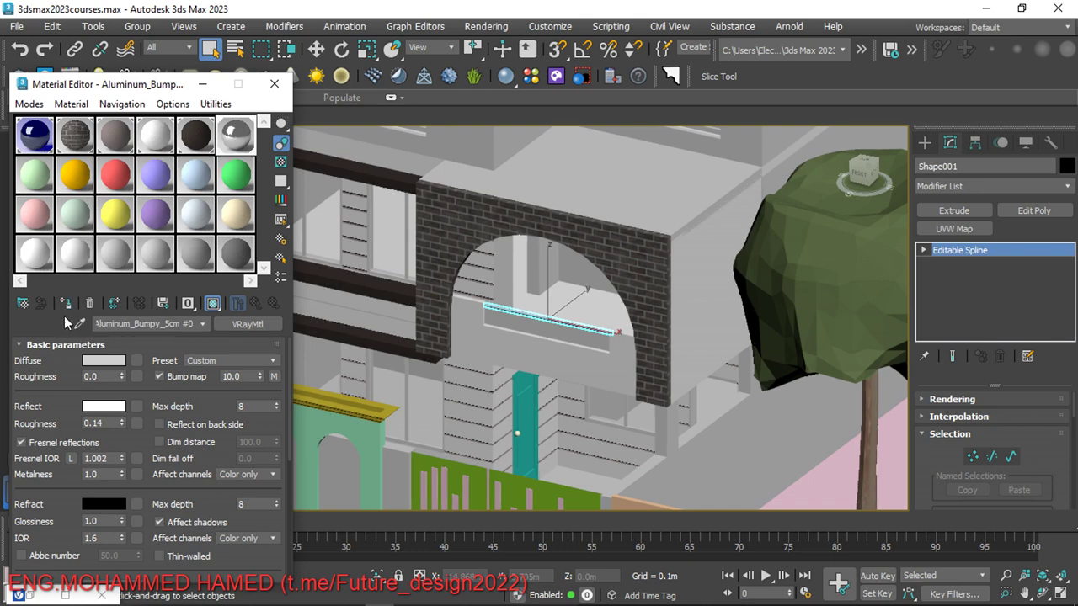
Select the balcony railing's glass pane and load Glass_Coated_Blue from the V-Ray glass library into the light green material slot.
click(549, 330)
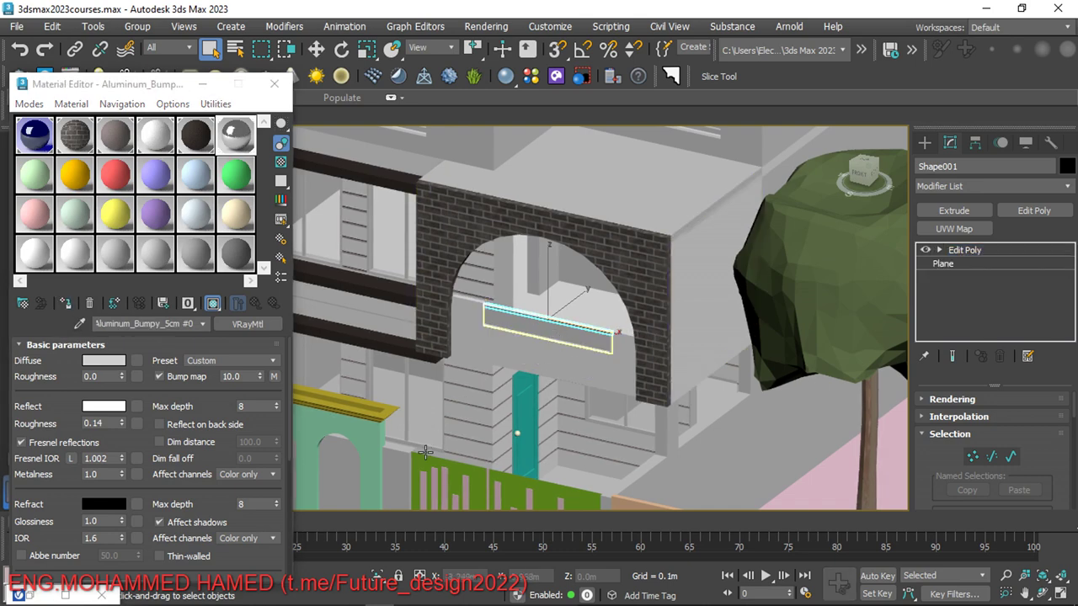
click(32, 183)
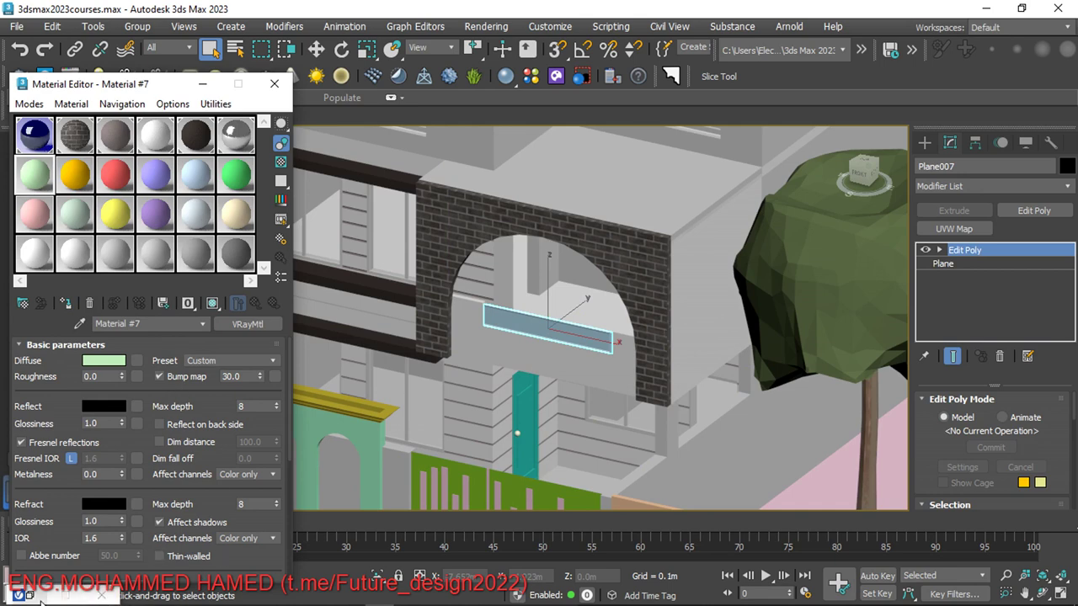
click(66, 595)
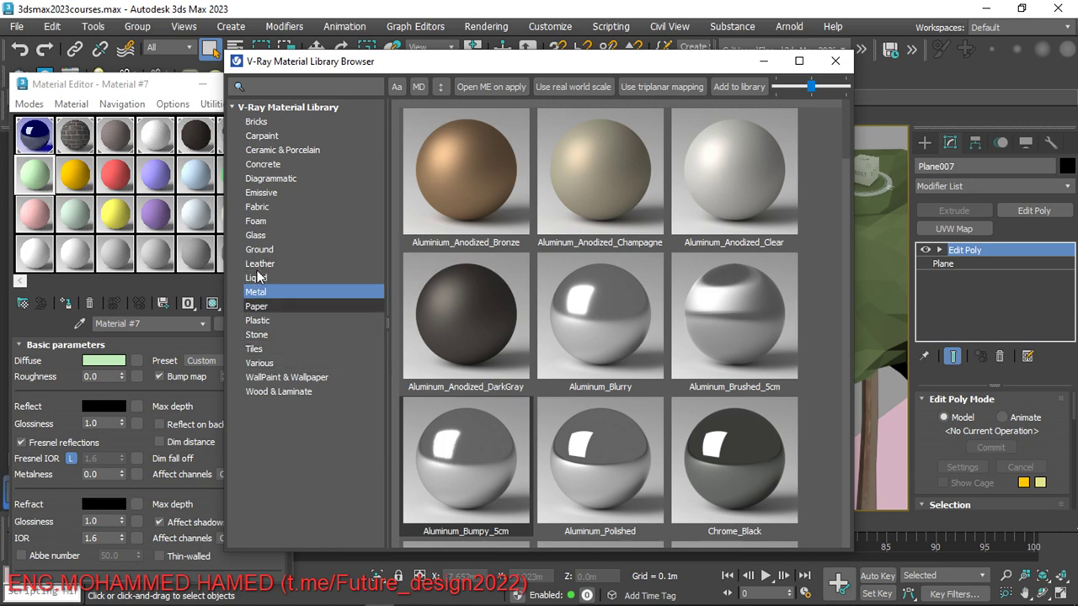
click(256, 235)
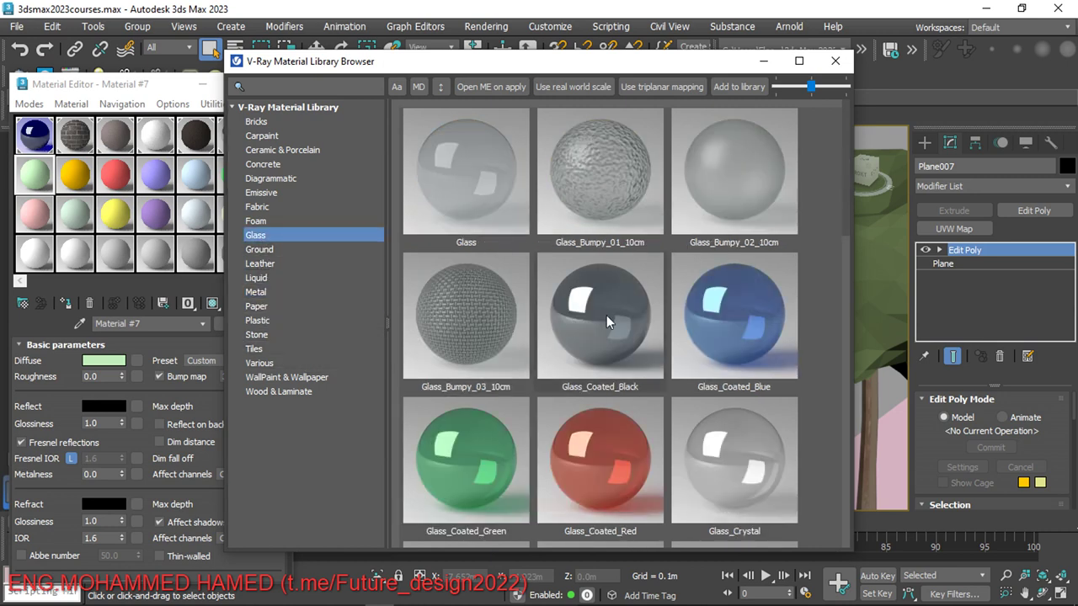
scroll(606, 316, down, 5)
scroll(606, 315, up, 5)
scroll(606, 321, down, 8)
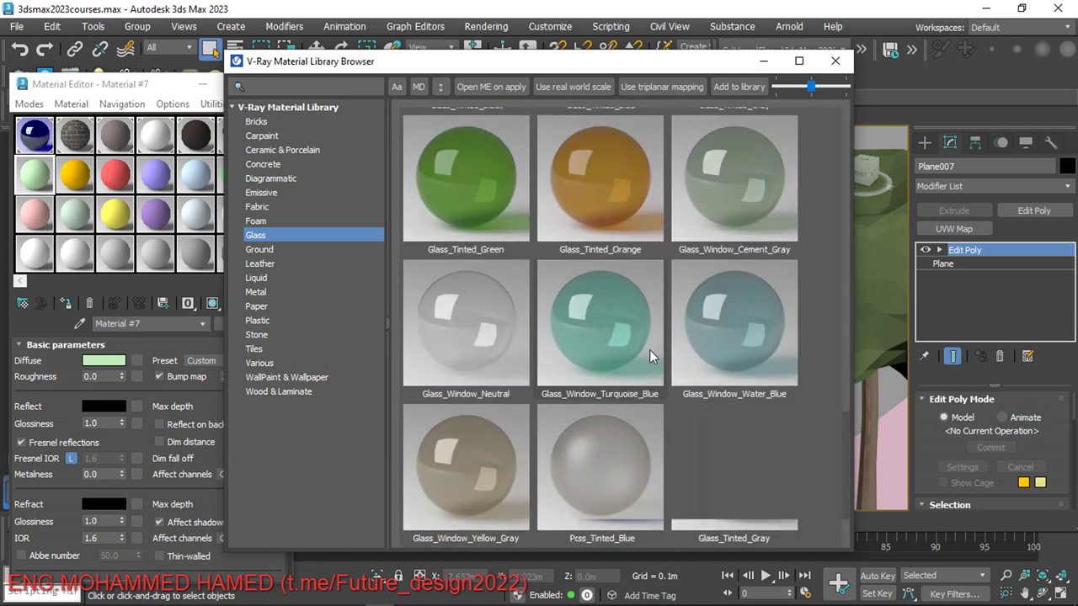
scroll(649, 350, up, 8)
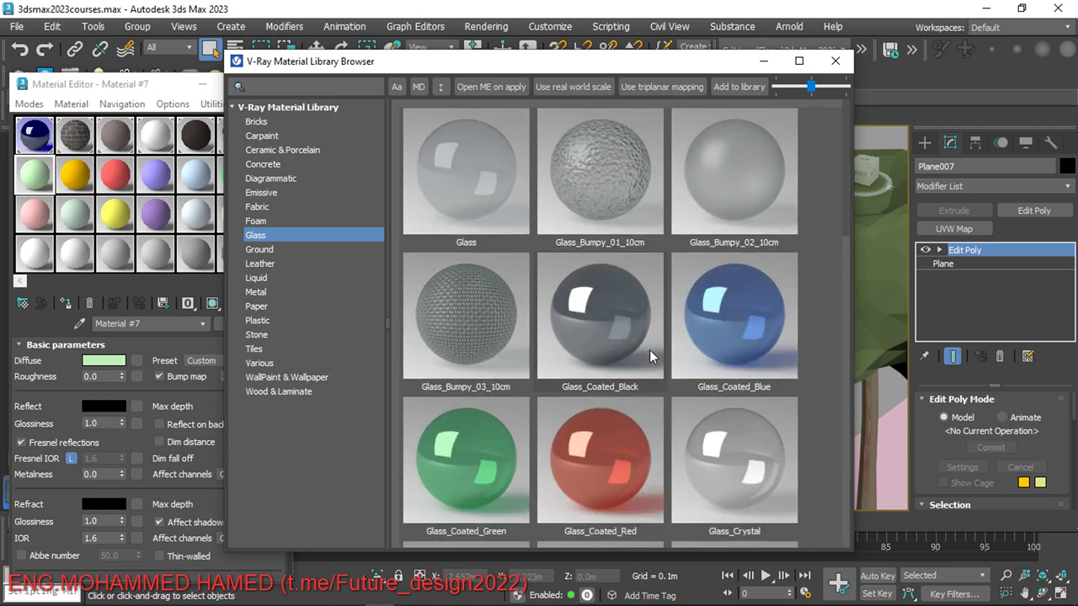
click(695, 328)
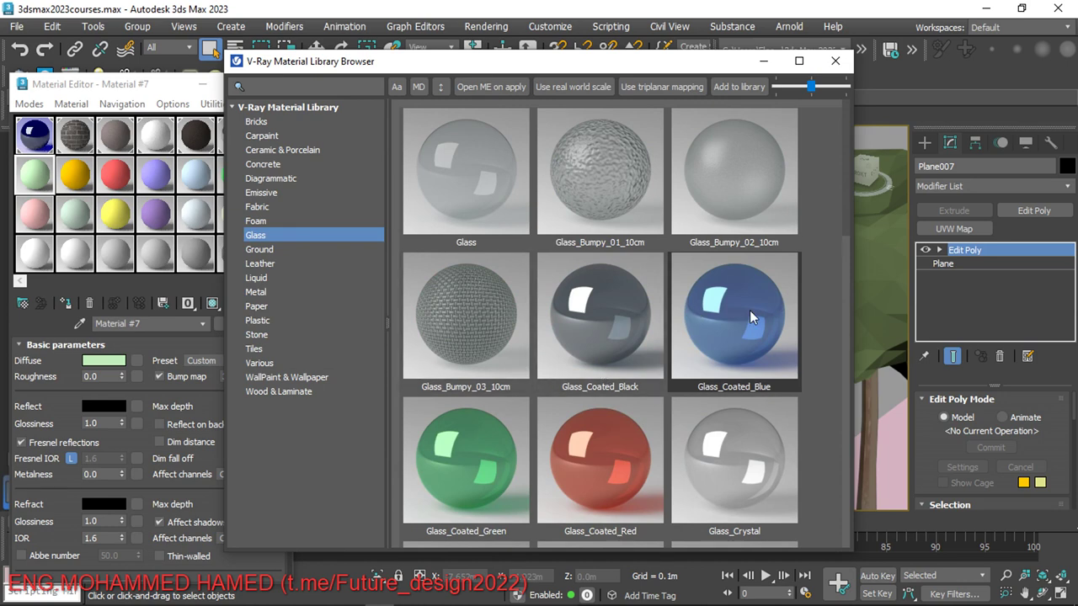
drag(752, 317, 32, 176)
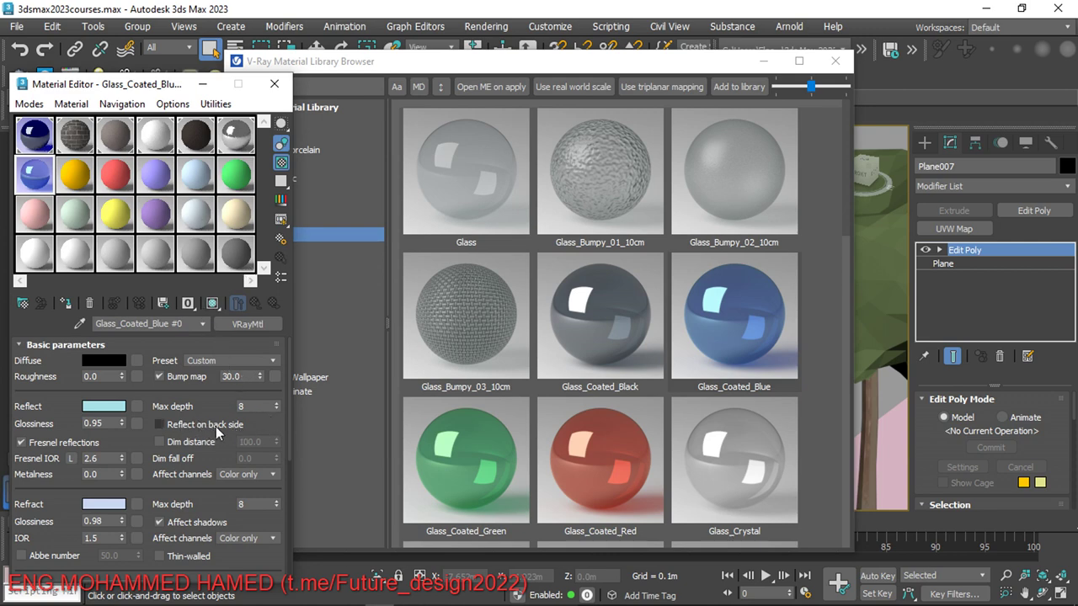
Set the refraction colour of Glass_Coated_Blue to a stronger blue, RGB 84, 124, 206.
scroll(215, 426, down, 1)
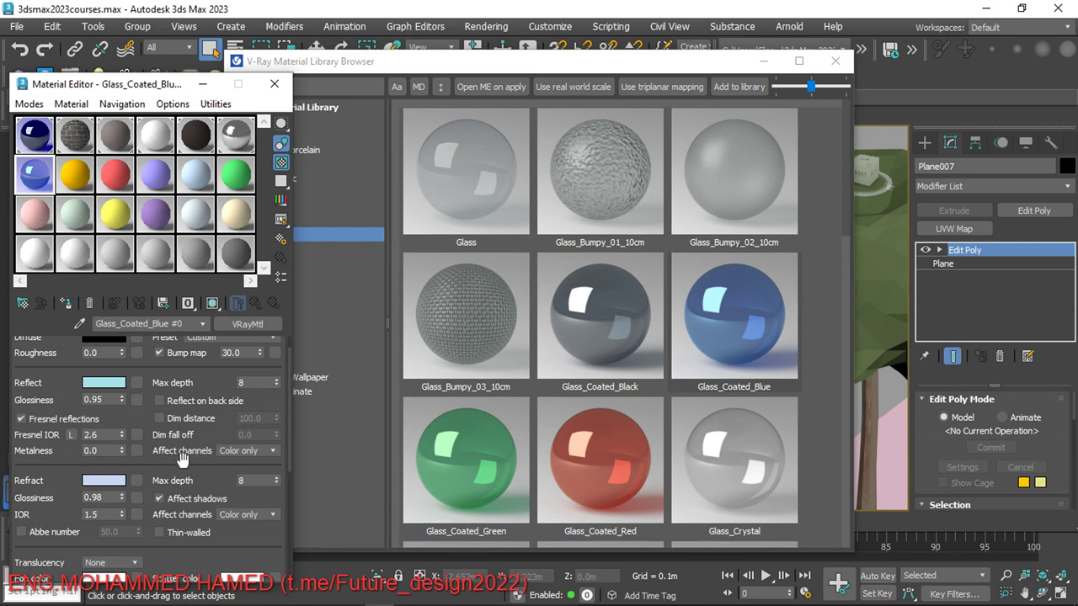
click(110, 480)
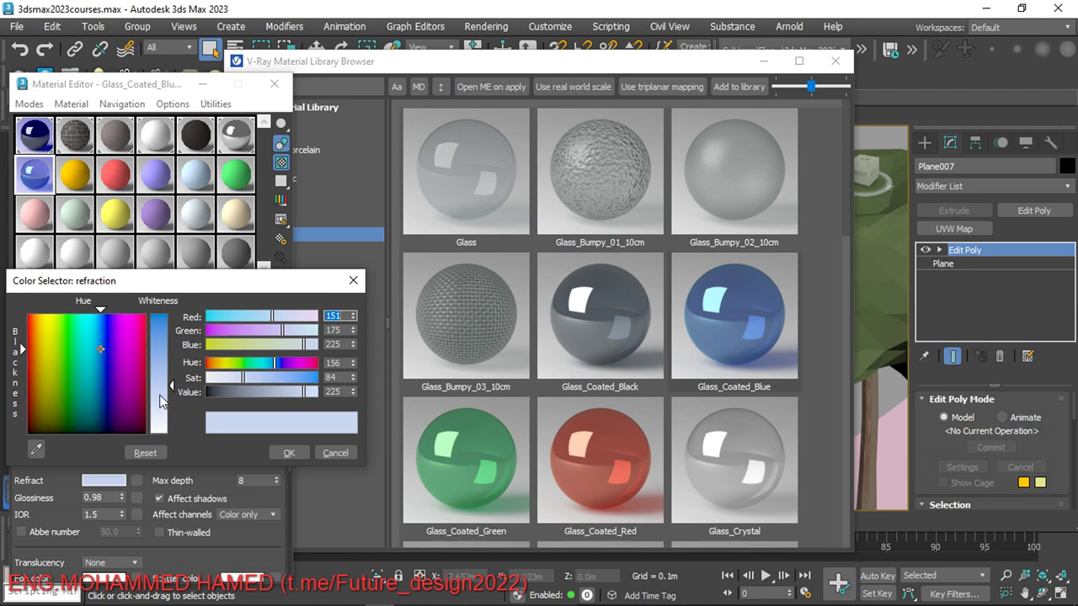
click(160, 394)
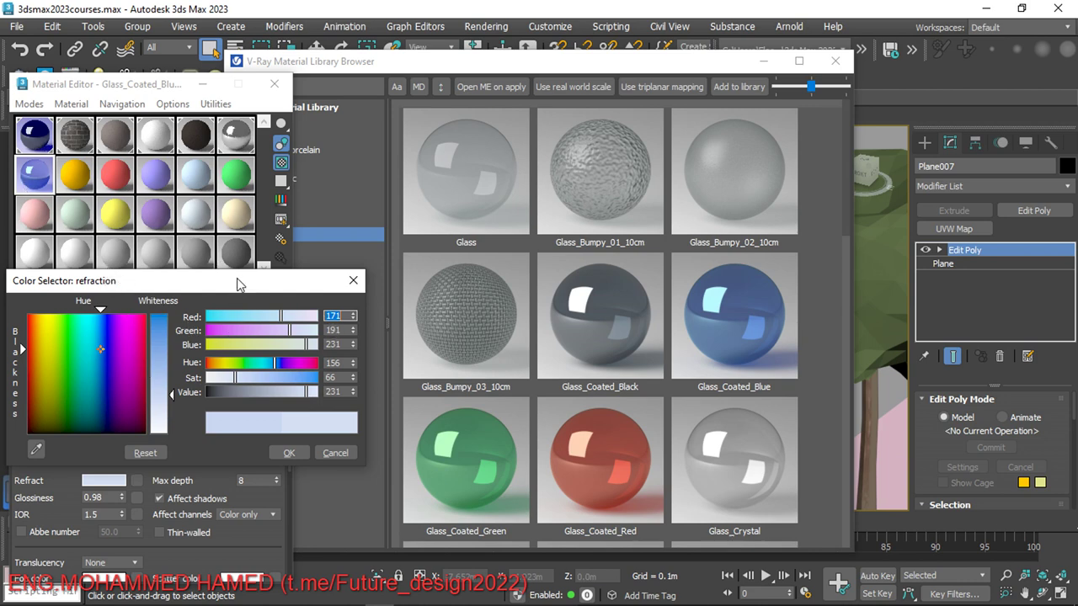
drag(239, 282, 276, 280)
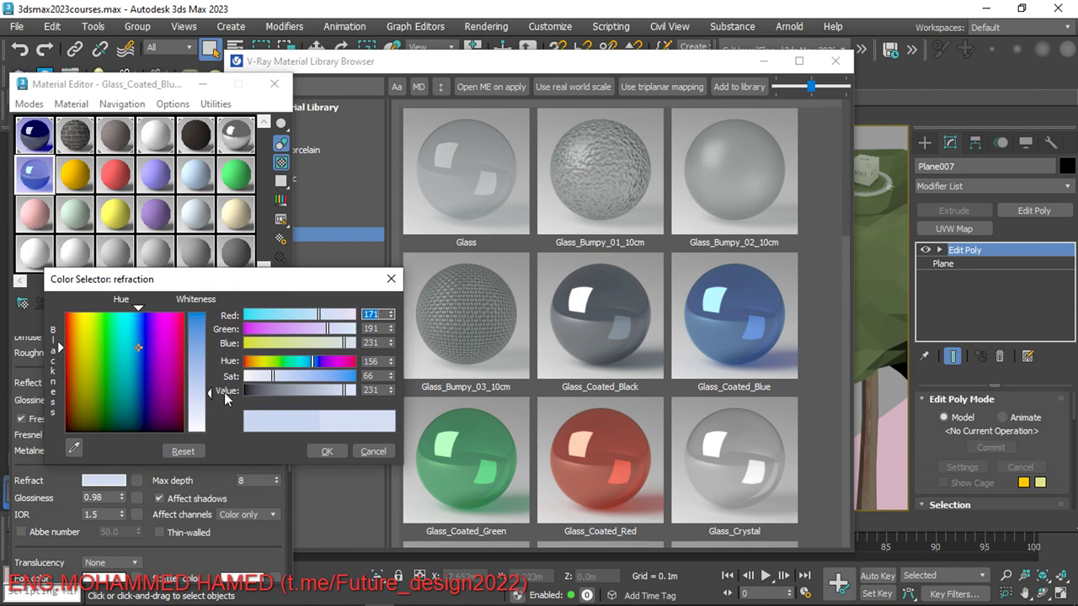
drag(211, 393, 210, 433)
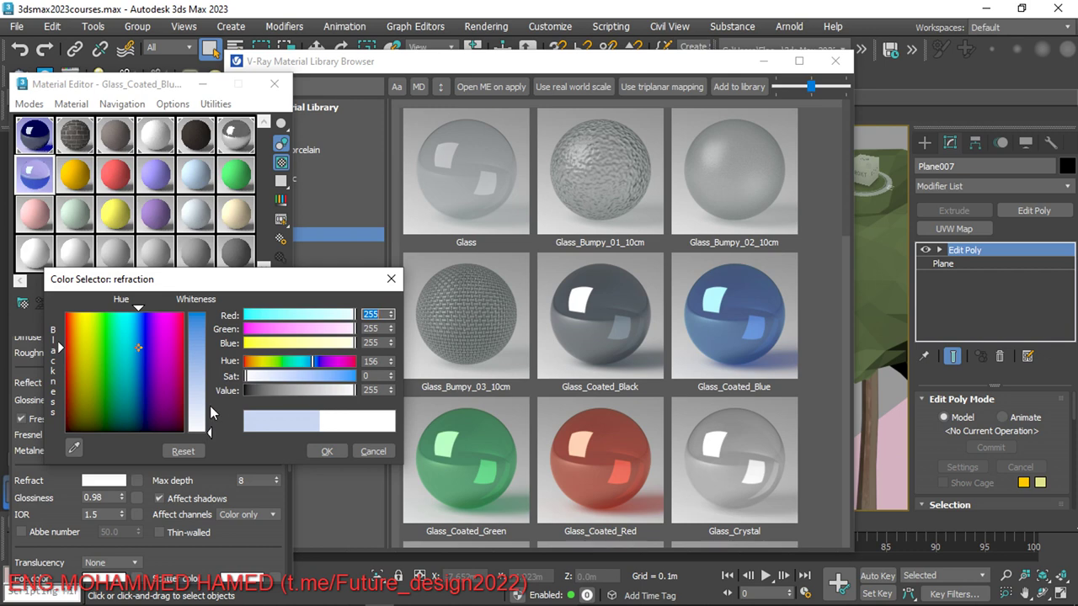
drag(210, 431, 211, 352)
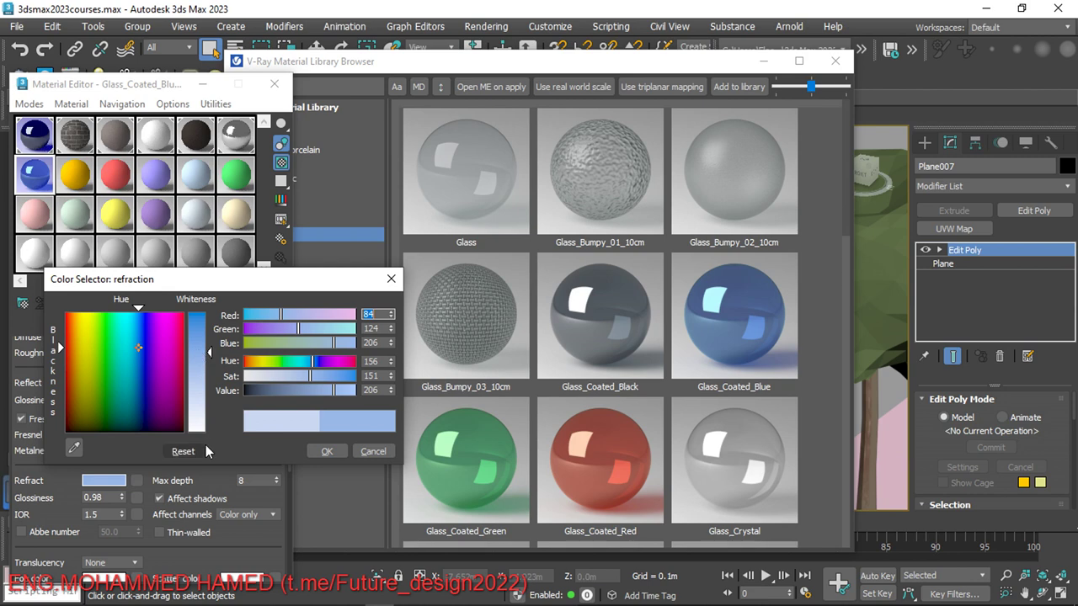
click(327, 452)
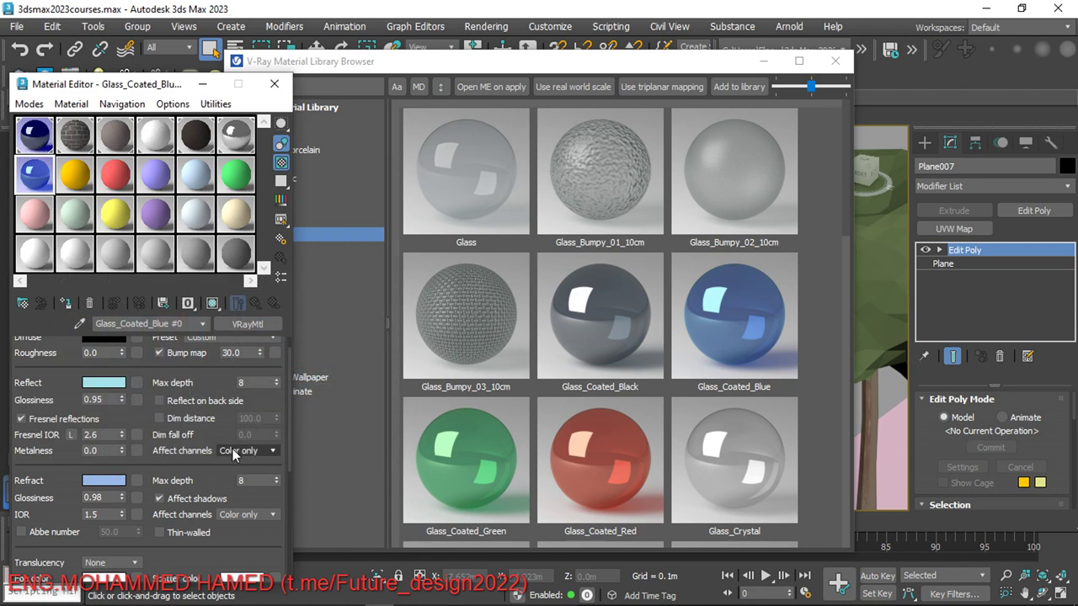
Review the glass material's parameters and shift its refraction colour to a lighter sky blue, RGB 84, 164, 209.
scroll(206, 491, down, 5)
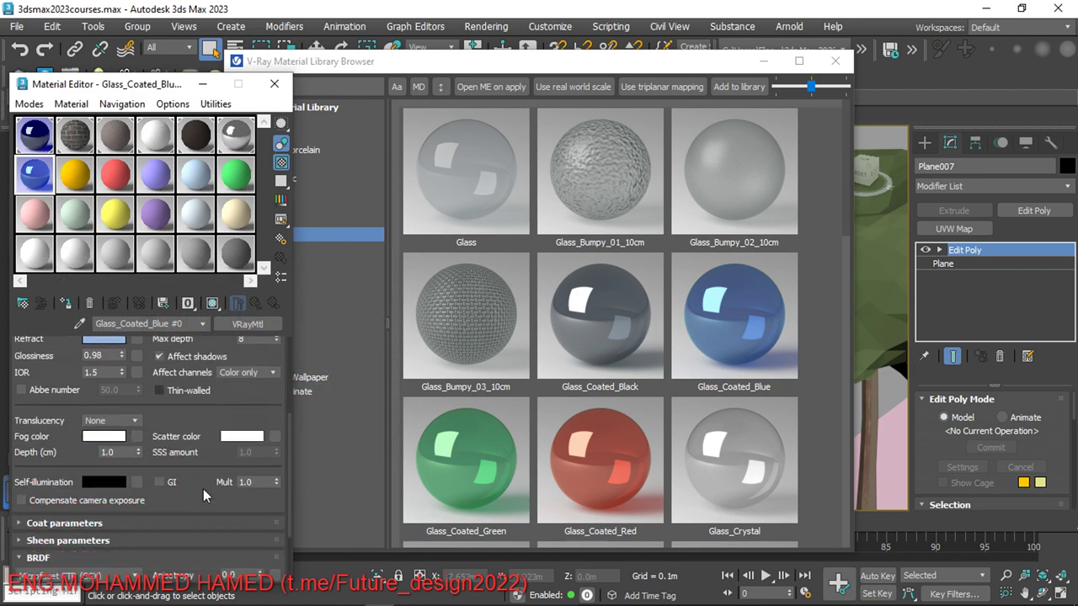
scroll(202, 488, down, 4)
scroll(181, 466, up, 4)
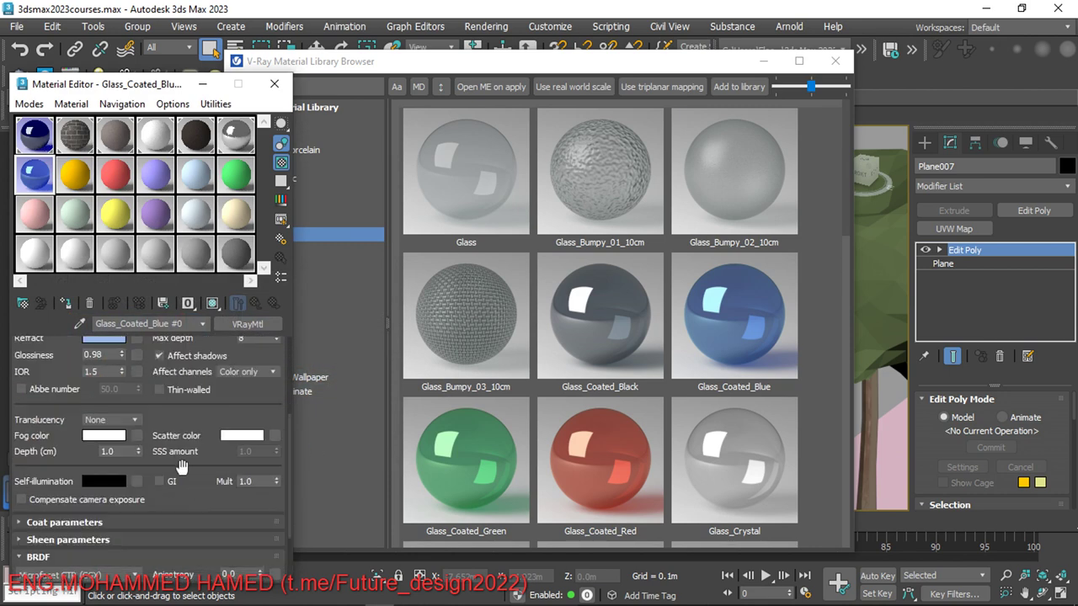
scroll(181, 466, up, 5)
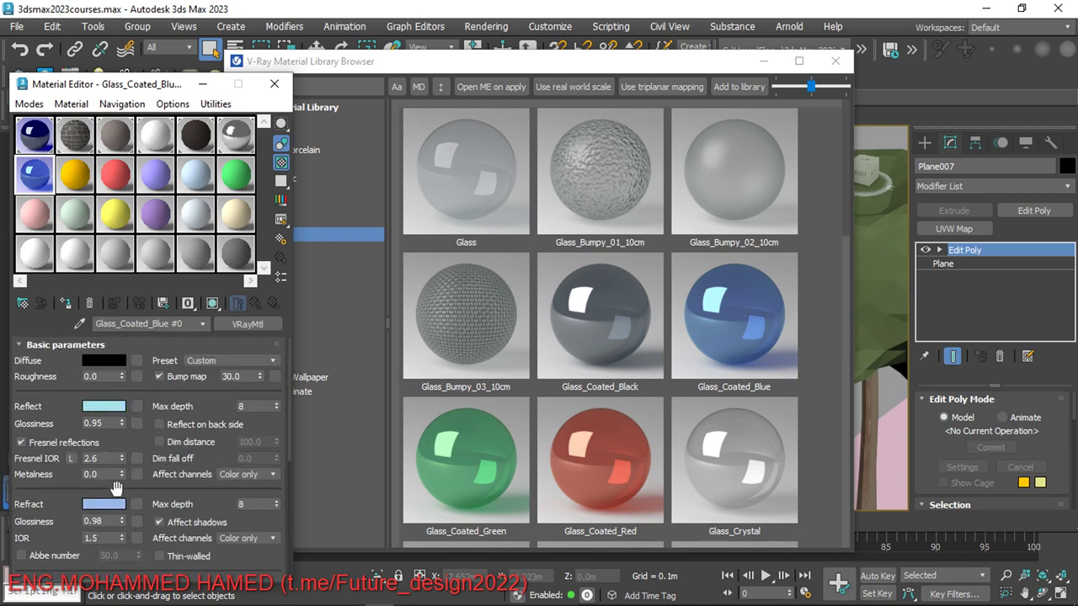
click(105, 504)
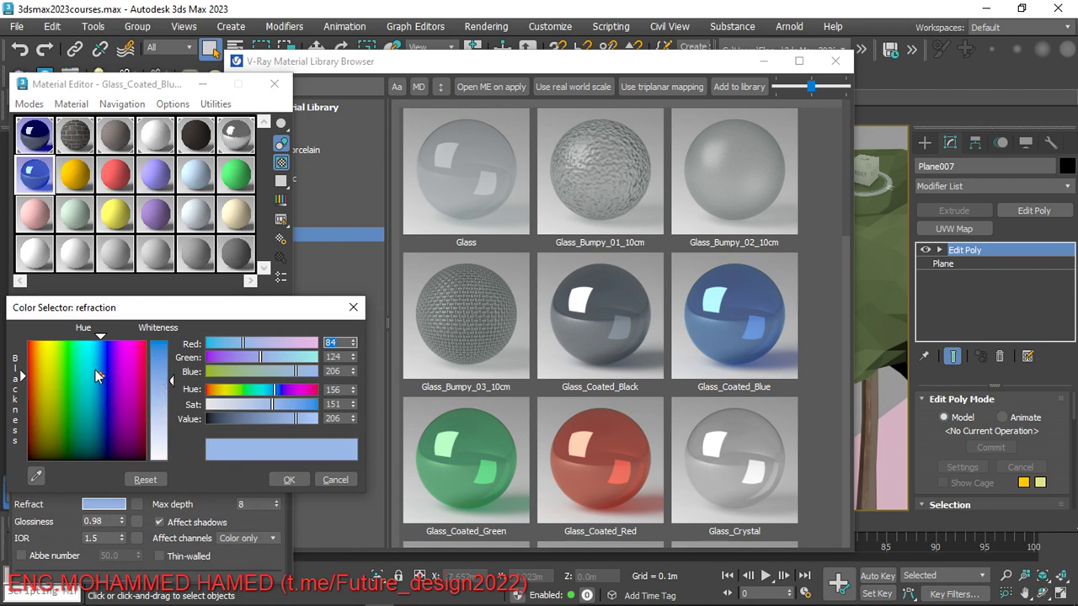
drag(97, 375, 95, 375)
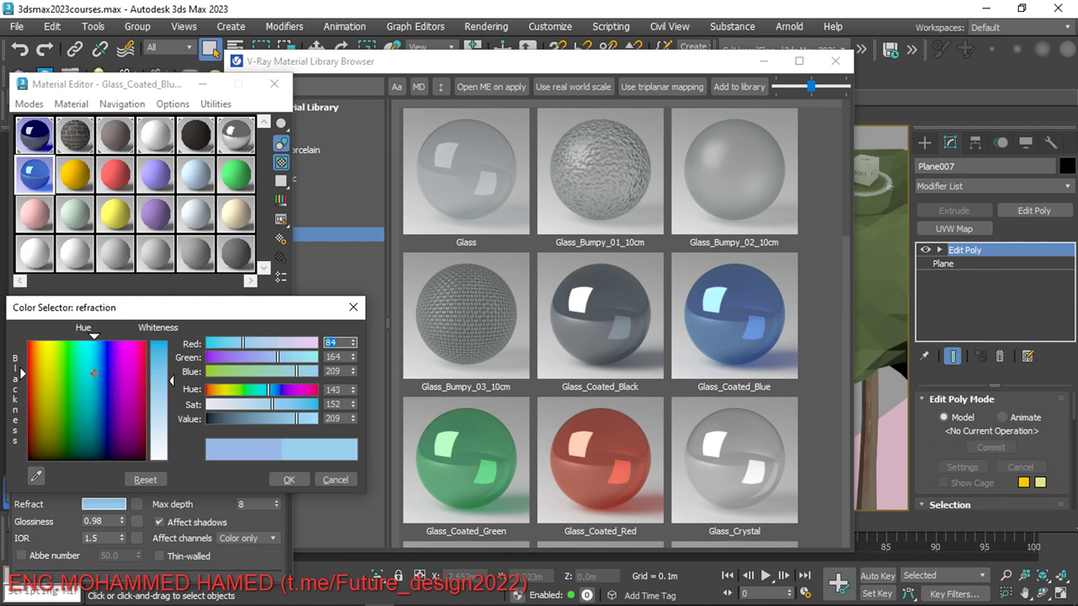
click(285, 479)
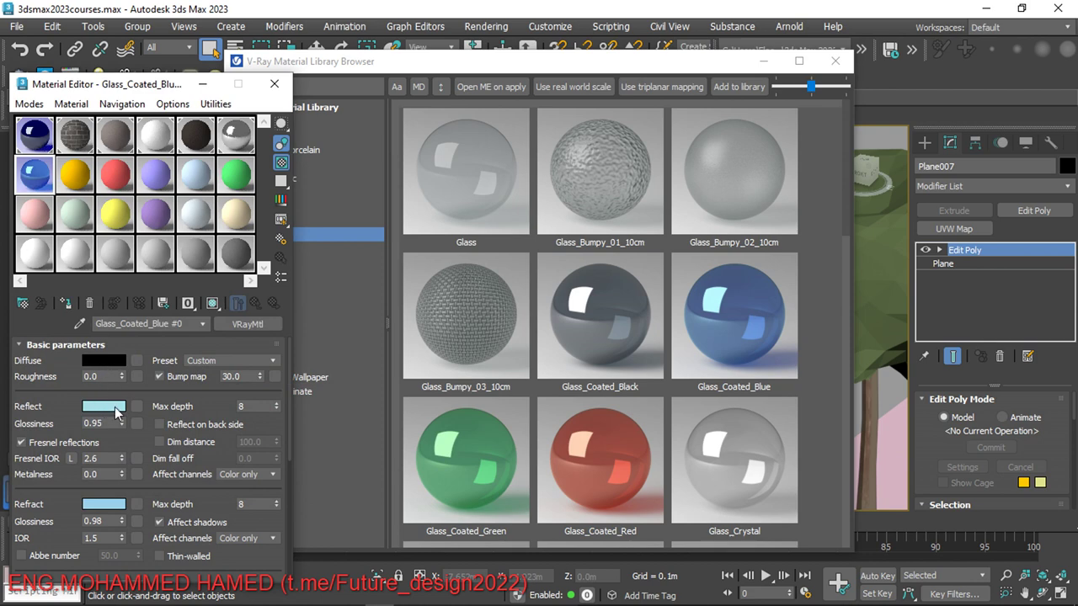
Set the glass material's reflection colour to a turquoise tone, RGB 99, 205, 196.
click(114, 410)
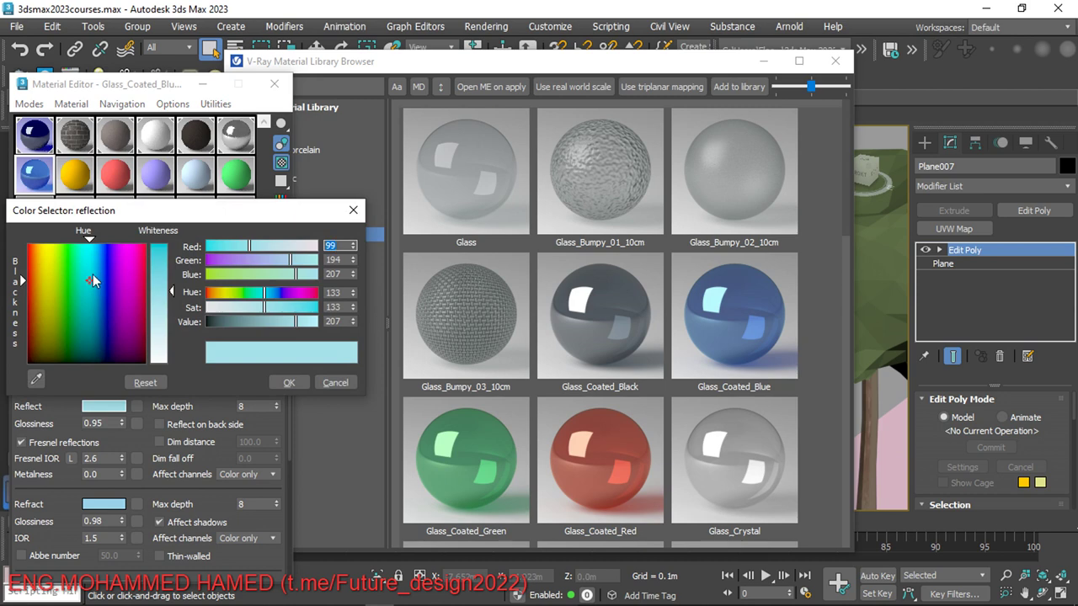
drag(87, 283, 84, 282)
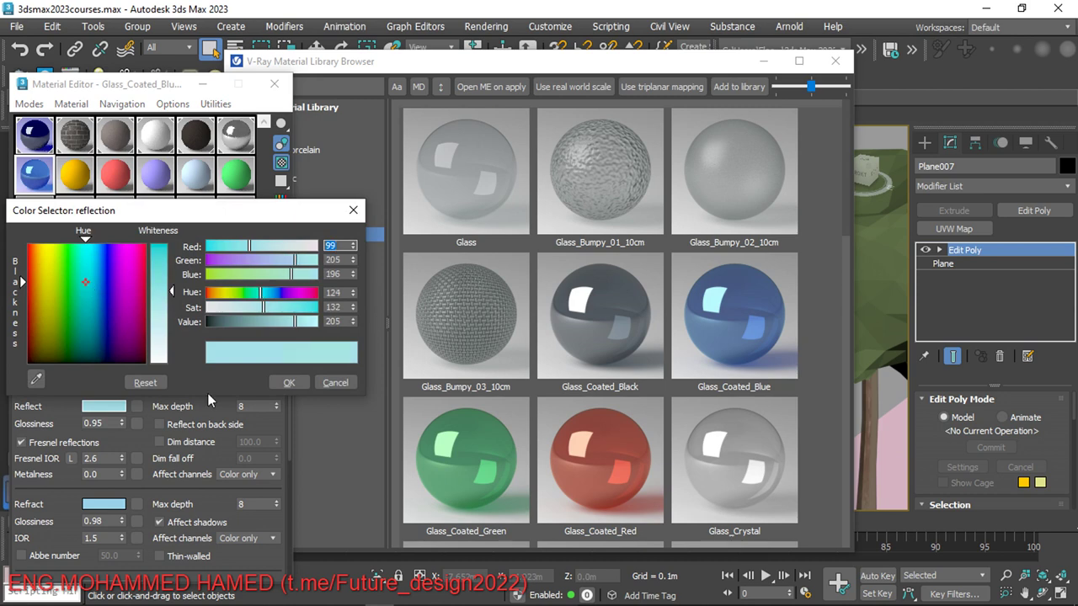
click(289, 383)
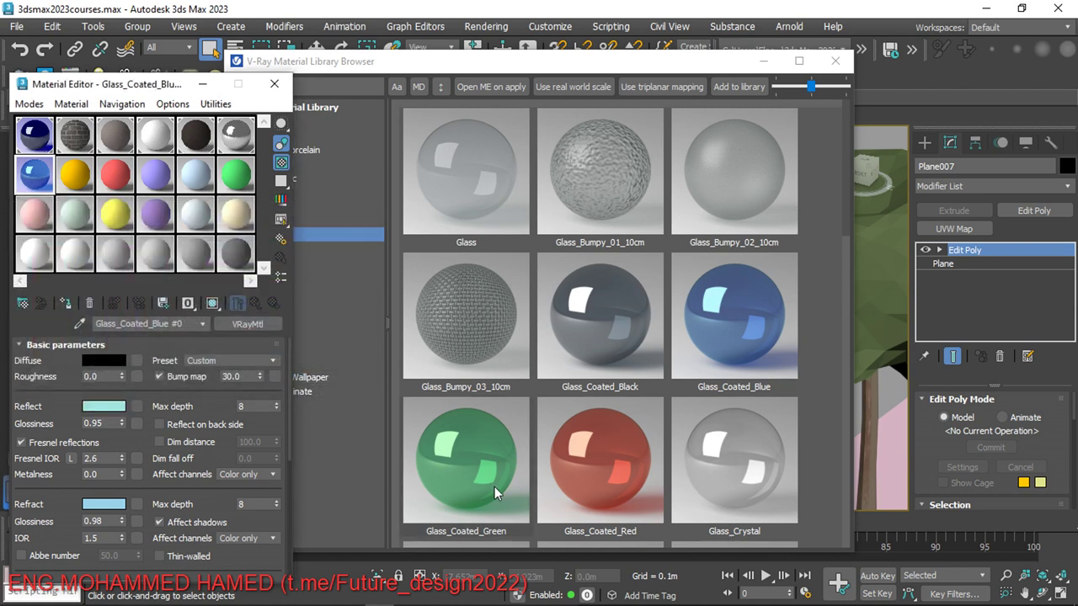
Display the Glass_Coated_Blue material shaded in the viewport, deselect the balcony glass pane and inspect it up close.
click(760, 62)
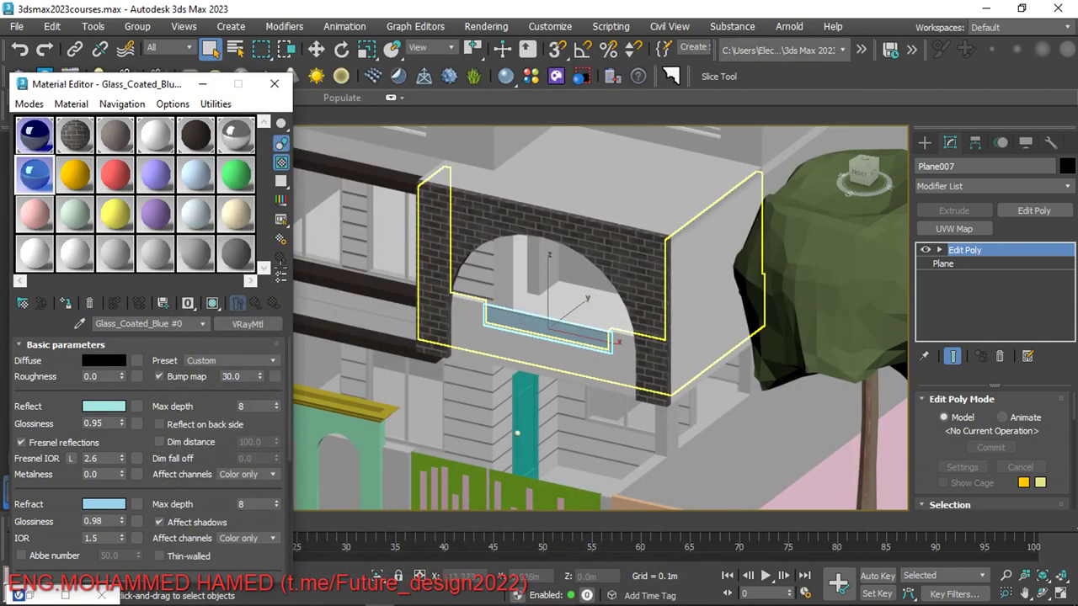
click(212, 305)
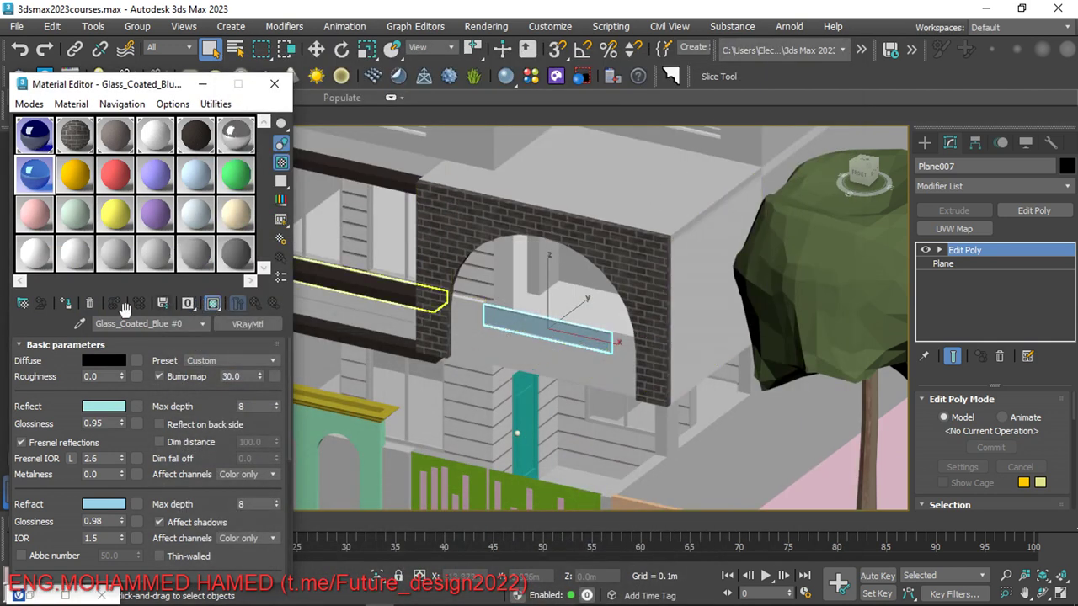
scroll(373, 178, down, 6)
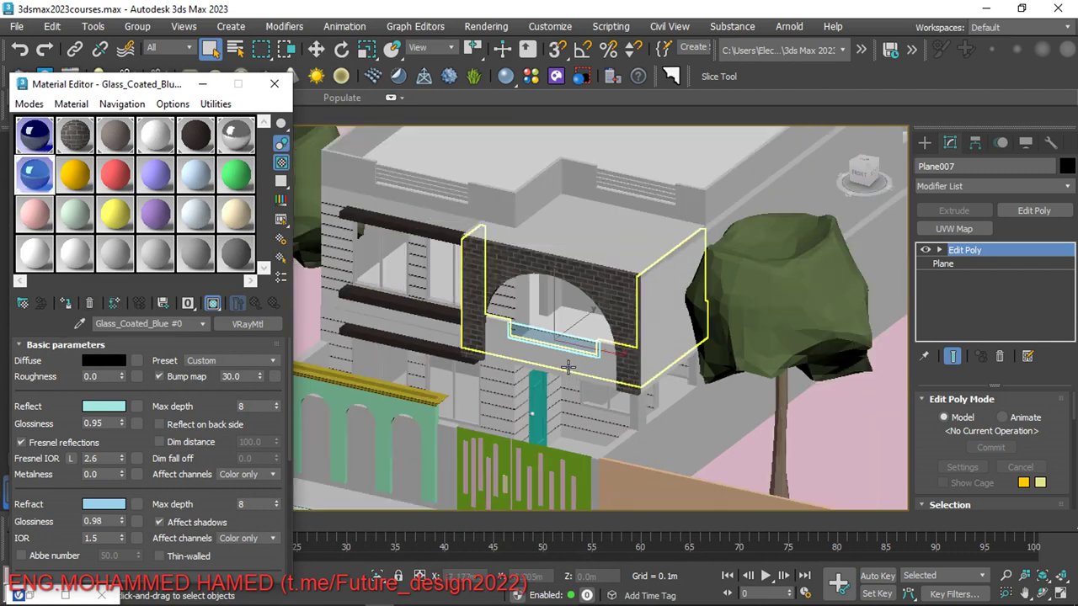
click(372, 173)
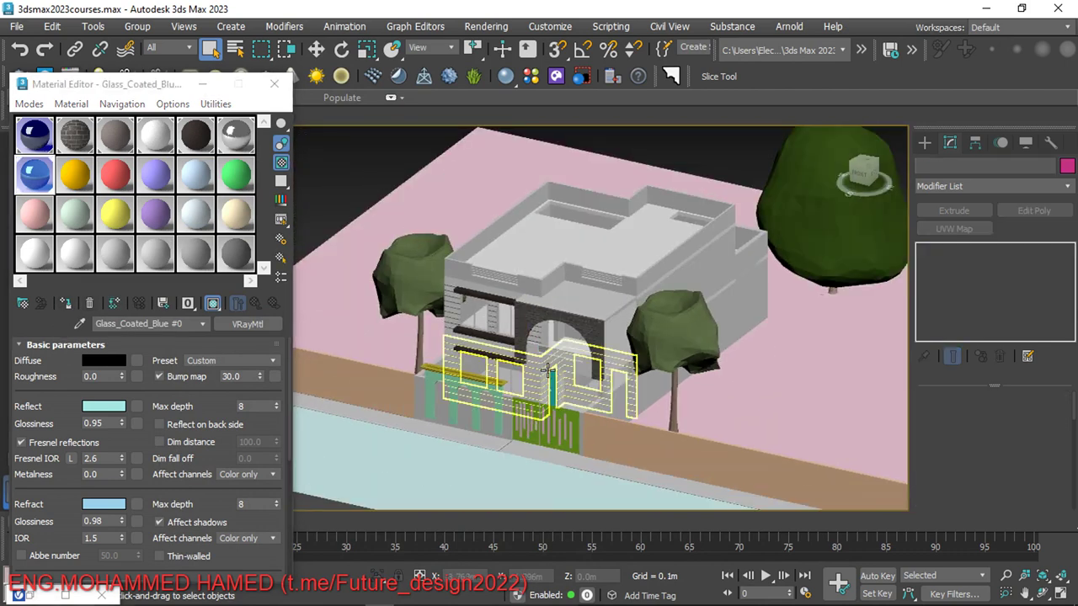
scroll(548, 362, up, 5)
scroll(554, 286, up, 1)
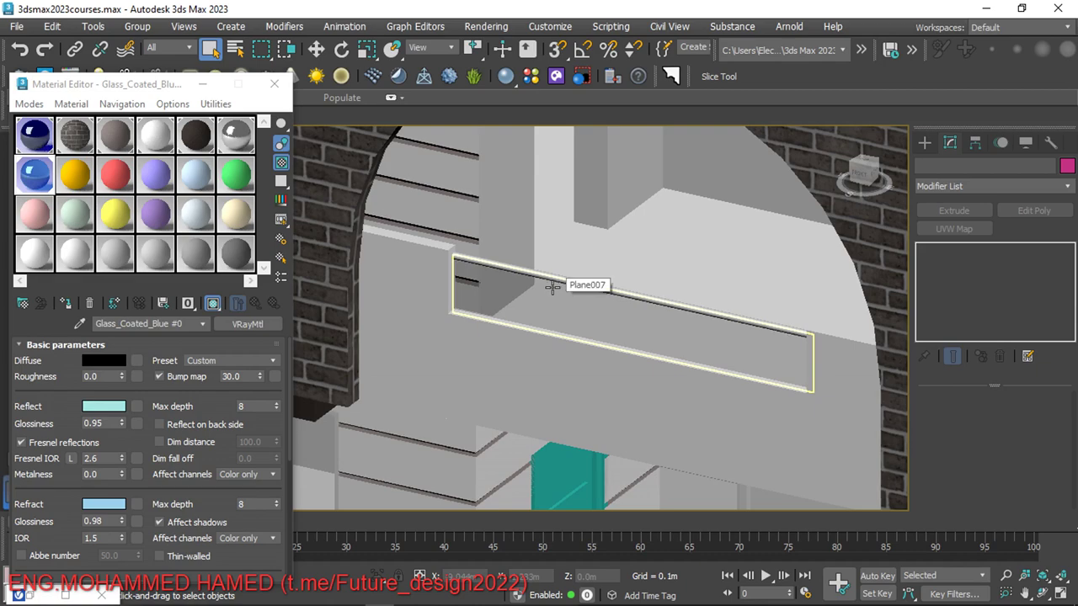
scroll(549, 295, down, 3)
scroll(547, 301, down, 3)
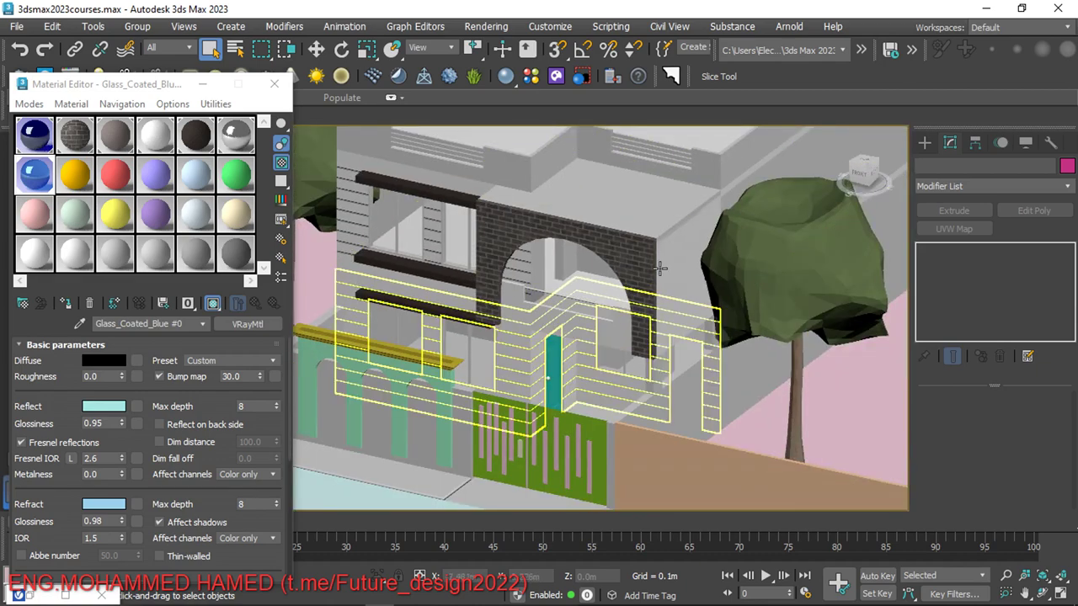
Assign the dark brown Material #5 to the roof parapet and clear the selection.
click(859, 172)
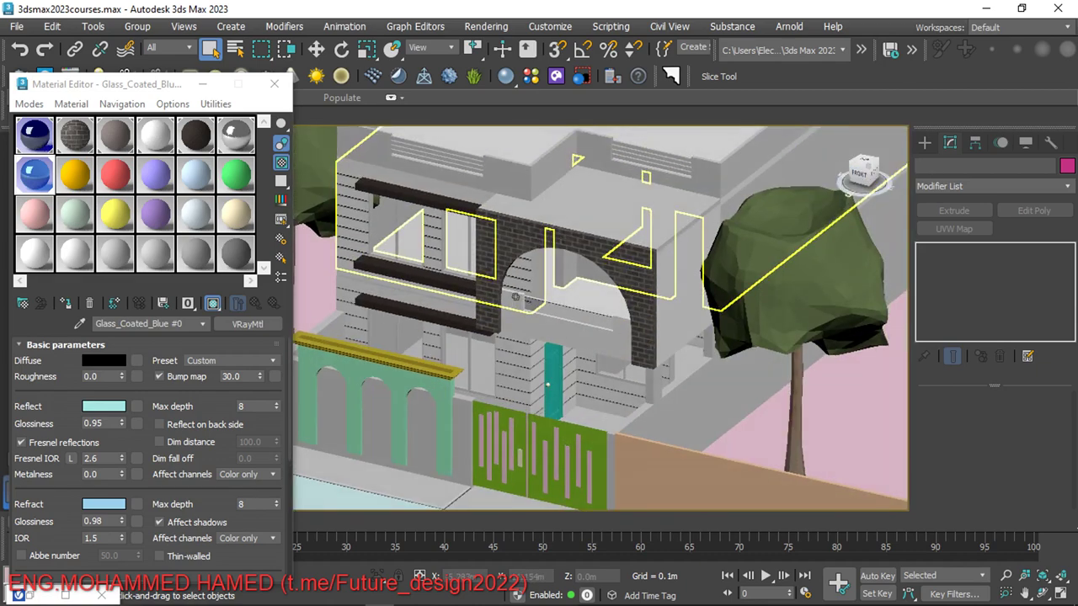
mouse_move(516, 296)
alt+middle_down()
mouse_move(516, 283)
mouse_move(515, 296)
alt+middle_up()
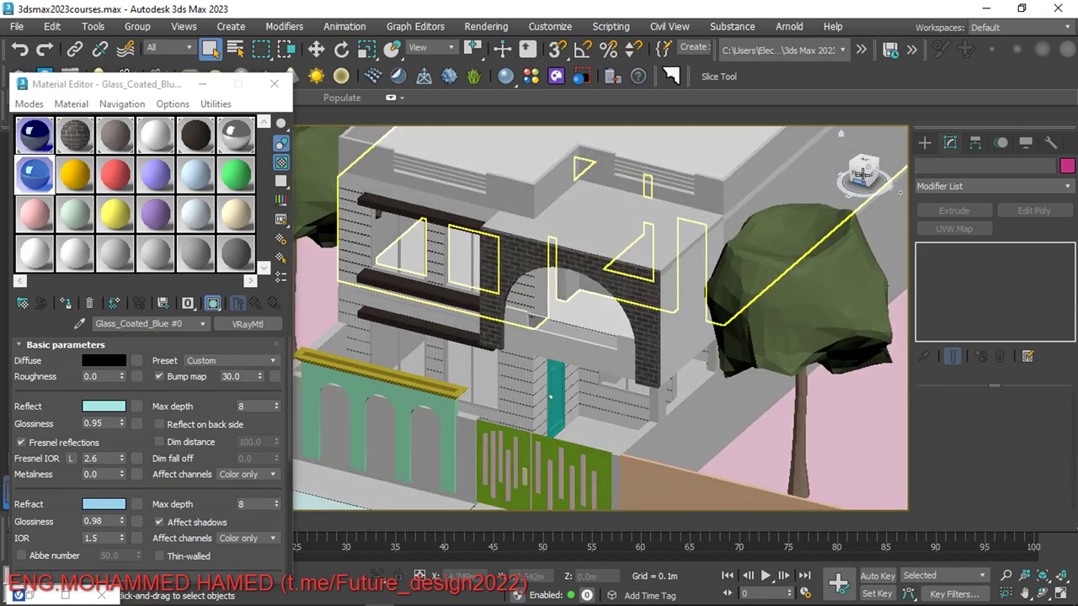
click(544, 196)
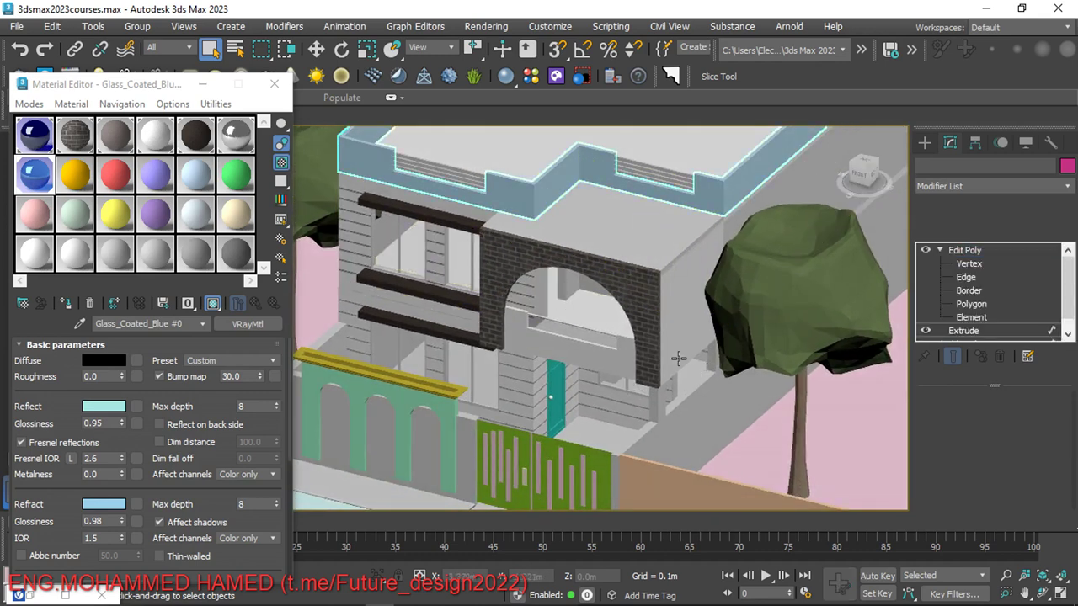
click(195, 137)
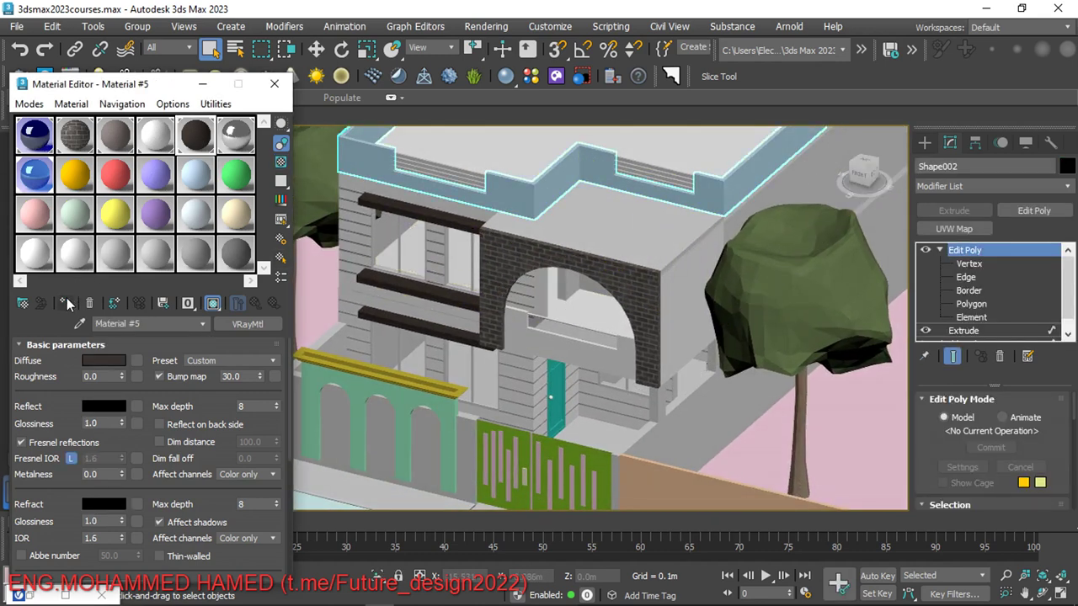
click(68, 304)
scroll(332, 262, down, 5)
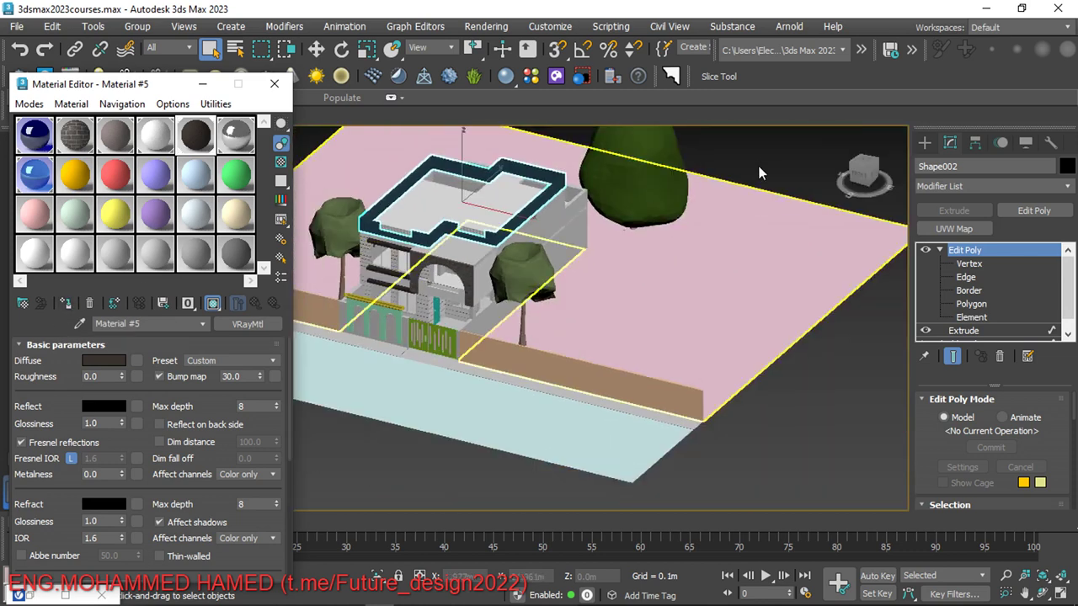
click(759, 158)
Select all eight horizontal rails in the two front parapet openings and assign them the Aluminum_Bumpy_5cm material.
scroll(417, 240, up, 5)
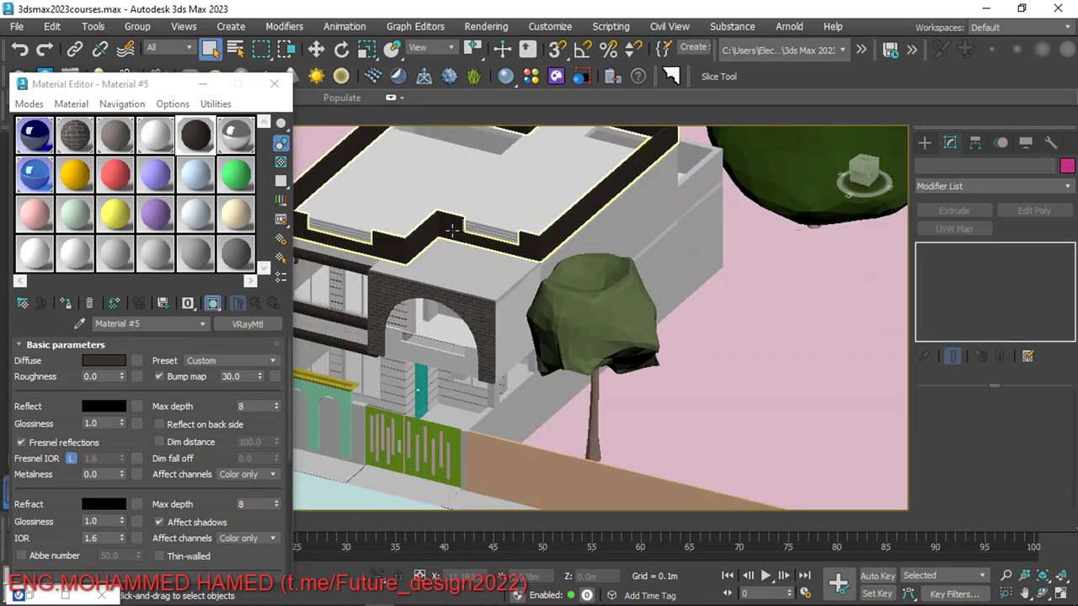
scroll(349, 235, up, 2)
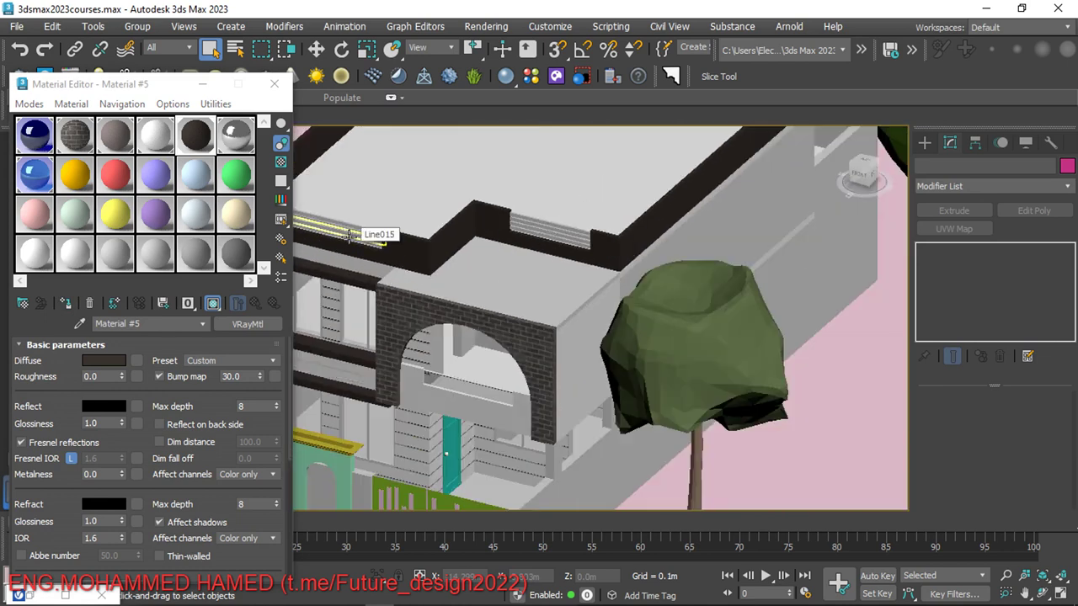
scroll(358, 230, up, 2)
click(358, 230)
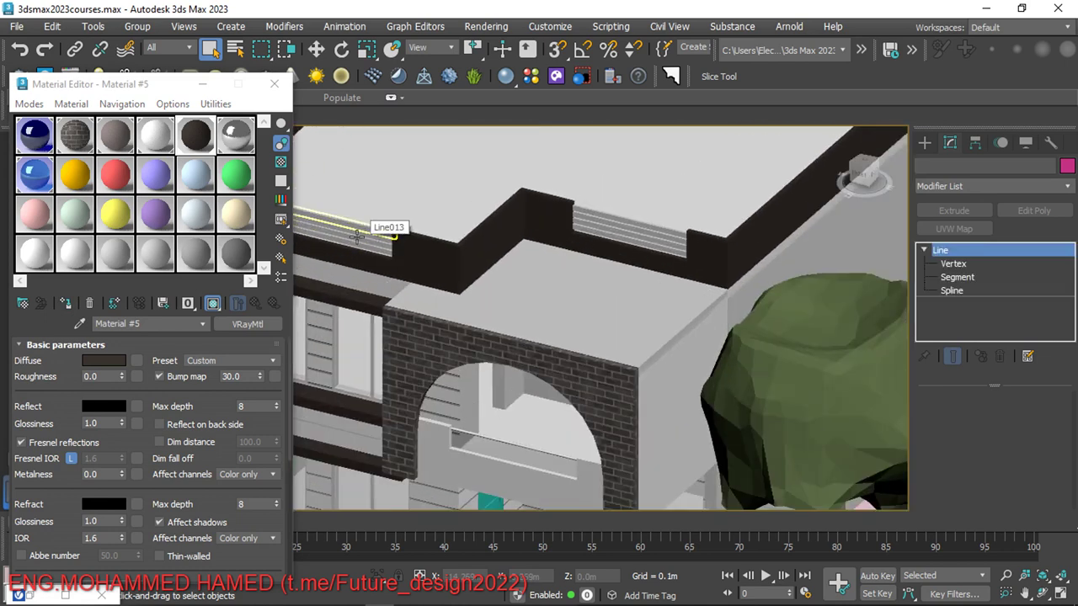
ctrl+click(352, 245)
ctrl+click(355, 221)
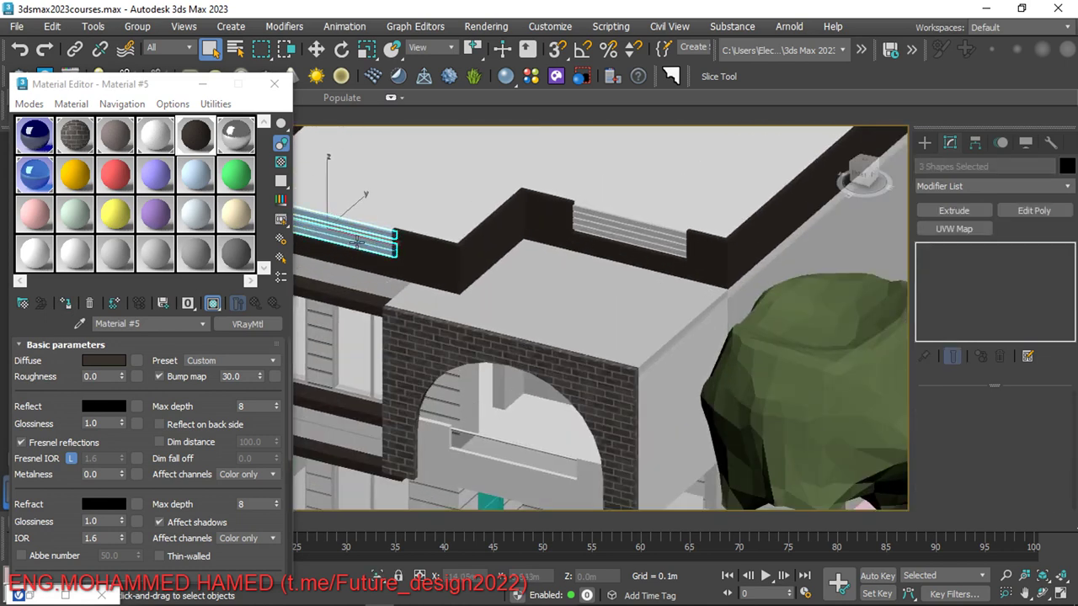
ctrl+click(366, 235)
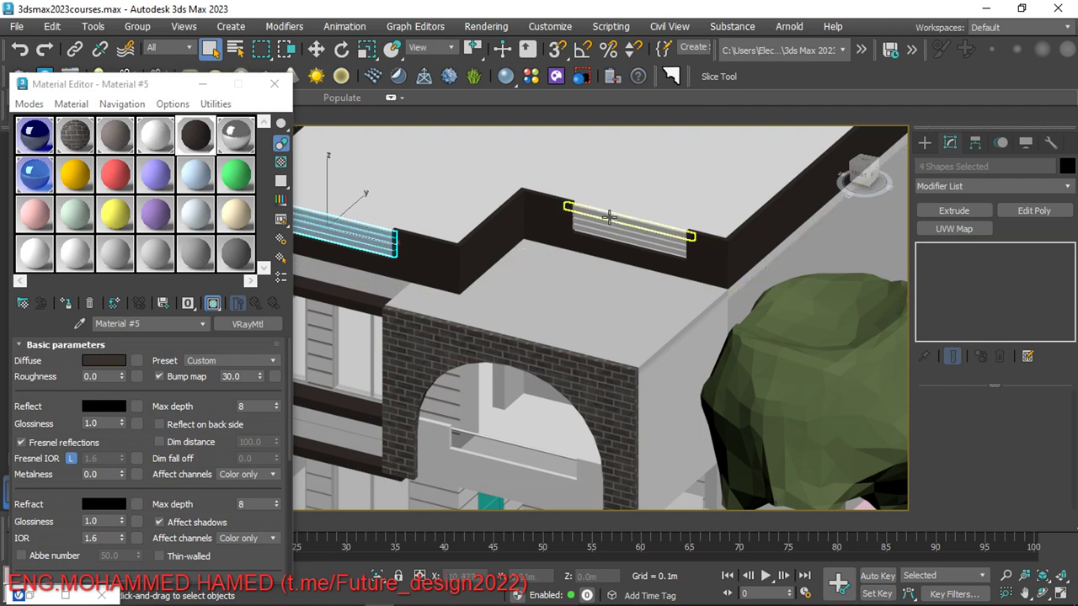
ctrl+click(605, 215)
ctrl+click(605, 227)
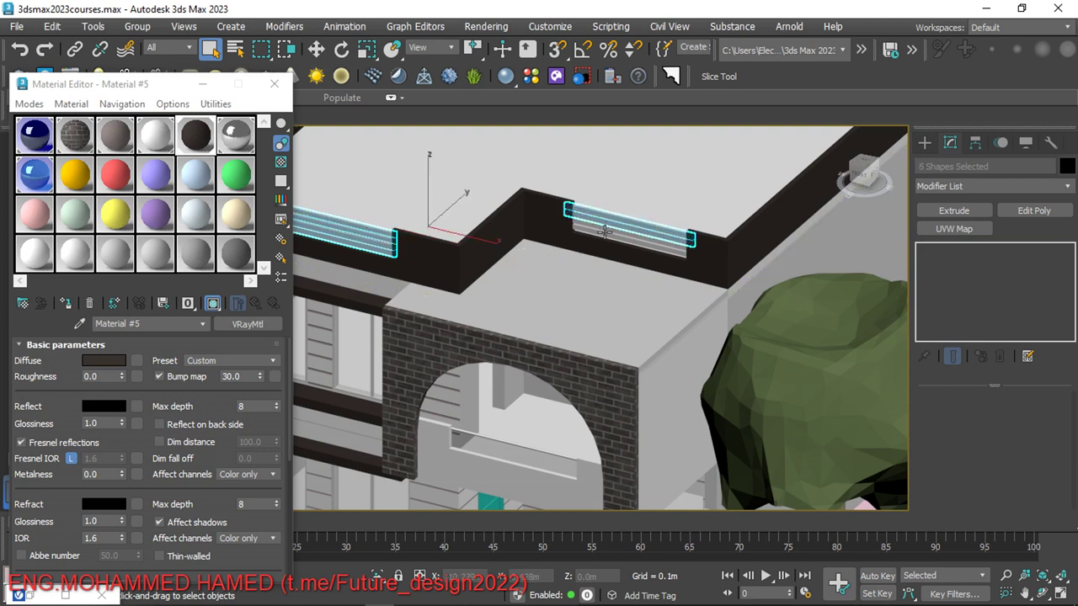
ctrl+click(604, 232)
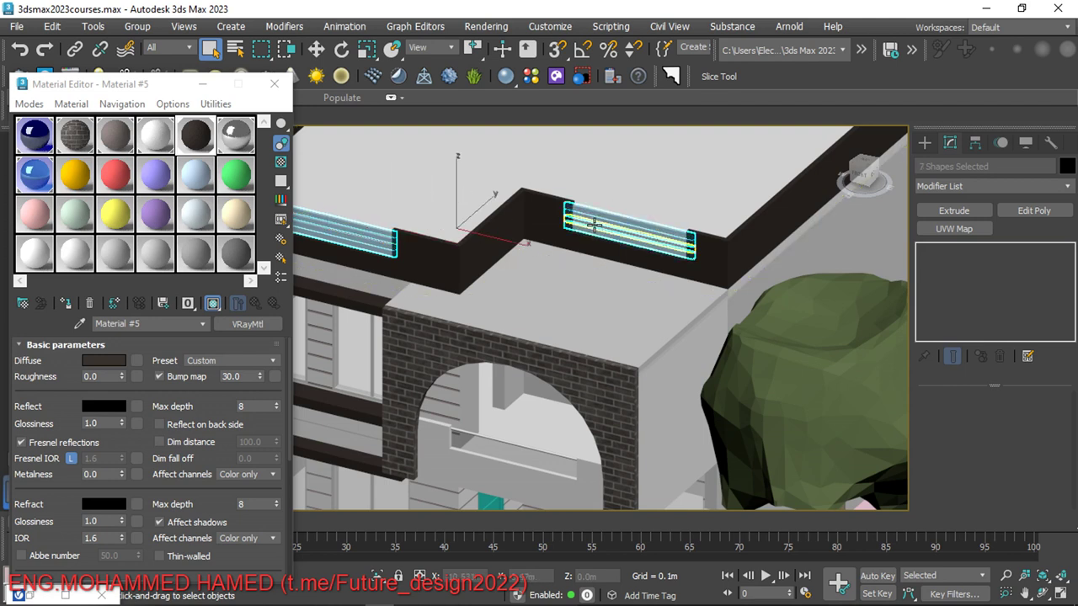
ctrl+click(594, 225)
click(234, 135)
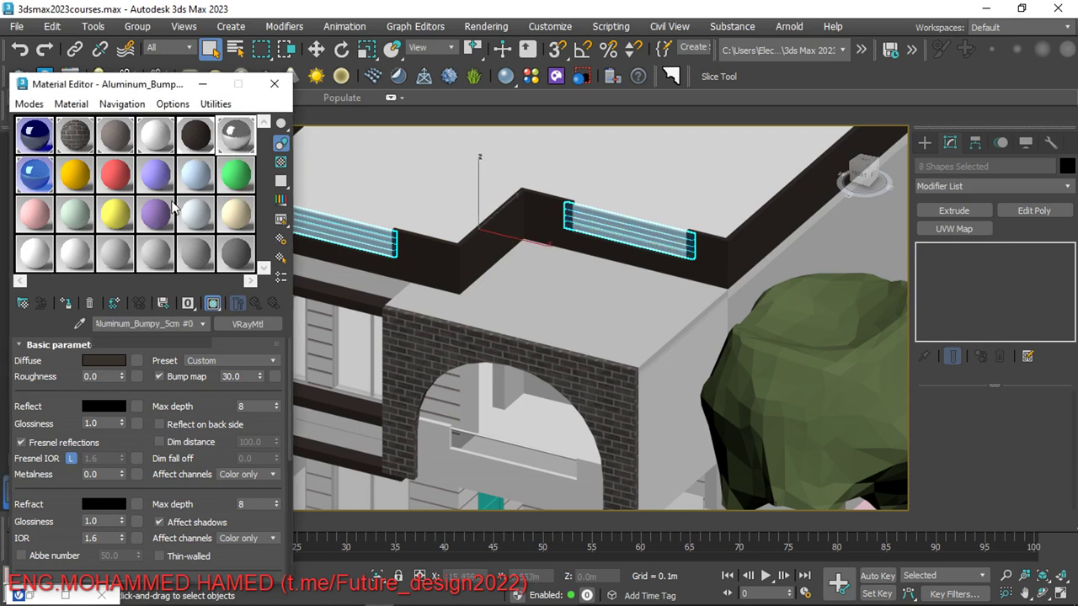
click(68, 304)
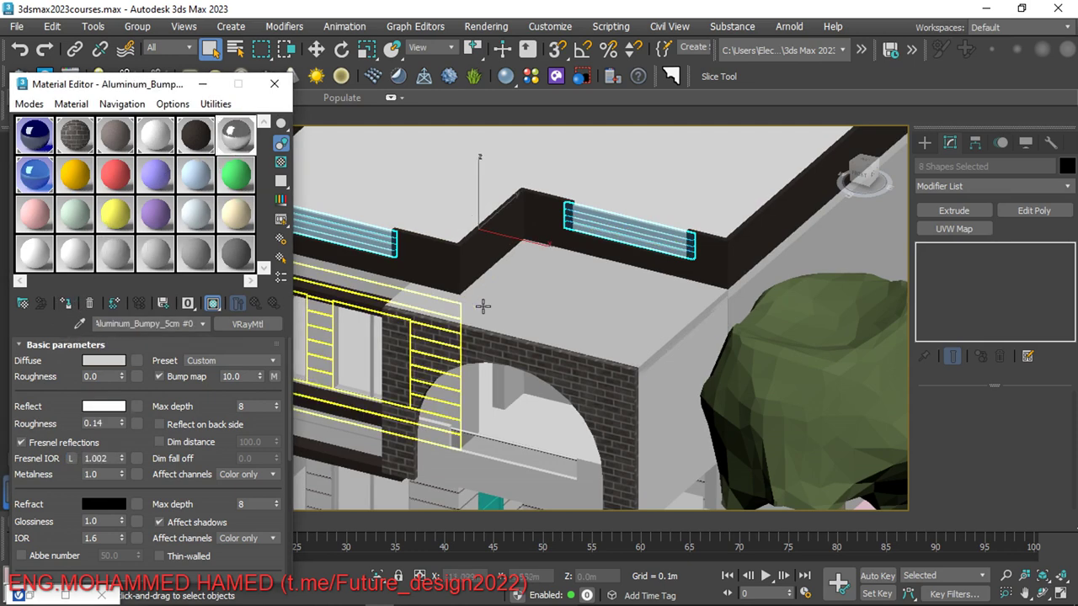
scroll(539, 333, down, 5)
scroll(555, 345, down, 3)
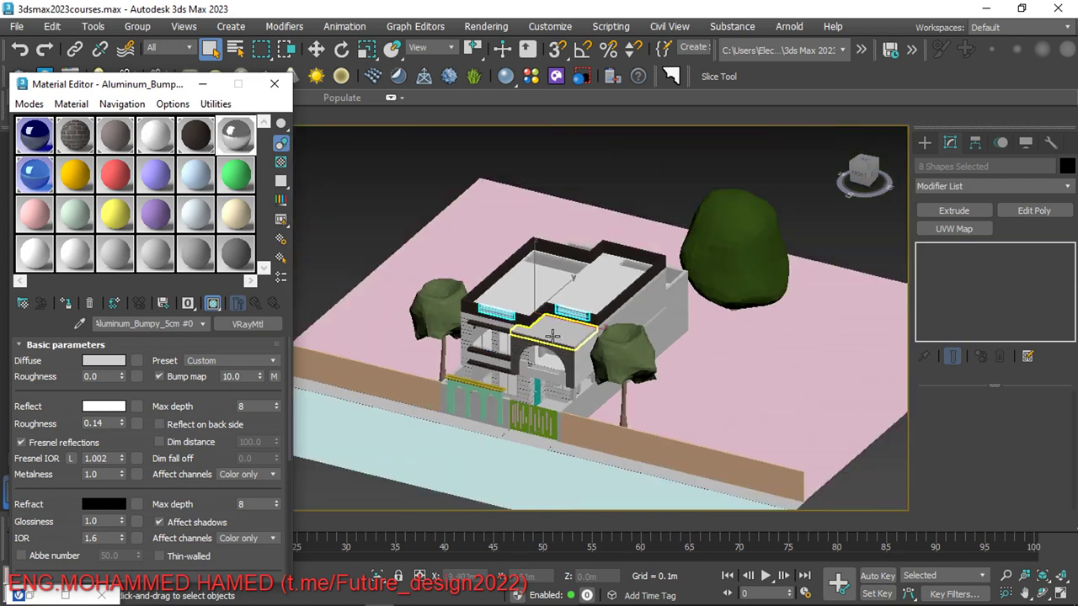
click(465, 343)
Assign the Bricks_A03_1m material to the light green arched fence wall at the front of the villa.
scroll(464, 343, up, 6)
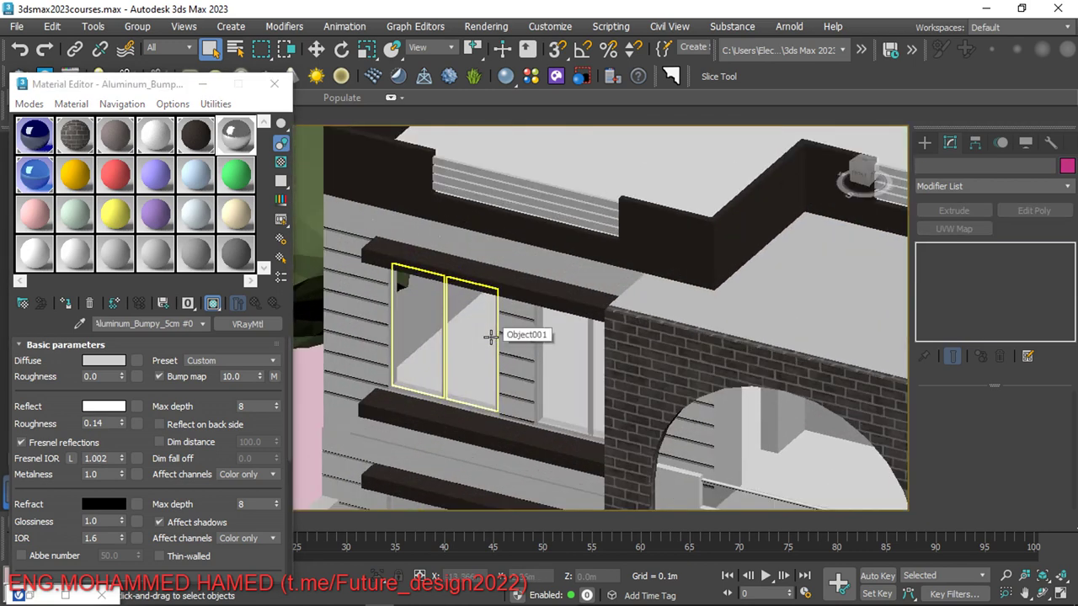
scroll(455, 246, down, 4)
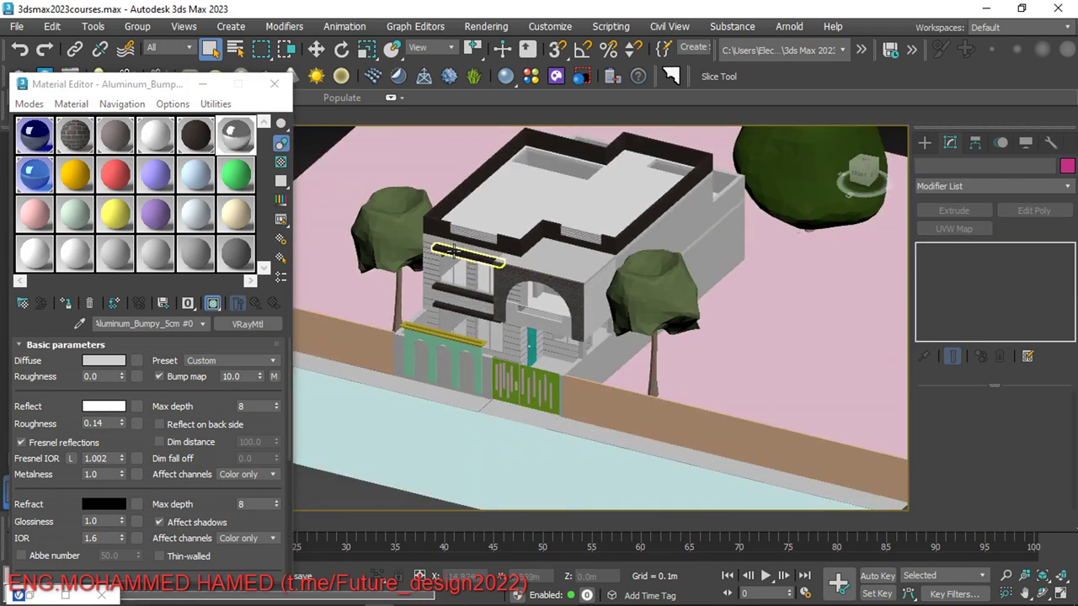
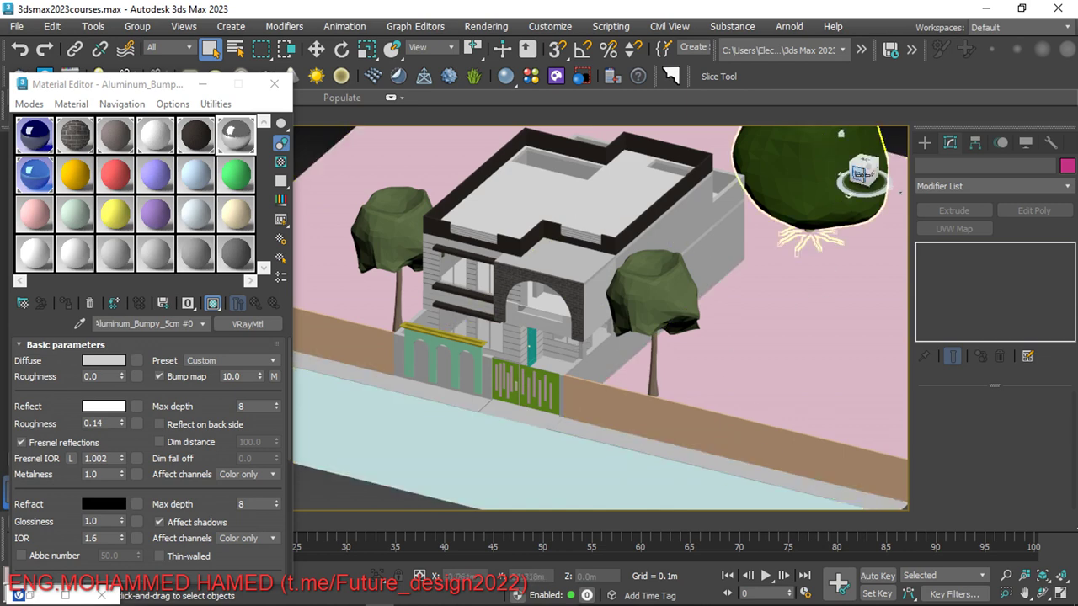
click(861, 180)
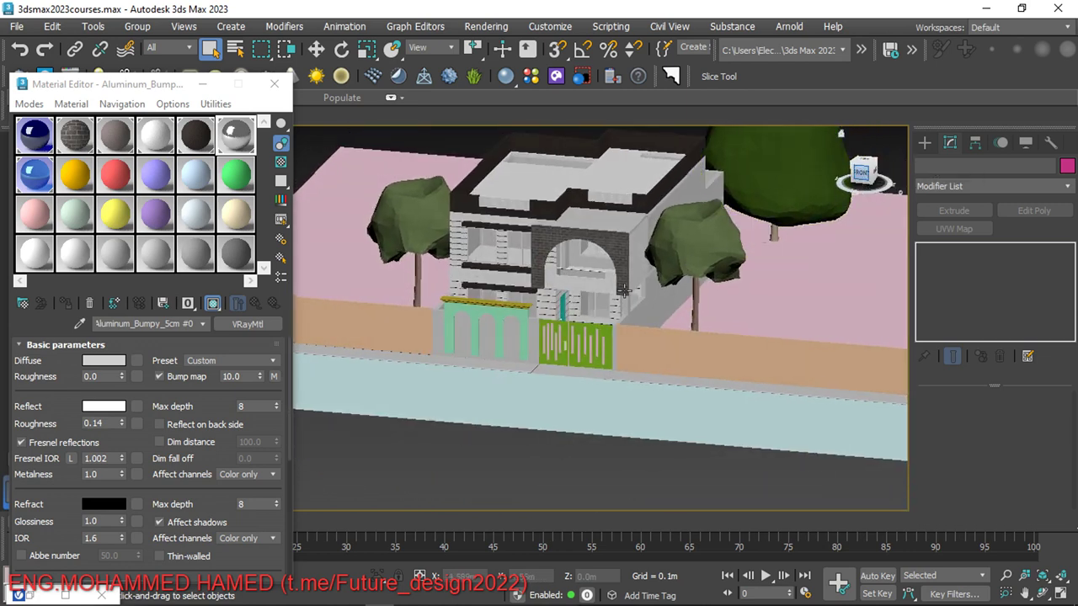
scroll(590, 325, up, 5)
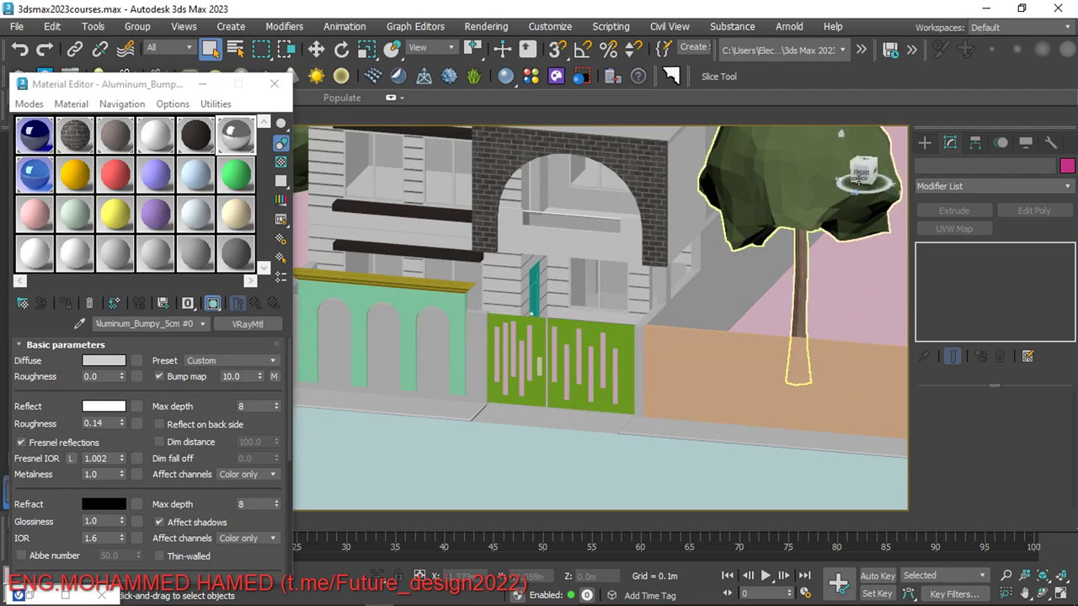
drag(860, 175, 751, 184)
alt+middle_drag(459, 204, 488, 278)
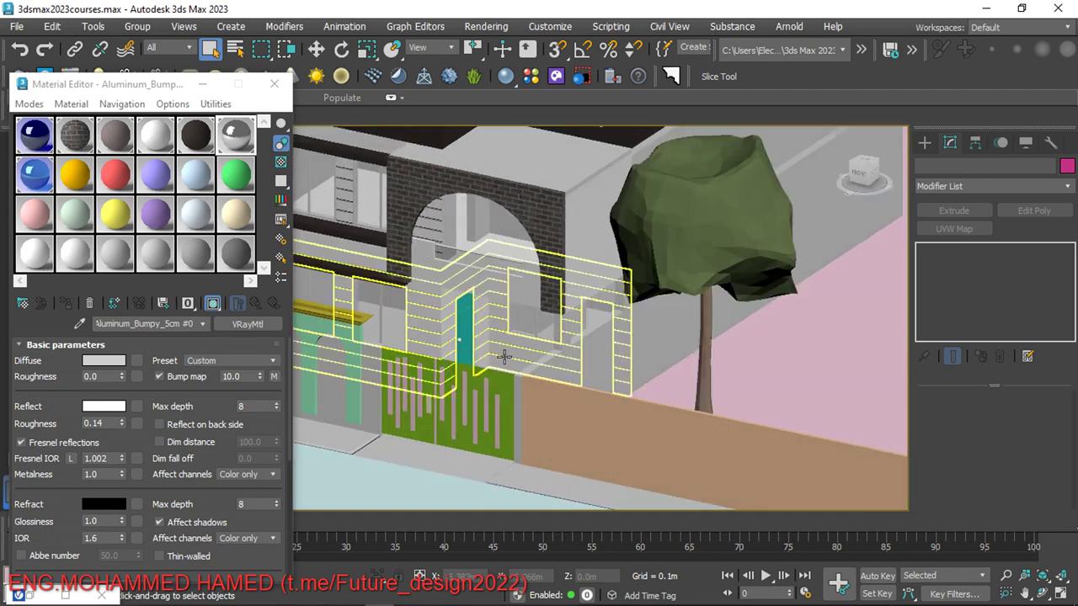
scroll(508, 368, down, 5)
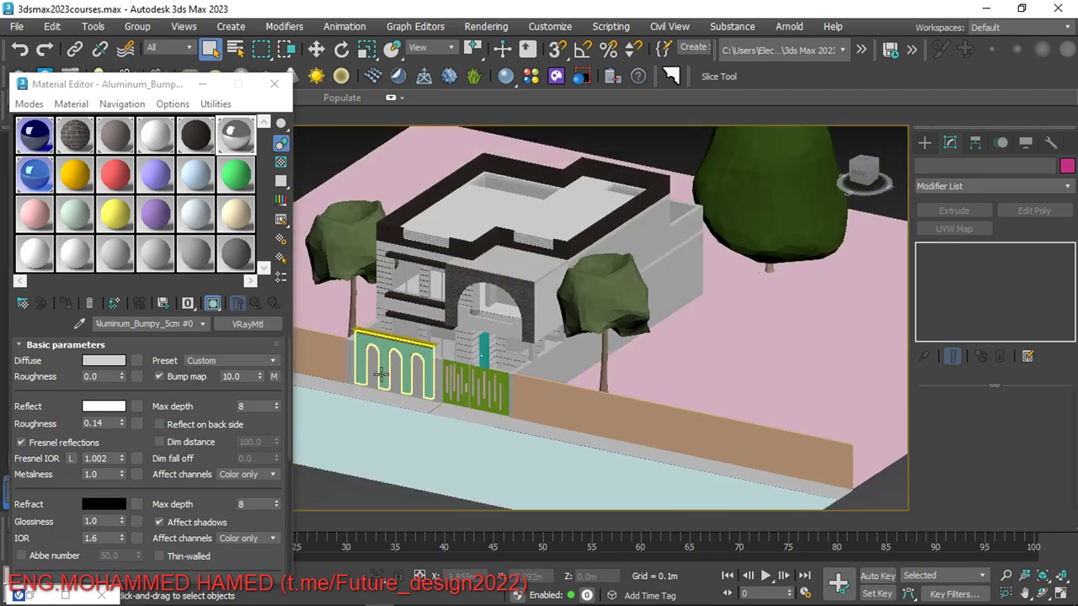
click(404, 352)
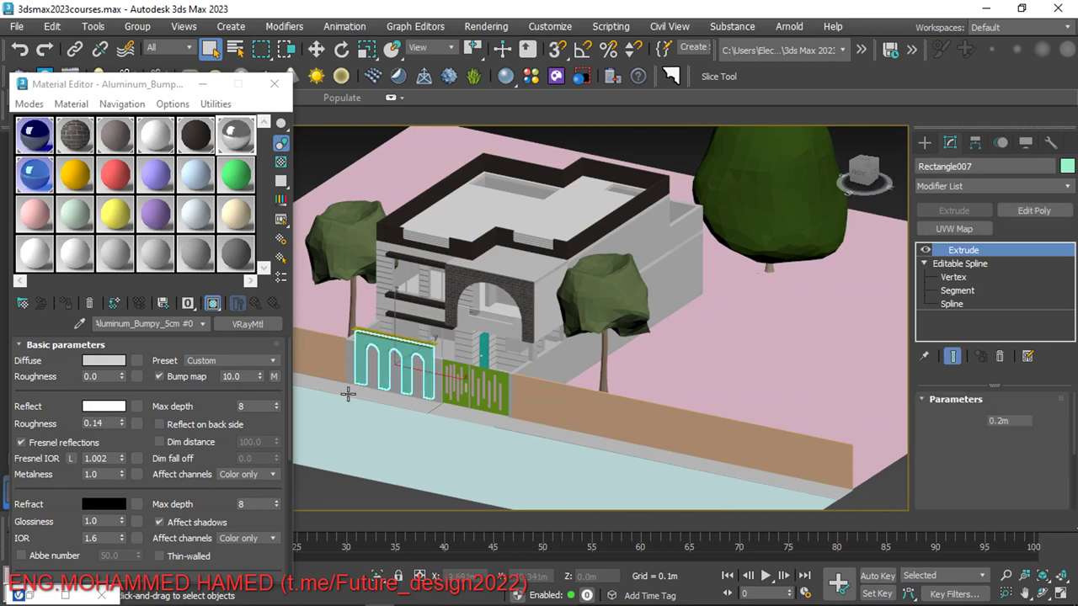
click(76, 137)
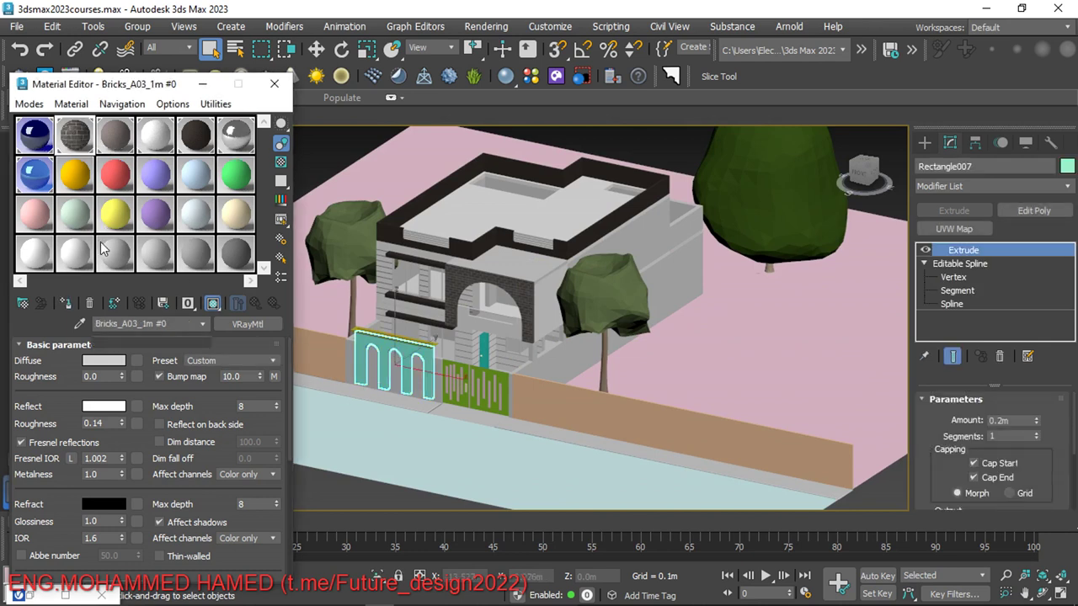
click(65, 304)
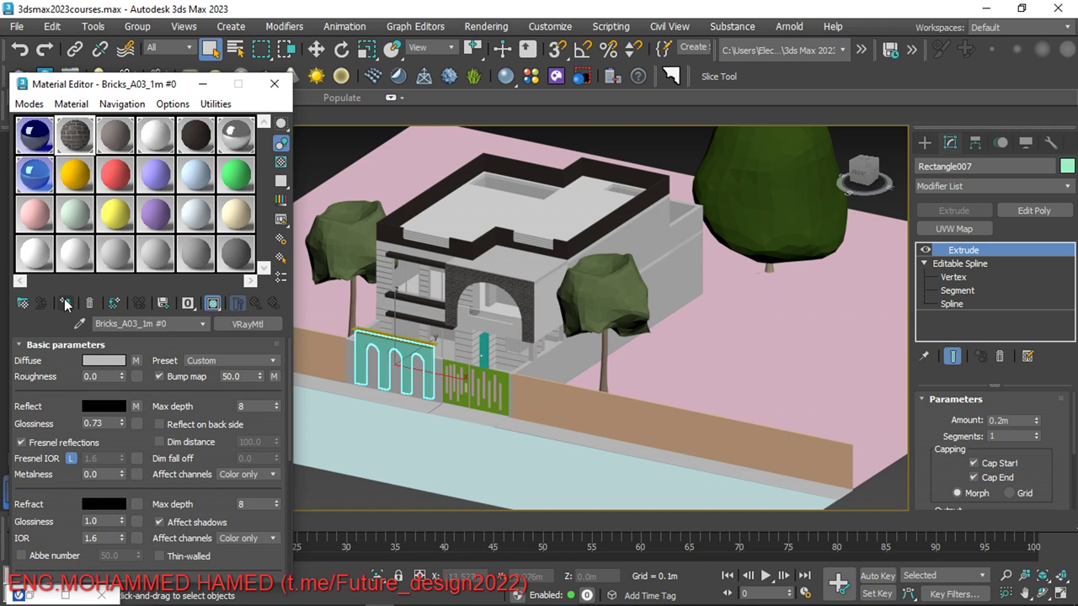
click(66, 303)
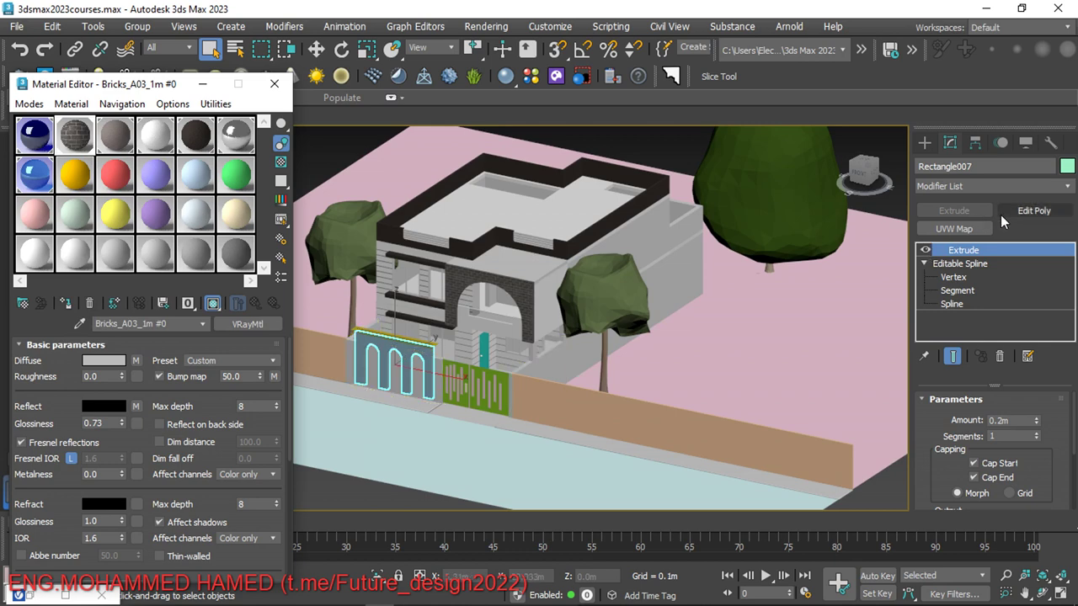
Add a UVW Map modifier to the arched fence wall and check the brick texture up close.
click(954, 229)
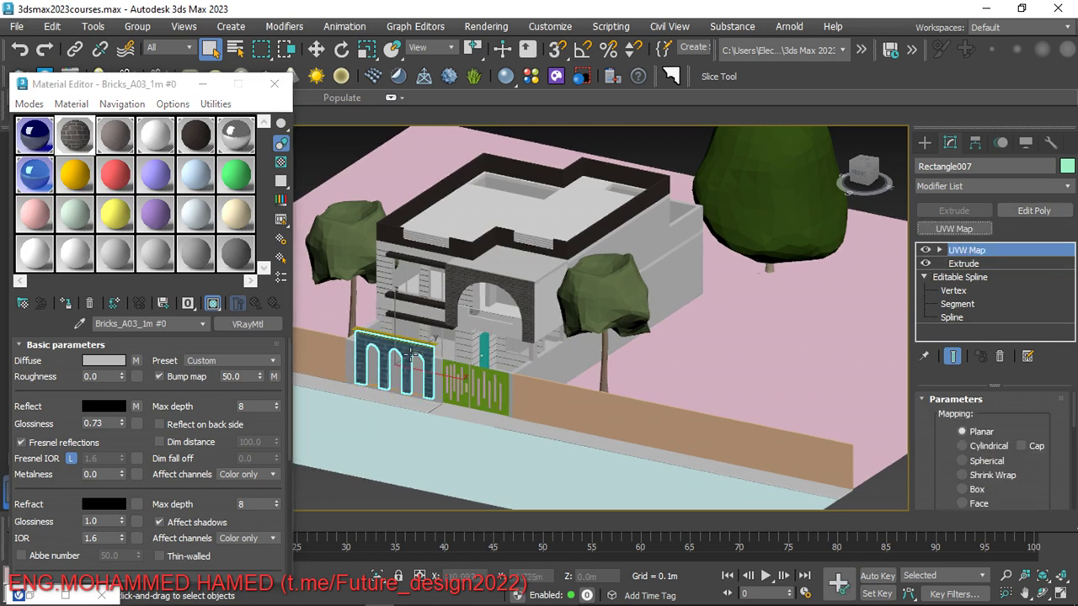
scroll(412, 355, up, 3)
scroll(412, 355, down, 3)
scroll(448, 345, up, 3)
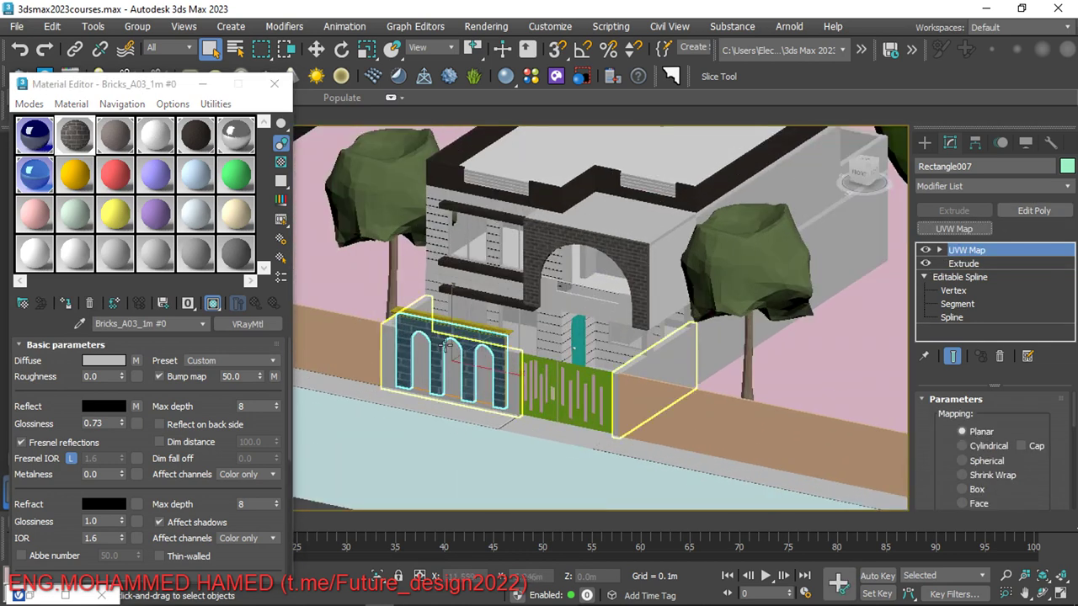
scroll(447, 345, up, 4)
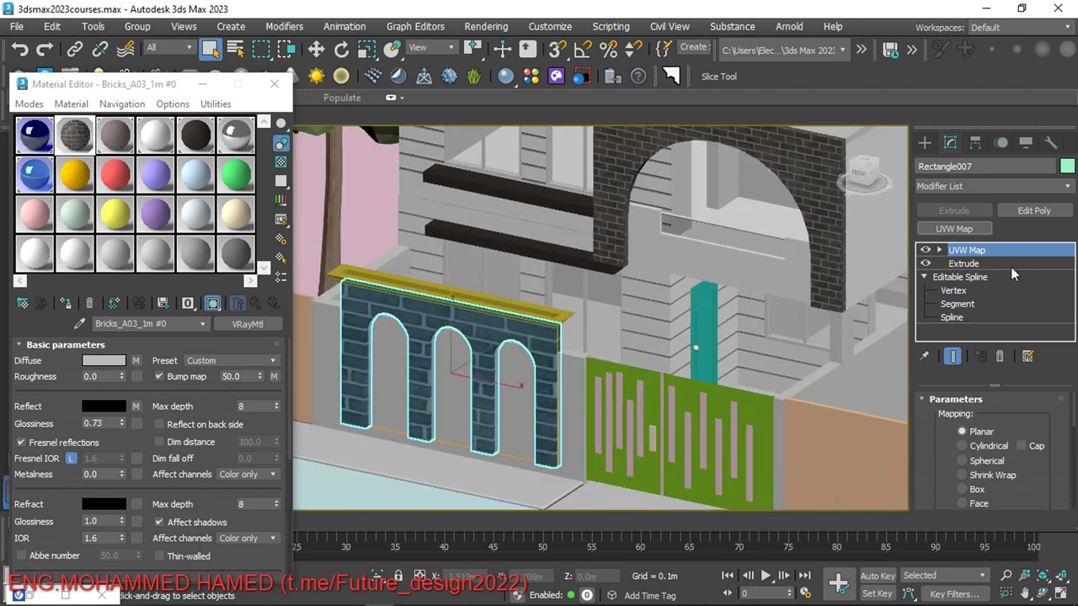
Set the UVW Map length, width and height on the arched fence wall to 1 m each.
click(941, 250)
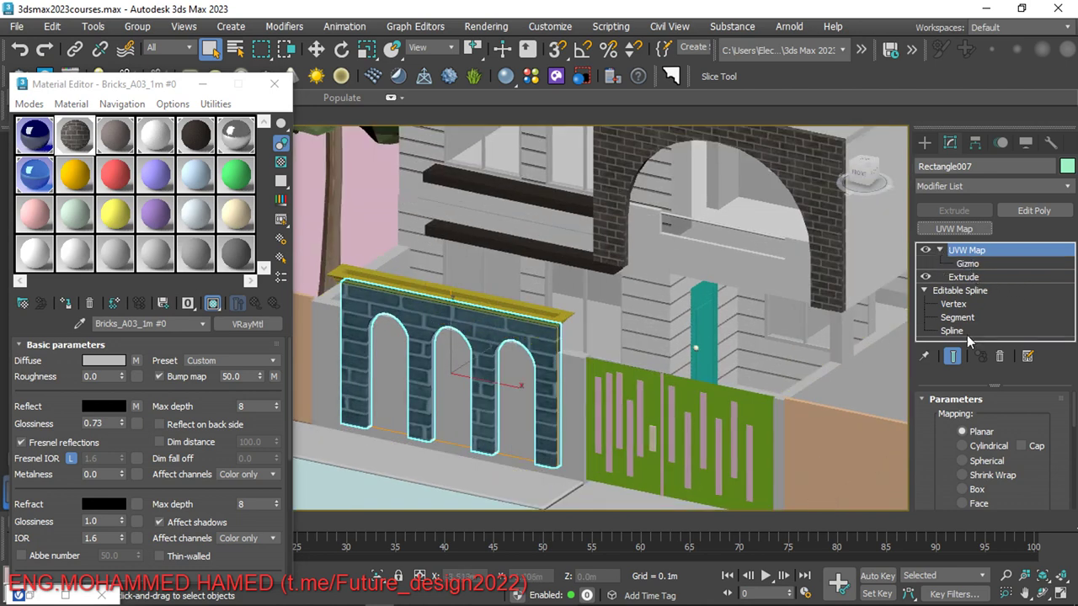
click(964, 490)
scroll(1035, 473, down, 5)
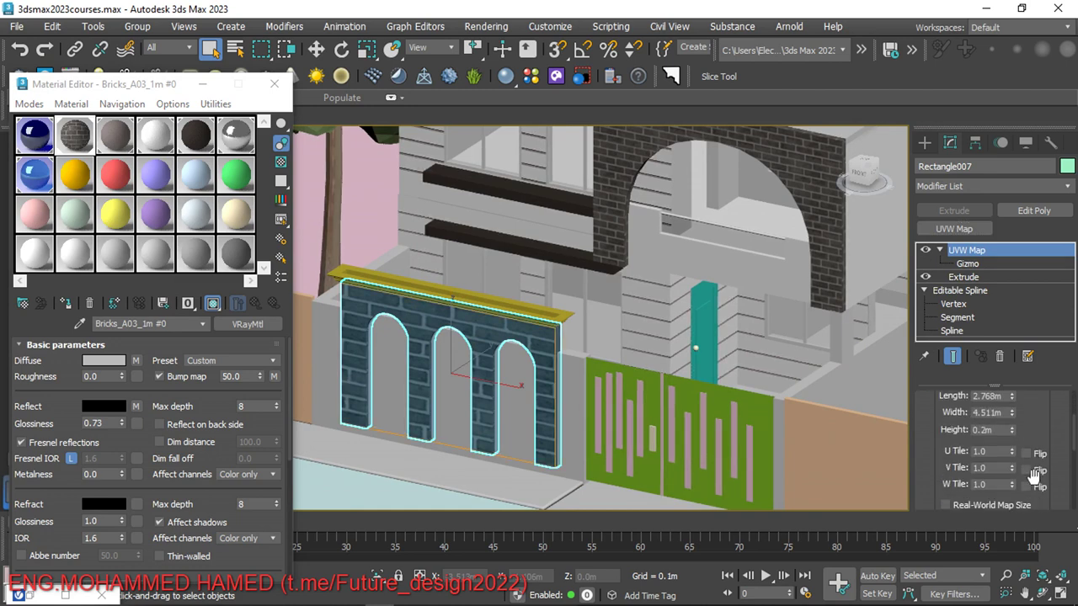
scroll(1034, 477, down, 5)
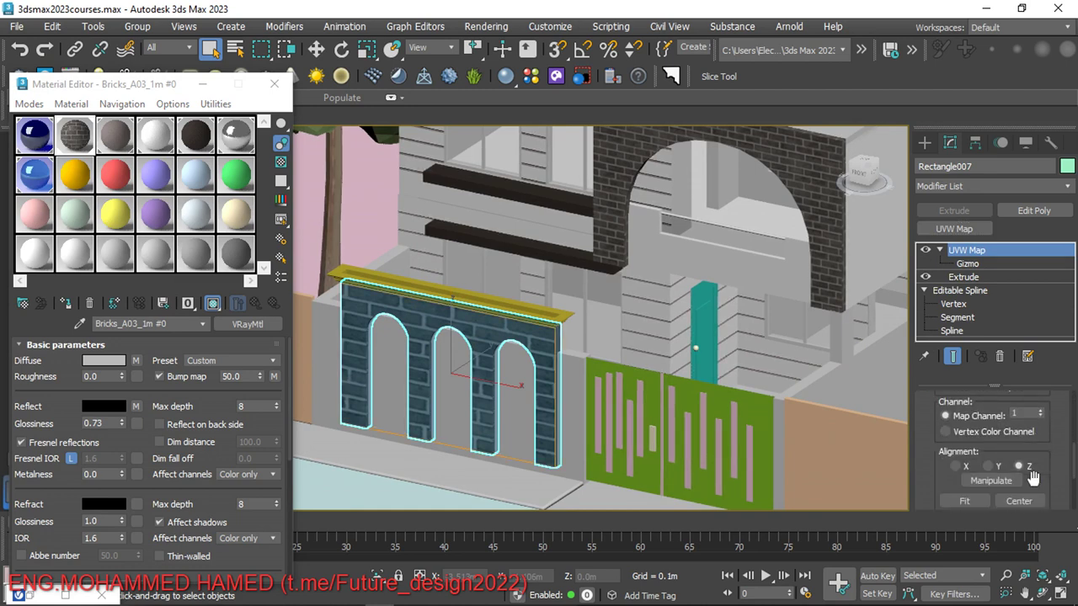
scroll(1053, 455, up, 3)
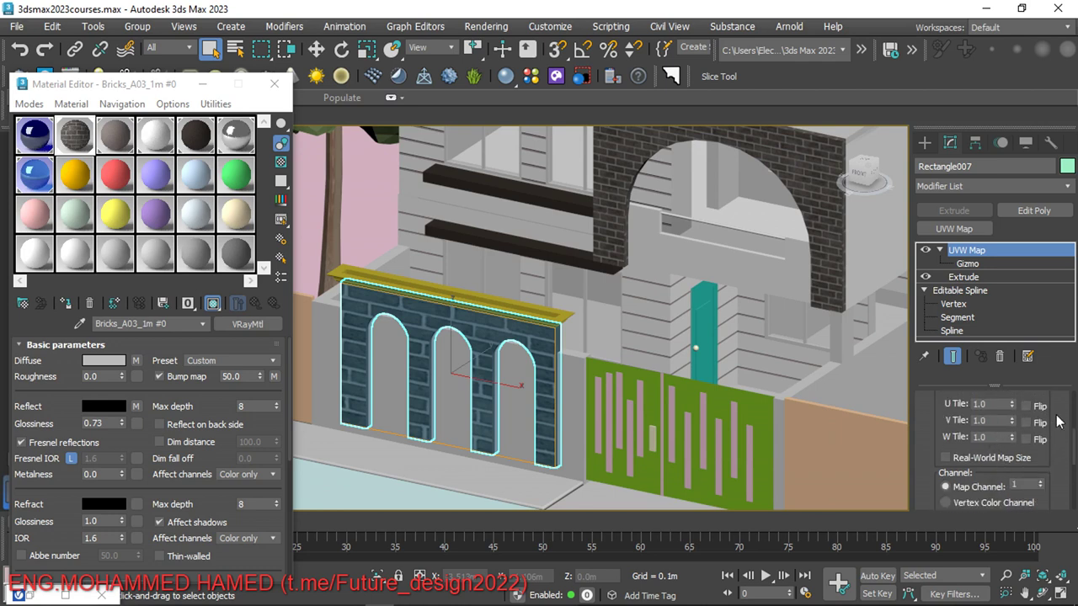
scroll(1036, 412, up, 3)
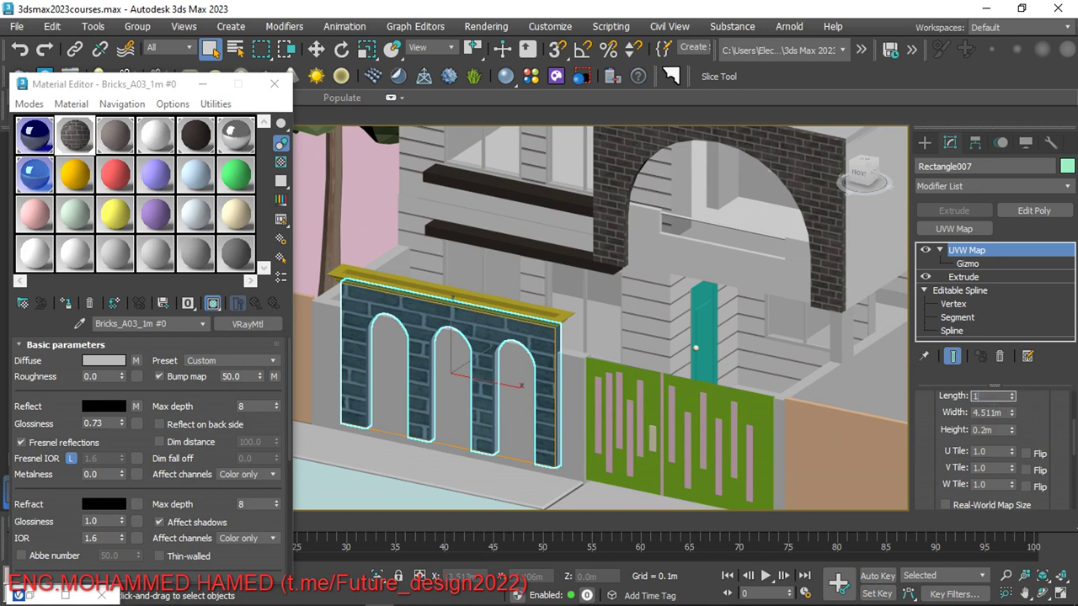
key(Return)
click(977, 413)
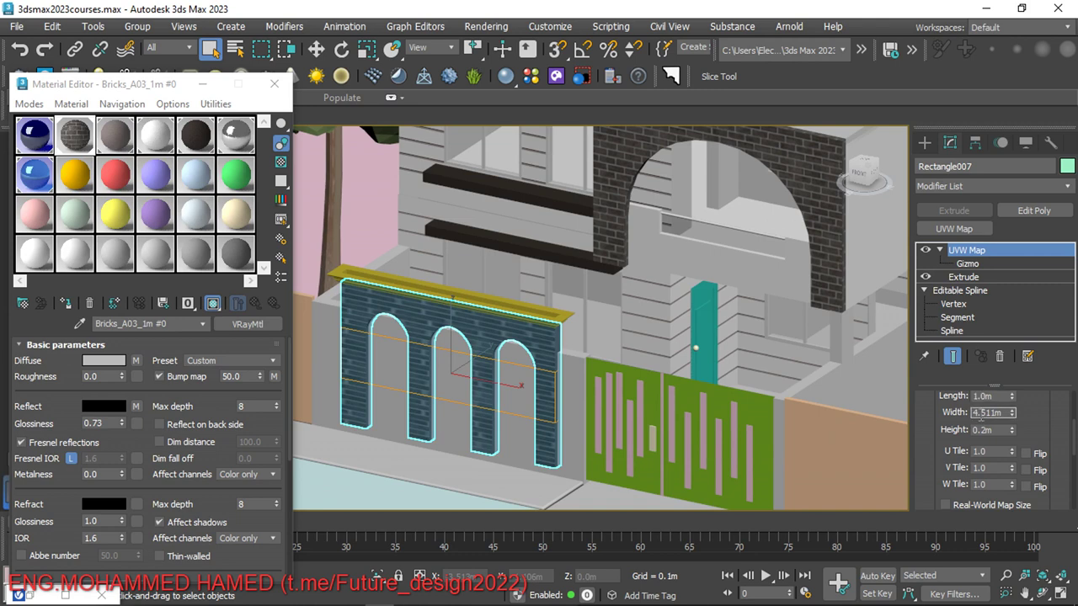
text(1)
key(Return)
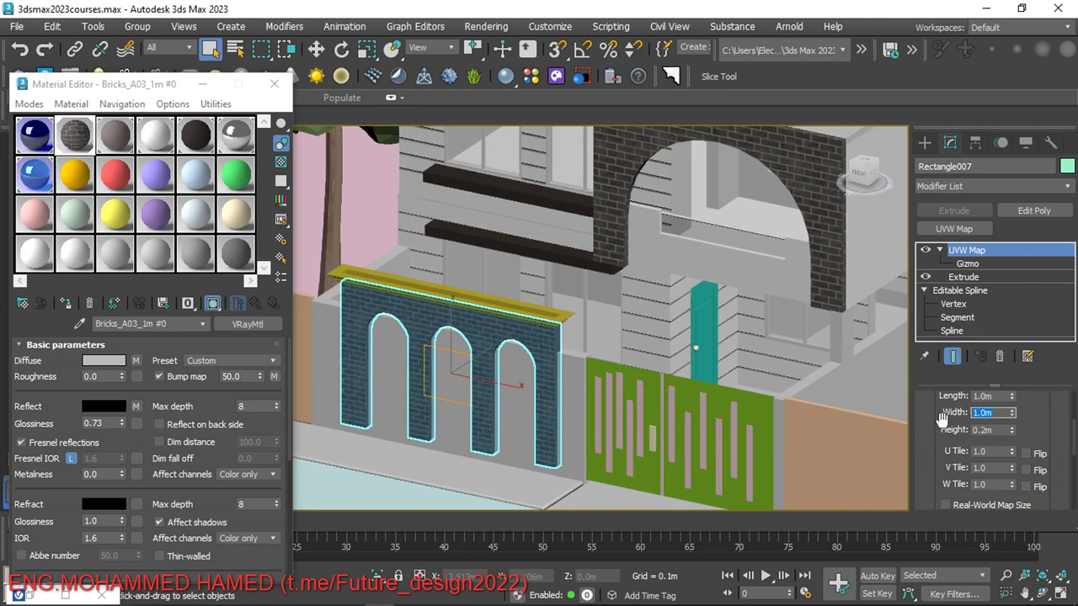
click(982, 431)
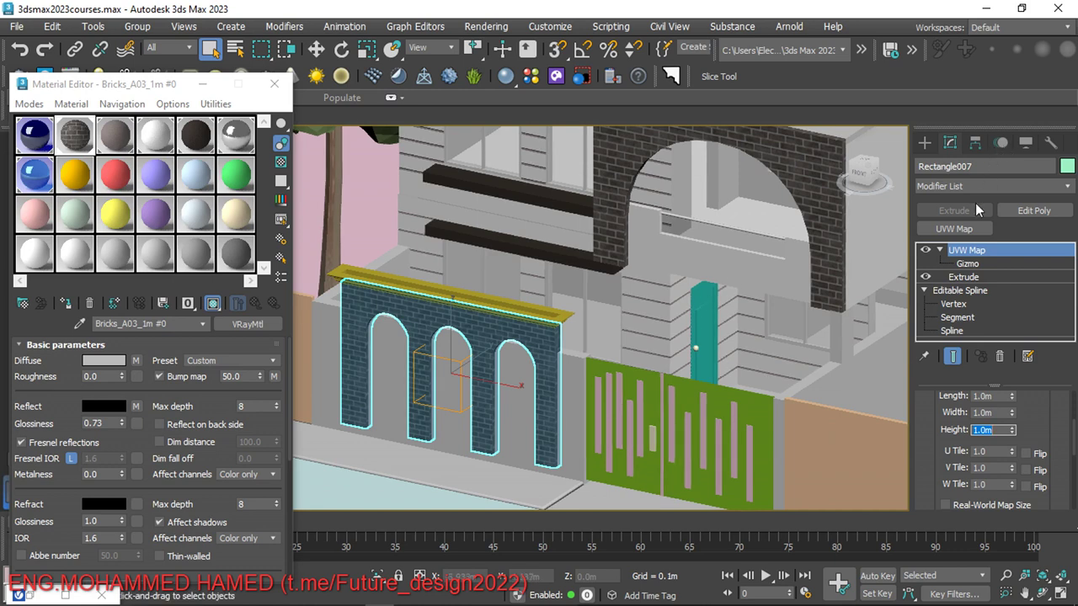
Scale the fence wall's UVW Map gizmo up uniformly, check the brick size from the front, and leave the gizmo level.
click(960, 265)
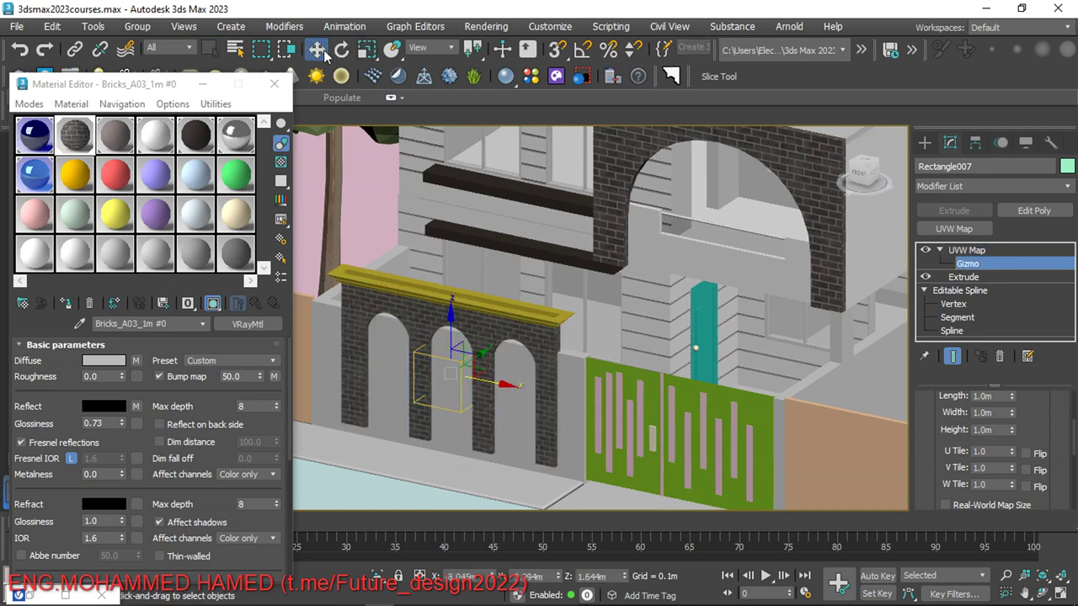
click(366, 51)
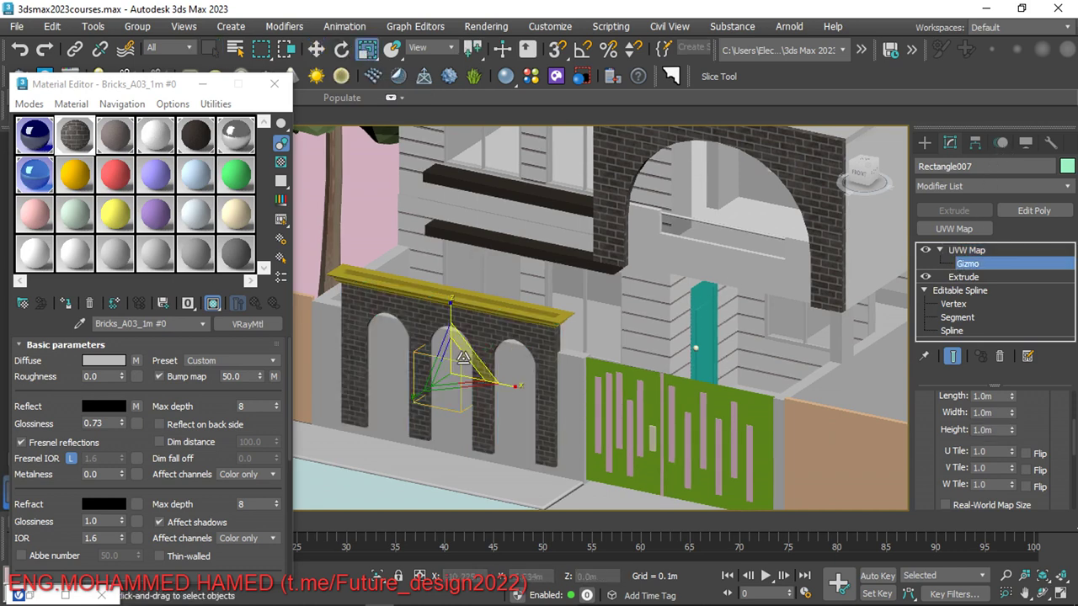
drag(460, 357, 464, 322)
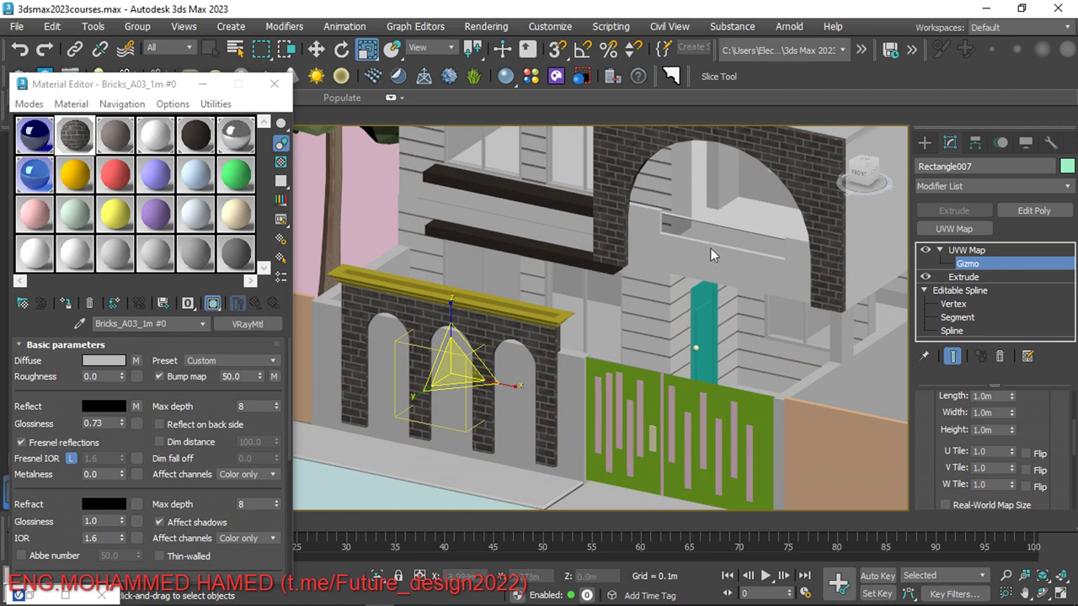
alt+middle_drag(710, 248, 817, 211)
click(859, 165)
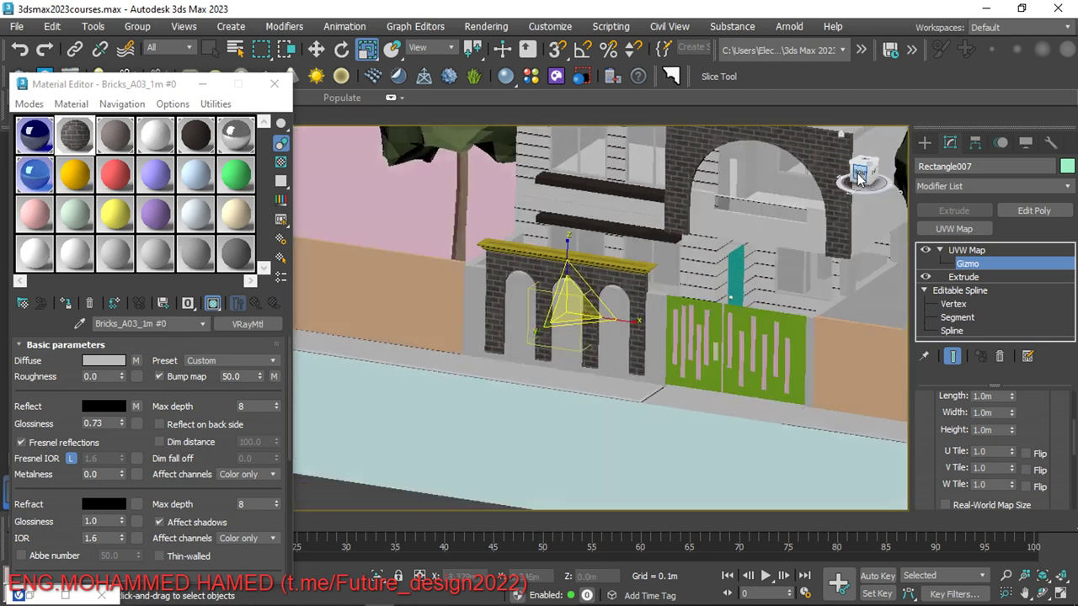
scroll(609, 358, down, 1)
scroll(691, 254, up, 6)
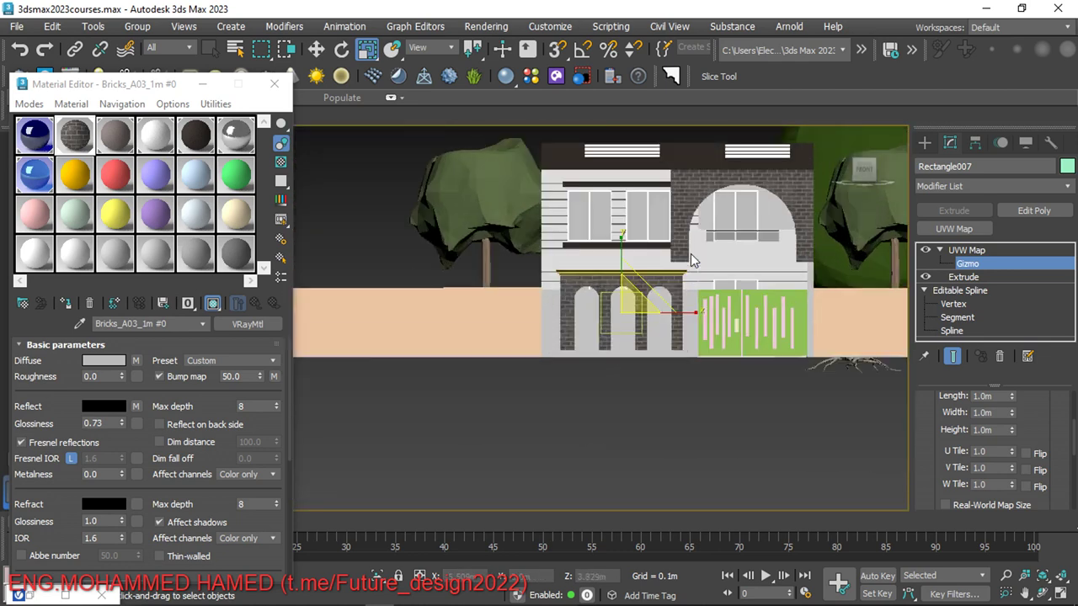
scroll(669, 277, down, 2)
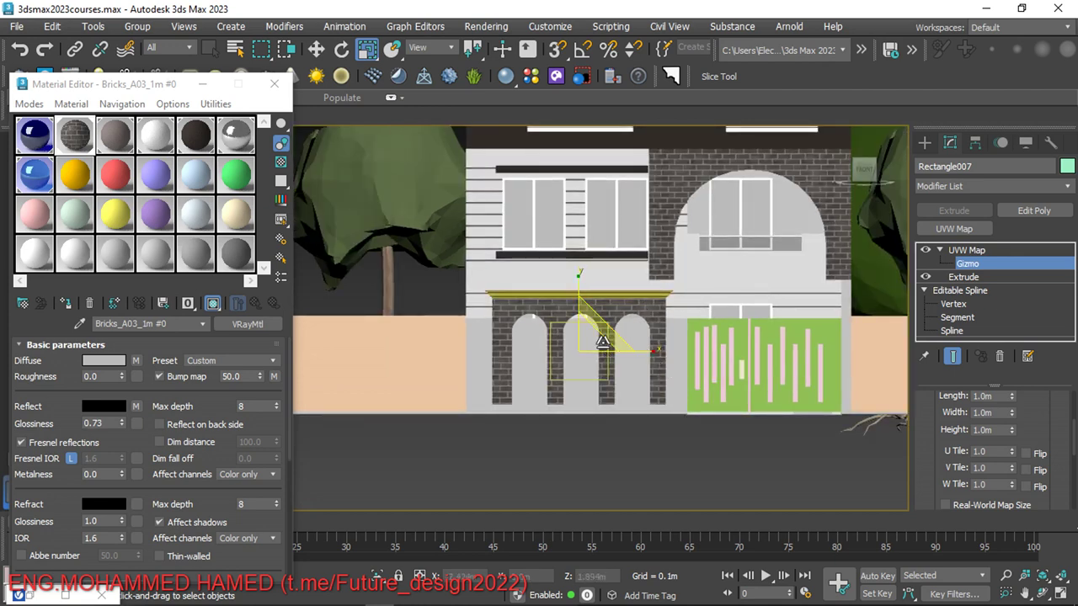
click(863, 172)
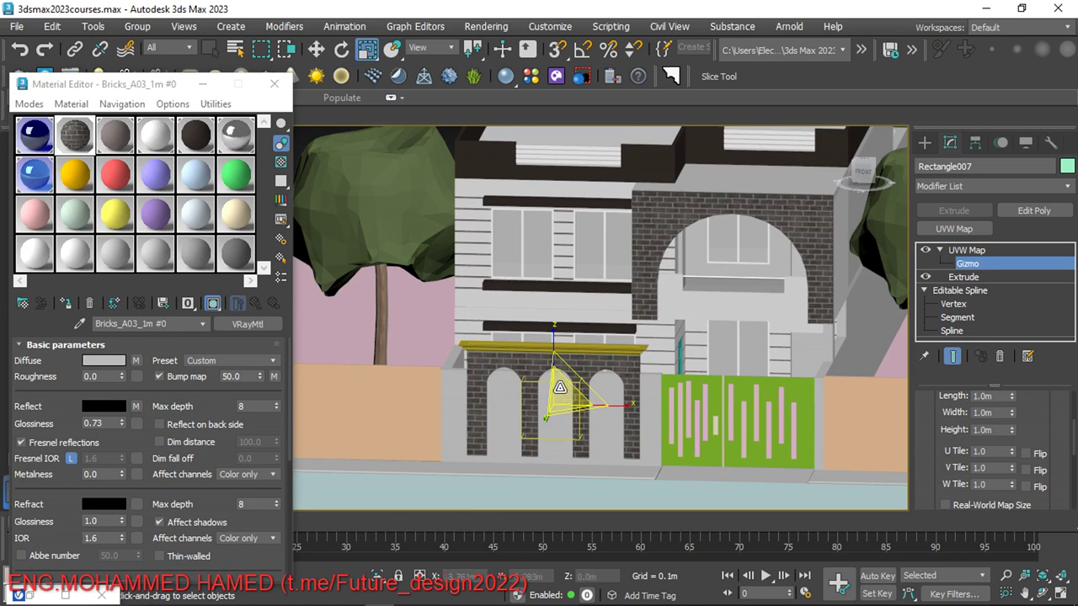
scroll(472, 211, down, 5)
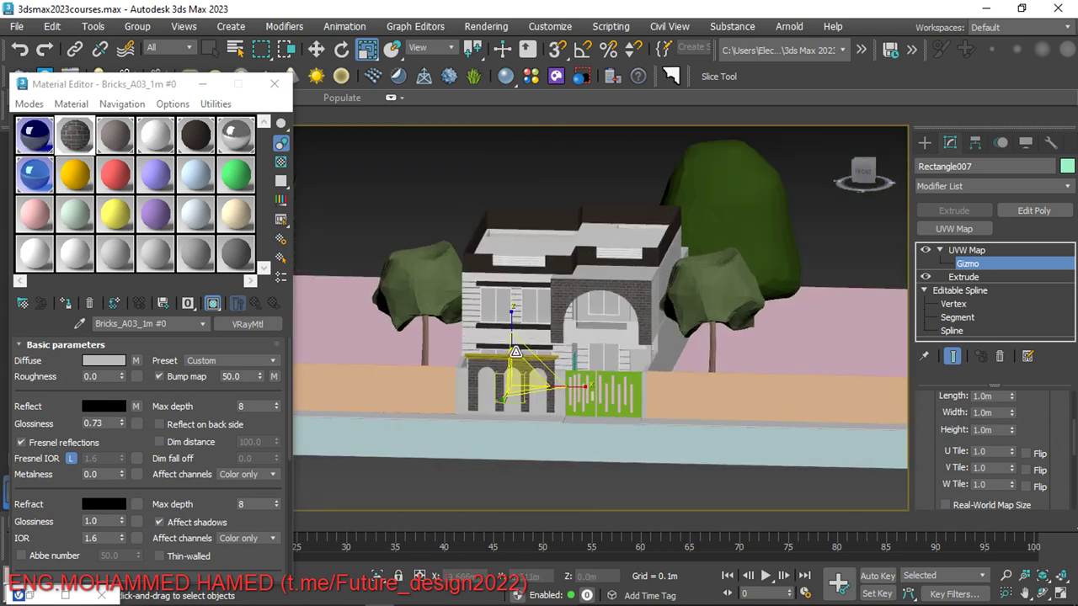
click(316, 49)
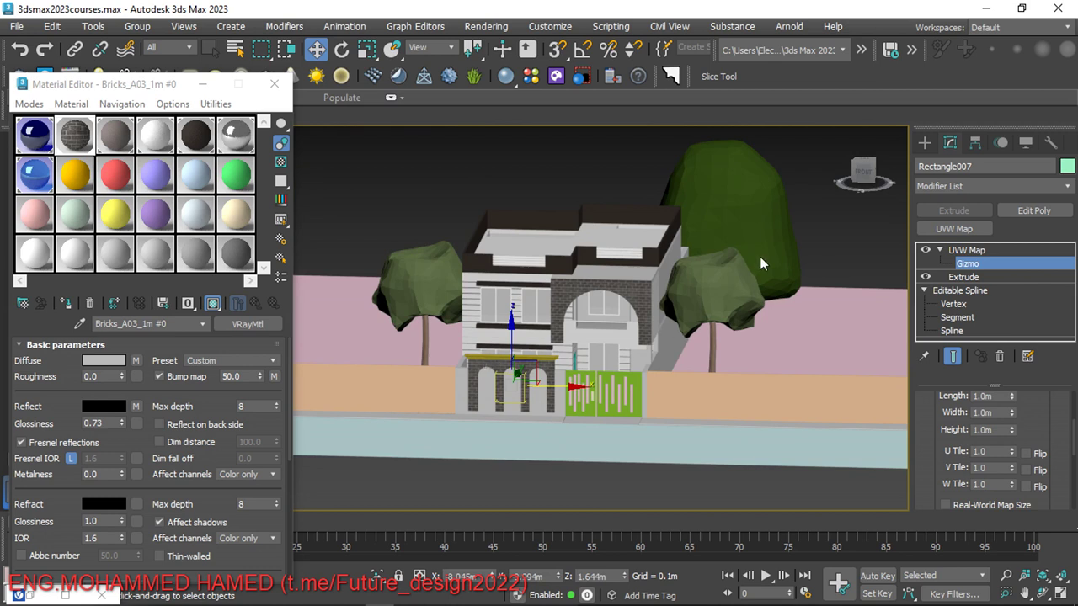
click(966, 250)
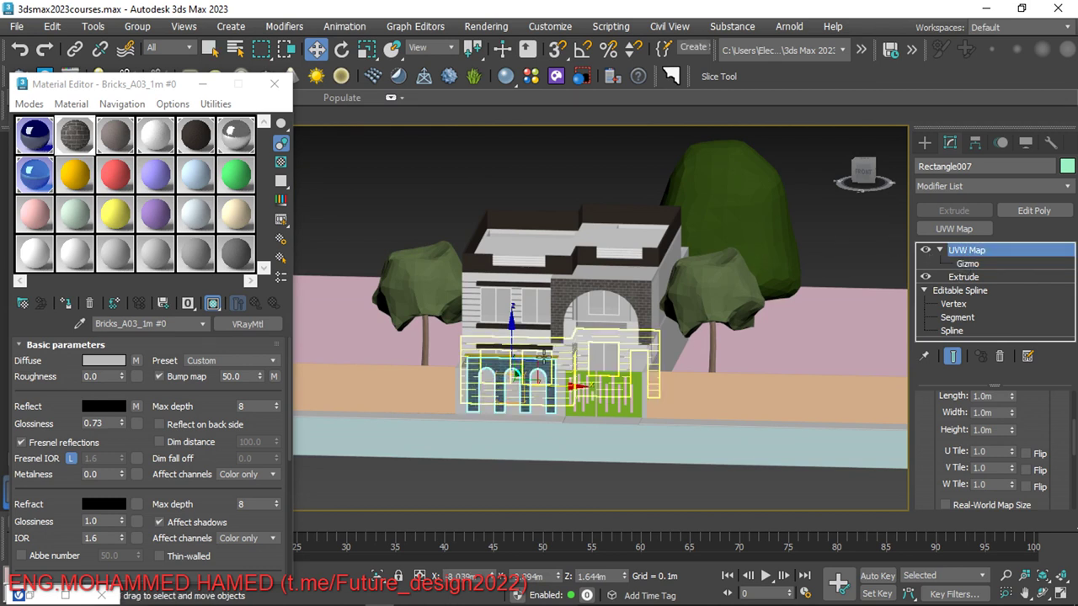
Assign the white Wall_Paint_Fine_Grain_01_White_1m material to the yellow cornice above the arched fence wall and clear the selection.
click(465, 356)
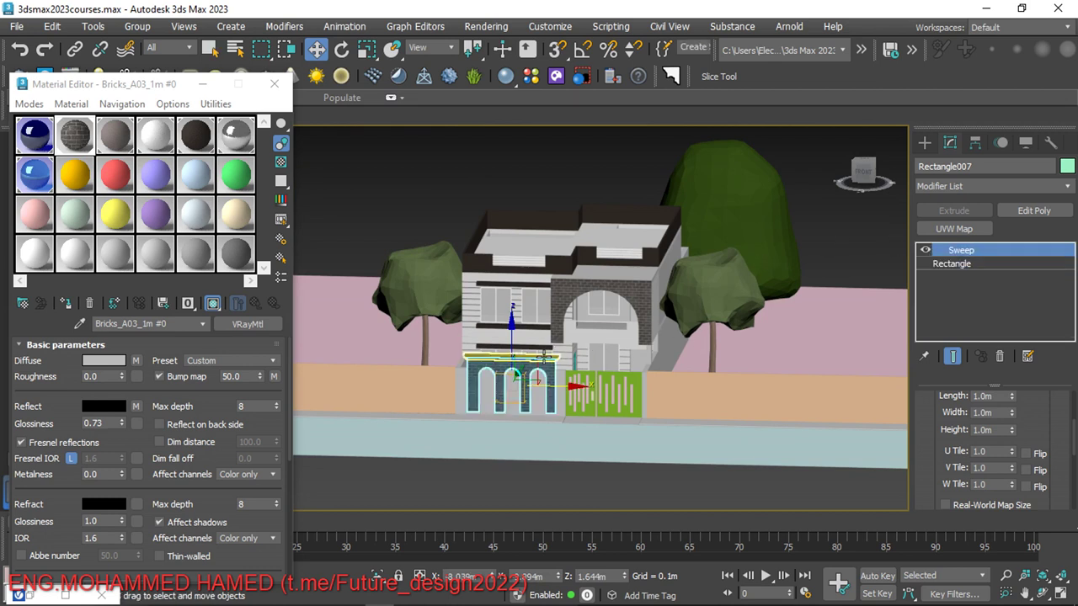
click(156, 140)
click(65, 305)
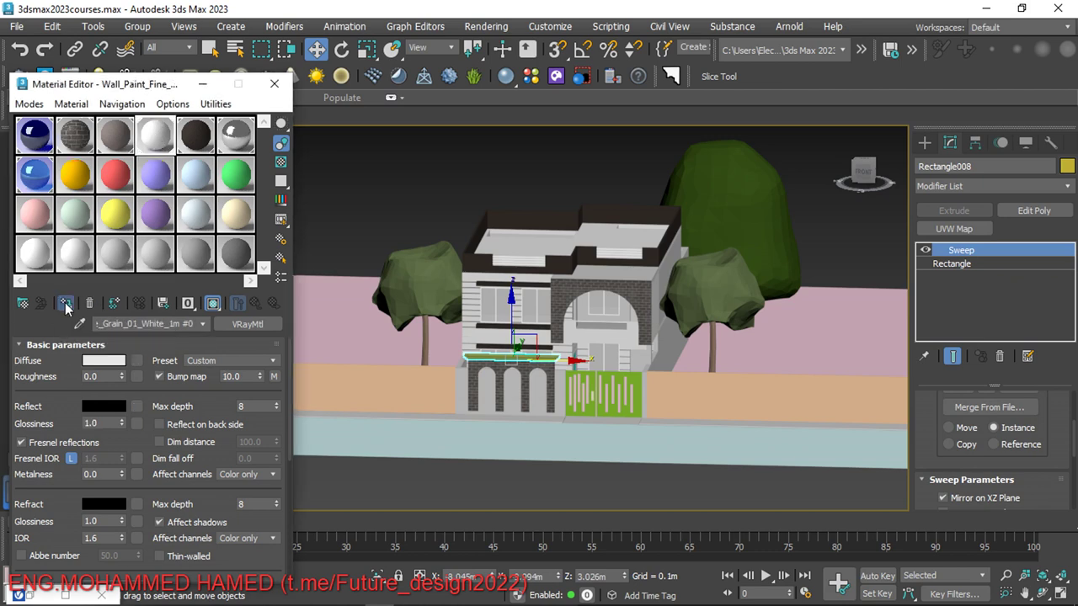
click(410, 198)
Select the green gate panel and load Aluminum_Anodized_DarkGray from the V-Ray library's Metal category into the yellow Material #8 slot.
scroll(594, 398, up, 2)
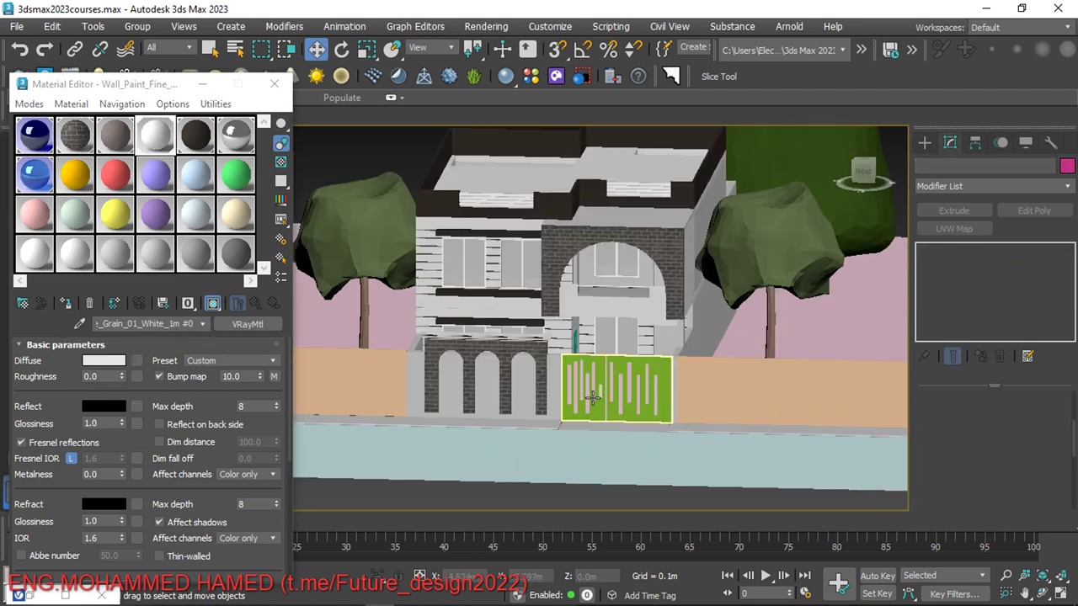
scroll(593, 399, up, 3)
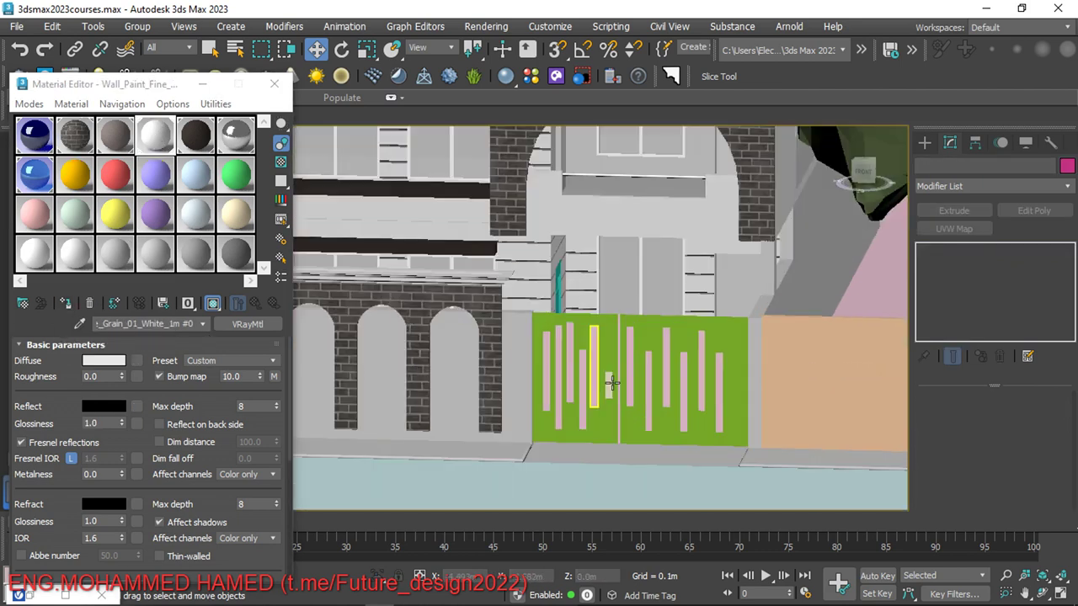
click(604, 328)
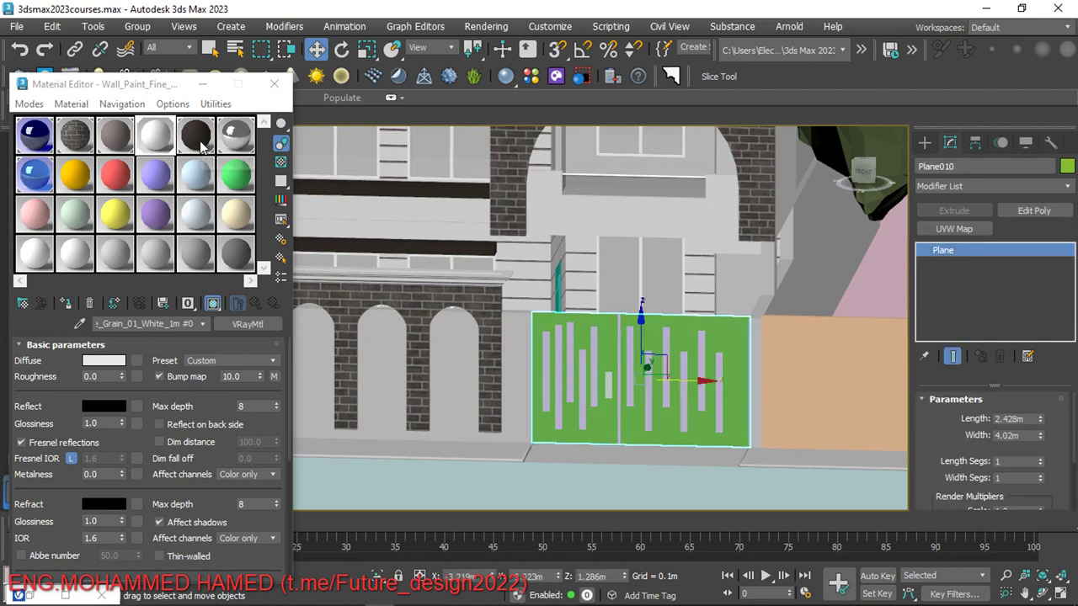
click(74, 179)
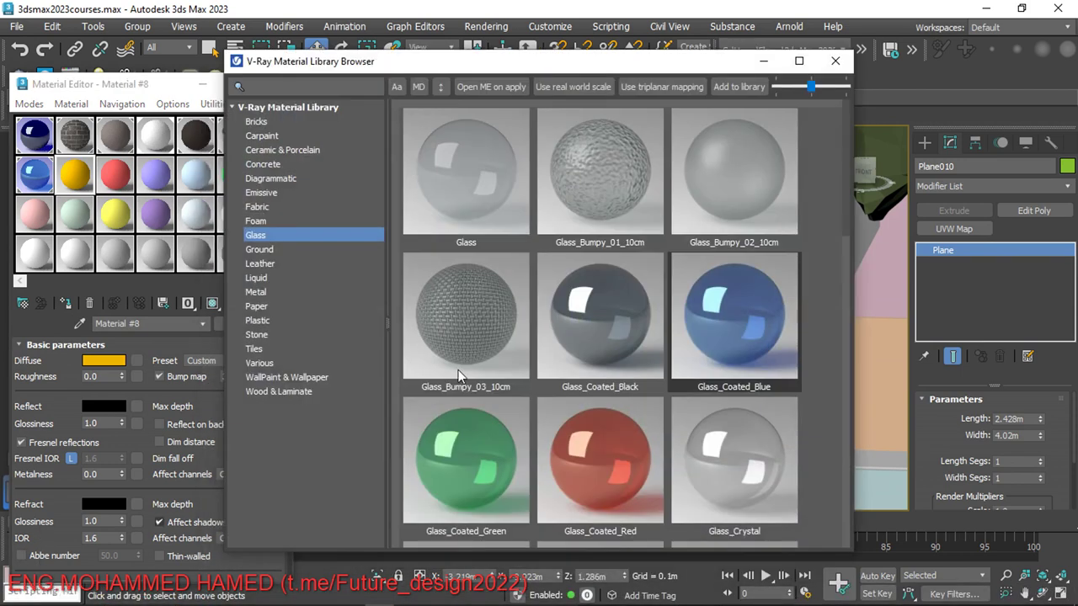
click(255, 292)
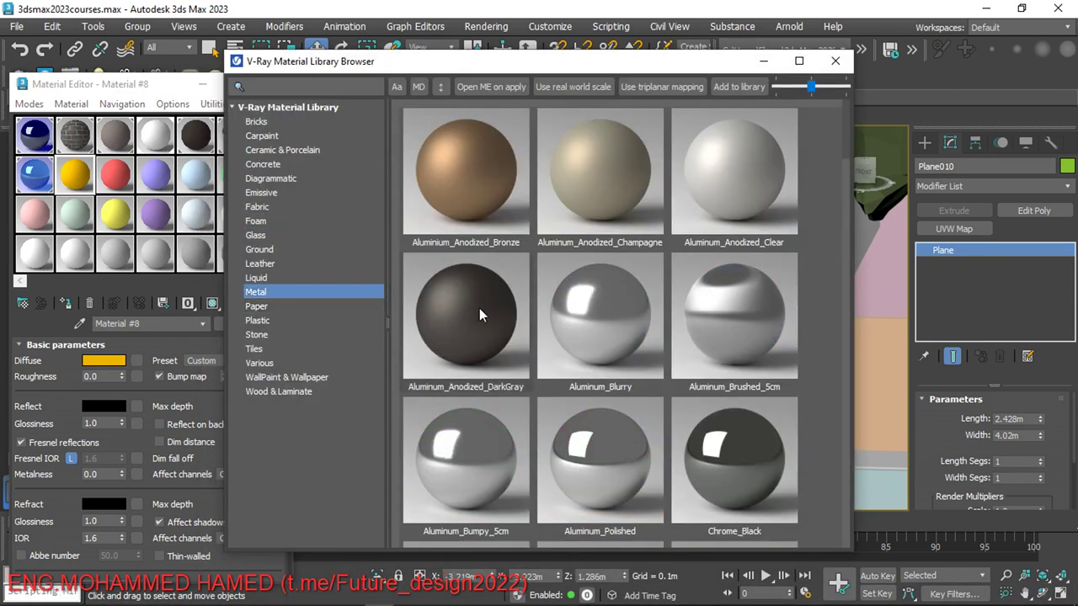
scroll(566, 331, down, 10)
scroll(591, 409, up, 4)
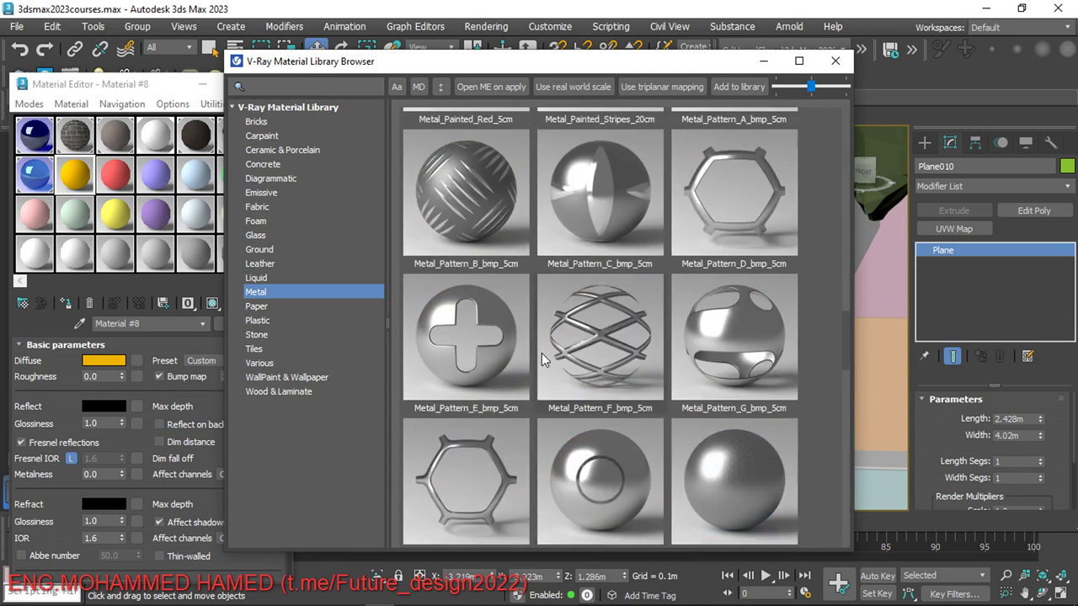
scroll(530, 341, up, 5)
scroll(502, 324, up, 1)
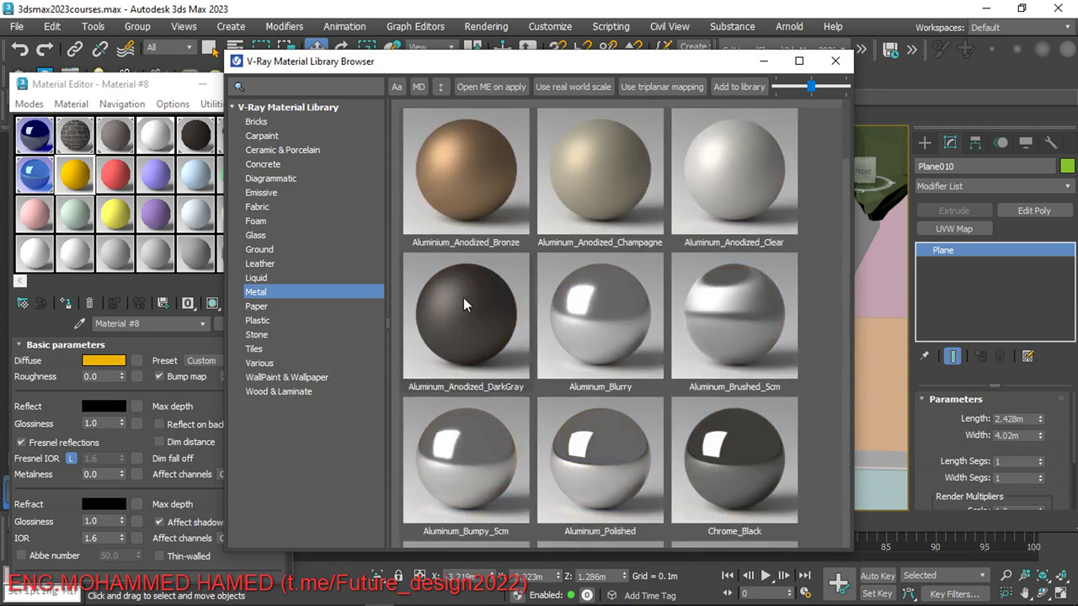
click(462, 306)
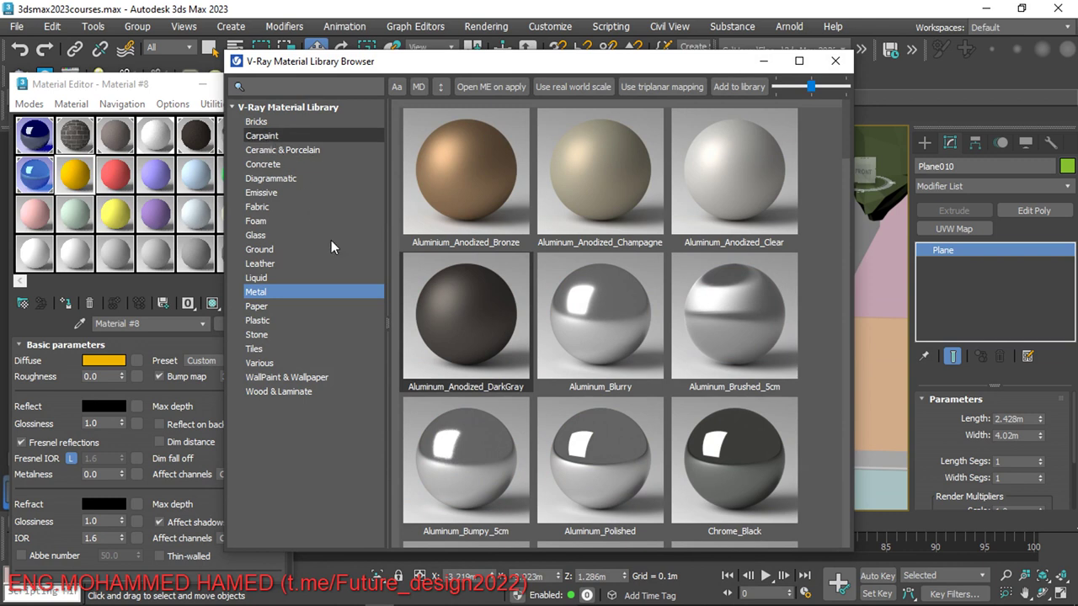
right_click(496, 315)
click(560, 343)
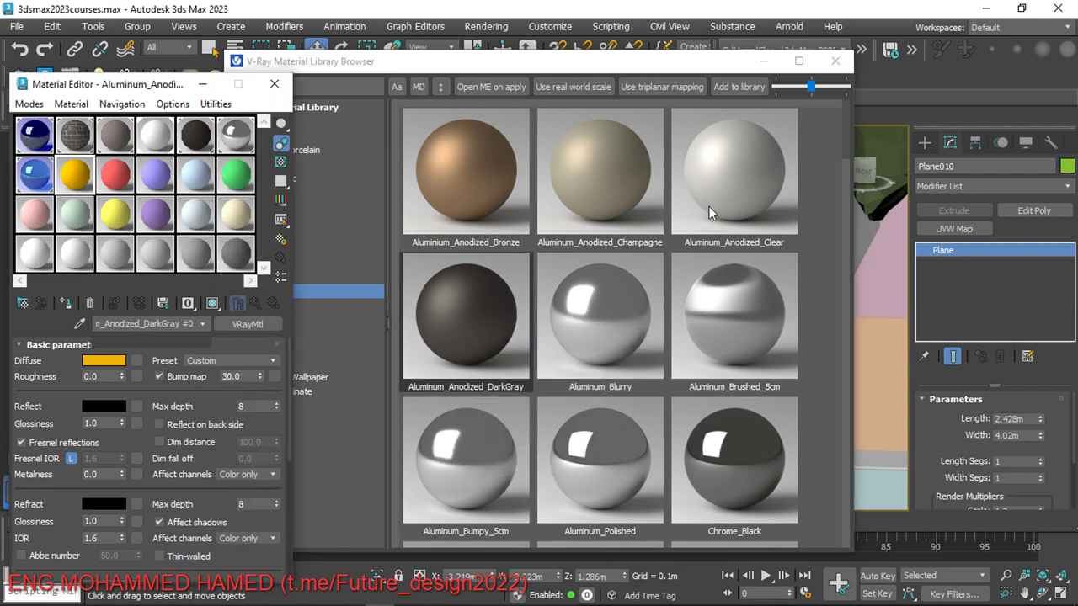
click(765, 62)
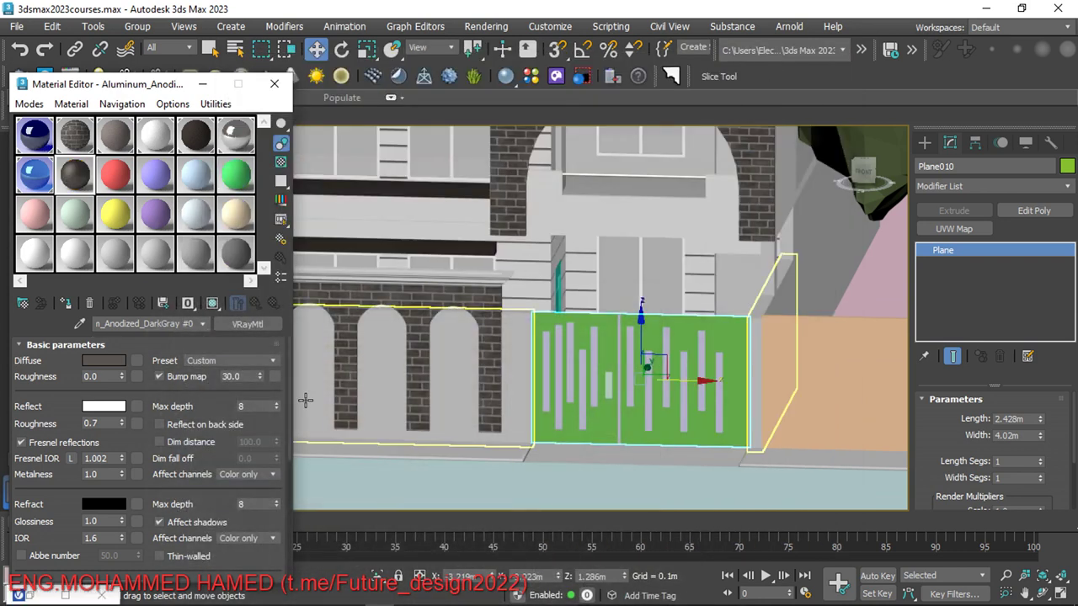
Enable viewport display for Aluminum_Anodized_DarkGray and assign it to the gate panel and the small handle box.
click(213, 303)
click(66, 303)
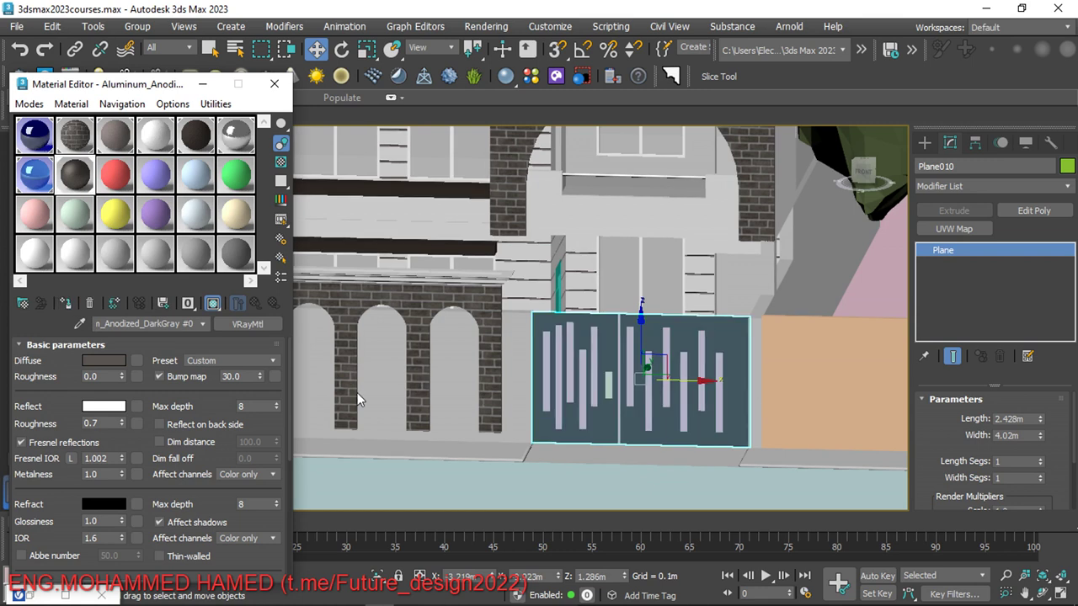
click(608, 385)
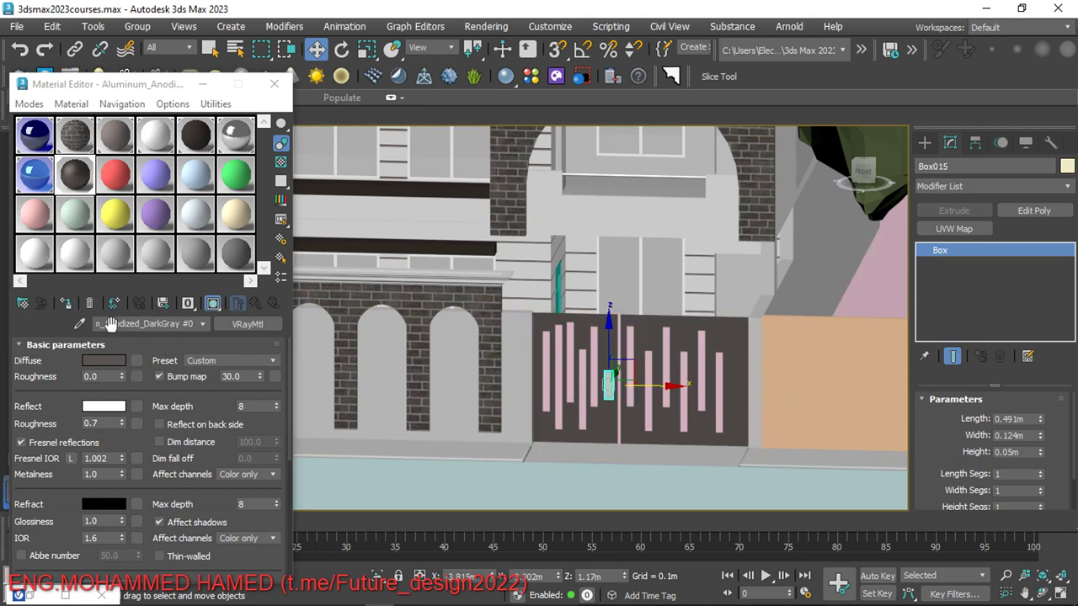
drag(608, 386, 714, 384)
Select all eleven pink vertical slats on the gate, leaving the panel and the centre strip unselected.
click(714, 384)
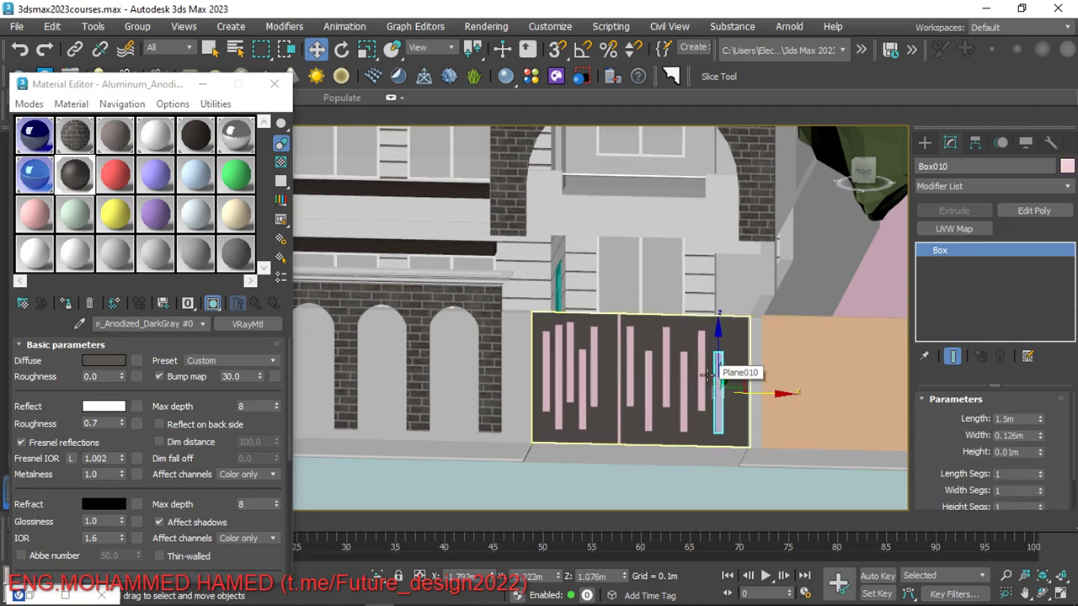
ctrl+click(697, 372)
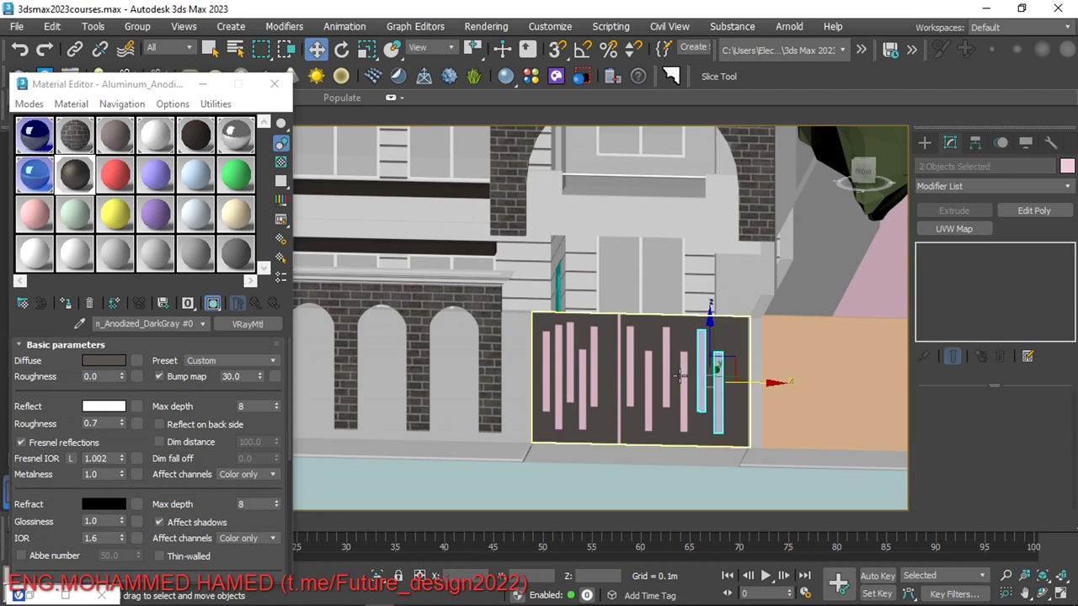
click(717, 379)
ctrl+click(683, 375)
ctrl+click(701, 370)
ctrl+click(667, 368)
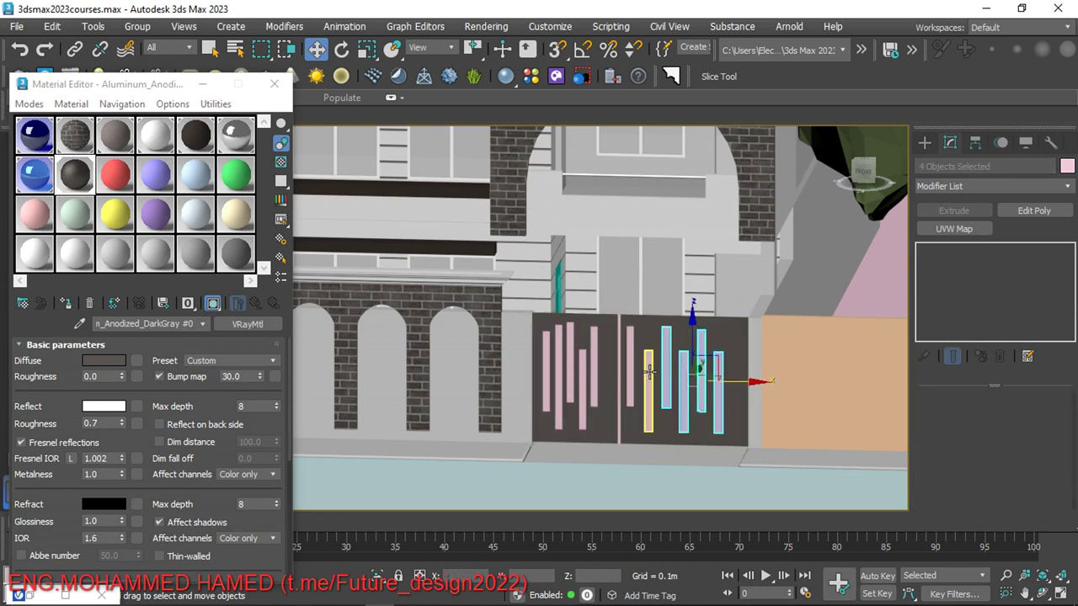
ctrl+click(648, 370)
ctrl+click(631, 368)
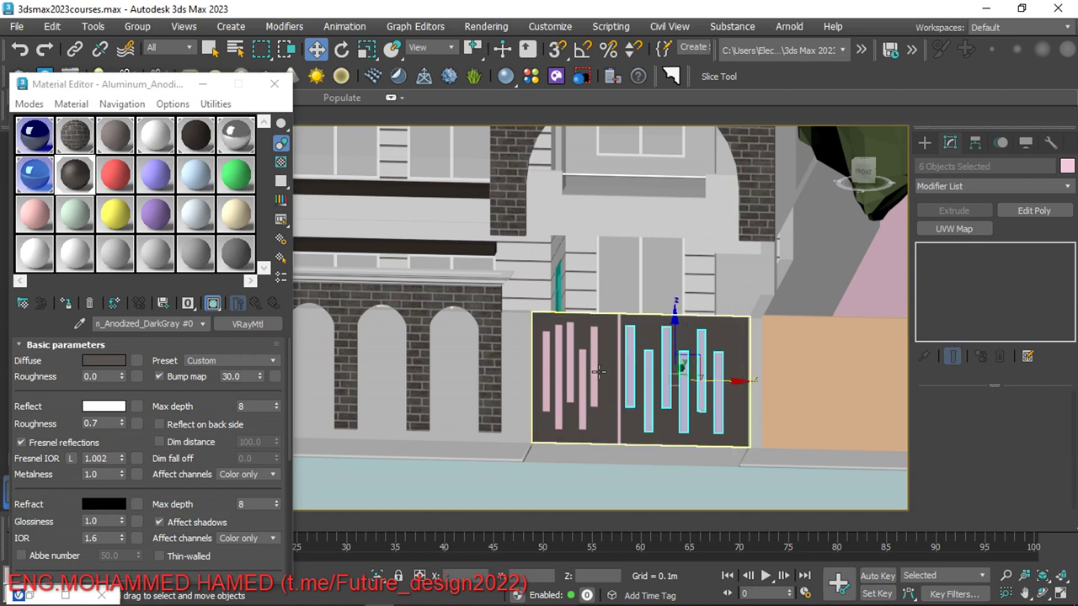
ctrl+click(593, 371)
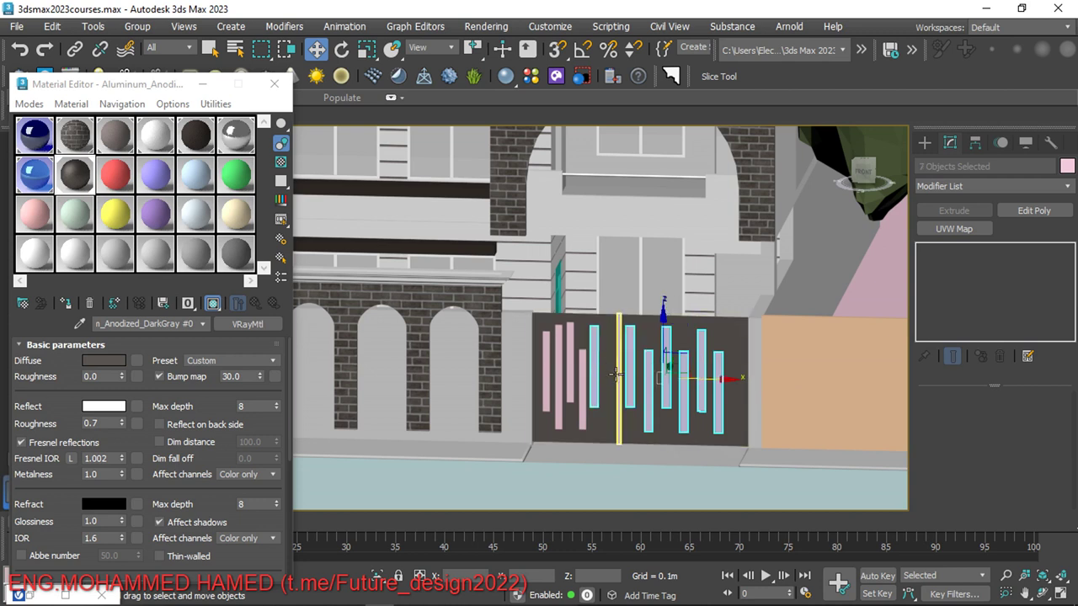
ctrl+click(583, 379)
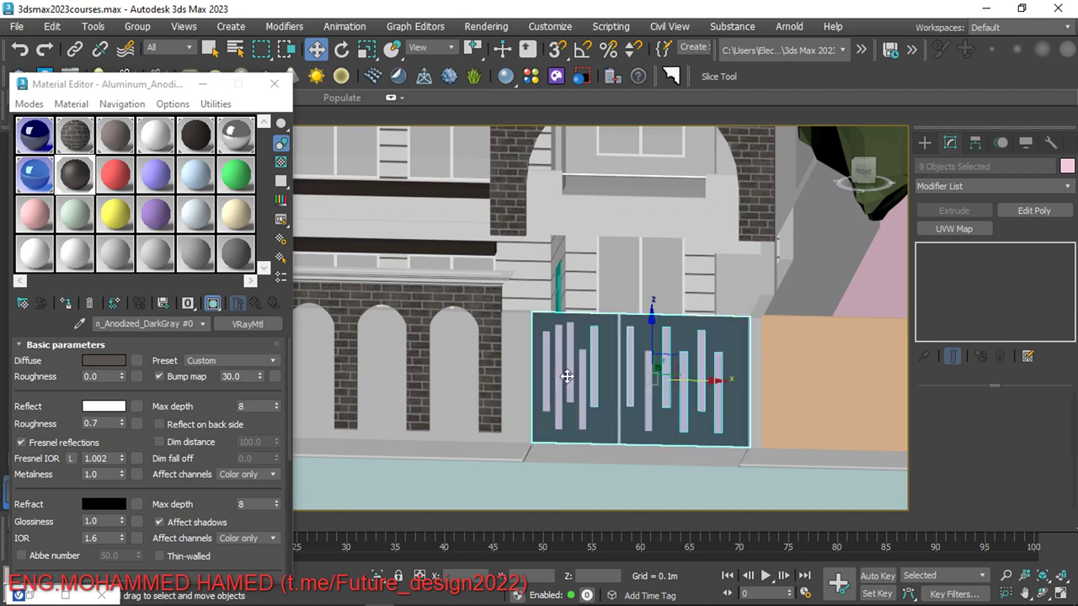
alt+click(578, 373)
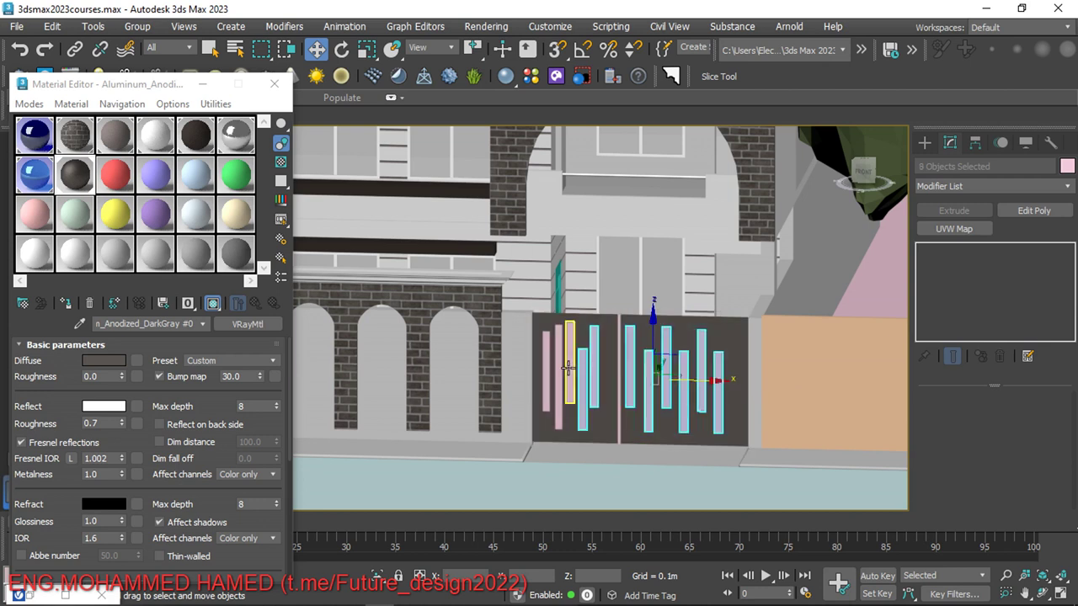
ctrl+click(557, 369)
ctrl+click(547, 375)
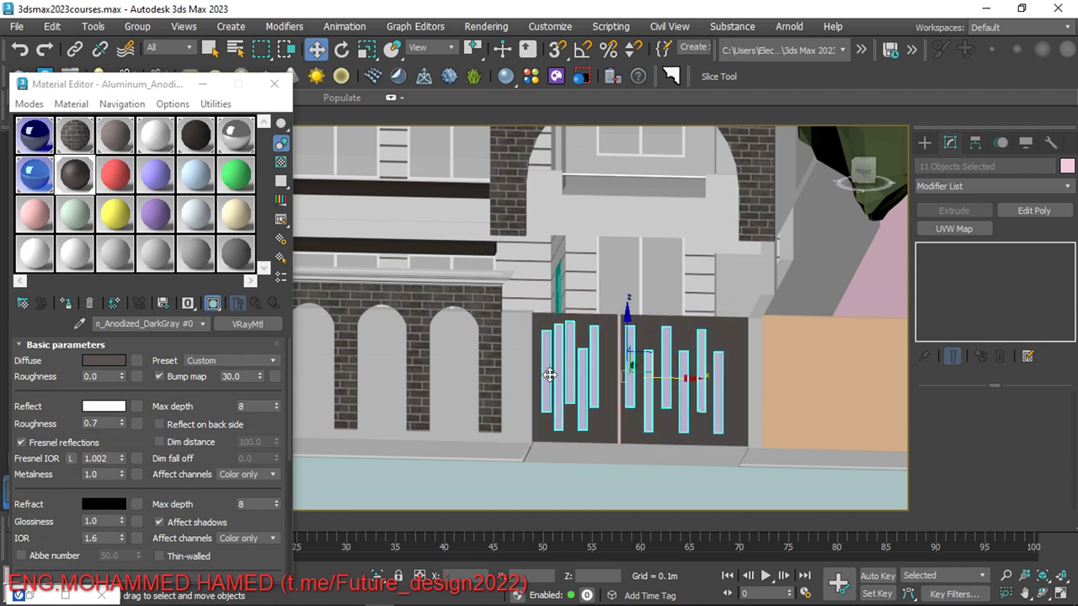
Load Aluminium_Anodized_Bronze from the V-Ray library's Metal category into the red Material #9 slot, assign it to the slats and enable its viewport display.
click(118, 181)
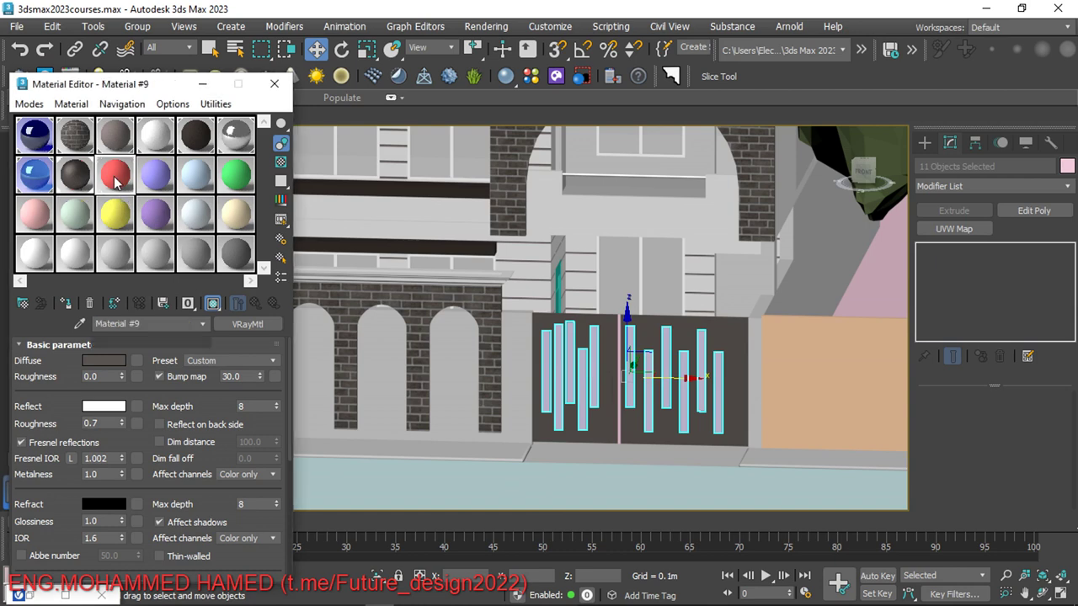
click(28, 595)
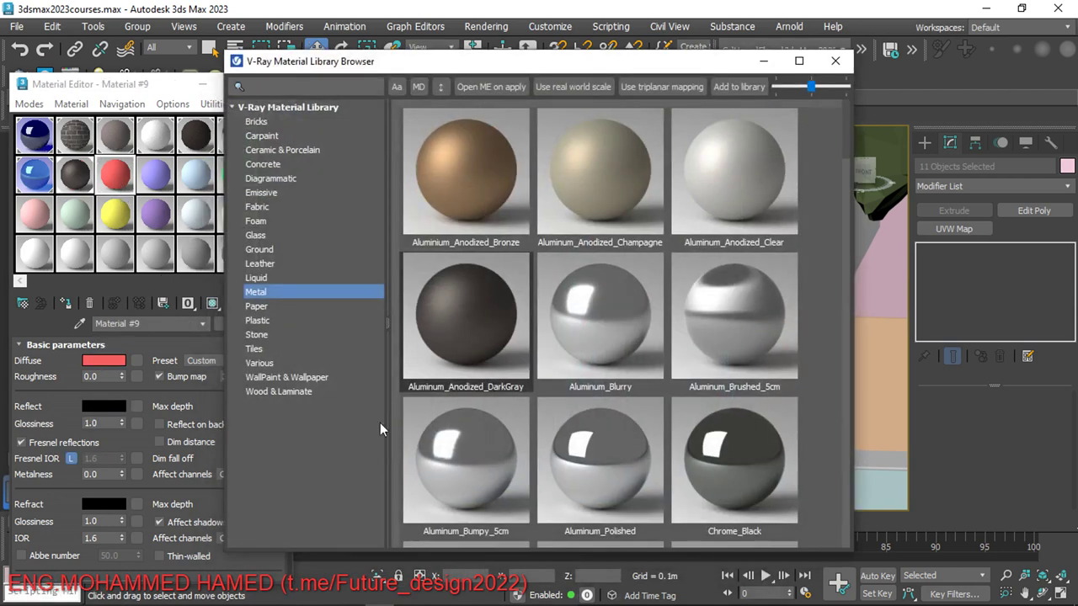
right_click(481, 183)
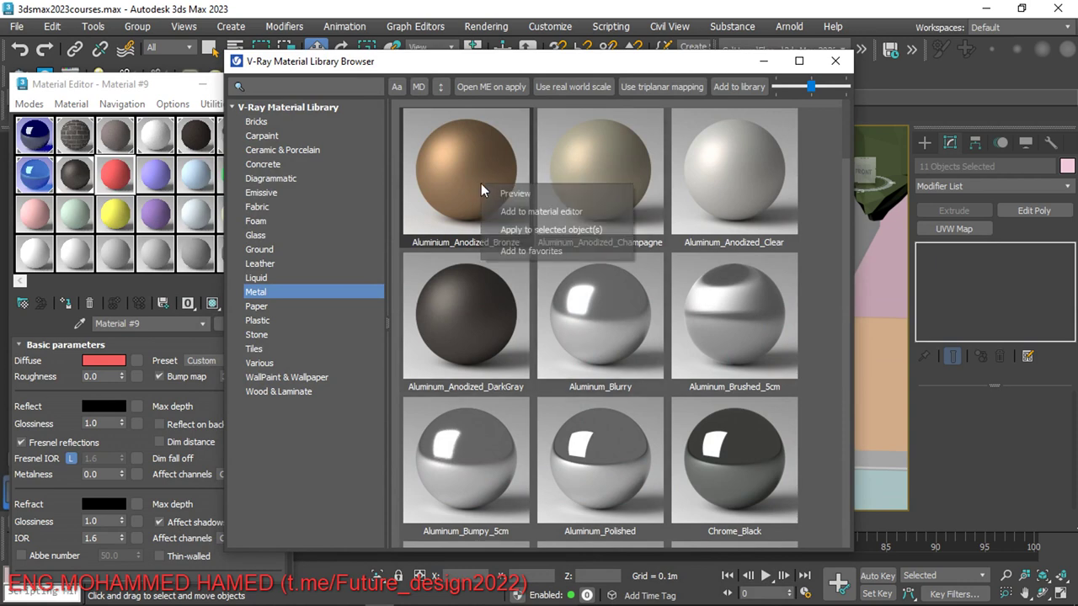
click(522, 212)
click(764, 62)
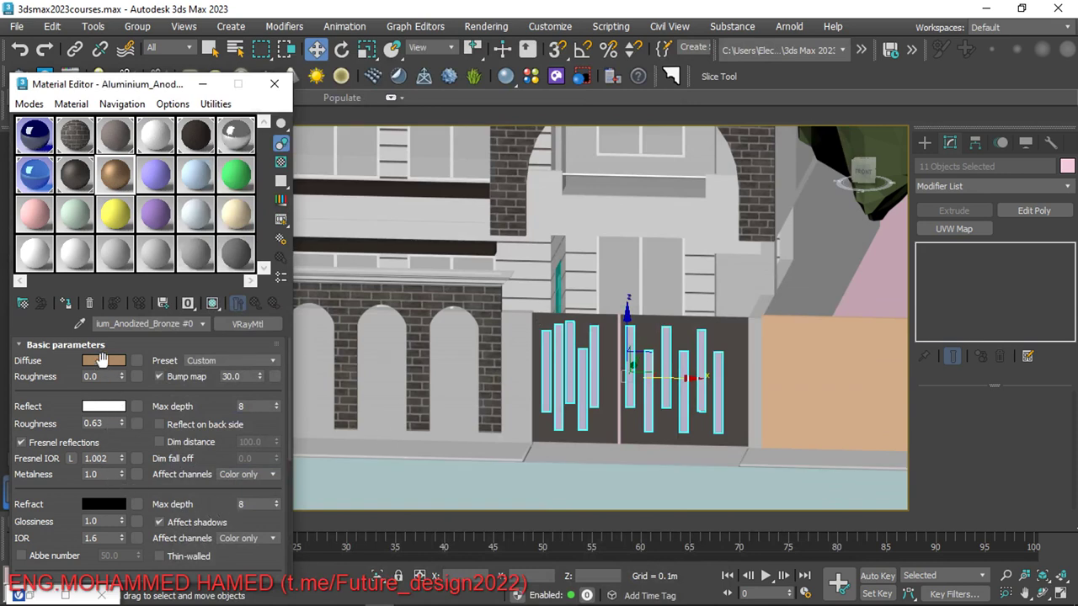
click(212, 303)
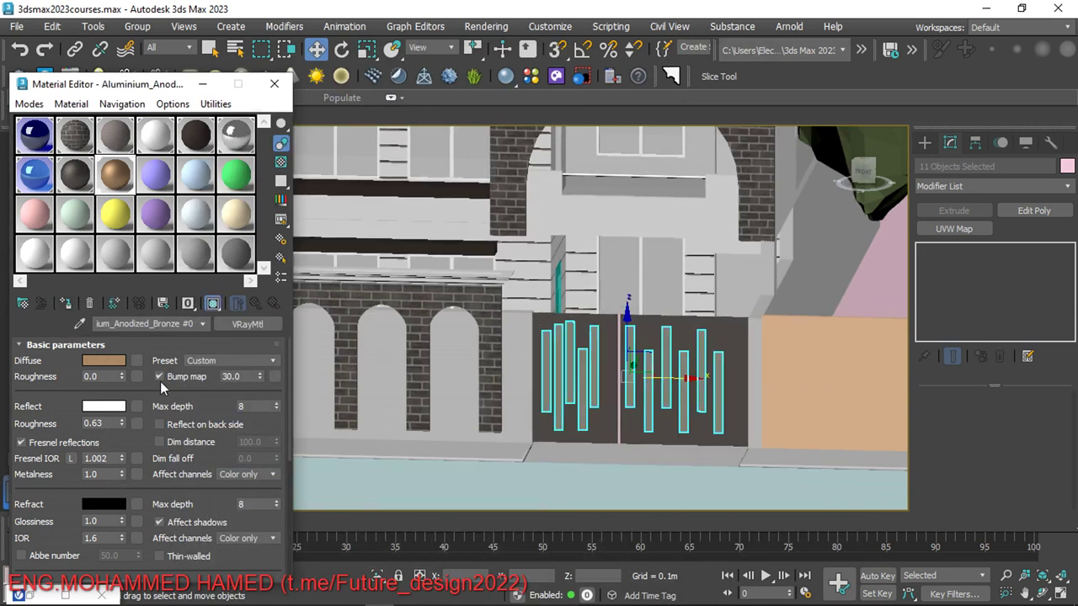
Add a UVW Map modifier with Box mapping to the selected gate slats.
scroll(610, 358, up, 3)
scroll(584, 373, up, 3)
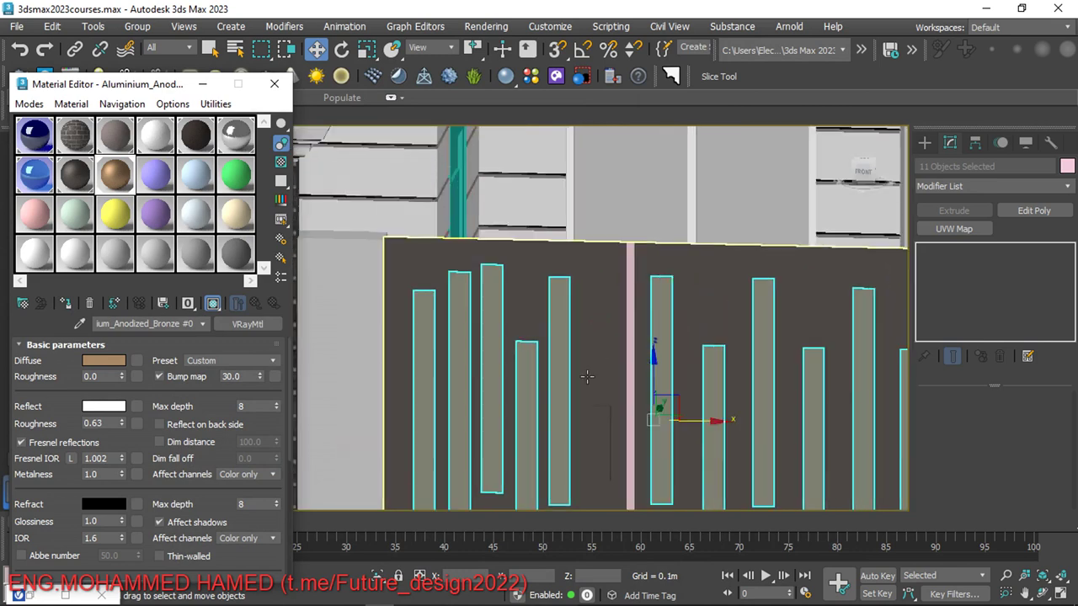
scroll(579, 389, down, 6)
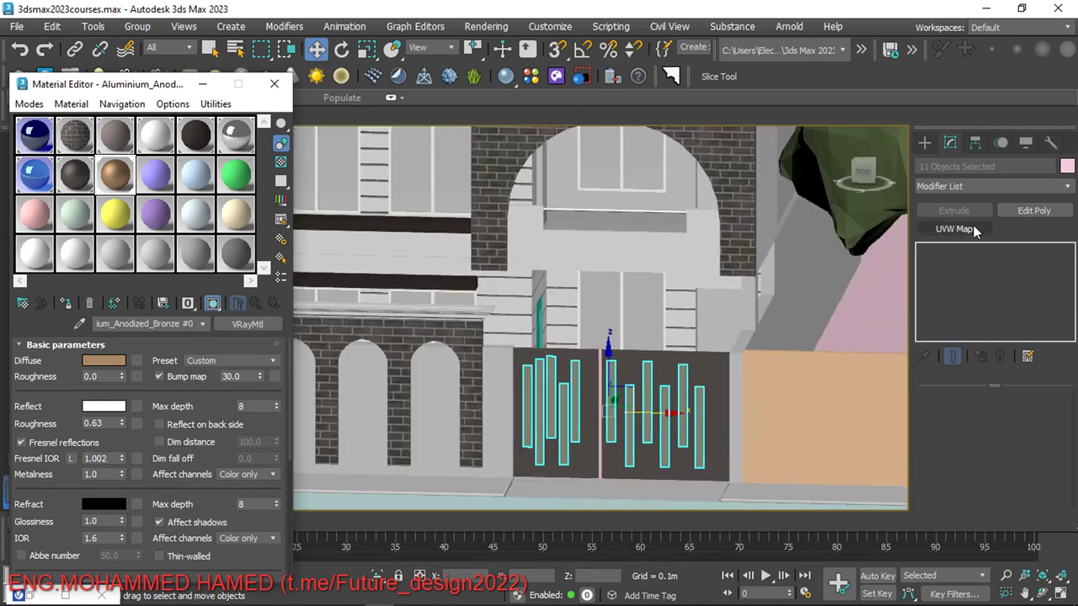
click(954, 228)
scroll(592, 437, up, 4)
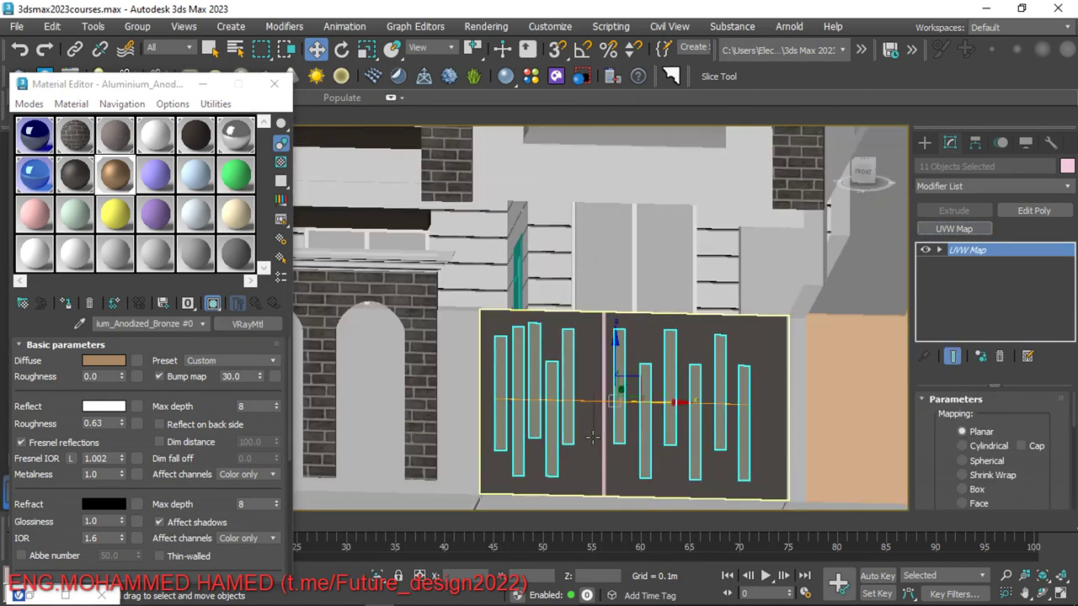
scroll(620, 433, down, 3)
scroll(640, 379, up, 2)
scroll(651, 329, up, 4)
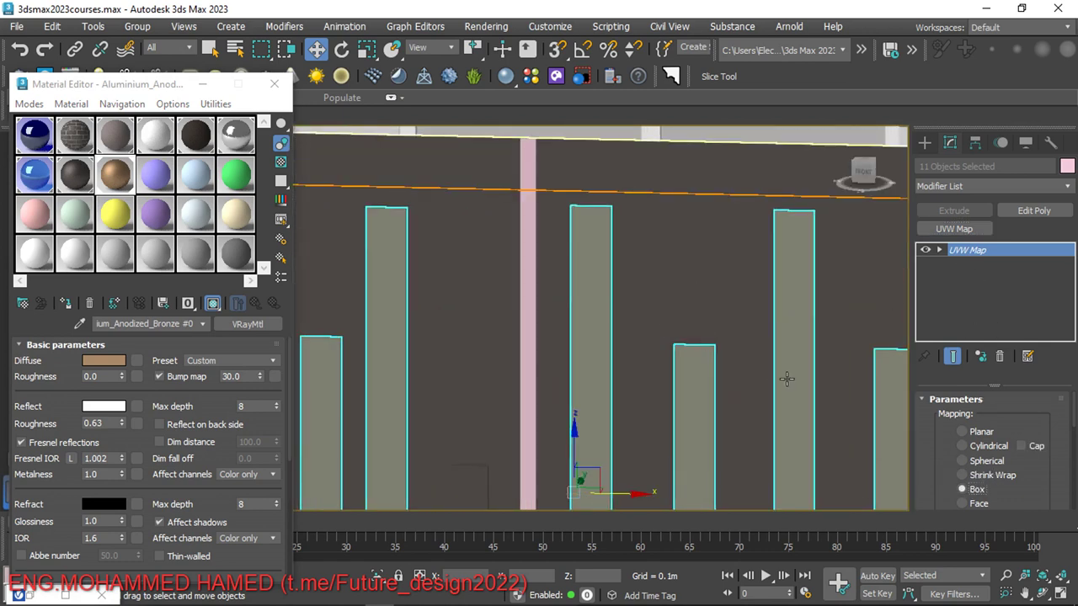
Set the slats' UVW mapping length, width and height to 1 m each and clear the selection.
scroll(787, 379, down, 3)
scroll(999, 455, down, 1)
scroll(996, 453, down, 3)
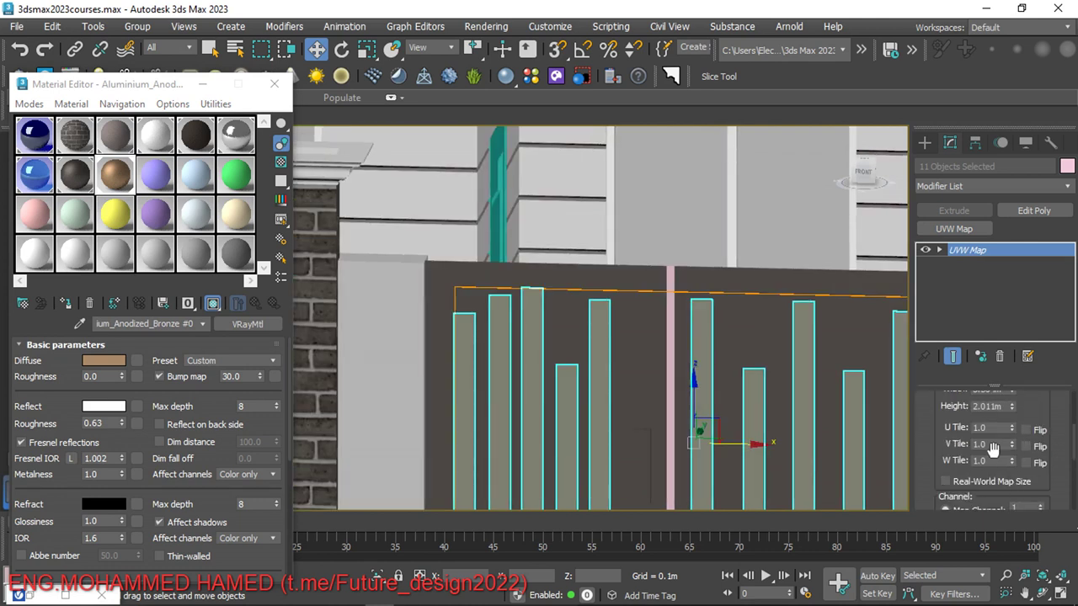
scroll(984, 422, up, 1)
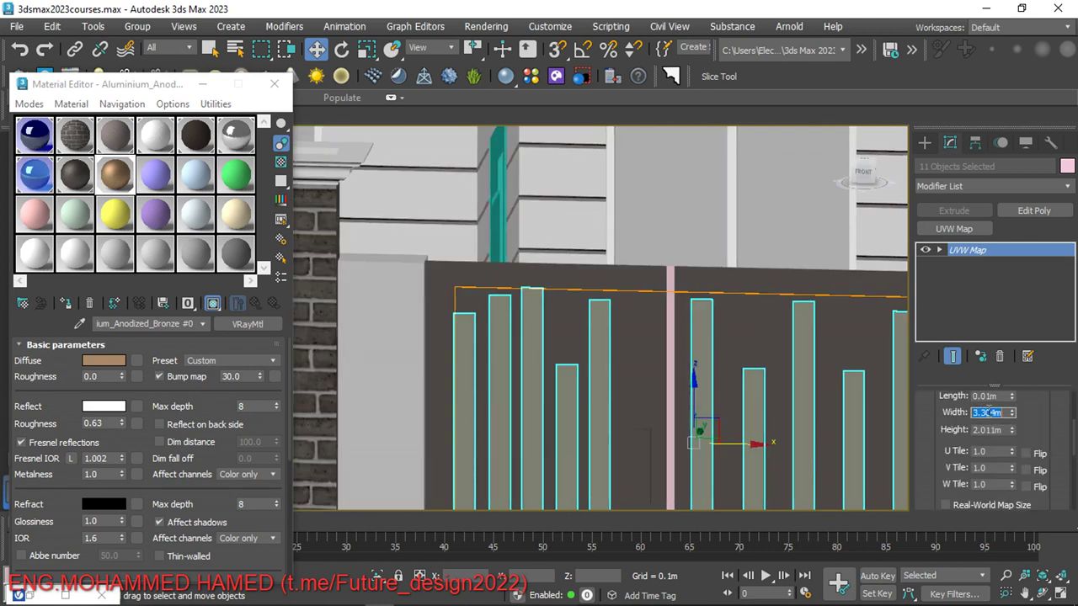
double_click(993, 397)
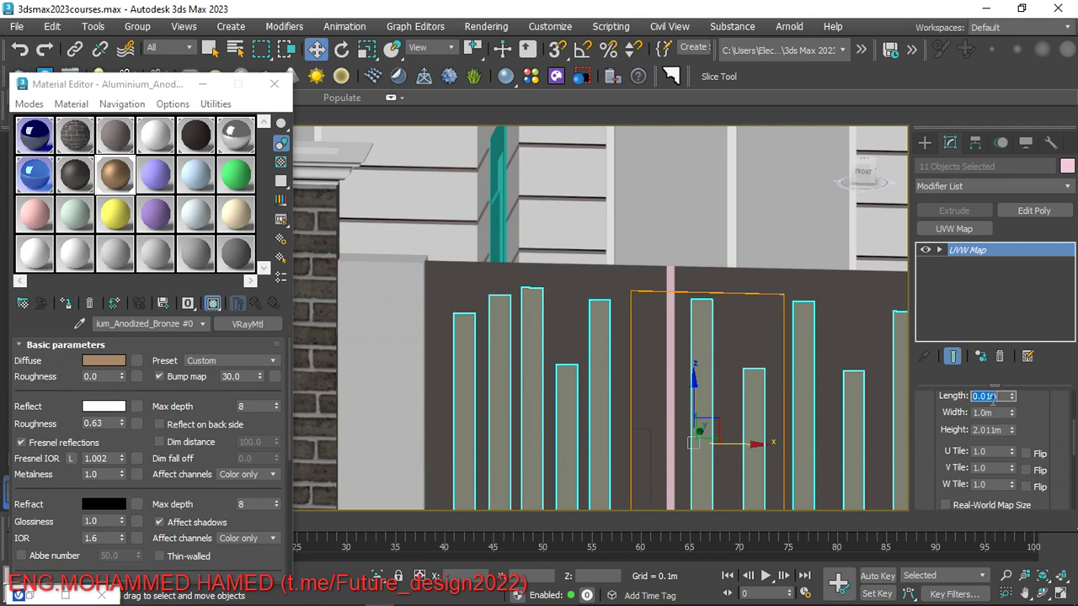
double_click(979, 430)
text(1)
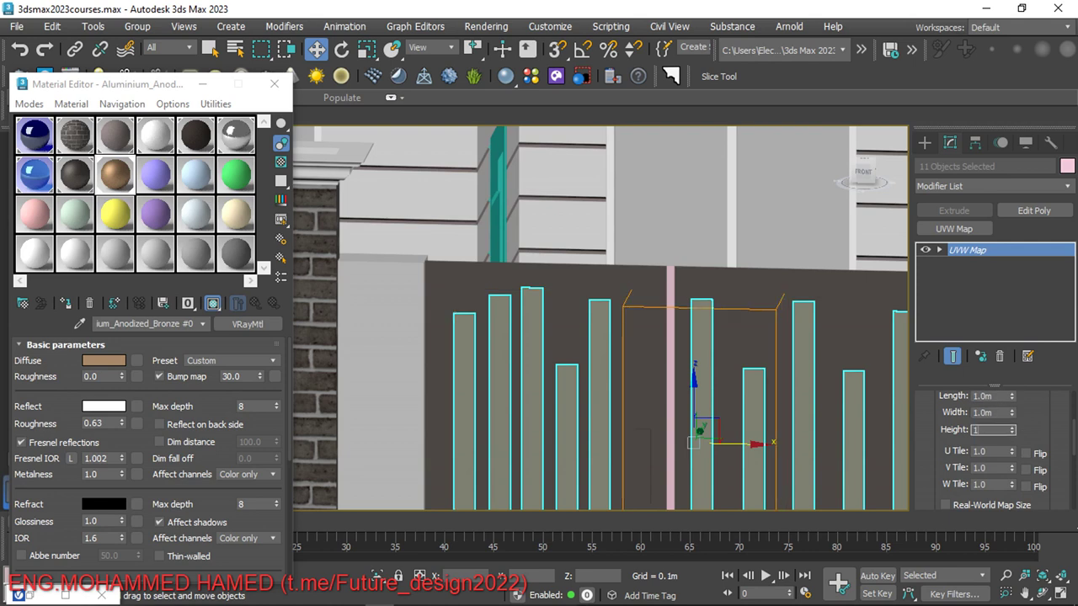
key(Return)
scroll(619, 410, down, 4)
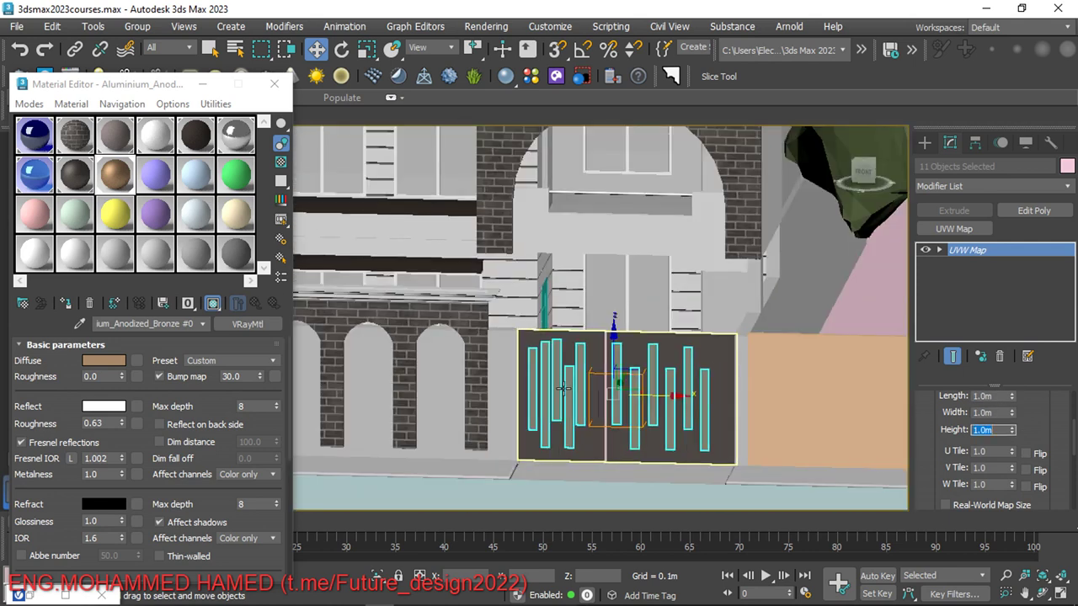
scroll(619, 410, down, 3)
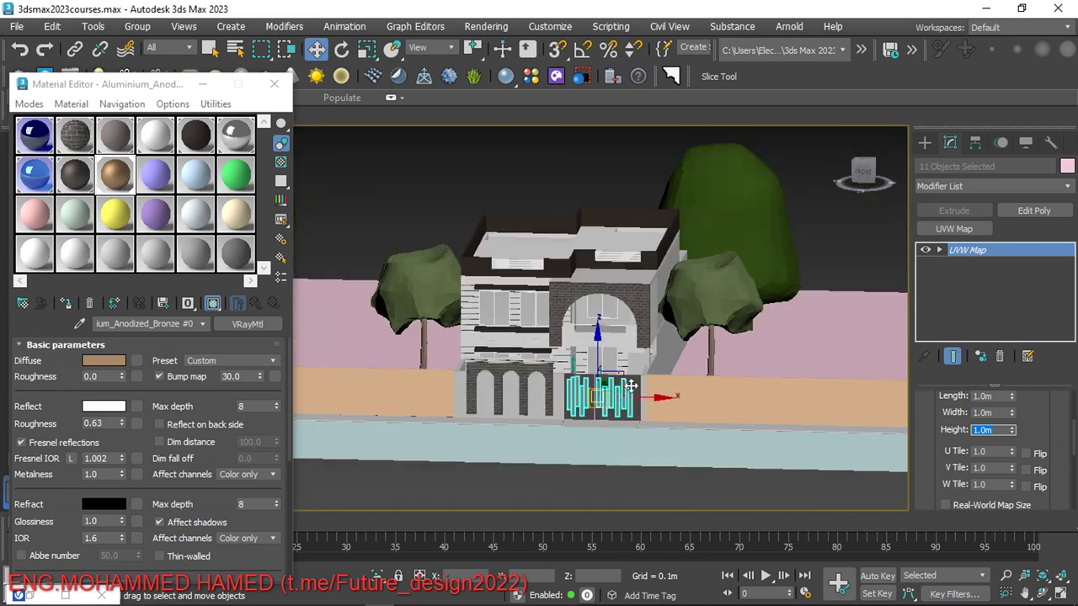
click(810, 248)
scroll(590, 393, up, 5)
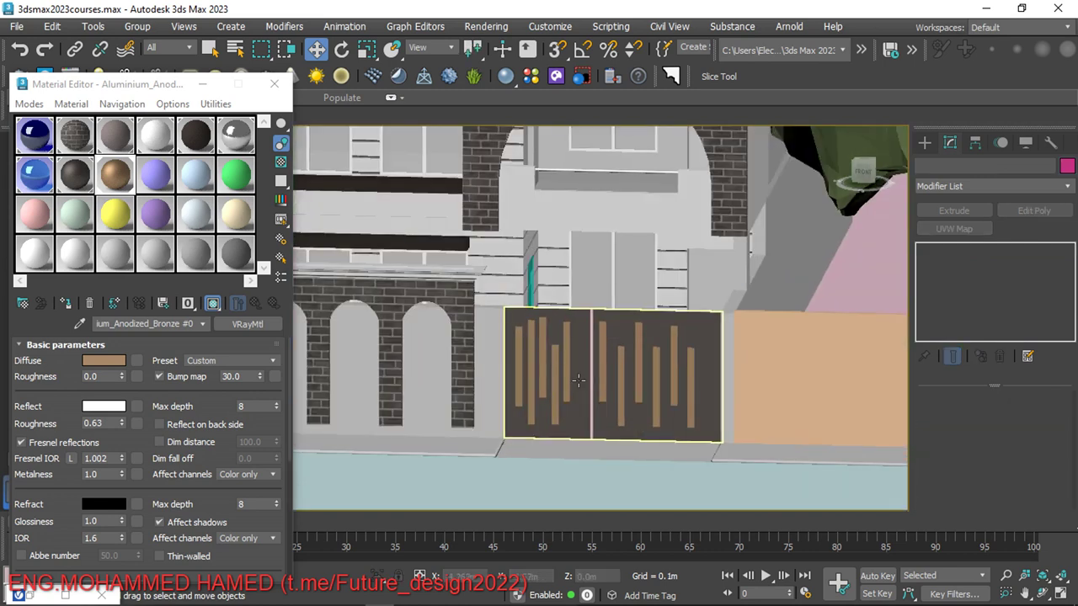
Assign the existing Aluminum_Bumpy_5cm material to the small handle box on the gate and clear the selection.
click(580, 381)
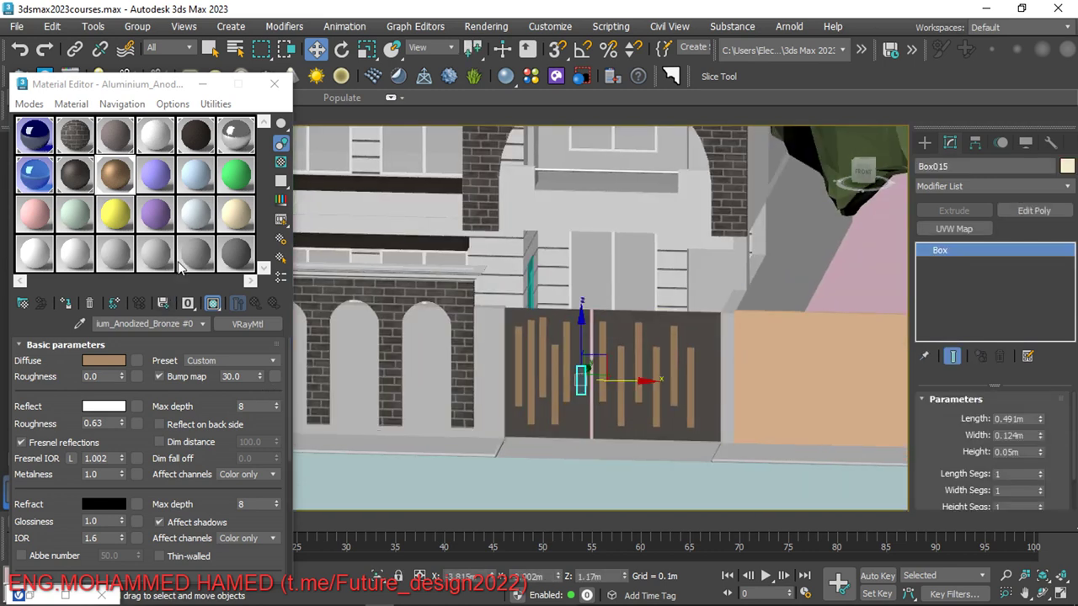
click(234, 139)
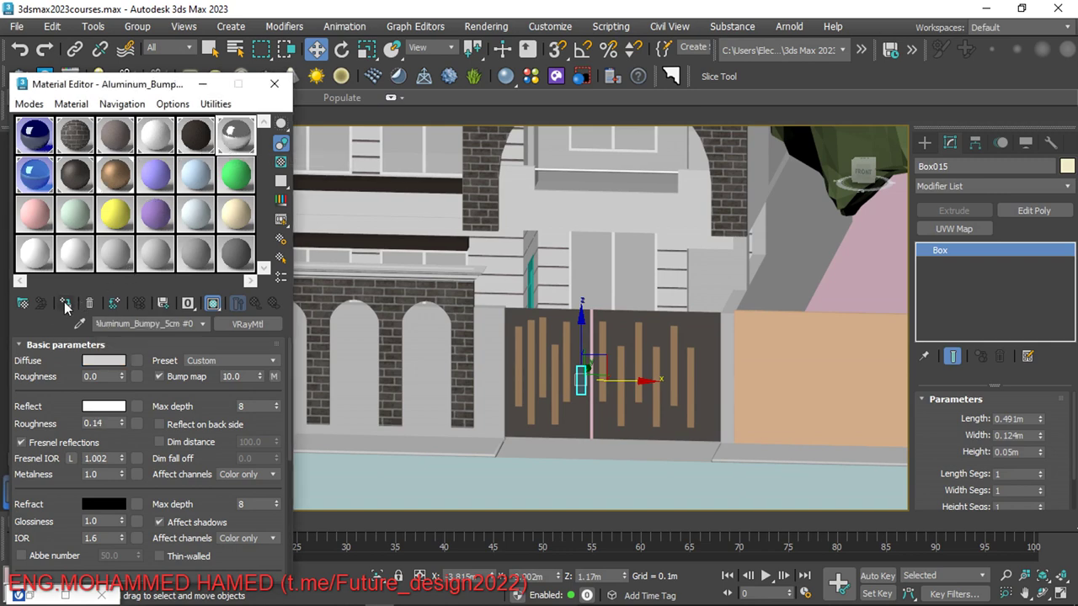
click(66, 305)
scroll(476, 384, down, 5)
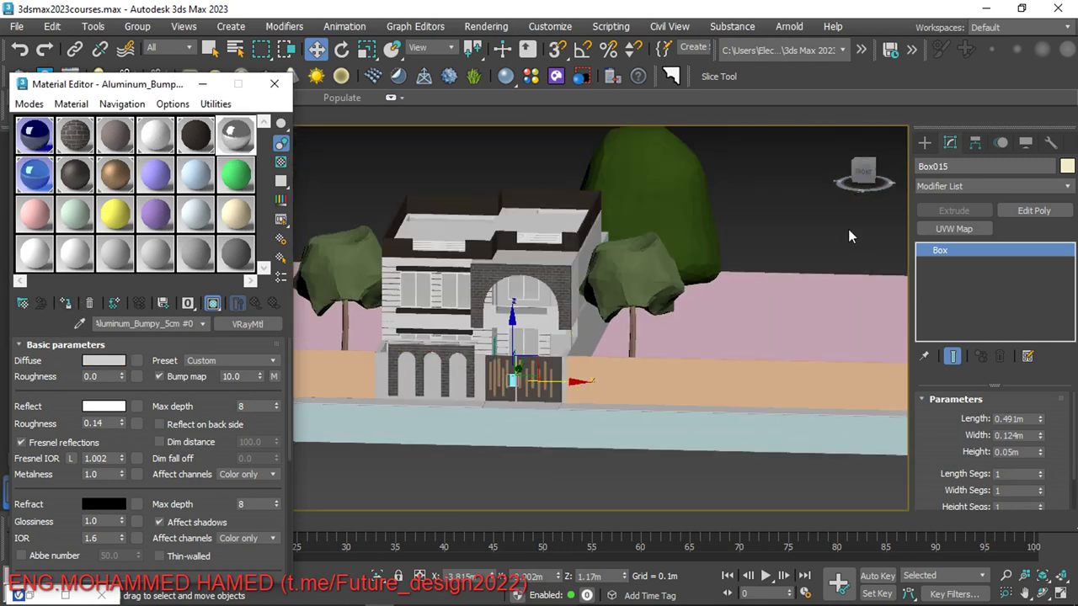
click(800, 240)
scroll(528, 397, up, 5)
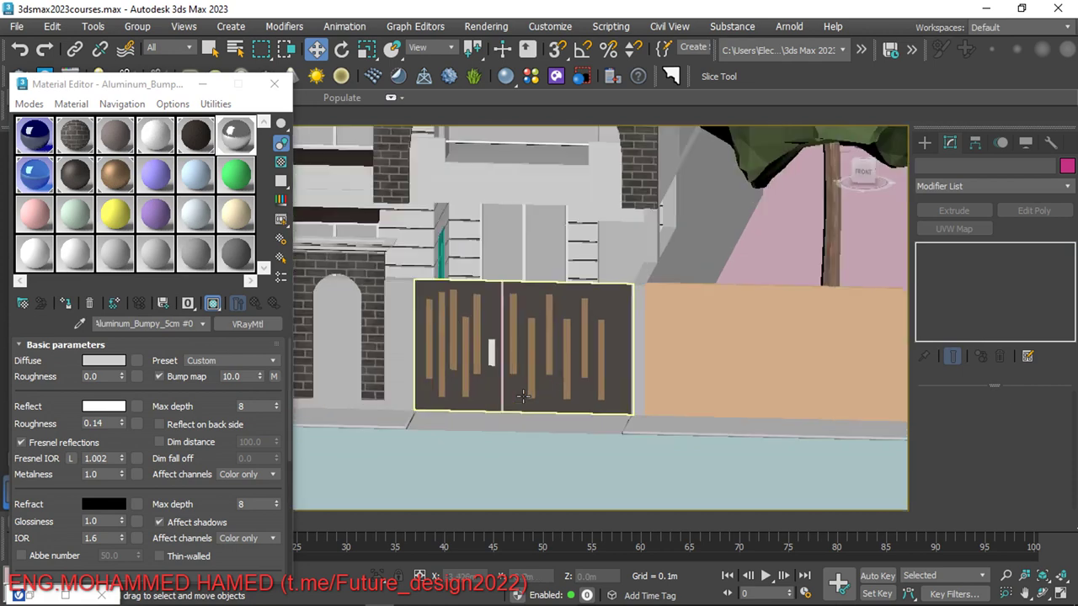
Assign the existing Aluminum_Anodized_DarkGray material to the thin pink centre strip of the gate and clear the selection.
click(502, 333)
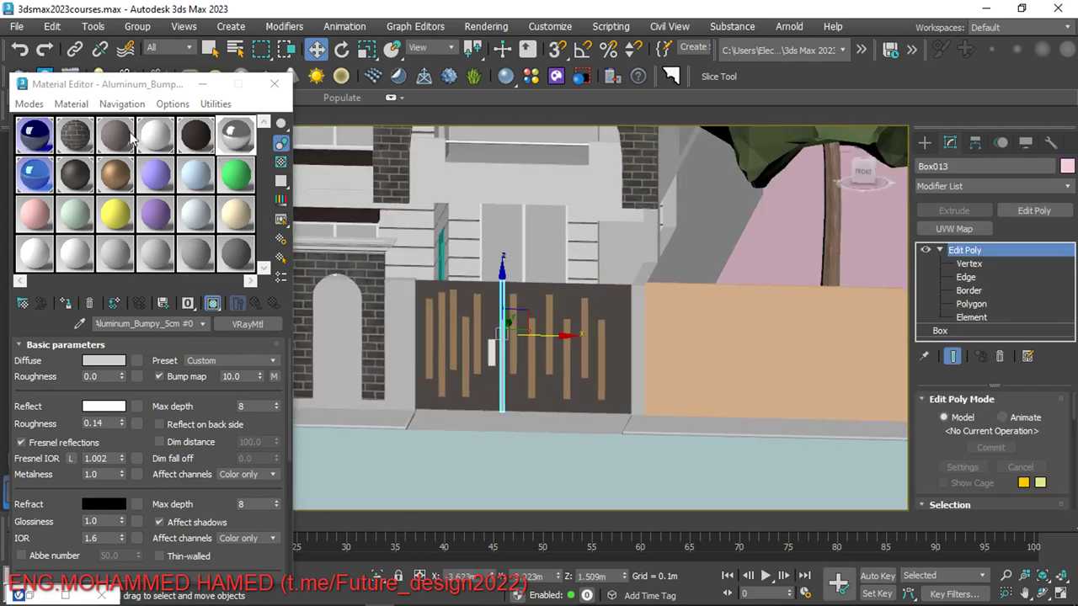
click(63, 176)
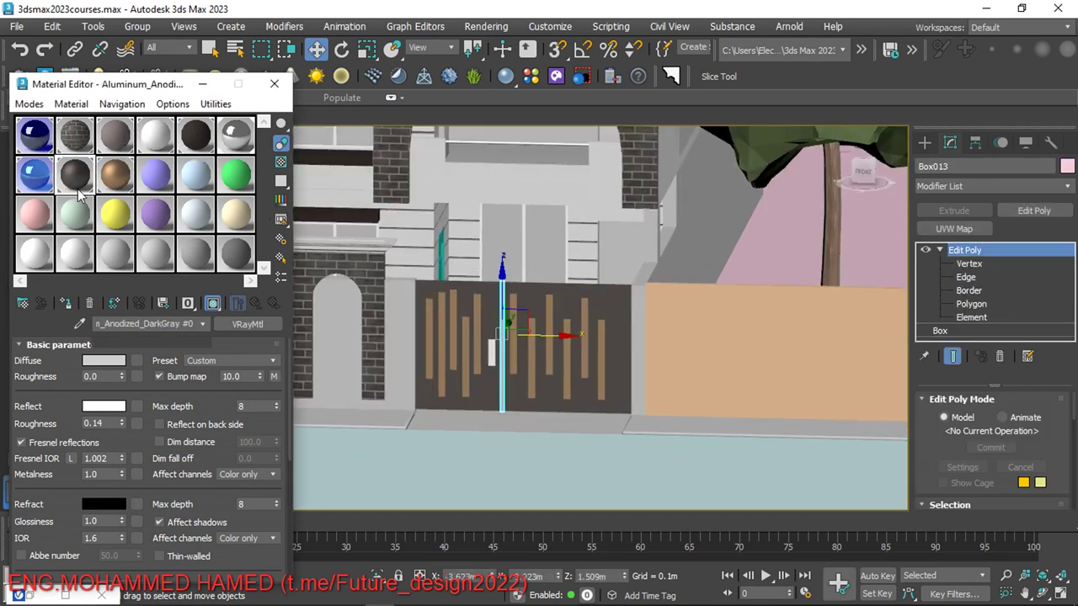
scroll(387, 335, down, 8)
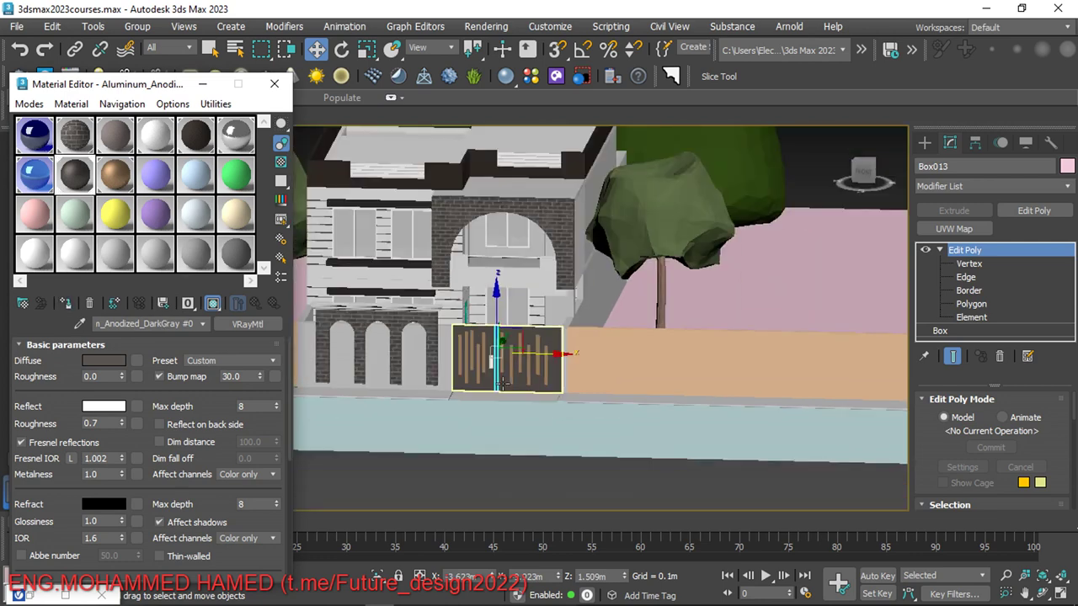
scroll(495, 383, up, 5)
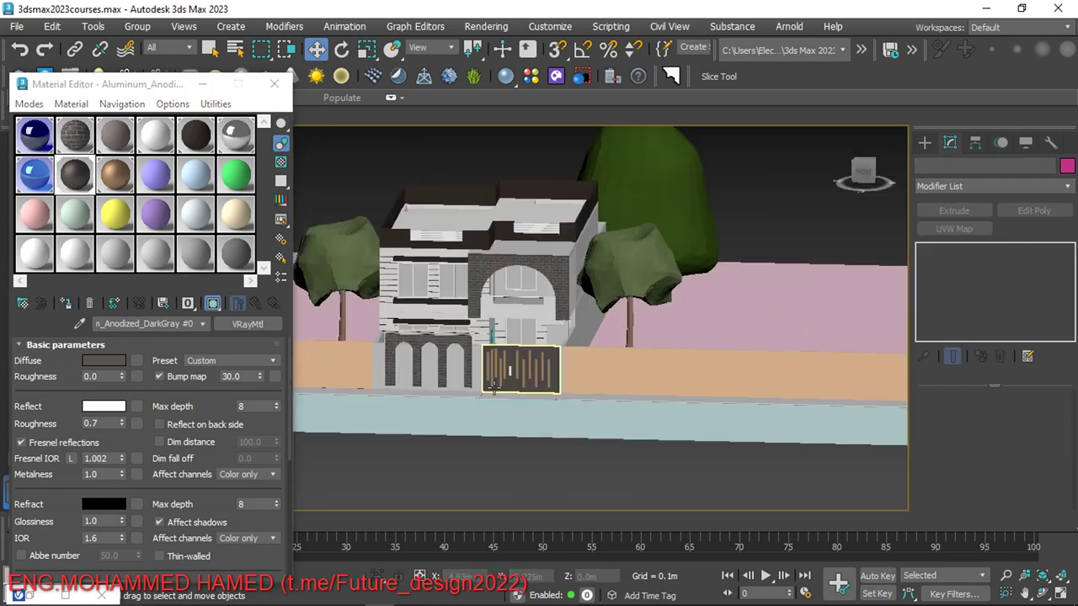
Draw a rectangle spline about 1.77 m by 0.52 m with AutoGrid on the fence wall, inside the arch nearest the gate.
click(445, 373)
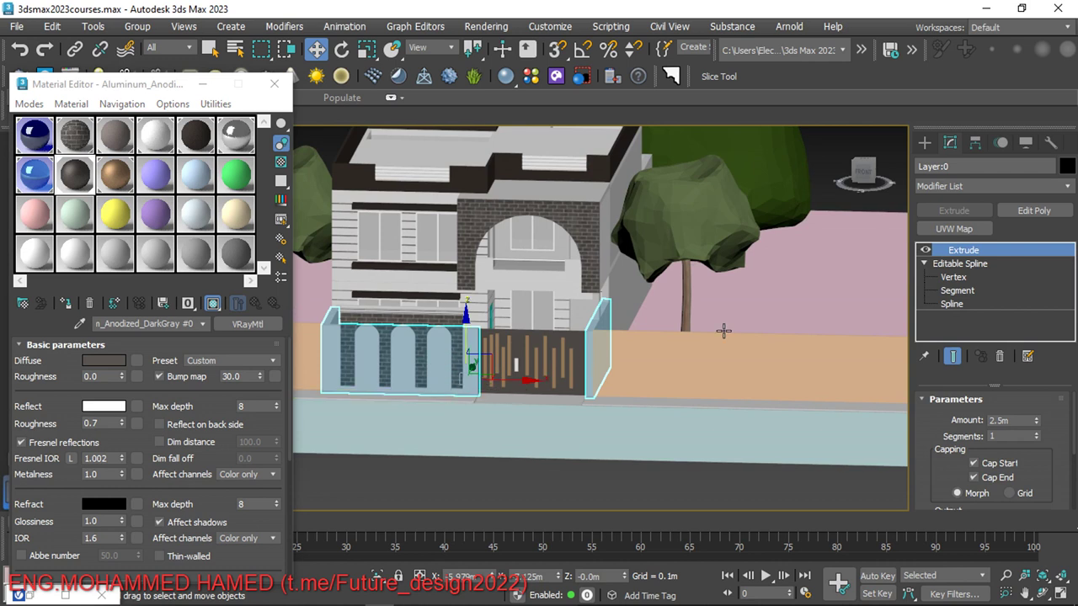
click(863, 173)
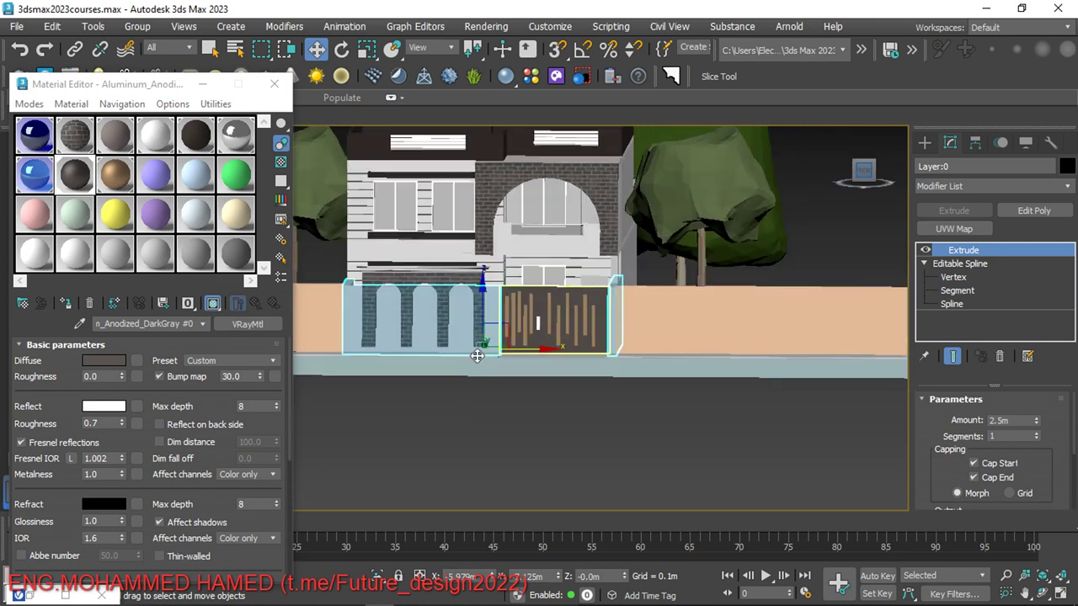
scroll(455, 288, up, 3)
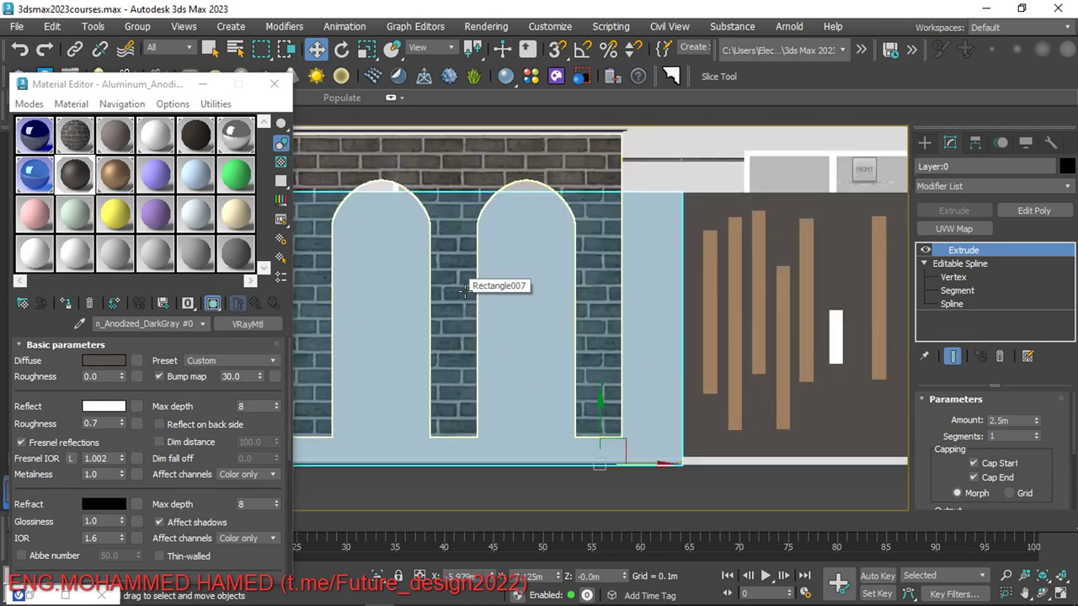
scroll(505, 287, down, 2)
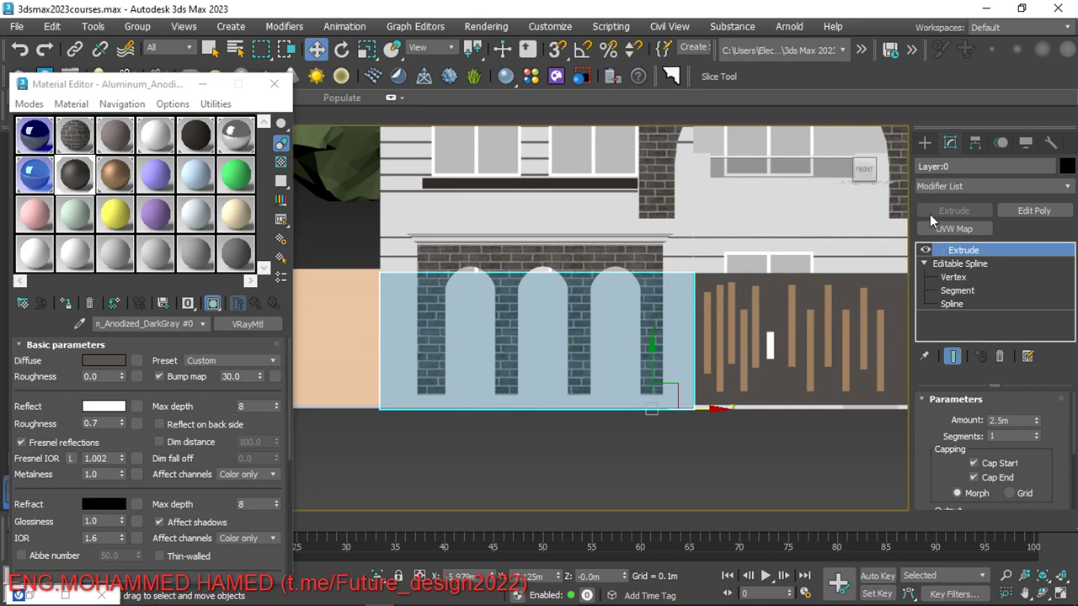
click(927, 143)
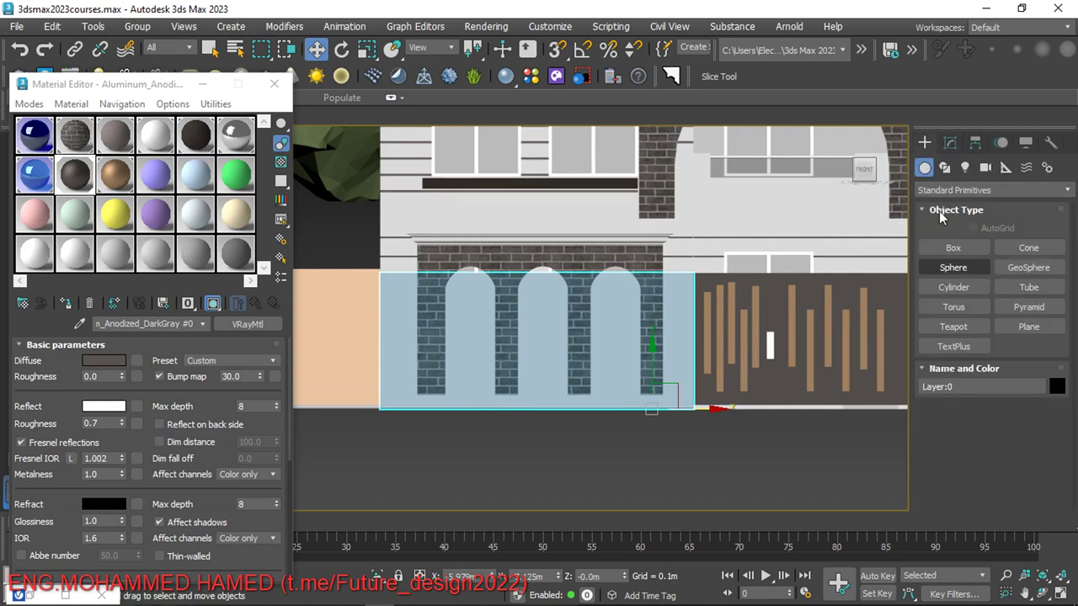
click(945, 168)
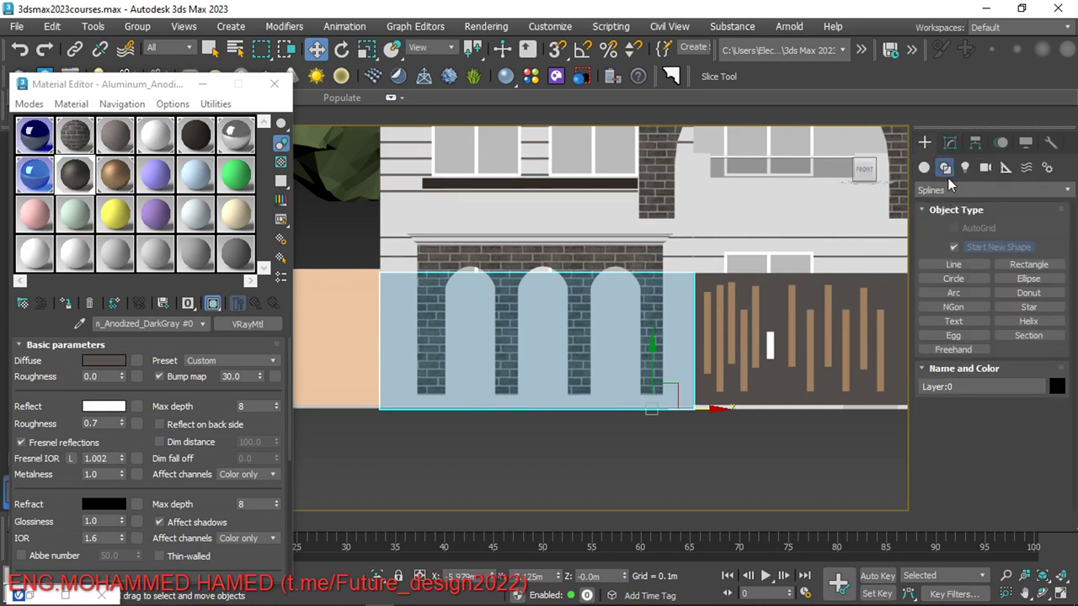
click(1010, 269)
middle_drag(600, 313, 596, 313)
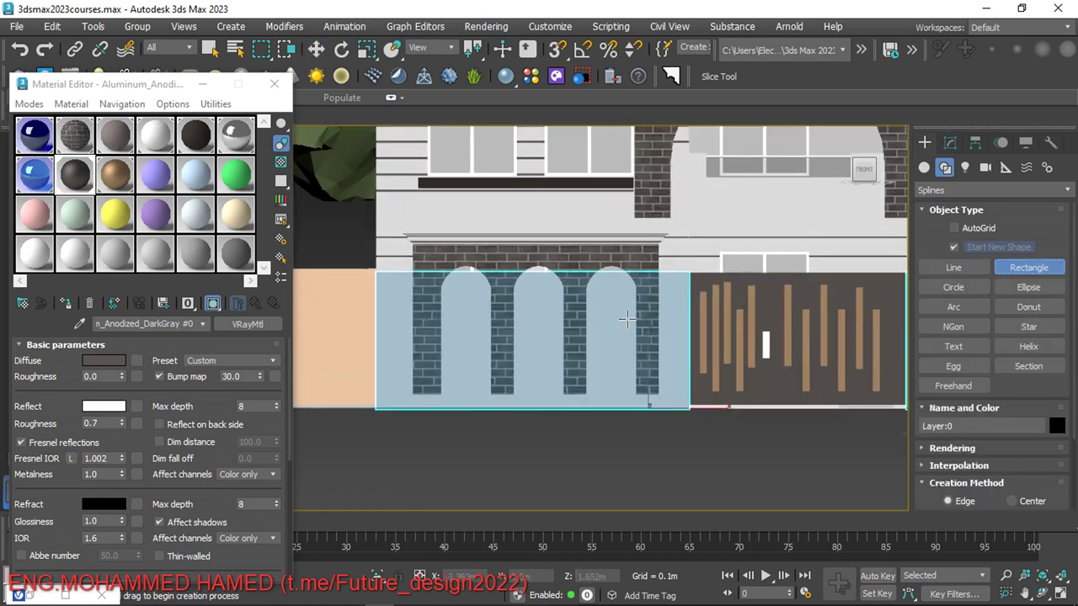
click(955, 226)
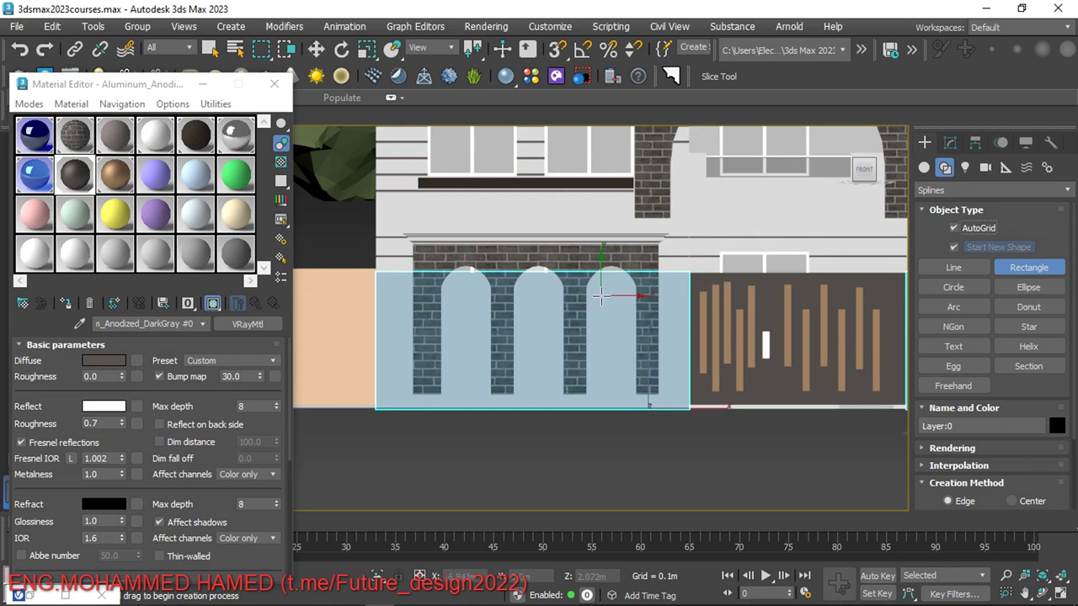
drag(599, 295, 625, 388)
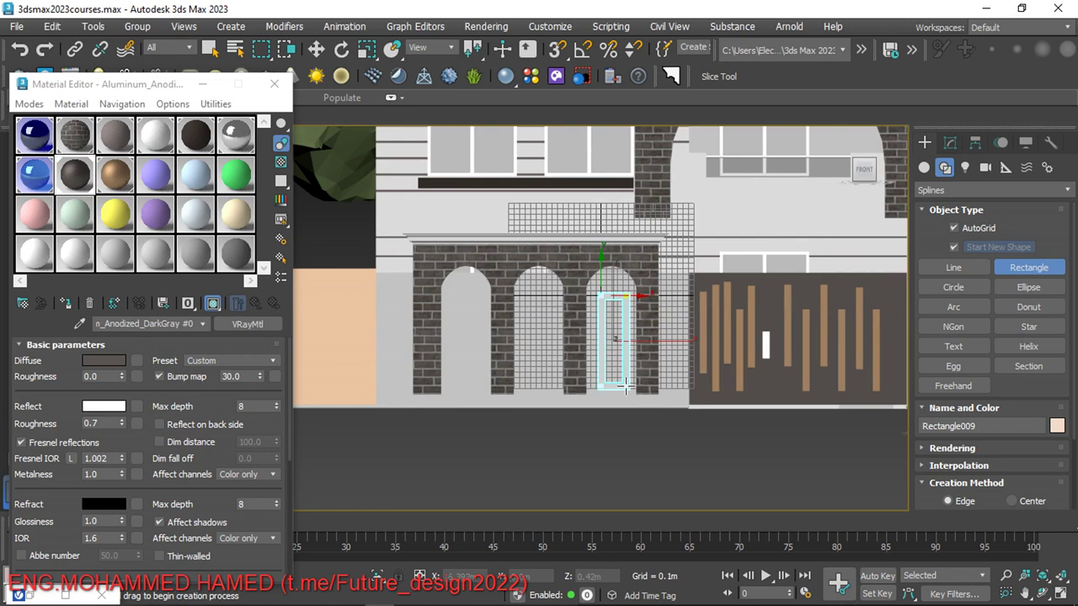
Move the rectangle up and sideways so it sits centred inside the arch nearest the gate, checking its placement in perspective.
drag(625, 388, 651, 344)
key(w)
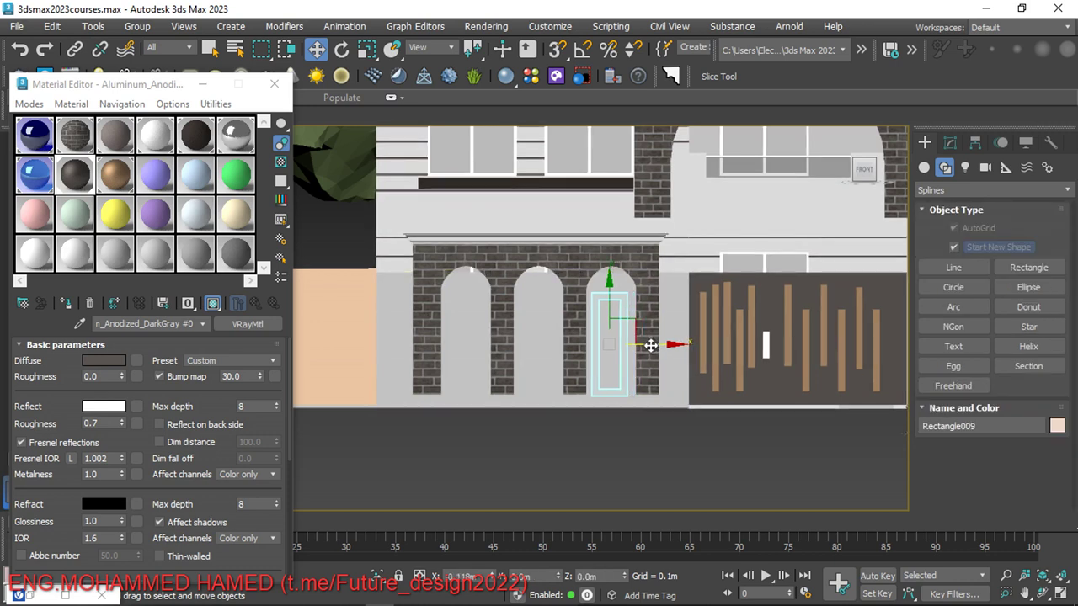
click(863, 169)
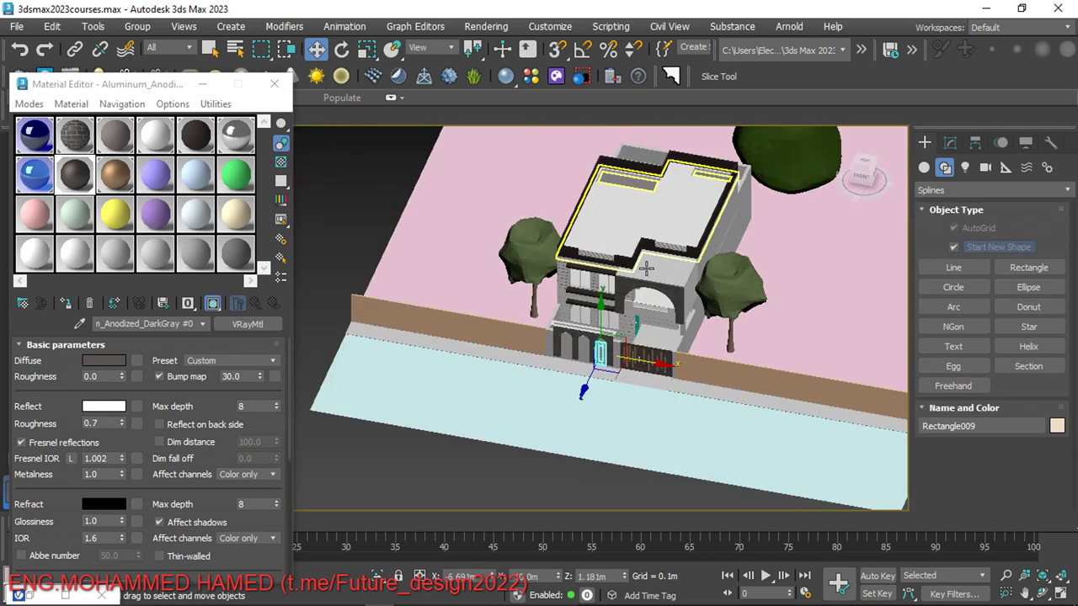
click(862, 176)
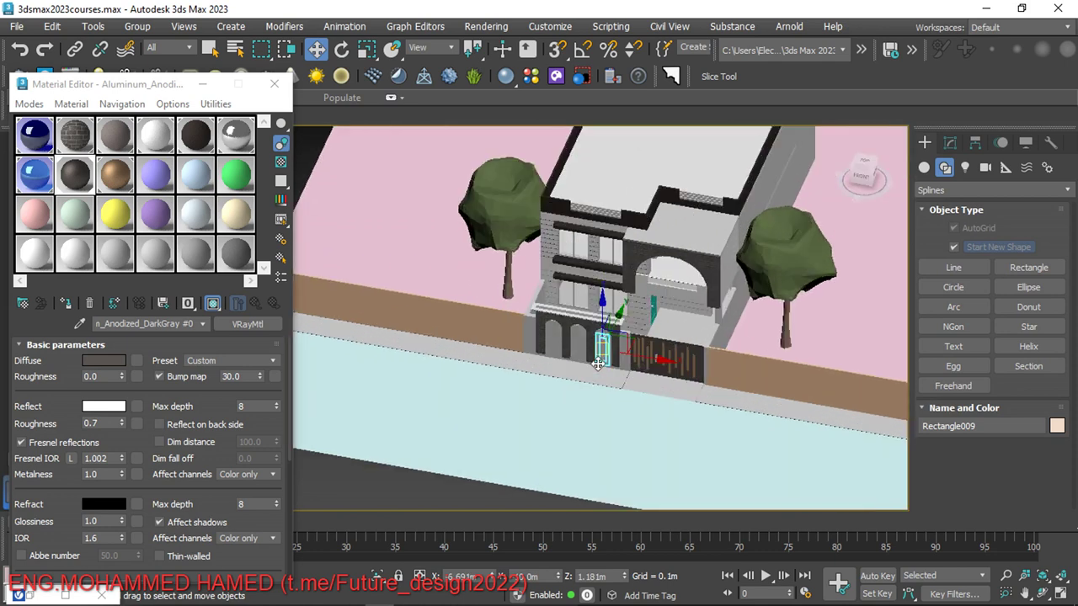
click(861, 176)
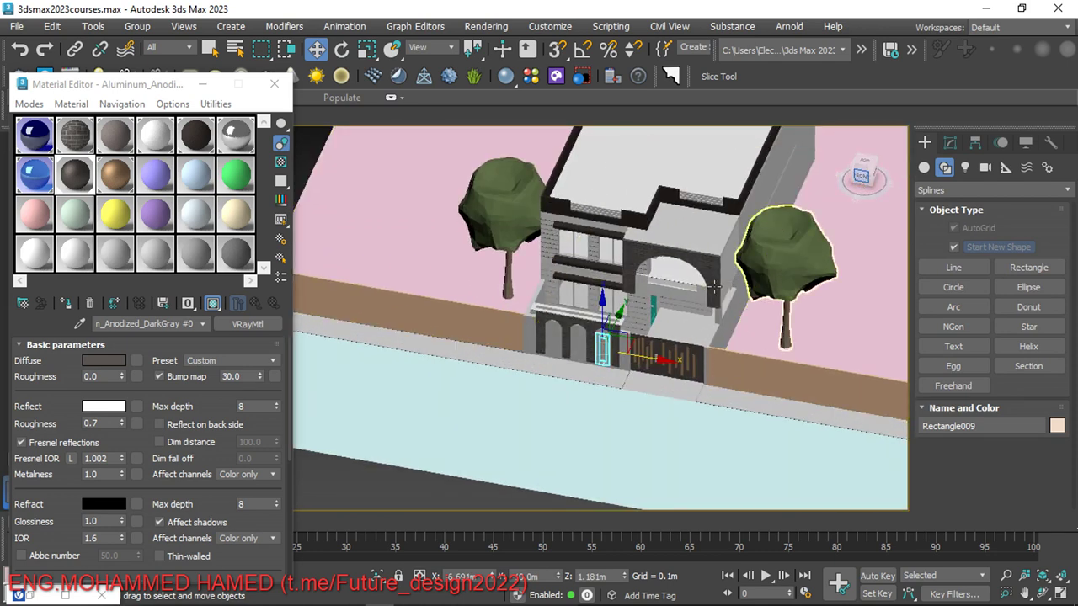
scroll(638, 246, up, 10)
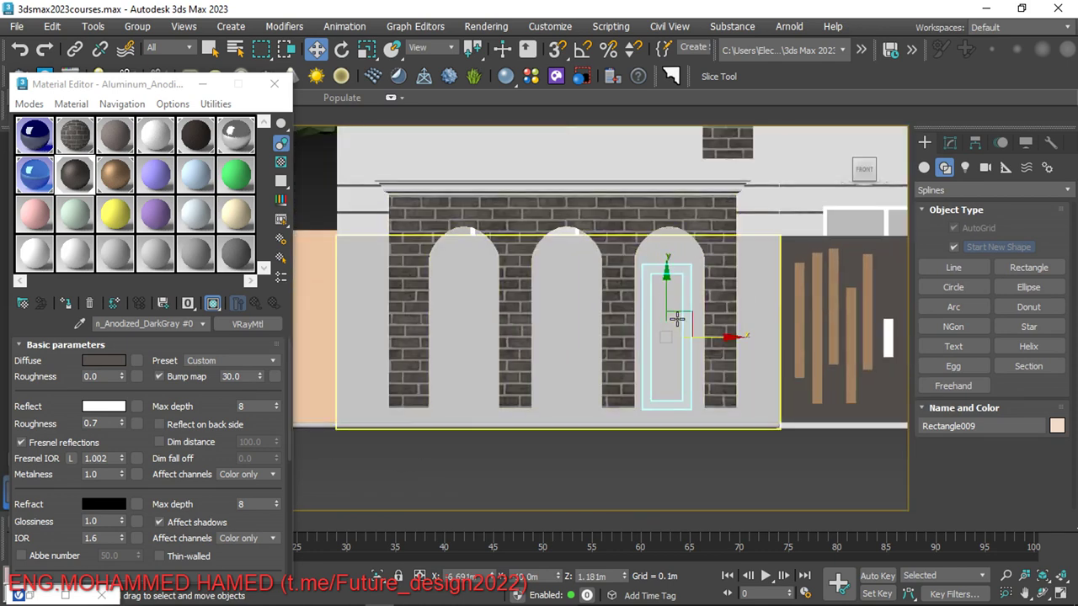
drag(666, 292, 671, 282)
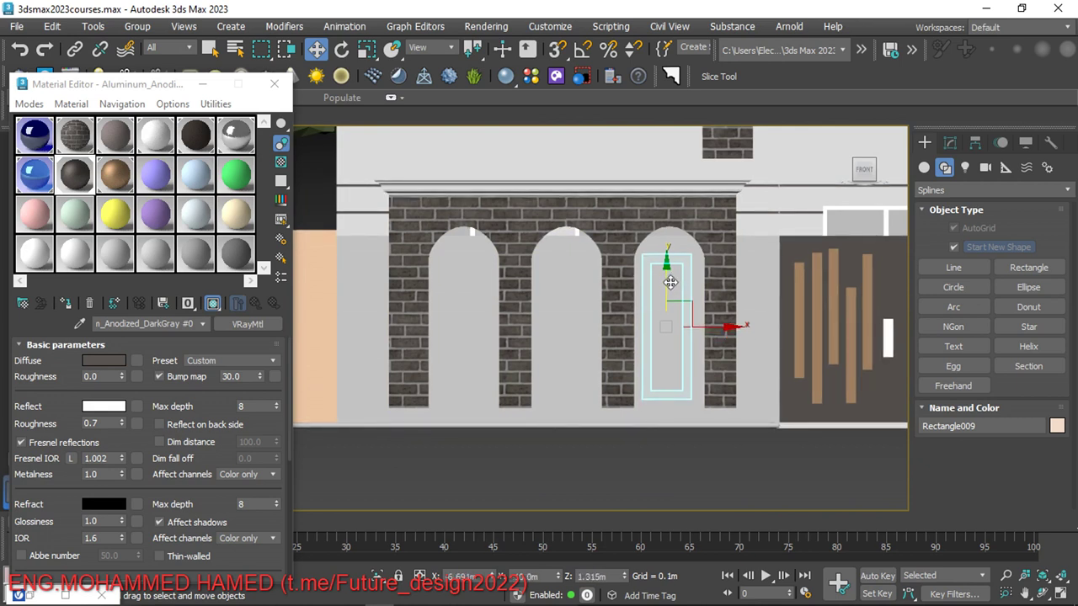
drag(716, 326, 718, 326)
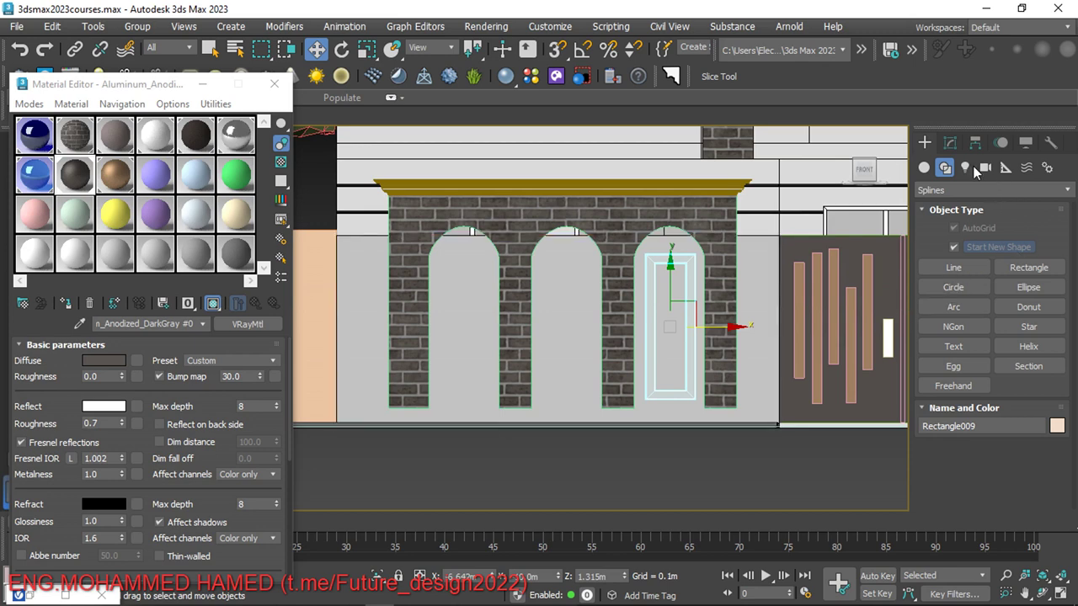
Disable the rectangle's rendering in the renderer and viewport, and nudge it sideways to centre its outline in the arch.
click(950, 143)
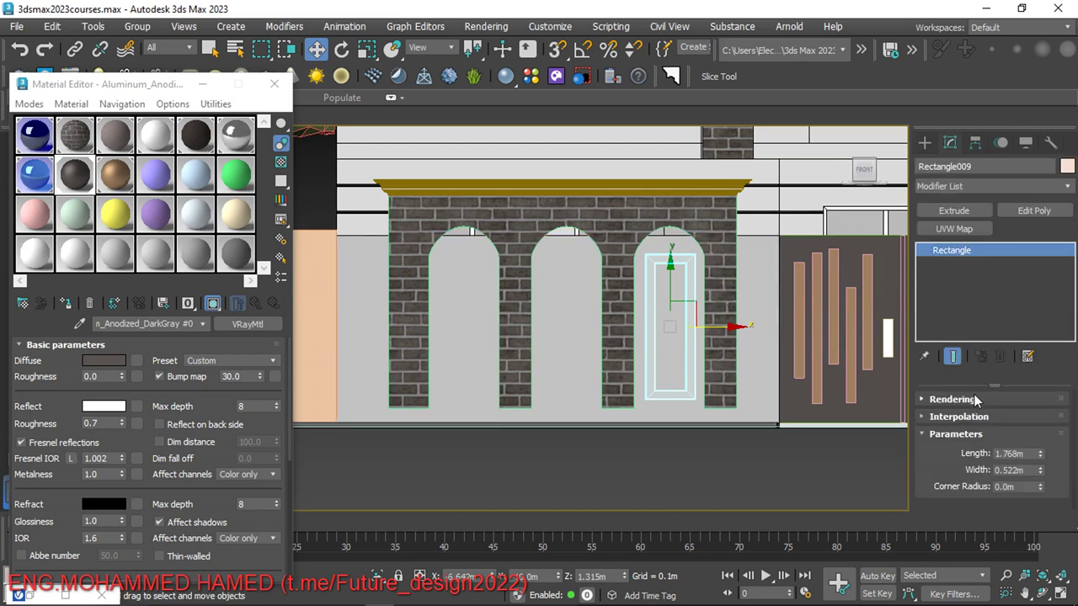
click(975, 399)
scroll(987, 438, up, 3)
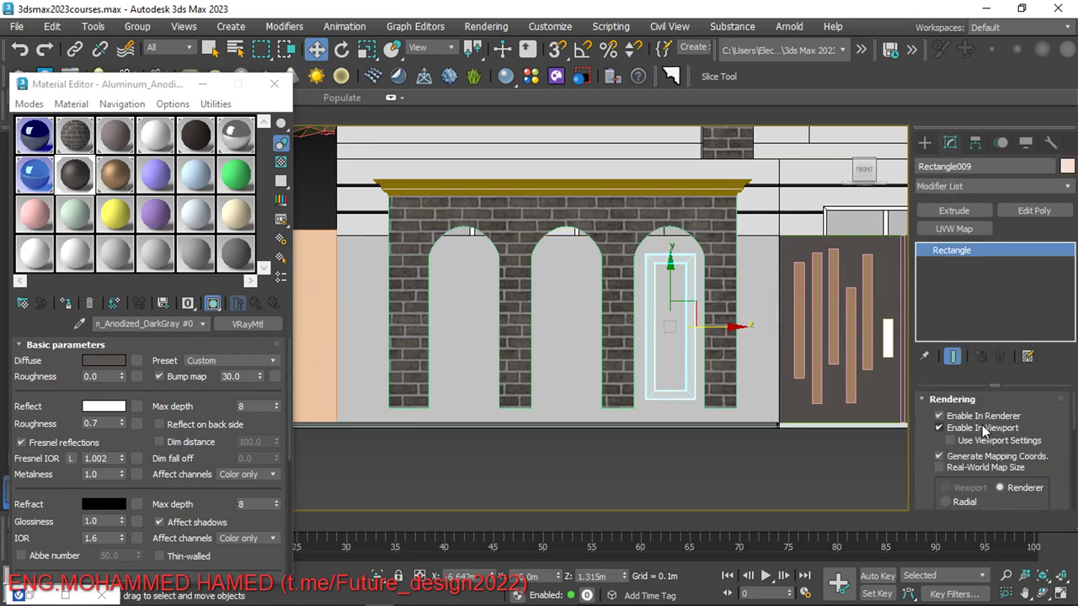
click(982, 425)
click(977, 416)
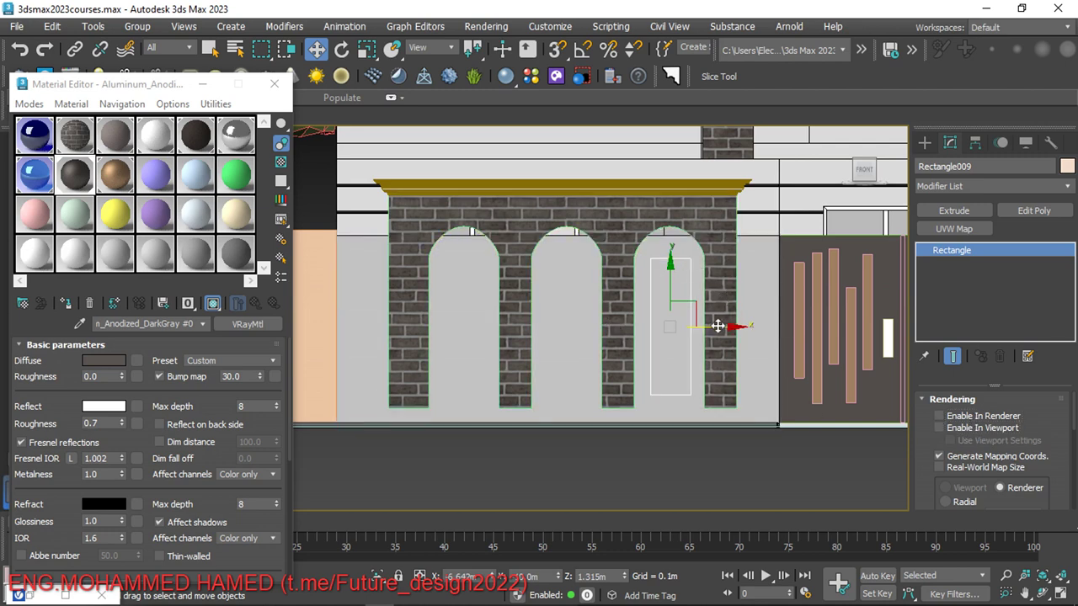
drag(719, 325, 716, 327)
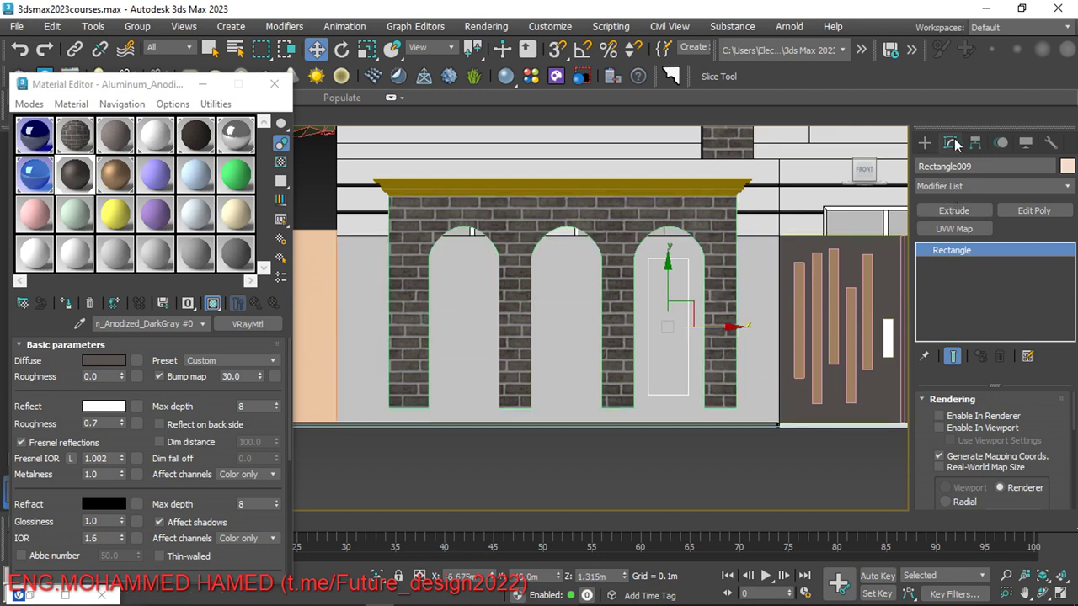
Round the rectangle's corners with a corner radius of 0.313 m.
scroll(1043, 488, down, 5)
scroll(1042, 489, down, 5)
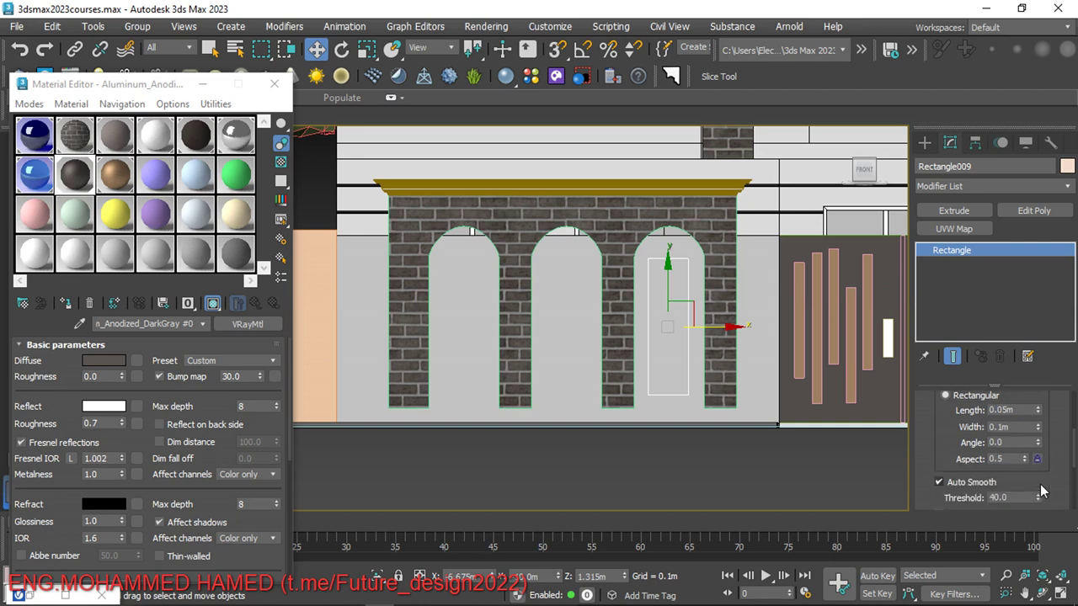
scroll(1040, 480, up, 1)
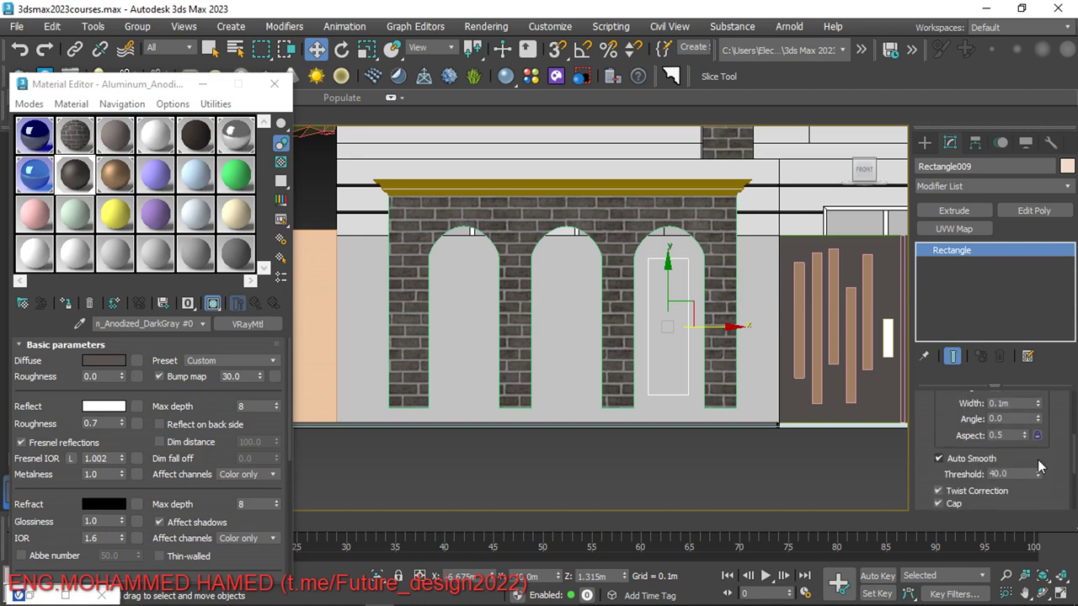
scroll(1049, 463, up, 1)
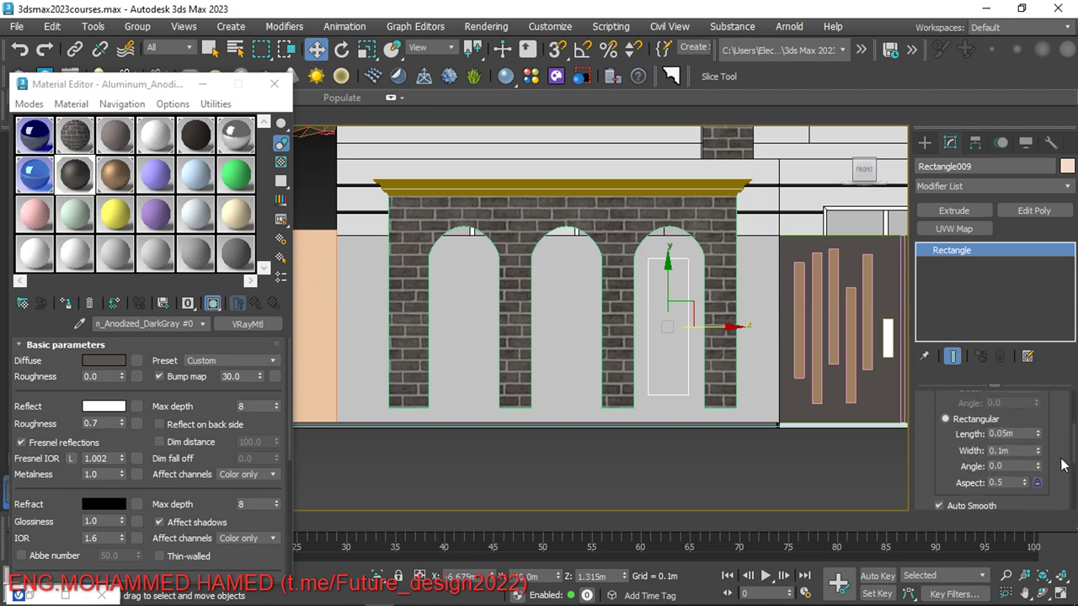
scroll(1056, 468, down, 4)
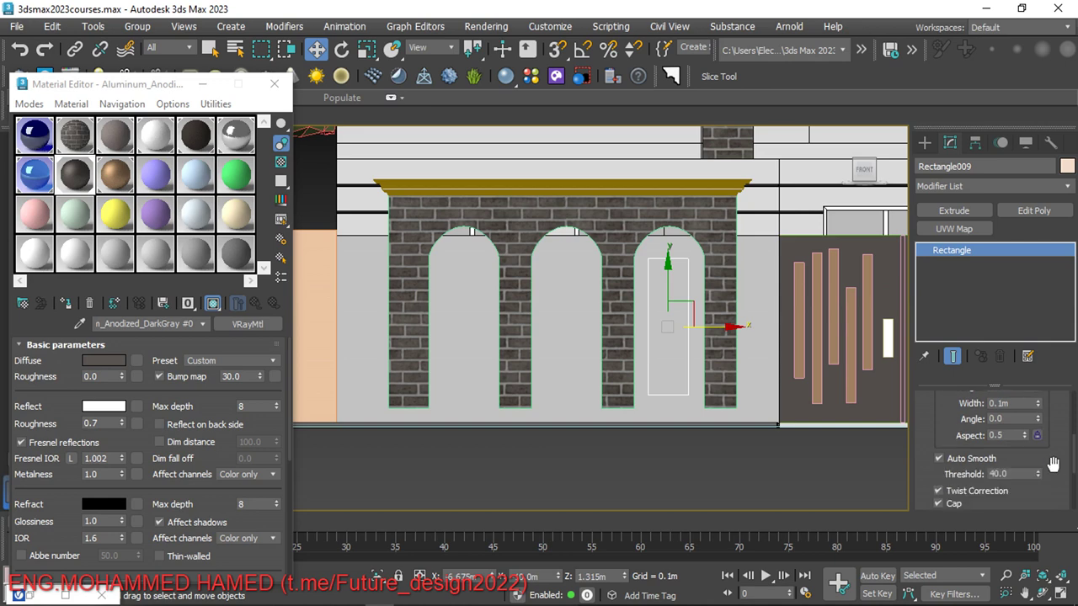
scroll(1048, 473, down, 2)
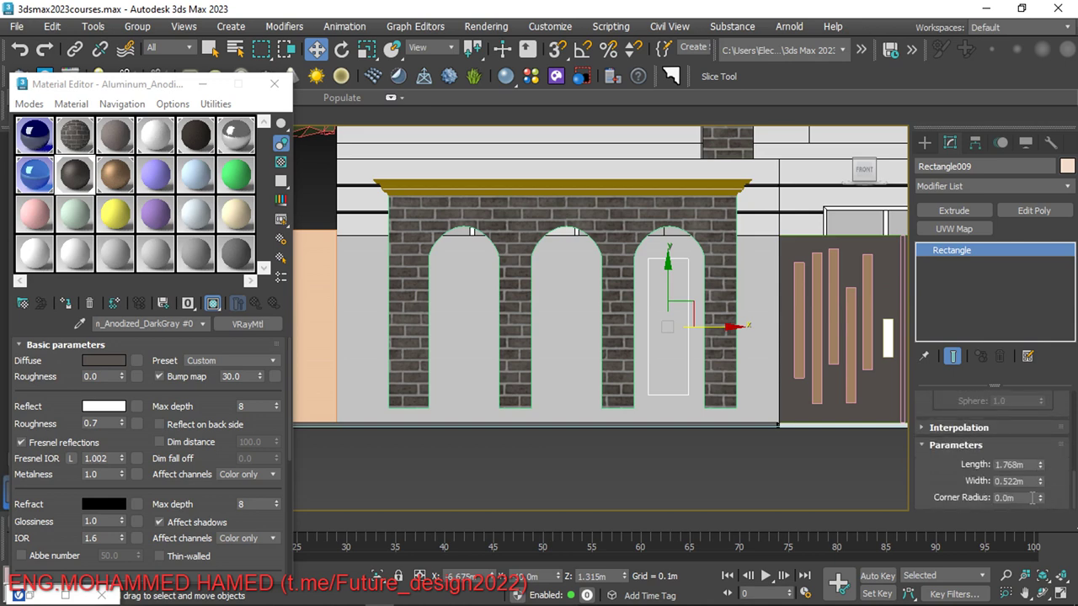
drag(1040, 500, 1040, 411)
drag(1036, 352, 1040, 354)
drag(1041, 502, 1038, 596)
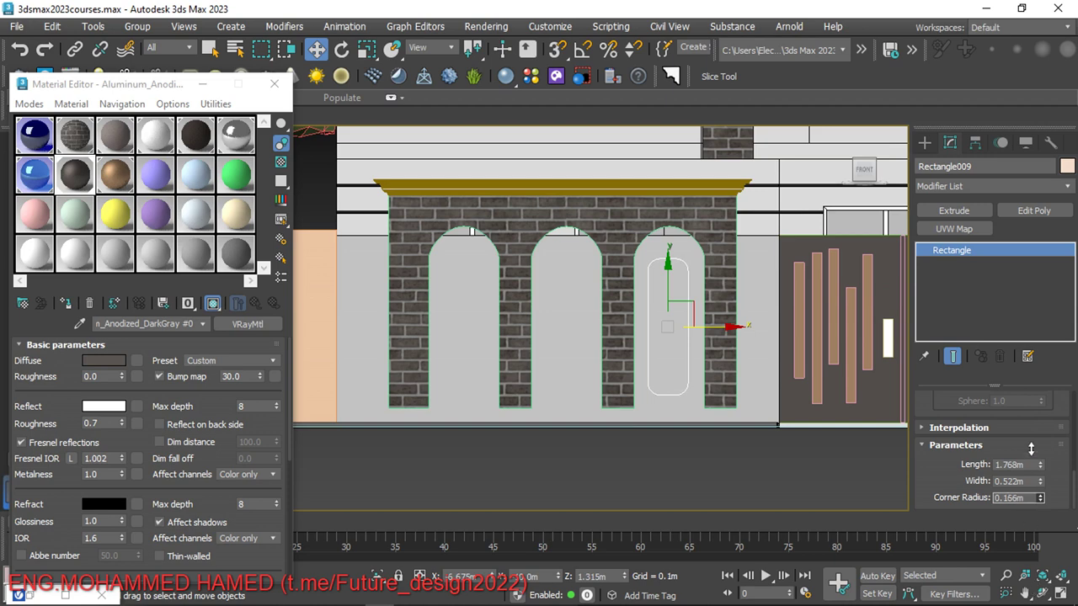
mouse_move(1031, 449)
mouse_down()
mouse_move(1040, 7)
mouse_move(1038, 530)
mouse_move(1031, 435)
mouse_move(1035, 448)
mouse_up()
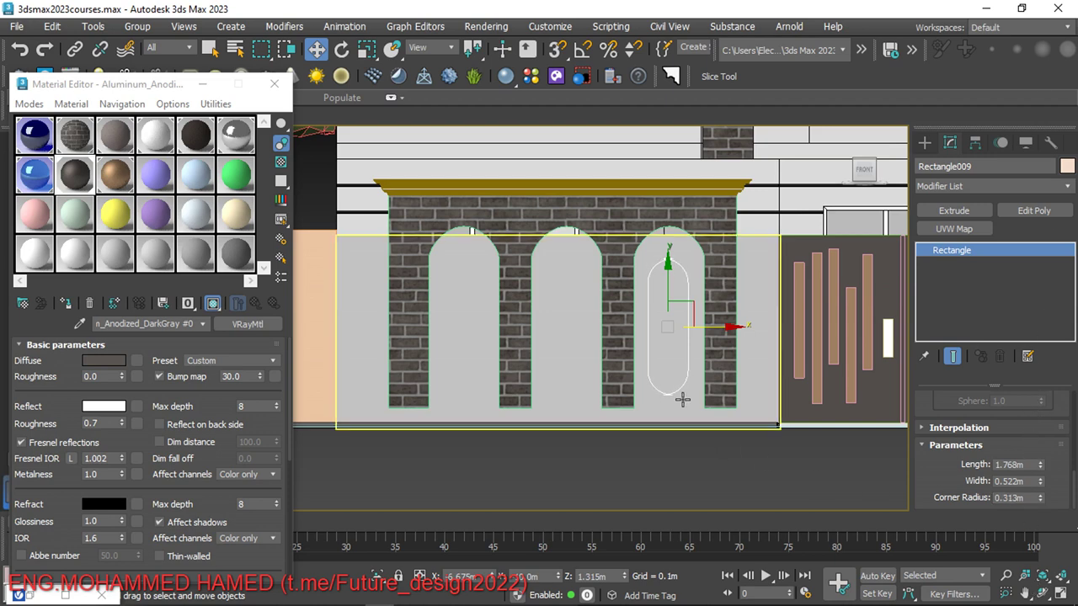
Reduce the rectangle's corner radius to 0.213 m so its rounded ends form a clean curve.
scroll(680, 399, up, 5)
scroll(553, 392, down, 3)
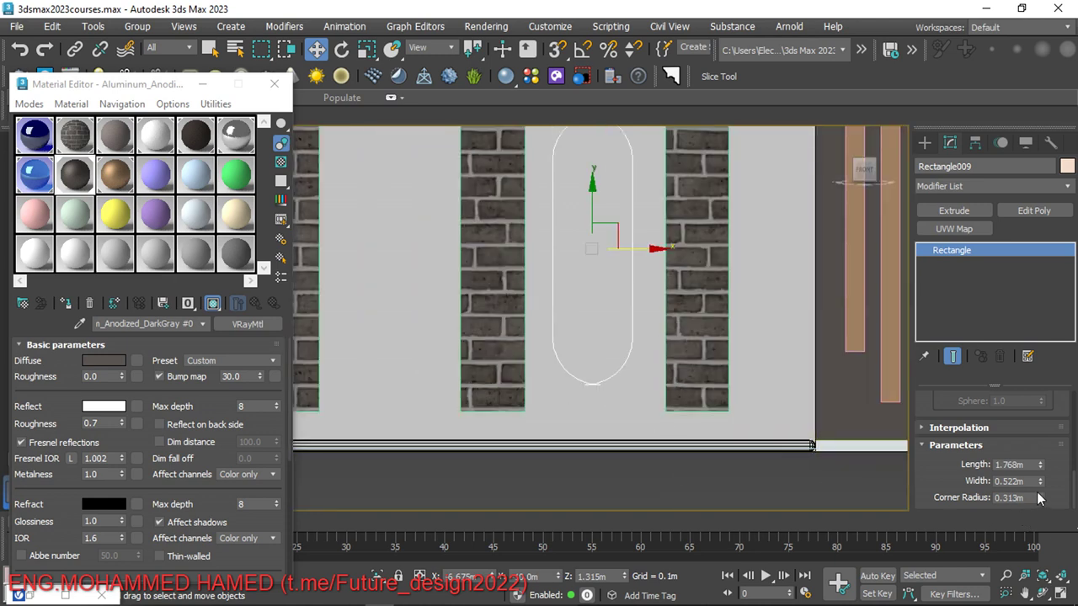
drag(1040, 497, 1039, 512)
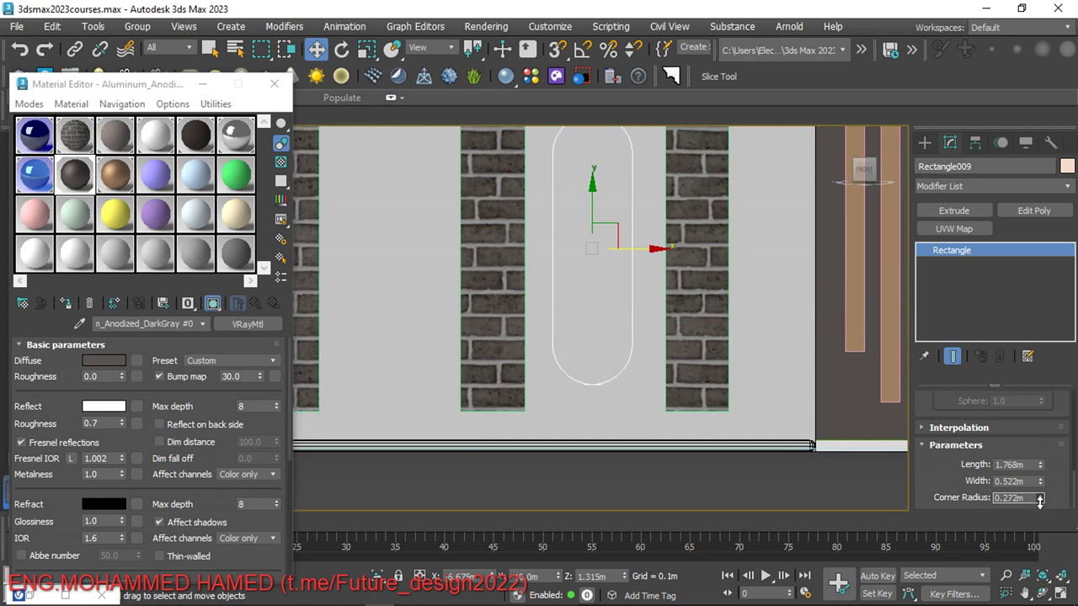
drag(1040, 499, 1041, 509)
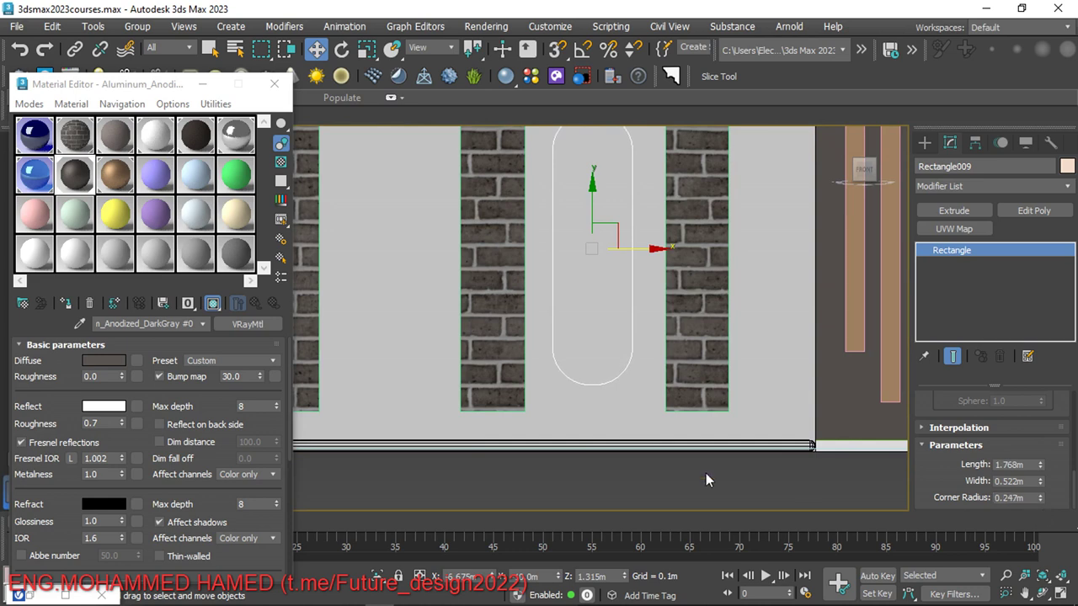
scroll(606, 400, up, 2)
scroll(587, 388, up, 3)
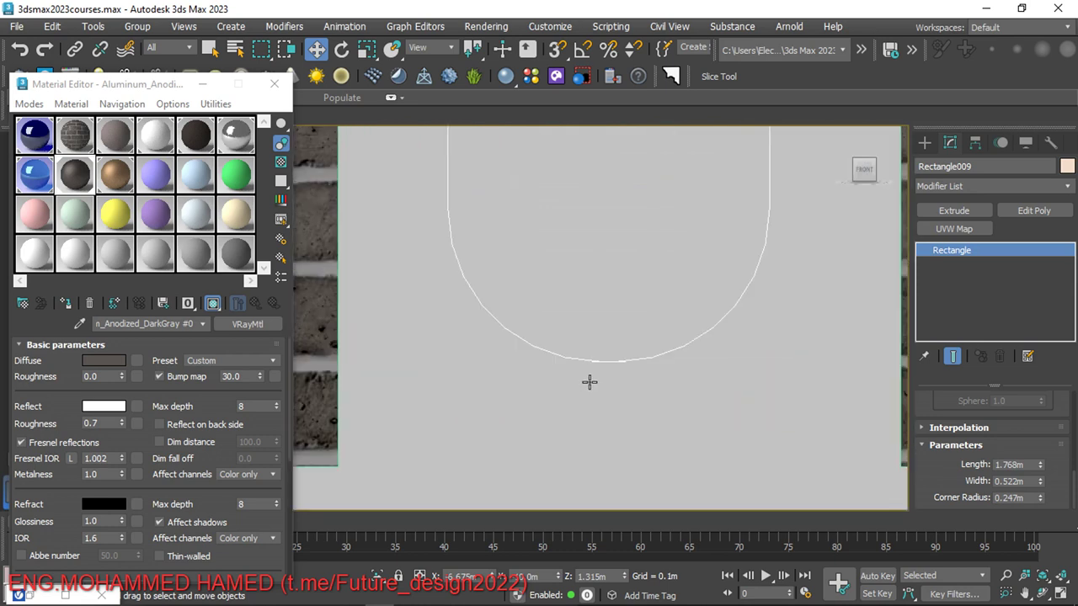
scroll(628, 371, up, 1)
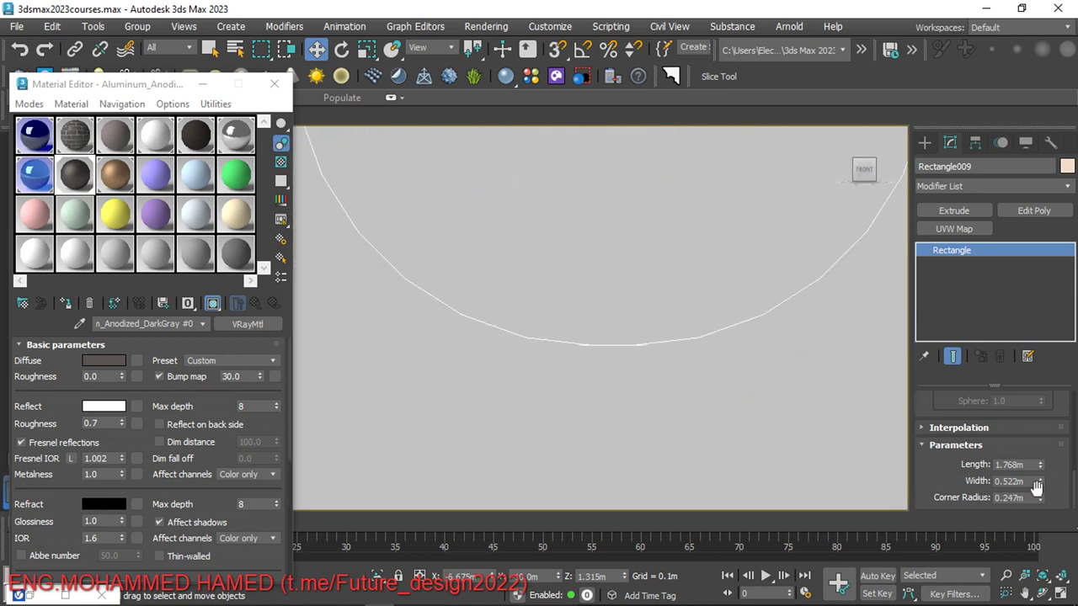
drag(1042, 500, 1045, 505)
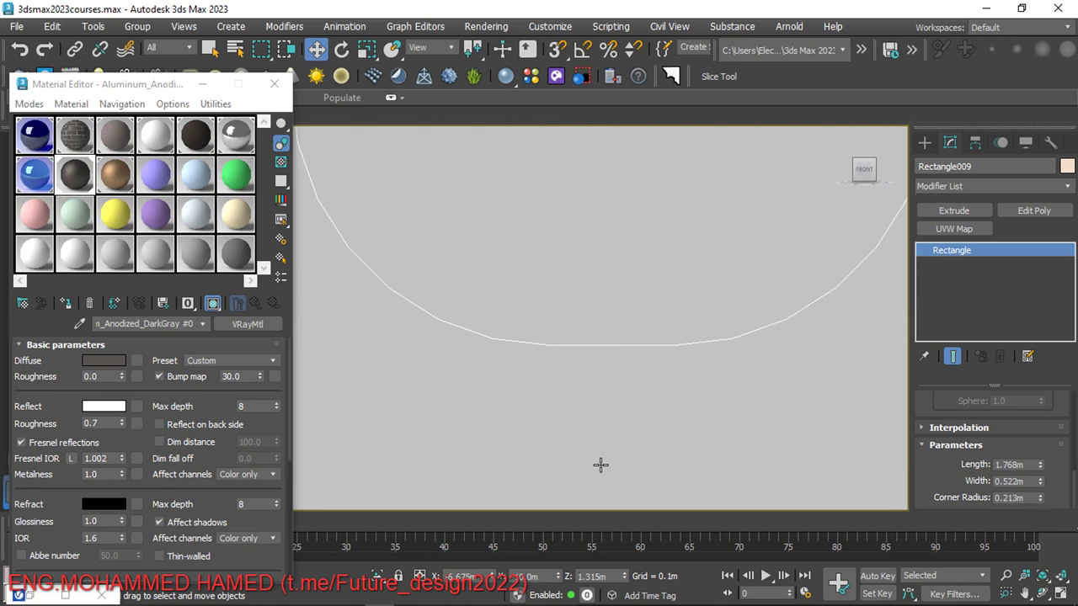
scroll(601, 464, down, 5)
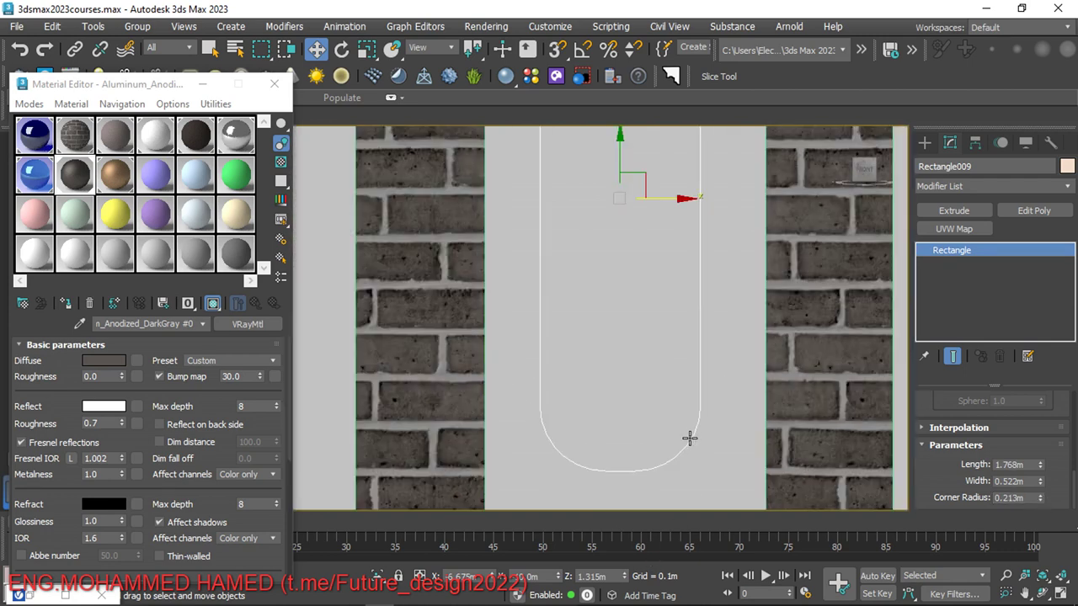
scroll(692, 428, down, 4)
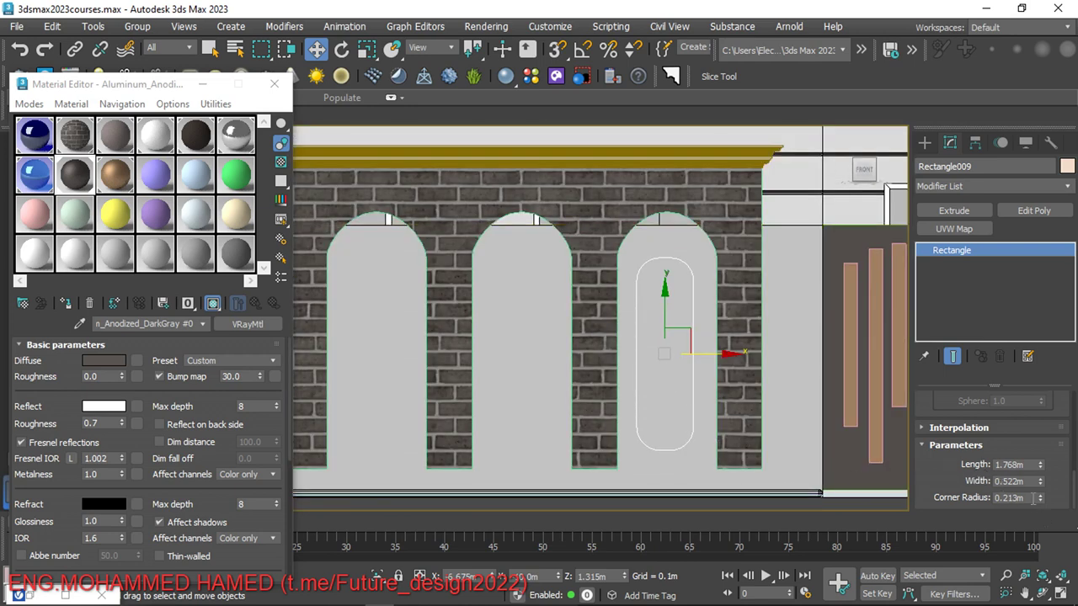
Reset the rectangle's corner radius to 0 m and convert it to an editable spline.
drag(1038, 499, 1039, 502)
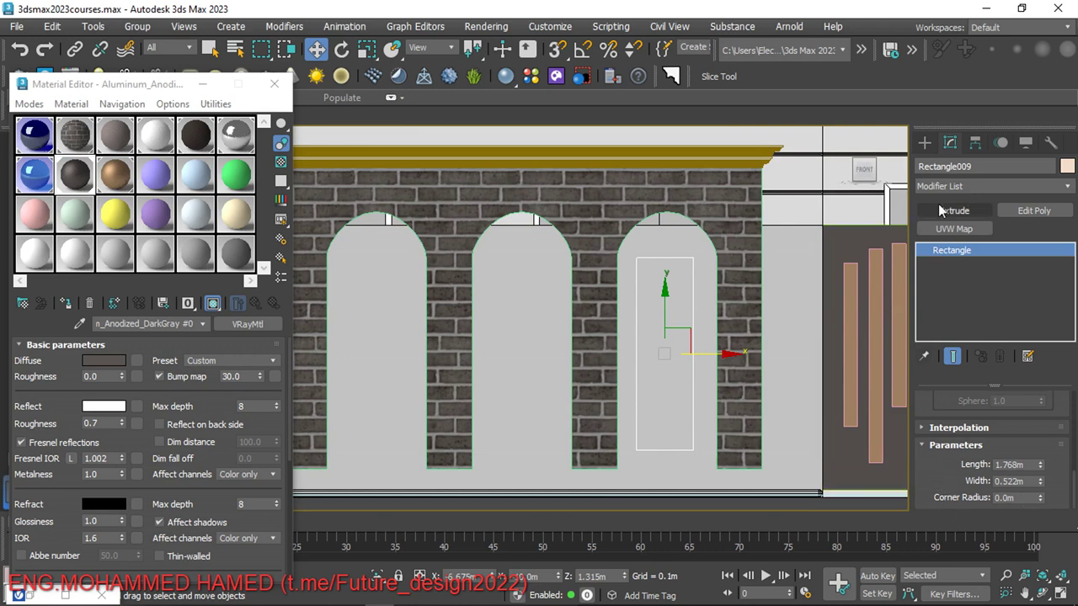
right_click(771, 282)
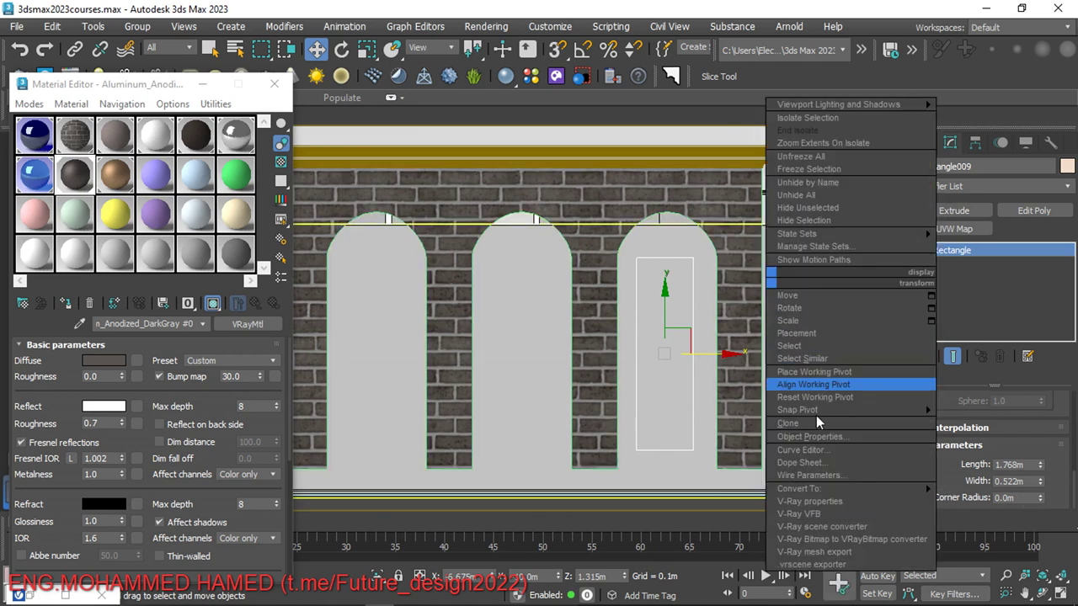
mouse_move(862, 492)
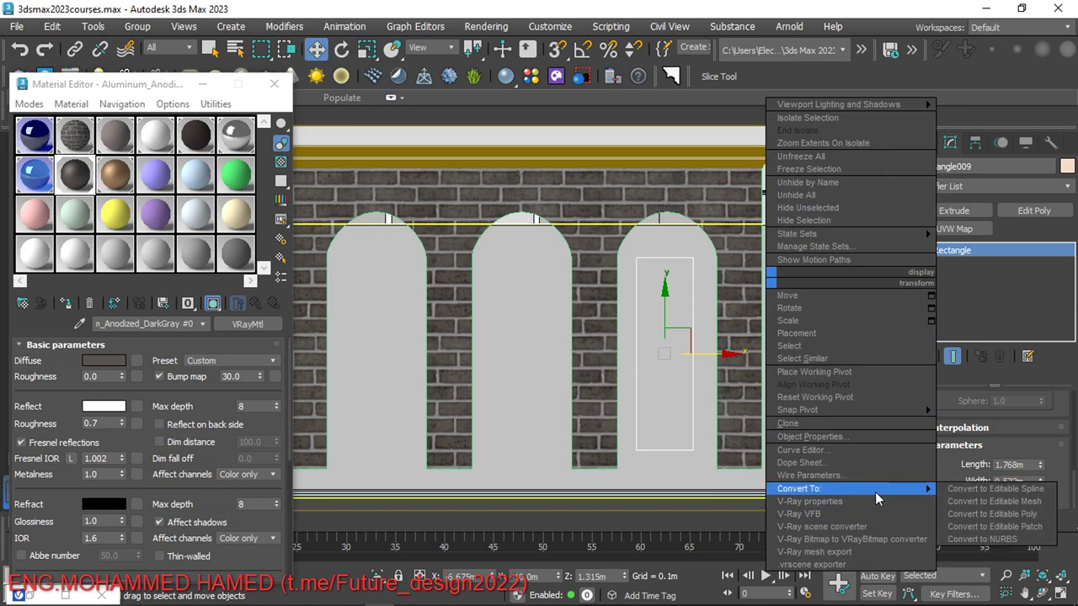
click(968, 488)
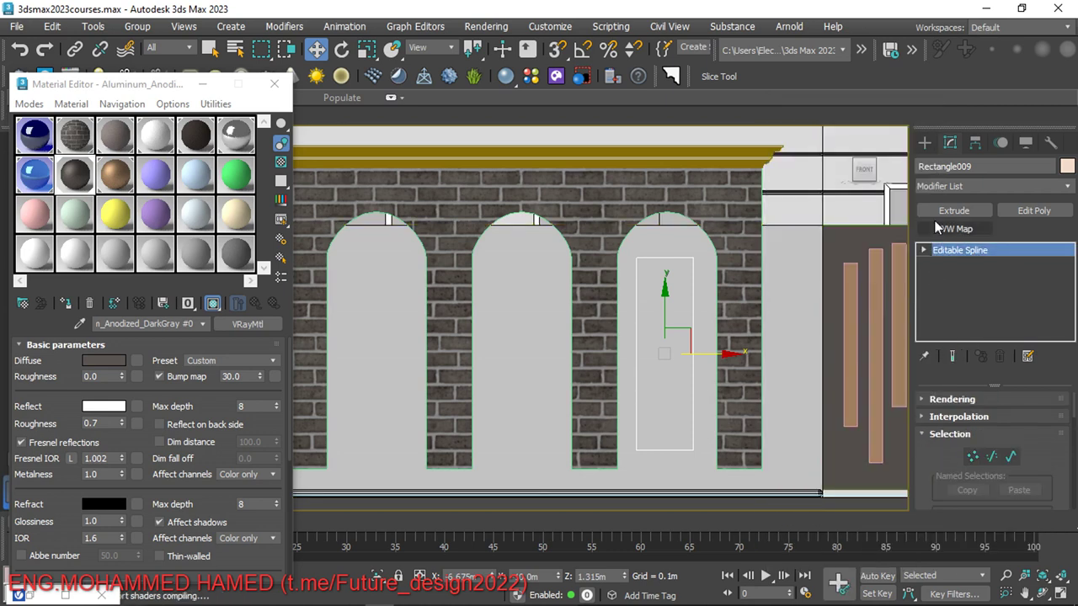
Widen the spline slightly by shifting its two gate-side vertices outward, and select its two upper vertices.
click(973, 456)
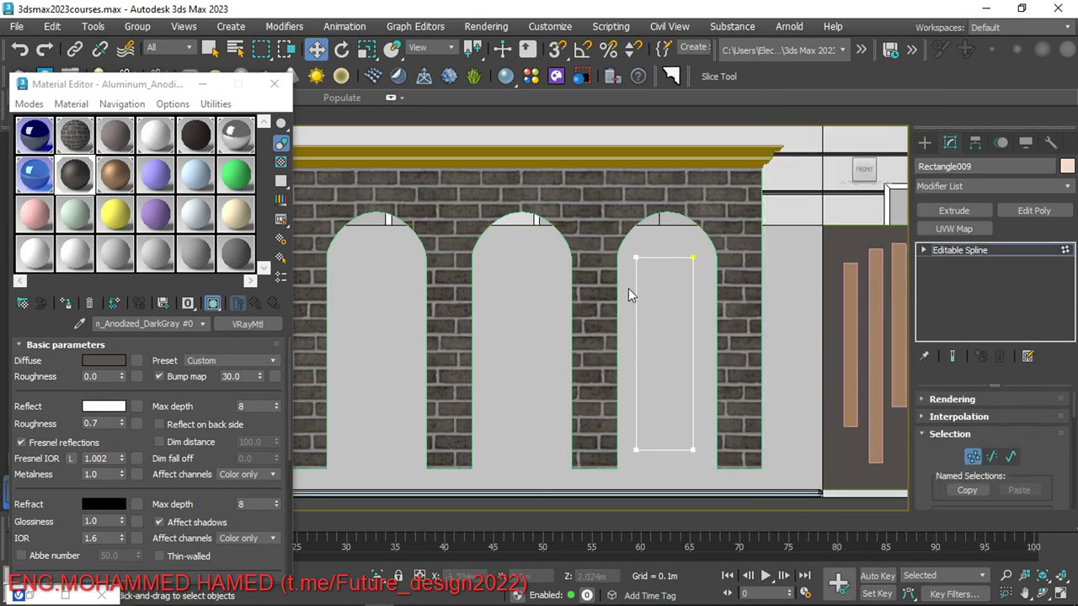
drag(628, 295, 703, 248)
scroll(1032, 468, down, 3)
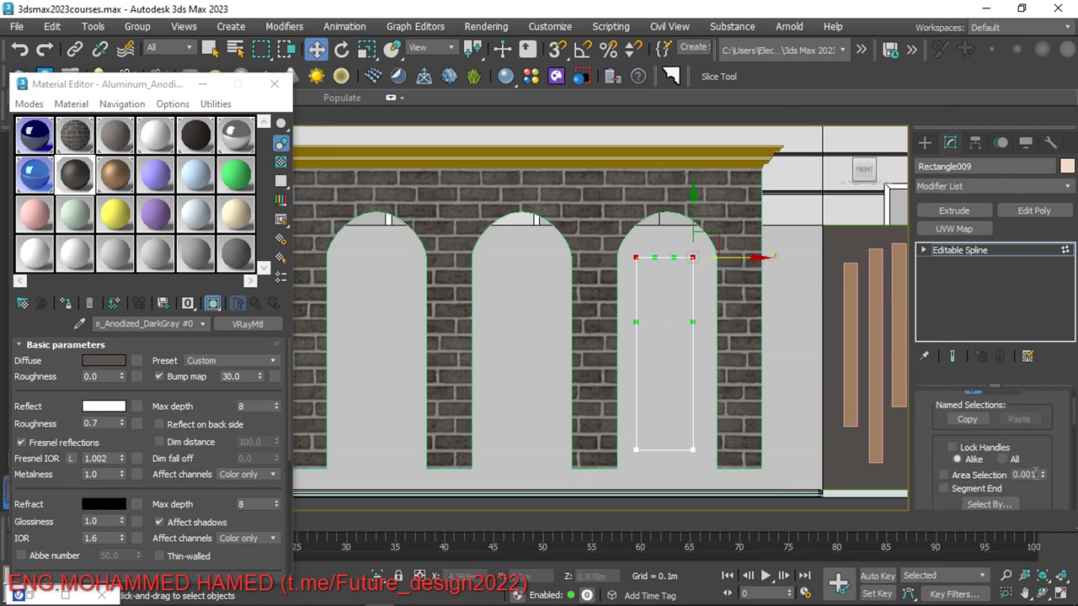
scroll(990, 490, down, 5)
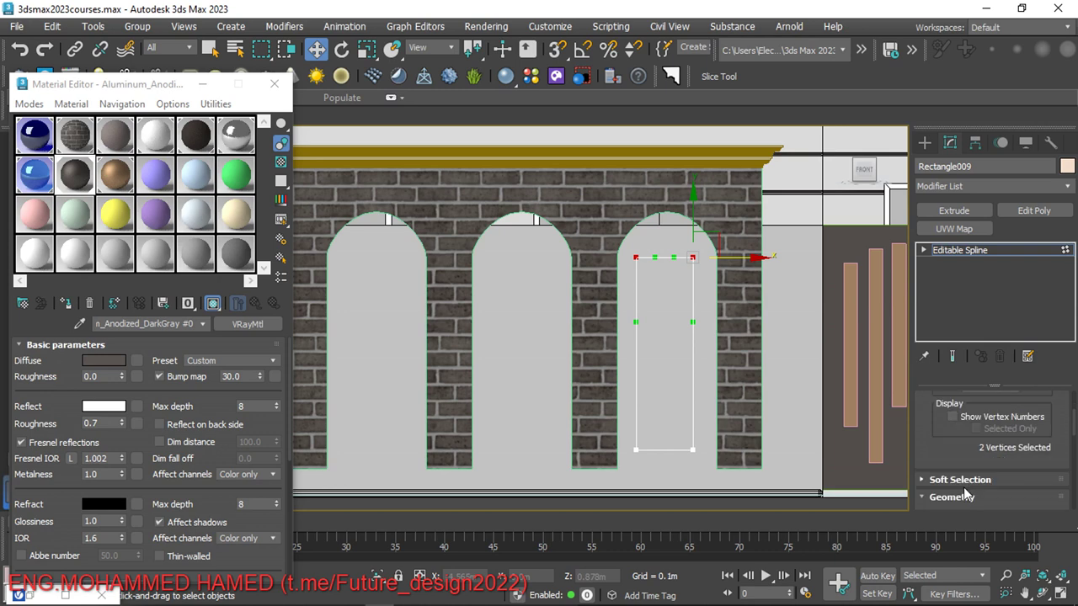
scroll(963, 487, down, 5)
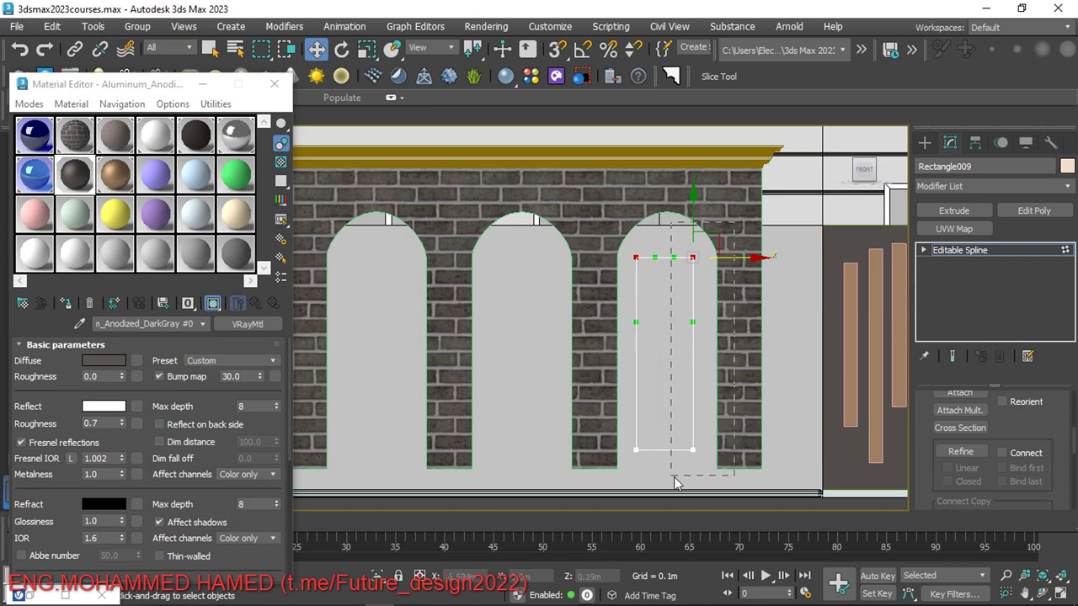
drag(650, 471, 634, 272)
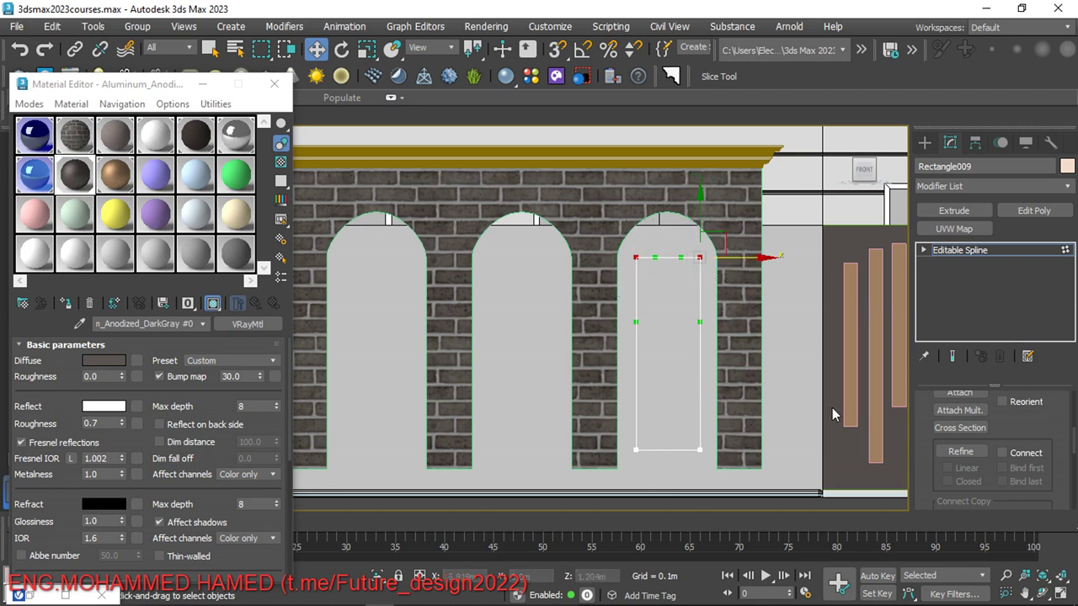
Fillet the spline's upper and lower corner pairs until both ends form full half-circles.
scroll(1024, 455, down, 5)
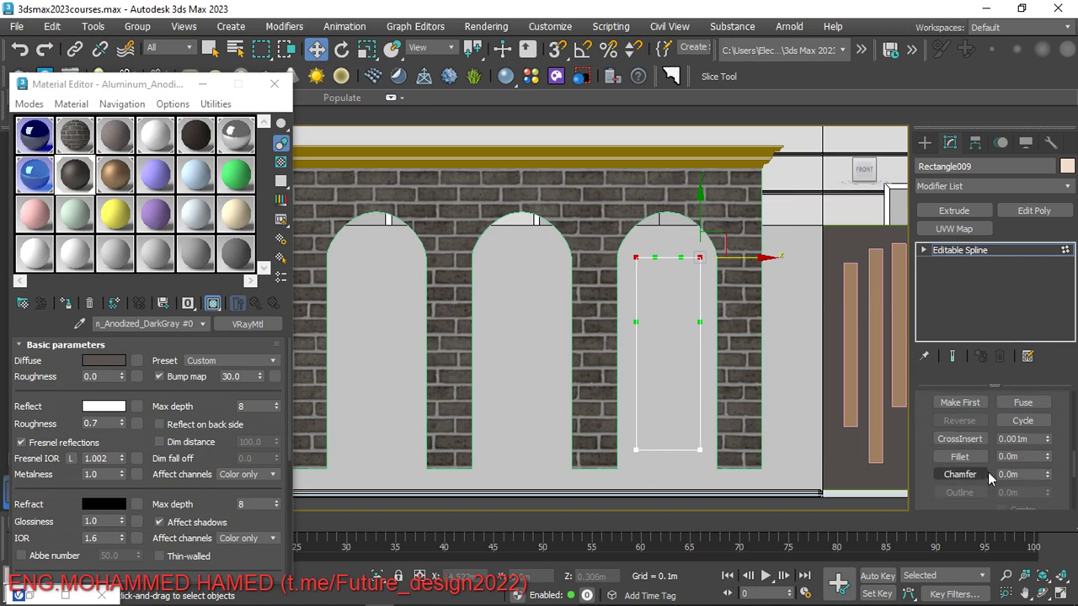
click(960, 456)
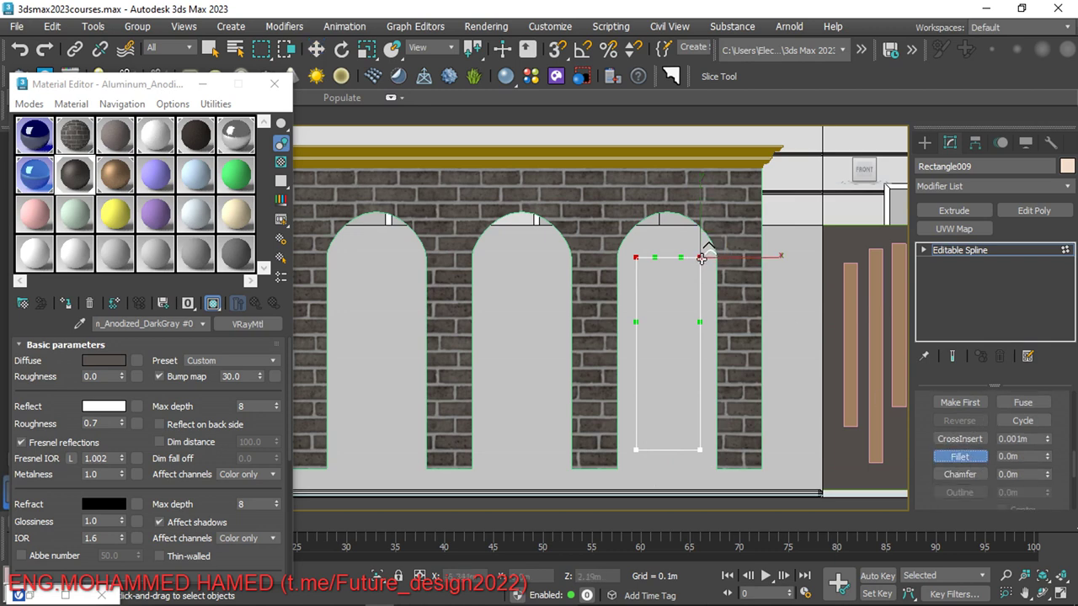
drag(701, 253, 684, 129)
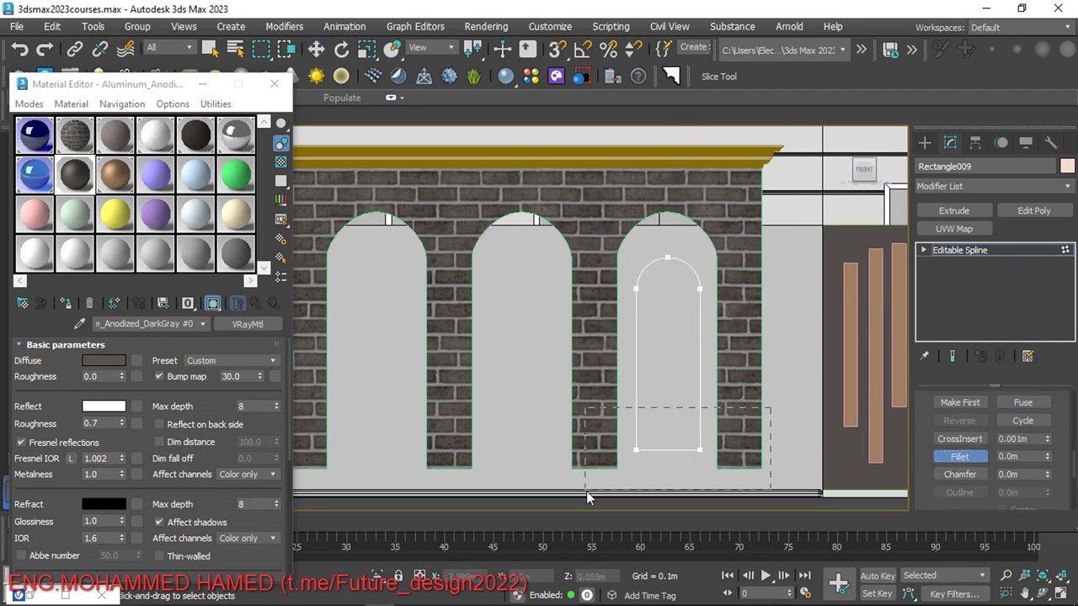
drag(587, 495, 587, 497)
drag(698, 446, 711, 283)
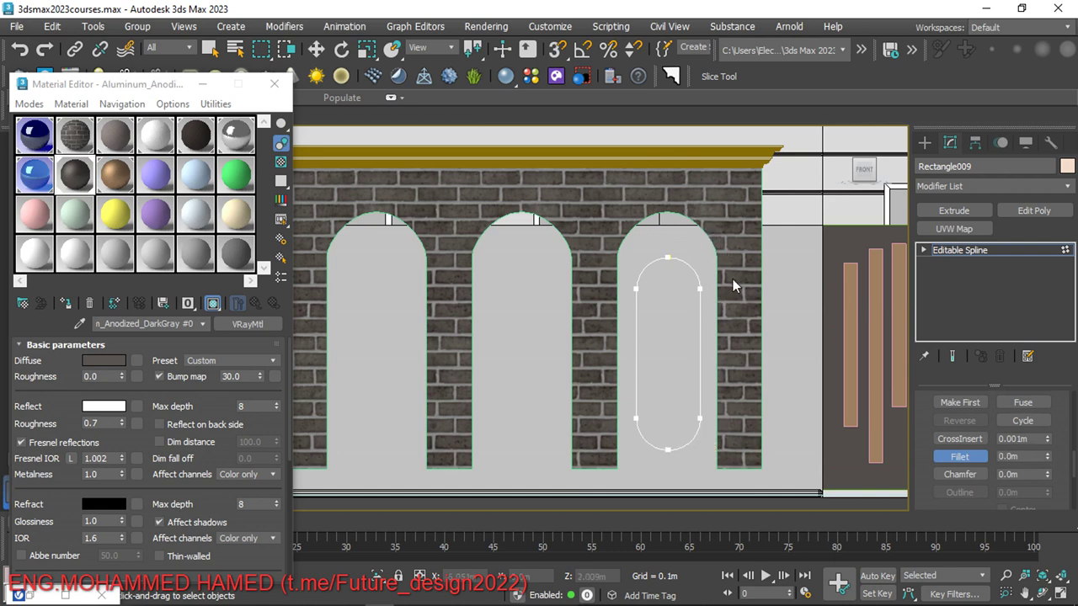
key(w)
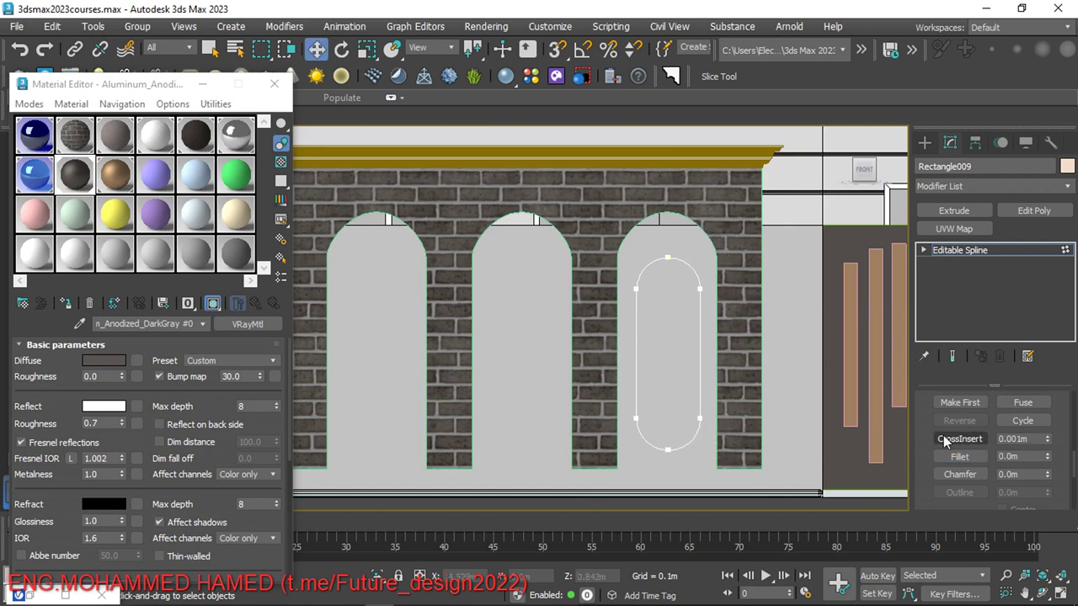
Return to whole-object level and raise the rounded spline slightly inside the arch.
click(924, 250)
click(957, 264)
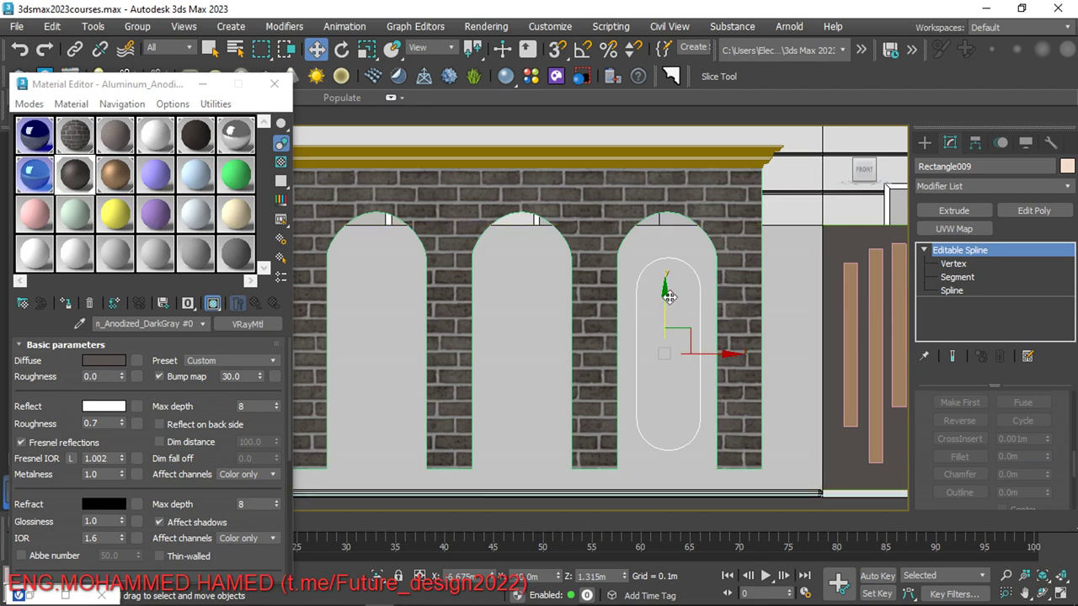
drag(665, 289, 665, 278)
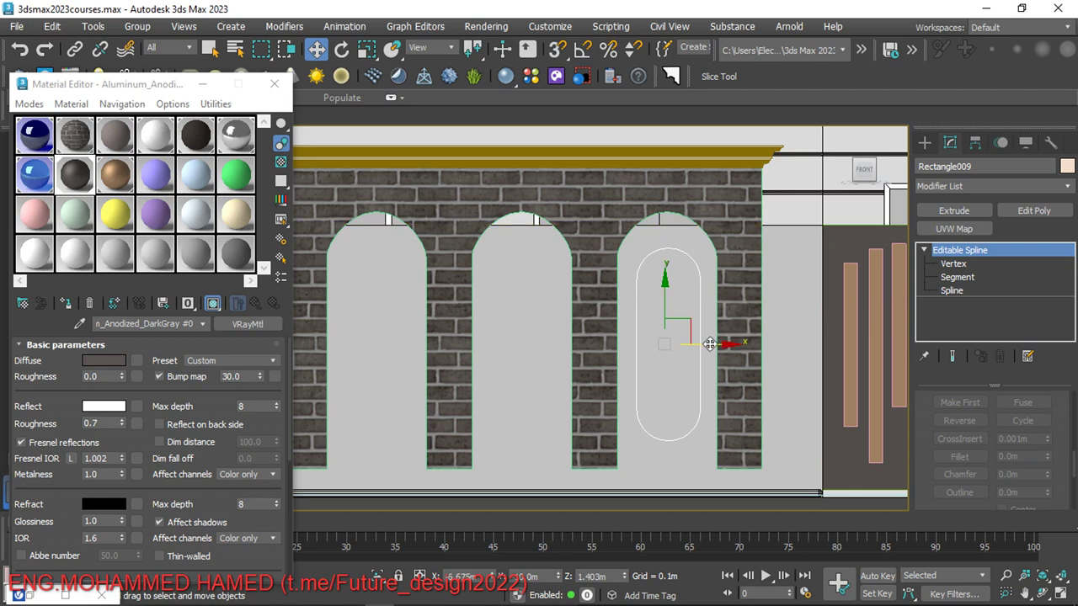
shift+drag(709, 344, 638, 342)
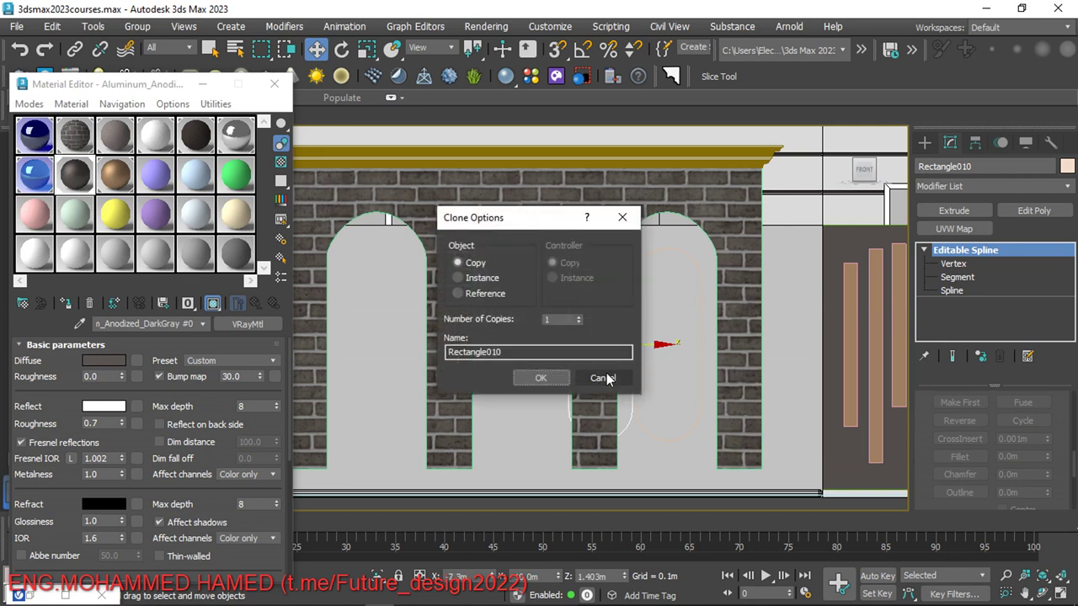
click(603, 378)
Extrude the rounded spline by 0.5 m.
click(952, 210)
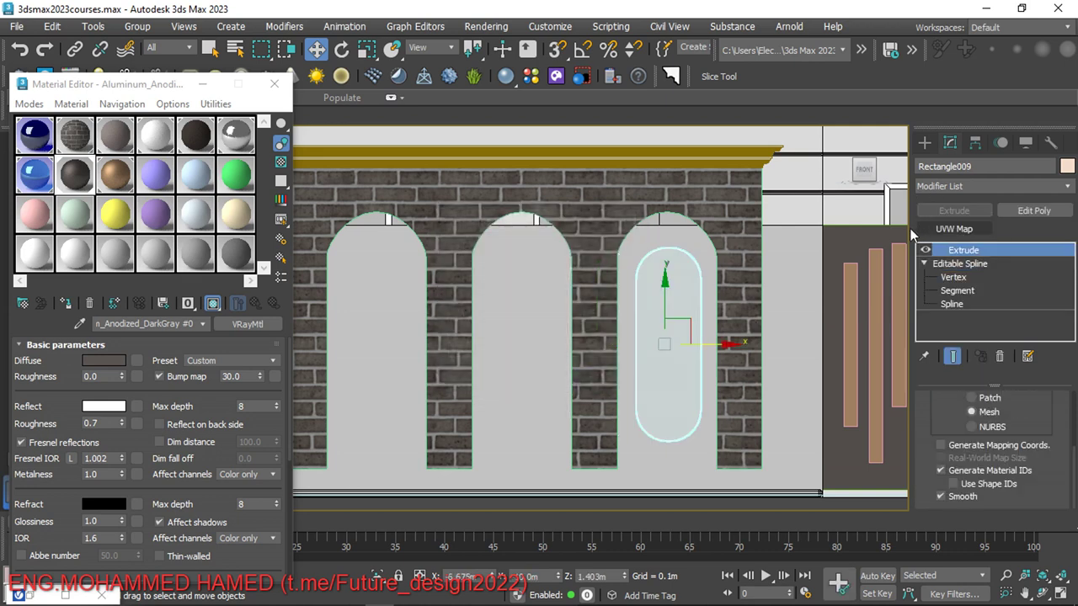
scroll(969, 427, up, 5)
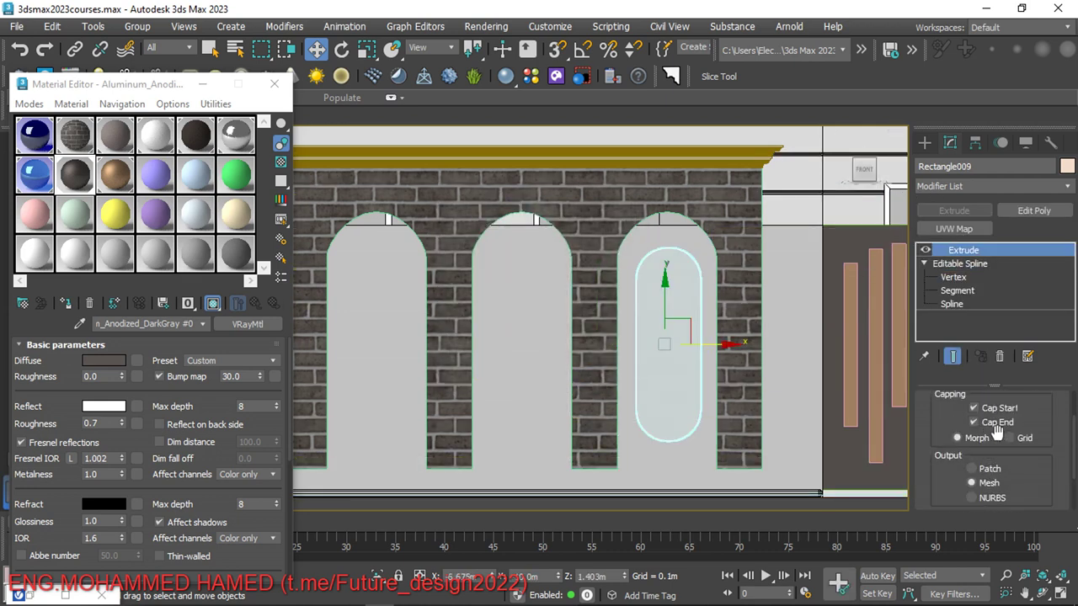
double_click(1007, 419)
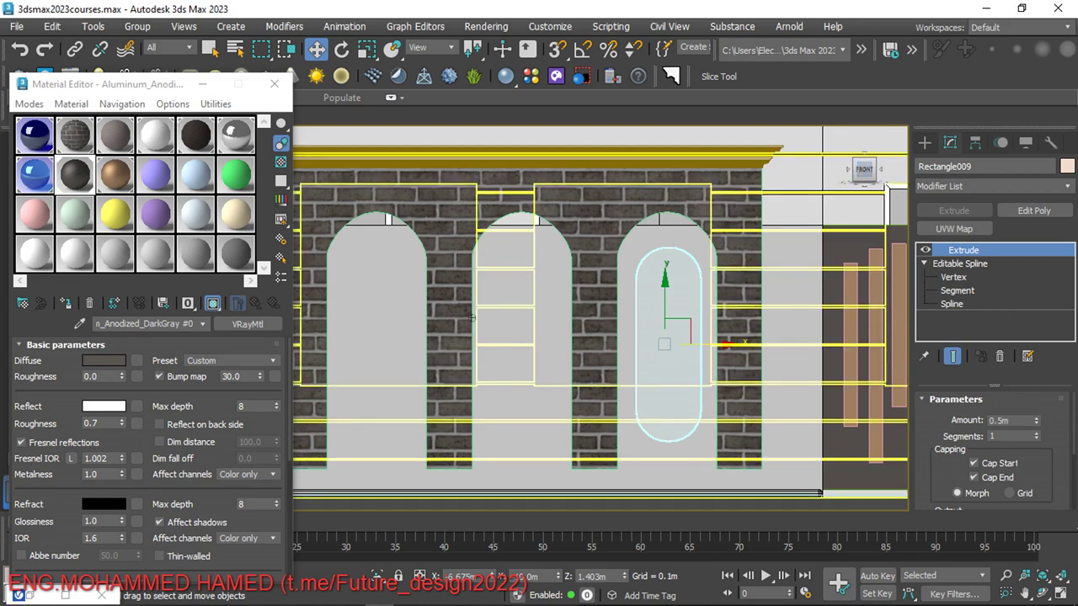
key(shift+z)
scroll(616, 429, down, 3)
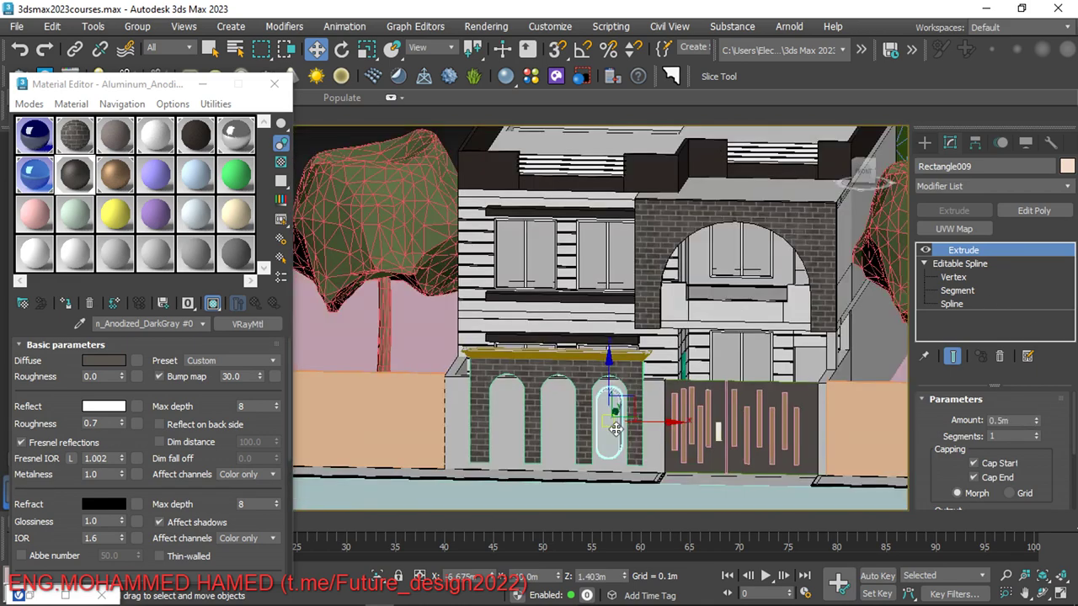
scroll(616, 429, up, 3)
scroll(646, 410, down, 2)
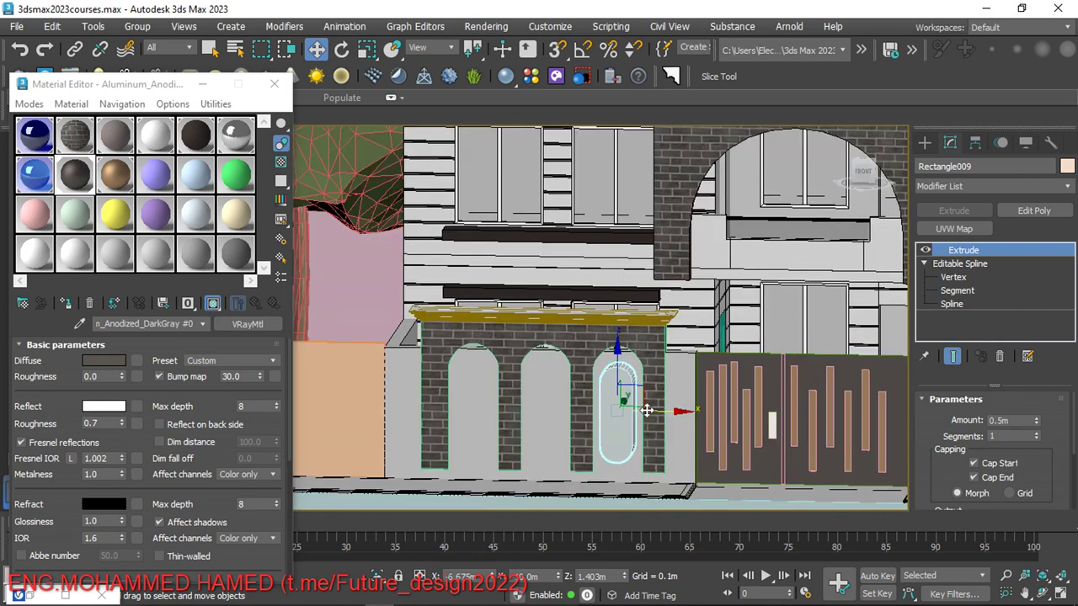
mouse_move(647, 410)
shift+mouse_down()
mouse_move(595, 411)
mouse_move(599, 398)
mouse_move(582, 396)
shift+mouse_up()
click(598, 379)
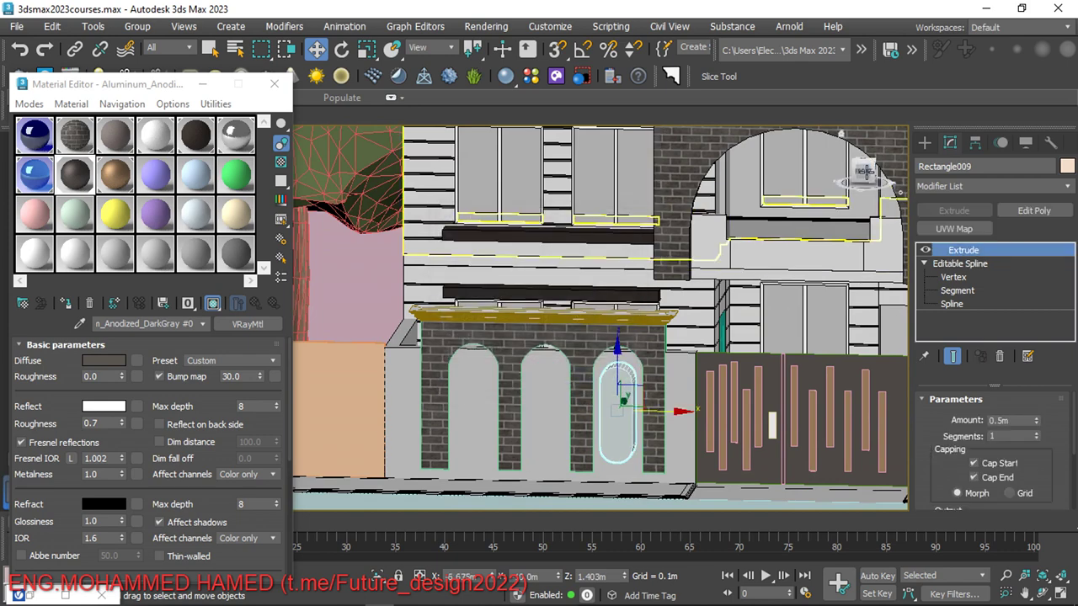
Clone the rounded solid sideways in the front view as two copies, placing one in each remaining arch.
key(f)
scroll(642, 378, up, 5)
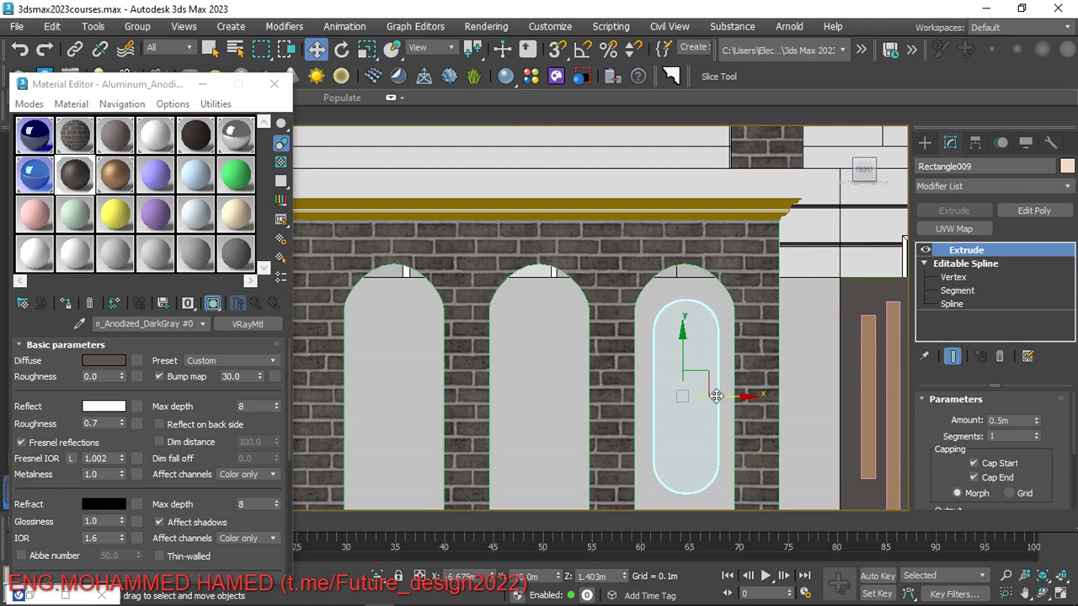
shift+drag(718, 395, 570, 380)
click(579, 316)
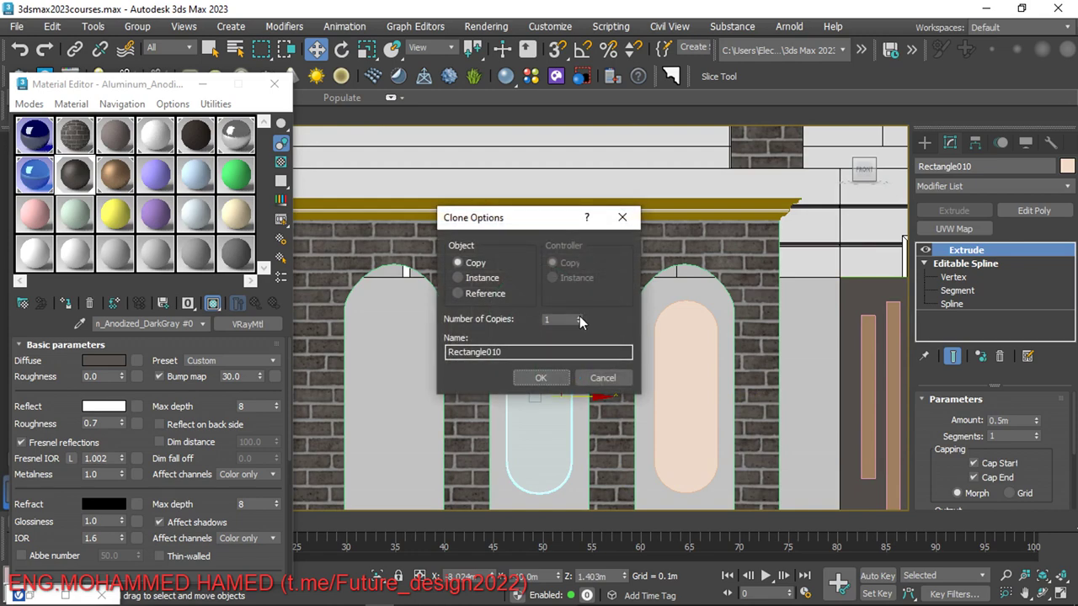
click(542, 378)
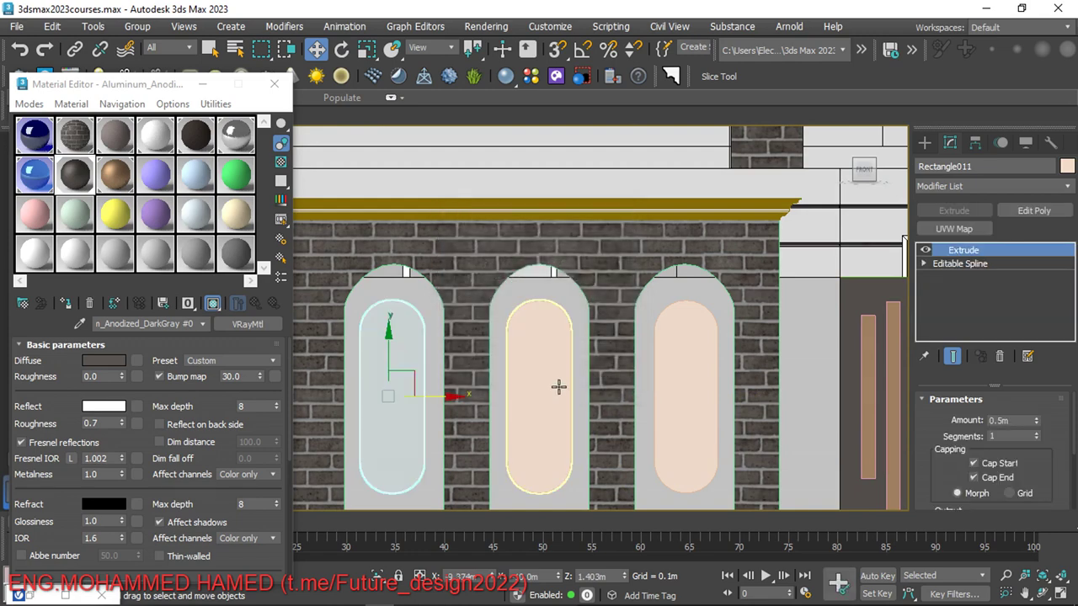
Select all three rounded solids in perspective and push them back along their depth so they cut through the fence wall.
click(861, 171)
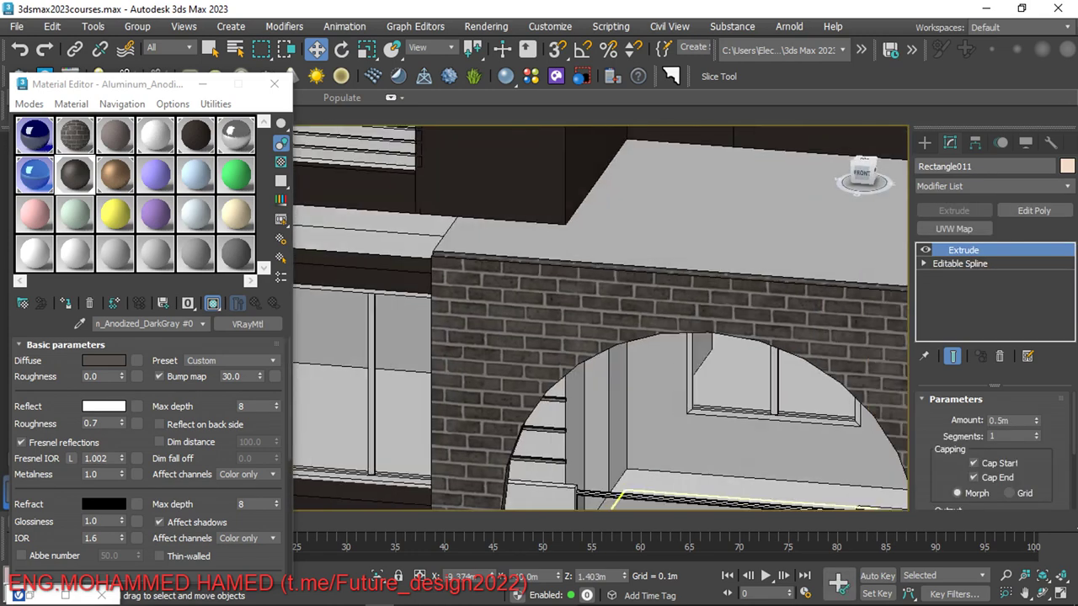
scroll(786, 193, down, 10)
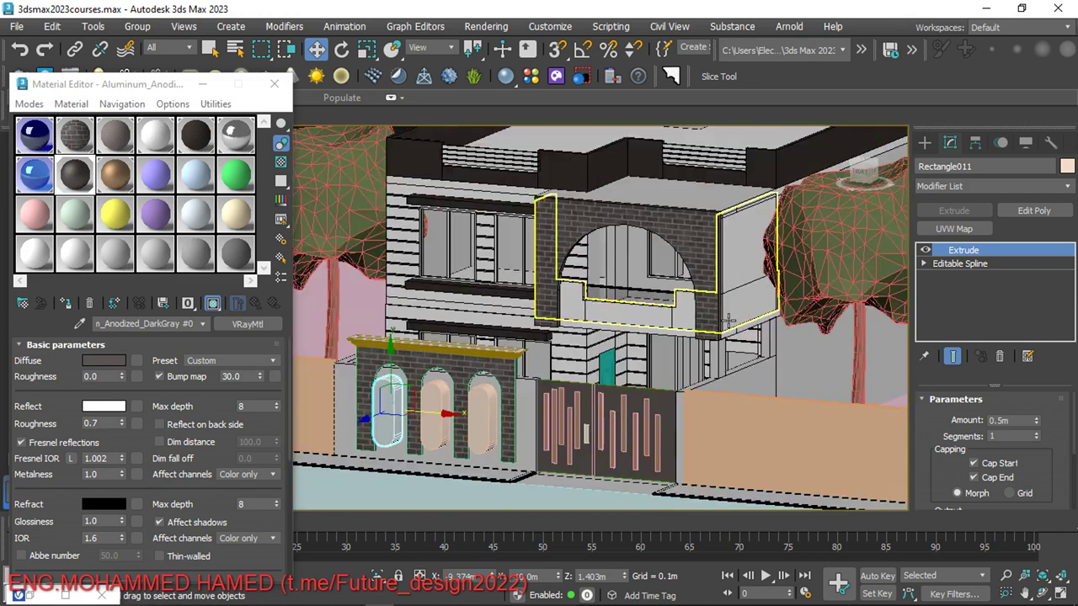
ctrl+click(436, 408)
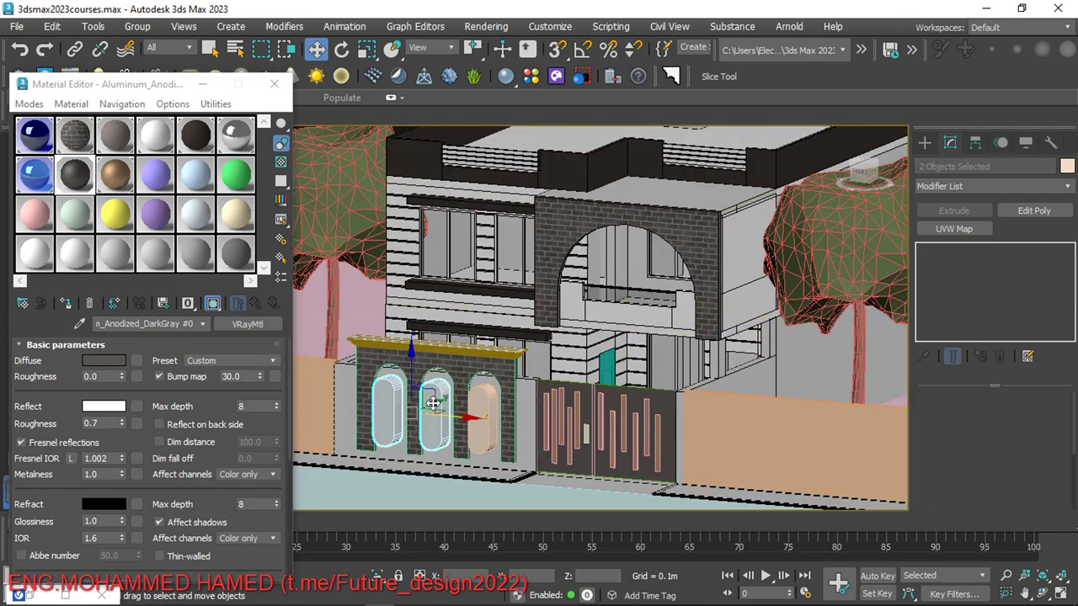
ctrl+click(482, 406)
scroll(447, 411, up, 3)
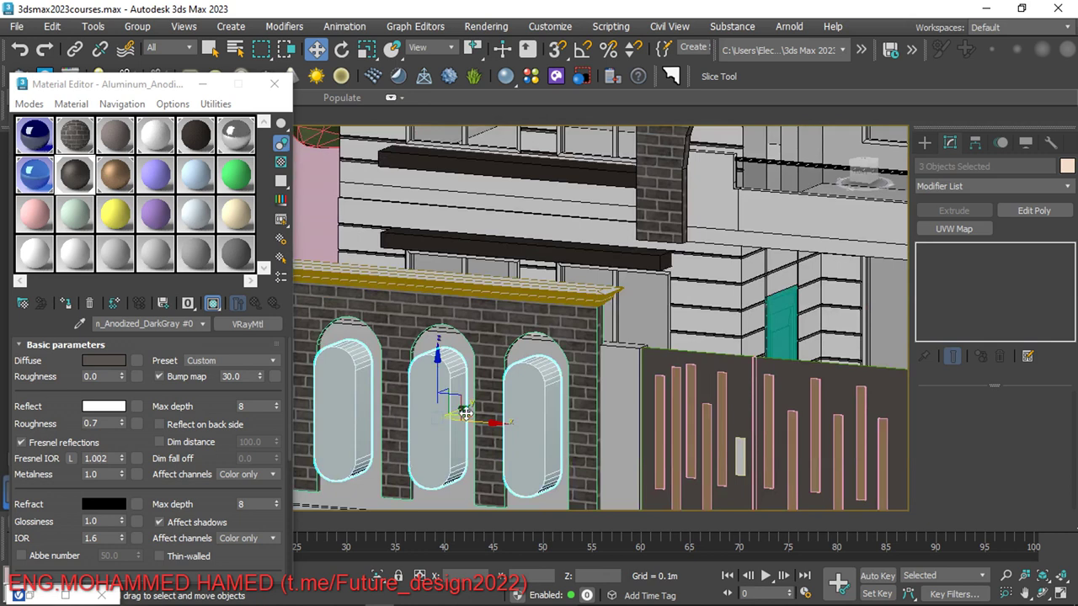
drag(454, 410, 466, 412)
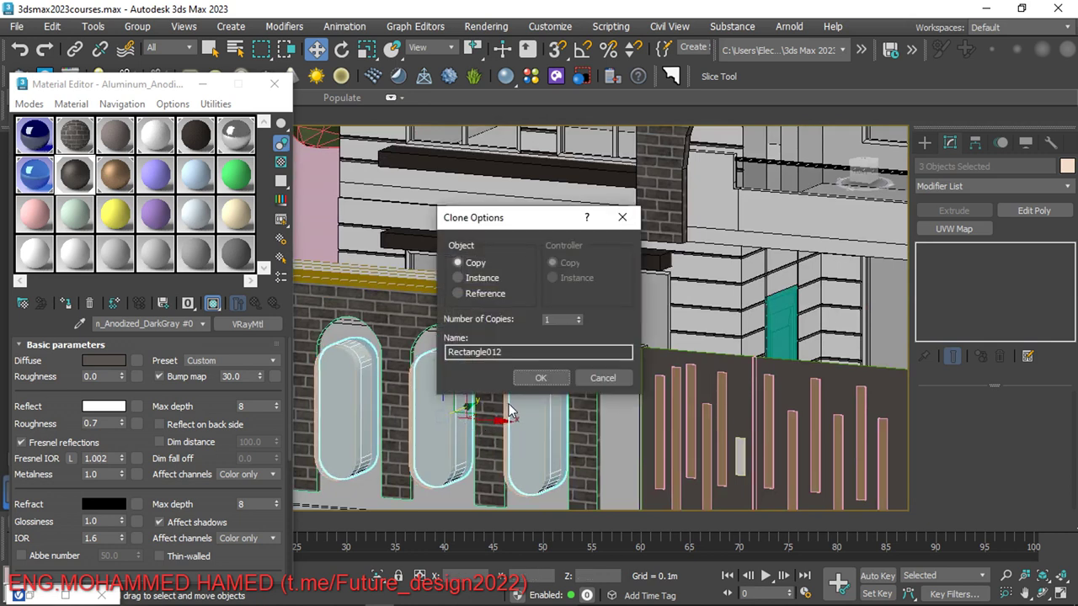
click(602, 378)
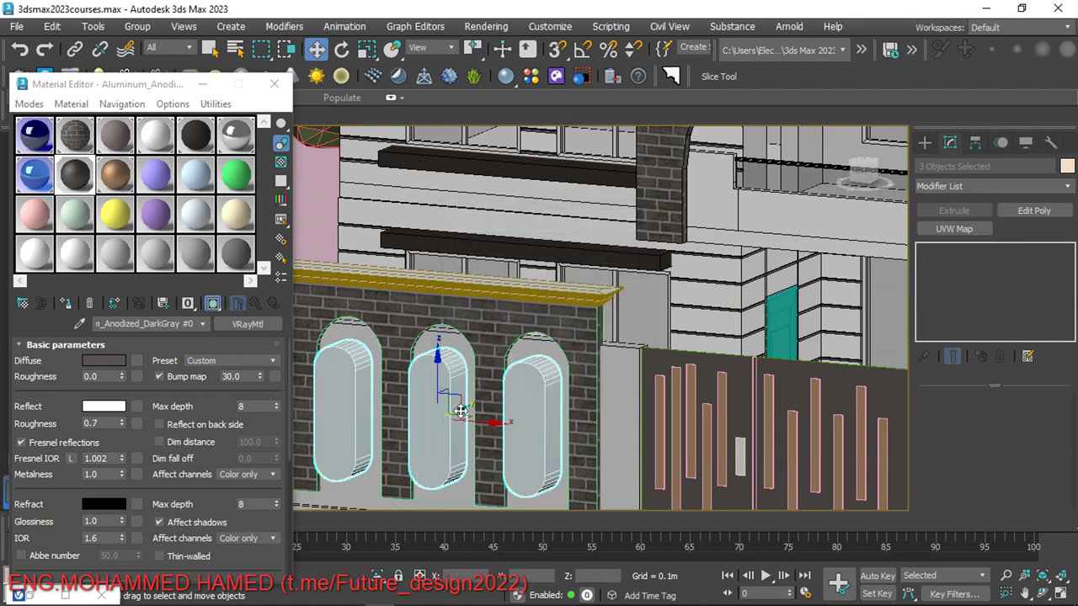
drag(461, 410, 466, 407)
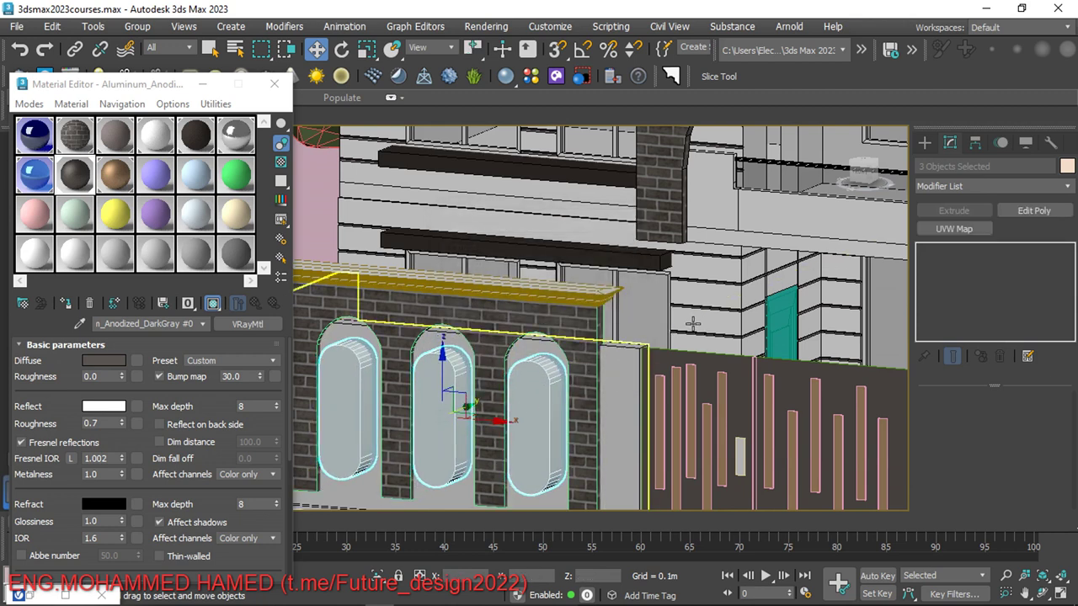
Cut the rounded solids out of the fence wall with a ProBoolean subtraction, starting with the solid nearest the gate.
click(620, 387)
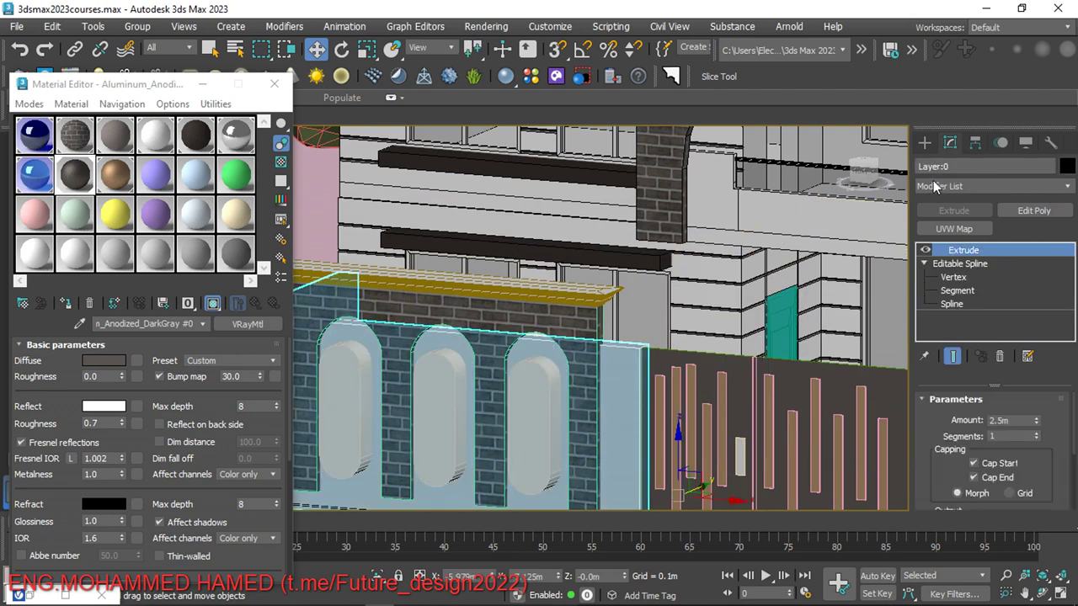
click(925, 144)
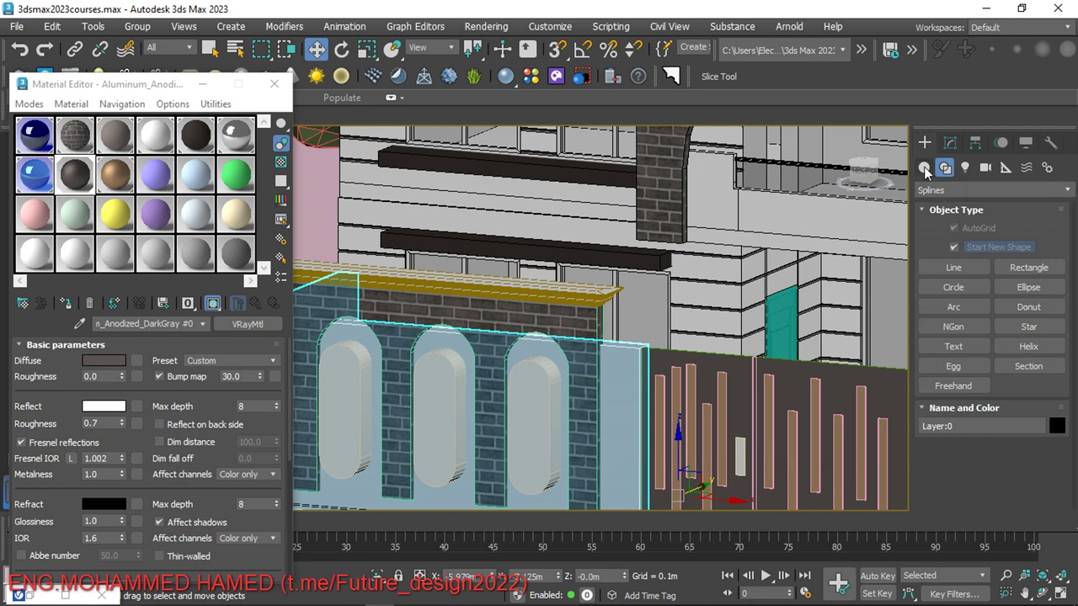
click(923, 167)
click(943, 190)
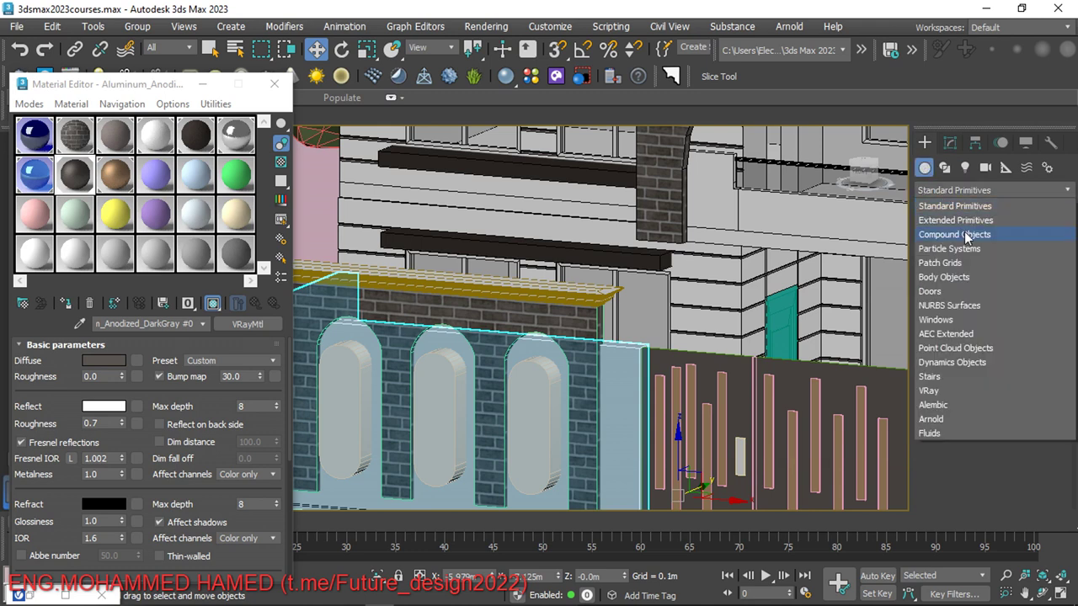
click(954, 235)
click(1029, 327)
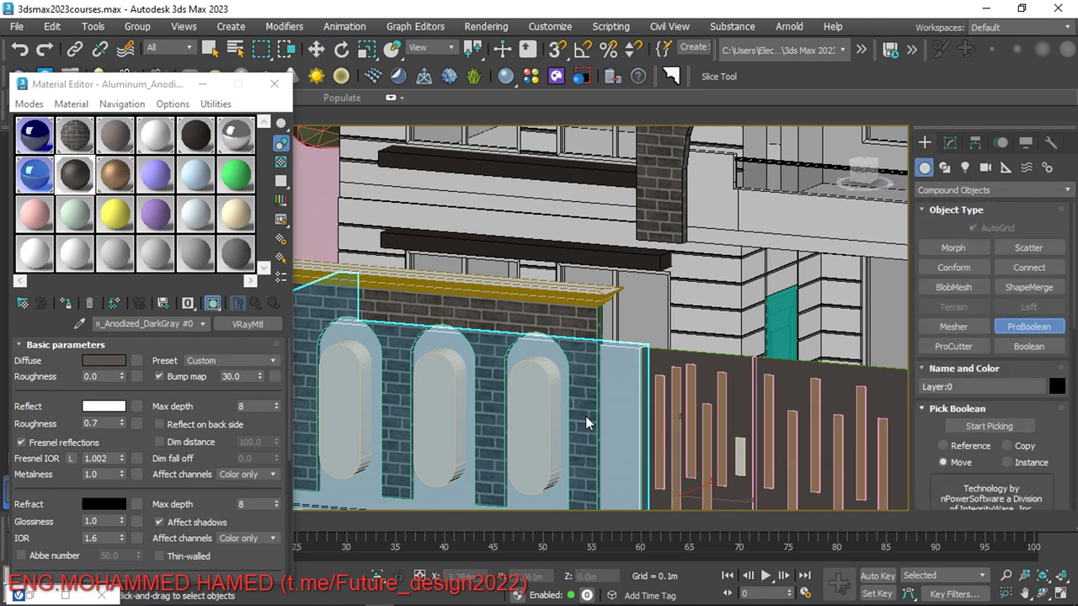
scroll(990, 480, down, 3)
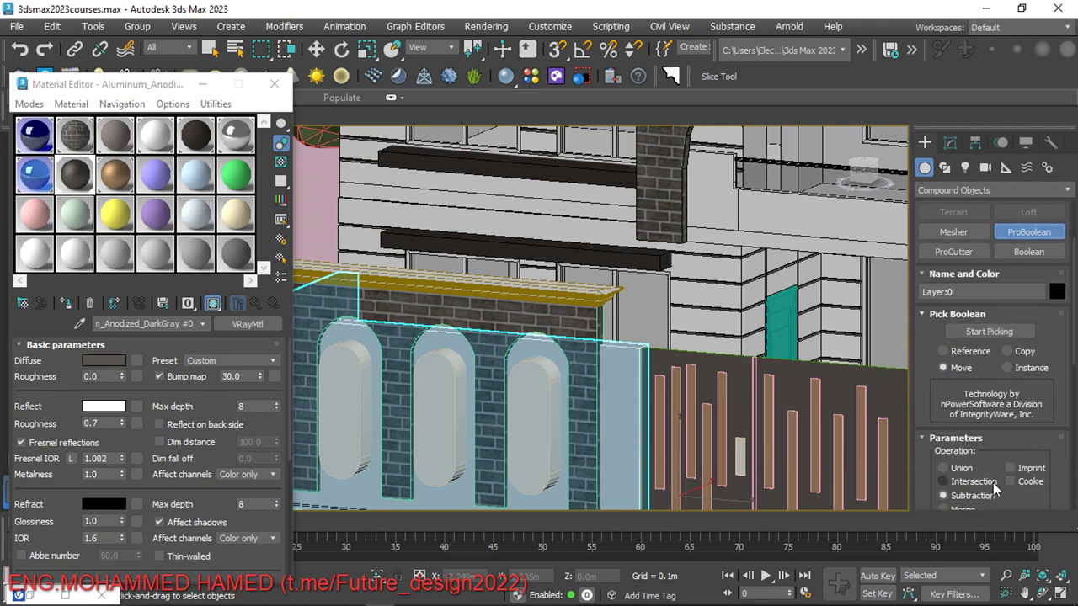
scroll(993, 482, down, 1)
click(971, 308)
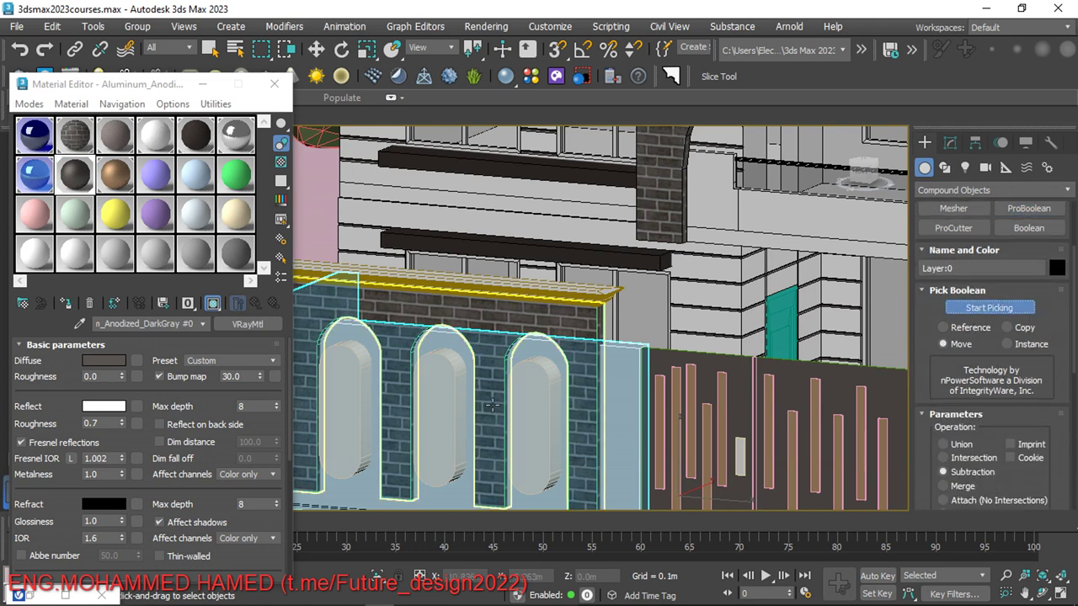
click(524, 401)
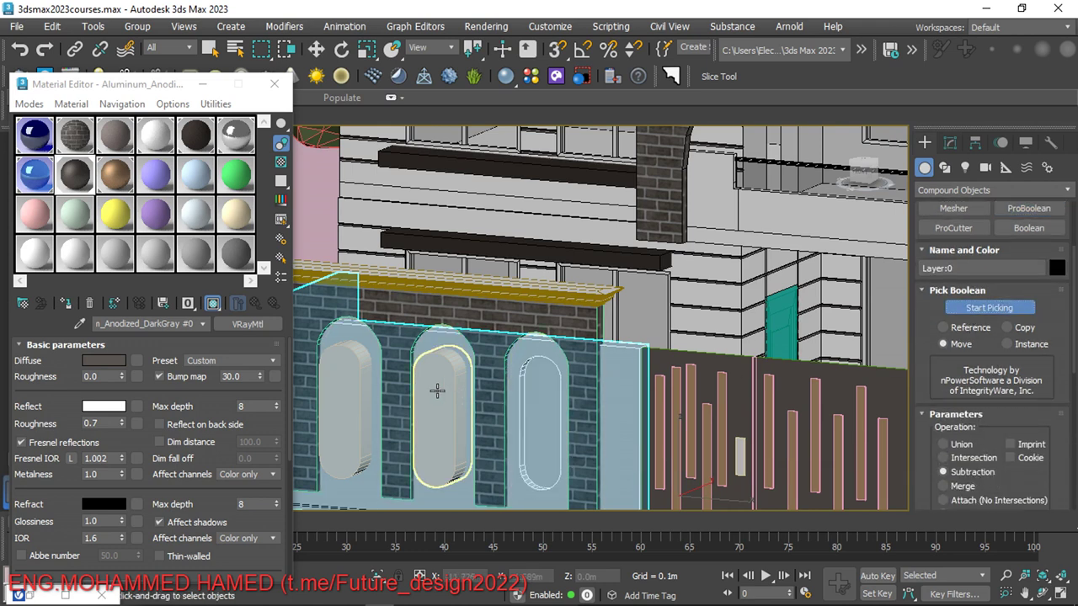
Subtract the middle and left capsule-shaped solids from the front fence wall with ProBoolean.
click(437, 390)
click(337, 378)
scroll(476, 345, down, 2)
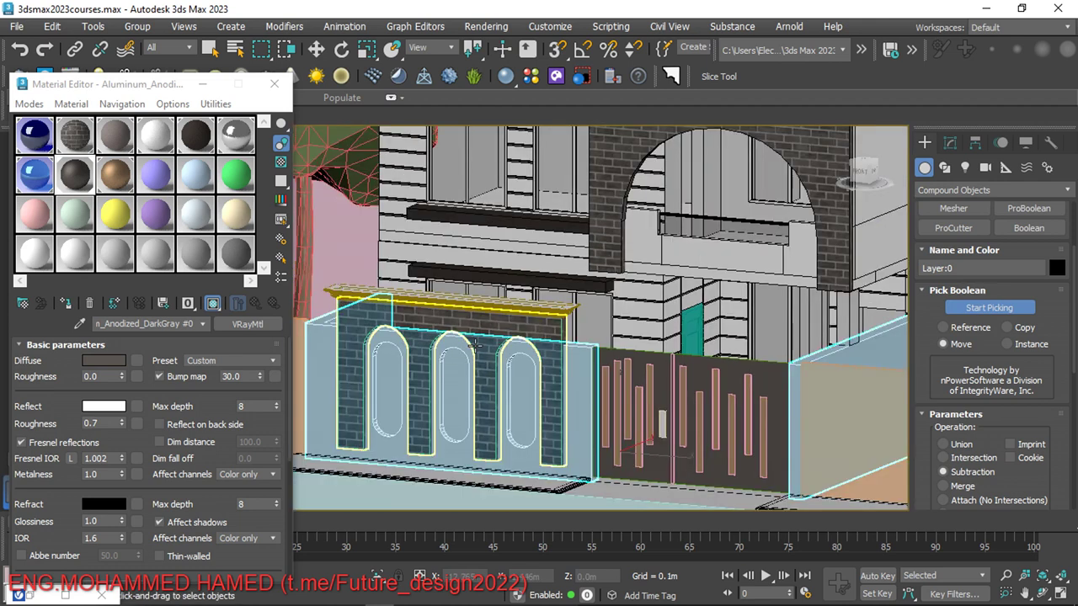
scroll(476, 345, down, 2)
key(w)
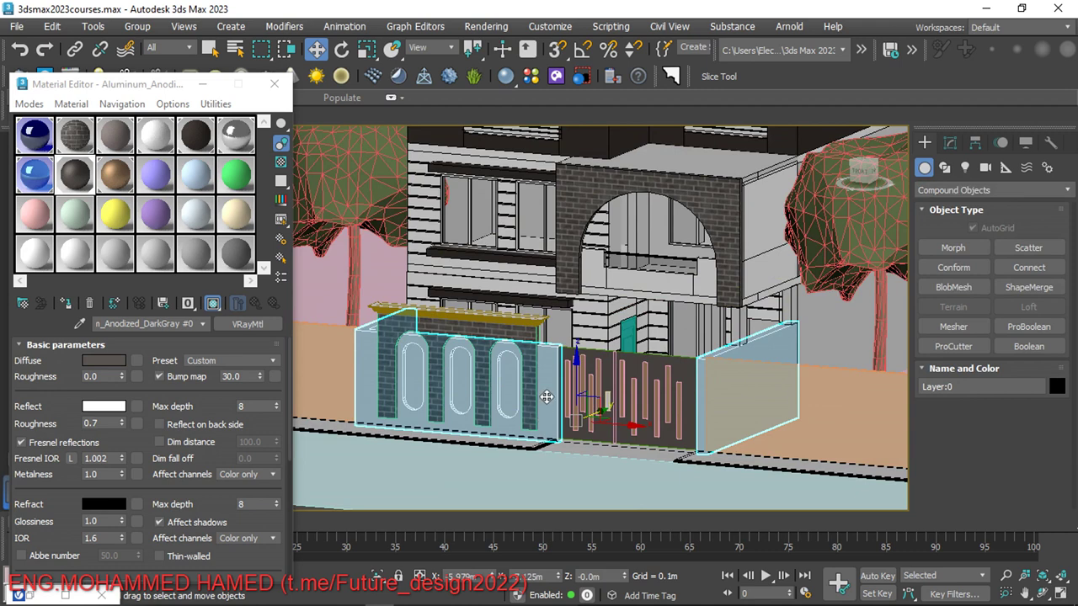
scroll(704, 379, down, 3)
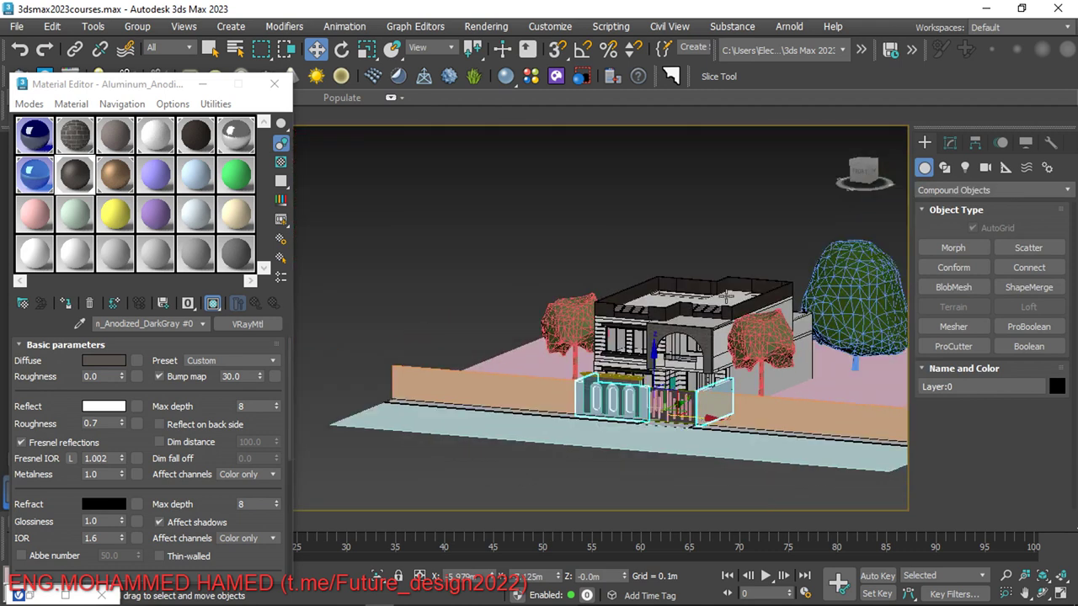
click(732, 219)
scroll(612, 408, up, 2)
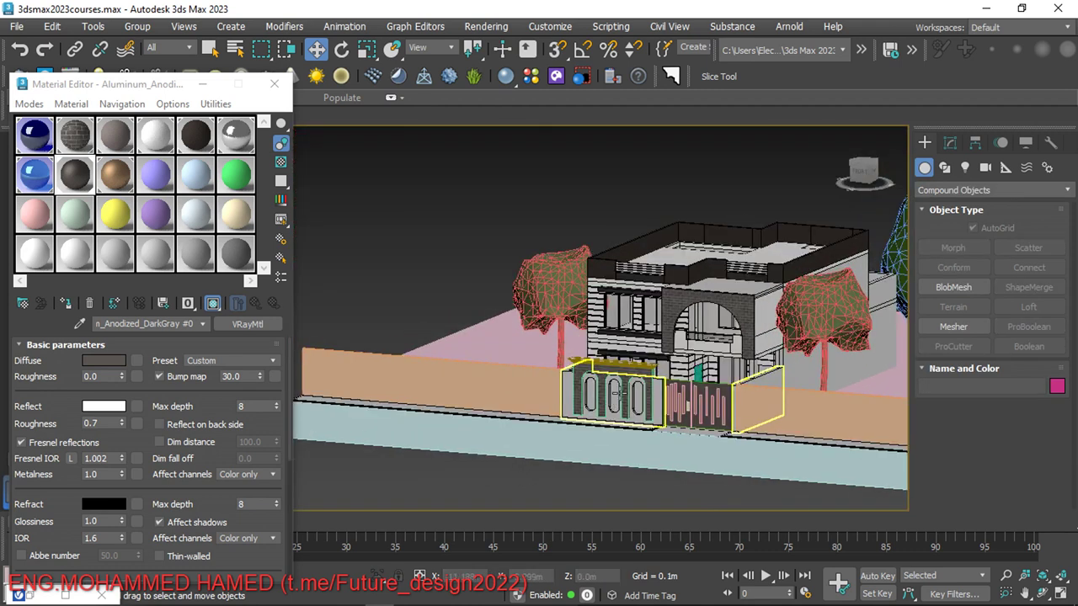
Add an Edit Poly modifier to the fence wall on top of its ProBoolean.
click(638, 389)
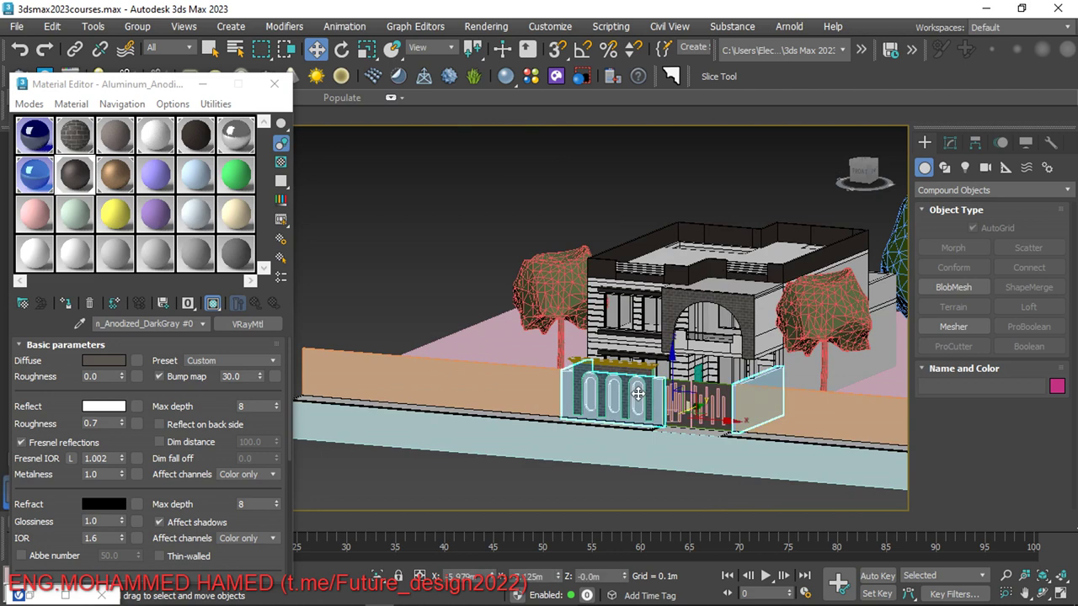
click(954, 190)
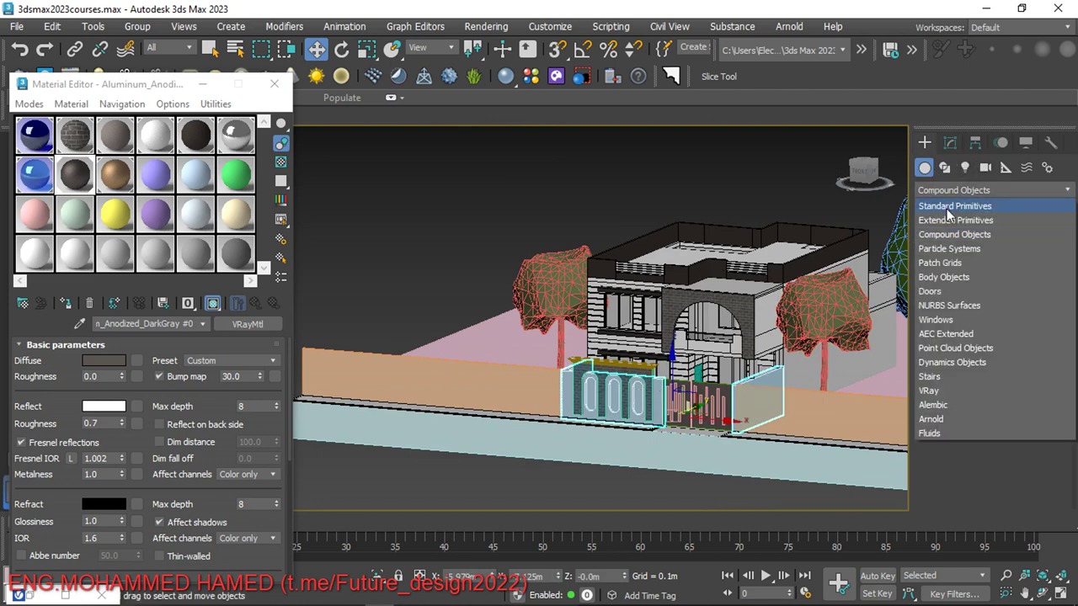
click(948, 208)
click(950, 142)
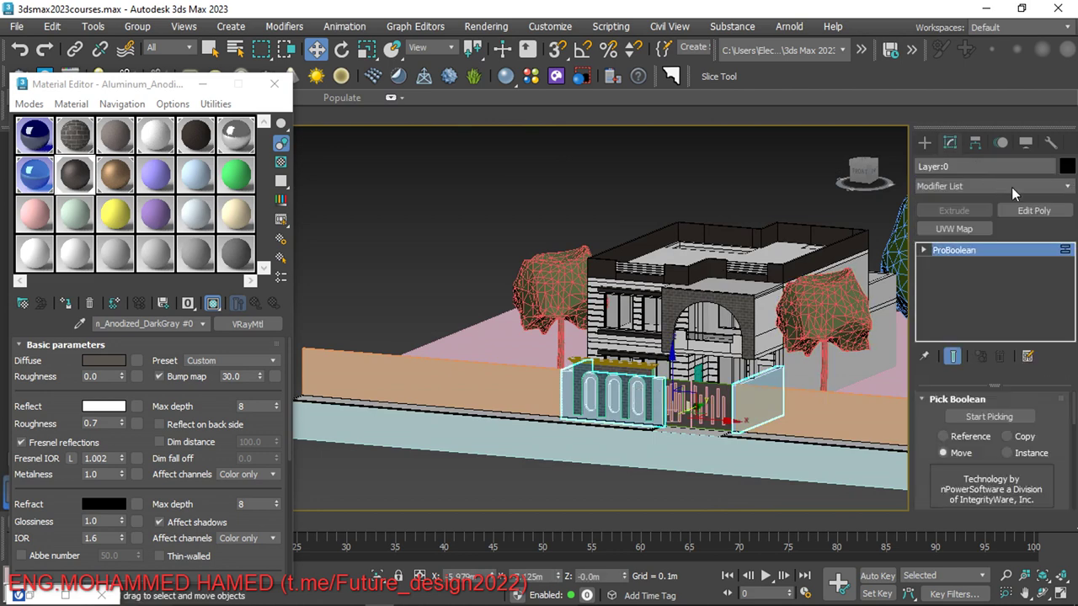
click(1028, 210)
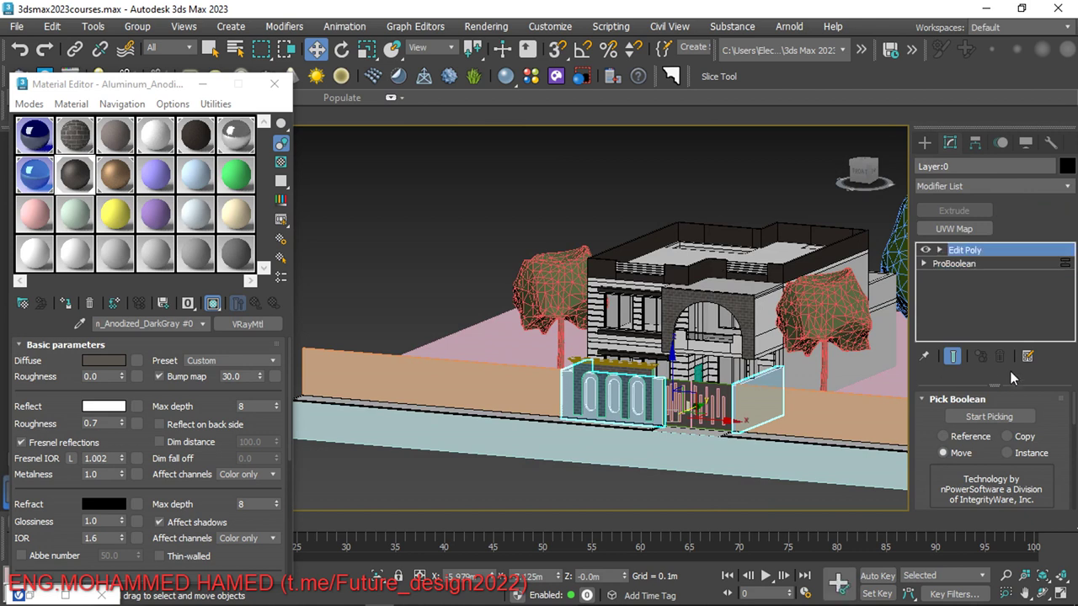
Detach the inner polygons of the fence wall's three capsule-shaped recesses as a separate object.
click(939, 250)
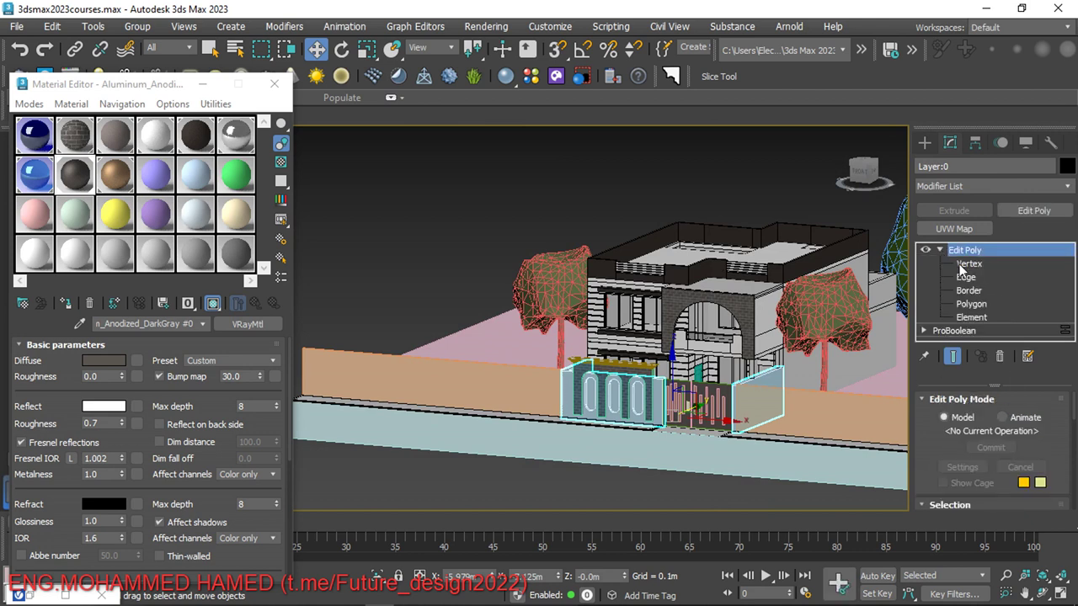
click(971, 305)
scroll(604, 399, up, 5)
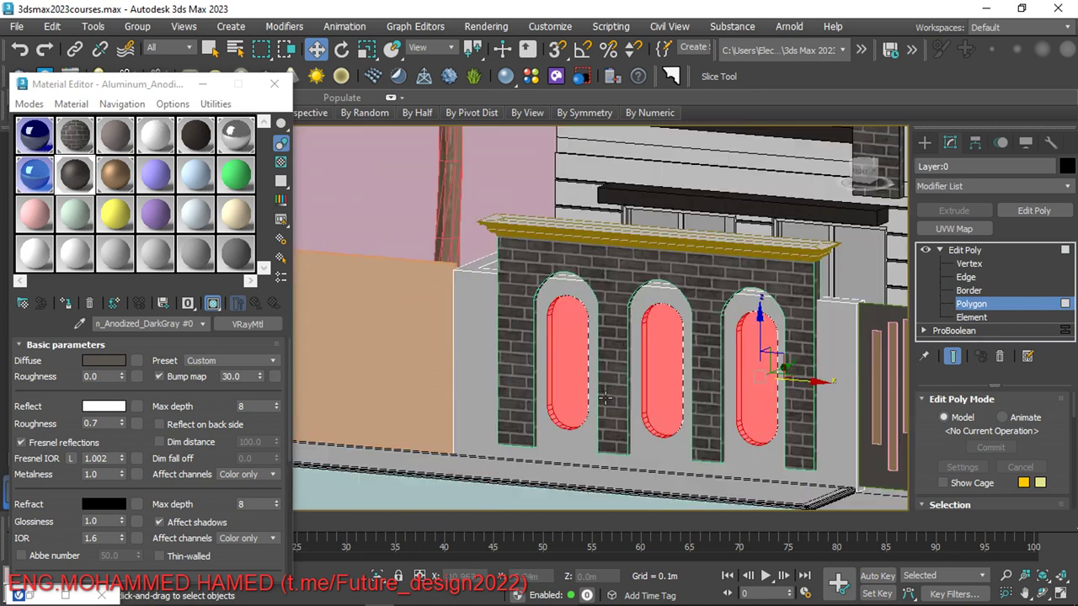
click(670, 375)
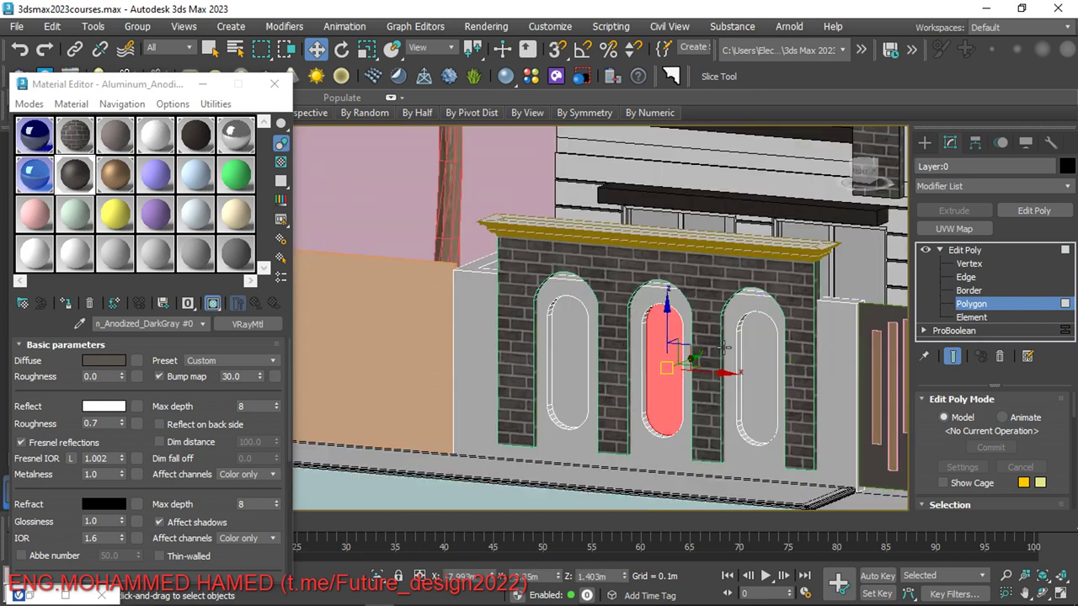
ctrl+click(751, 350)
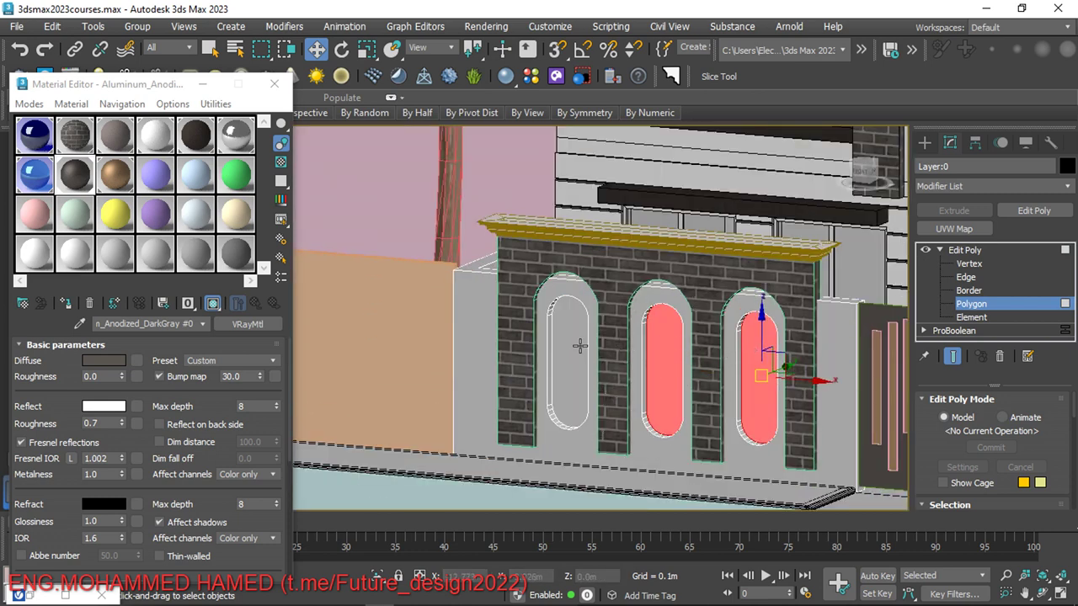
ctrl+click(580, 345)
scroll(580, 405, down, 5)
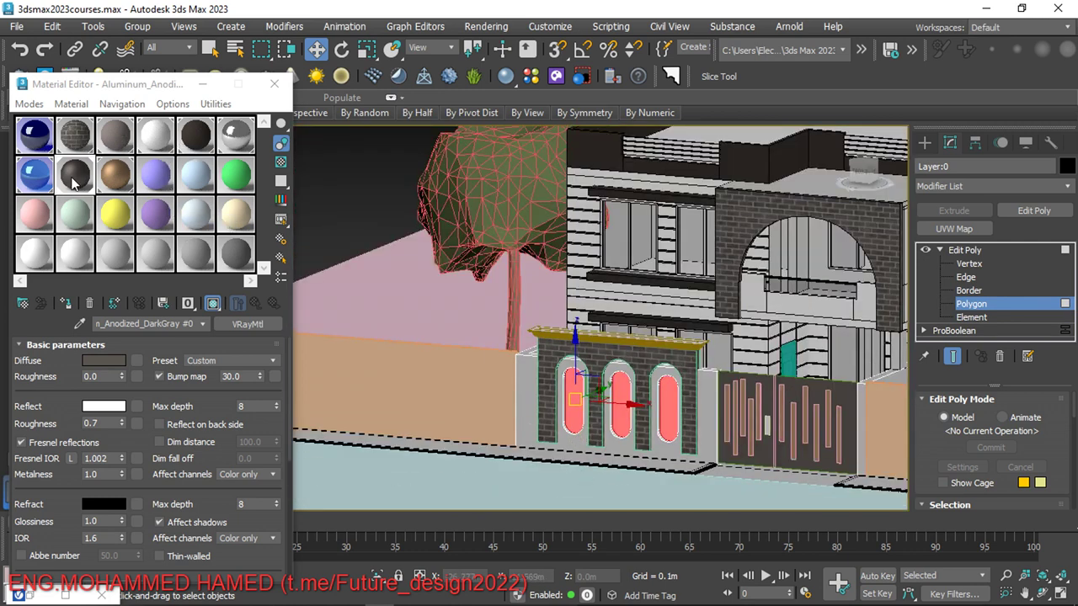
click(88, 303)
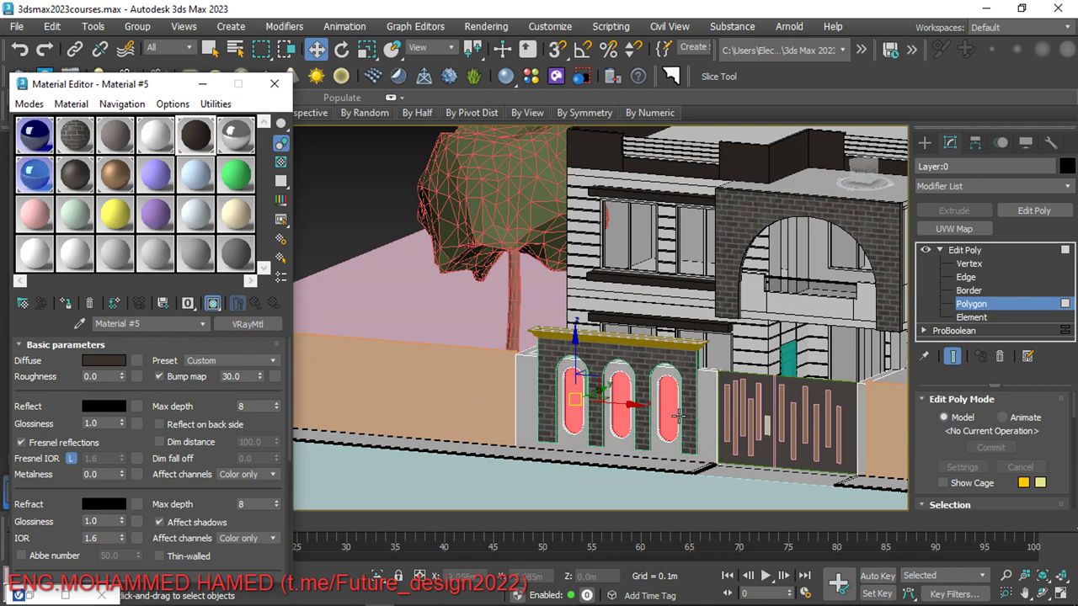
scroll(1049, 458, down, 10)
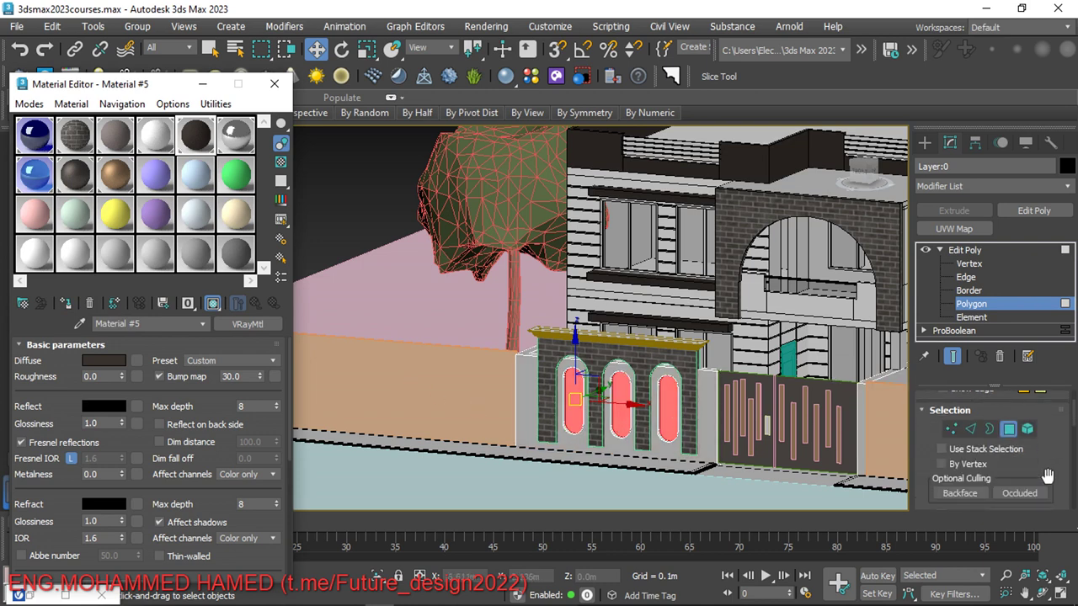
scroll(1047, 475, down, 5)
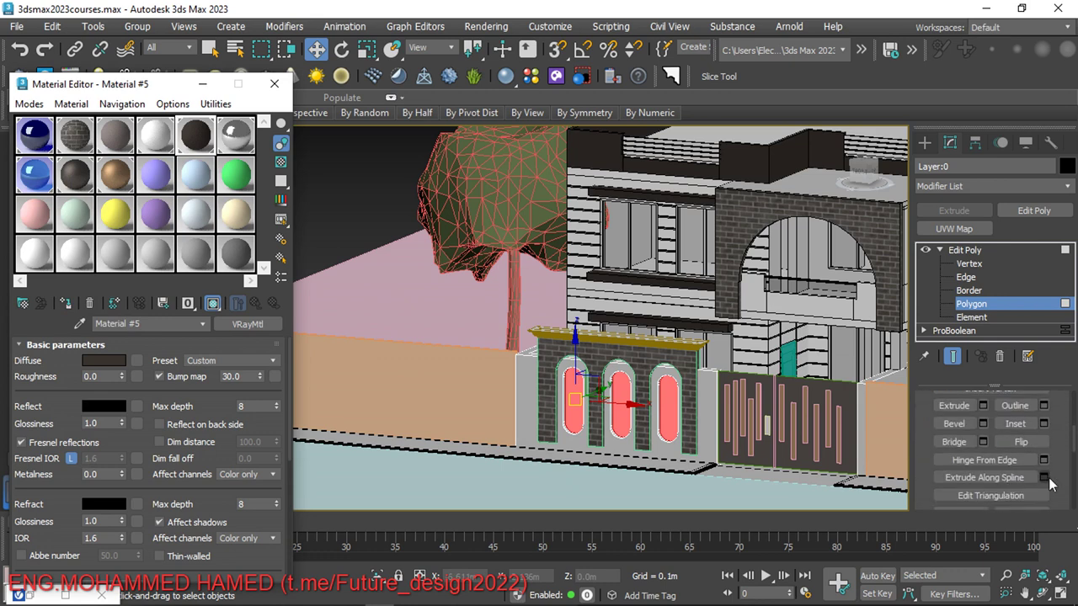
scroll(1049, 476, down, 5)
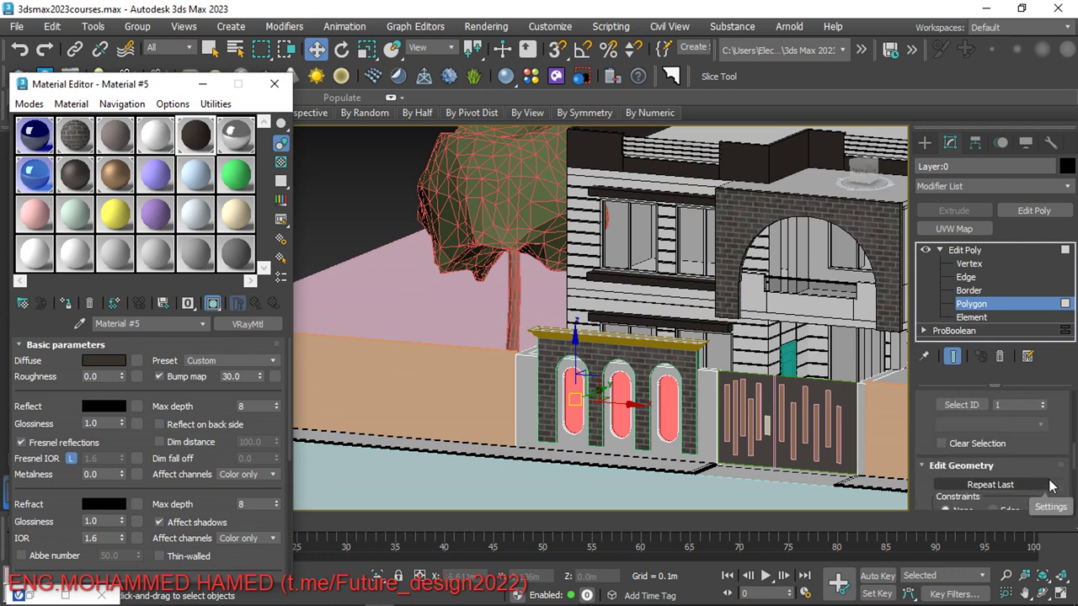
scroll(1049, 479, down, 1)
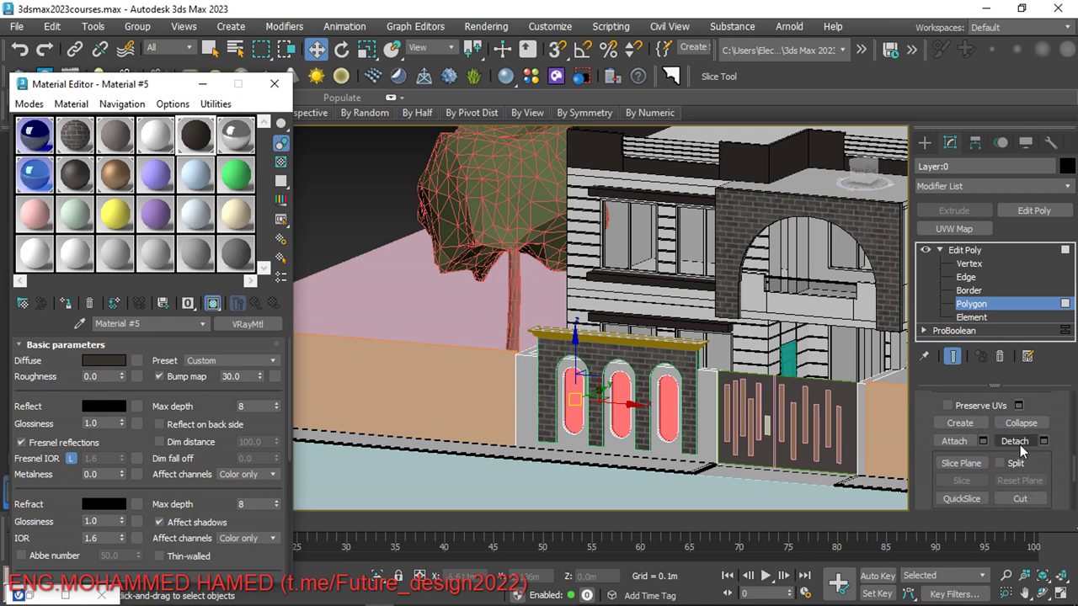
click(971, 304)
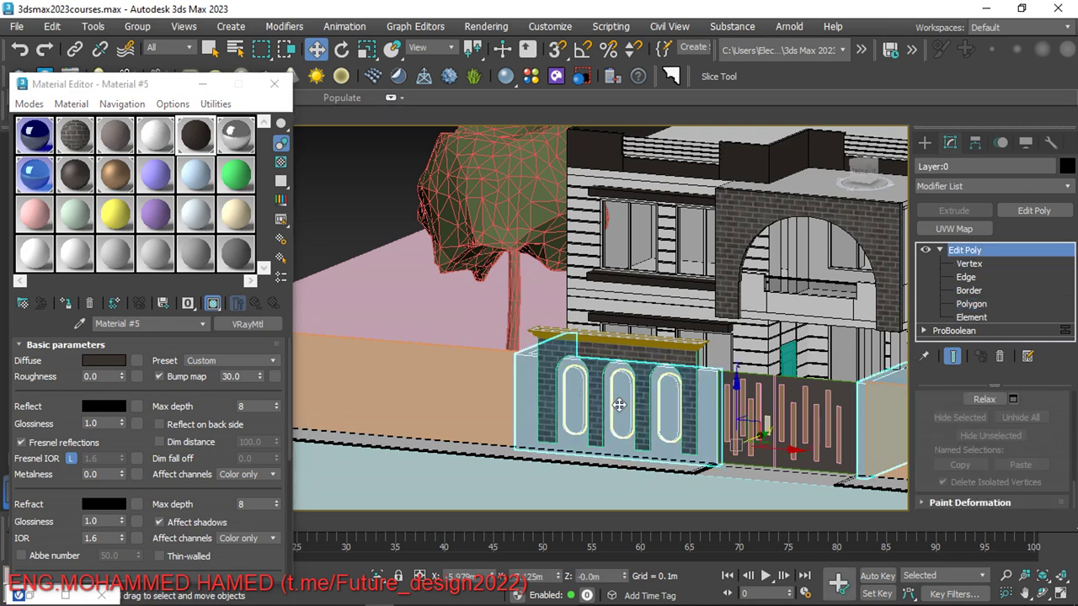
Assign the dark brown Material #5 to the detached panels in the three fence recesses.
click(665, 406)
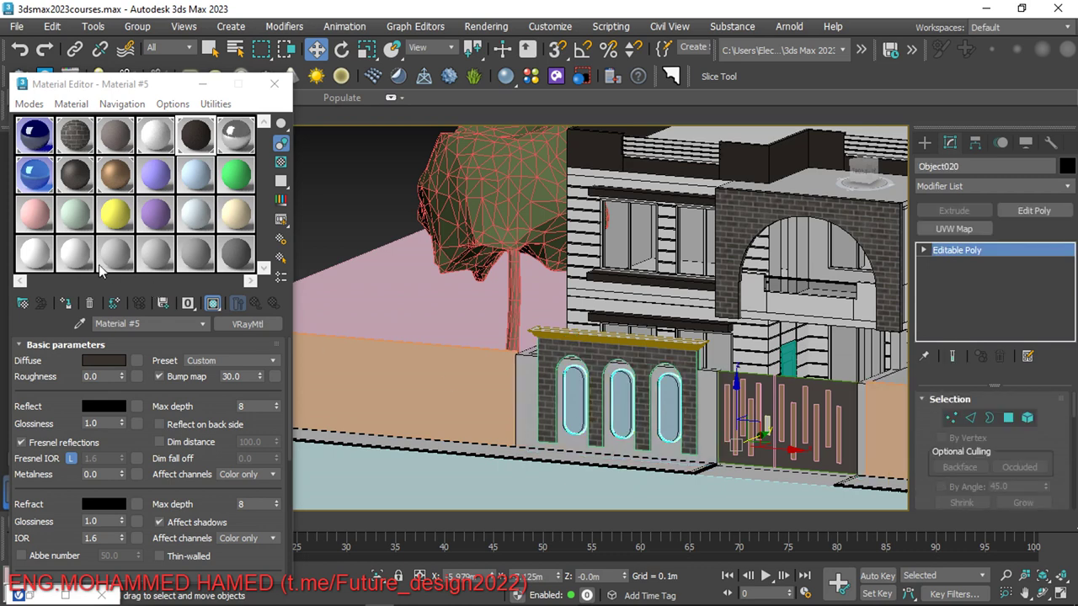
click(65, 302)
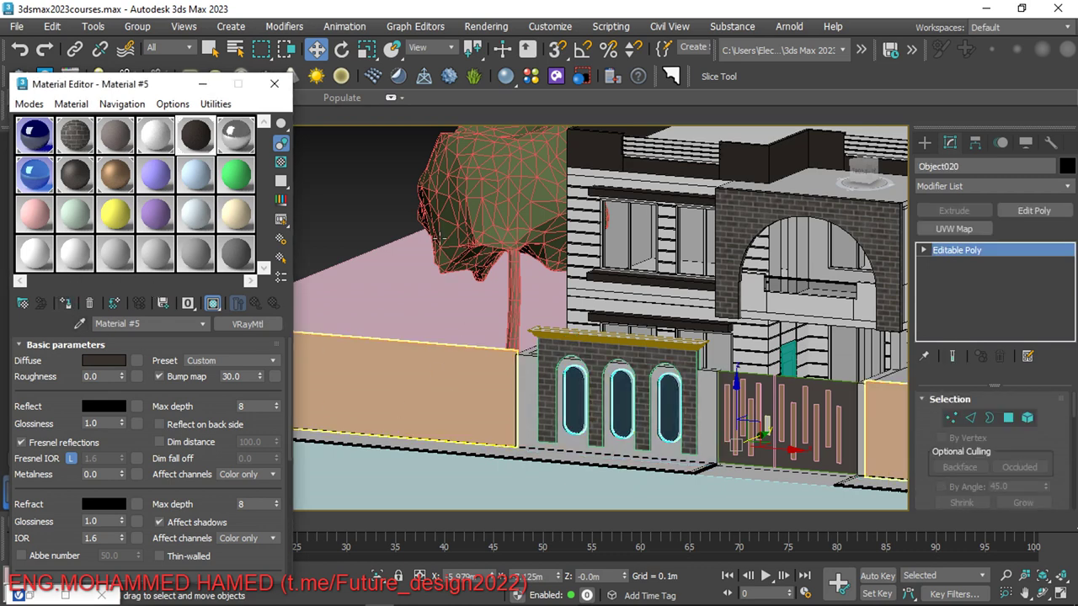
click(368, 184)
Examine the front fence wall with its dark recessed panels and brick arches, both close up and with the whole villa.
scroll(474, 322, down, 6)
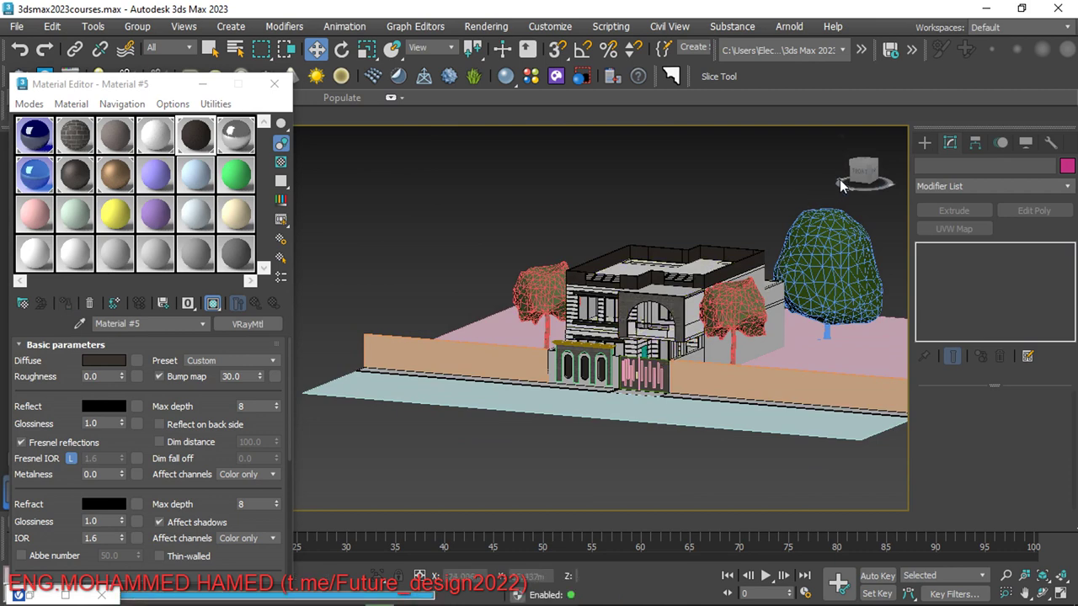
drag(865, 173, 843, 180)
scroll(639, 423, up, 5)
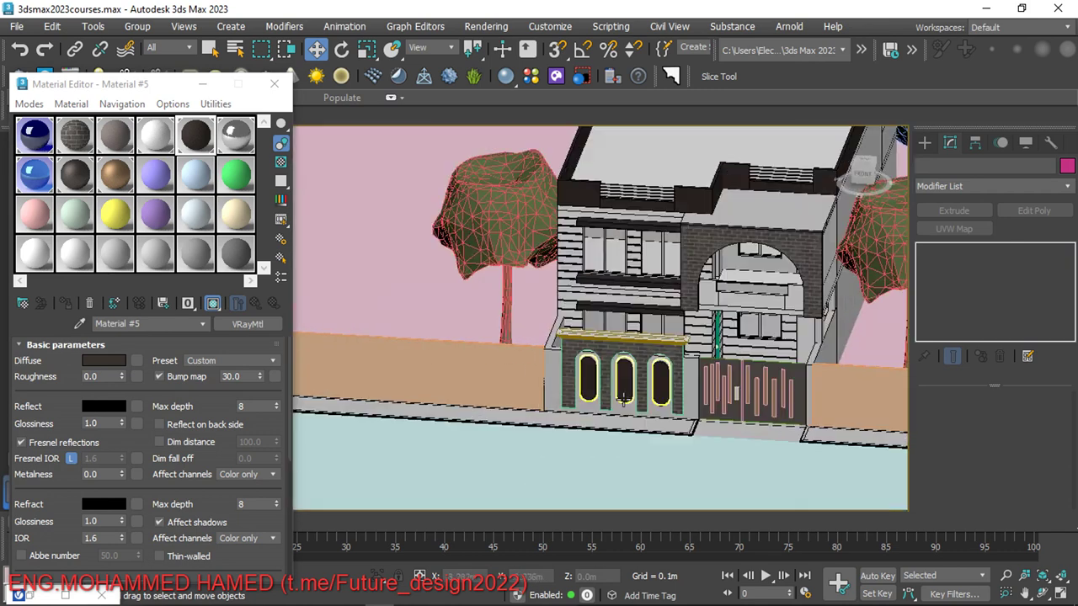
click(626, 415)
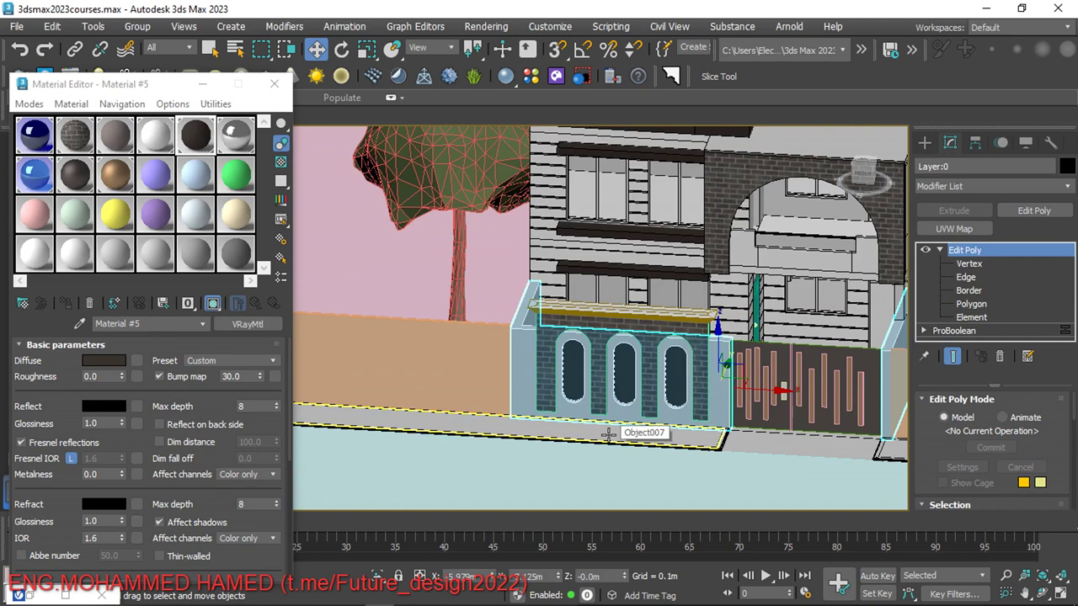
scroll(671, 403, up, 3)
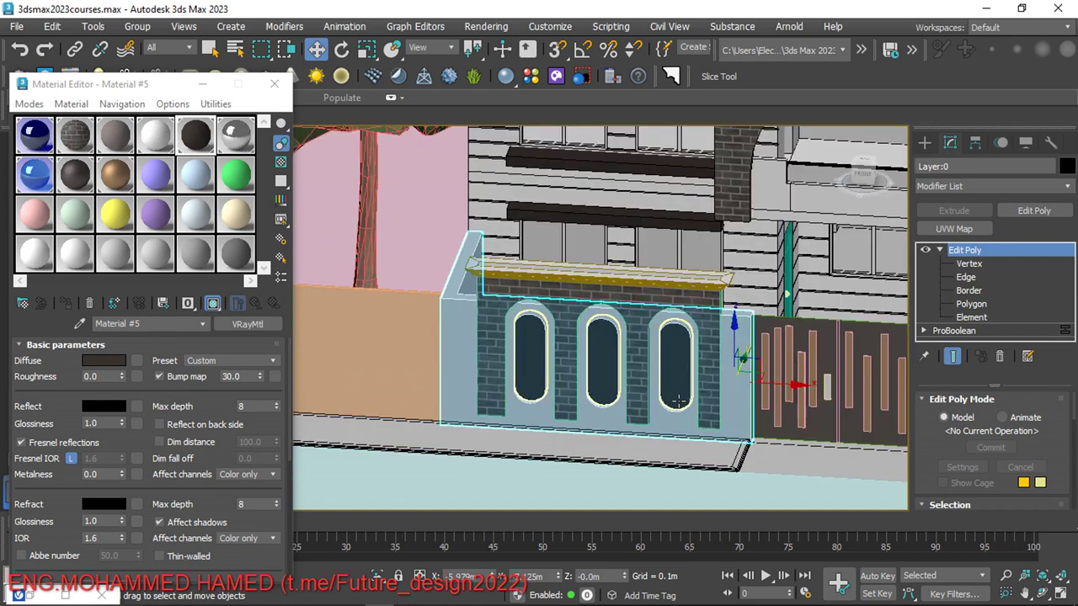
scroll(671, 404, down, 3)
scroll(672, 403, down, 3)
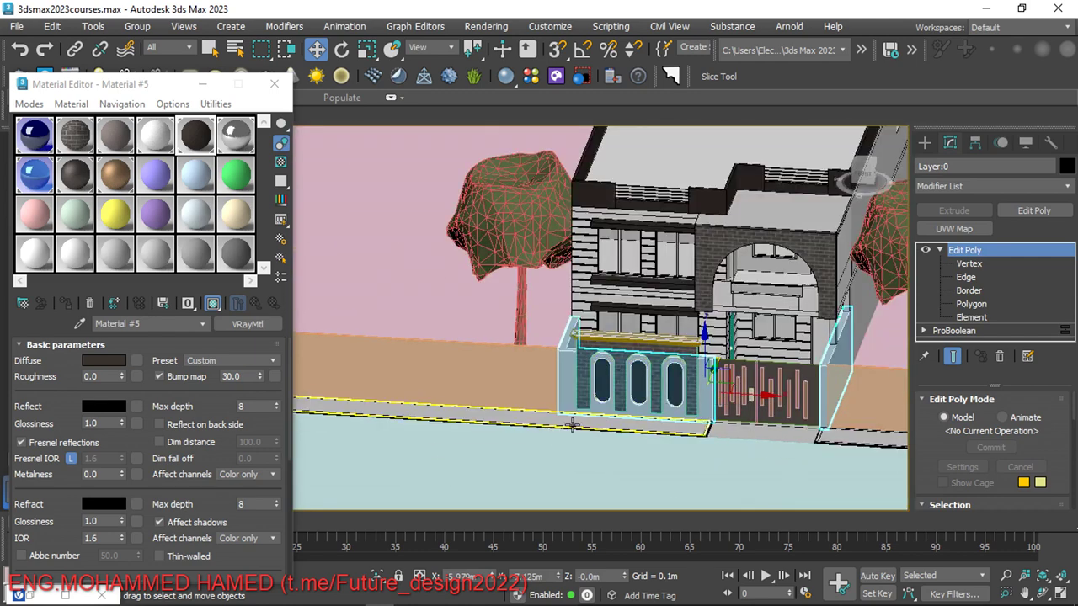
scroll(667, 378, up, 4)
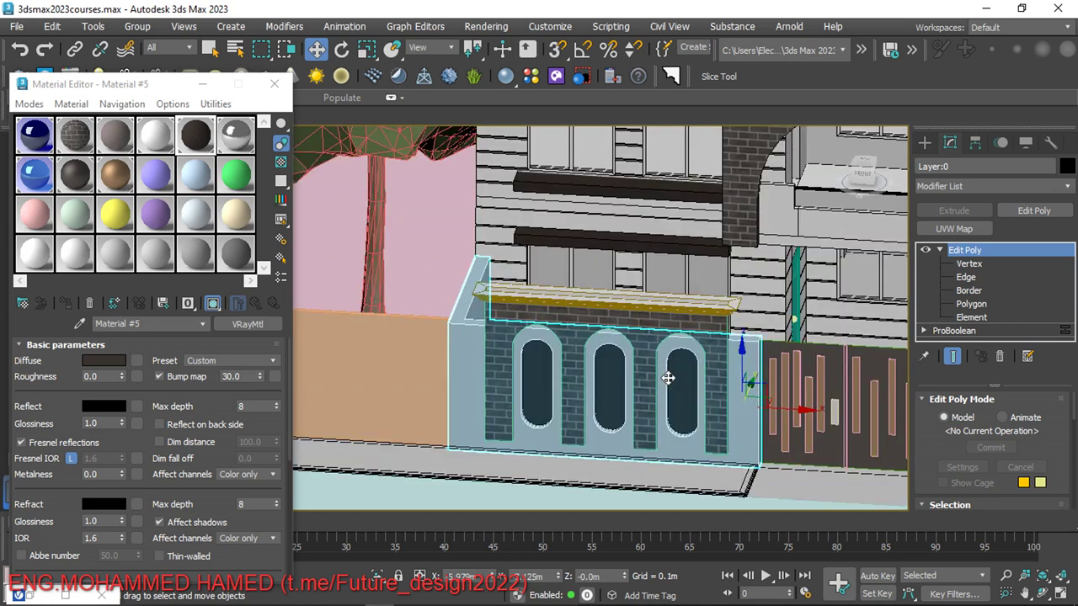
scroll(558, 366, up, 2)
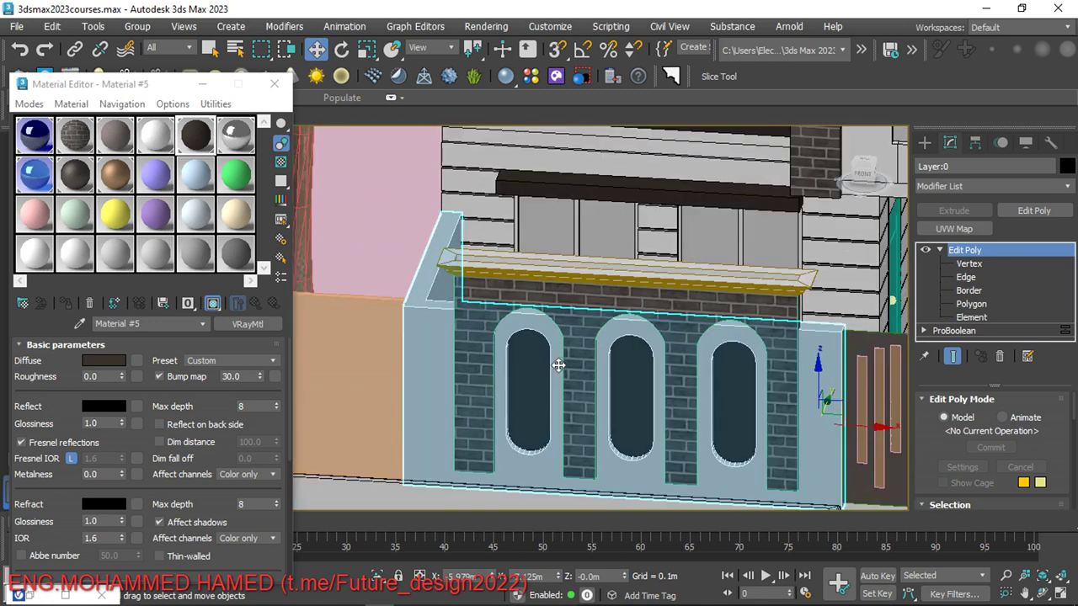
scroll(558, 365, down, 4)
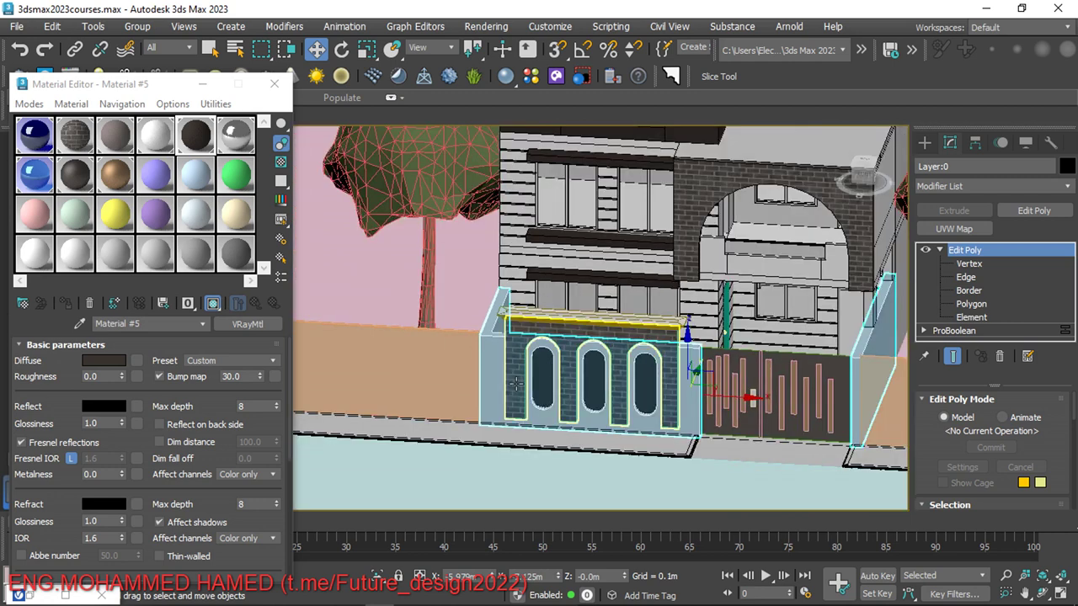
scroll(516, 383, up, 4)
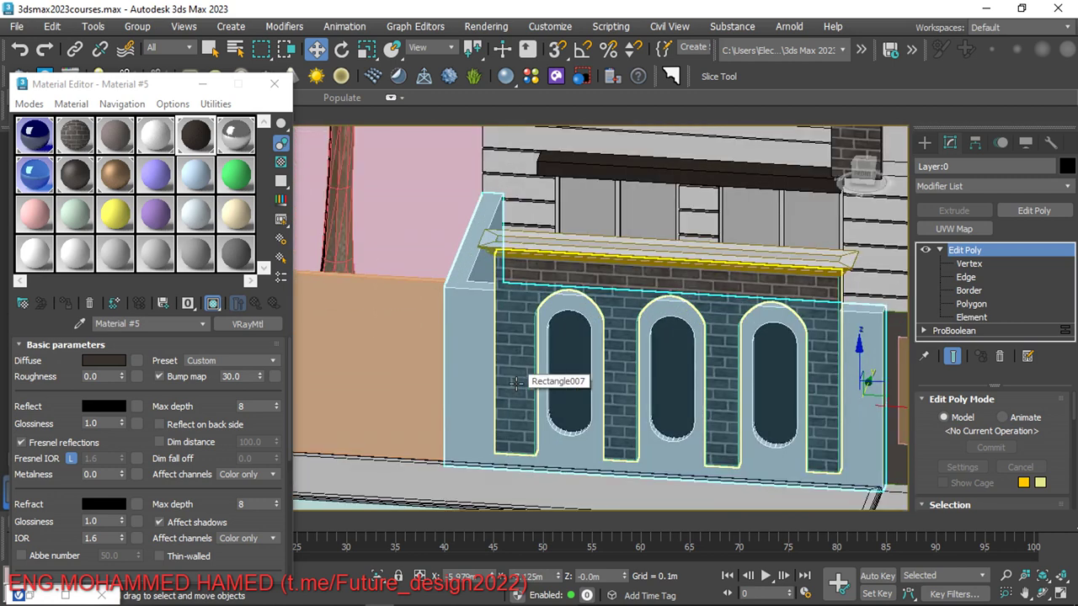
scroll(517, 383, down, 1)
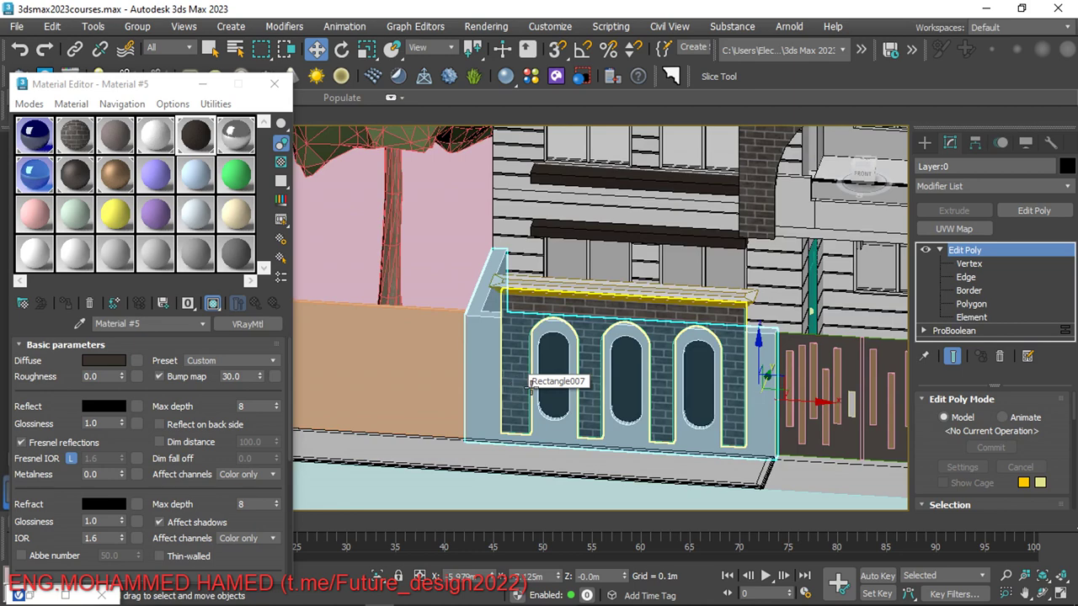
scroll(553, 349, up, 3)
scroll(554, 350, down, 2)
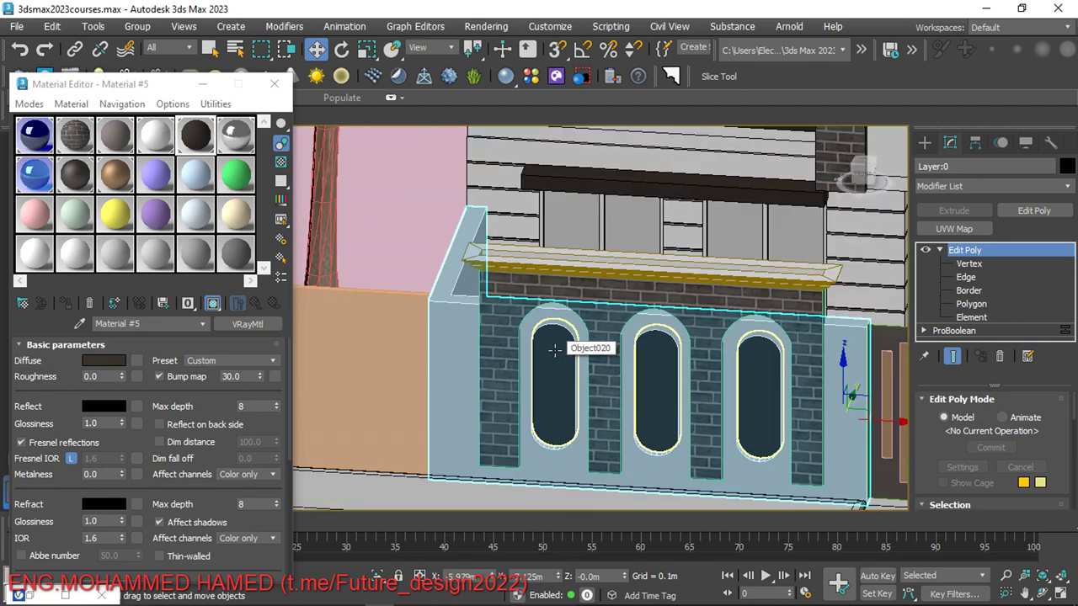
scroll(554, 350, down, 5)
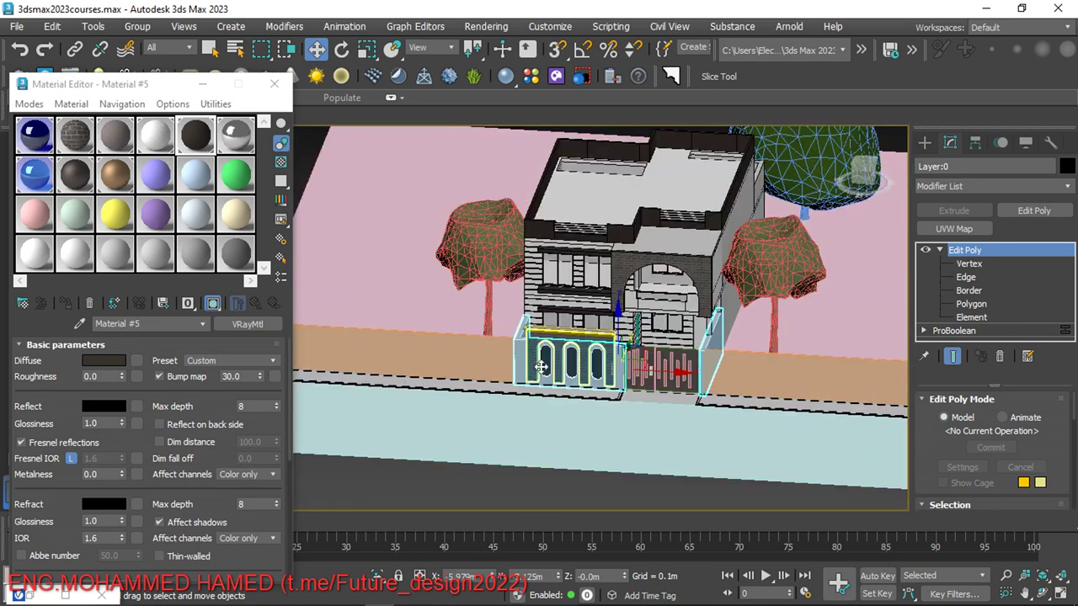
click(353, 219)
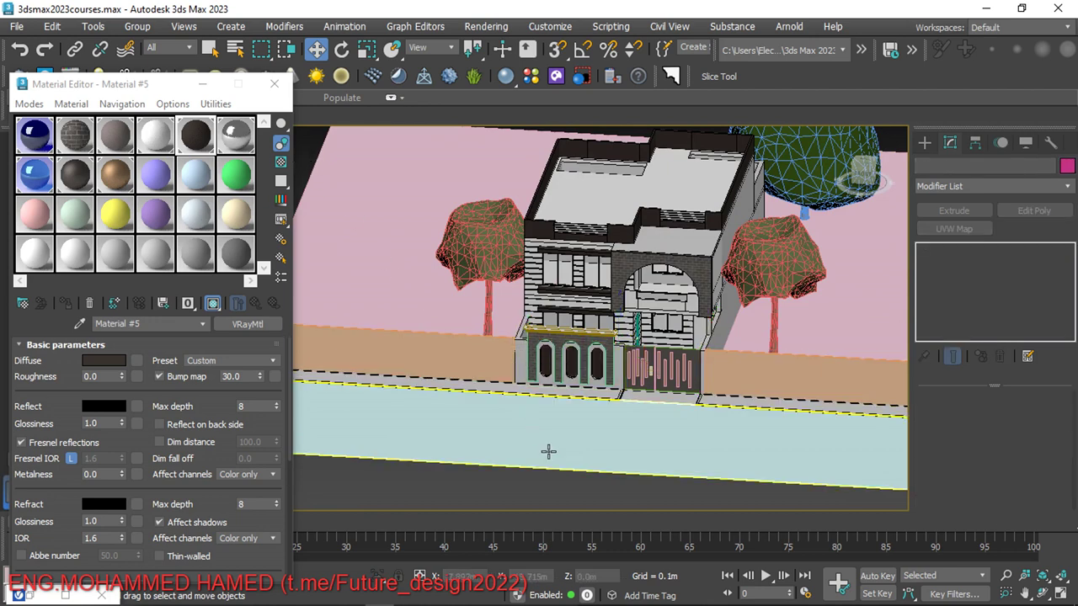
With Material #10 active, browse the Wood & Laminate category of the V-Ray material library for a door finish.
alt+middle_drag(900, 192, 327, 189)
click(149, 178)
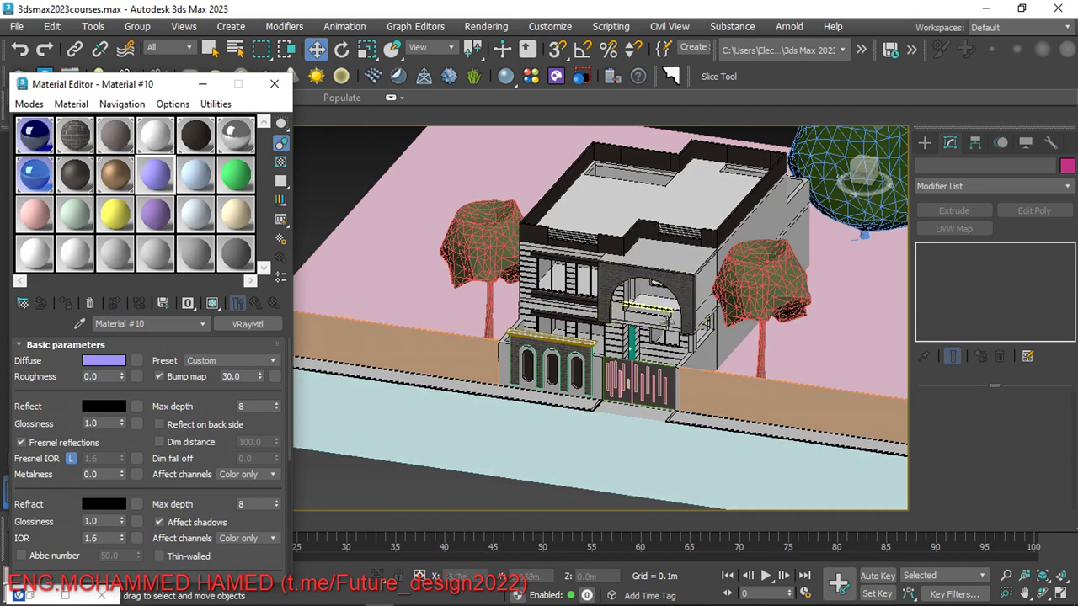
scroll(661, 349, up, 2)
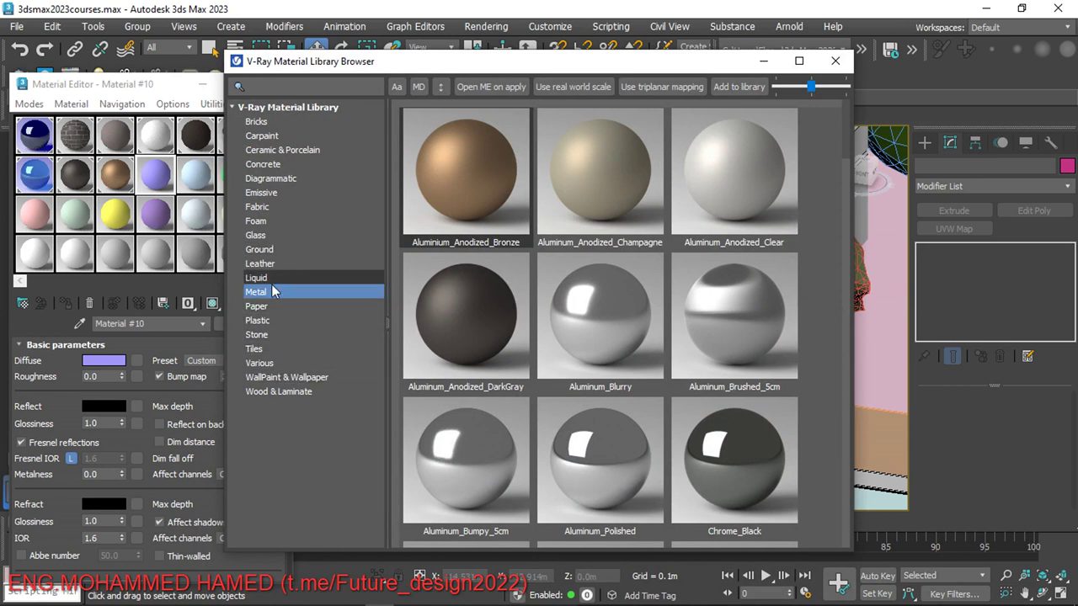
click(269, 391)
scroll(567, 324, down, 5)
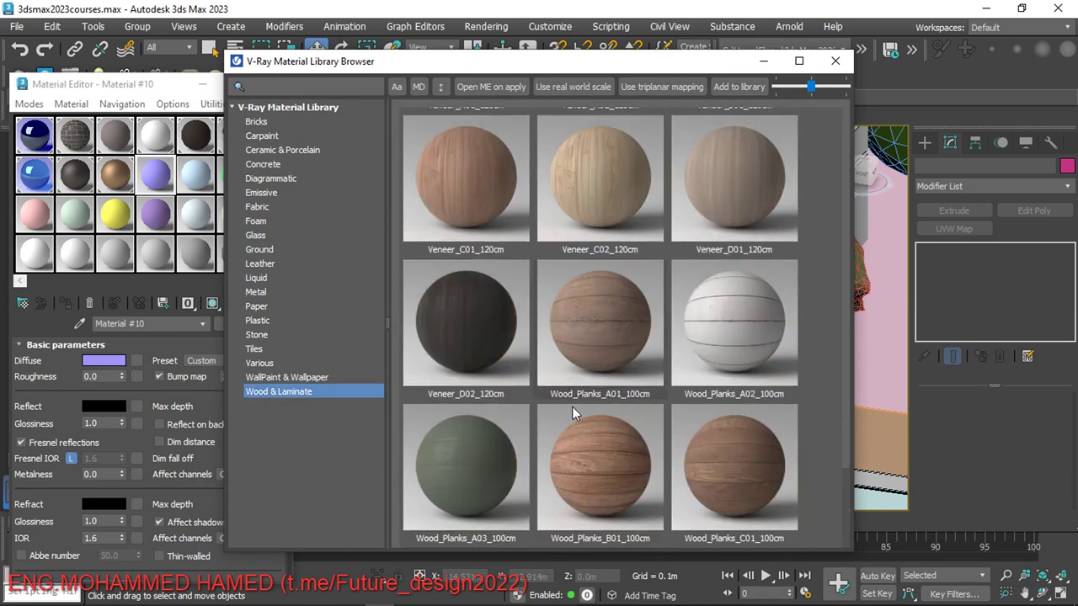
scroll(581, 434, up, 6)
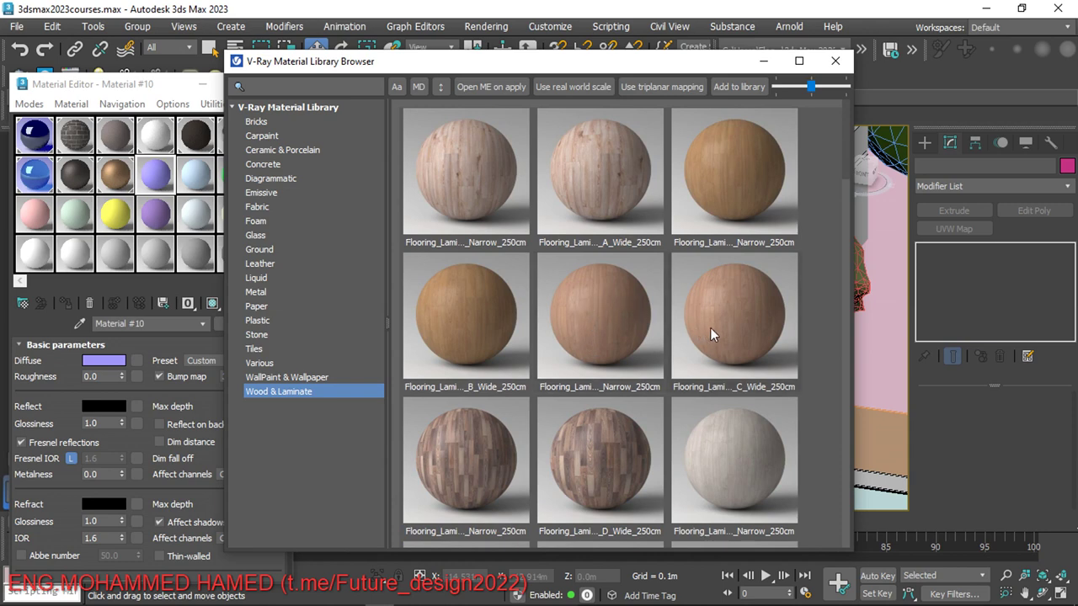
scroll(701, 390, down, 2)
scroll(700, 391, up, 2)
scroll(700, 391, down, 3)
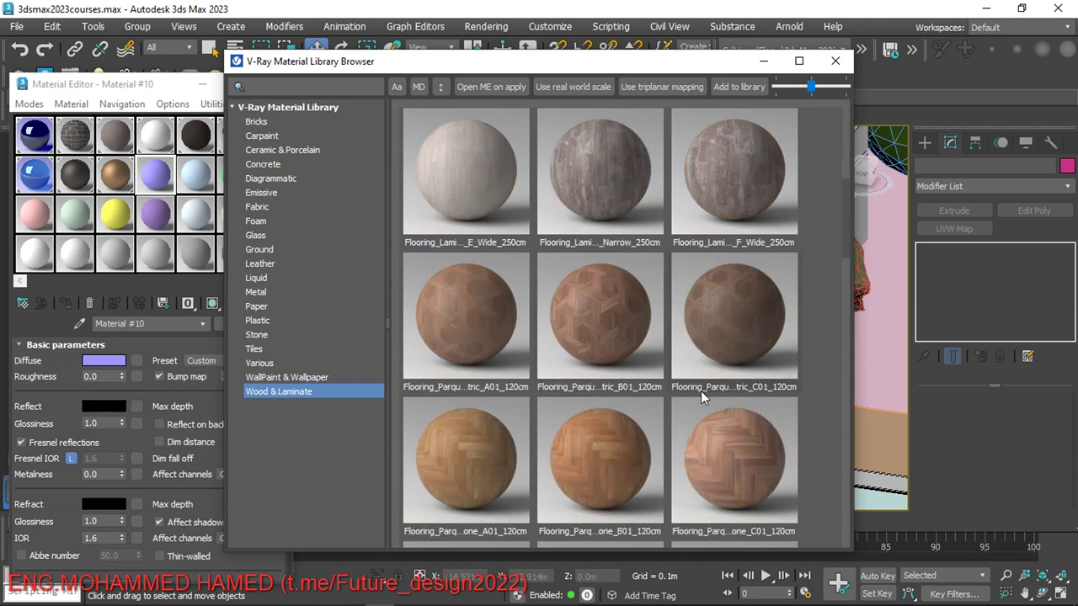
scroll(700, 398, down, 5)
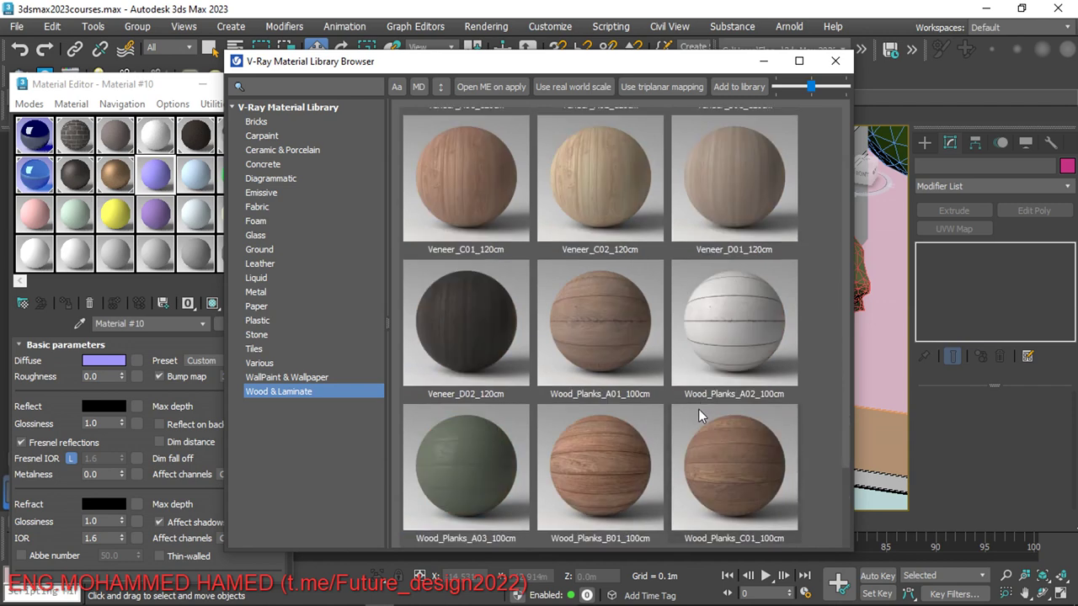
scroll(698, 409, up, 3)
scroll(698, 409, up, 3)
scroll(698, 408, down, 3)
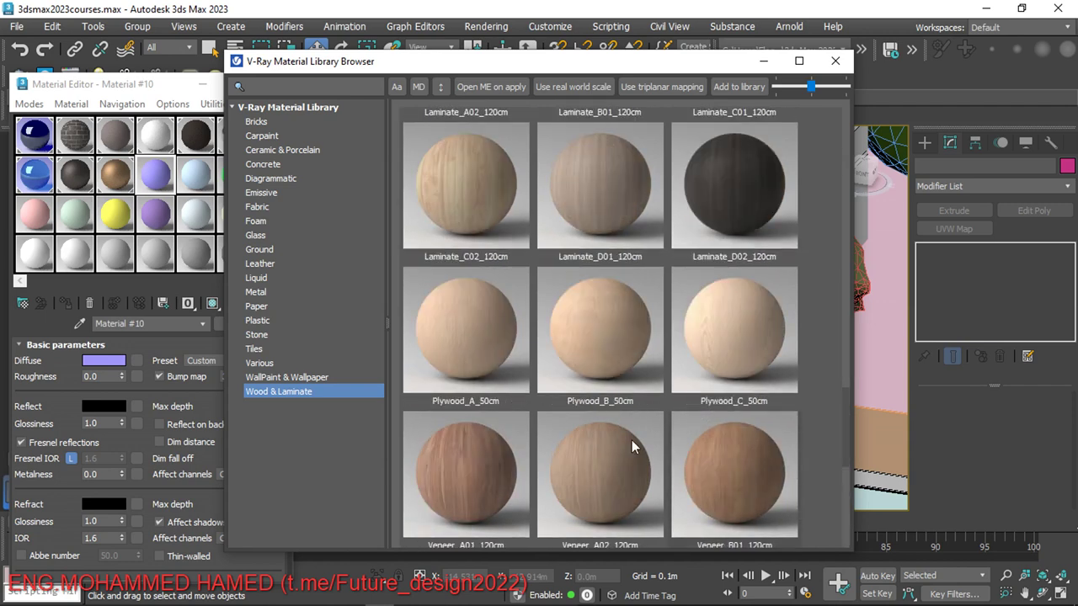
scroll(606, 383, up, 5)
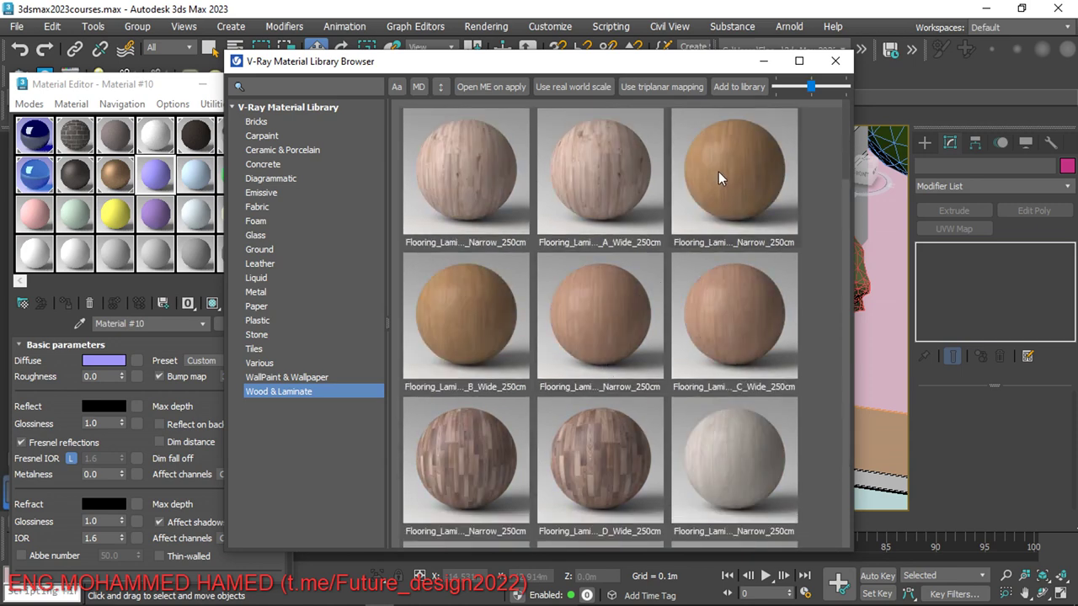
Load the dark Laminate_D02_120cm material from the V-Ray library into Material #10's sample slot.
click(718, 172)
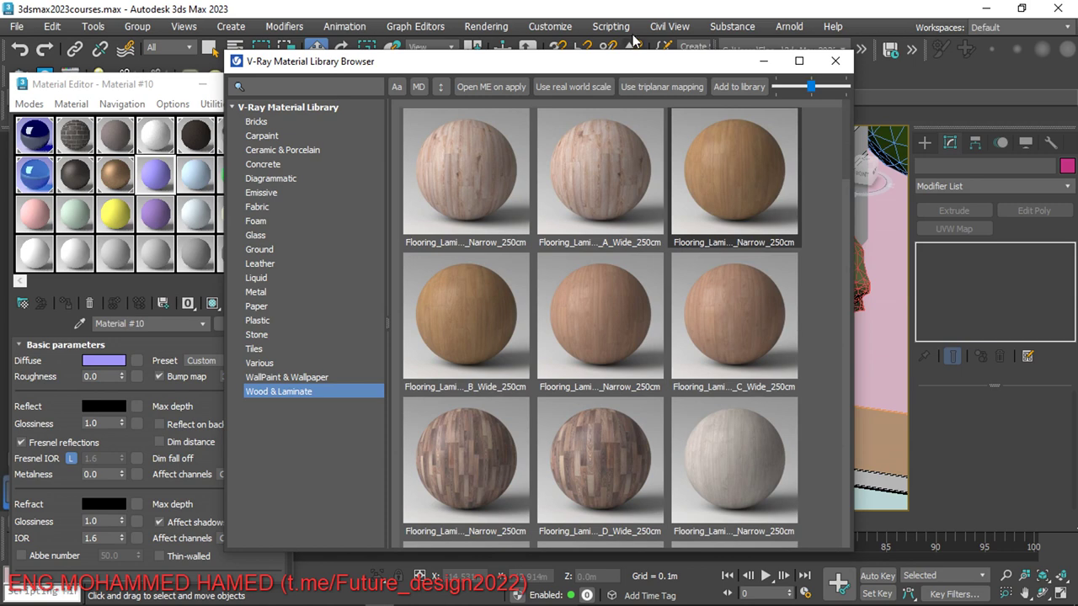
drag(659, 65, 757, 104)
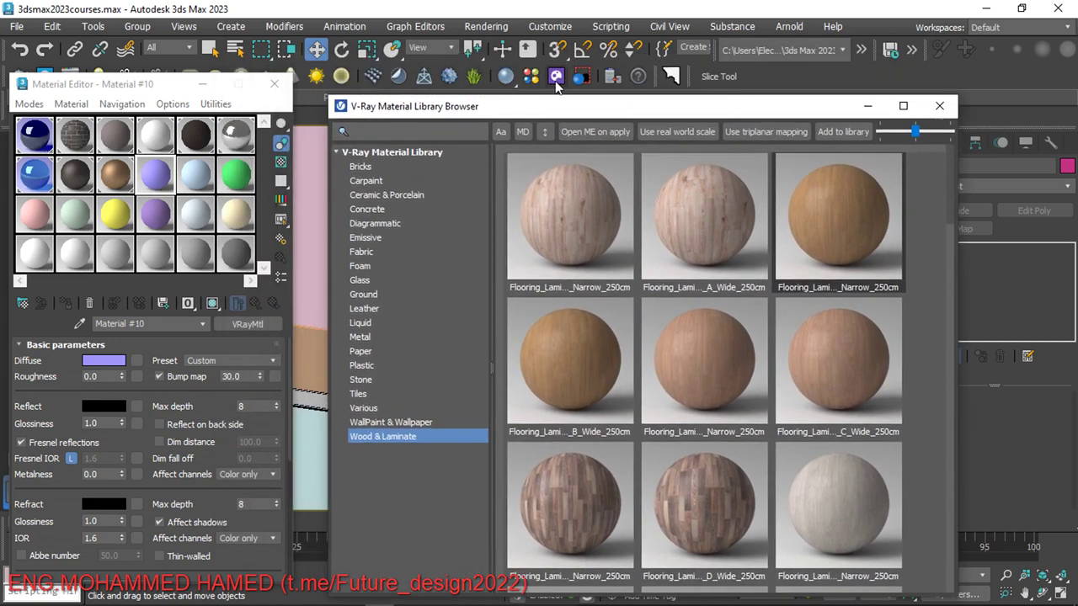
drag(636, 109, 618, 59)
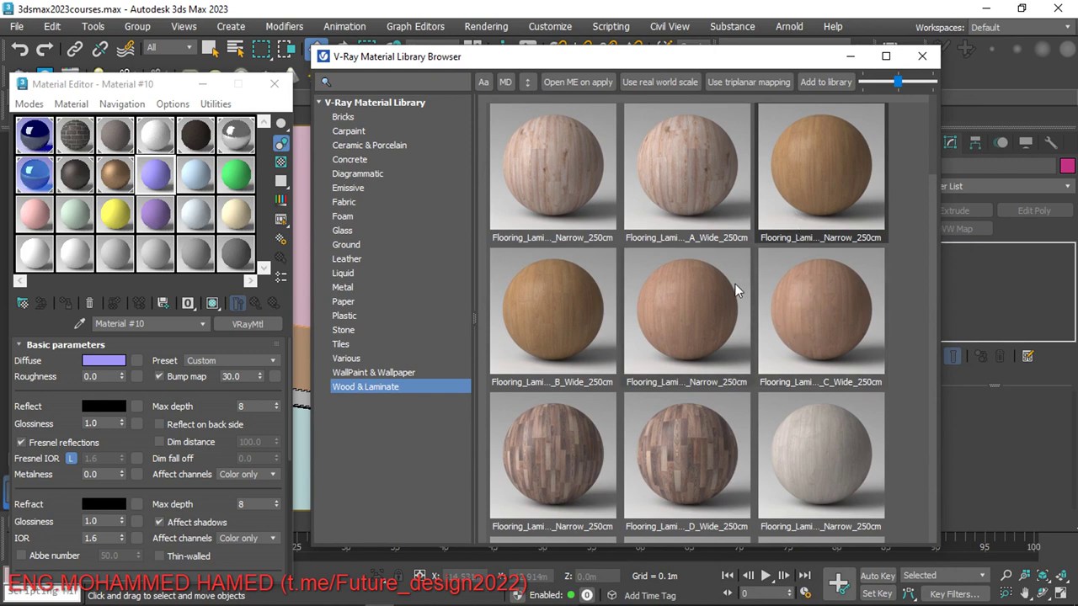
scroll(821, 302, down, 3)
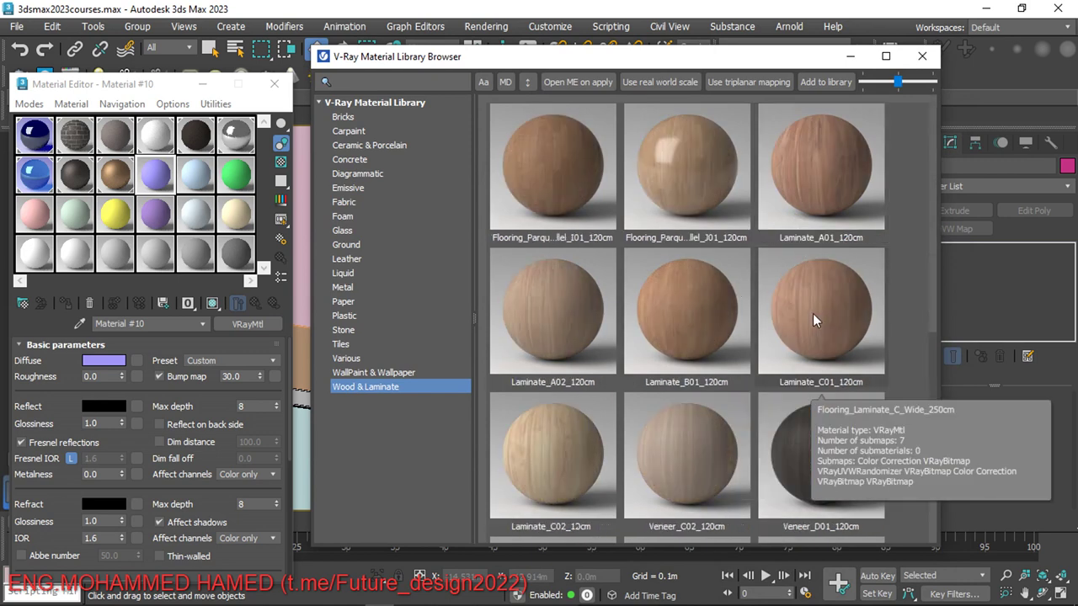
scroll(800, 320, down, 3)
scroll(779, 326, up, 3)
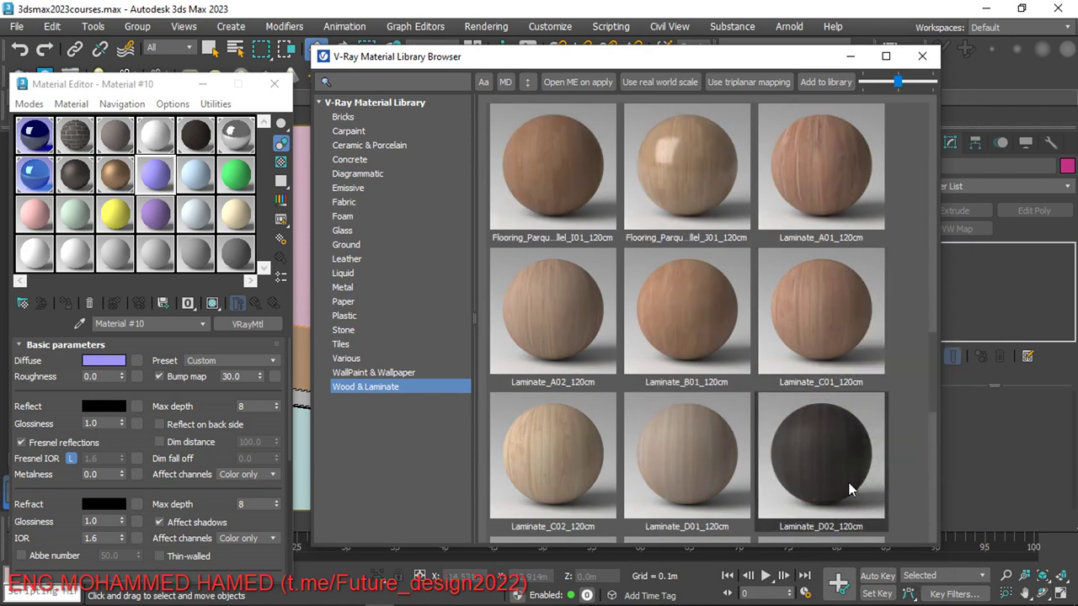
right_click(848, 482)
click(882, 512)
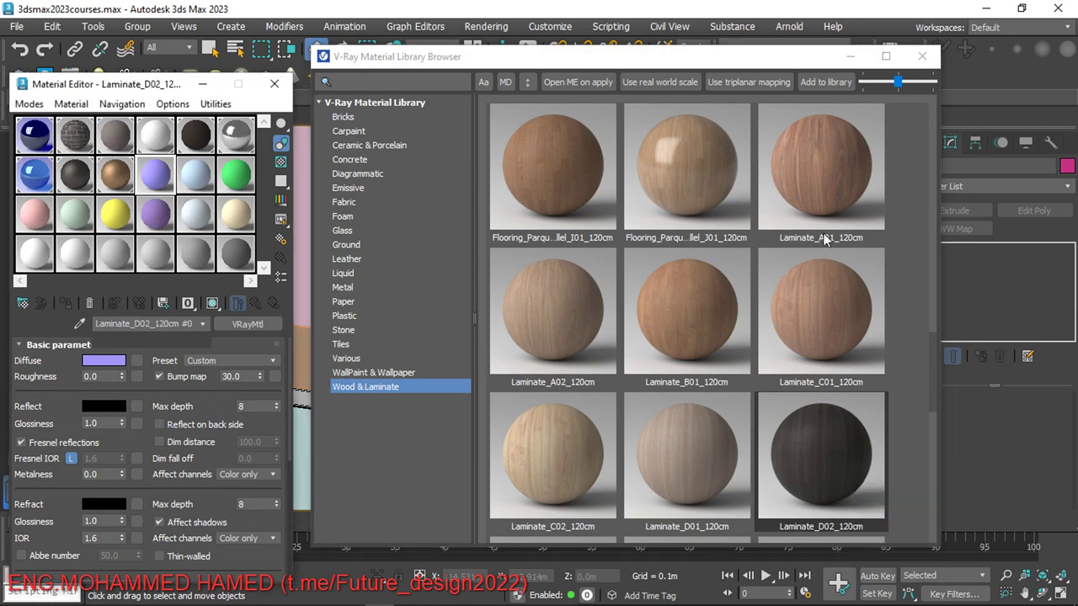
click(849, 55)
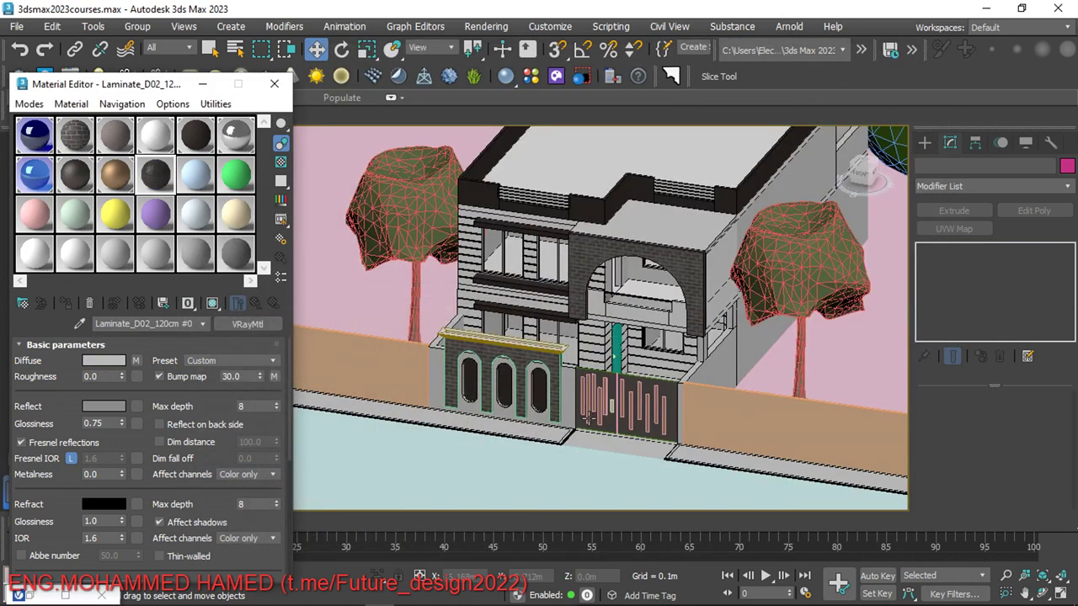
Assign the Laminate_D02_120cm material to the villa's entrance door group and show it shaded in the viewport.
click(616, 341)
scroll(619, 347, up, 5)
click(617, 334)
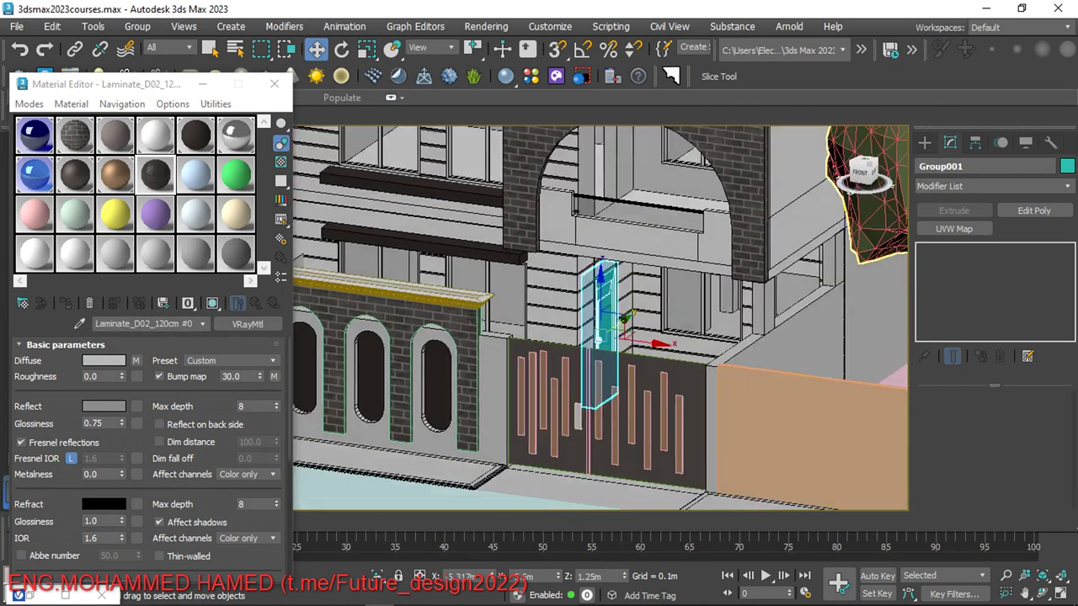
key(z)
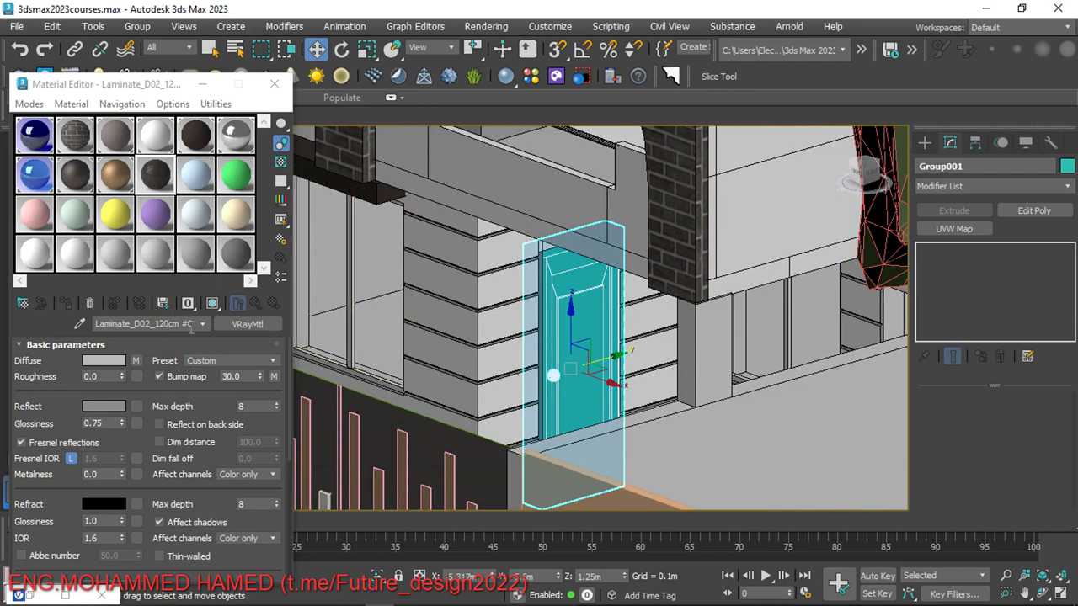
click(215, 304)
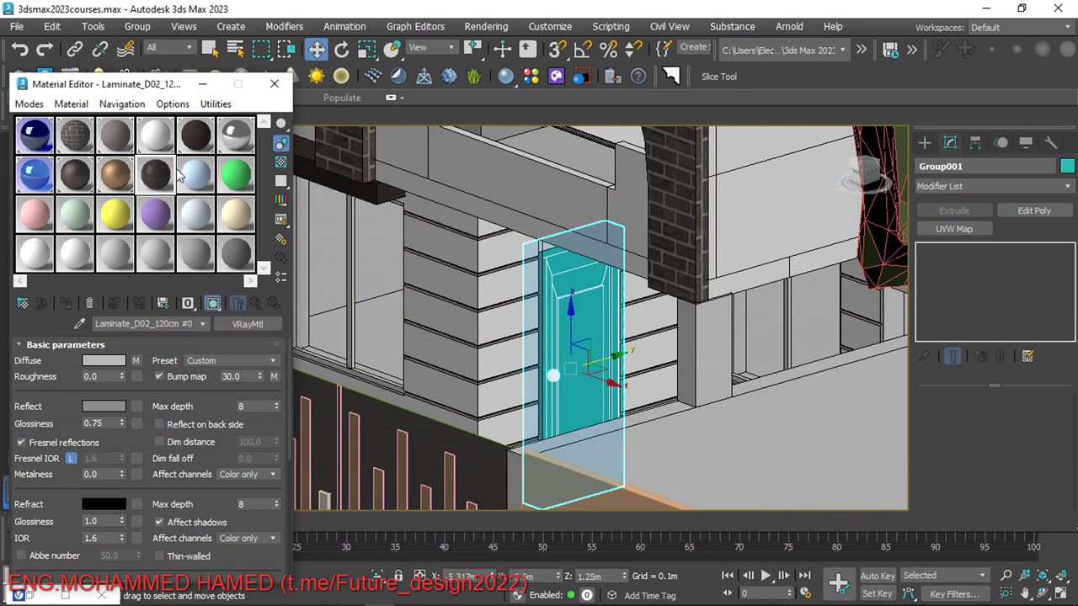
click(192, 175)
click(156, 175)
scroll(579, 300, down, 3)
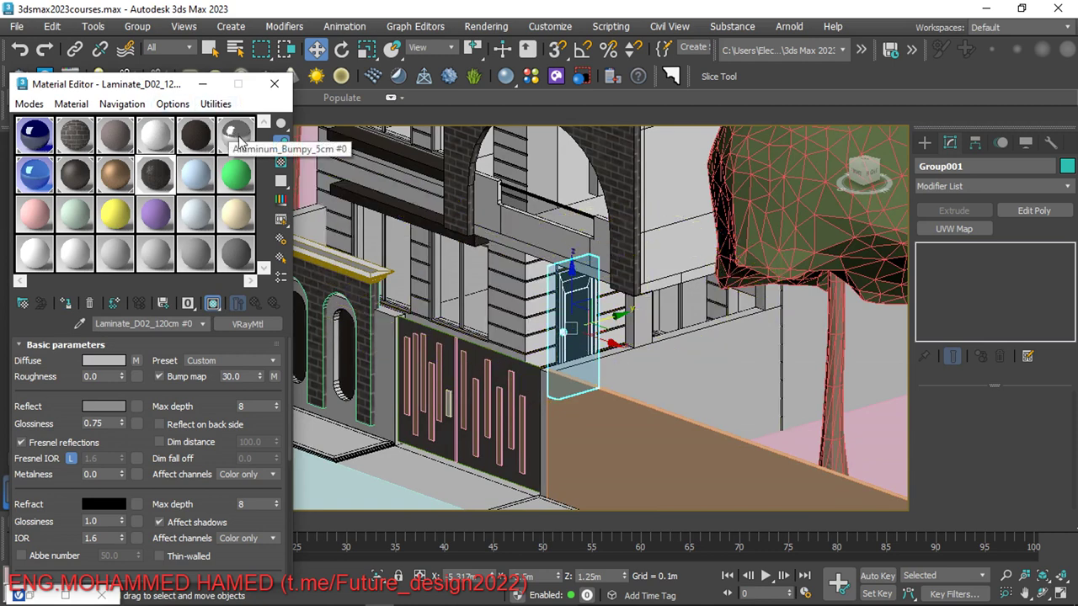
Make the Aluminium_Anodized_Bronze material active and ungroup the entrance door so its parts are separate objects.
click(116, 174)
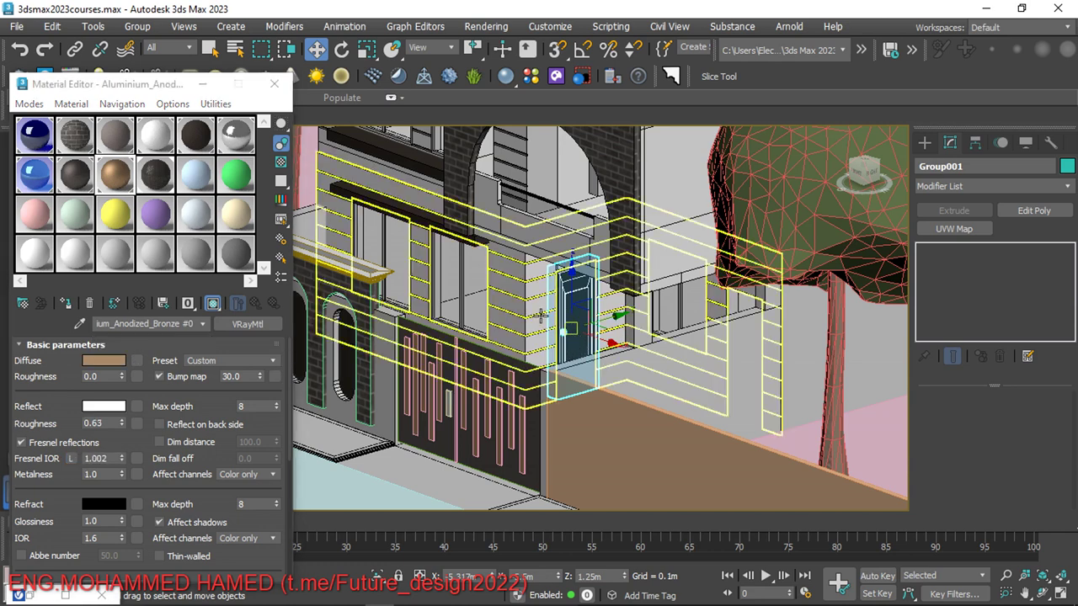
scroll(547, 315, up, 2)
click(543, 319)
scroll(587, 394, up, 2)
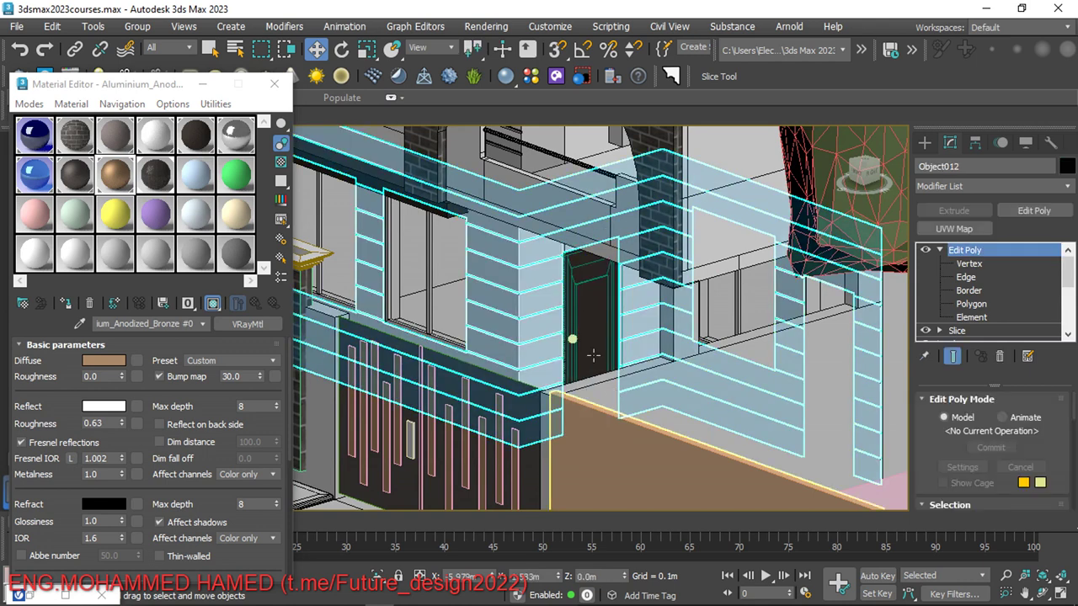
click(572, 341)
click(572, 339)
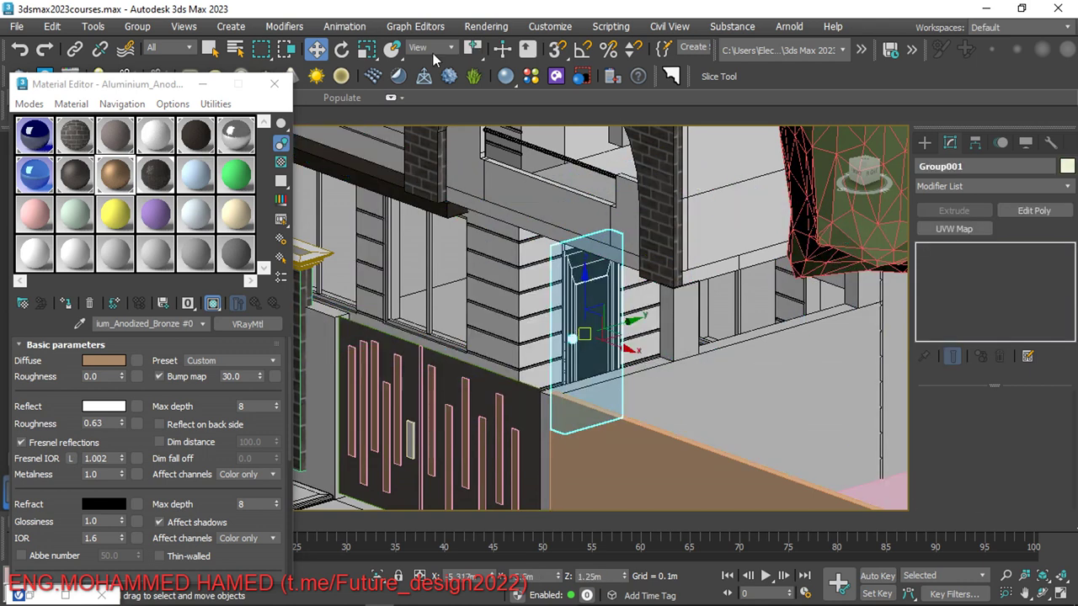
click(139, 27)
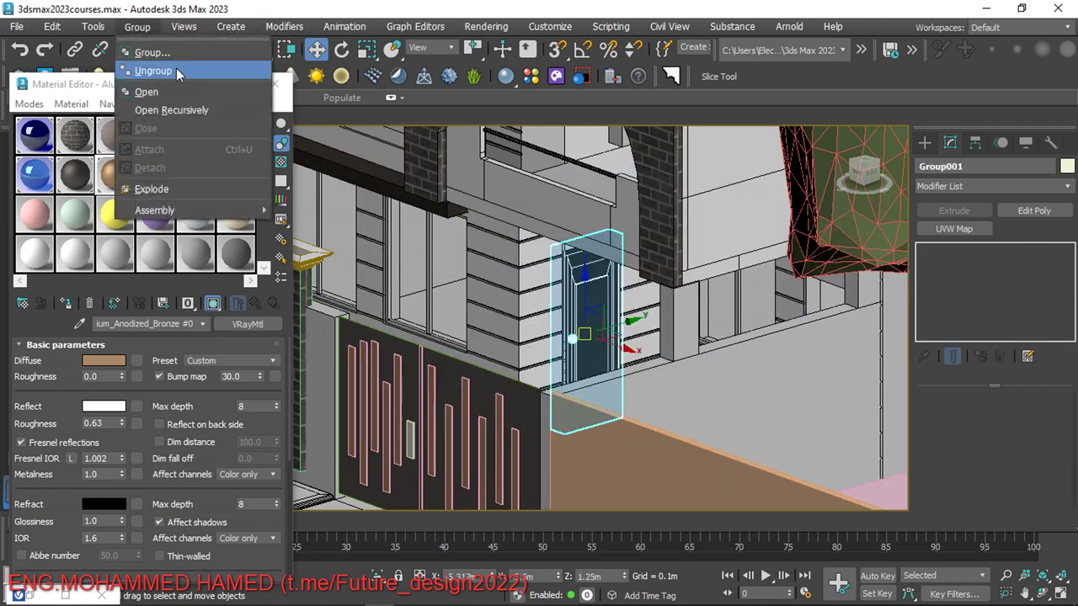
click(176, 69)
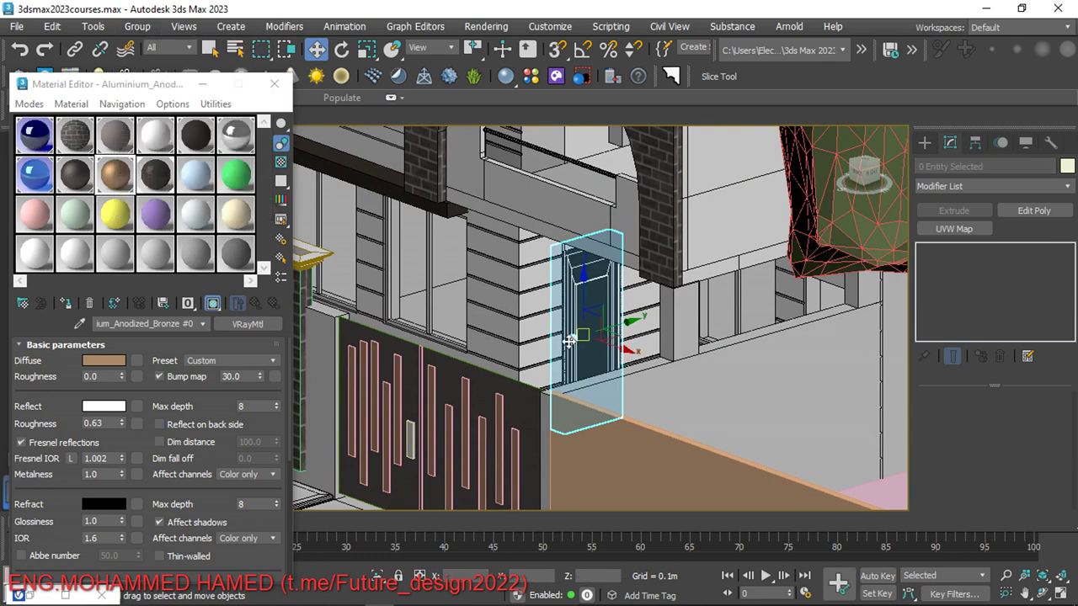
click(138, 27)
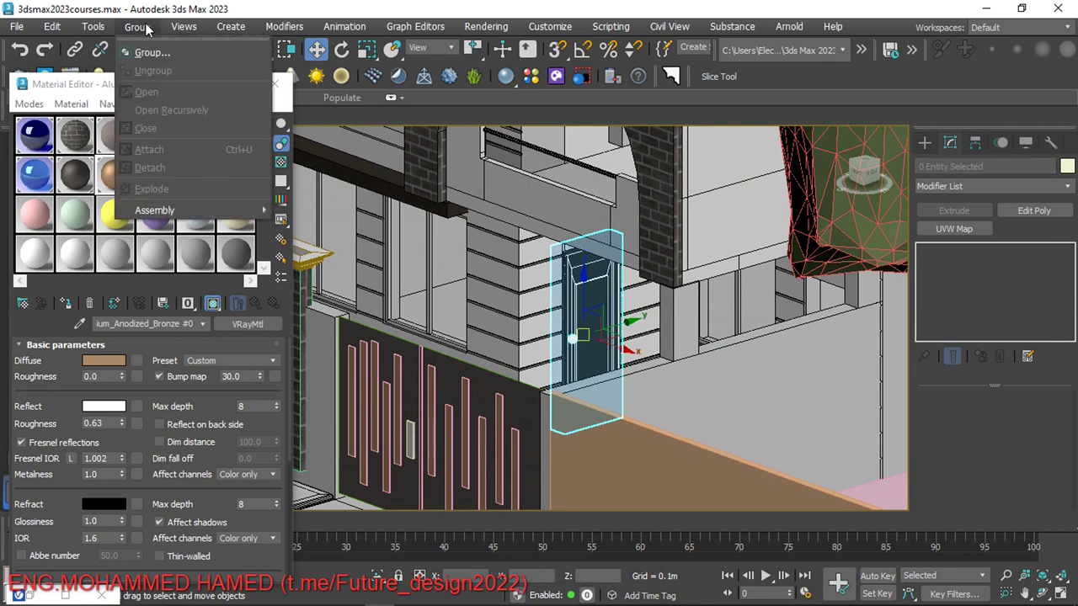
click(522, 339)
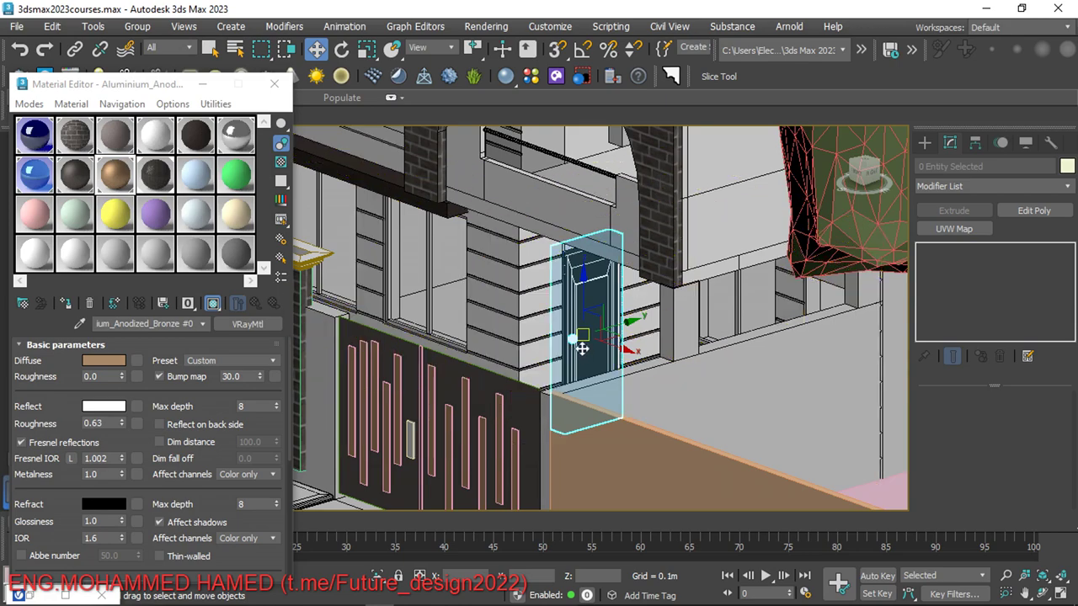
Assign the Aluminium_Anodized_Bronze material to the entrance door's spherical knob and show the viewport without edged faces.
scroll(574, 340, down, 4)
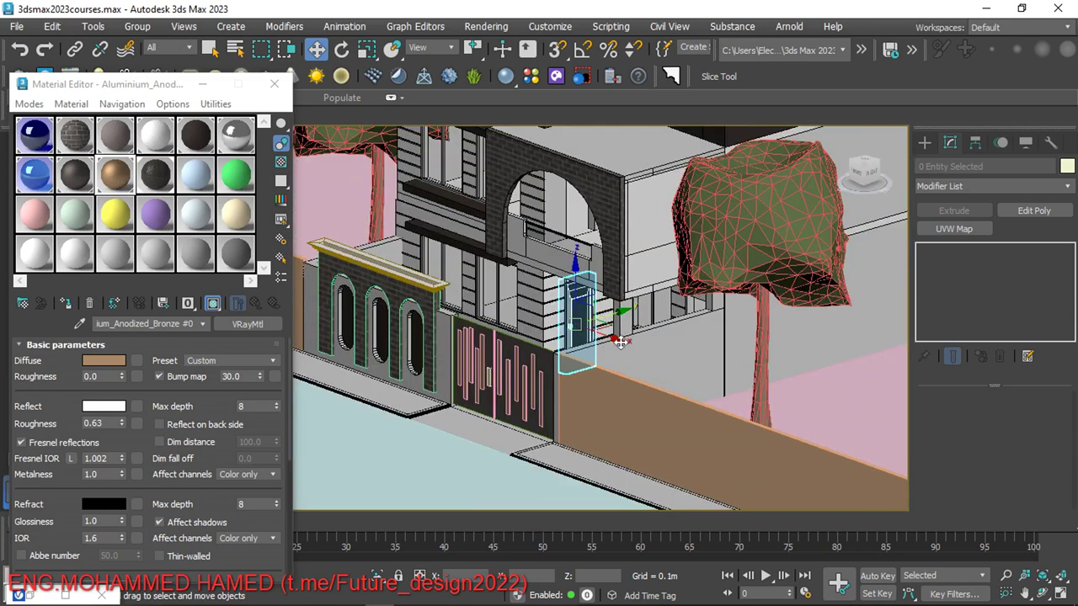
scroll(620, 341, down, 8)
click(493, 250)
click(600, 349)
scroll(603, 354, up, 3)
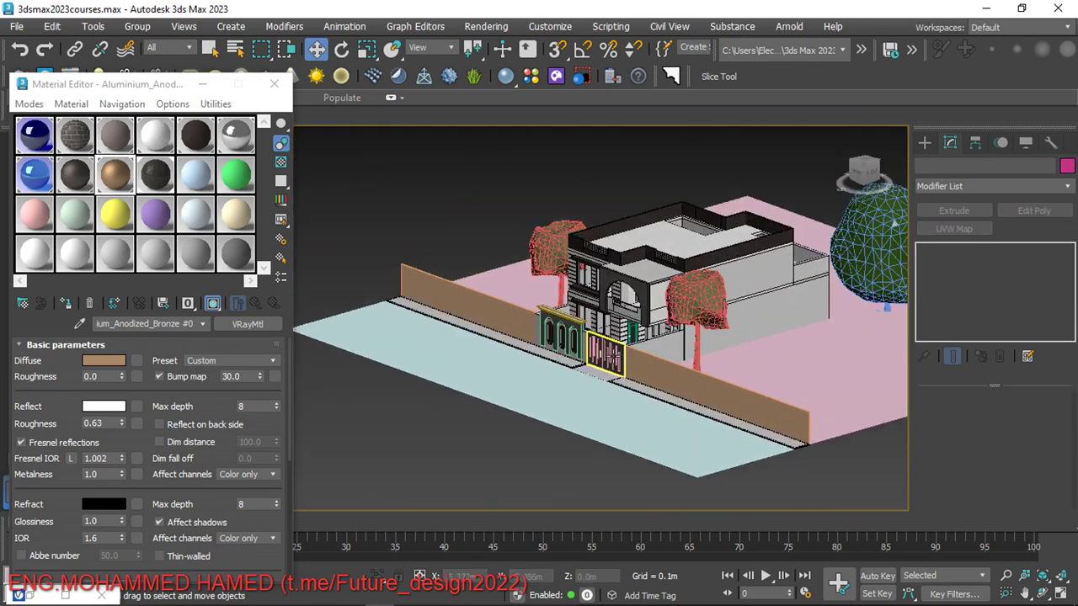
scroll(615, 354, up, 6)
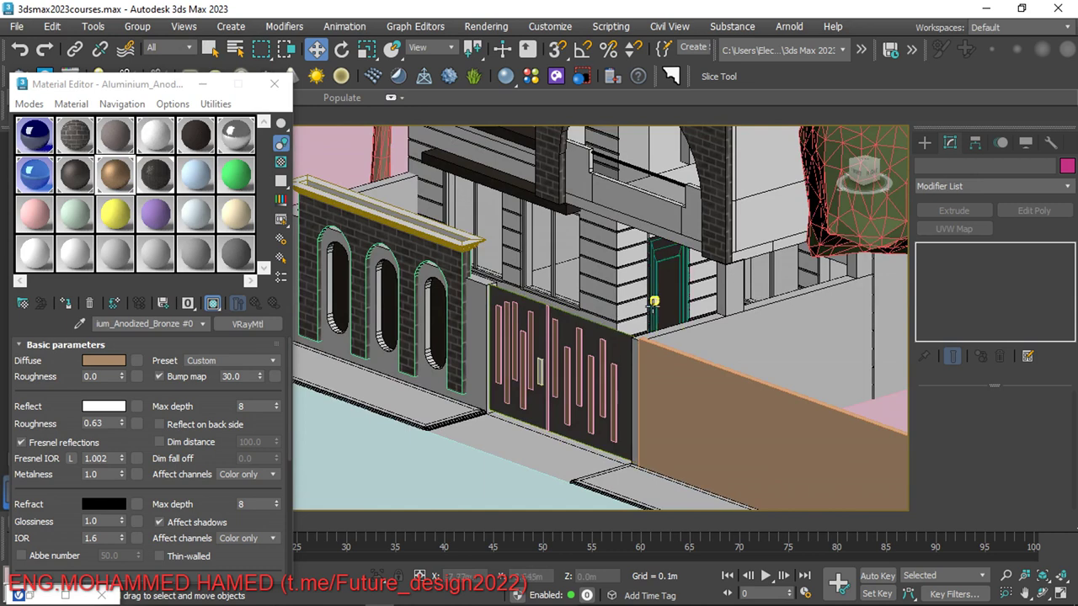
click(654, 302)
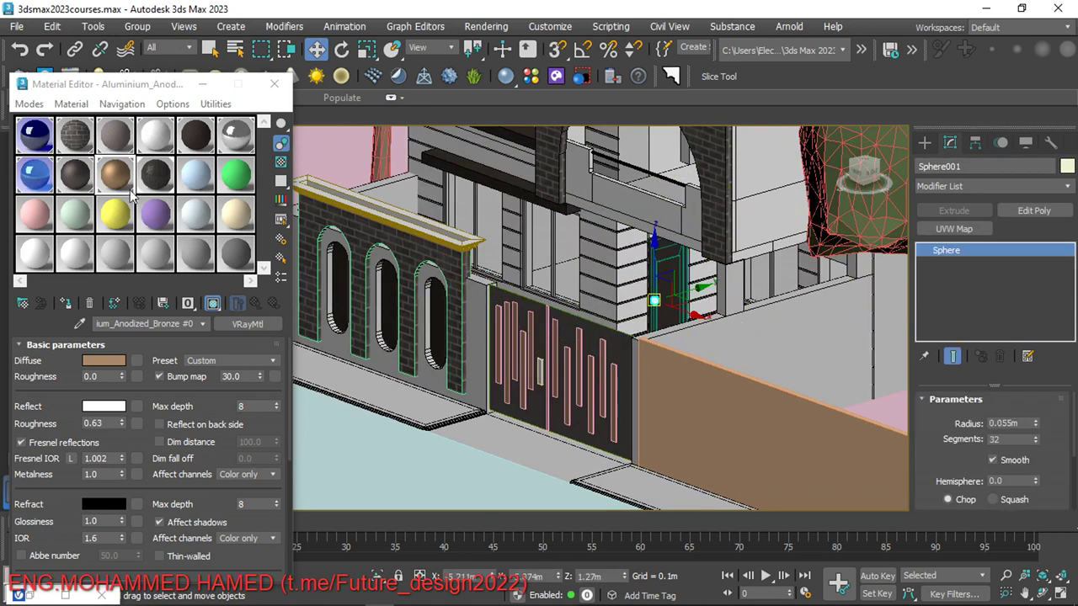
click(71, 309)
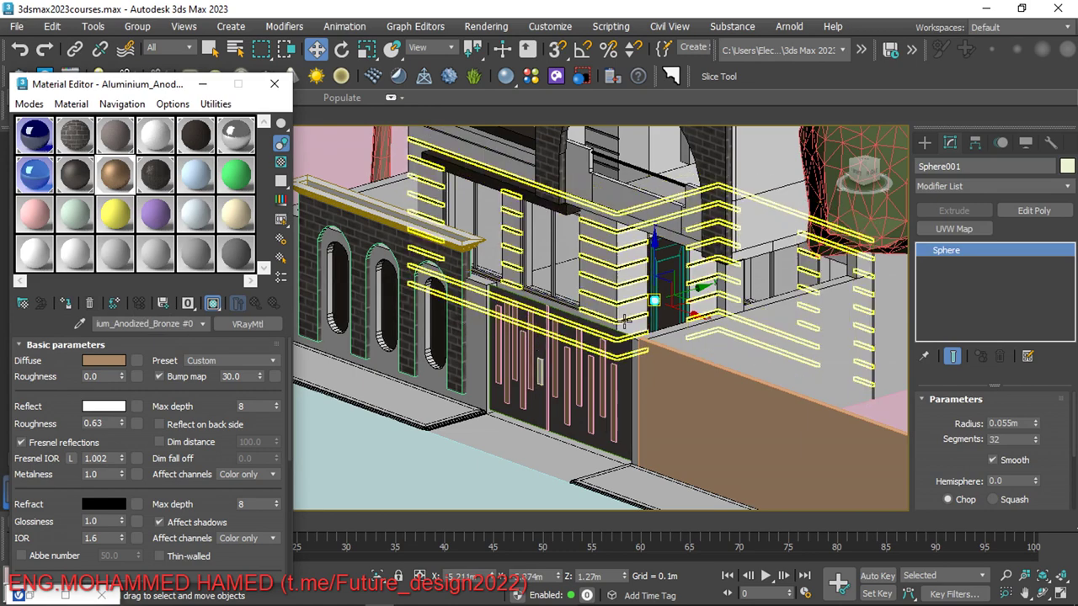
scroll(669, 326, up, 10)
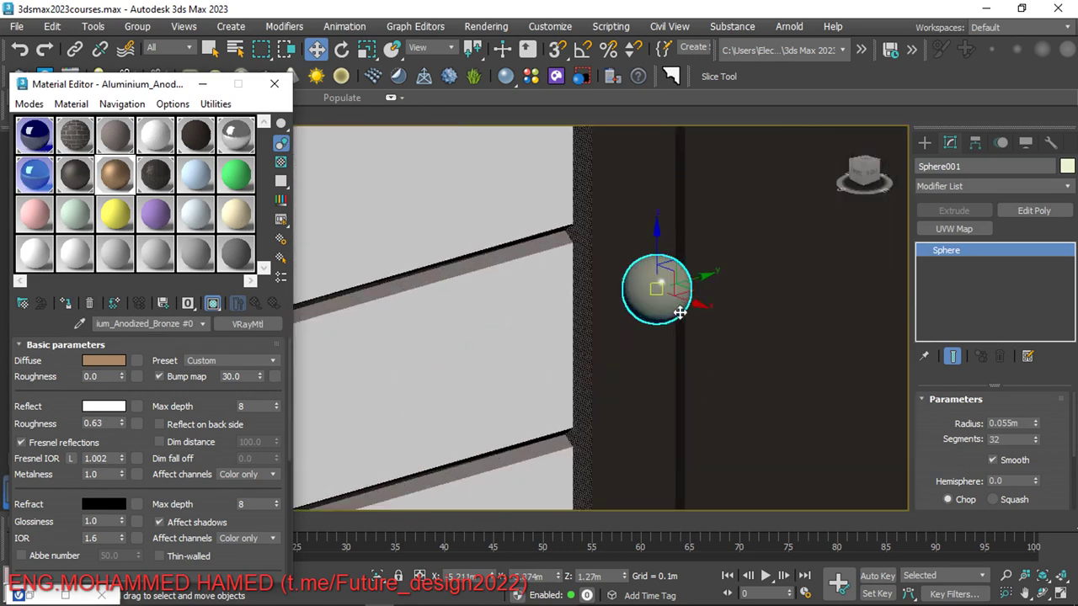
scroll(677, 320, down, 10)
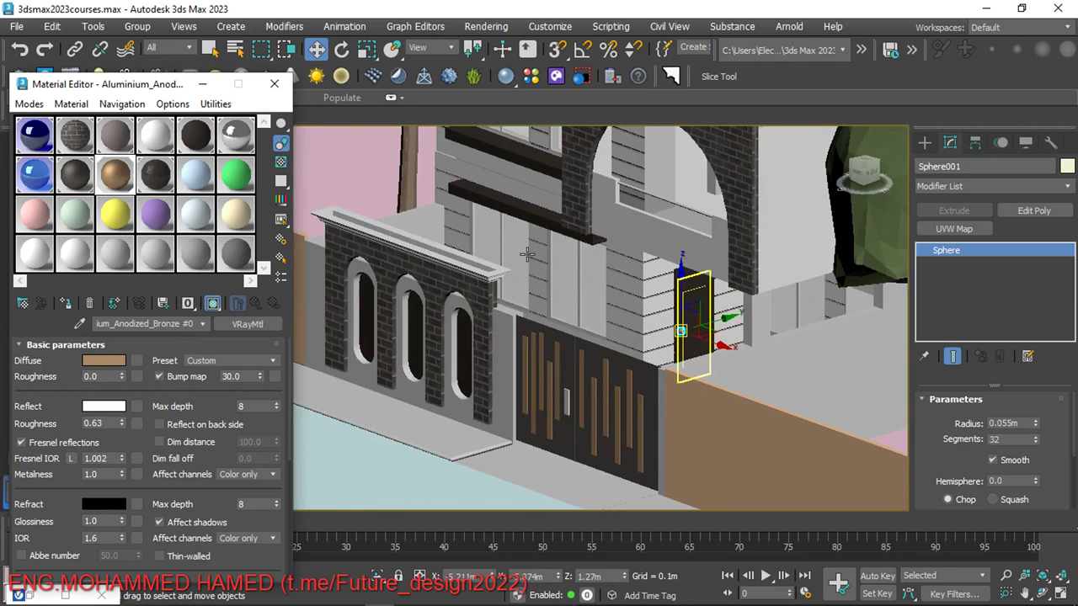
scroll(500, 276, down, 5)
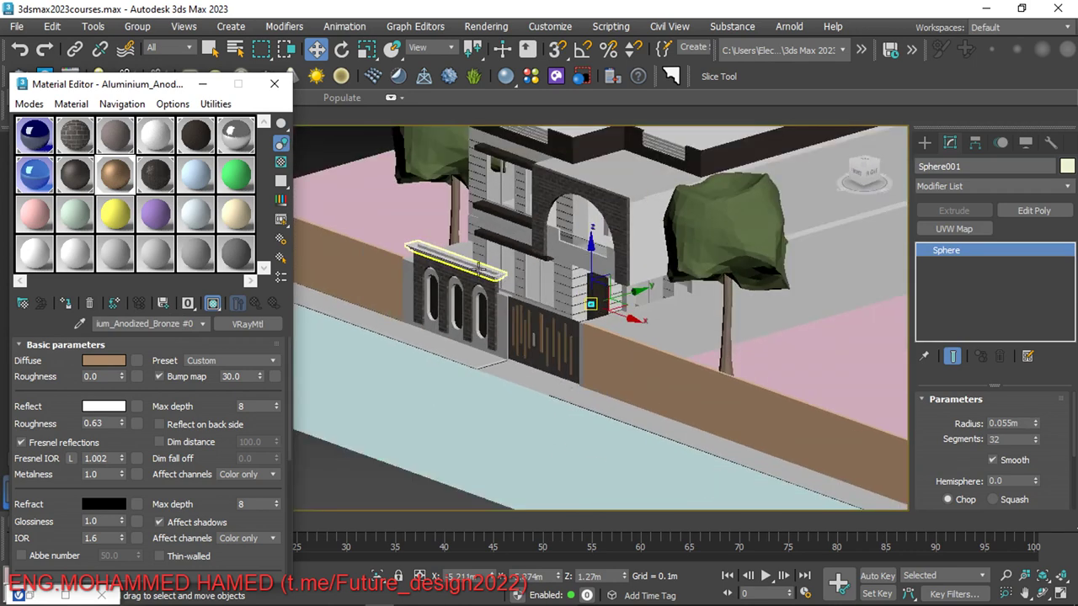
click(325, 156)
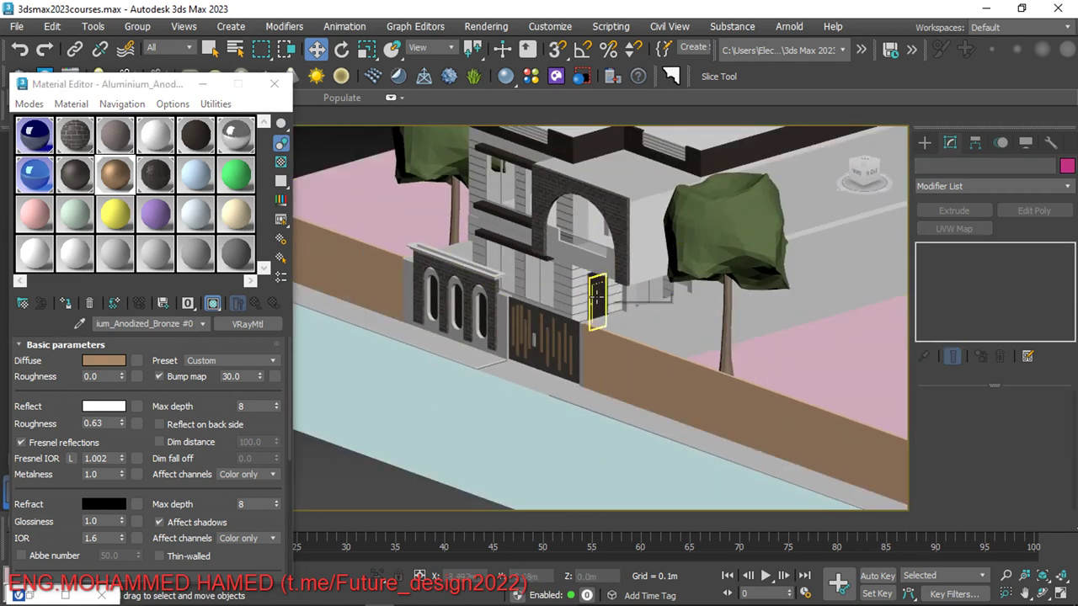
Group the entrance door's inner panel with its spherical knob and try to copy the group along X.
click(596, 295)
scroll(593, 308, up, 5)
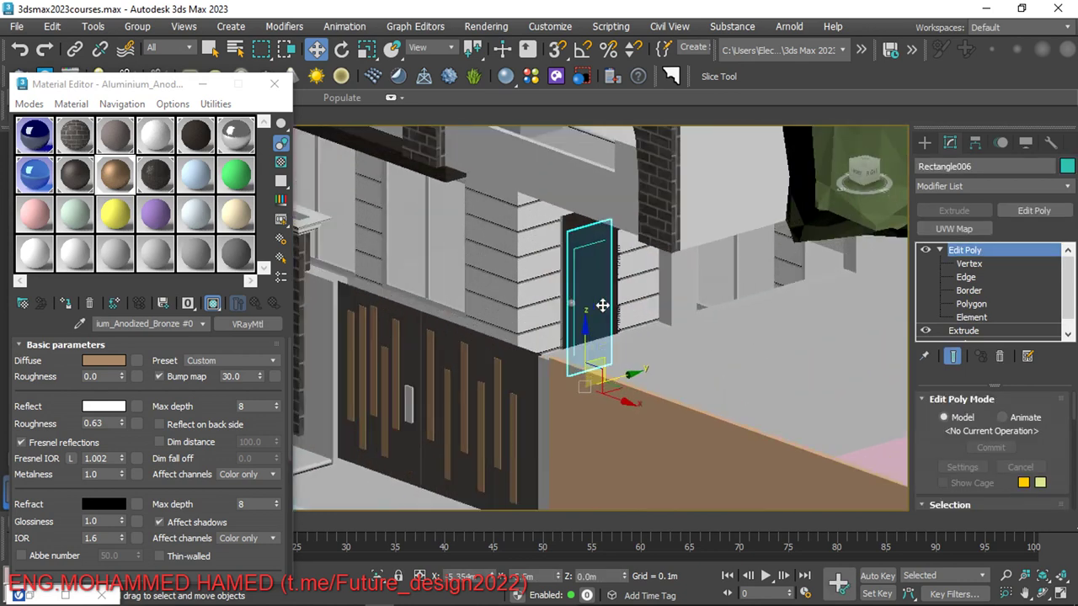
ctrl+click(558, 303)
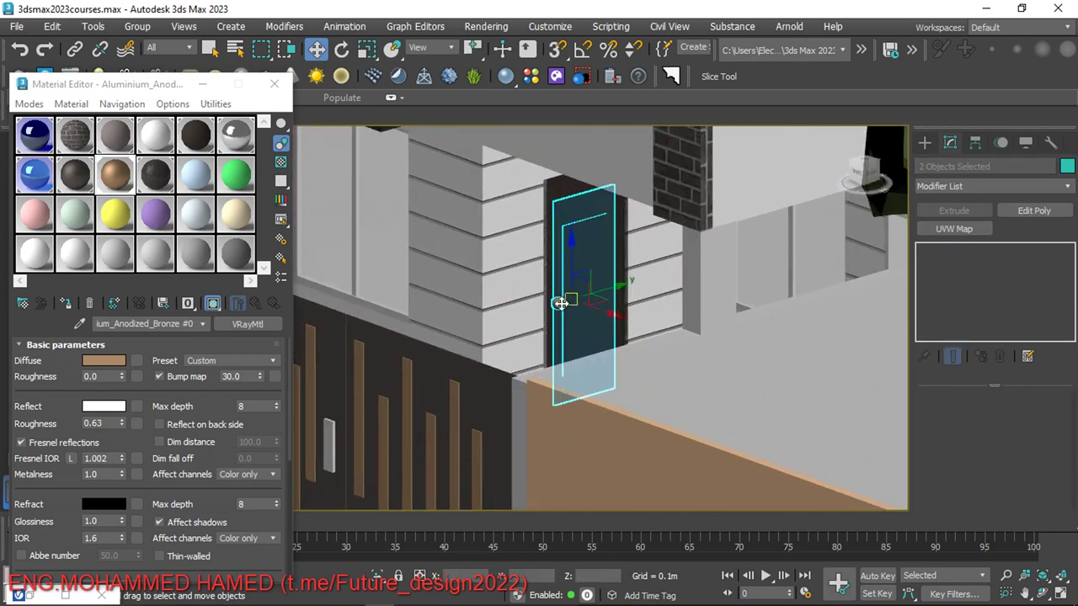
click(137, 26)
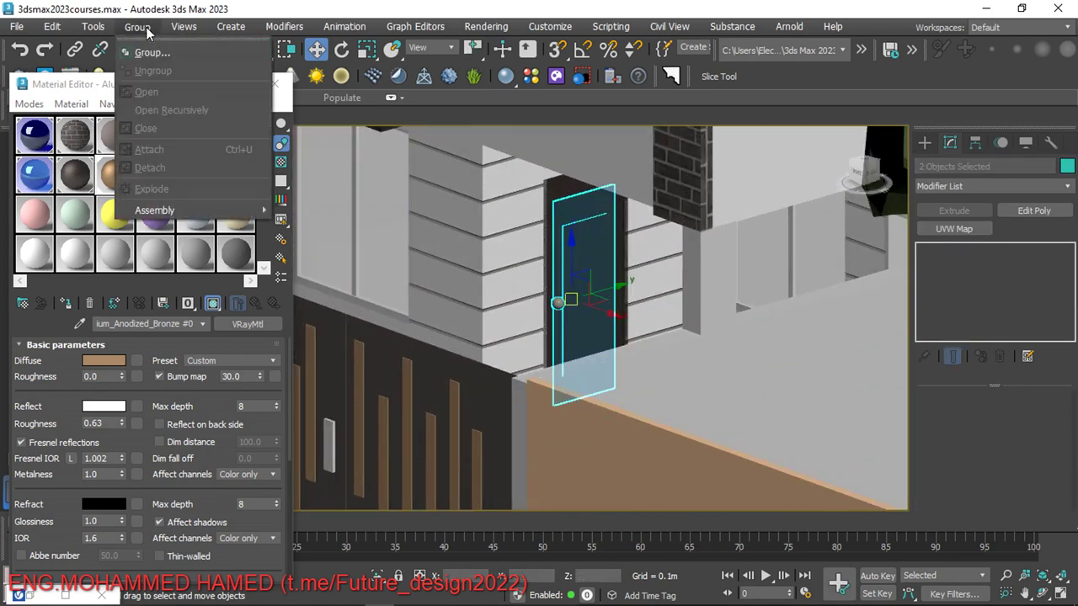
click(160, 53)
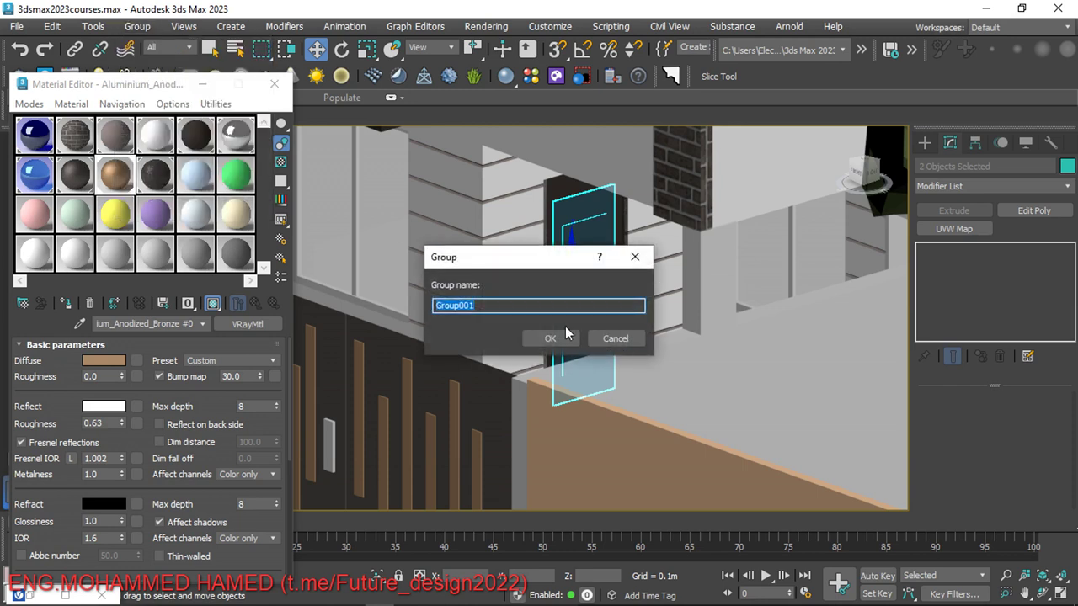
click(552, 338)
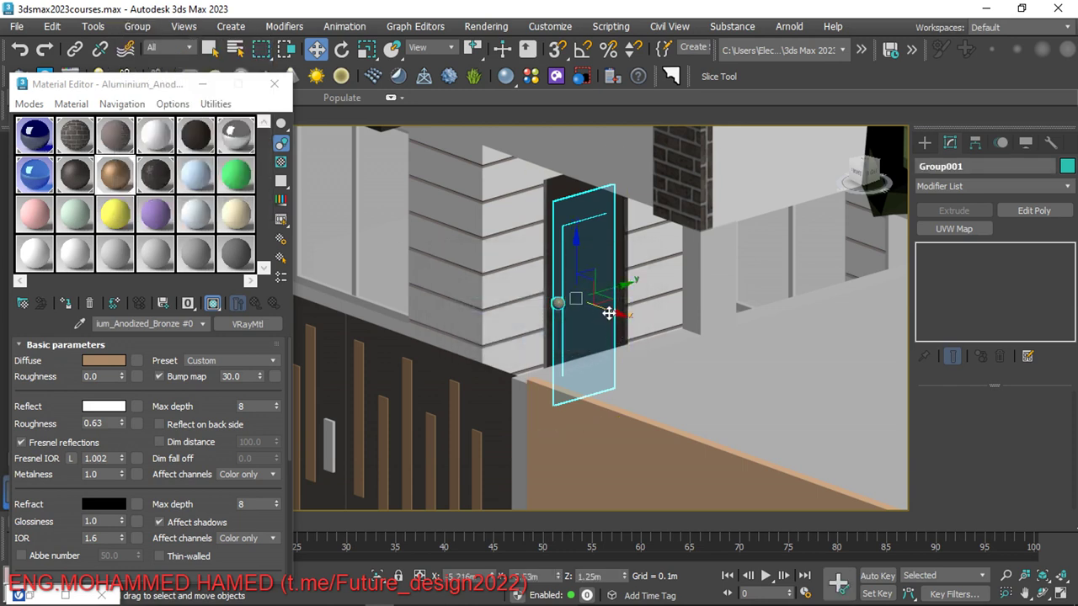
shift+drag(608, 313, 633, 335)
click(604, 378)
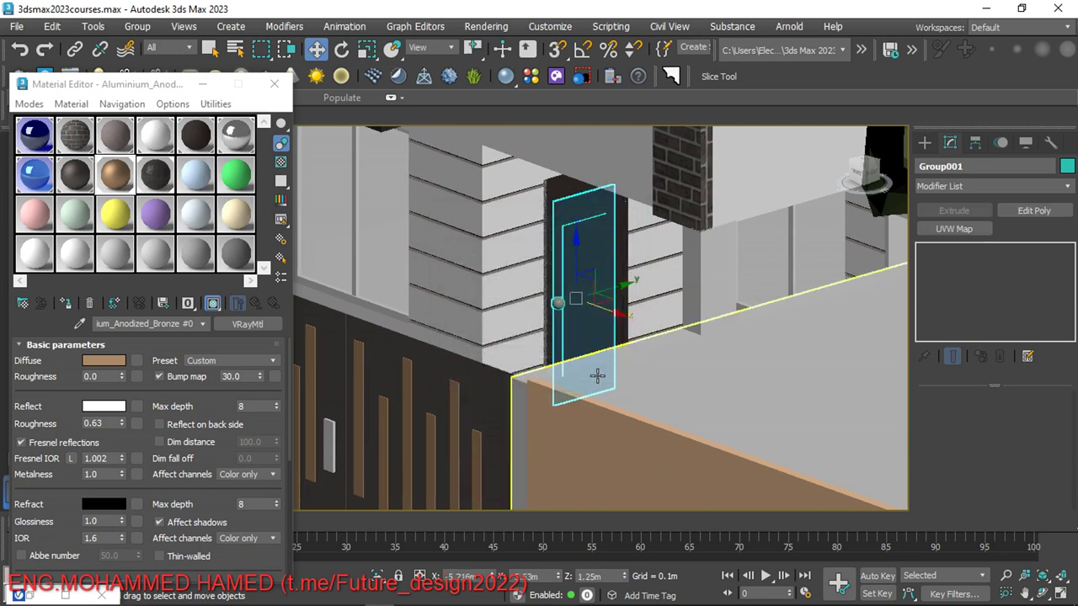
Ungroup the door's inner panel and knob so the frame can be included.
click(561, 191)
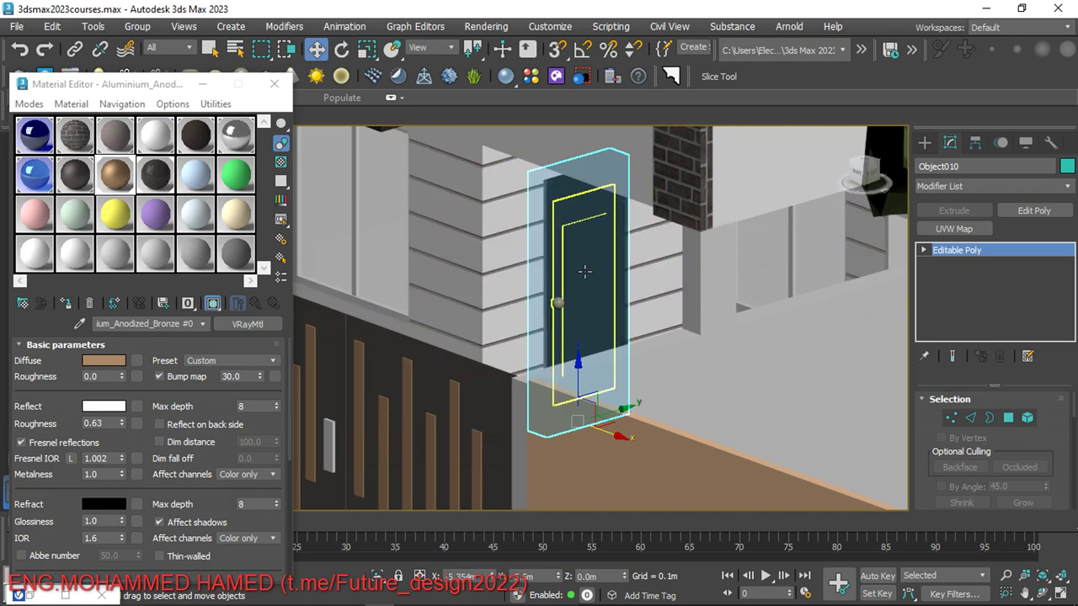
click(579, 271)
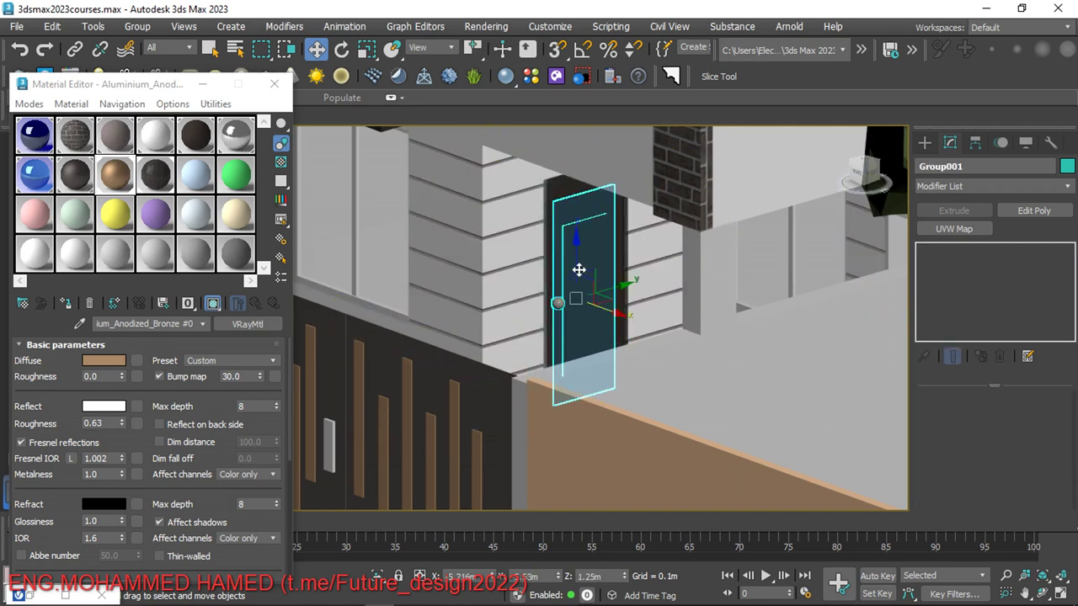
click(138, 26)
click(172, 68)
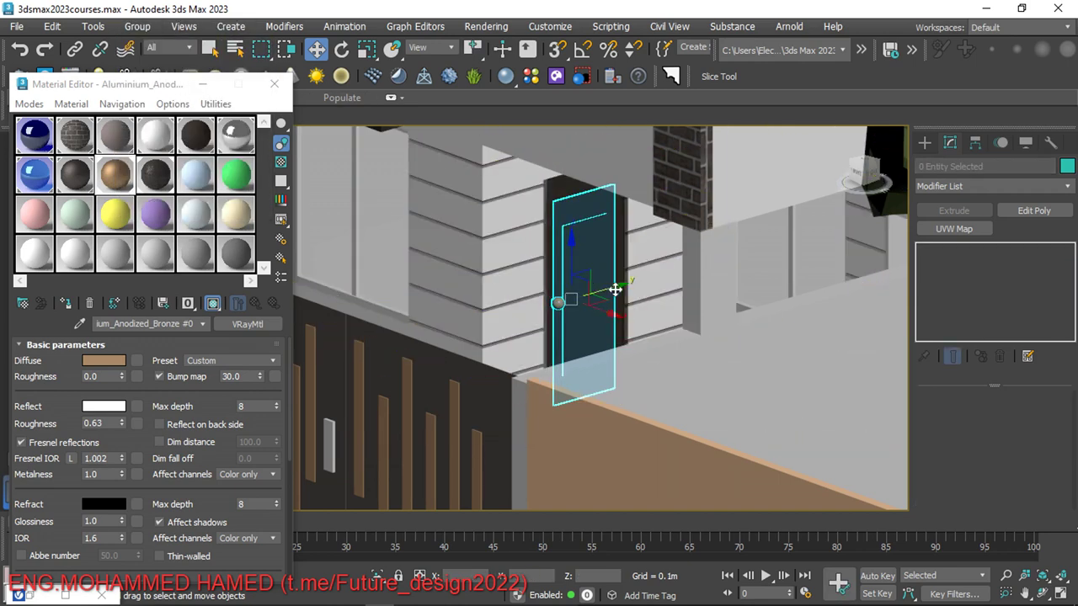
Group the entrance door's frame, inner panel and knob together under the default group name.
click(613, 256)
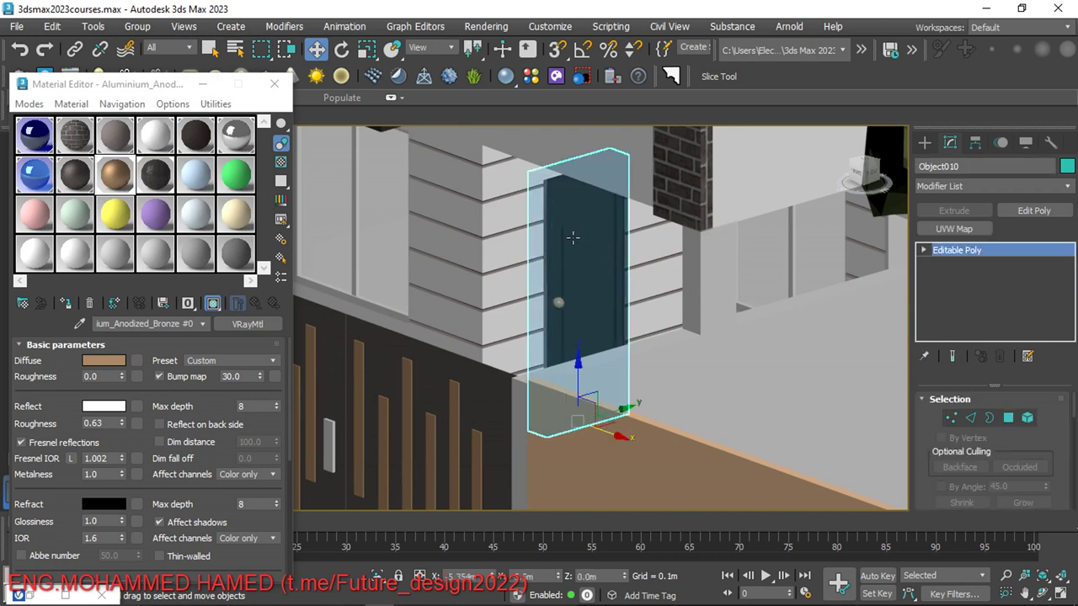
ctrl+click(564, 275)
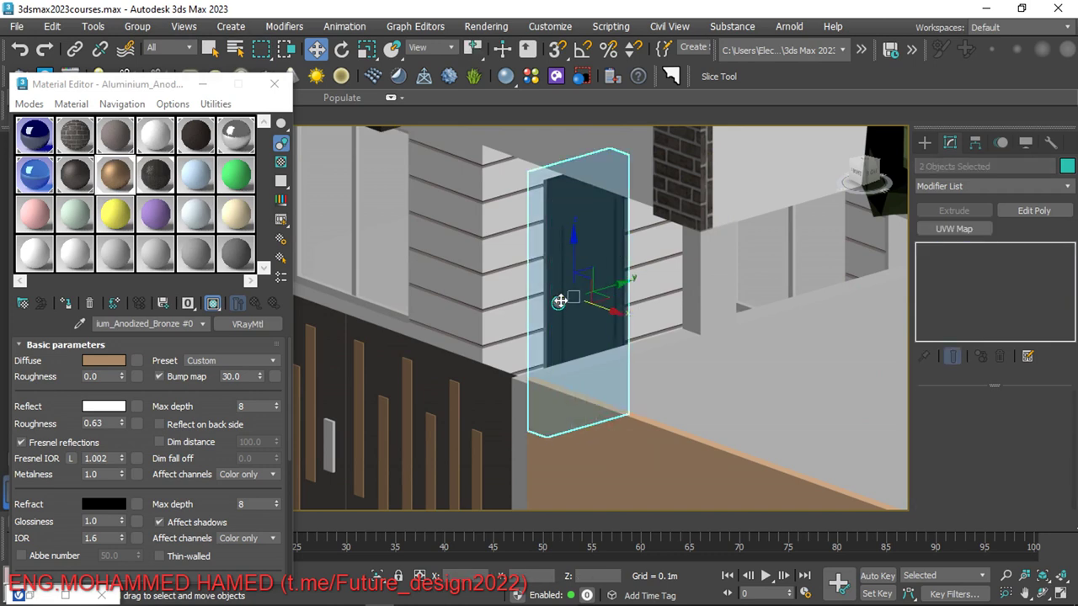
click(137, 26)
click(151, 53)
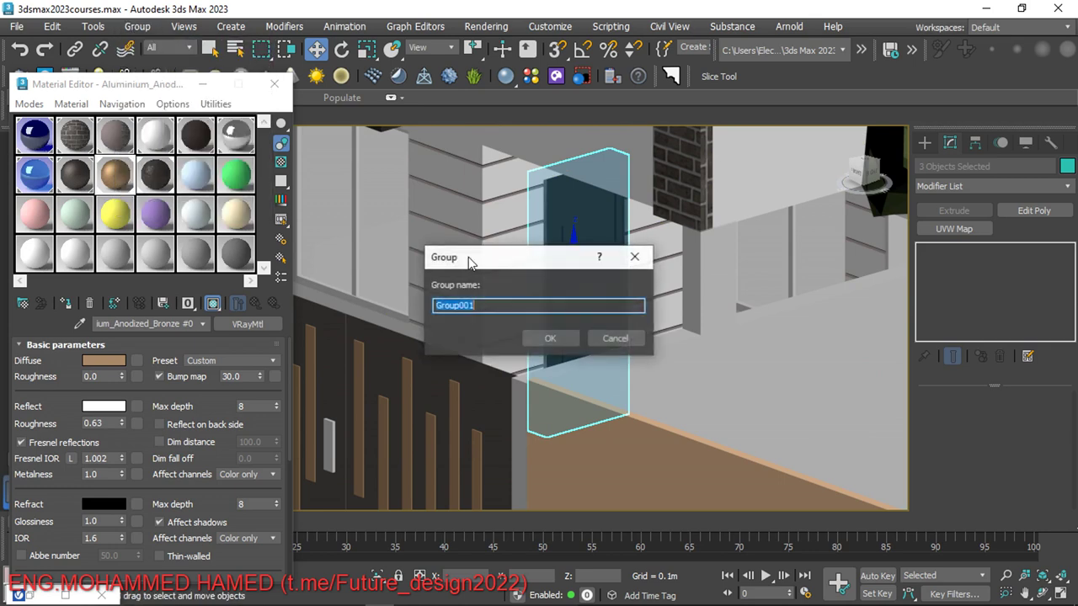
click(546, 338)
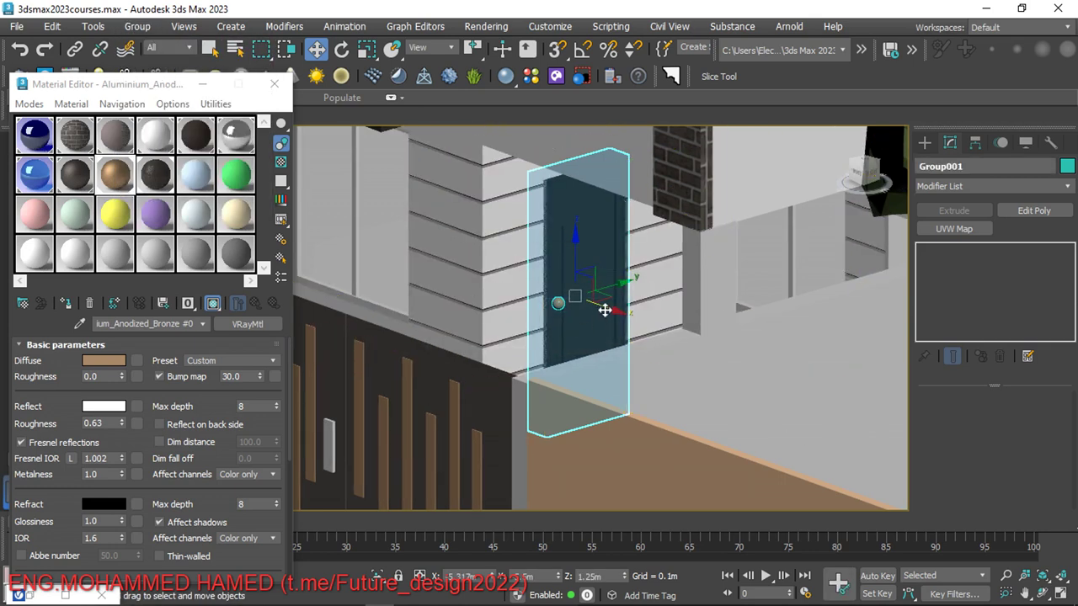
Copy the complete door group about 0.4 m along X and rotate the copy -90 degrees about Z with angle snap.
shift+drag(620, 322, 648, 324)
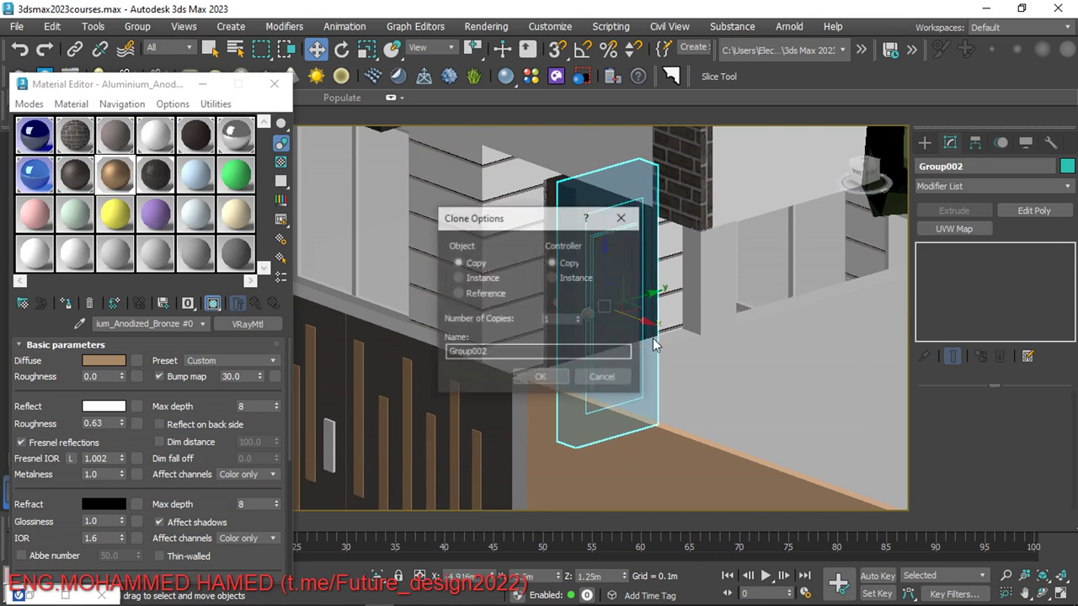
click(568, 378)
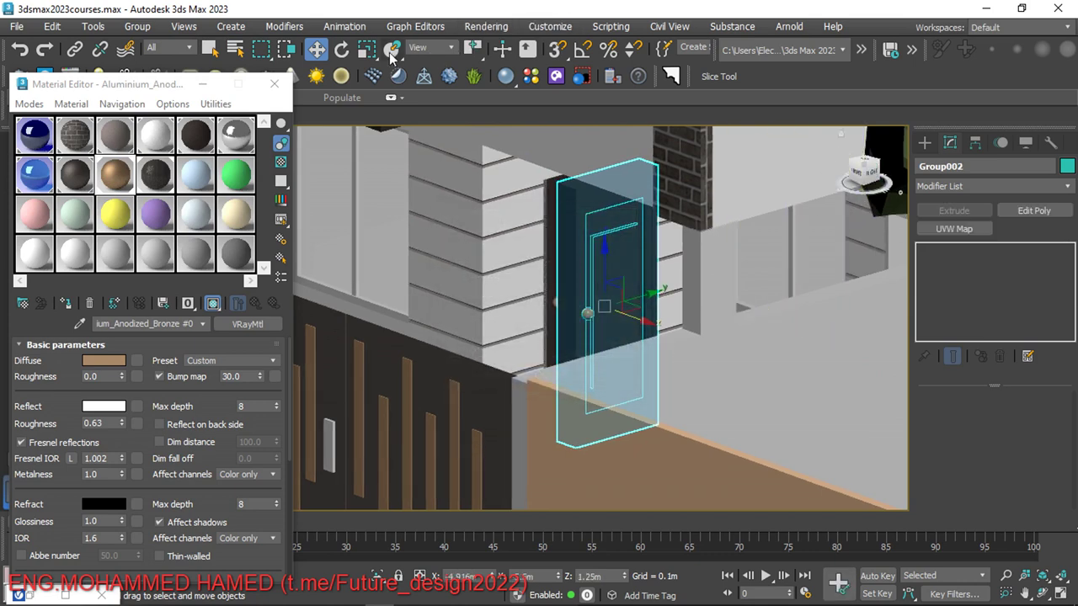
click(342, 49)
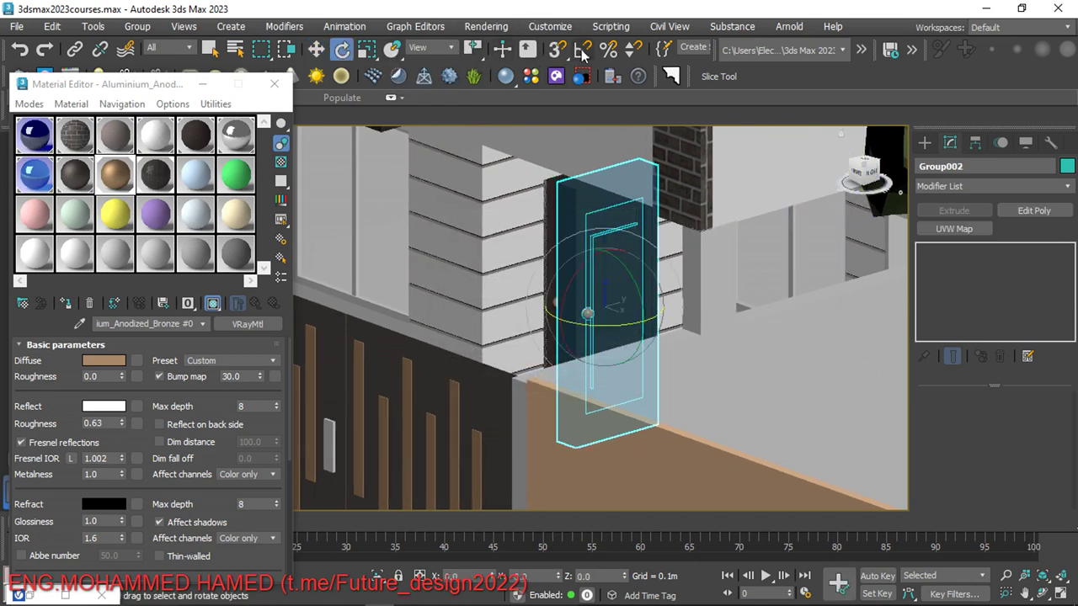
click(581, 50)
mouse_move(615, 329)
mouse_down()
mouse_move(581, 327)
mouse_move(603, 336)
mouse_up()
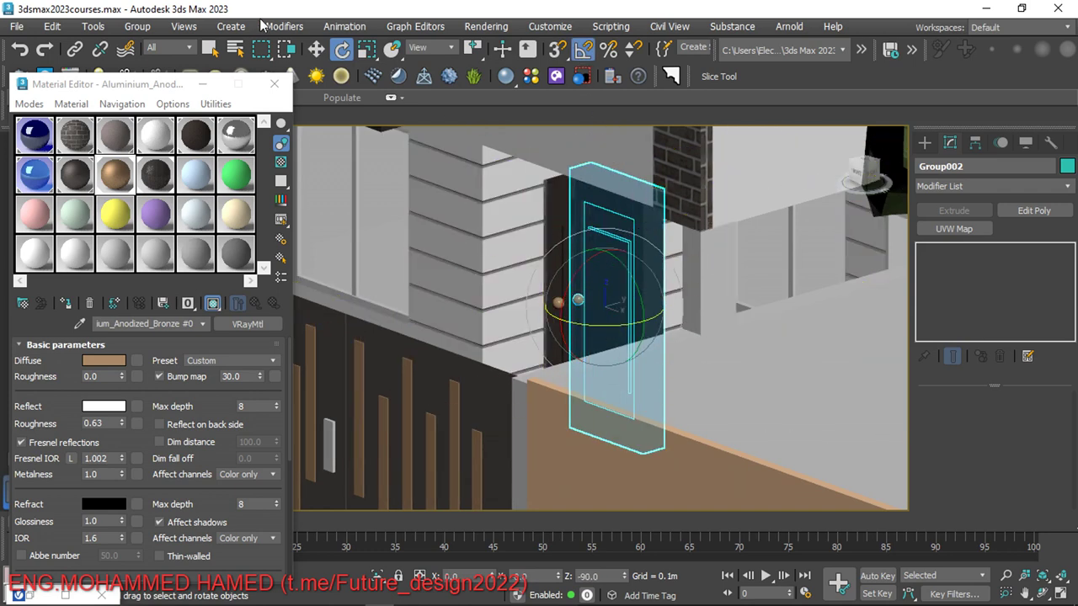
Move the rotated door copy by its upper corner, with 3D snapping, to the open doorway beside the ground-floor window under the arch.
click(317, 48)
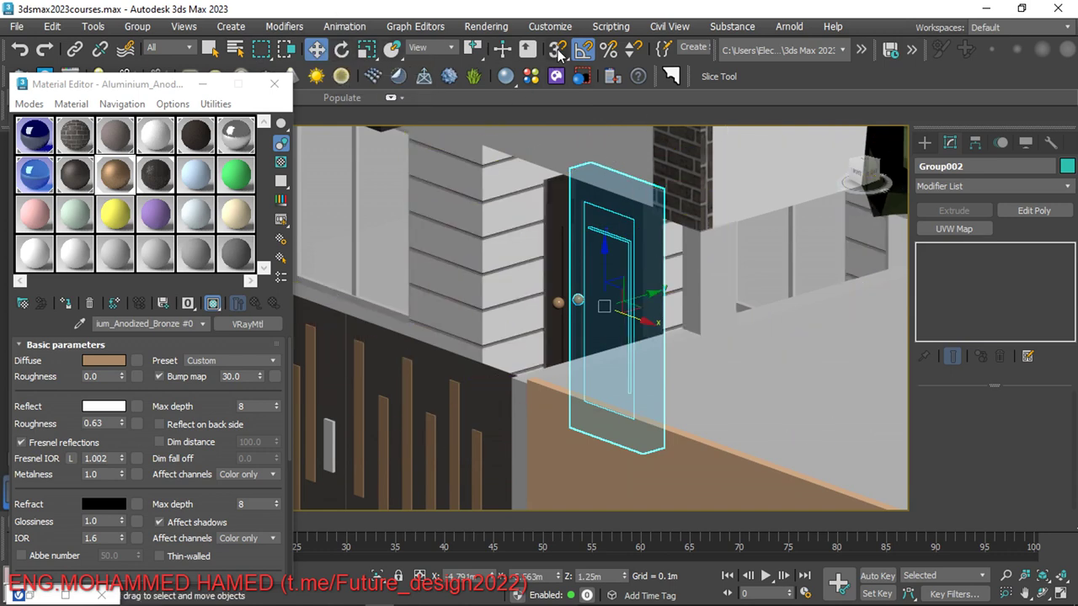
click(861, 176)
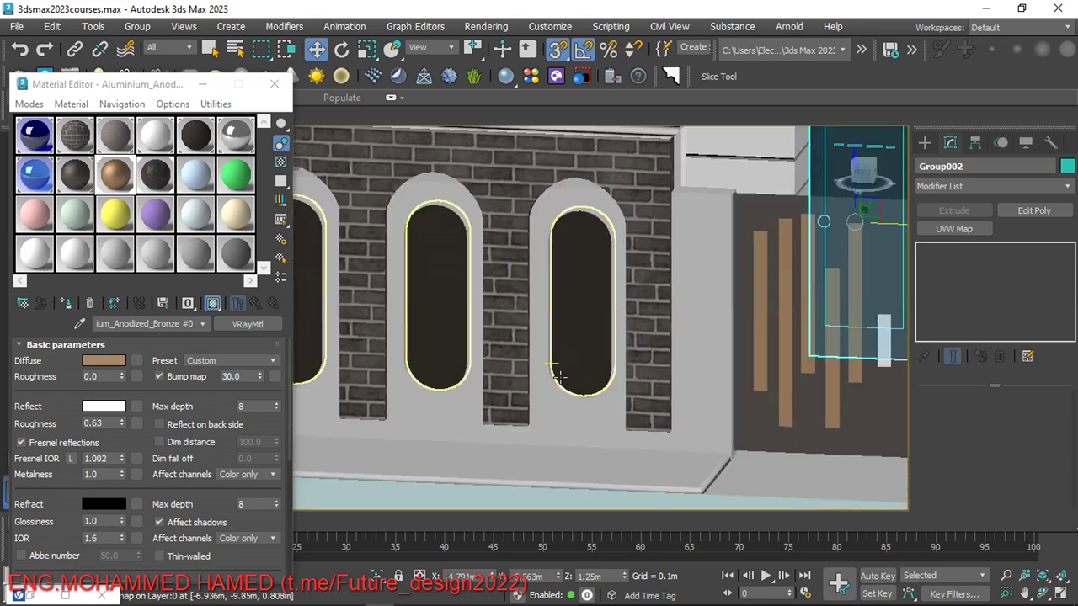
scroll(716, 323, up, 6)
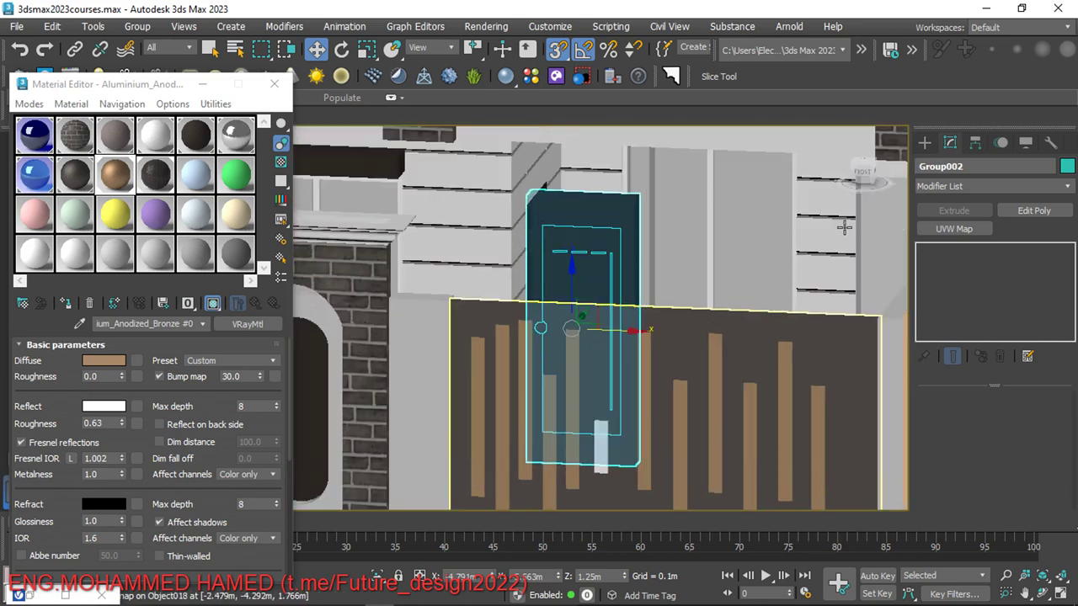
scroll(702, 284, down, 8)
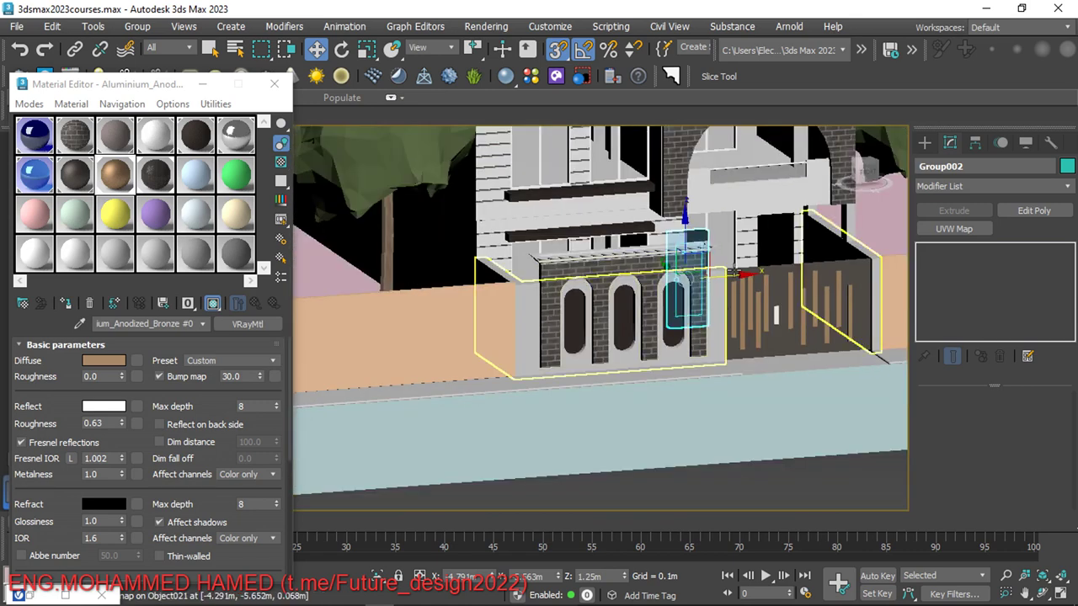
scroll(699, 278, up, 5)
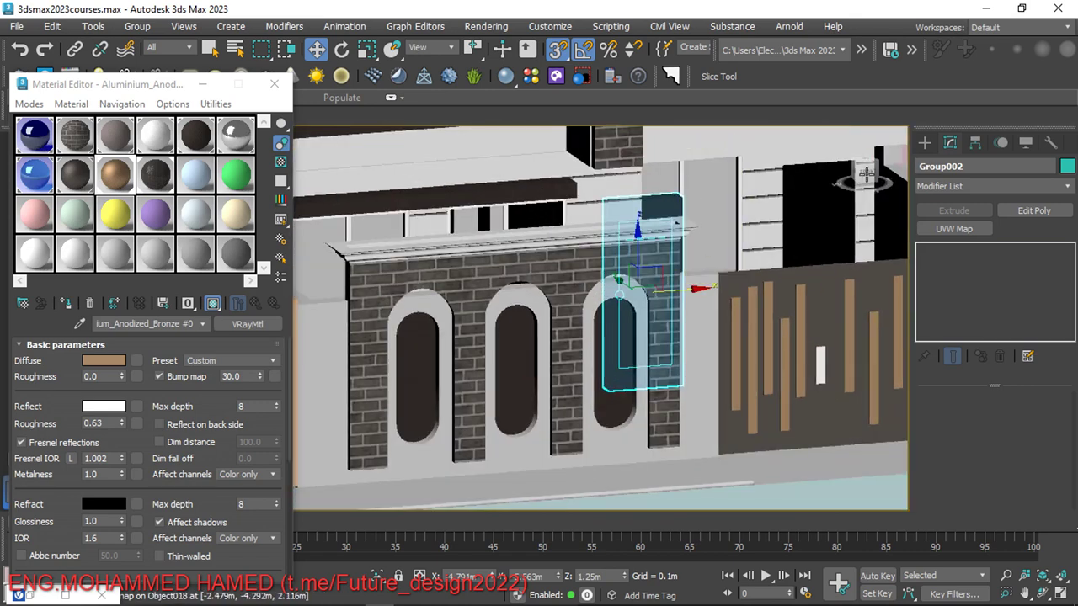
alt+middle_drag(505, 354, 300, 400)
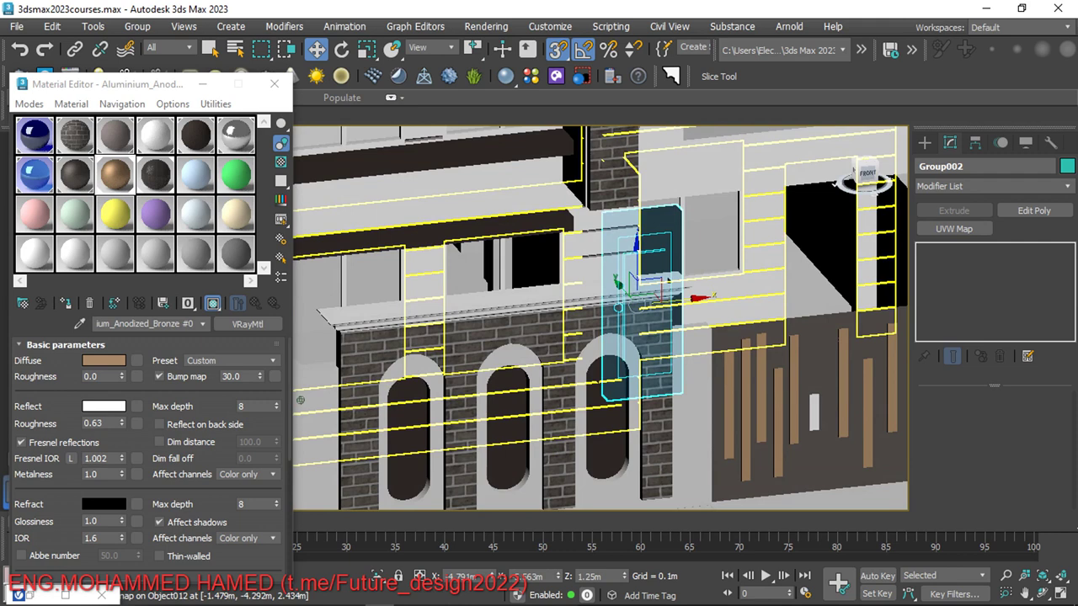
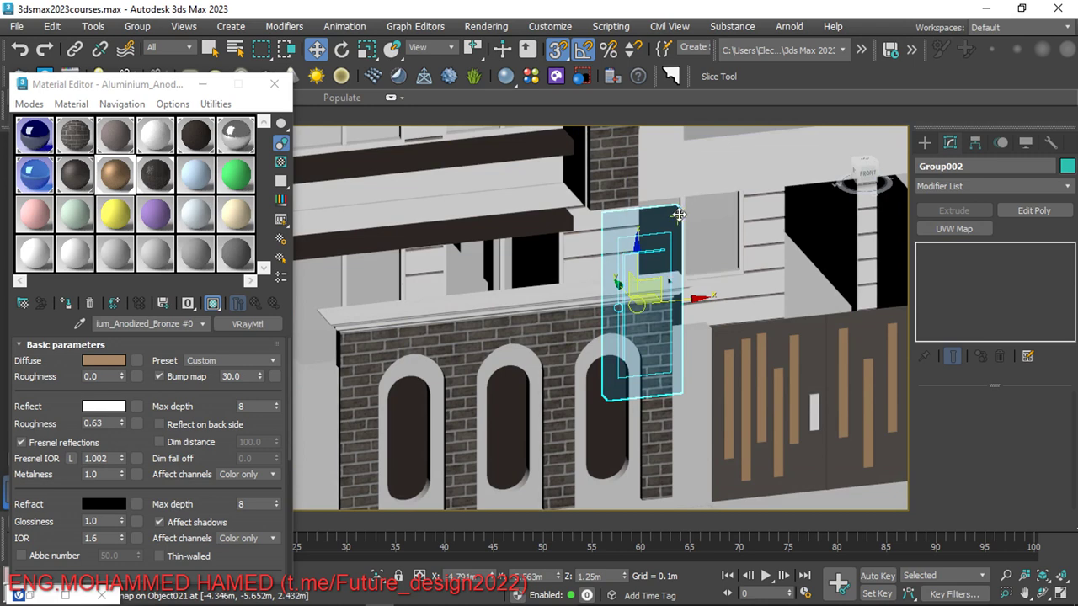
drag(677, 213, 859, 175)
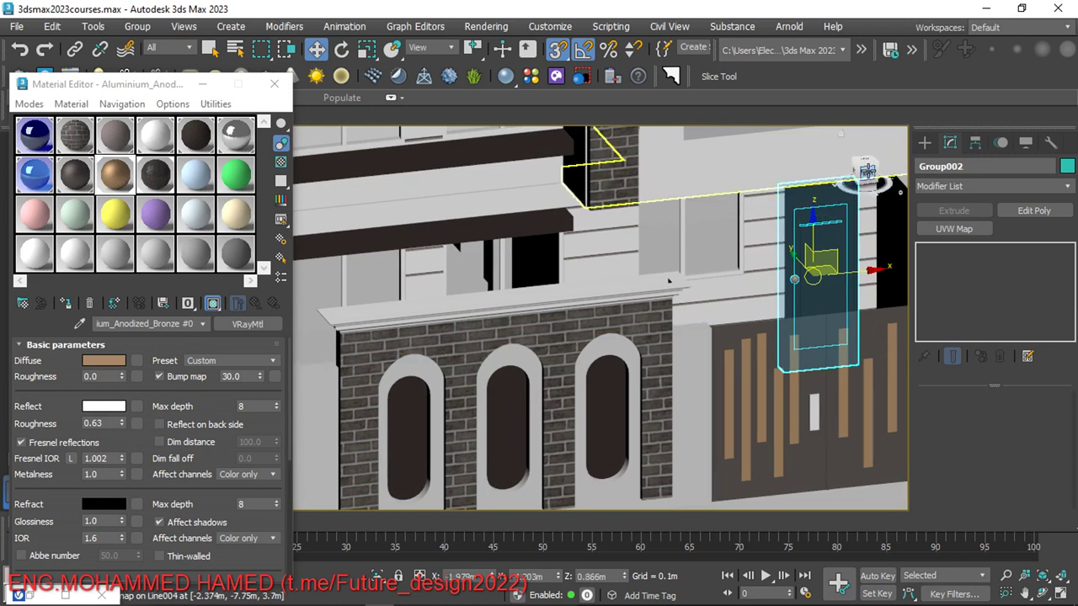
Snap the door copy's upper corner to the doorway's corner so it sits in the wall opening, and check it from the front.
alt+middle_drag(880, 181, 846, 200)
scroll(842, 196, up, 6)
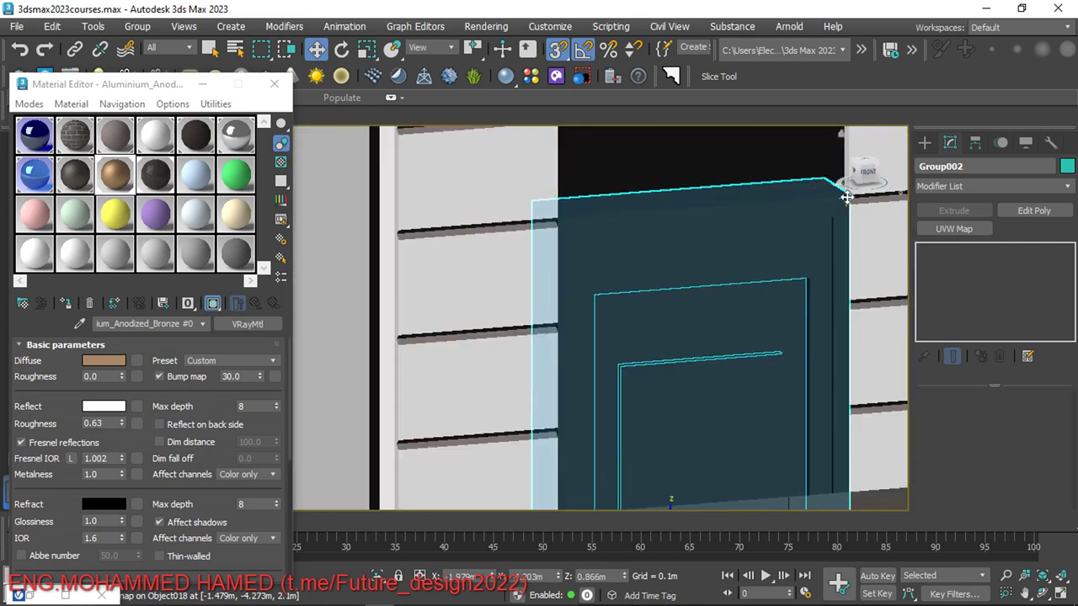
scroll(698, 244, down, 5)
drag(846, 197, 766, 174)
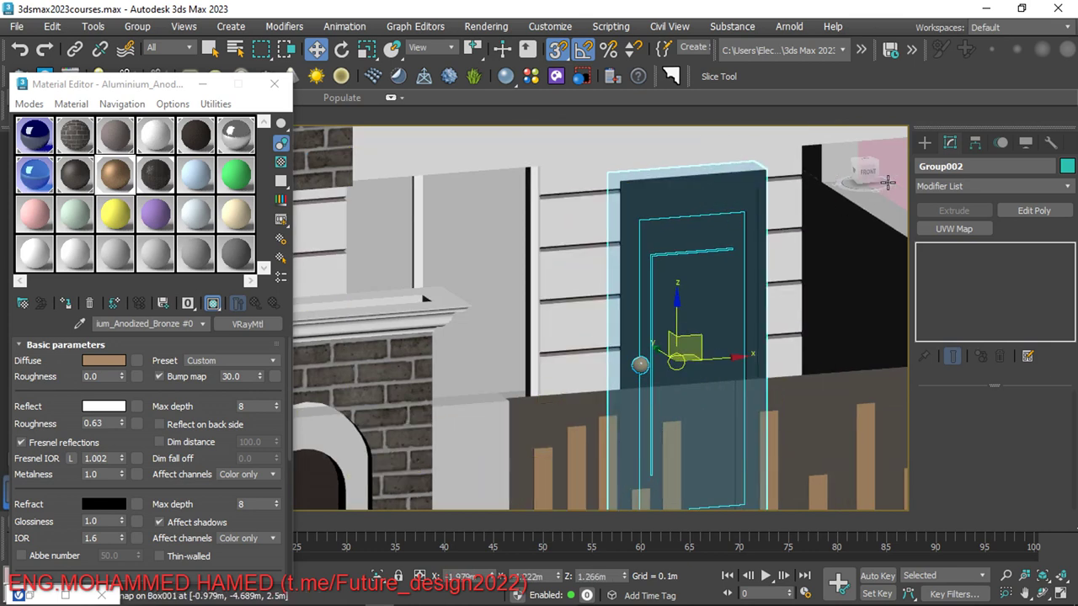
alt+middle_drag(687, 420, 696, 306)
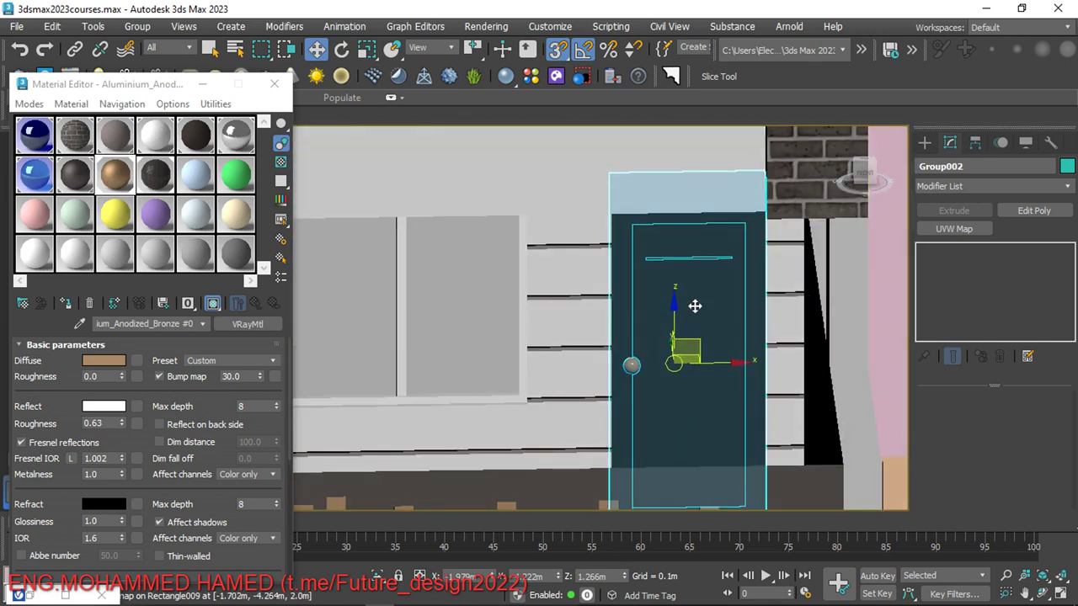
scroll(690, 332, down, 5)
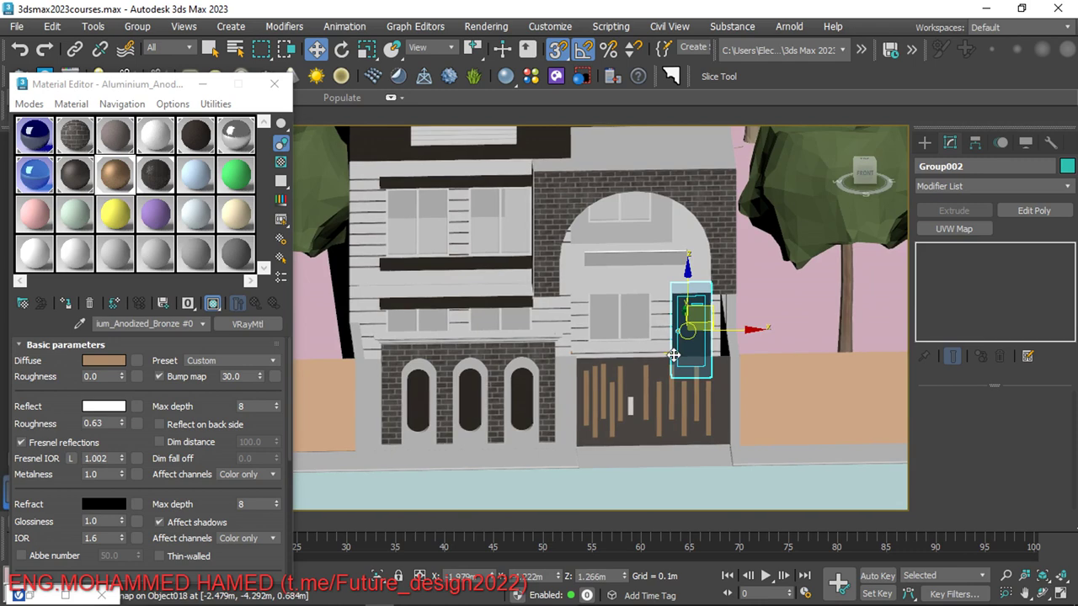
scroll(667, 348, up, 2)
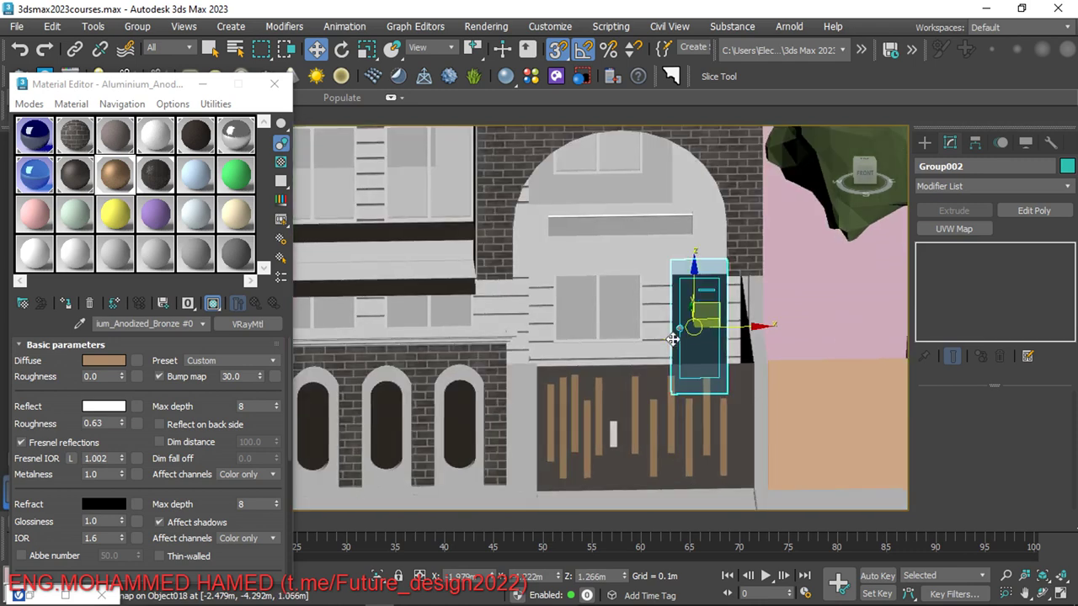
scroll(672, 339, down, 4)
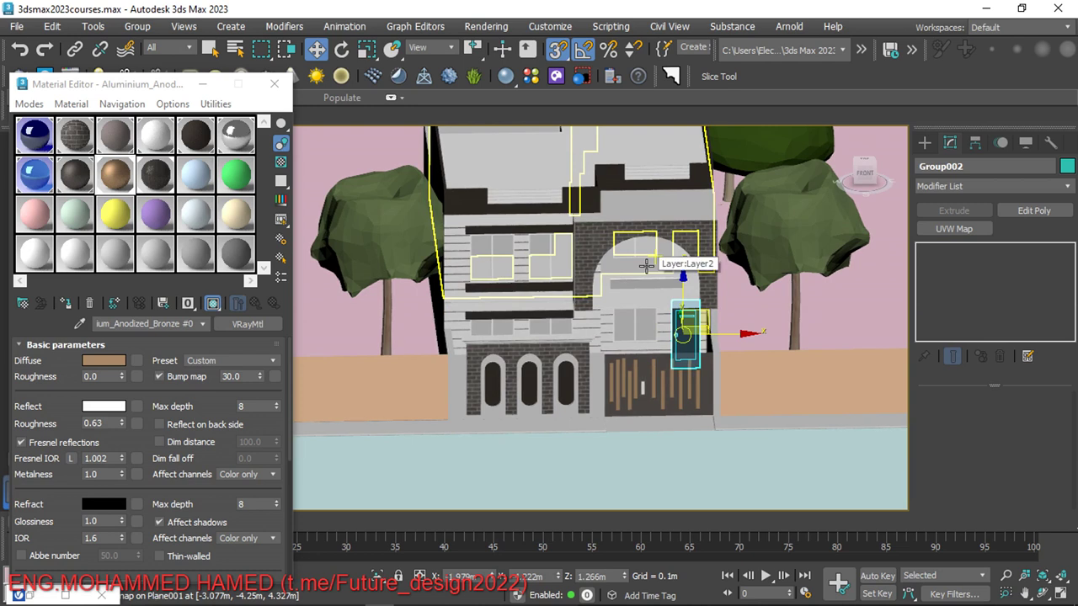
Assign the Wall_Paint_Fine_Grain_01_White_1m material to the villa's Layer:Layer2 wall object and clear the selection.
click(646, 265)
click(155, 138)
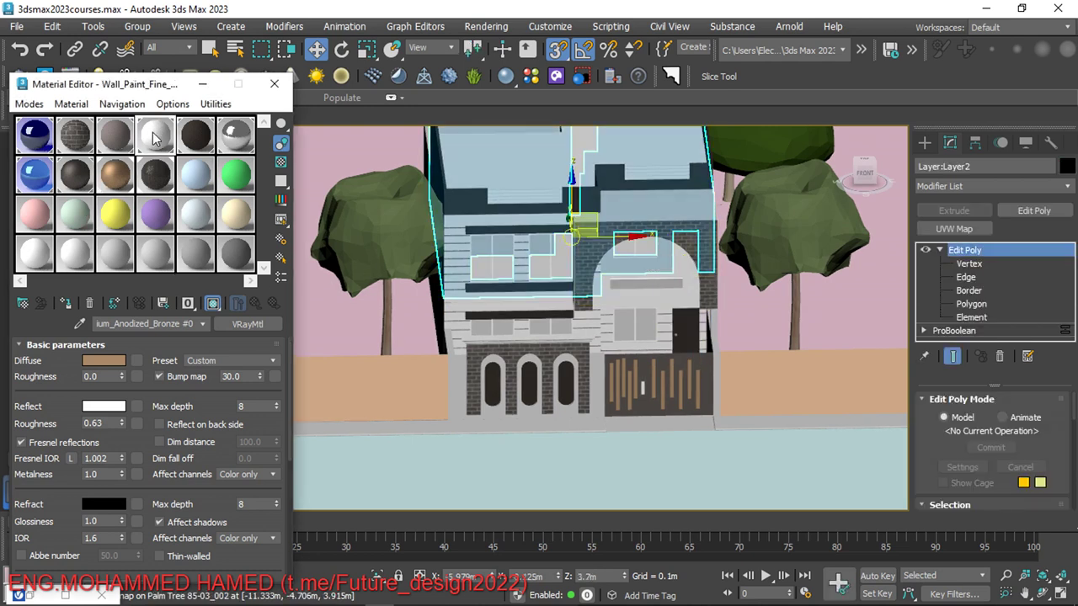
click(65, 303)
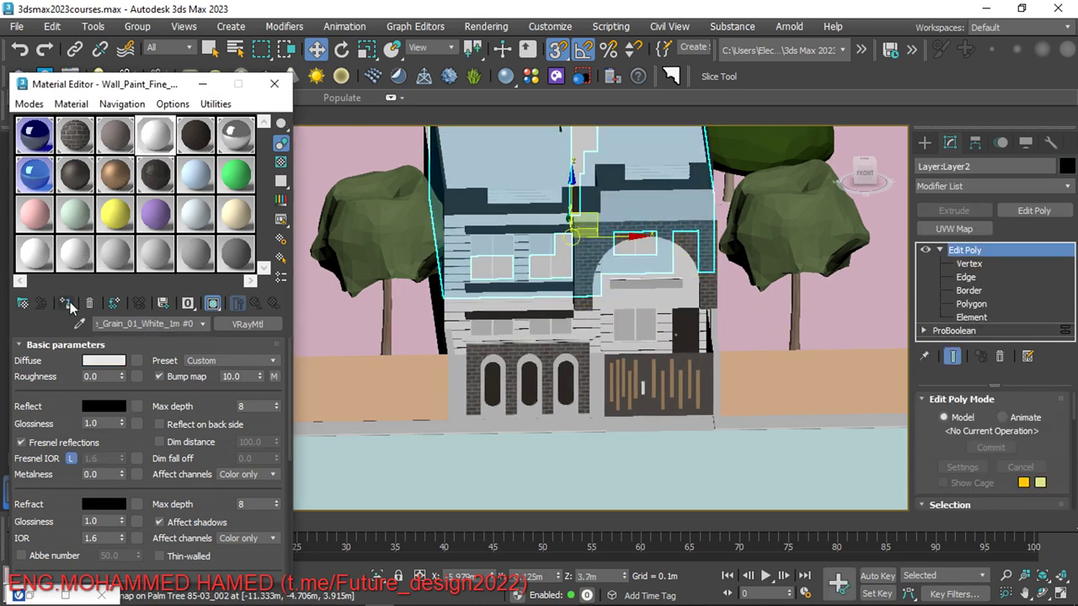
scroll(451, 184, down, 5)
click(450, 183)
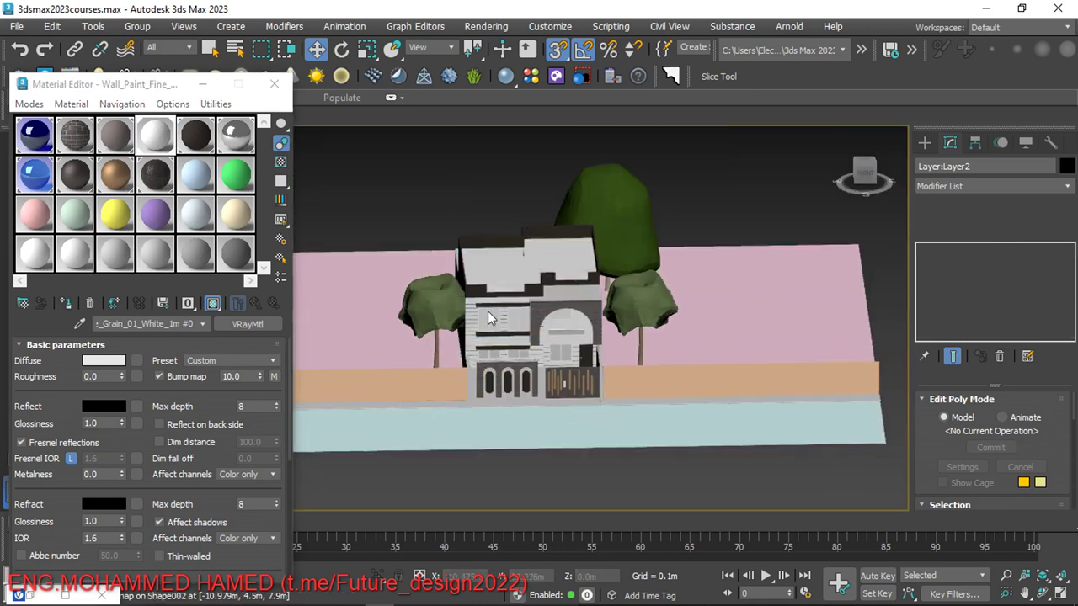
scroll(522, 358, up, 5)
scroll(525, 360, down, 3)
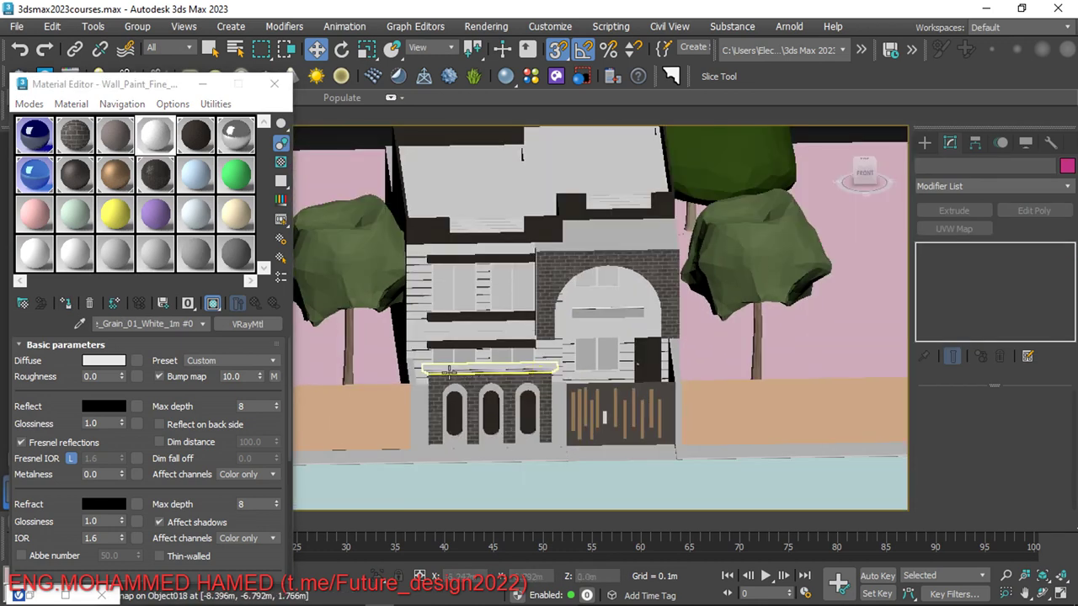
Assign the Wall_Paint_Fine_Grain_01_White_1m material to the villa's upper-floor object Line002 and clear the selection.
click(402, 338)
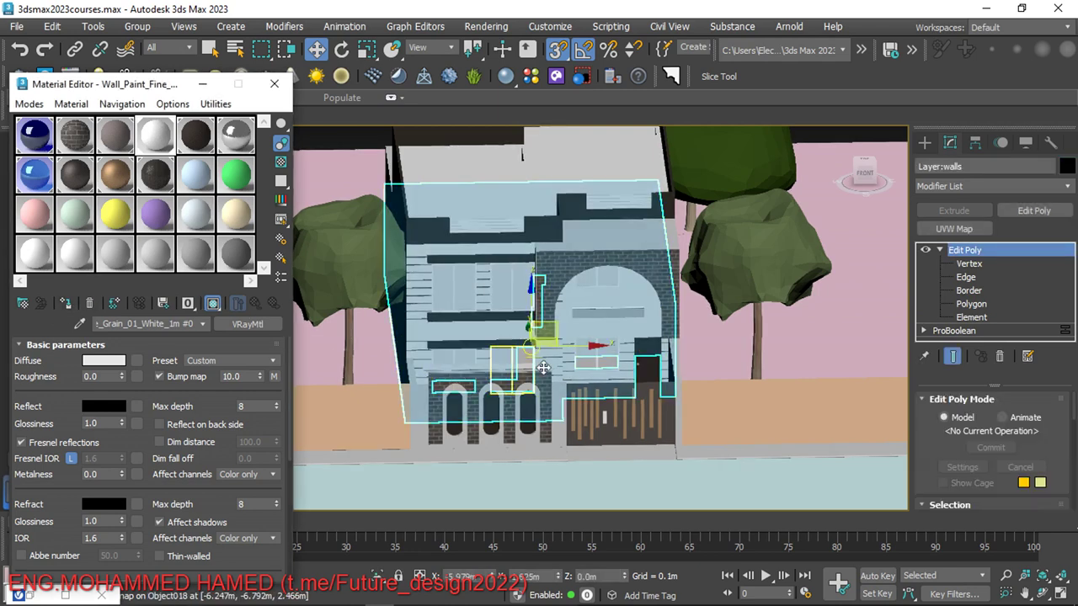
scroll(526, 349, down, 4)
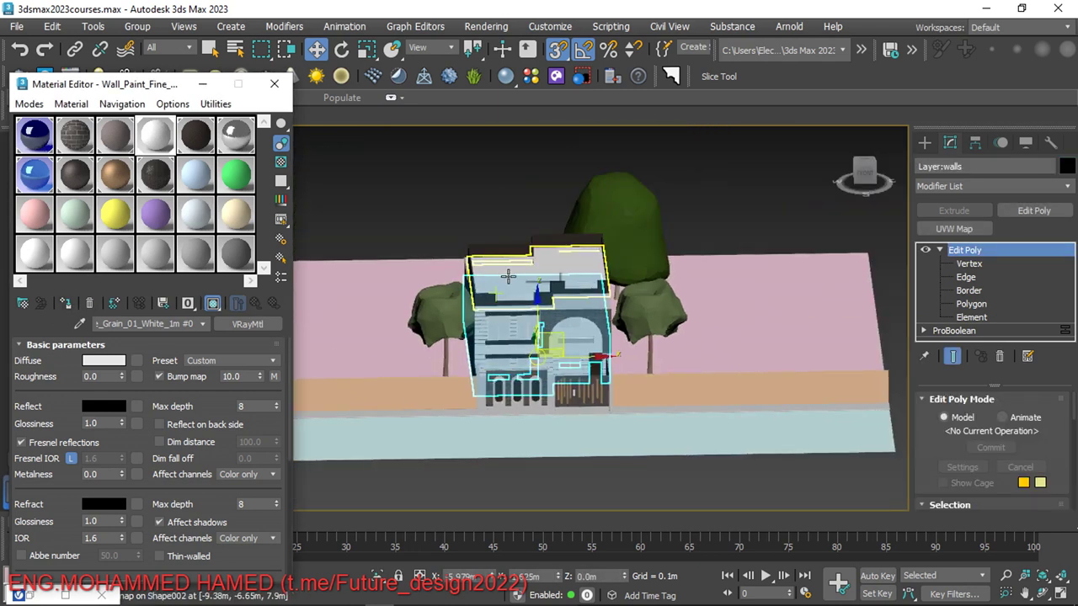
click(508, 276)
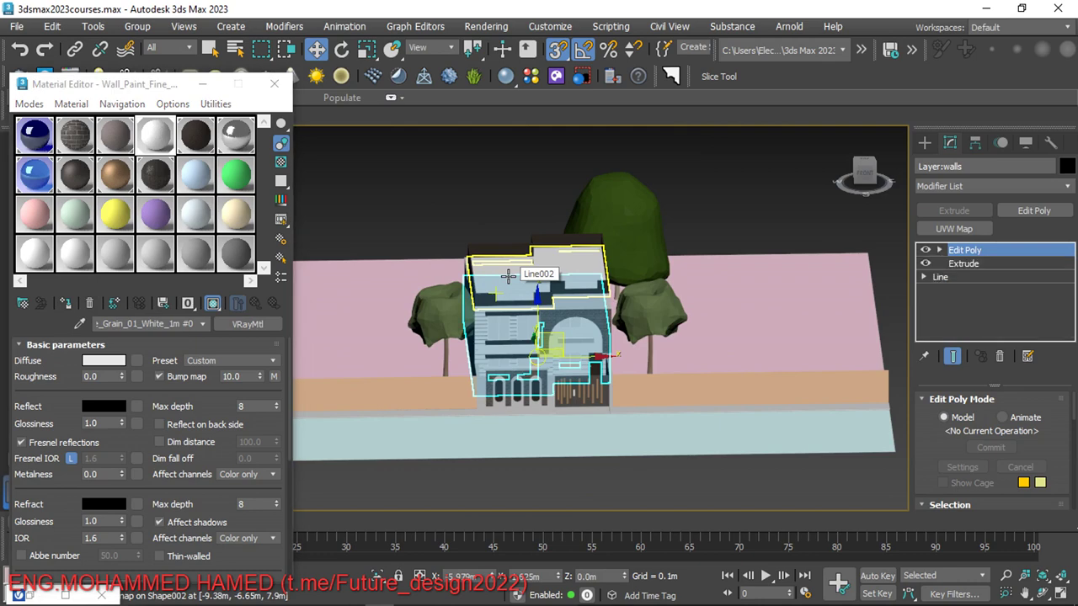
click(71, 303)
click(361, 201)
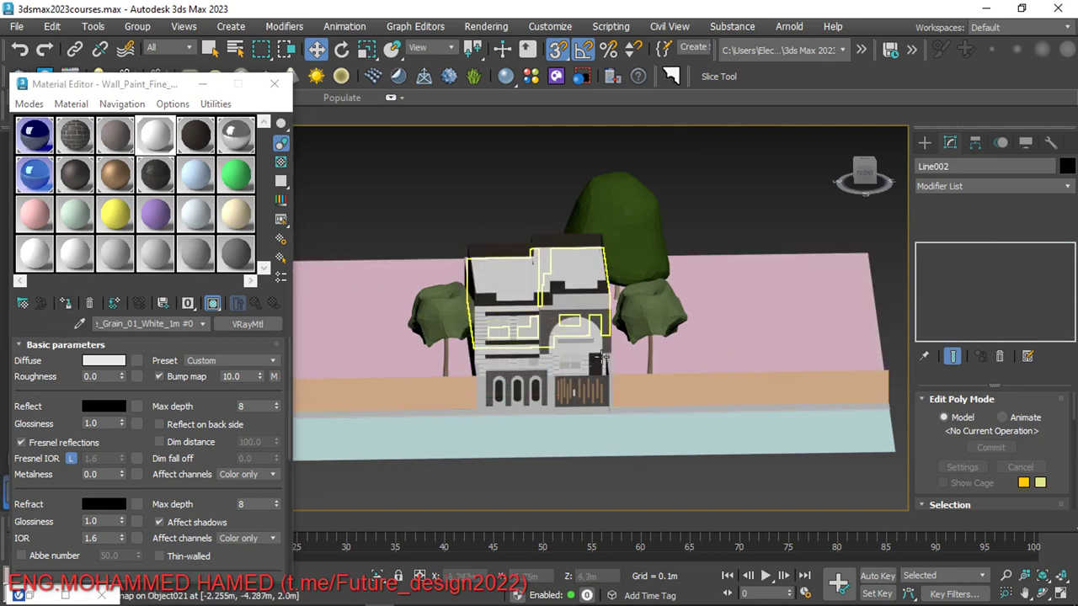
Copy the ground-floor door group under the arch straight up about 2.5 m along Z, with 3D snapping off.
scroll(601, 360, up, 10)
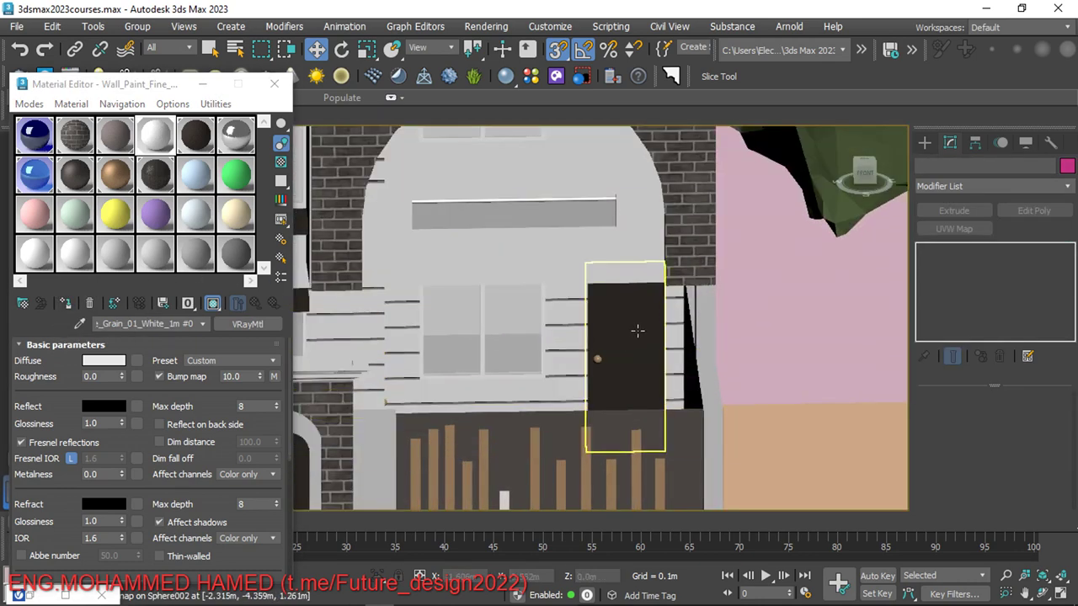
click(637, 331)
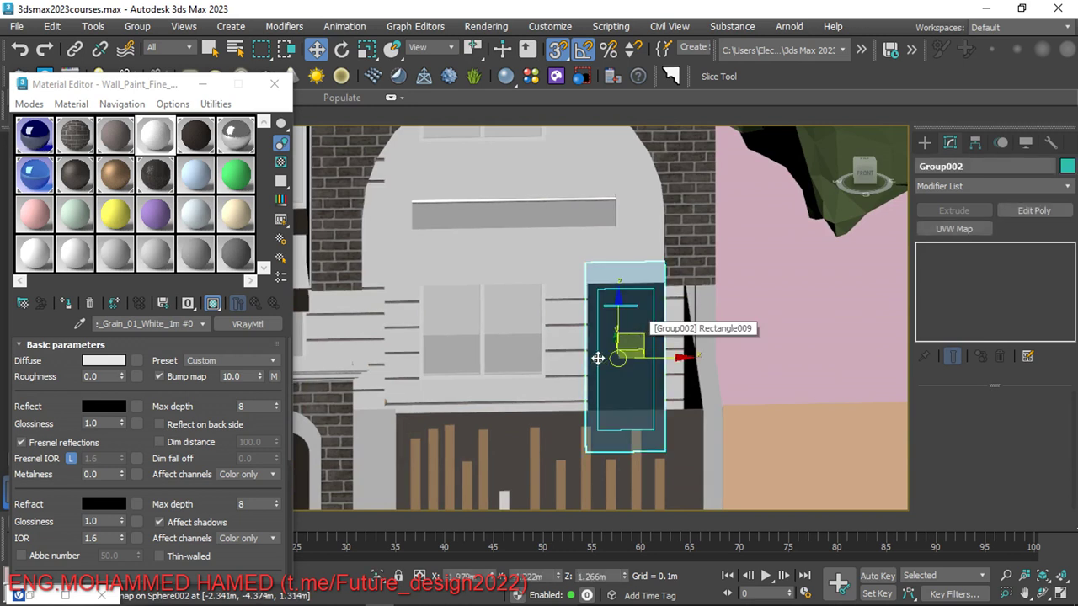
scroll(611, 342, down, 3)
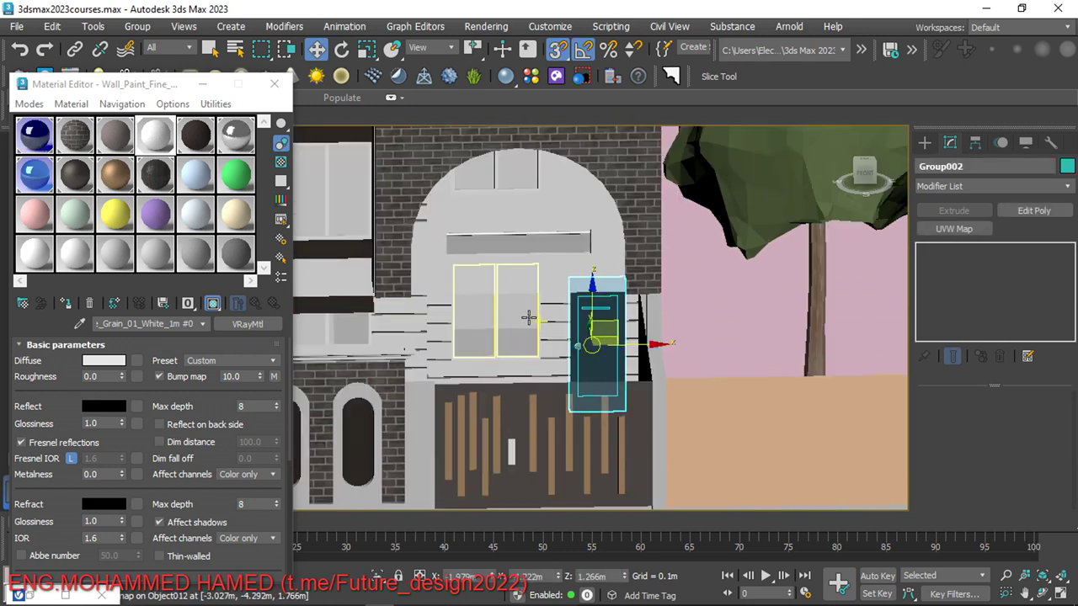
click(556, 50)
shift+drag(593, 305, 593, 176)
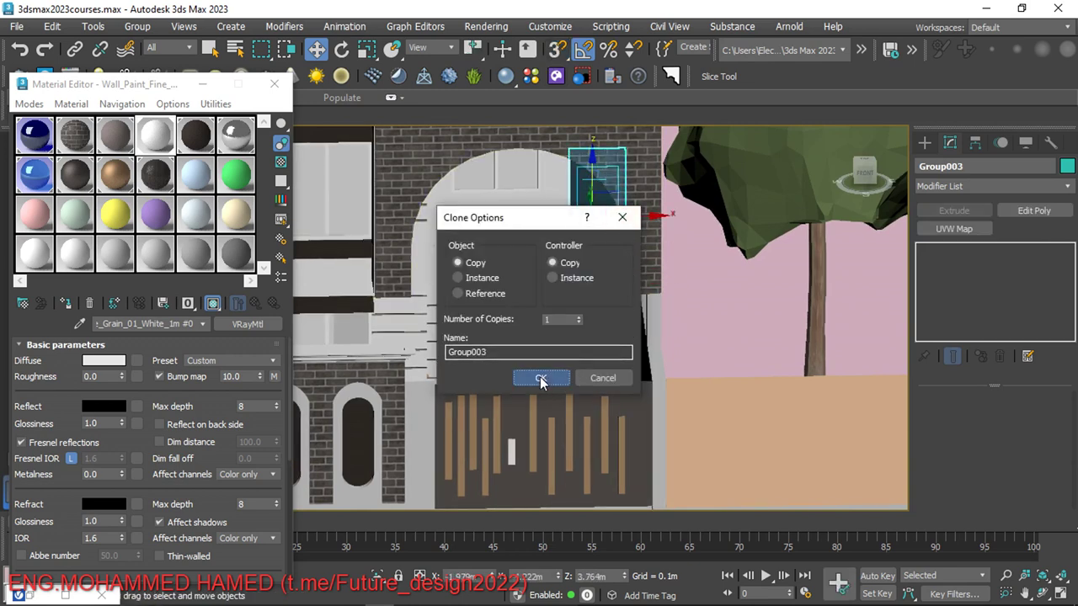
click(540, 378)
Raise the door copy about 1.35 m along Z, with 3D snapping on, into the opening behind the arched balcony.
drag(865, 174, 677, 292)
scroll(677, 292, down, 5)
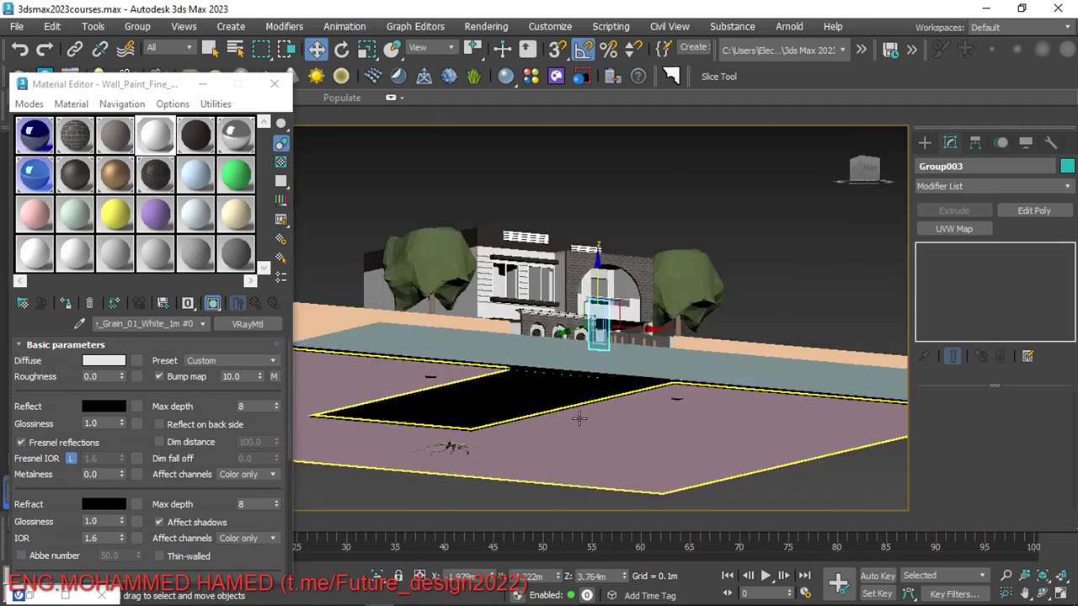
scroll(597, 289, up, 6)
scroll(596, 289, up, 4)
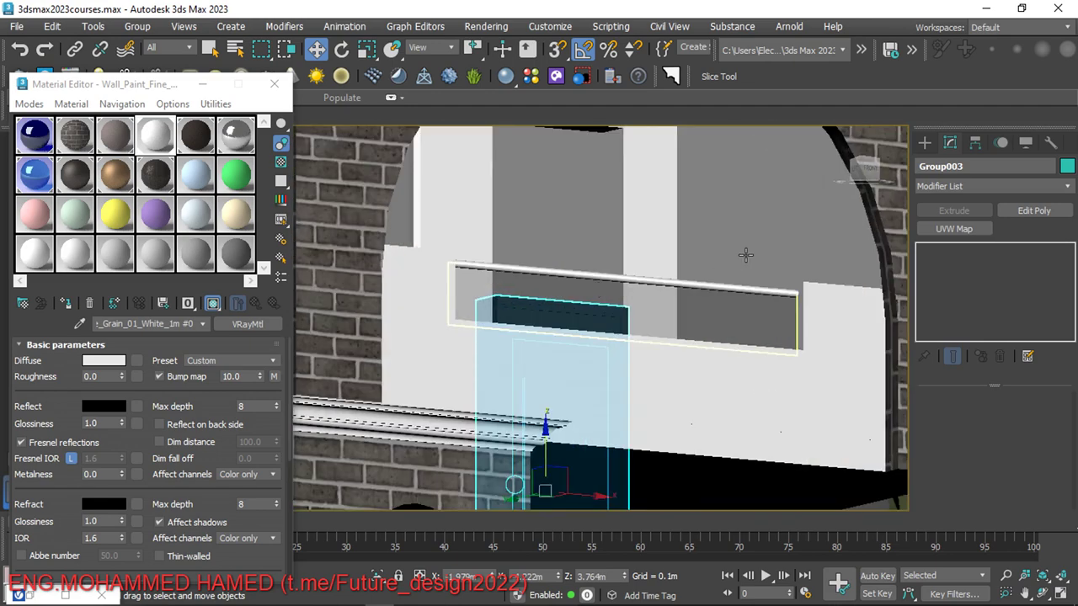
click(863, 169)
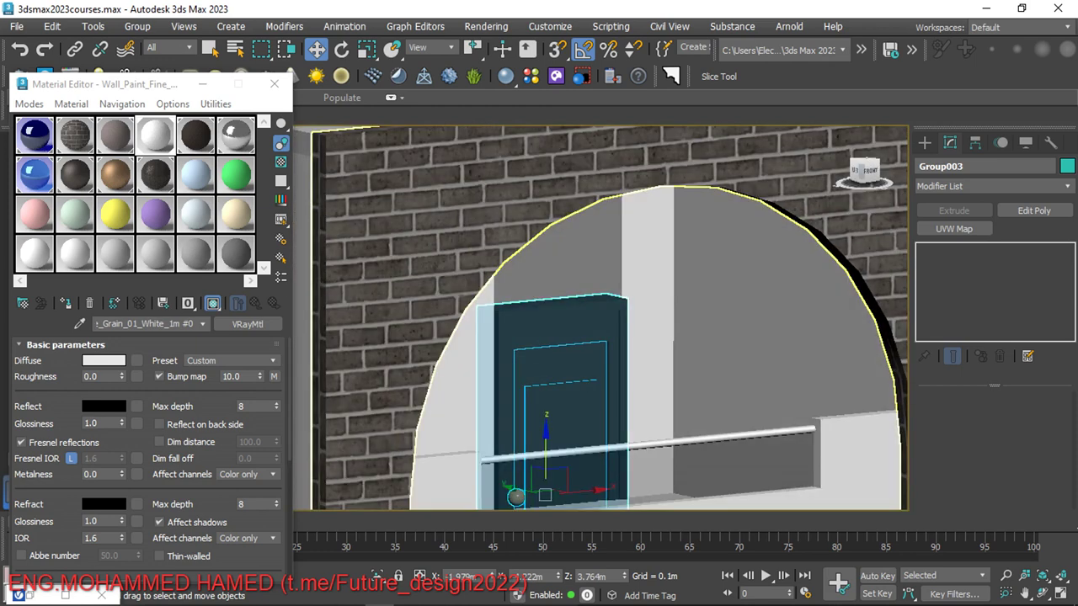
mouse_move(589, 370)
alt+middle_down()
mouse_move(611, 363)
mouse_move(630, 282)
alt+middle_up()
scroll(632, 271, up, 3)
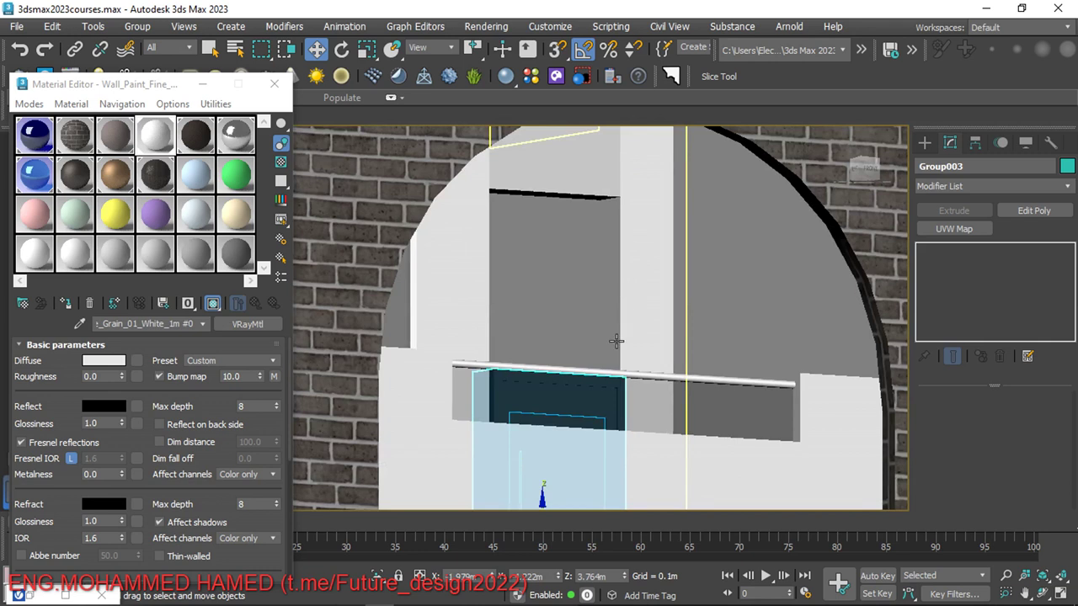
click(616, 380)
key(s)
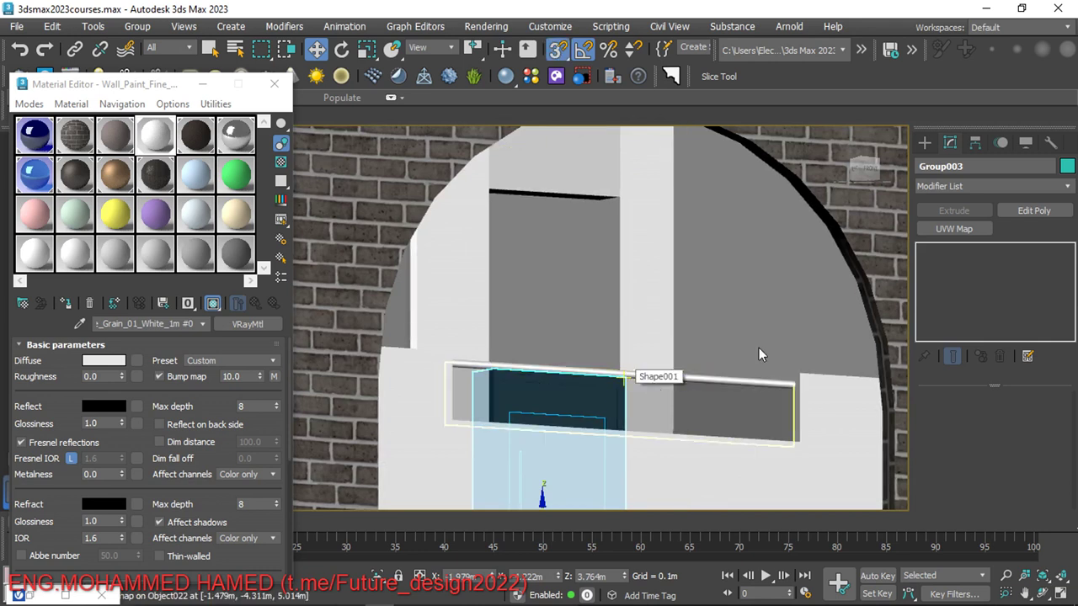
click(863, 170)
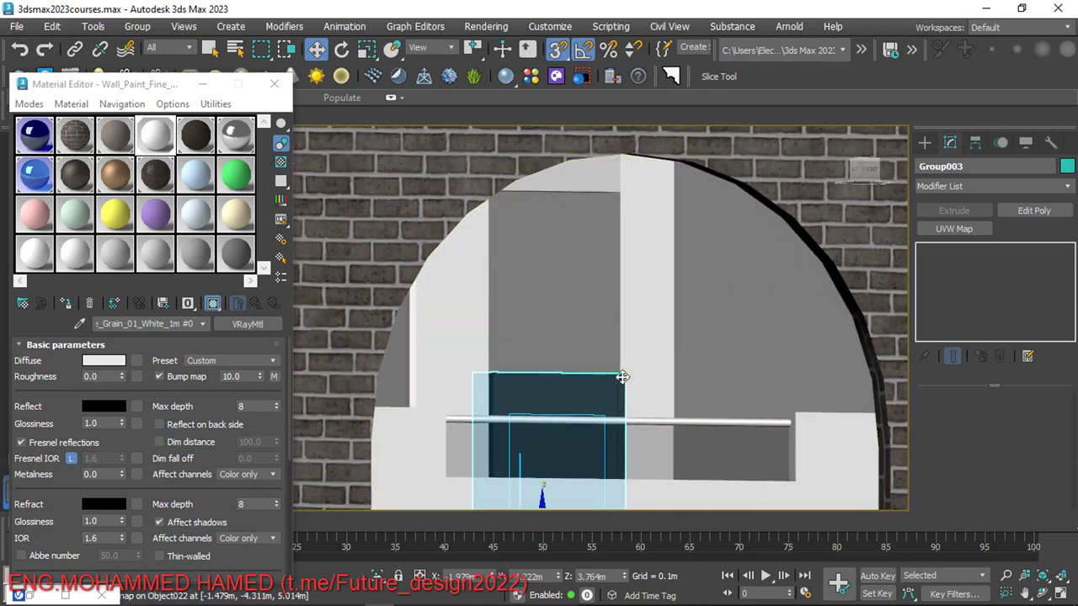
drag(631, 346, 629, 153)
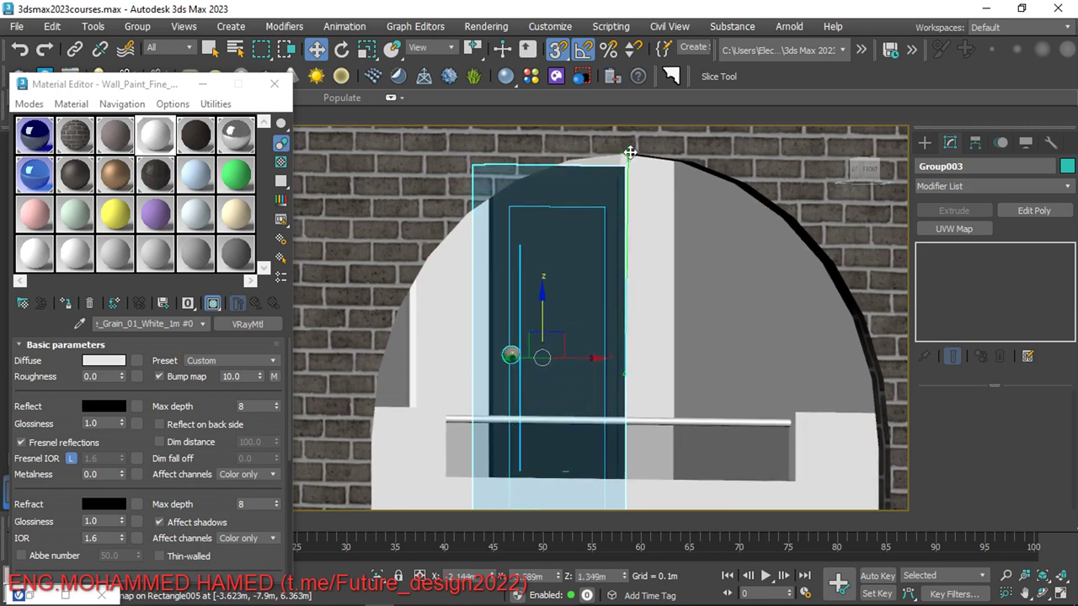
Lower the door copy to Z 4.95 m by snapping its upper corner to the lower corner of the lintel above.
drag(856, 169, 299, 193)
key(shift+z)
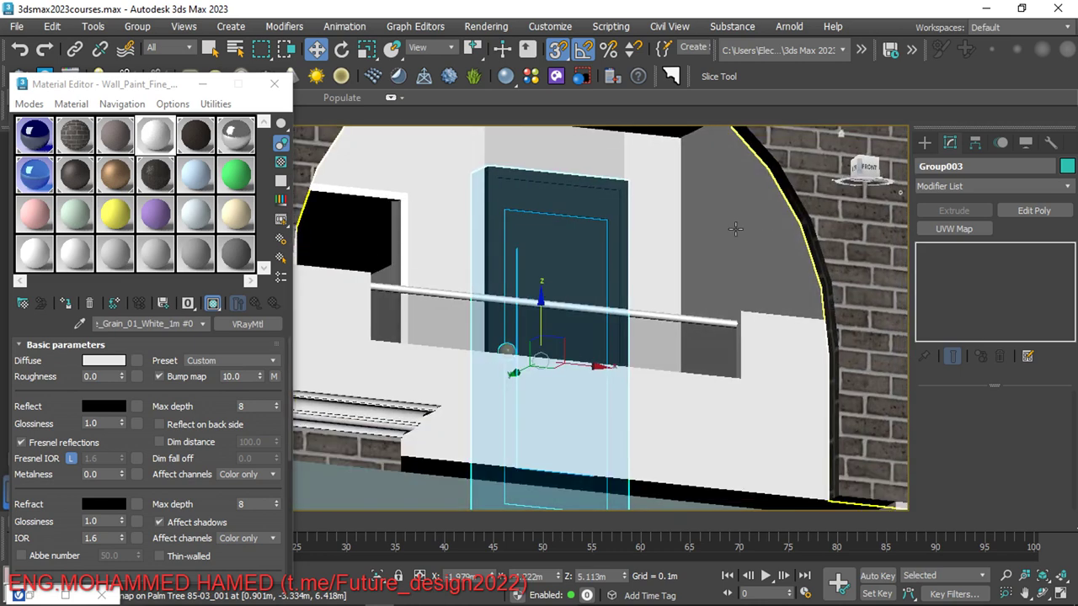
key(shift+z)
key(shift+z)
scroll(594, 196, up, 3)
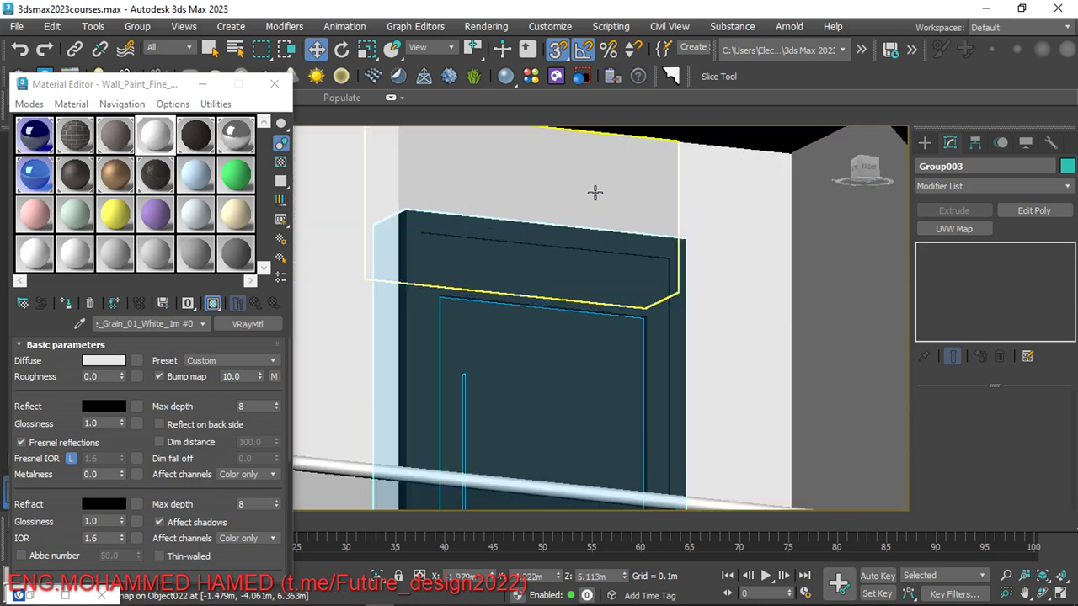
drag(682, 266, 671, 304)
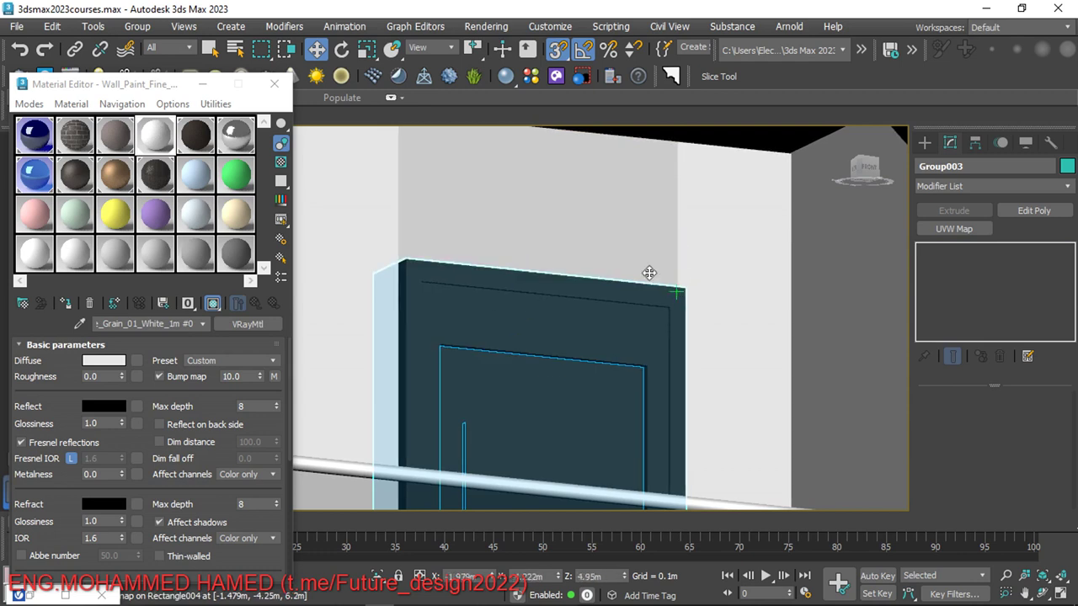
Assign the Wall_Paint_Fine_Grain_01_White_1m material to the lintel Rectangle004 above the balcony door and clear the selection.
alt+middle_drag(648, 253, 665, 268)
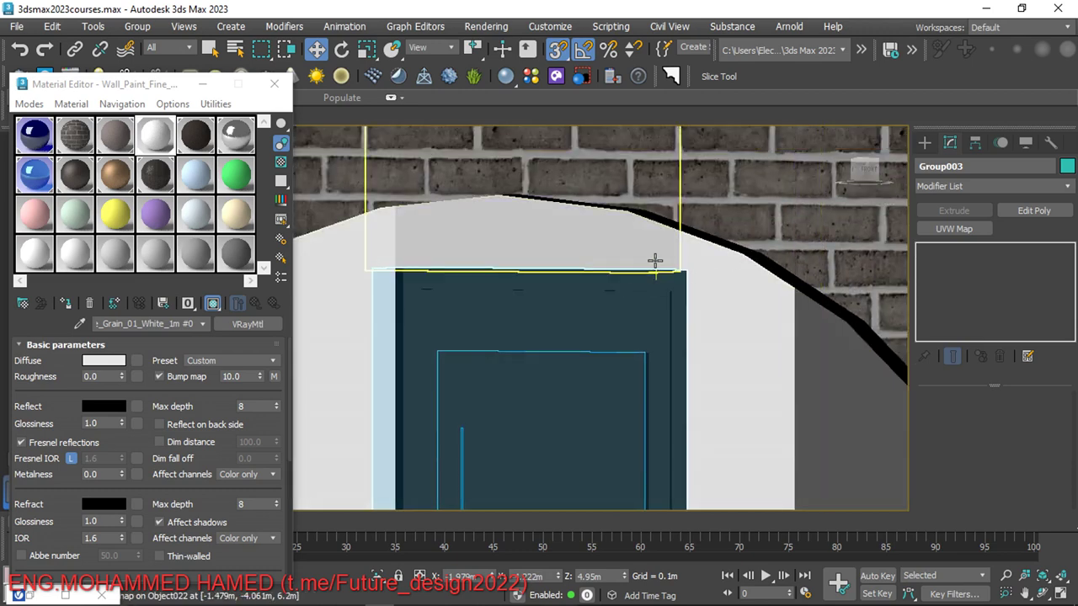
click(651, 261)
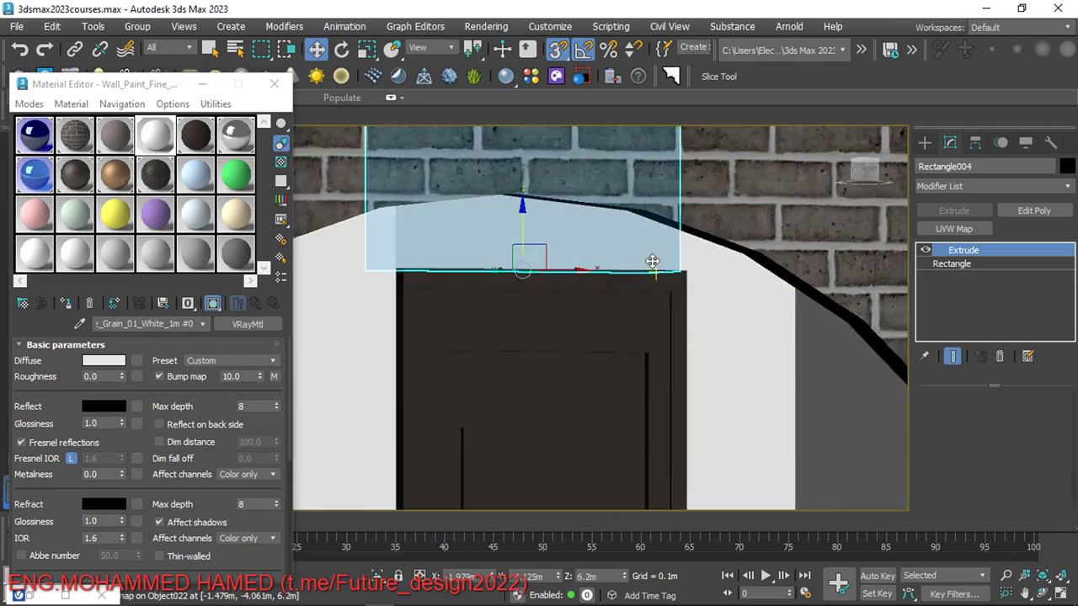
click(65, 305)
scroll(533, 342, down, 3)
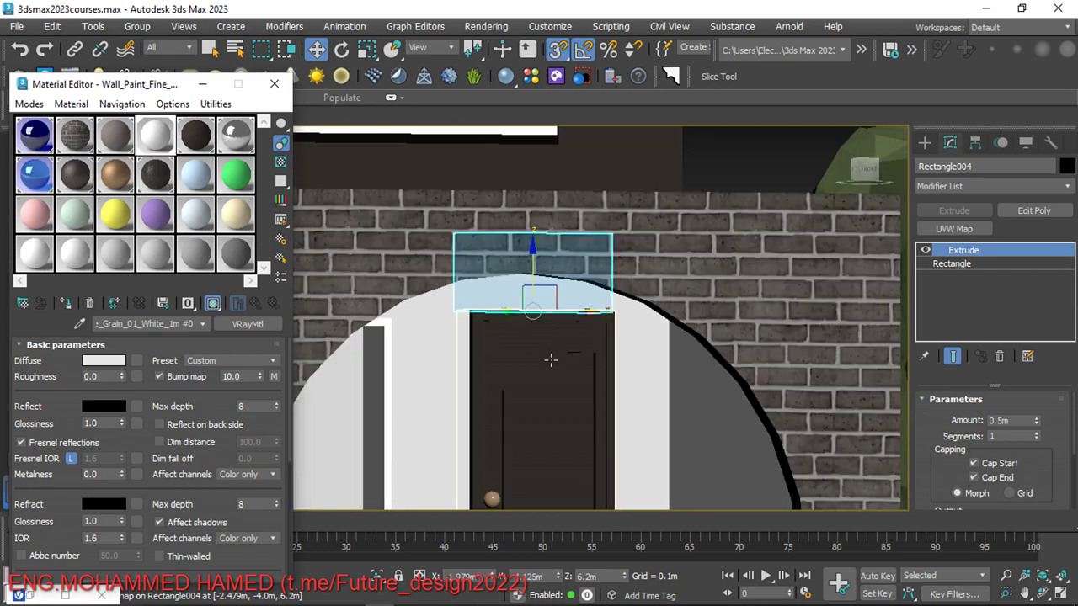
scroll(606, 381, down, 8)
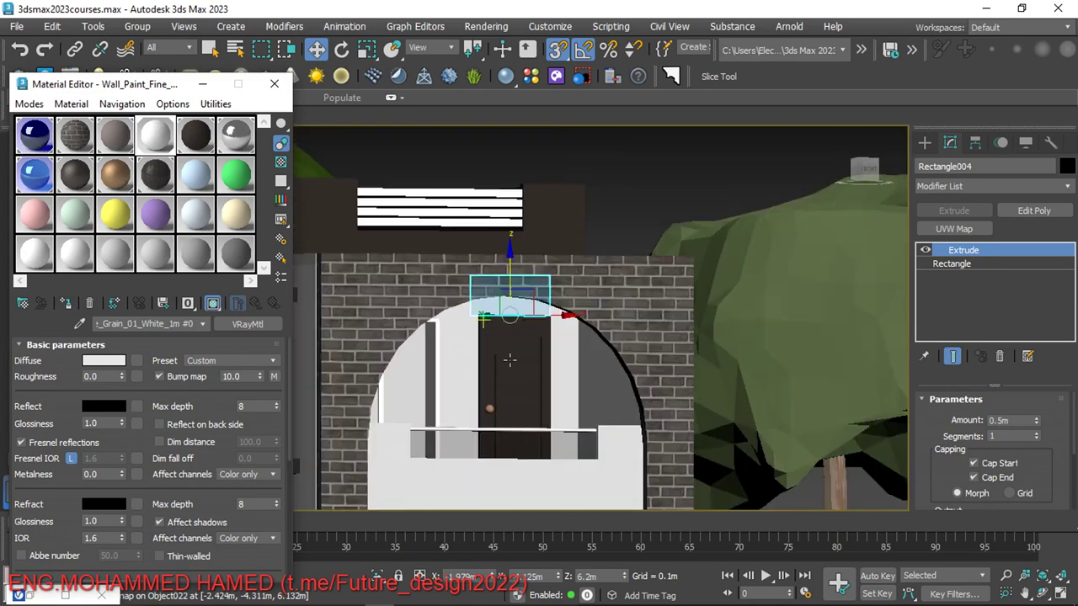
click(612, 234)
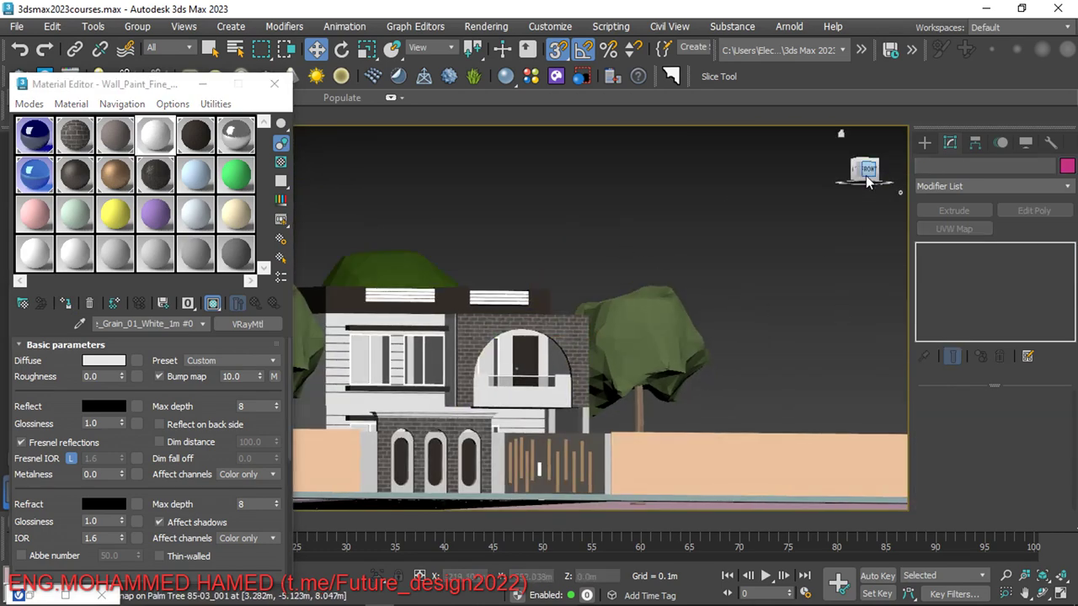
Examine the balcony door's fit in the wall from above, from the front and in a wireframe side view.
drag(868, 181, 849, 201)
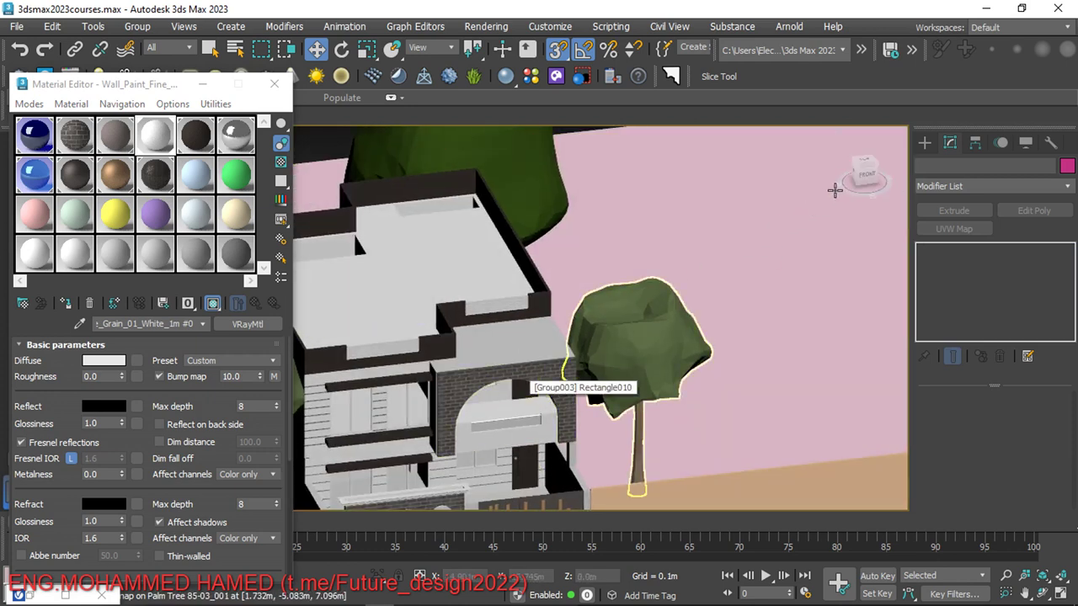
alt+middle_drag(546, 333, 526, 340)
scroll(527, 352, up, 4)
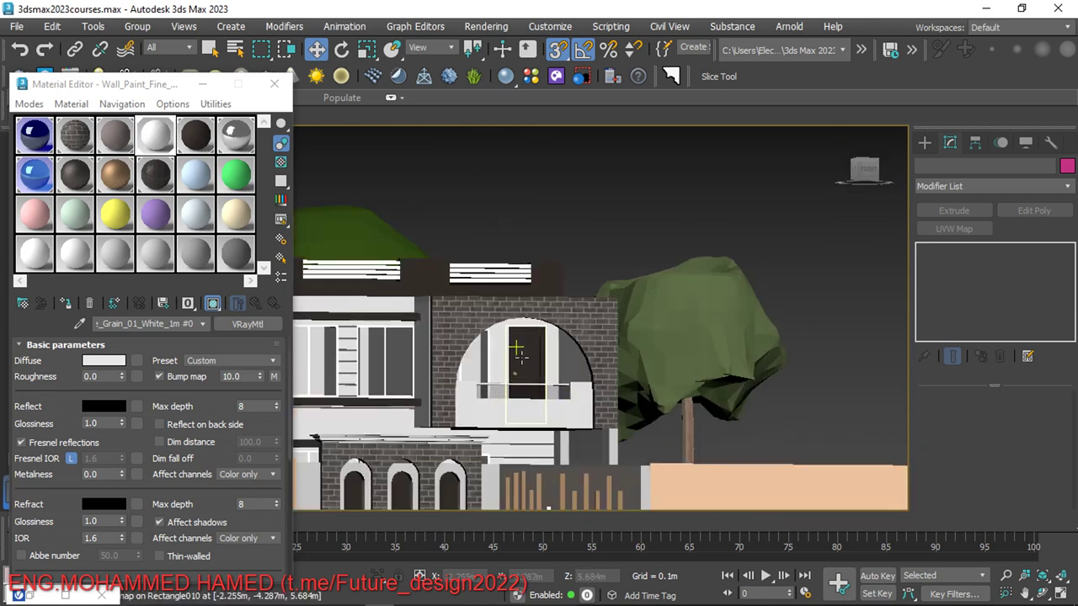
scroll(522, 358, down, 6)
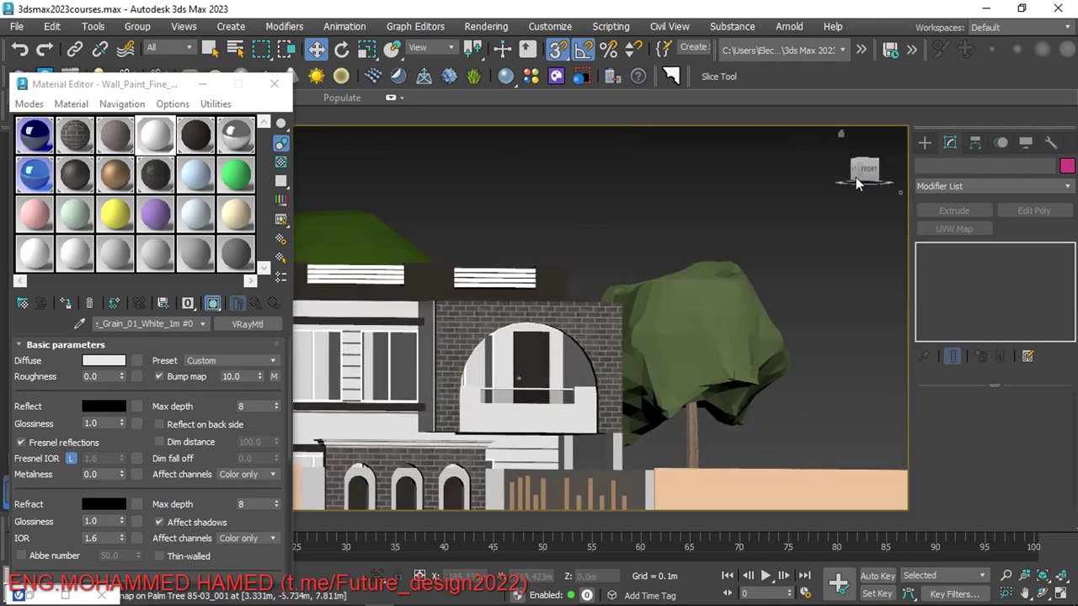
mouse_move(868, 172)
mouse_down()
mouse_move(867, 185)
mouse_move(859, 180)
mouse_up()
key(F3)
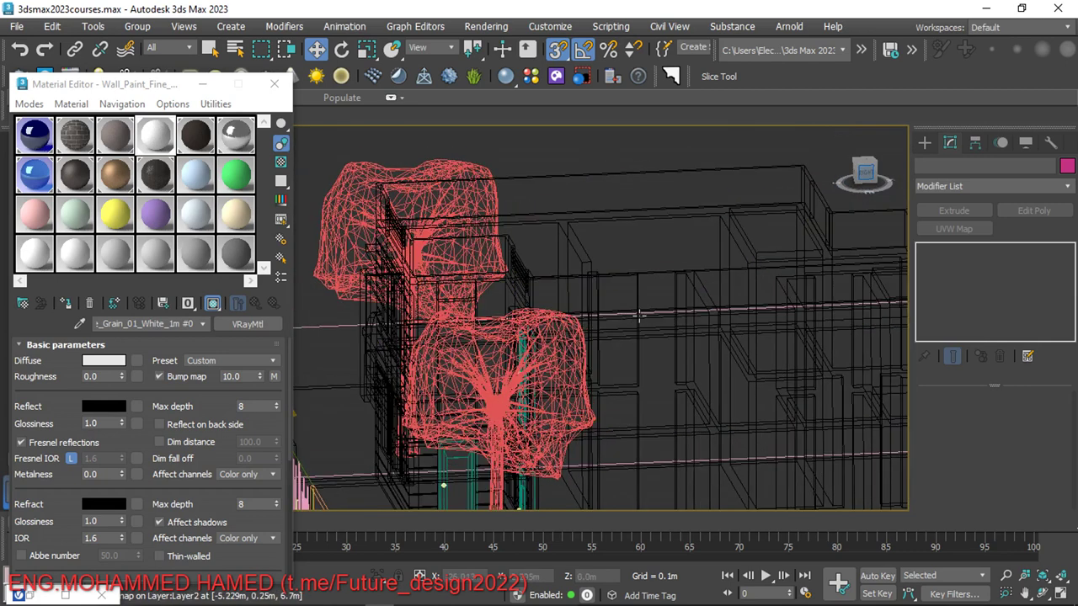
click(865, 175)
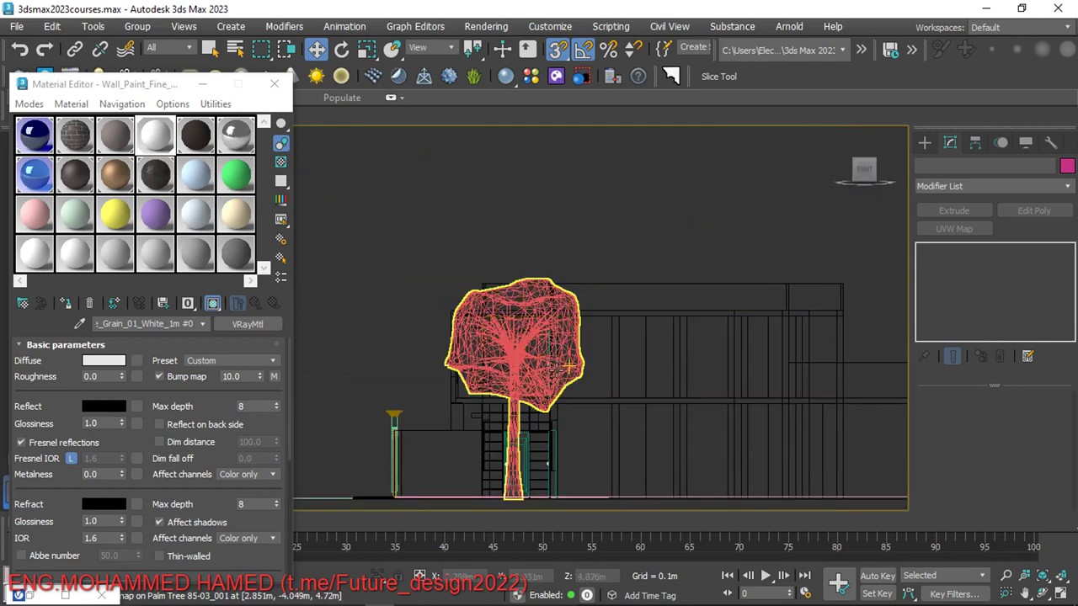
scroll(556, 368, up, 4)
scroll(556, 367, up, 3)
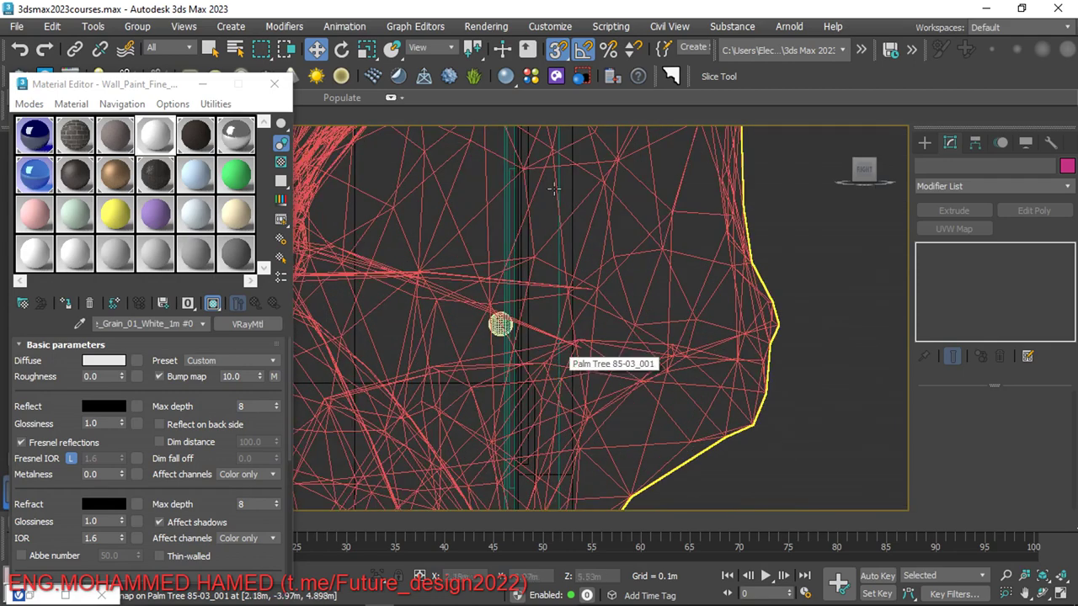
scroll(518, 265, down, 5)
scroll(476, 433, up, 6)
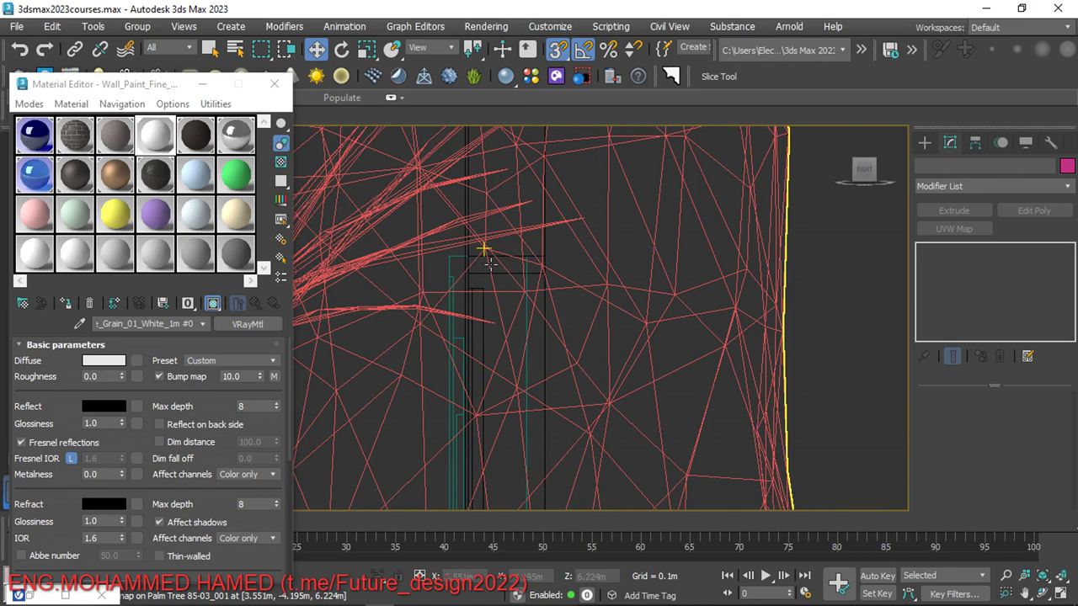
scroll(487, 263, down, 5)
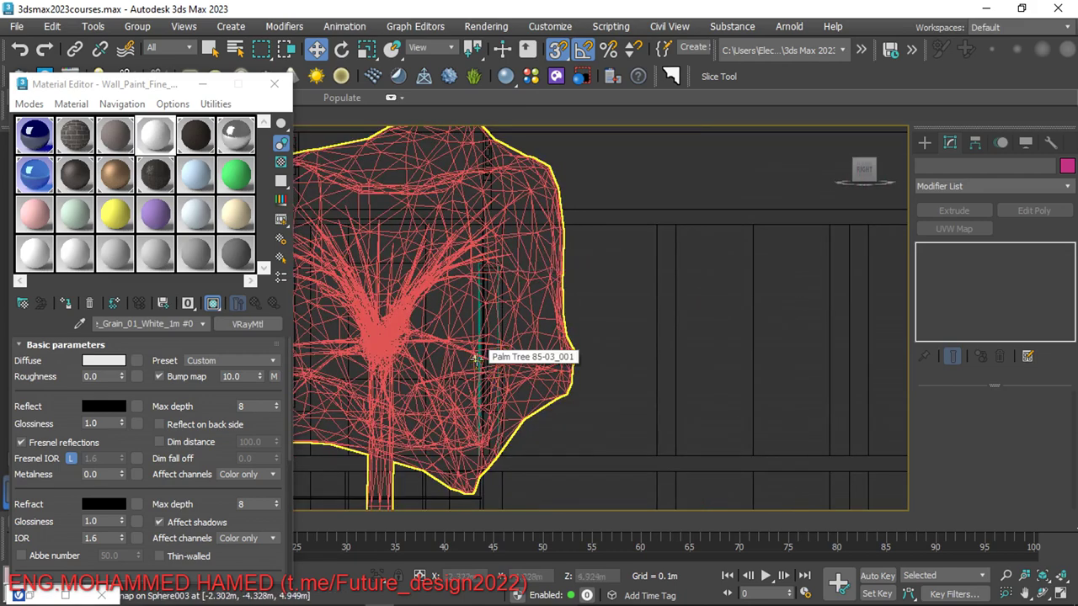
drag(885, 184, 811, 318)
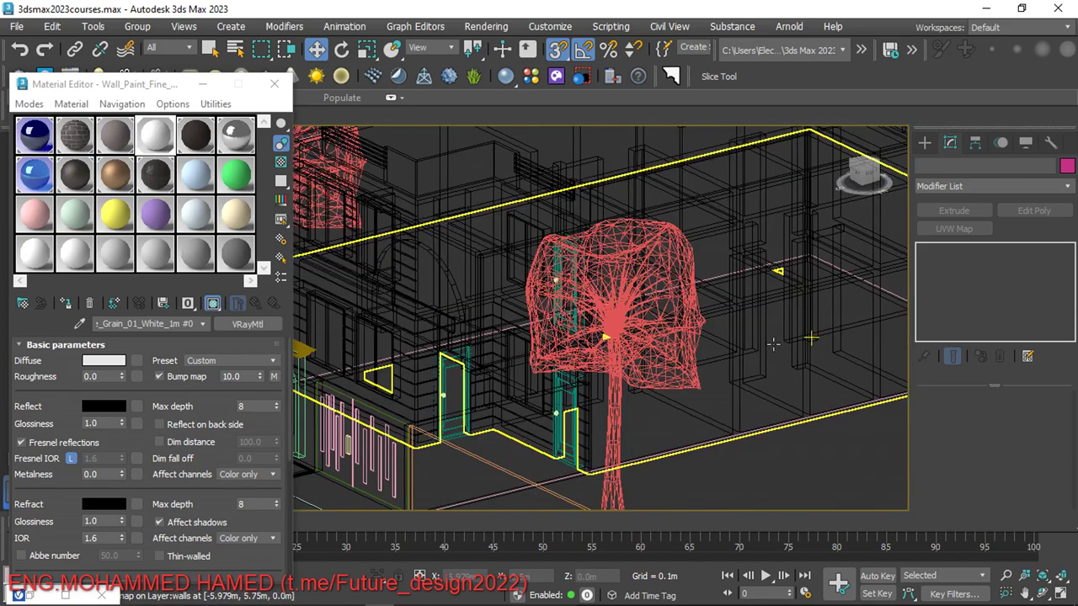
scroll(726, 368, down, 10)
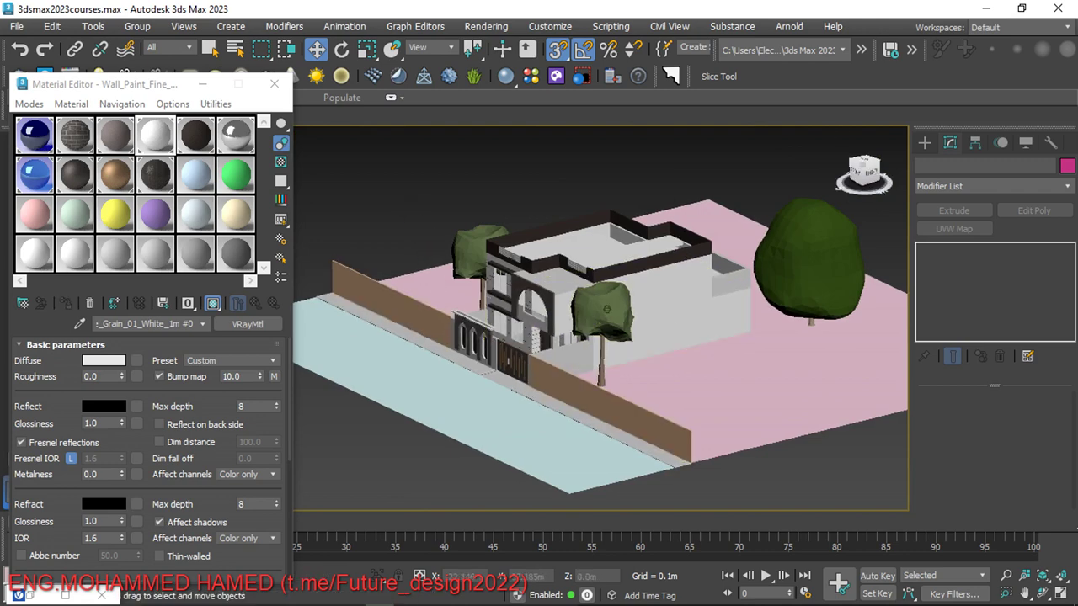
Assign the Wall_Paint_Fine_Grain_01_White_1m material to the front boundary wall Shape003 and clear the selection.
click(858, 171)
click(661, 390)
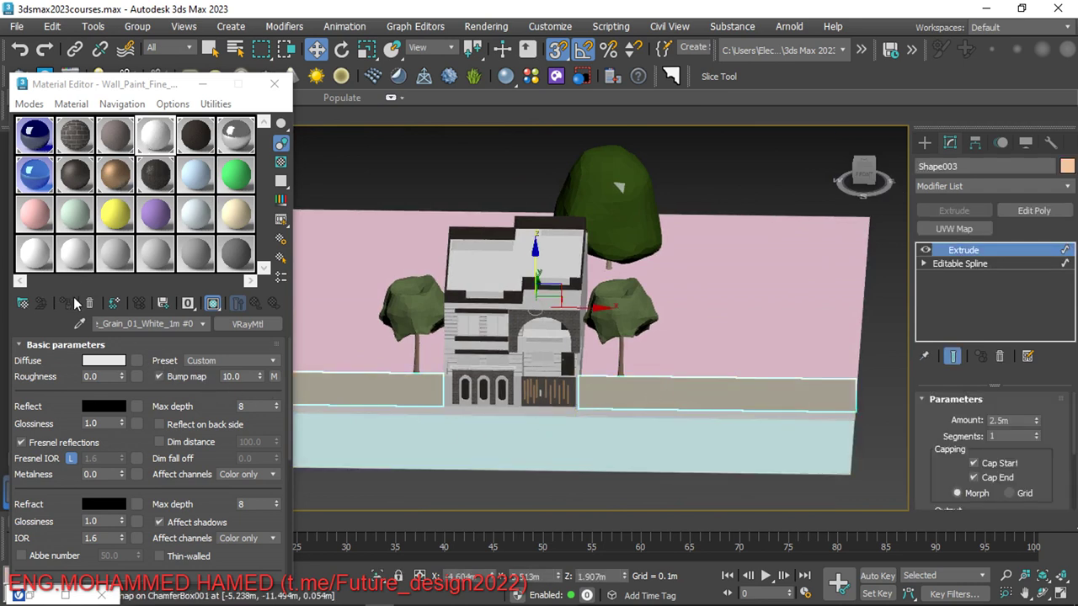
click(158, 179)
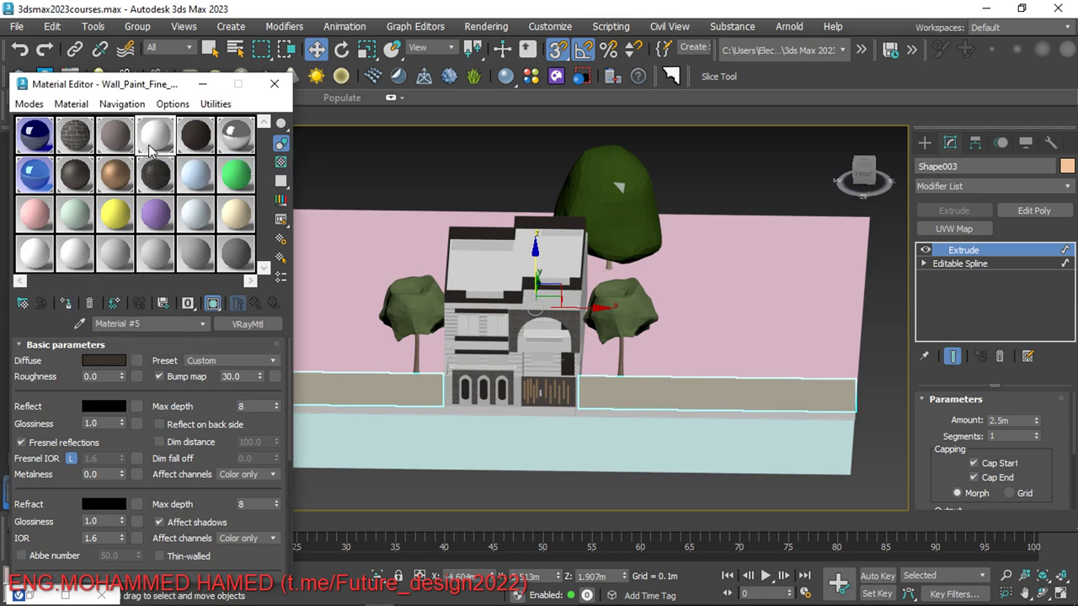
click(68, 268)
click(65, 304)
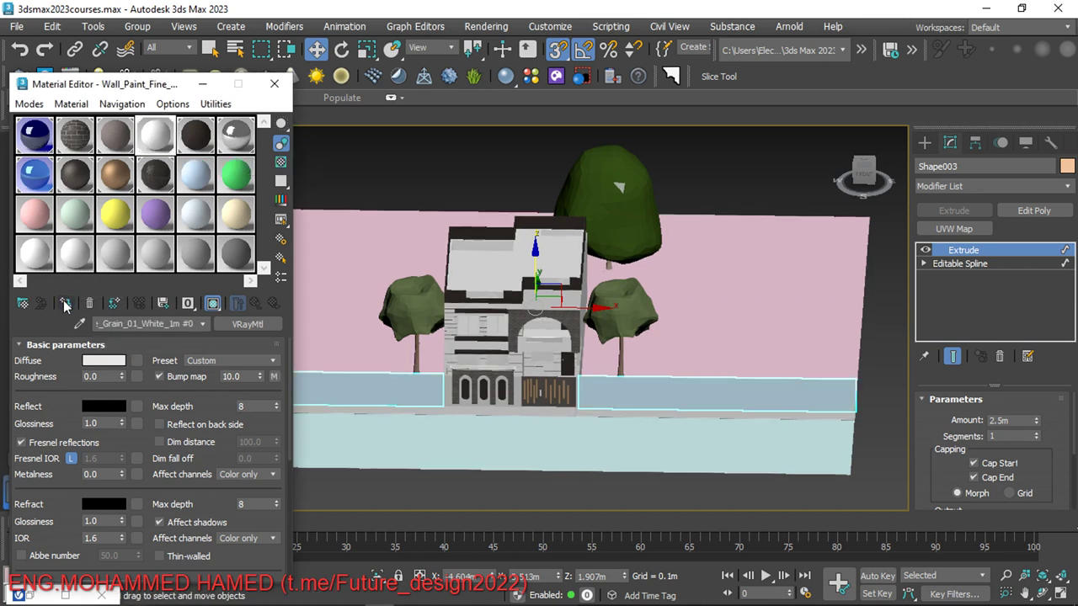
click(462, 166)
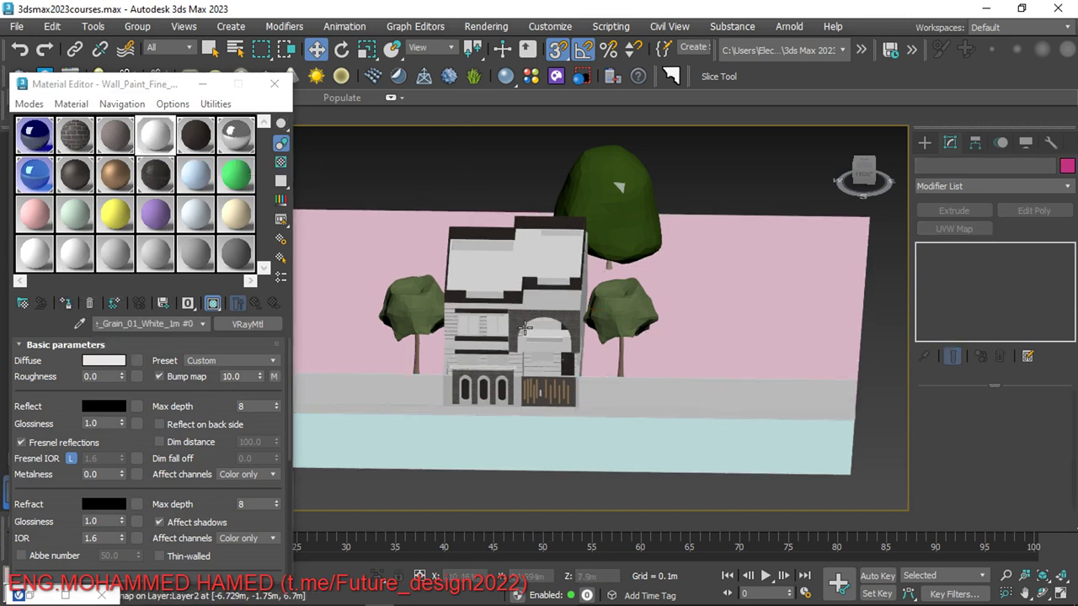
Examine the painted boundary wall, the brick entrance arches and the facade's windows and ledges up close and from a distance.
scroll(526, 413, down, 2)
scroll(512, 412, up, 4)
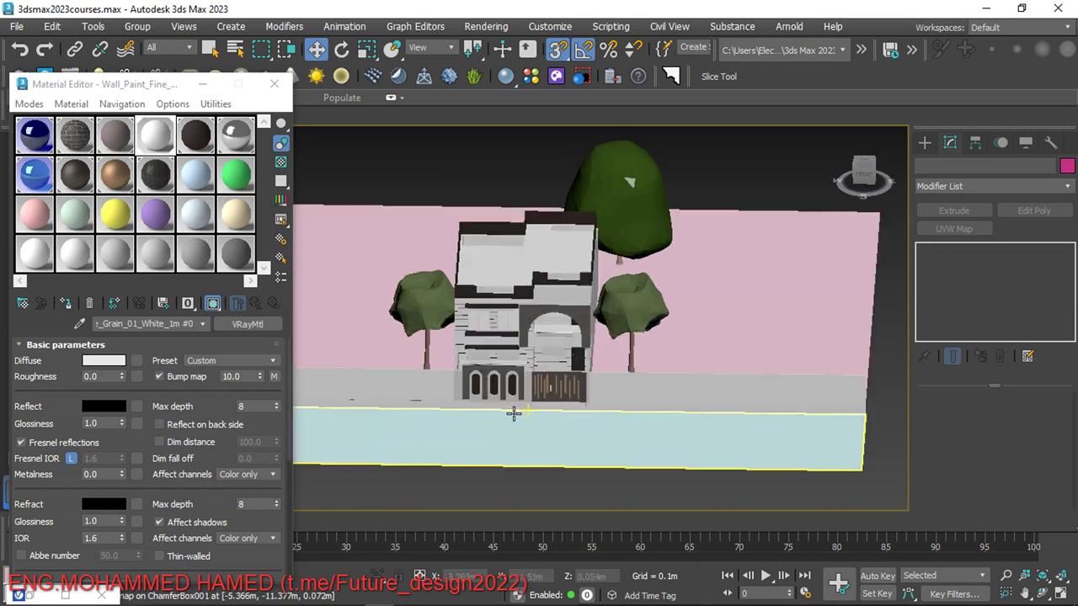
scroll(513, 412, down, 3)
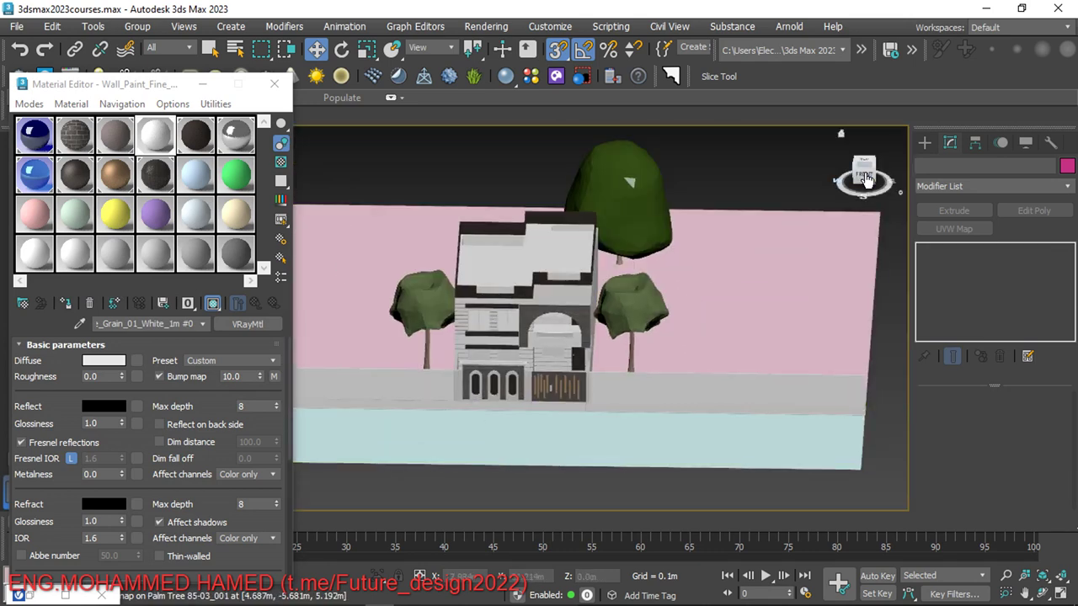
drag(872, 177, 869, 208)
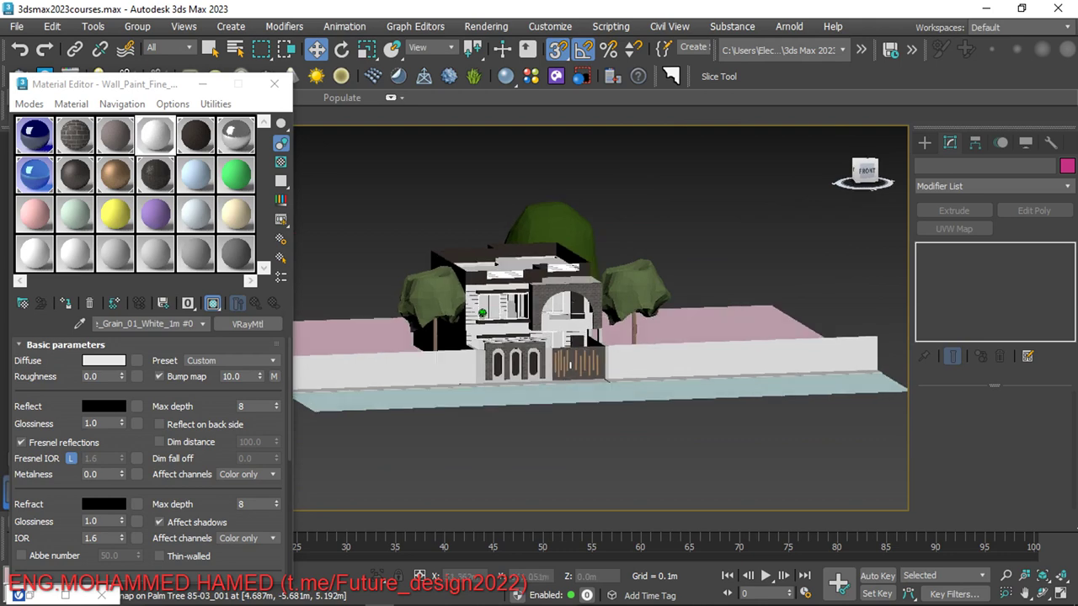
scroll(528, 365, up, 5)
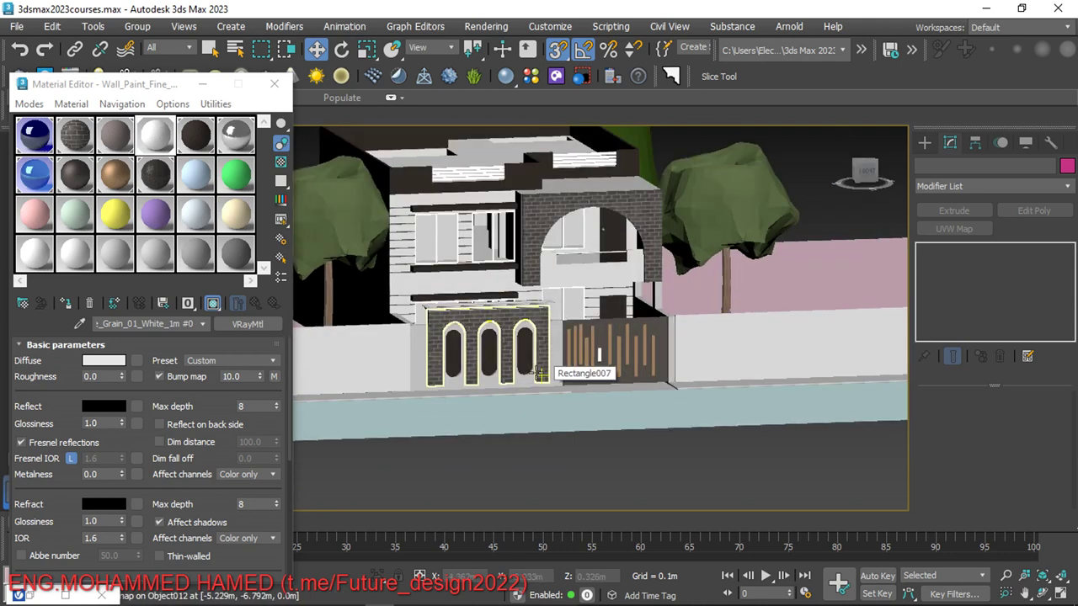
scroll(528, 366, up, 3)
scroll(526, 366, down, 4)
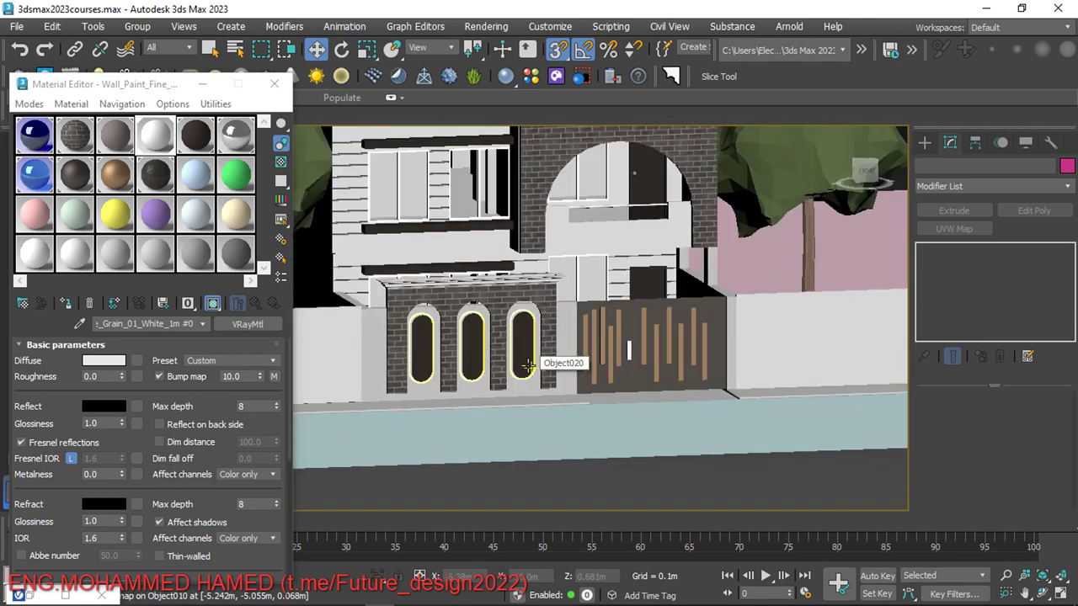
scroll(524, 367, up, 1)
scroll(524, 366, down, 4)
scroll(458, 305, up, 4)
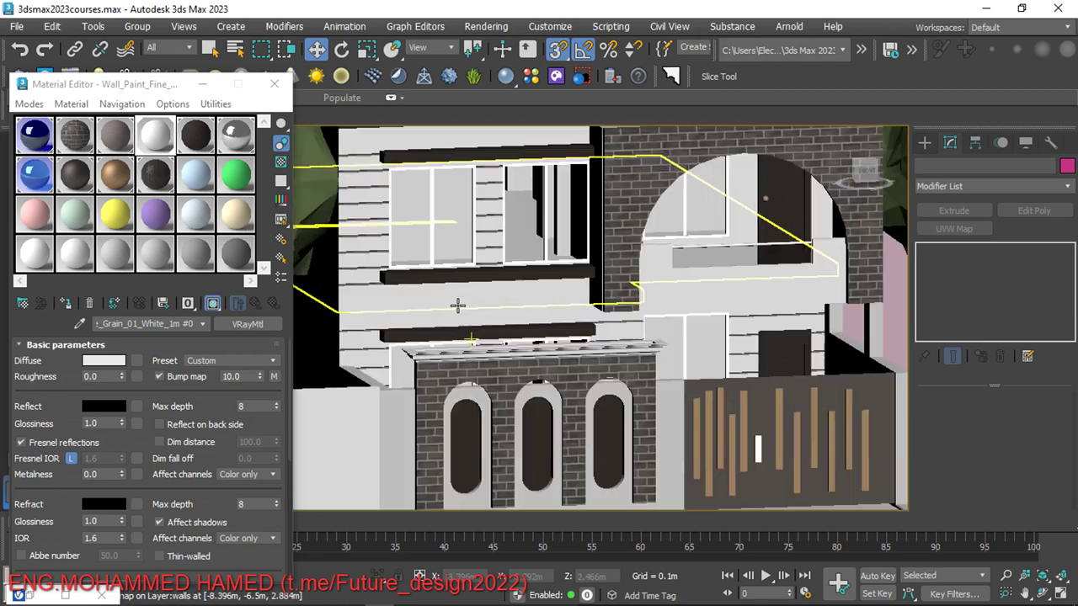
scroll(457, 305, down, 1)
scroll(457, 305, up, 4)
key(shift+alt+w)
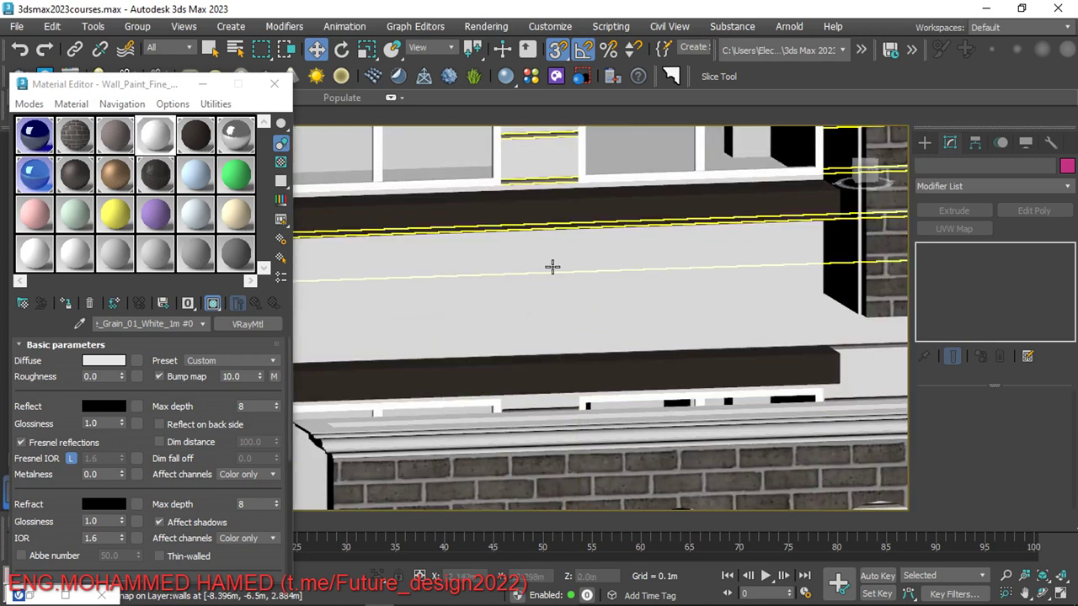
scroll(552, 286, down, 2)
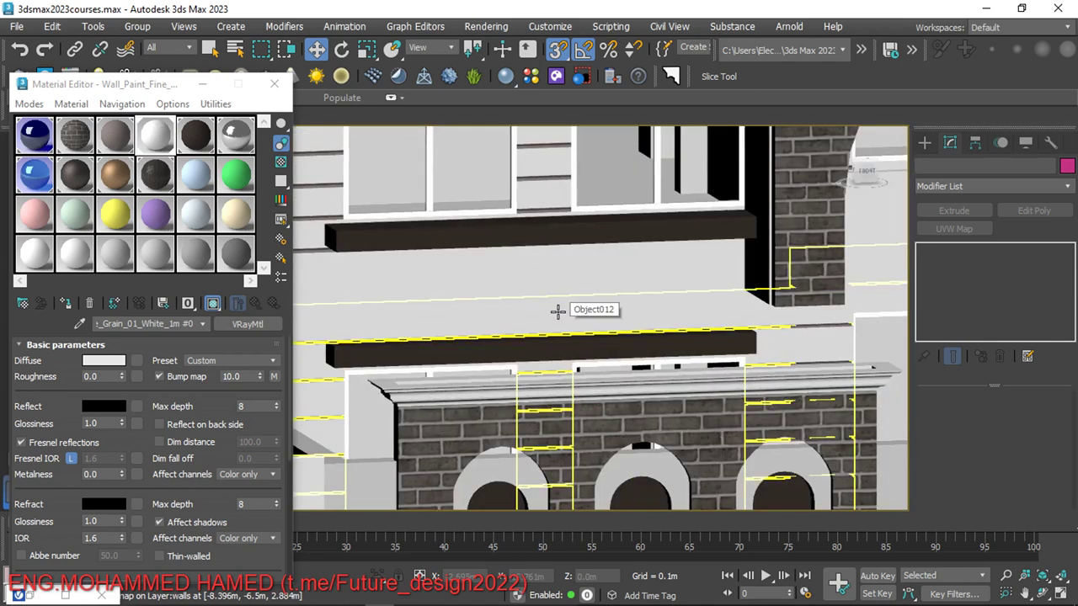
scroll(557, 311, down, 2)
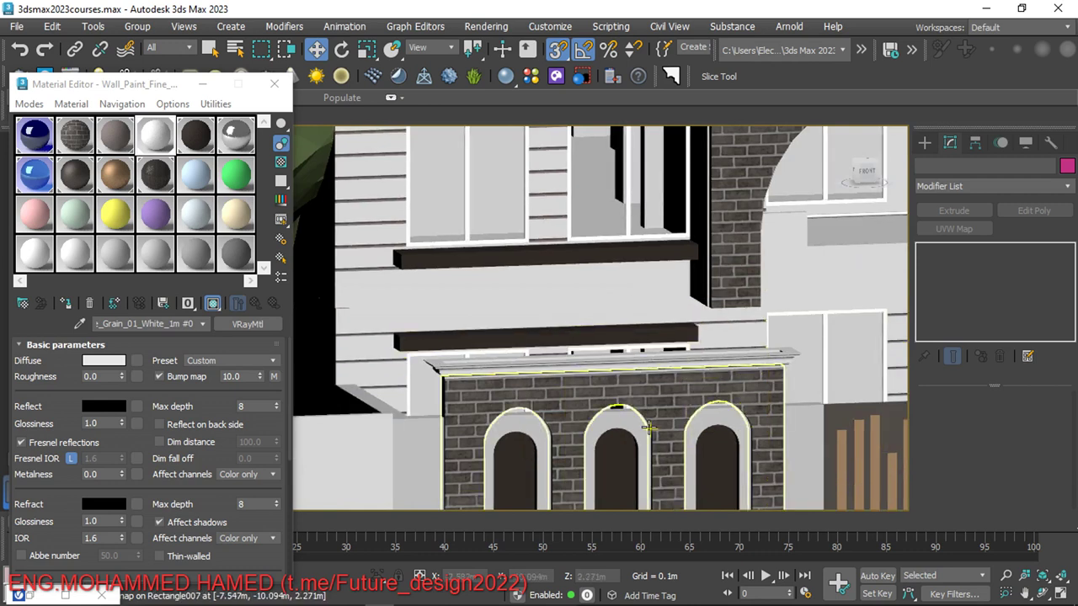
scroll(552, 363, down, 5)
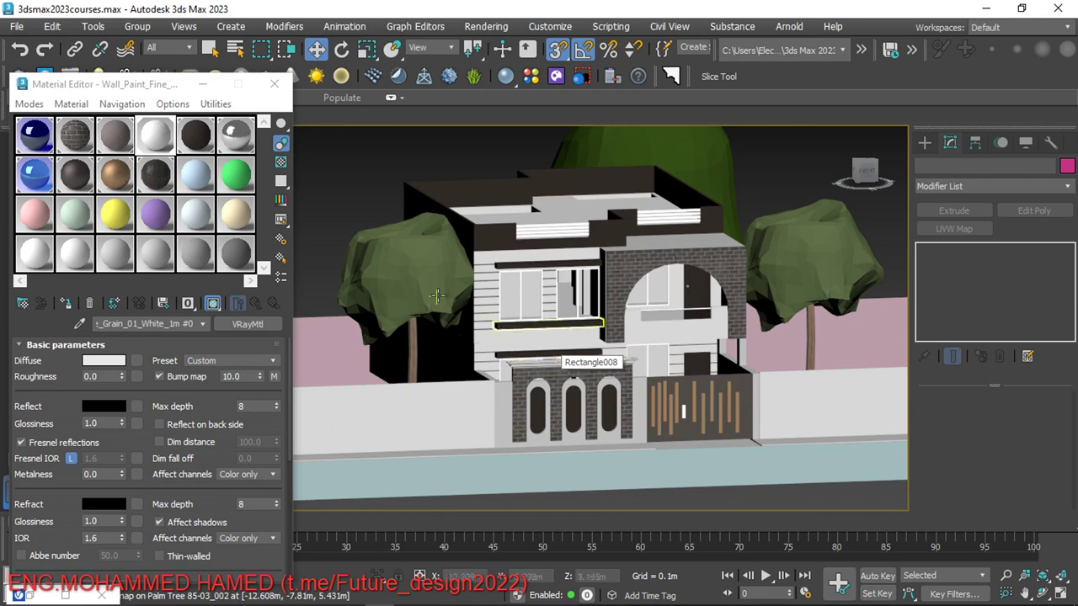
scroll(549, 364, down, 3)
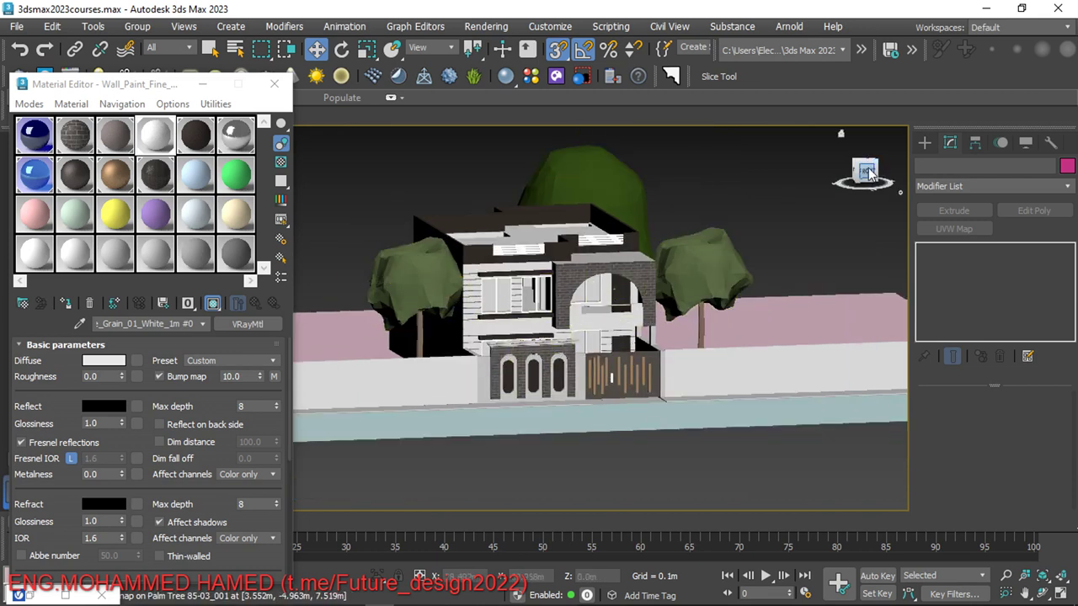
Examine the arched balcony, gate and boundary wall straight on, from the other side and from street level.
drag(878, 170, 757, 179)
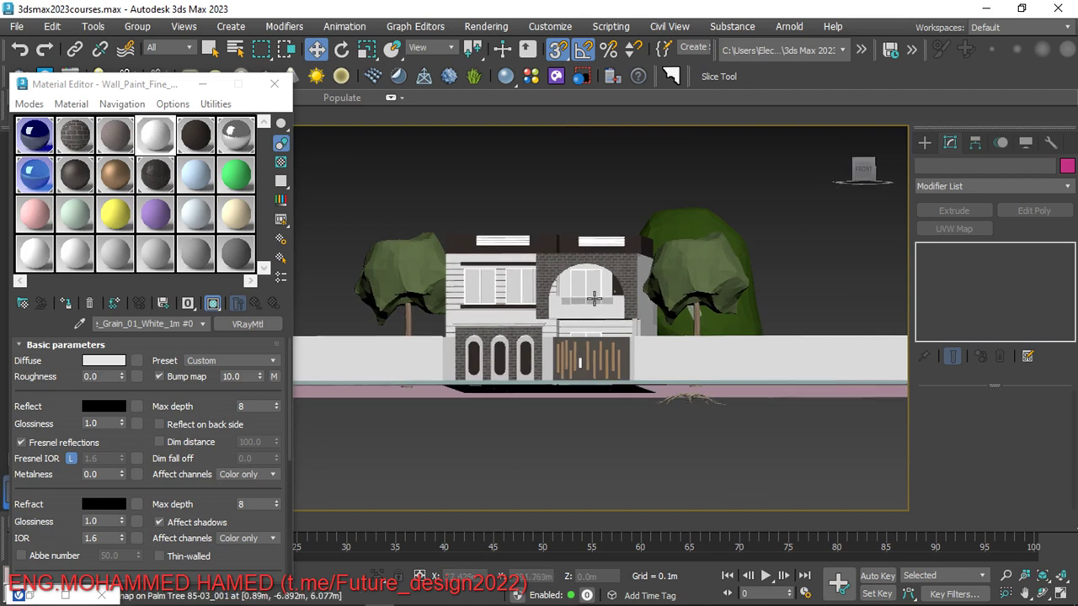
scroll(572, 307, up, 5)
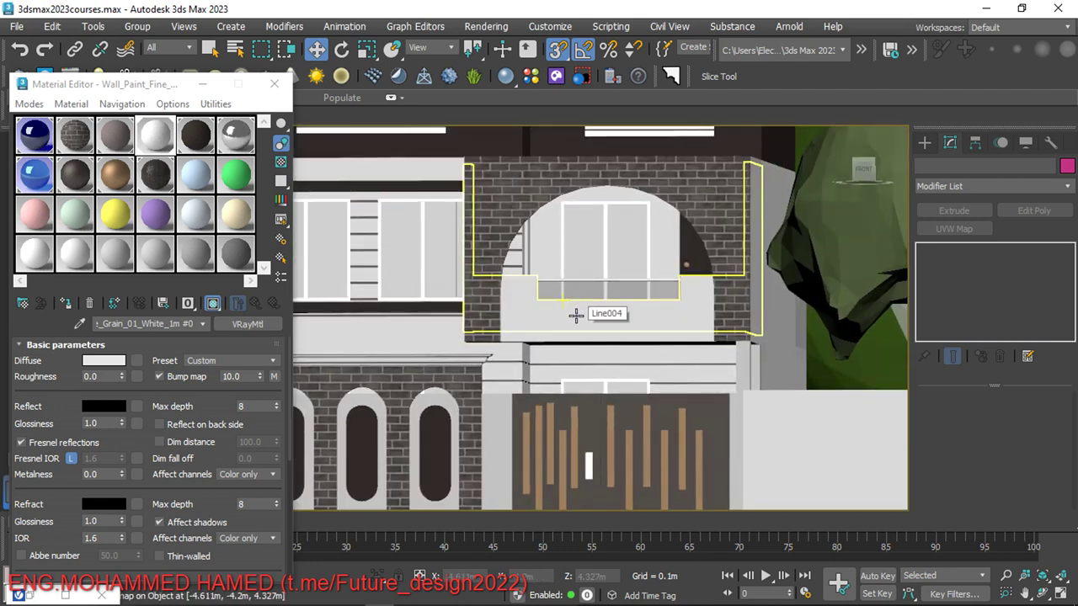
scroll(573, 312, up, 3)
scroll(579, 337, down, 12)
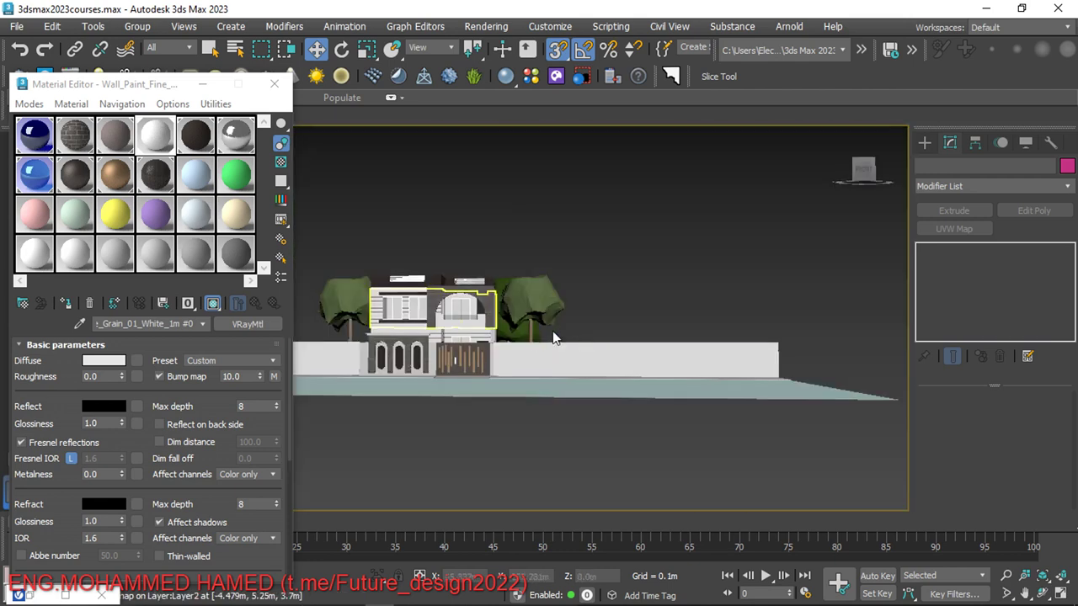
click(779, 307)
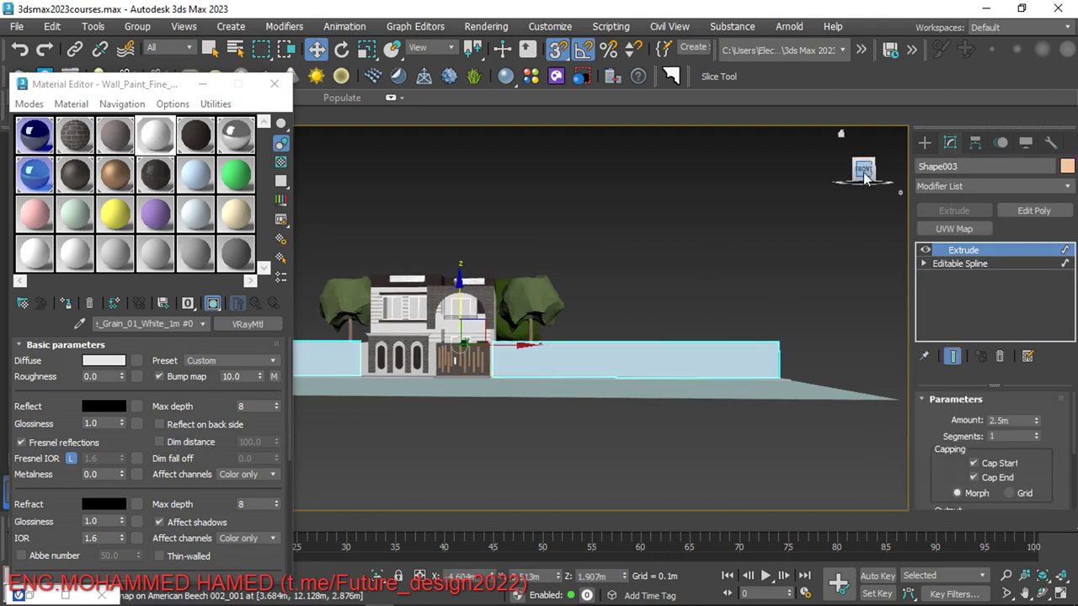
alt+middle_drag(779, 306, 707, 130)
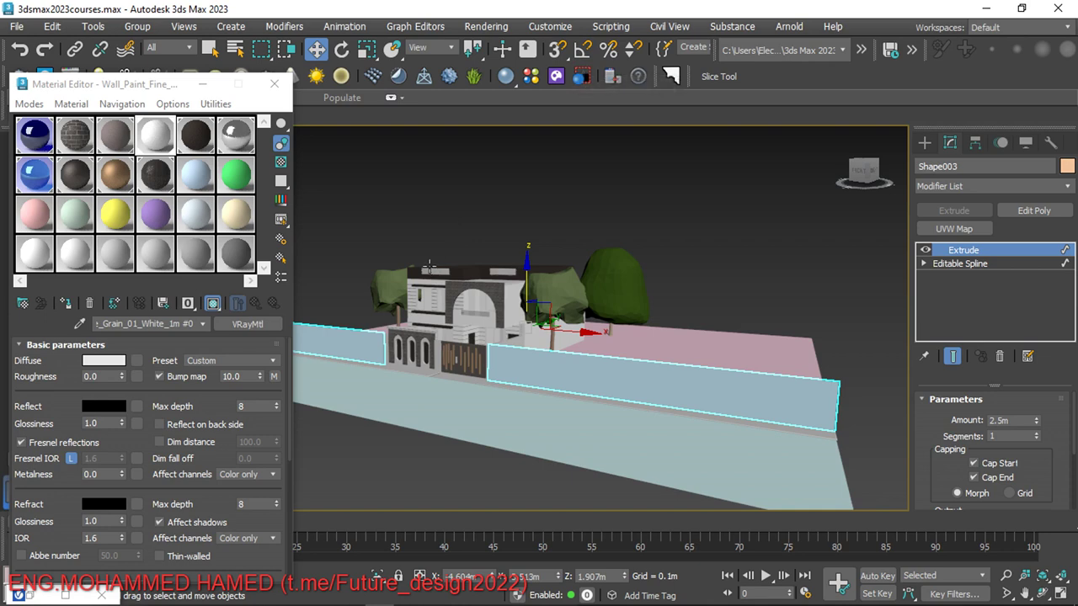
scroll(436, 311, up, 8)
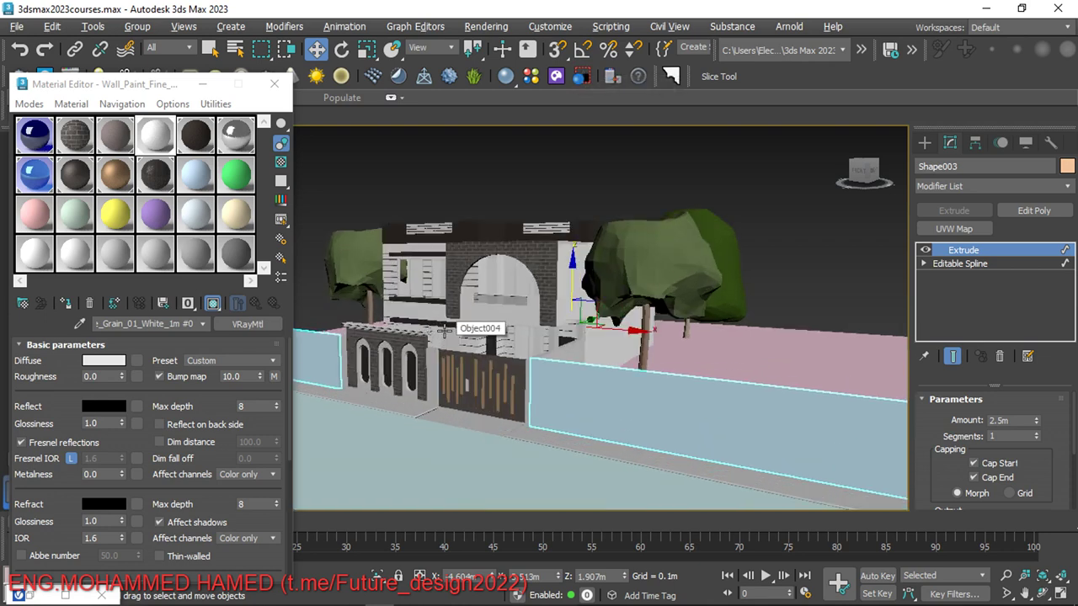
scroll(444, 331, up, 3)
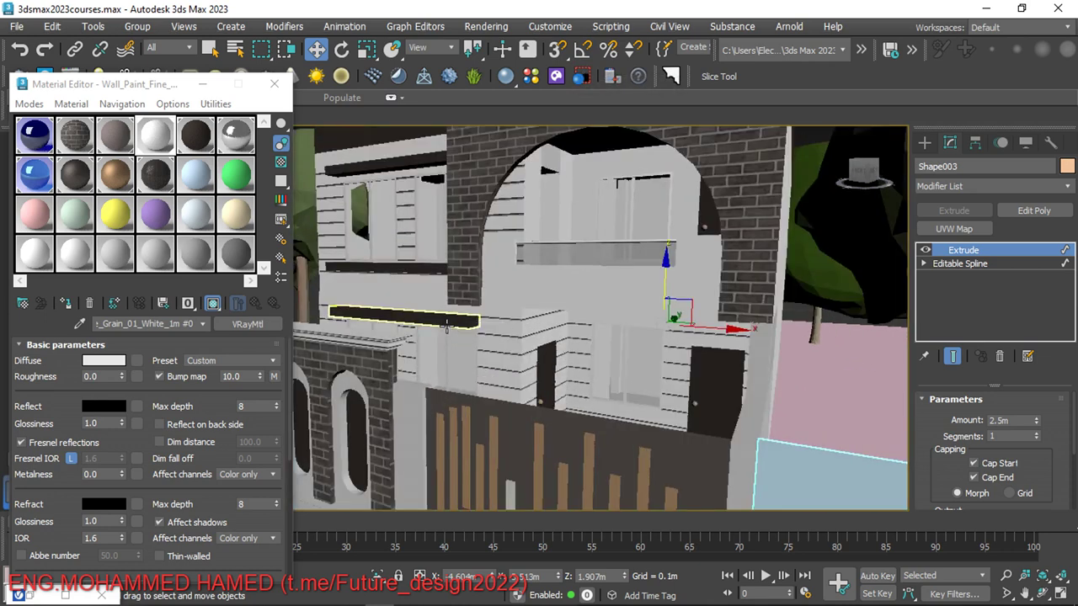
scroll(448, 328, up, 3)
scroll(448, 328, down, 3)
scroll(452, 304, down, 10)
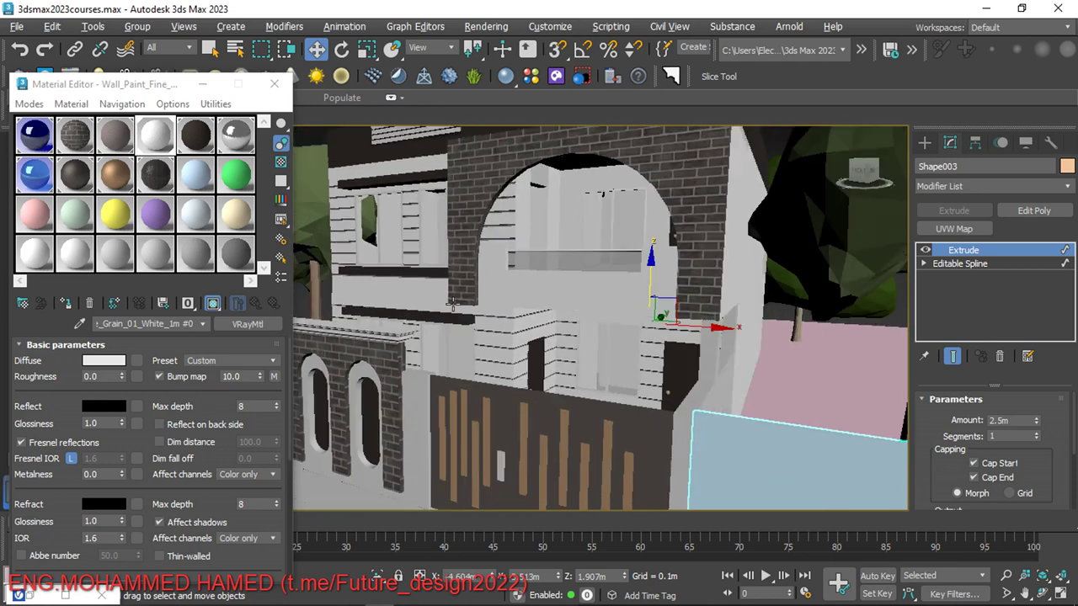
scroll(452, 304, up, 3)
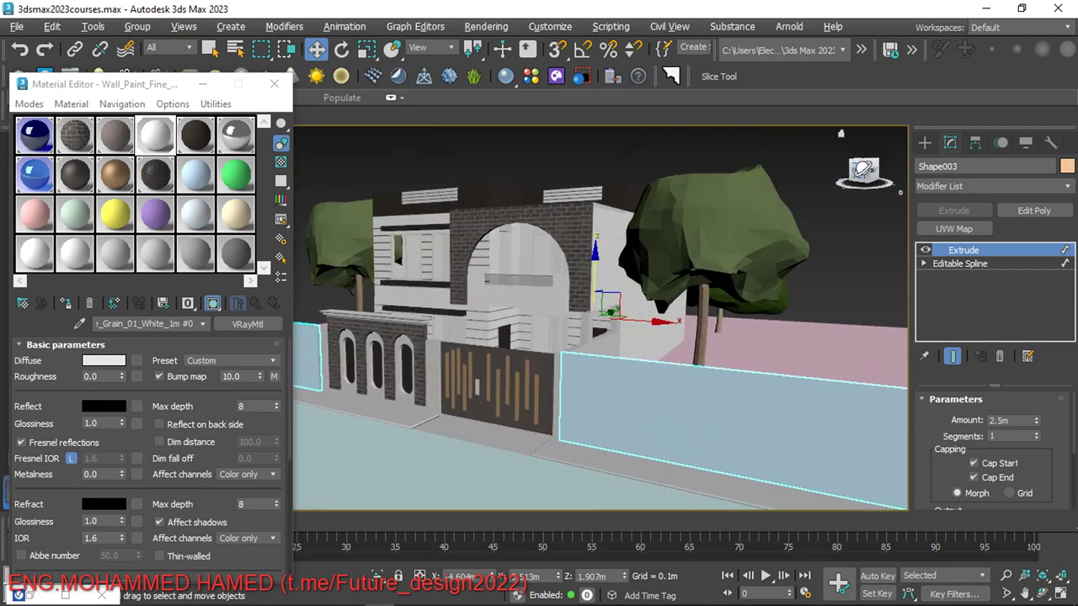
alt+middle_drag(452, 304, 394, 299)
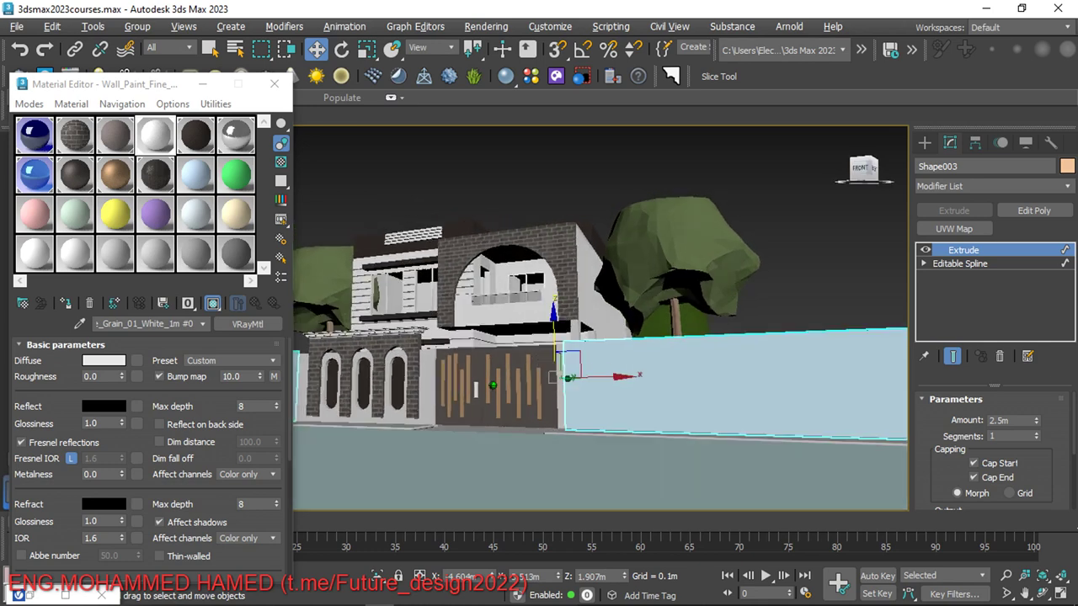
alt+middle_drag(635, 291, 624, 320)
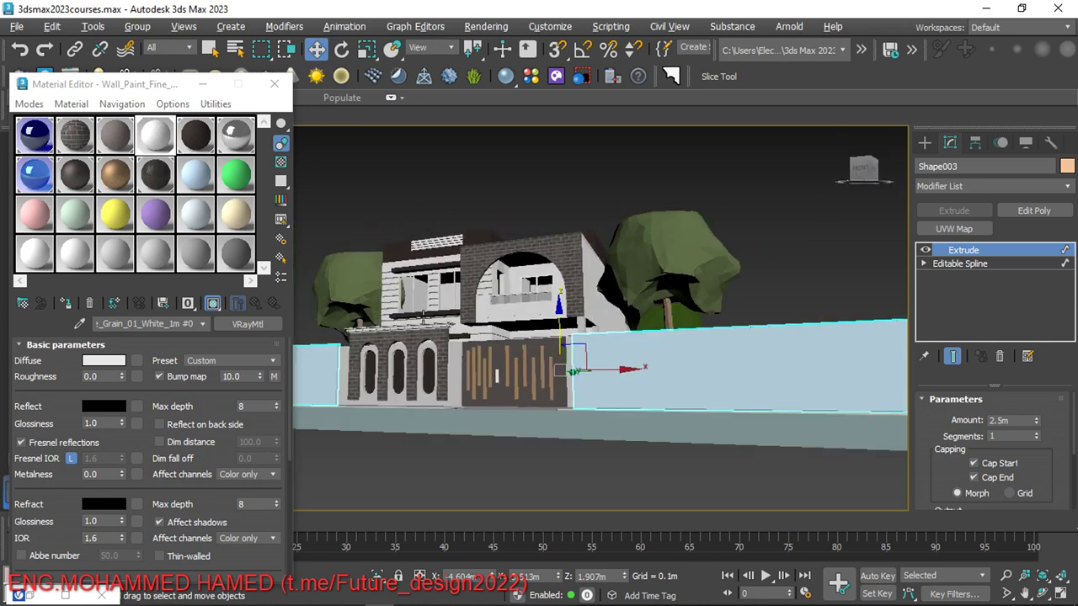
scroll(355, 315, up, 5)
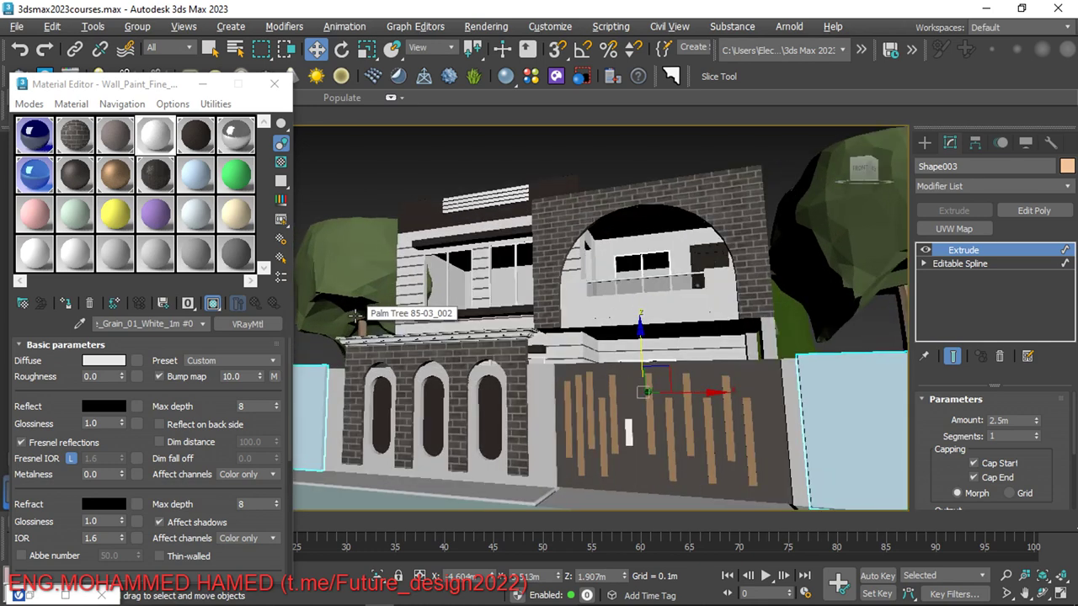
click(623, 162)
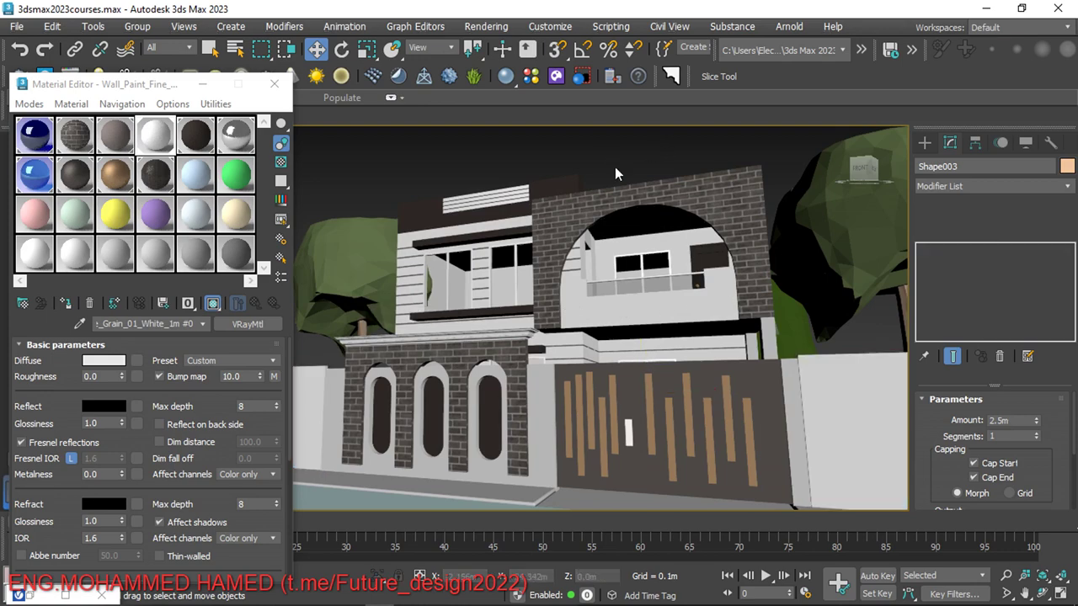
Assign the Wall_Paint_Fine_Grain_01_White_1m material to the roof slab Line005 above the arched balcony.
drag(860, 173, 867, 171)
key(z)
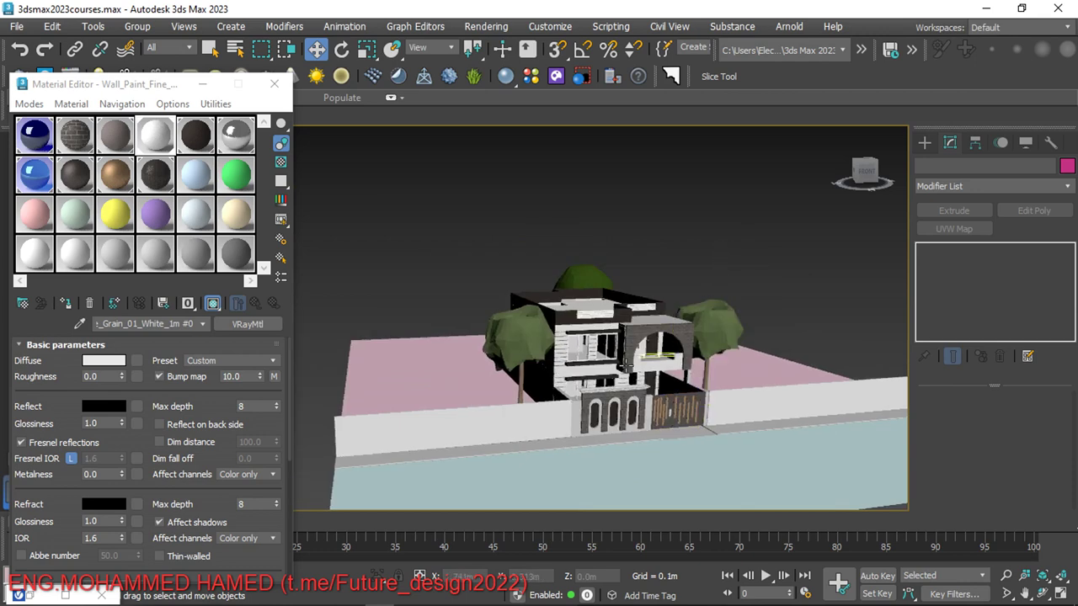
scroll(624, 368, up, 8)
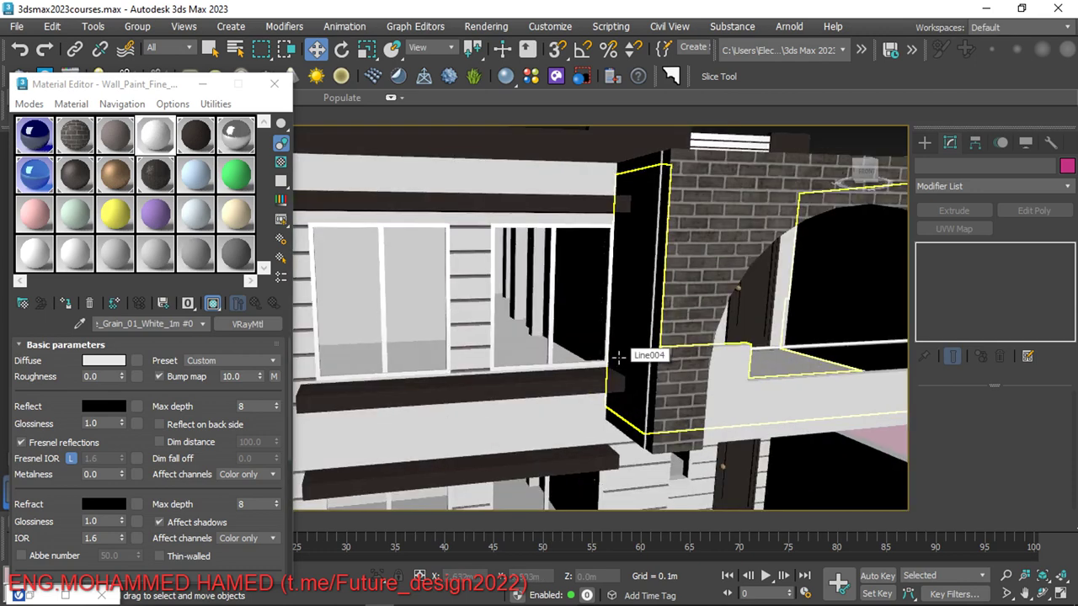
scroll(619, 357, down, 8)
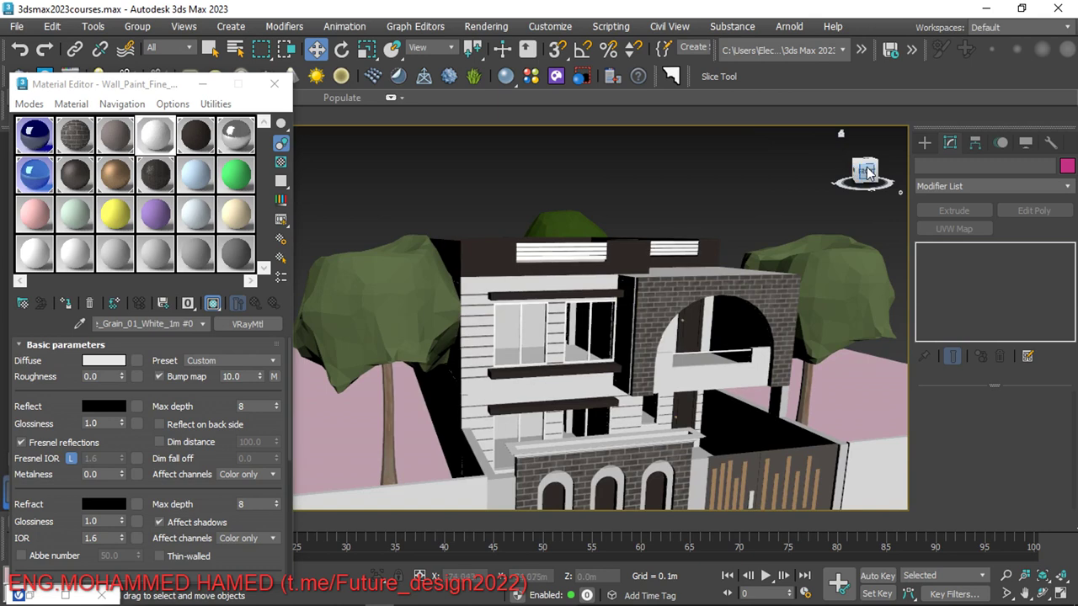
drag(868, 172, 865, 195)
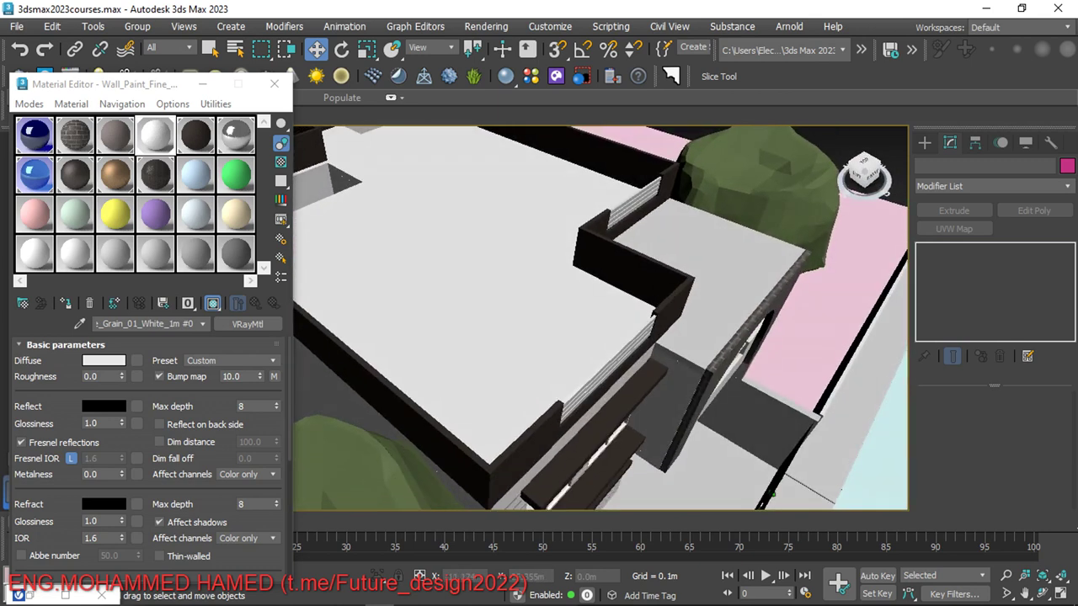
click(710, 337)
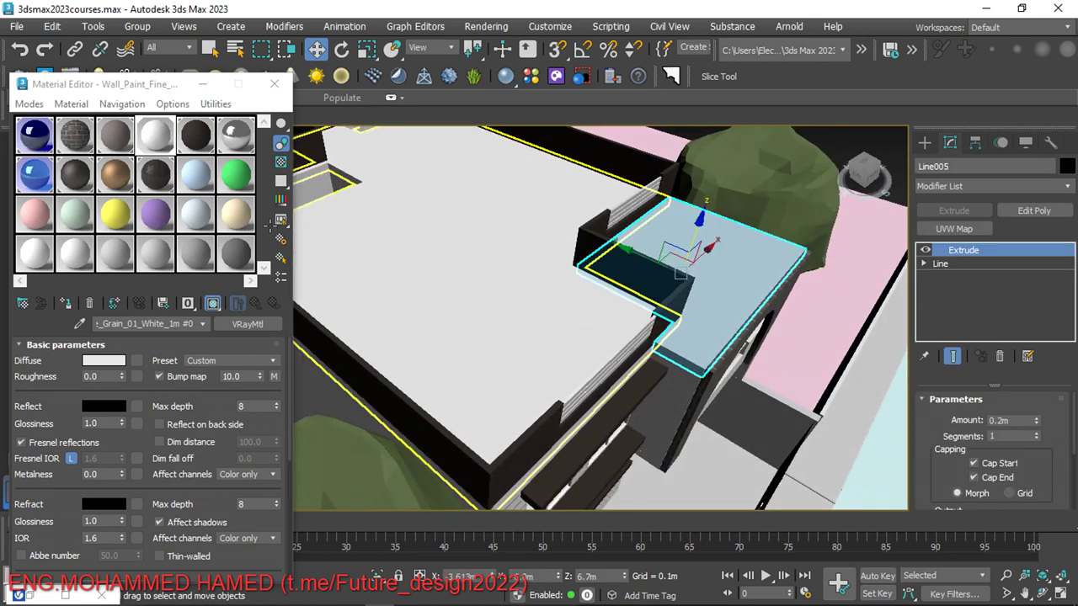
click(69, 304)
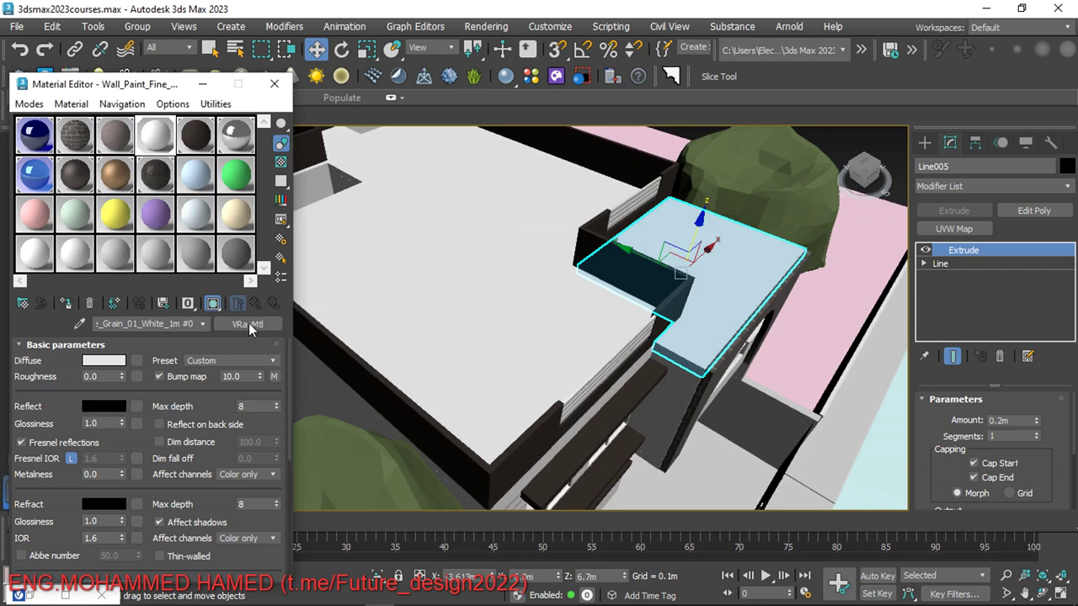
Assign the Wall_Paint_Fine_Grain_01_White_1m material to the arched balcony's side walls Line004 and clear the selection.
click(662, 411)
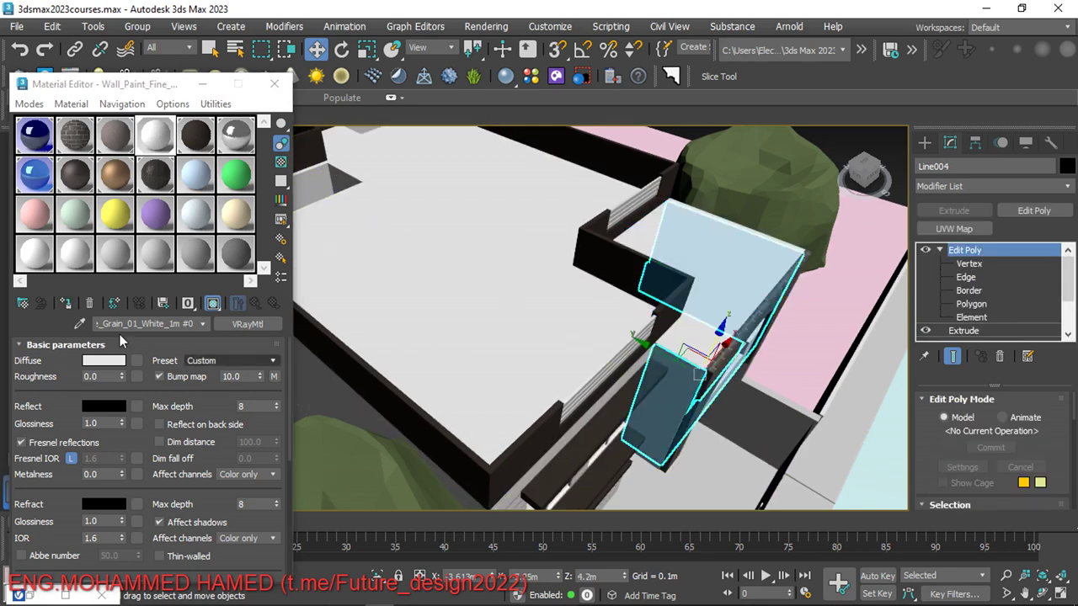
scroll(556, 291, down, 5)
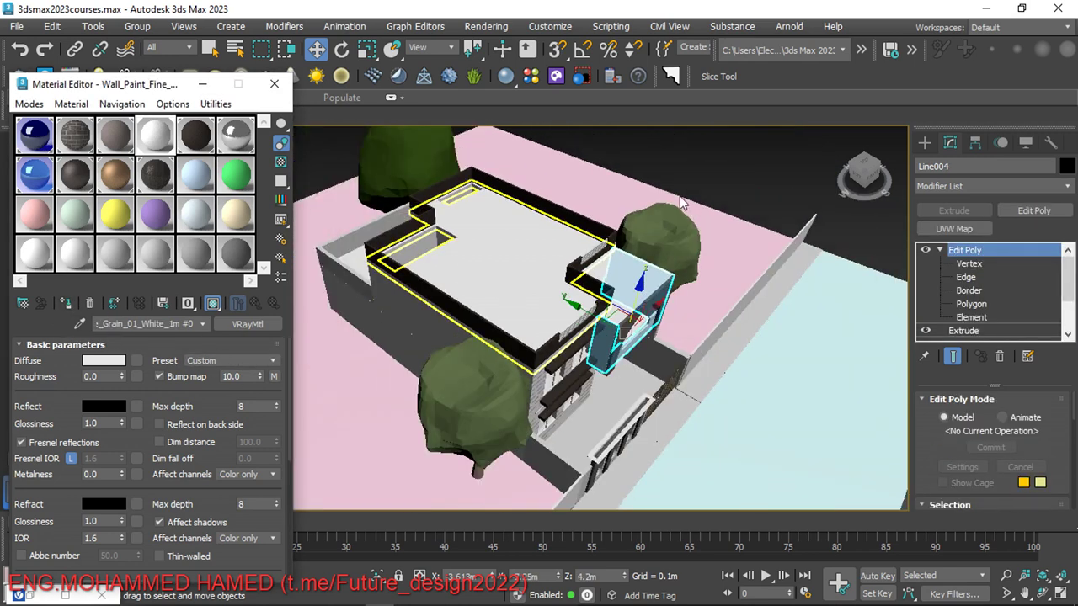
key(ctrl+d)
click(615, 318)
Select the balcony's brick arch Rectangle005 at its Editable Spline level and inspect its lower ends and the pillar Box002.
scroll(616, 319, up, 8)
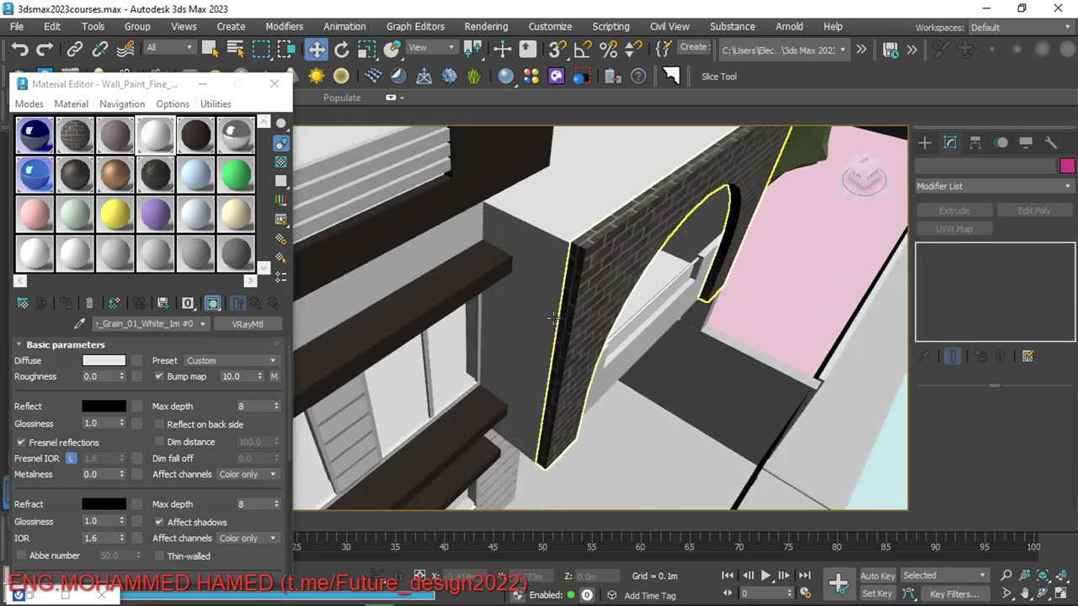
alt+middle_drag(554, 317, 641, 326)
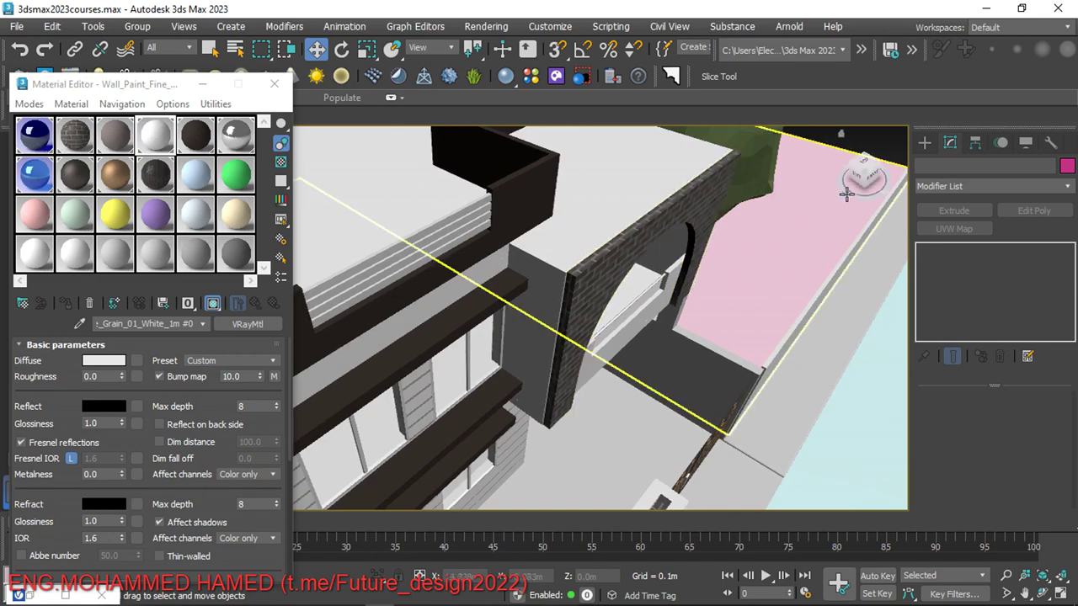
alt+middle_drag(561, 243, 561, 244)
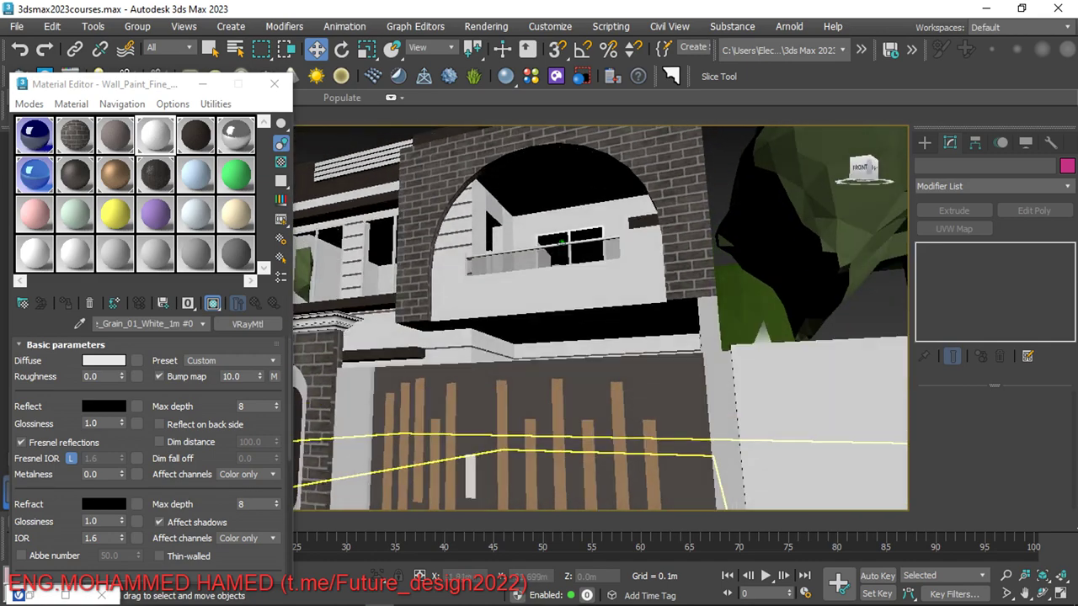
click(661, 251)
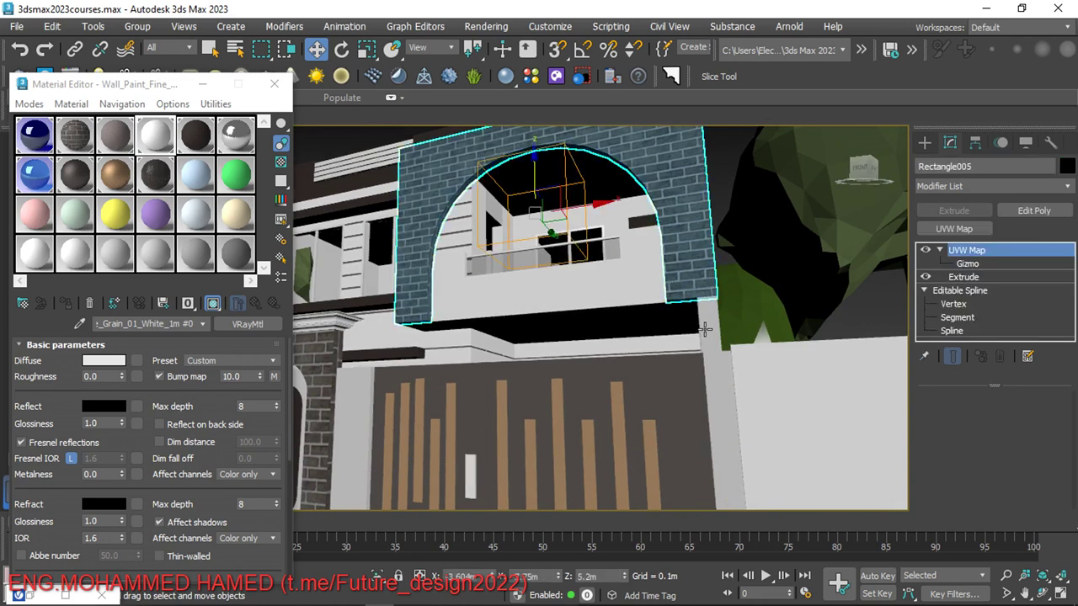
click(949, 291)
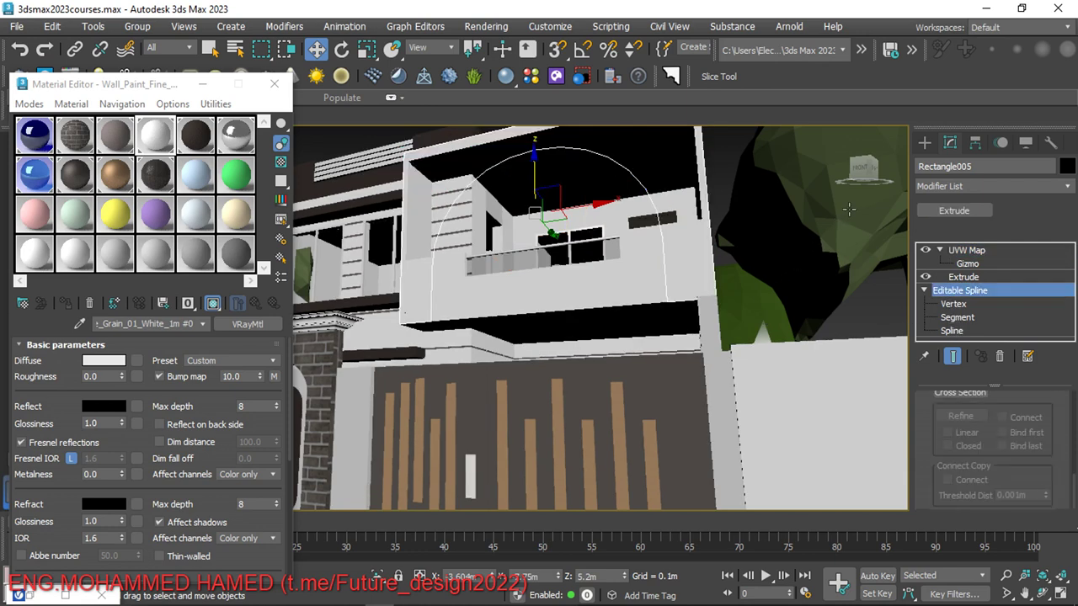
scroll(847, 174, up, 2)
mouse_move(846, 174)
alt+middle_down()
mouse_move(863, 175)
mouse_move(668, 337)
alt+middle_up()
scroll(668, 337, down, 6)
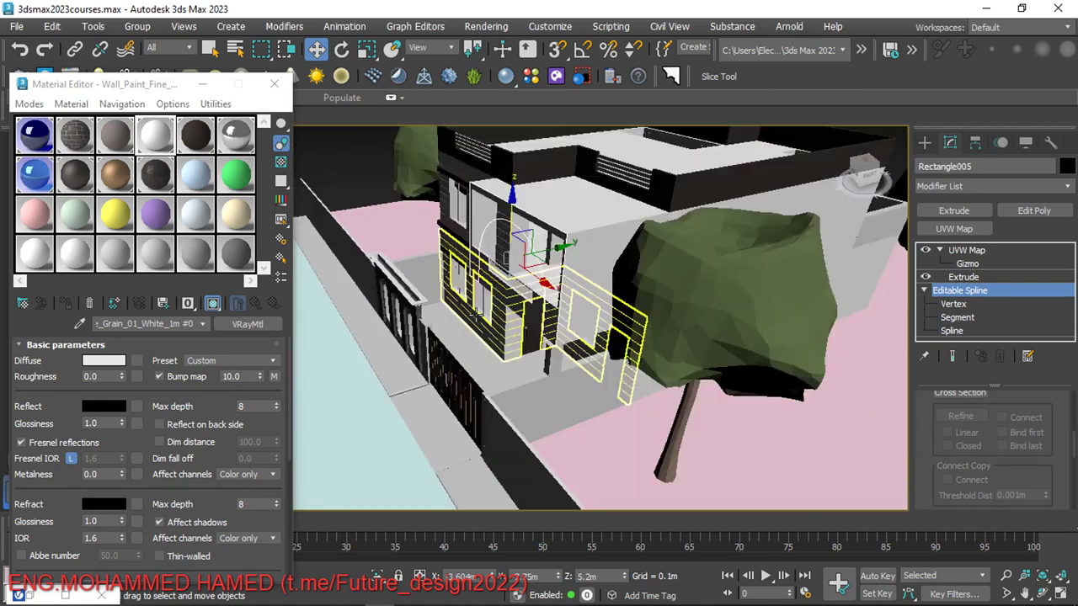
scroll(522, 339, up, 7)
scroll(522, 339, up, 6)
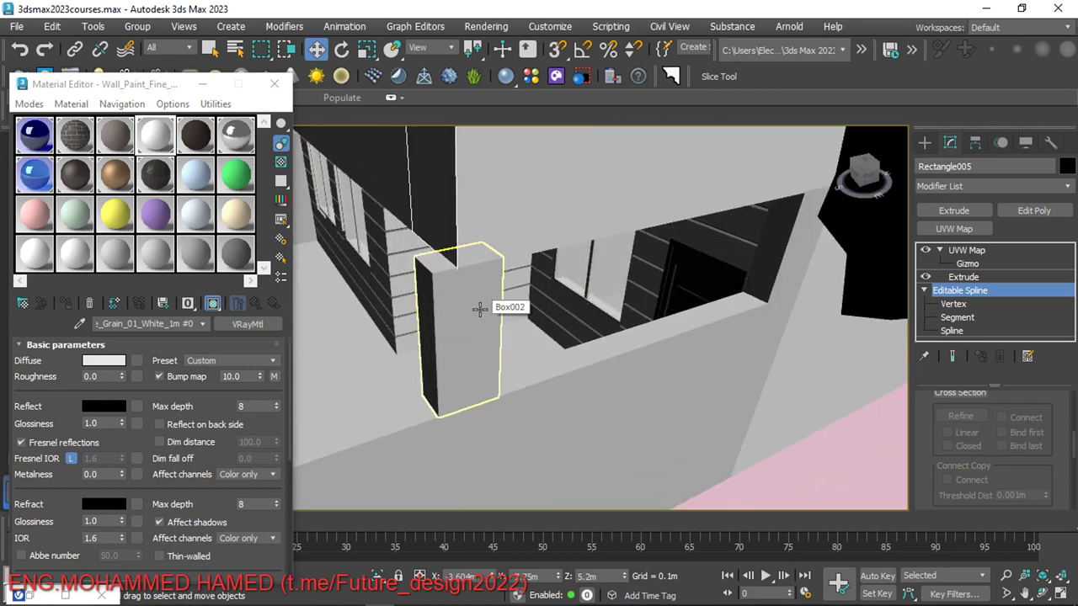
alt+middle_drag(534, 289, 467, 266)
In the front view, move the bottom vertices of the brick arch Rectangle005 slightly down and return to its UVW Map modifier.
key(f)
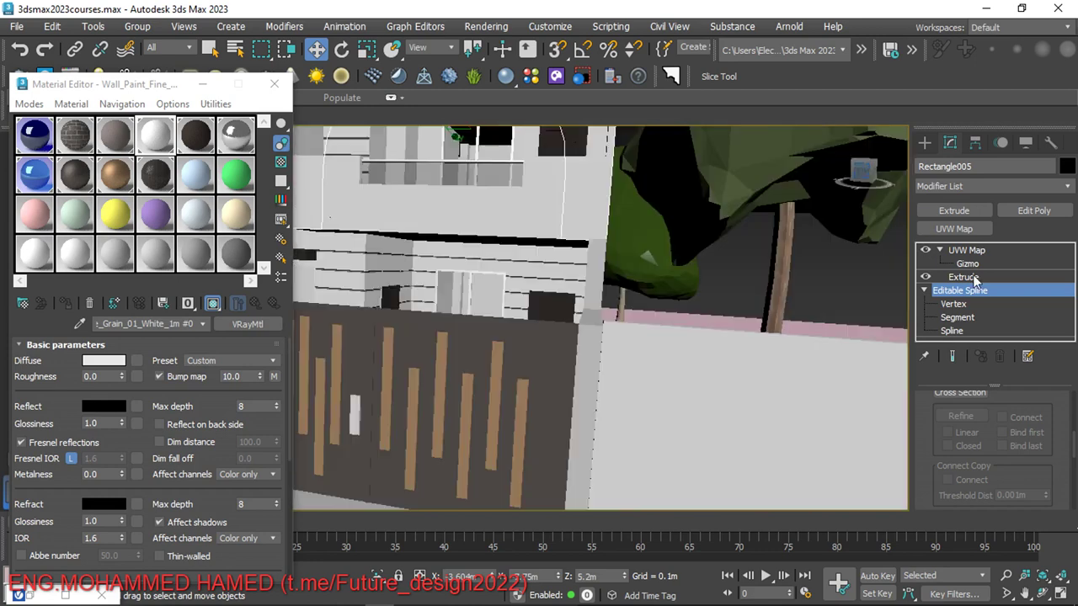
key(1)
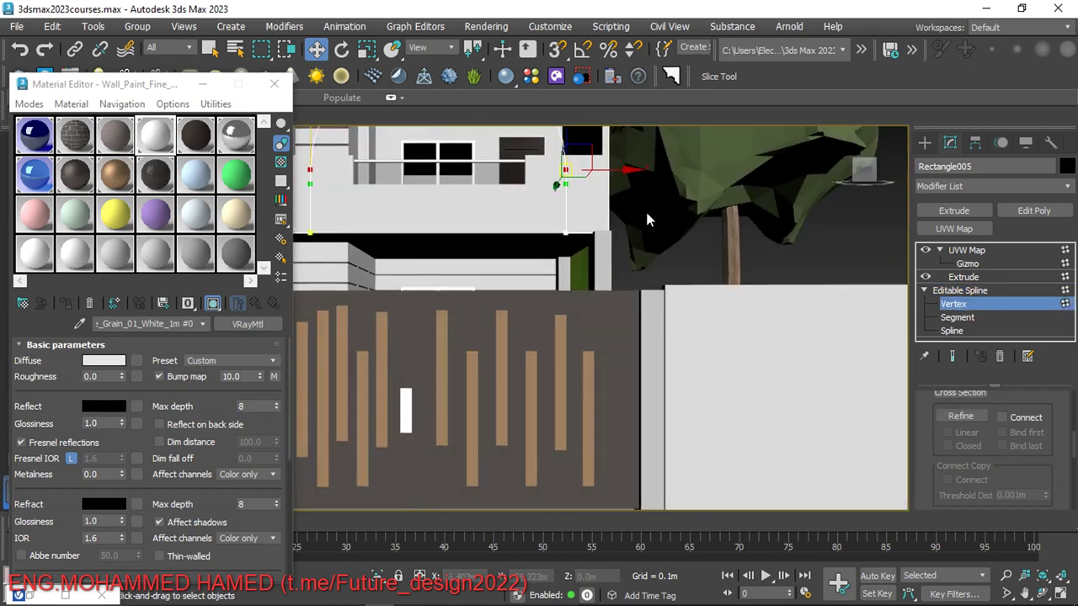
scroll(647, 219, down, 3)
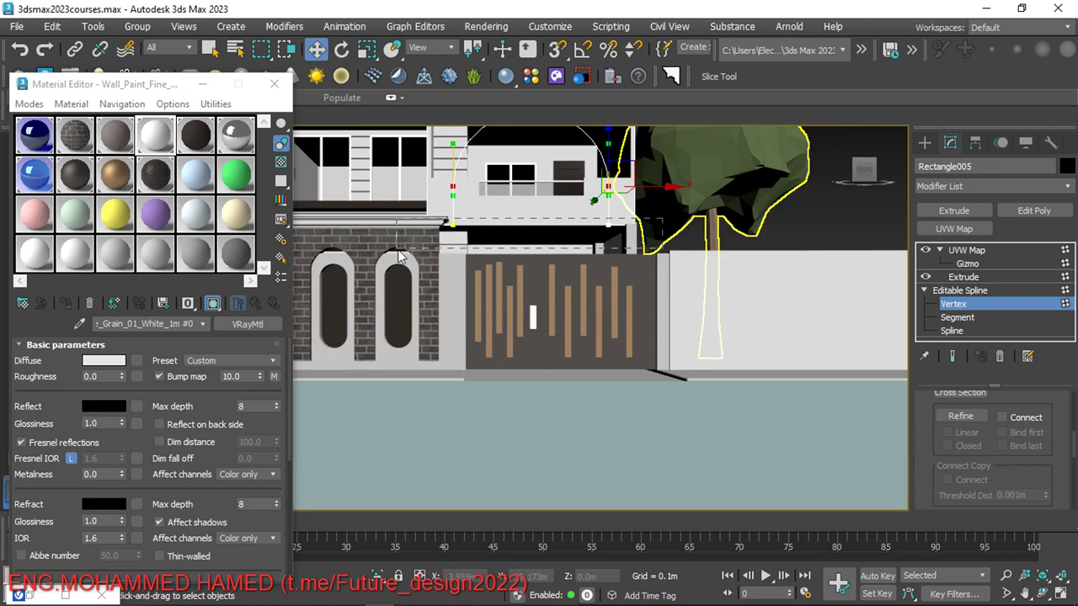
click(453, 223)
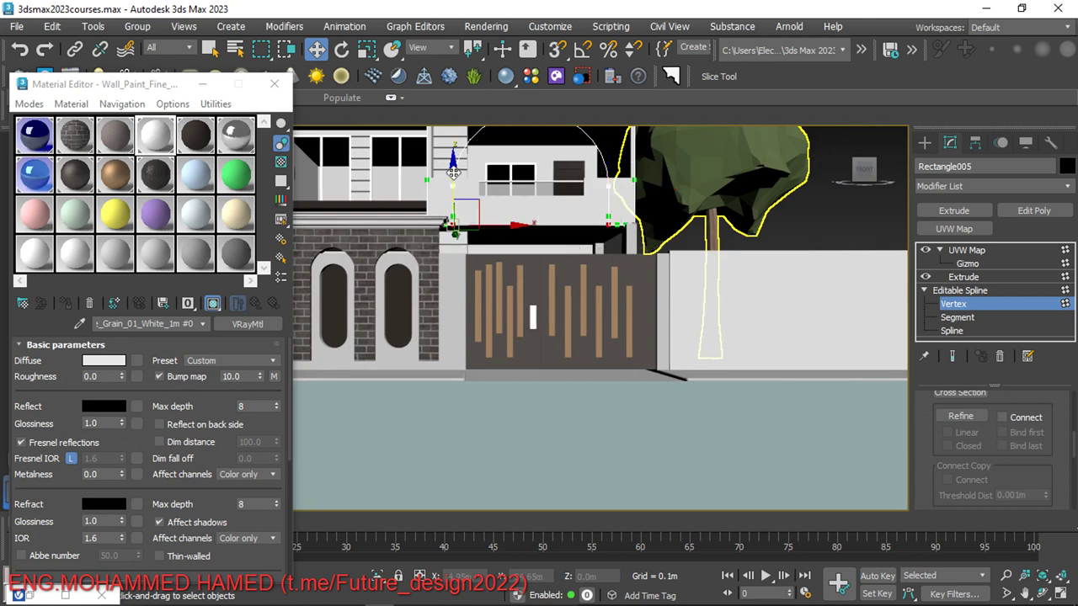
drag(453, 173, 453, 178)
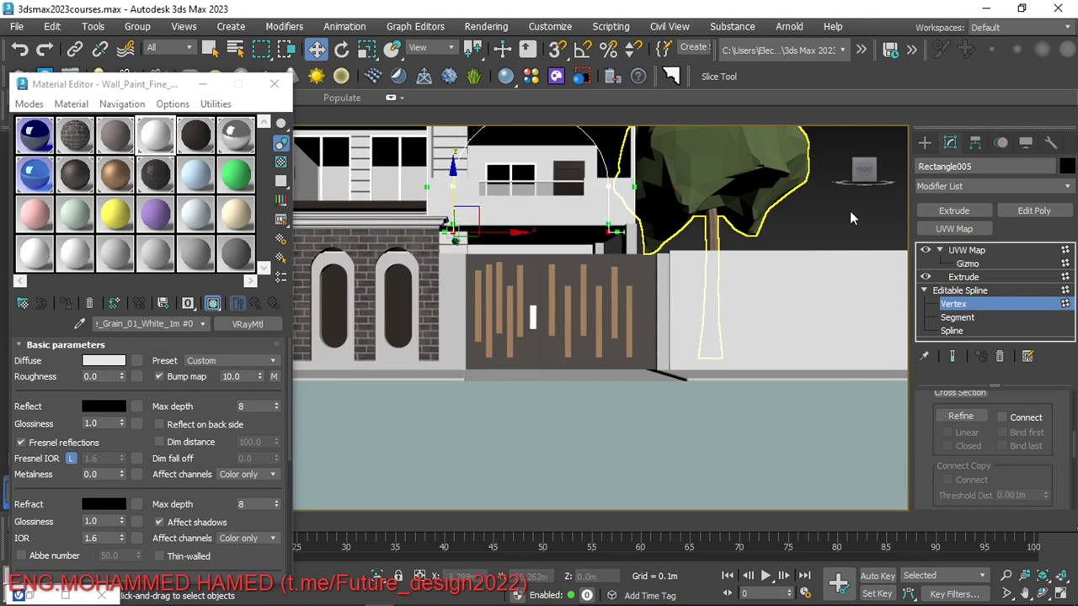
click(964, 291)
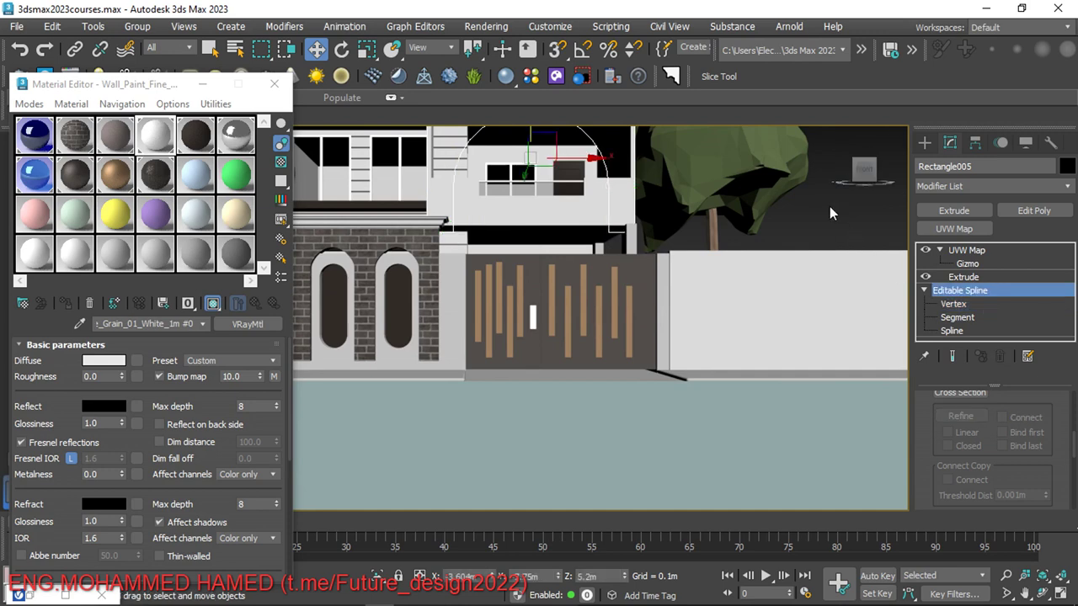
click(966, 250)
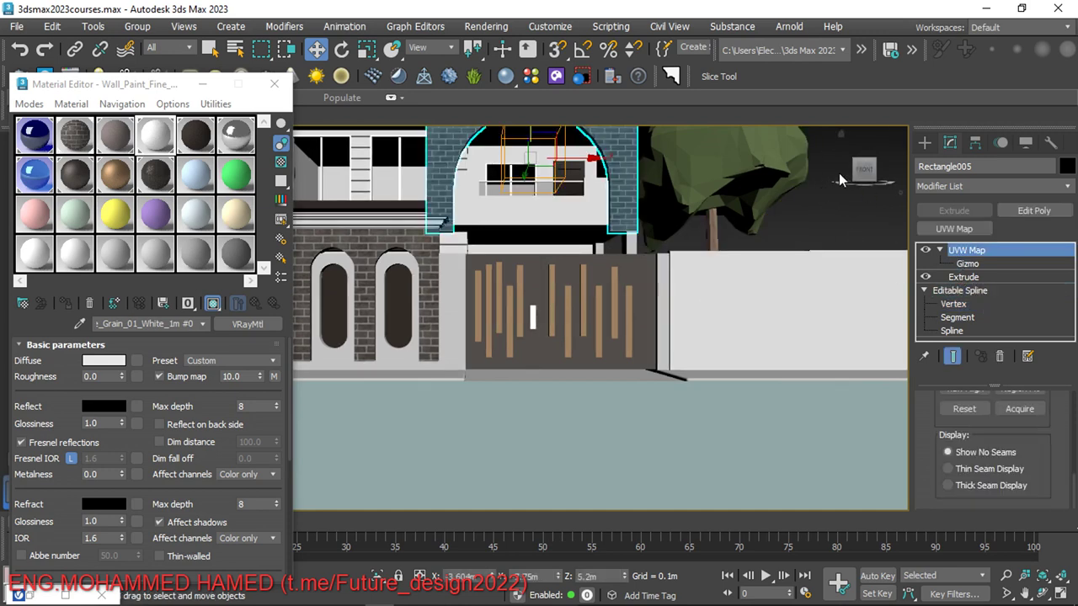
Clear the selection and examine the lengthened brick arch, facade, fence and gate up close, from afar and from the front corner.
drag(863, 173, 876, 181)
scroll(758, 193, down, 5)
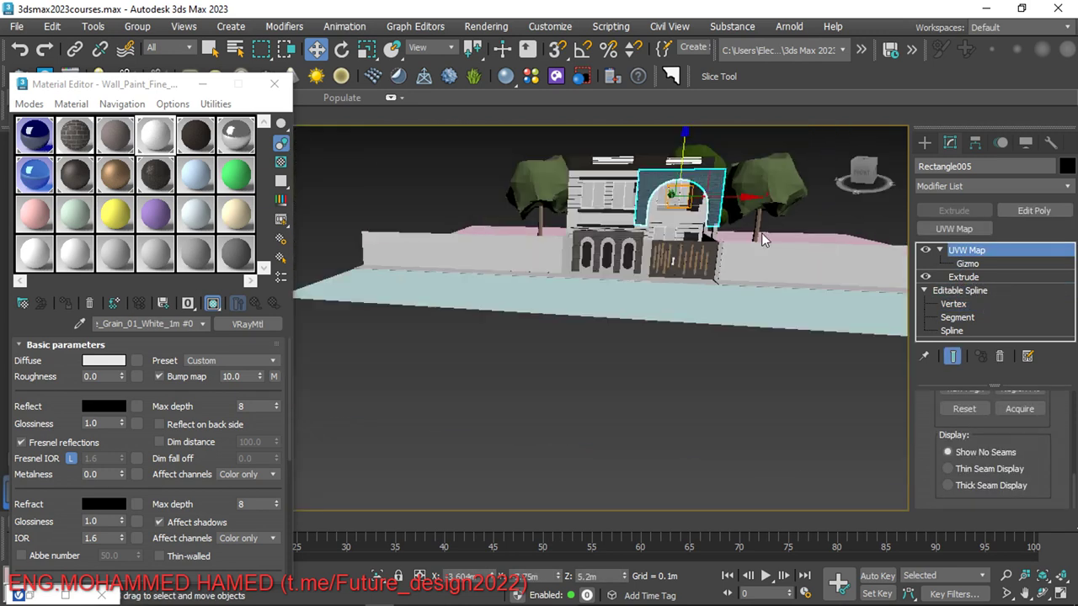
click(836, 148)
scroll(758, 272, up, 6)
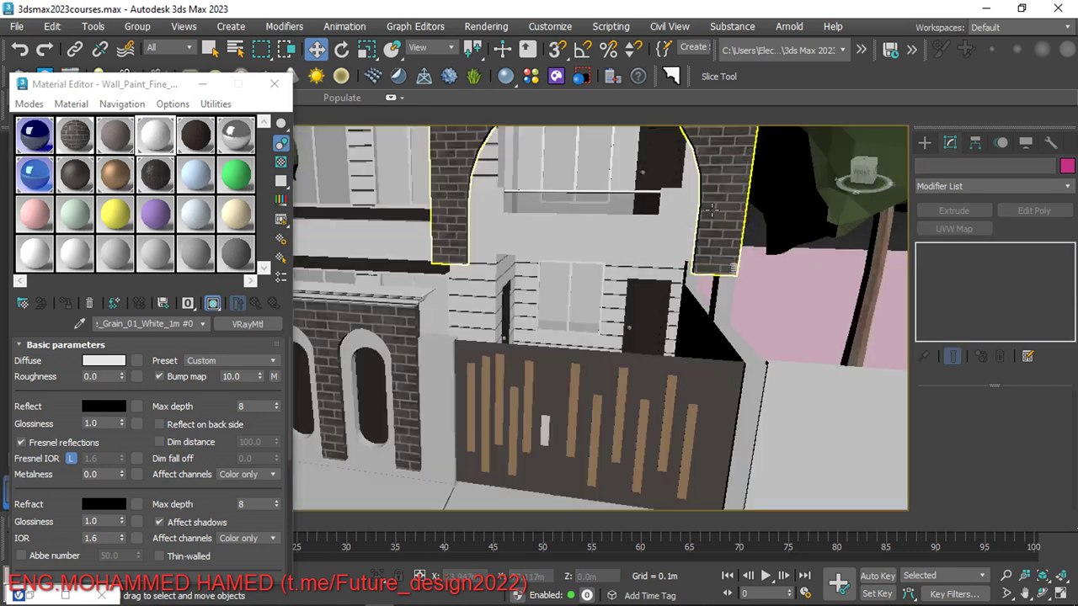
scroll(758, 271, down, 8)
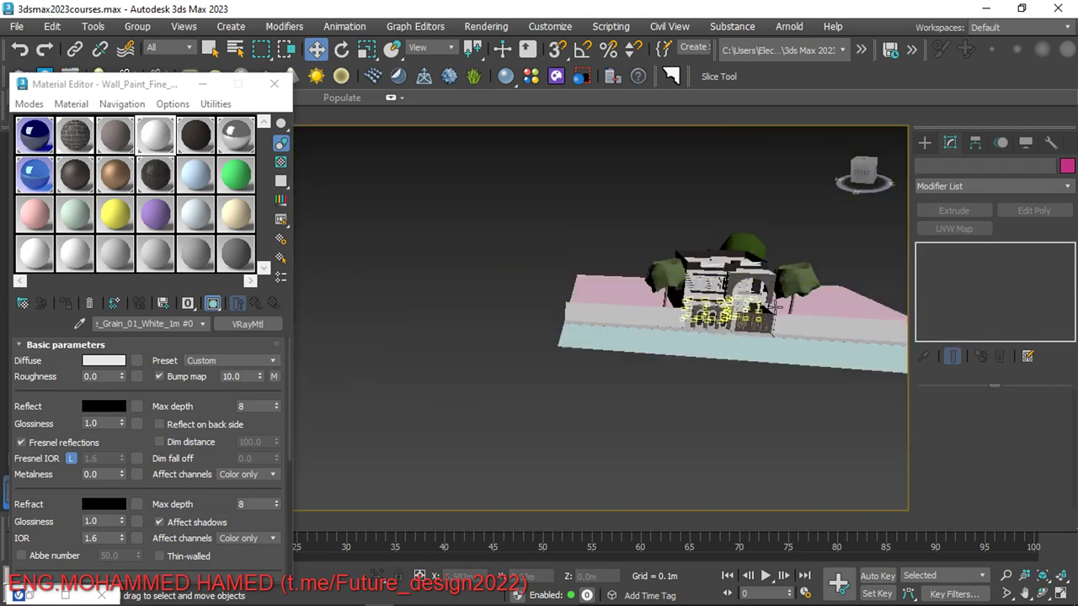
scroll(774, 303, up, 3)
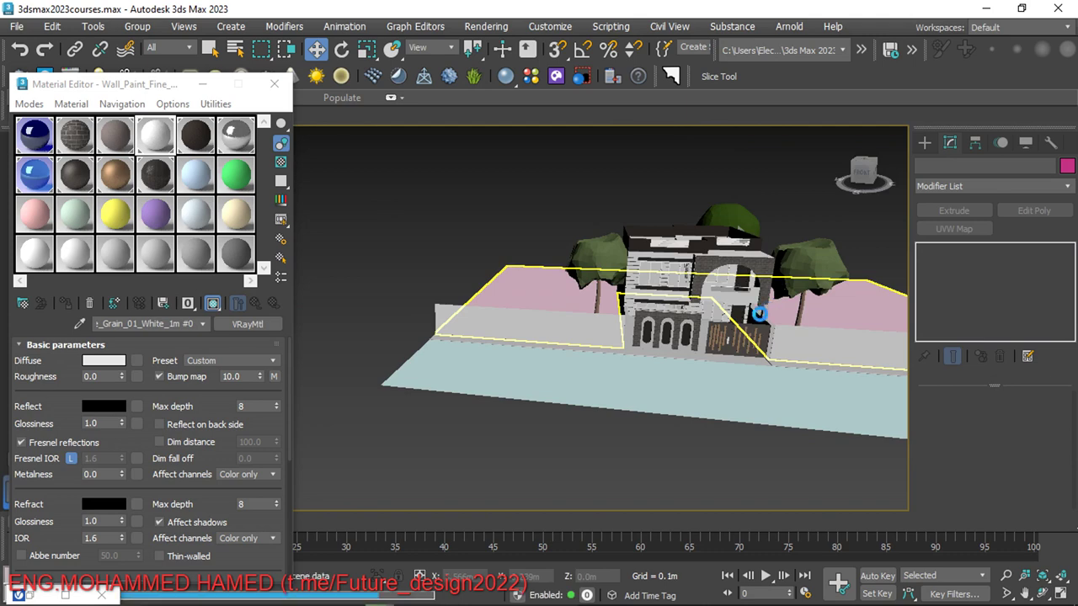
scroll(745, 329, up, 4)
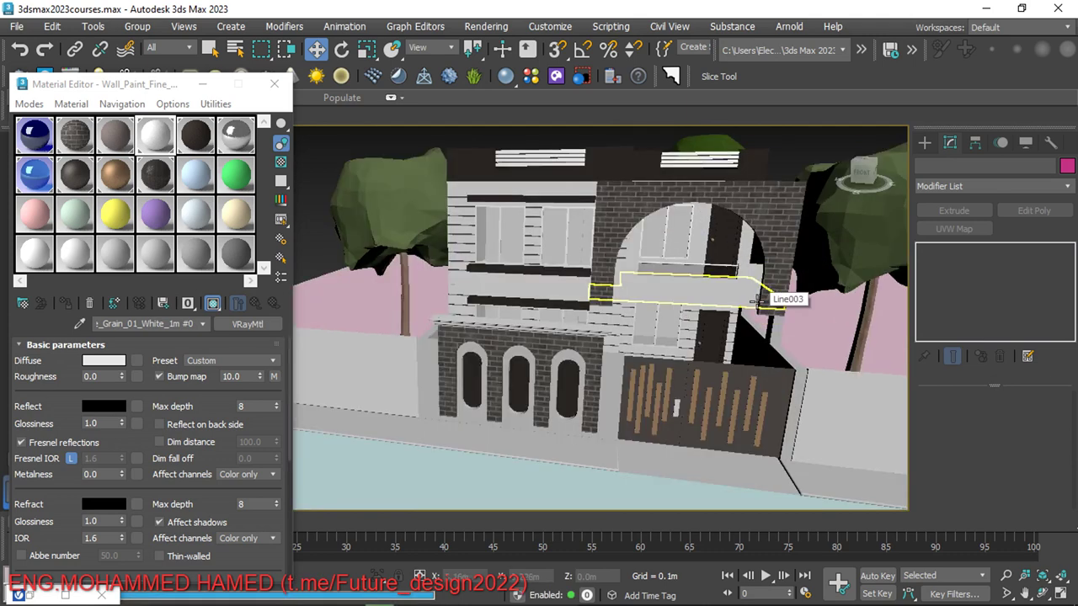
scroll(766, 299, down, 1)
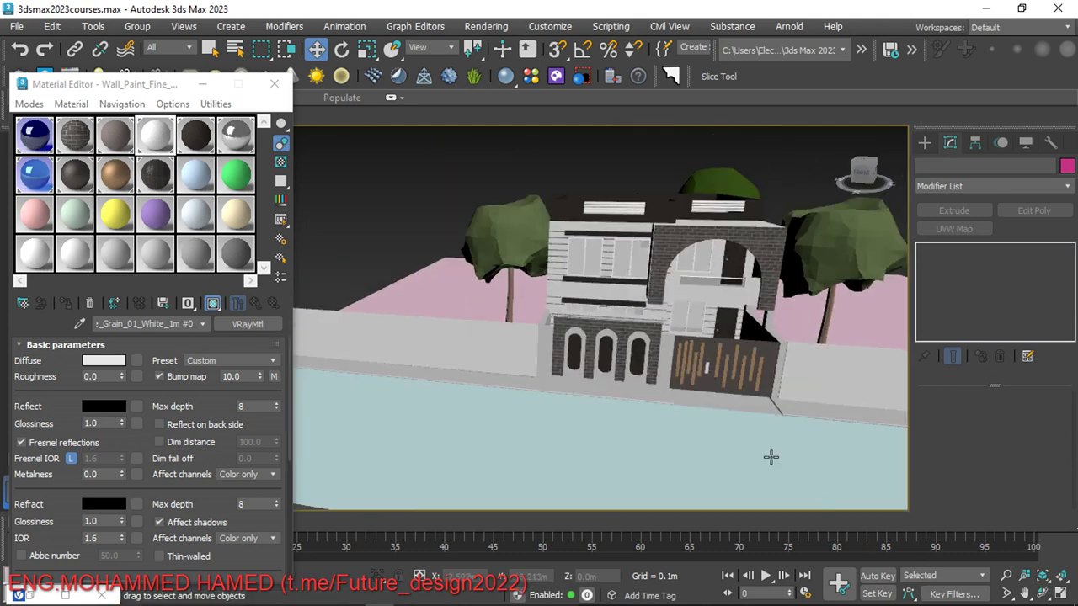
scroll(741, 366, down, 3)
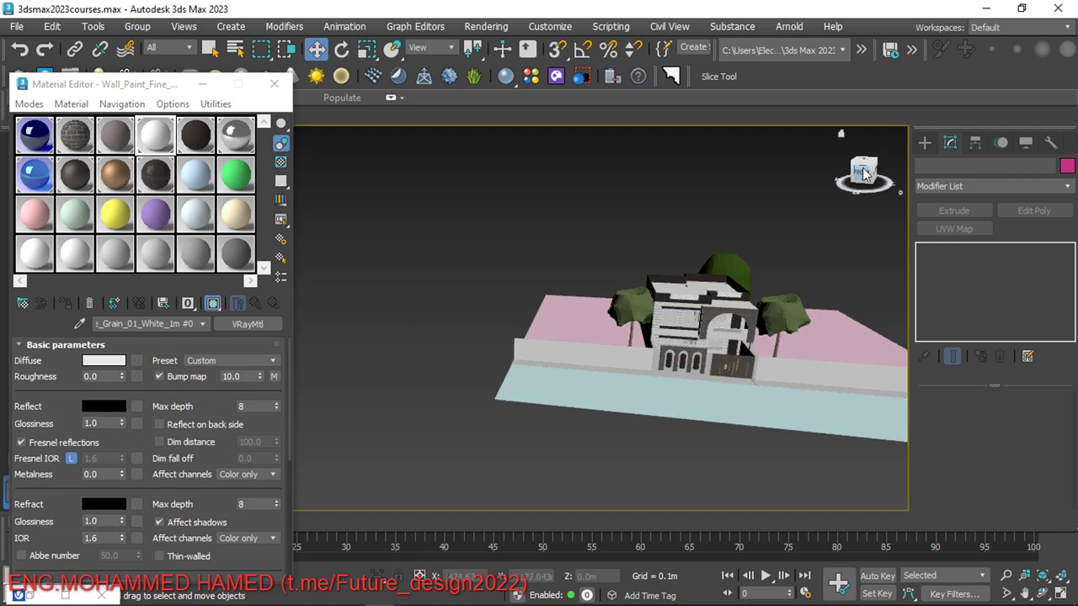
alt+middle_drag(804, 303, 779, 252)
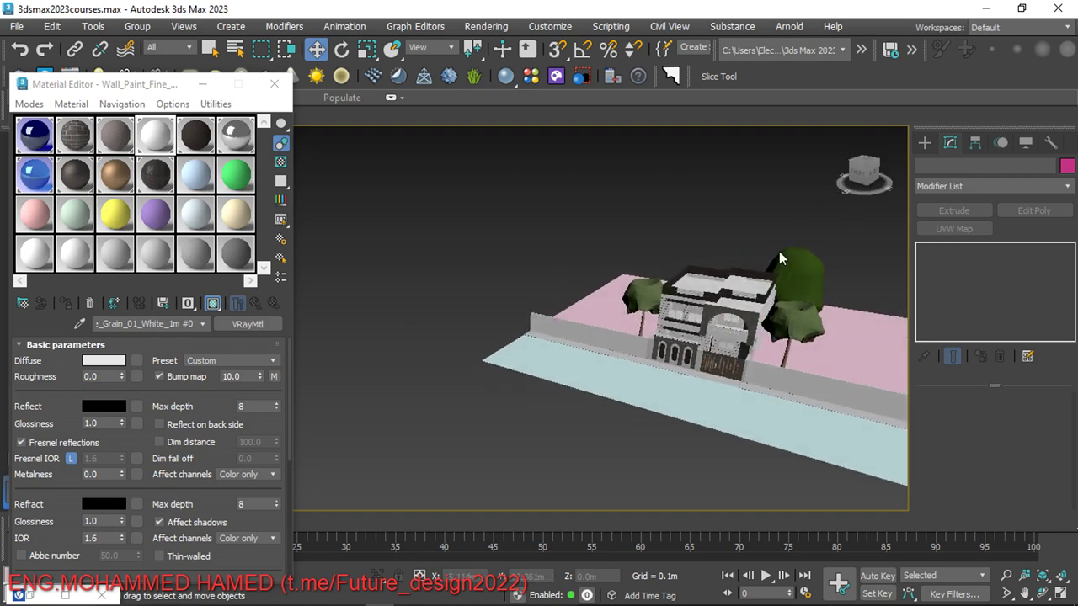
scroll(673, 288, up, 5)
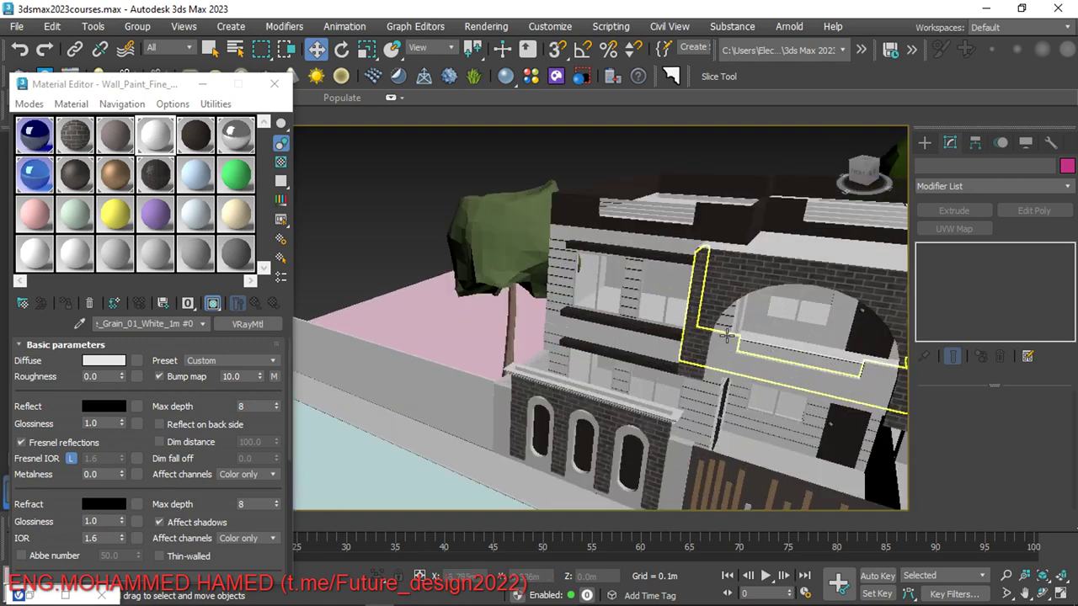
scroll(485, 290, down, 4)
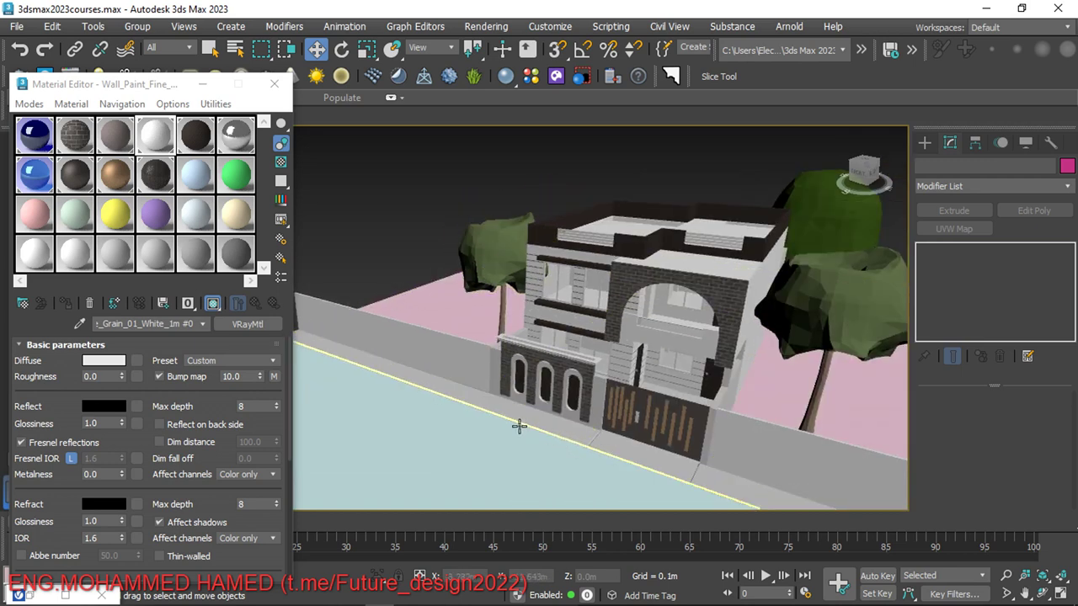
Add a VRayBitmap map to the diffuse channel of the light blue VRayMtl Material #11.
click(199, 172)
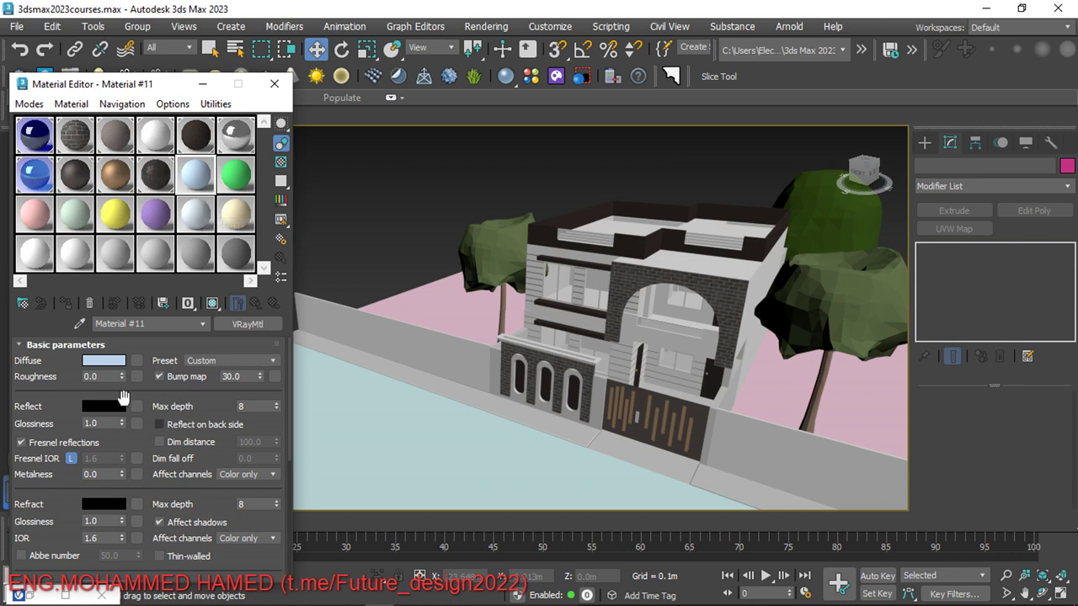
click(227, 179)
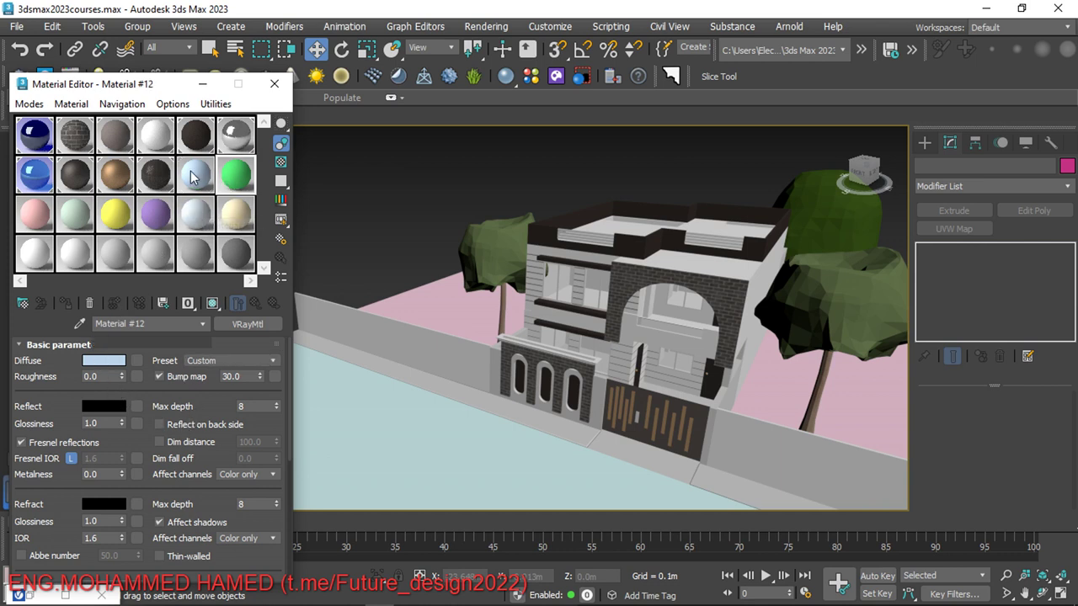
click(195, 176)
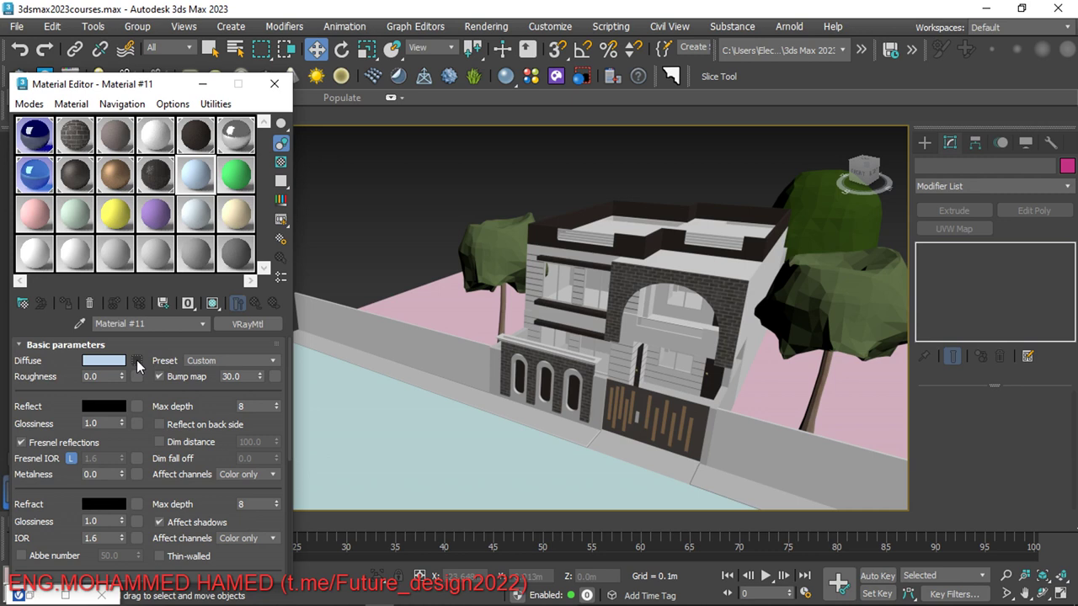
click(138, 361)
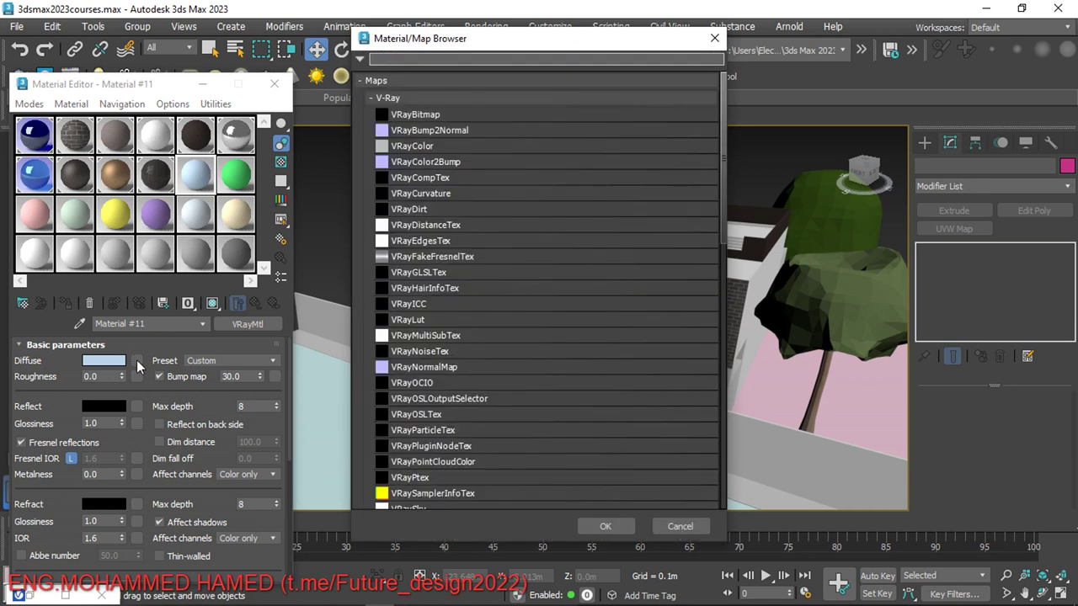
double_click(453, 117)
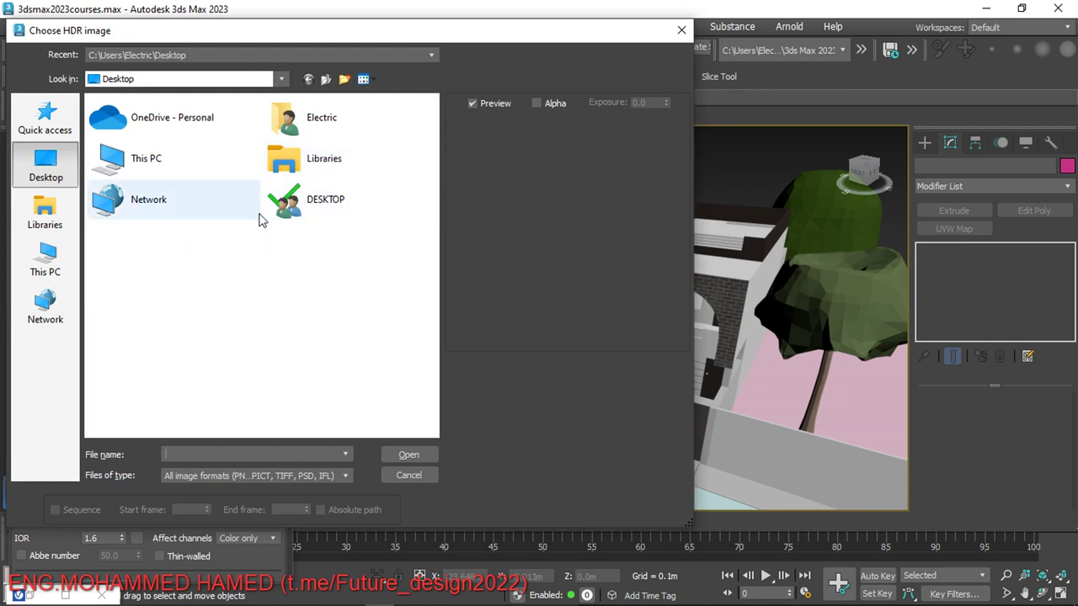
Open the Marble texture folder inside the DESKTOP folder's مخطط منزل directory for the bitmap.
click(286, 215)
double_click(286, 215)
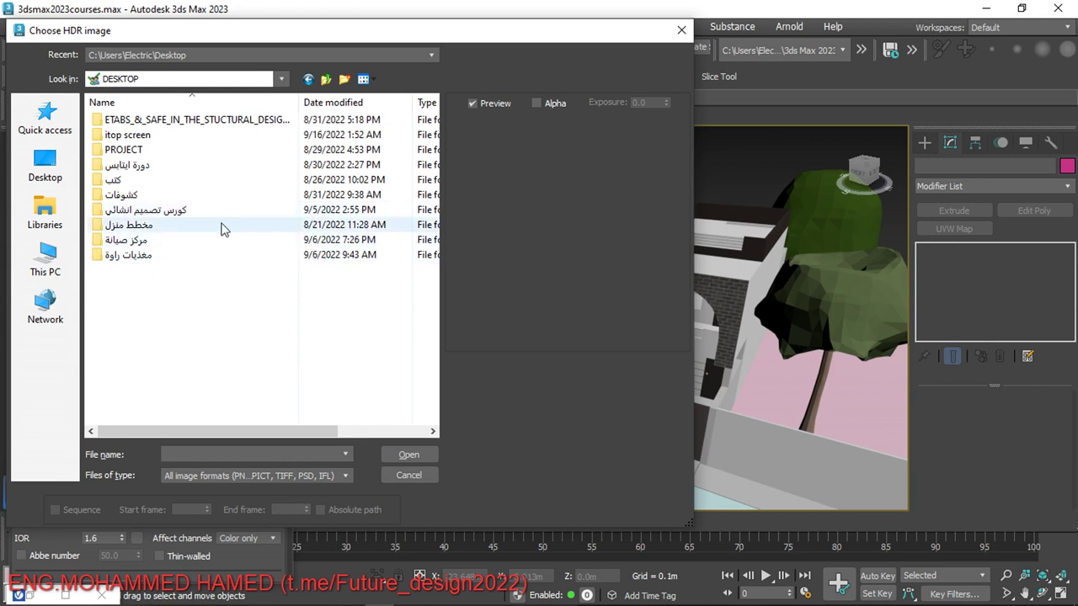
double_click(176, 228)
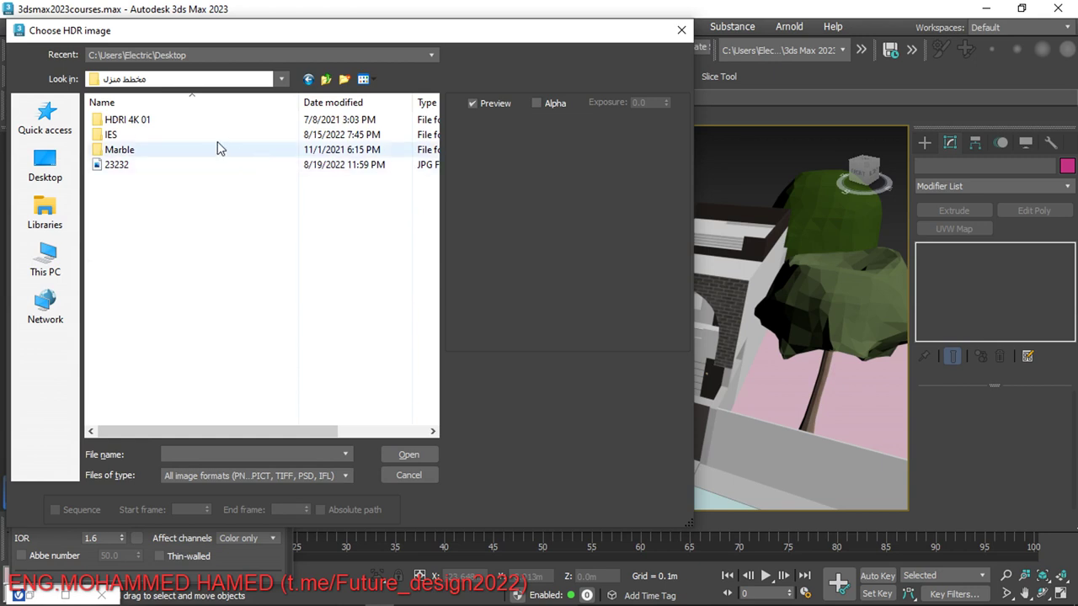
double_click(192, 152)
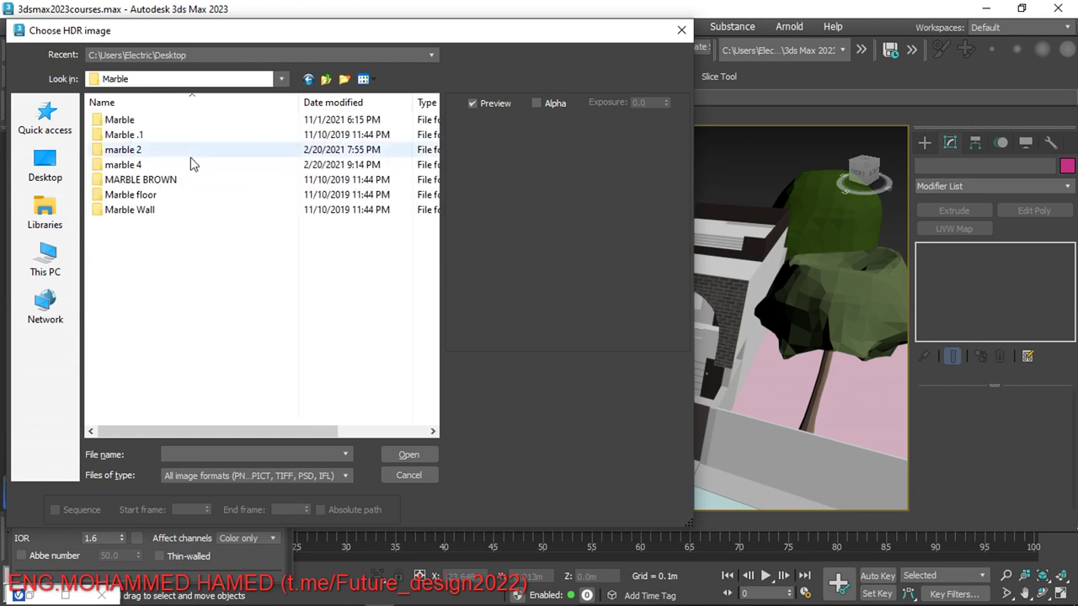
Look through the slab images in the inner Marble subfolder and return to the list of marble folders.
double_click(166, 123)
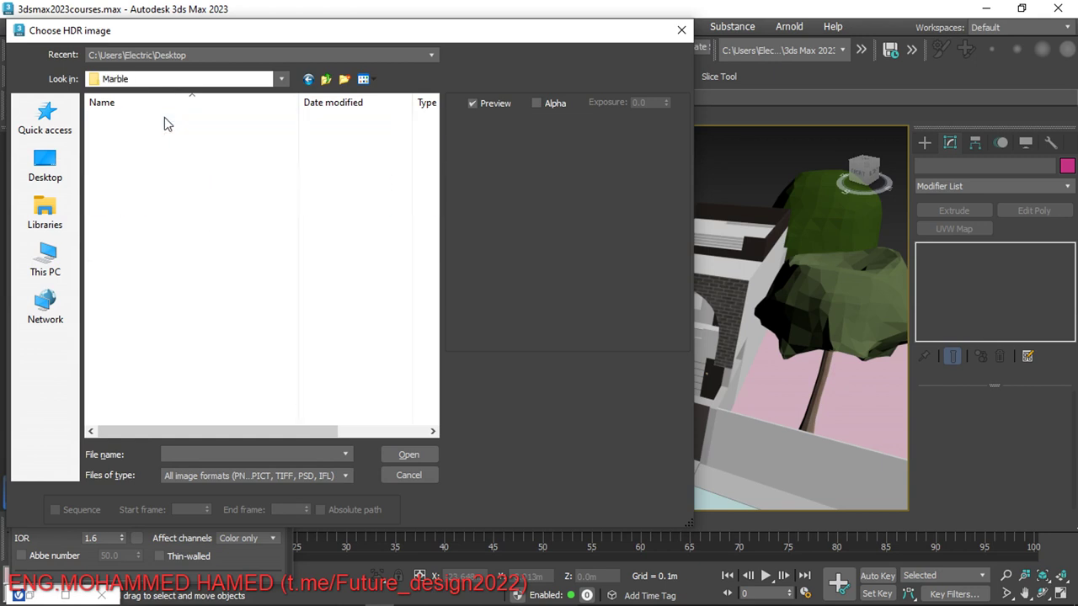
scroll(176, 149, down, 10)
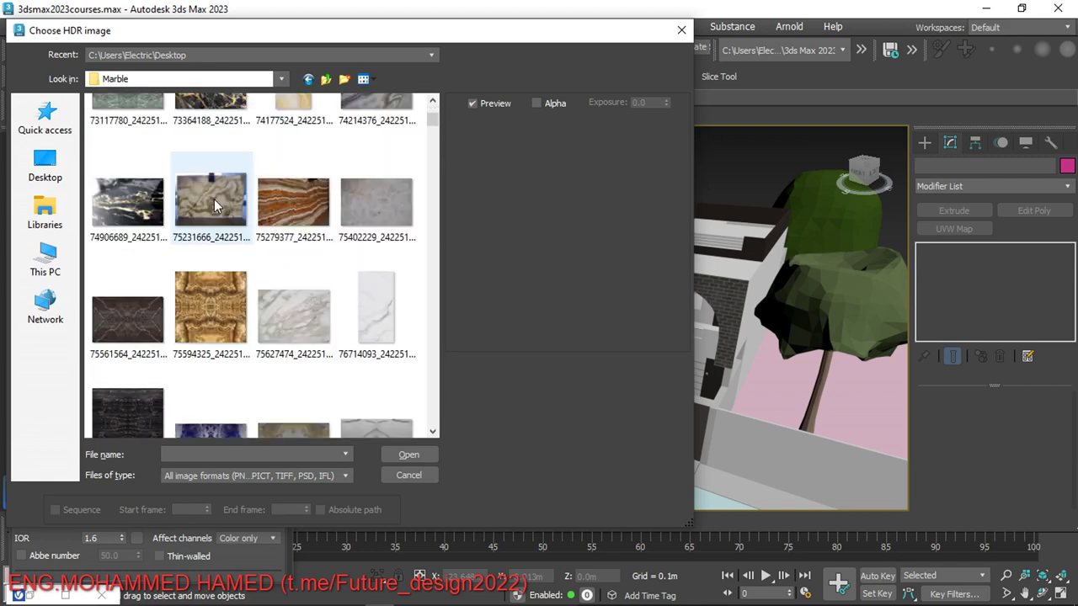
scroll(223, 229, down, 10)
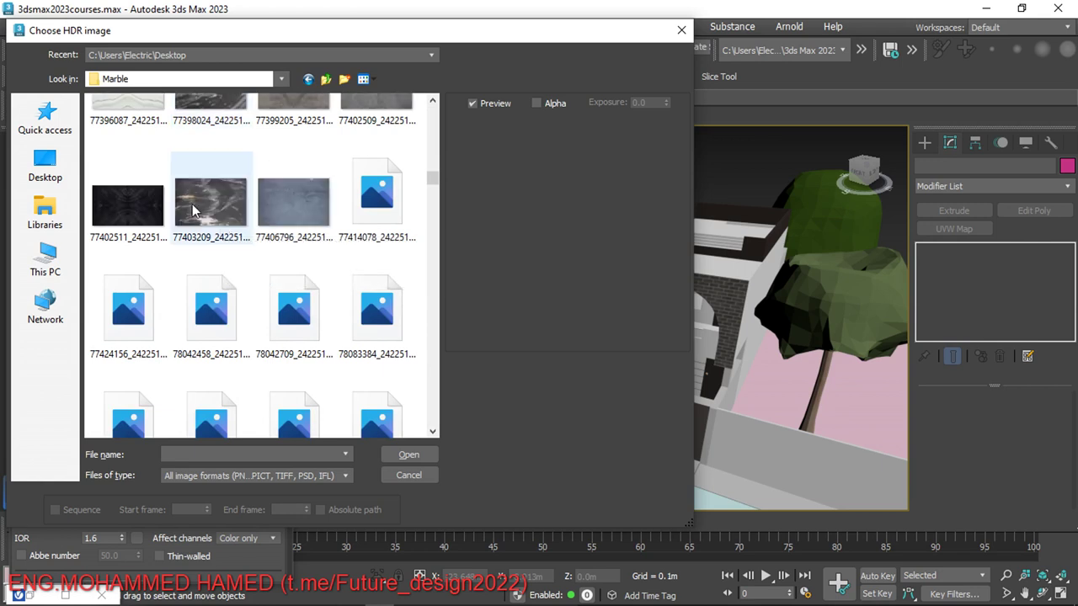
scroll(325, 330, down, 5)
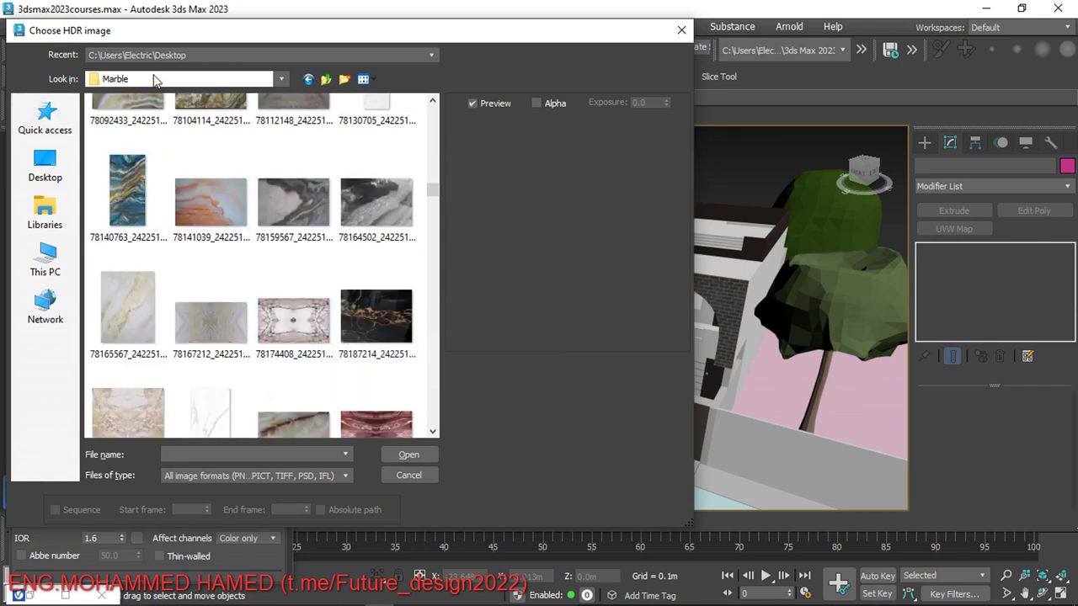
click(310, 80)
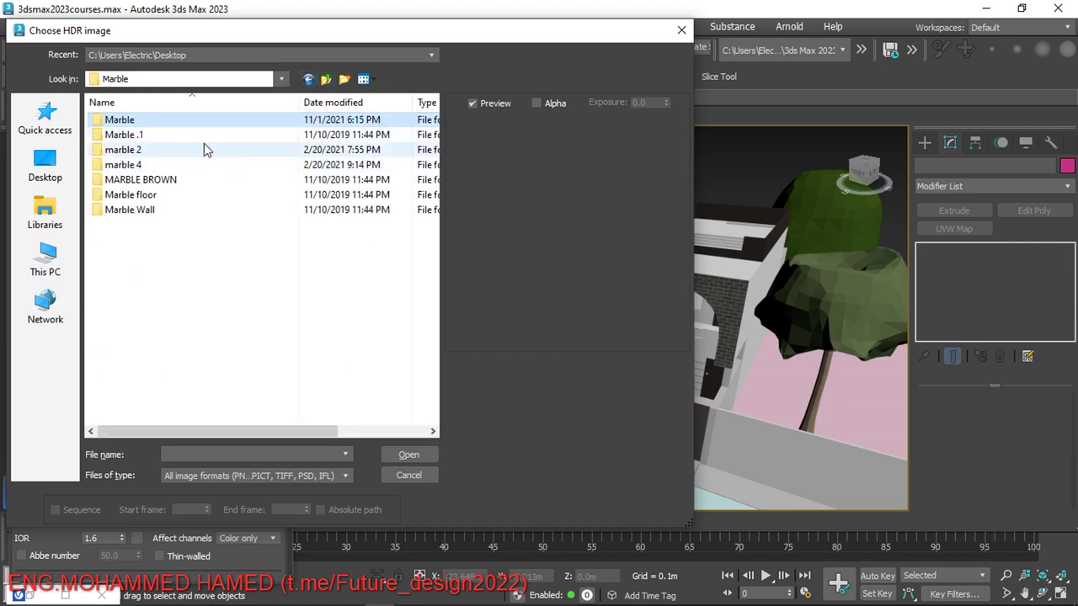
Load the dark image Marble (5) from the Marble .1 folder into the VRayBitmap map.
double_click(188, 136)
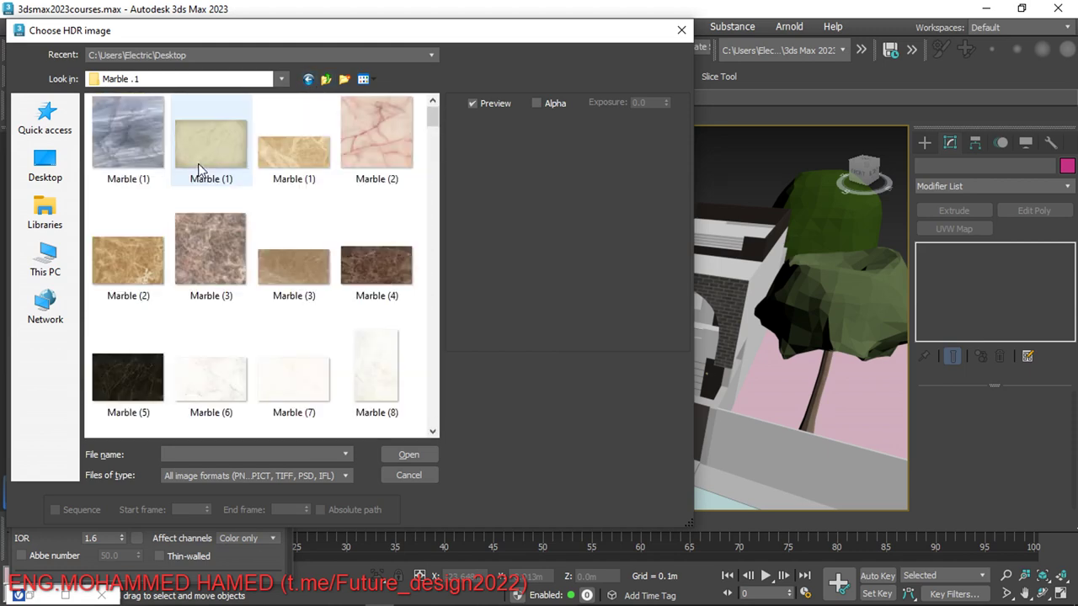
scroll(216, 196, down, 3)
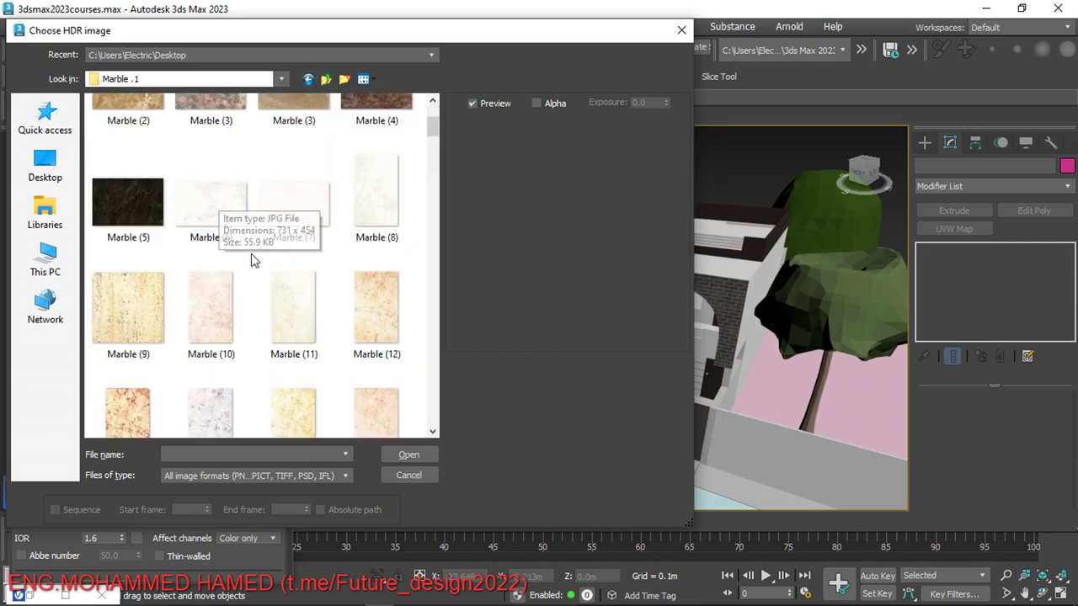
scroll(258, 265, down, 3)
scroll(259, 266, up, 3)
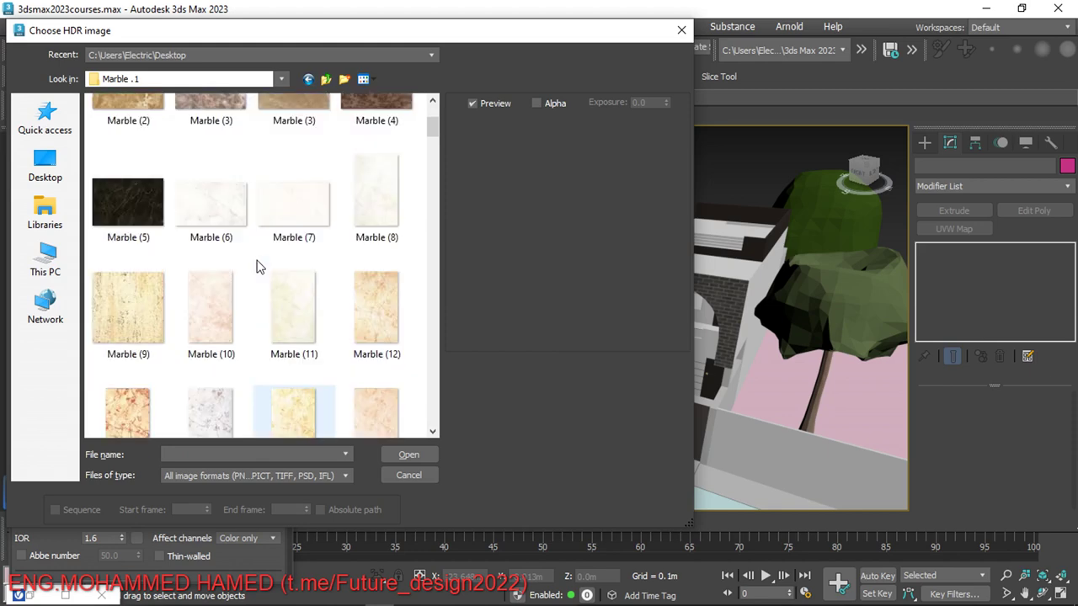
double_click(147, 209)
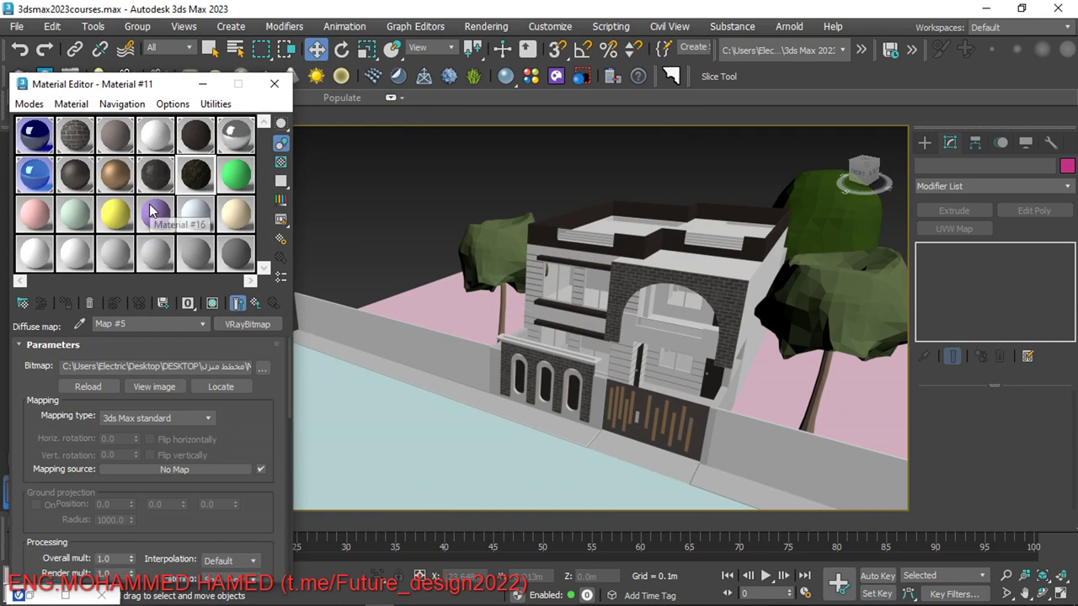
Check the enlarged preview of the marble map, then return to Material #11 and enable its display in the viewport.
double_click(196, 174)
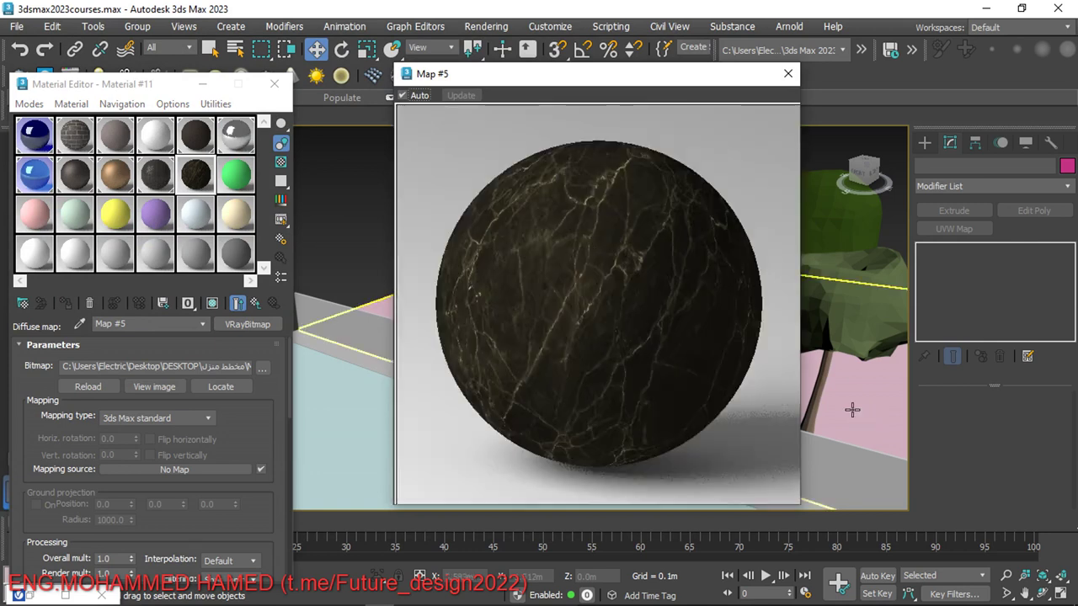
click(789, 82)
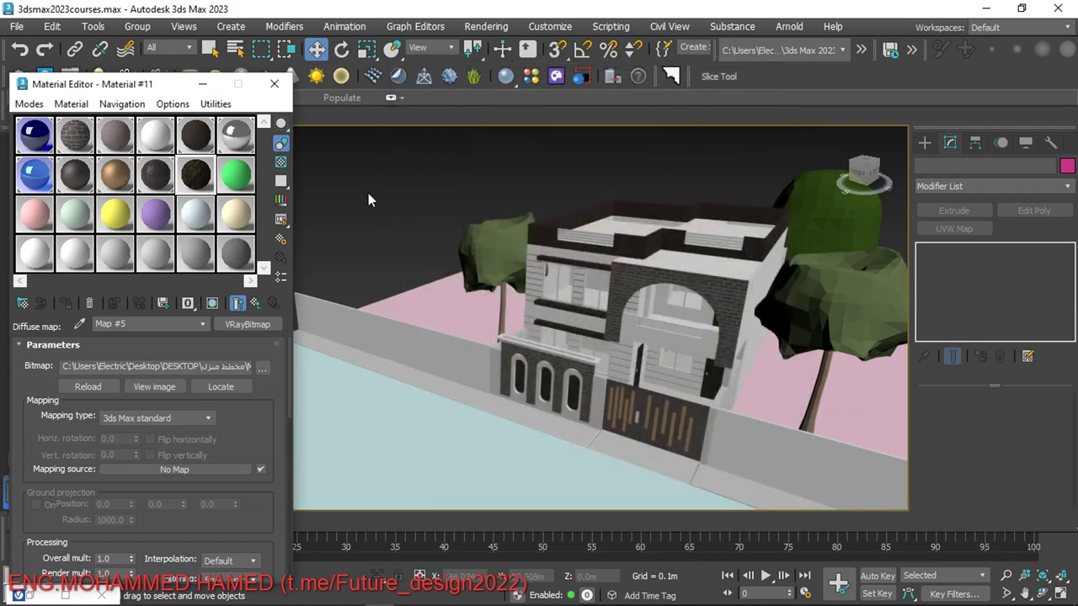
click(256, 305)
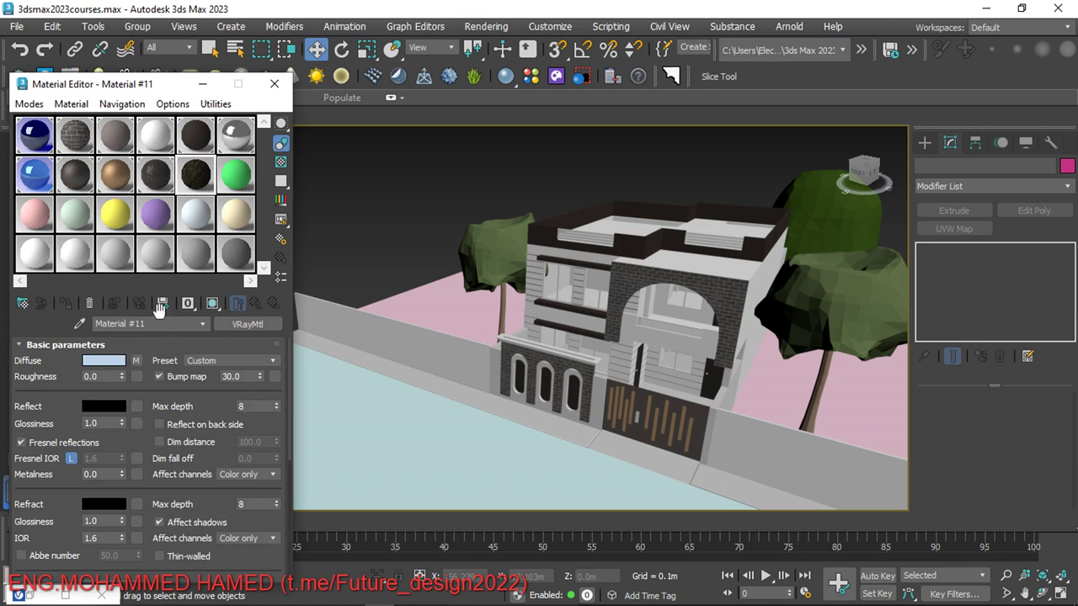
click(236, 179)
click(195, 174)
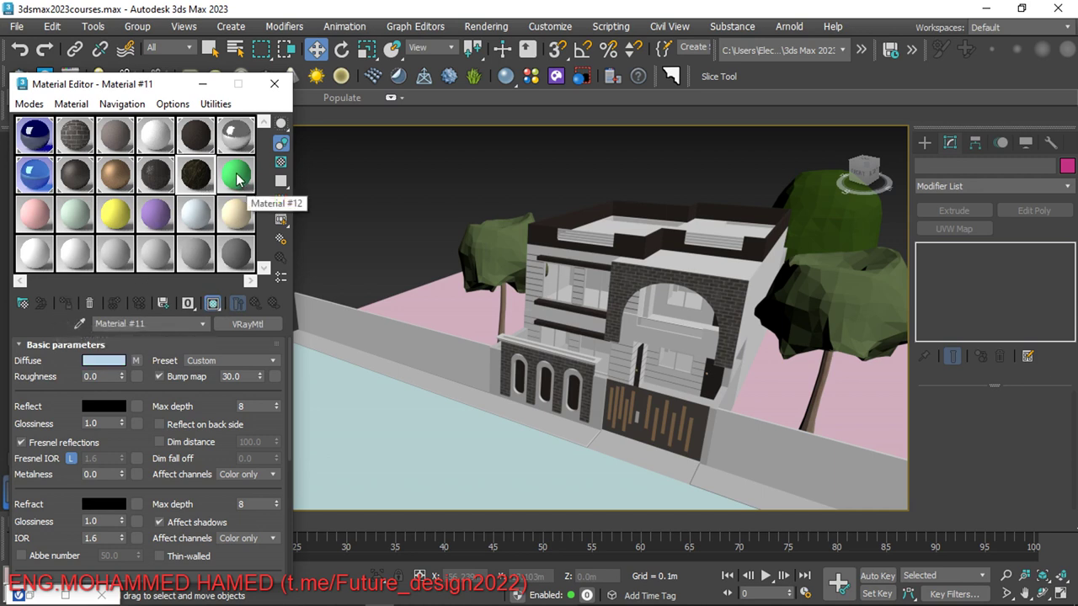
Assign the marble Material #11 to Object020, the oval panels in the front fence's three arches.
click(546, 387)
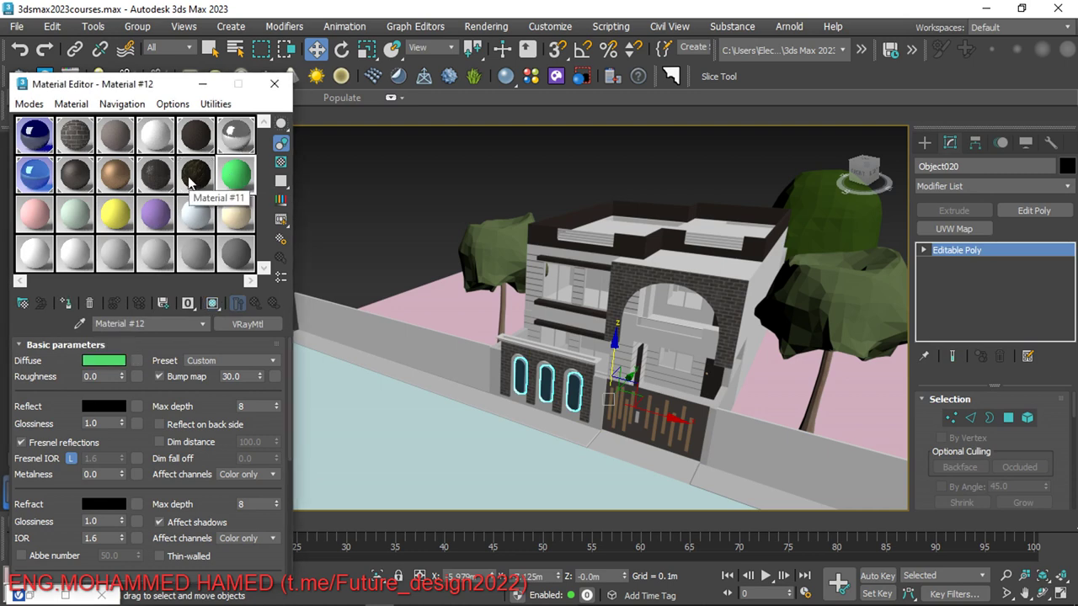
key(z)
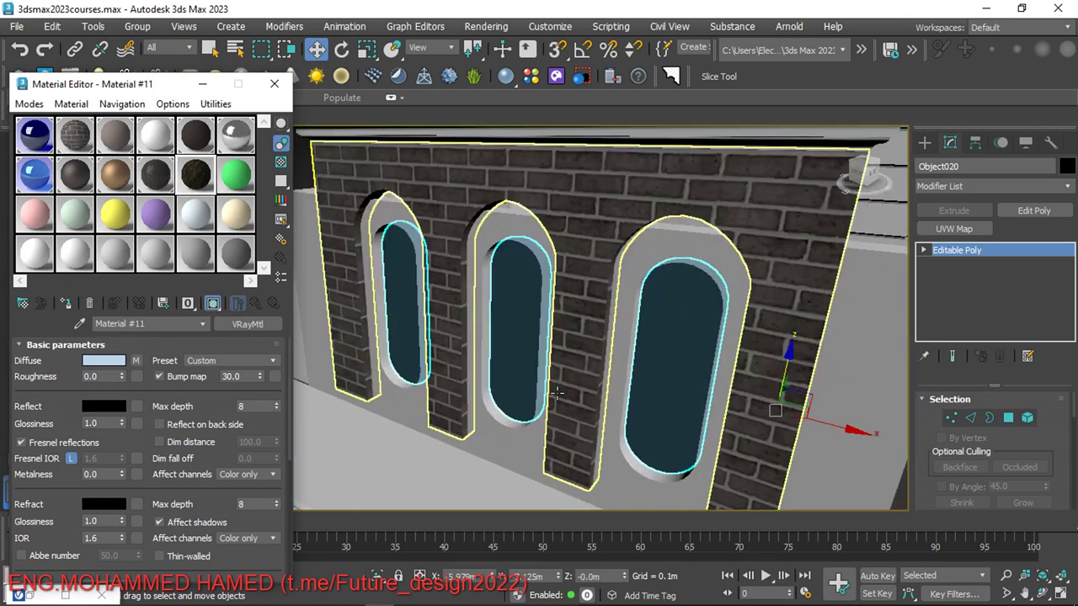
click(74, 308)
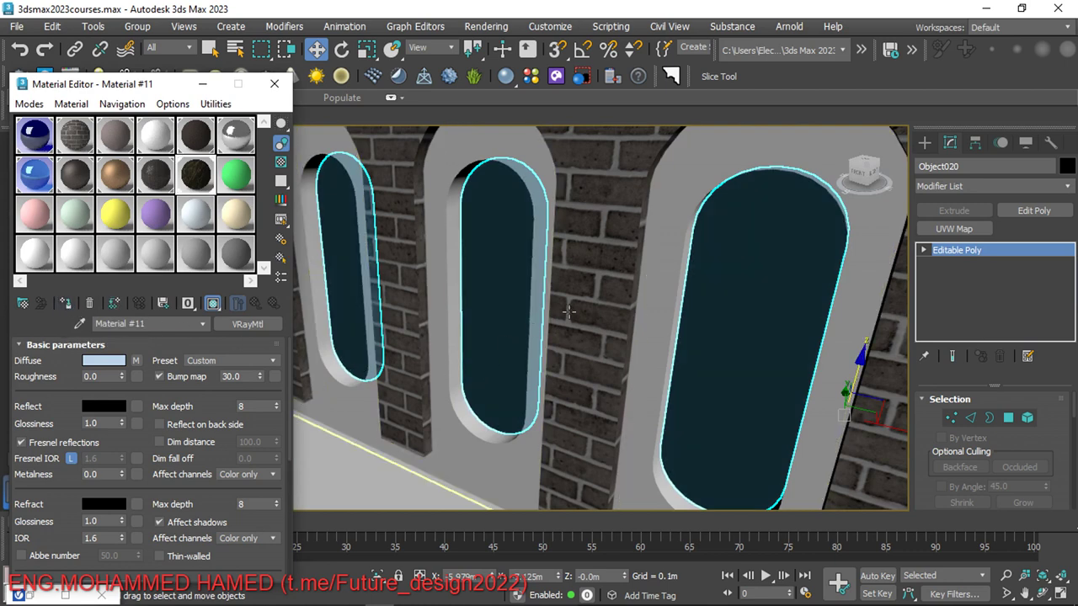
Add a UVW Map modifier to the oval fence panels and set its mapping to Box.
scroll(593, 303, down, 5)
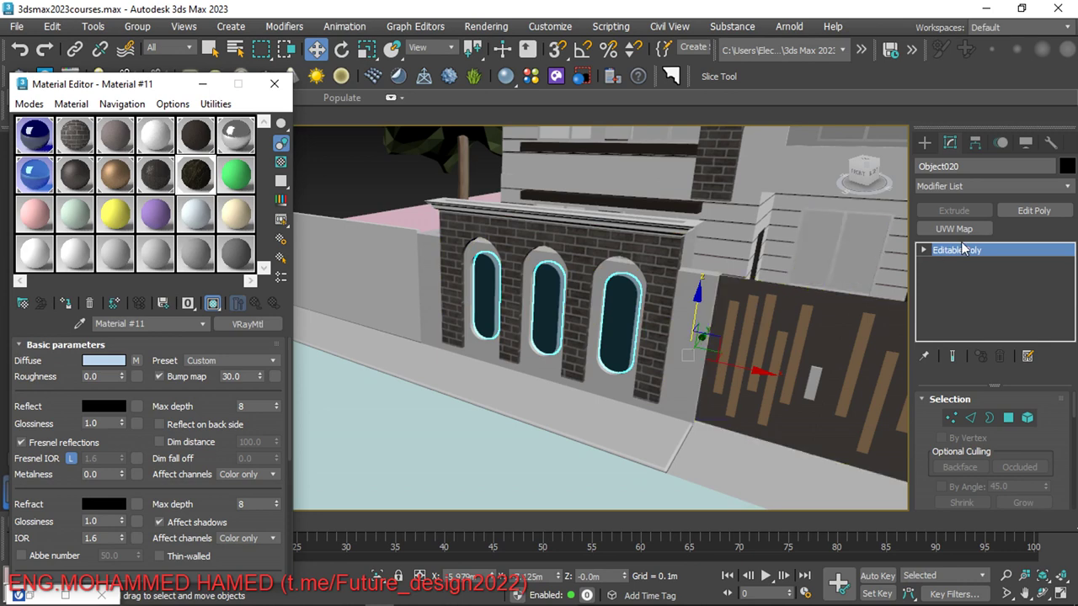
scroll(626, 318, up, 5)
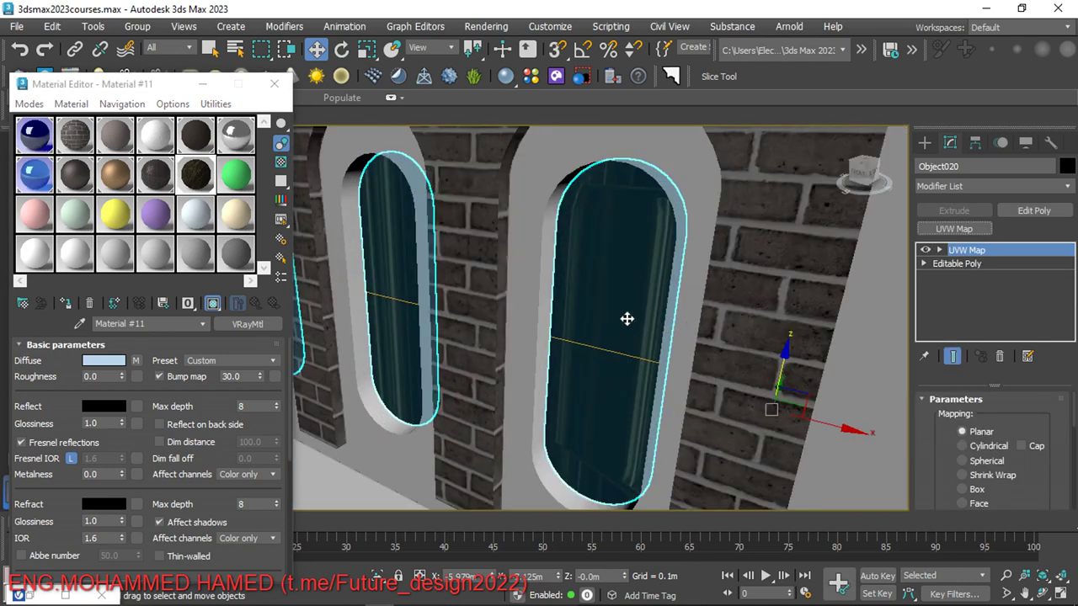
scroll(626, 317, down, 2)
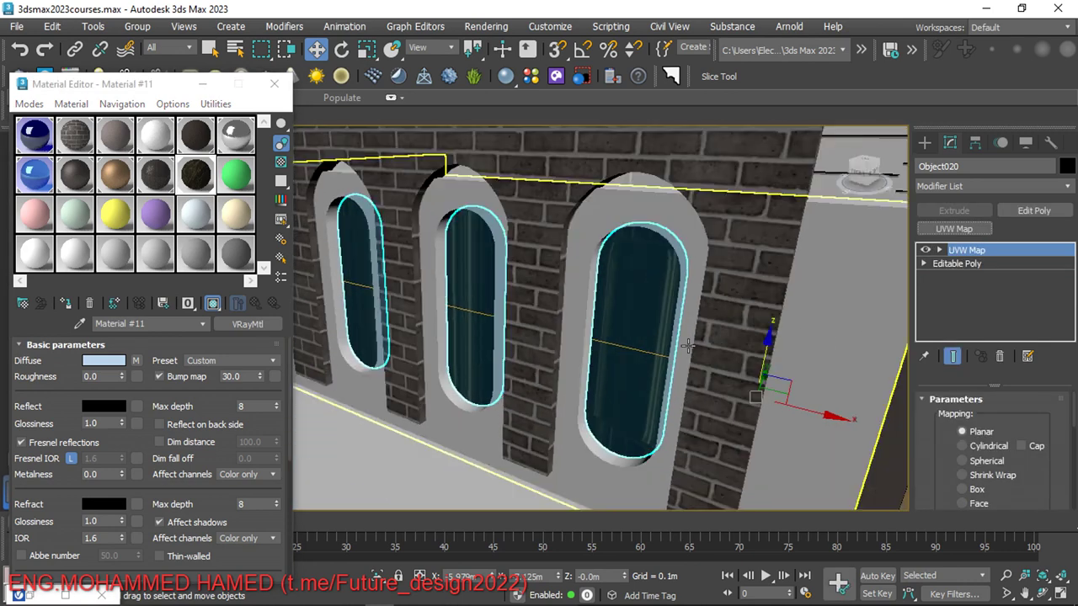
click(975, 492)
scroll(614, 270, down, 5)
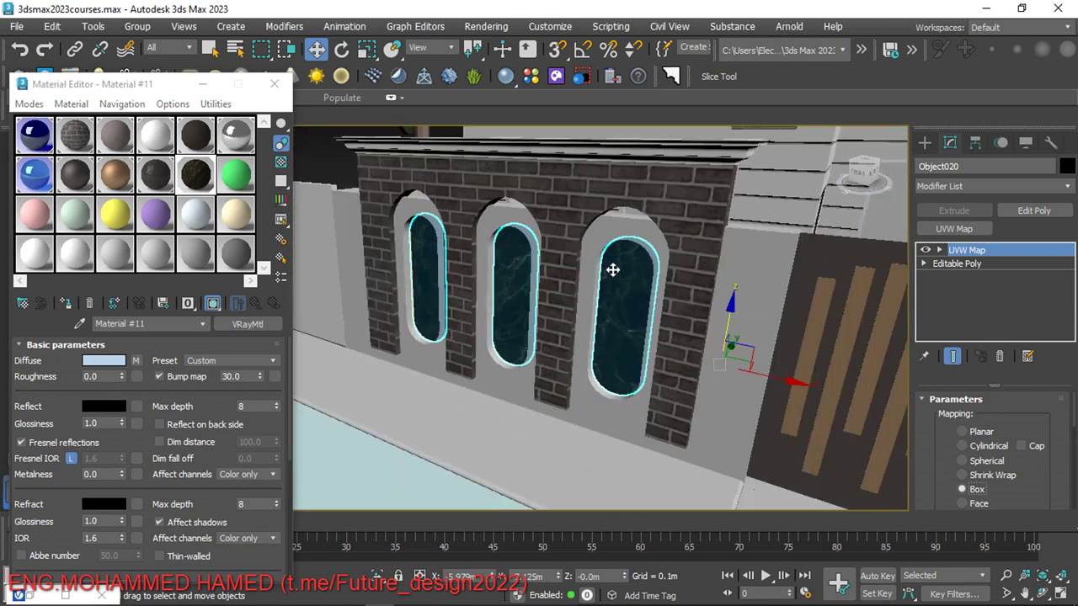
Set the length, width and height of the panels' UVW Map box to 1 m each.
scroll(609, 325, down, 5)
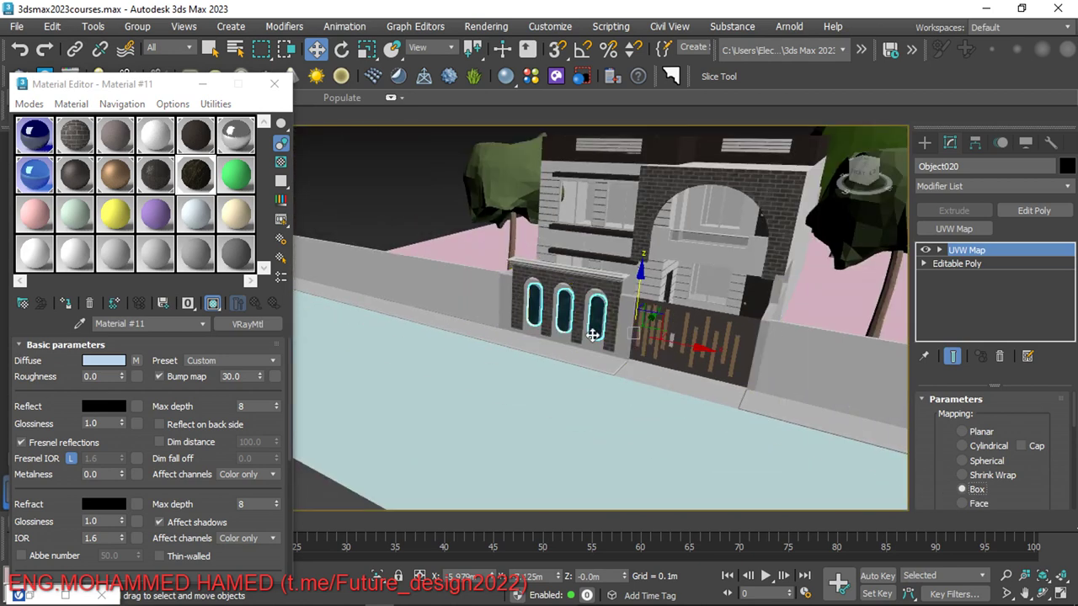
scroll(589, 332, up, 6)
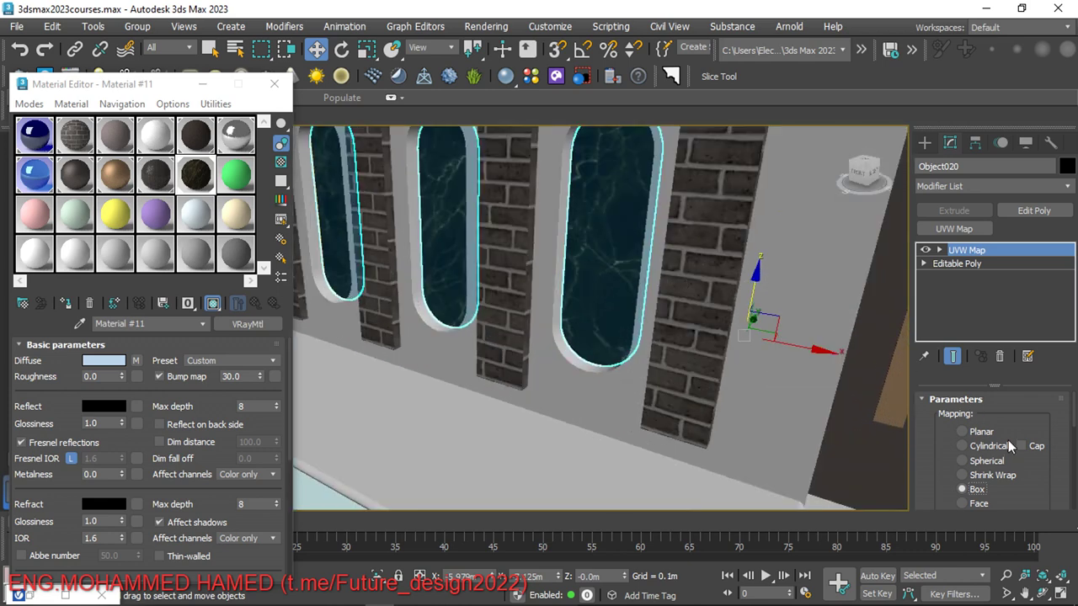
scroll(1010, 463, down, 4)
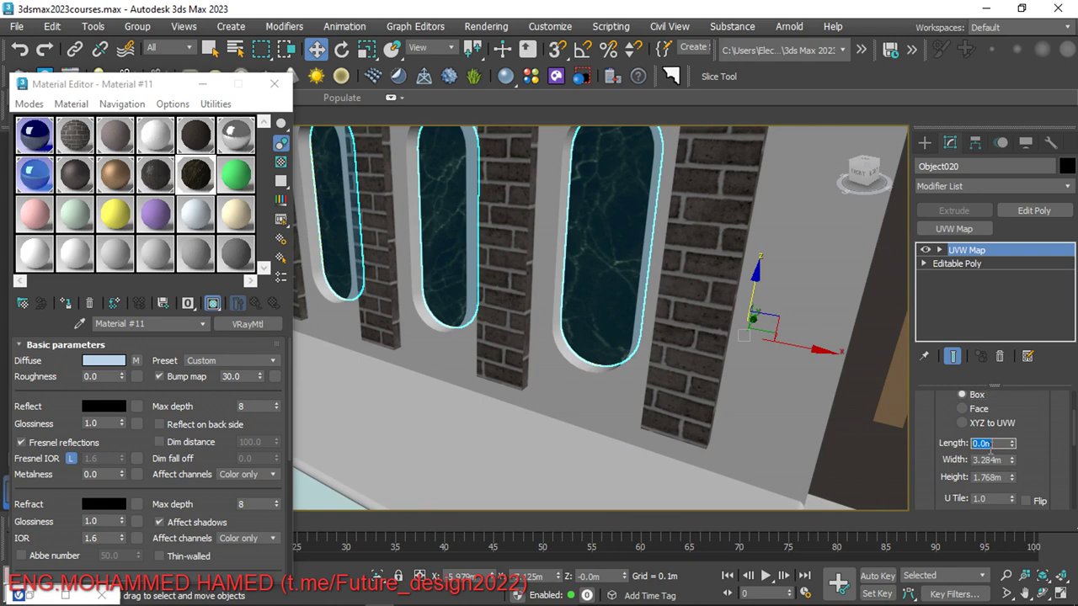
click(983, 459)
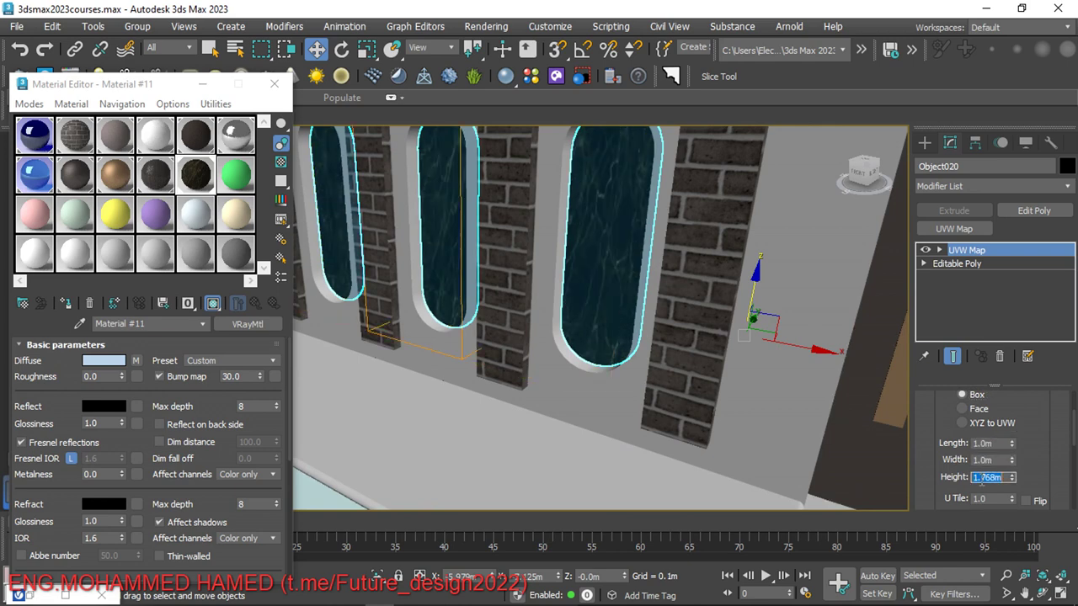
click(982, 477)
text(1)
key(Return)
scroll(581, 265, down, 5)
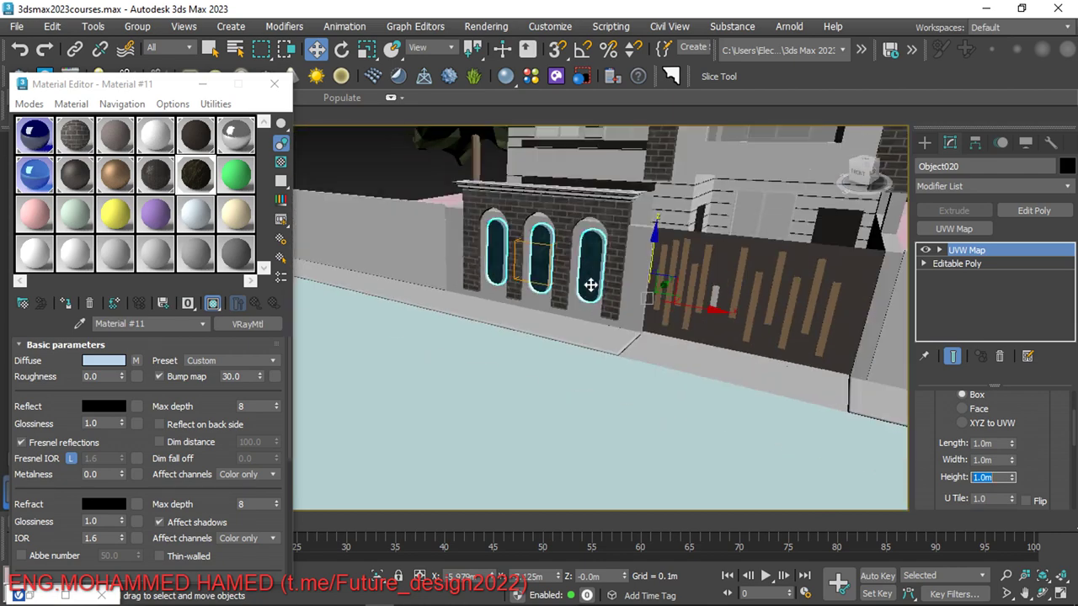
Clear the selection, examine the marble panels in the brick fence from near and far, and minimize the Material Editor.
click(397, 163)
scroll(592, 245, up, 5)
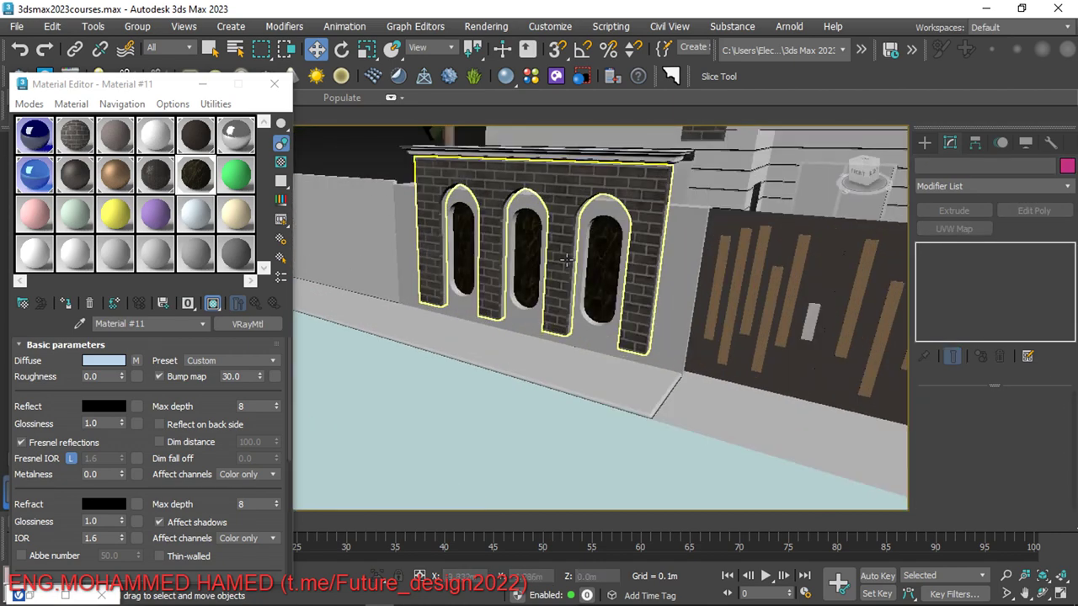
scroll(592, 245, up, 5)
scroll(601, 240, down, 10)
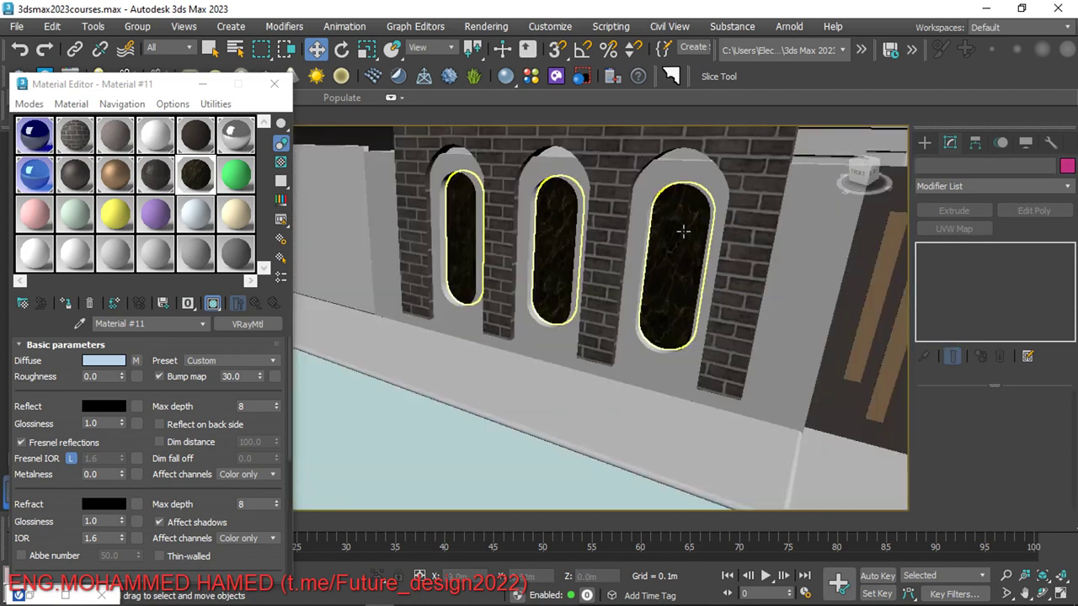
scroll(664, 244, down, 3)
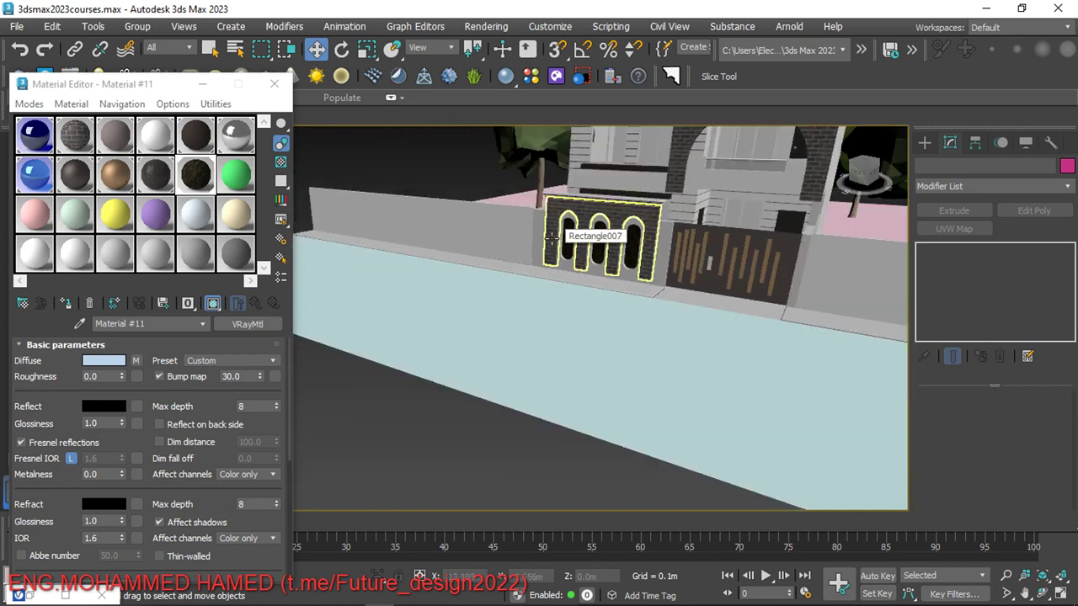
scroll(573, 248, down, 3)
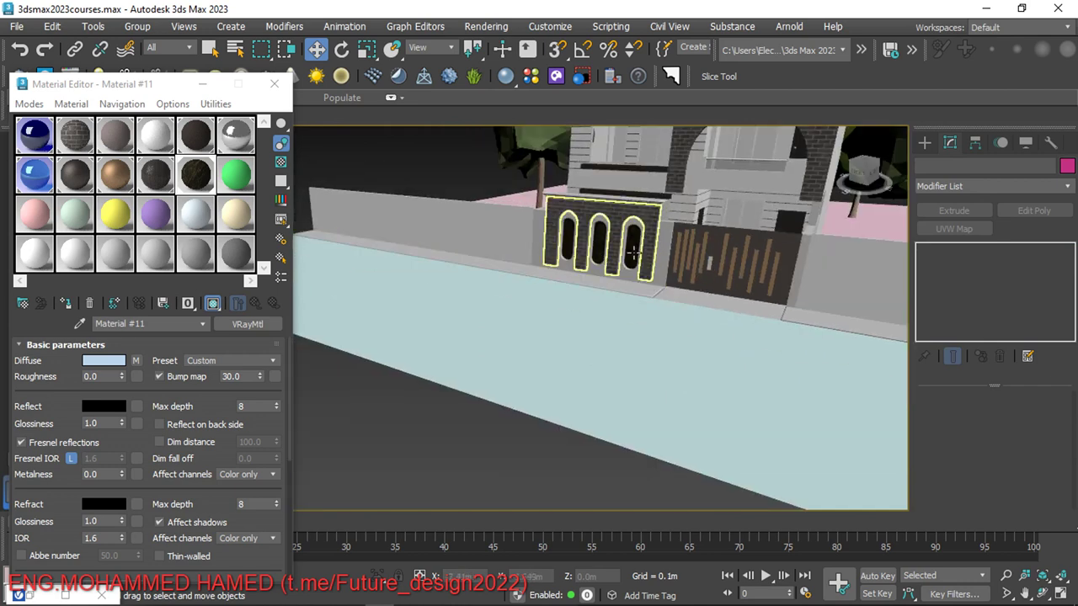
scroll(592, 270, down, 3)
scroll(506, 189, down, 10)
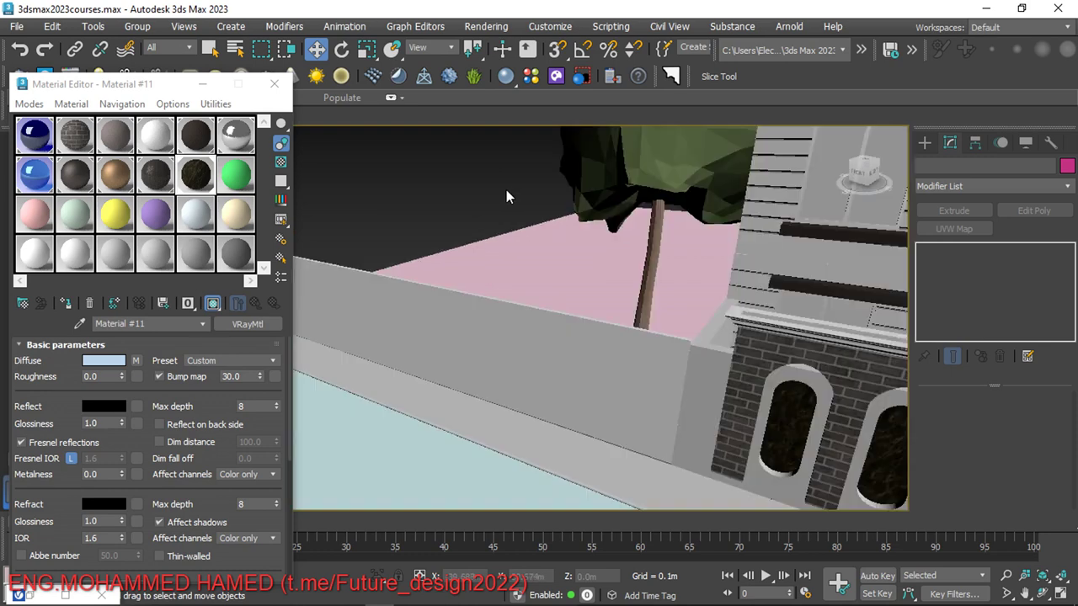
scroll(697, 207, up, 6)
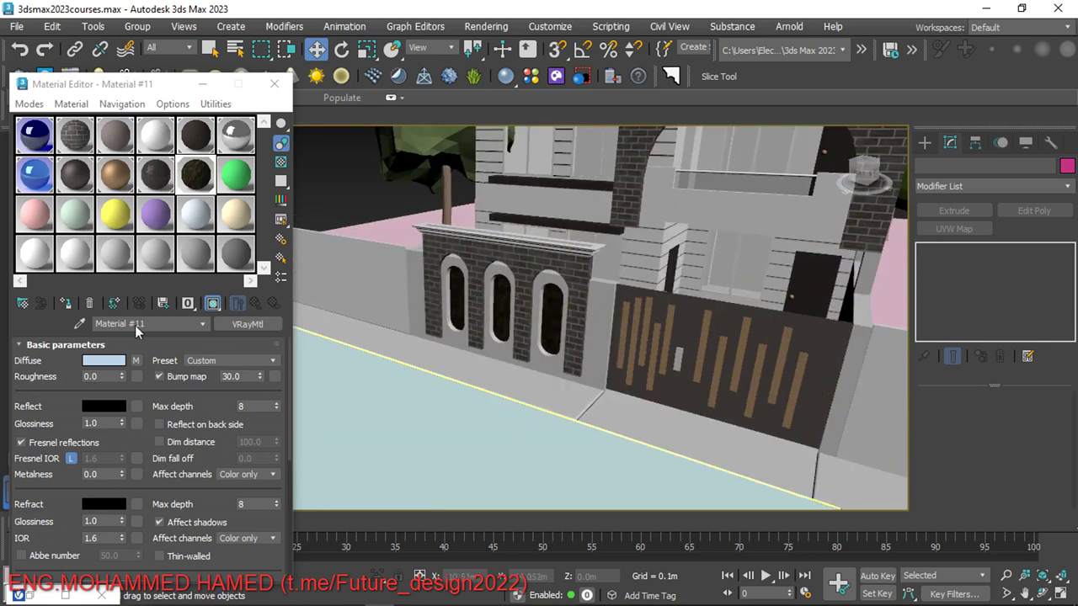
click(203, 84)
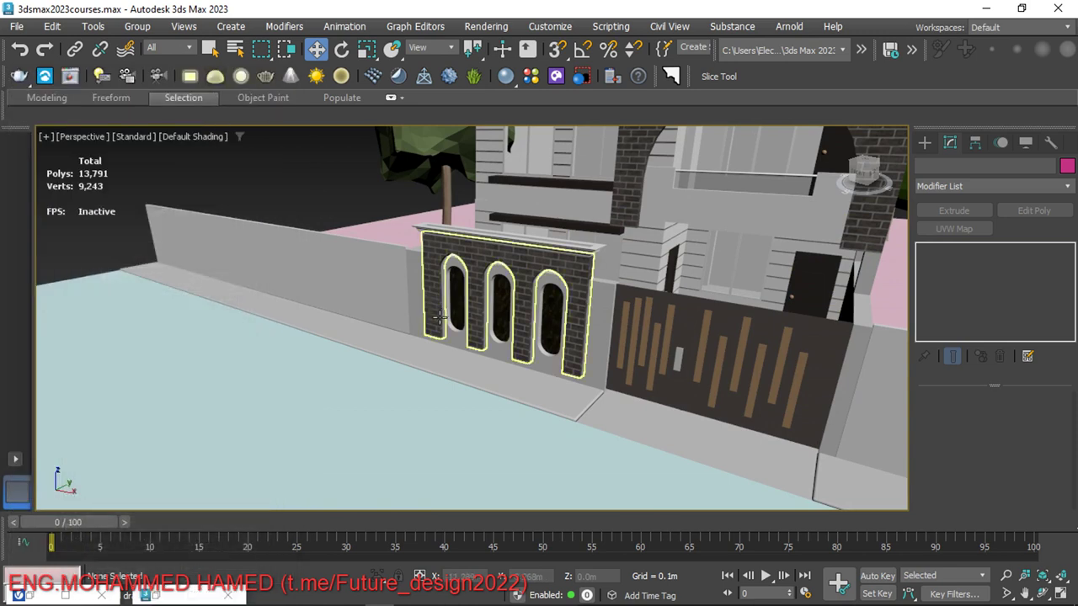
Save the scene and examine the villa's street front, from the fence walls to the arched balcony.
key(ctrl+s)
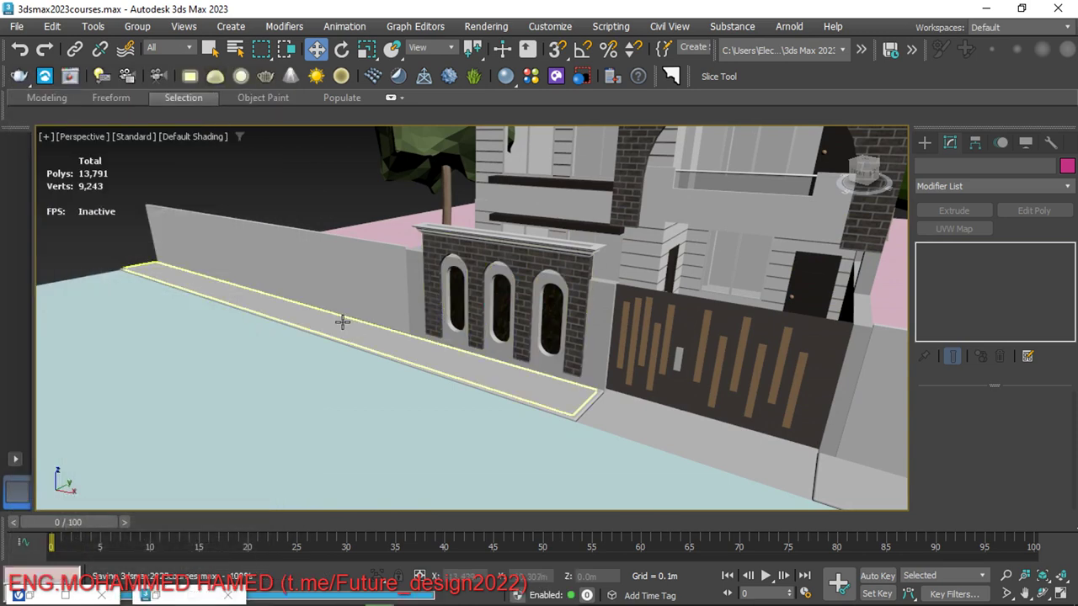
alt+middle_drag(342, 321, 590, 354)
scroll(693, 373, down, 3)
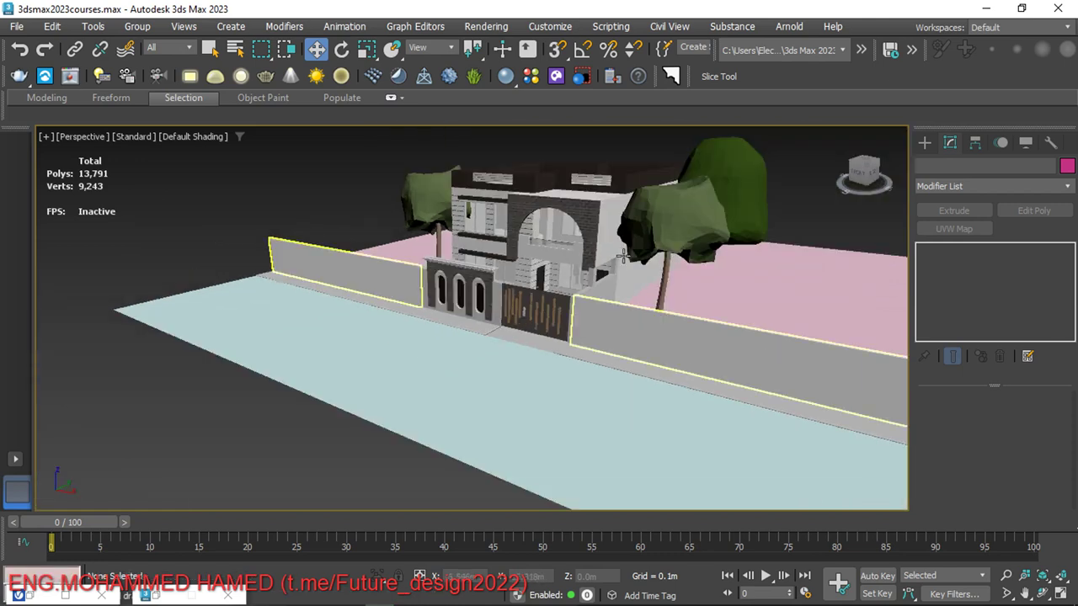
scroll(549, 253, up, 3)
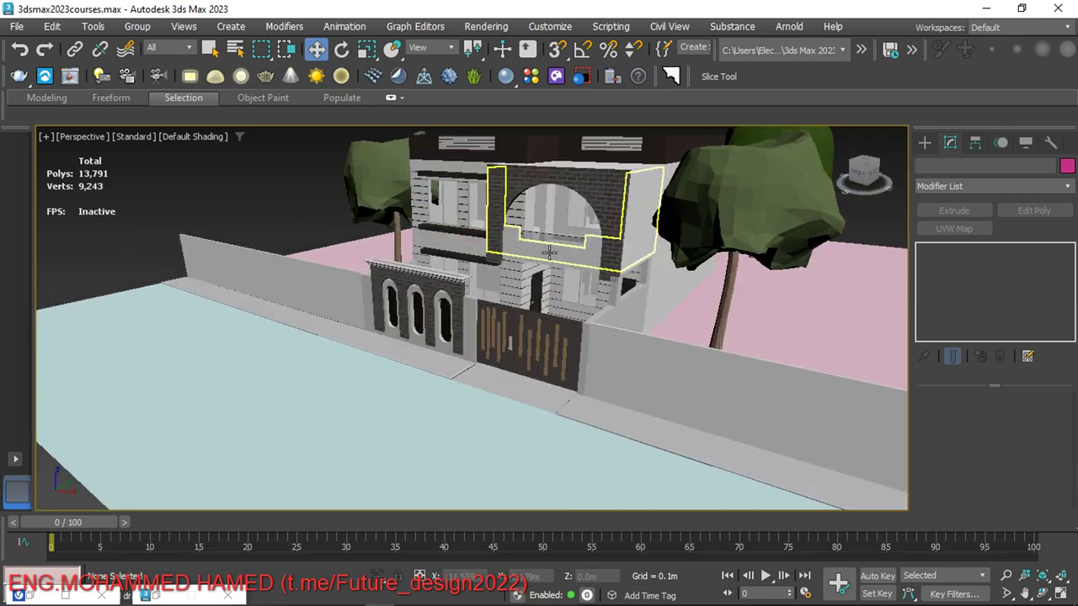
scroll(549, 253, up, 3)
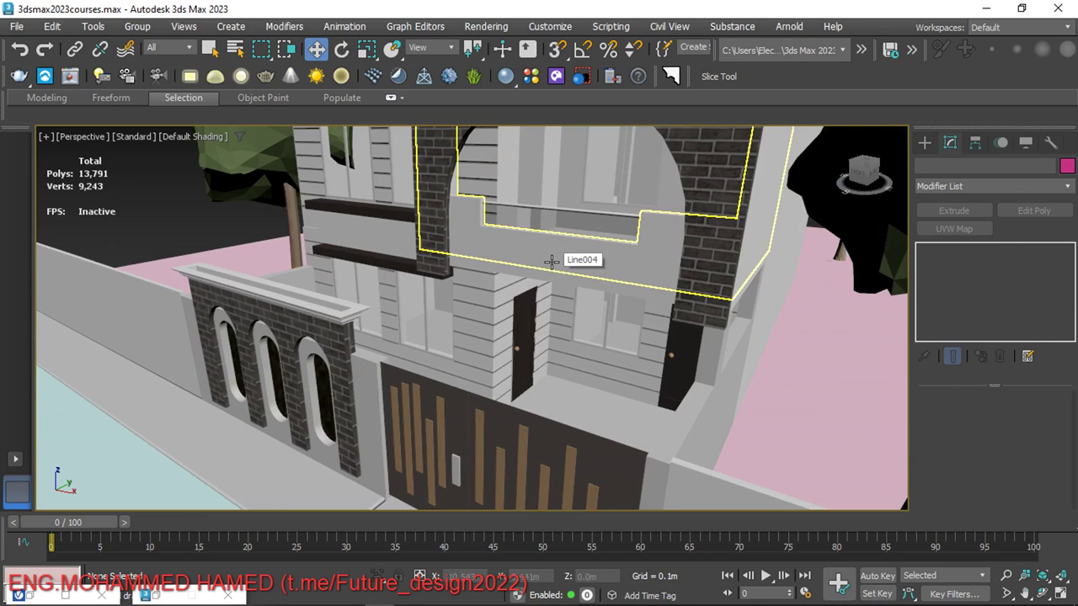
Draw a box on the balcony's front face between the arch's brick piers, about 3.72 m wide and 0.34 m long.
click(548, 261)
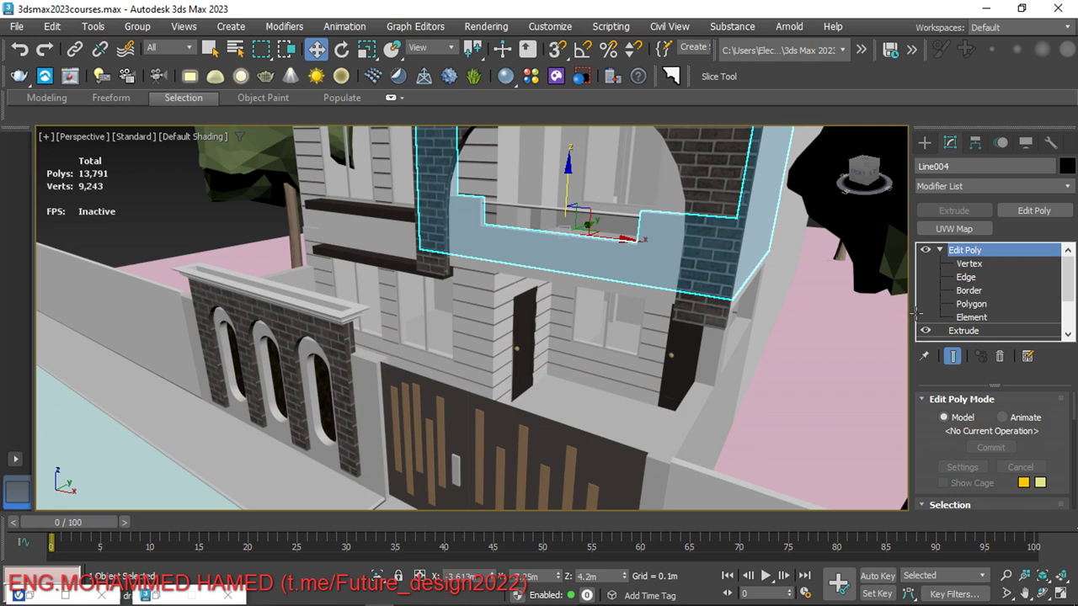
click(861, 171)
scroll(737, 296, down, 5)
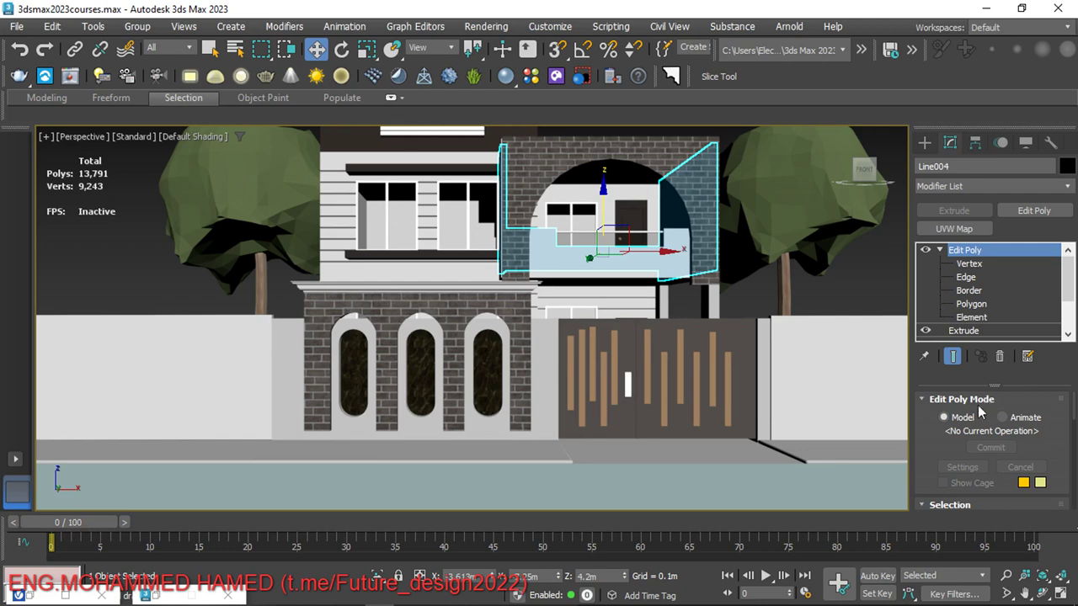
alt+middle_drag(858, 173, 858, 182)
scroll(677, 274, up, 3)
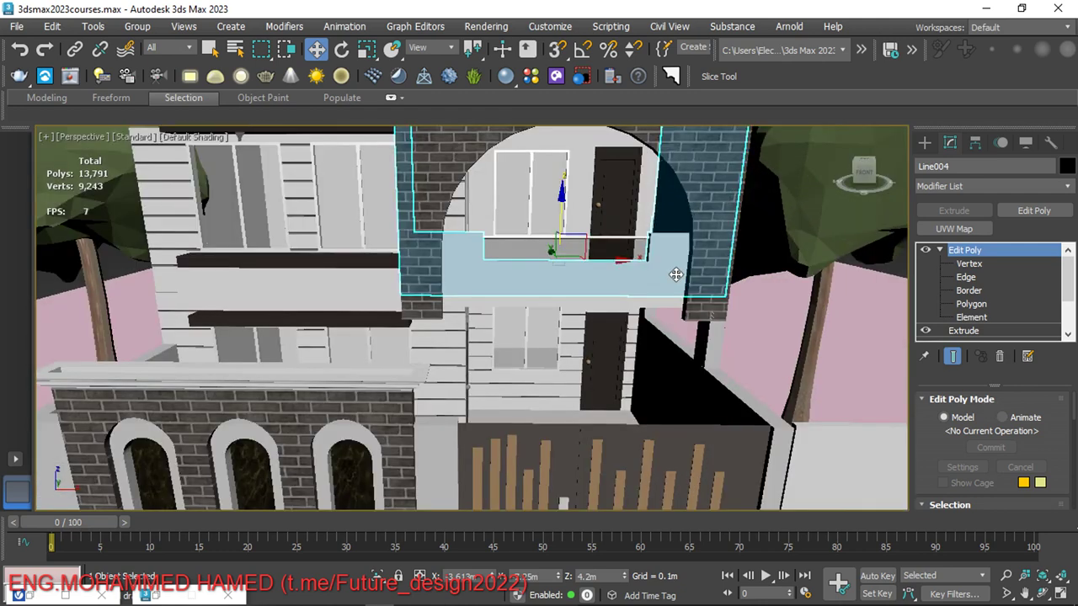
click(874, 187)
click(924, 142)
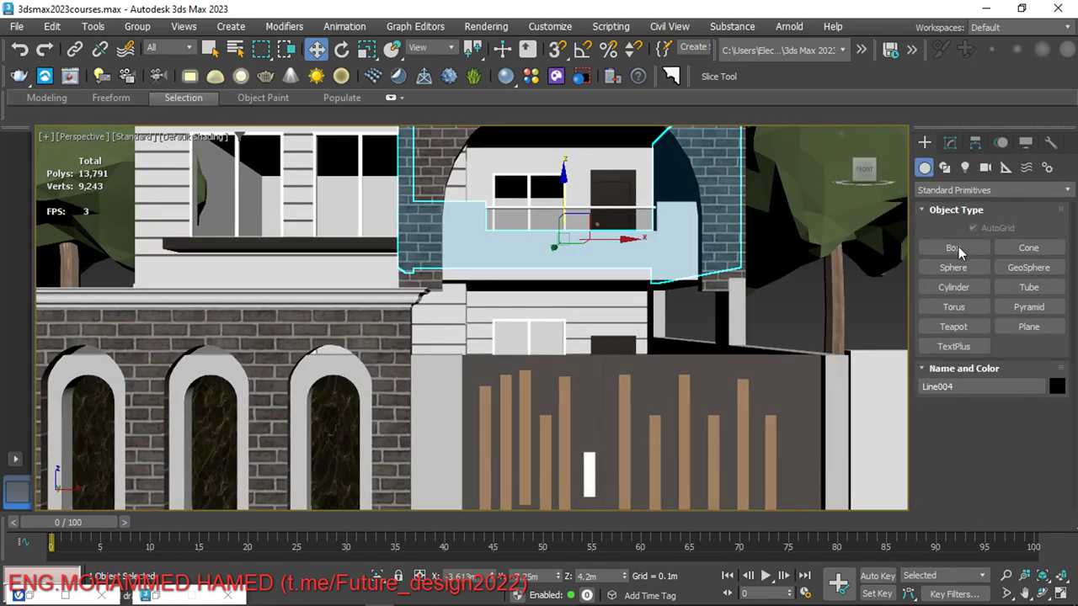
click(953, 248)
scroll(461, 246, up, 4)
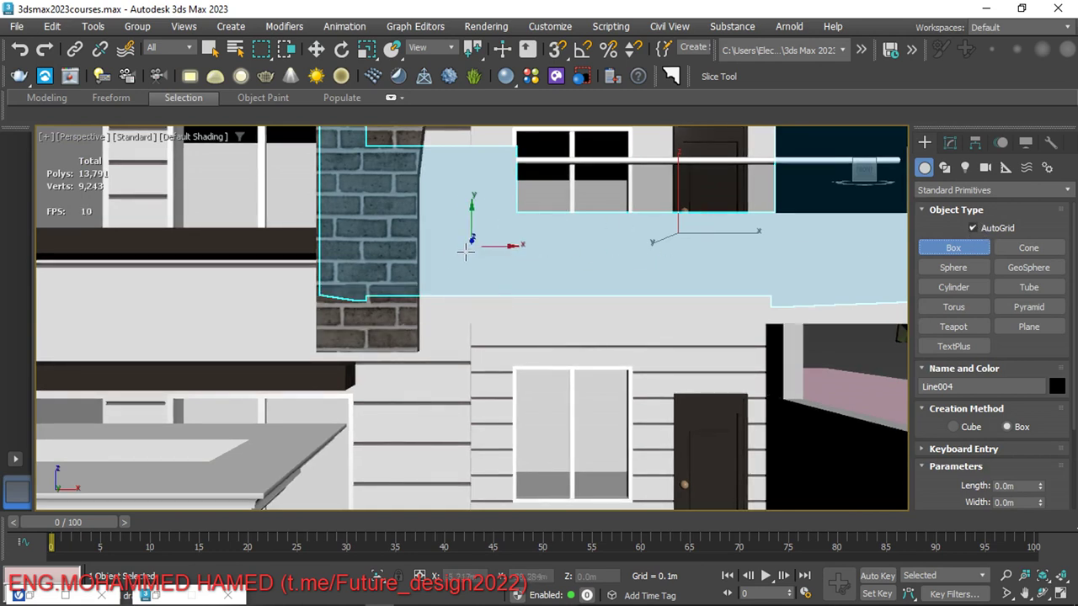
drag(446, 261, 549, 314)
scroll(253, 311, down, 4)
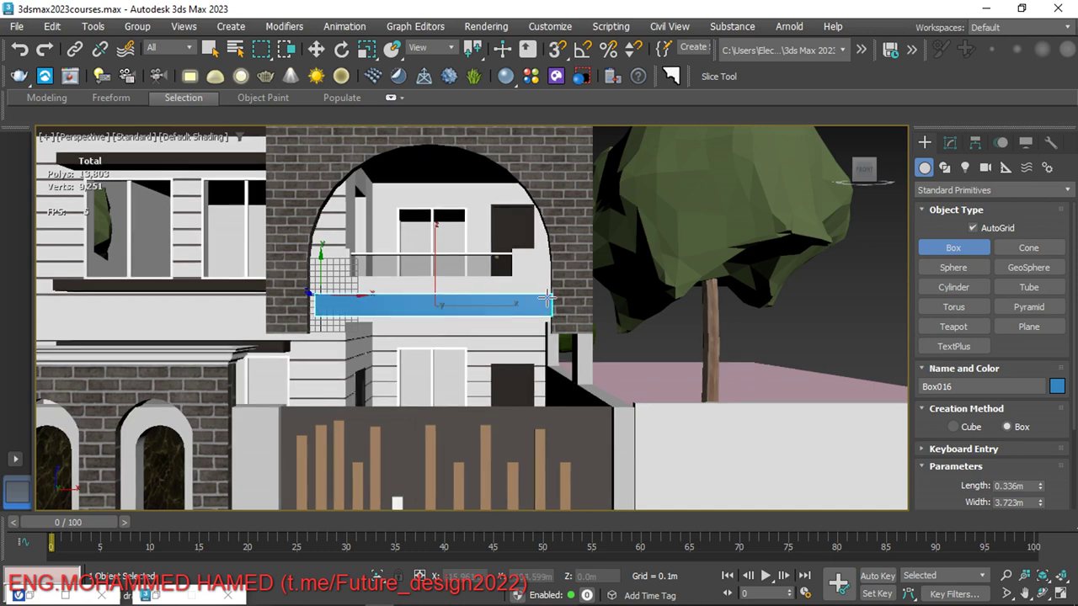
click(548, 299)
Centre the new box between the brick piers by shifting it slightly along X in a wireframe top view.
key(w)
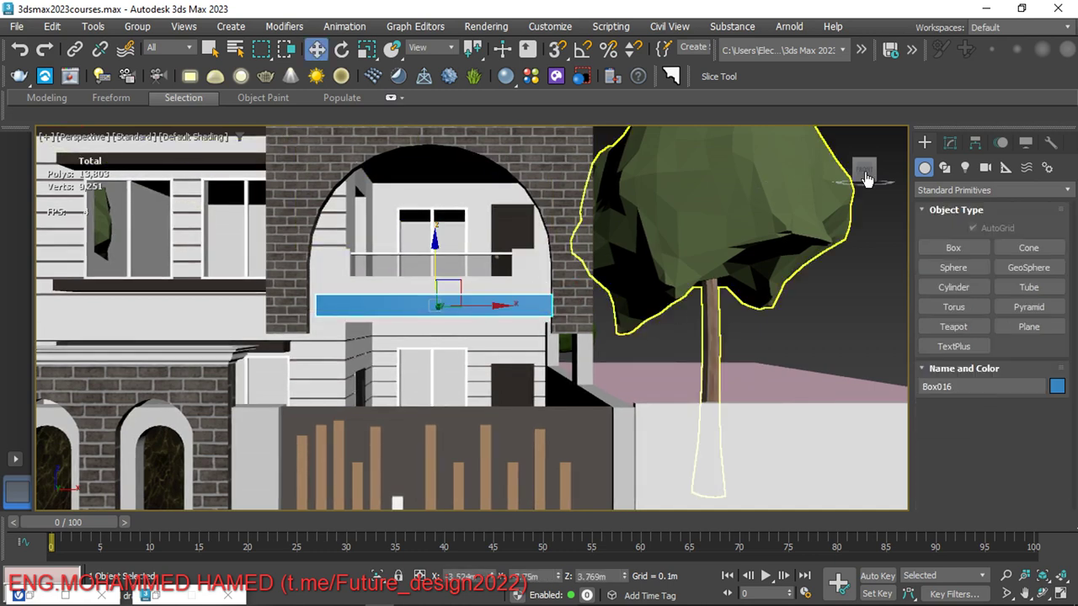
drag(866, 179, 682, 301)
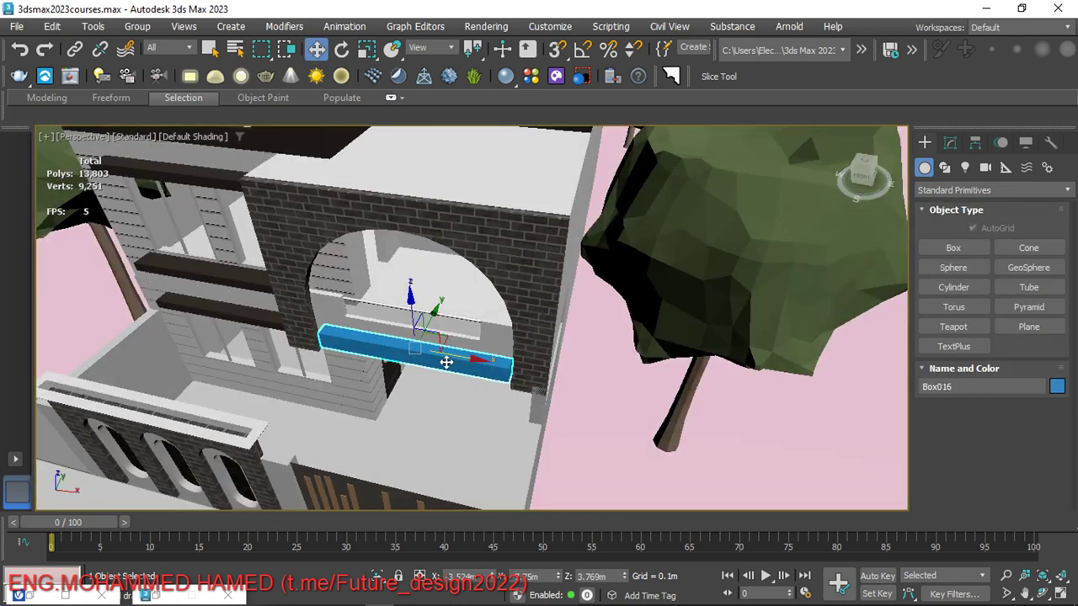
scroll(447, 362, up, 4)
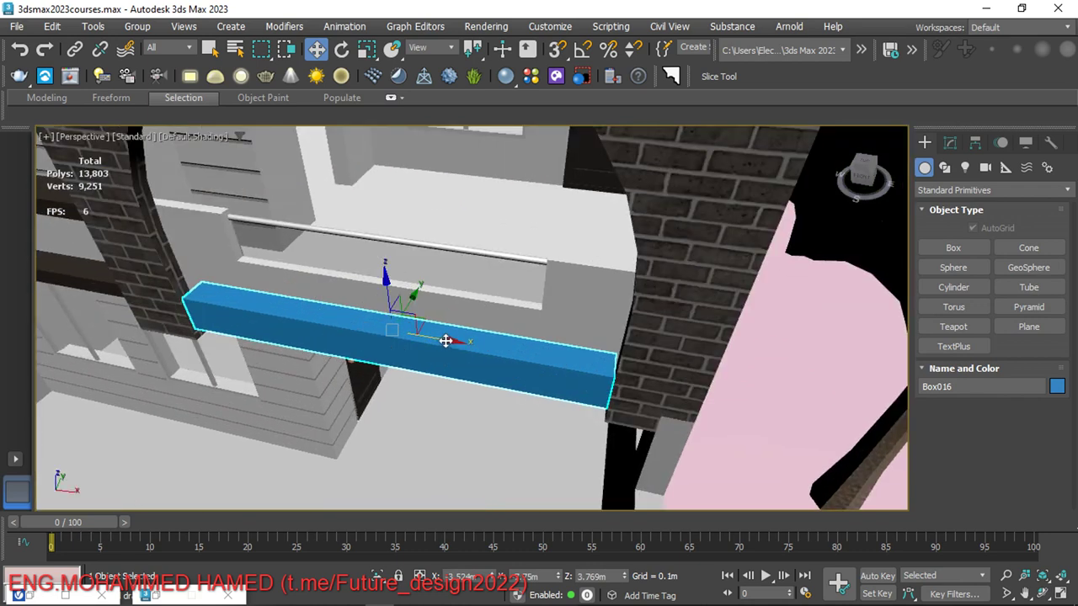
key(t)
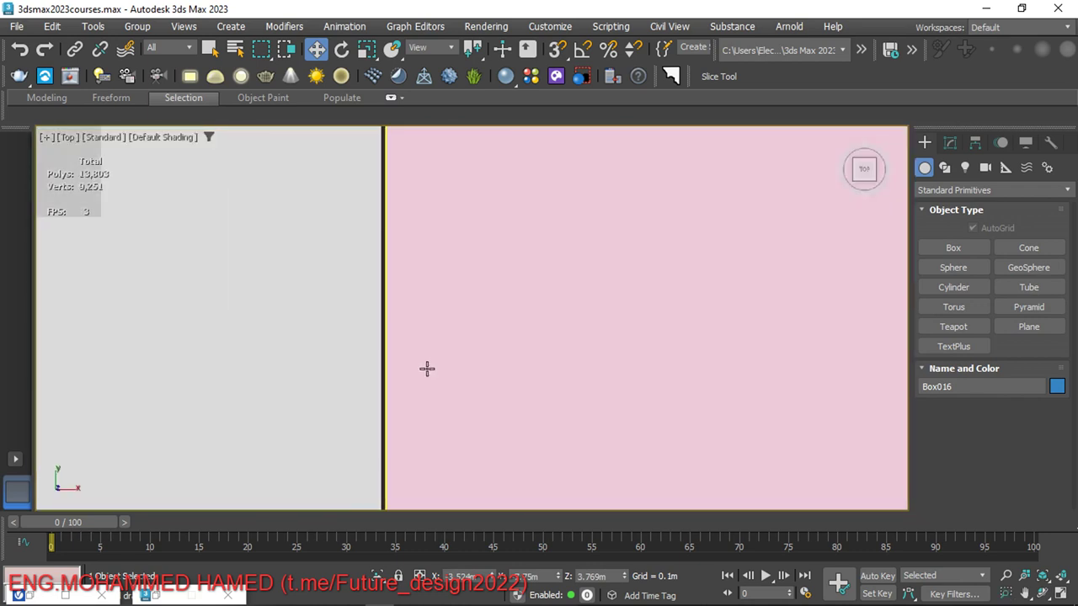
scroll(461, 357, down, 2)
scroll(477, 361, up, 2)
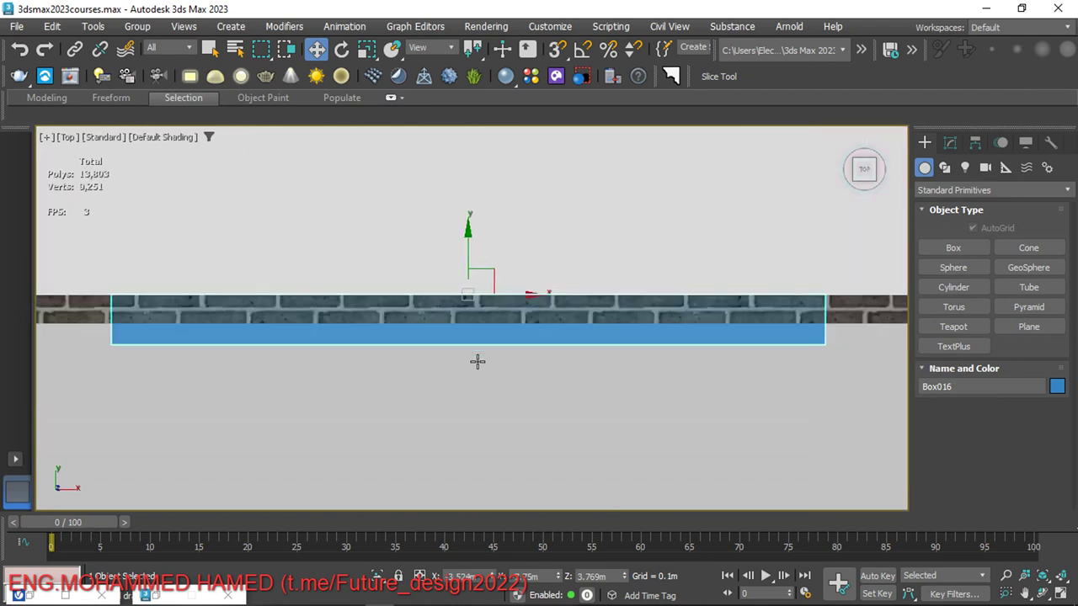
scroll(505, 400, up, 1)
scroll(489, 390, down, 7)
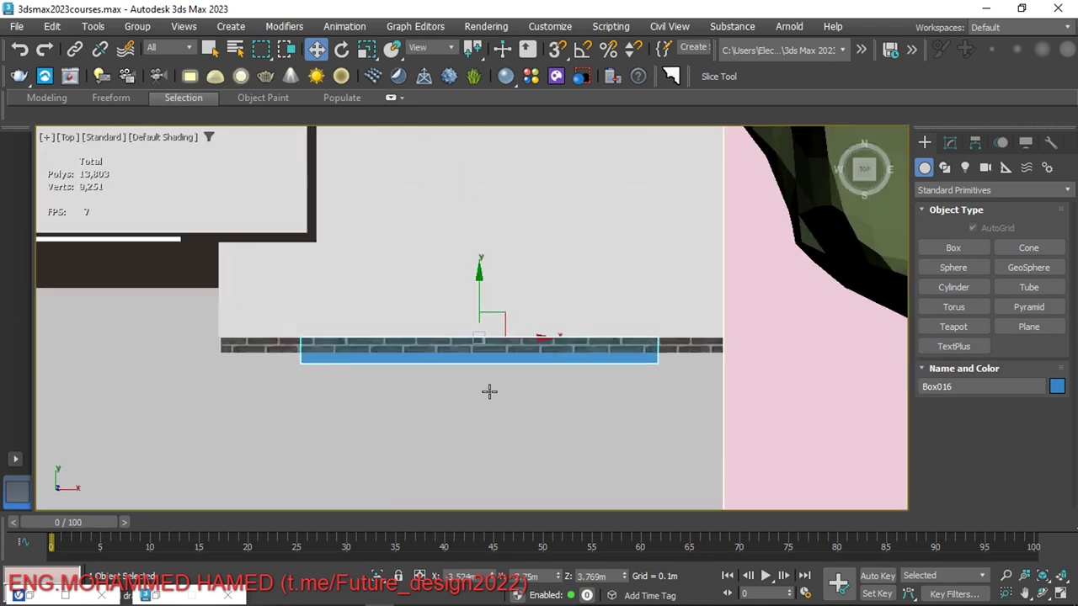
scroll(505, 378, up, 5)
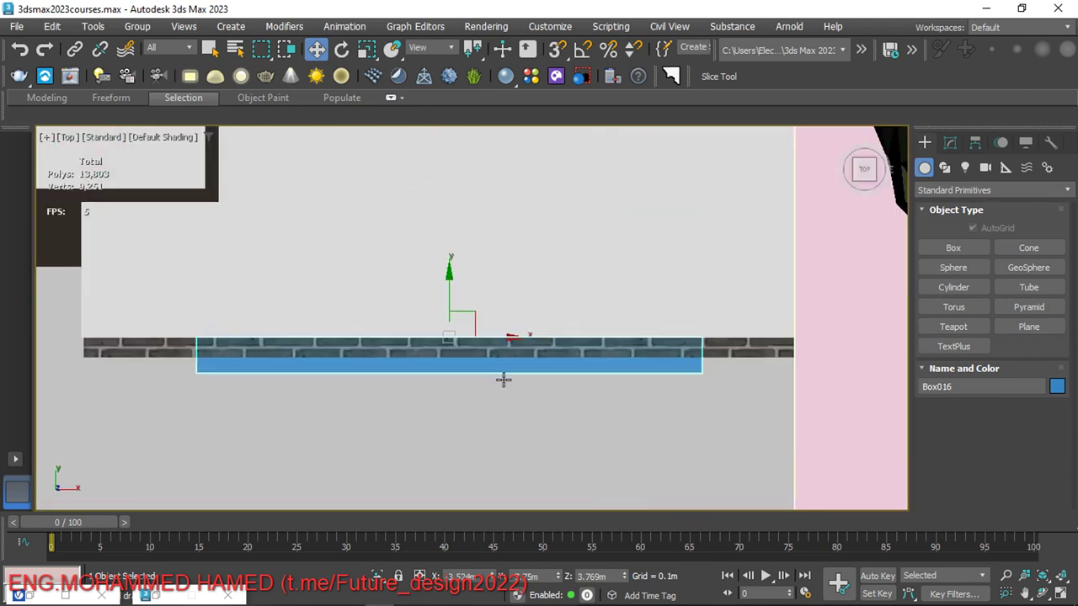
key(F3)
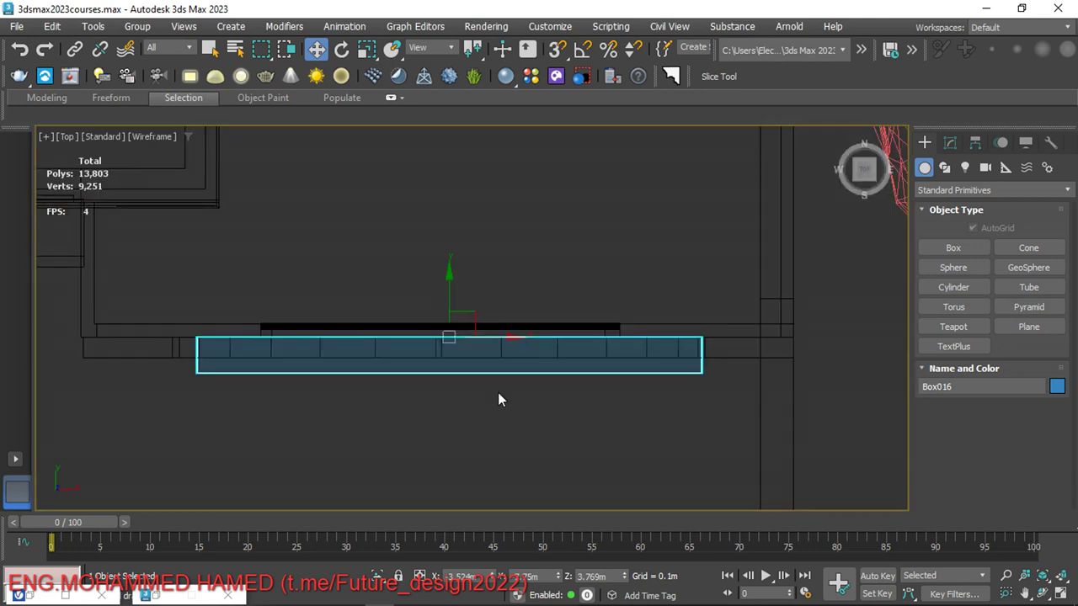
scroll(308, 350, up, 2)
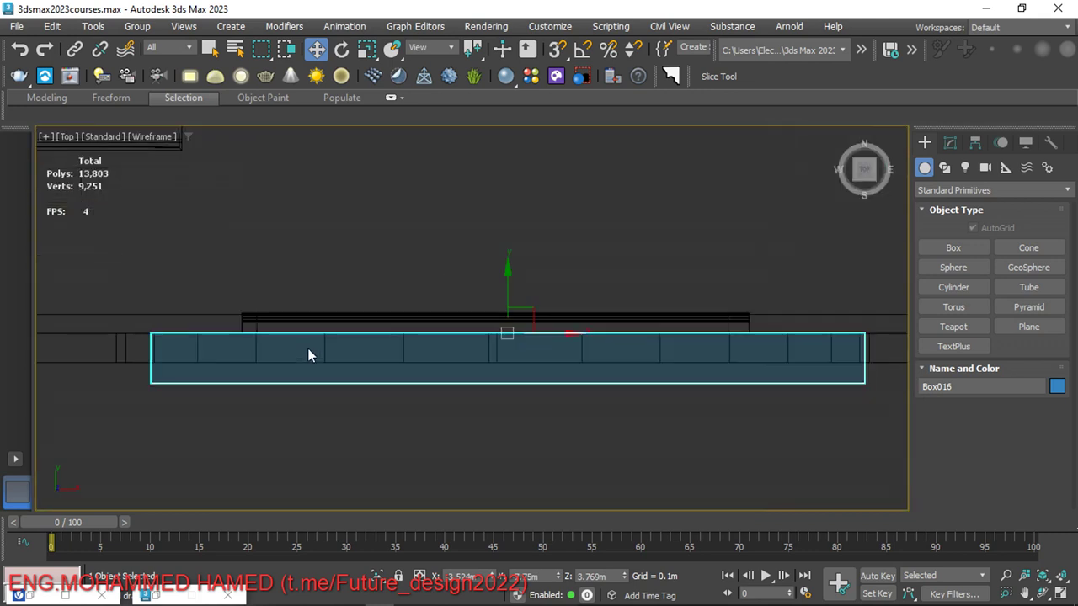
scroll(362, 364, down, 3)
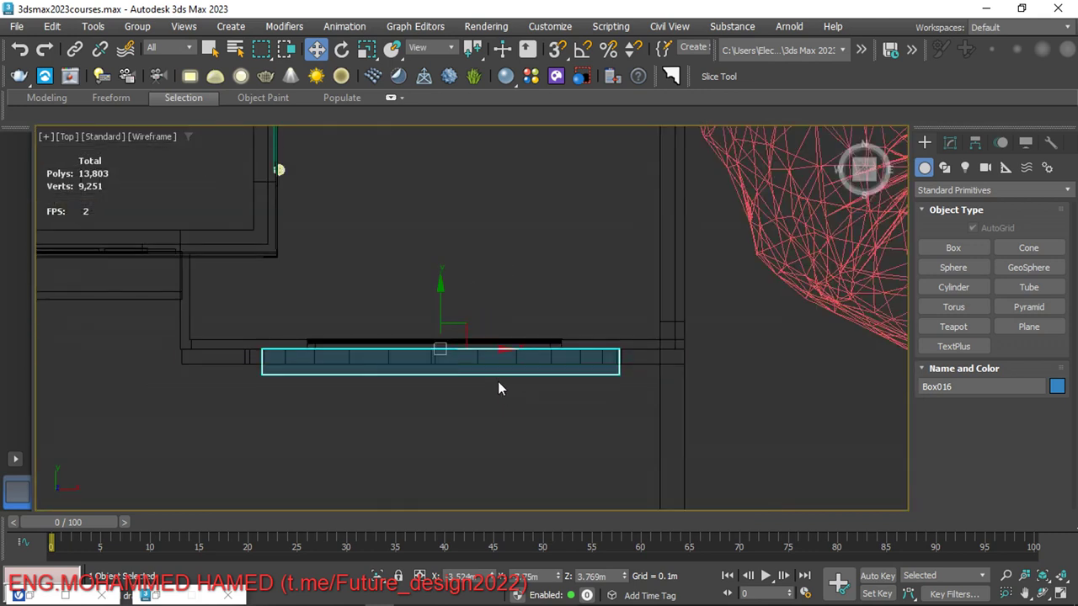
drag(493, 351, 487, 349)
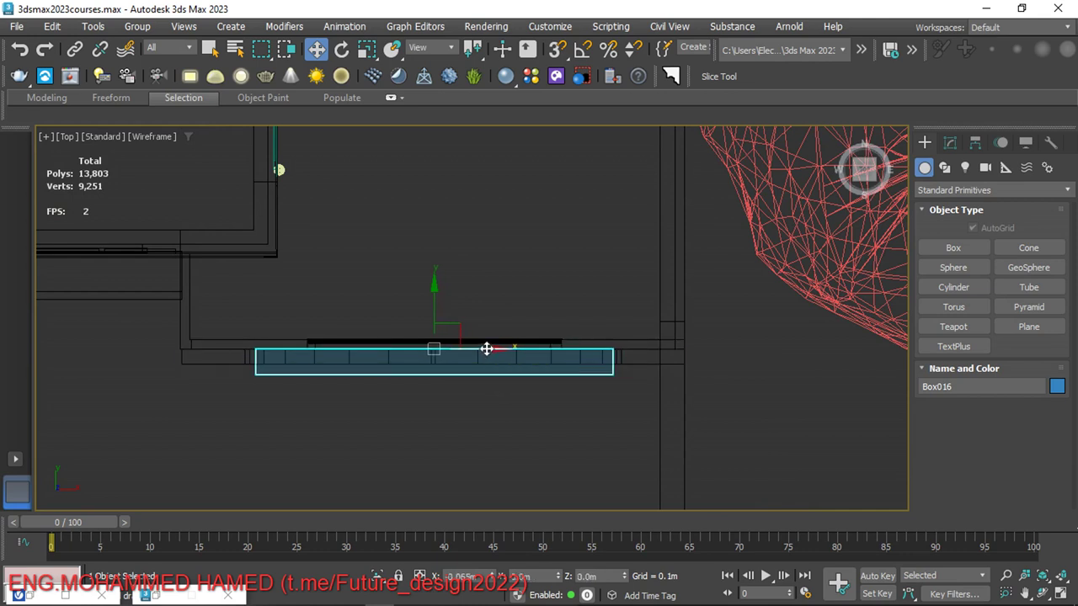
drag(486, 348, 484, 348)
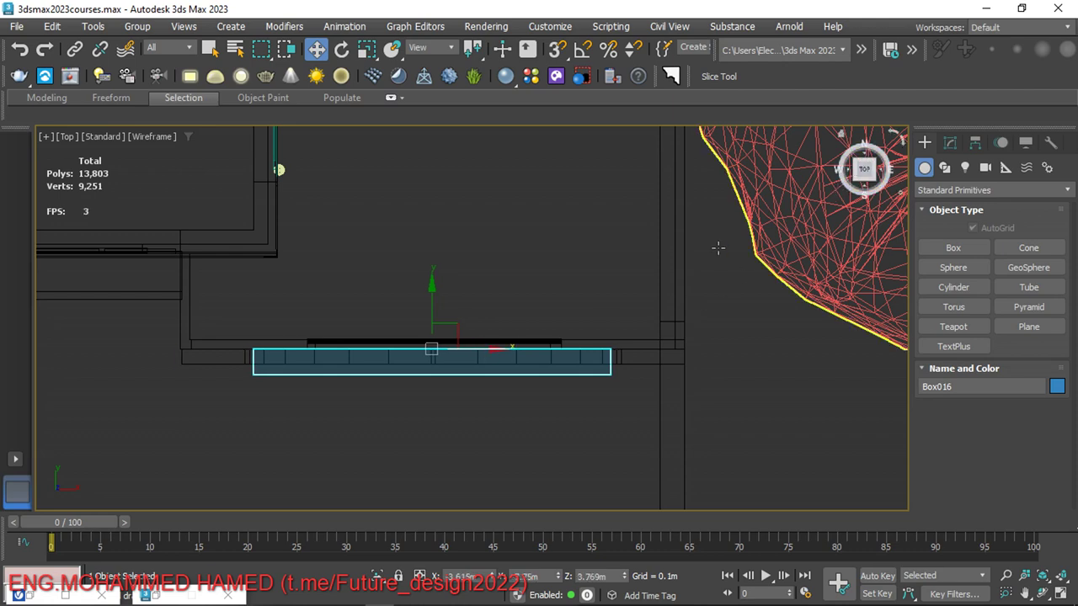
Raise the box on the balcony front to a Z position of about 3.92 m in the front view.
key(f)
scroll(661, 296, up, 2)
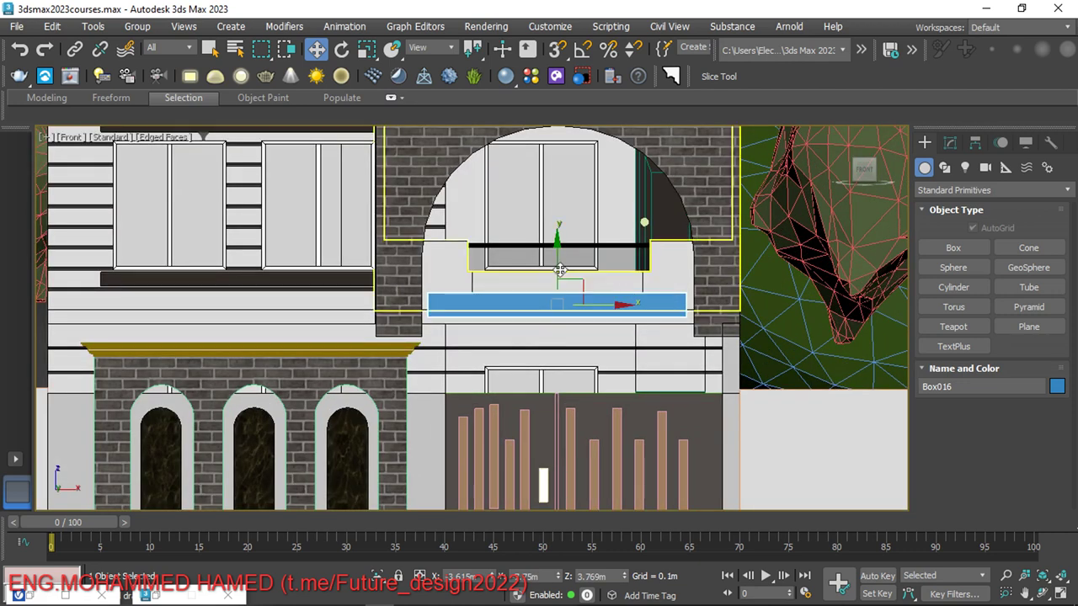
drag(556, 268, 553, 259)
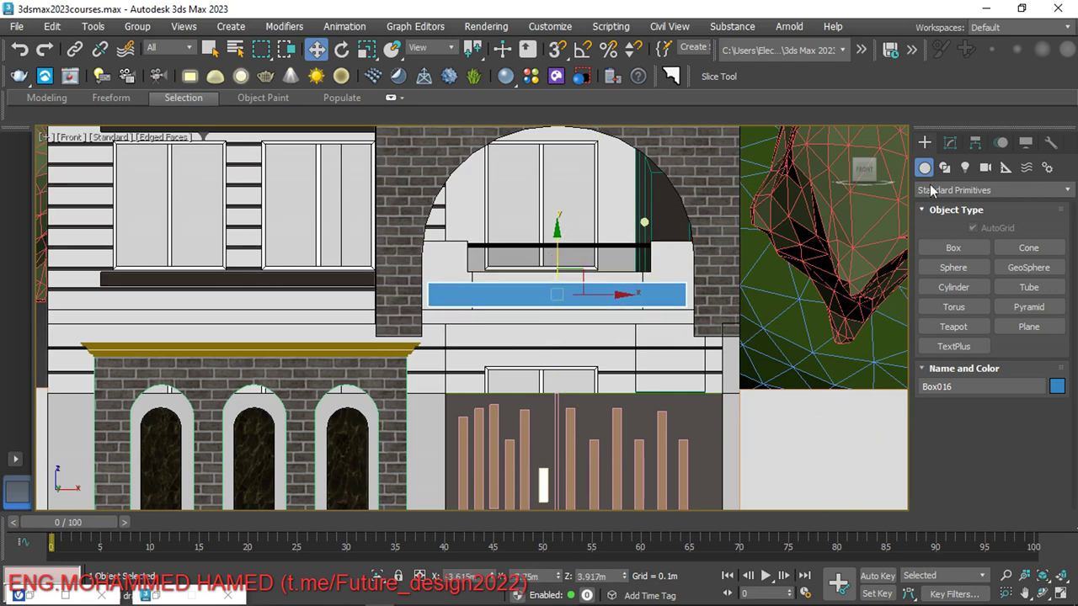
Set both the height and the length of the balcony box to 0.2 m.
click(950, 142)
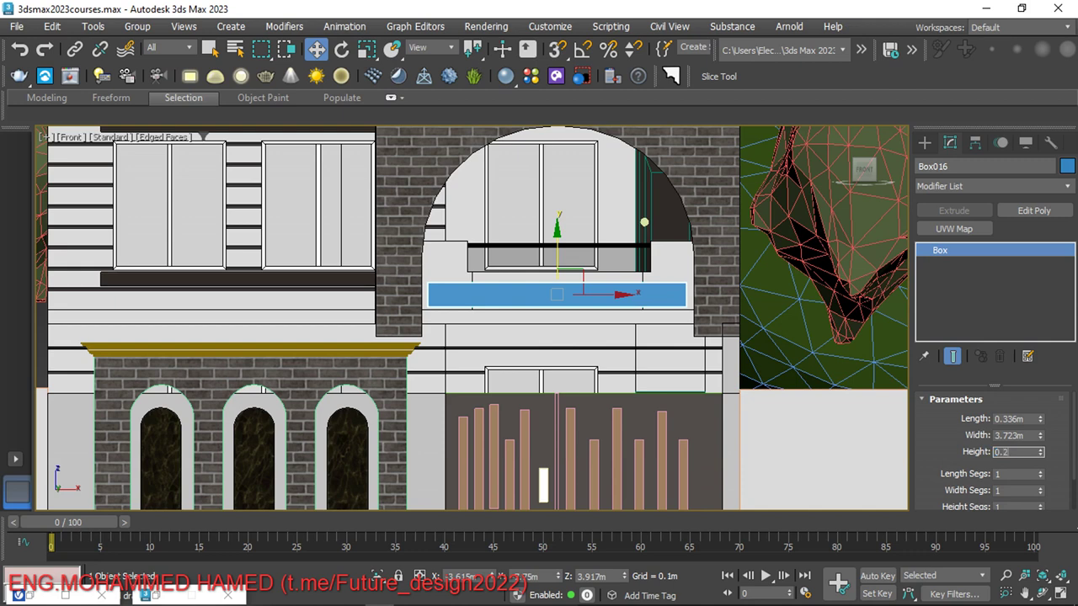
click(1021, 435)
click(1015, 418)
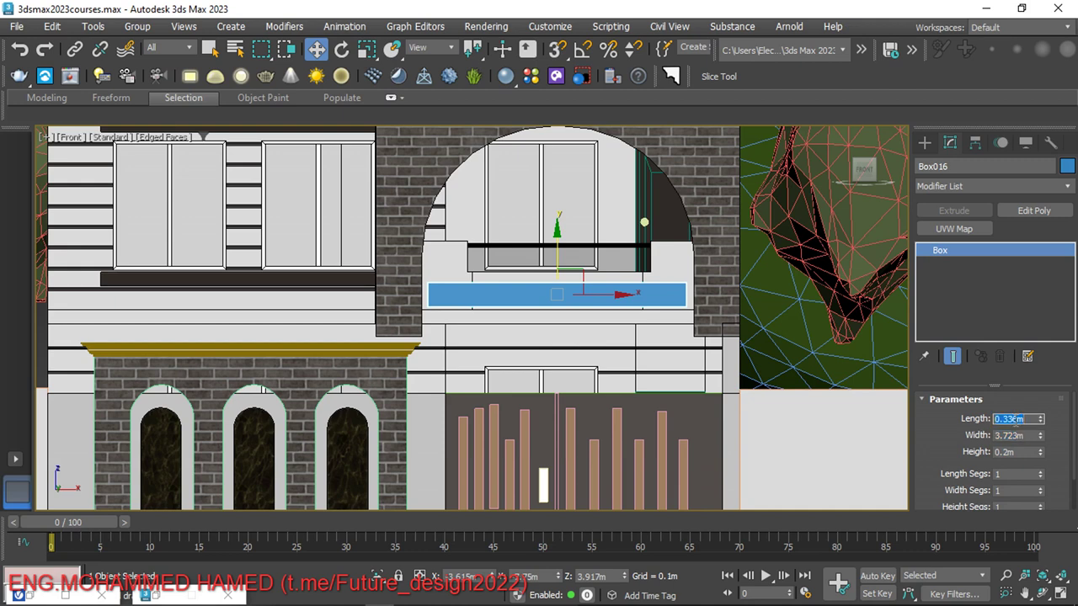
text(0.1)
key(Return)
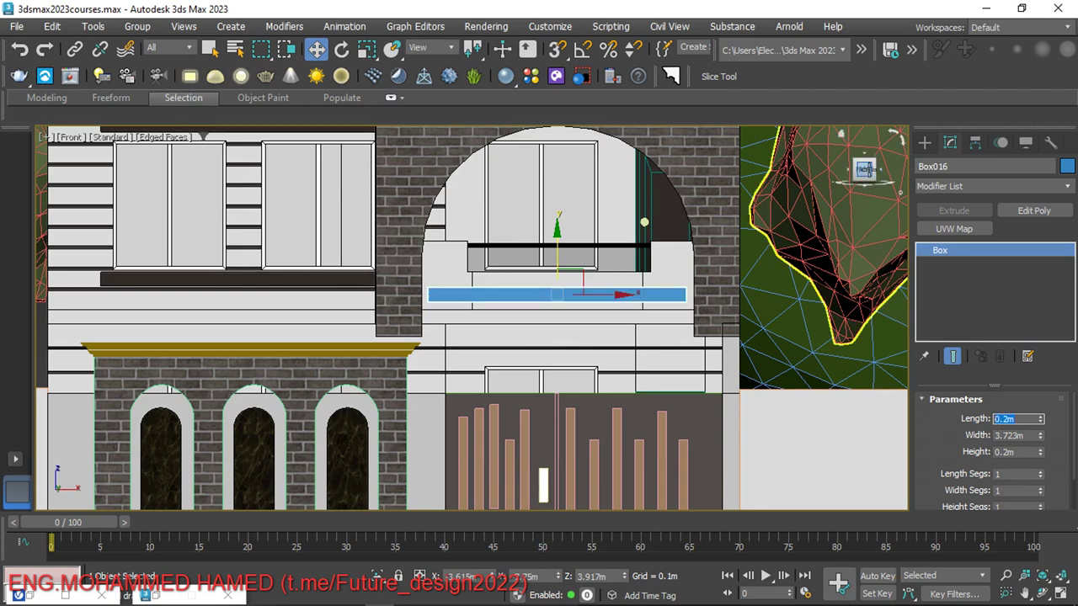
Lower the box on the balcony front to a Z position of about 3.85 m.
alt+middle_drag(808, 253, 468, 329)
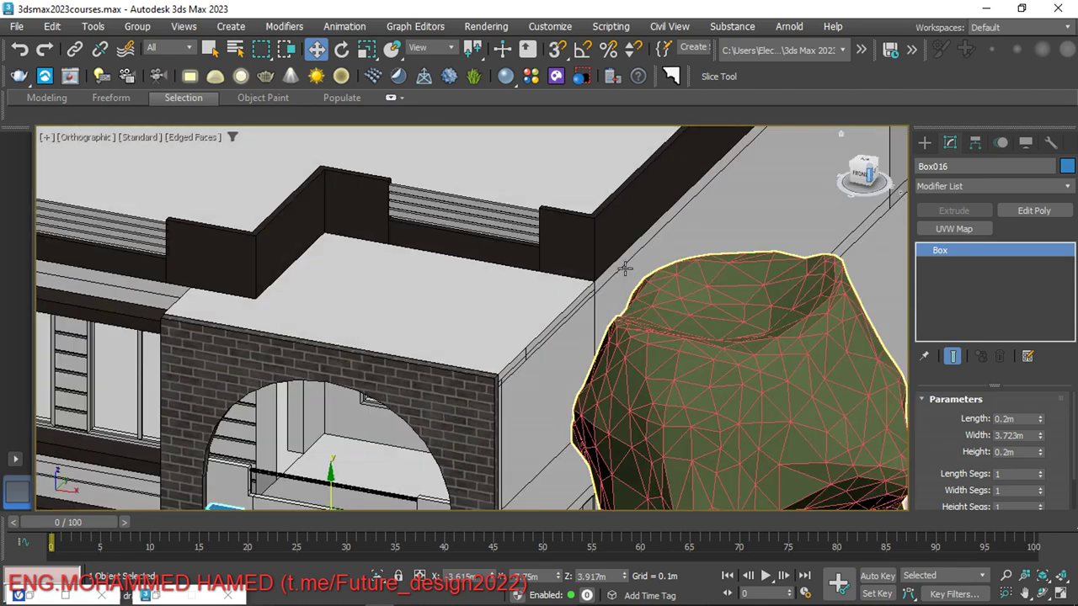
scroll(468, 328, down, 5)
scroll(396, 375, up, 5)
scroll(396, 414, up, 4)
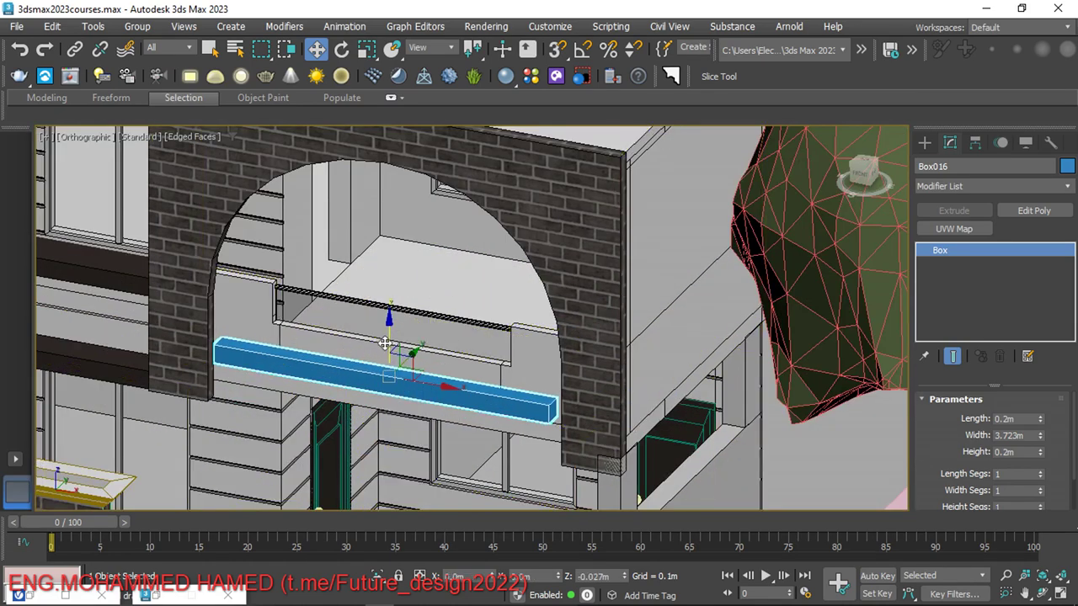
Add an Edit Poly modifier to the balcony box and extend its right-end vertices to the right pier, at X about -1.63 m.
key(f)
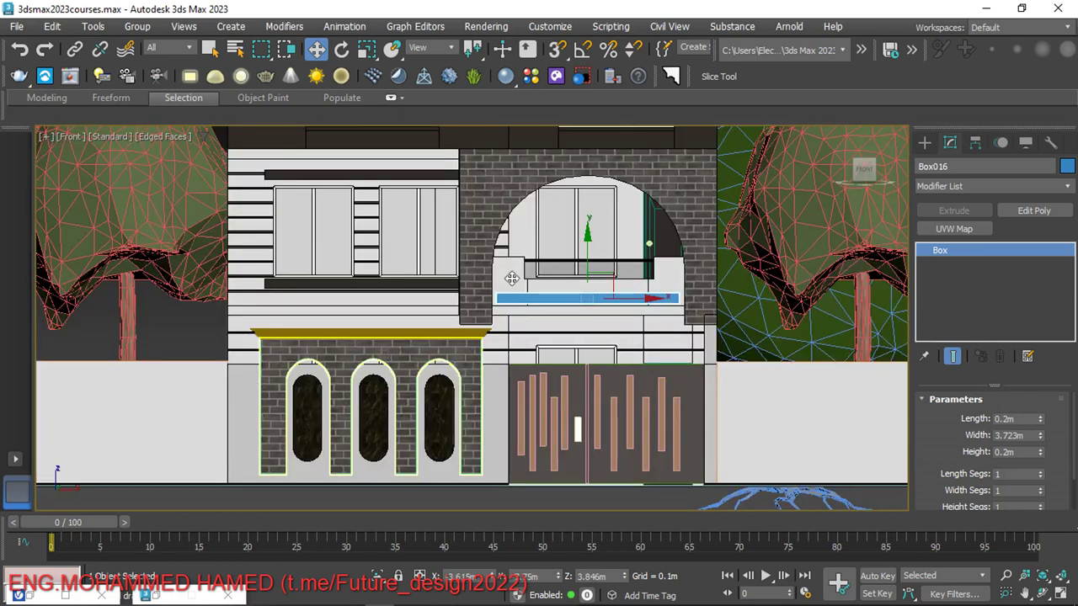
scroll(576, 280, up, 2)
scroll(576, 280, down, 1)
scroll(581, 280, up, 4)
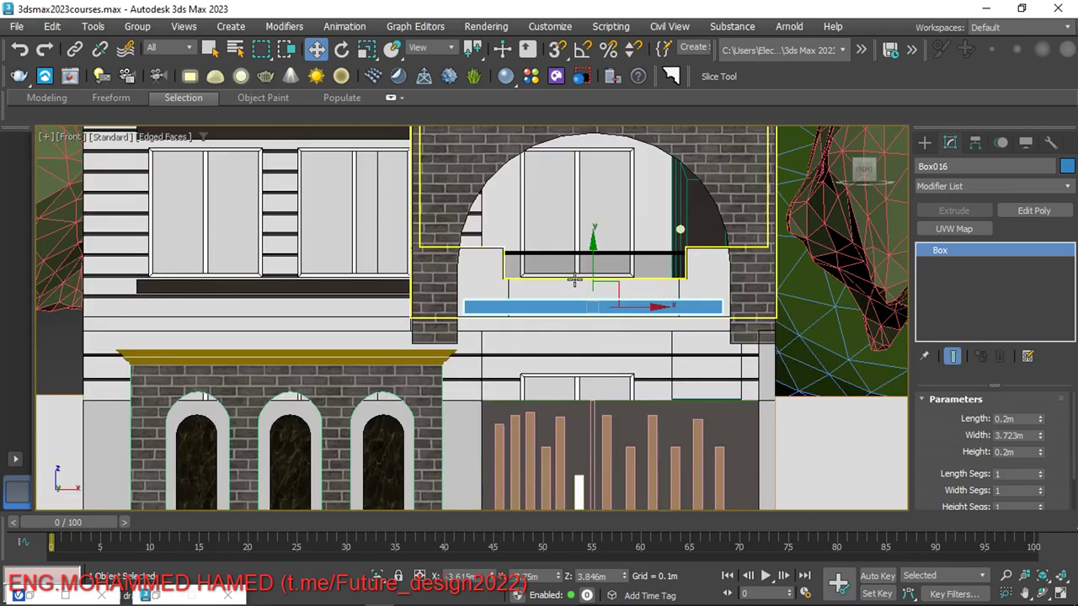
scroll(587, 279, up, 2)
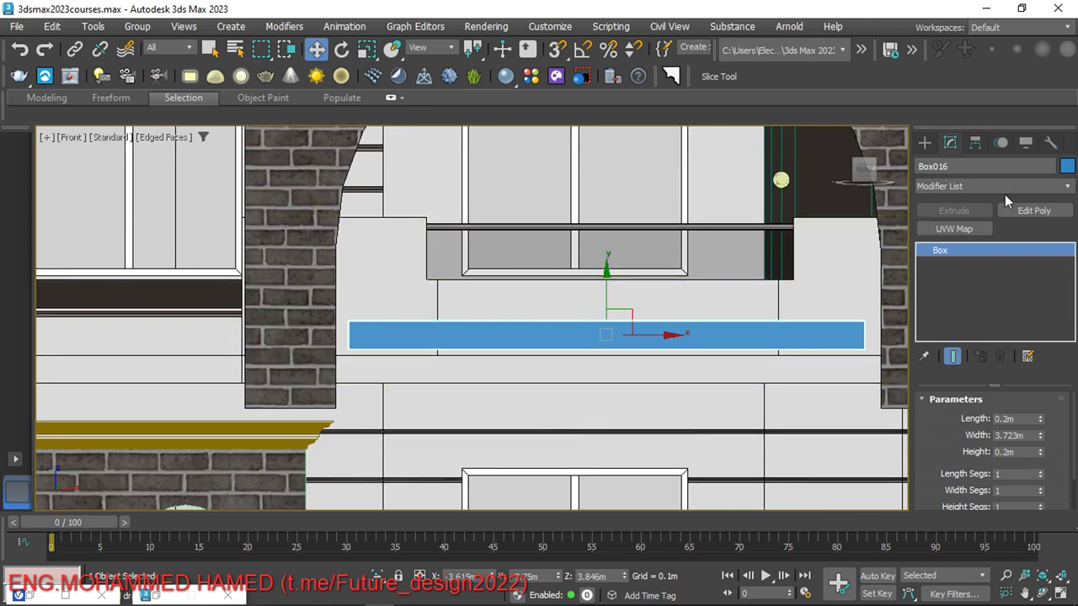
click(1032, 211)
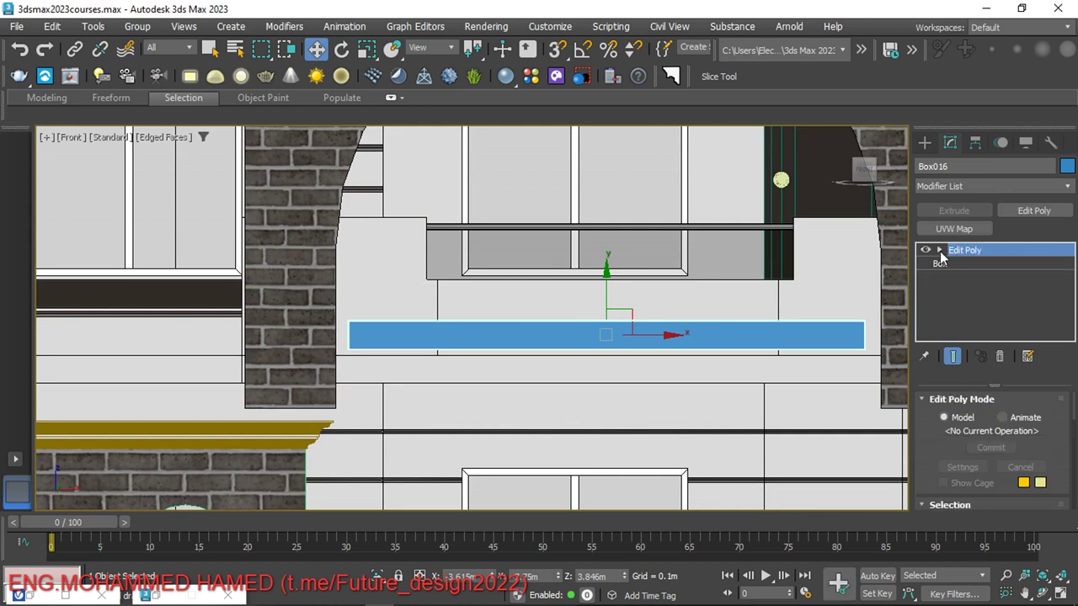
click(939, 251)
click(975, 264)
scroll(506, 286, down, 2)
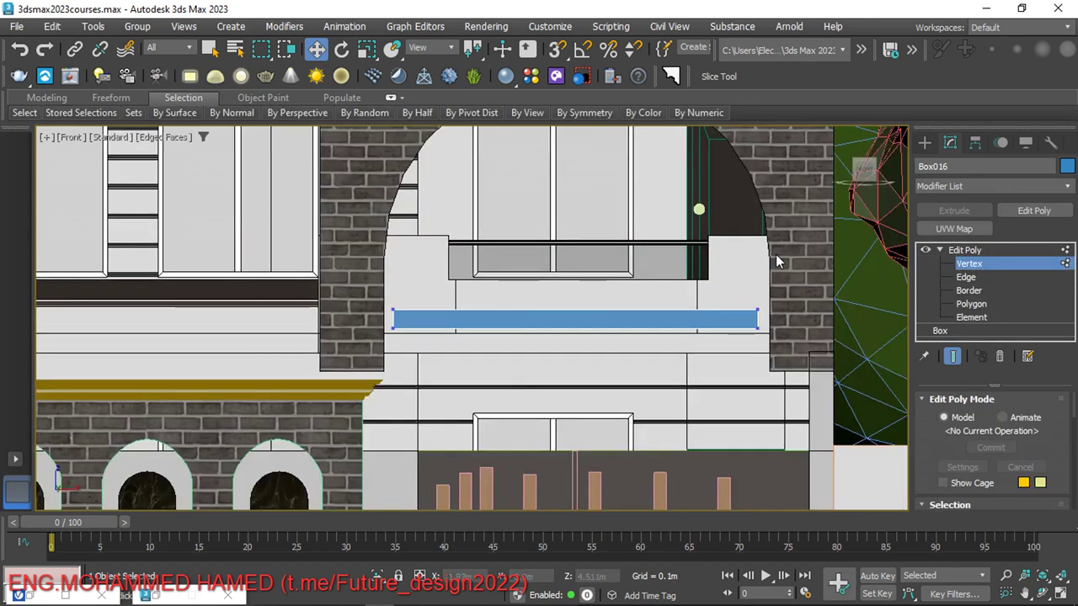
drag(776, 261, 741, 379)
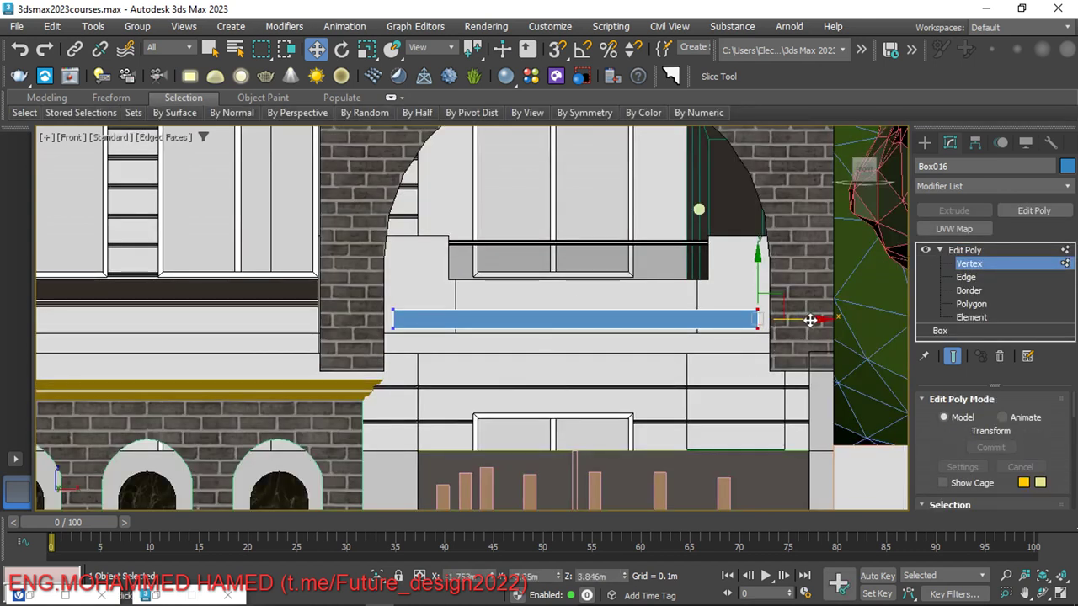
drag(807, 320, 818, 322)
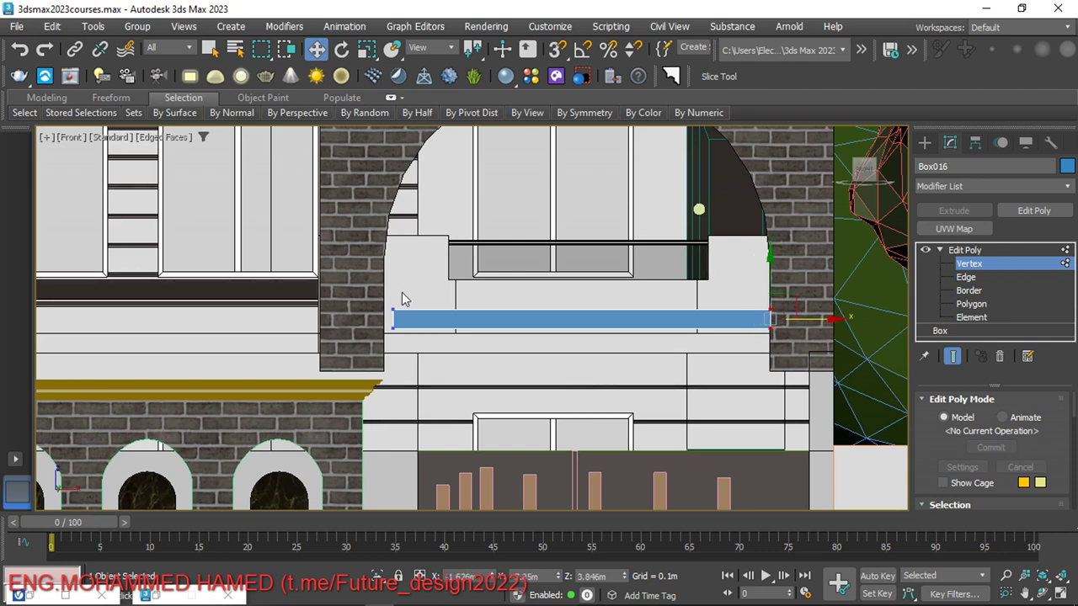
Extend the balcony box's left-end vertices into the left brick pier, to an X position of about -5.64 m.
drag(379, 303, 448, 370)
drag(449, 322, 428, 318)
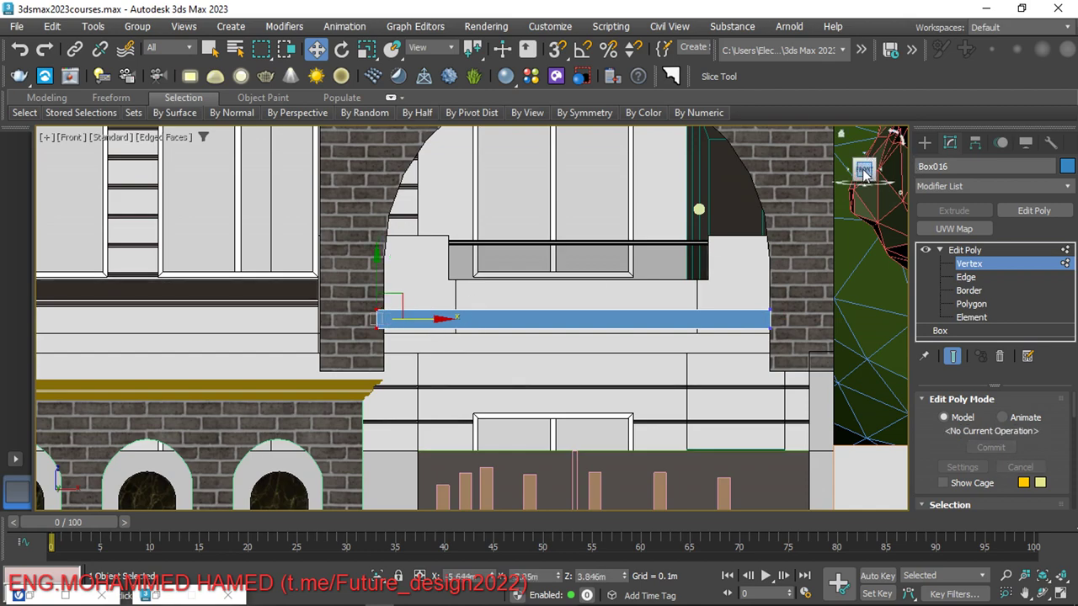
drag(864, 171, 428, 311)
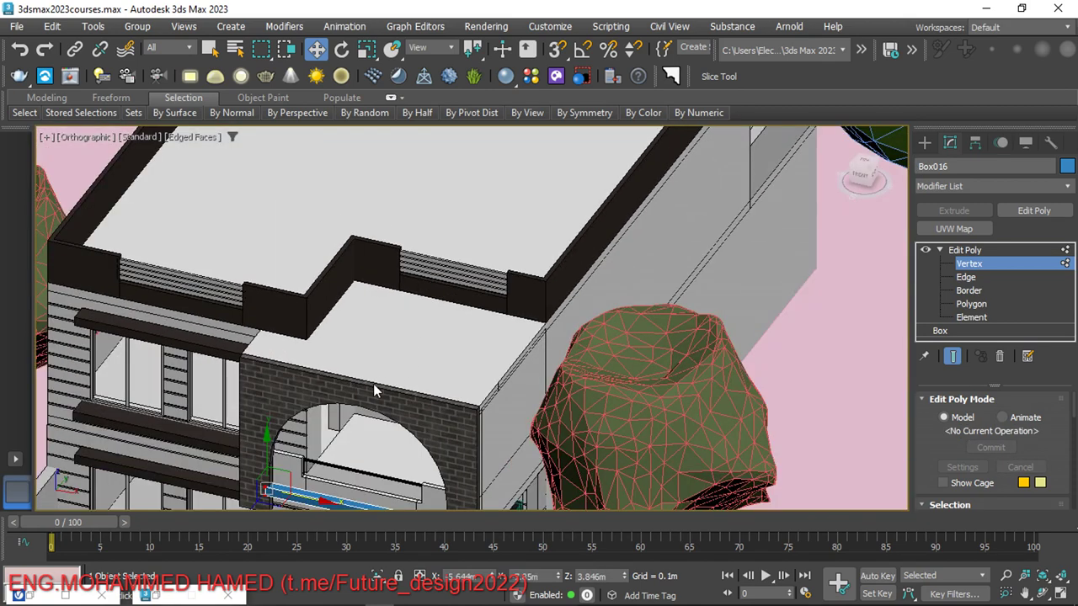
scroll(373, 383, down, 5)
scroll(368, 389, up, 10)
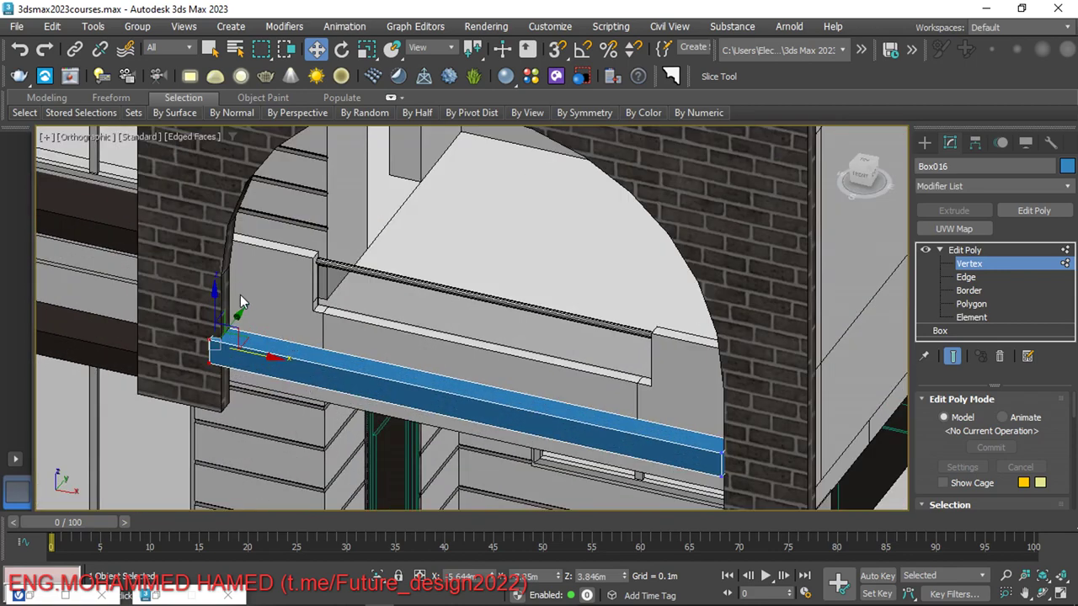
scroll(240, 301, down, 2)
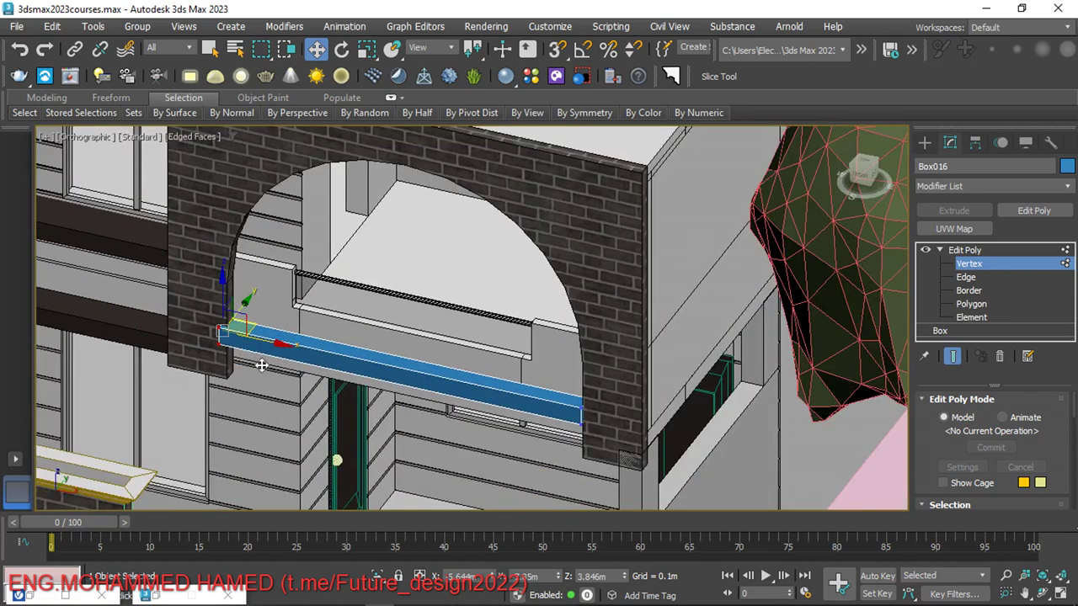
Move the balcony box's front vertices back along Y in a wireframe top view, to near the brick wall's outer face.
click(864, 165)
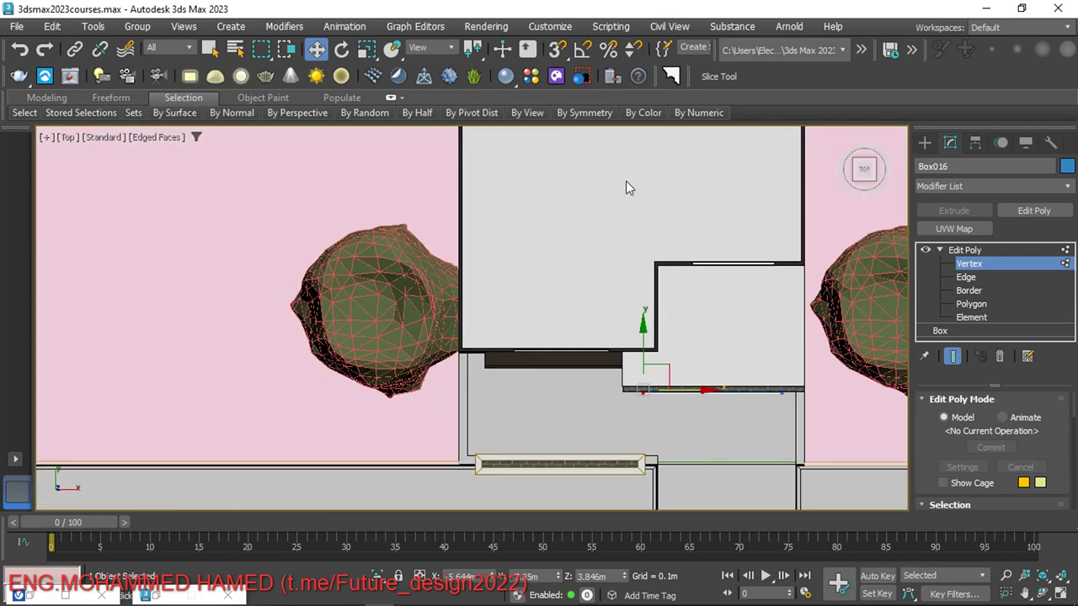
scroll(625, 181, down, 2)
scroll(705, 307, up, 6)
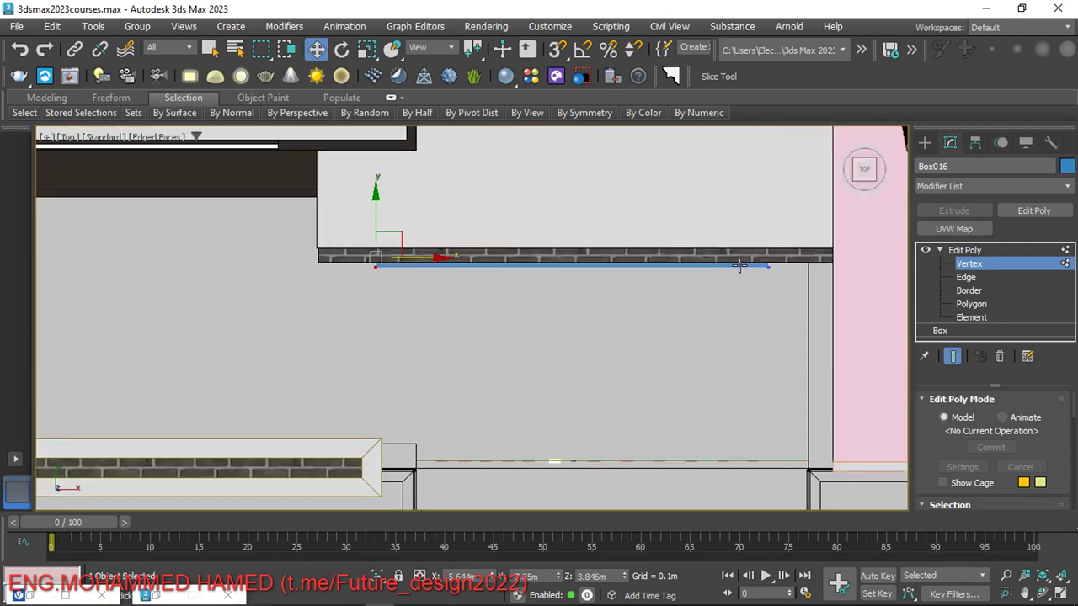
scroll(762, 266, up, 3)
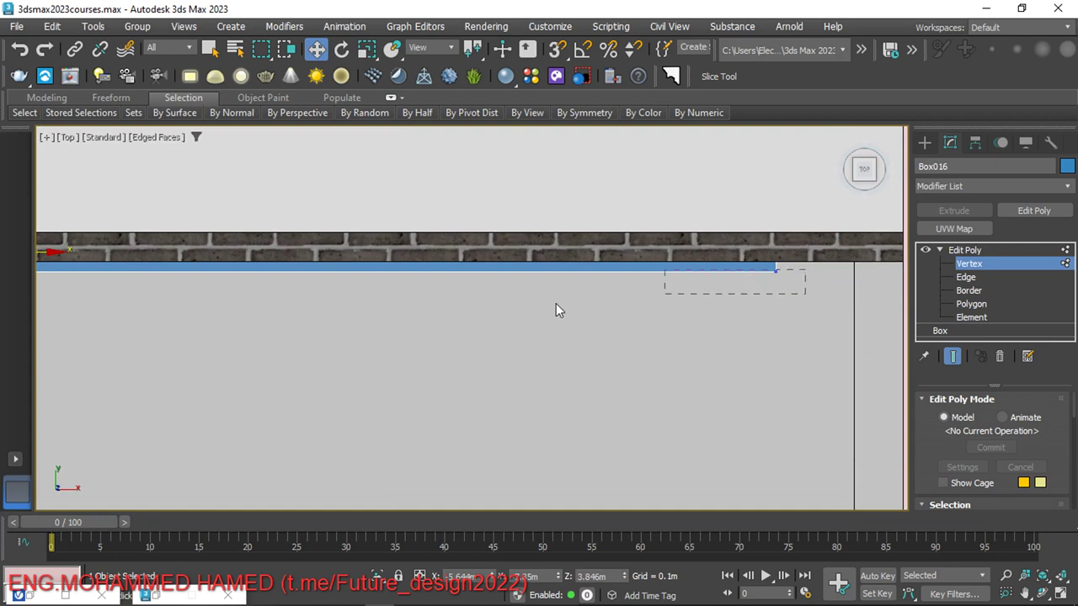
scroll(412, 271, down, 1)
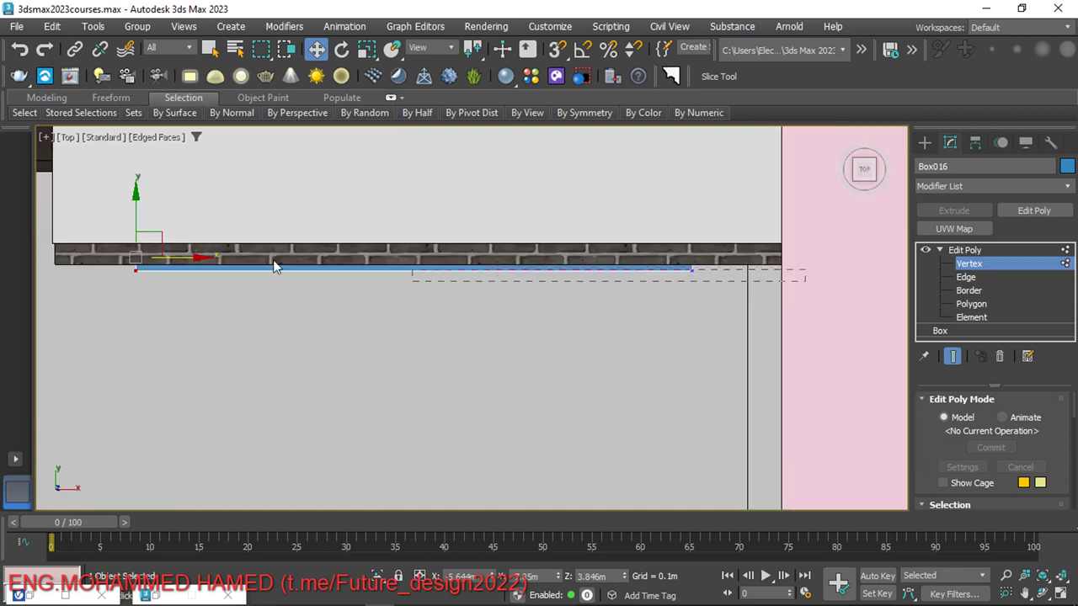
drag(89, 296, 86, 295)
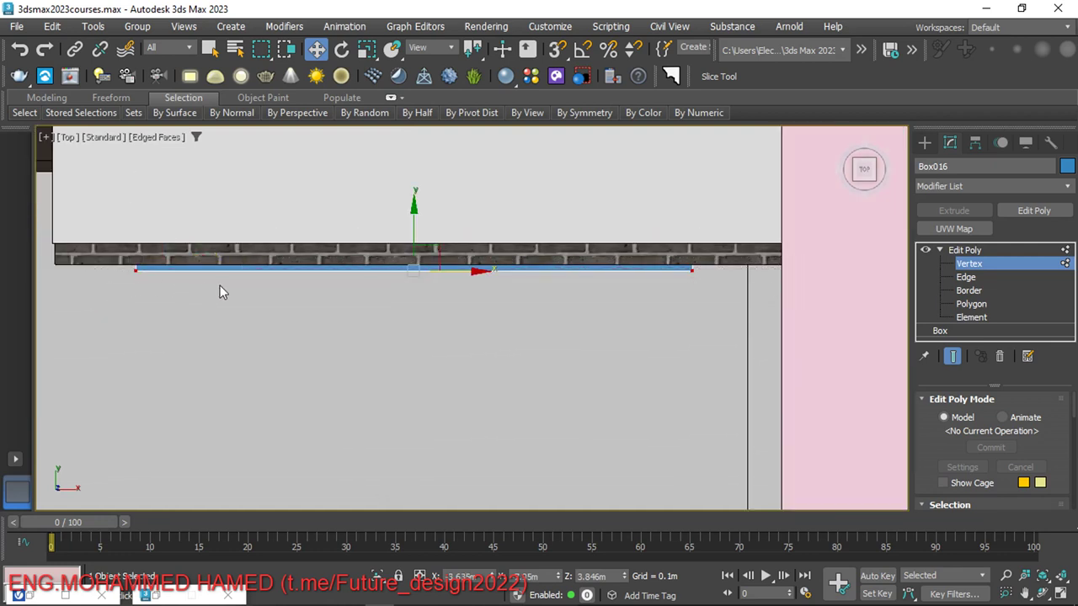
key(F3)
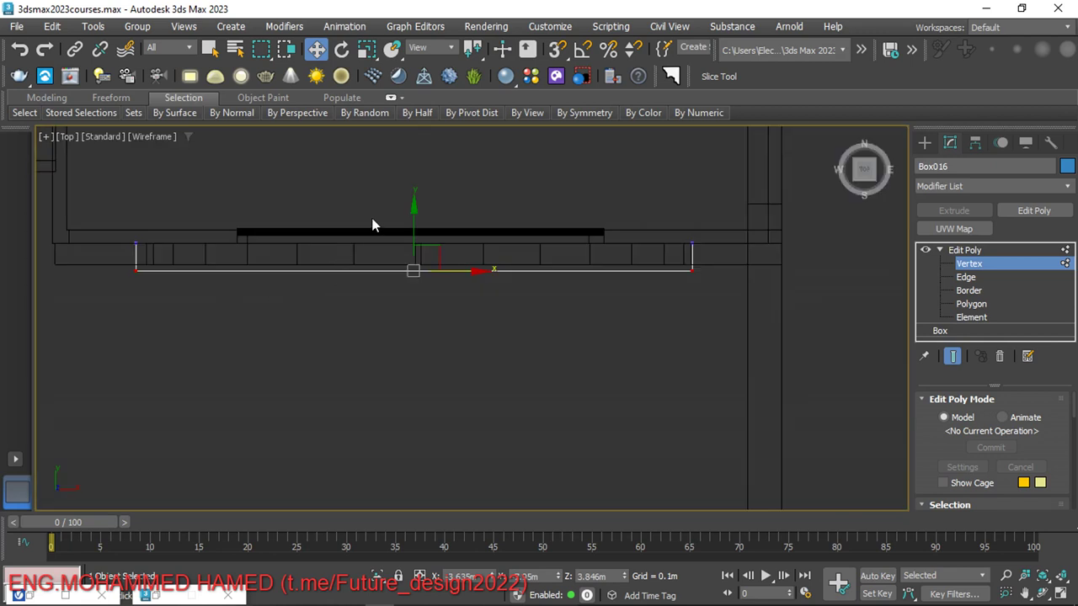
drag(415, 223, 411, 213)
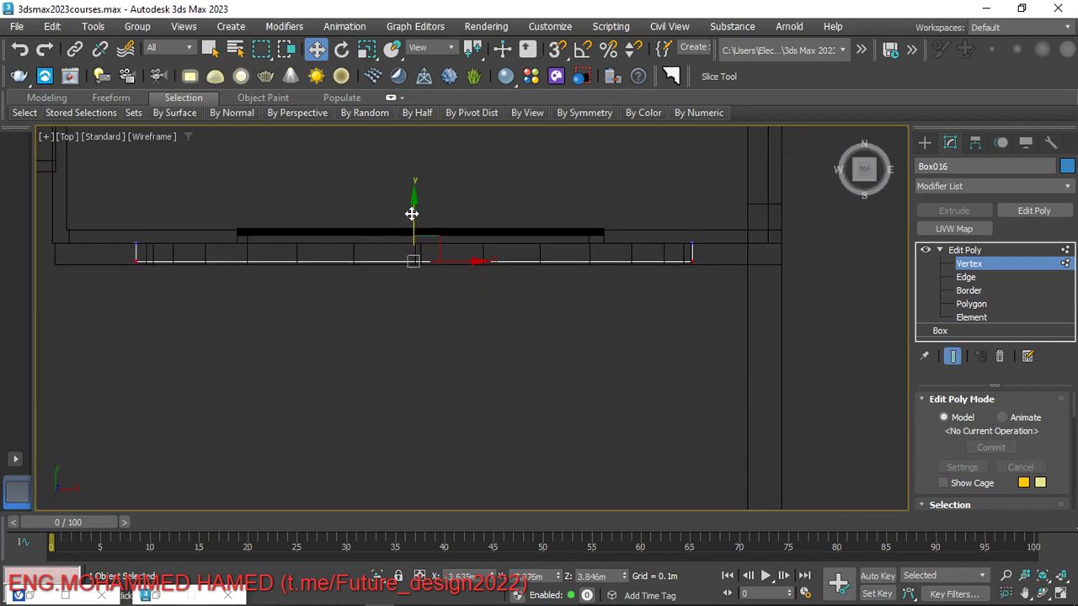
Examine the fit of the balcony box between the brick piers in a shaded orthographic view of the facade.
click(862, 181)
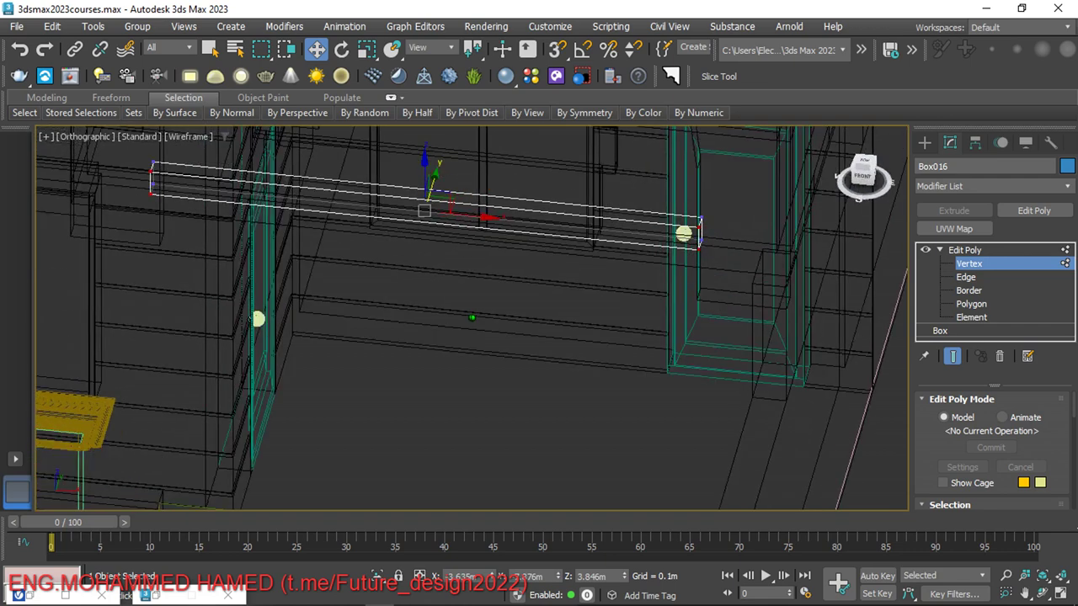
key(F3)
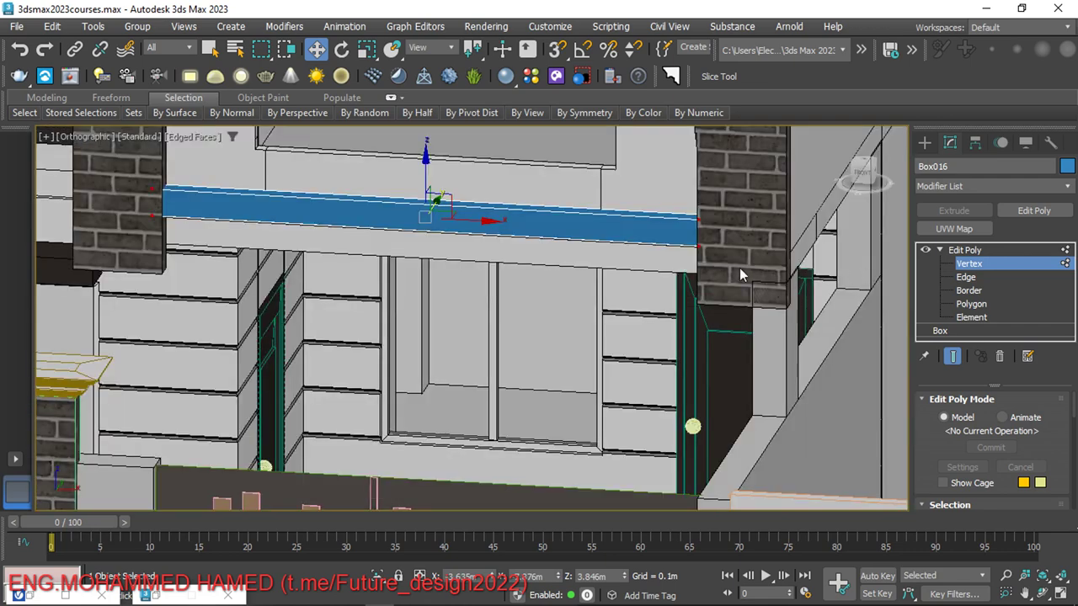
scroll(649, 266, down, 3)
scroll(632, 277, up, 2)
scroll(628, 279, down, 5)
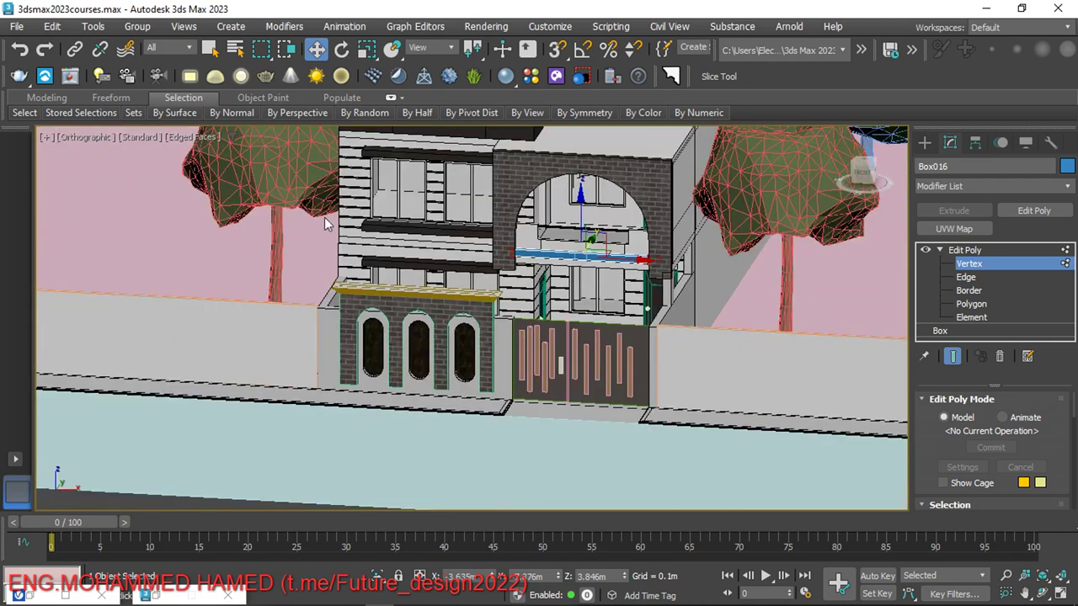
scroll(252, 198, down, 2)
click(95, 196)
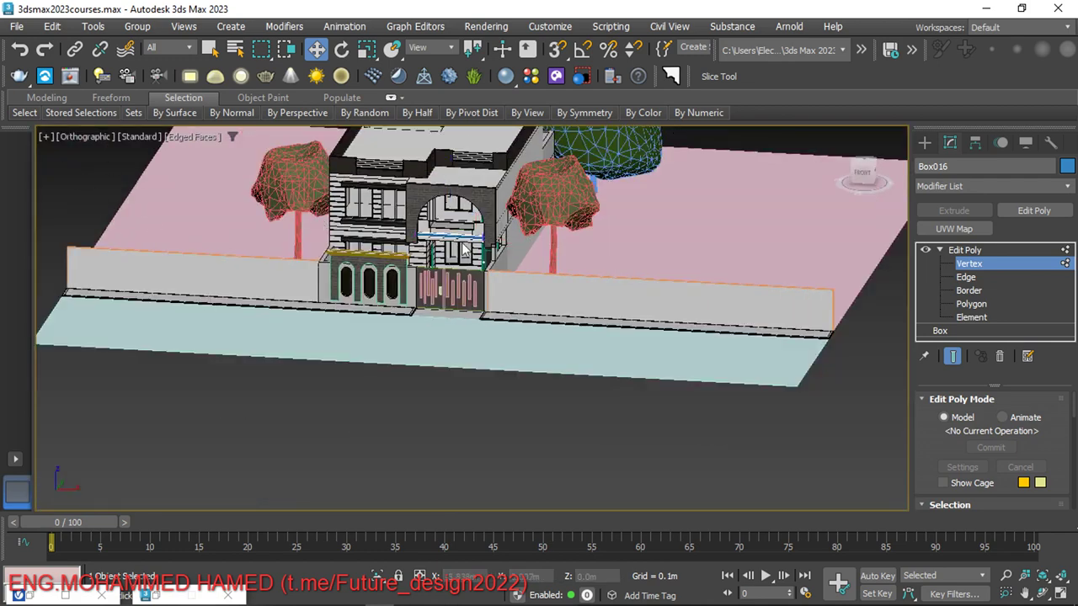
scroll(463, 246, up, 3)
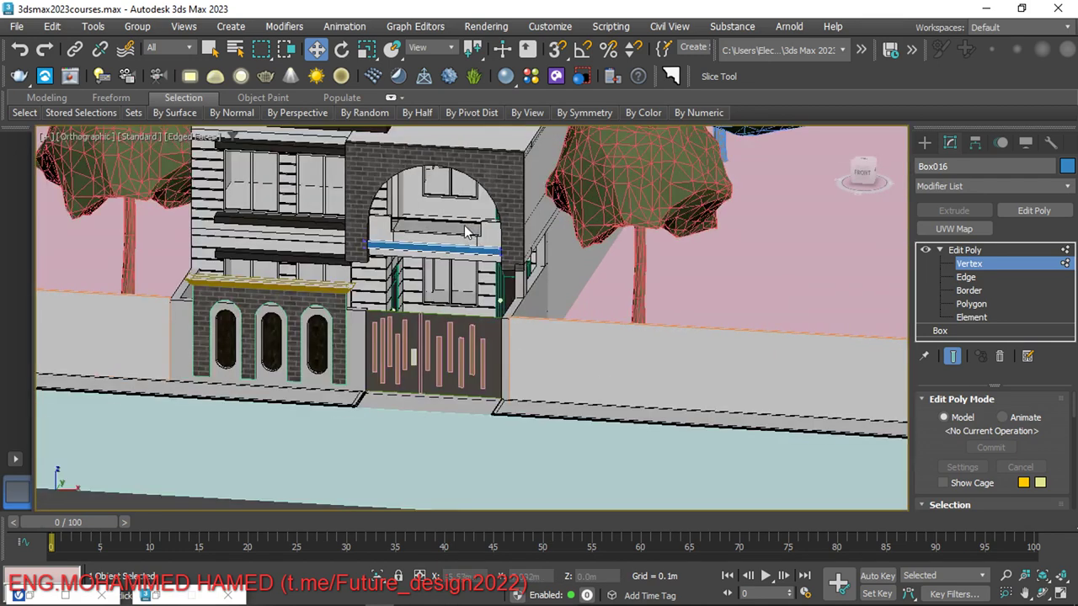
Leave vertex editing and assign the dark marble Material #11 to the balcony trim box.
click(61, 596)
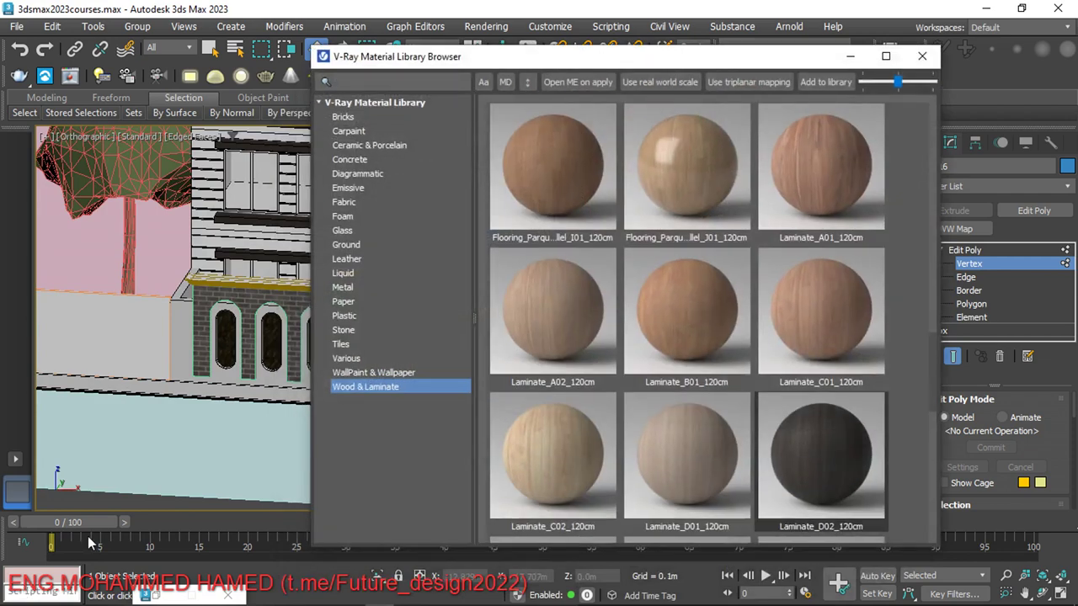
click(850, 56)
click(155, 596)
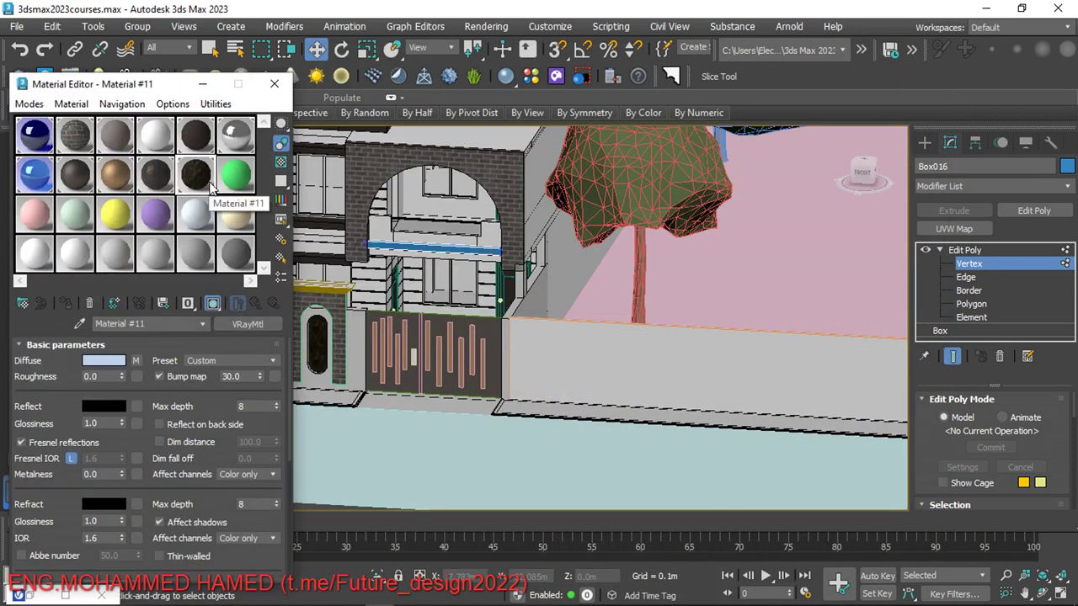
click(236, 176)
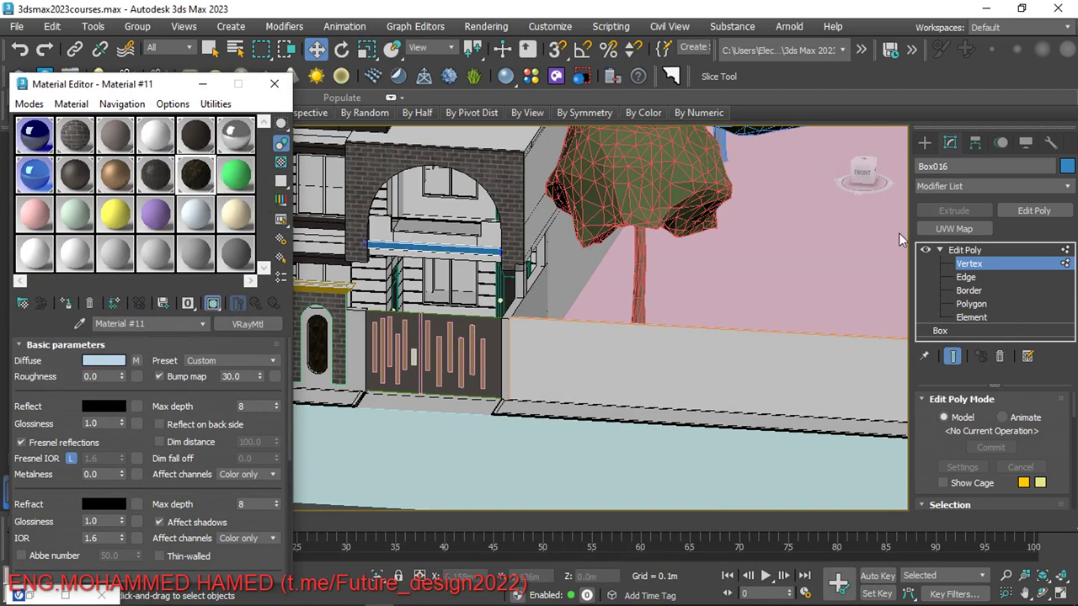
click(968, 264)
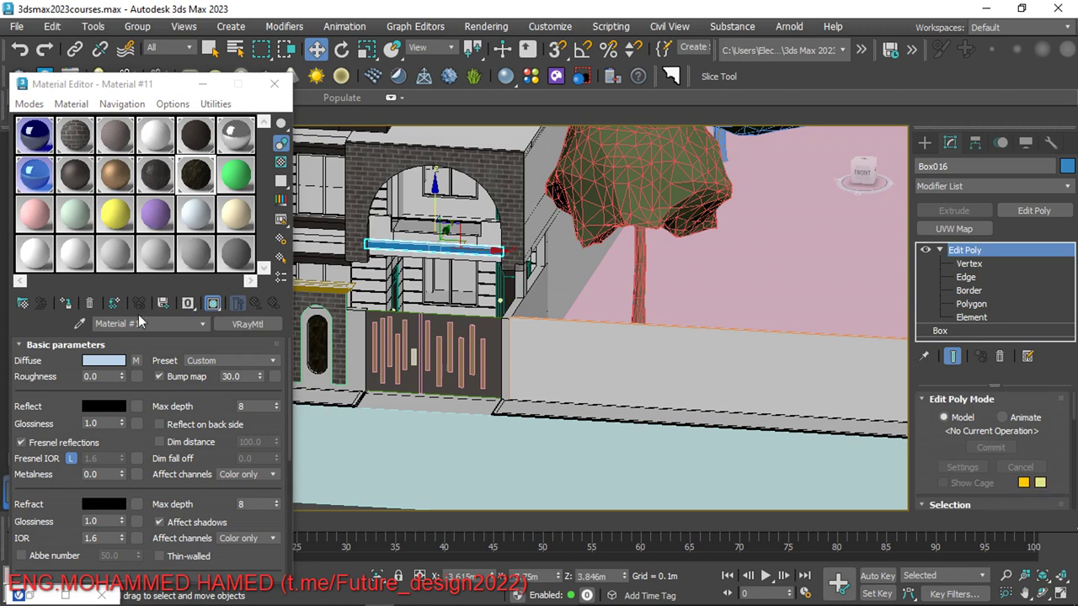
click(65, 305)
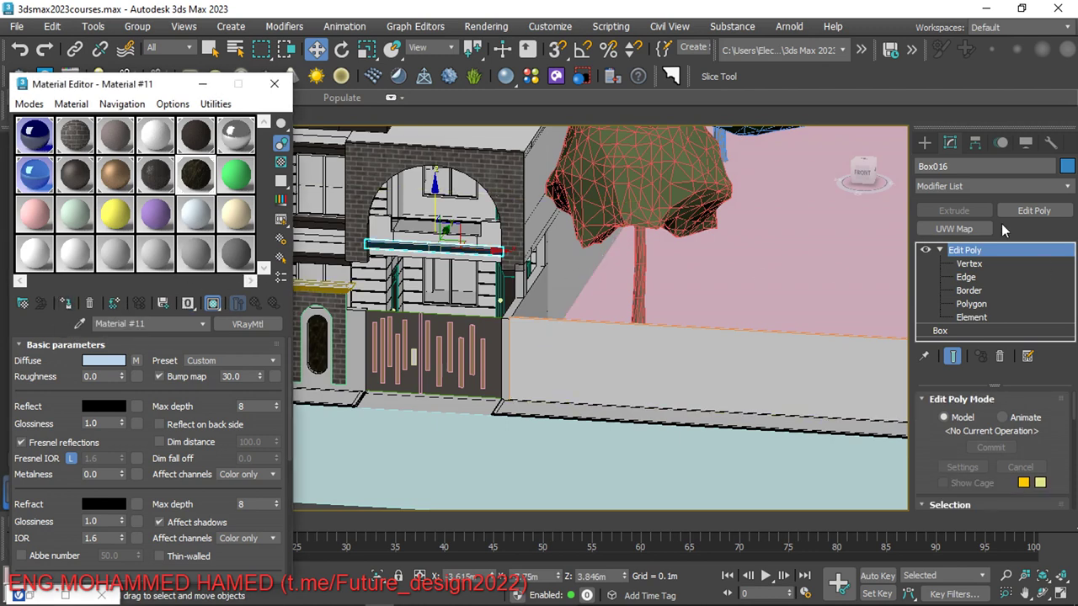
Add a UVW Map modifier to the balcony box with Box mapping and 1 m length, width and height.
click(930, 228)
scroll(890, 450, down, 2)
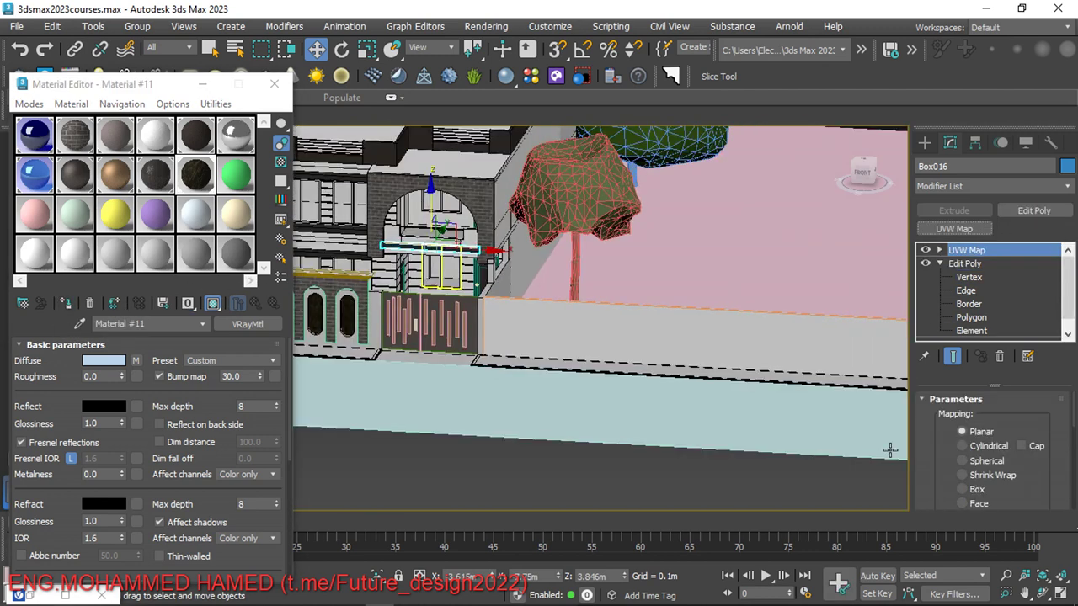
click(975, 490)
scroll(987, 476, down, 2)
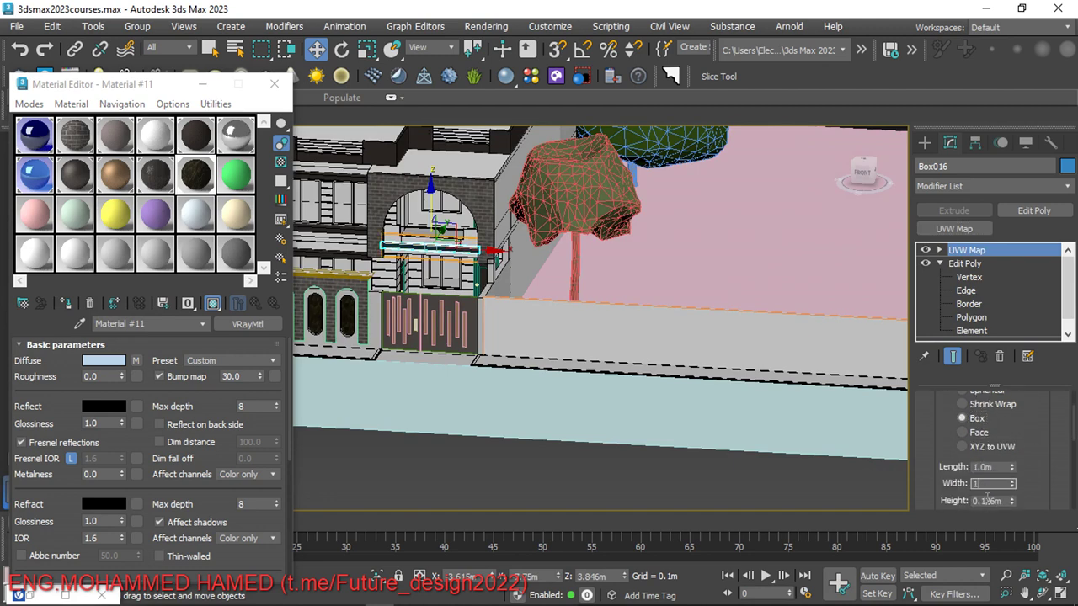
click(823, 292)
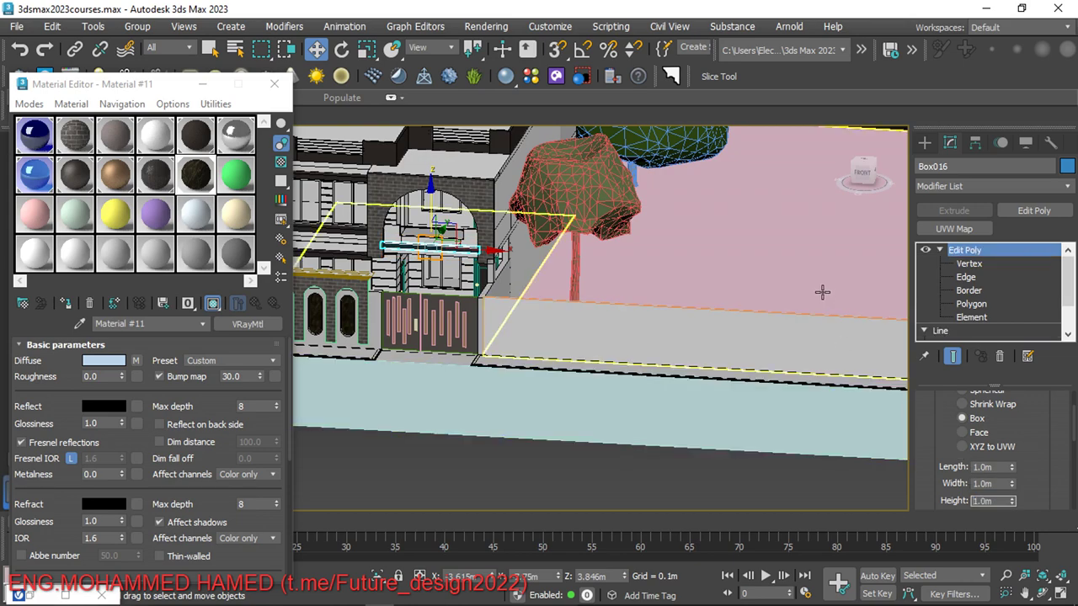
Examine the marble texture on the balcony trim box up close and in the whole facade, and clear the object selection.
scroll(404, 252, up, 5)
scroll(405, 252, up, 6)
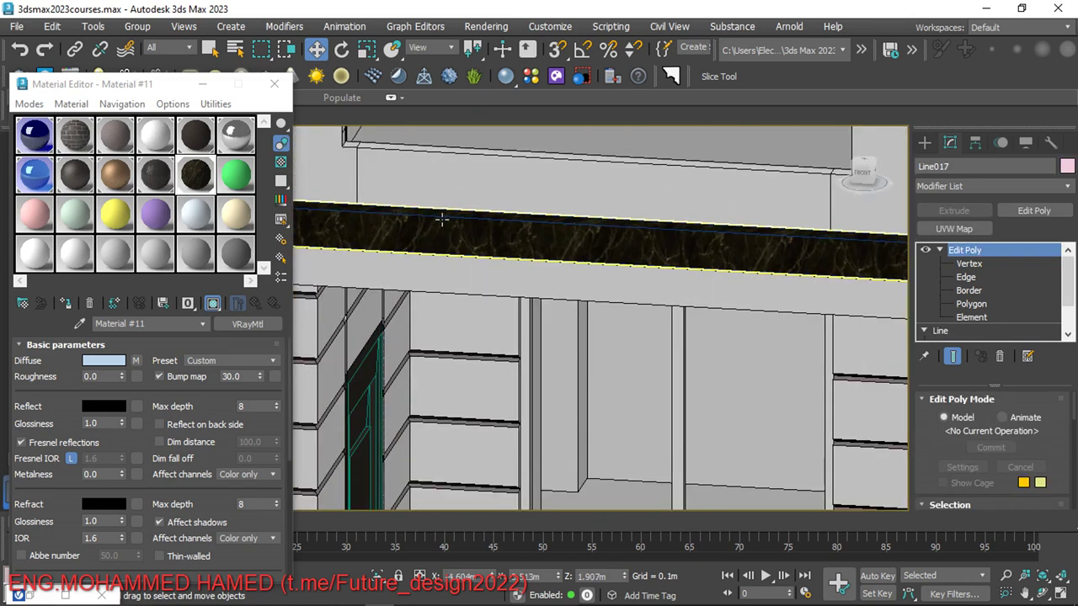
scroll(440, 221, down, 8)
scroll(602, 256, down, 6)
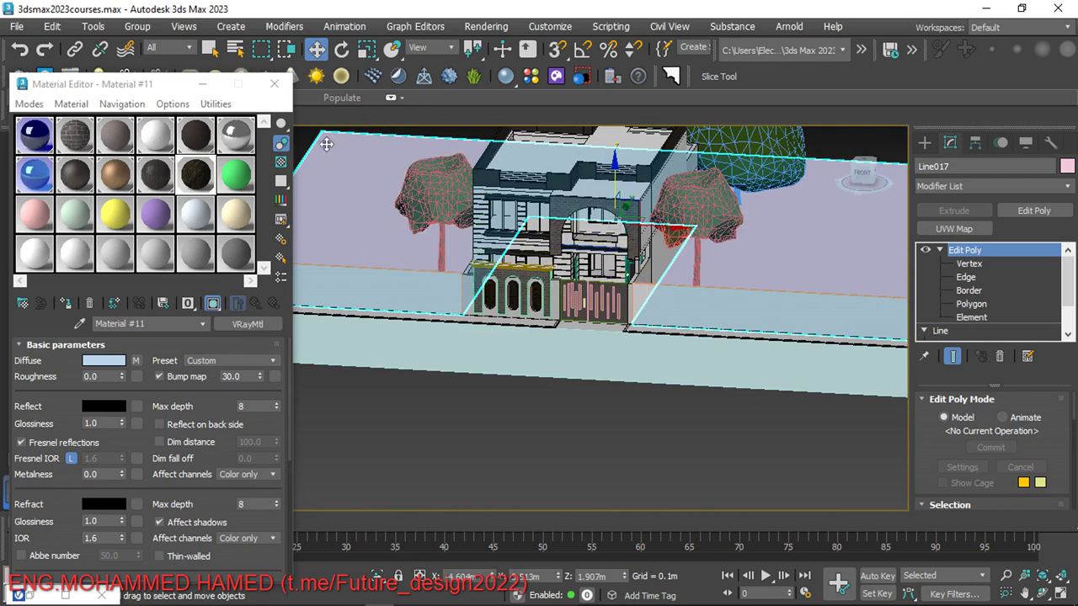
scroll(328, 147, down, 3)
click(345, 161)
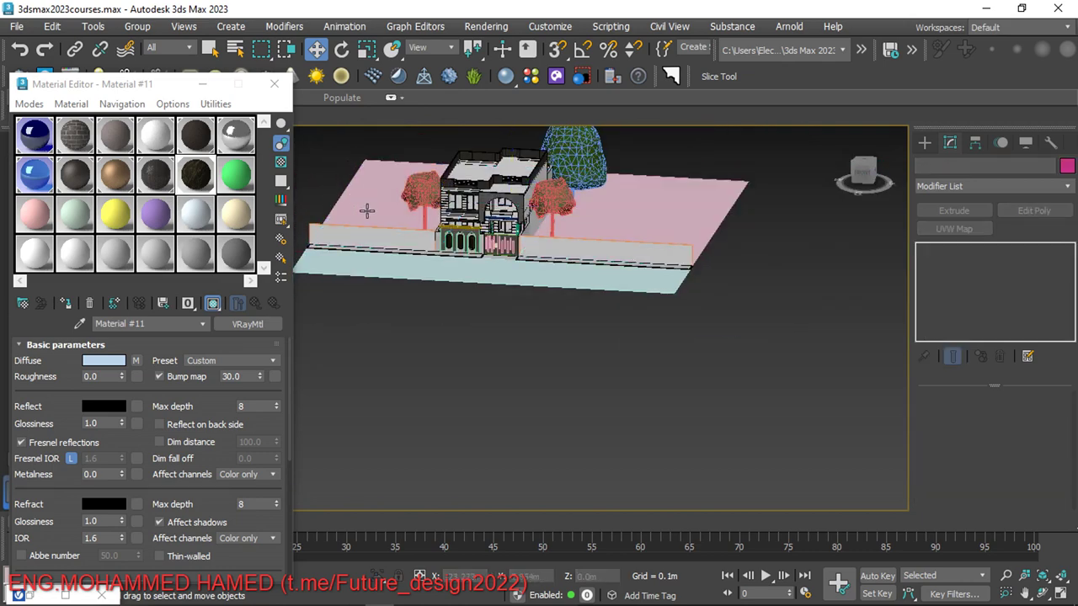
scroll(506, 223, up, 8)
scroll(520, 226, up, 2)
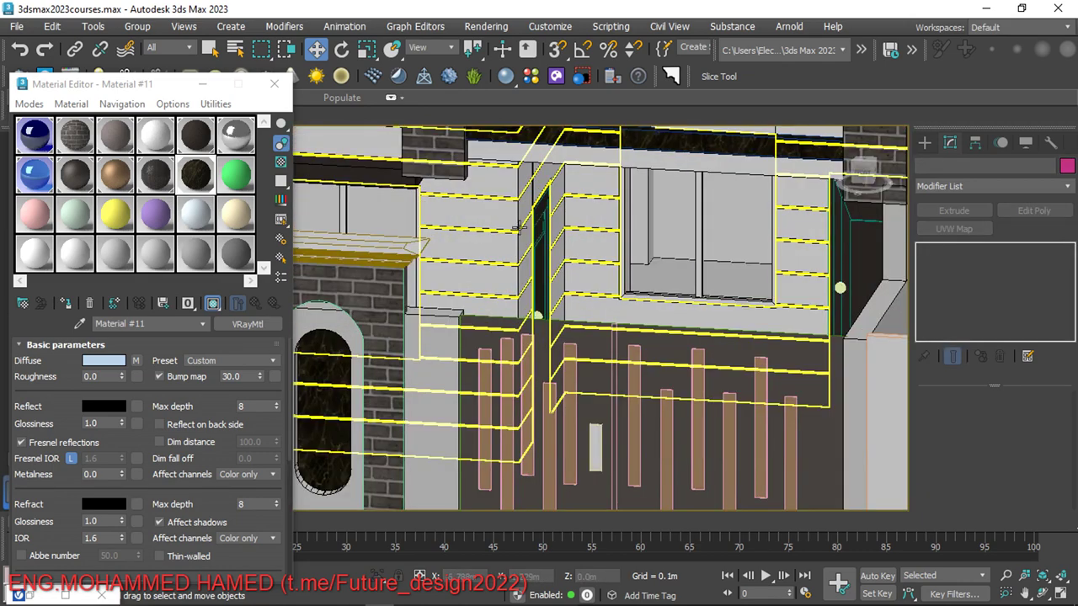
Select the light-blue street plane running along the front of the villa's fence and gate.
scroll(545, 225, down, 2)
scroll(545, 226, up, 2)
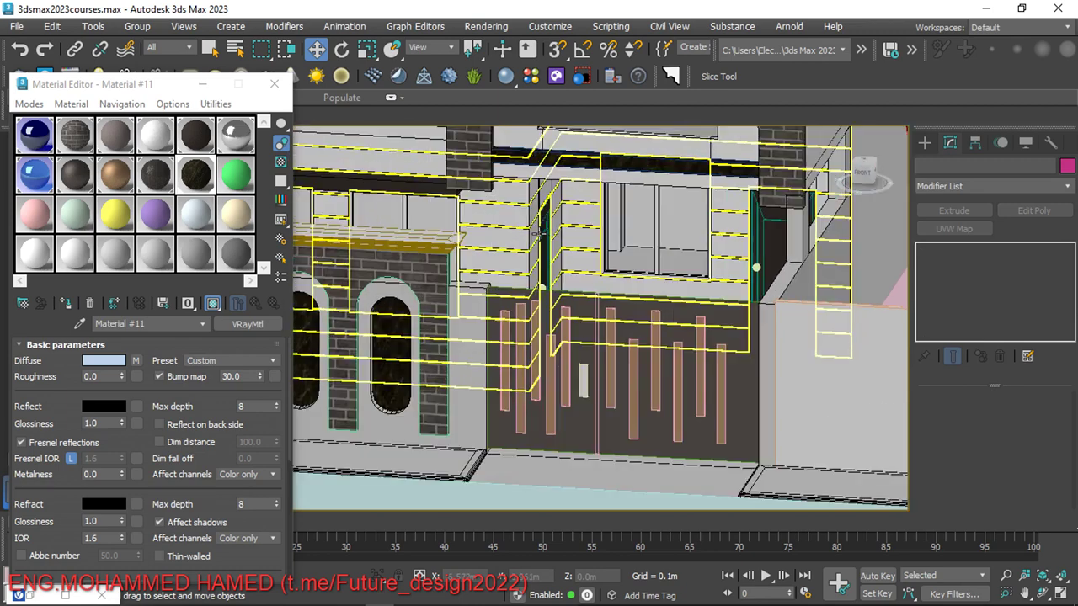
scroll(536, 240, down, 6)
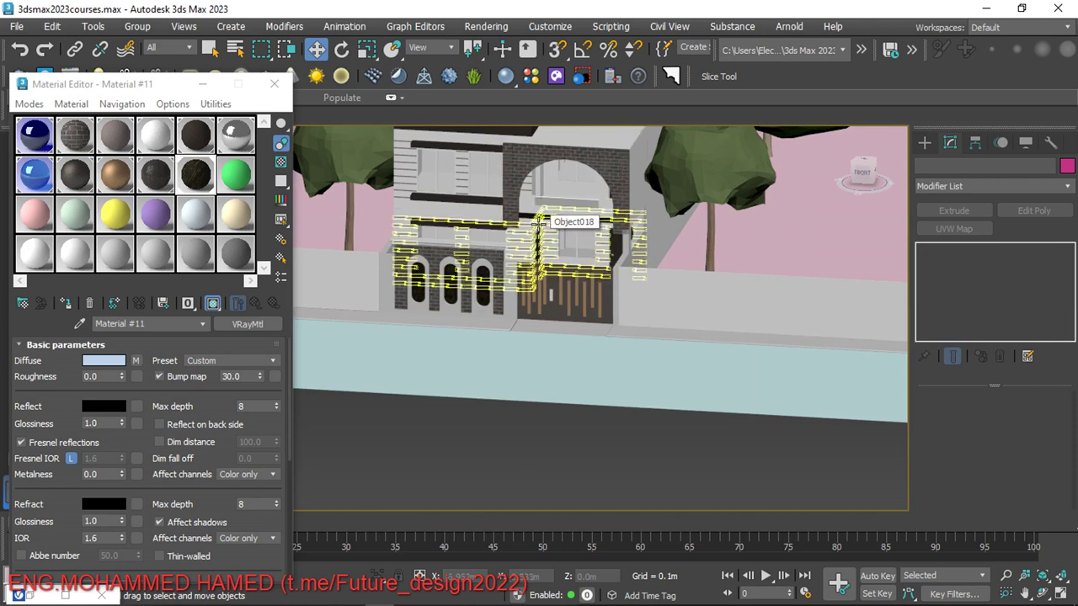
click(536, 222)
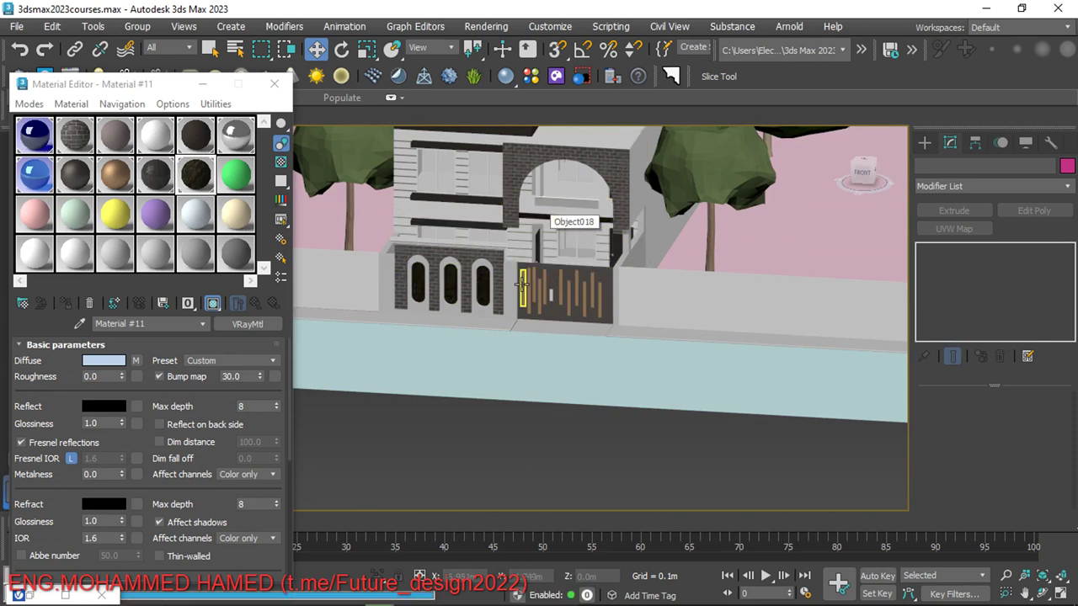
scroll(524, 290, down, 6)
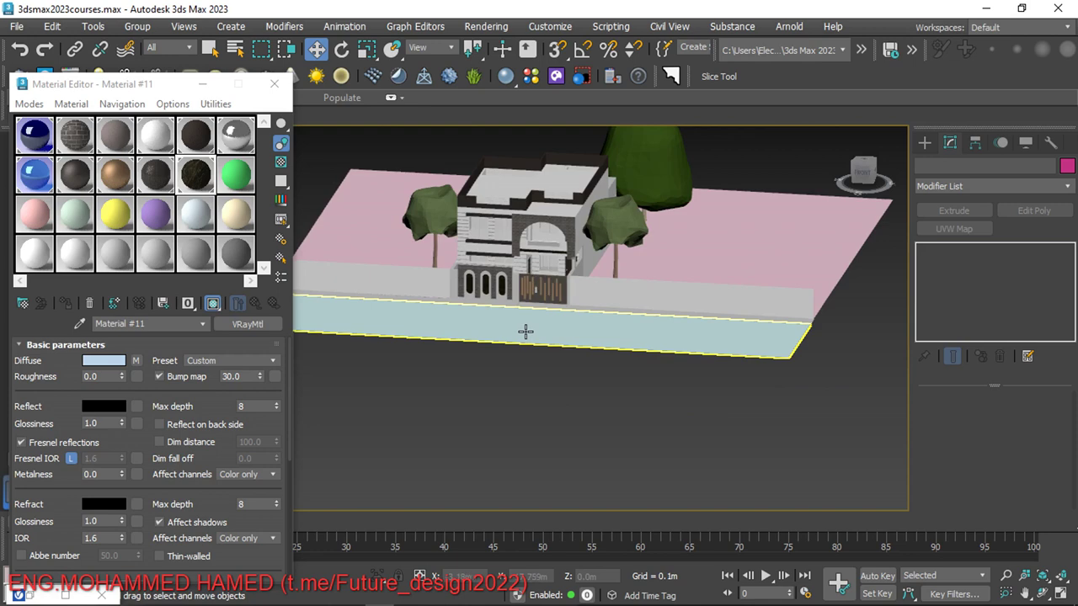
click(526, 332)
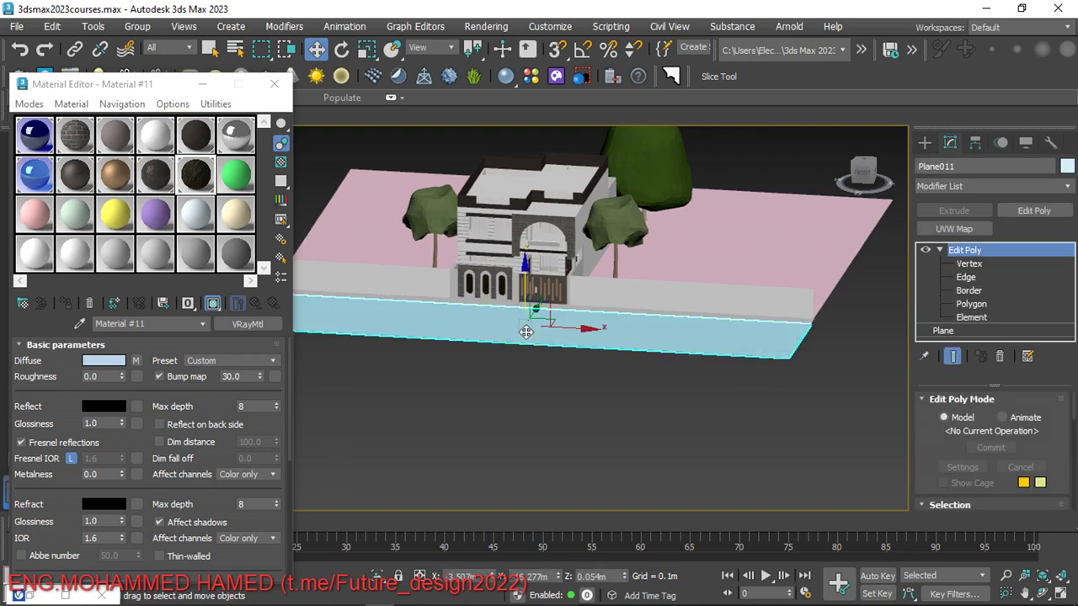
scroll(556, 313, up, 6)
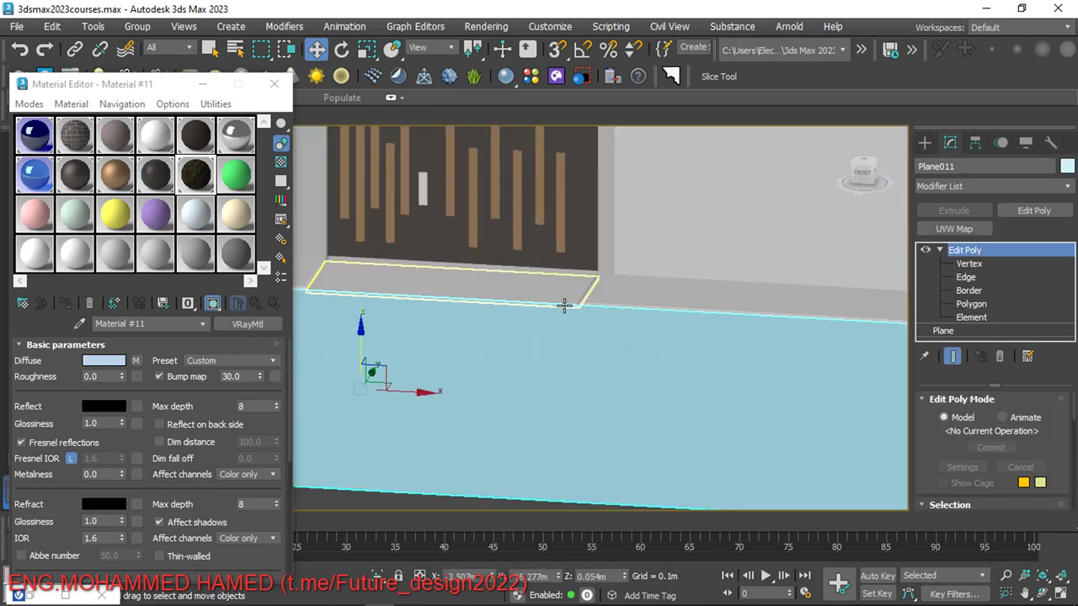
Select the ground plane beneath the house and its front gate, instead of the two sidewalk strips.
scroll(563, 306, down, 2)
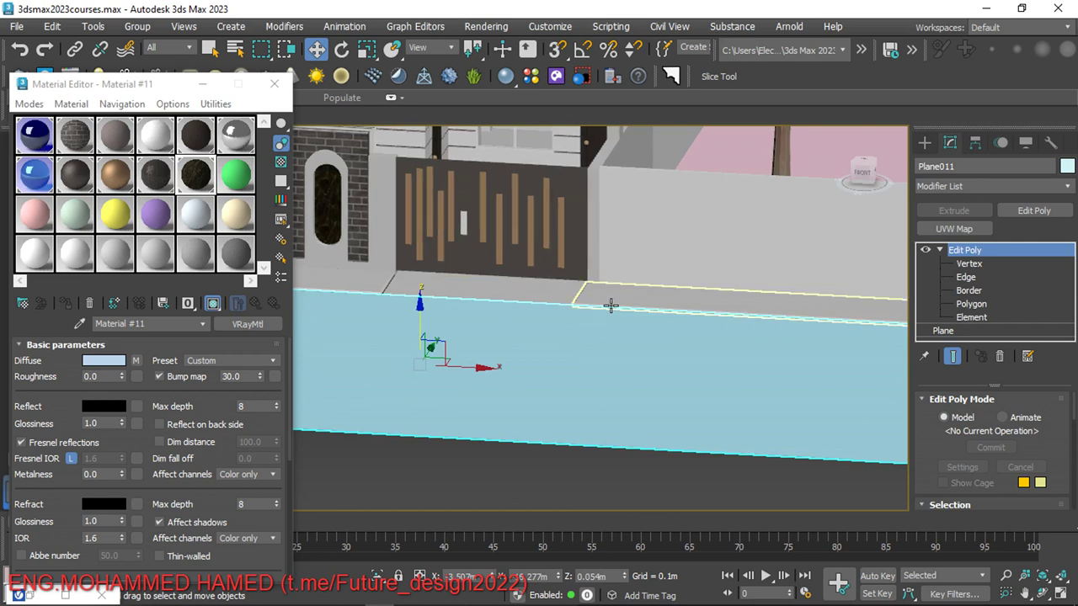
click(612, 306)
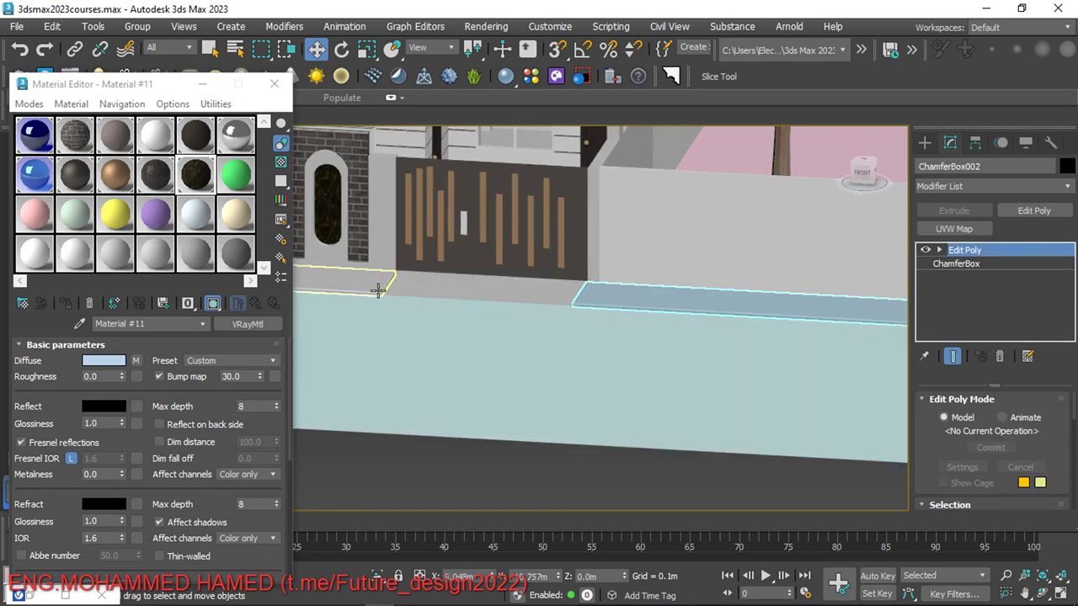
ctrl+click(378, 290)
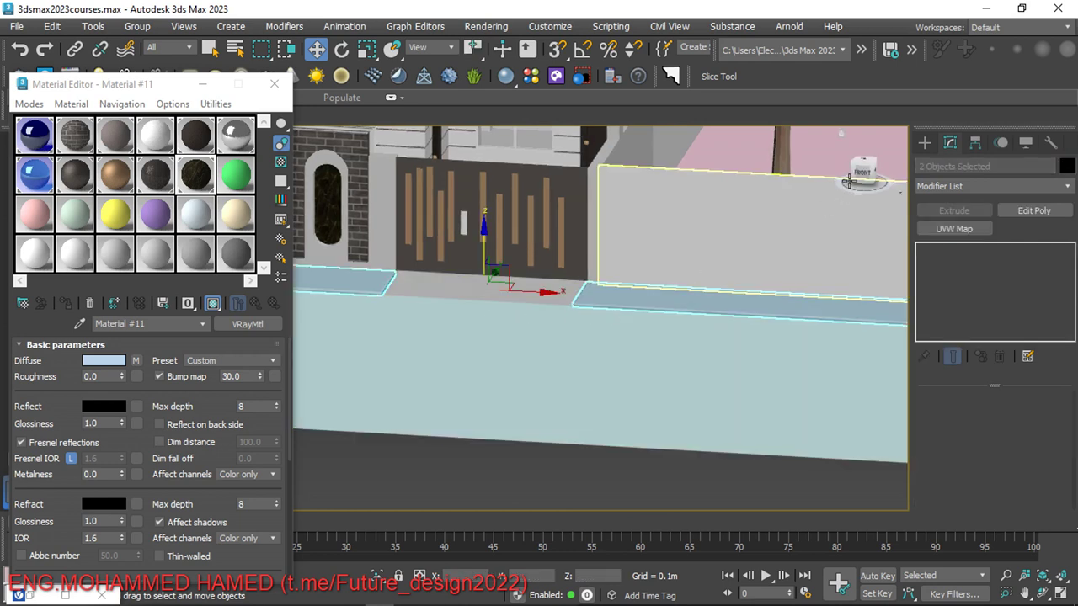
drag(861, 177, 839, 185)
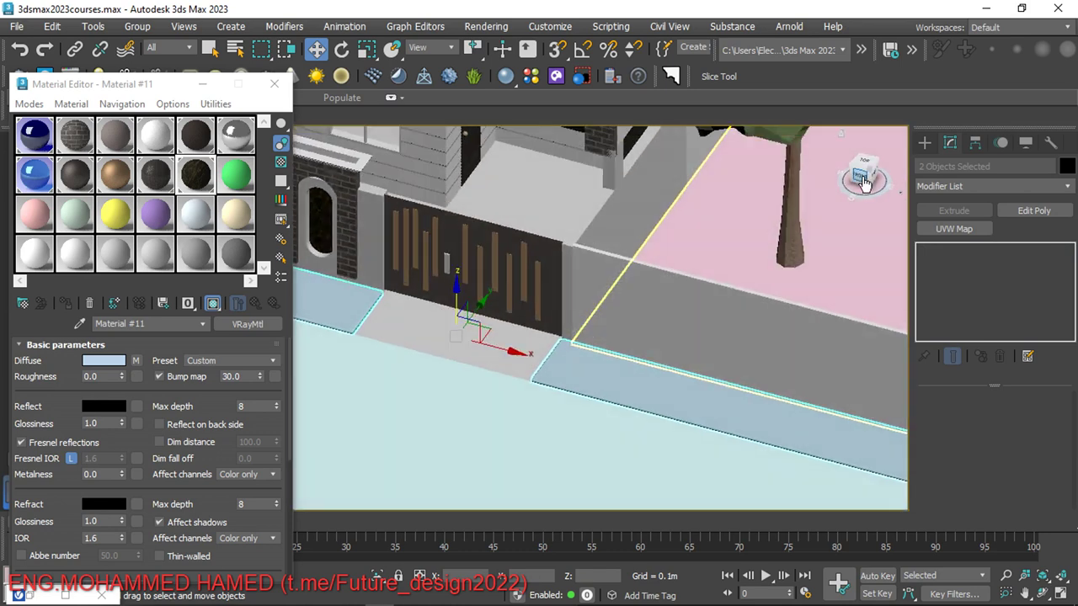
click(526, 203)
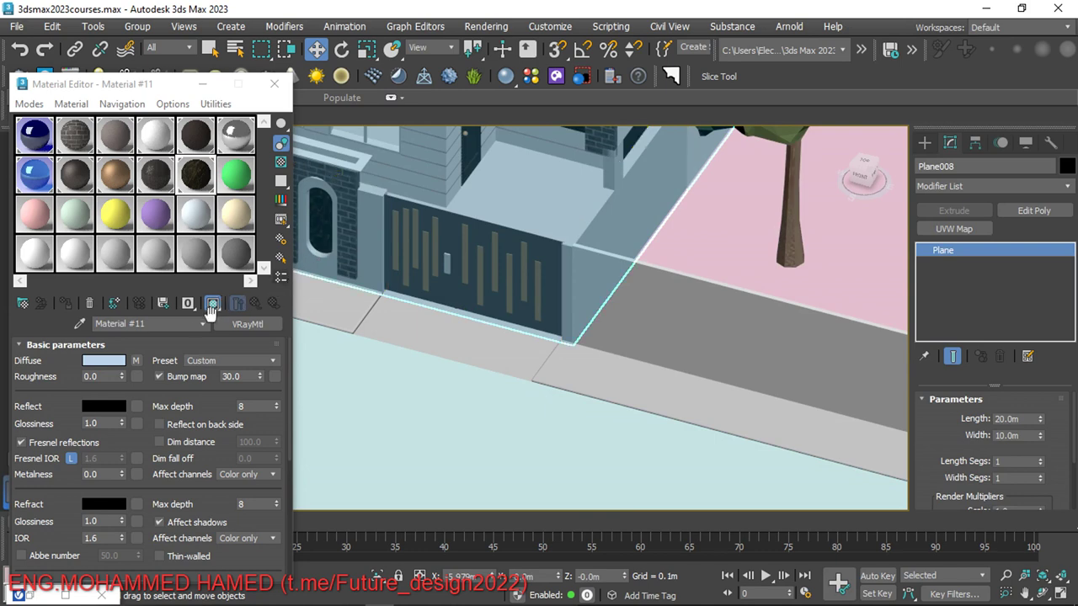
Add a VRayBitmap map to the diffuse channel of the green Material #12.
click(240, 179)
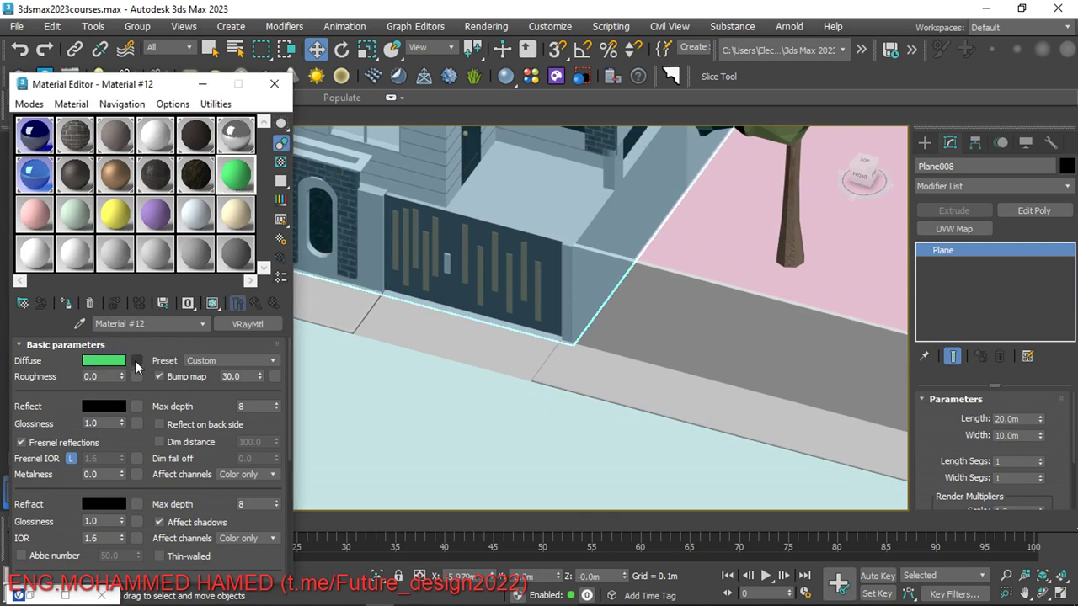
click(136, 362)
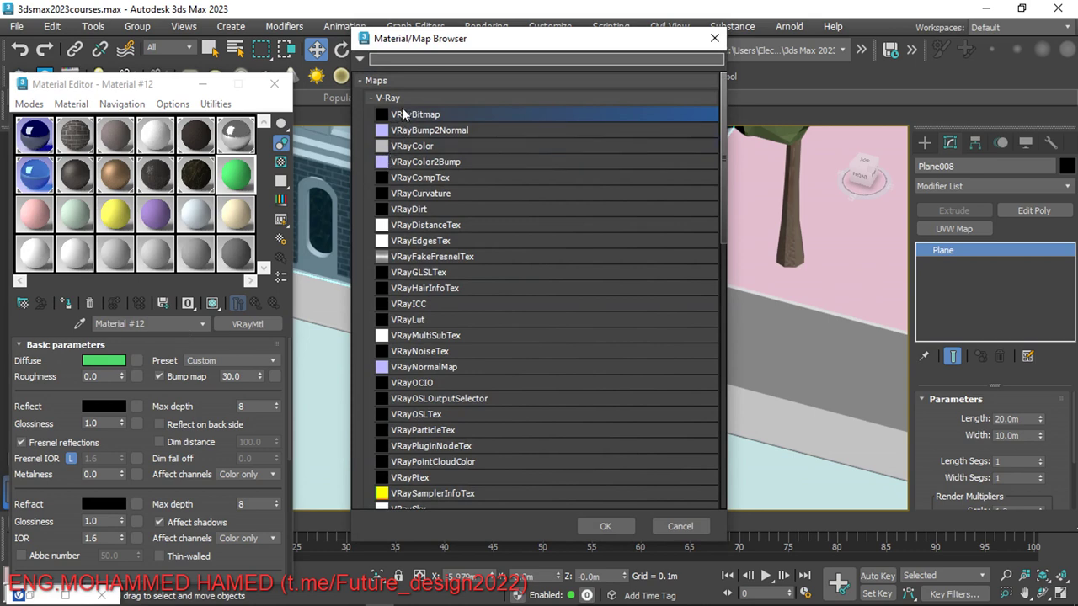
double_click(403, 113)
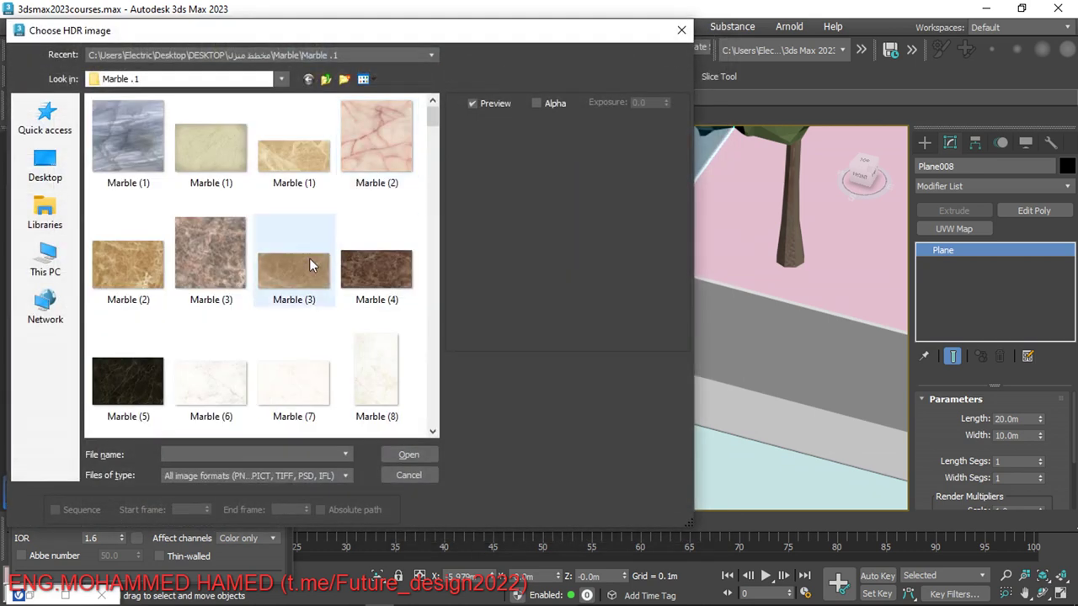
Browse from the desktop's DESKTOP folder through مخطط منزل and Marble to the inner Marble texture folder.
scroll(336, 313, down, 8)
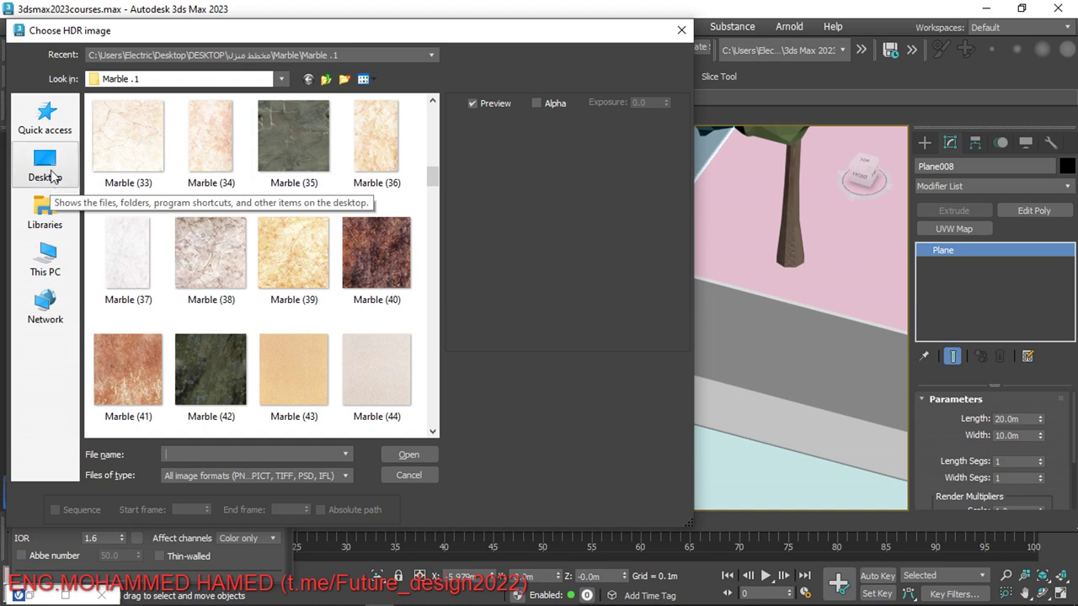
click(46, 173)
double_click(294, 198)
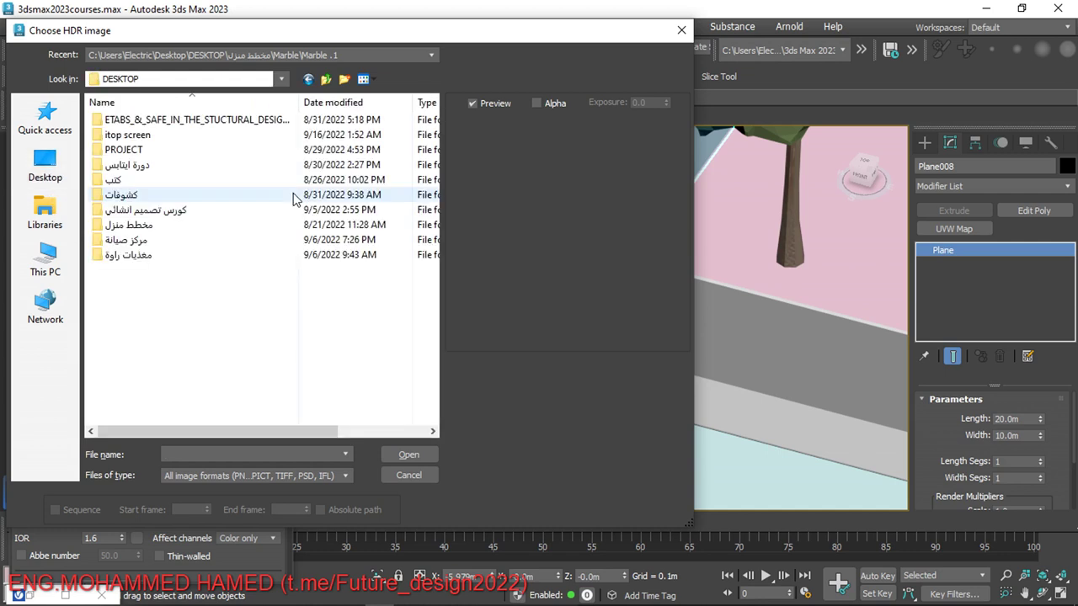
double_click(138, 228)
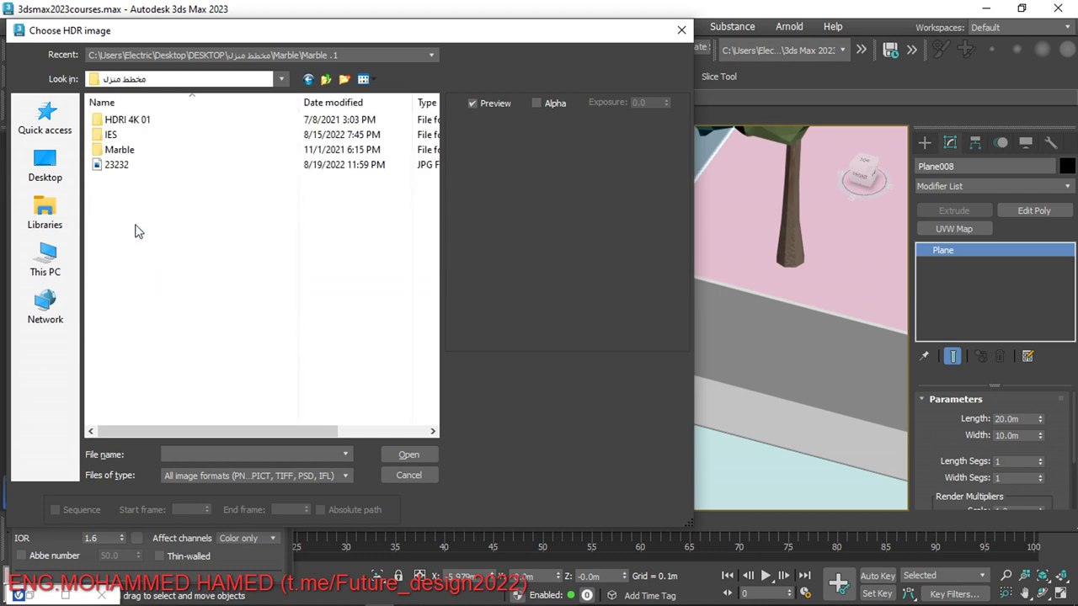
click(137, 150)
double_click(137, 150)
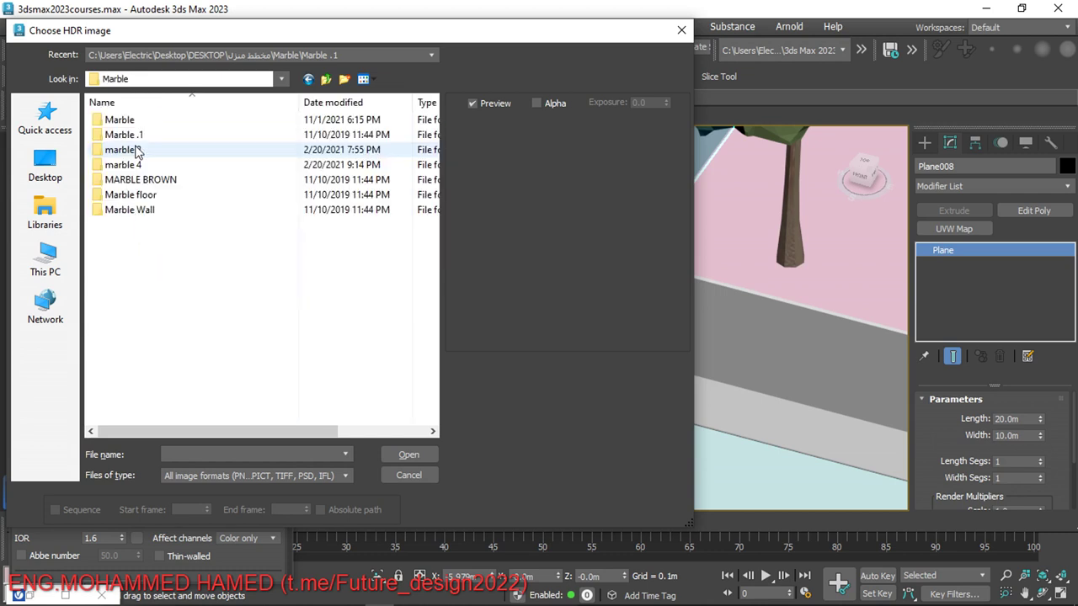
double_click(149, 122)
Examine the texture thumbnails in the inner Marble folder for a suitable ground material image.
scroll(296, 329, down, 10)
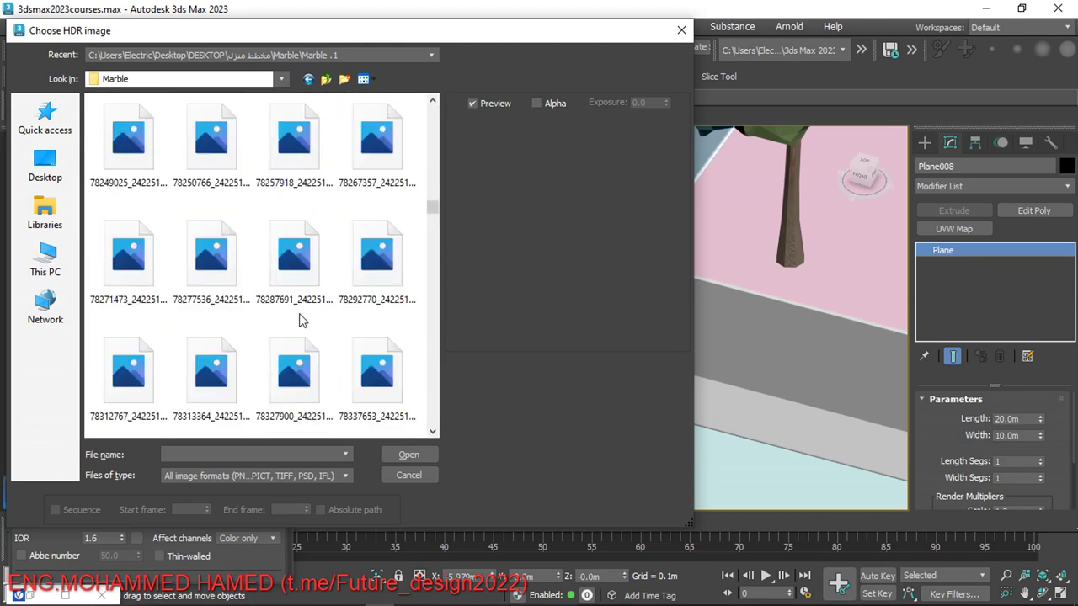
scroll(296, 329, down, 3)
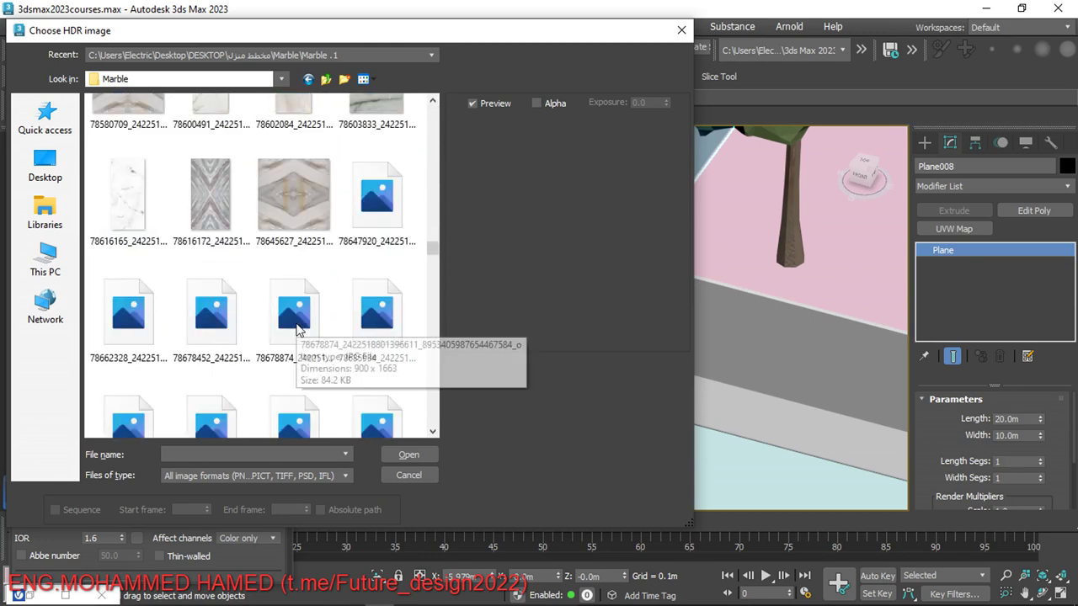
scroll(296, 328, down, 5)
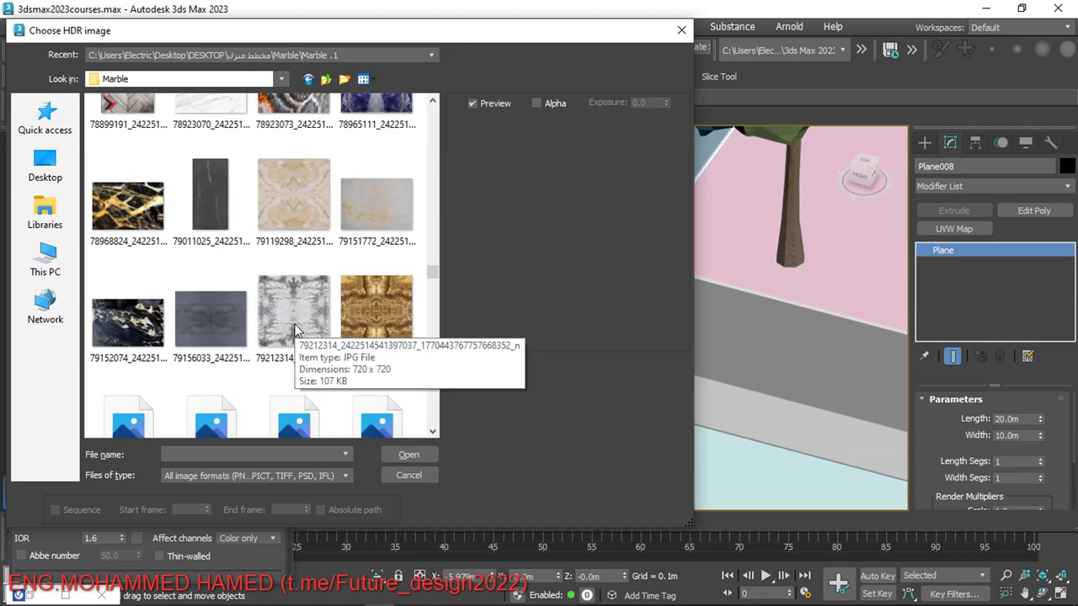
scroll(296, 332, down, 8)
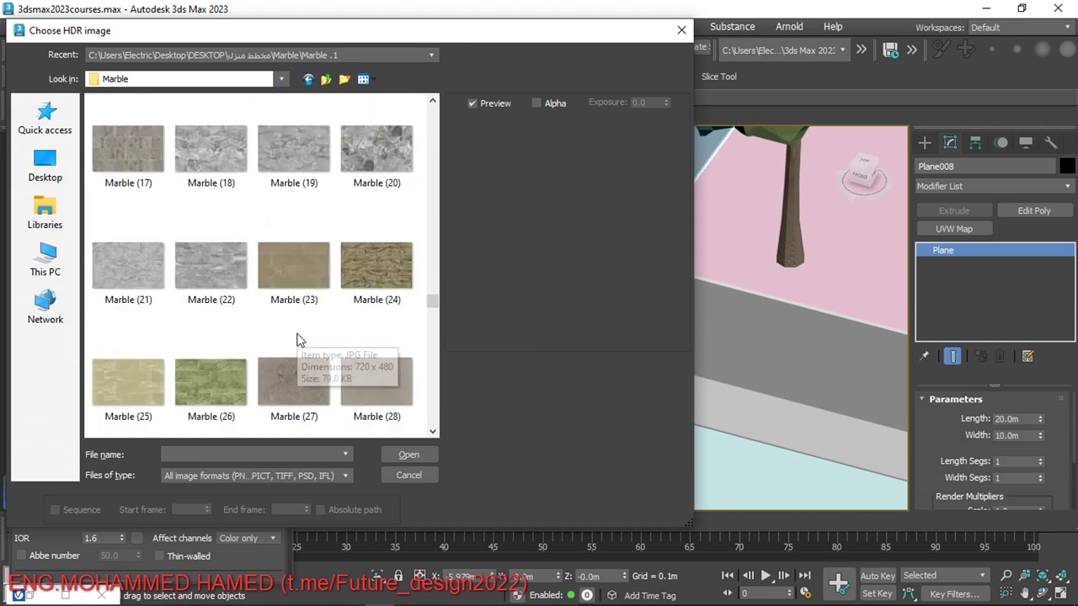
scroll(296, 340, down, 6)
scroll(296, 339, down, 6)
scroll(299, 341, up, 2)
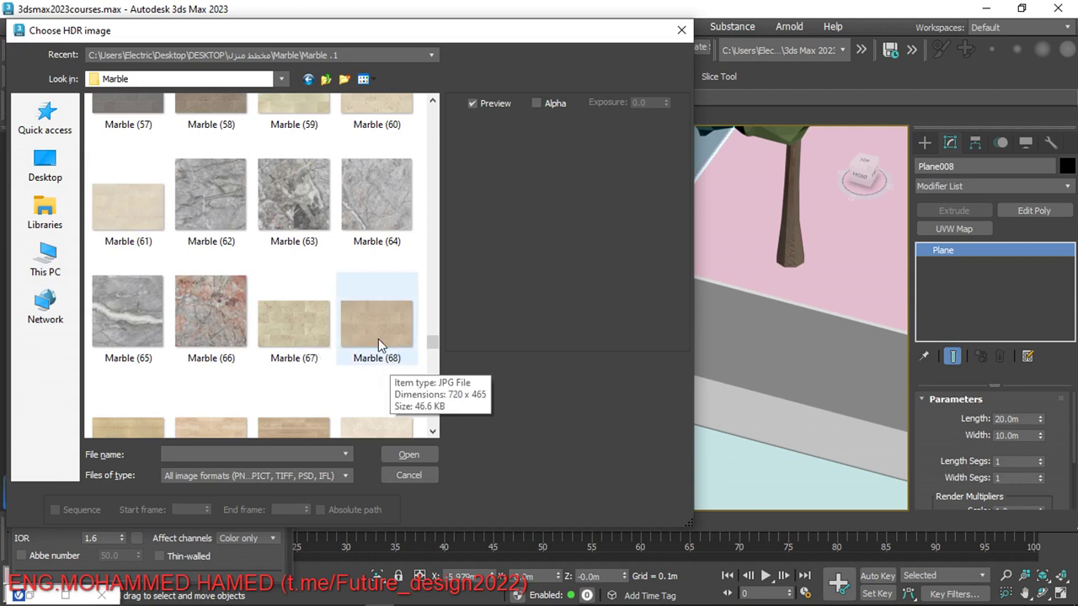
scroll(337, 263, up, 2)
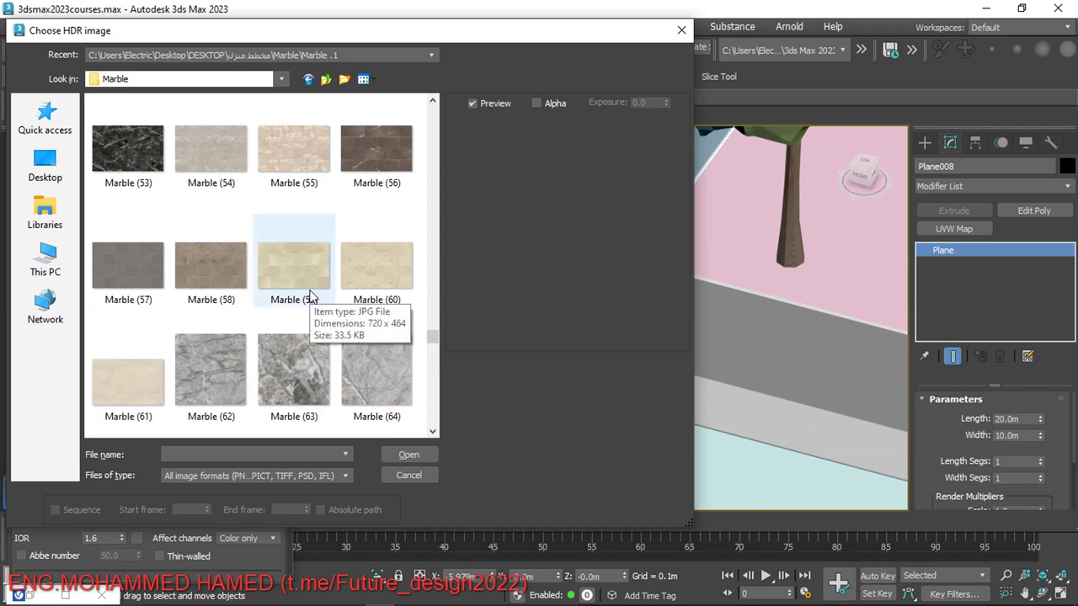
scroll(310, 296, down, 2)
scroll(310, 297, down, 8)
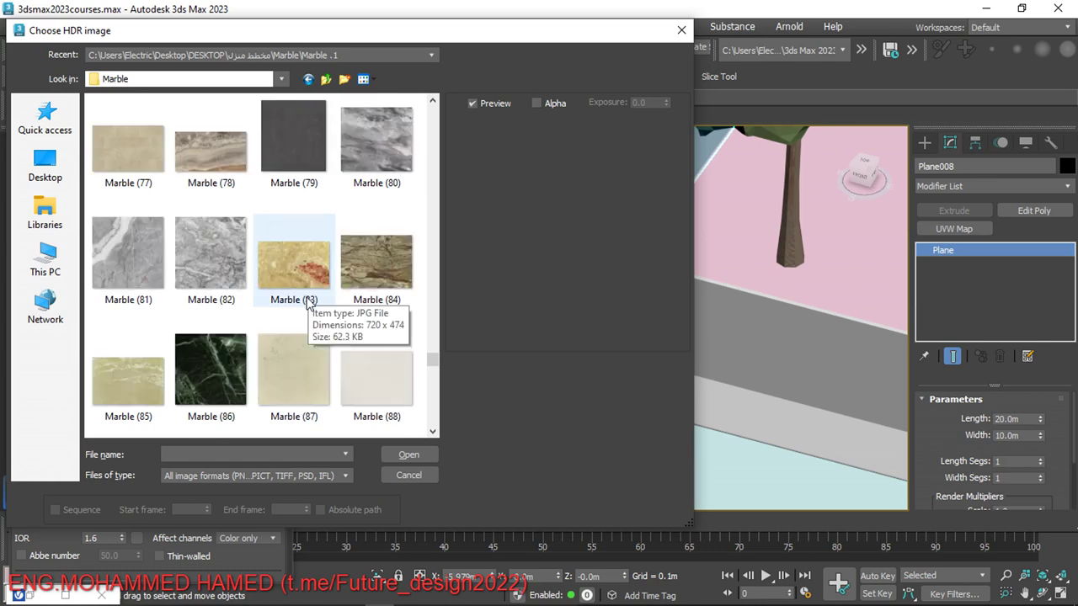
scroll(308, 300, down, 6)
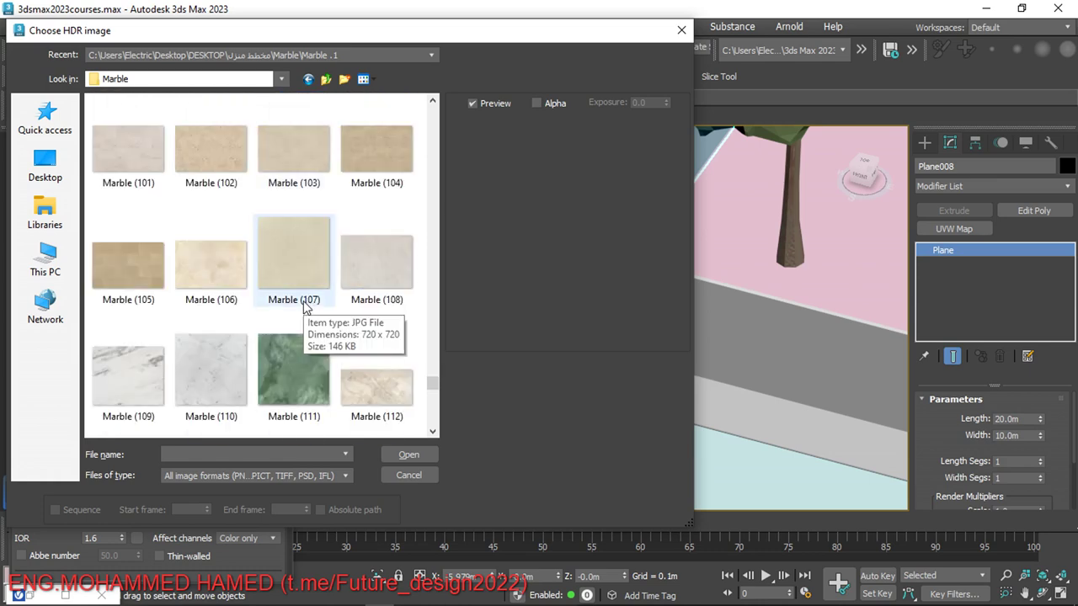
scroll(304, 308, down, 4)
scroll(304, 307, down, 2)
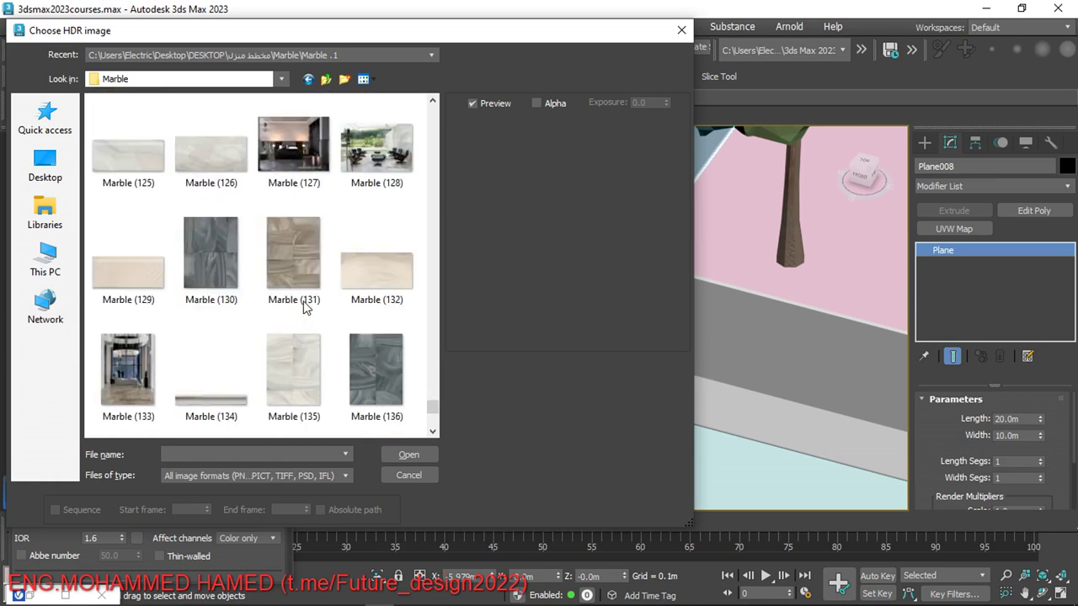
scroll(304, 308, down, 2)
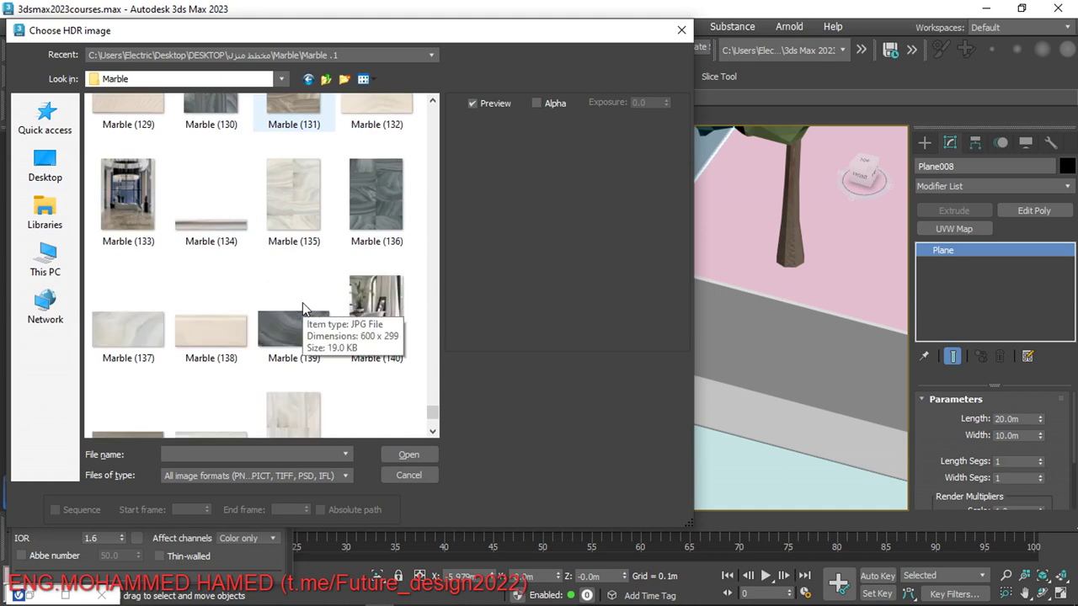
scroll(304, 307, down, 2)
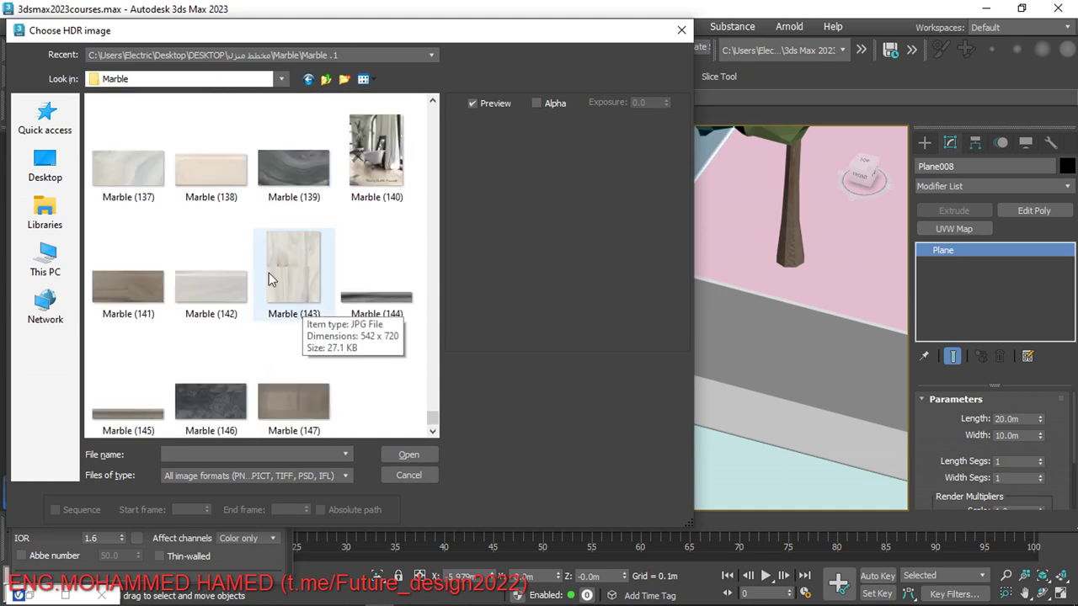
Go back to the parent folder and examine the marble textures in the Marble .1 folder.
click(307, 80)
double_click(144, 137)
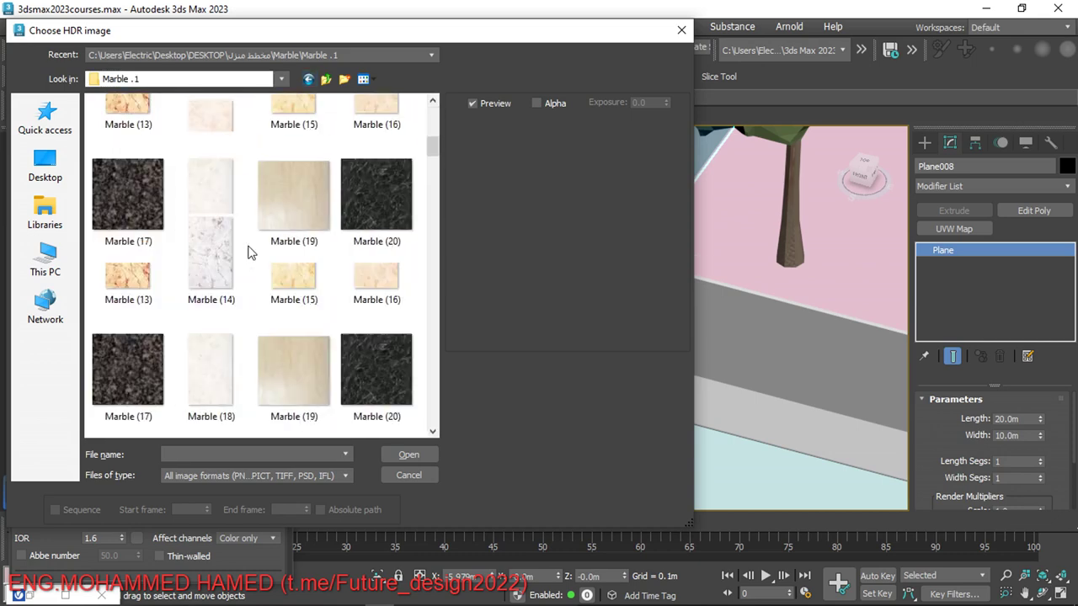
scroll(249, 253, down, 17)
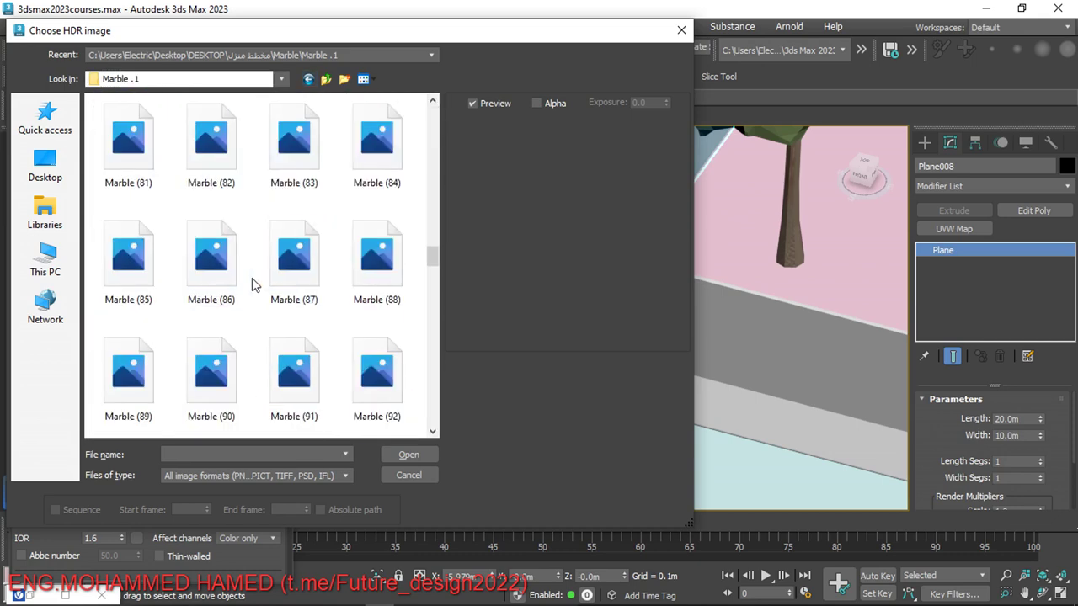
scroll(251, 280, down, 5)
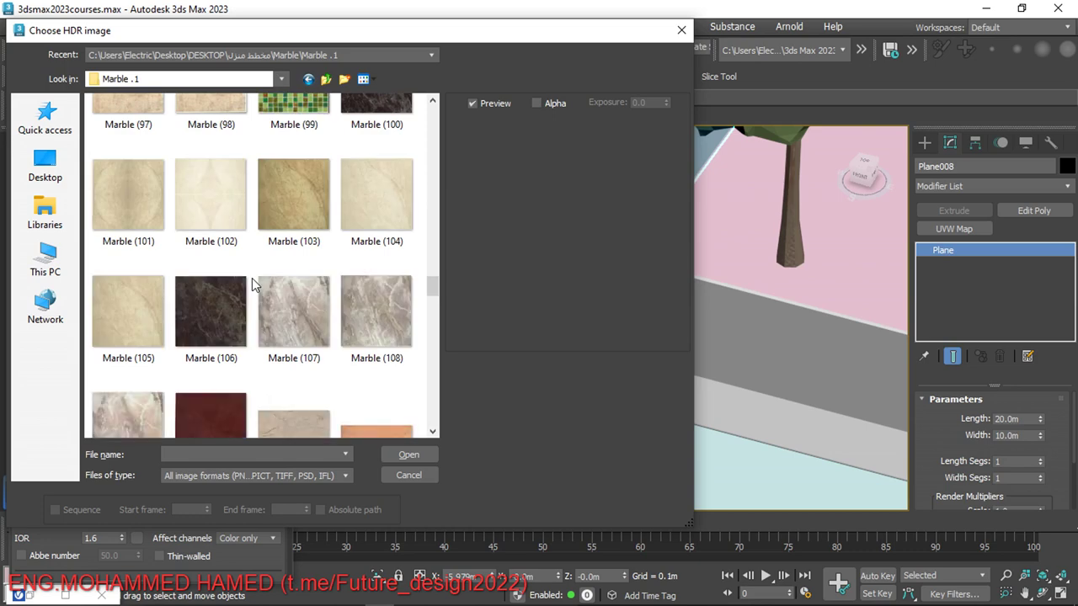
scroll(254, 284, down, 15)
scroll(254, 284, down, 3)
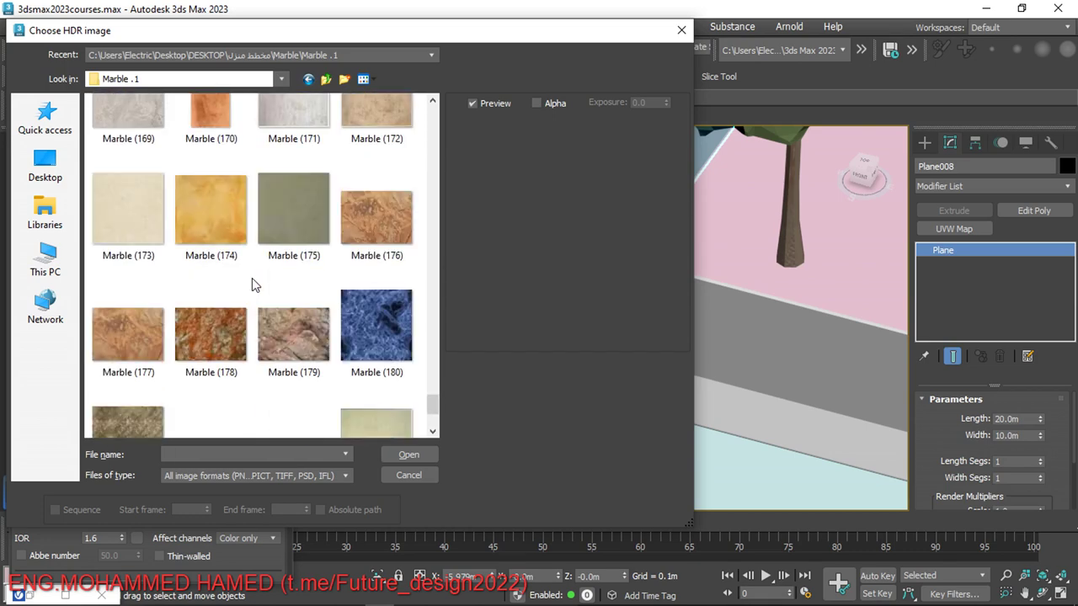
scroll(252, 285, down, 4)
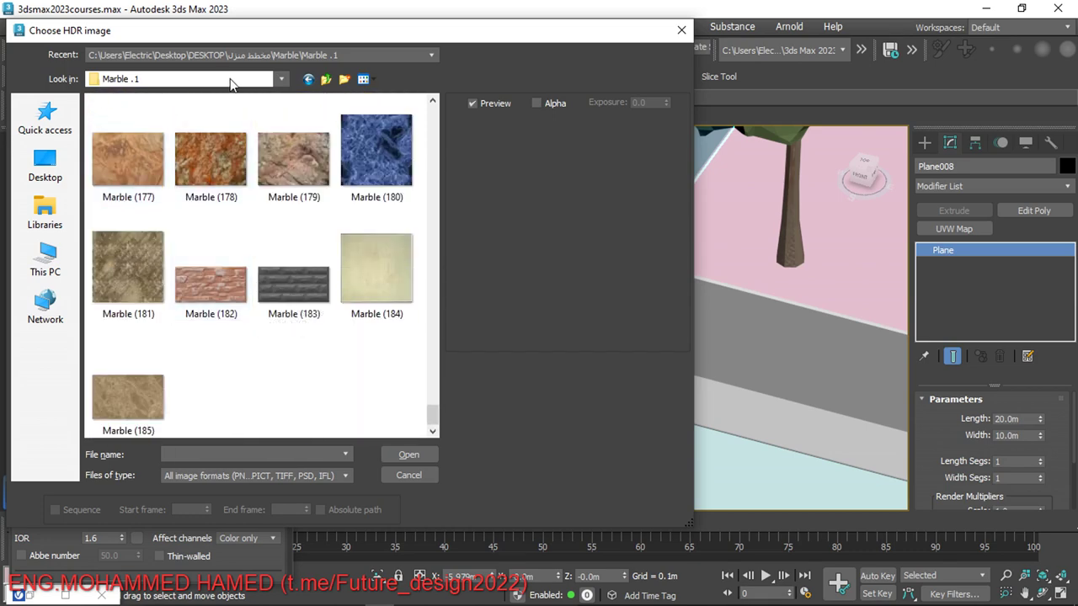
Go back to the parent Marble folder and examine the textures in marble 2's 150 Mapple Textures folder.
click(308, 79)
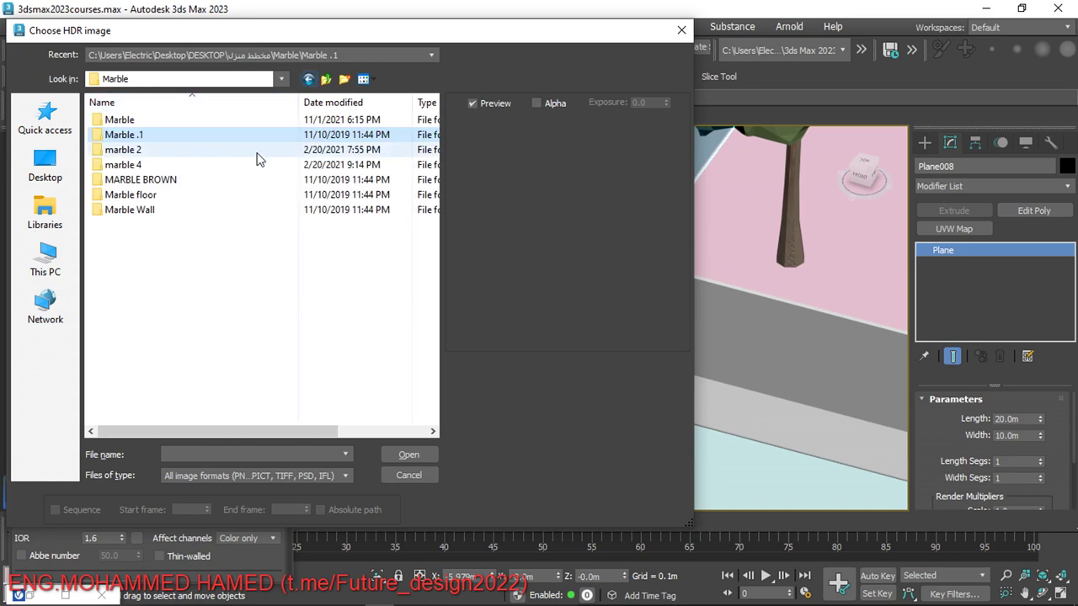
double_click(178, 148)
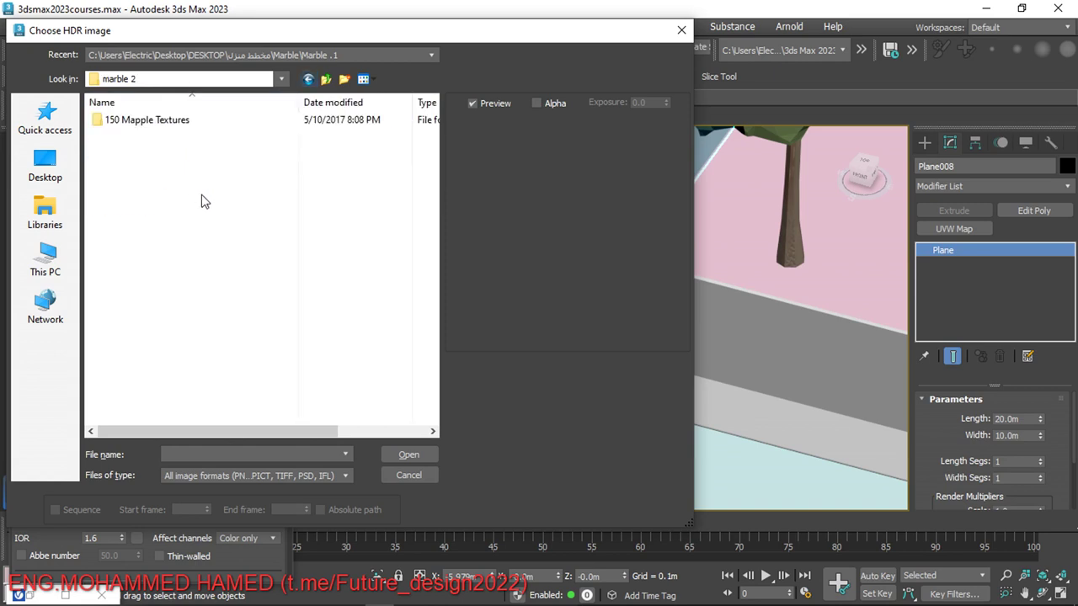
double_click(166, 122)
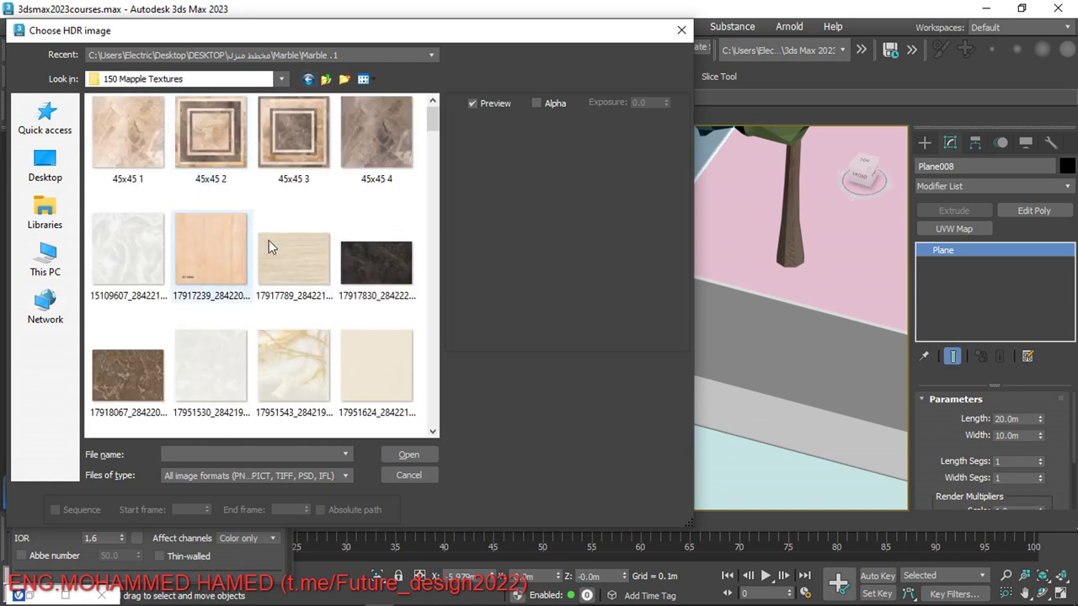
scroll(274, 246, down, 5)
scroll(278, 251, down, 8)
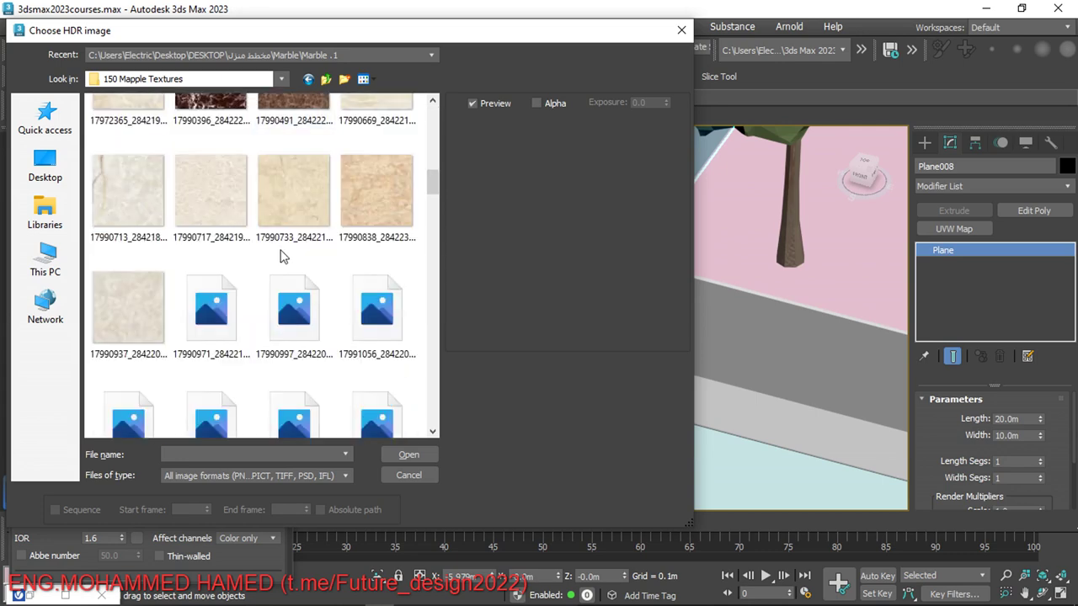
scroll(281, 256, down, 5)
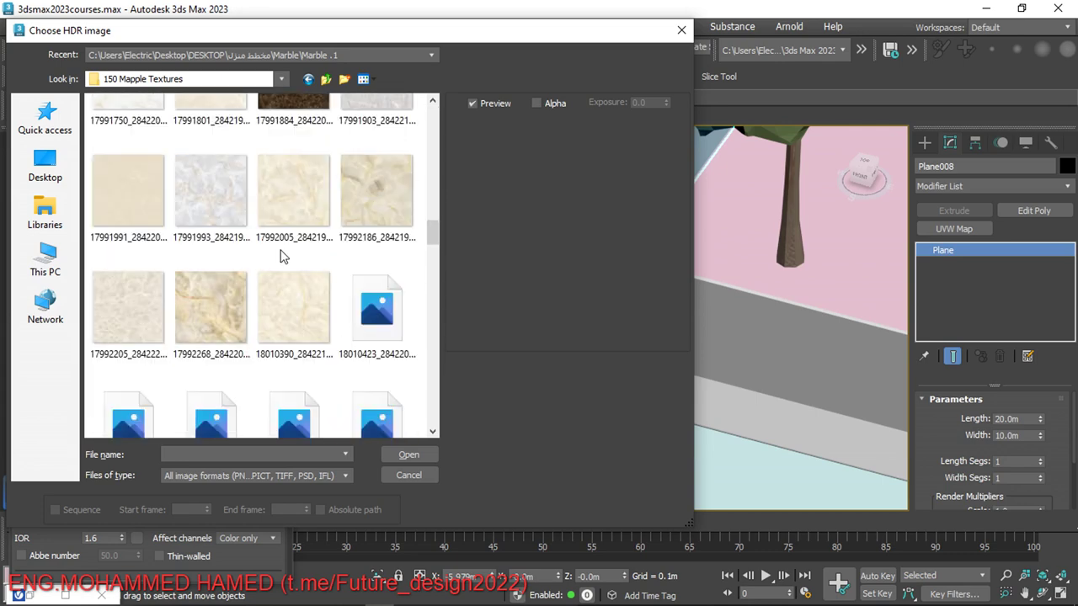
scroll(282, 257, down, 5)
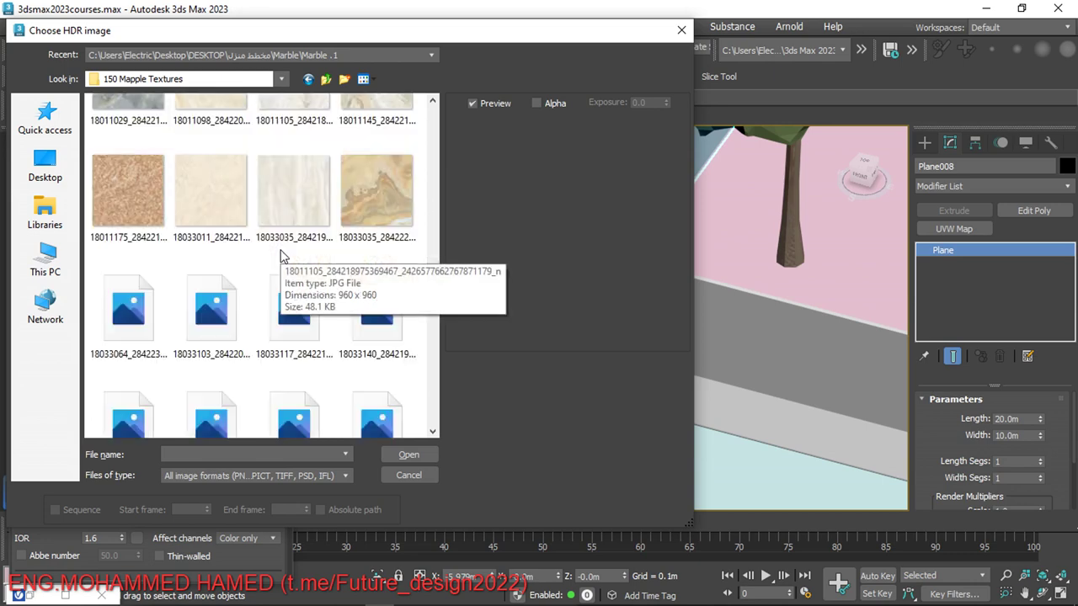
scroll(280, 250, down, 5)
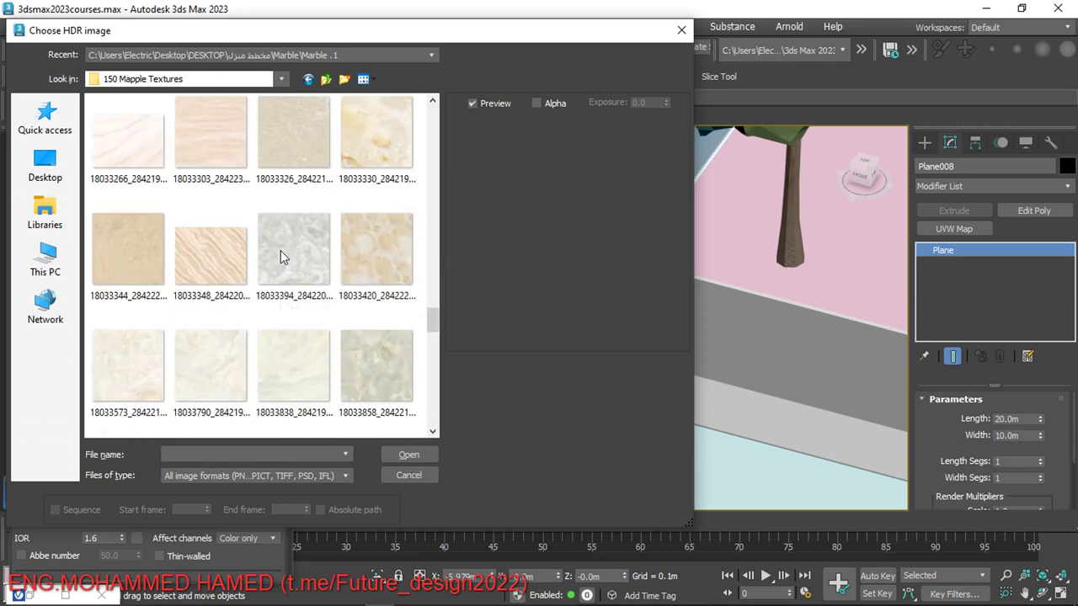
scroll(282, 258, down, 5)
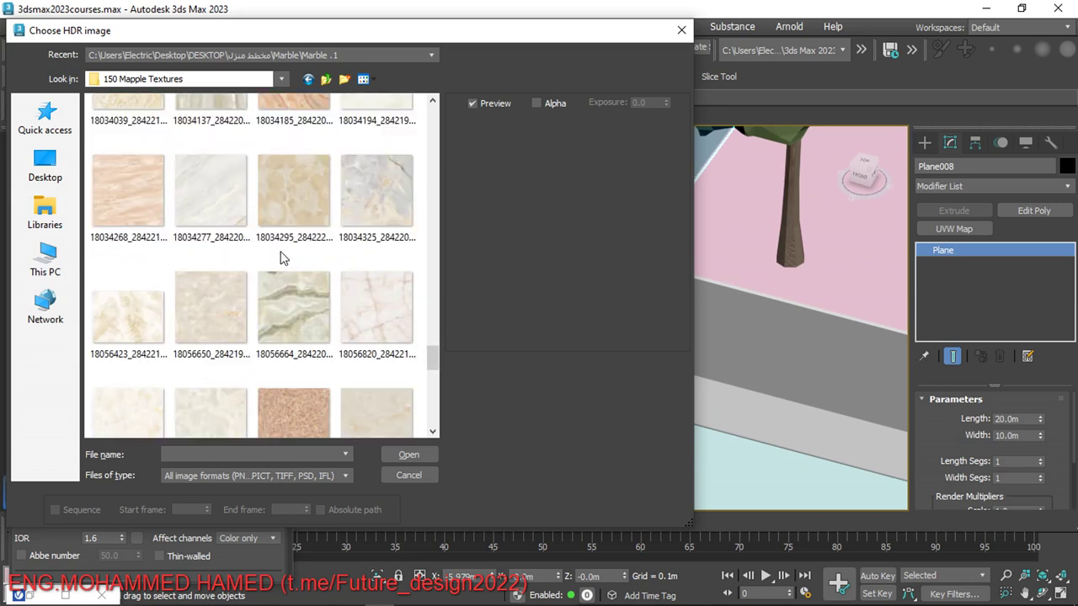
scroll(281, 251, down, 5)
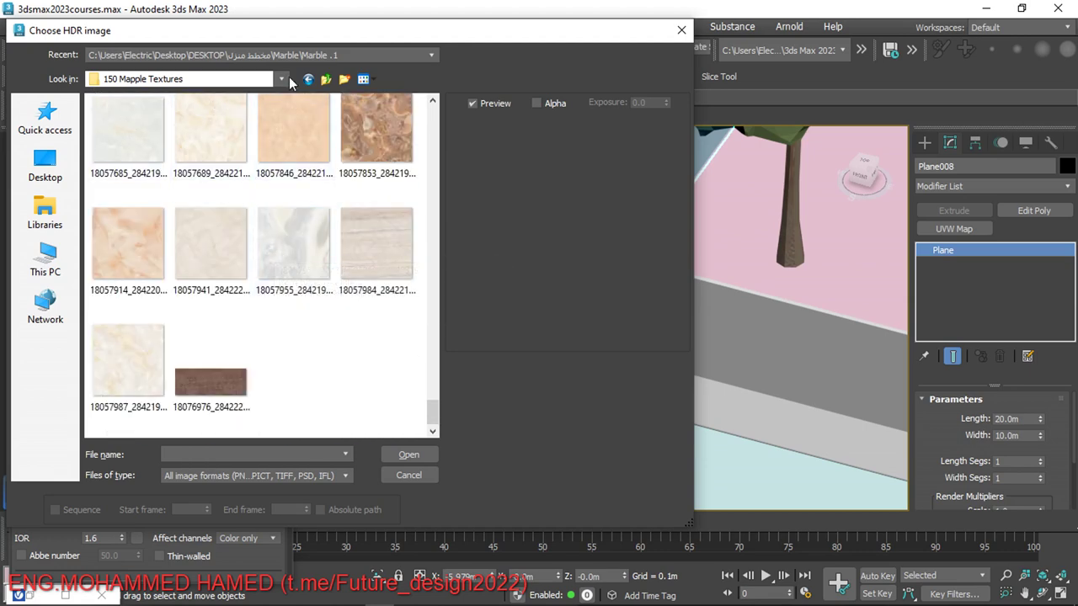
Return to the parent Marble folder and load the grey tile image Marble (212) from Marble floor as the diffuse bitmap.
click(306, 79)
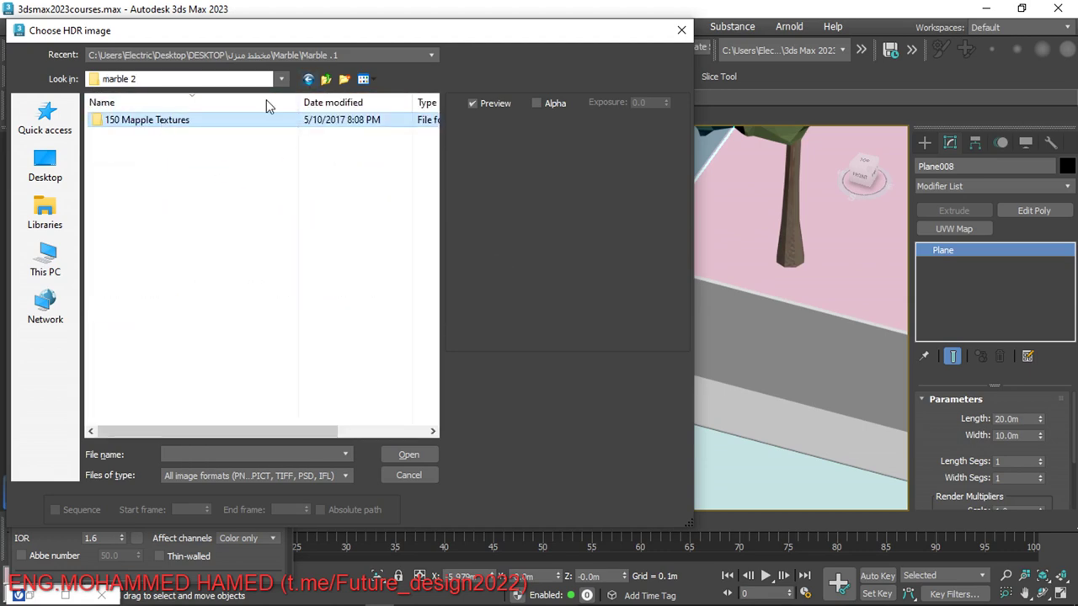
click(308, 80)
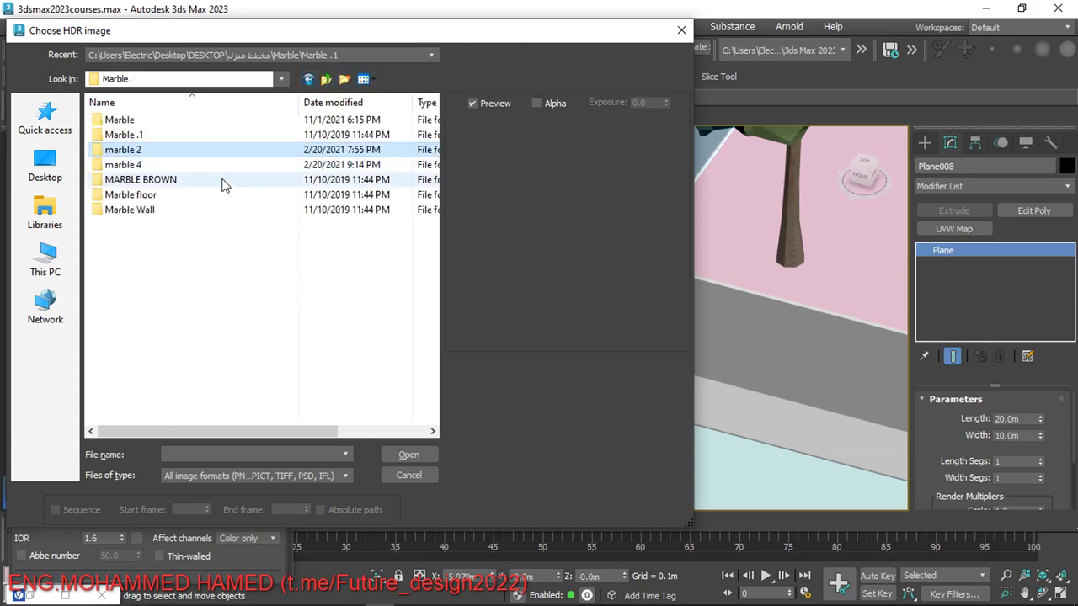
double_click(200, 165)
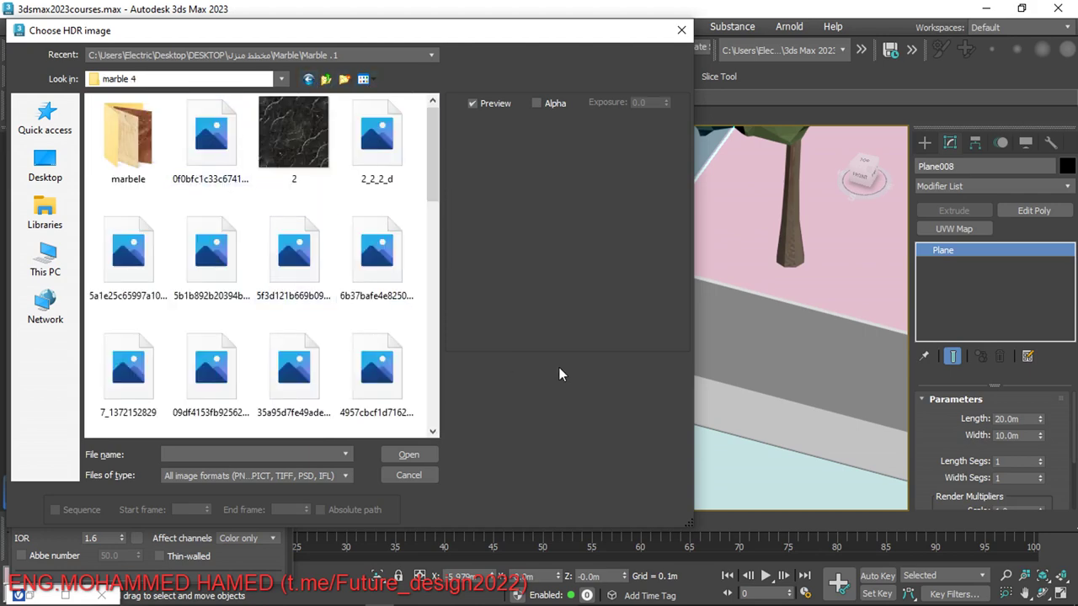
scroll(259, 193, down, 2)
scroll(261, 203, down, 3)
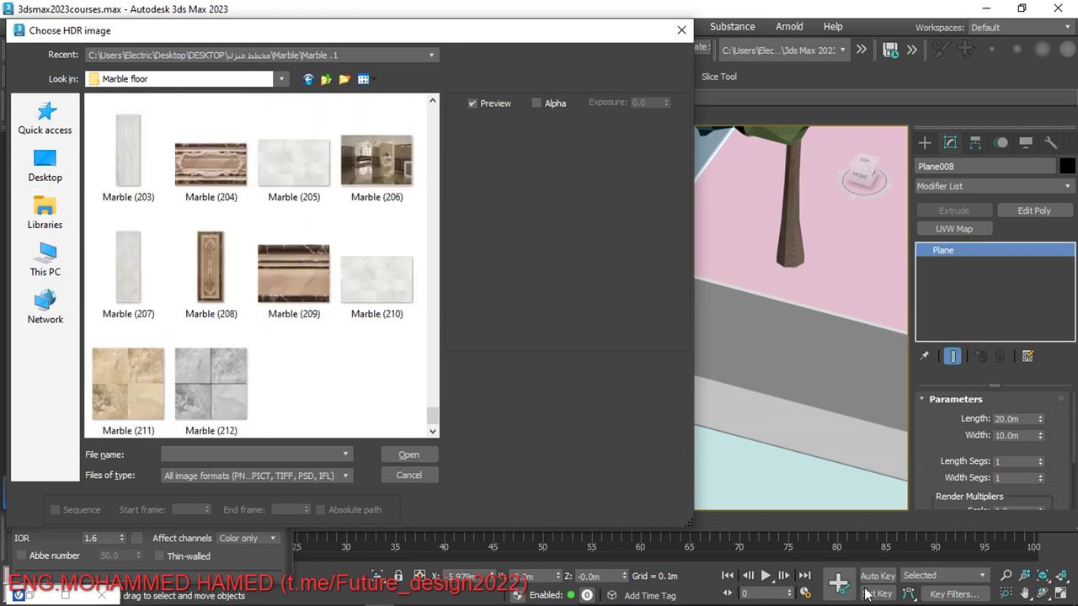
click(224, 402)
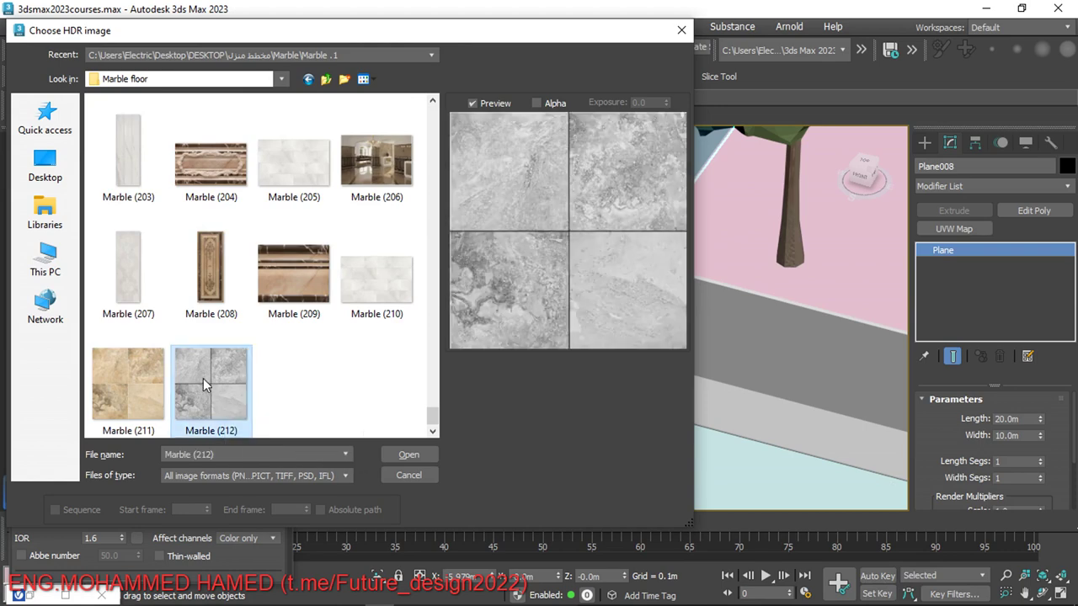
click(409, 455)
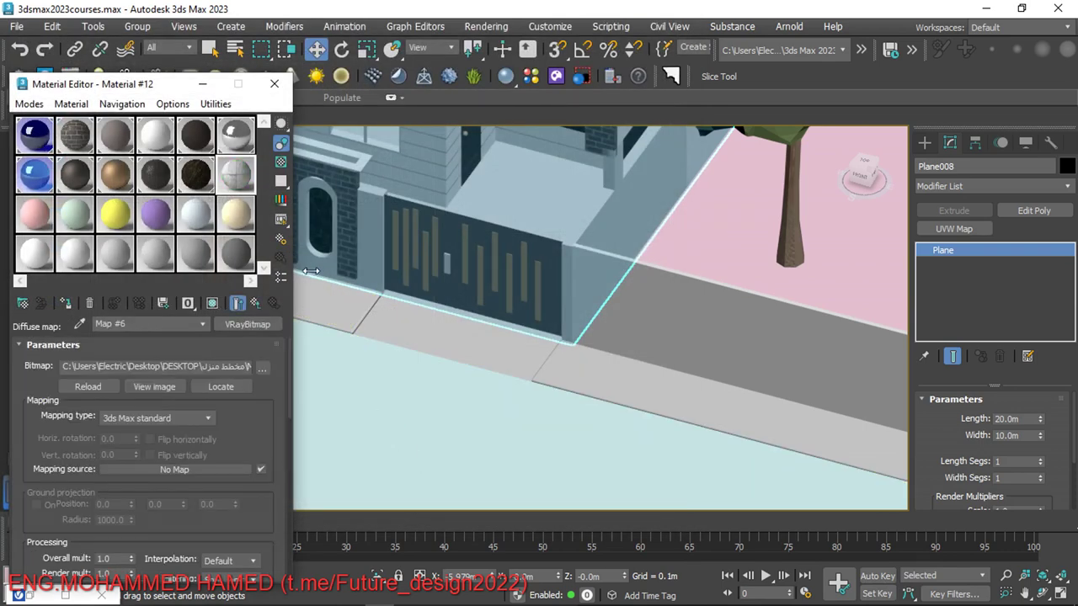
Show the tile bitmap of Material #12 shaded on the ground plane in the viewport.
click(573, 193)
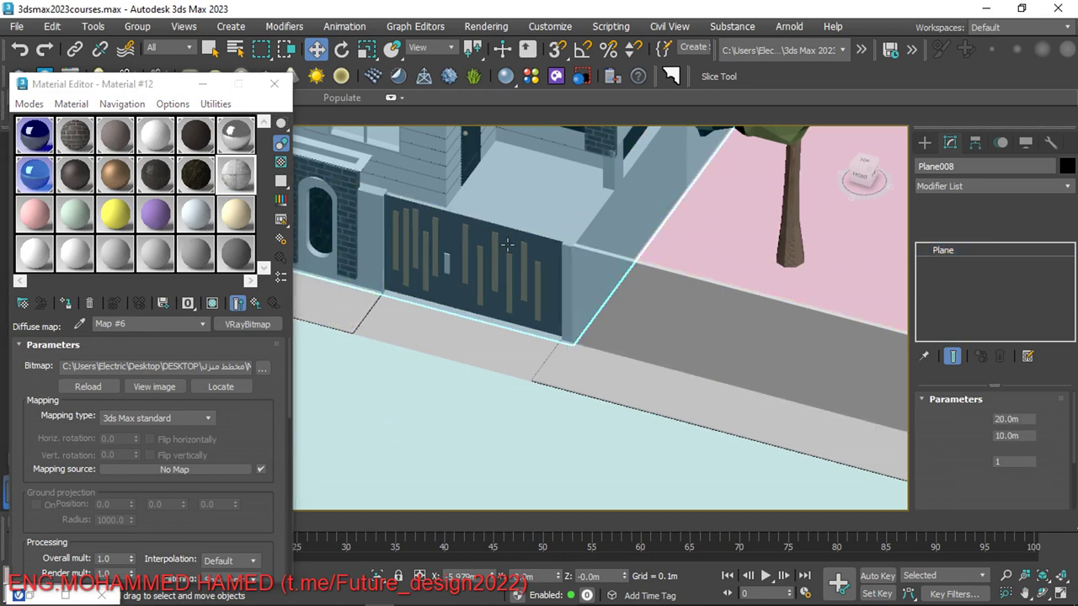
scroll(520, 341, down, 5)
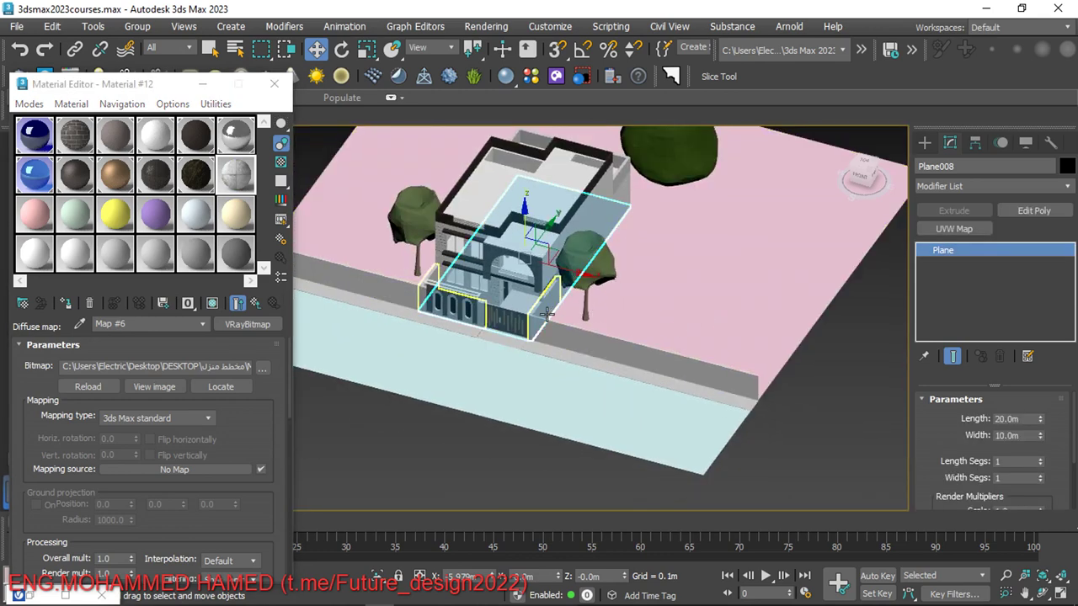
scroll(532, 305, up, 5)
scroll(475, 283, down, 3)
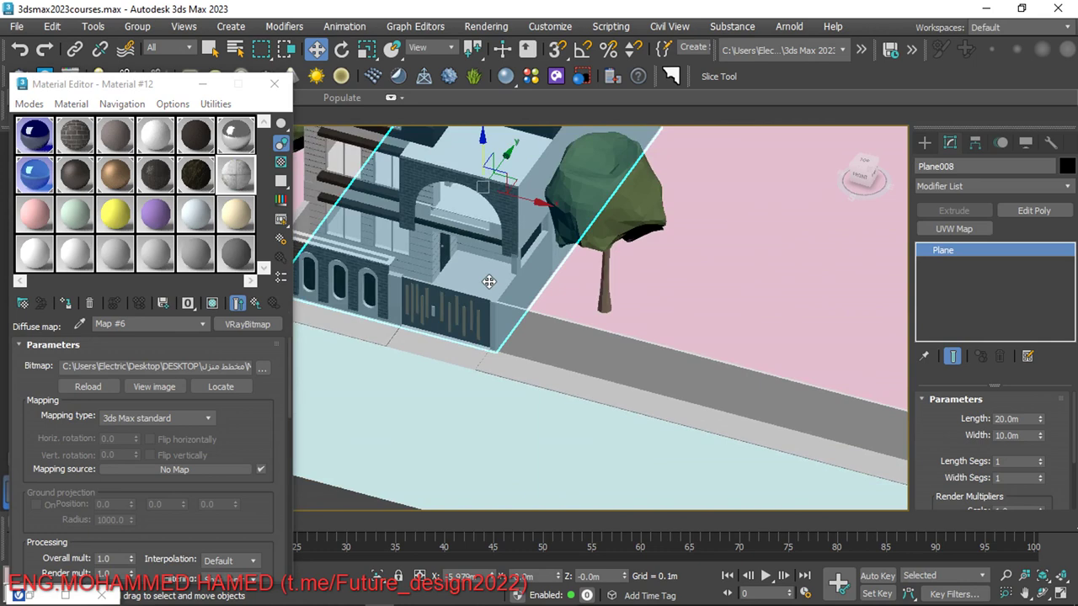
click(211, 302)
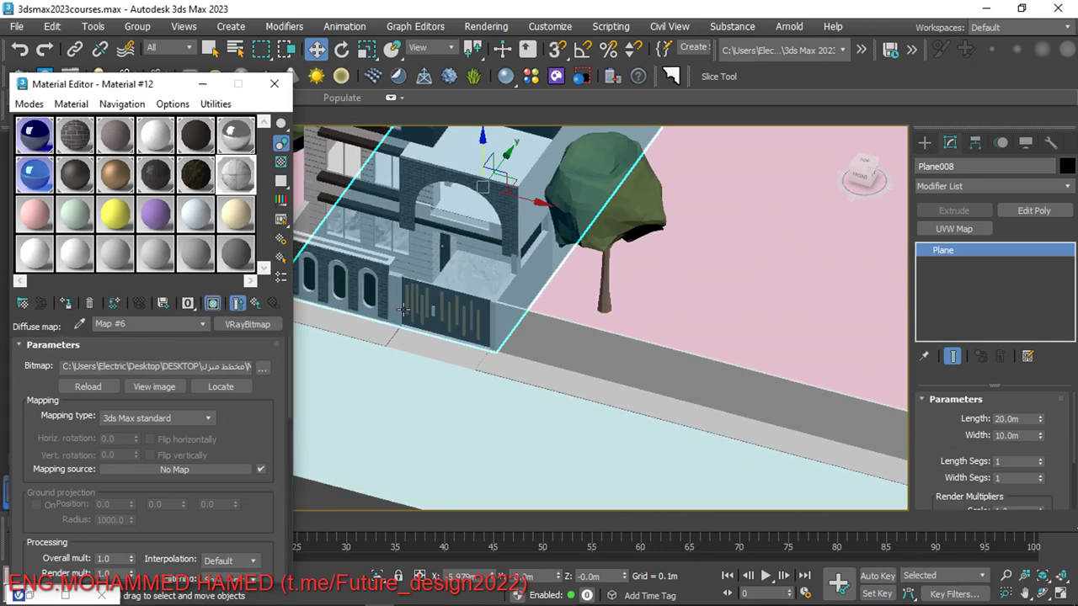
scroll(476, 279, up, 6)
scroll(502, 274, up, 3)
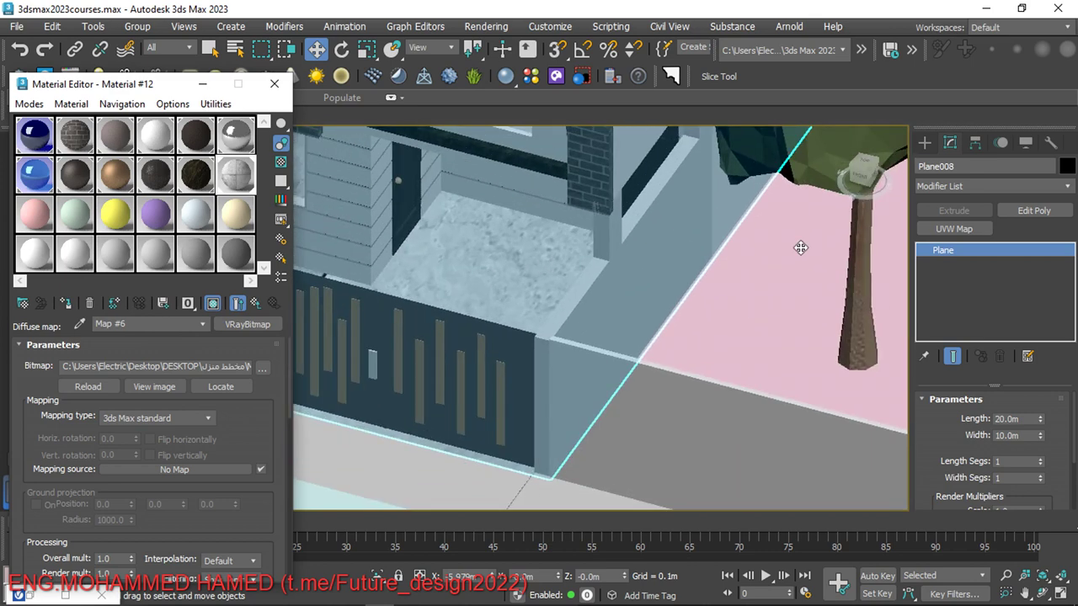
Add a UVW Map modifier to the ground plane Plane008 and check the texture on the courtyard floor.
click(954, 228)
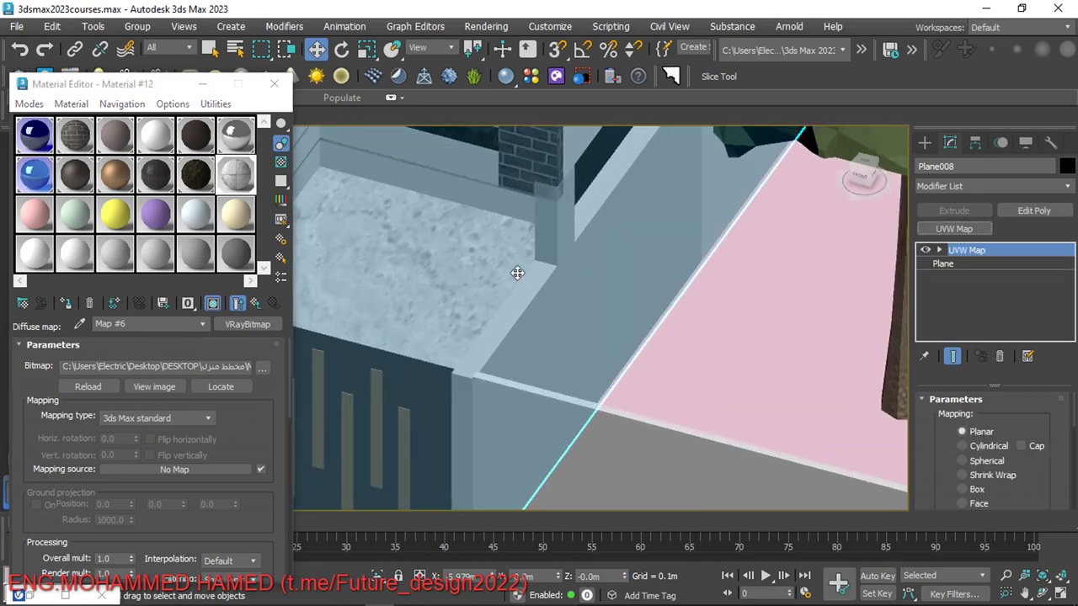
scroll(517, 272, down, 6)
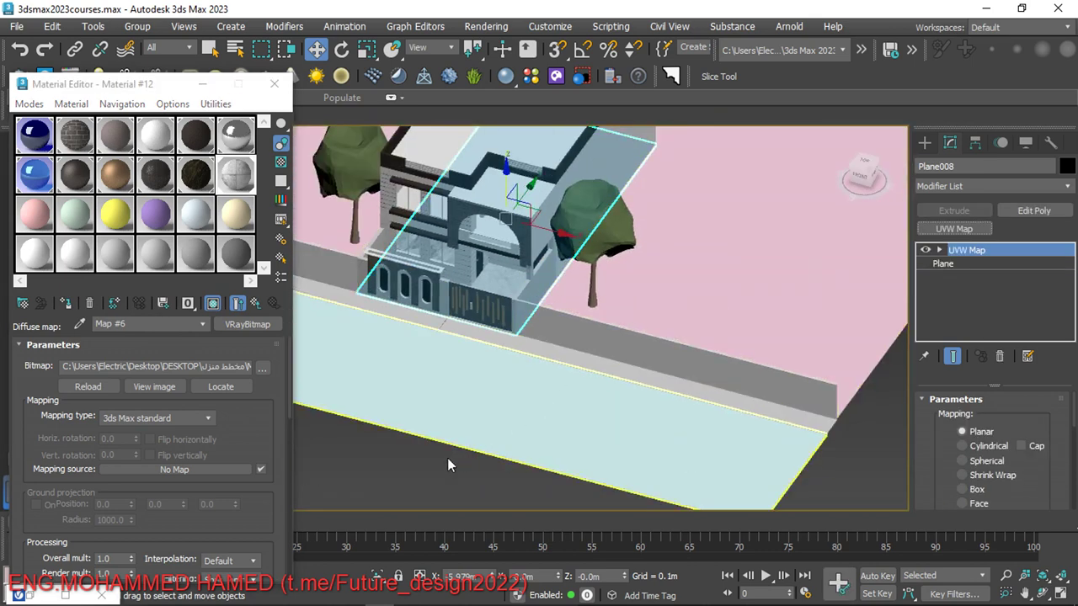
click(430, 469)
scroll(510, 264, up, 3)
scroll(510, 264, up, 4)
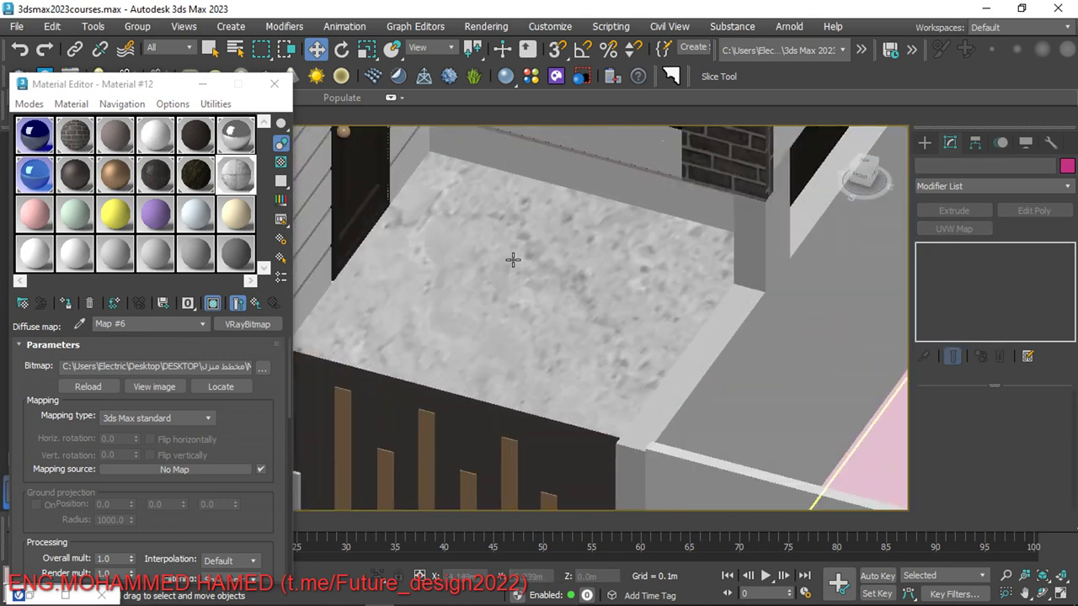
click(512, 259)
scroll(556, 291, down, 6)
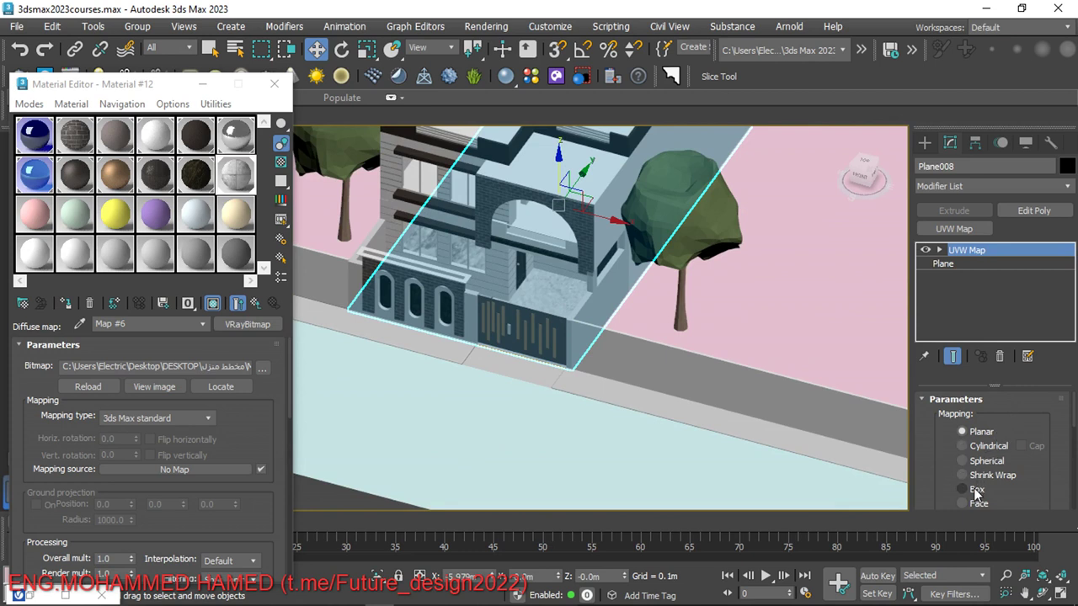
Set the length and width of the ground plane's UVW mapping to 1 m each.
scroll(1006, 455, down, 5)
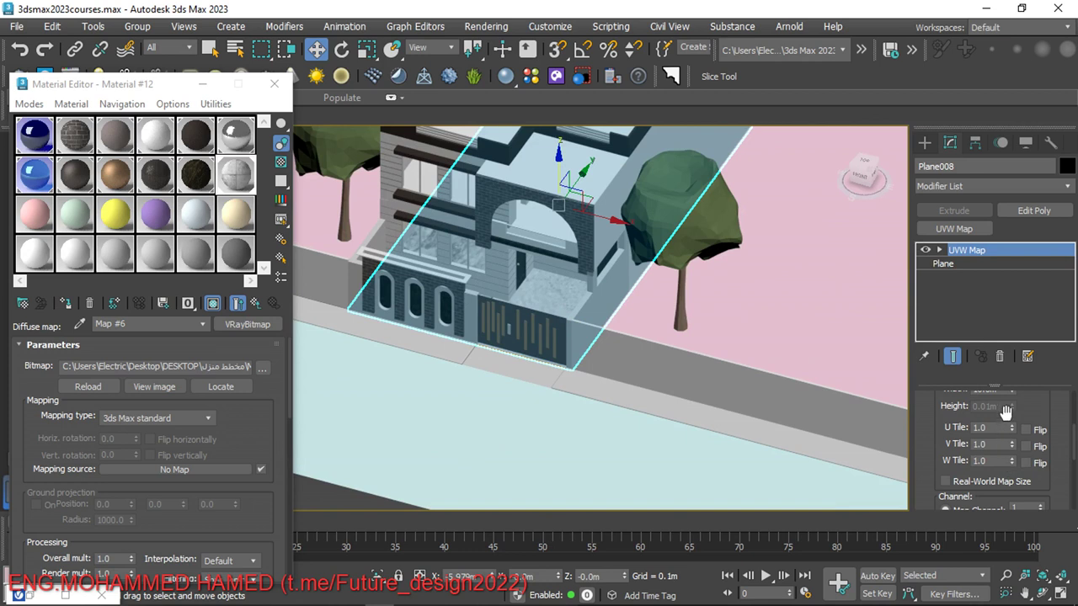
scroll(1006, 410, up, 3)
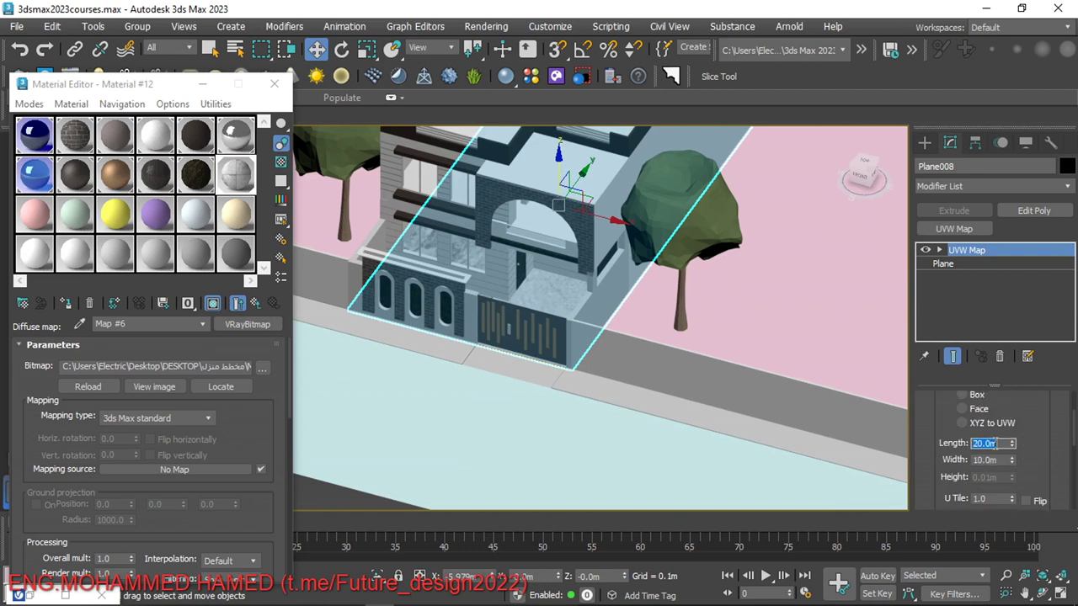
click(992, 461)
text(1)
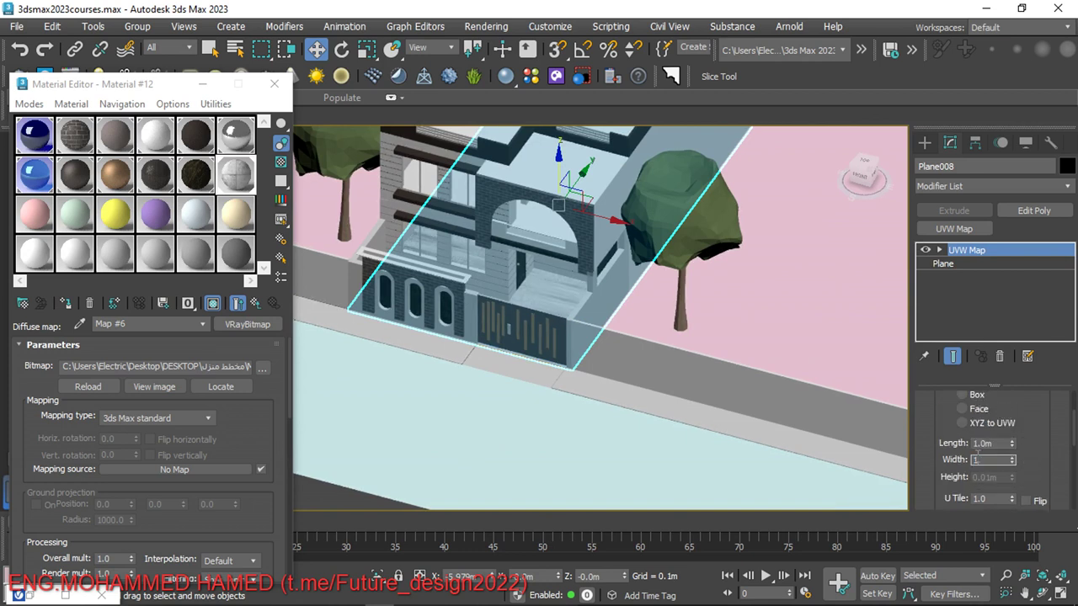
key(Return)
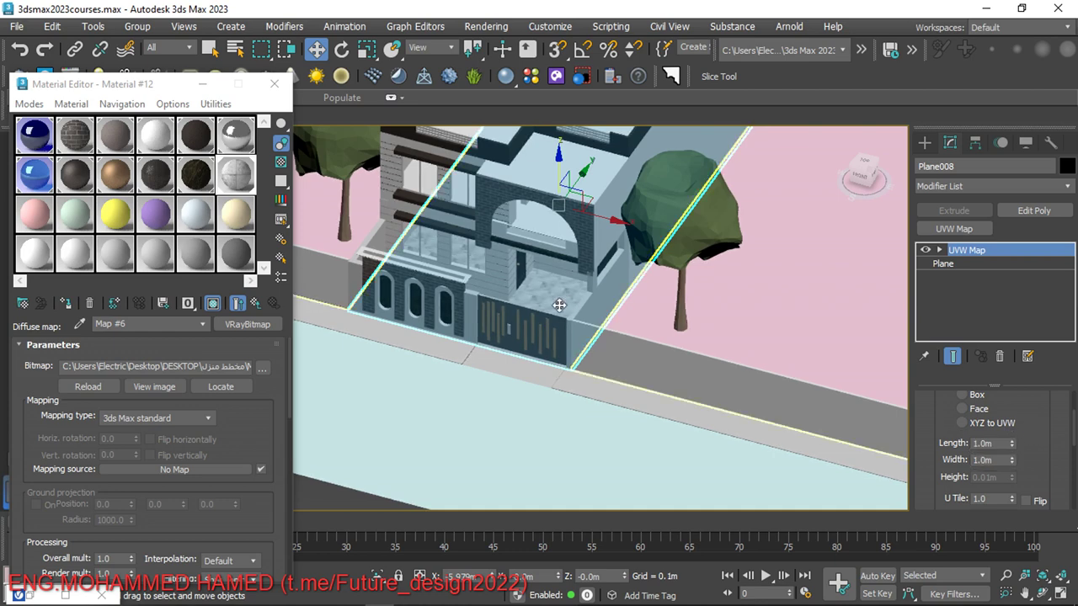
Set the length and width of the ground plane's UVW mapping to 0.5 m each.
scroll(547, 296, up, 5)
scroll(584, 280, down, 2)
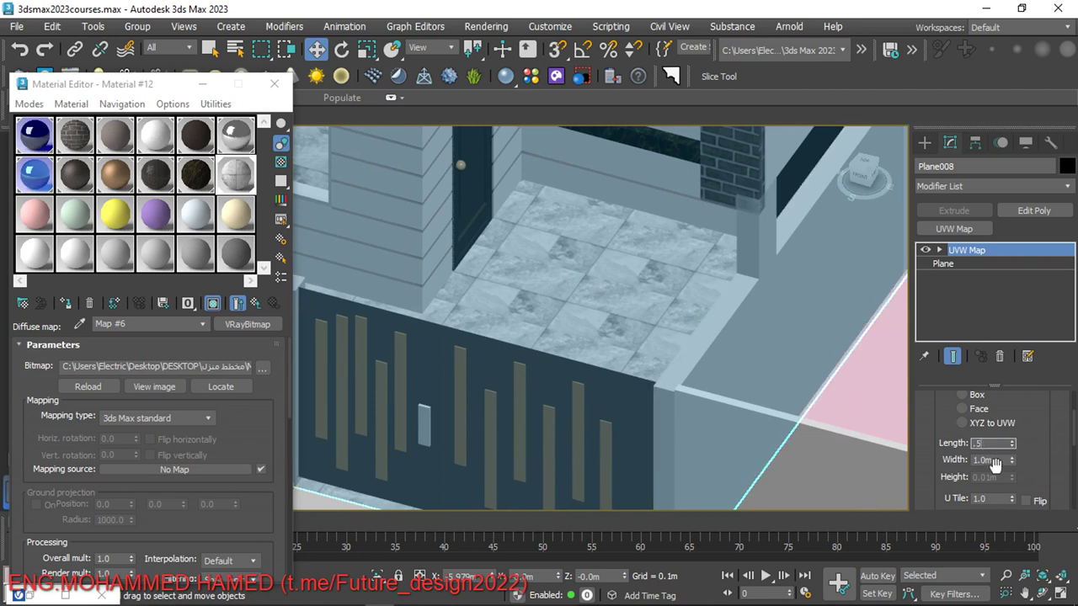
key(Tab)
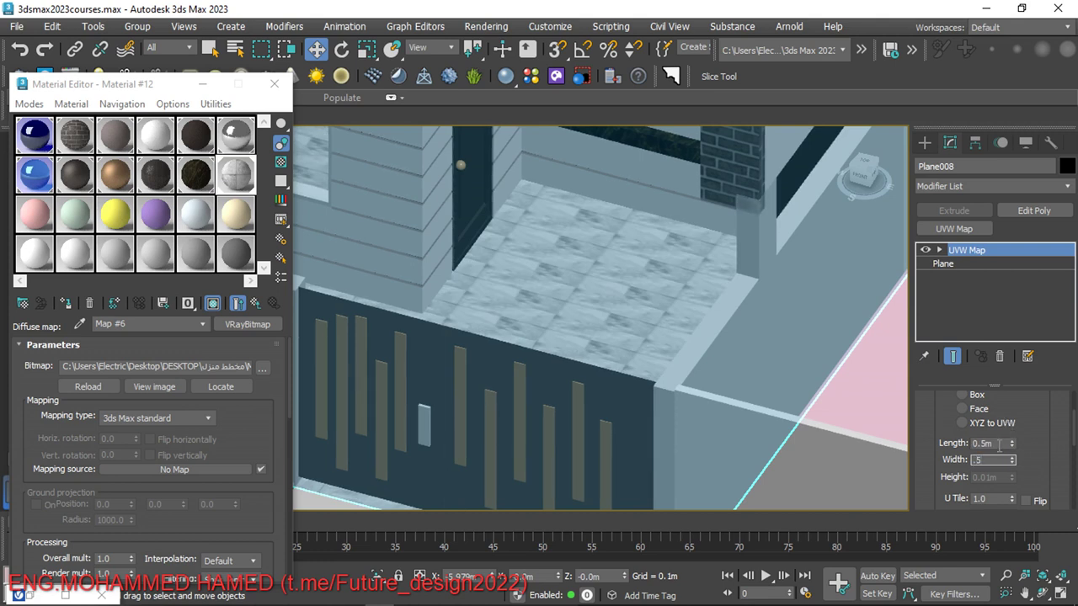
click(998, 444)
Examine the scale and repetition of the tile texture on the courtyard floor up close and from farther away.
scroll(543, 290, up, 8)
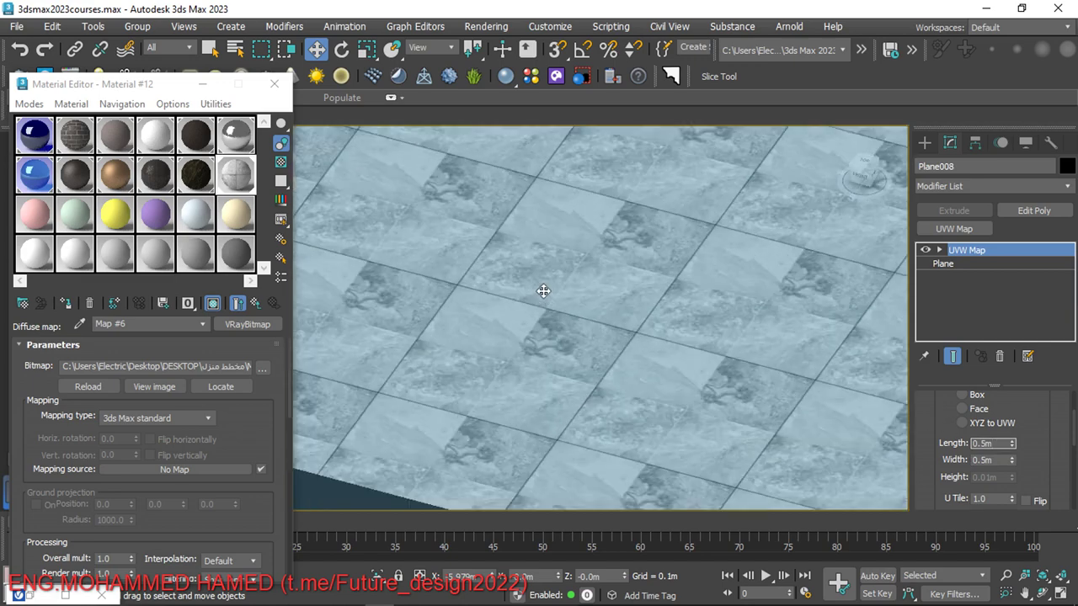
scroll(645, 300, down, 6)
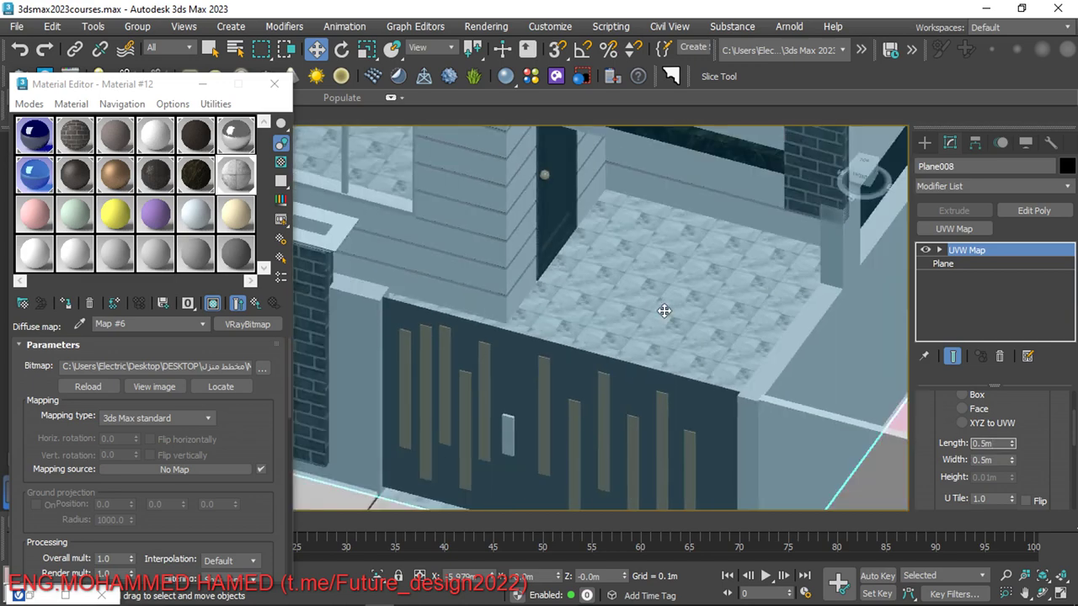
scroll(662, 309, up, 6)
scroll(663, 309, up, 2)
scroll(634, 289, down, 2)
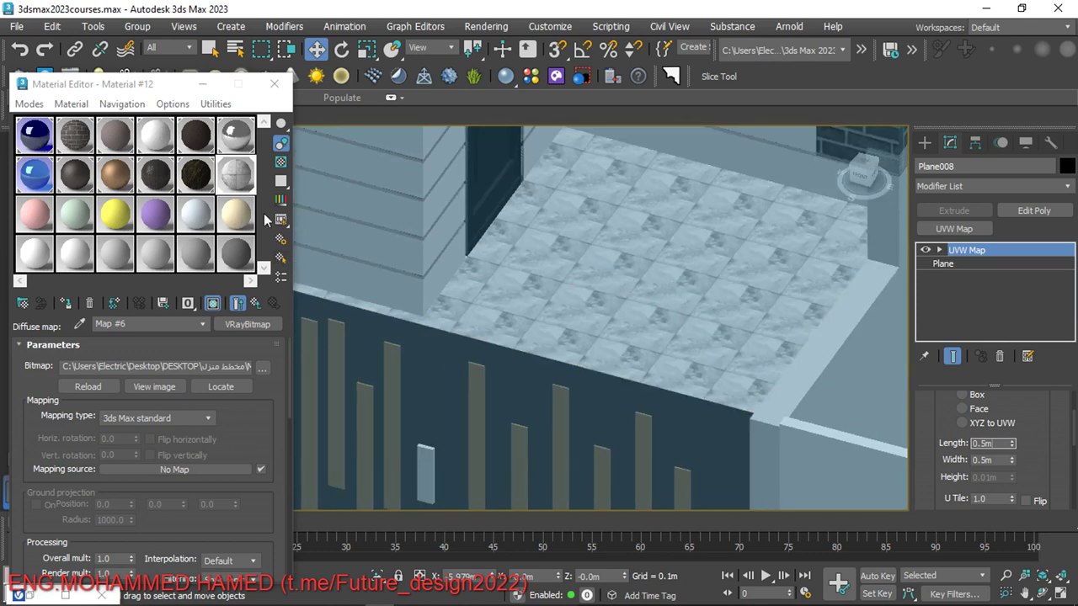
scroll(664, 287, up, 3)
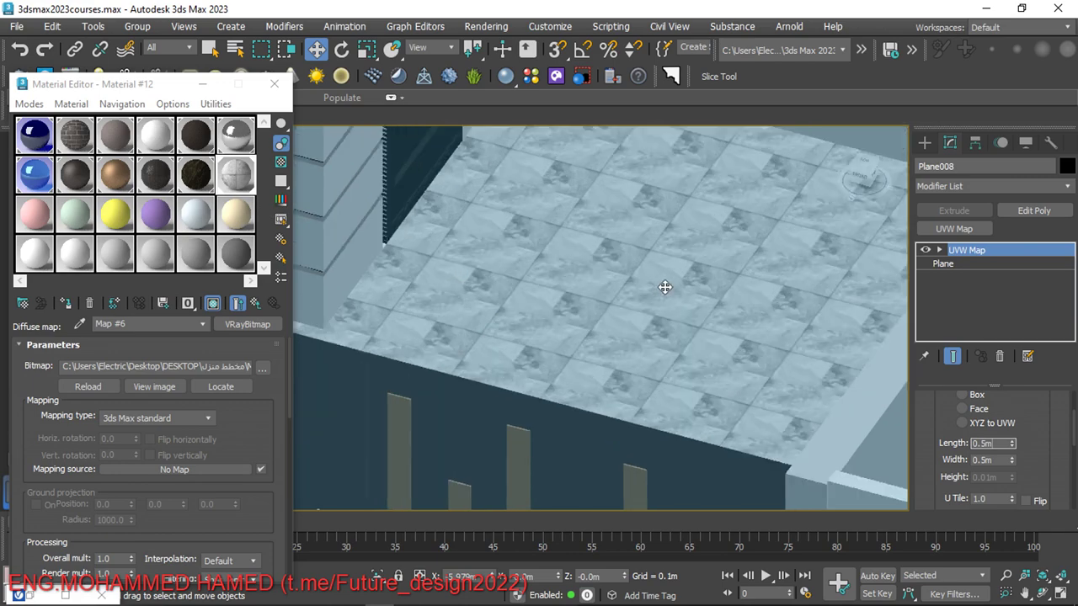
scroll(674, 290, down, 2)
scroll(699, 295, down, 6)
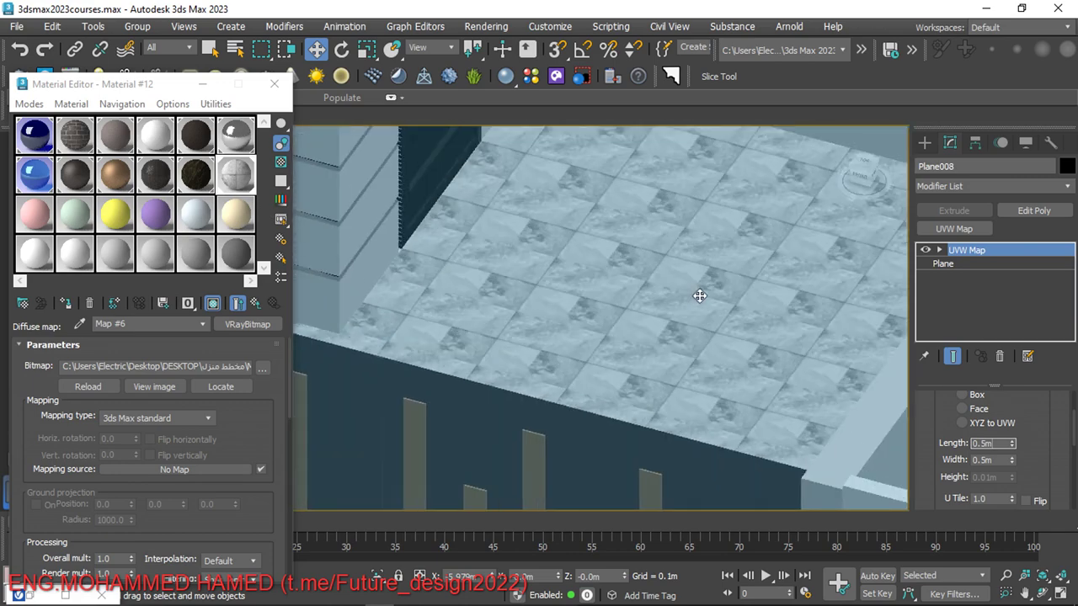
Set the length and width of the ground plane's UVW mapping back to 1 m each.
scroll(714, 340, down, 2)
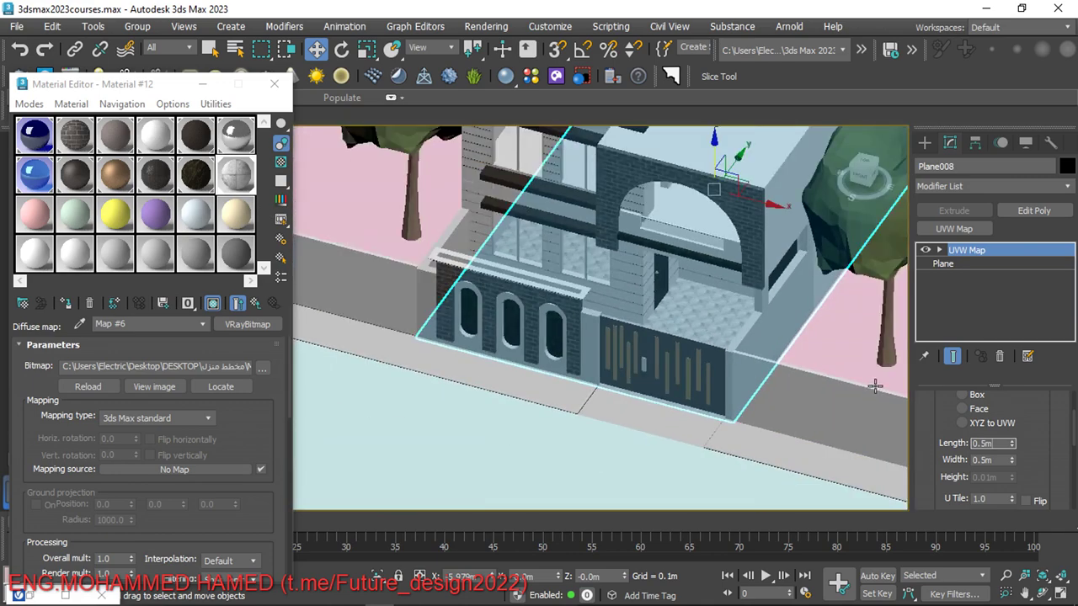
click(994, 444)
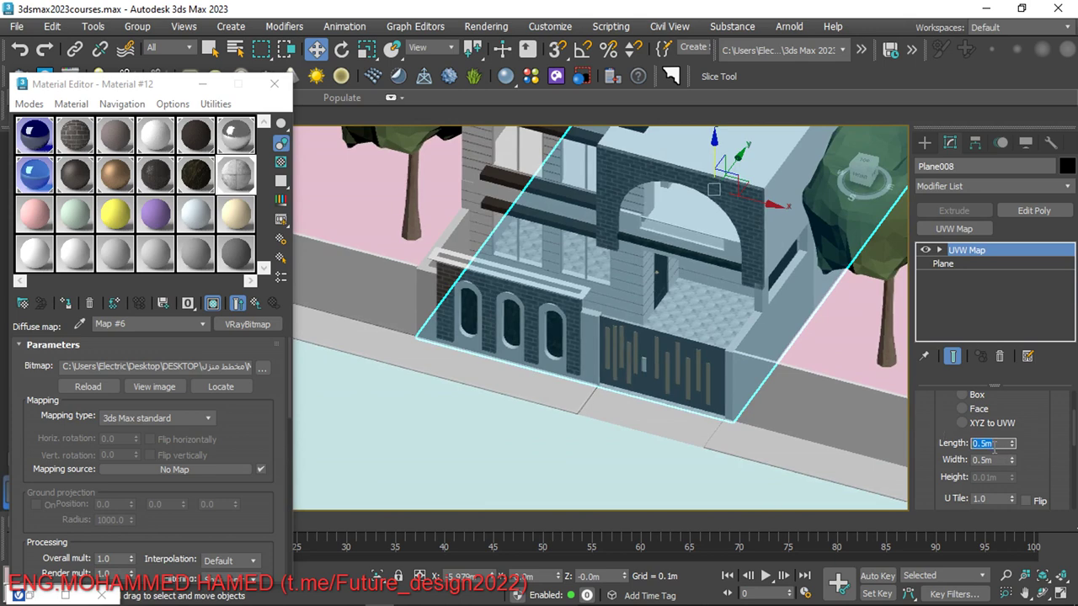
text(1)
key(Return)
click(987, 460)
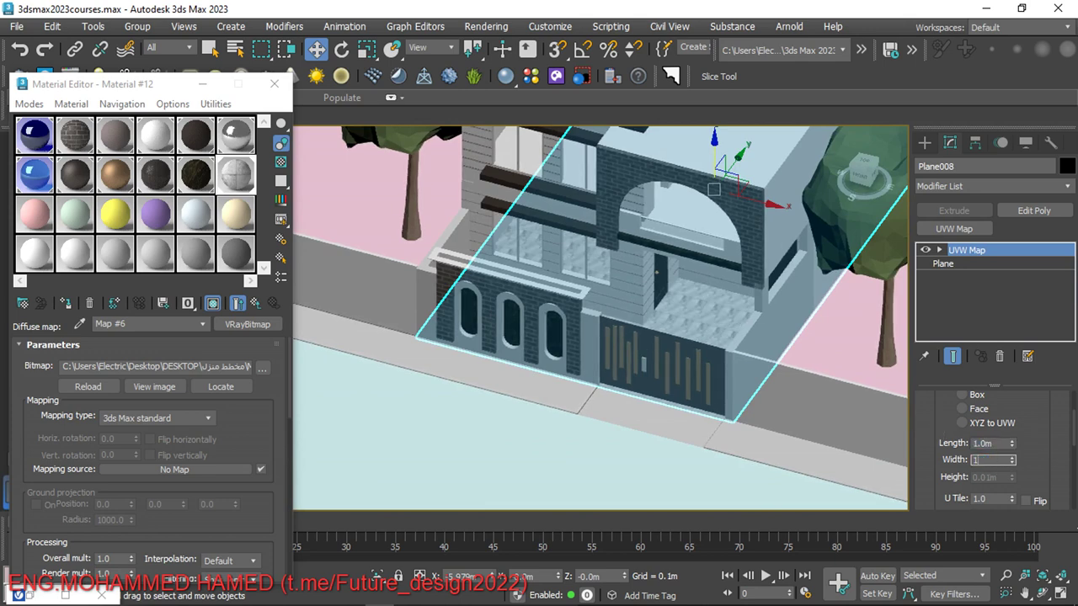
text(1)
key(Return)
scroll(713, 327, down, 5)
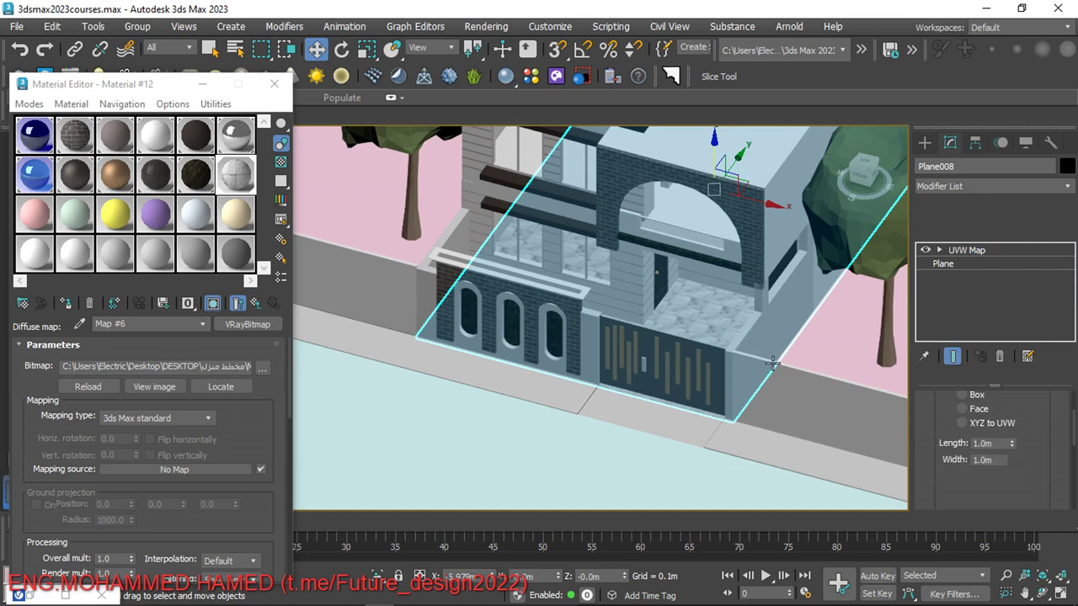
Assign the tiled marble material to the ramp plane Plane009 in front of the house gate.
click(739, 360)
scroll(738, 360, up, 5)
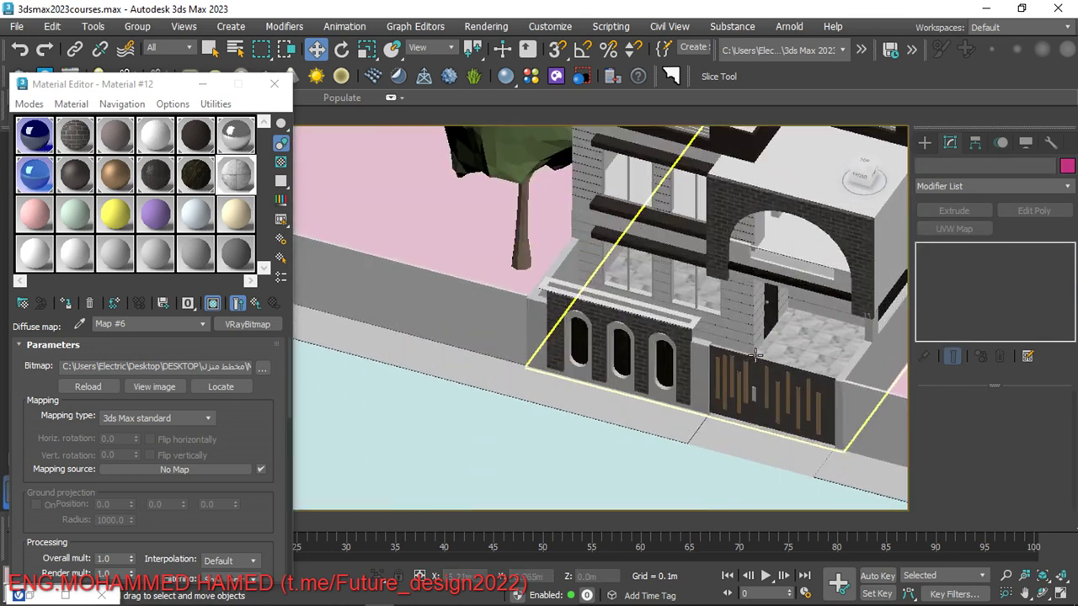
click(767, 448)
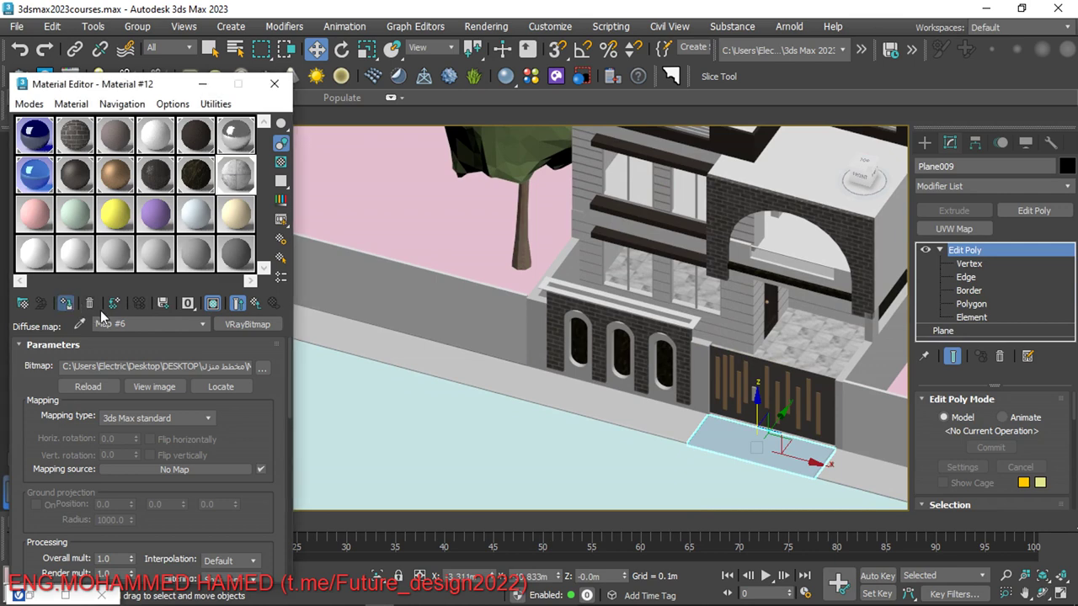
click(66, 304)
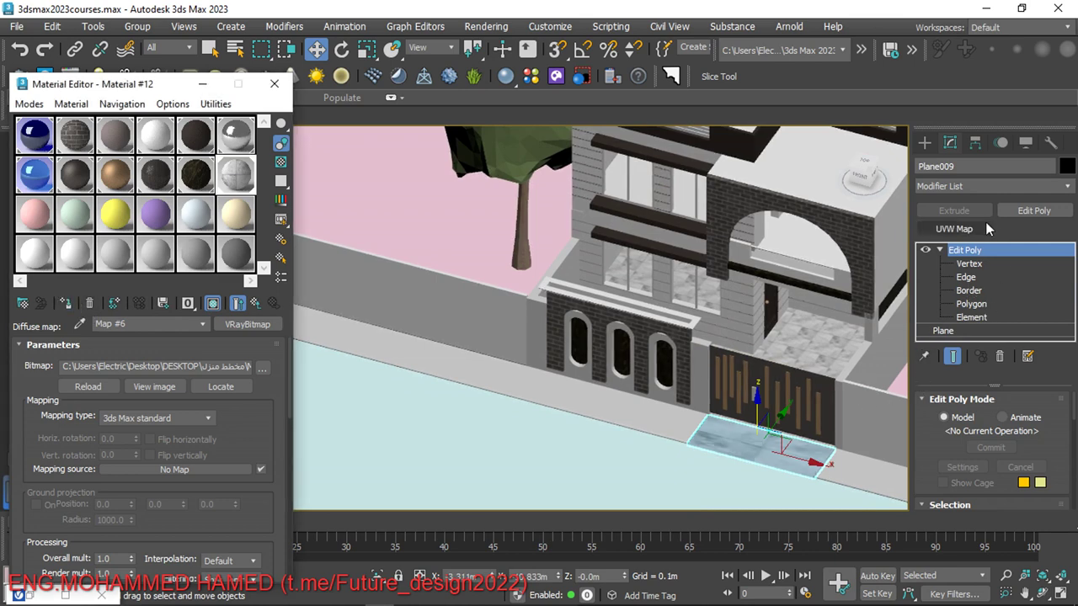
Add a UVW Map modifier to the gate ramp and set its mapping length and width to 1 m each.
click(954, 228)
scroll(999, 477, down, 3)
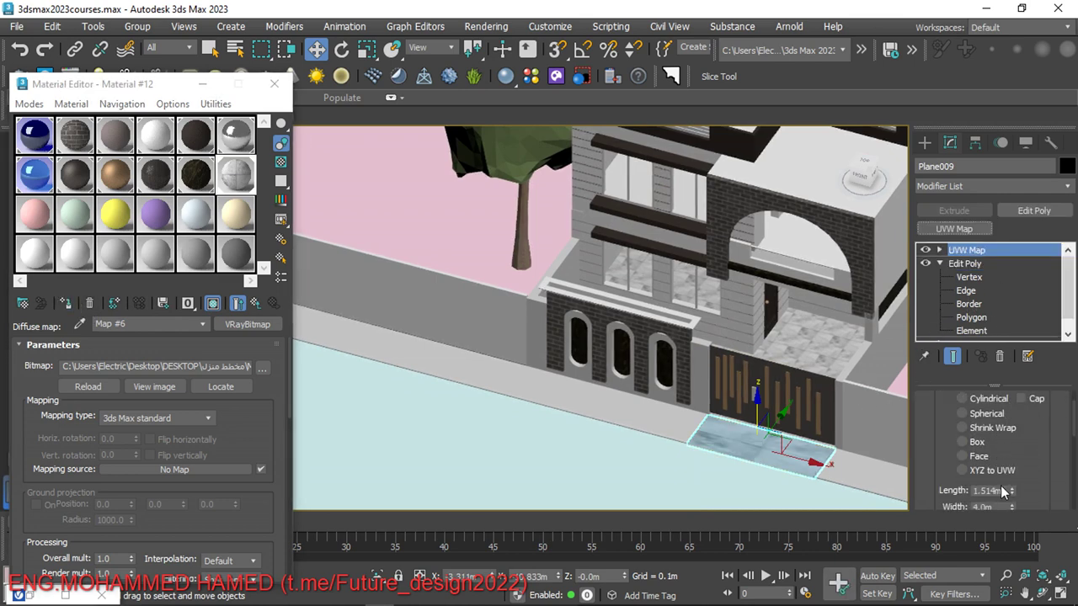
double_click(989, 467)
text(1)
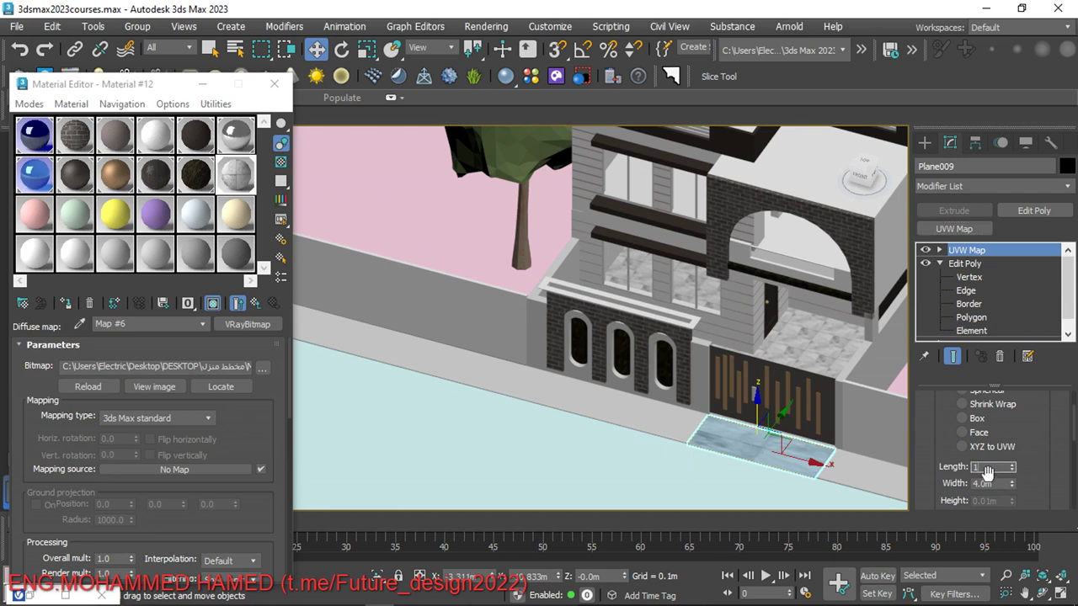
key(Tab)
text(1)
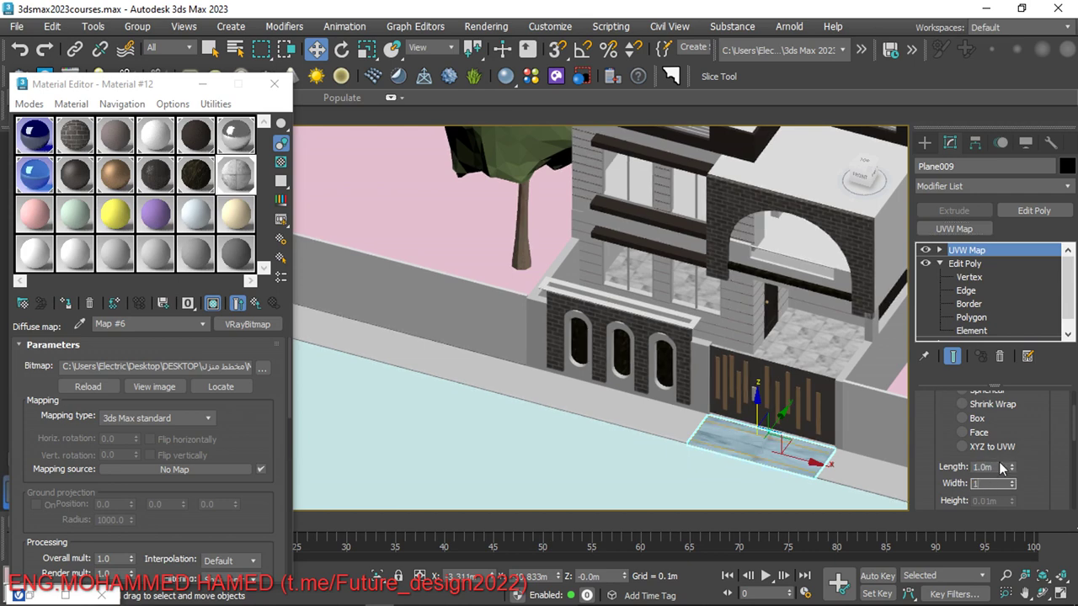
key(Return)
scroll(618, 415, down, 3)
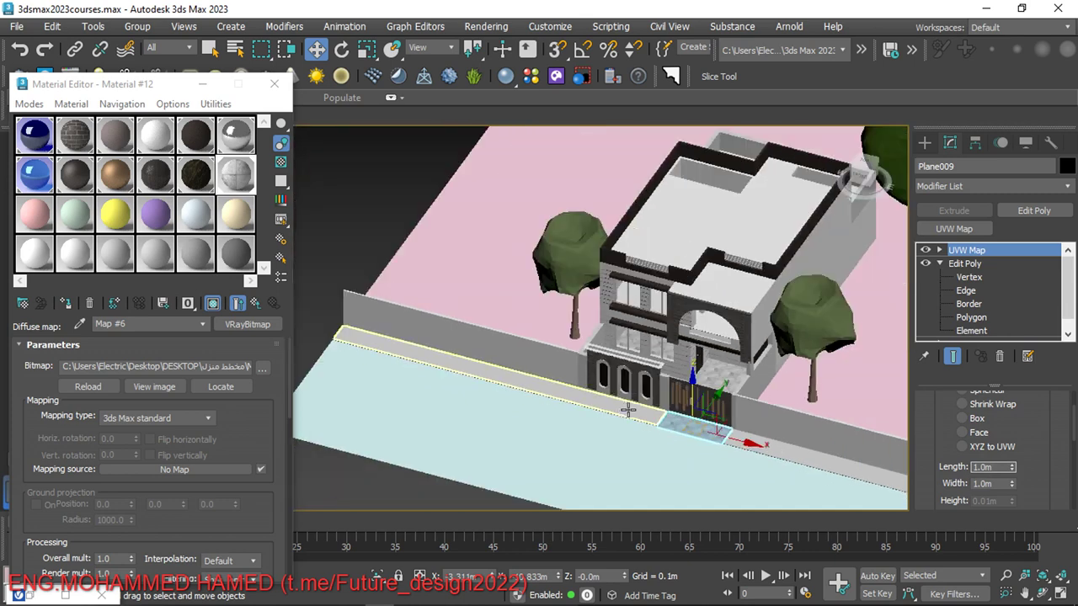
Select the long sidewalk strip Object007 beside the gate ramp and switch to Google Chrome.
click(618, 414)
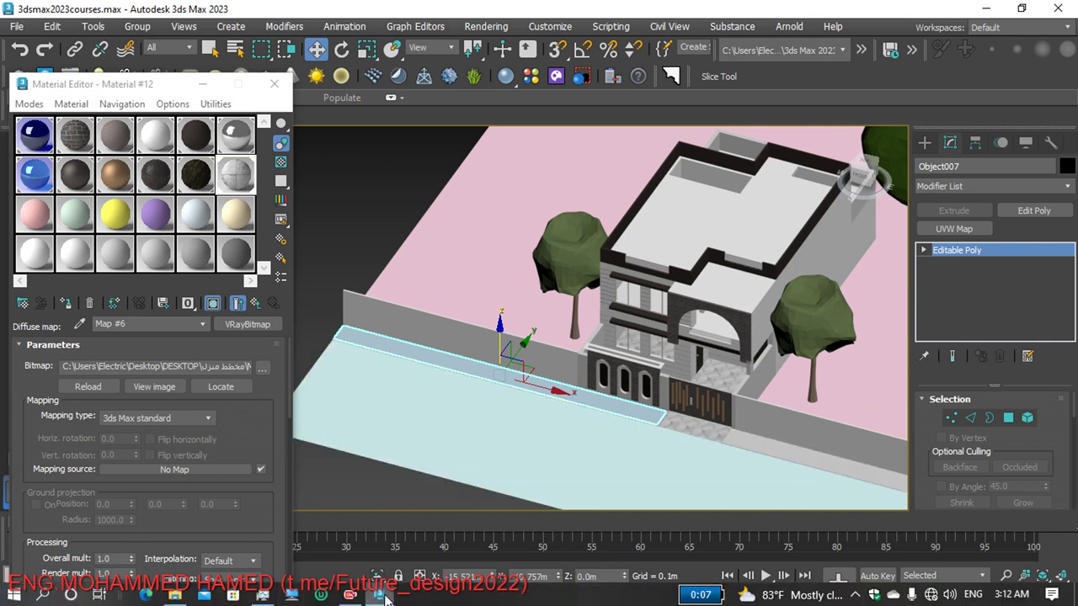
mouse_move(385, 597)
click(372, 552)
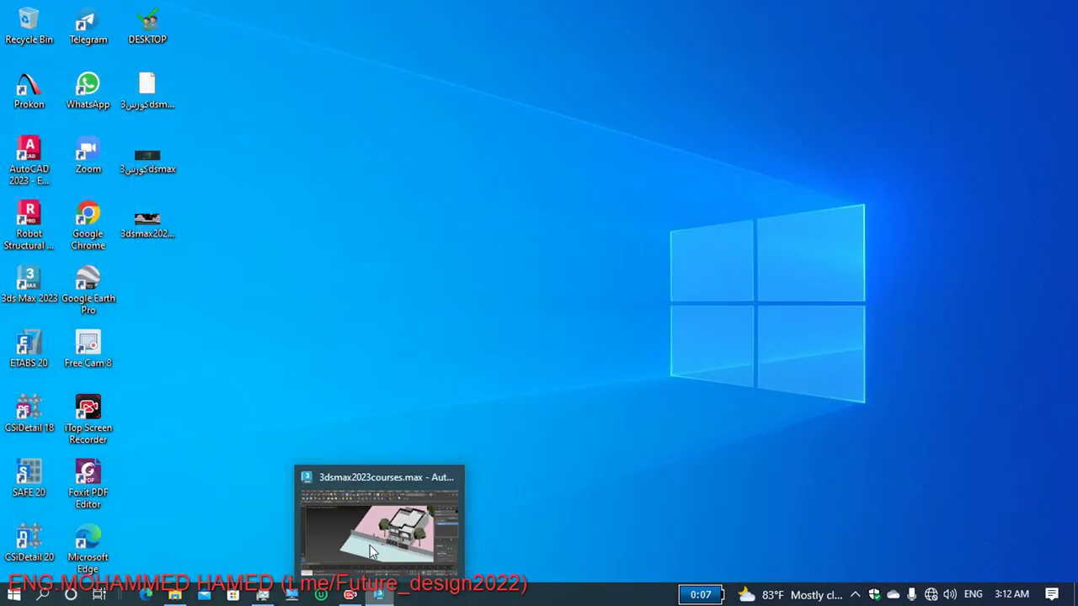
right_click(361, 167)
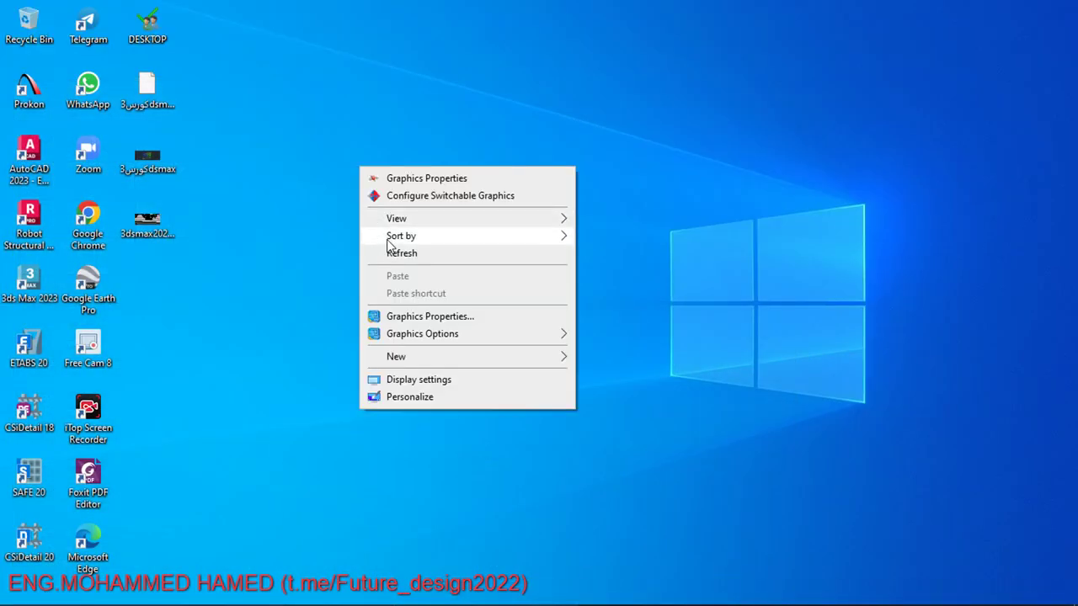
click(392, 249)
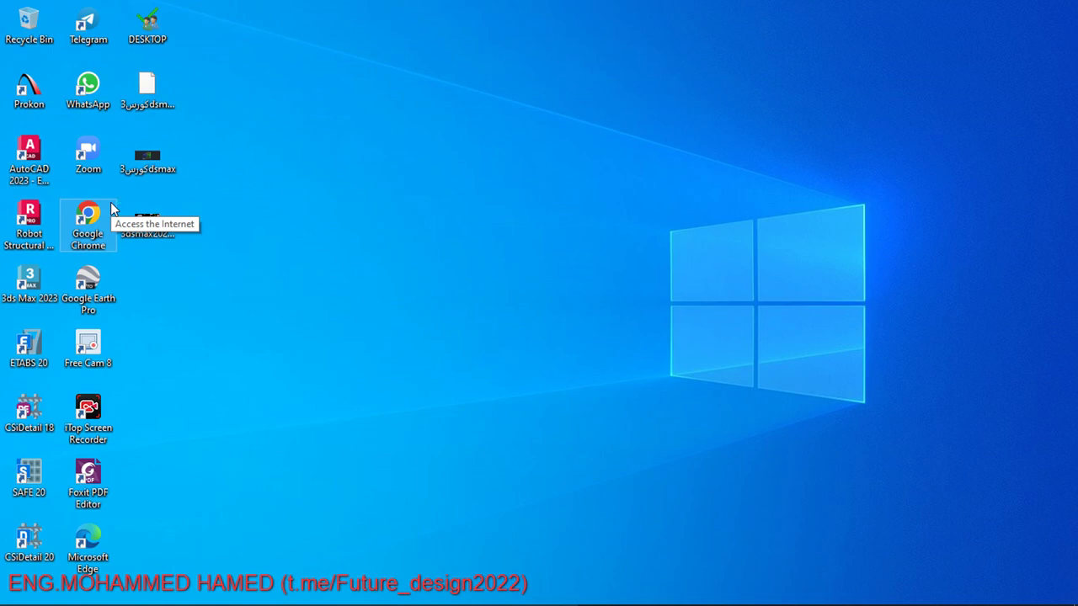
double_click(111, 204)
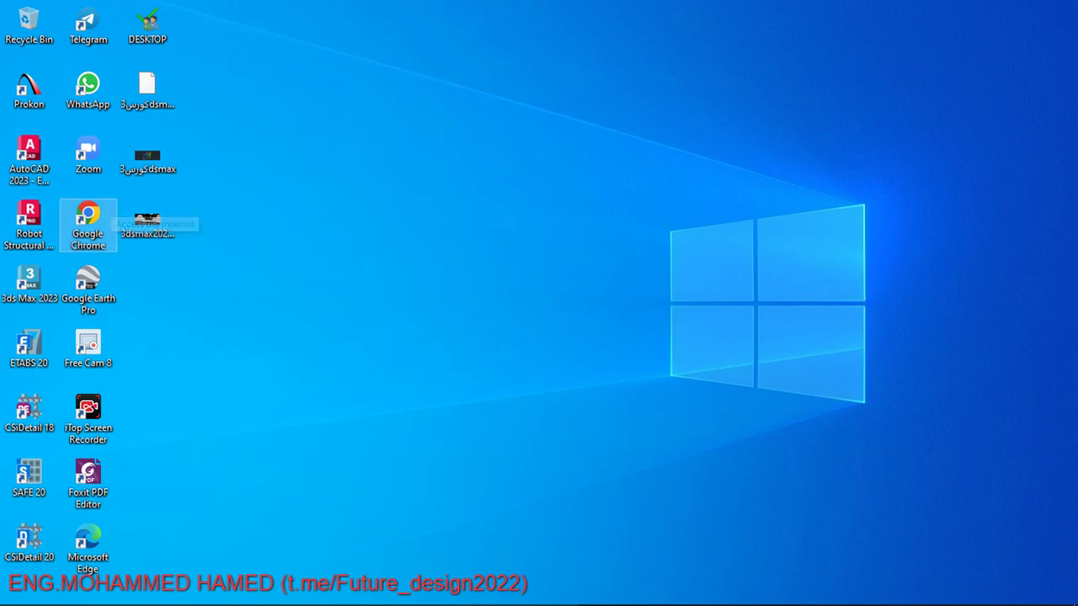
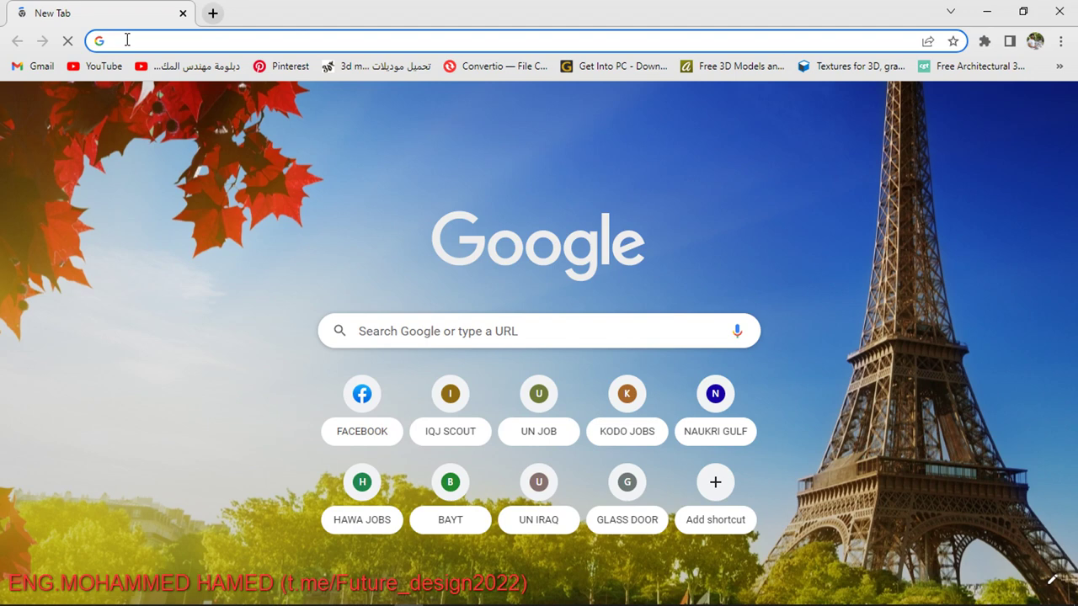
Search Google for "sidewalk texture seamless".
text(side waik)
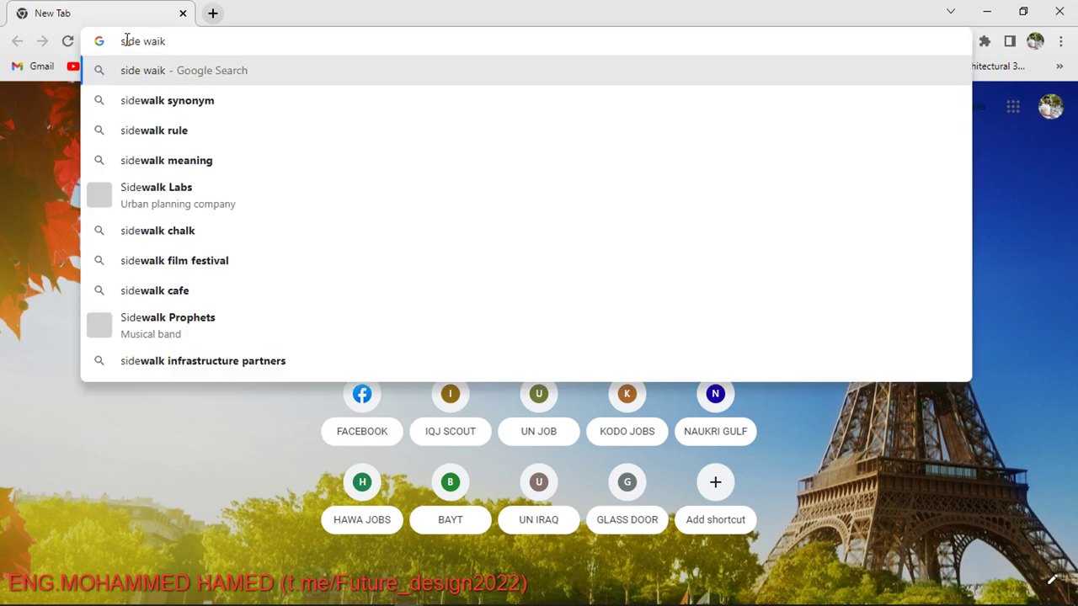
key(BackSpace)
key(BackSpace)
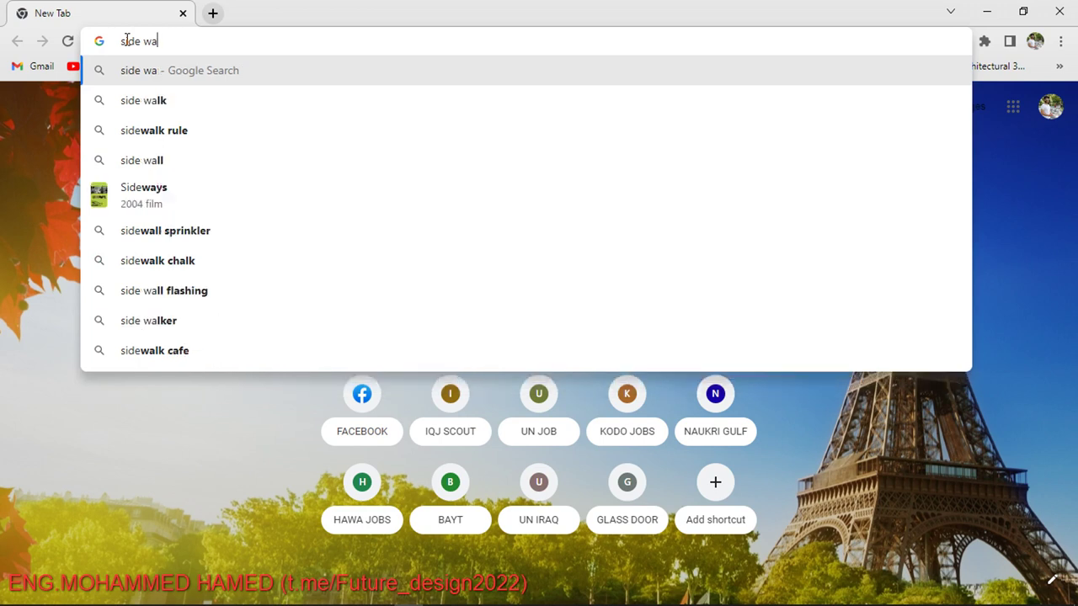
text(ik)
key(BackSpace)
key(BackSpace)
key(BackSpace)
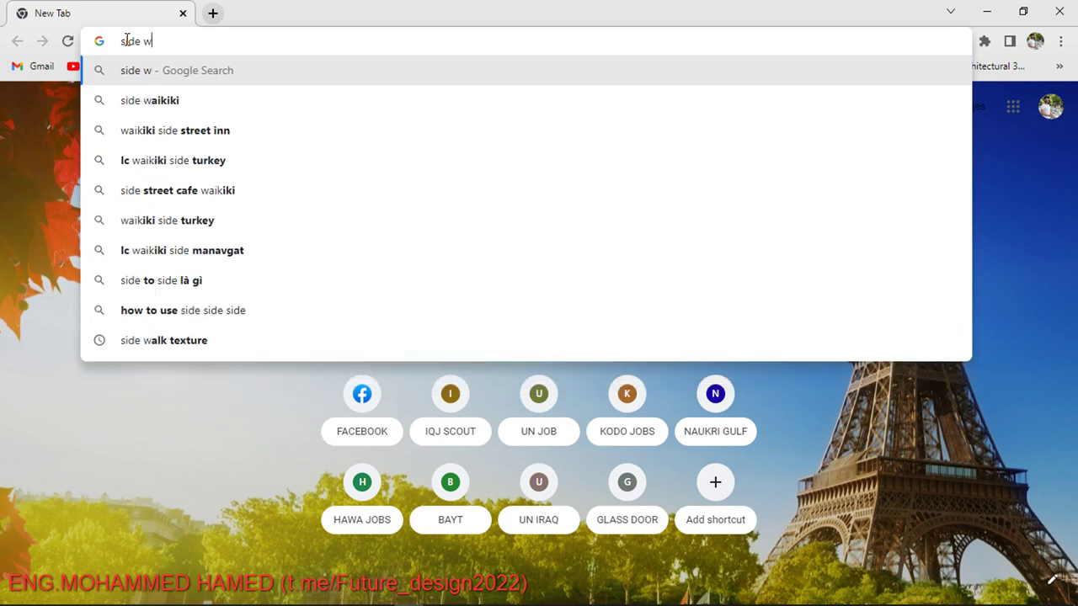
text(lk)
key(BackSpace)
key(BackSpace)
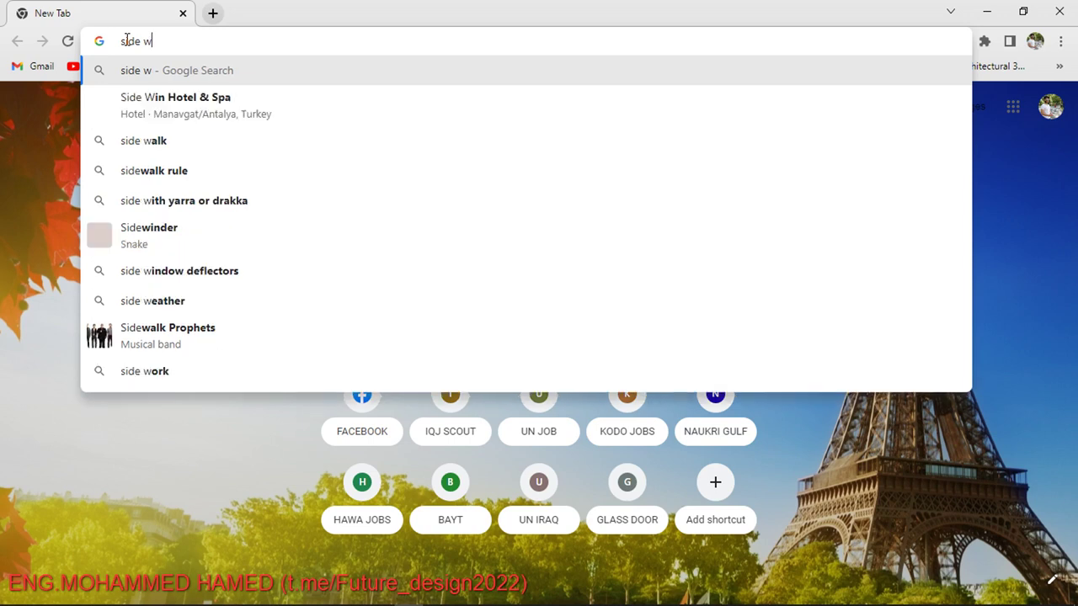
text(alk)
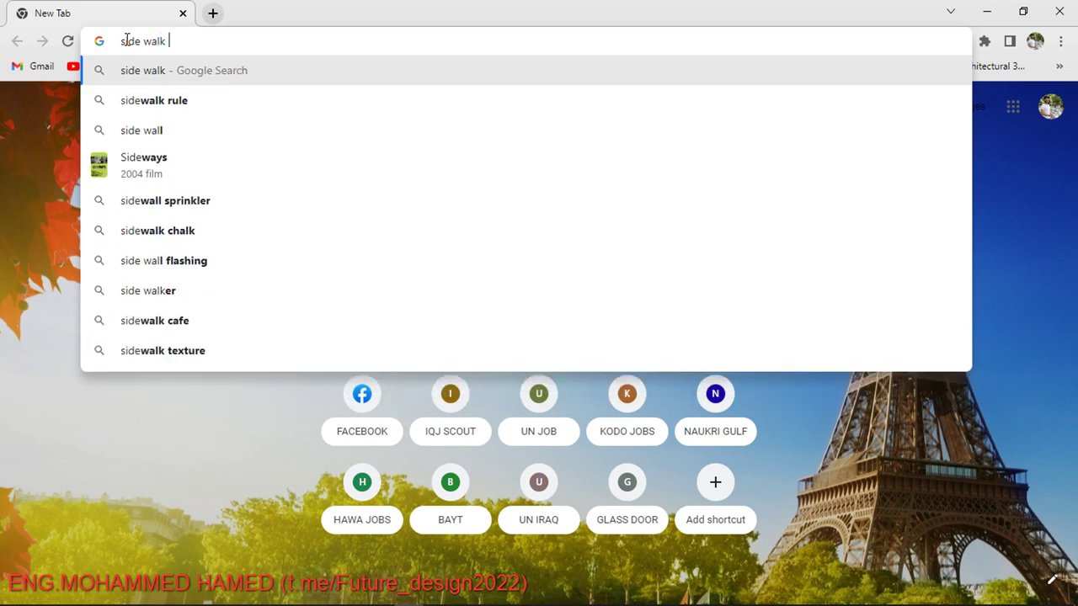
text( text)
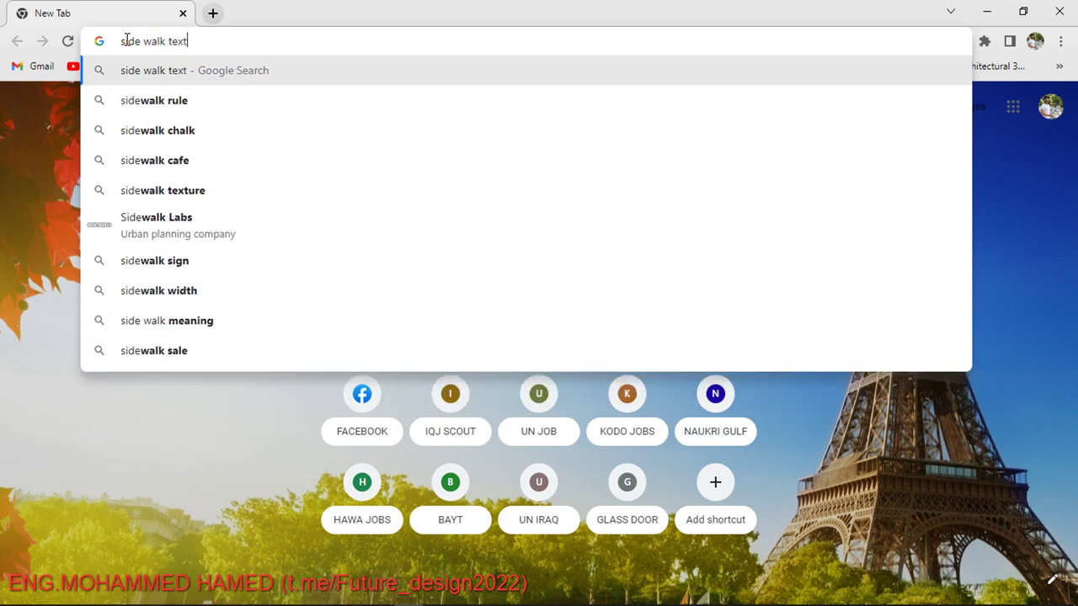
text(ure)
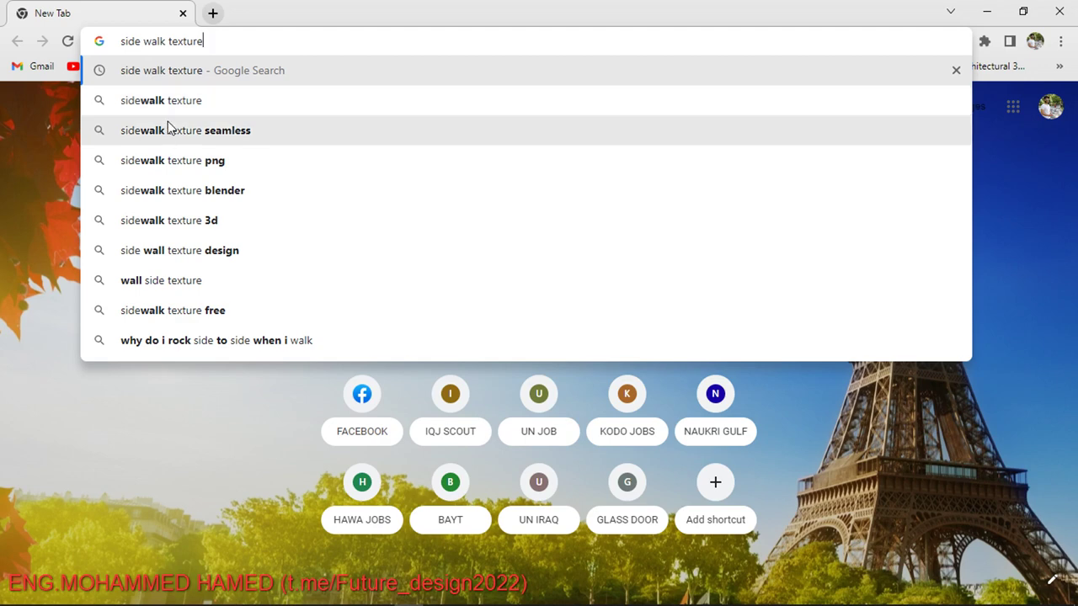
drag(168, 127, 214, 185)
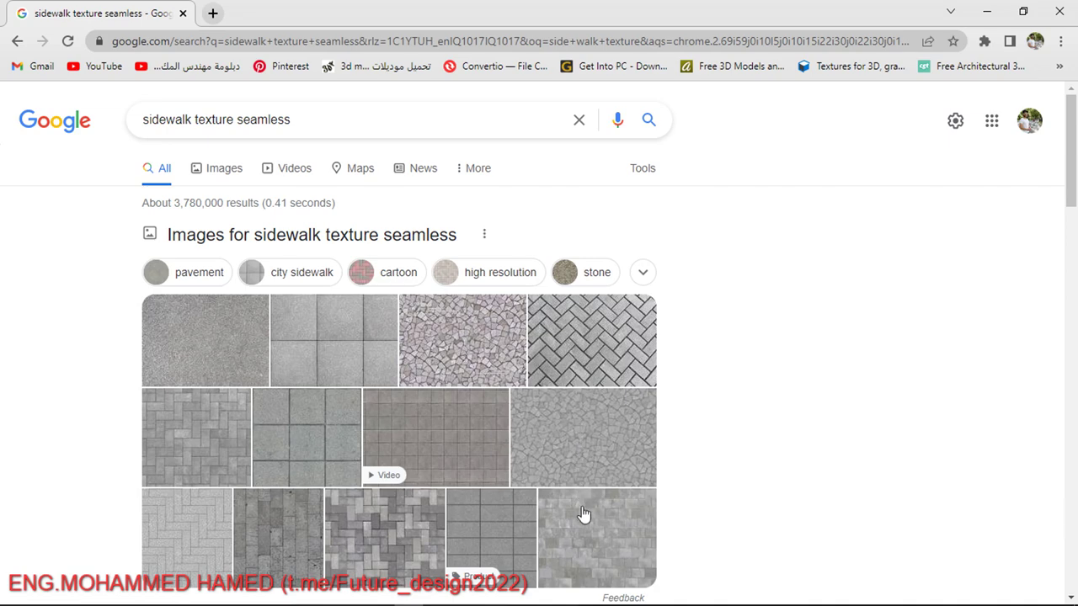
Open the full set of image results and look through the seamless sidewalk textures for a suitable paving pattern.
scroll(584, 515, down, 1)
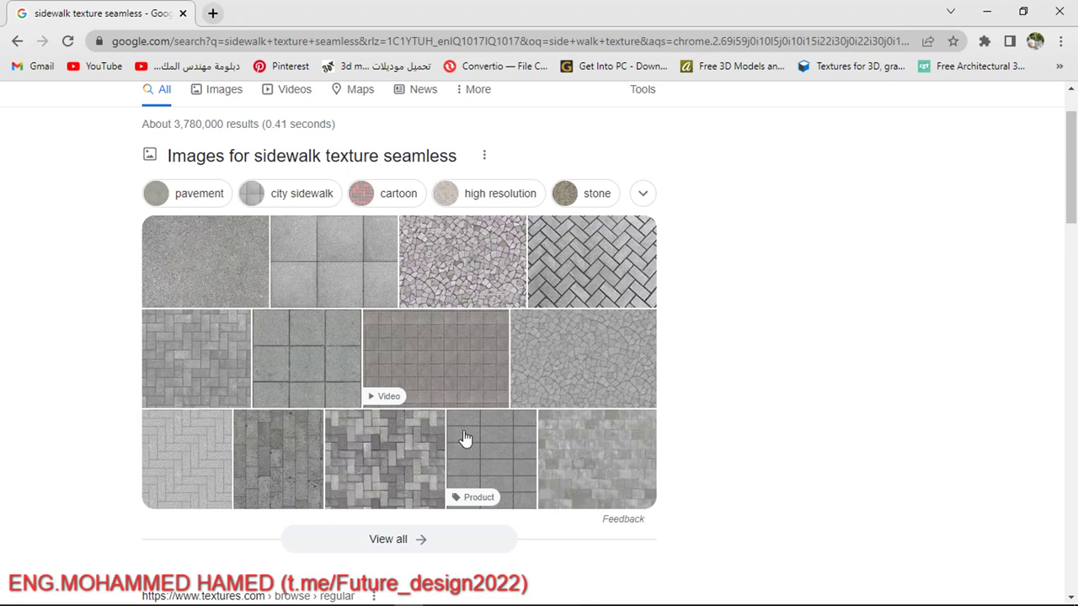
scroll(465, 439, down, 1)
click(431, 463)
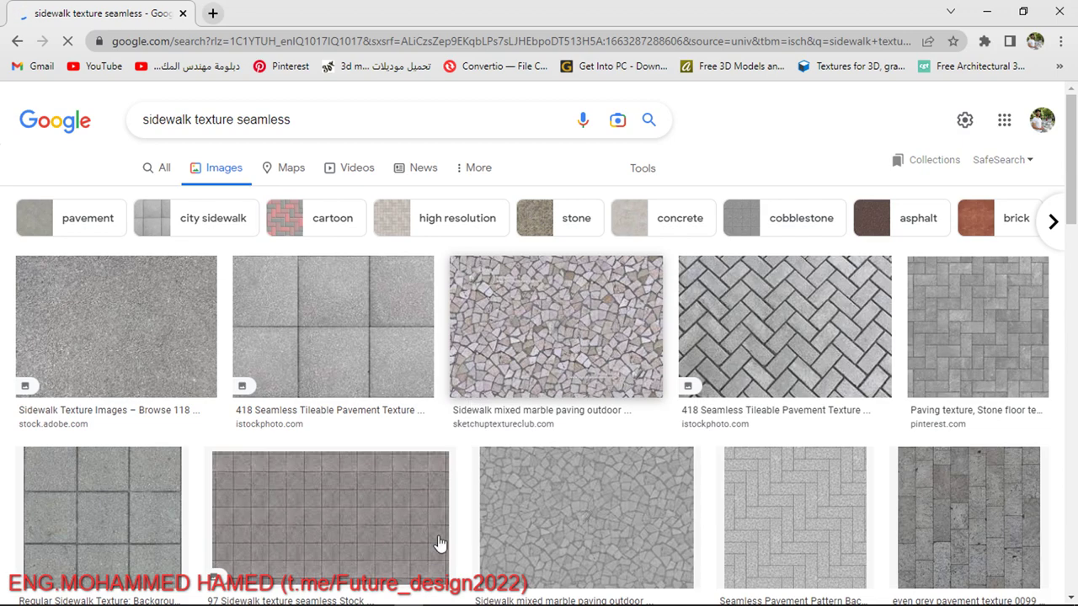
scroll(421, 396, down, 4)
scroll(416, 375, down, 6)
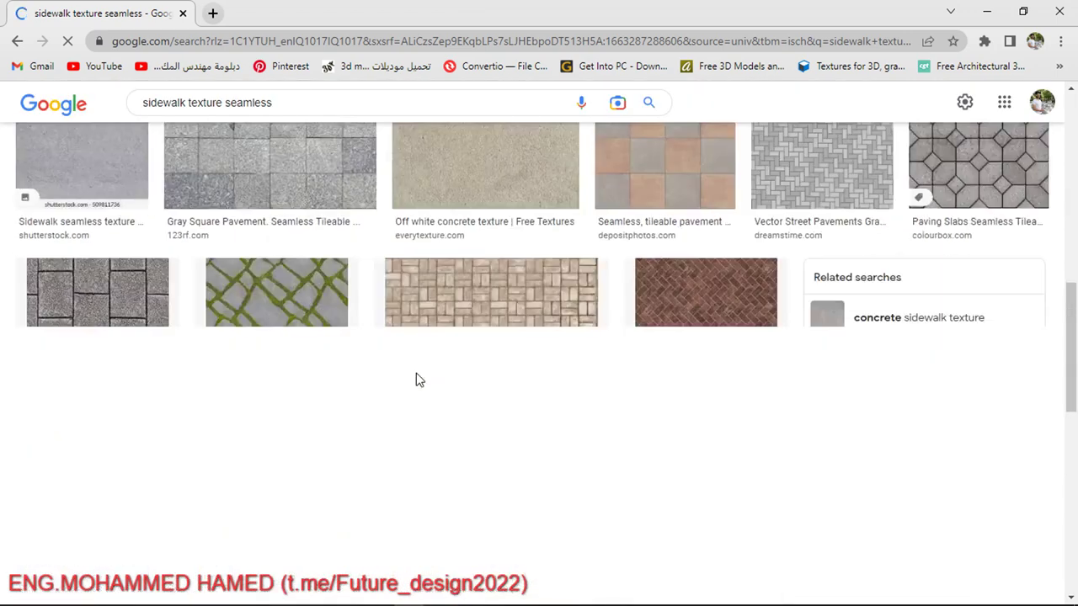
scroll(416, 374, up, 1)
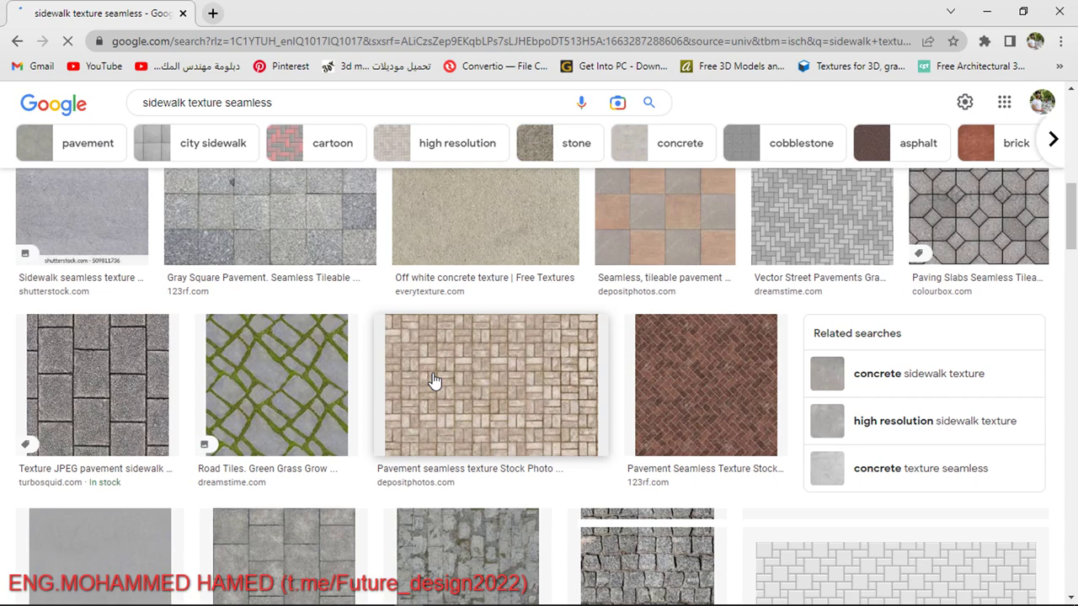
scroll(434, 380, down, 5)
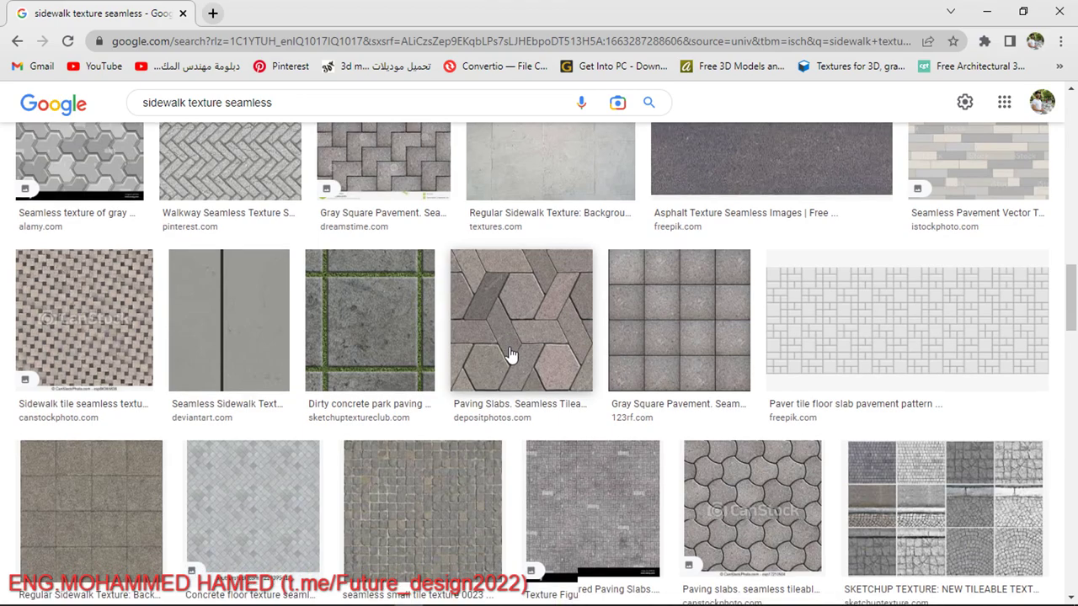
scroll(510, 355, down, 8)
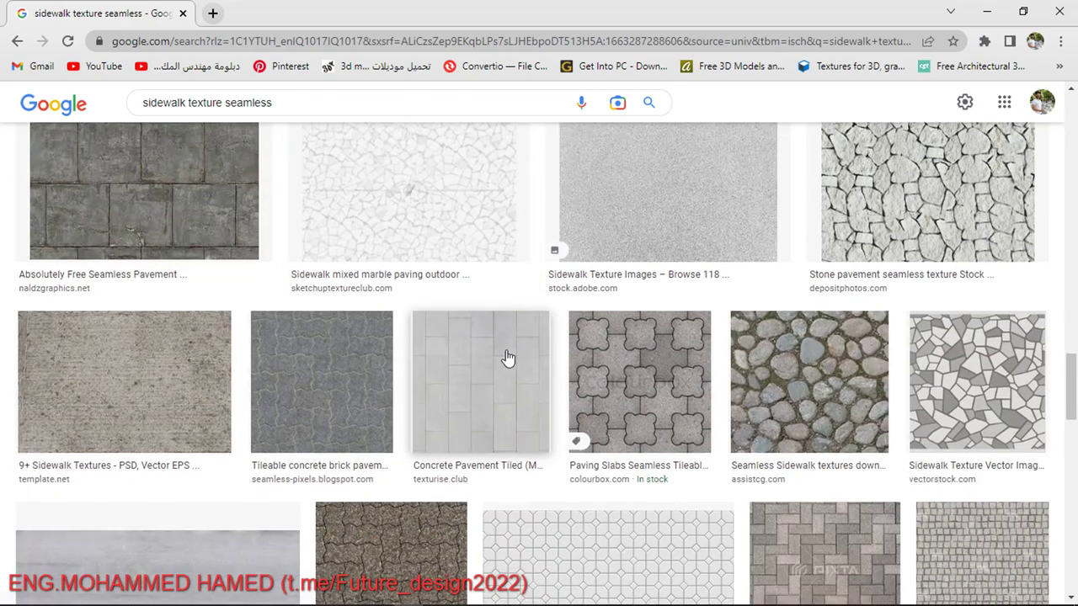
scroll(507, 358, down, 10)
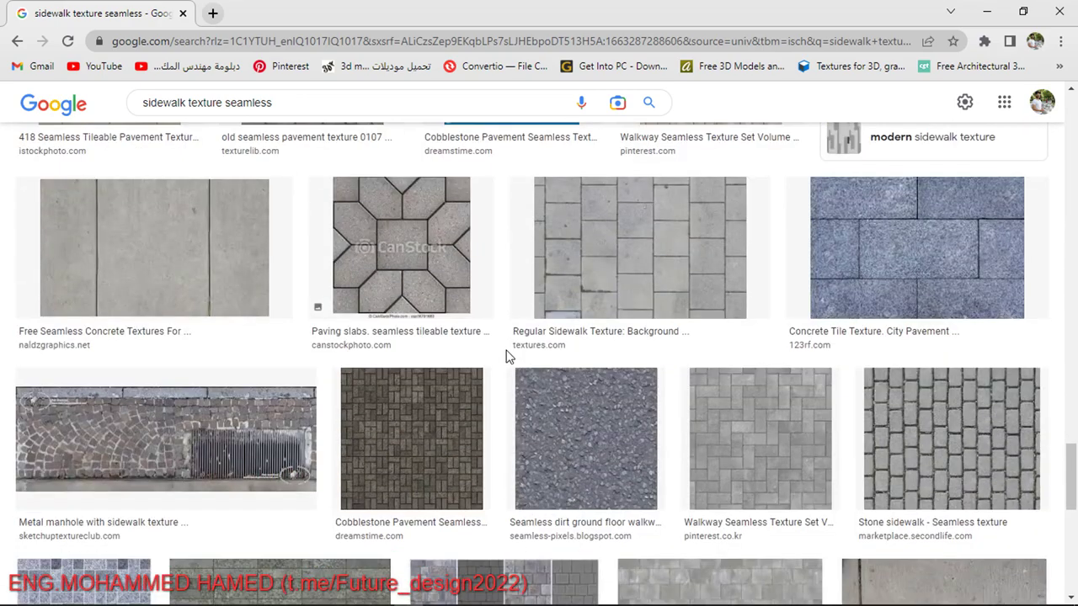
scroll(506, 350, down, 1)
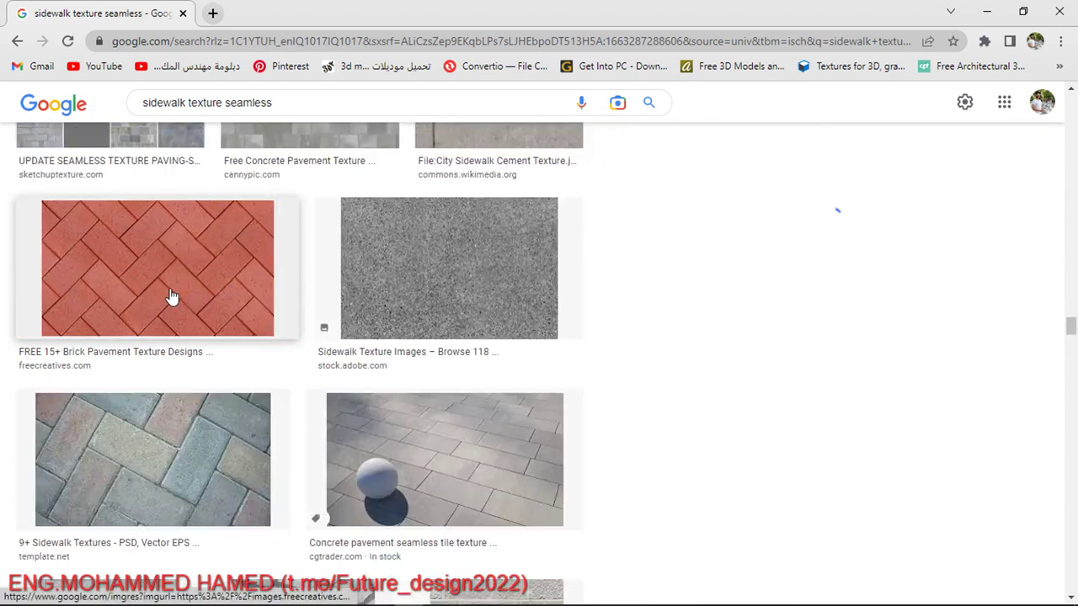
Open the red herringbone brick pavement image from FreeCreatives and look through its related images.
click(171, 296)
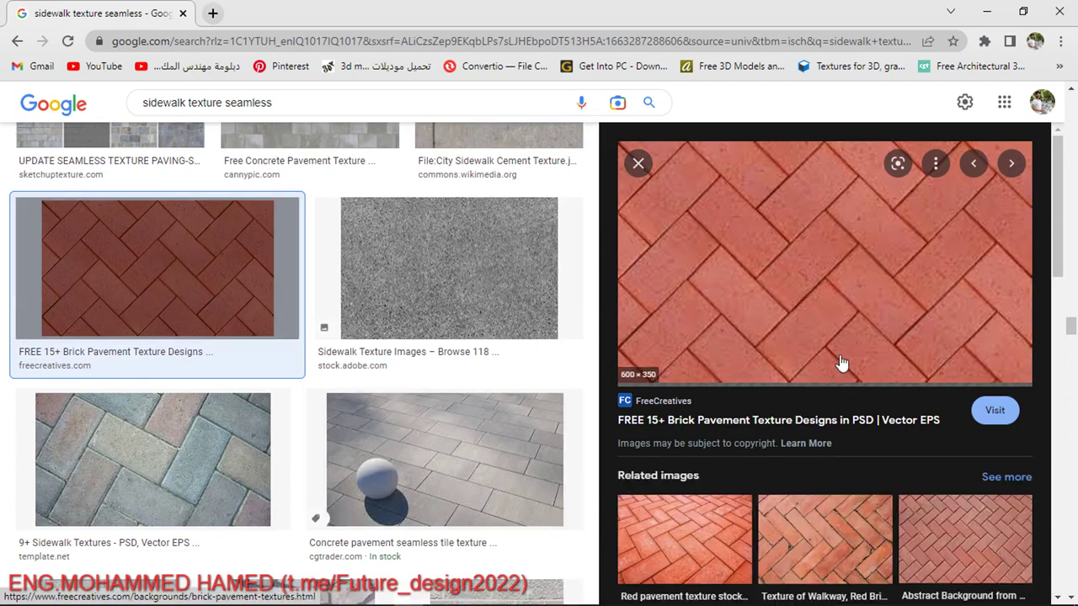
scroll(821, 396, down, 6)
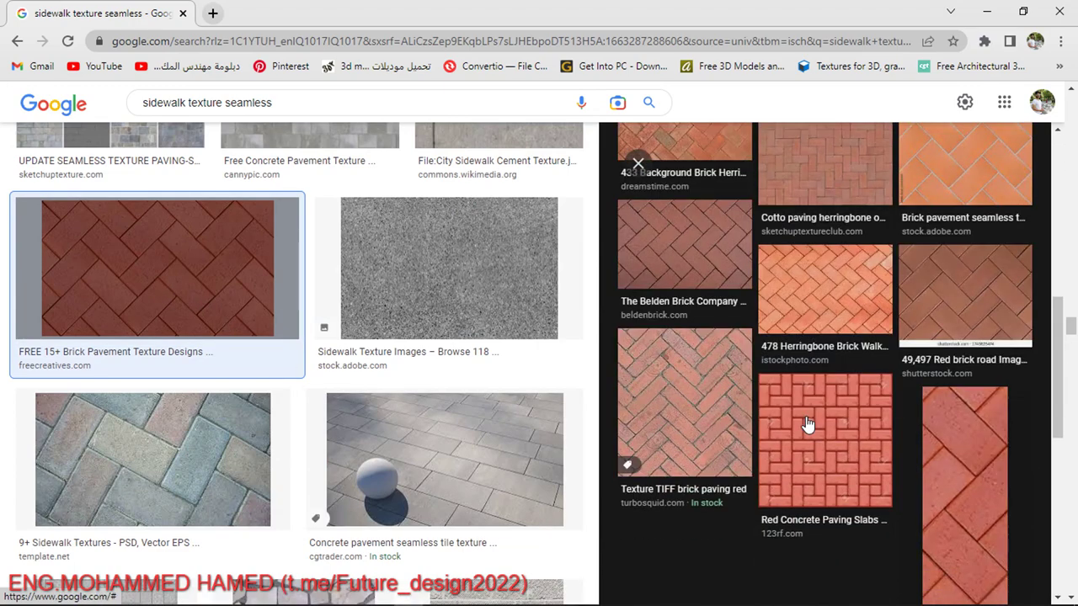
scroll(880, 442, up, 1)
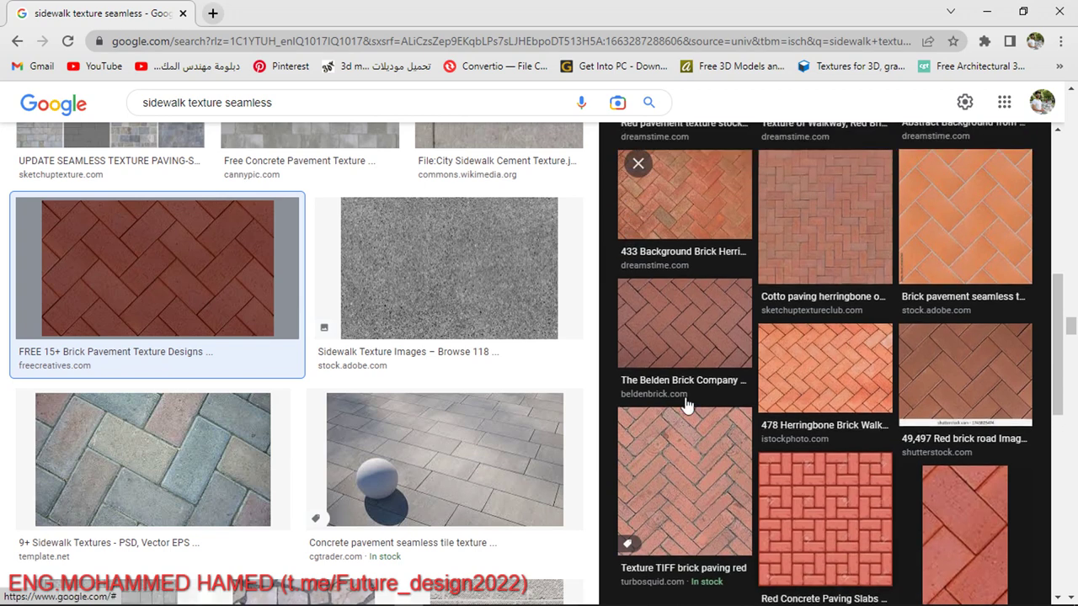
scroll(769, 286, up, 6)
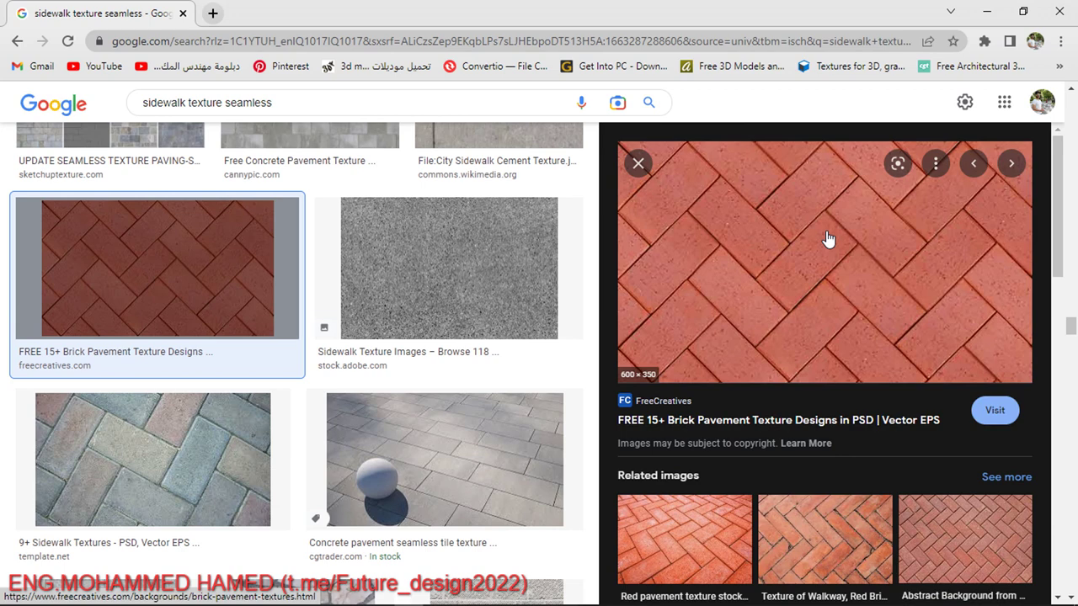
Save the red herringbone brick image to the Desktop as the WEBP file 55.
right_click(883, 227)
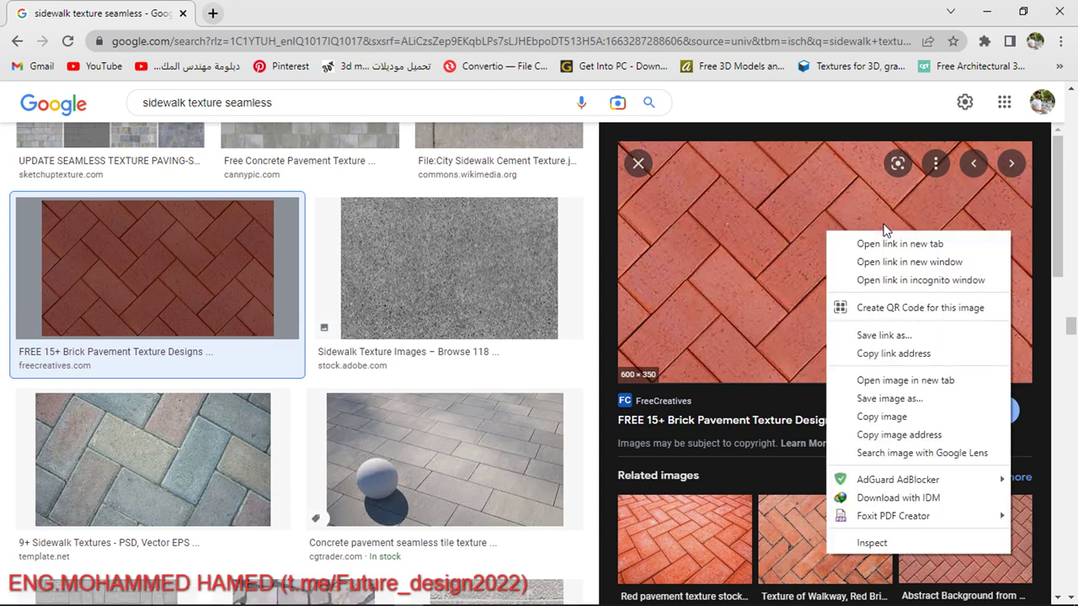
click(907, 399)
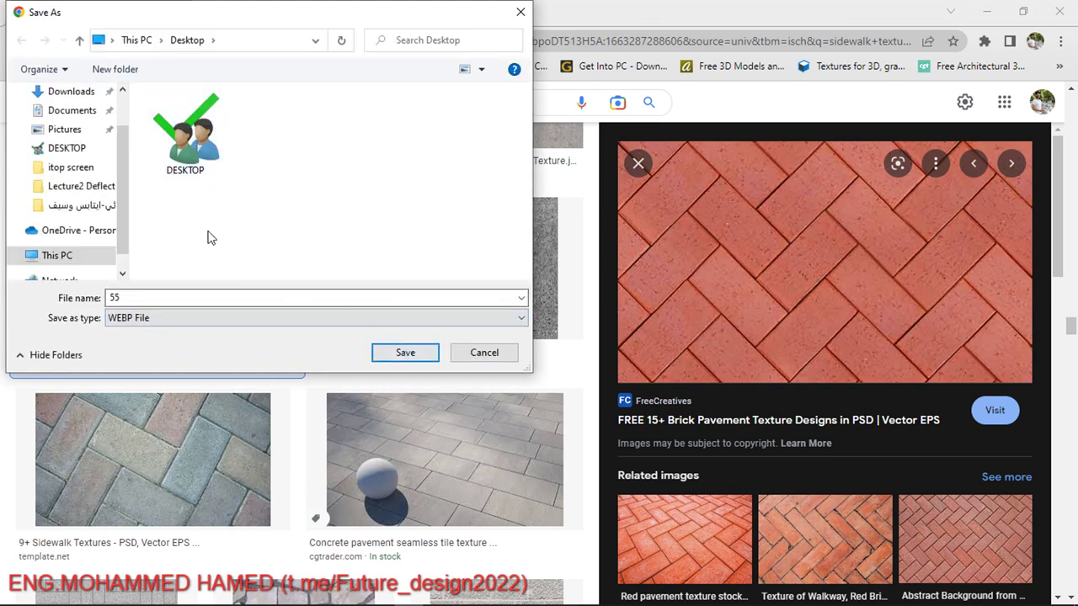
scroll(76, 143, up, 2)
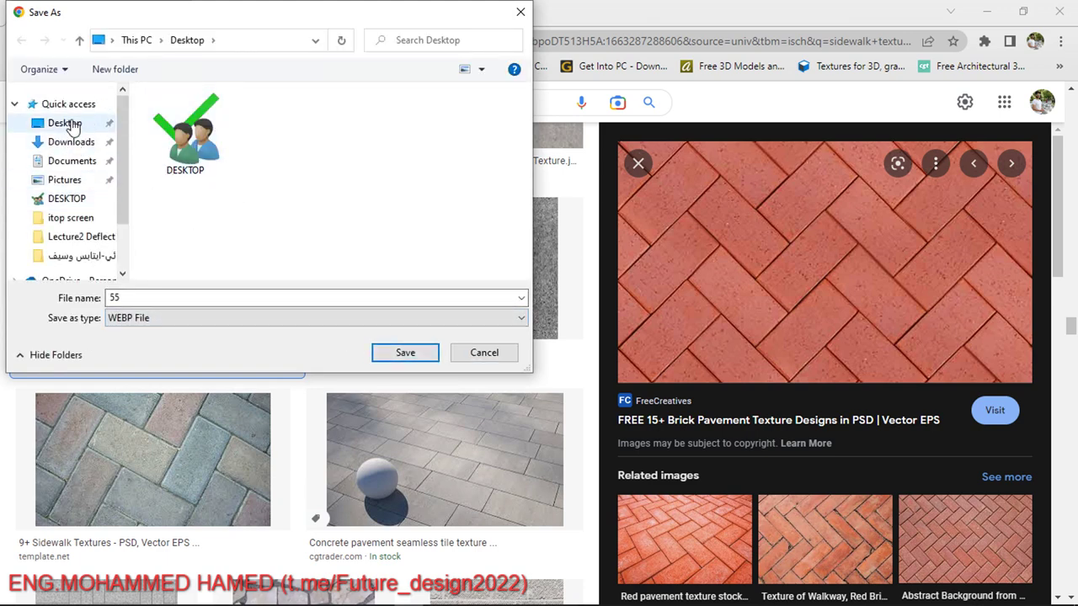
click(59, 124)
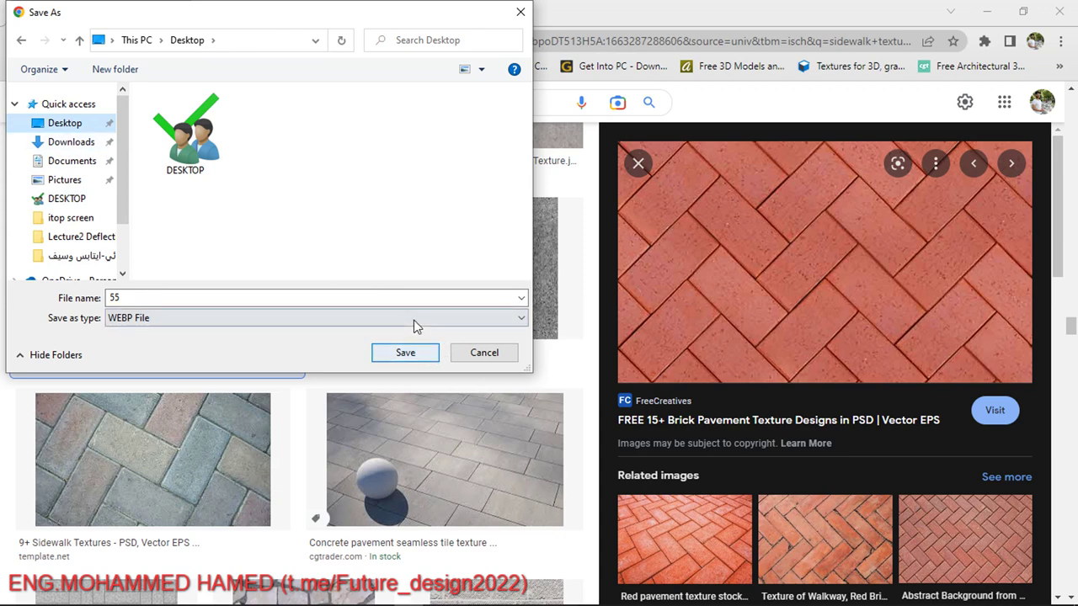
click(411, 352)
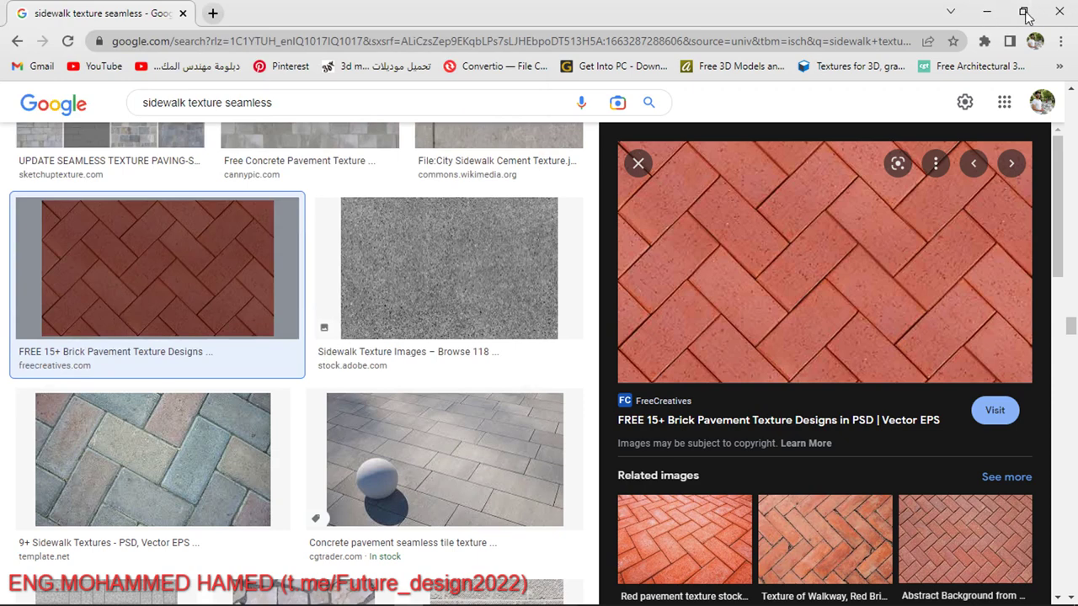
Let the image download continue, switch back to 3ds Max and minimize the V-Ray Material Library Browser.
click(1069, 16)
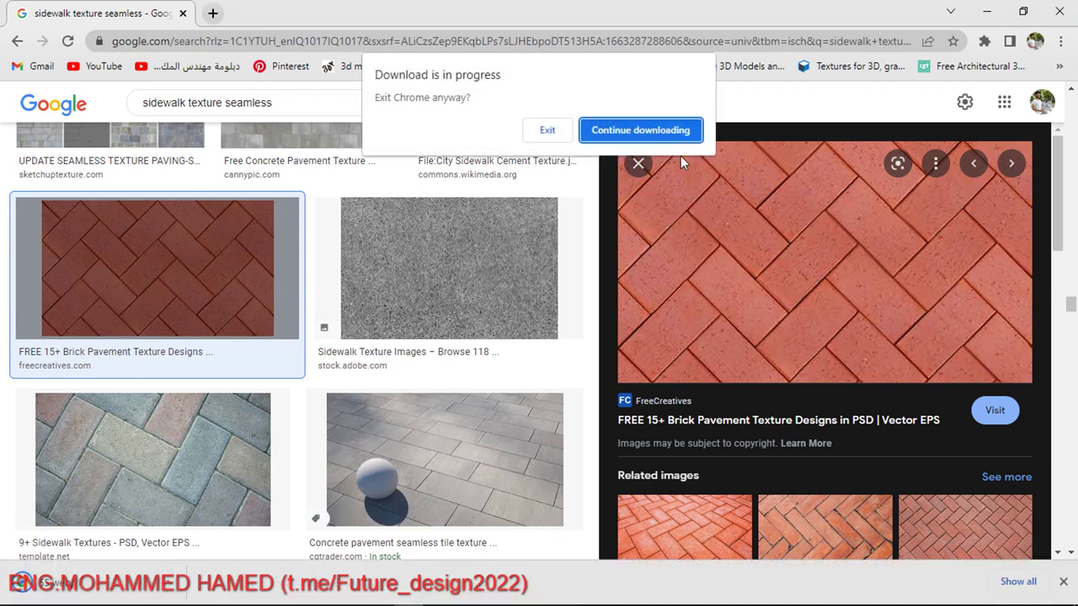
click(663, 129)
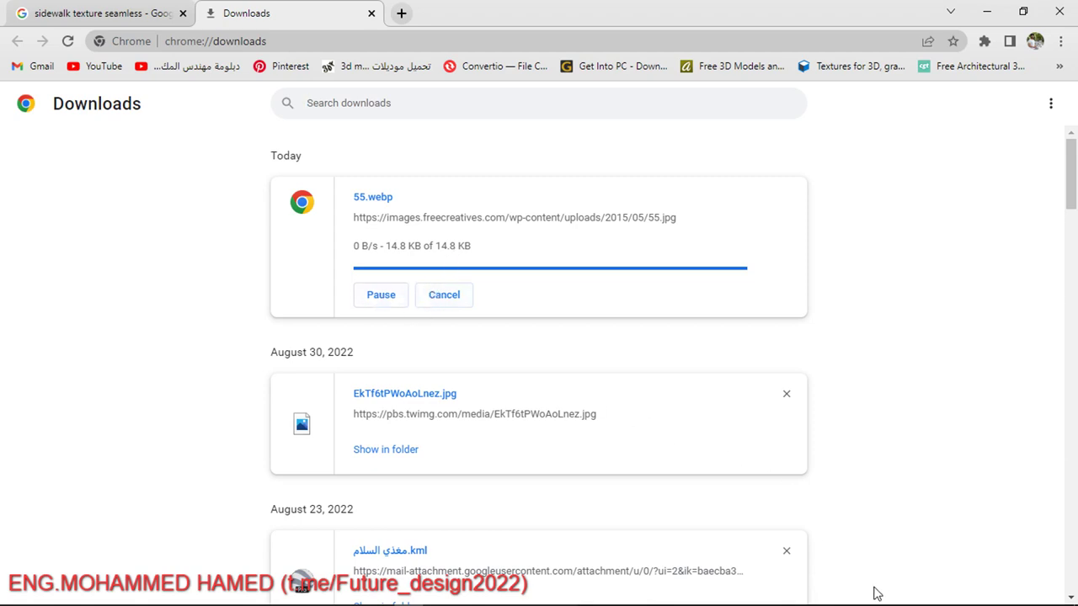
key(super+d)
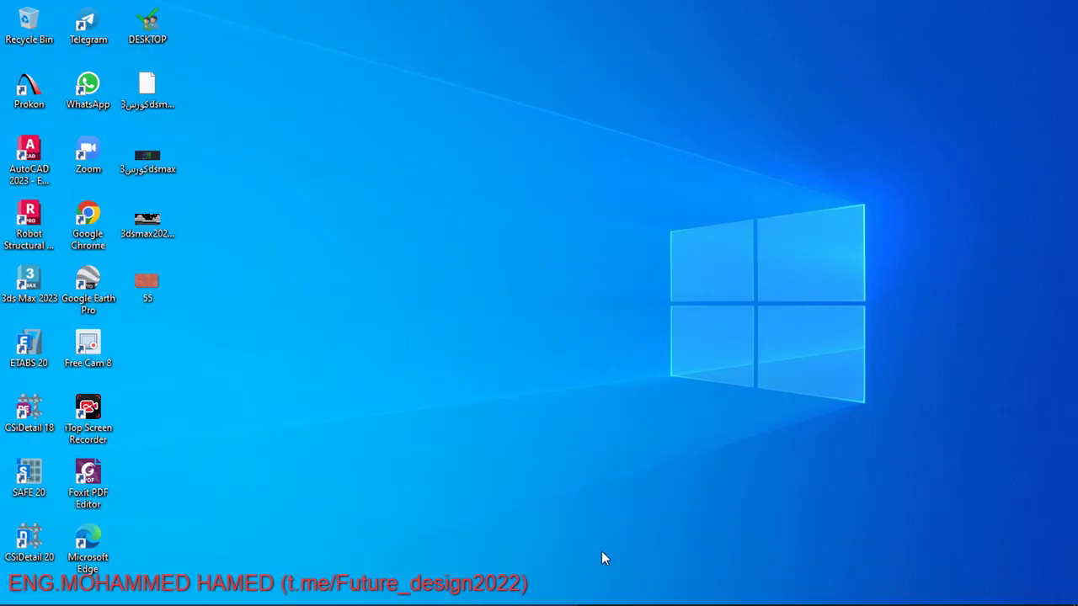
mouse_move(601, 605)
key(super+d)
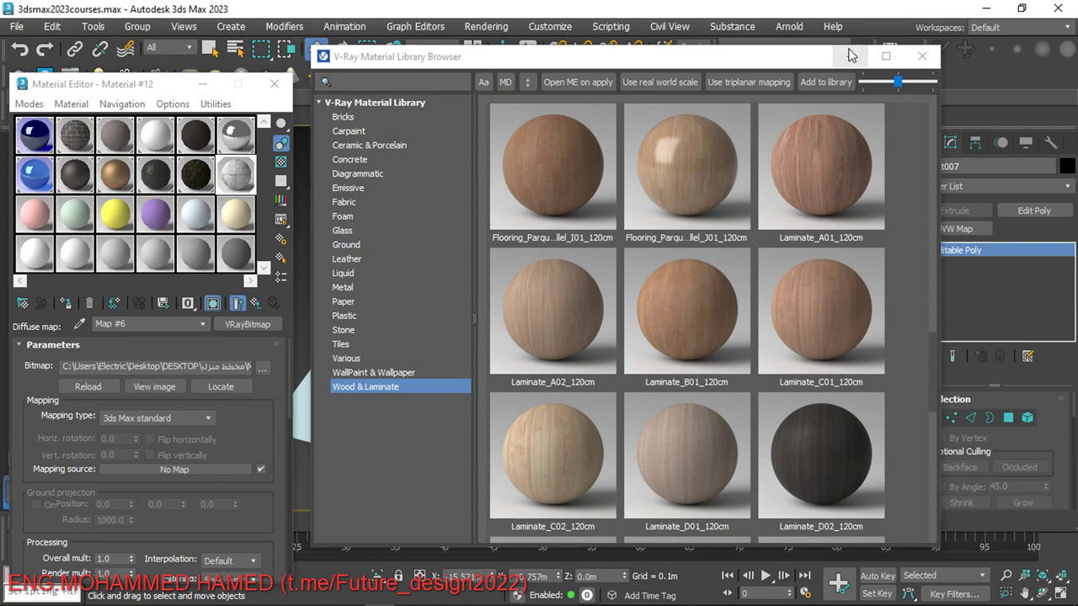
click(848, 57)
Add a VRayBitmap map to the diffuse channel of the pink material, Material #13.
click(42, 217)
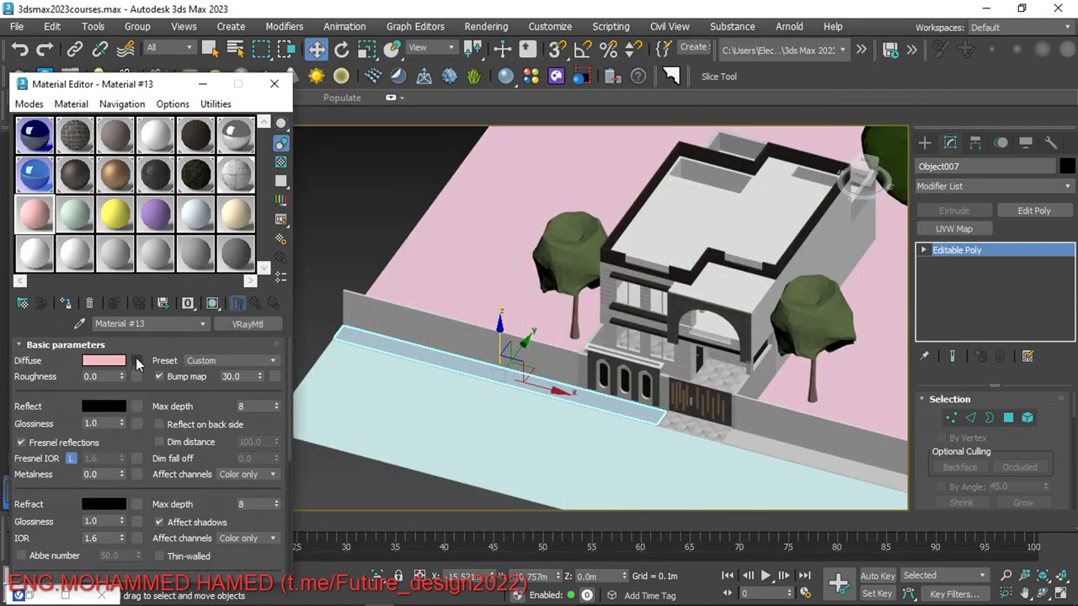
click(137, 361)
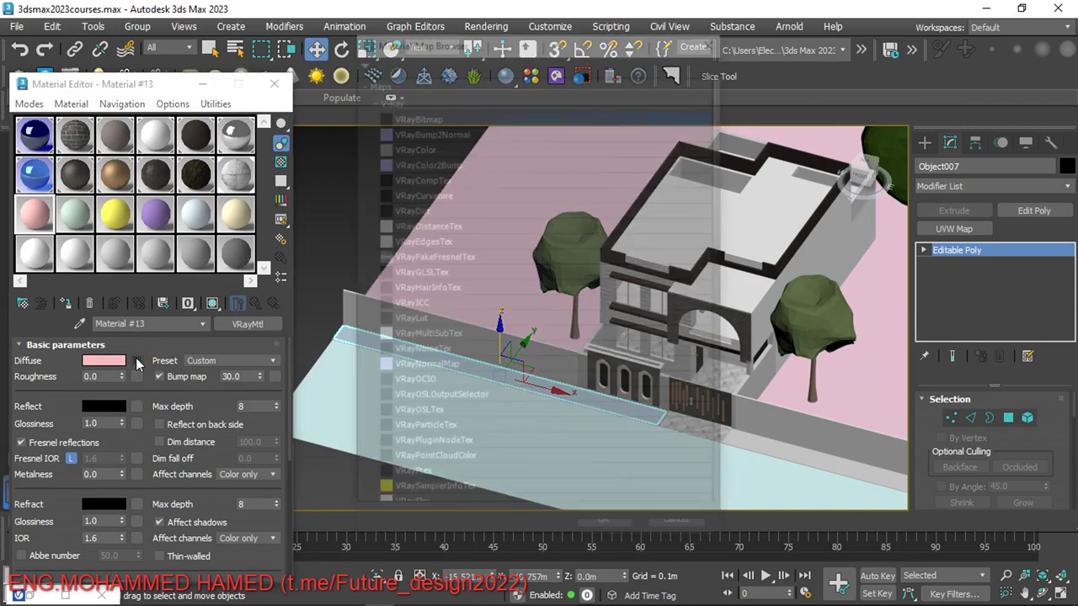
double_click(403, 115)
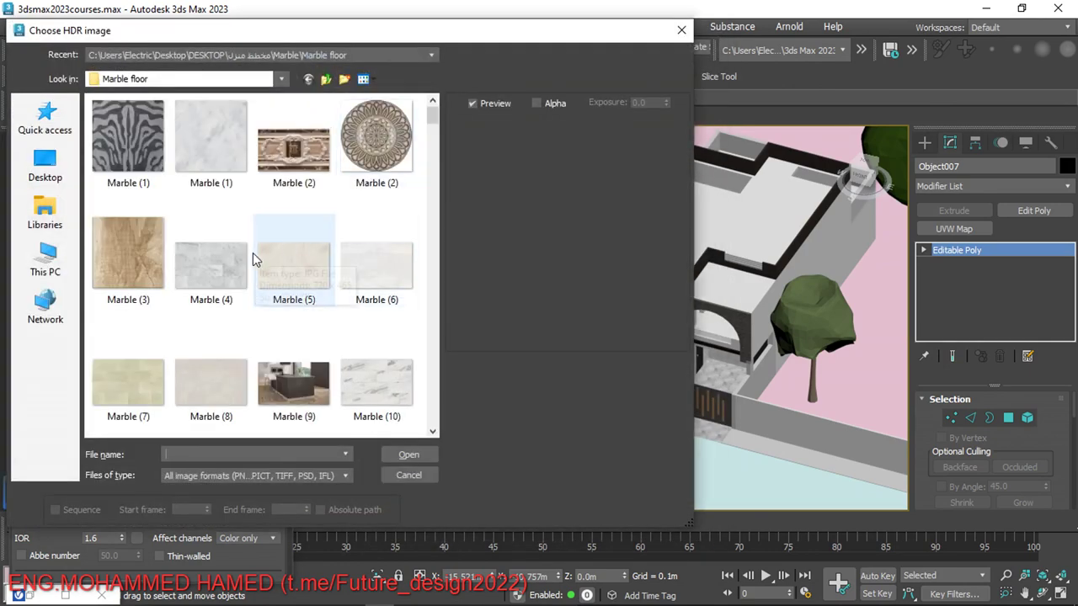
Show all file types on the Desktop and load 55.webp as the bitmap image.
click(46, 173)
click(341, 200)
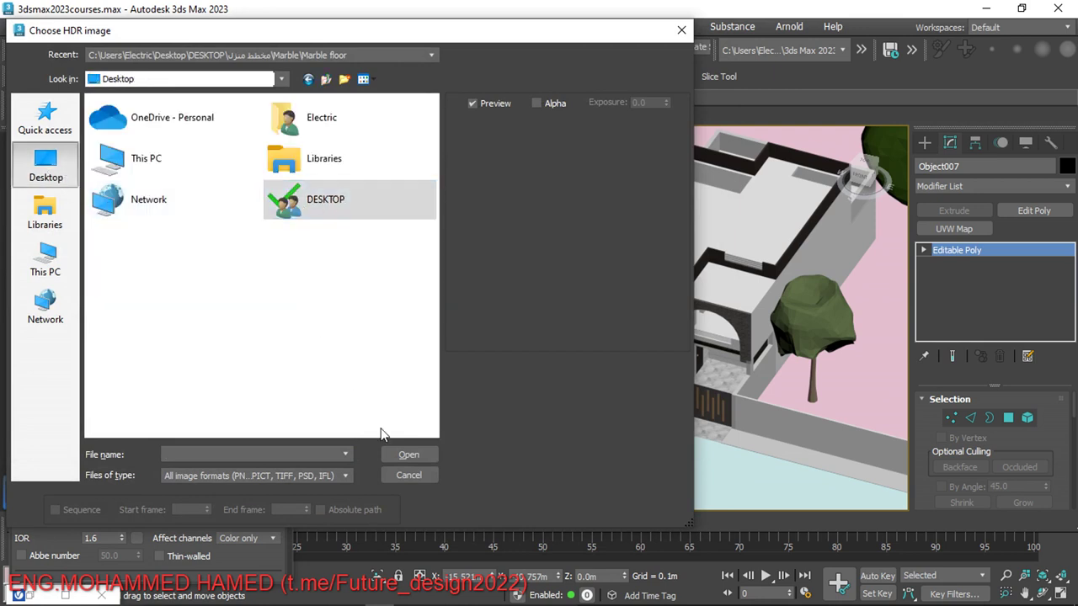
click(328, 478)
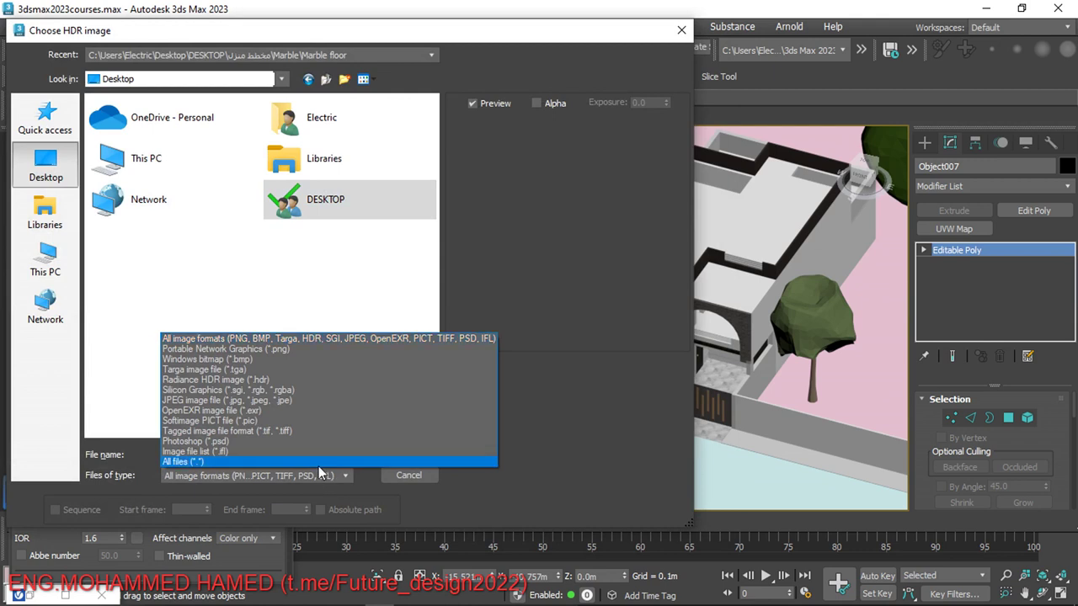
click(318, 464)
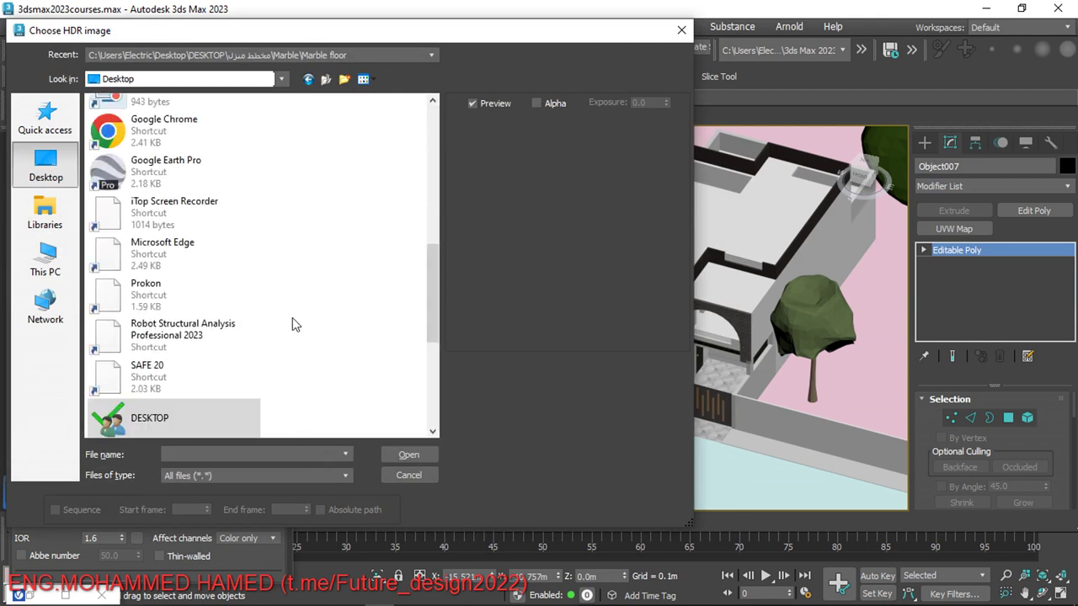
scroll(266, 278, up, 10)
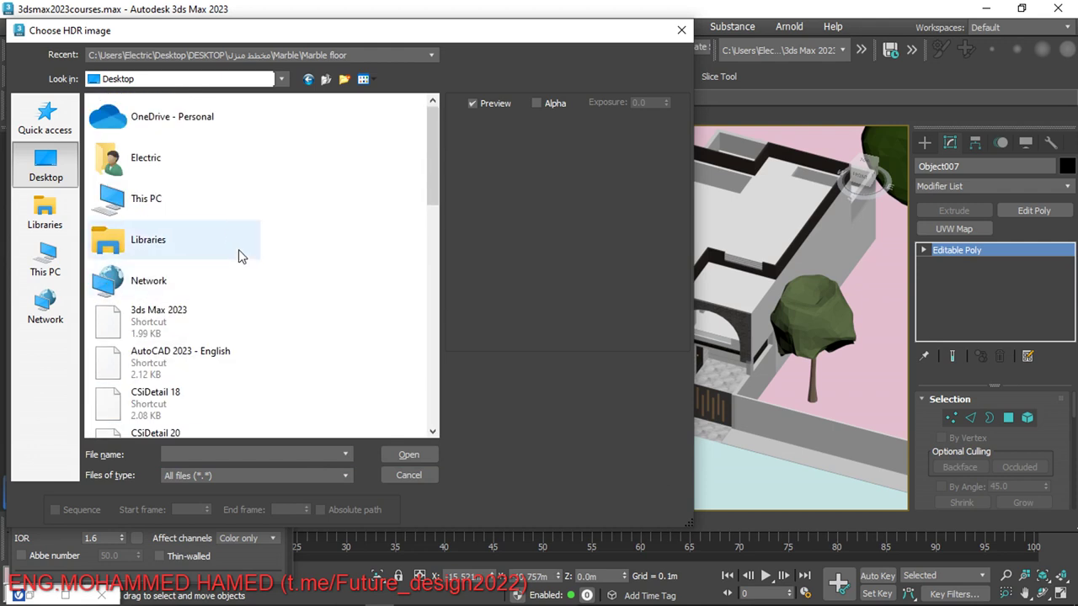
scroll(239, 253, down, 10)
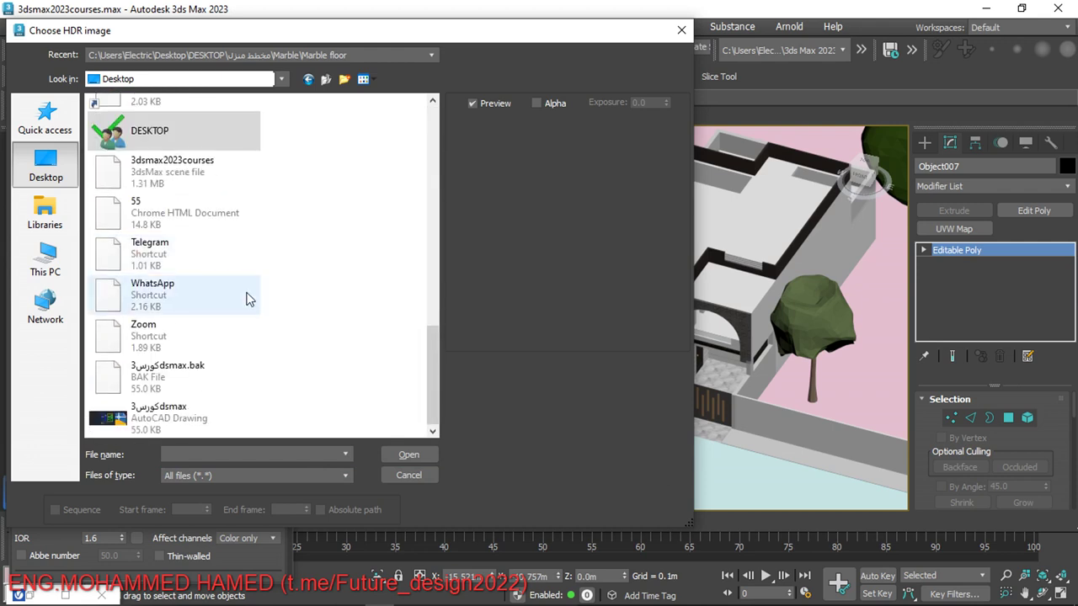
click(202, 220)
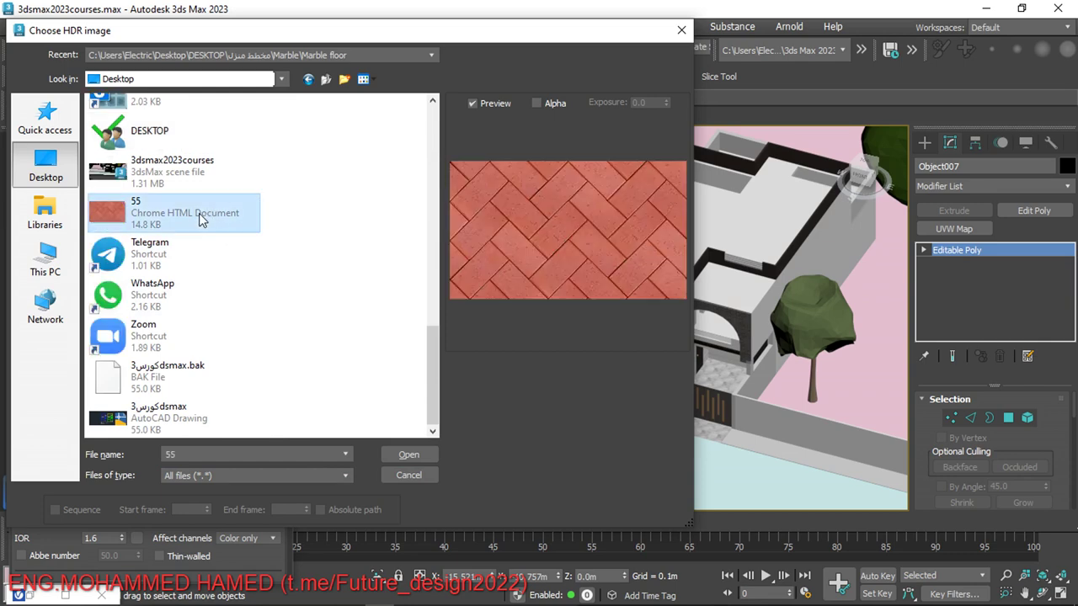
click(407, 455)
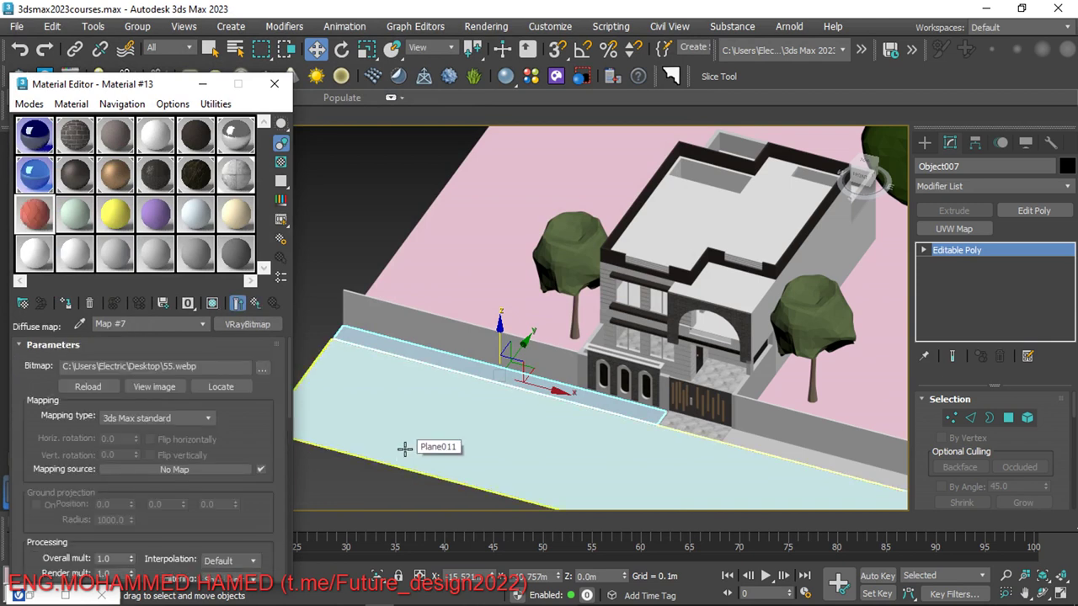
Assign the red brick material to the sidewalk strip Object007 and show its texture in the viewport.
click(585, 399)
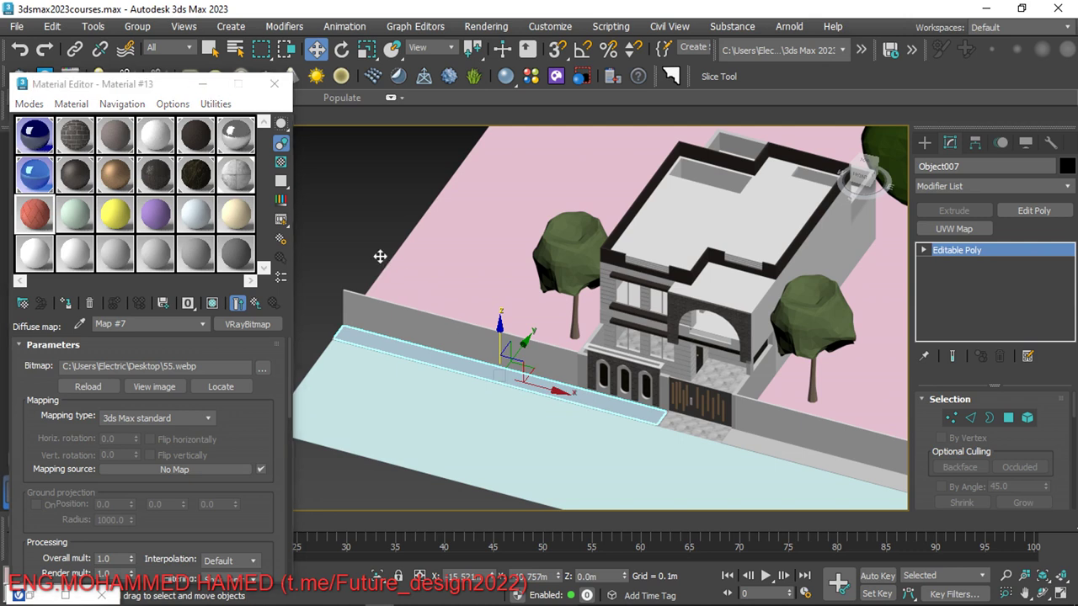
click(364, 193)
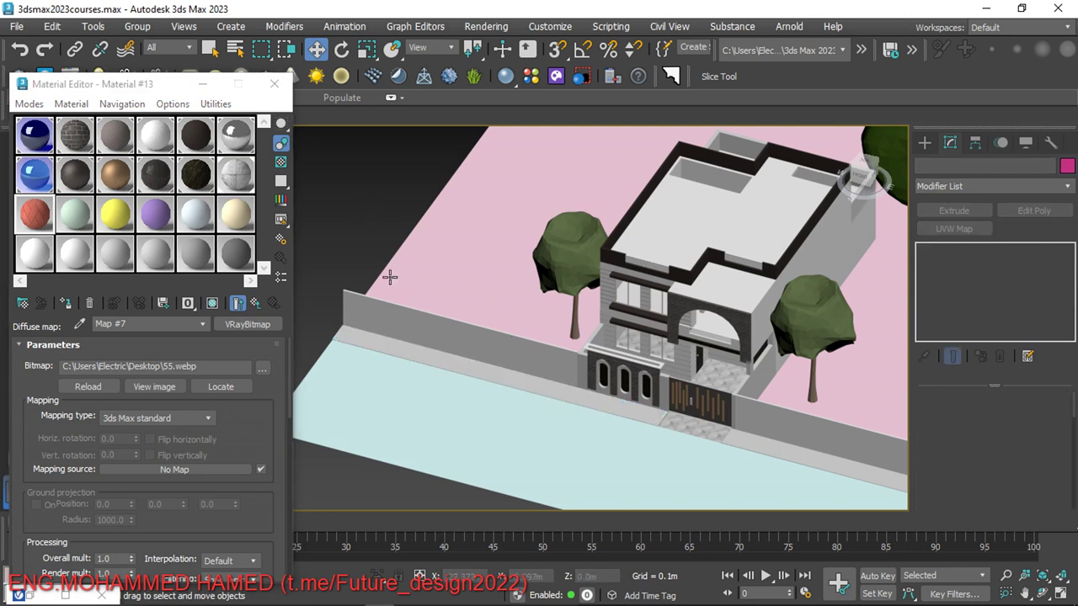
click(439, 360)
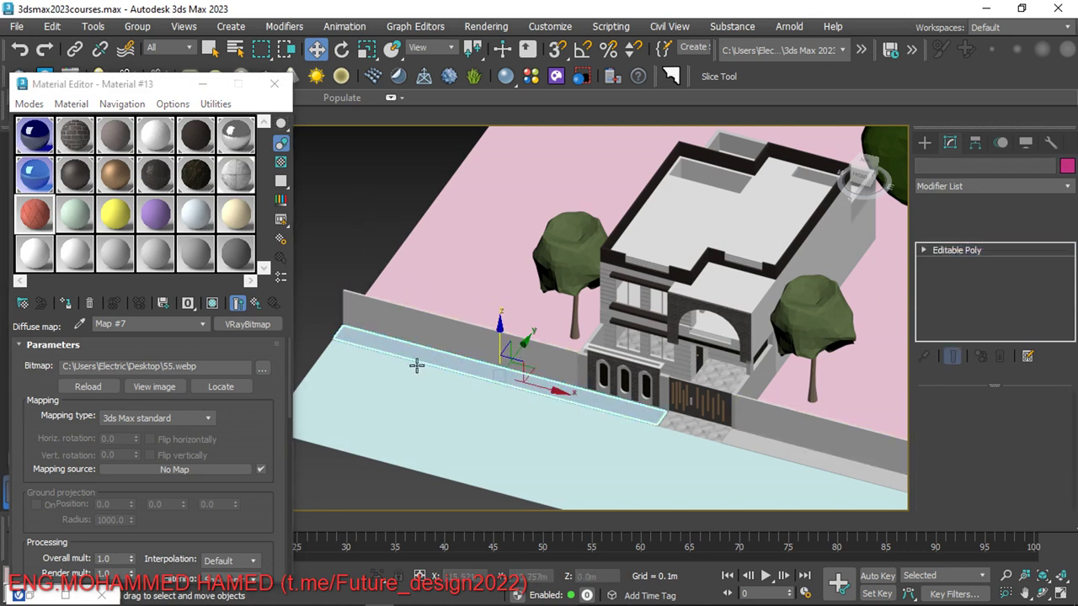
click(213, 303)
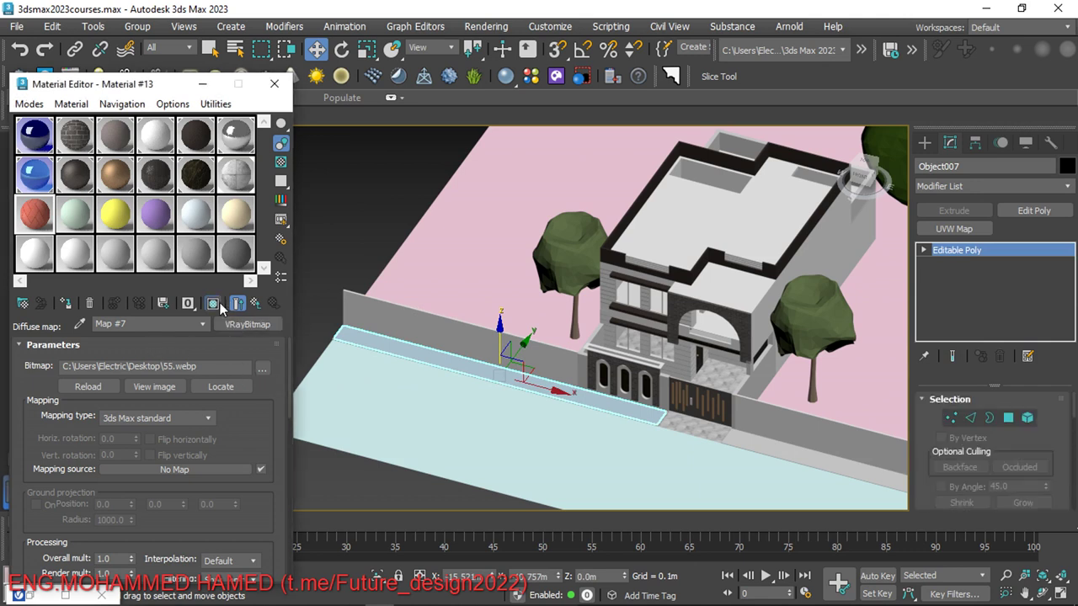
click(66, 304)
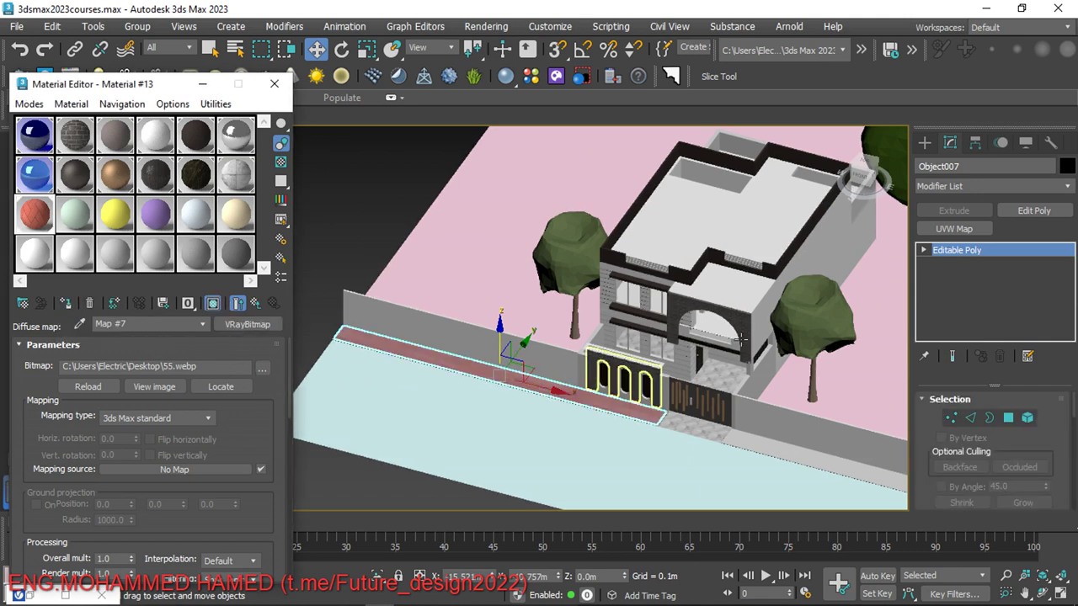
Add a UVW Map modifier to the sidewalk strip, set its length and width to 1 m each, and inspect the paving pattern.
click(961, 228)
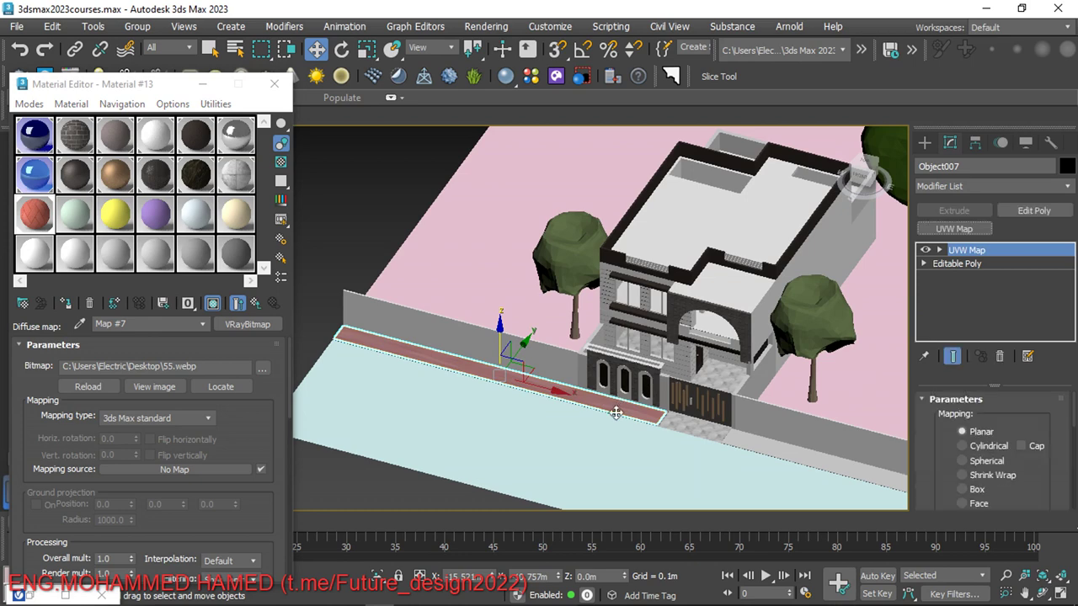
scroll(618, 413, up, 5)
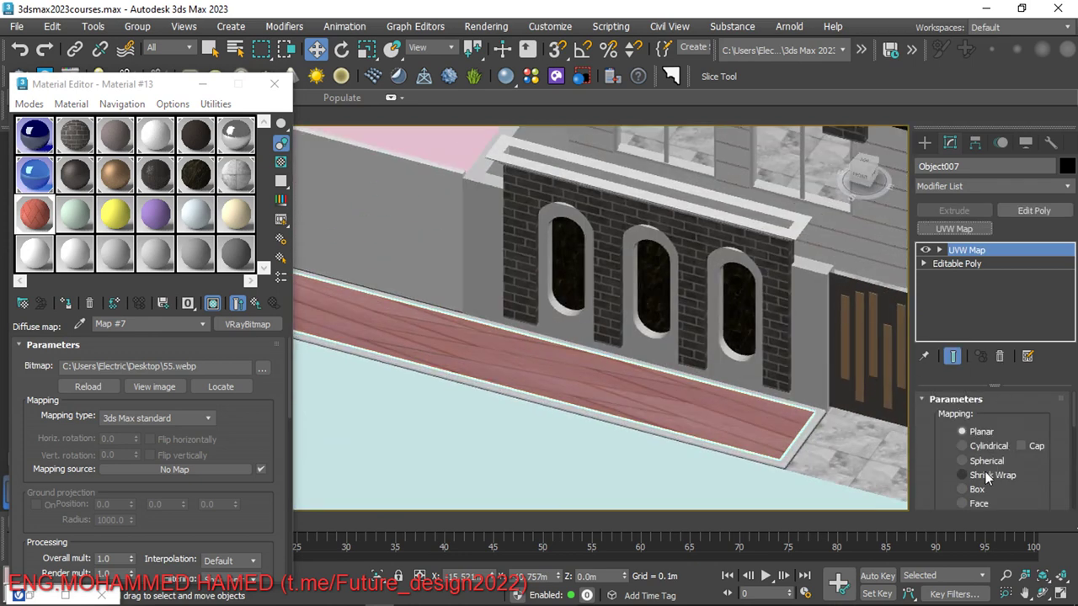
scroll(995, 487, down, 2)
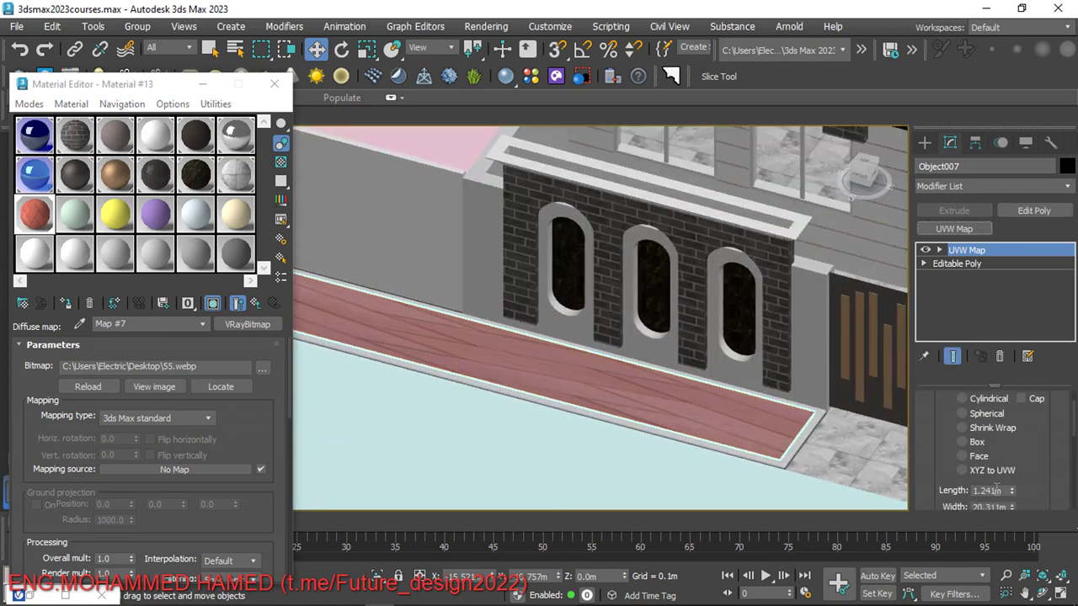
double_click(992, 490)
text(1)
key(Tab)
text(1)
scroll(1024, 459, down, 2)
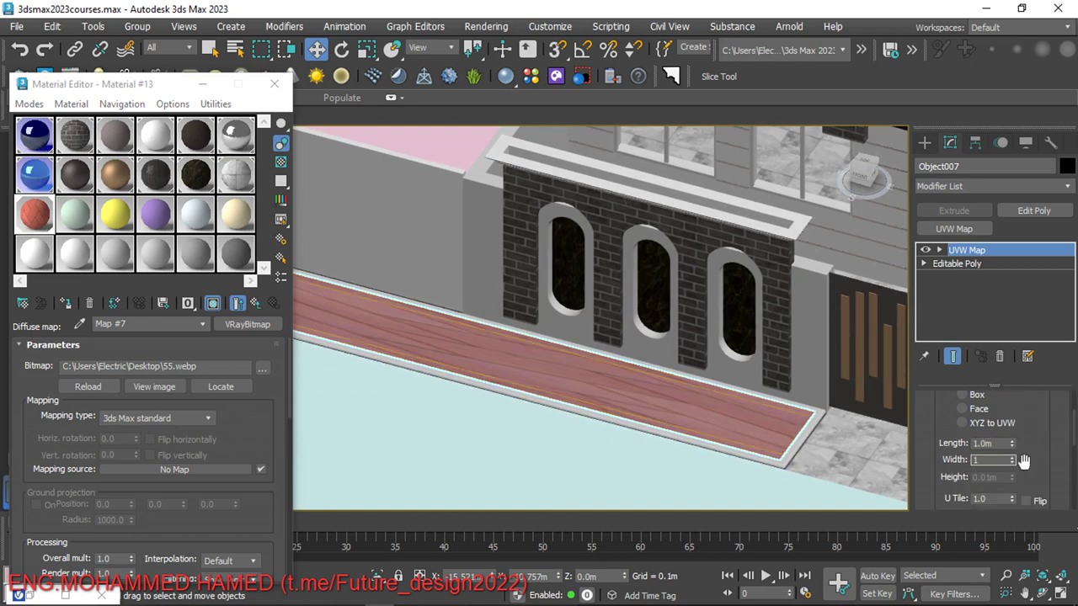
key(Return)
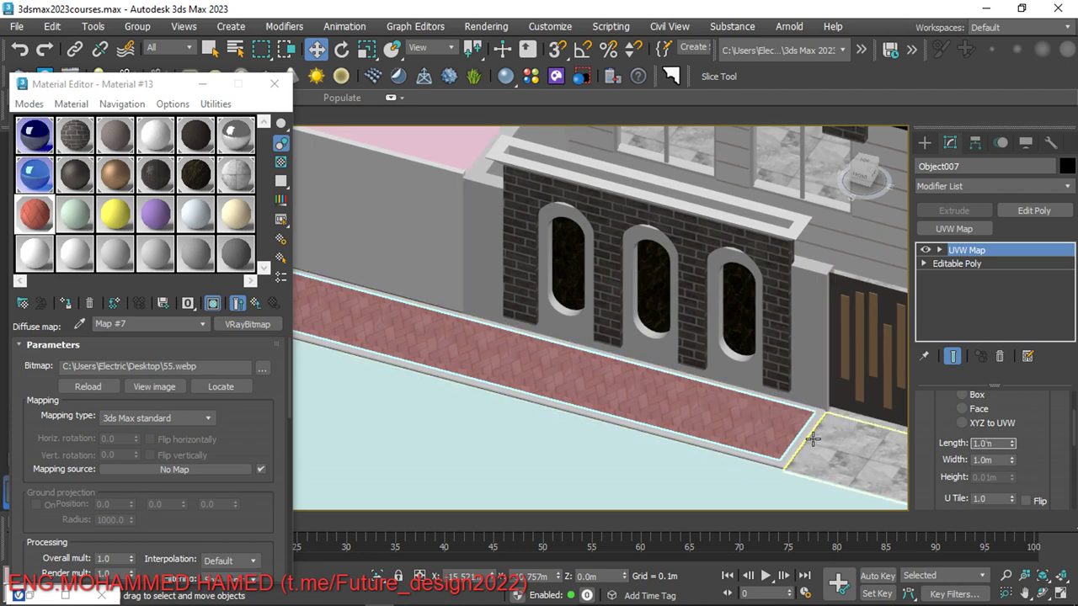
scroll(800, 408, down, 2)
scroll(693, 412, up, 2)
scroll(693, 412, up, 3)
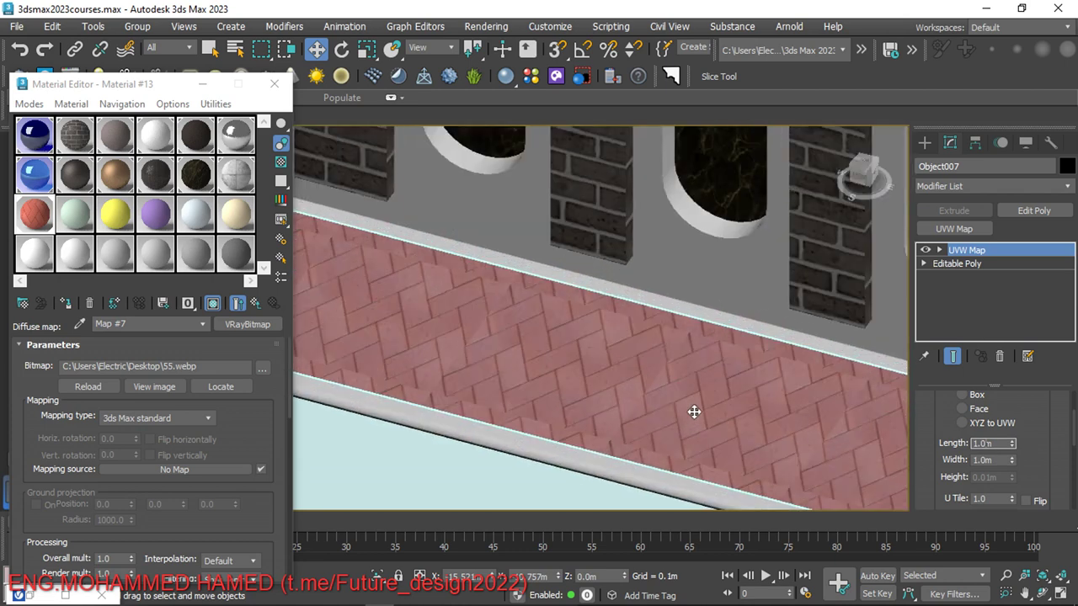
scroll(689, 409, down, 1)
scroll(688, 407, down, 3)
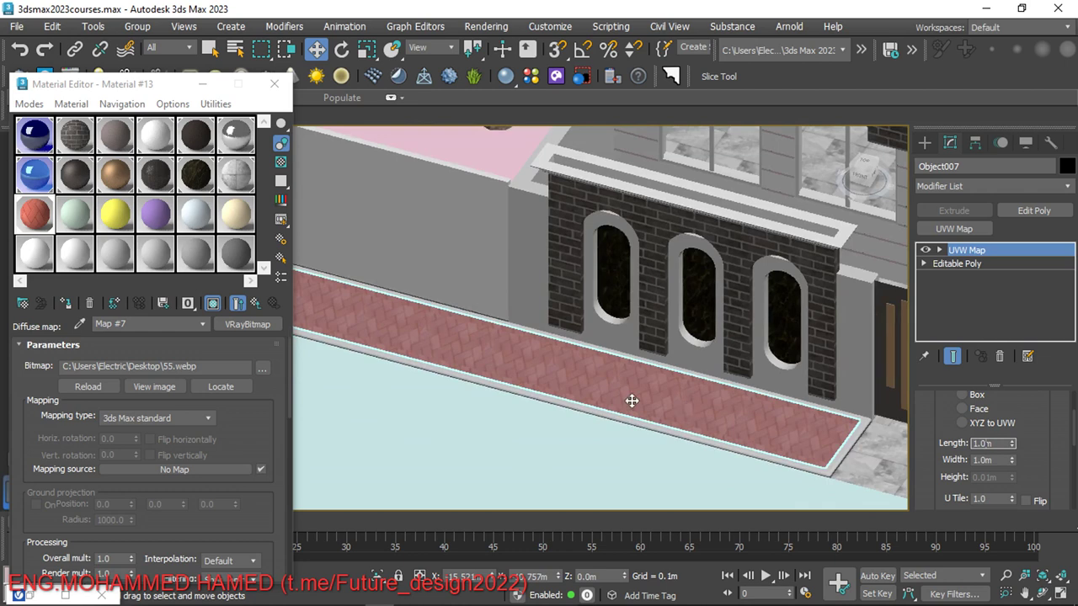
Scale the UVW Map gizmo of the sidewalk strip Object007 up uniformly to enlarge its brick pattern slightly.
scroll(510, 363, up, 4)
scroll(518, 341, down, 3)
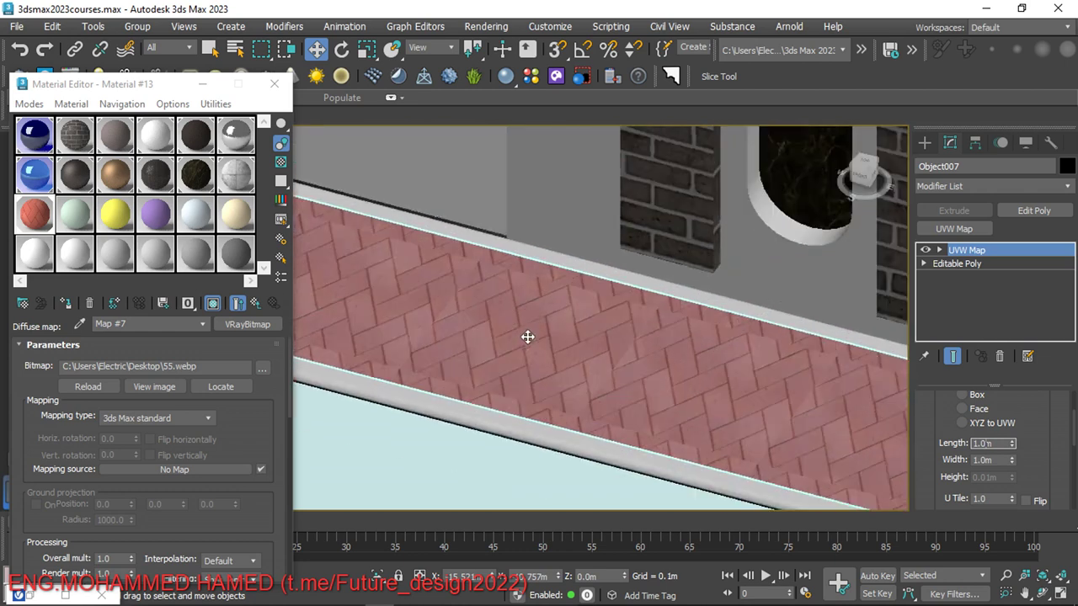
scroll(631, 303, down, 1)
scroll(597, 320, up, 2)
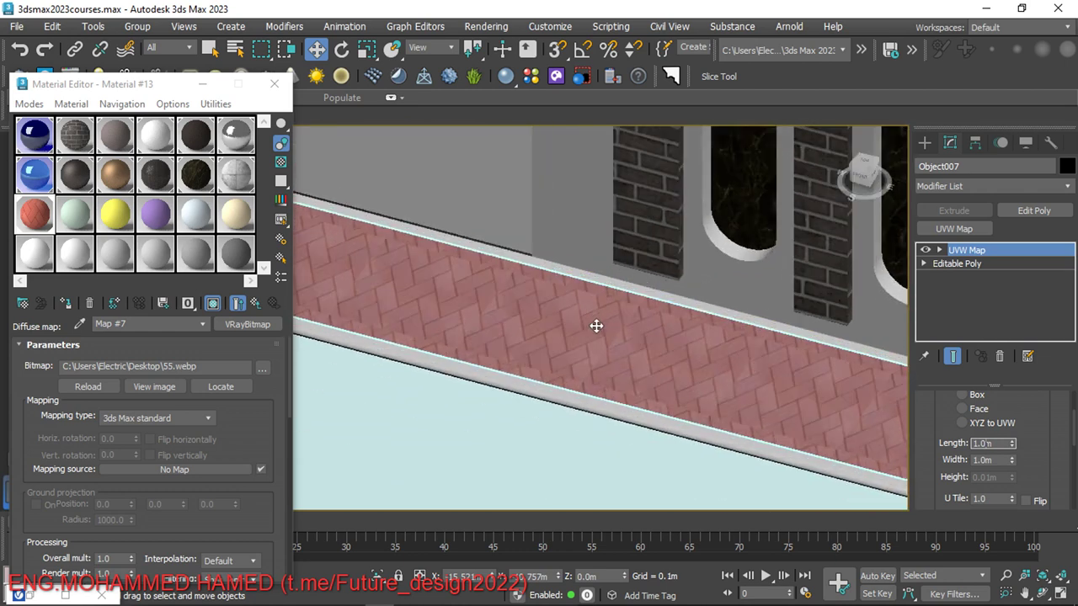
scroll(597, 324, down, 2)
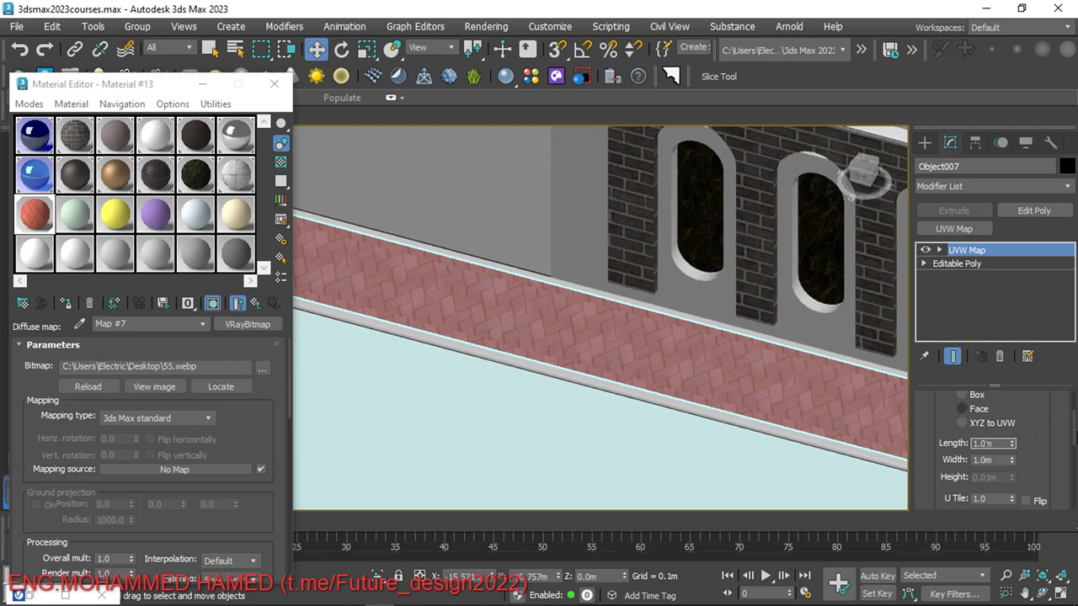
click(940, 250)
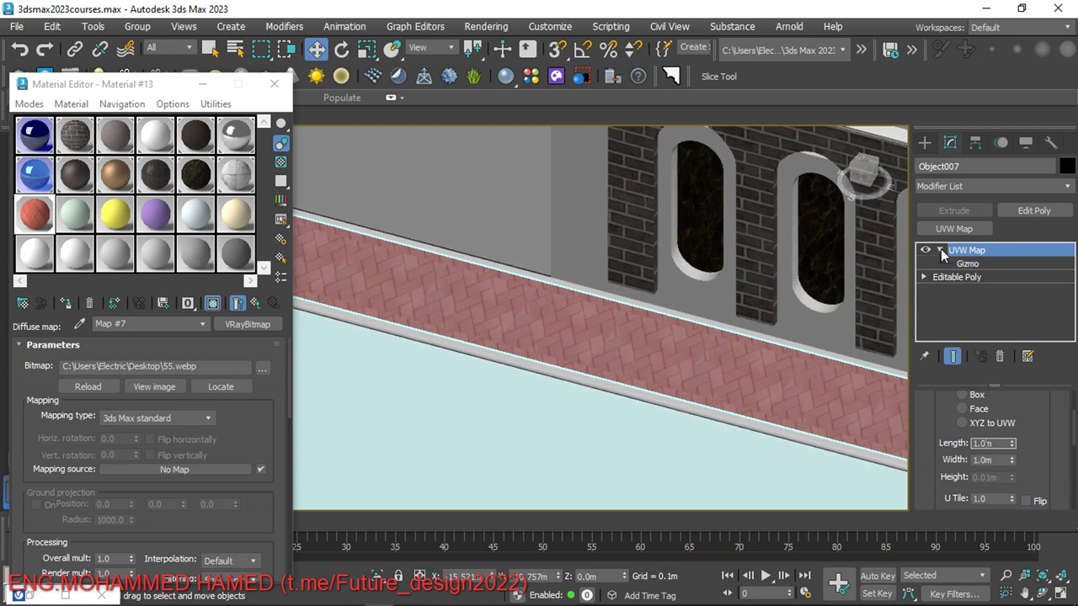
click(965, 264)
alt+middle_drag(786, 326, 638, 371)
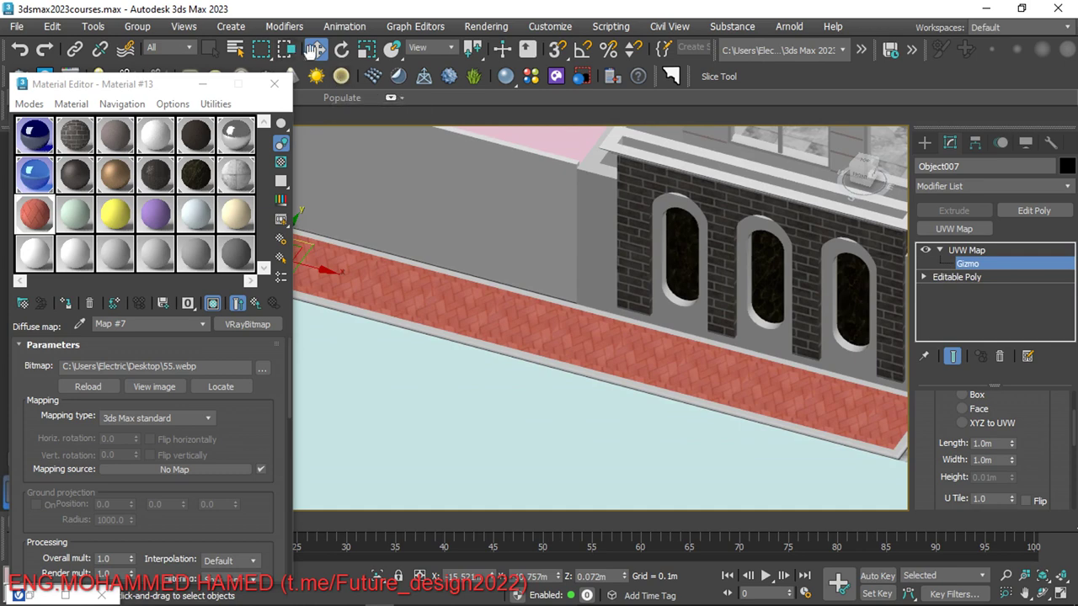
click(368, 52)
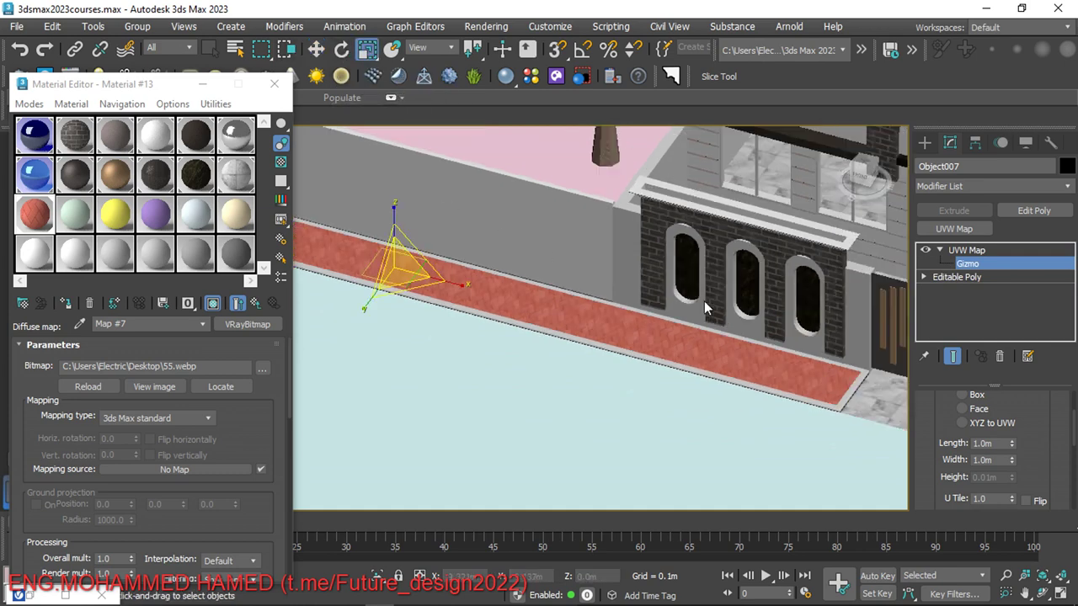
alt+middle_drag(443, 196, 549, 315)
scroll(396, 257, up, 5)
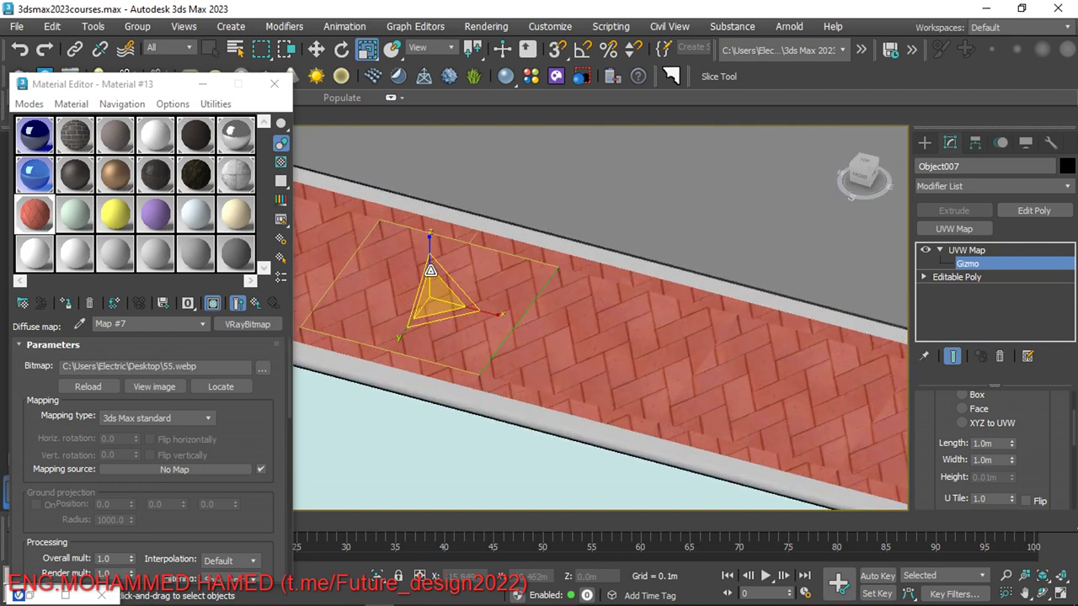
drag(438, 294, 436, 278)
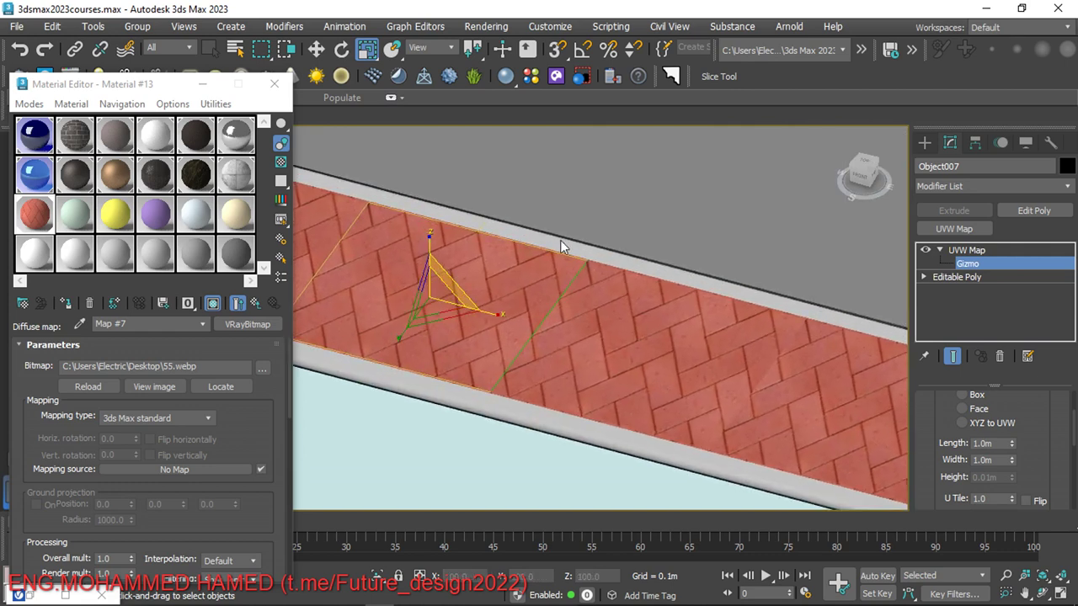
scroll(607, 253, down, 5)
scroll(648, 320, down, 5)
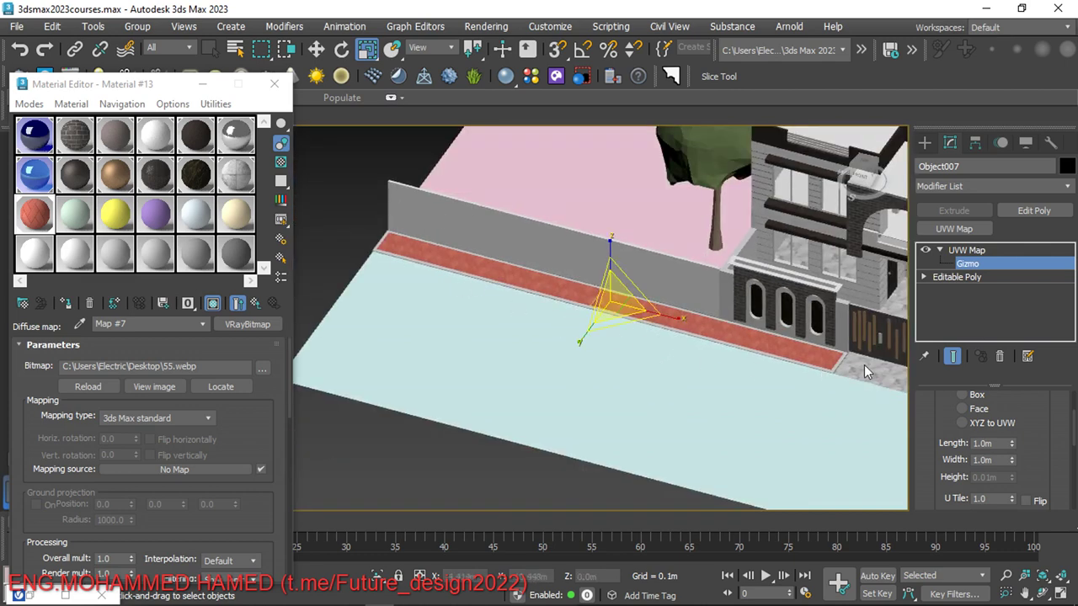
click(970, 264)
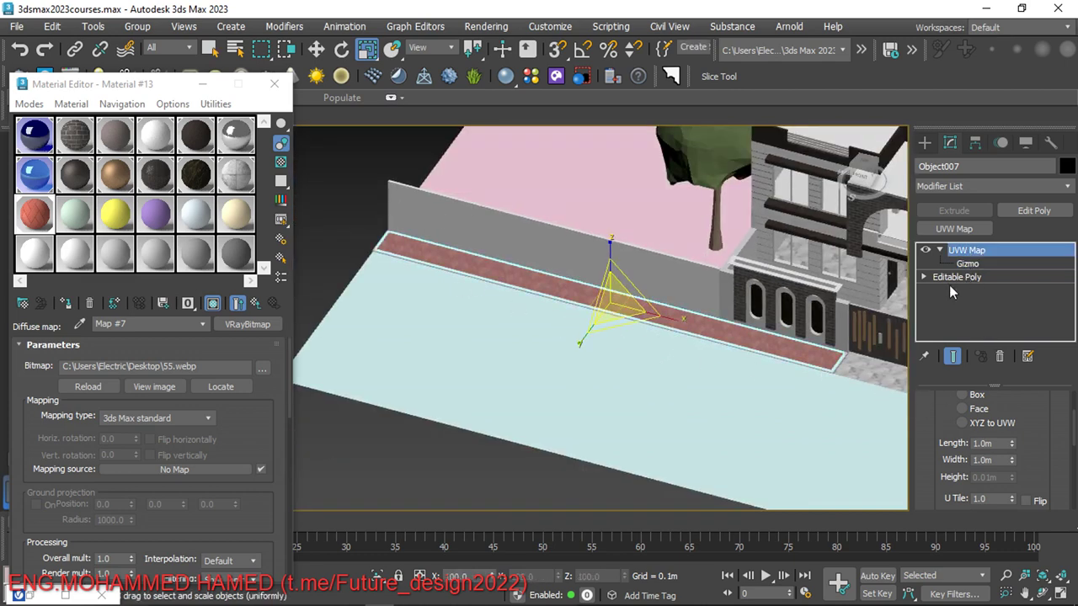
Try the Real-World Map Size option on Object007's UVW mapping, inspect the paving, and turn the option off again.
scroll(791, 362, up, 5)
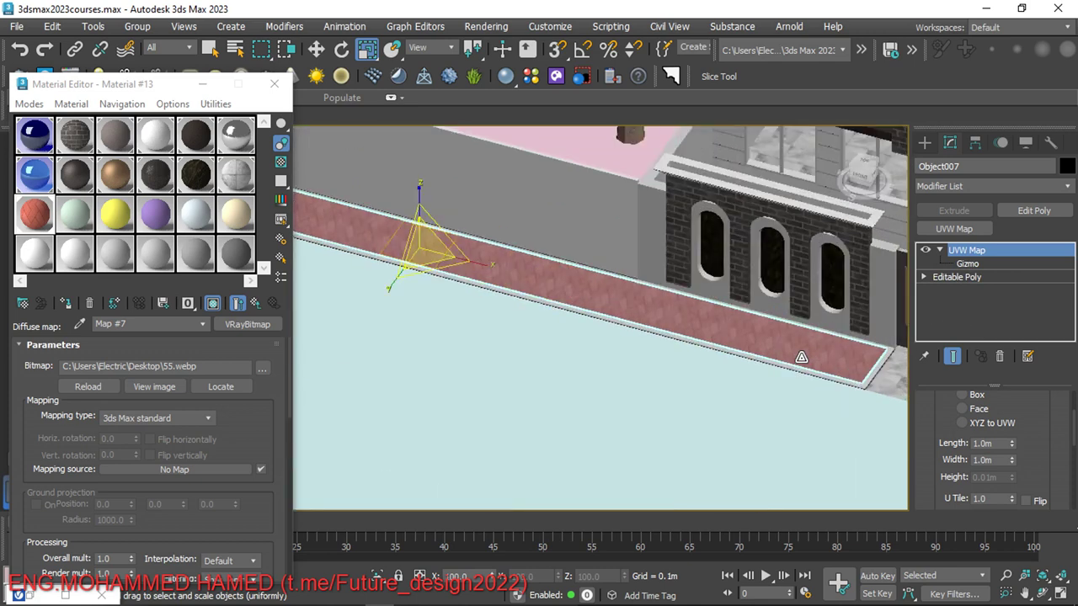
scroll(801, 357, down, 6)
scroll(1049, 455, down, 2)
scroll(1047, 454, down, 2)
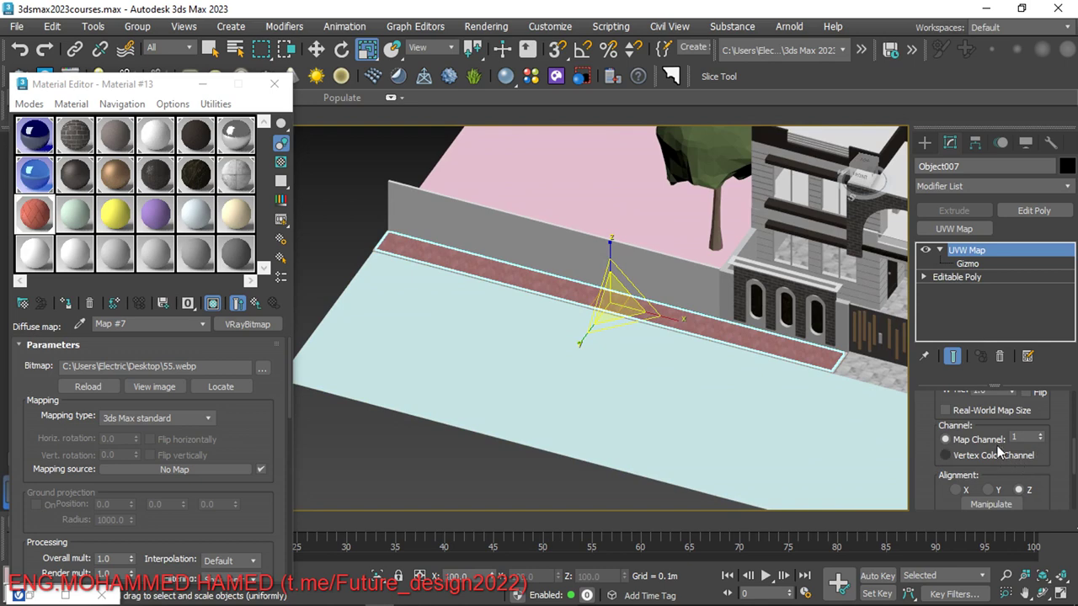
scroll(796, 352, up, 8)
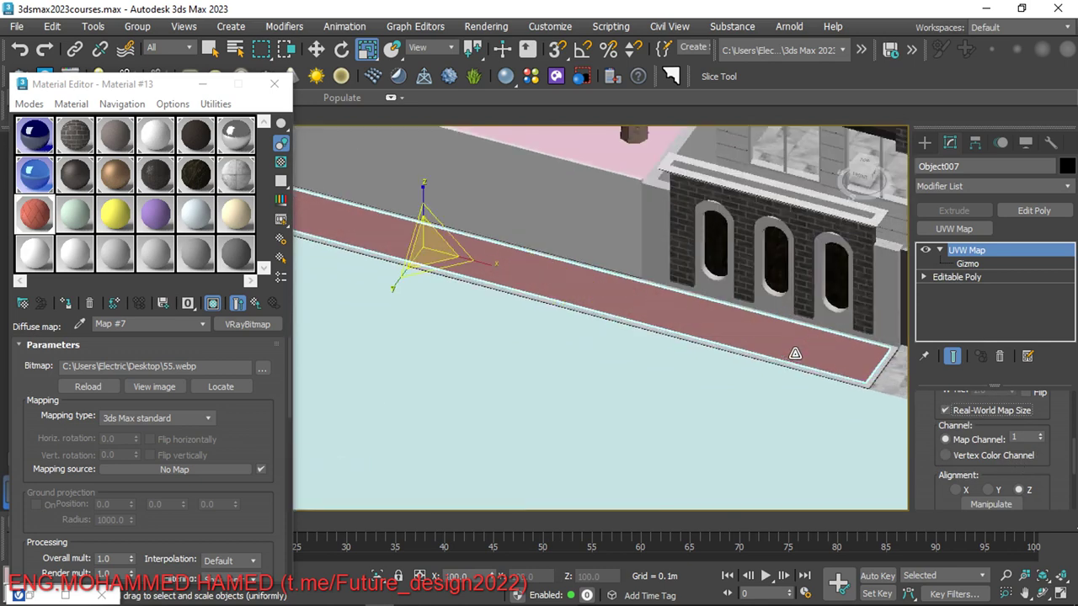
scroll(793, 347, down, 4)
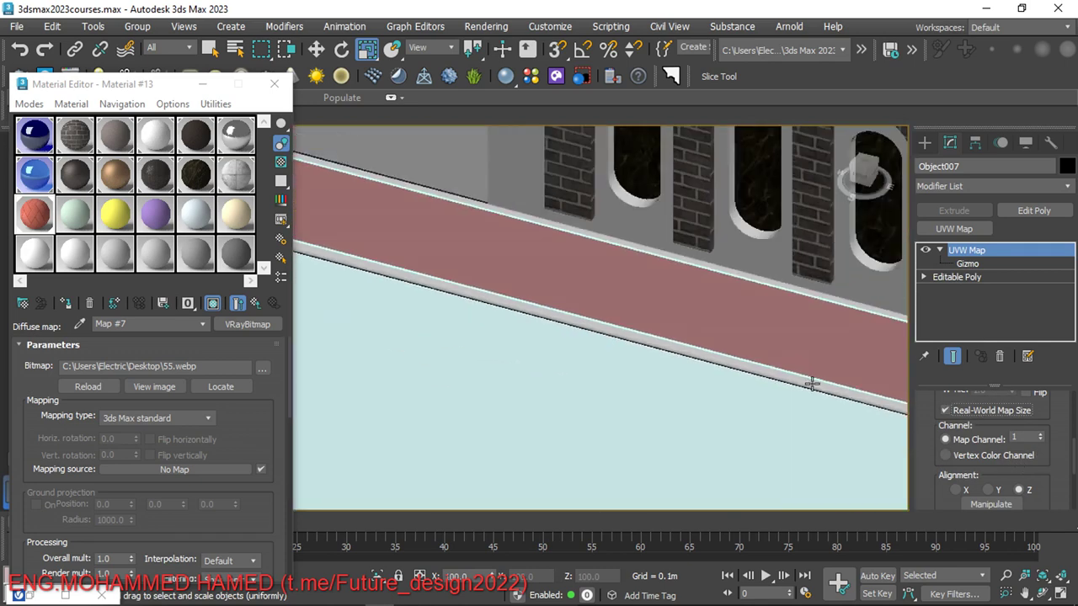
click(987, 411)
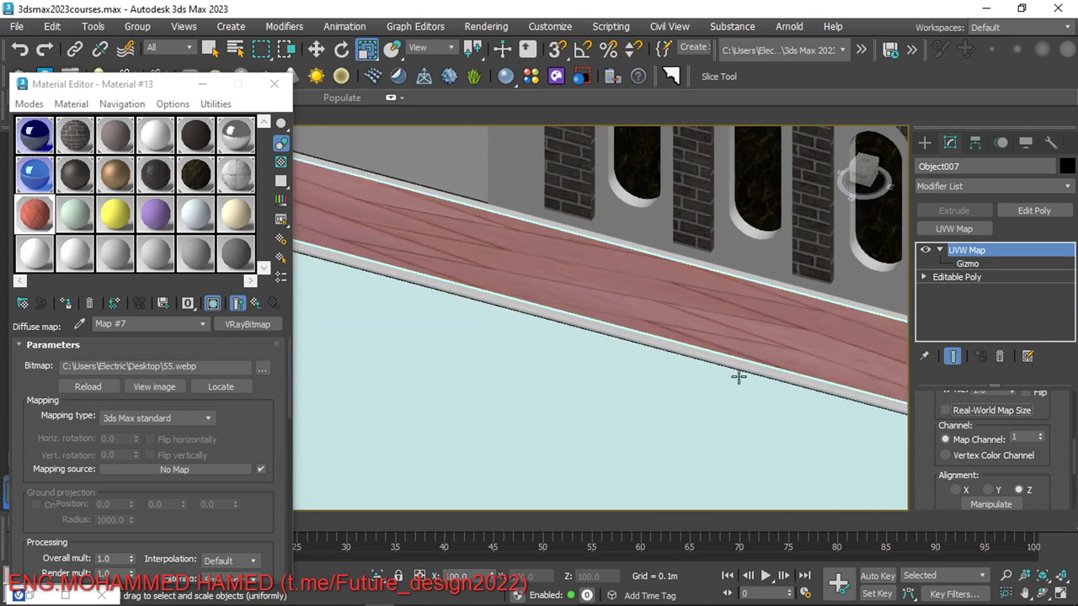
scroll(737, 376, down, 3)
scroll(1048, 440, up, 3)
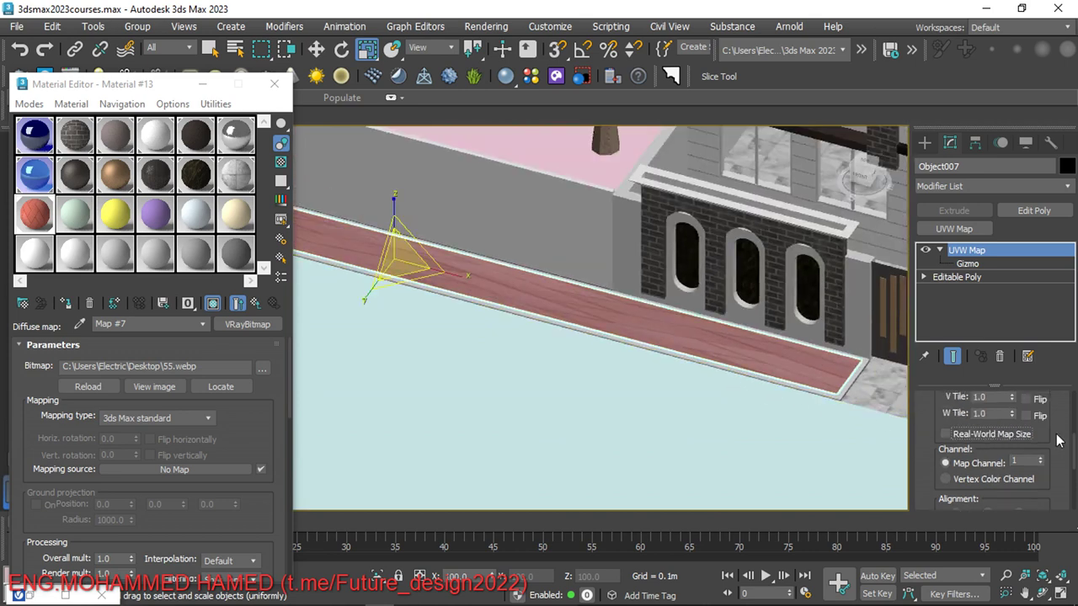
Set the UVW Map length and width of the sidewalk strip Object007 to 1 m each.
scroll(945, 432, up, 3)
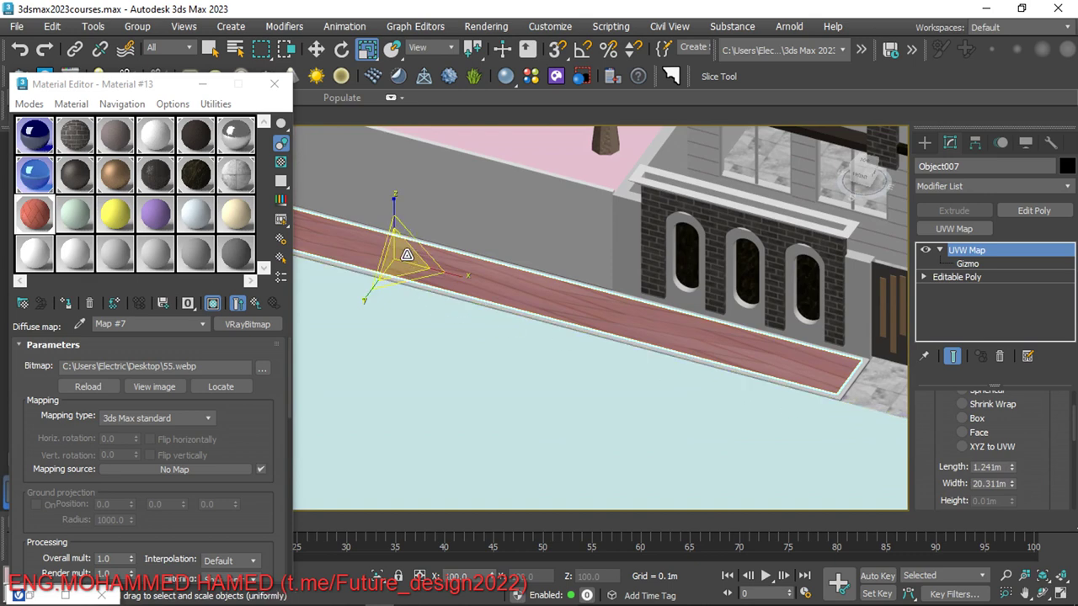
click(968, 263)
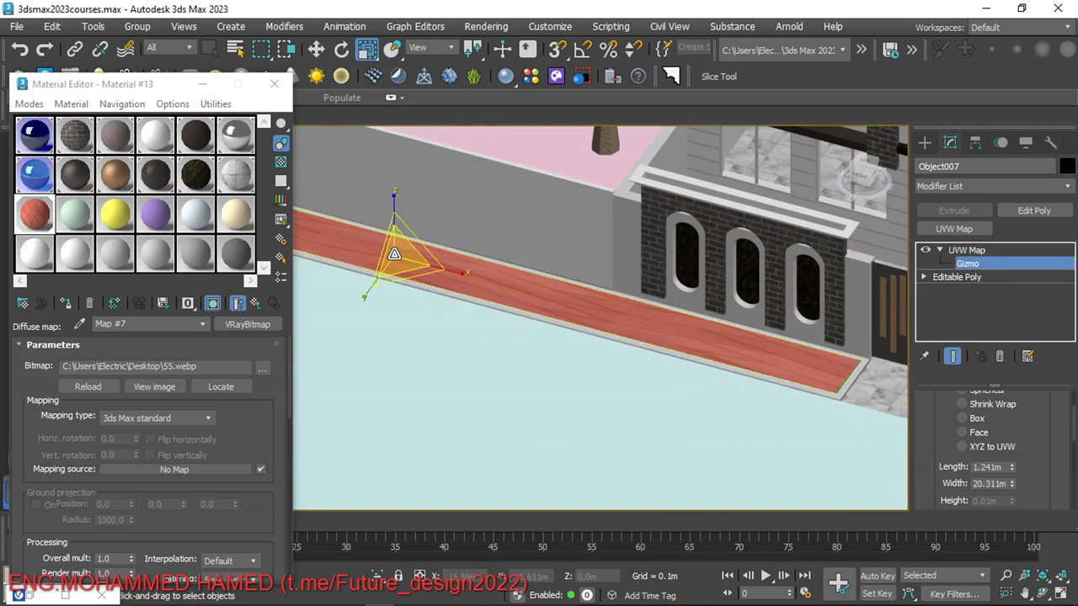
drag(394, 253, 505, 327)
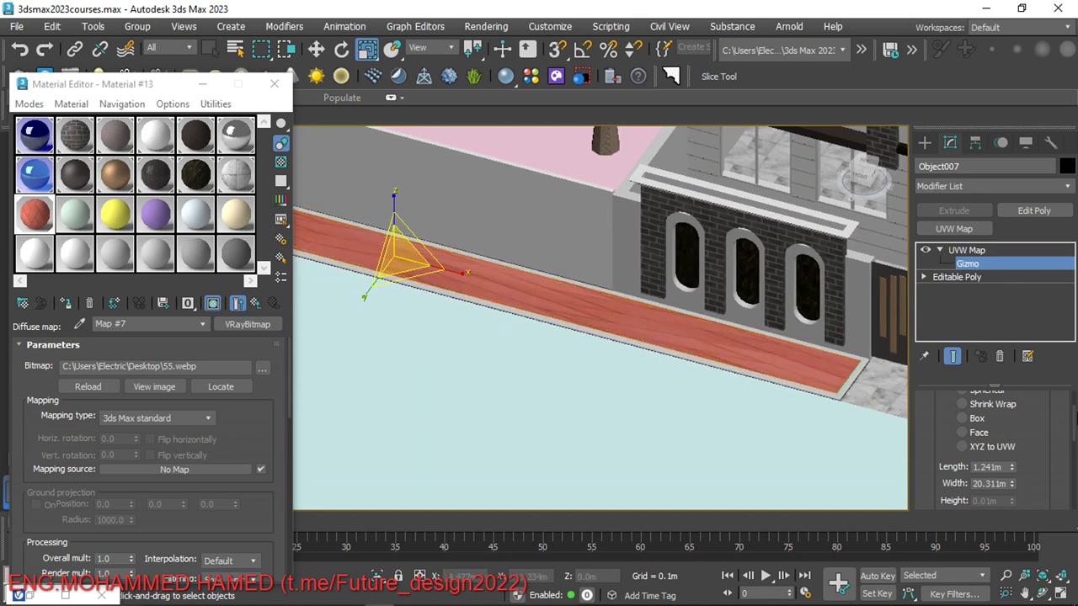
double_click(994, 466)
text(1)
key(Return)
double_click(997, 483)
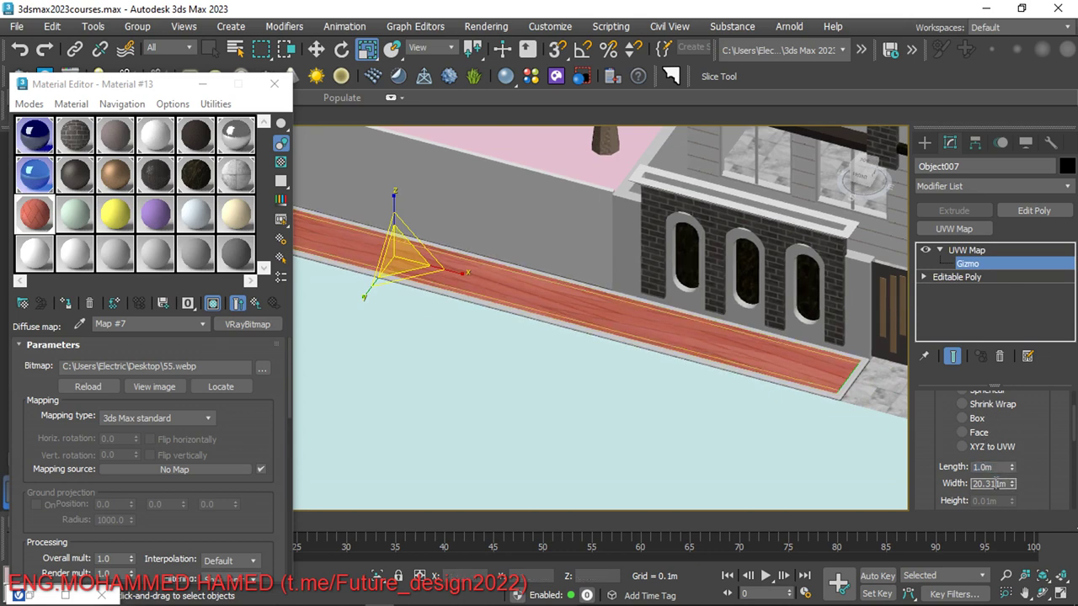
text(1)
key(Return)
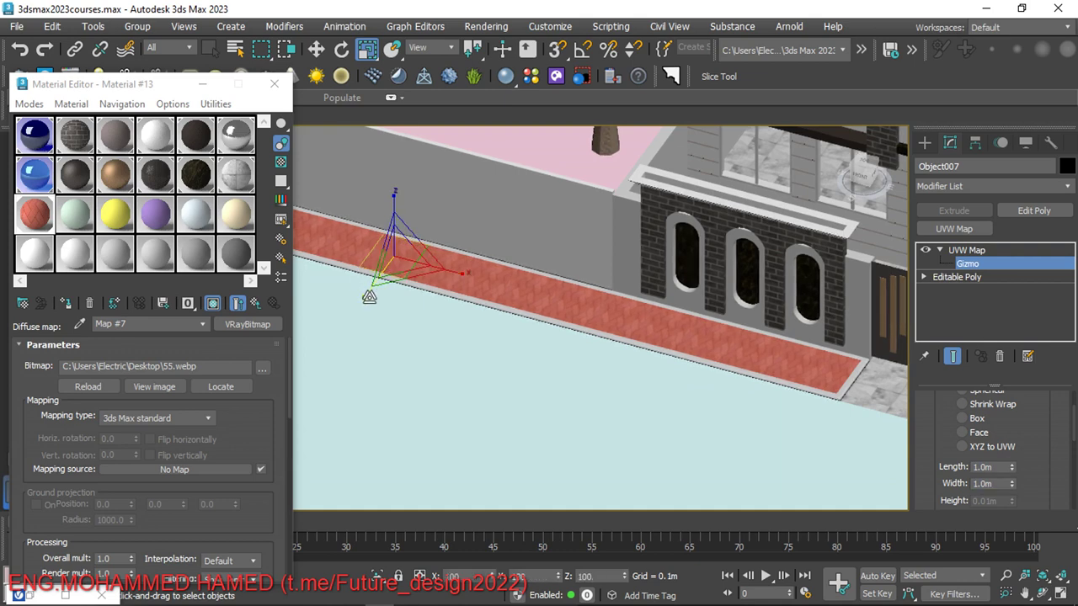
Leave gizmo editing on Object007 and assign the red brick material to Object008, the sidewalk strip beyond the gate.
scroll(687, 257, down, 4)
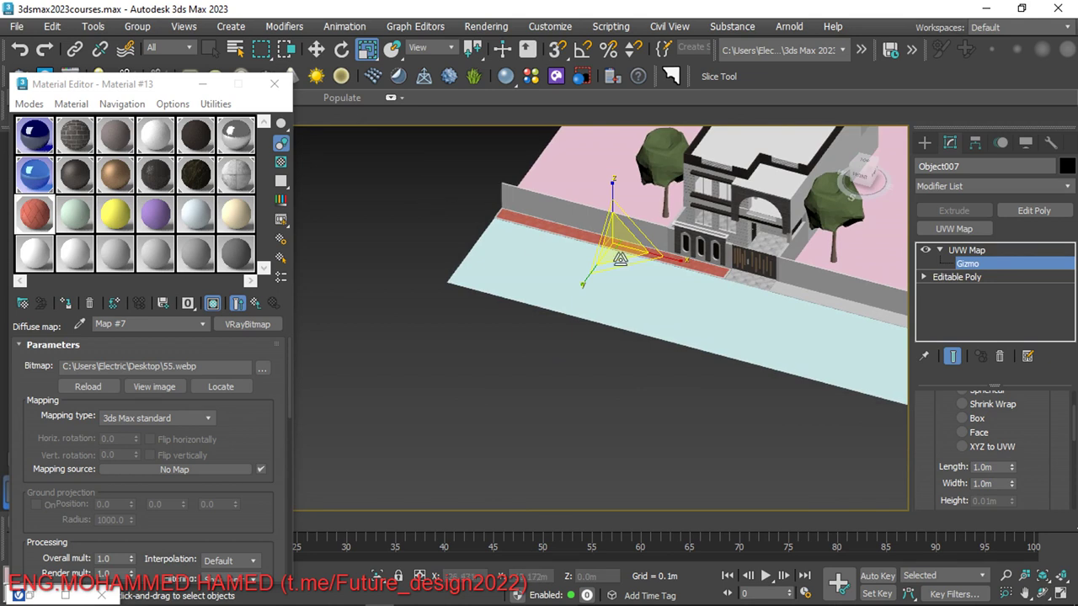
click(966, 250)
key(Delete)
click(827, 304)
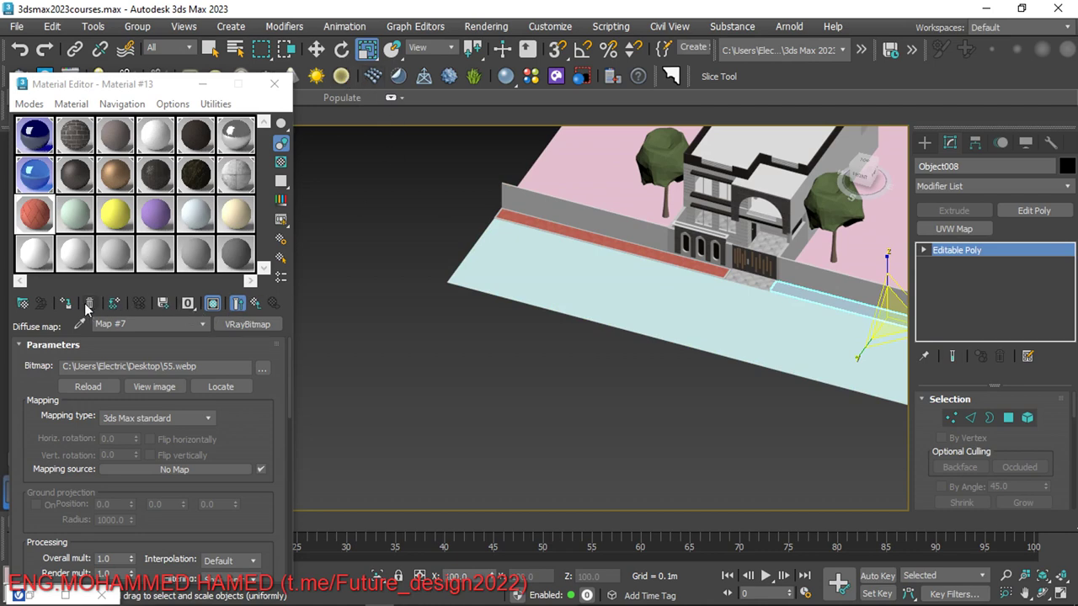
scroll(881, 306, up, 5)
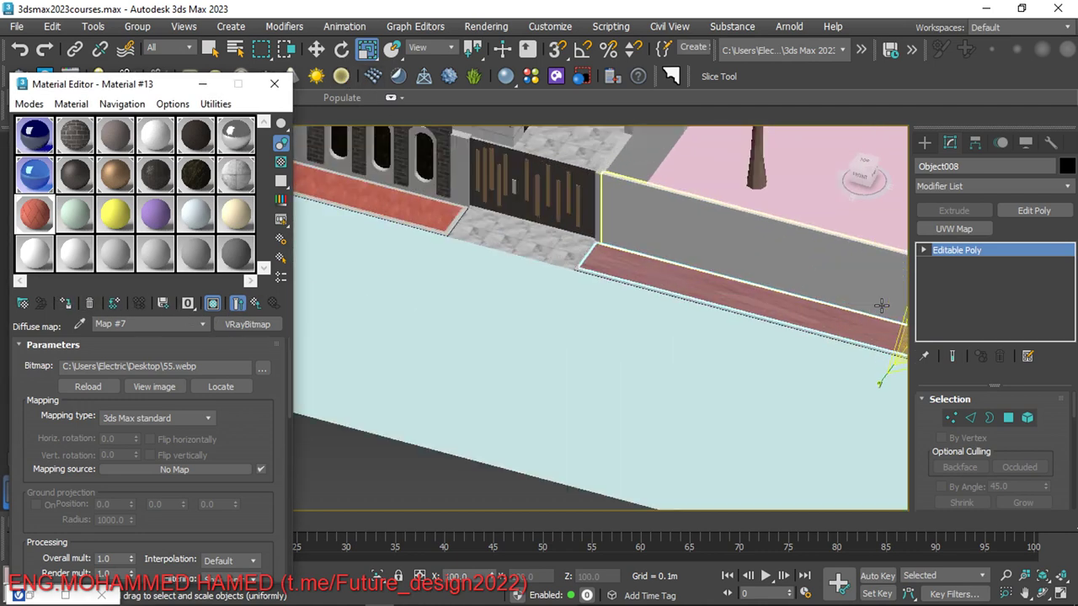
scroll(881, 305, up, 2)
scroll(698, 289, down, 8)
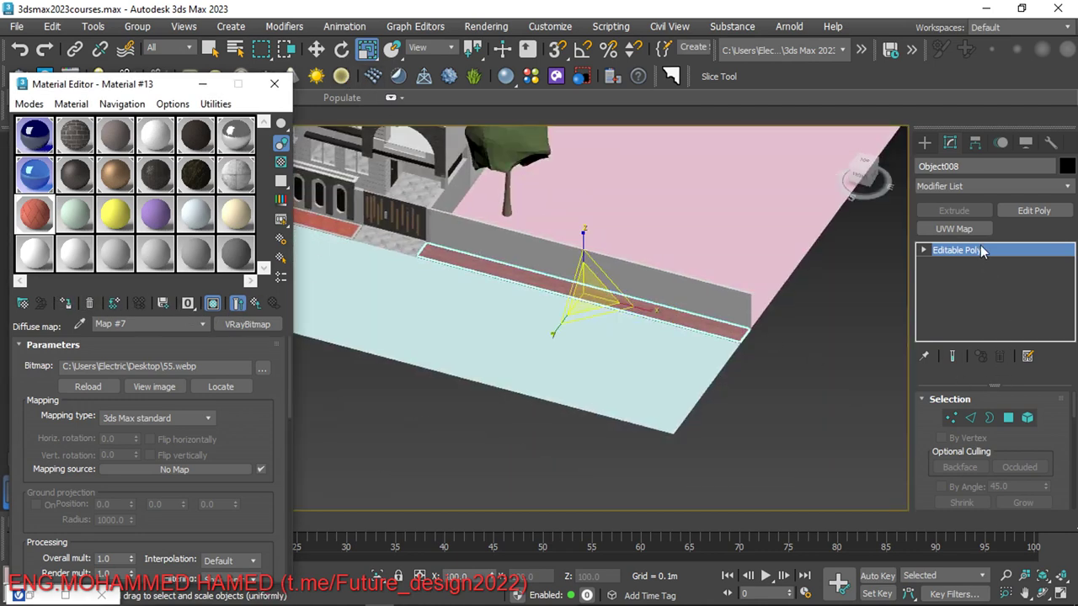
Add a UVW Map modifier to Object008 with length and width of 1 m each, and check the brick pattern.
click(956, 227)
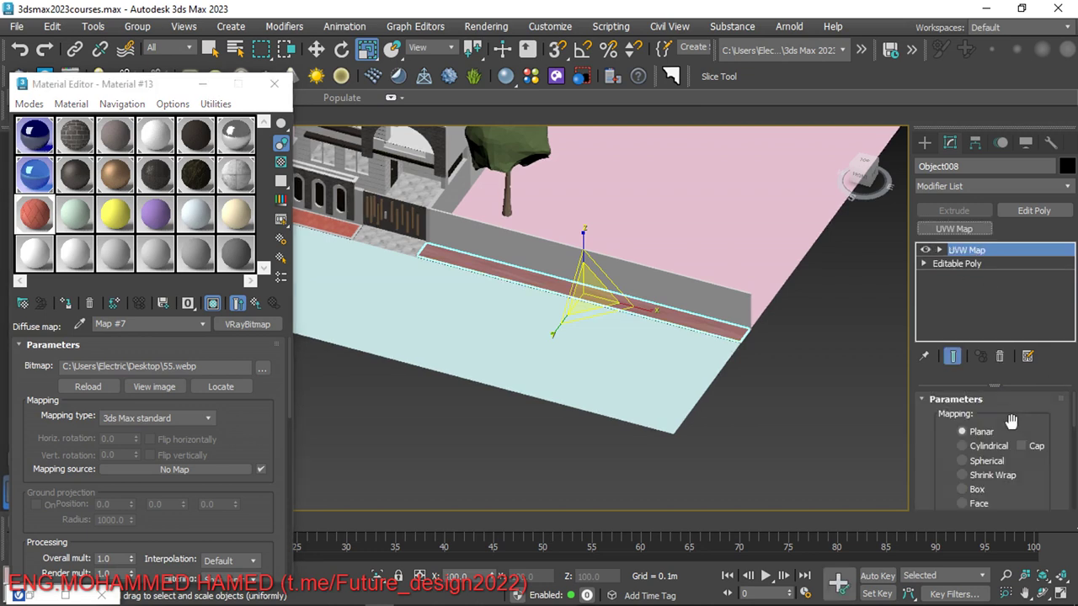
scroll(1016, 476, down, 4)
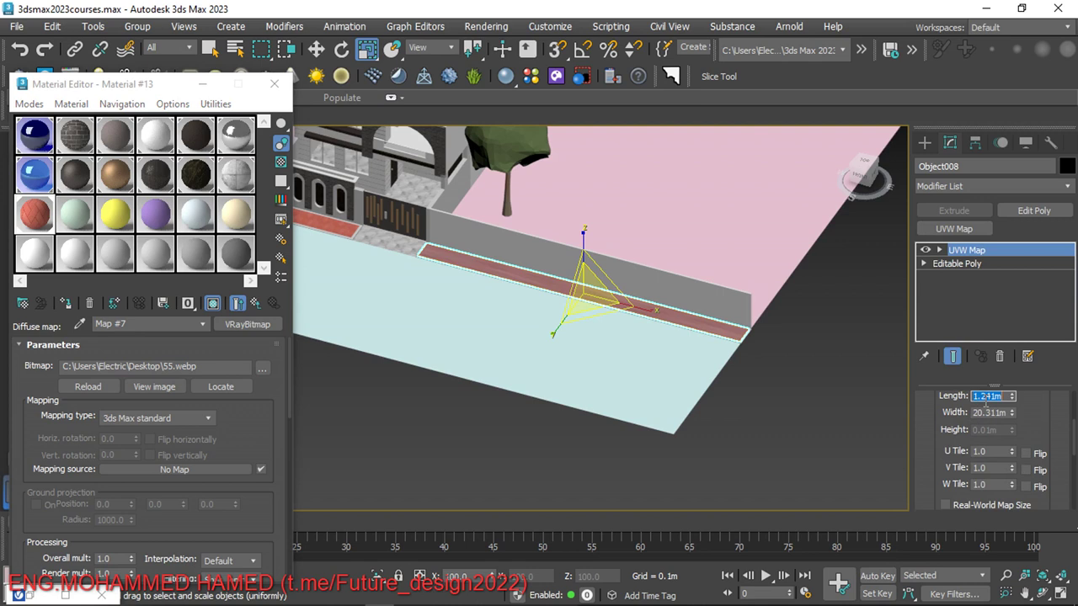
key(Tab)
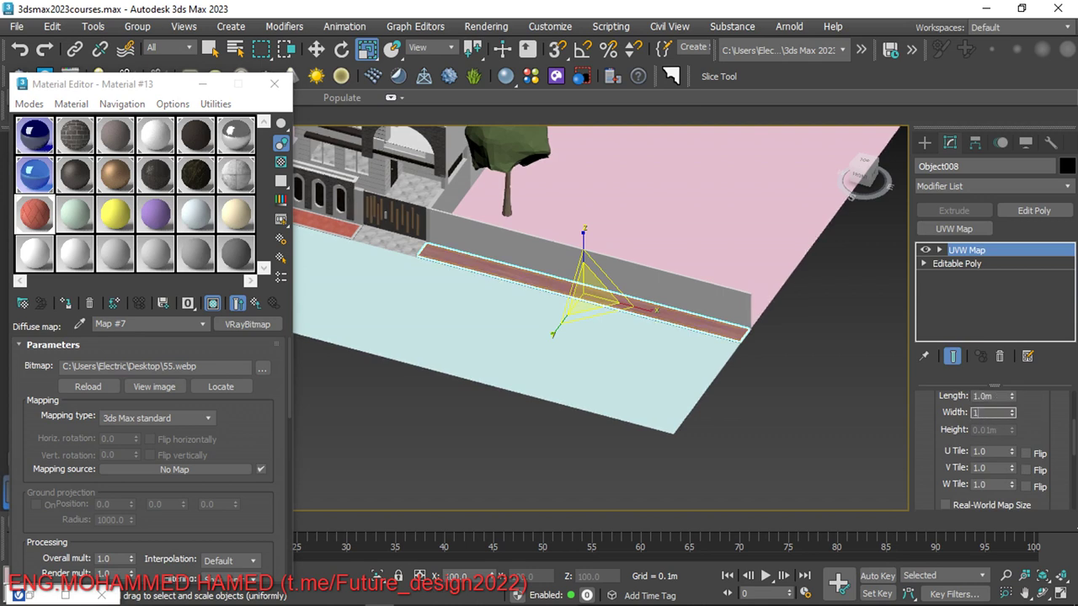
click(994, 451)
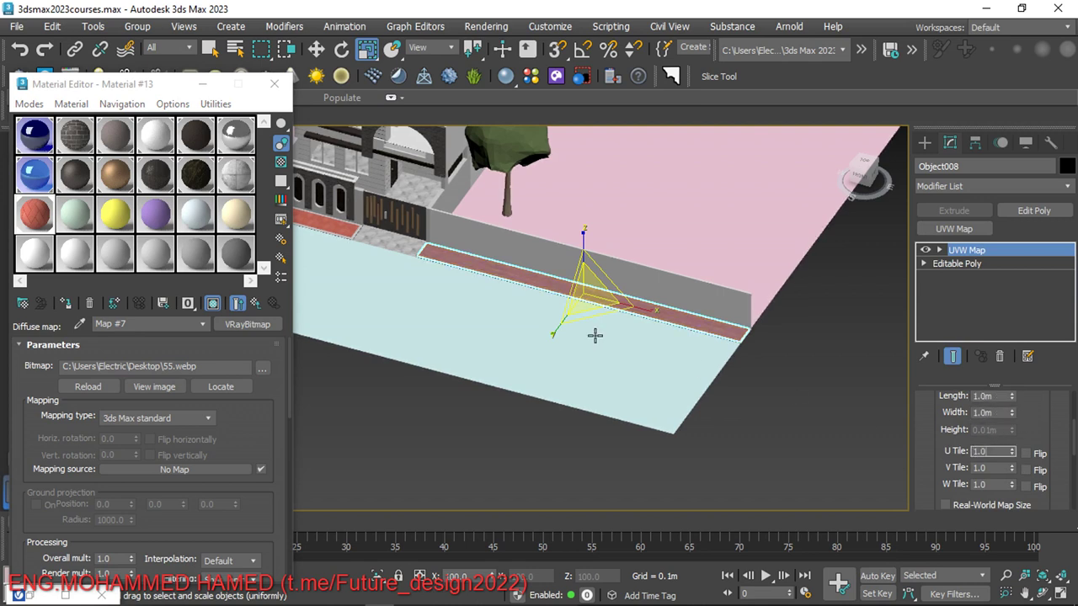
scroll(565, 305, up, 3)
scroll(562, 296, up, 4)
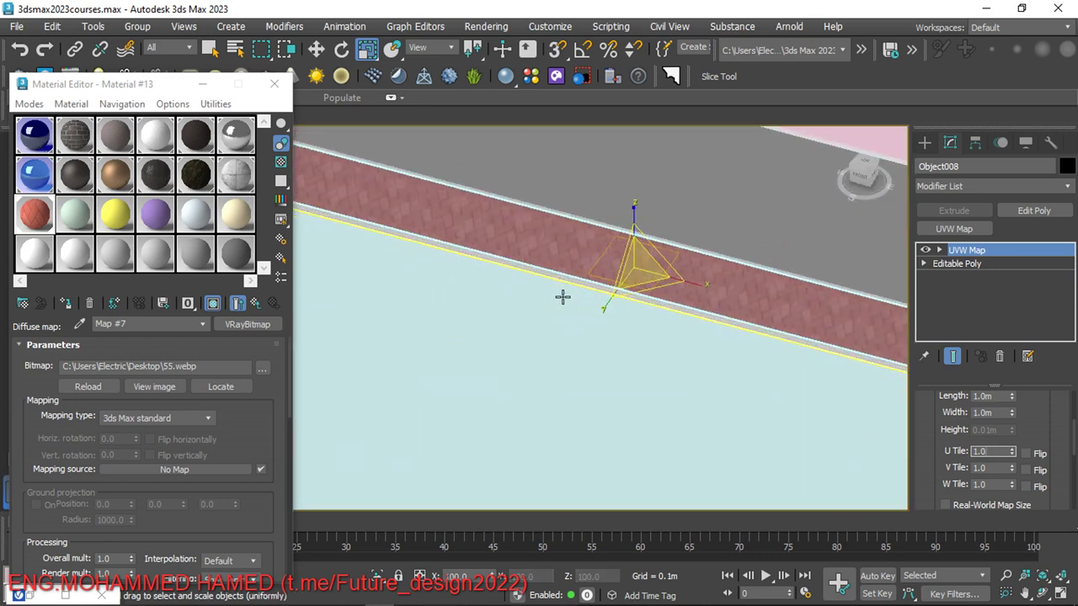
Stretch Object008's UVW Map gizmo slightly along its Y axis across the strip's width and leave gizmo editing.
click(623, 303)
drag(623, 303, 627, 303)
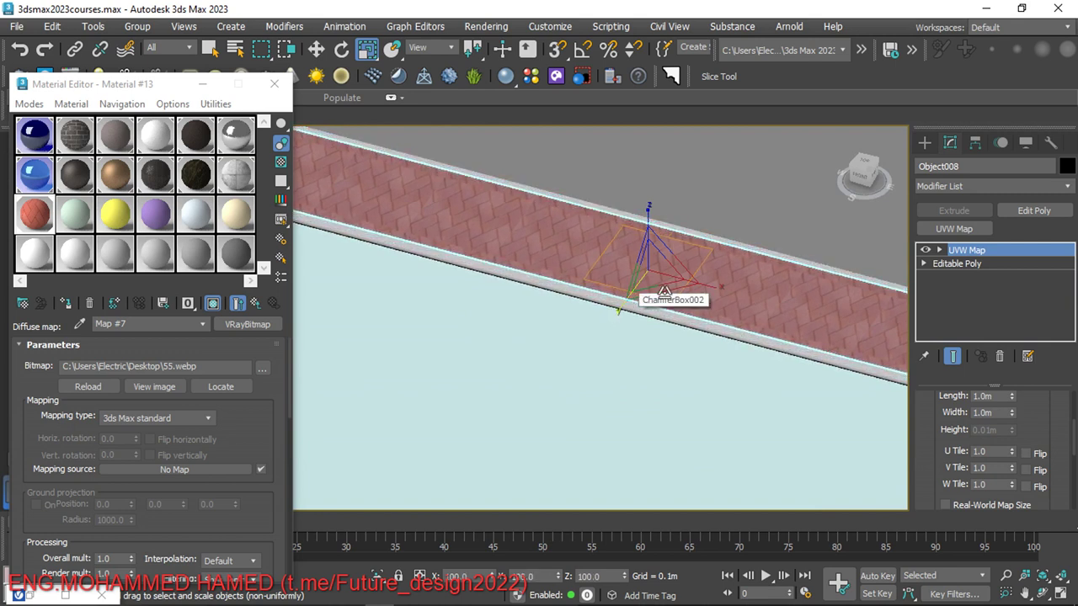
click(939, 251)
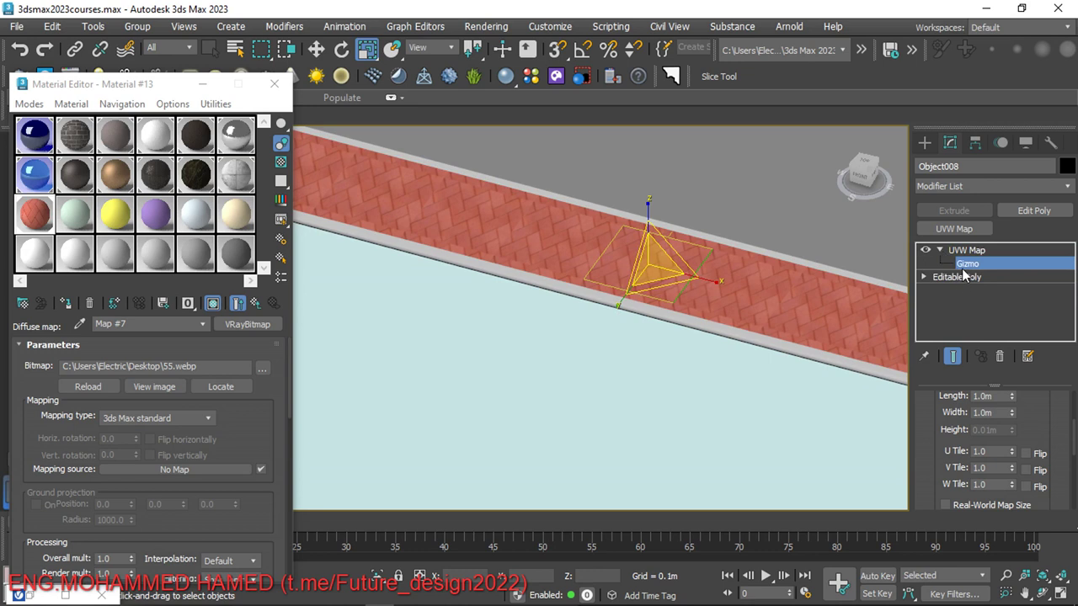
drag(619, 303, 616, 305)
middle_drag(713, 250, 743, 233)
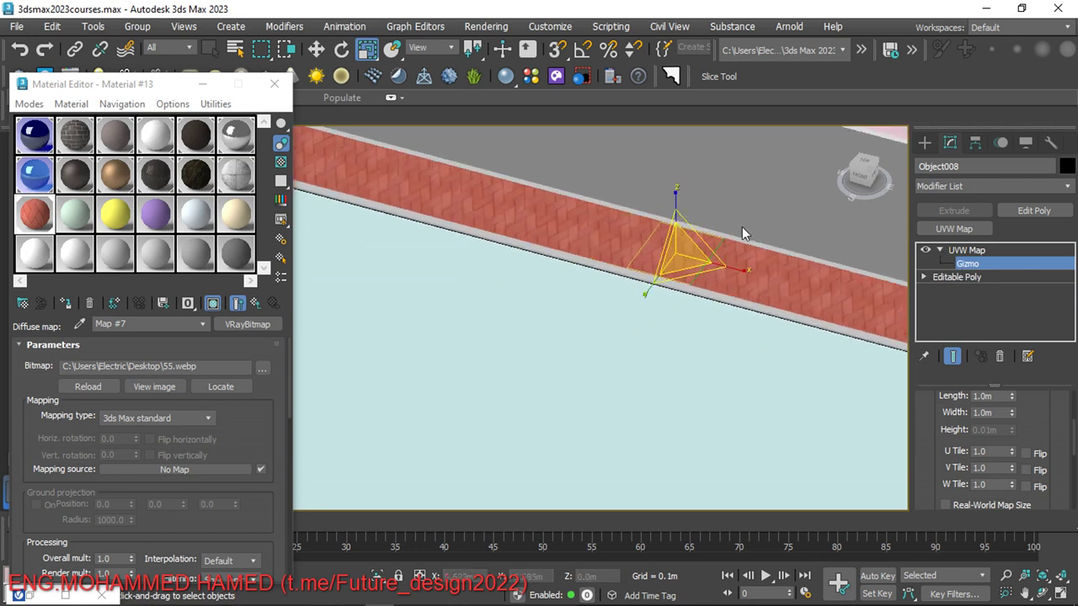
click(980, 264)
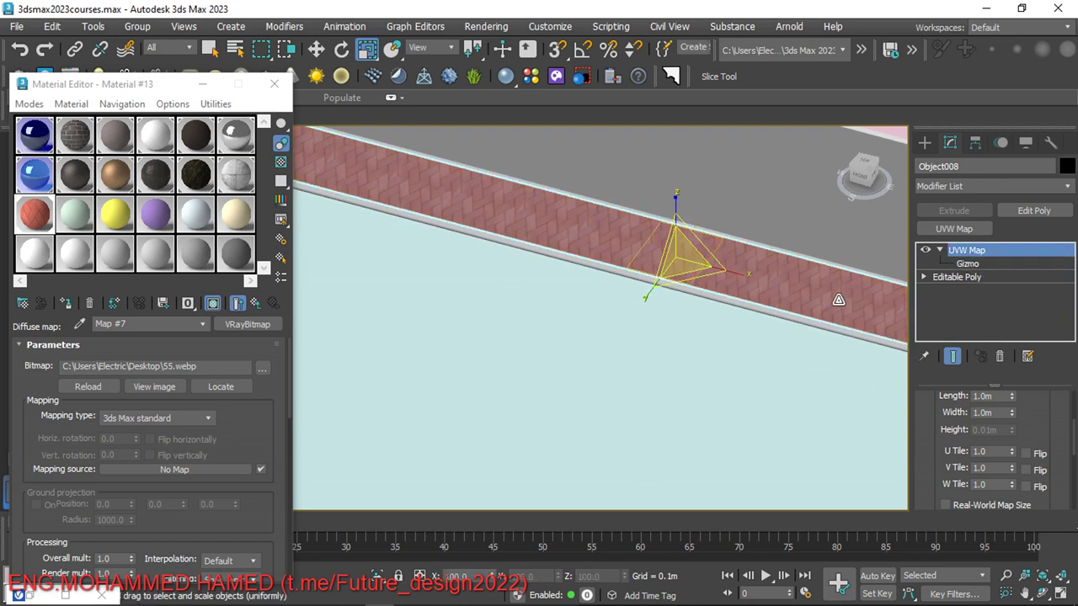
click(781, 313)
scroll(821, 269, down, 2)
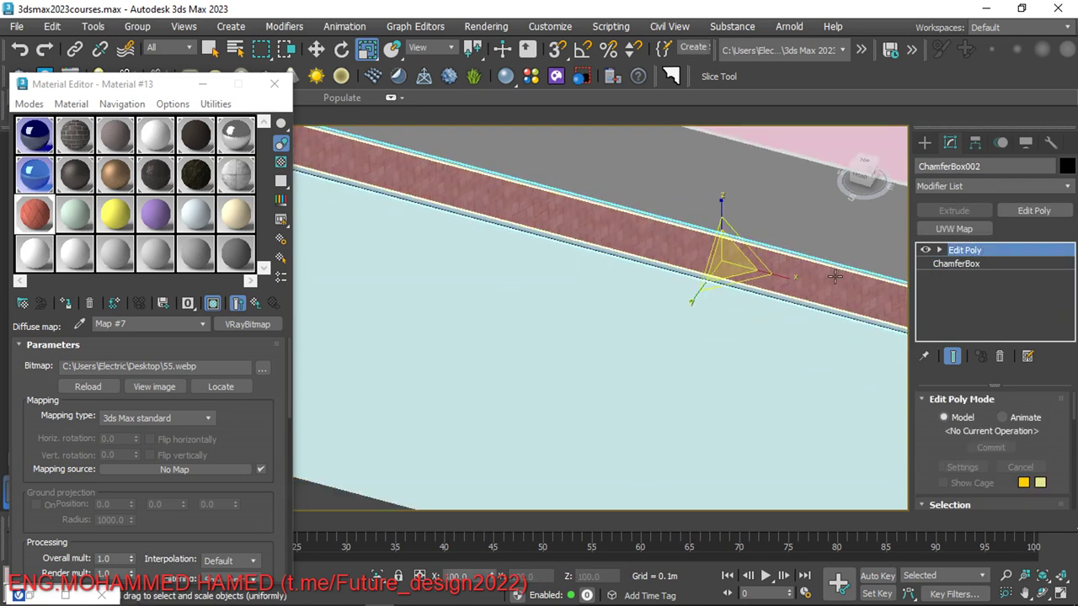
Select both sidewalk curb frames and load Concrete_Simple_A01_2m from the V-Ray material library in place of the pale green sample material.
scroll(833, 276, down, 3)
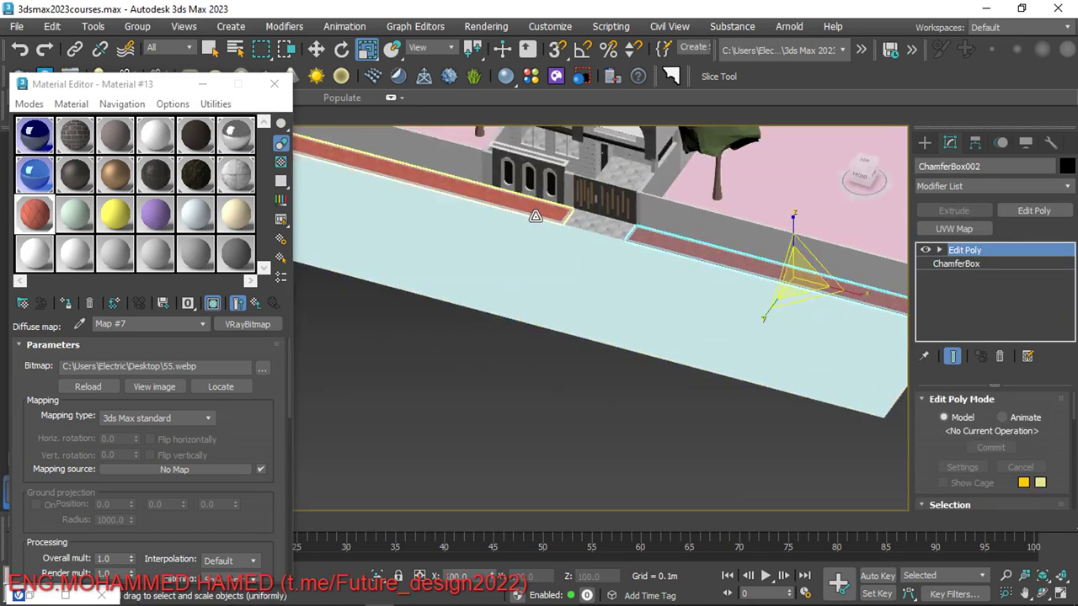
ctrl+click(534, 217)
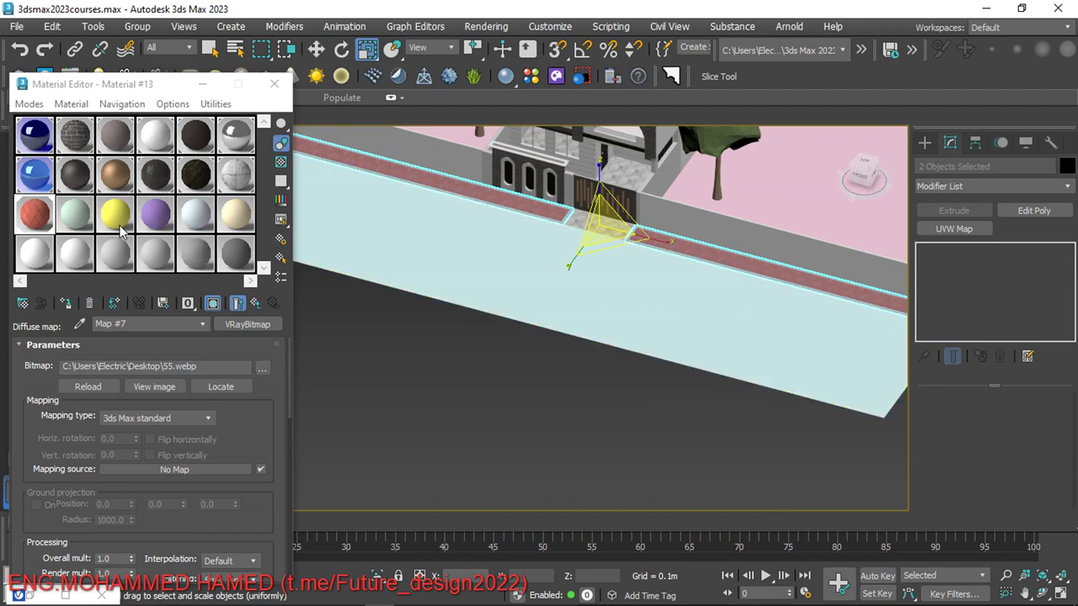
click(19, 594)
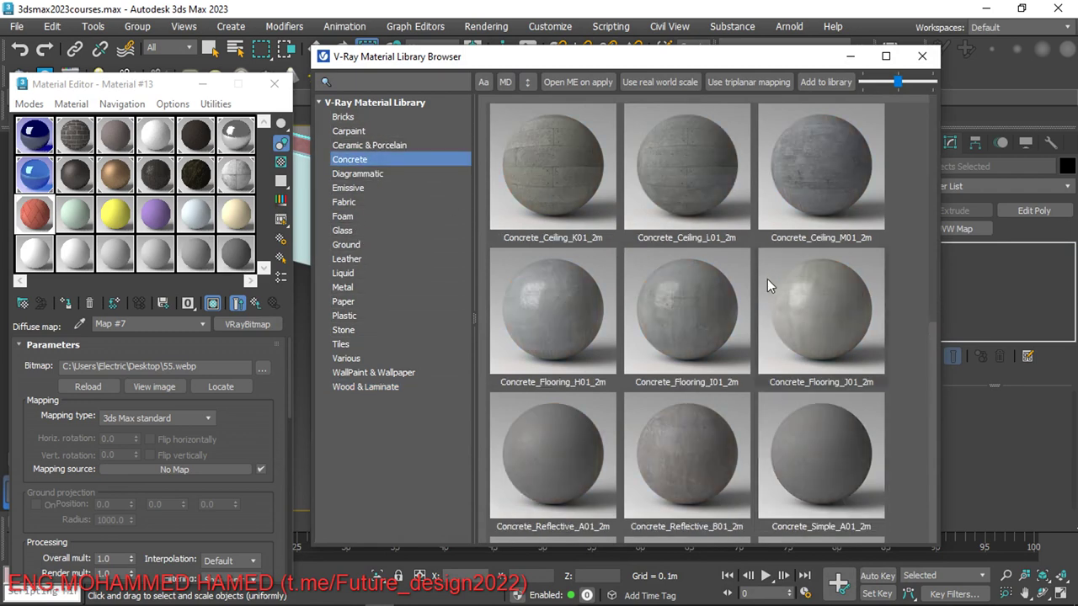
scroll(764, 286, down, 5)
scroll(802, 284, up, 3)
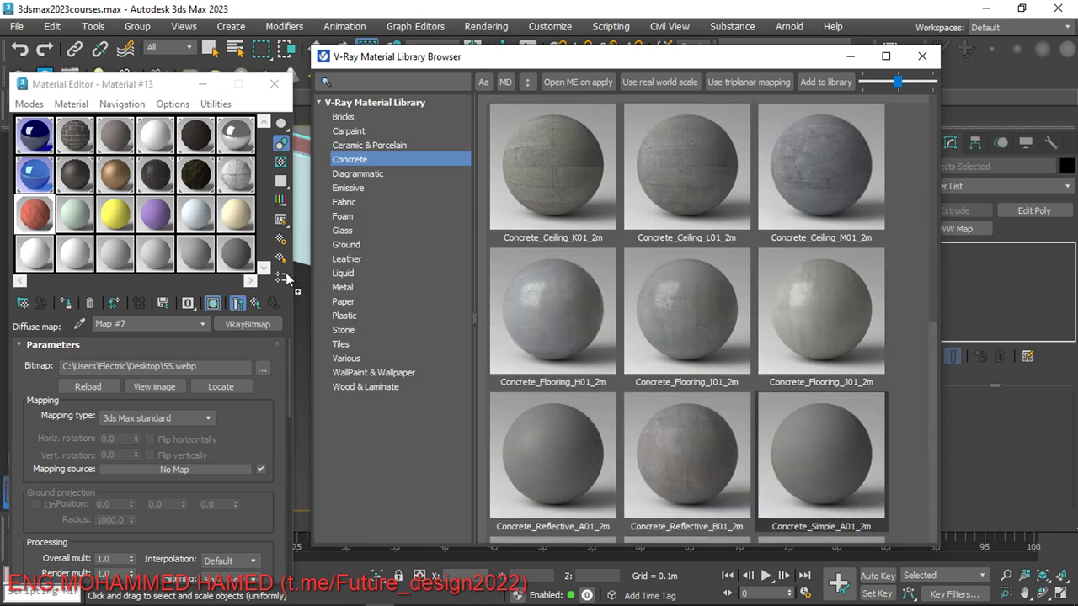
click(108, 214)
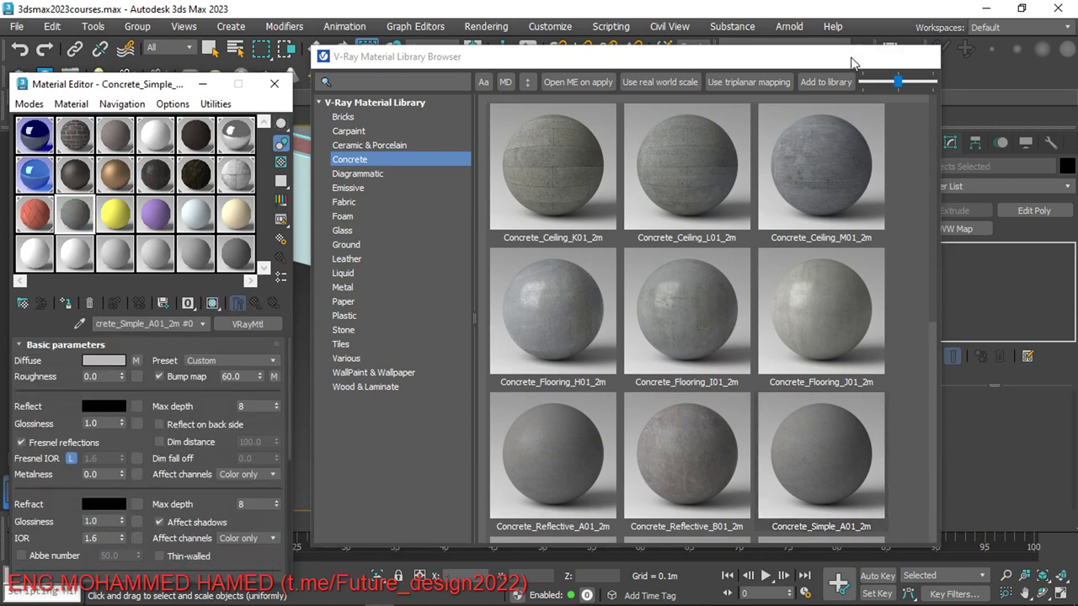
click(850, 56)
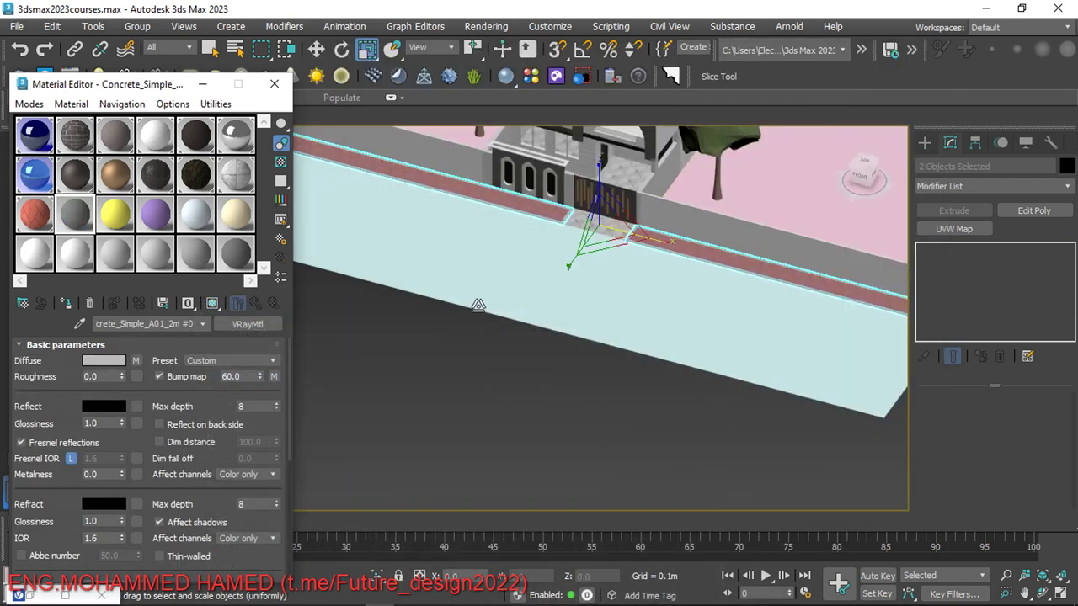
Assign the Concrete_Simple_A01_2m material to both selected curb frames and show its texture in the viewport.
click(213, 305)
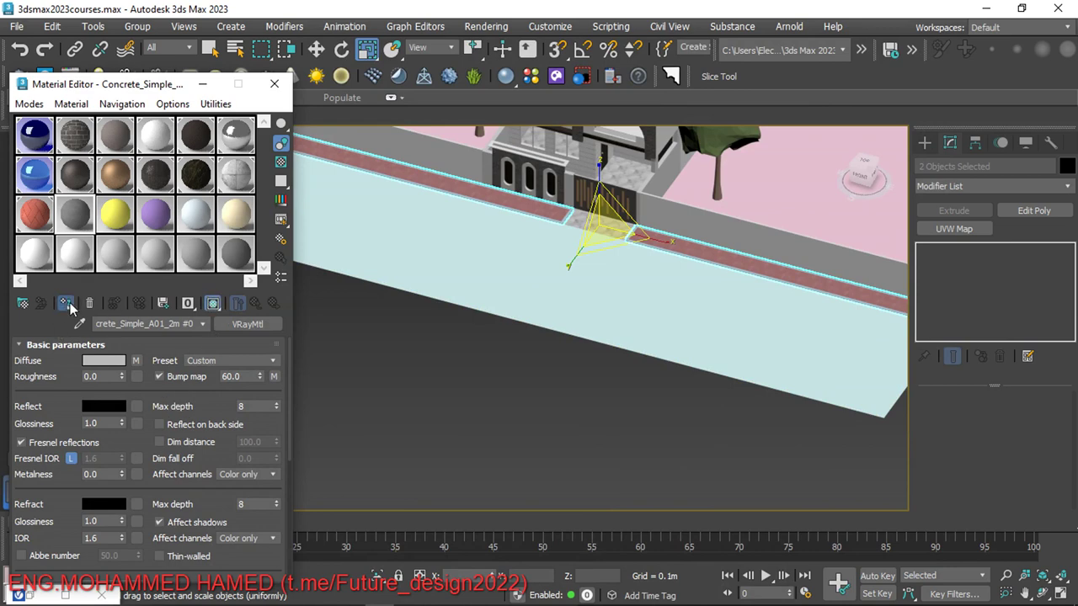
scroll(659, 229, up, 6)
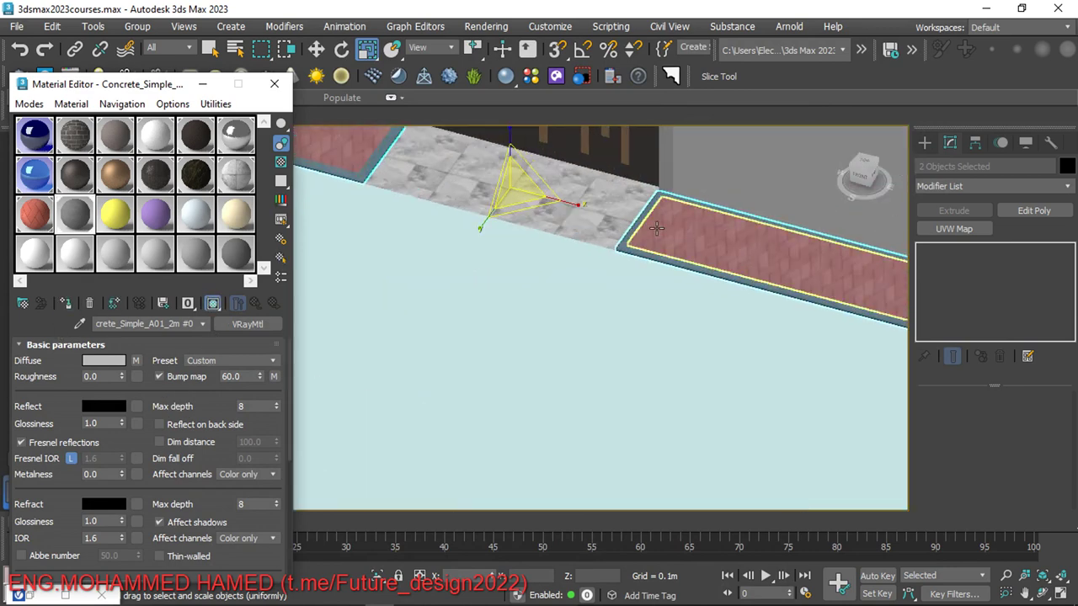
scroll(612, 291, up, 5)
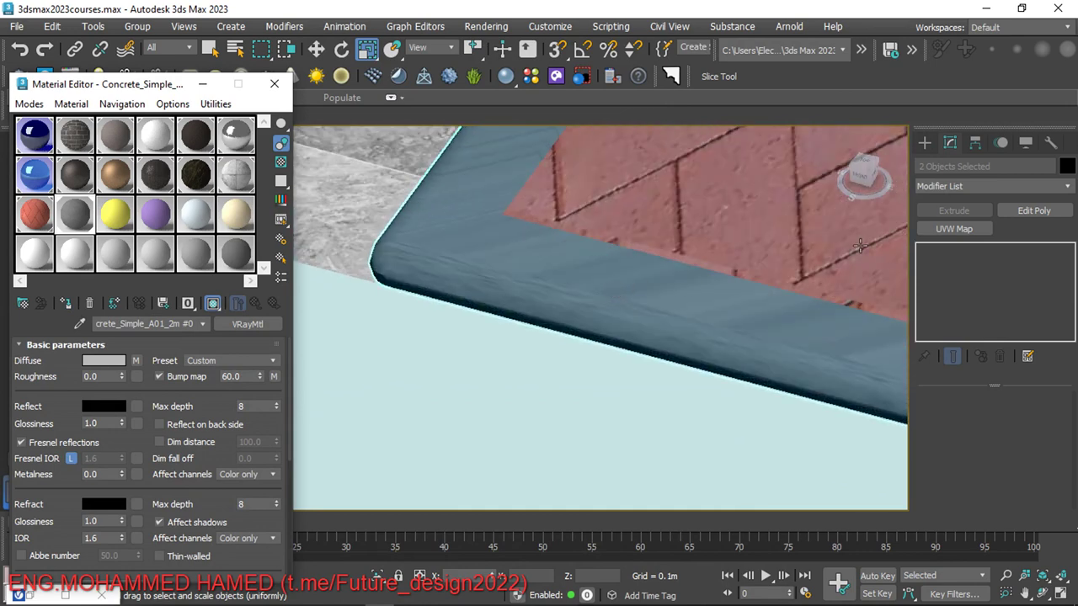
Add a shared UVW Map modifier to both curb frames and set its mapping to Box.
click(960, 229)
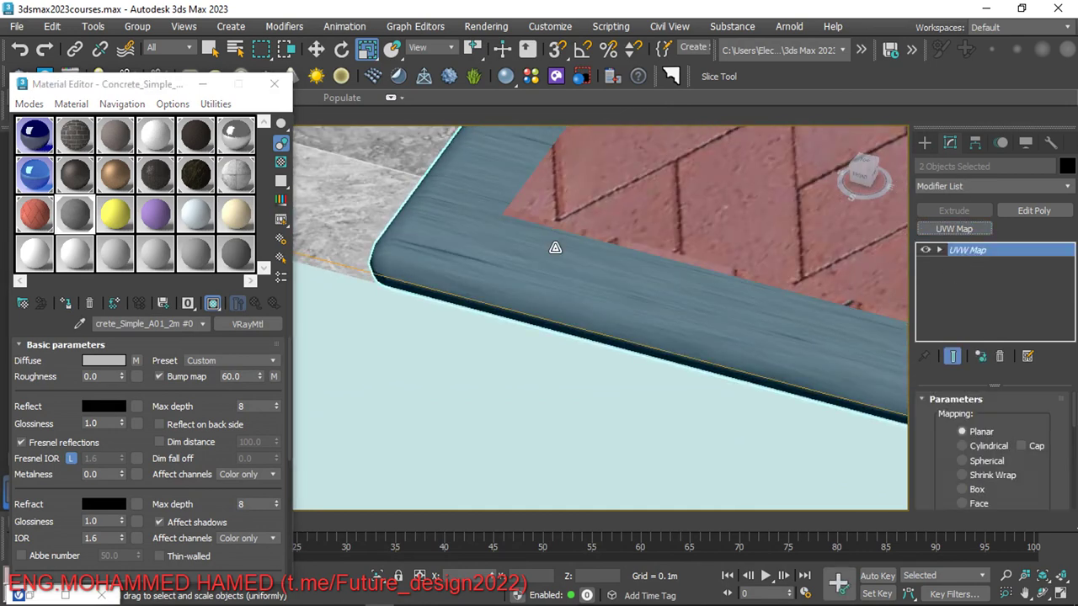
scroll(548, 245, down, 2)
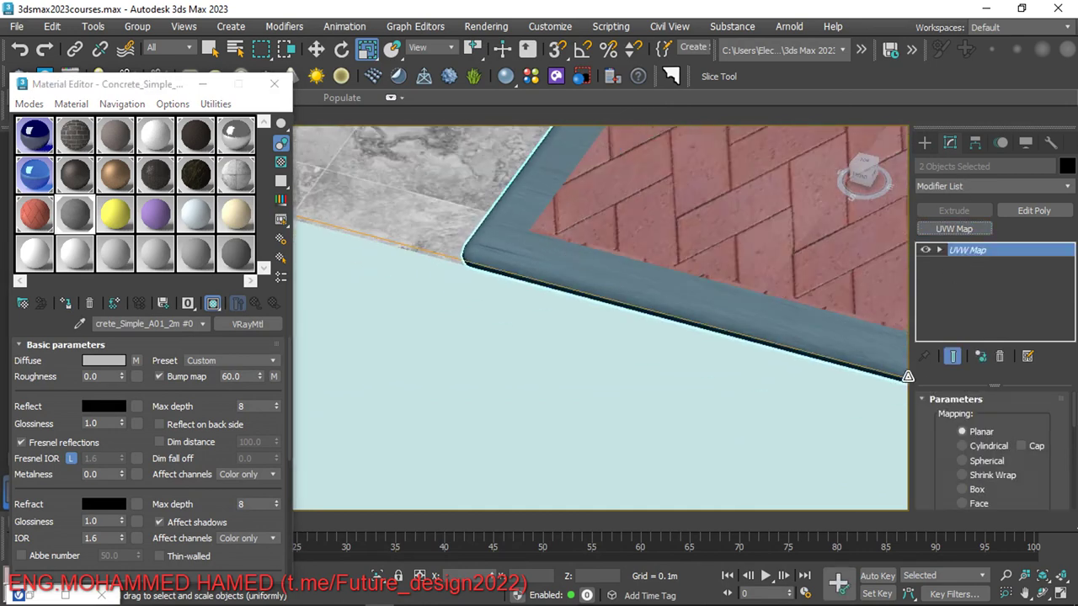
click(977, 489)
scroll(675, 296, down, 1)
scroll(675, 297, down, 1)
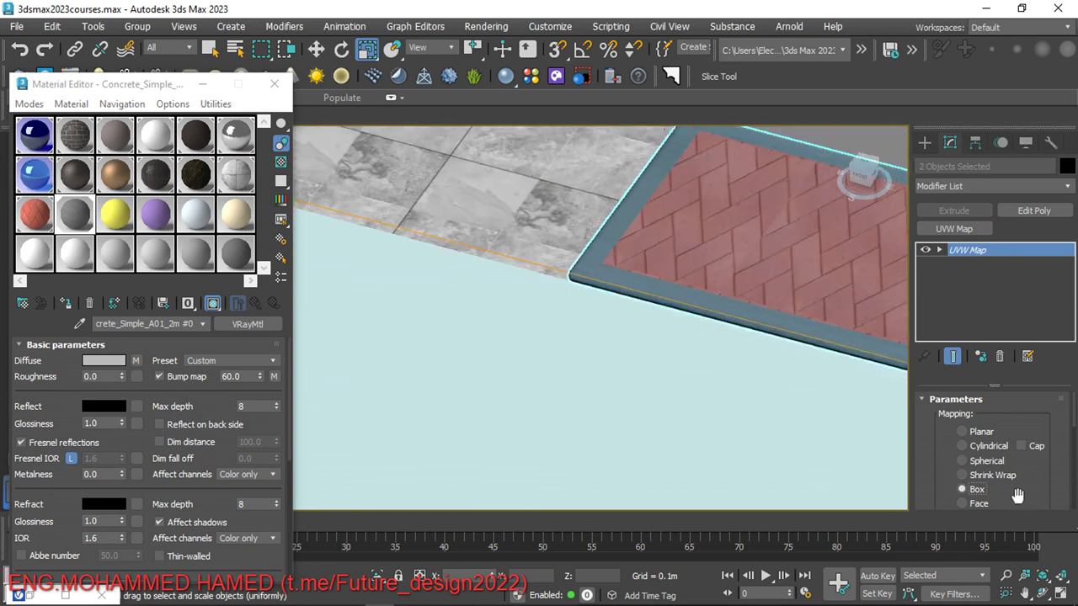
Set the curb frames' UVW Map length, width and height to 1 m each, and check the concrete texture up close.
scroll(1016, 495, down, 2)
scroll(1016, 501, down, 1)
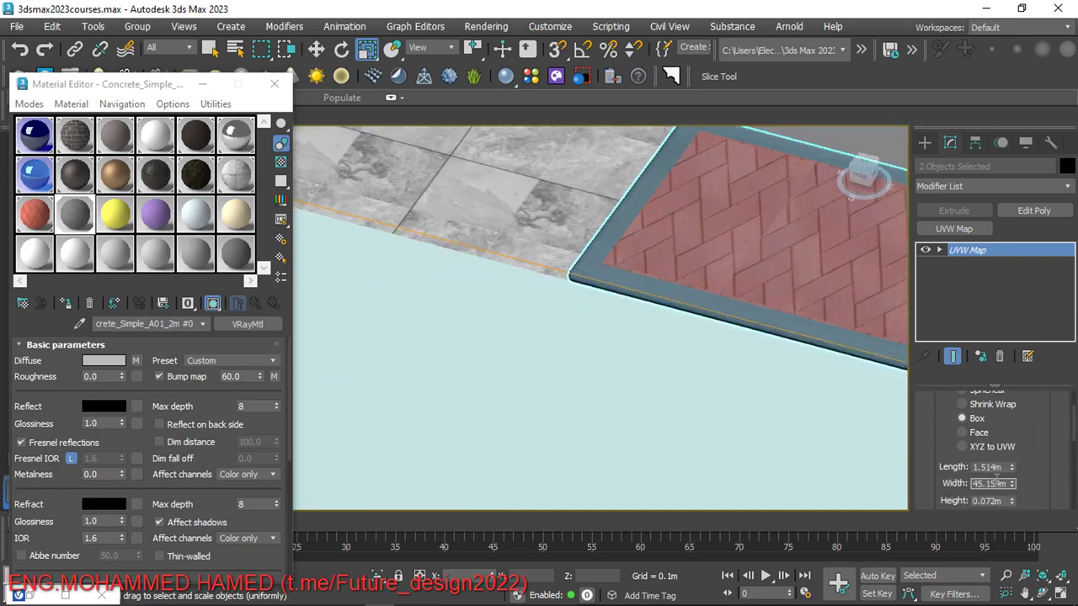
text(1.0m)
double_click(994, 467)
text(1)
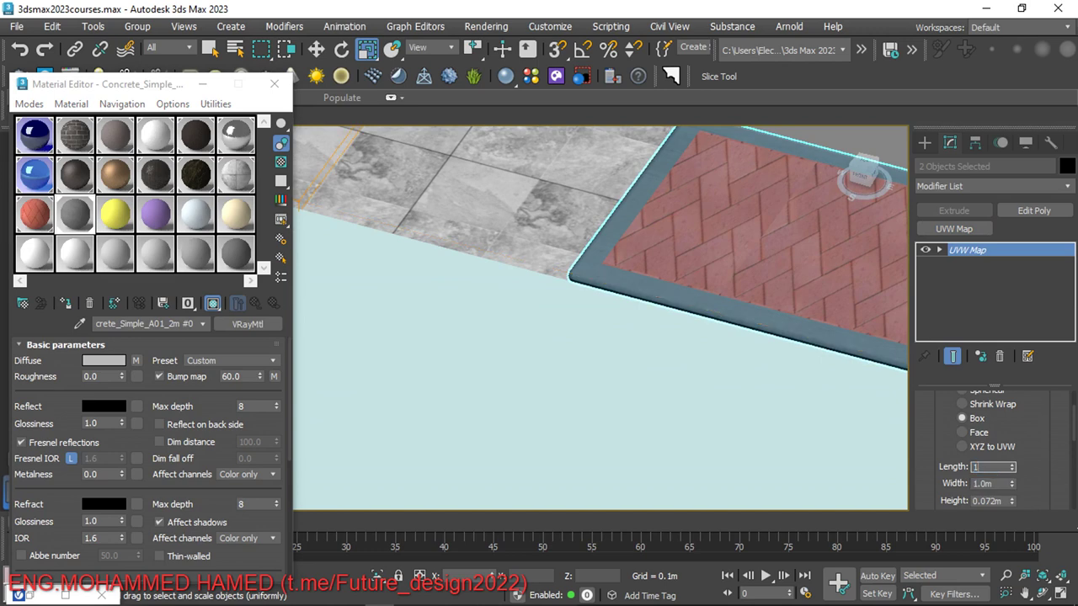
double_click(994, 501)
text(1)
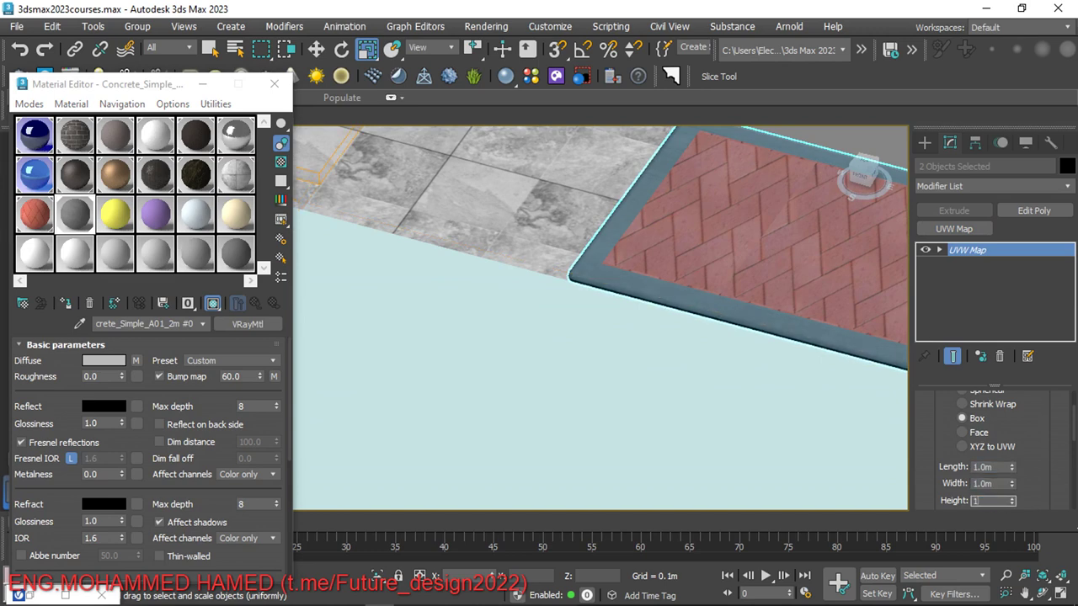
click(996, 467)
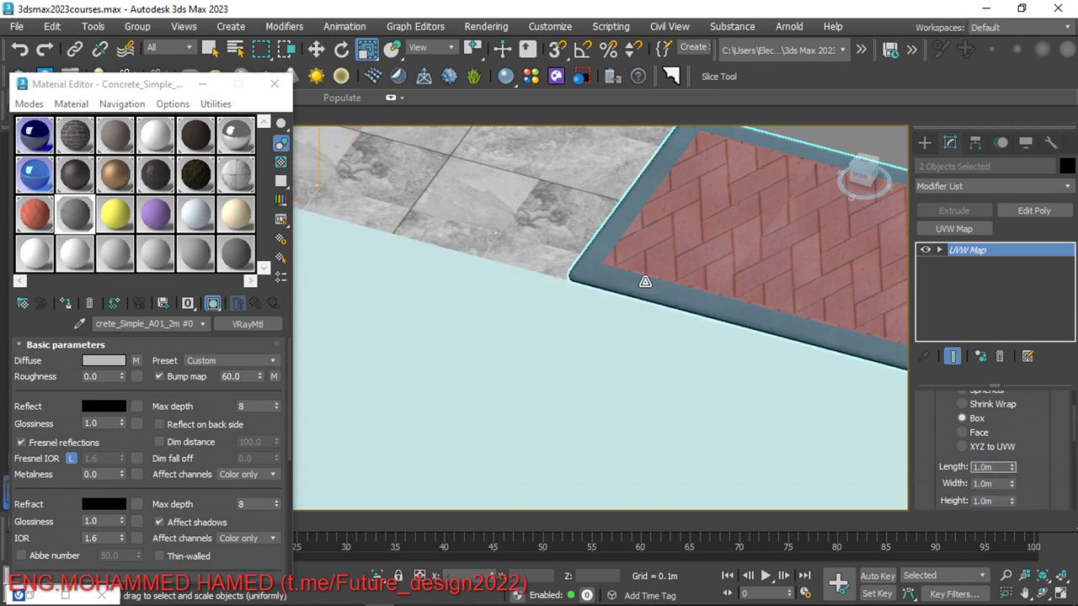
scroll(640, 280, up, 4)
scroll(614, 307, up, 2)
scroll(642, 294, down, 6)
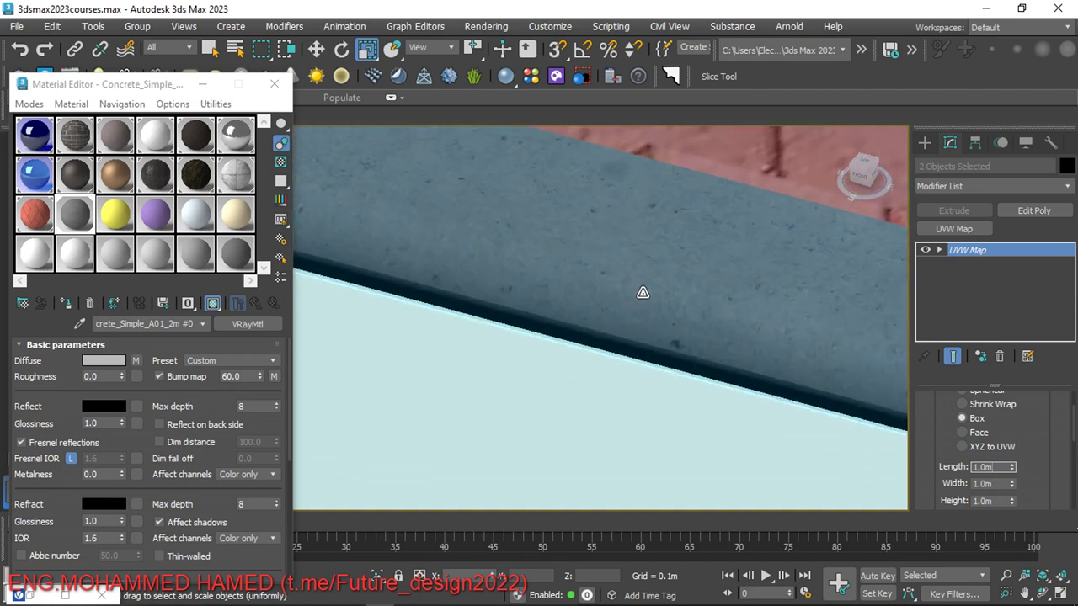
scroll(702, 292, down, 6)
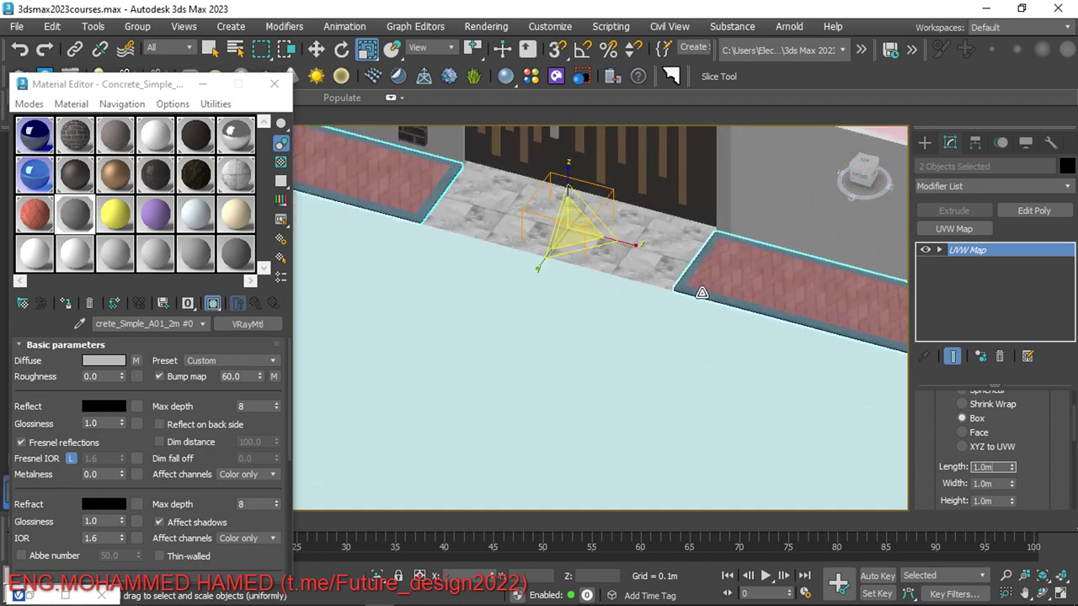
Select the street plane Plane011 in front of the house, minimize 3ds Max and switch to Google Chrome.
click(618, 320)
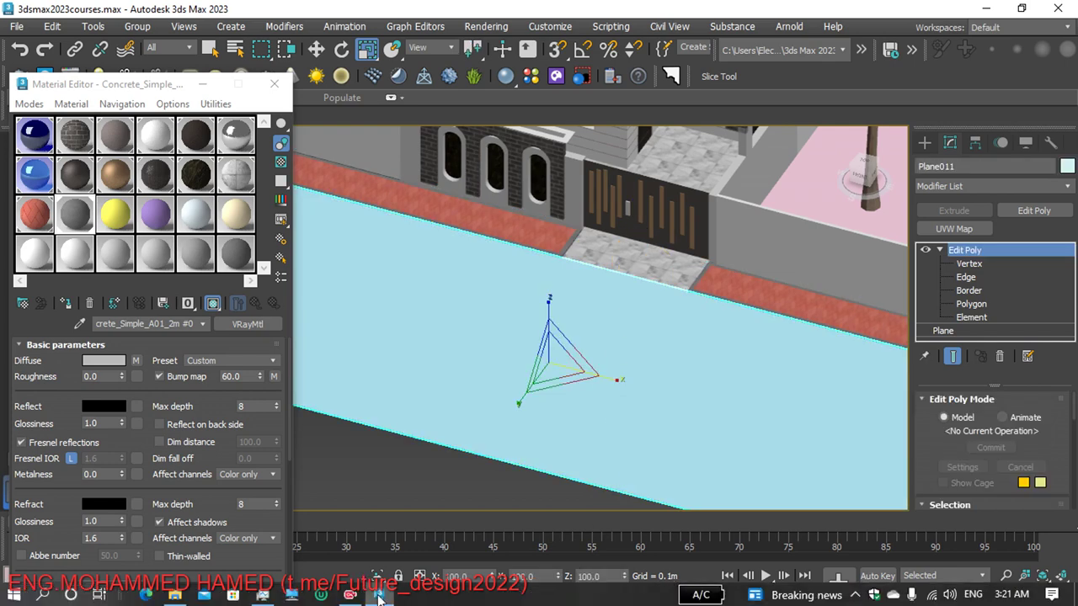
mouse_move(379, 599)
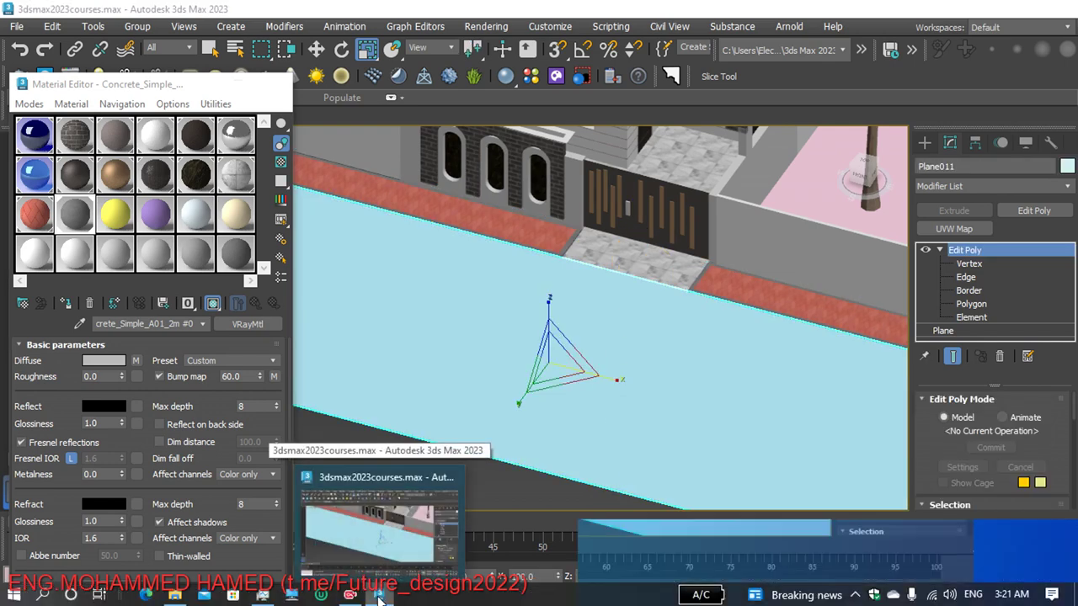
click(379, 599)
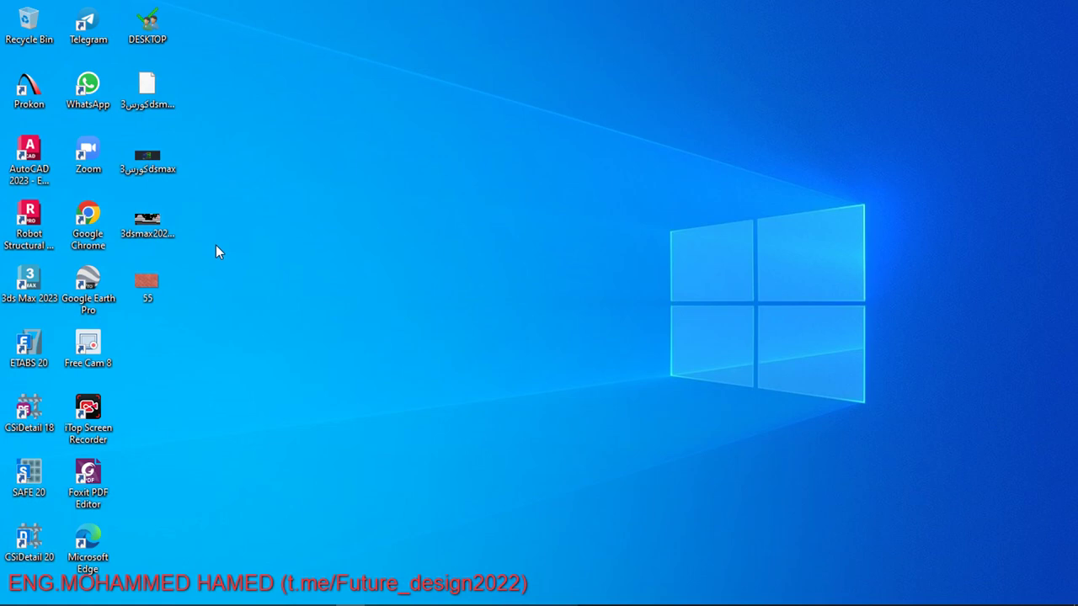
double_click(106, 218)
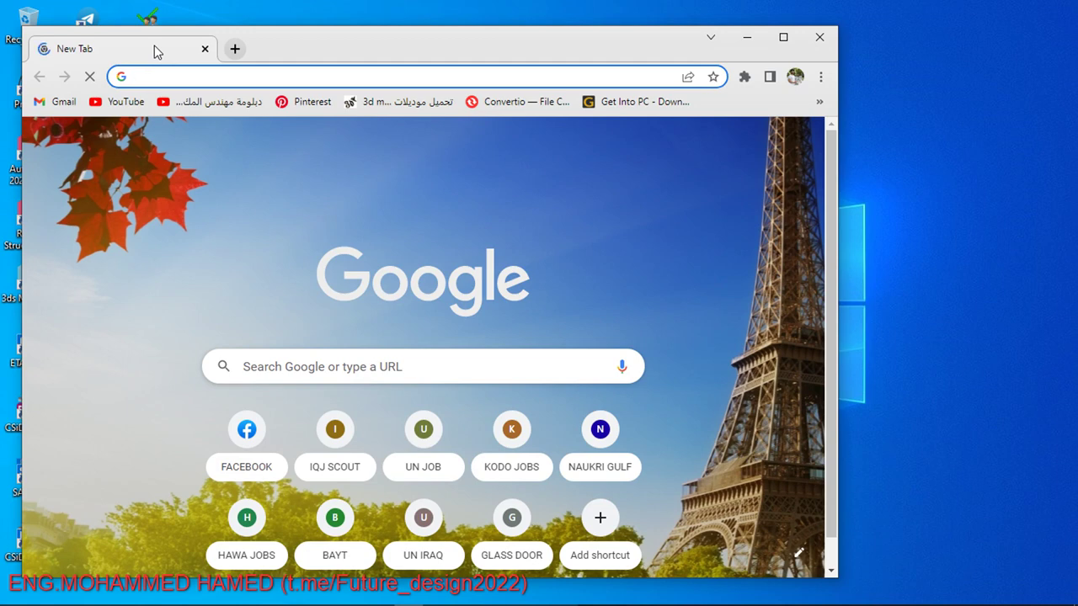
Search Google for "asphalt texture".
text(asohalt)
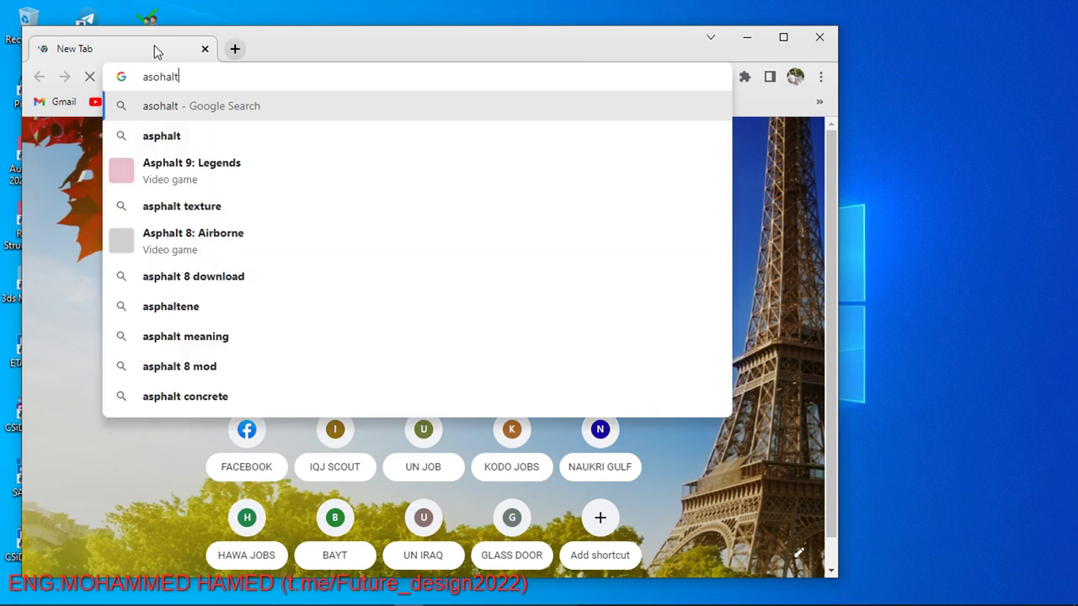
key(BackSpace)
key(BackSpace)
key(BackSpace)
key(BackSpace)
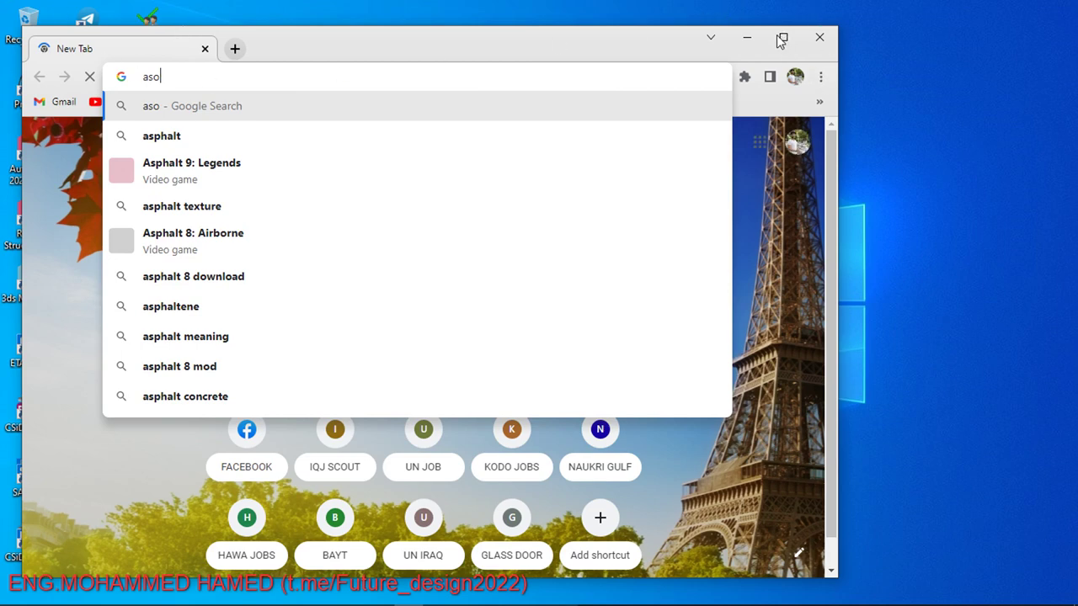
key(BackSpace)
key(BackSpace)
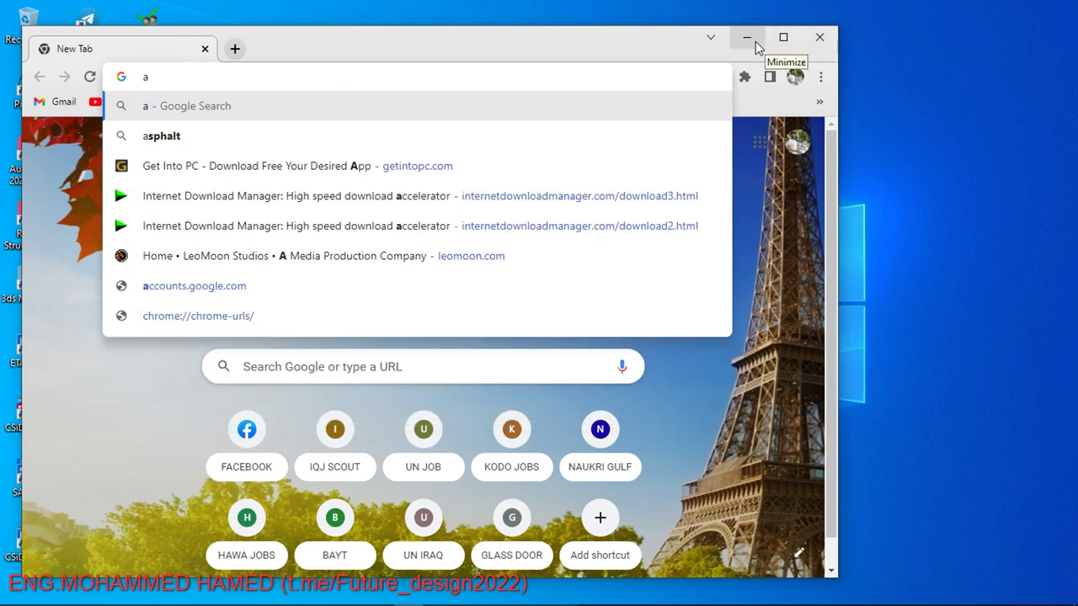
text(spha)
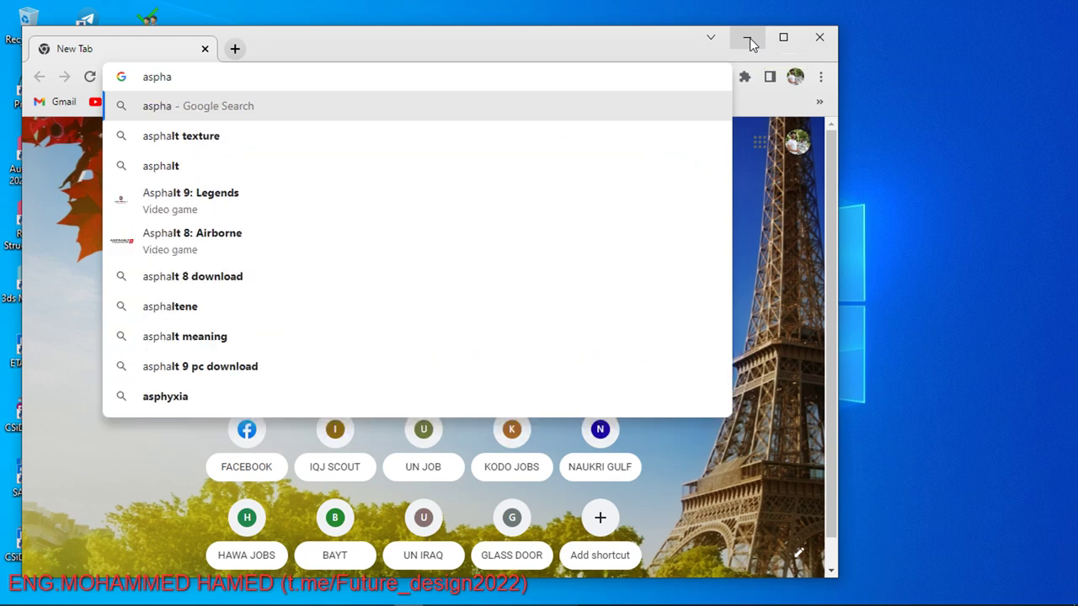
click(246, 137)
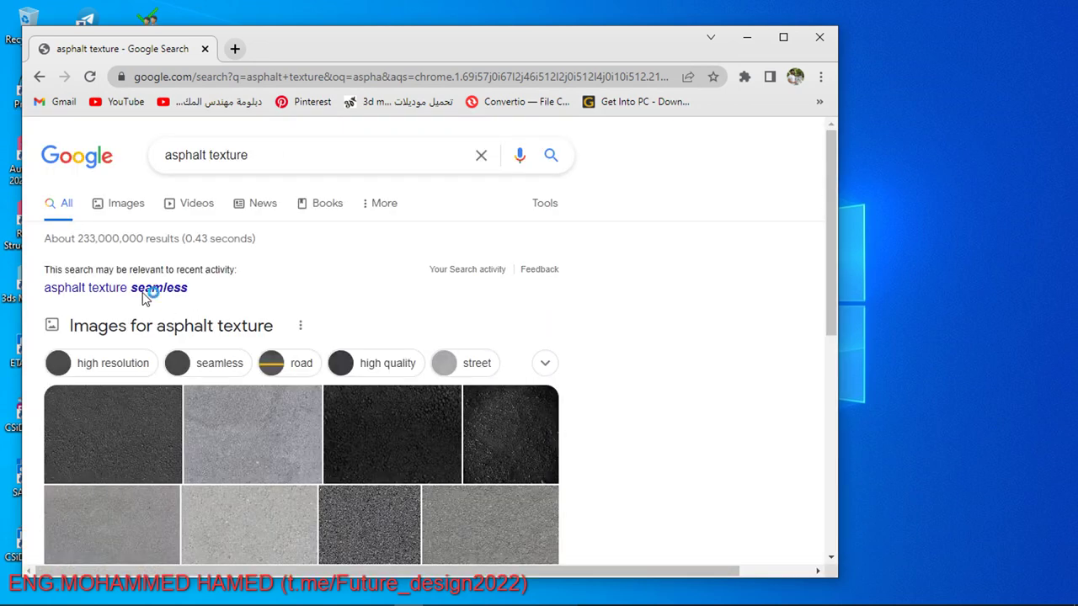
Refine the search to "asphalt texture seamless" and open all of its image results.
click(143, 288)
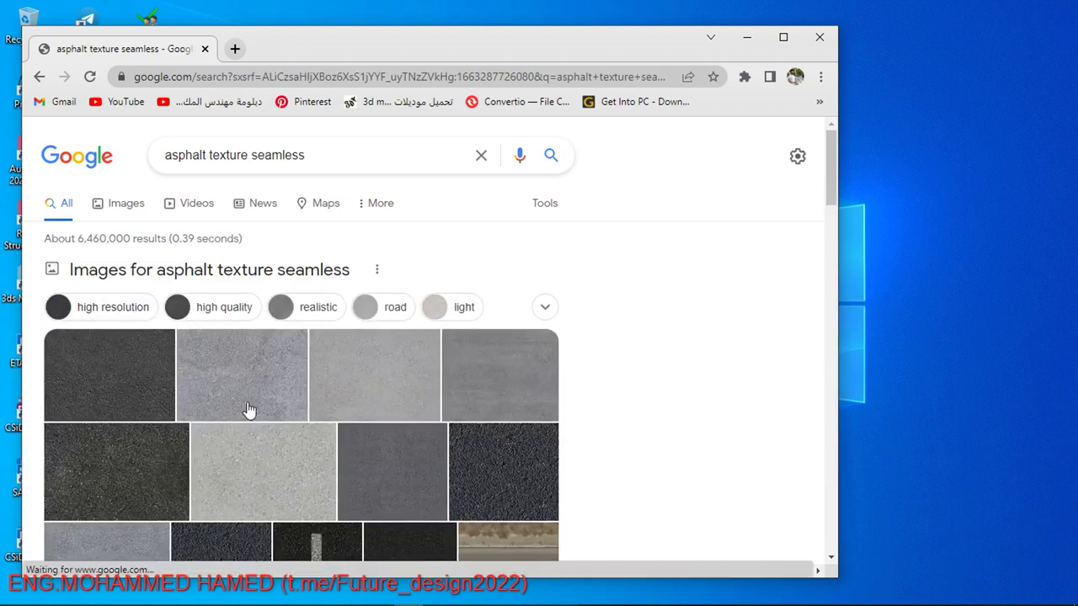
scroll(366, 354, down, 2)
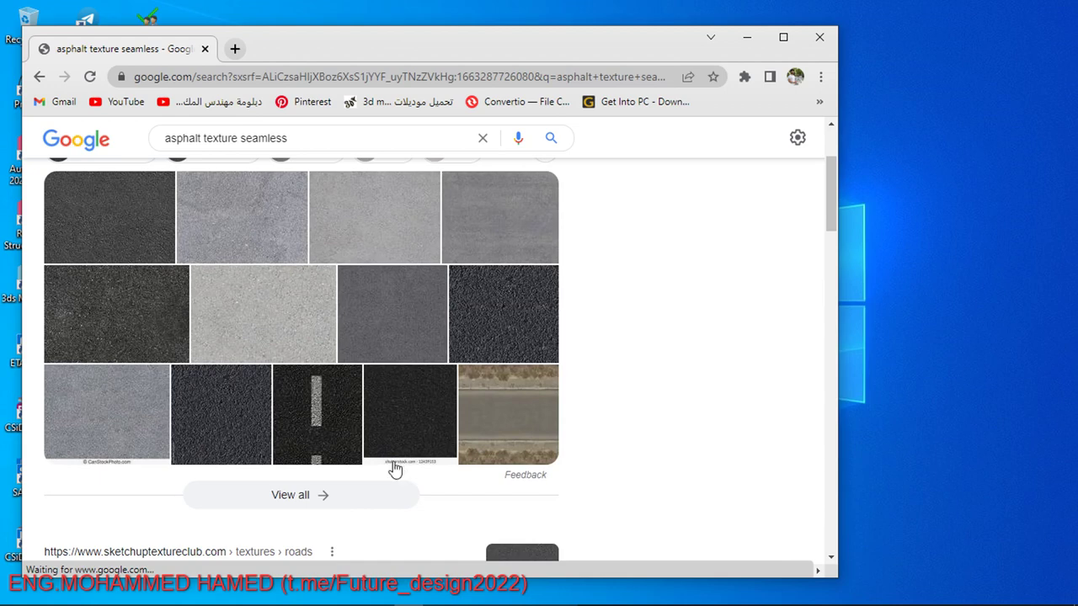
click(288, 502)
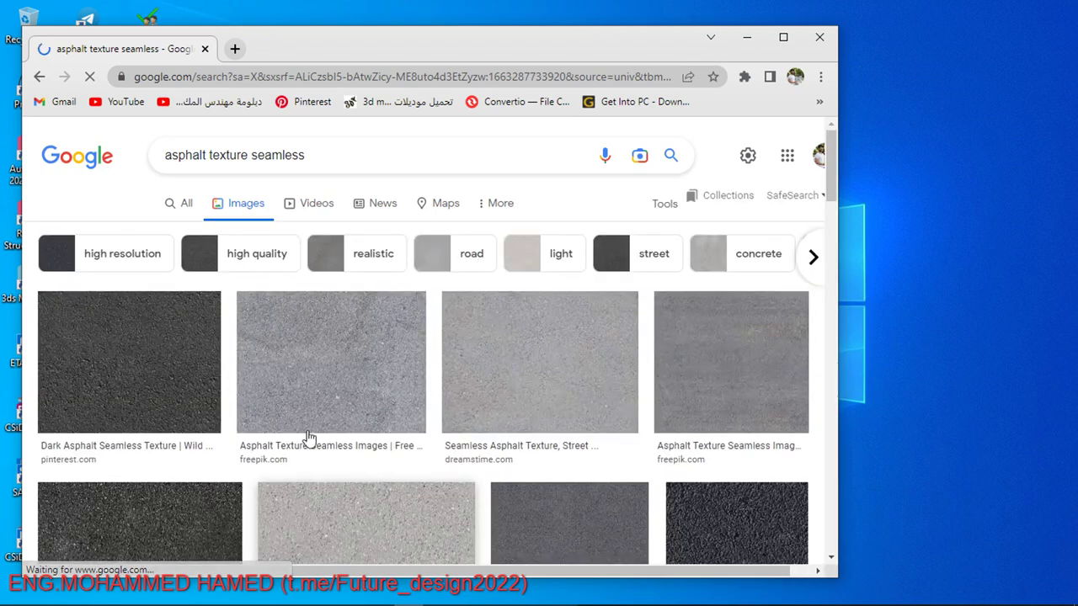
Look through the seamless asphalt image results for a road texture with lane markings.
scroll(393, 347, down, 4)
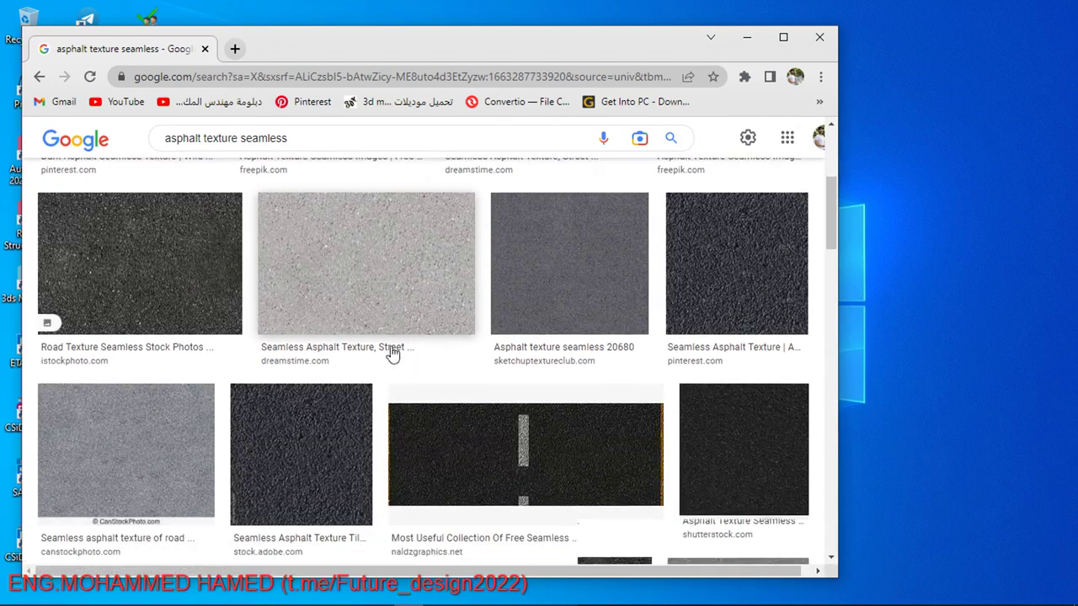
scroll(392, 357, down, 5)
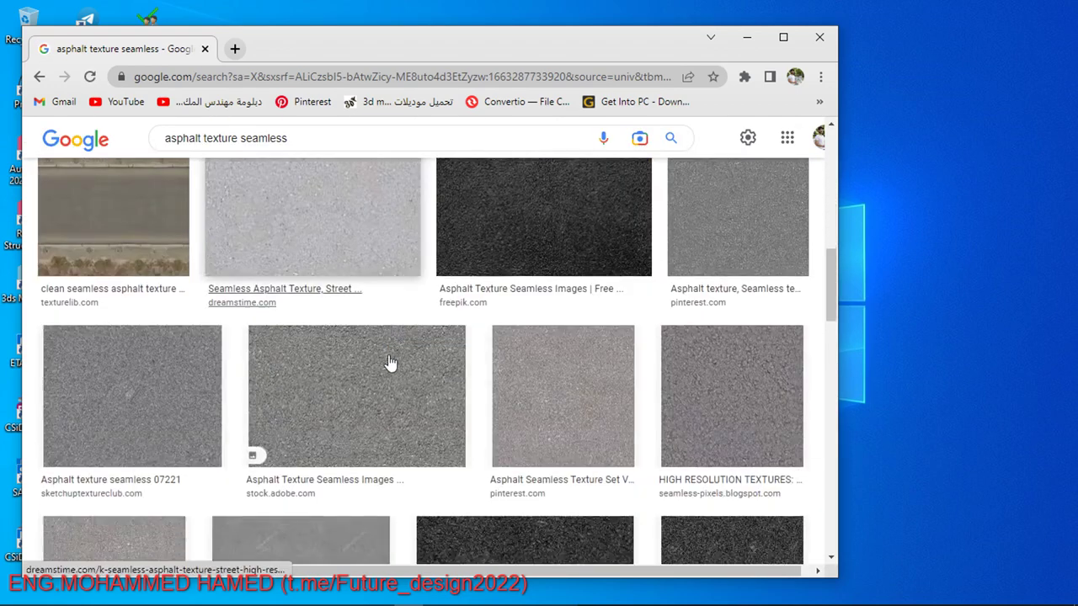
scroll(421, 393, down, 1)
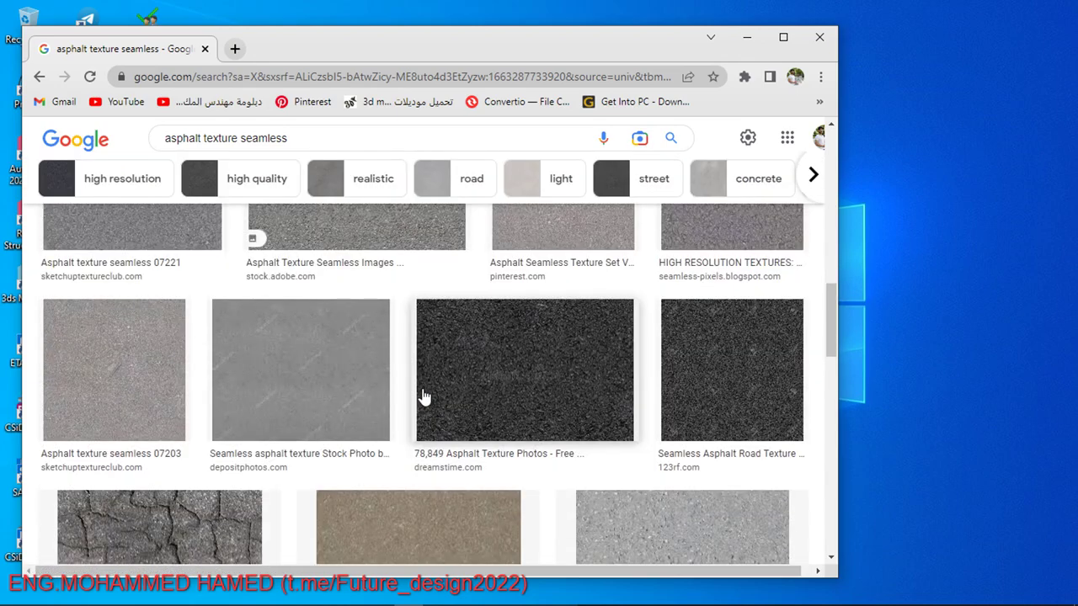
scroll(534, 432, down, 3)
scroll(534, 429, down, 2)
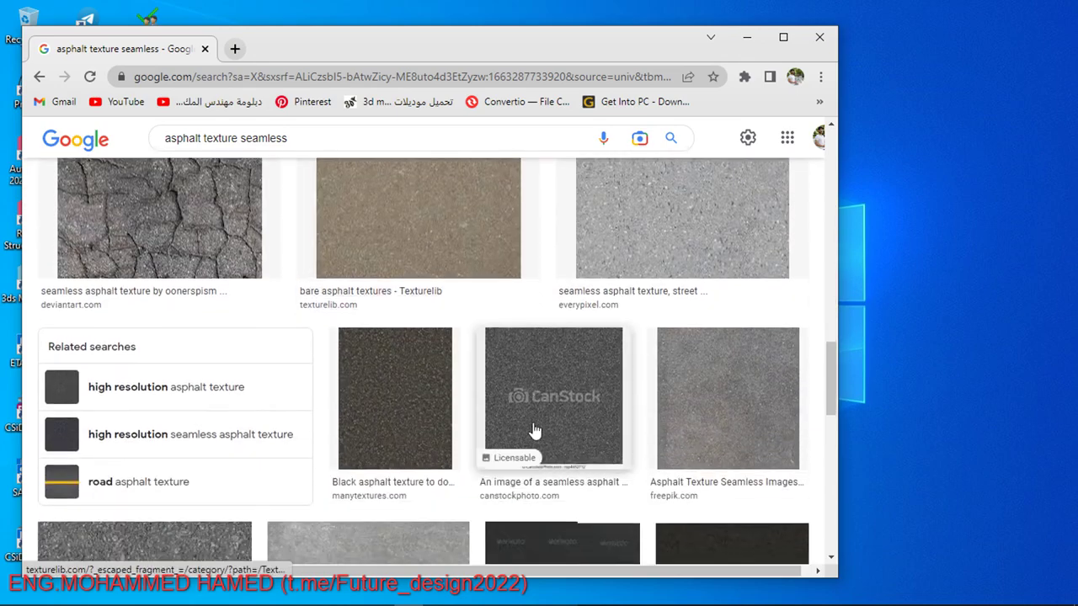
scroll(470, 446, down, 4)
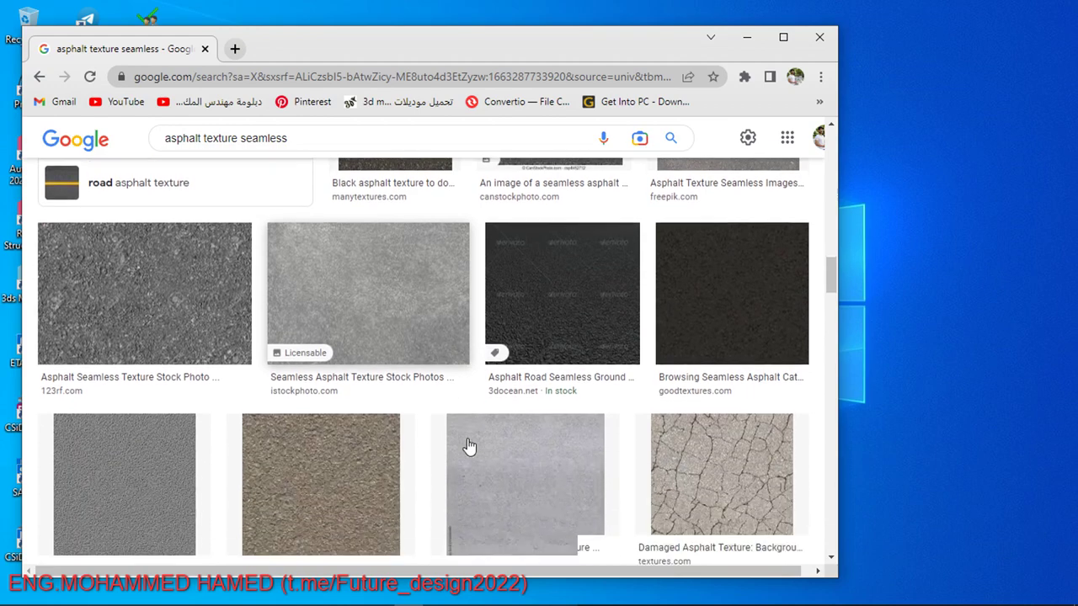
scroll(470, 446, up, 1)
scroll(470, 446, down, 4)
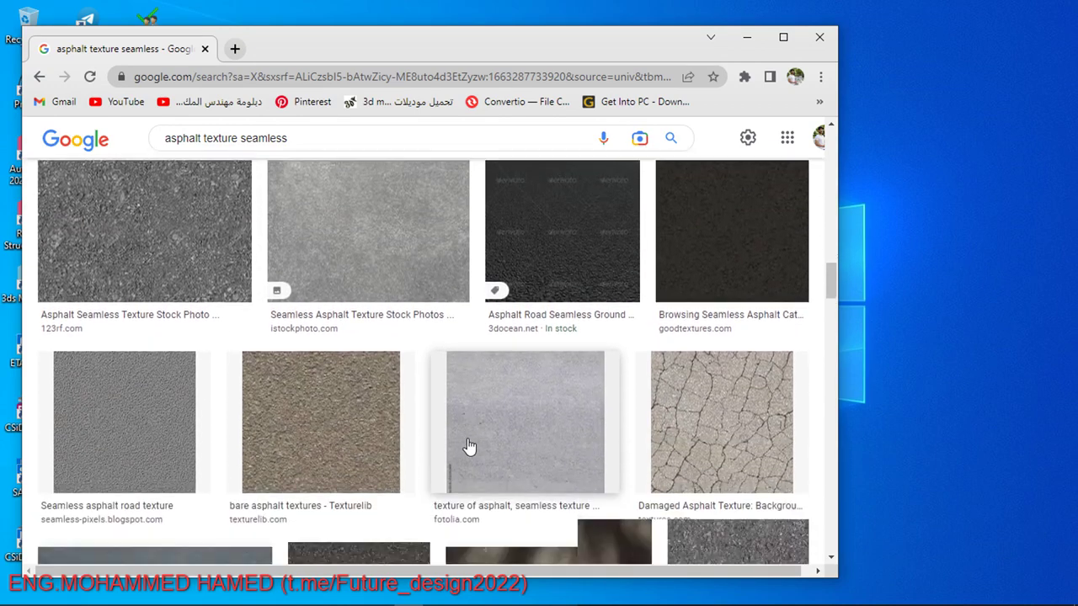
scroll(470, 446, down, 1)
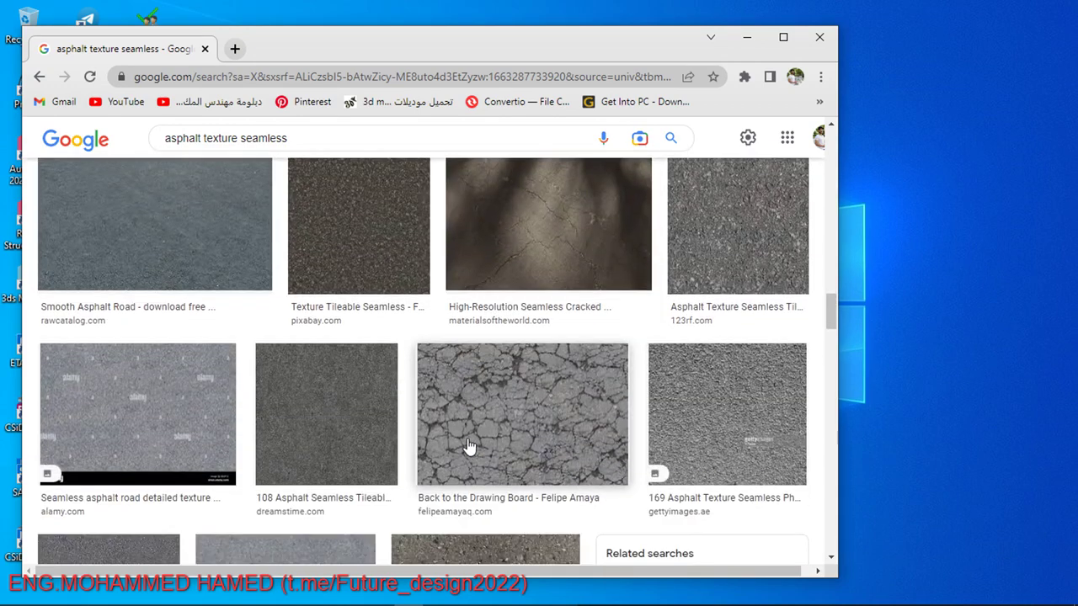
scroll(469, 446, down, 9)
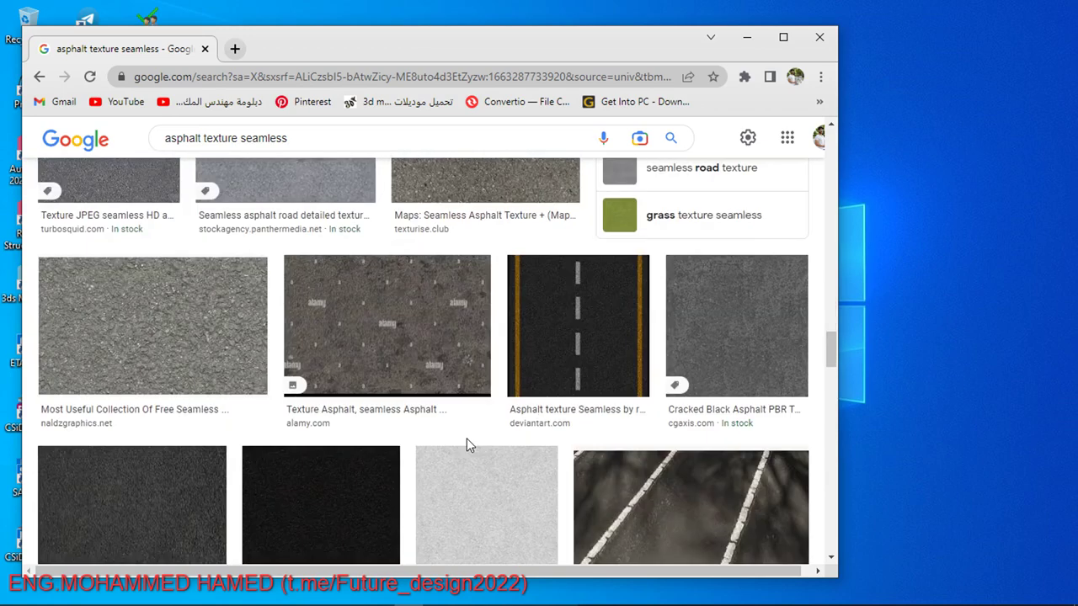
scroll(469, 444, up, 2)
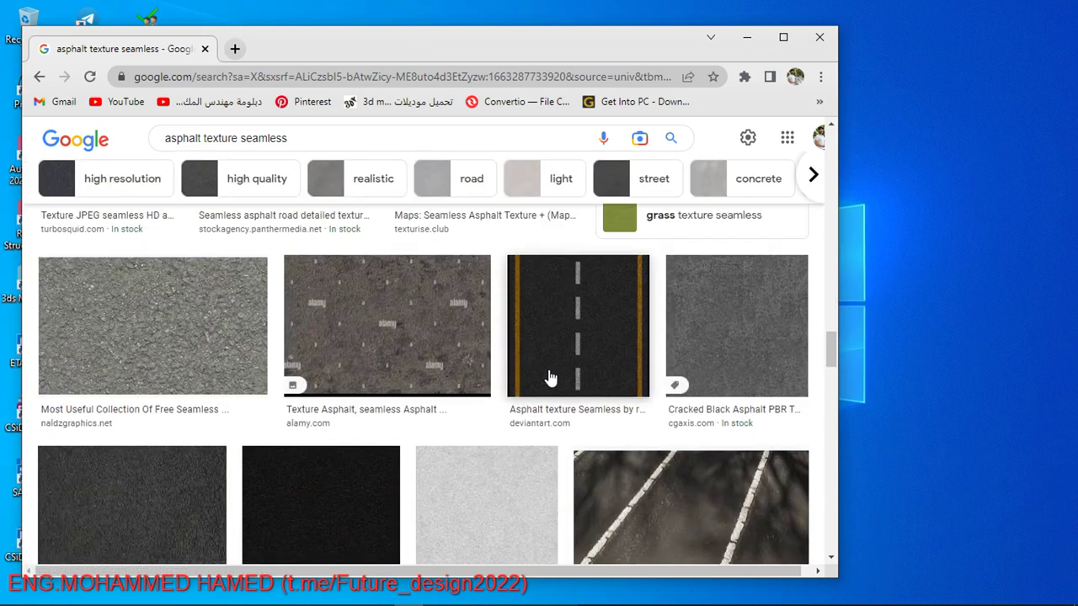
scroll(549, 379, down, 10)
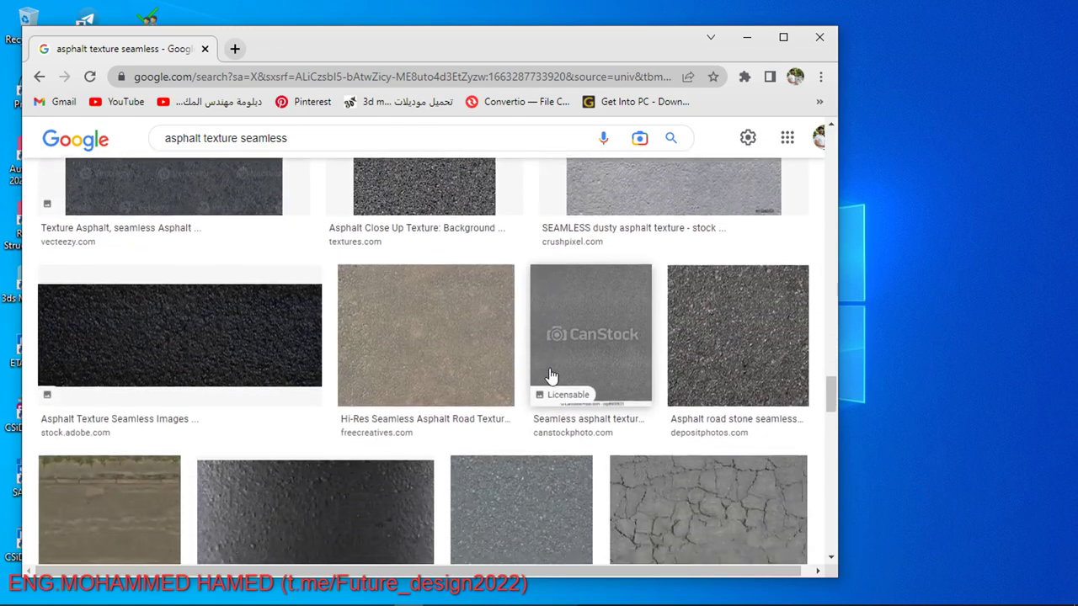
scroll(549, 377, down, 1)
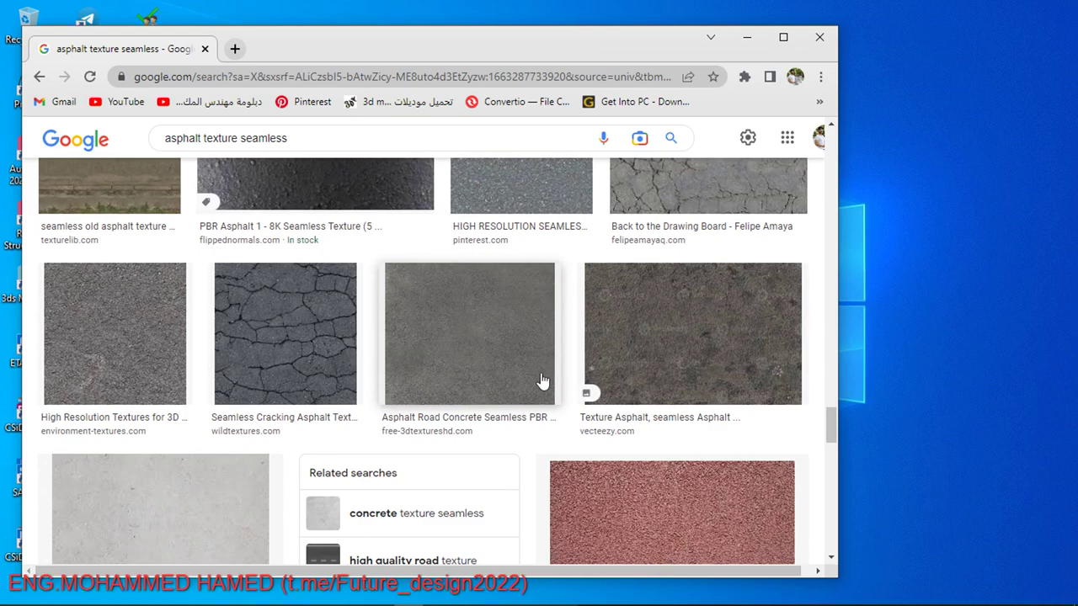
scroll(481, 394, down, 8)
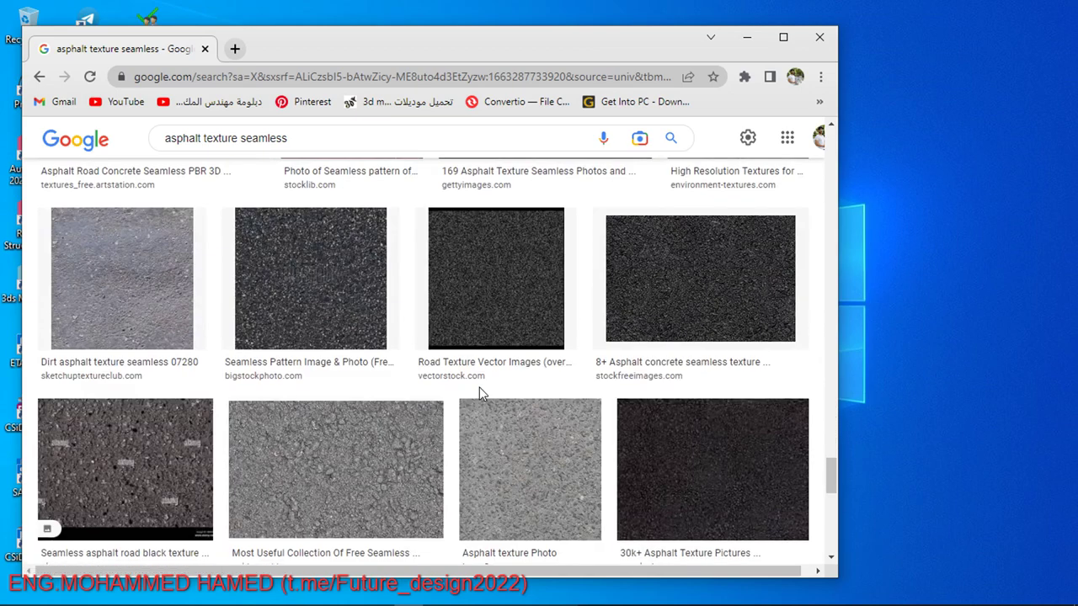
scroll(479, 388, down, 3)
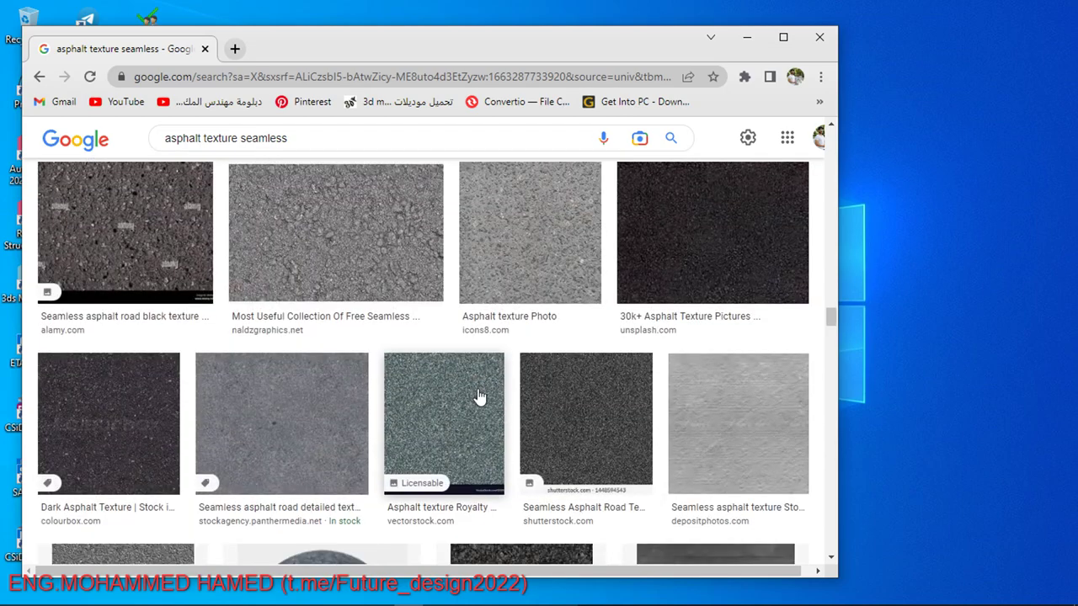
scroll(479, 387, down, 5)
scroll(478, 394, down, 3)
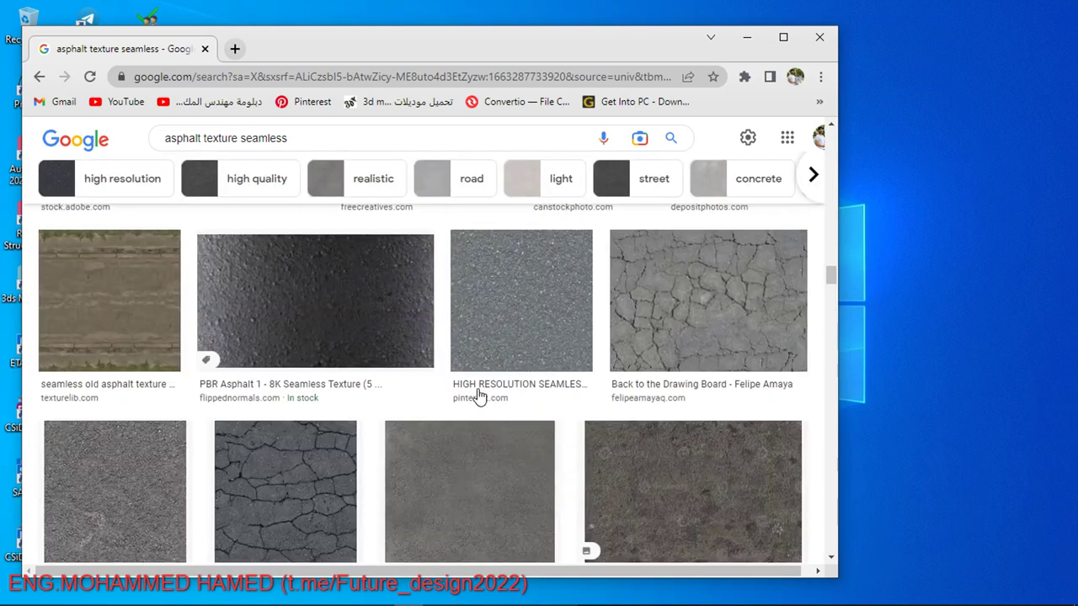
scroll(478, 392, up, 10)
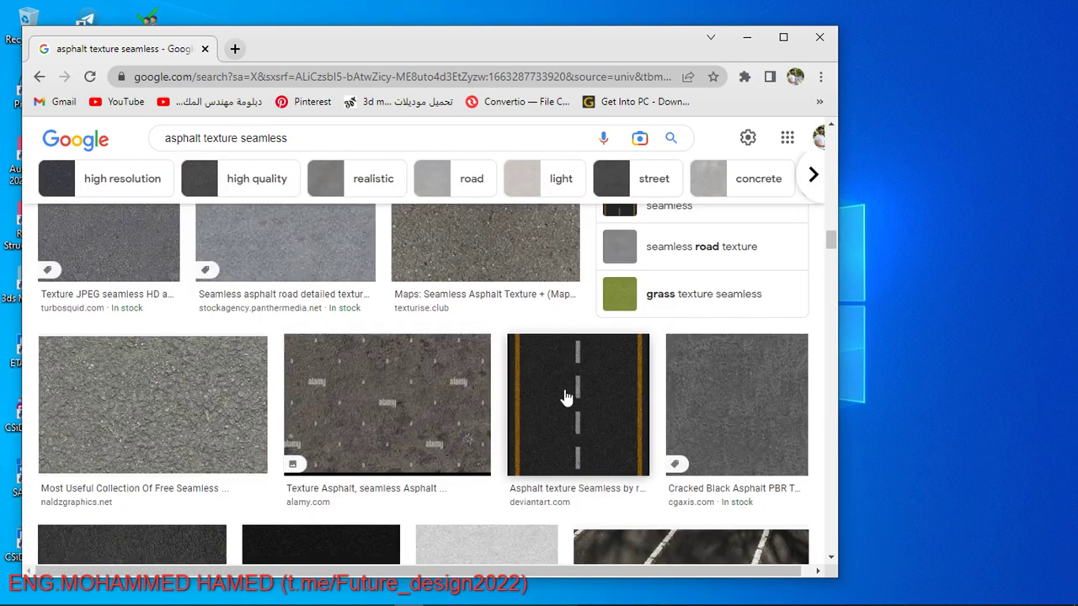
Open the DeviantArt asphalt road image with yellow edge lines and save it to the Desktop as a JPEG under its suggested name.
click(564, 397)
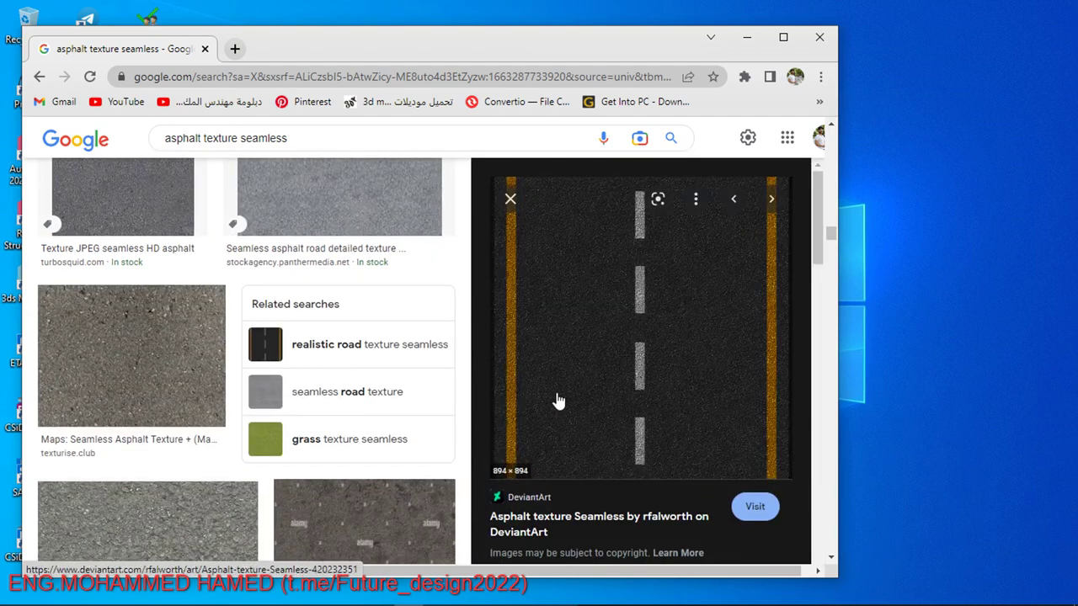
right_click(656, 396)
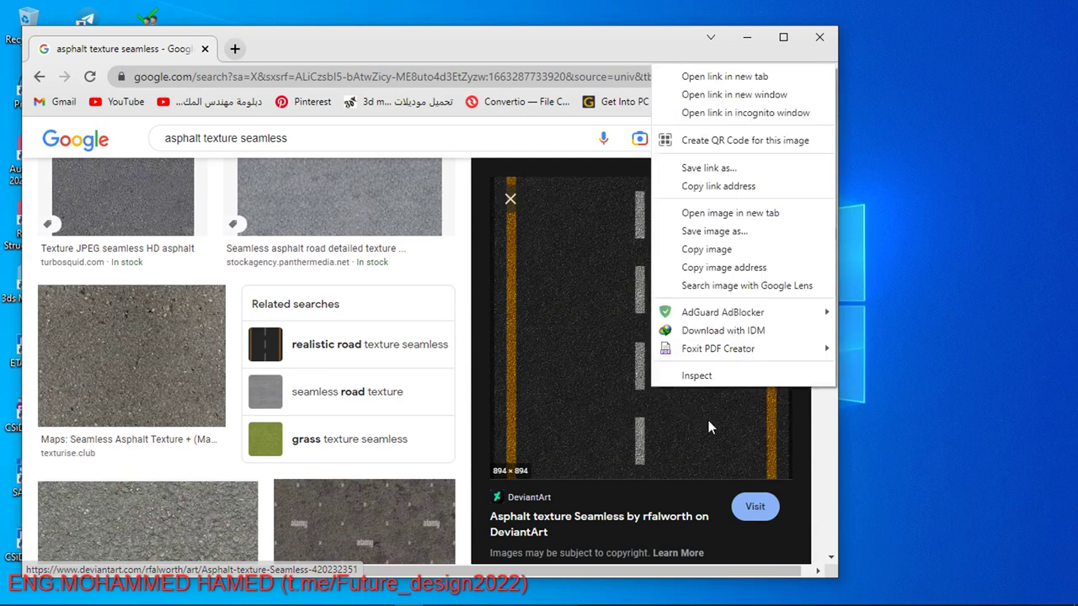
click(713, 231)
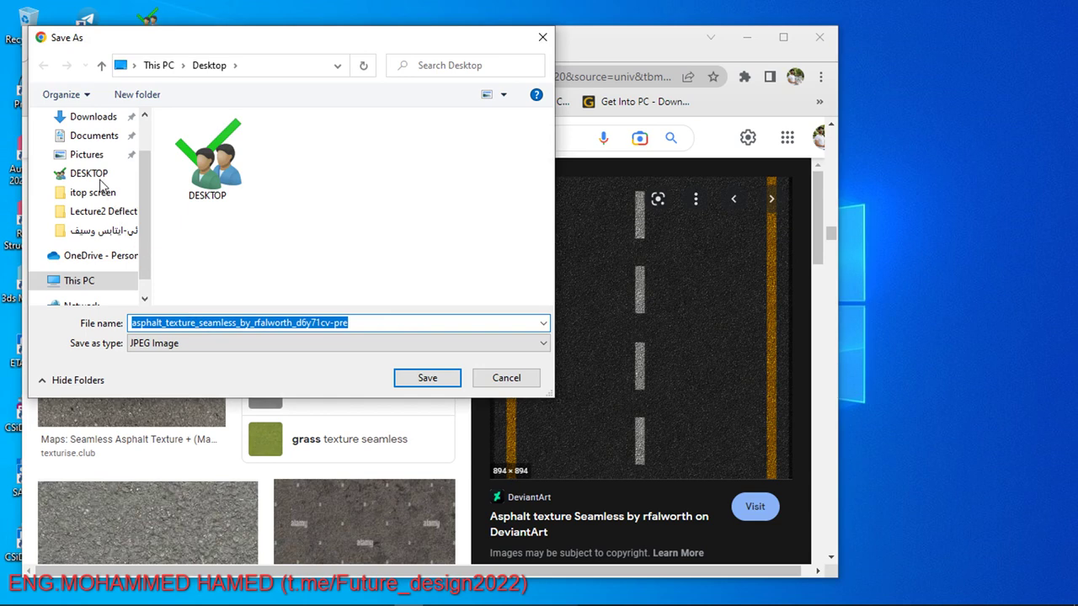
scroll(100, 183, up, 1)
click(89, 149)
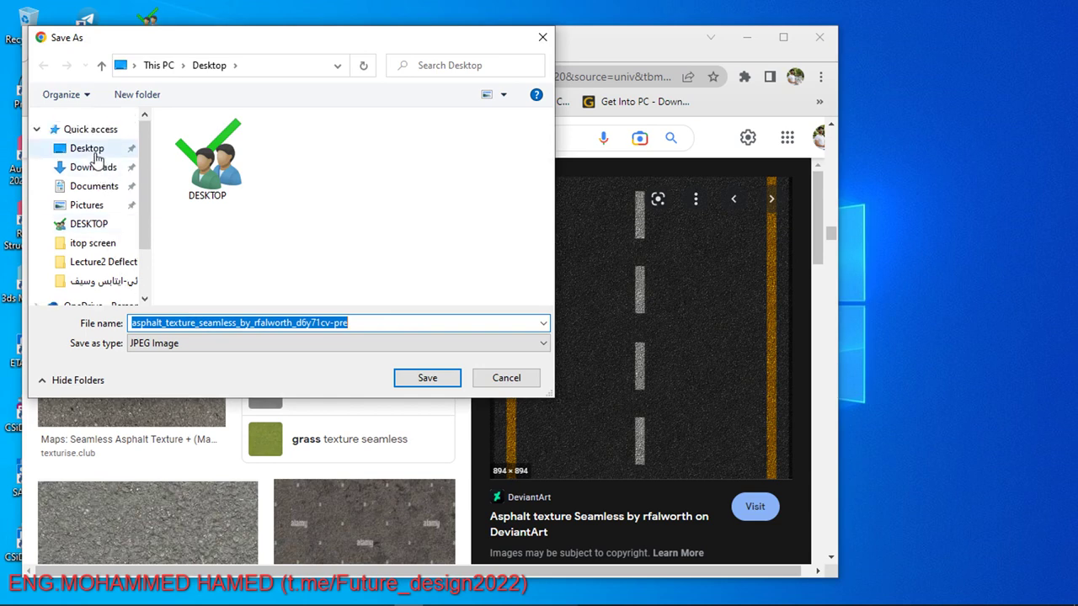
click(427, 379)
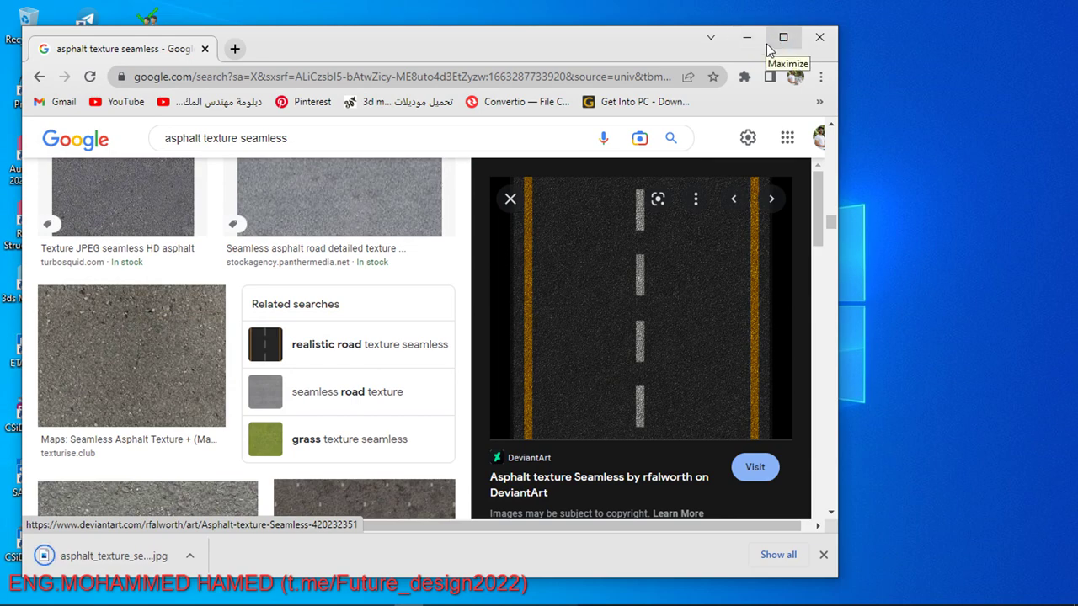
Close Chrome, refresh the desktop and switch back to 3ds Max.
click(820, 38)
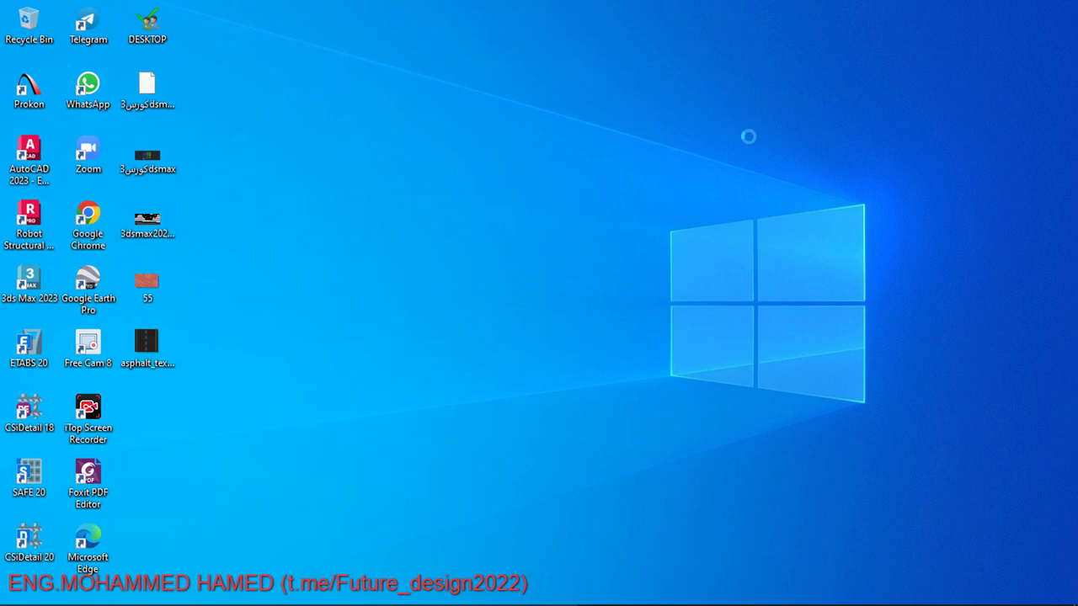
right_click(748, 136)
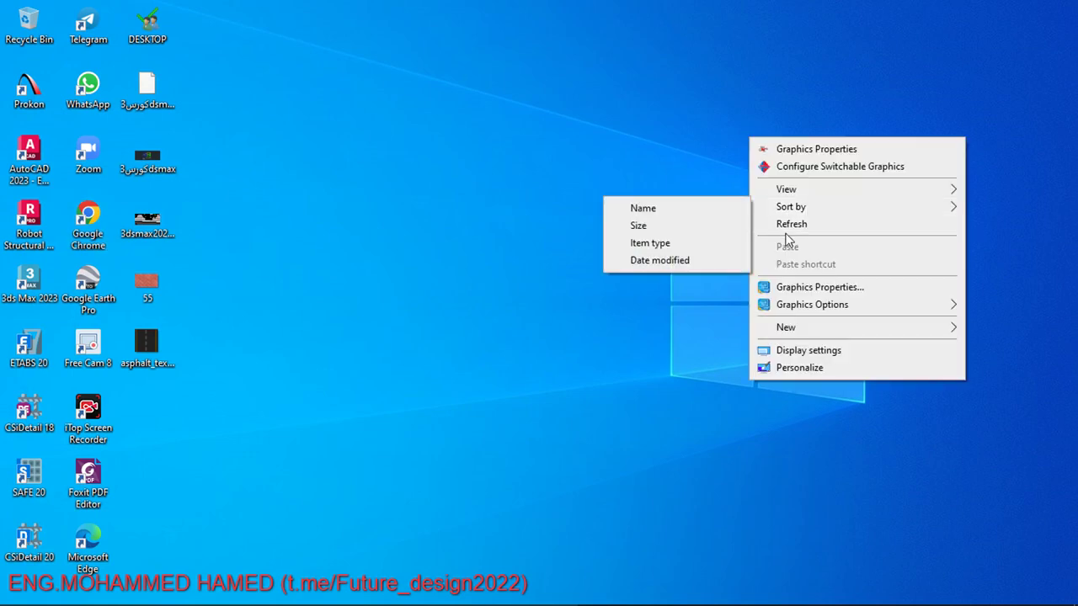
click(792, 224)
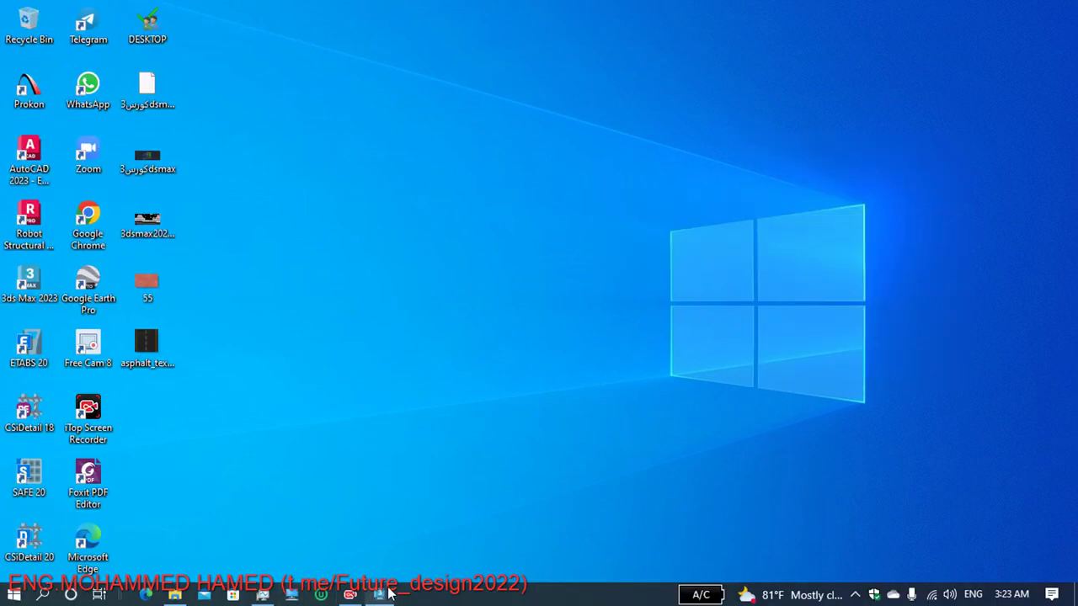
click(381, 595)
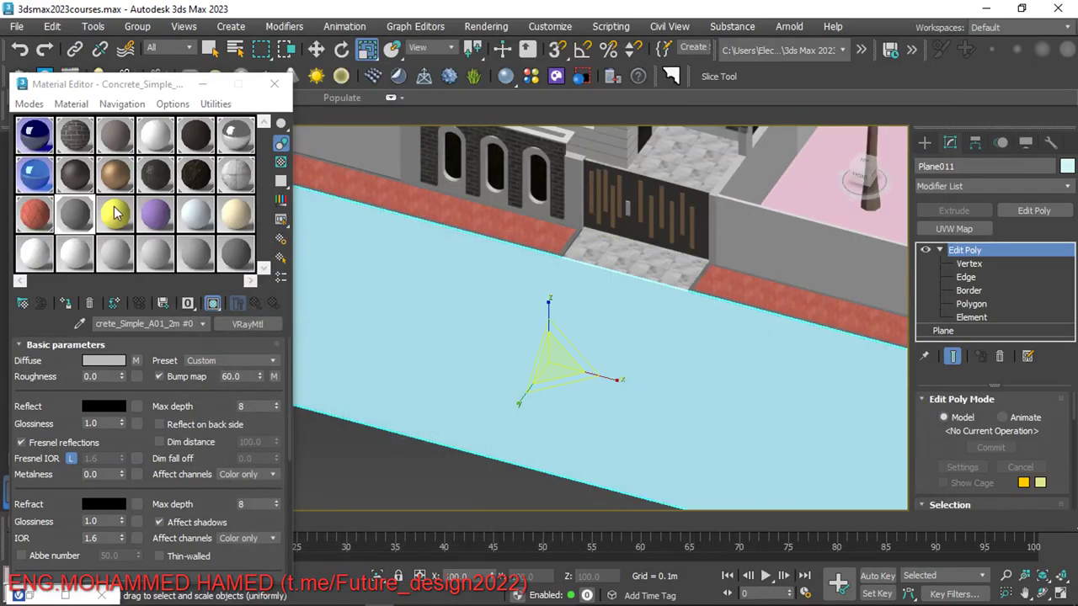
Load the saved asphalt JPG from the Desktop as a VRayBitmap in the diffuse map of the yellow Material #15.
click(115, 213)
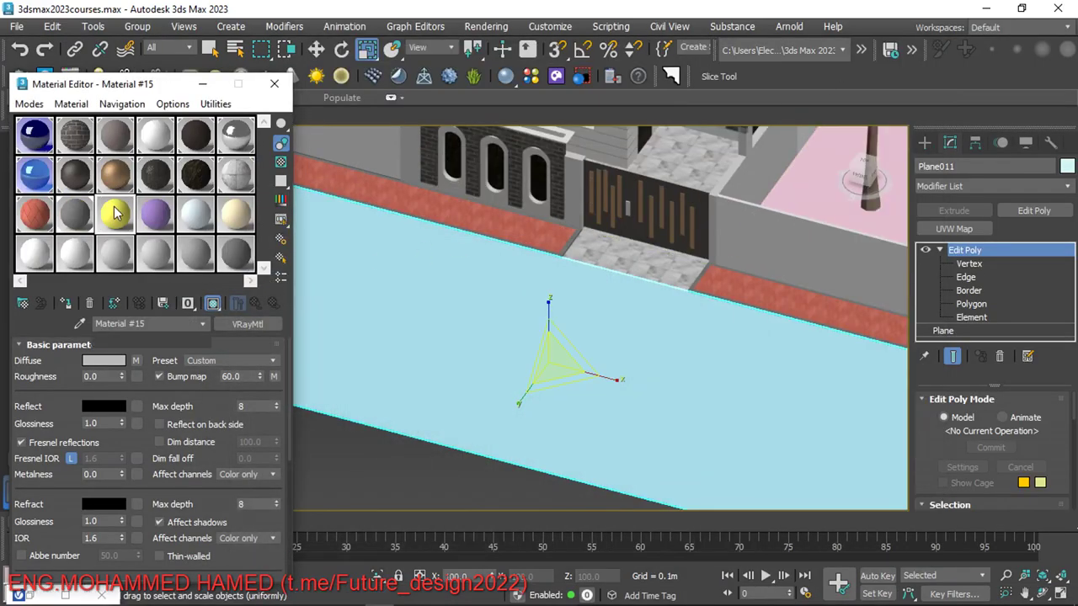
click(137, 361)
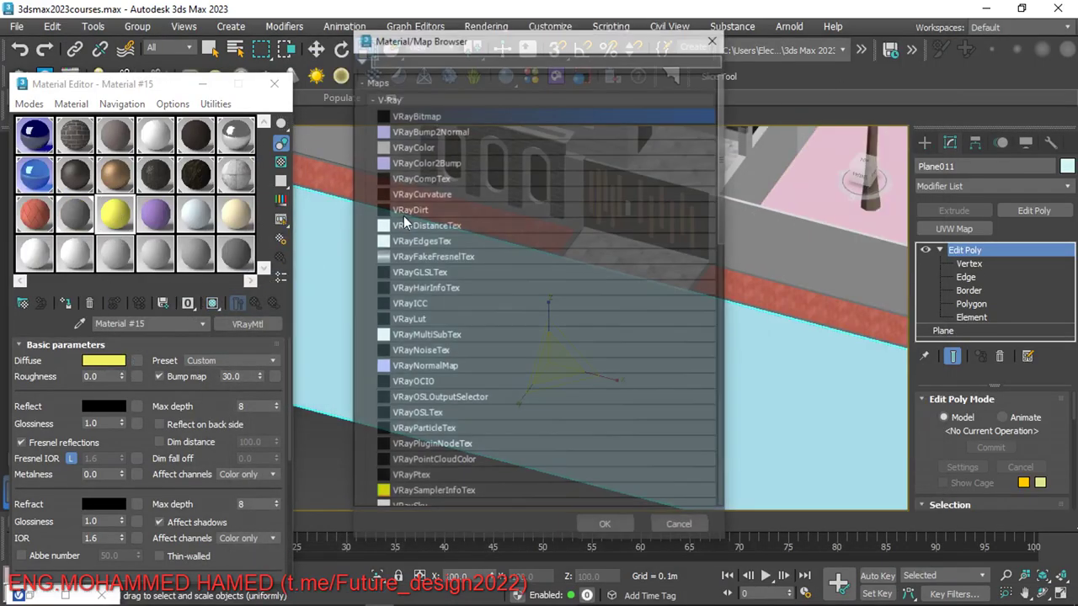
double_click(450, 109)
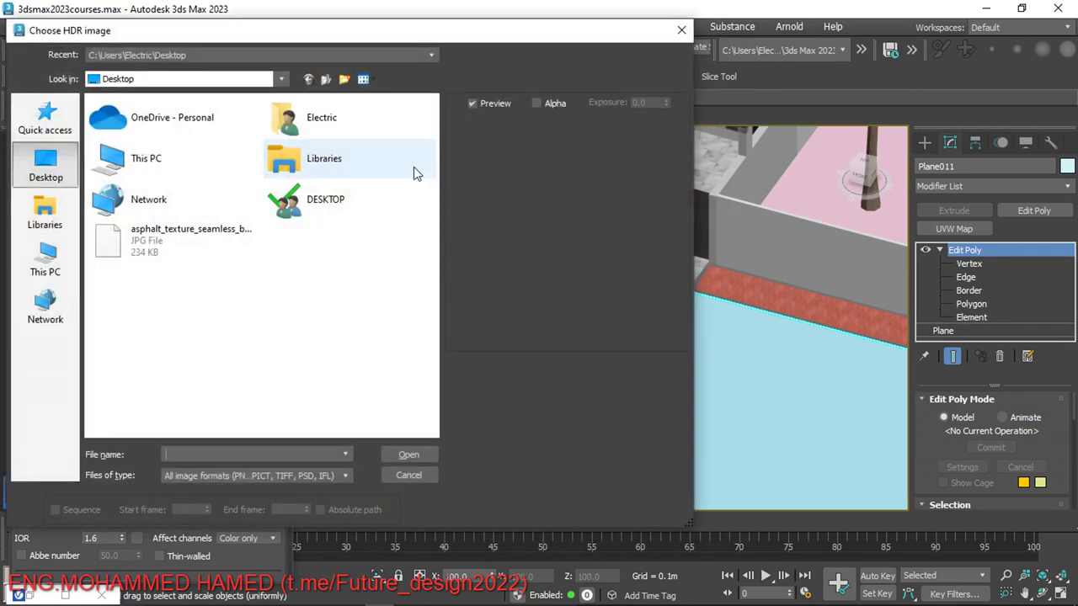
click(168, 244)
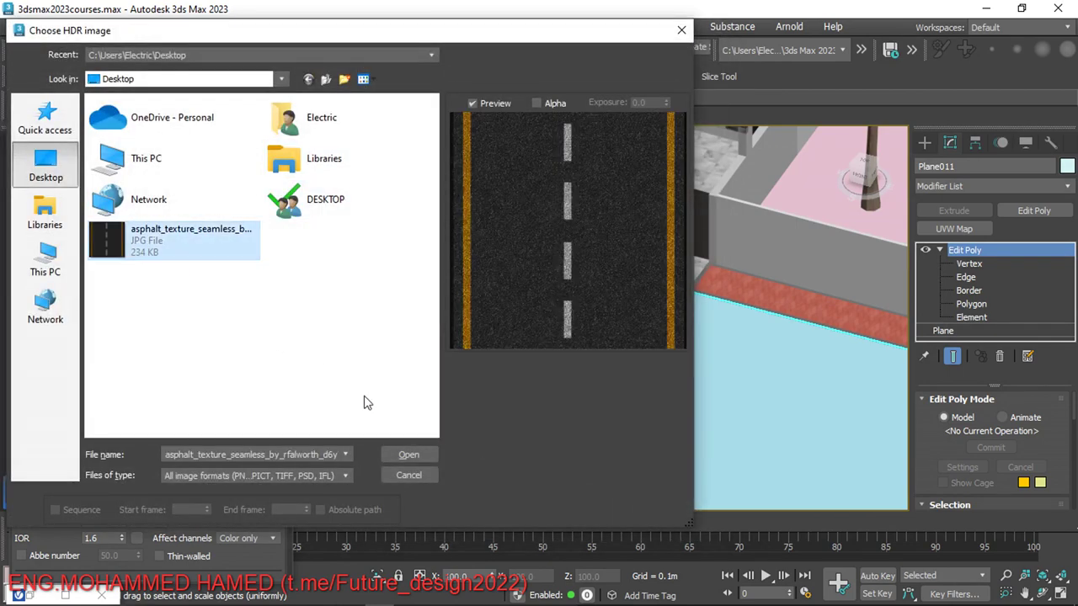
click(397, 455)
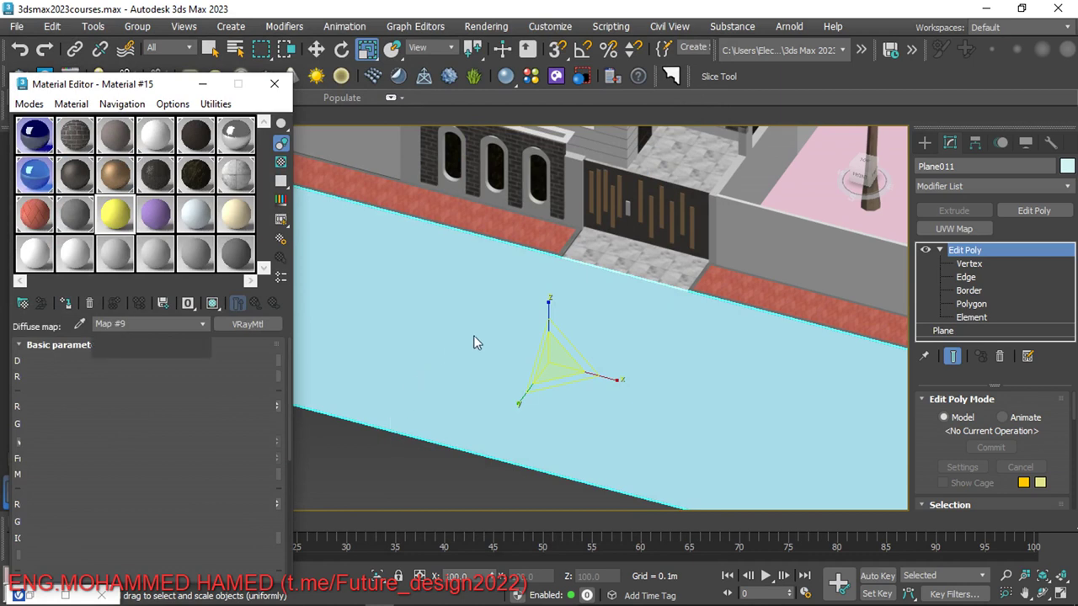
Return to the parent level of the asphalt material and assign it to the selected street plane.
scroll(515, 343, down, 2)
scroll(515, 343, down, 1)
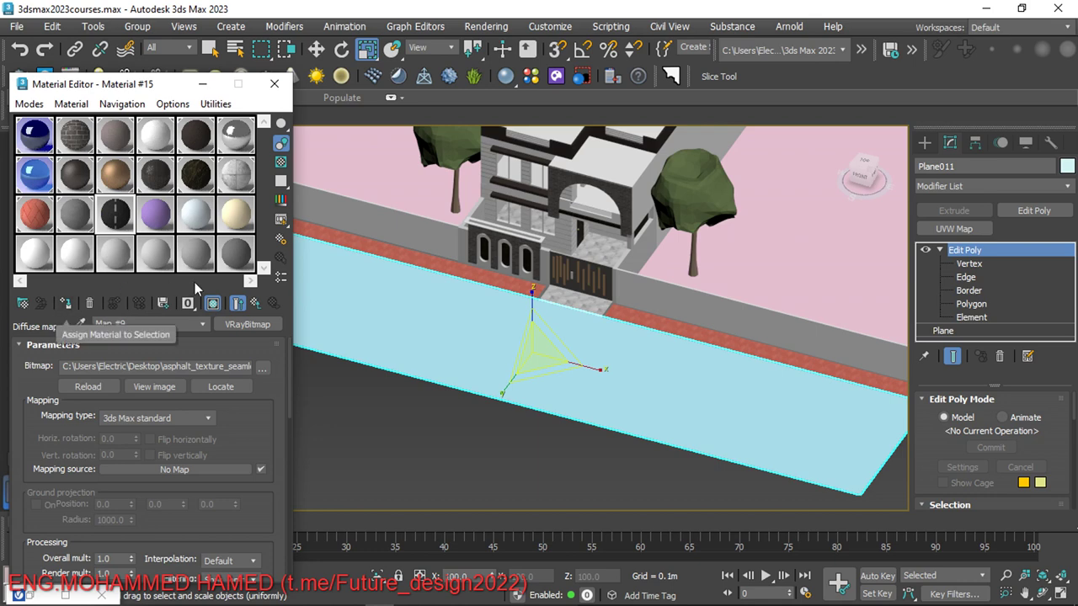
click(234, 305)
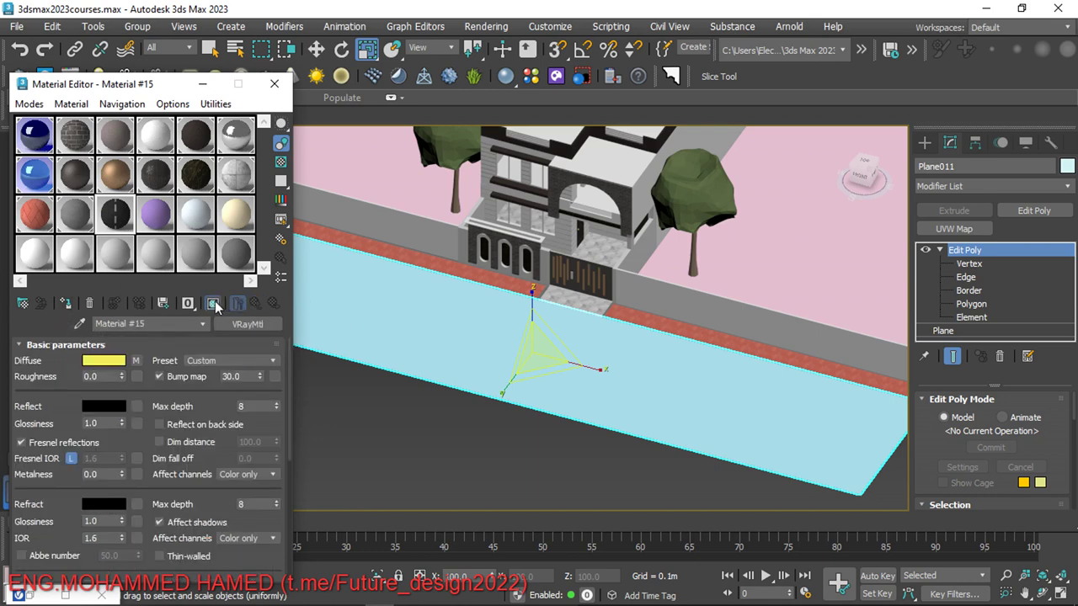
click(66, 304)
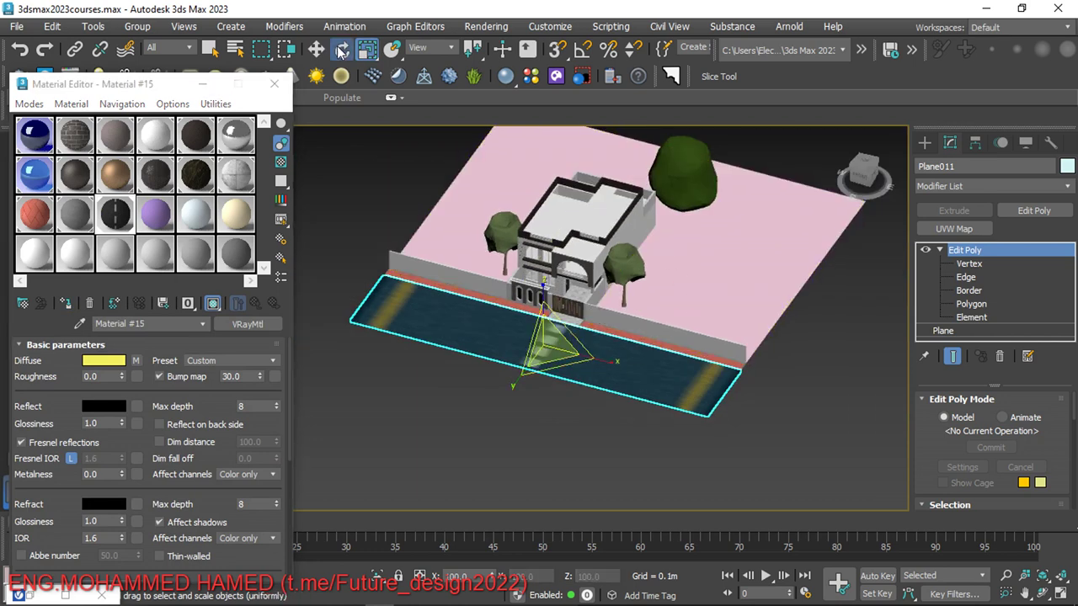
Add a UVW Map modifier to the street plane and rotate its gizmo 90 degrees about Z with angle snap enabled.
click(342, 50)
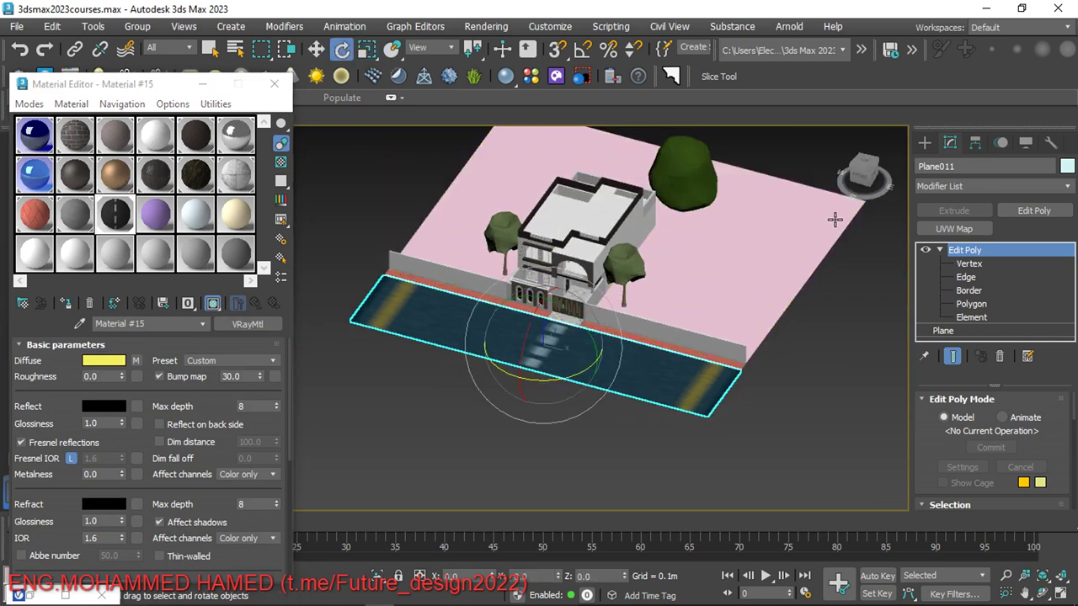
click(945, 232)
click(941, 250)
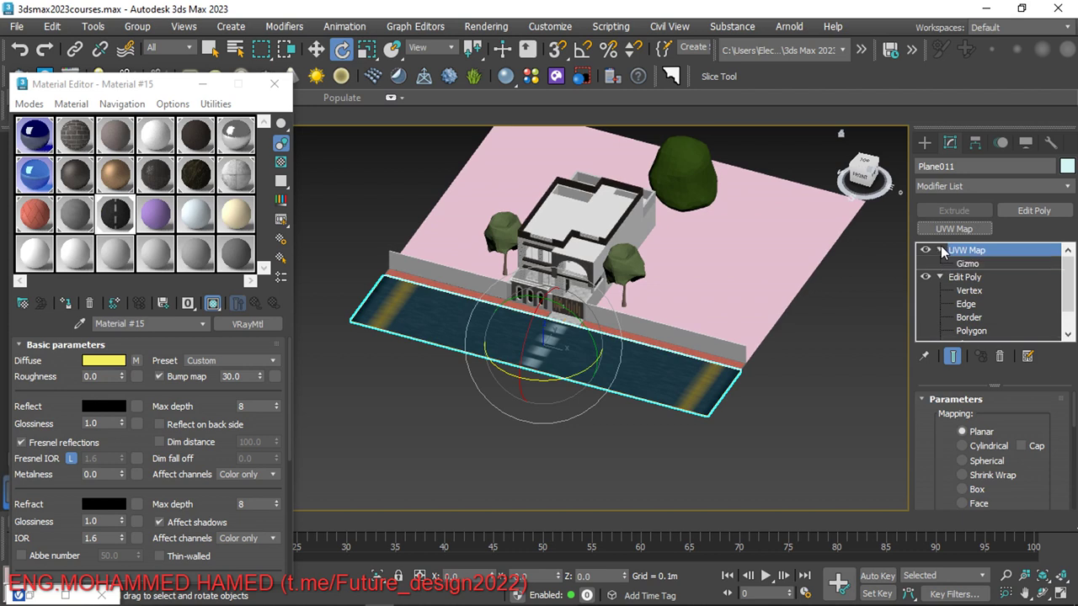
click(960, 263)
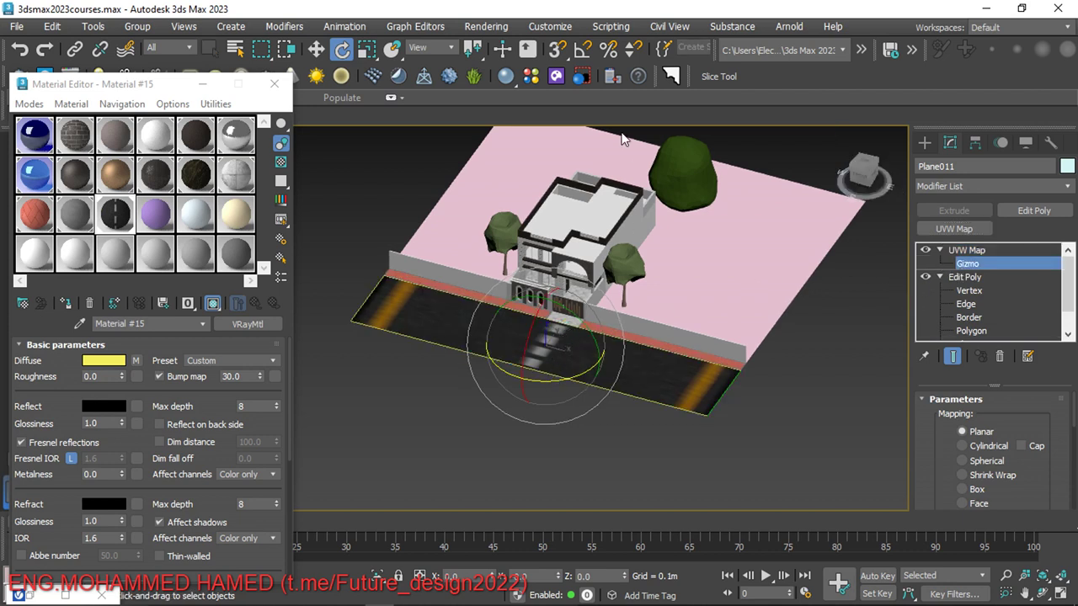
click(582, 50)
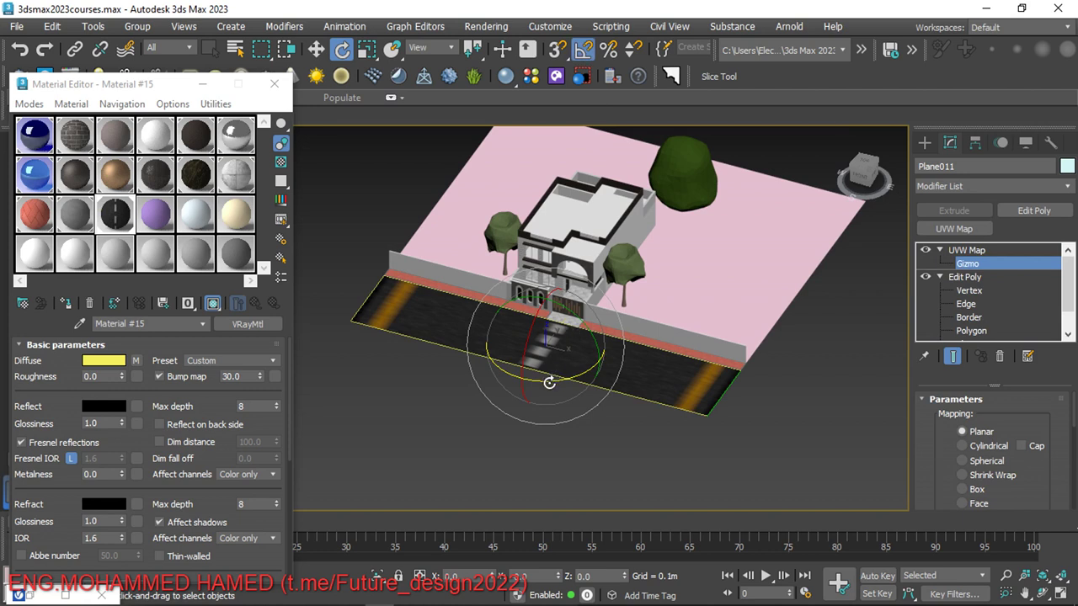
drag(549, 383, 562, 378)
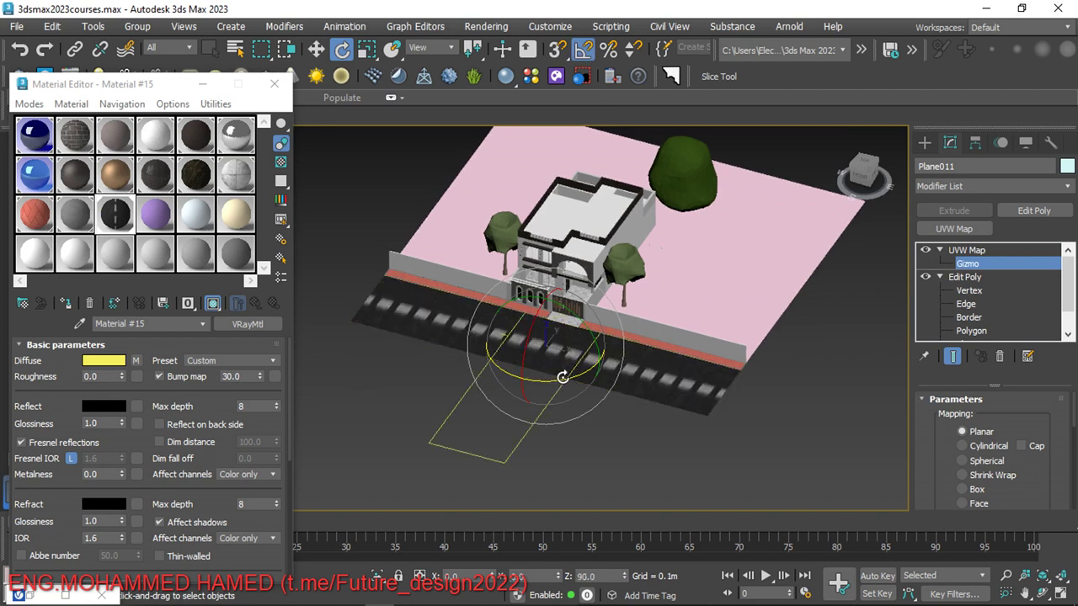
Set both the length and width of the street's UVW Map to 1 m.
click(966, 250)
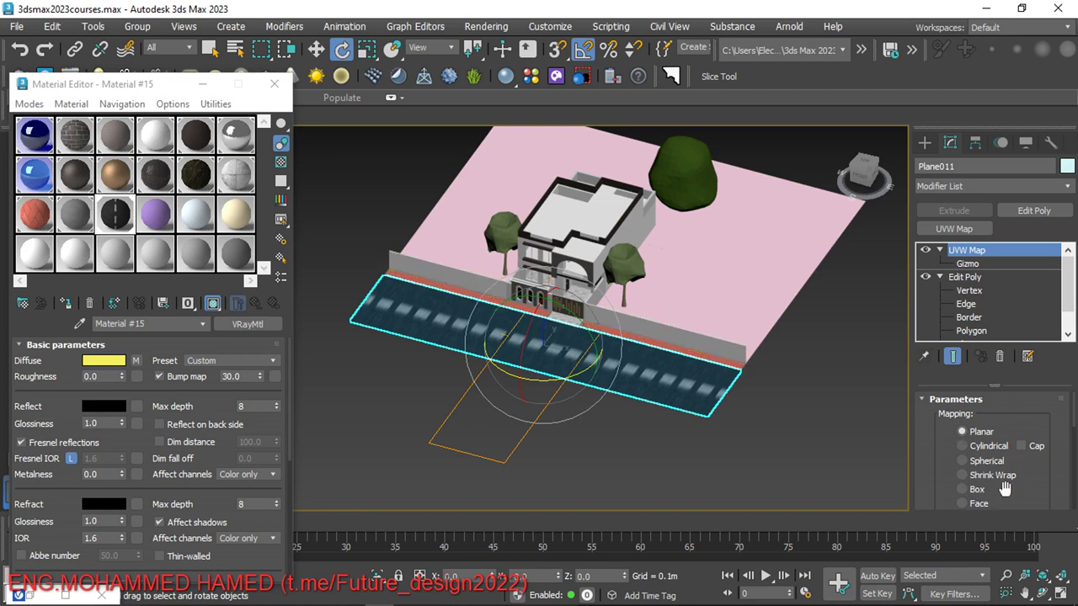
scroll(1005, 489, down, 5)
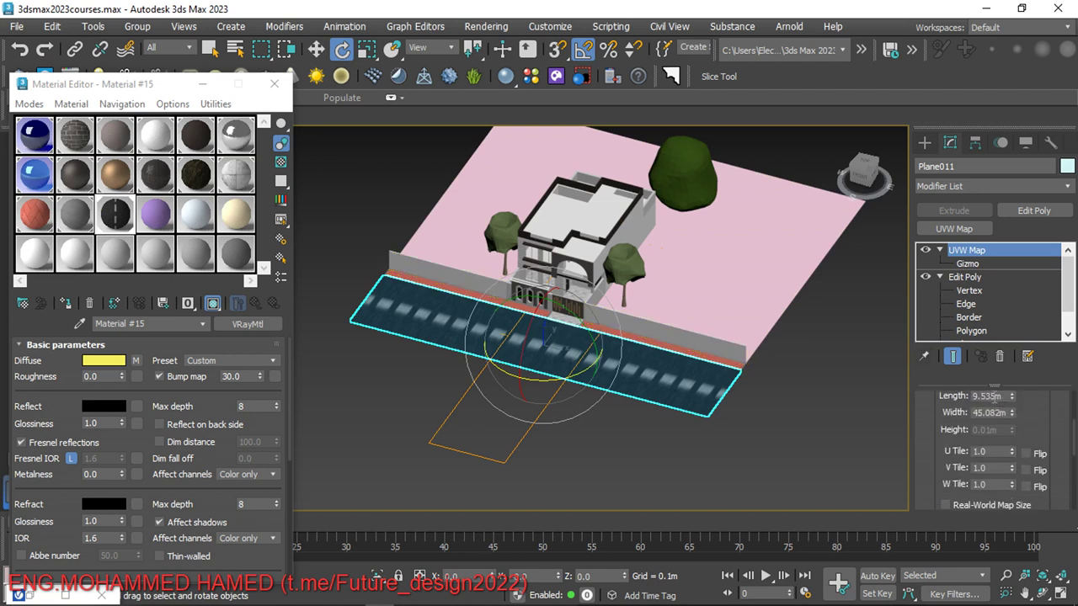
text(1)
key(Return)
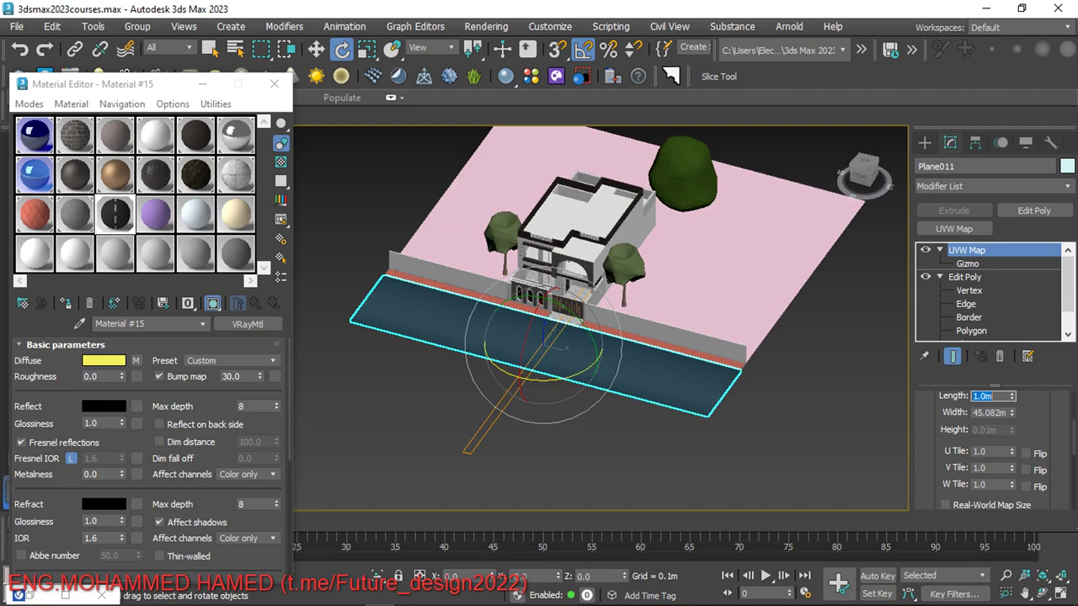
click(992, 413)
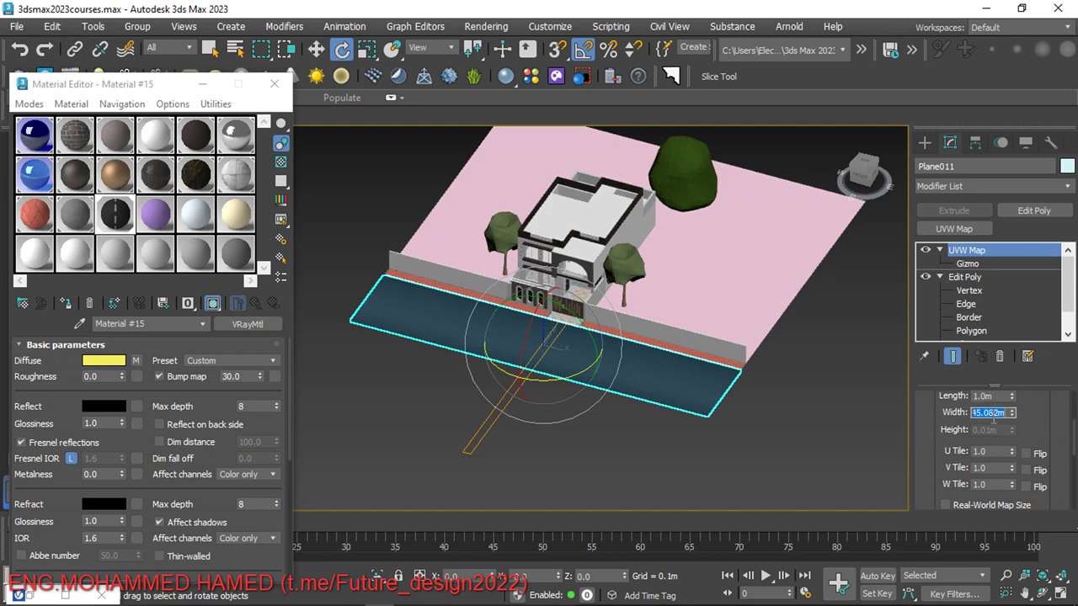
text(1)
key(Return)
scroll(572, 373, up, 5)
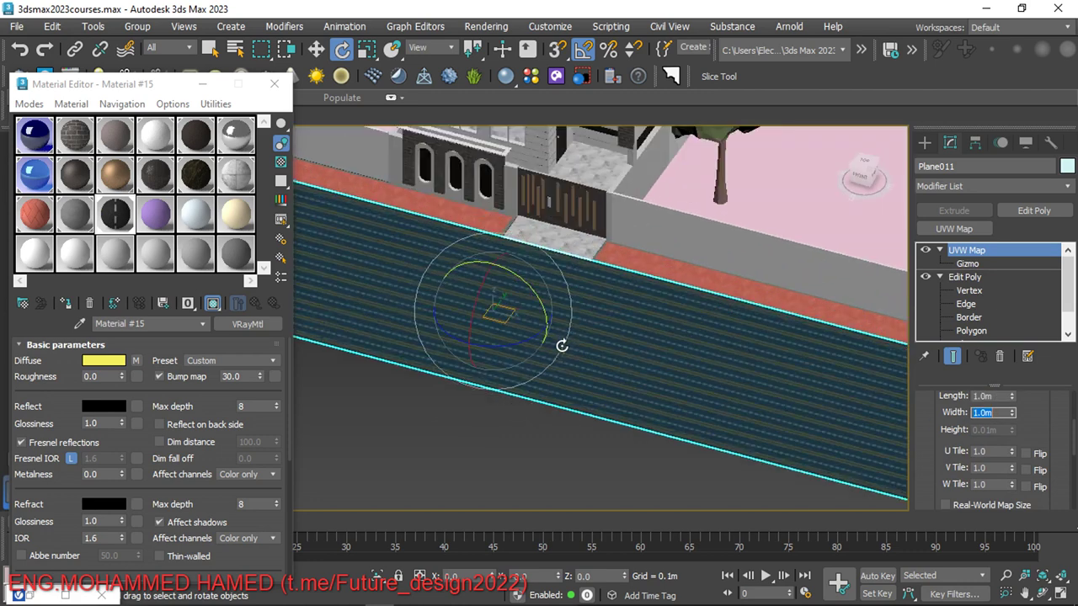
scroll(592, 262, down, 5)
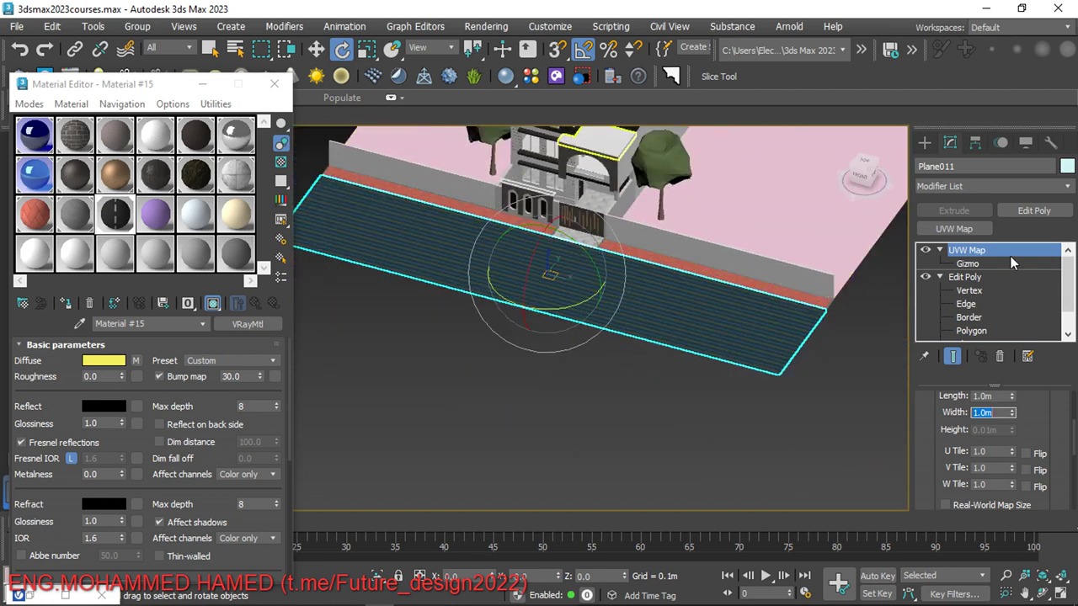
Scale the UVW Map gizmo across the street until the yellow lines follow both road edges, and stretch it lengthwise to separate the lane dashes.
click(973, 264)
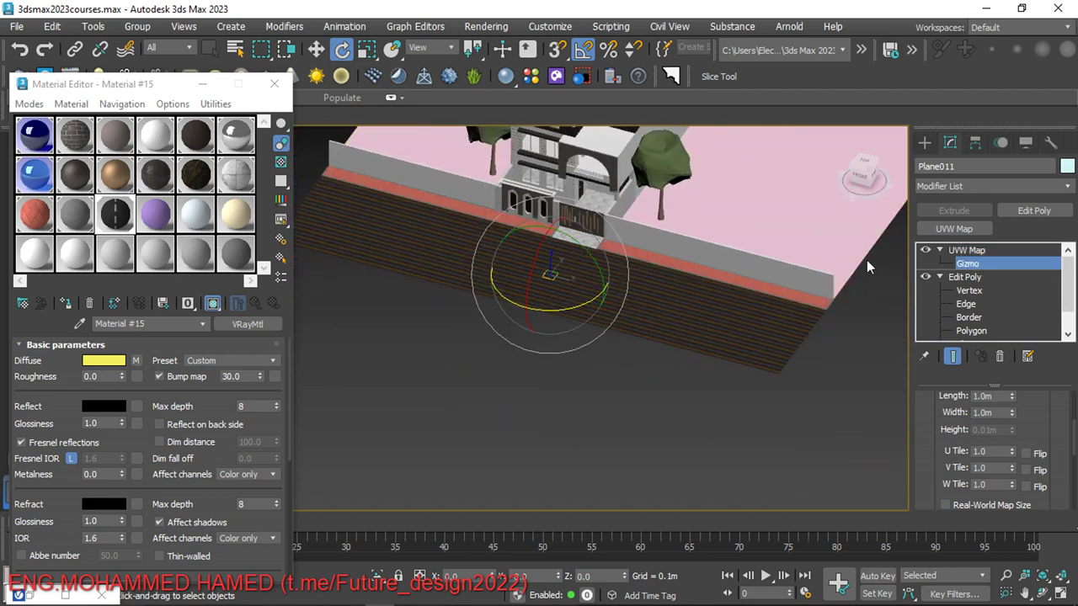
click(316, 50)
click(367, 50)
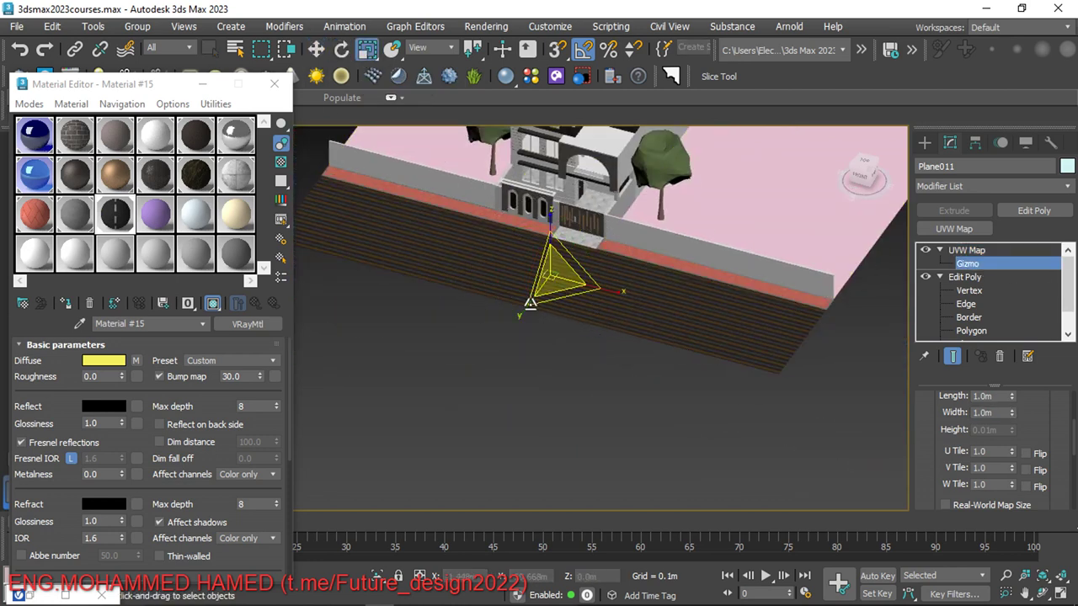
drag(522, 303, 413, 447)
scroll(524, 288, up, 4)
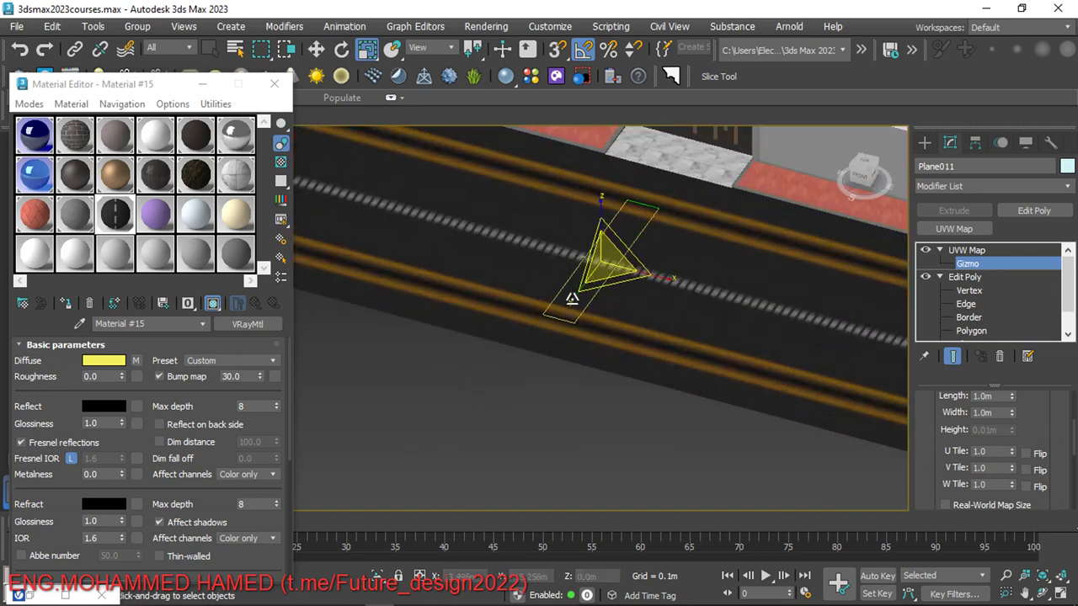
drag(570, 301, 566, 324)
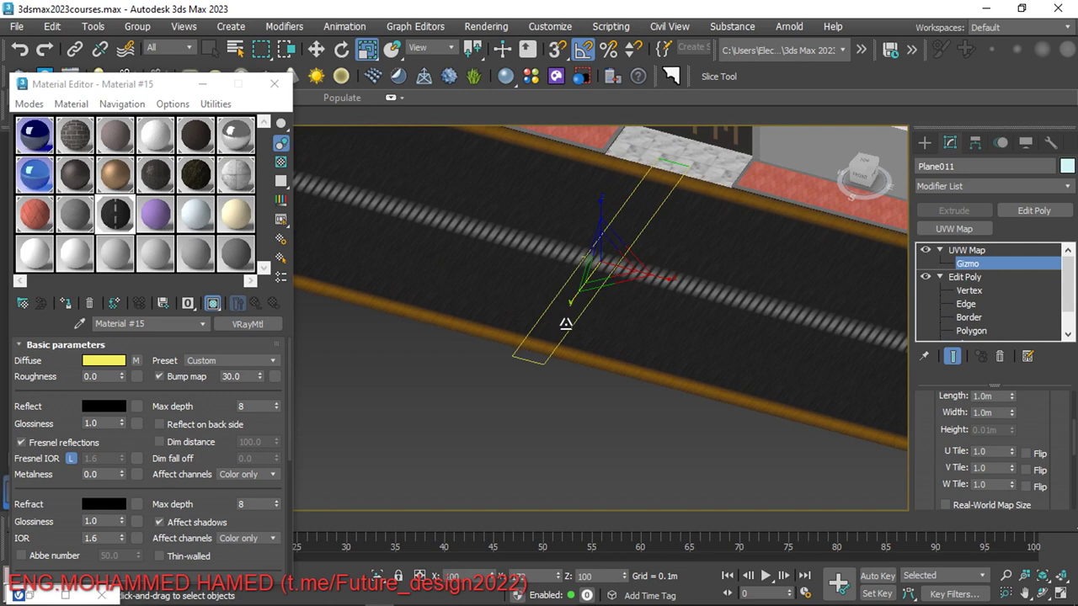
drag(654, 281, 772, 308)
alt+middle_drag(772, 308, 581, 299)
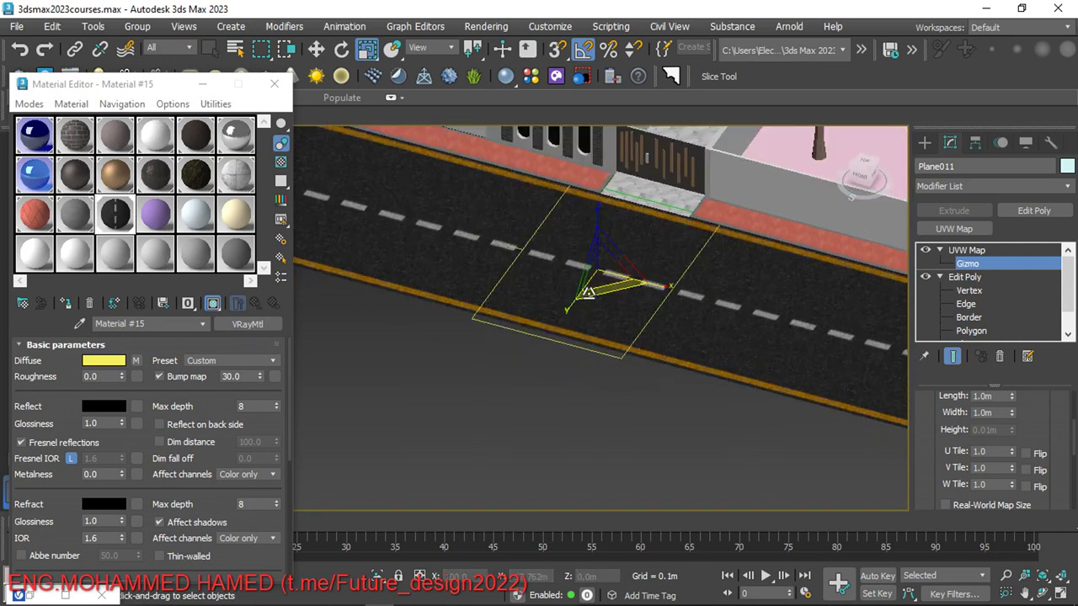
scroll(587, 292, down, 5)
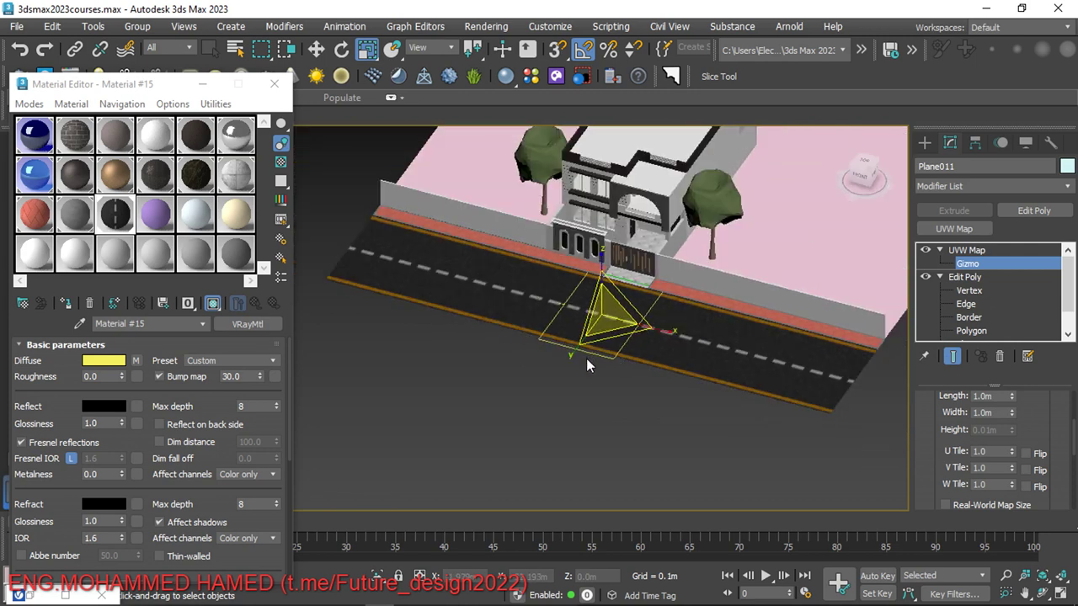
Stretch the mapping gizmo further along the street's length to make the white lane dashes longer.
drag(664, 325, 703, 342)
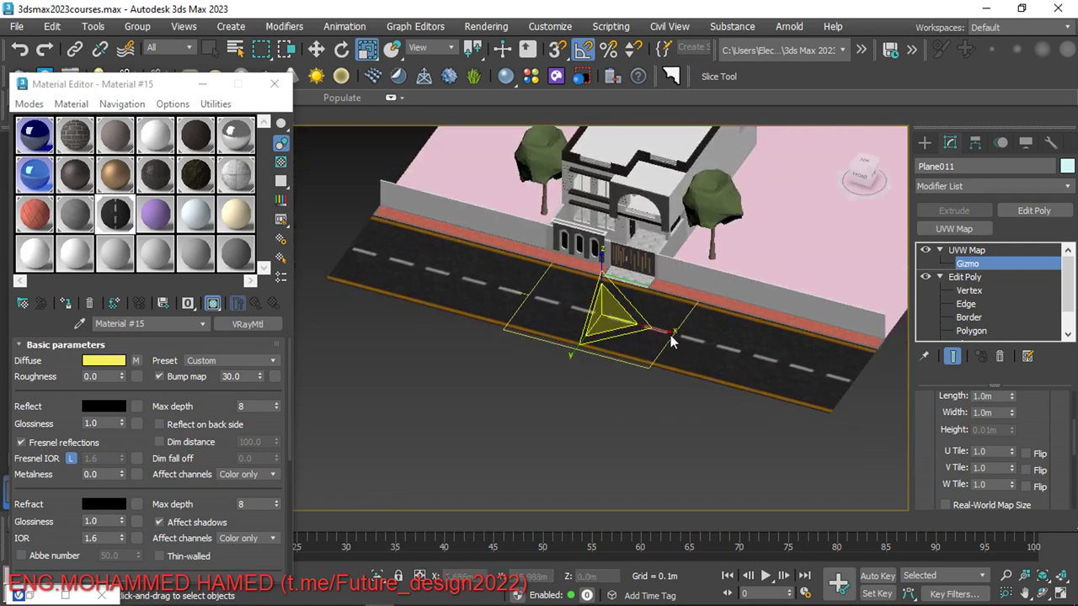
scroll(671, 341, up, 6)
scroll(666, 337, down, 3)
scroll(649, 344, up, 1)
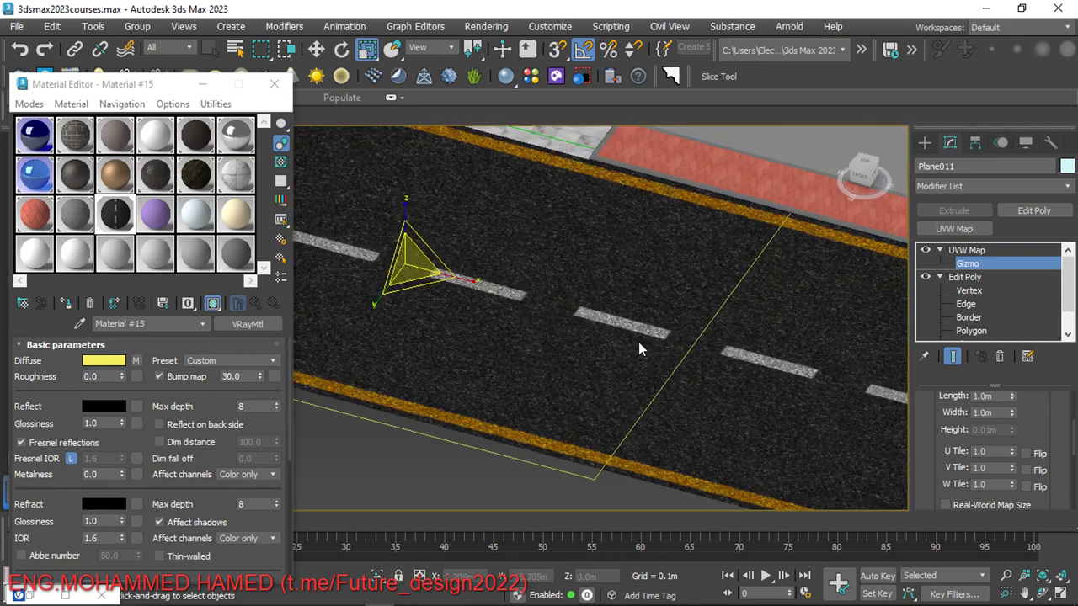
scroll(638, 342, down, 4)
drag(584, 321, 603, 325)
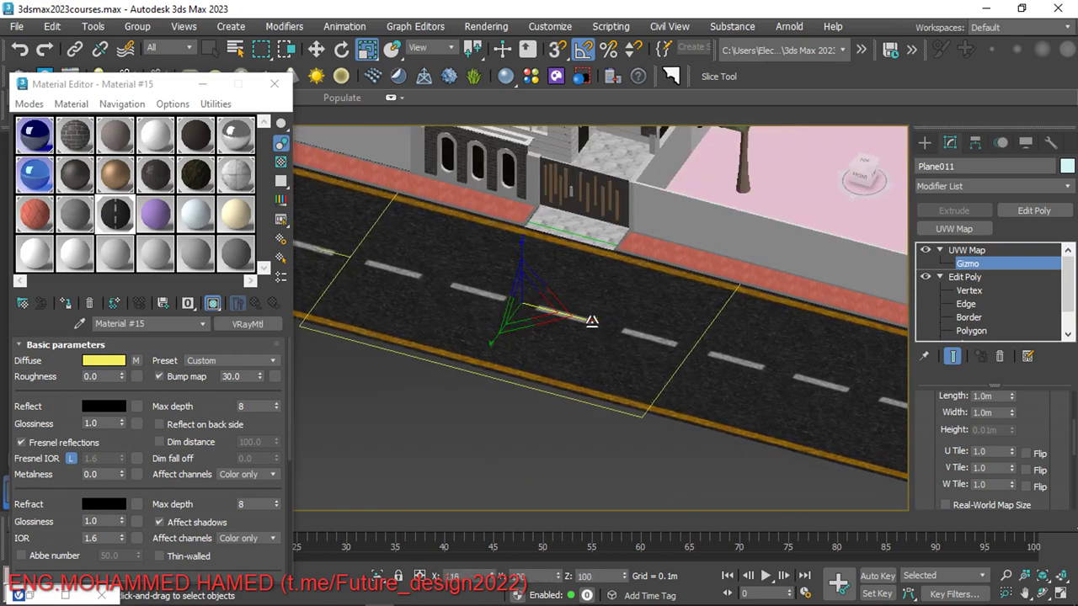
Check the road from the top, lengthen the mapping gizmo along X, fine-tune its scale across the street, and deselect the plane.
click(866, 164)
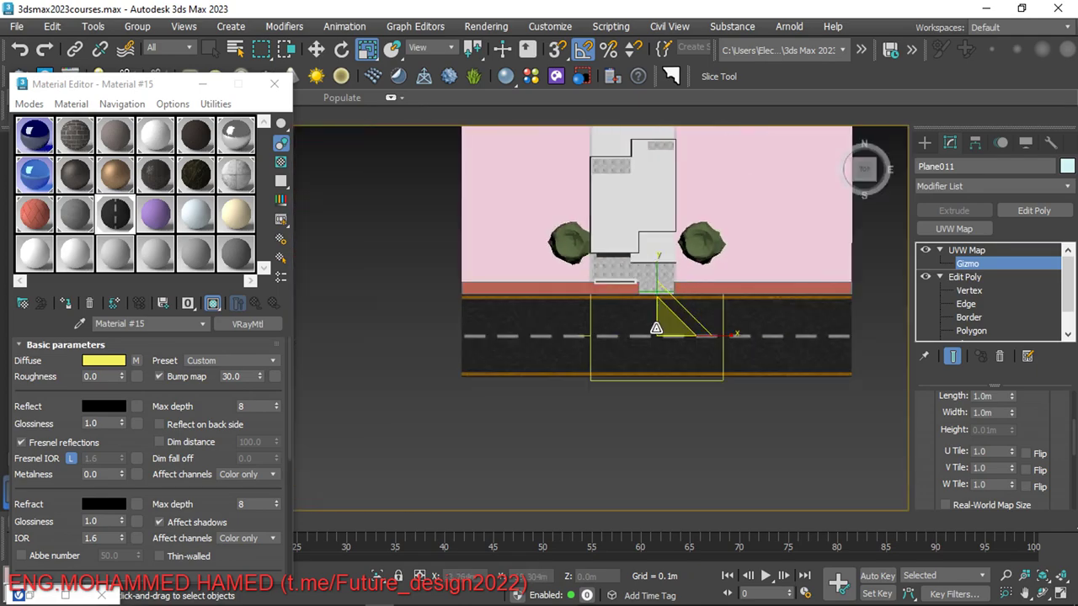
scroll(679, 346, up, 5)
scroll(678, 352, down, 6)
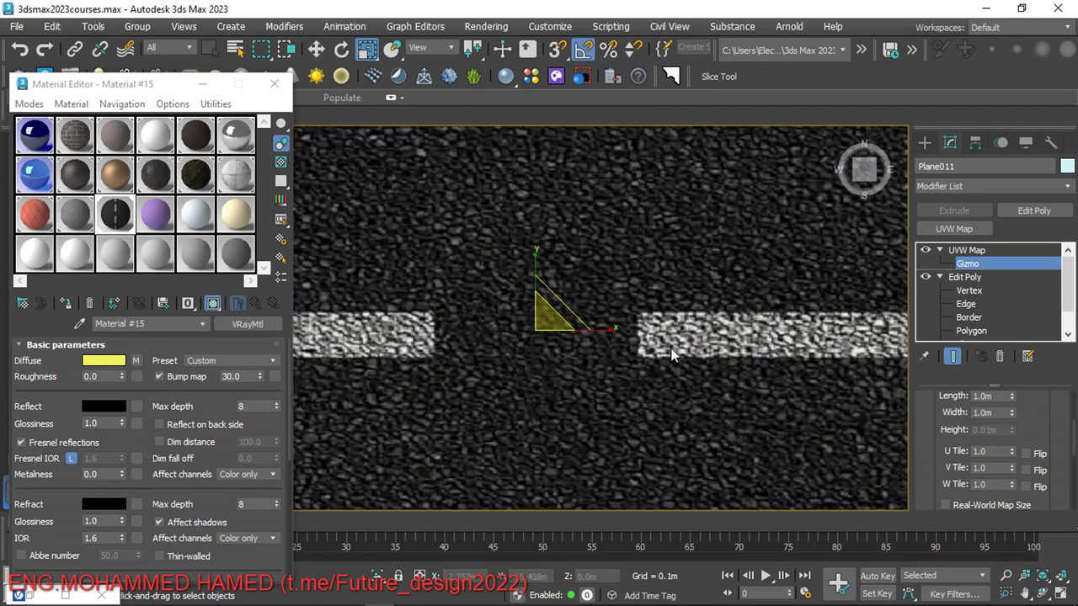
scroll(667, 344, up, 3)
scroll(668, 348, down, 4)
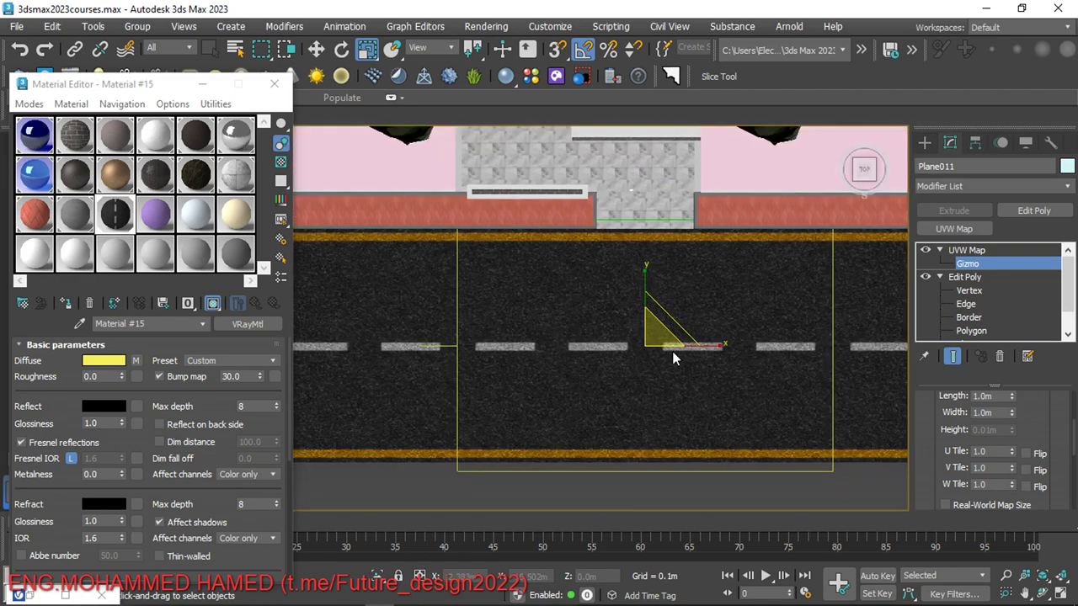
drag(709, 348, 741, 348)
drag(868, 172, 851, 214)
drag(606, 387, 599, 393)
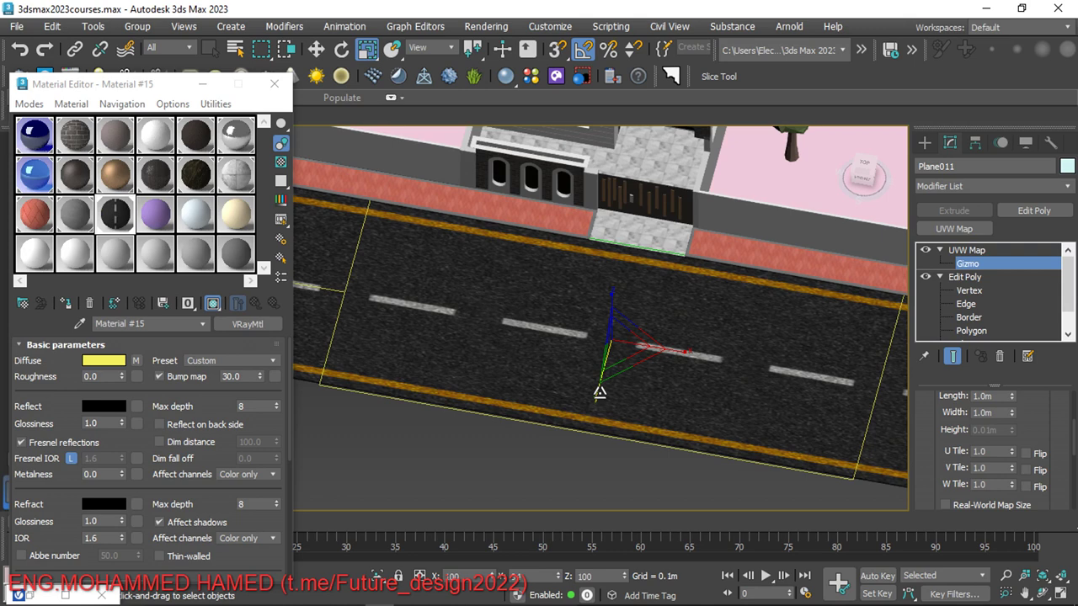
drag(600, 392, 599, 392)
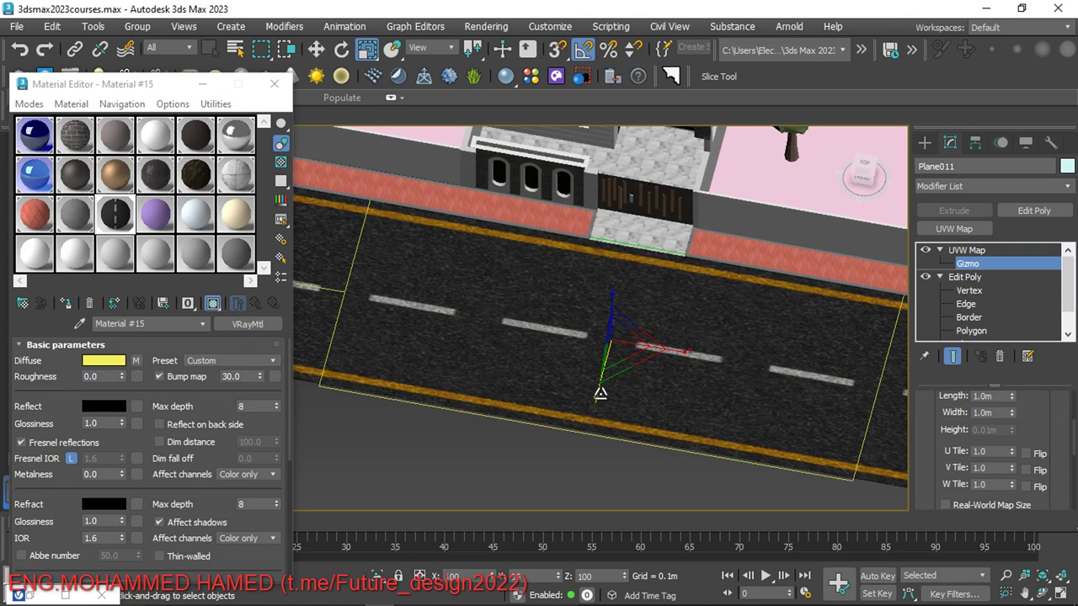
scroll(598, 317, down, 4)
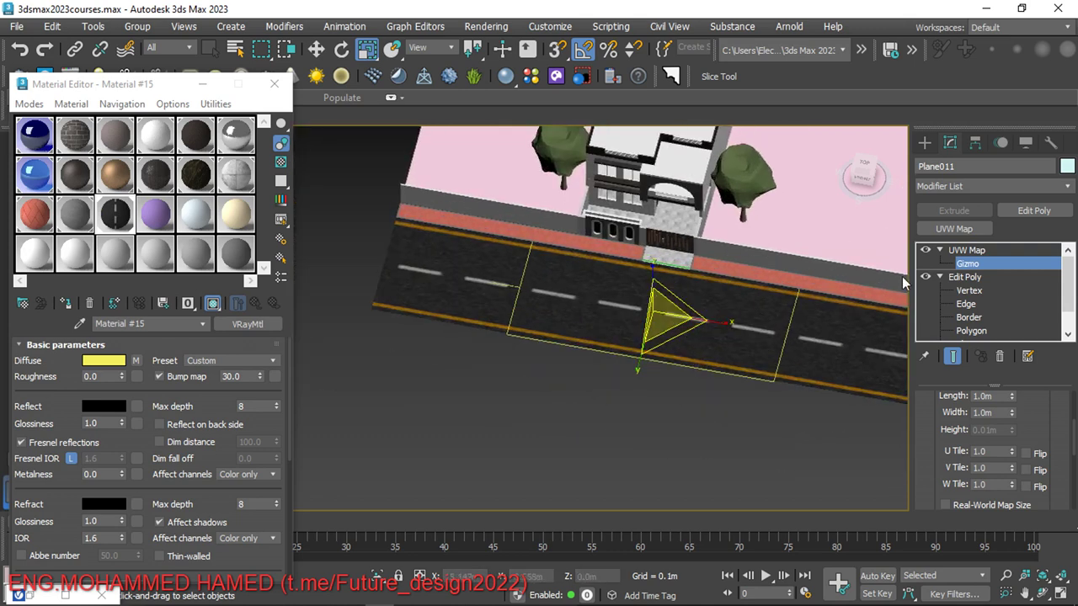
click(966, 250)
click(641, 422)
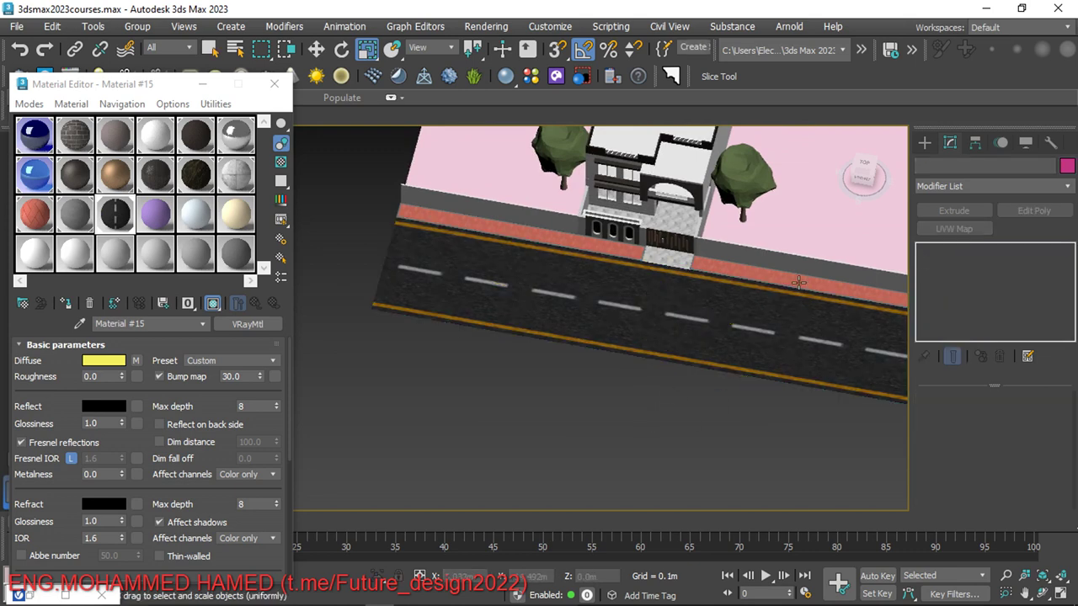
Reselect the street plane and shrink its UVW Map gizmo along X to shorten the lane dashes, leaving the plane deselected.
drag(861, 187, 837, 160)
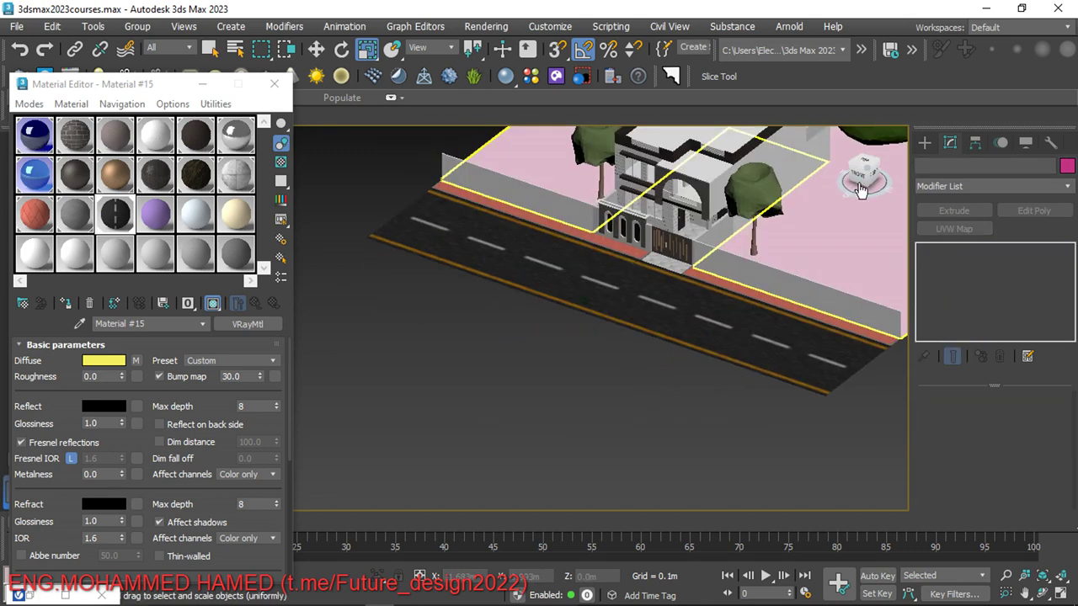
click(662, 306)
click(965, 264)
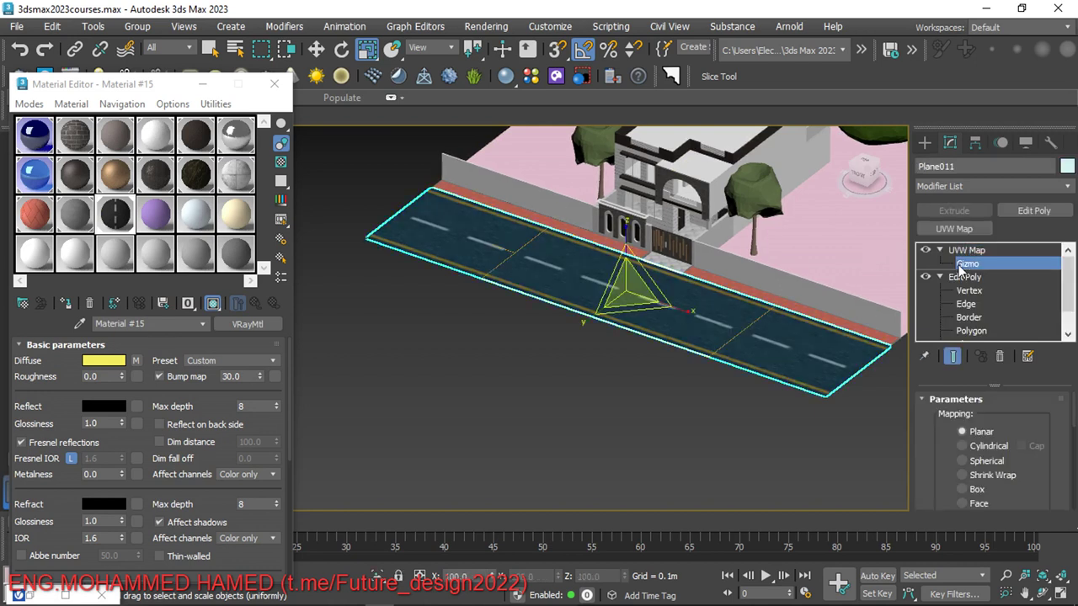
drag(679, 310, 666, 303)
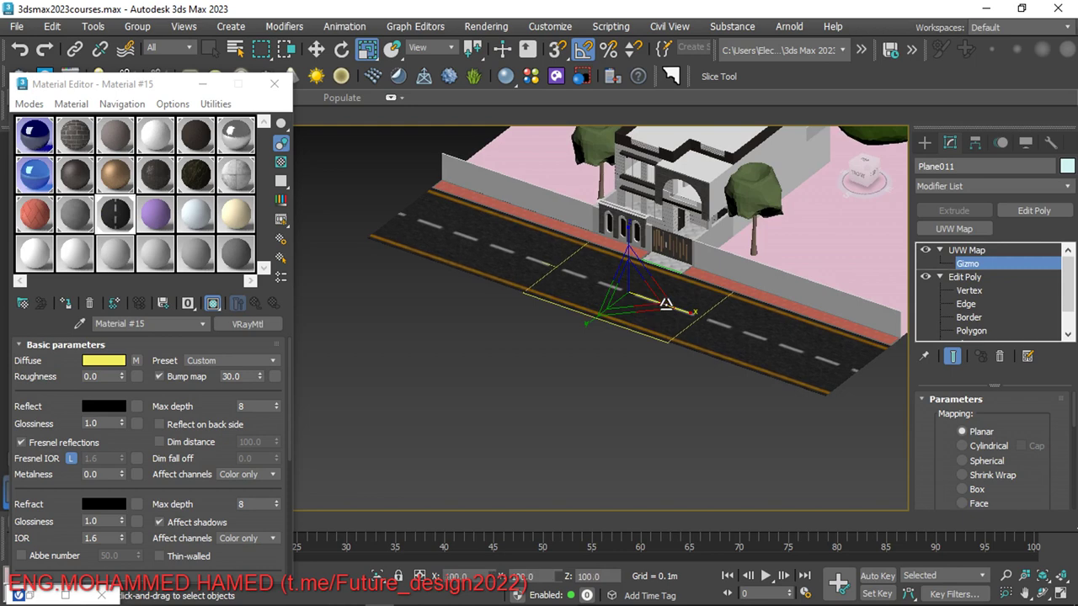
click(966, 251)
click(633, 386)
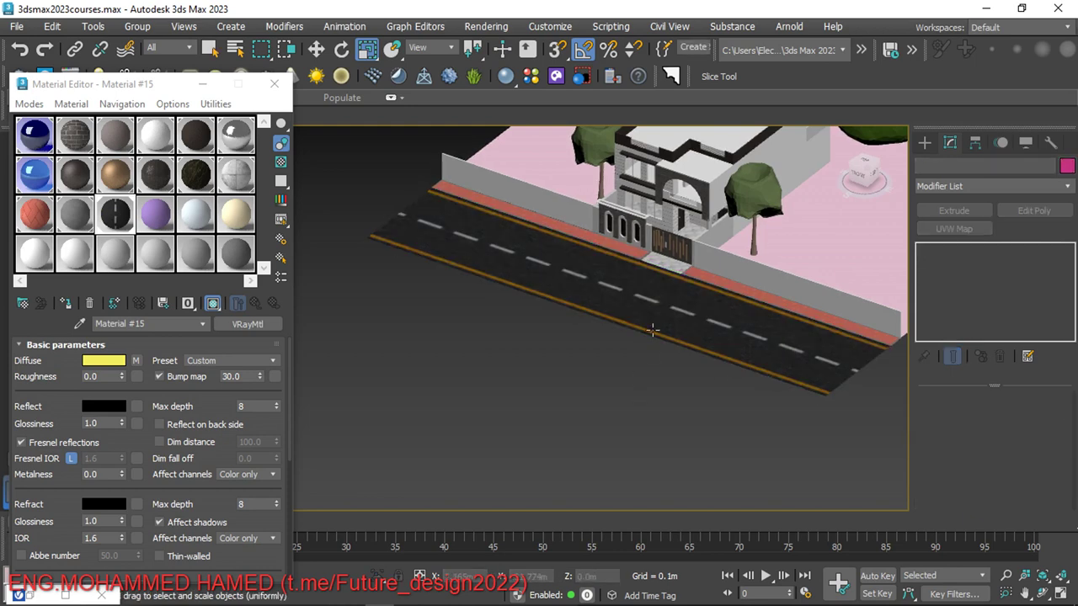
scroll(655, 324, up, 5)
scroll(656, 326, down, 10)
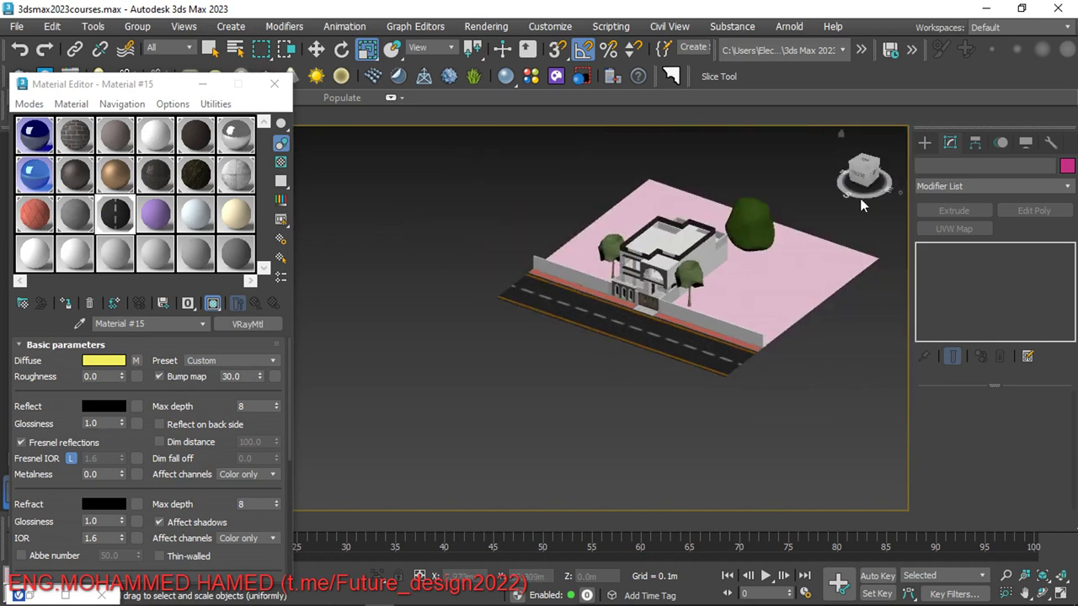
drag(860, 178, 863, 162)
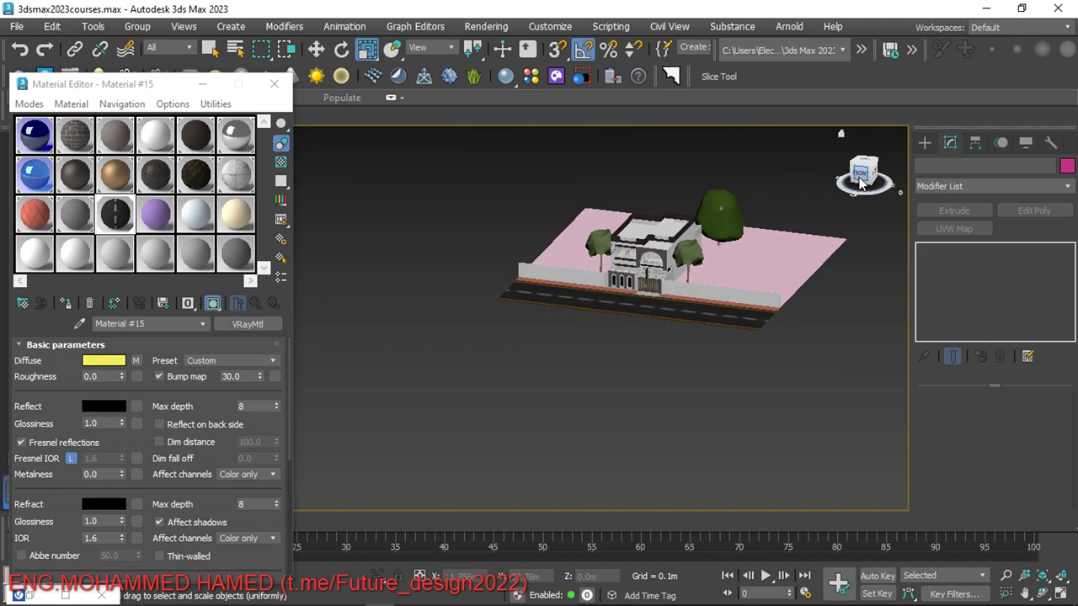
Select the pink ground object and browse the V-Ray material library categories for a suitable ground covering.
click(734, 261)
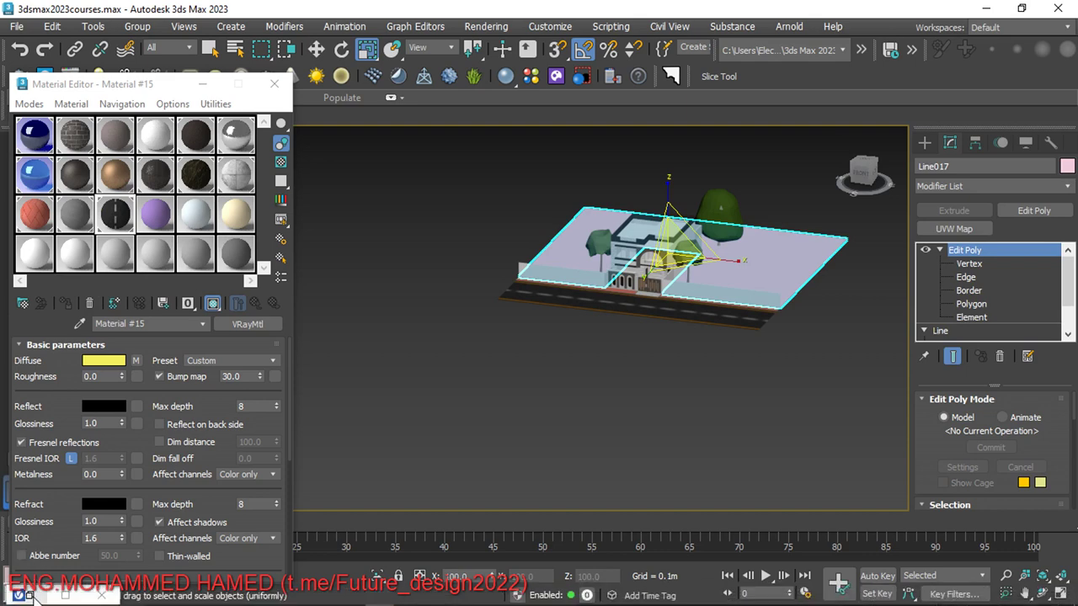
click(67, 600)
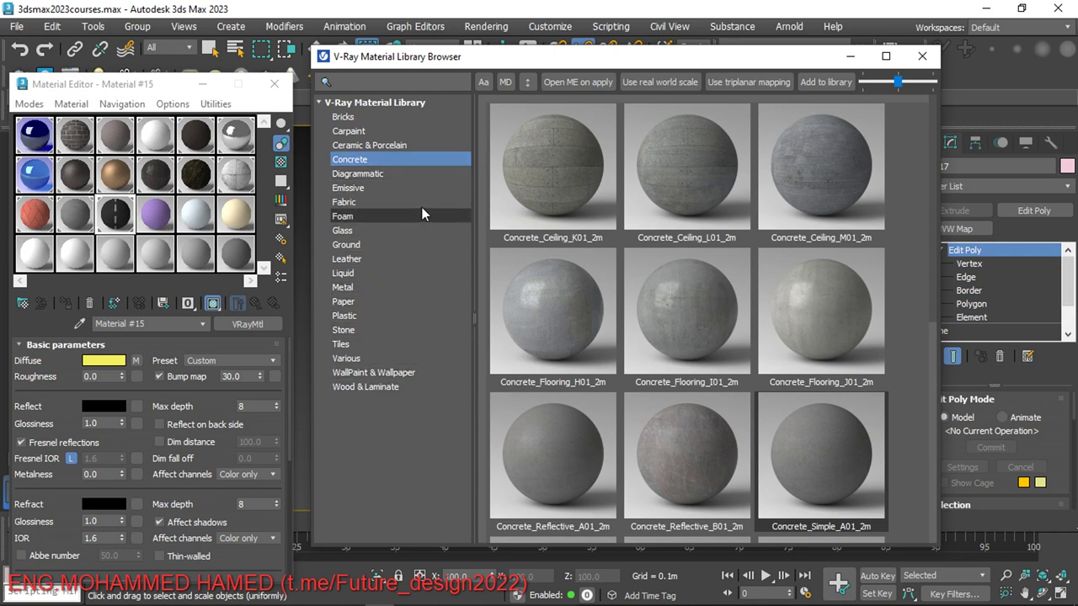
click(350, 217)
click(348, 243)
click(347, 261)
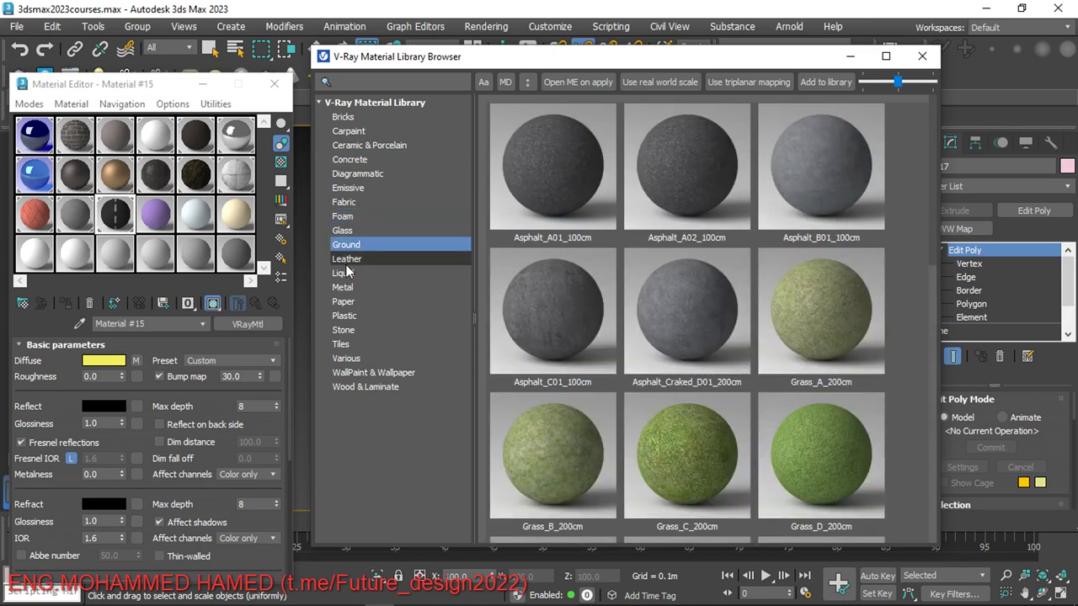
click(362, 328)
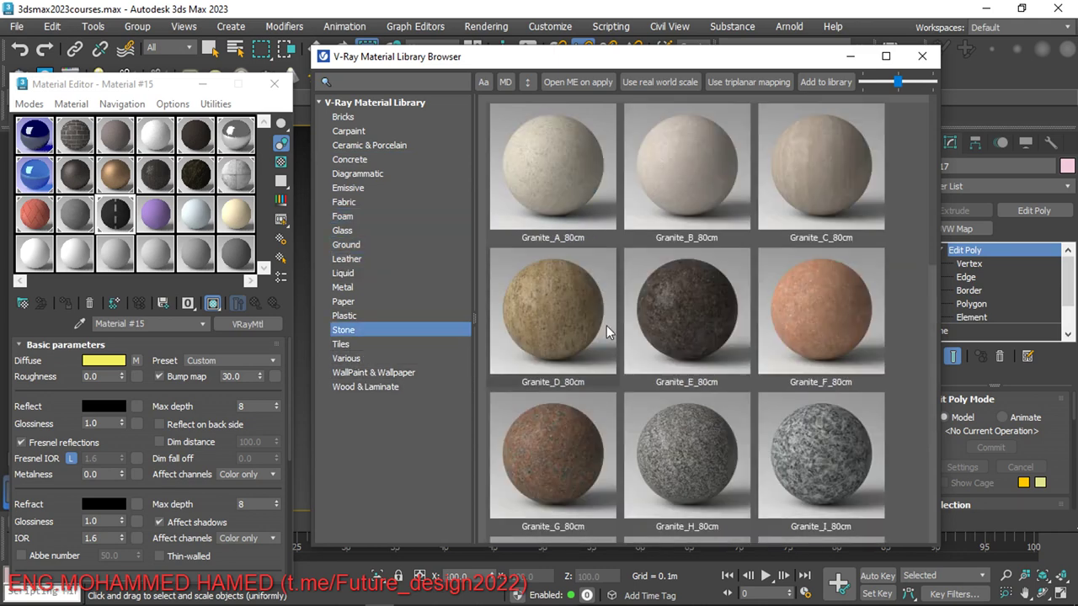
scroll(606, 325, down, 10)
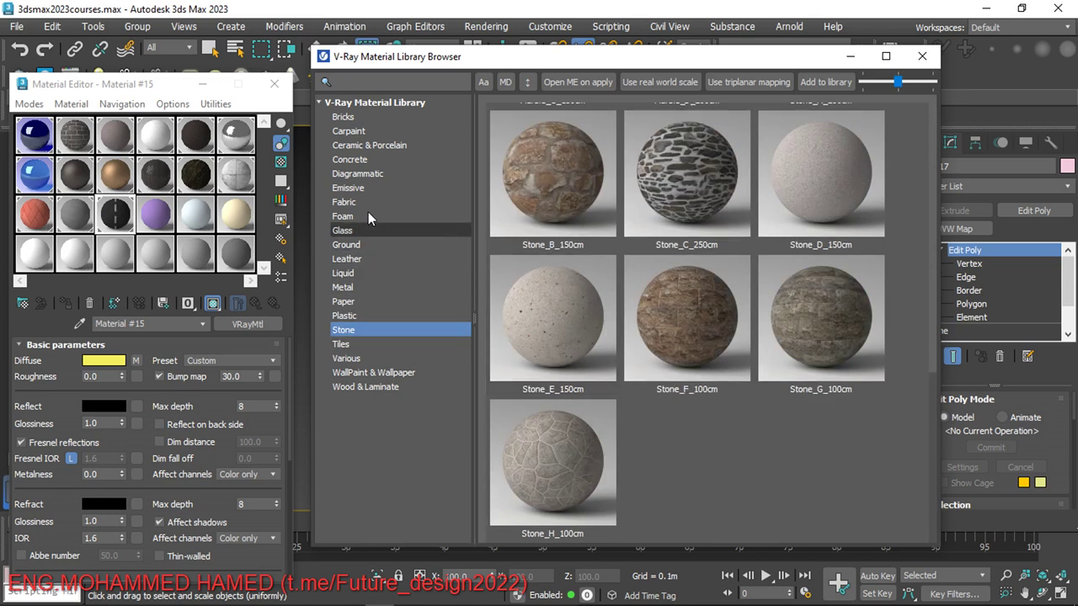
click(362, 130)
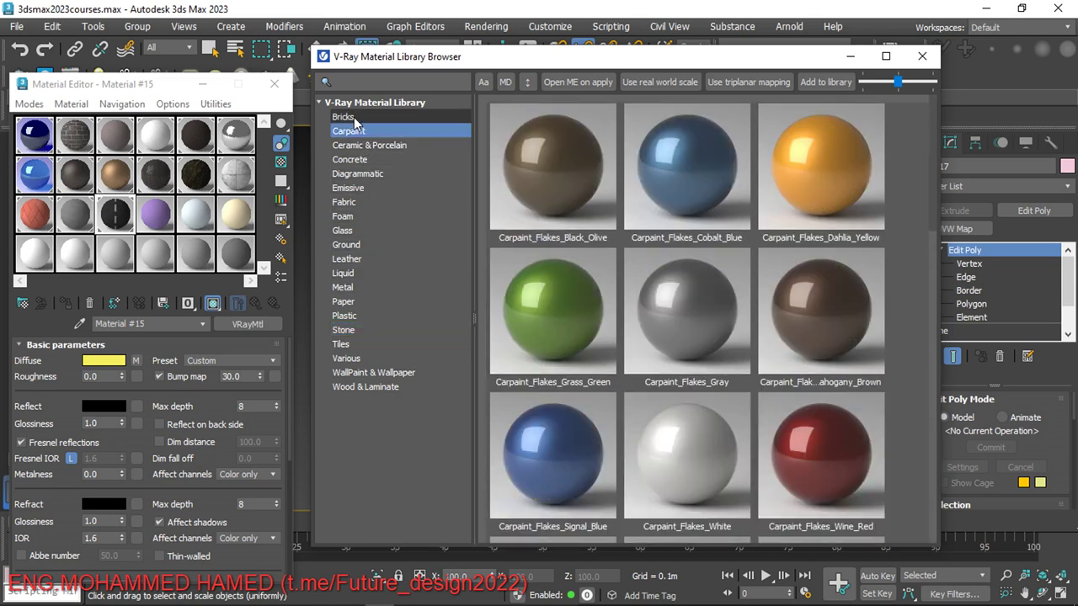
click(358, 118)
click(368, 145)
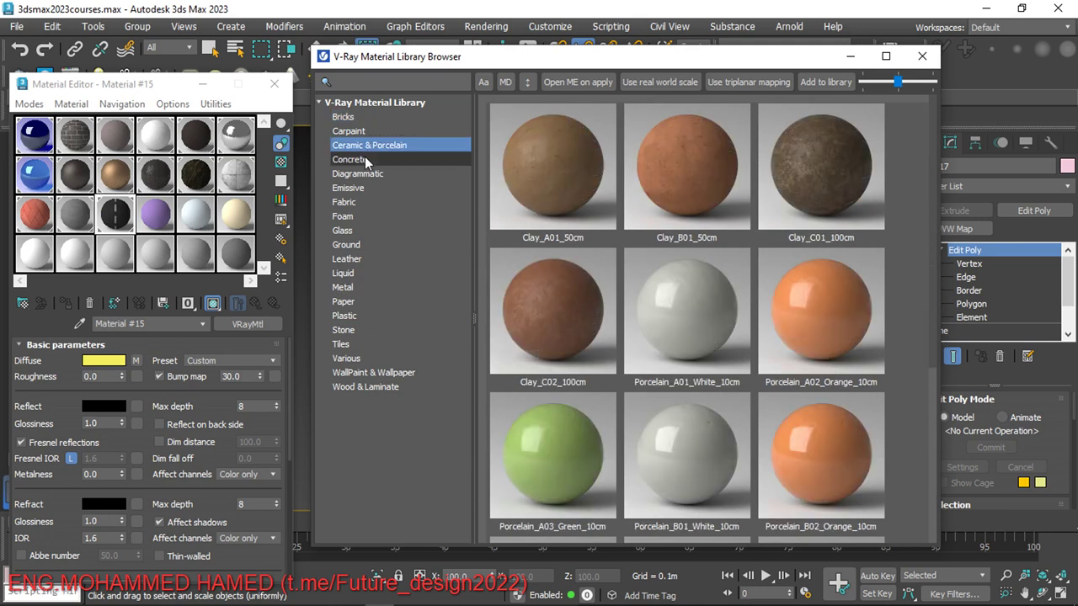
click(362, 158)
click(363, 175)
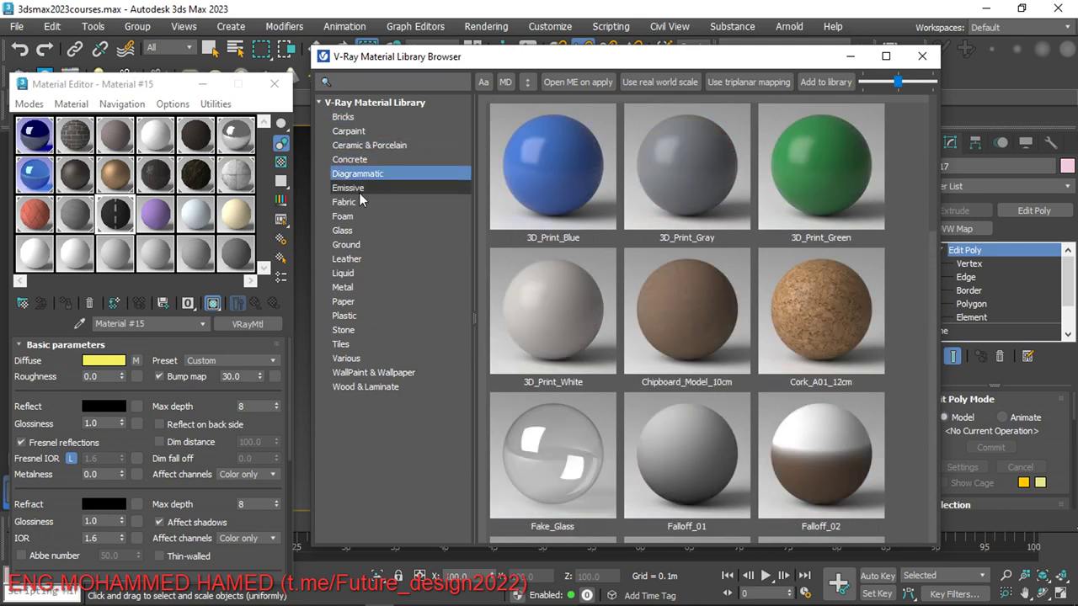
click(359, 189)
click(352, 203)
click(344, 216)
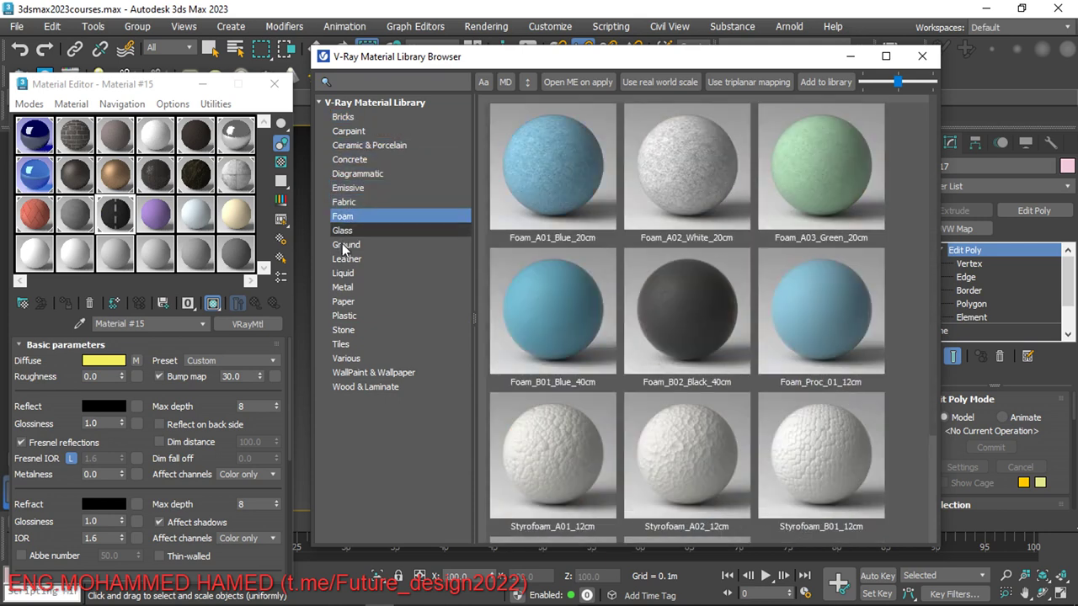
Load Grass_E_200cm from the Ground category into the purple sample slot and assign it to the selected ground.
click(346, 244)
scroll(724, 421, down, 5)
scroll(741, 433, up, 5)
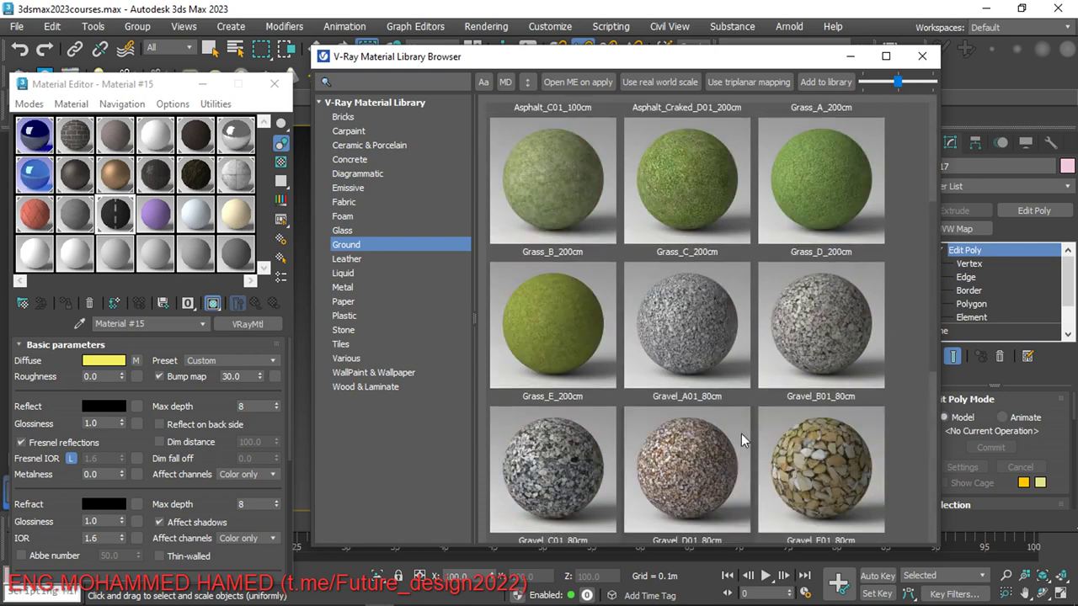
scroll(741, 433, down, 3)
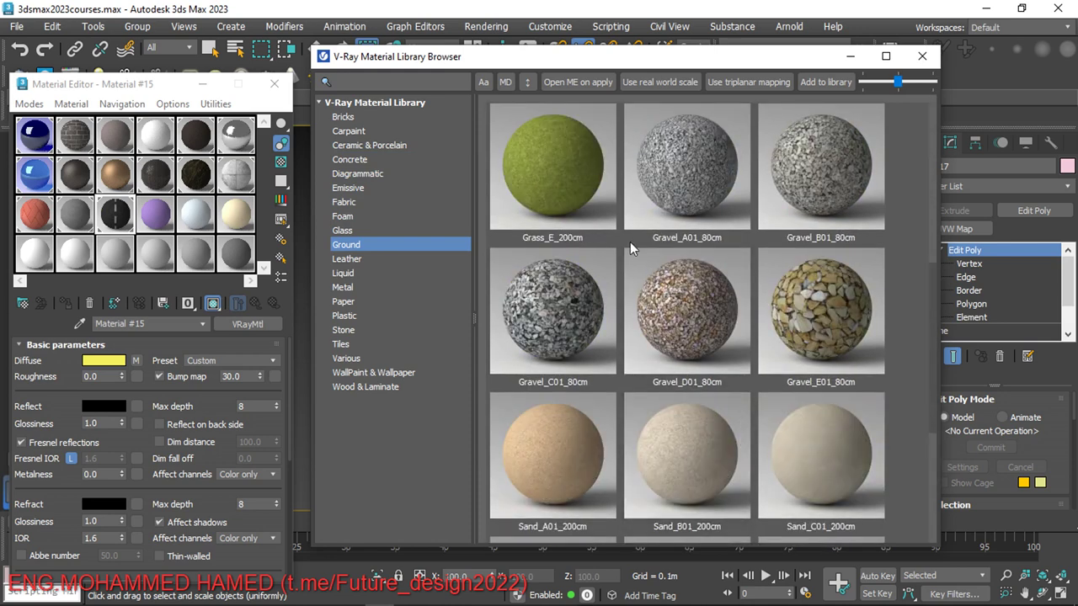
click(594, 208)
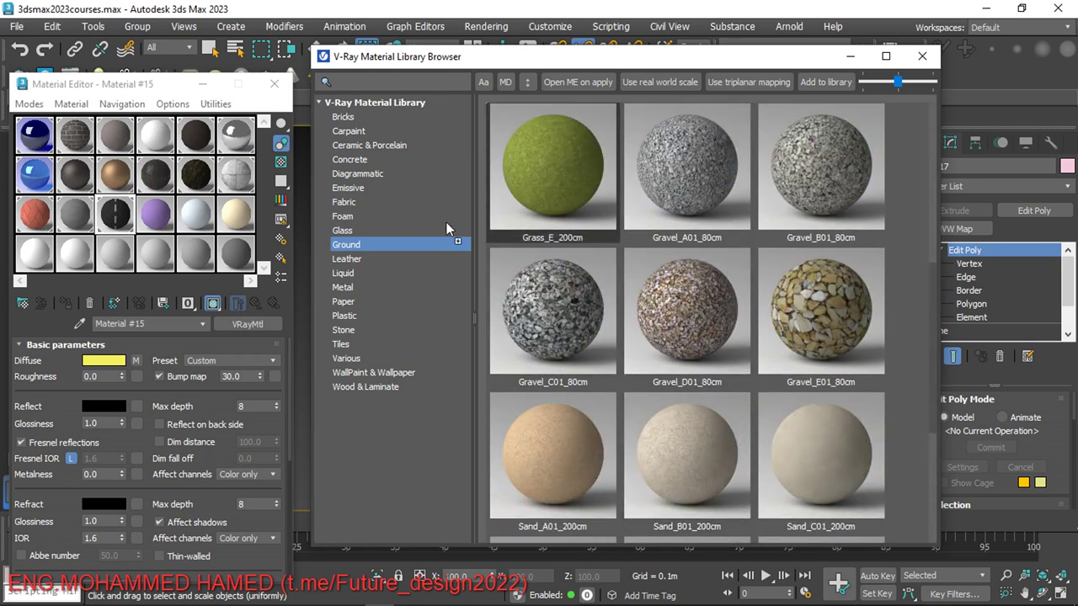
drag(167, 217, 160, 212)
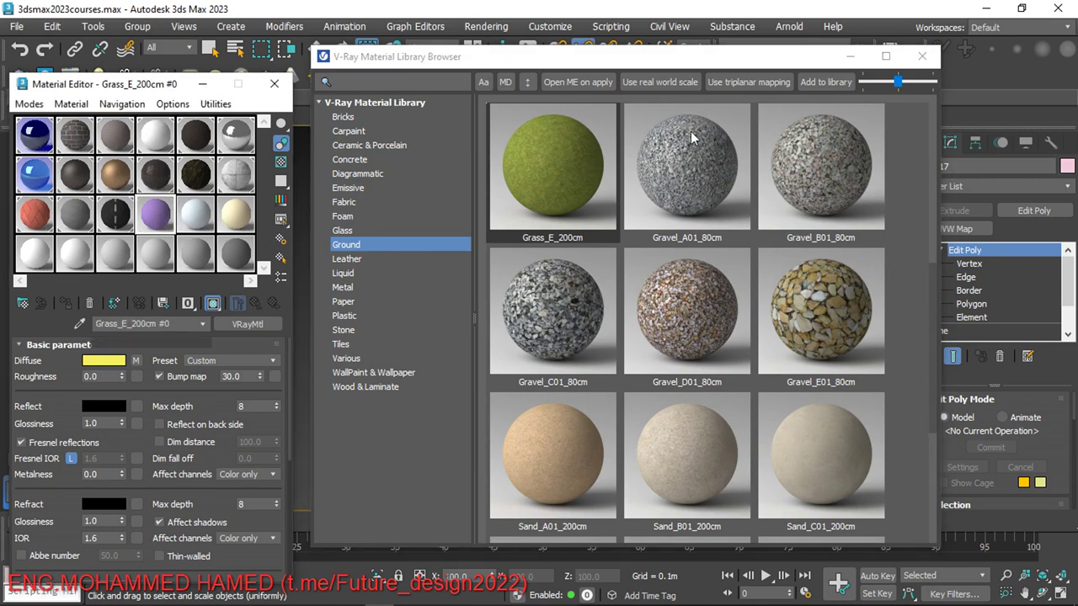
click(850, 56)
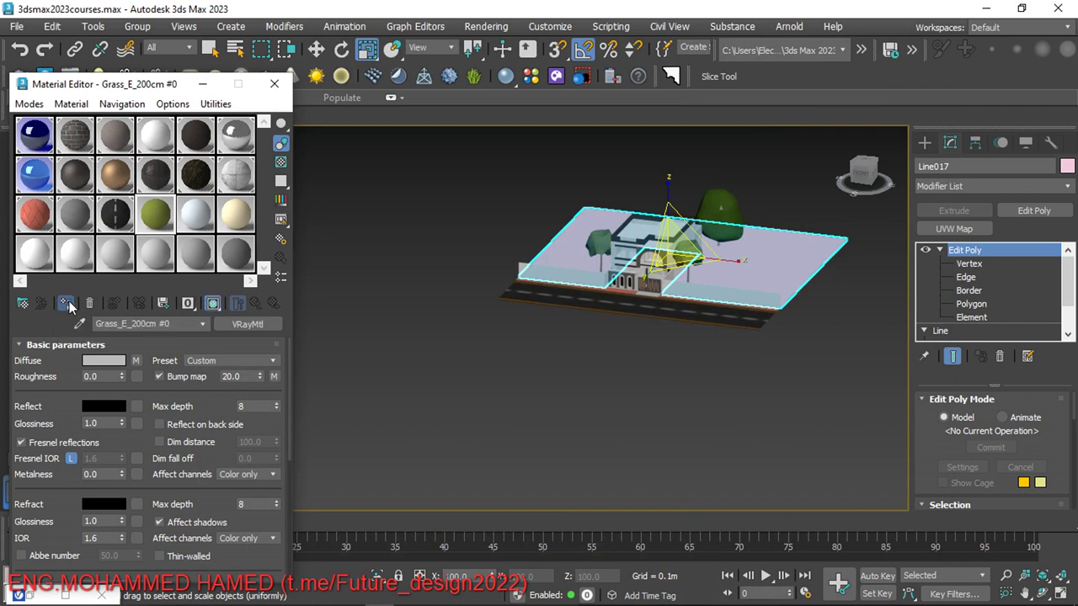
scroll(731, 282, up, 5)
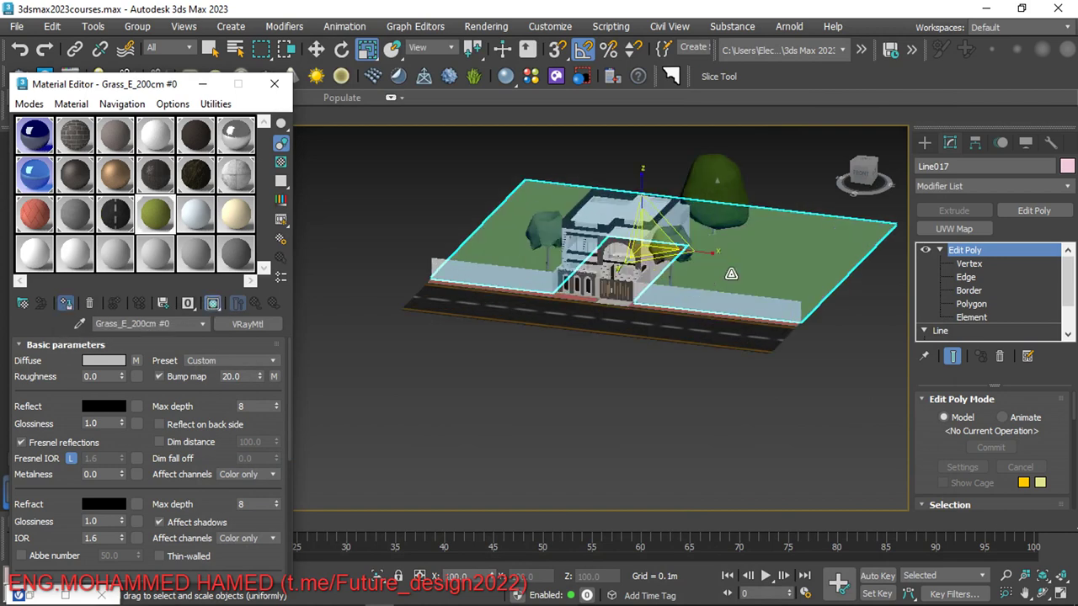
Add a planar UVW Map modifier to the grass ground and activate its gizmo in the top view.
click(964, 230)
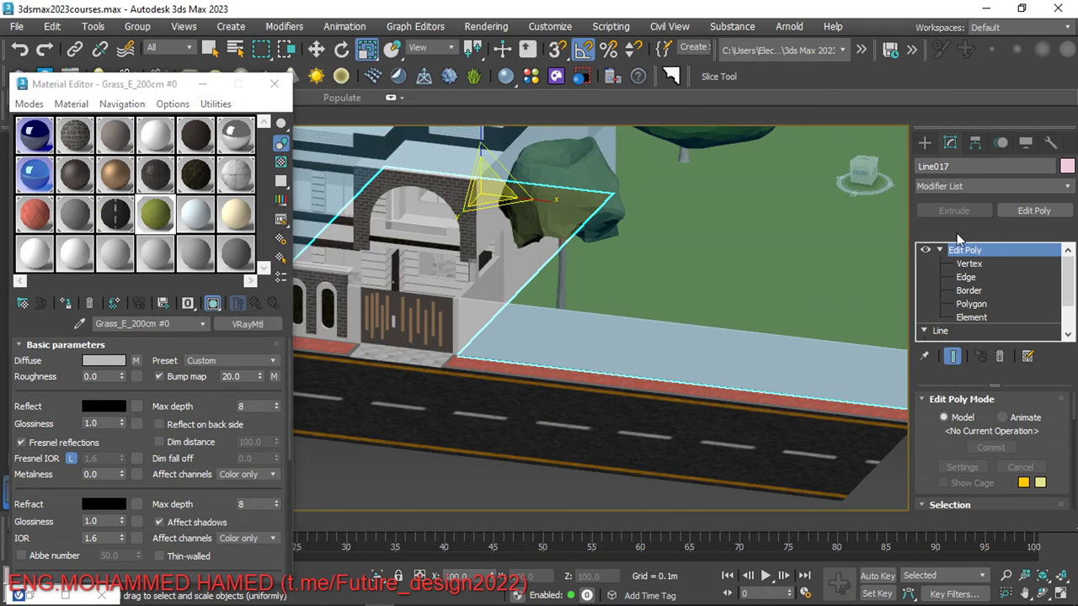
scroll(690, 299, down, 5)
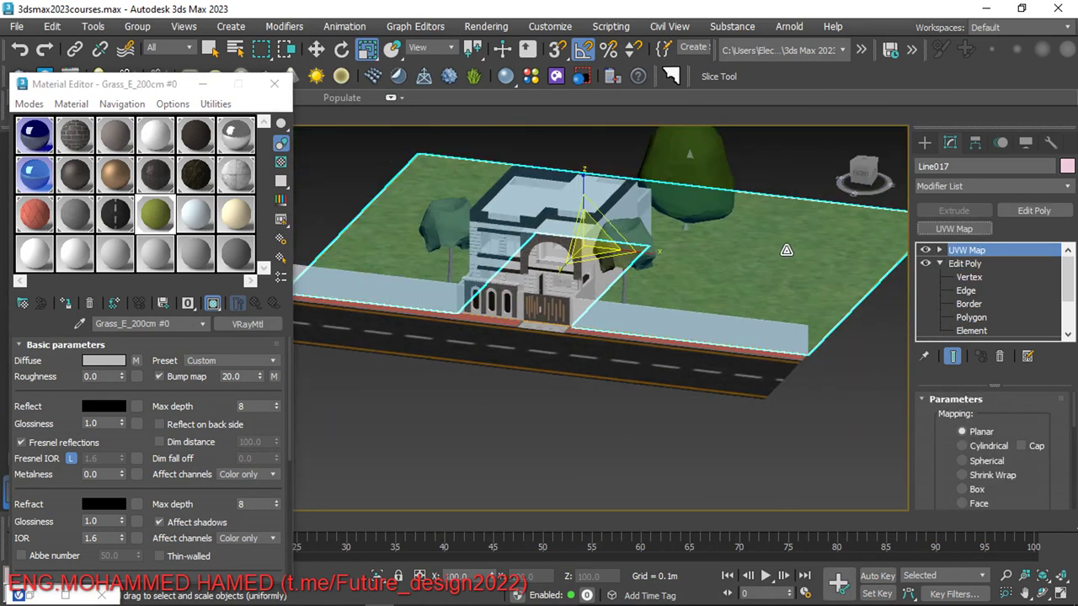
scroll(787, 250, up, 6)
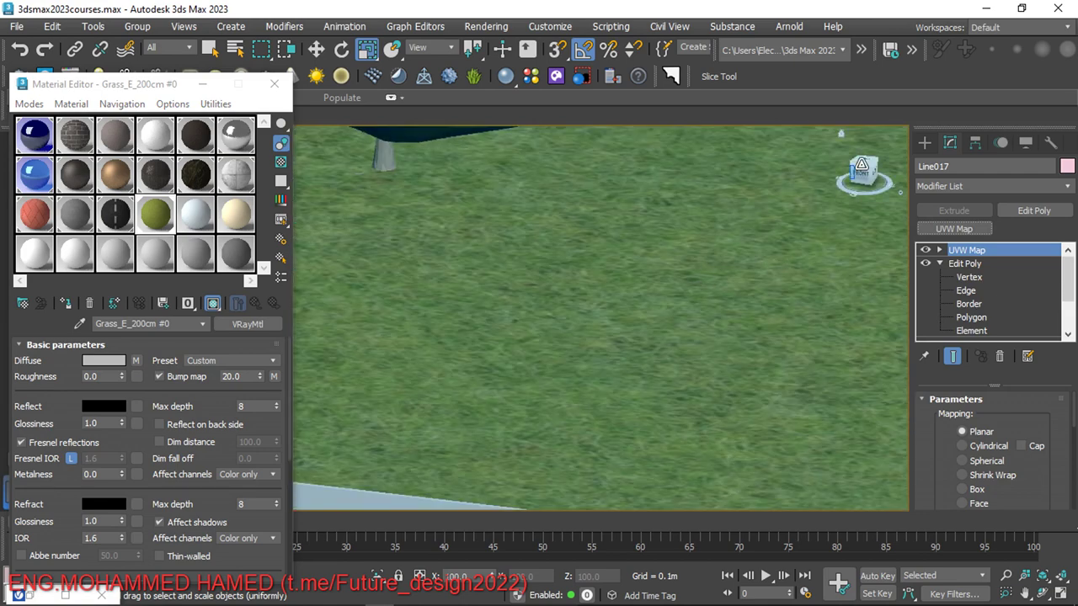
click(864, 160)
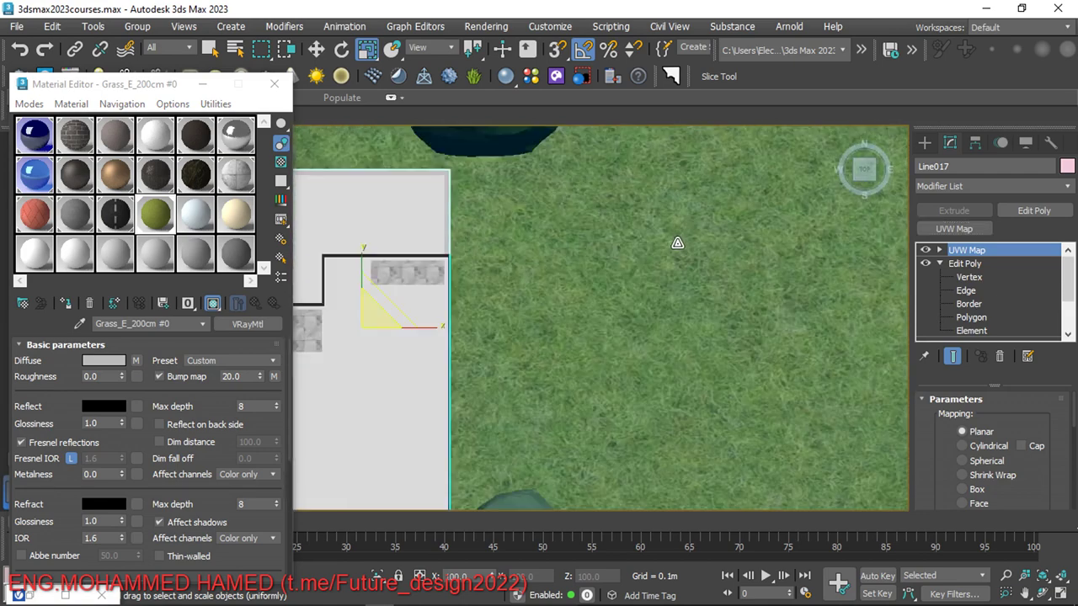
scroll(572, 273, up, 4)
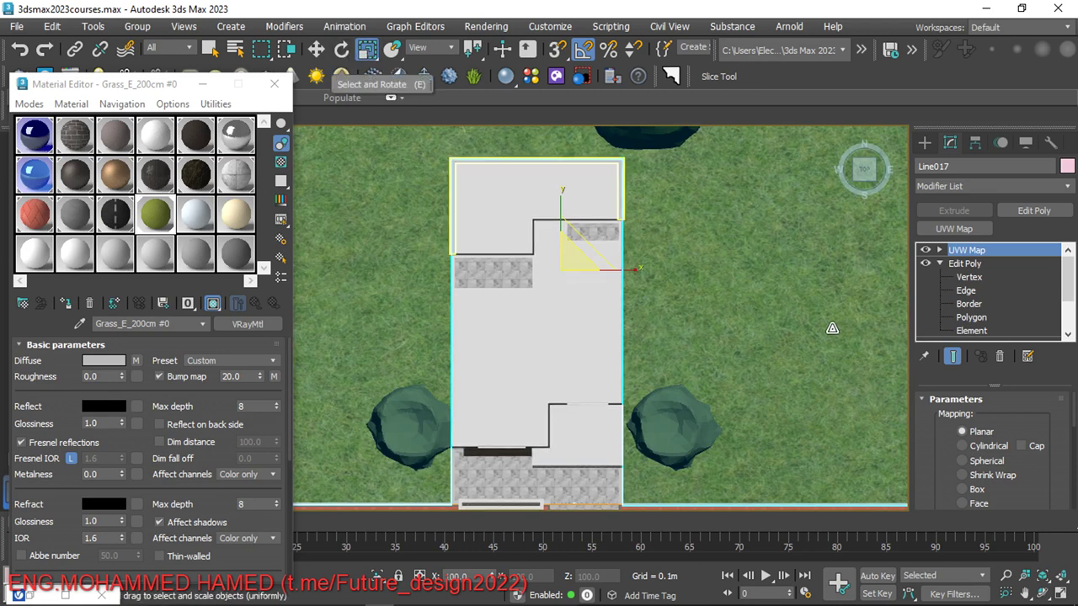
click(940, 250)
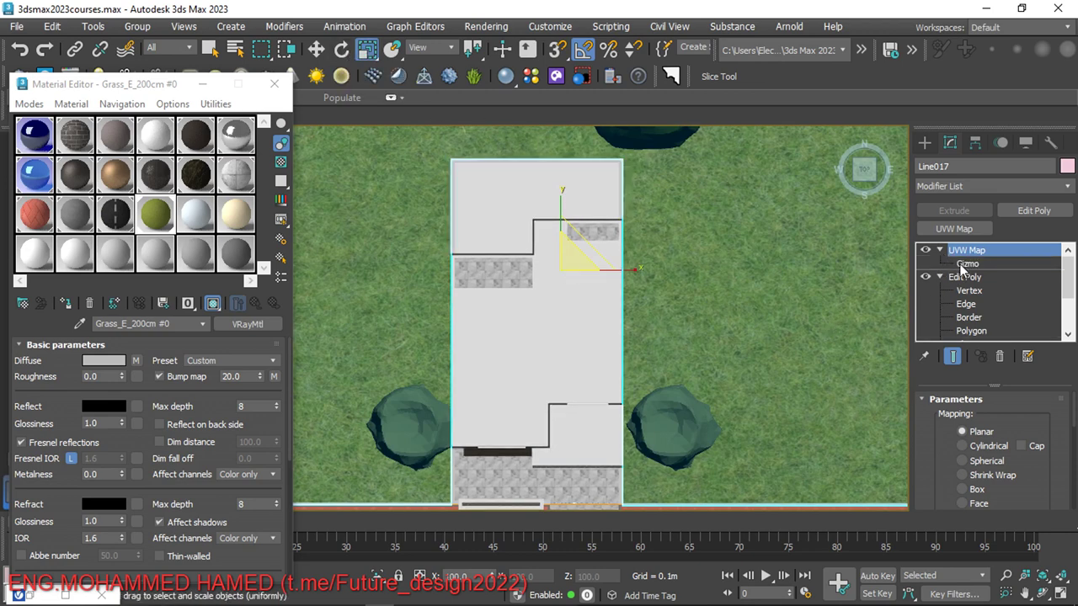
click(967, 263)
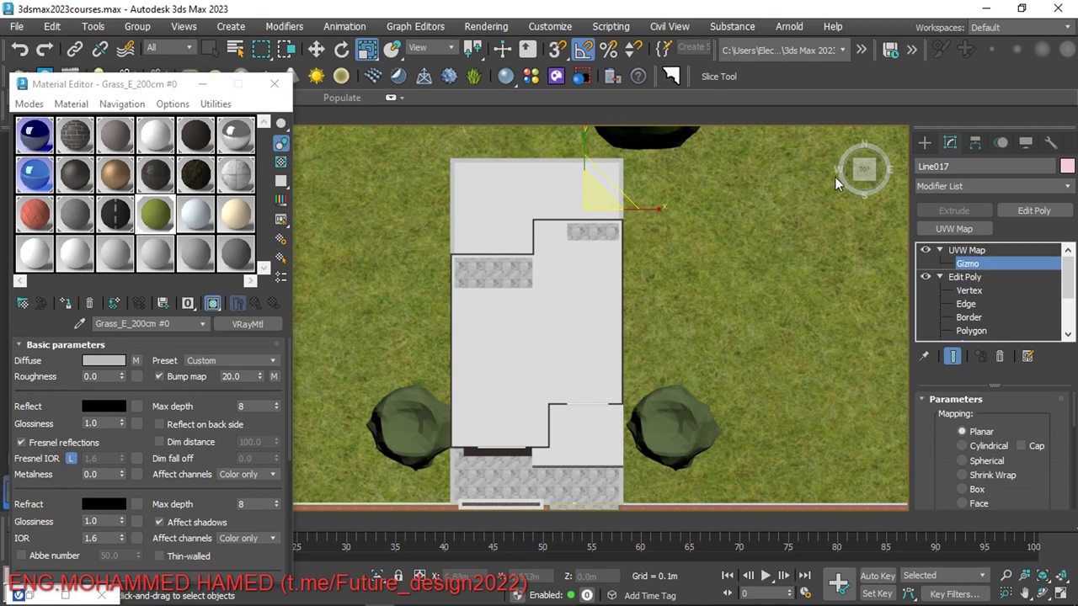
Uniformly scale down the UVW Map gizmo of the ground to make the grass texture finer.
mouse_move(837, 174)
mouse_down()
mouse_move(855, 173)
mouse_move(847, 179)
mouse_up()
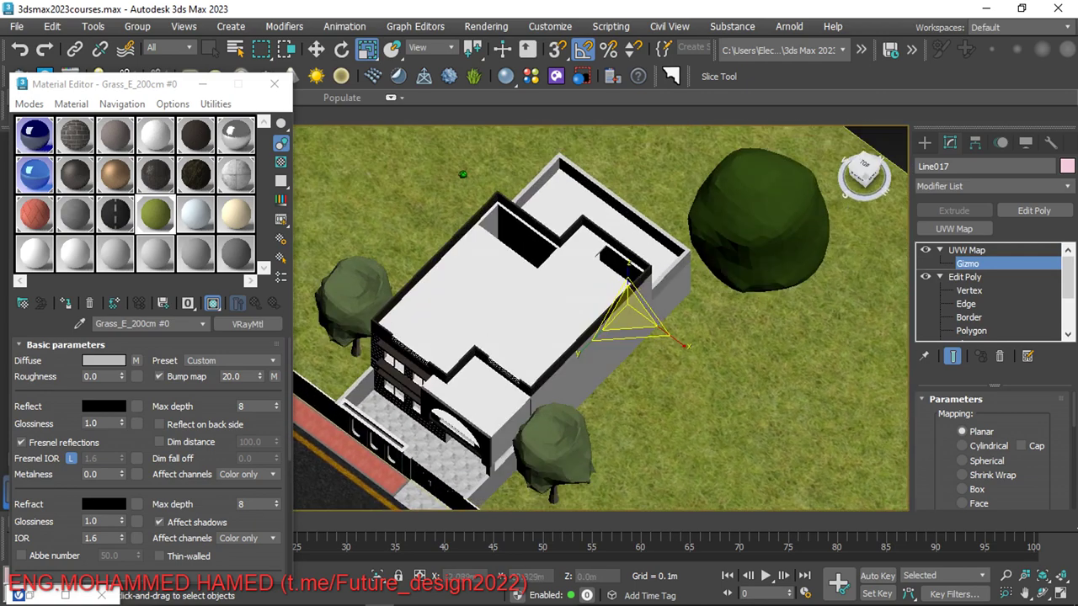
scroll(648, 383, up, 10)
scroll(647, 390, down, 10)
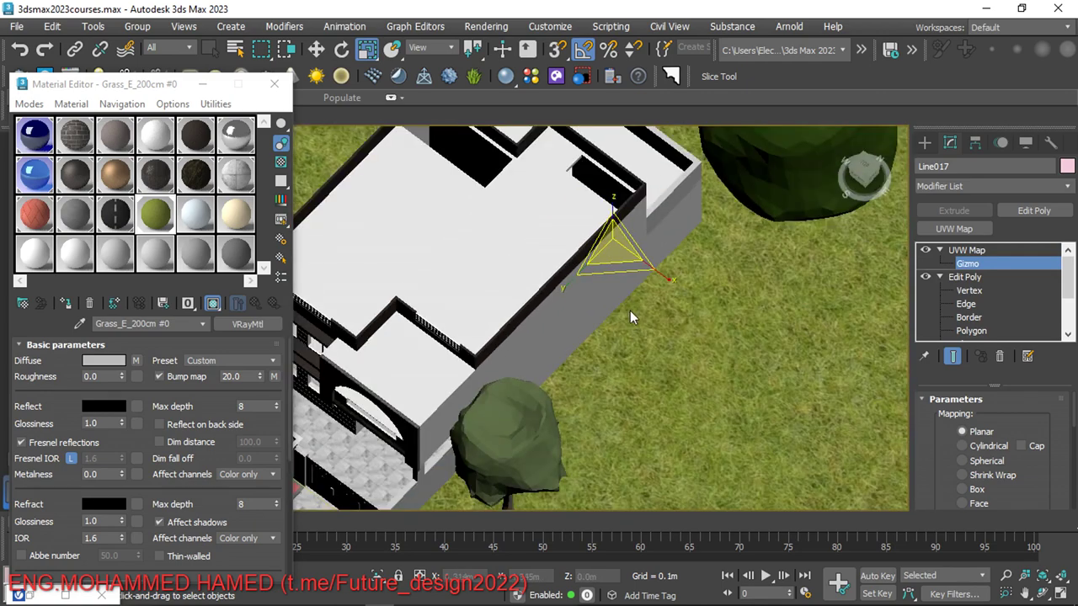
drag(613, 240, 689, 573)
scroll(695, 395, up, 8)
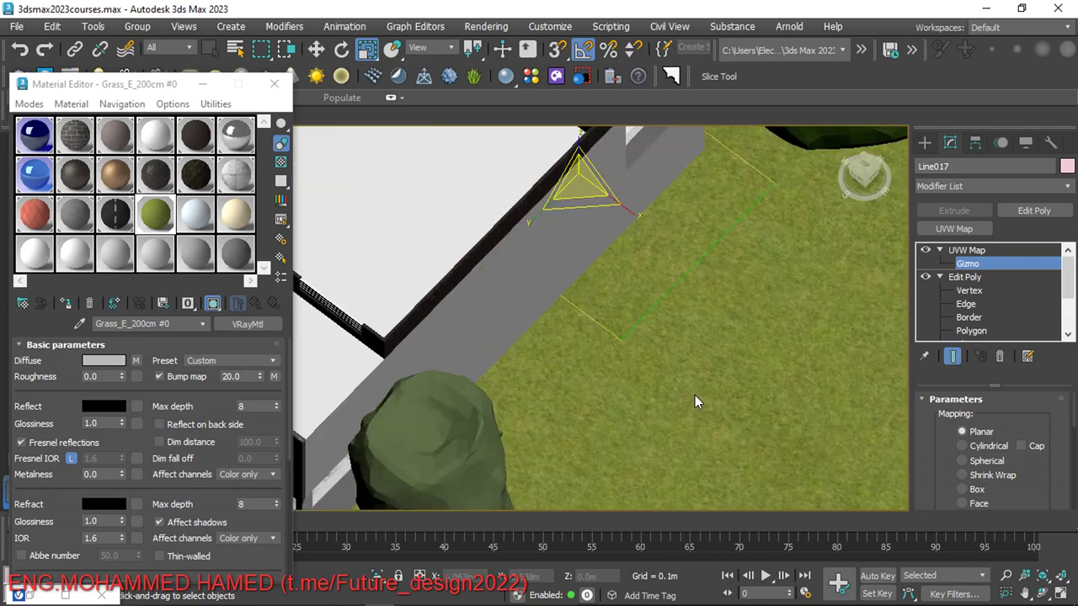
scroll(692, 389, up, 3)
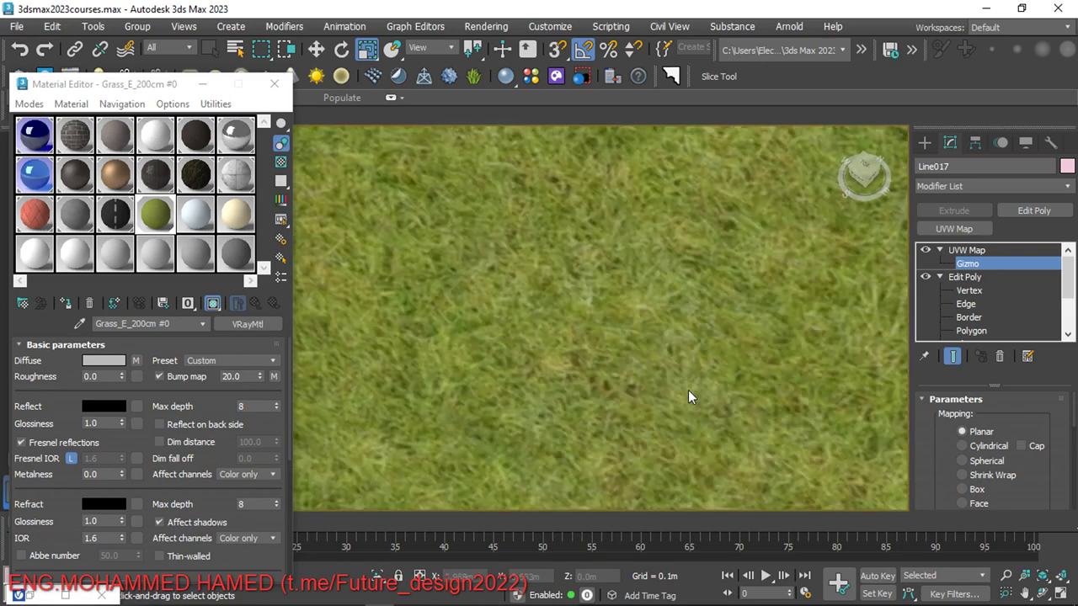
scroll(688, 390, down, 6)
Shrink the grass mapping gizmo further and inspect the texture density beside the house.
middle_drag(669, 421, 757, 581)
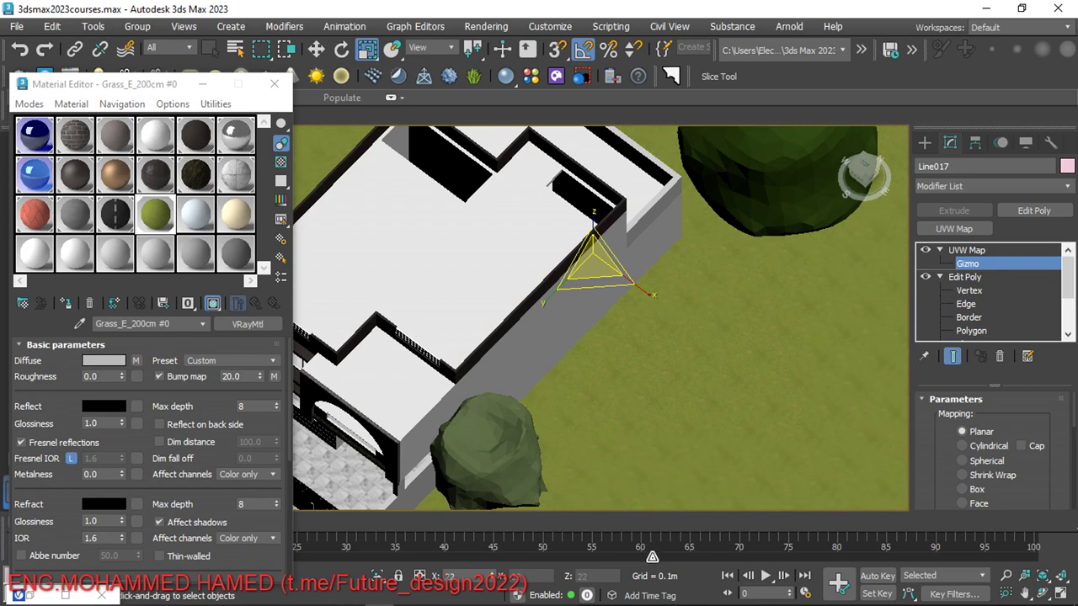
scroll(692, 298, down, 5)
scroll(679, 363, up, 4)
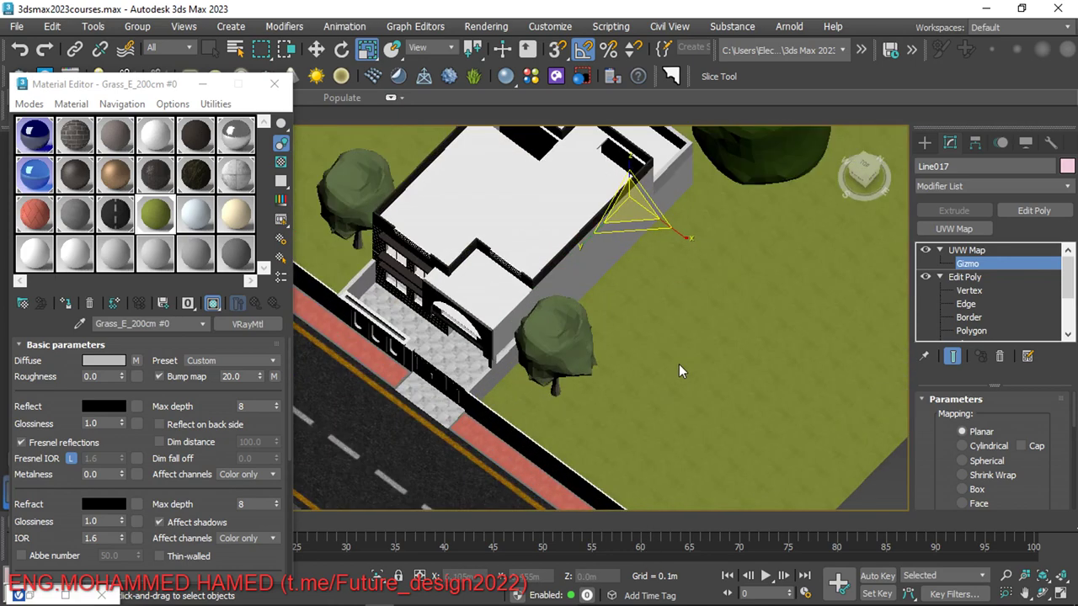
scroll(674, 358, up, 6)
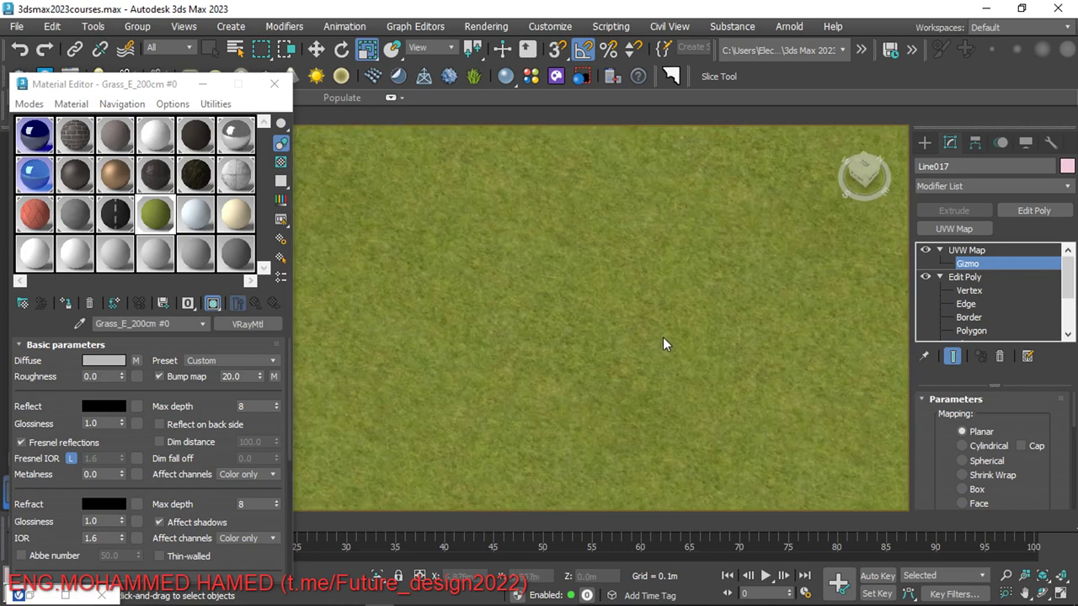
scroll(663, 344, up, 4)
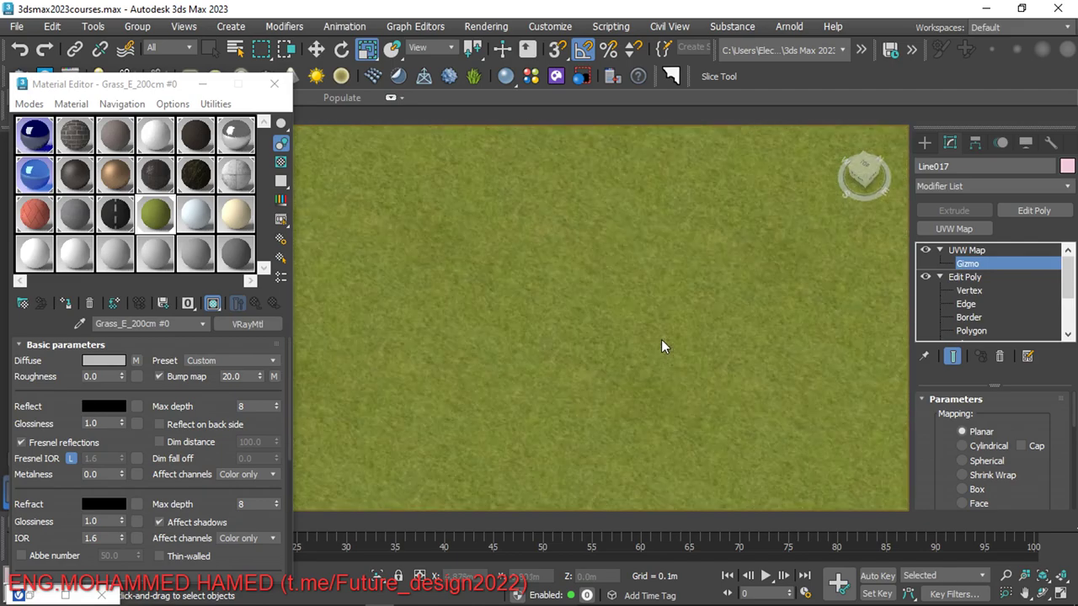
scroll(666, 345, down, 3)
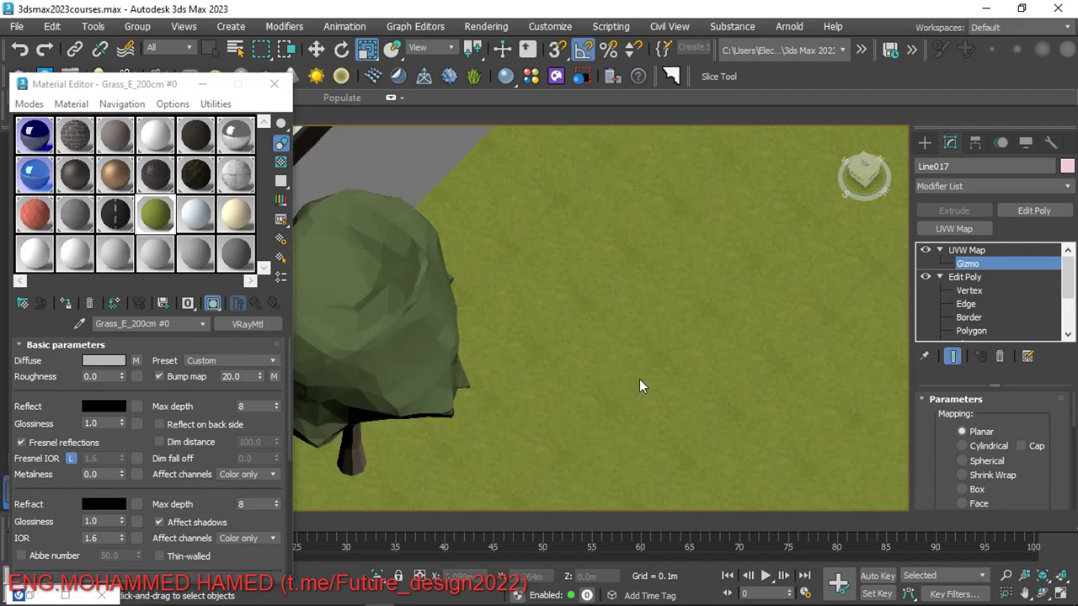
scroll(644, 331, down, 5)
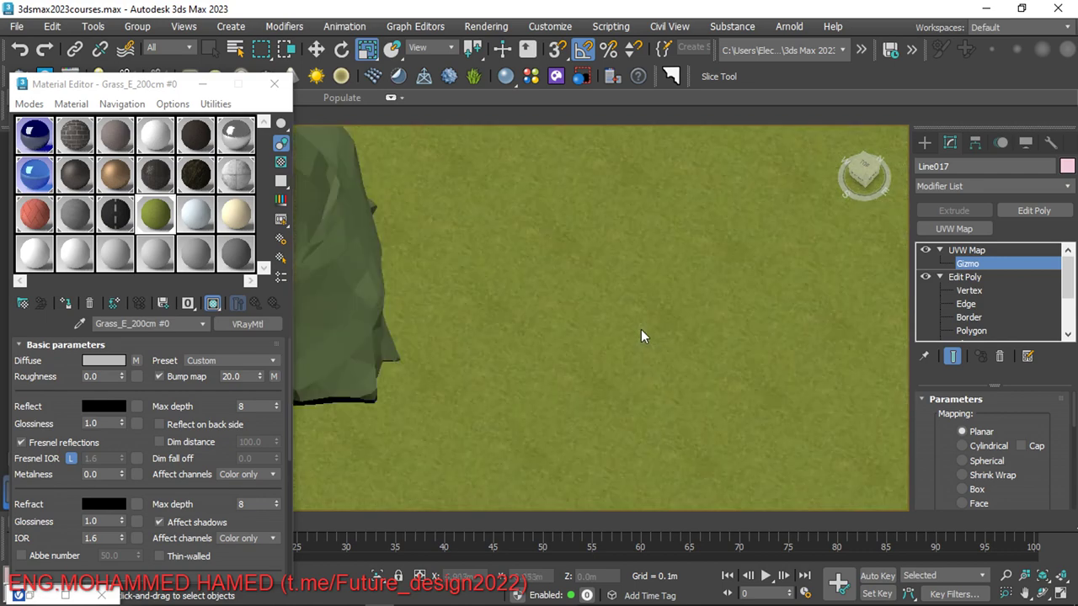
Fine-tune the uniform scale of the grass mapping gizmo and check the tiling across the whole ground.
scroll(638, 337, down, 2)
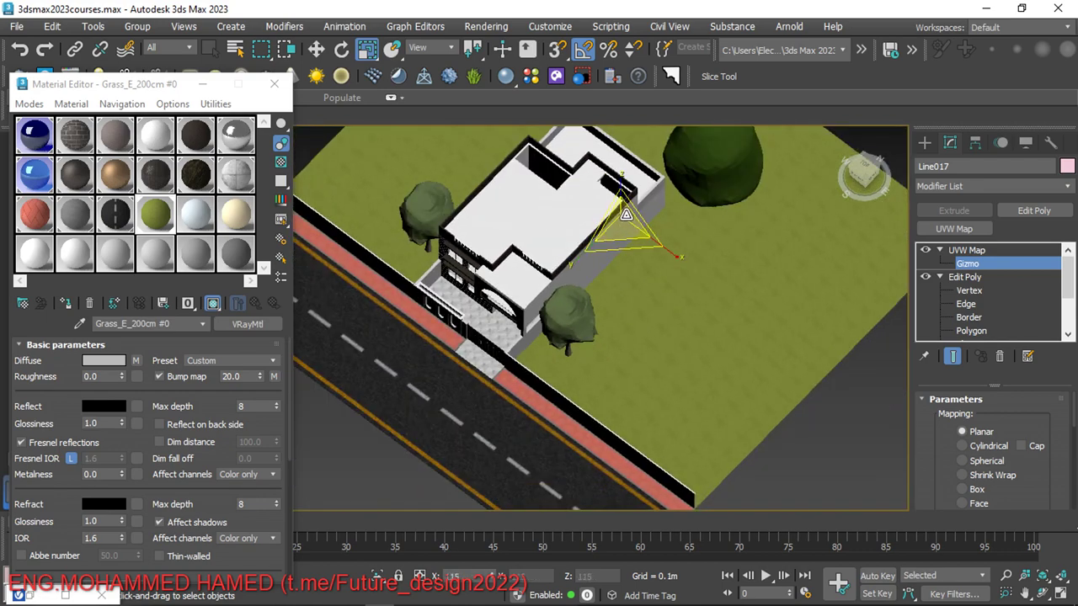
scroll(654, 381, up, 7)
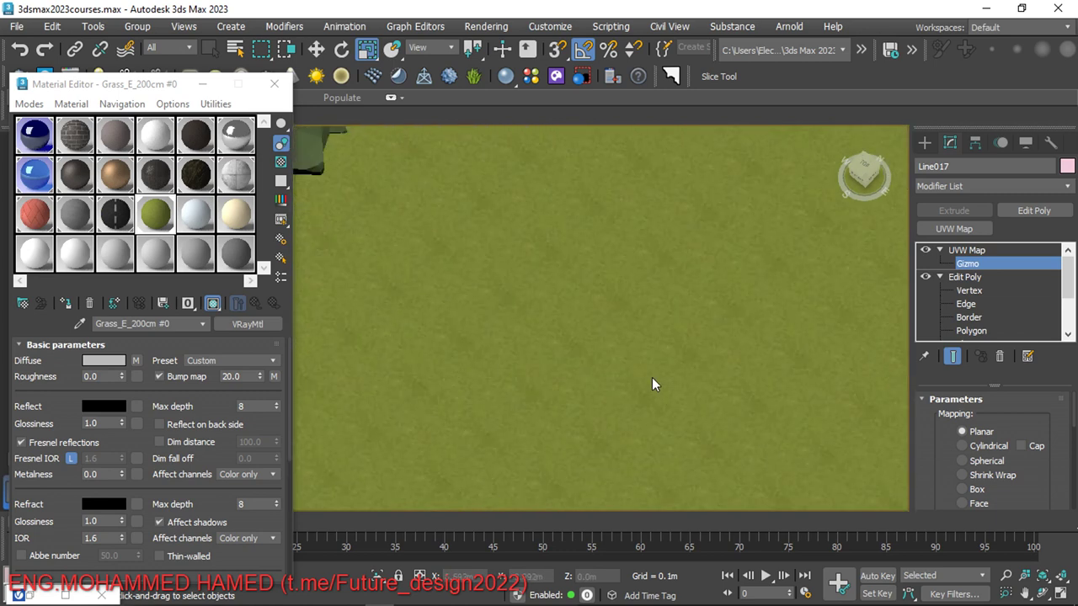
scroll(669, 236, down, 6)
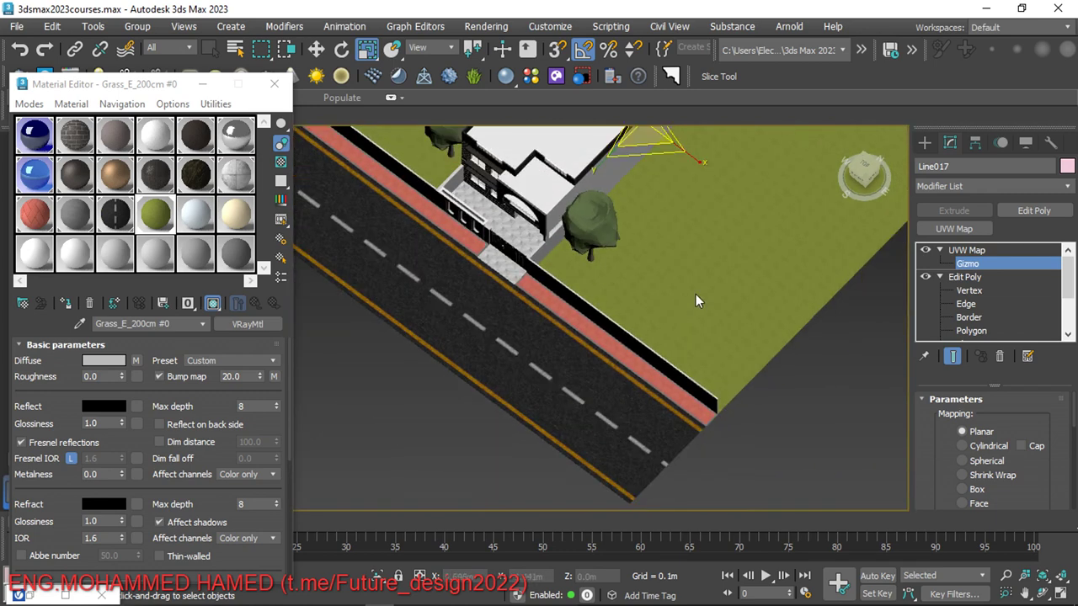
Deselect the grass ground and examine its texture up close, along with the whole site from the front.
scroll(856, 370, up, 2)
click(856, 370)
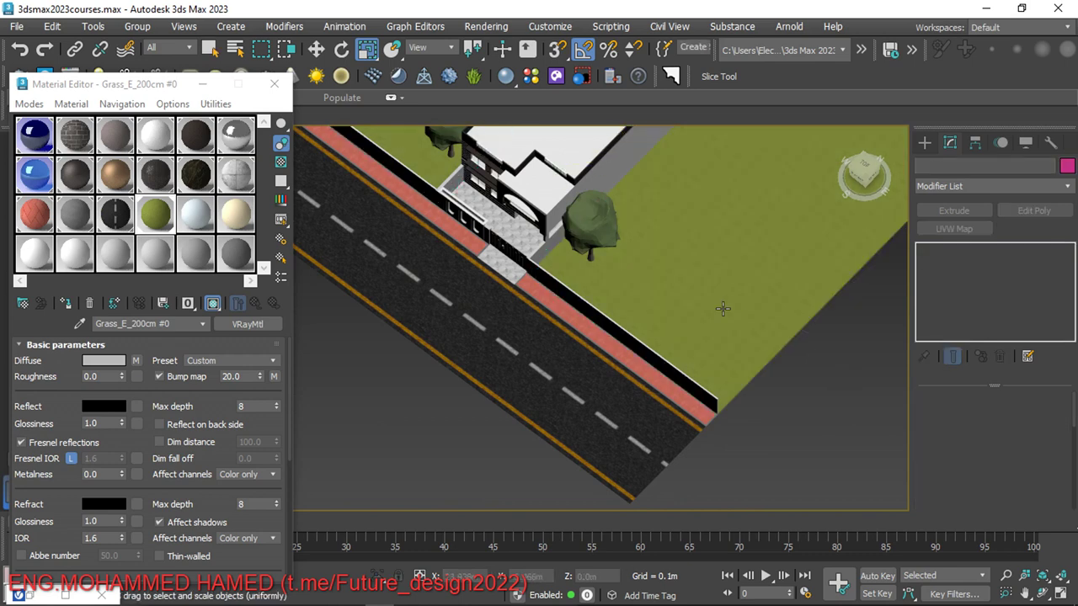
scroll(695, 303, up, 6)
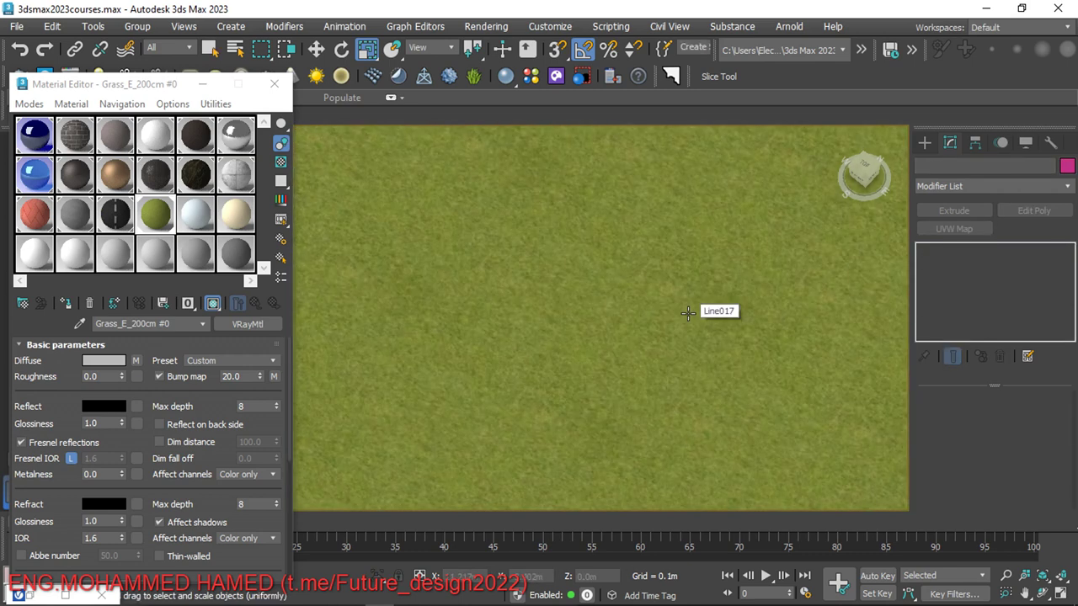
scroll(686, 315, down, 4)
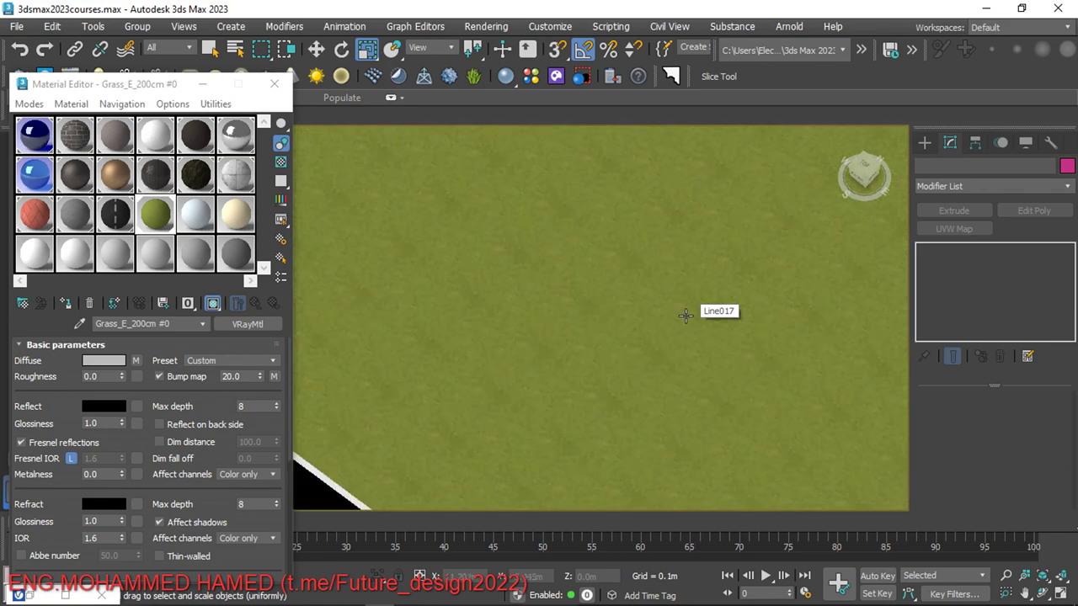
scroll(684, 324, down, 3)
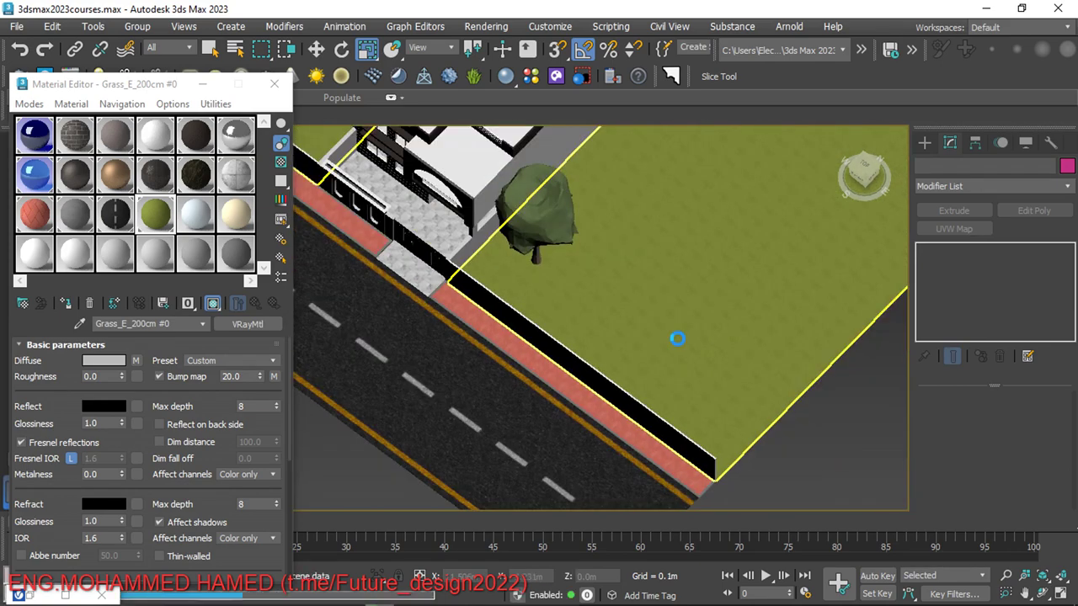
drag(863, 177, 847, 184)
click(861, 175)
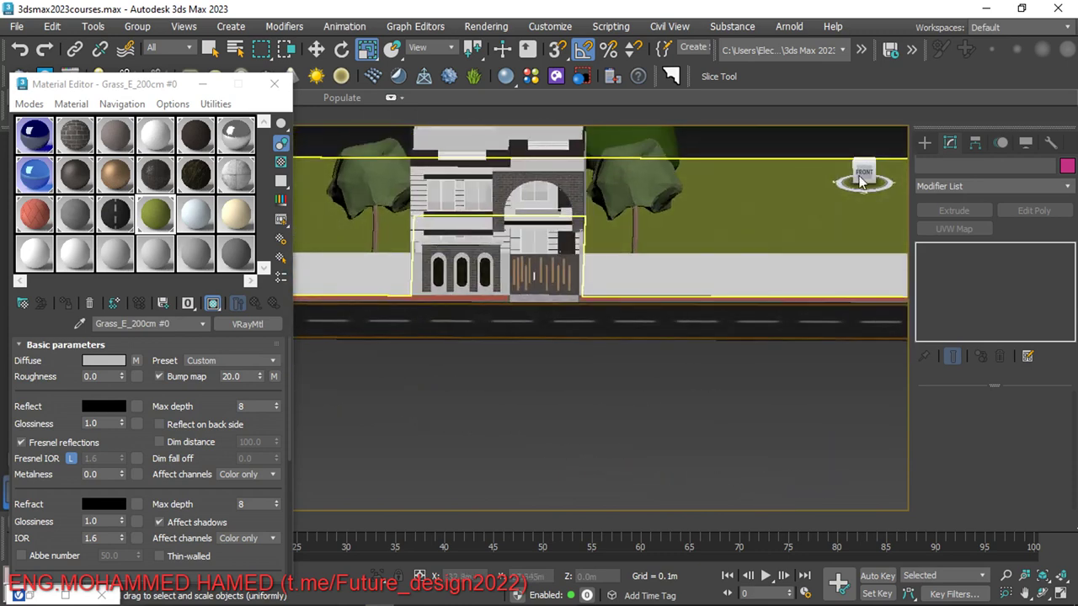
scroll(494, 357, down, 2)
scroll(506, 337, up, 2)
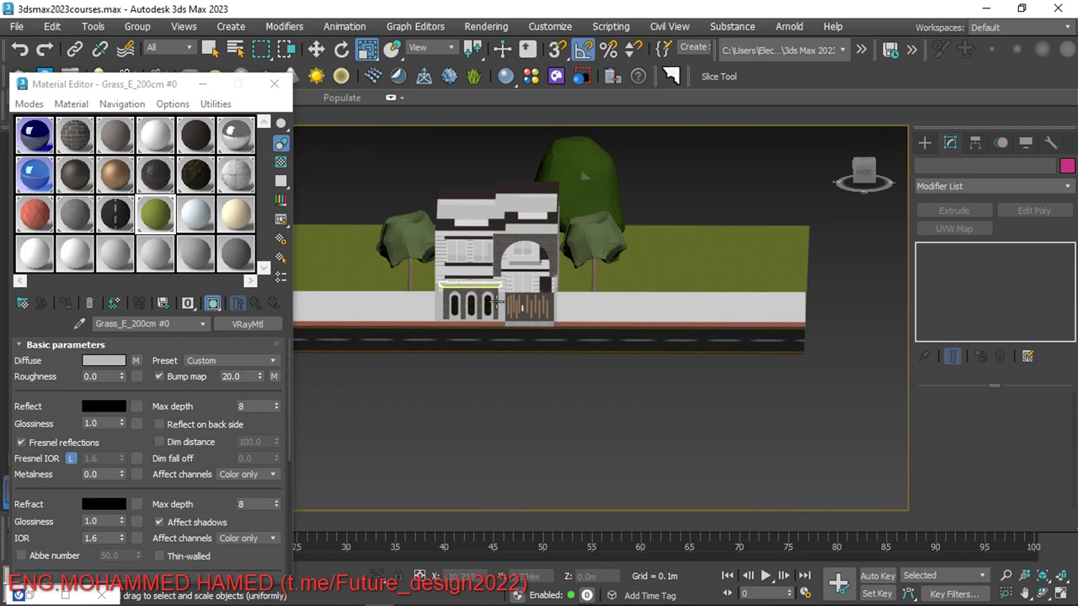
scroll(562, 322, down, 1)
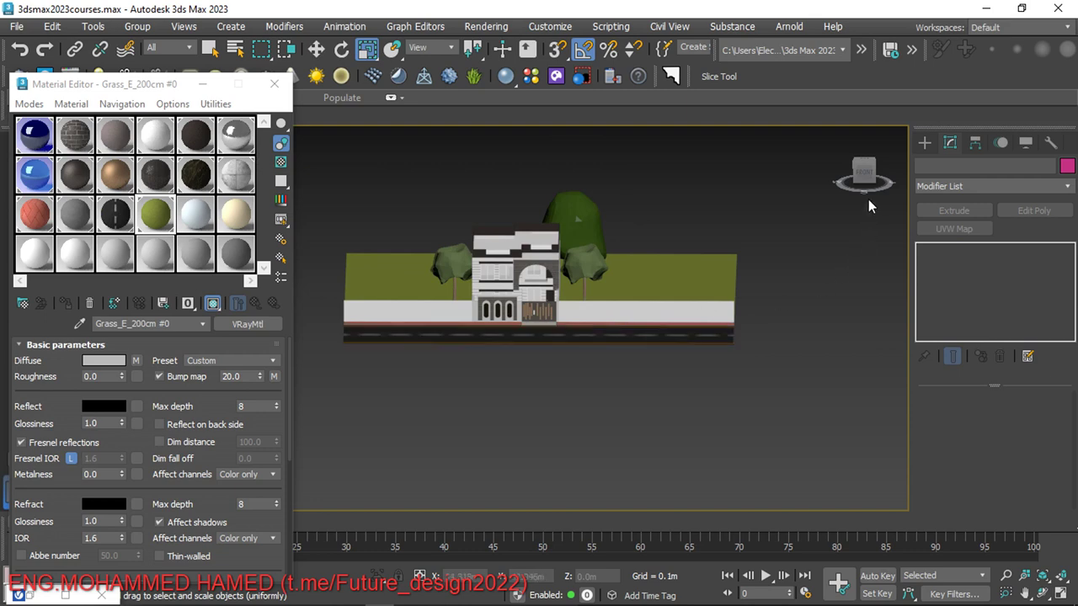
Scale the asphalt street's UVW Map gizmo down slightly along the X axis and leave gizmo editing.
drag(861, 173, 857, 191)
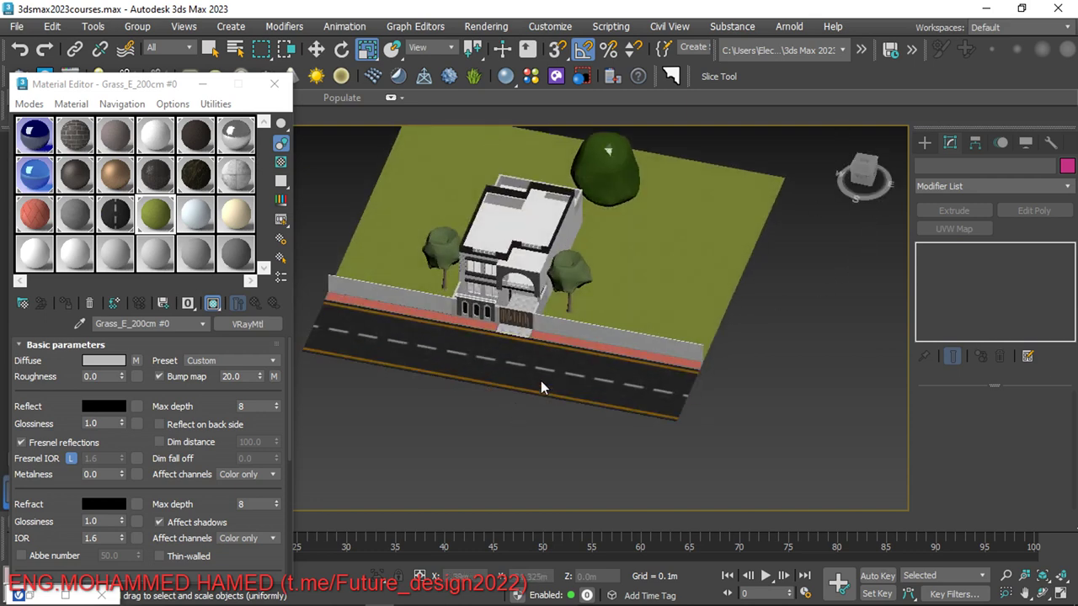
click(541, 380)
click(968, 264)
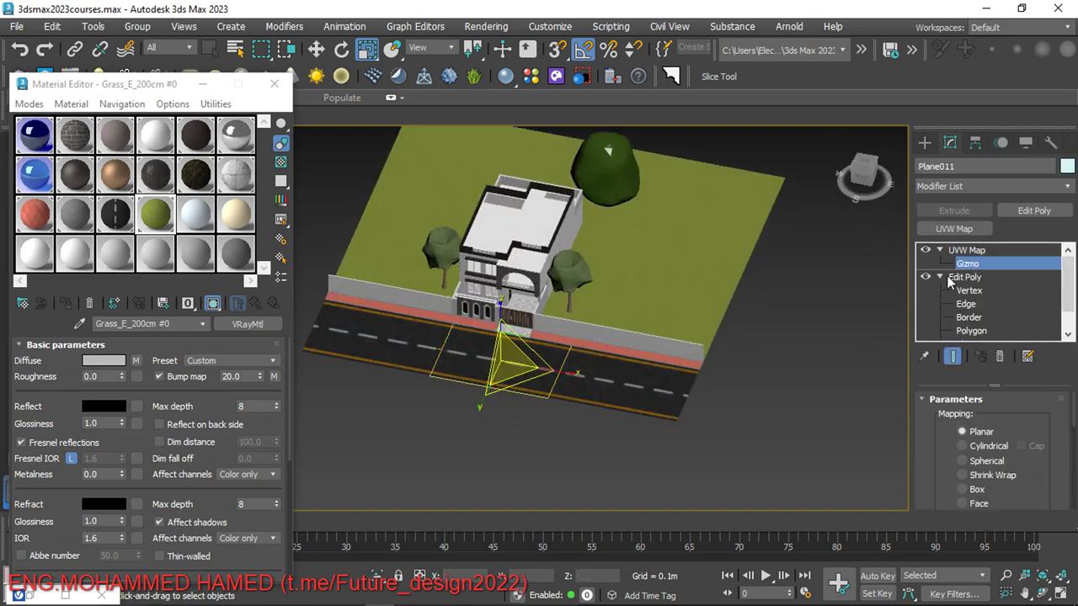
drag(569, 368, 557, 368)
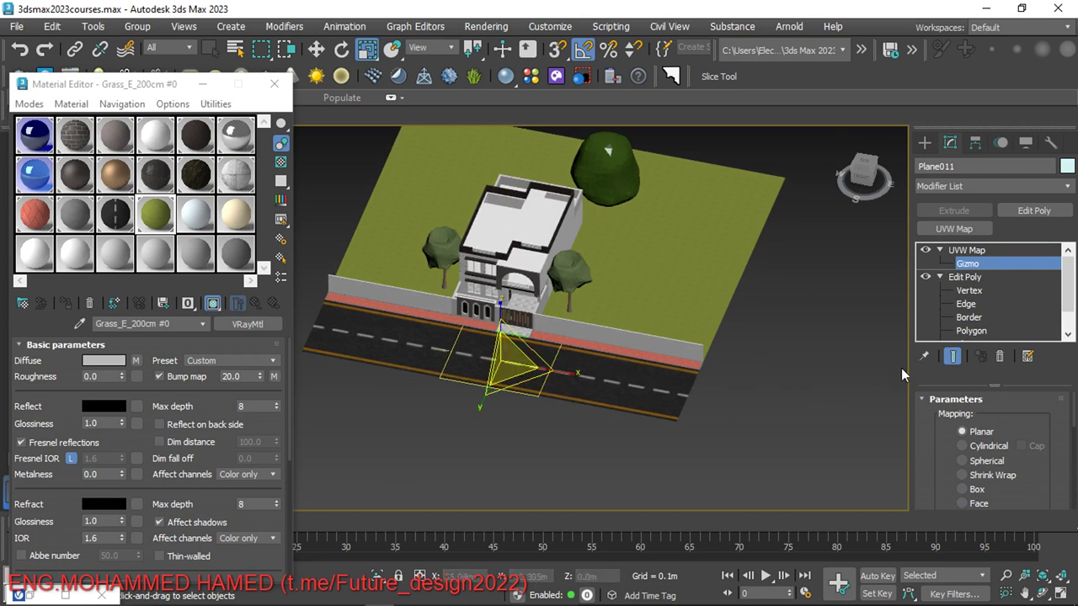
click(974, 265)
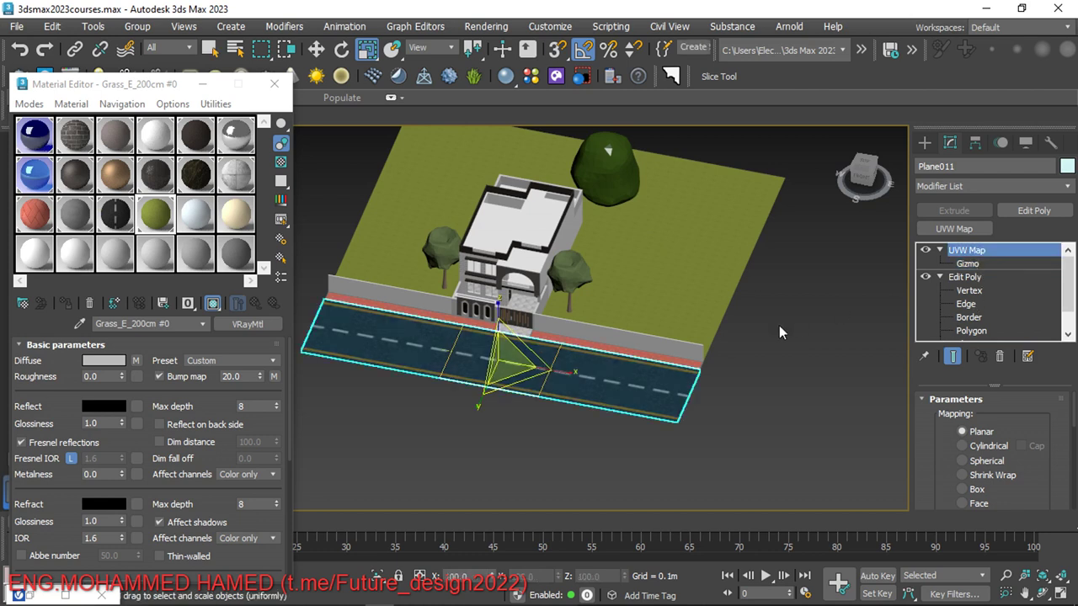